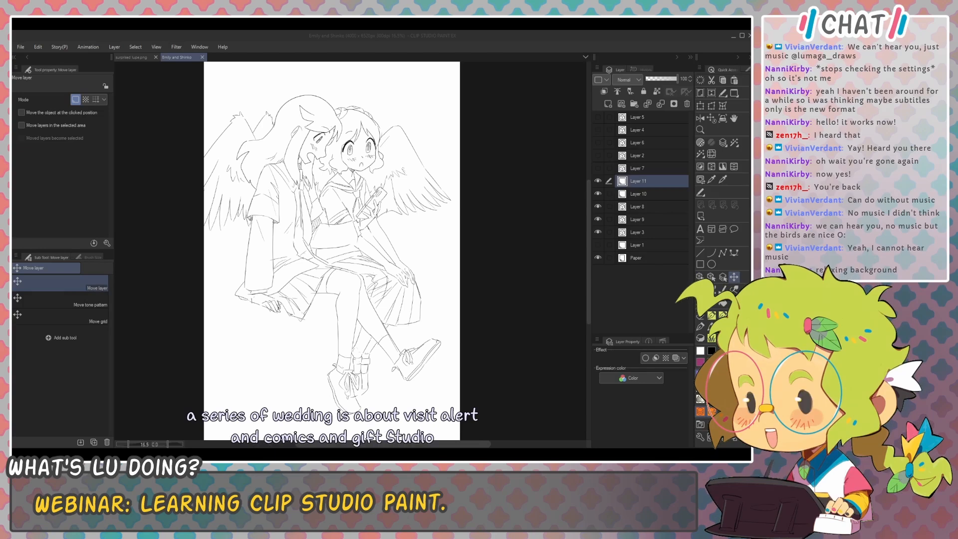
# Step: Switch to the Google Docs outline and leave only the File/Edit/etc notes expanded under the basic tools section
pyautogui.click(38, 47)
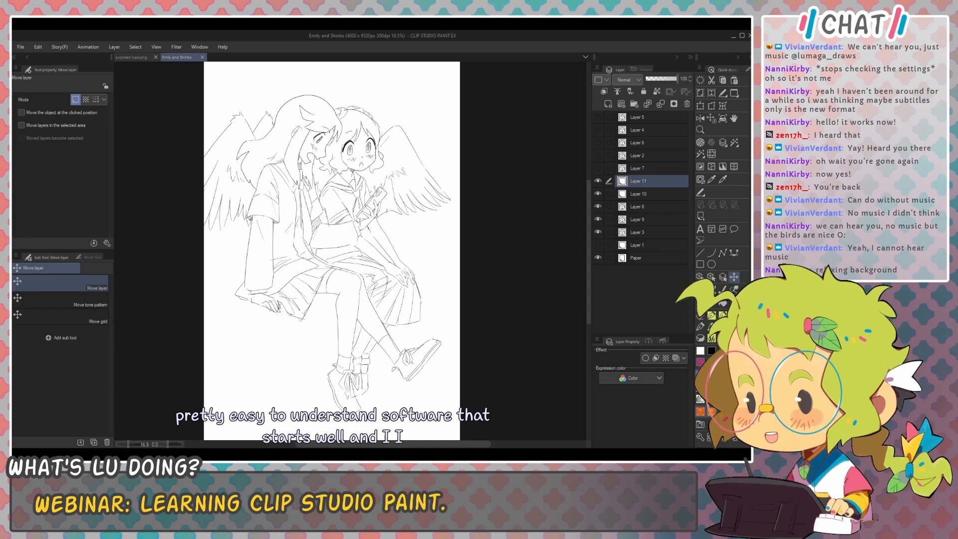
pyautogui.hotkey('alt', 'Tab')
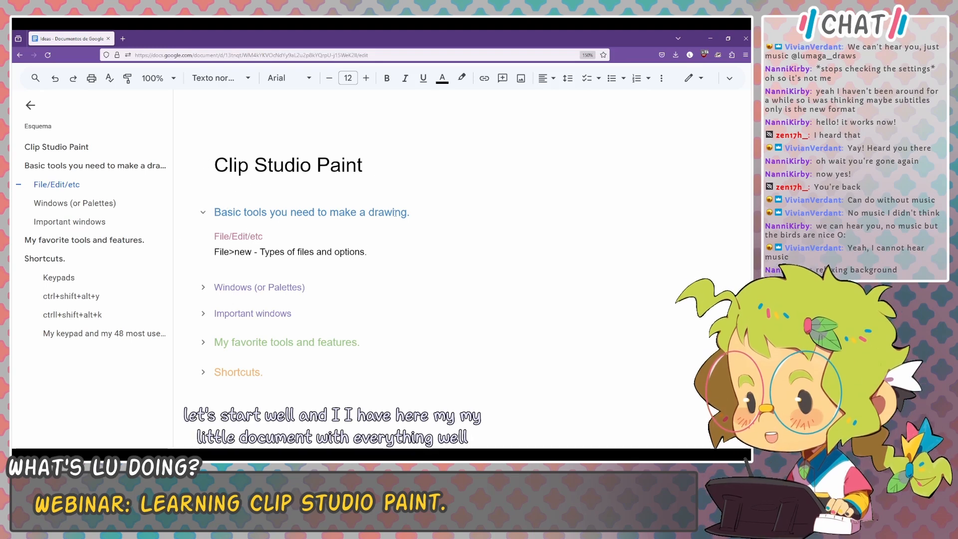
pyautogui.click(203, 237)
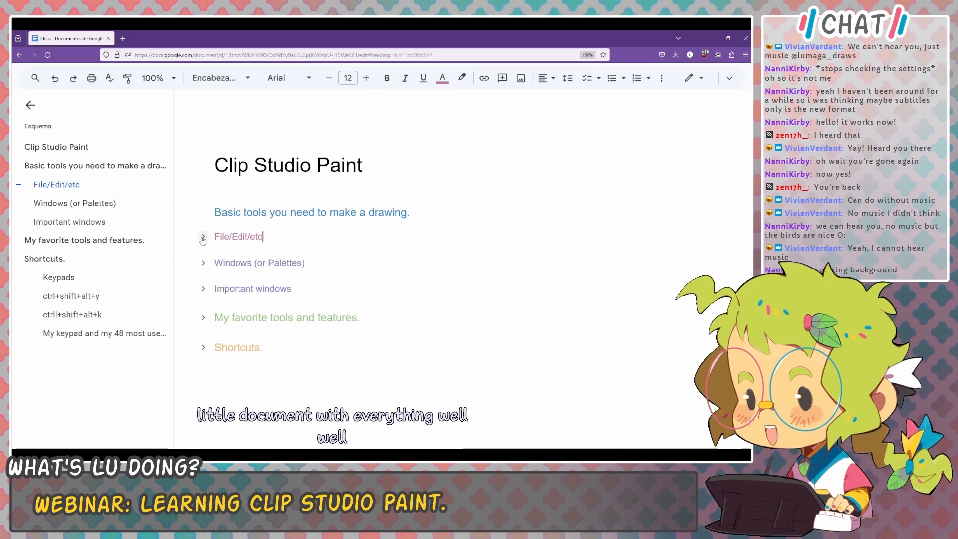
pyautogui.click(203, 213)
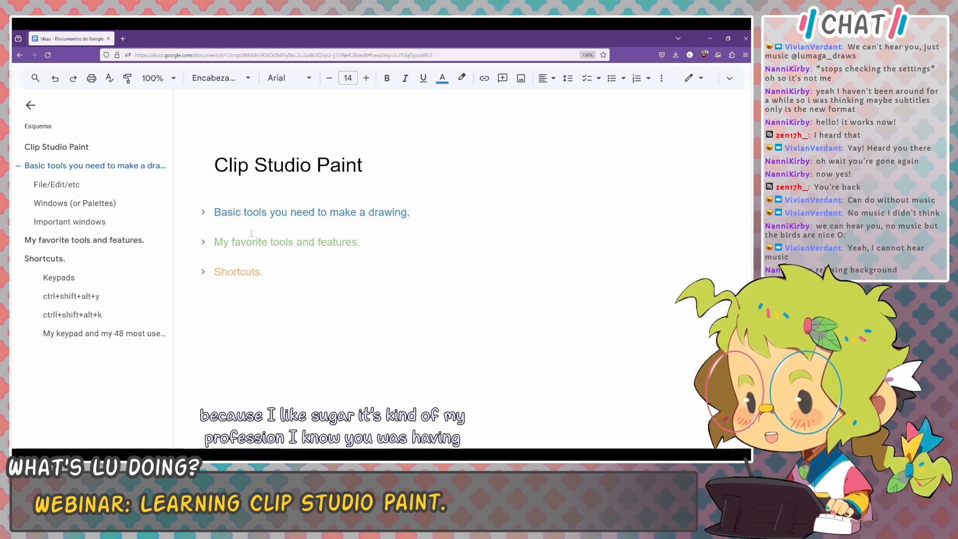
pyautogui.click(203, 213)
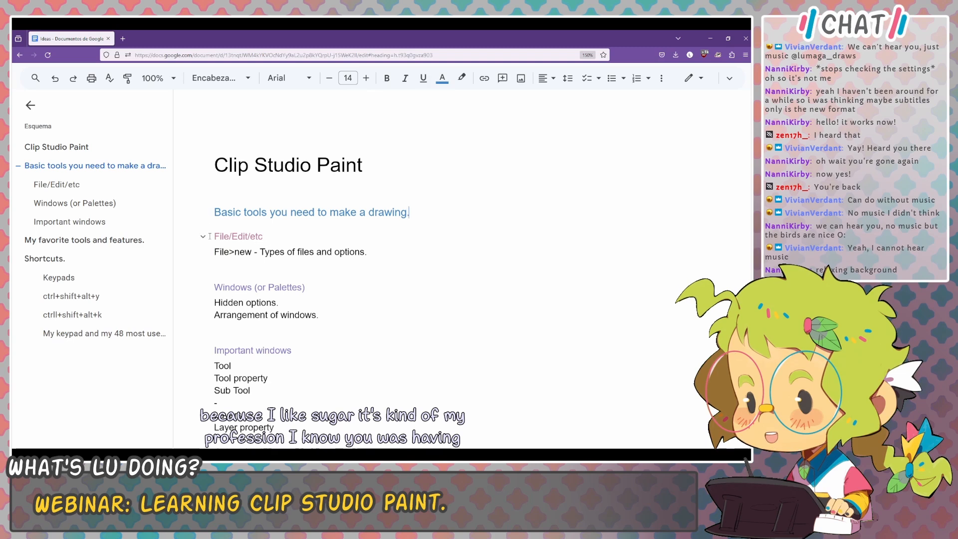
pyautogui.click(204, 238)
pyautogui.click(203, 263)
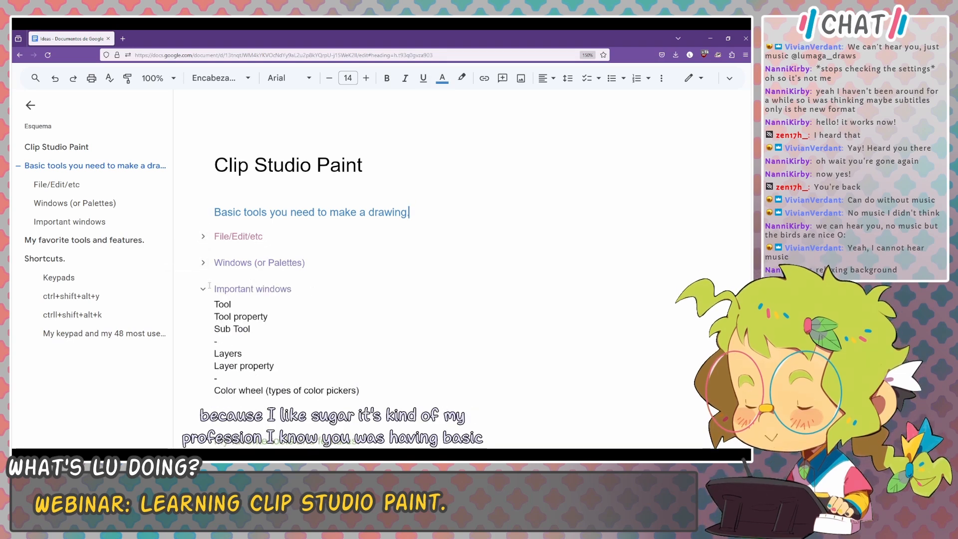
pyautogui.click(203, 289)
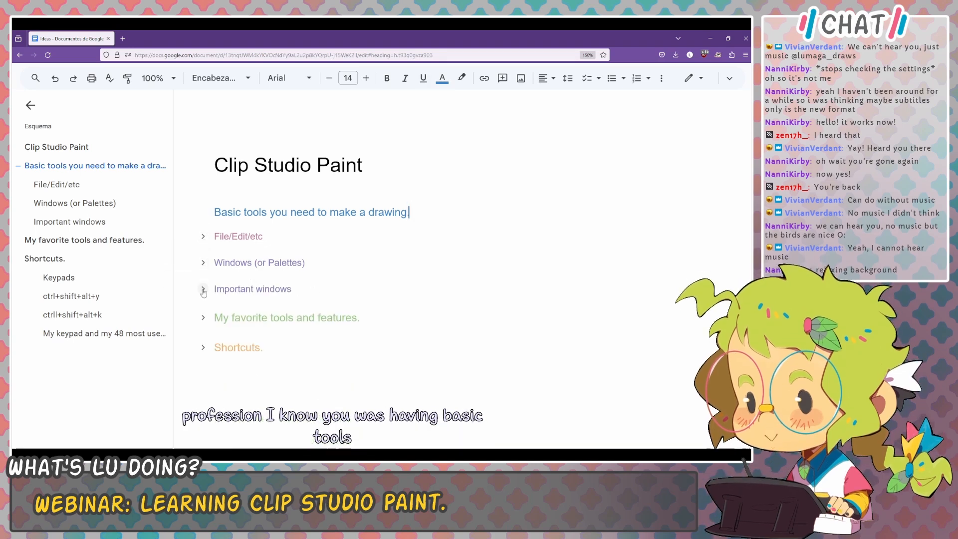
pyautogui.click(203, 237)
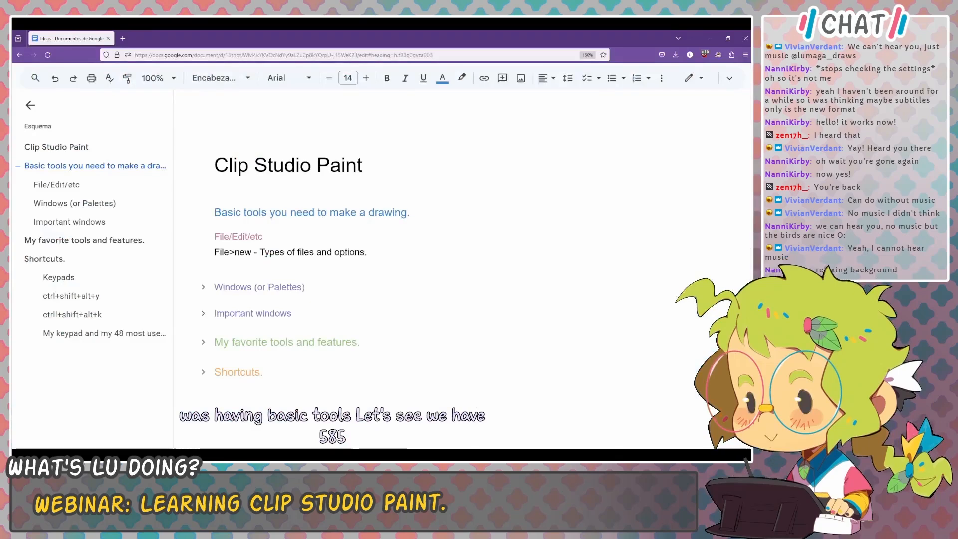
# Step: Switch back to Clip Studio Paint and bring up the interface preferences
pyautogui.hotkey('alt', 'Tab')
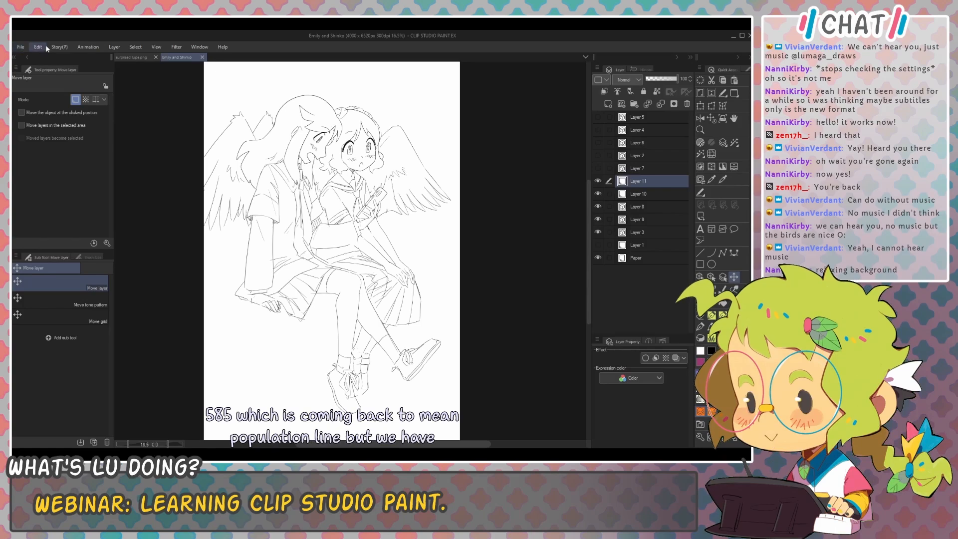
pyautogui.click(21, 47)
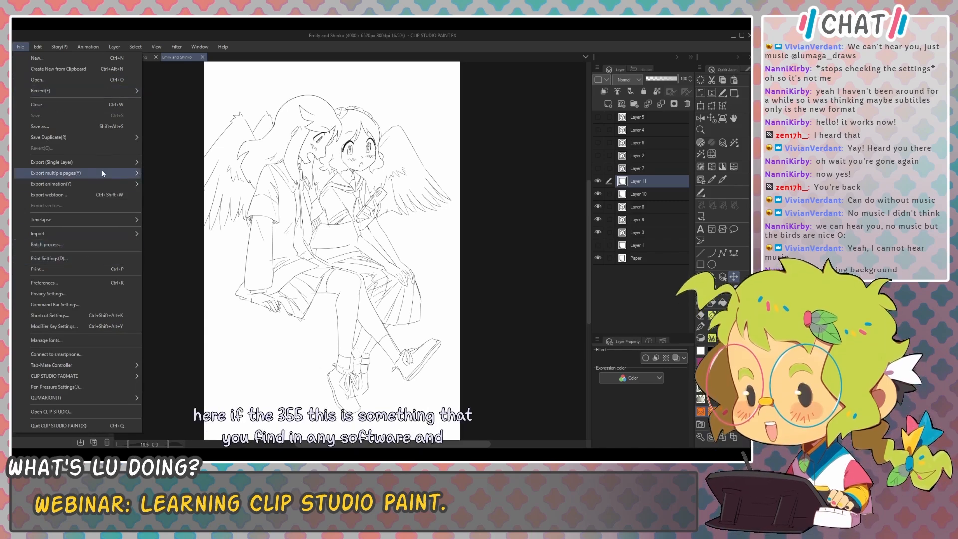
pyautogui.click(60, 47)
pyautogui.moveTo(21, 47)
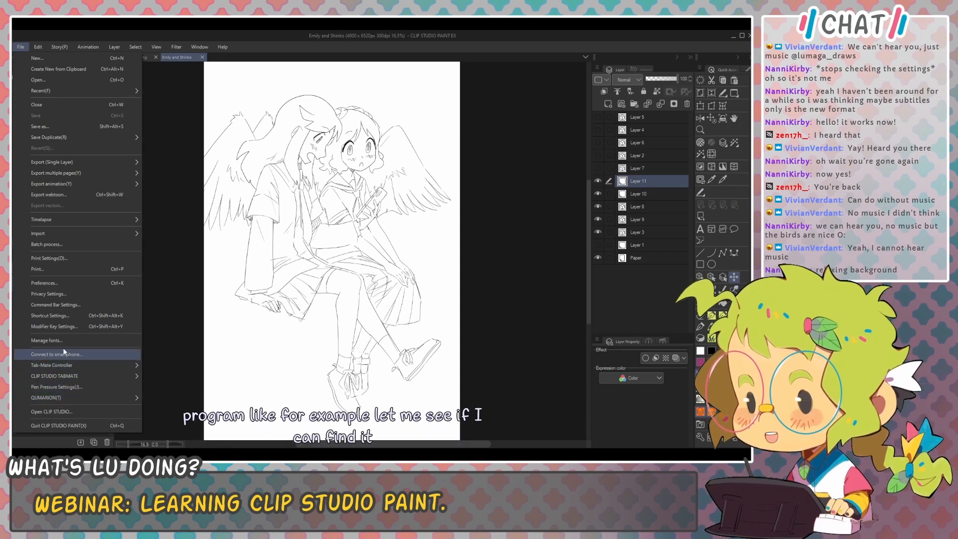
pyautogui.click(61, 283)
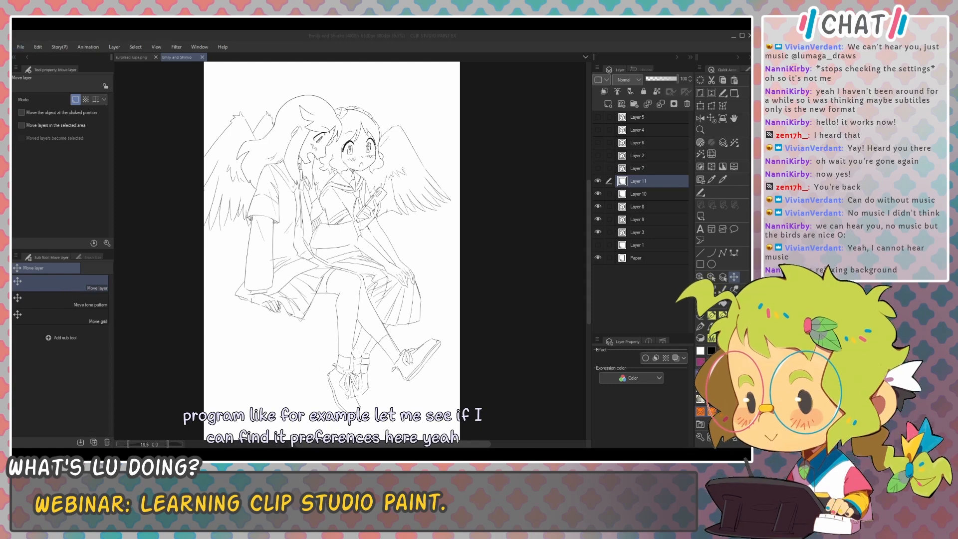
pyautogui.moveTo(749, 134); pyautogui.dragTo(408, 136)
# Step: Try the Light color interface theme, return to Dark color and keep the density at its darkest
pyautogui.click(342, 198)
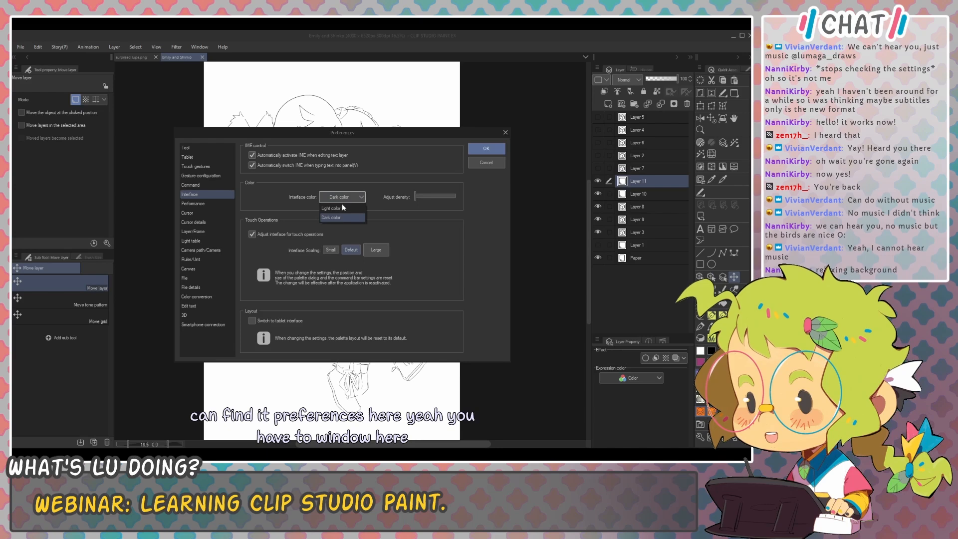
pyautogui.click(342, 207)
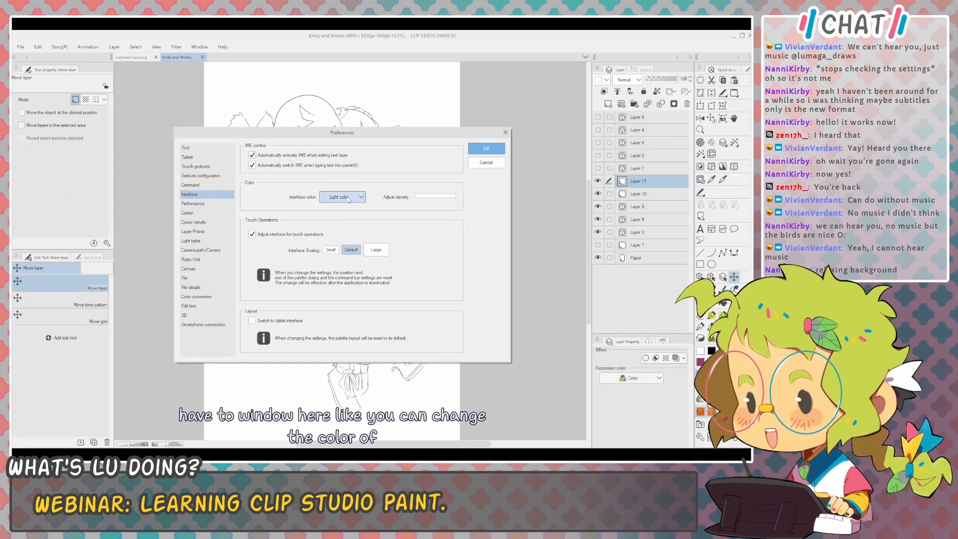
pyautogui.click(348, 199)
pyautogui.click(343, 216)
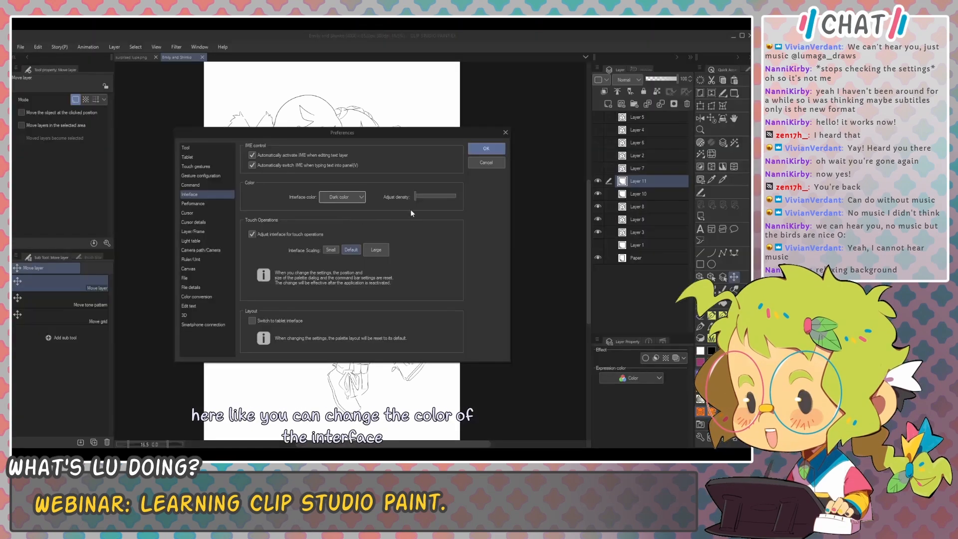
pyautogui.moveTo(417, 196)
pyautogui.mouseDown()
pyautogui.moveTo(457, 196)
pyautogui.moveTo(414, 199)
pyautogui.mouseUp()
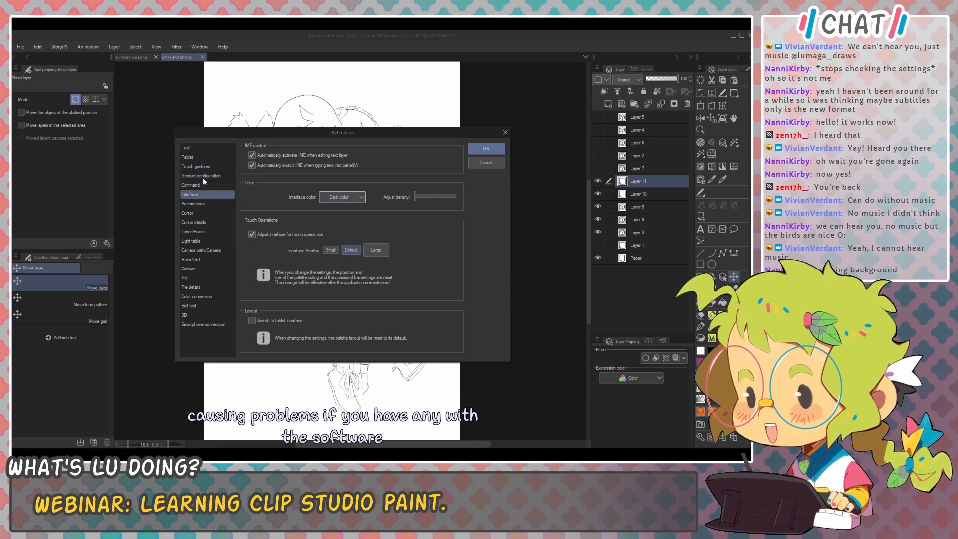
# Step: Look through the Tool, Tablet and Touch gestures preferences and leave the preferences without saving
pyautogui.click(208, 145)
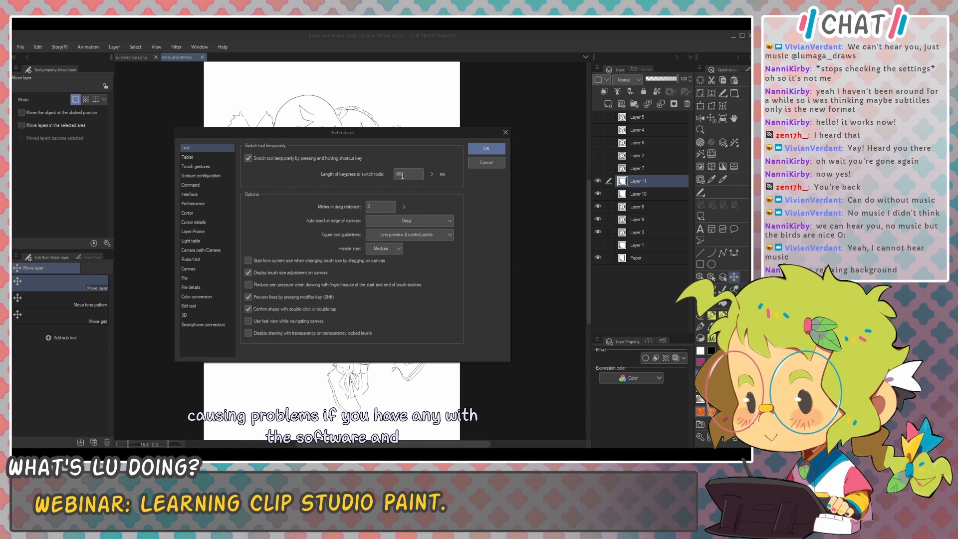
pyautogui.click(207, 159)
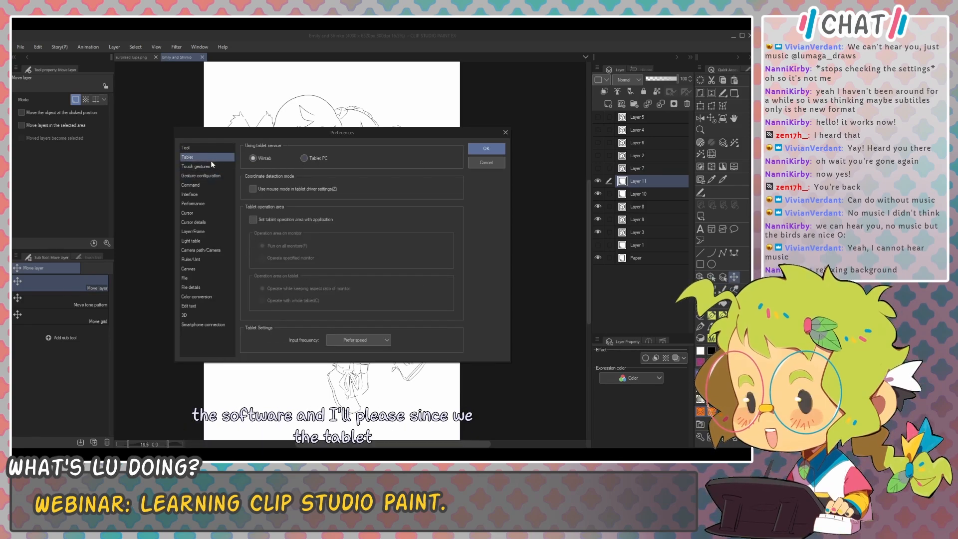
pyautogui.click(214, 166)
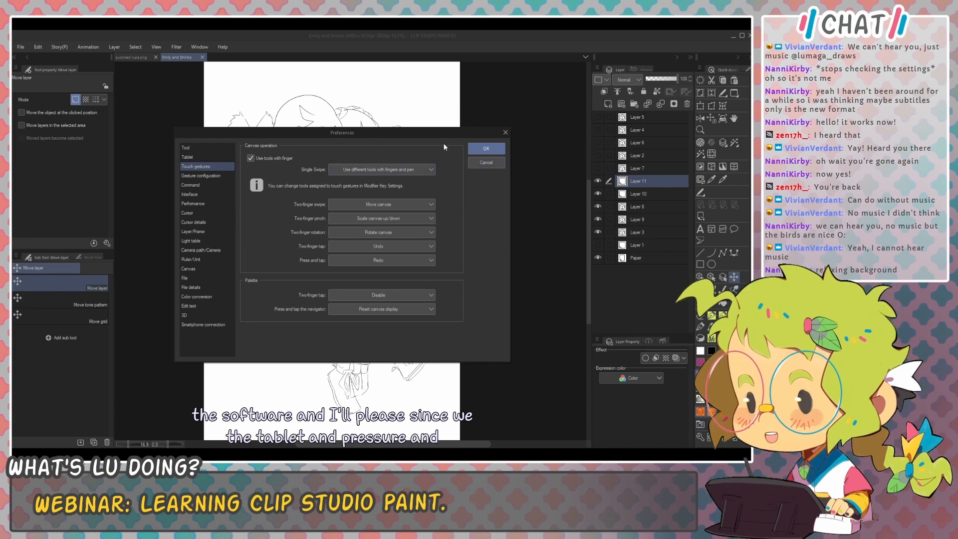
pyautogui.click(480, 164)
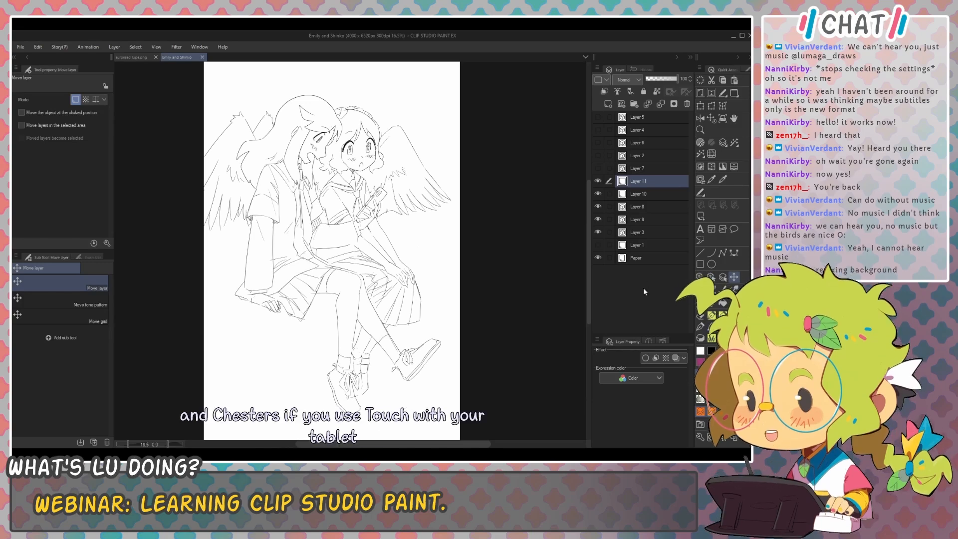
# Step: Start a new file, view the Webtoon project settings and choose Illustration as the project type
pyautogui.click(38, 48)
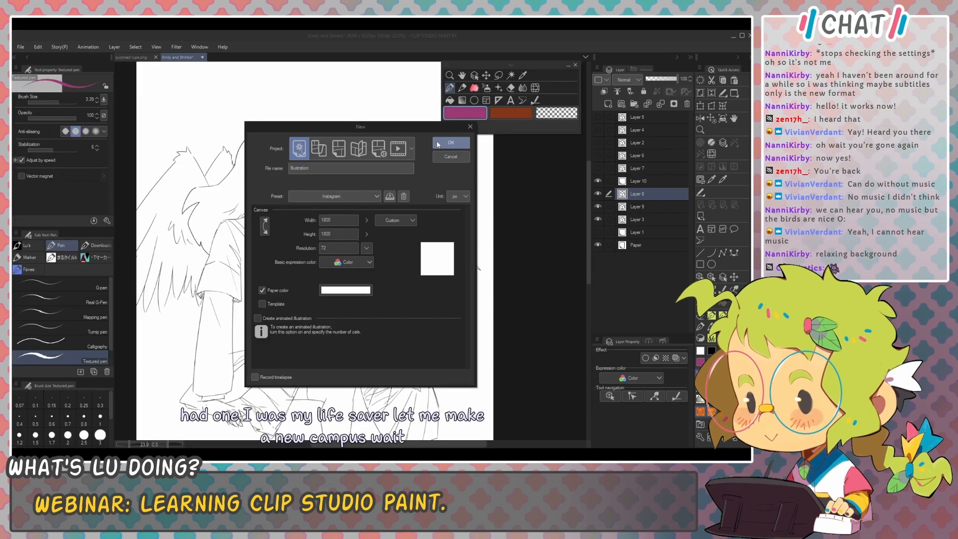
pyautogui.click(446, 157)
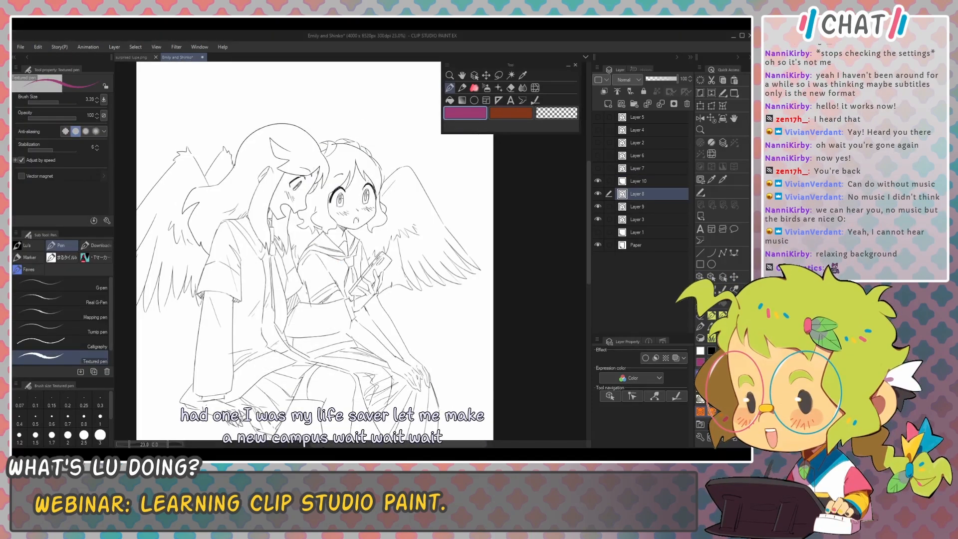
pyautogui.click(21, 46)
pyautogui.click(34, 55)
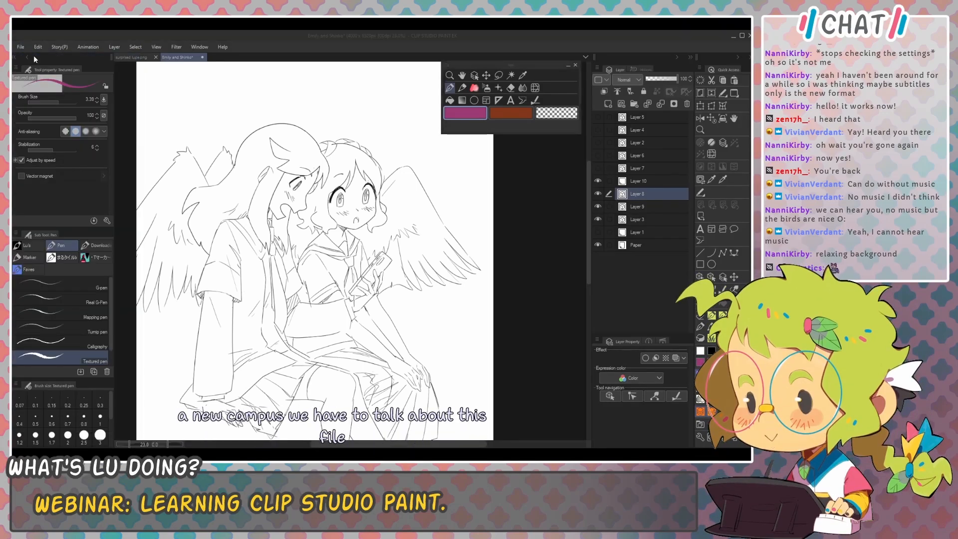
pyautogui.moveTo(337, 126); pyautogui.dragTo(278, 88)
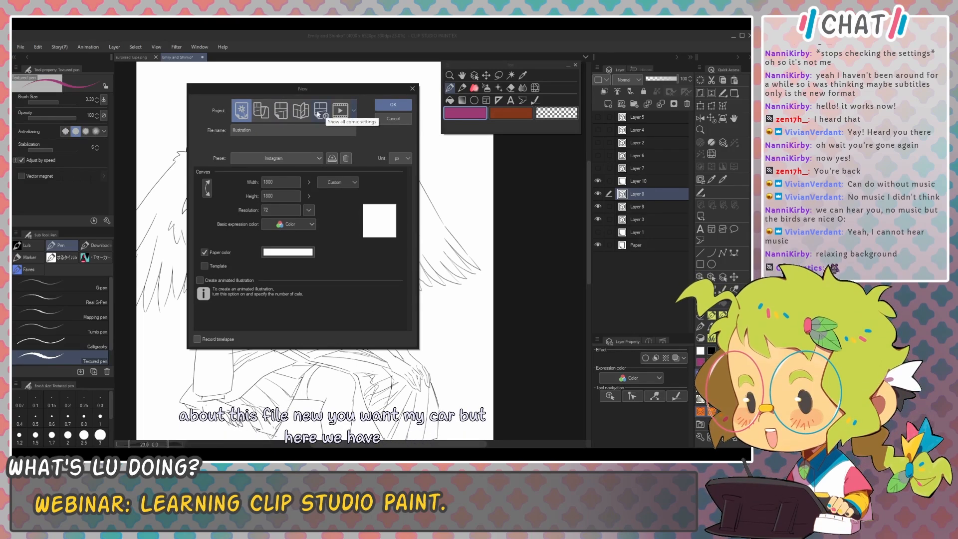
pyautogui.click(264, 112)
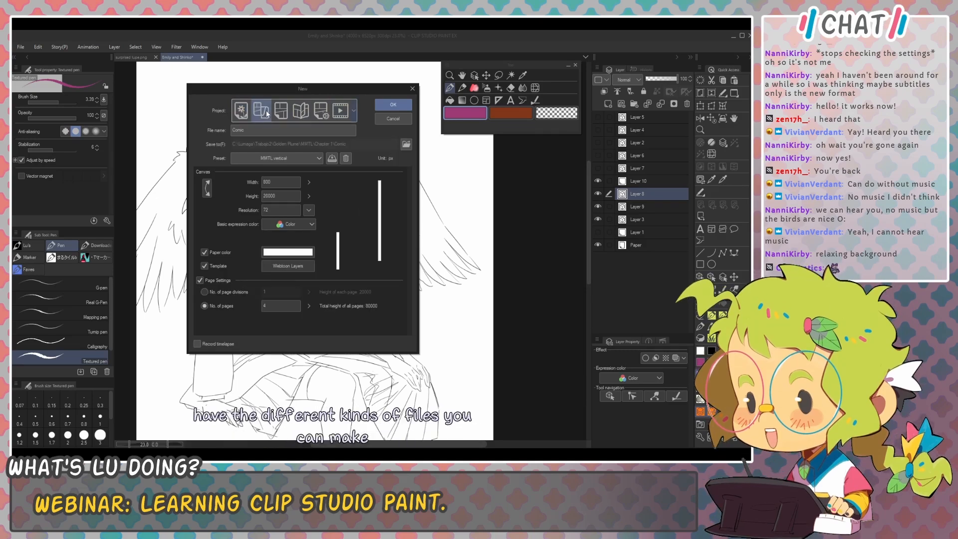
pyautogui.click(241, 112)
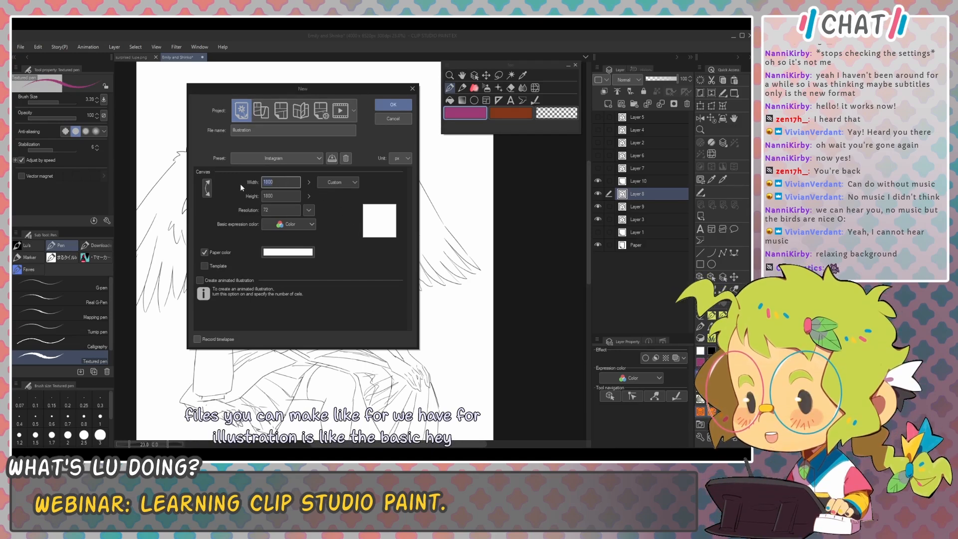
# Step: Apply the Random user preset to the new illustration canvas
pyautogui.click(288, 208)
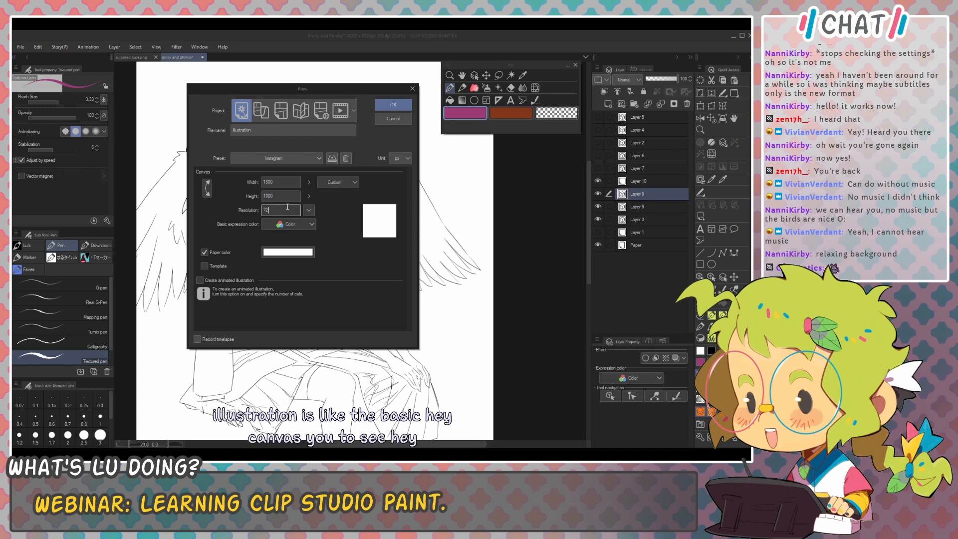
pyautogui.click(298, 159)
pyautogui.click(300, 159)
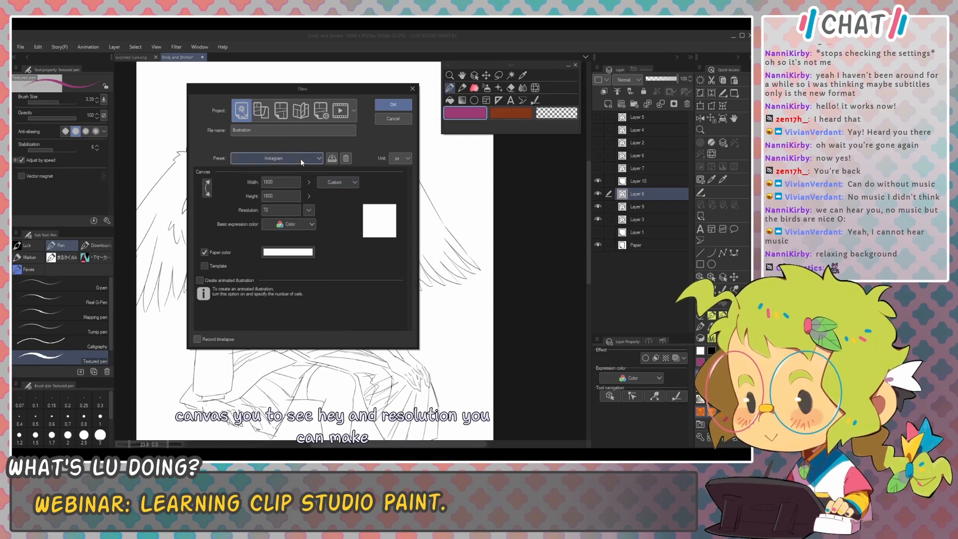
pyautogui.click(318, 160)
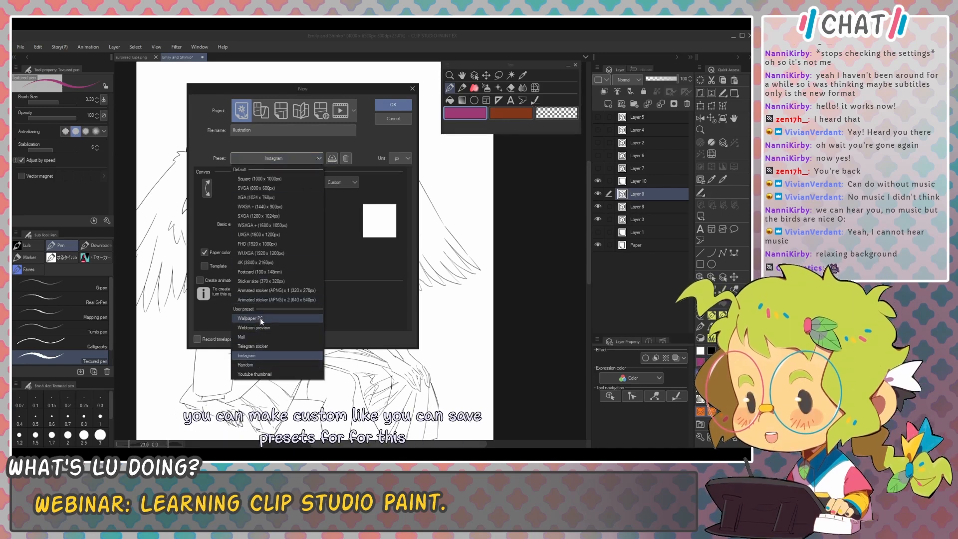
pyautogui.click(261, 364)
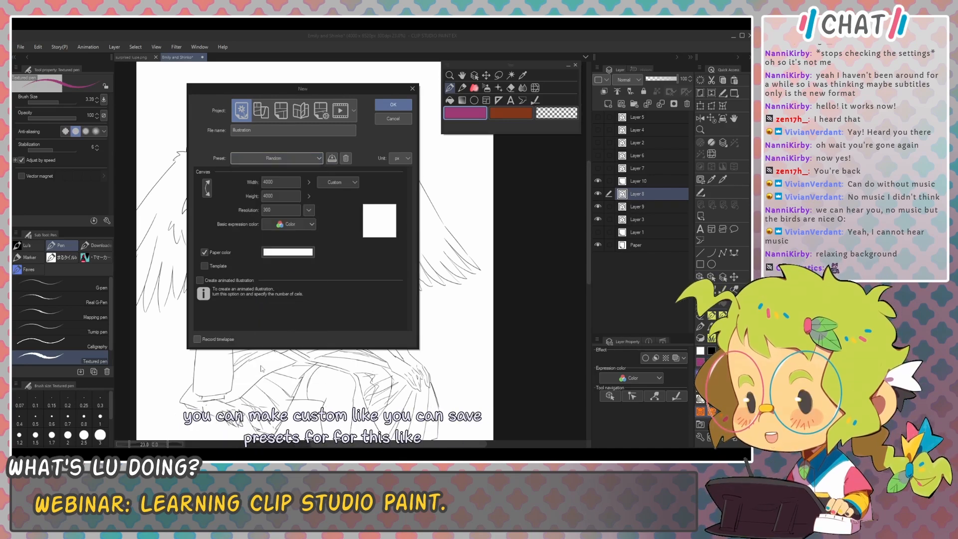
pyautogui.doubleClick(269, 182)
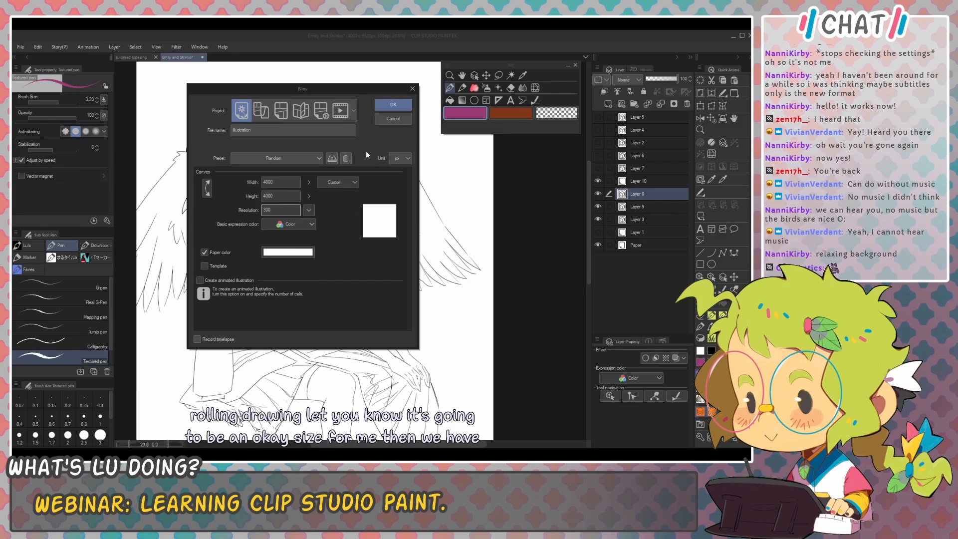
# Step: Examine the new file's name field and the available measurement units, keeping px
pyautogui.click(261, 131)
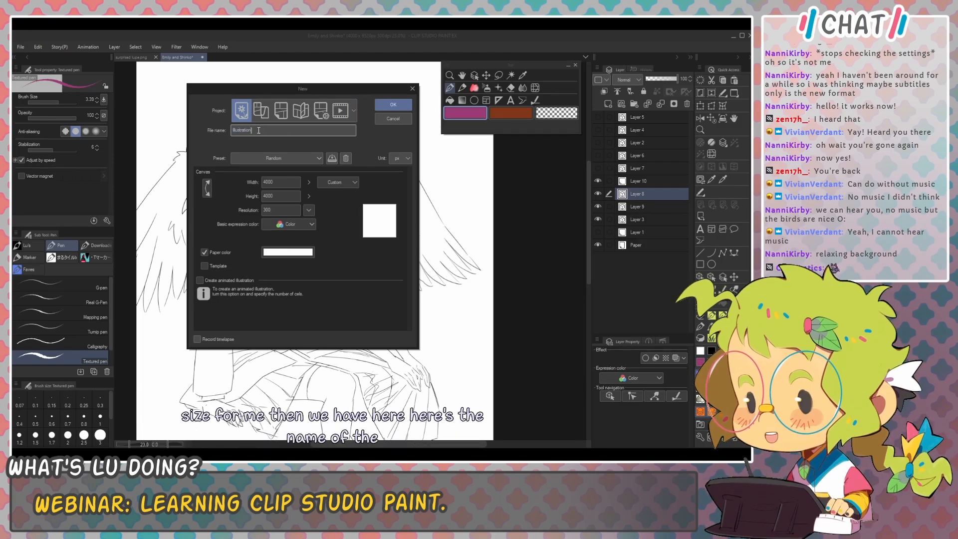
pyautogui.moveTo(256, 130); pyautogui.dragTo(223, 133)
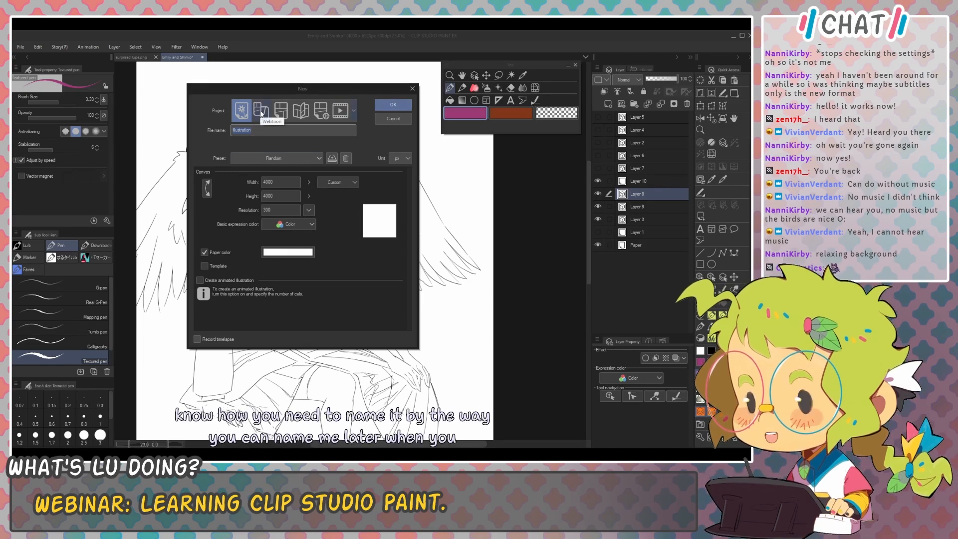
pyautogui.click(402, 159)
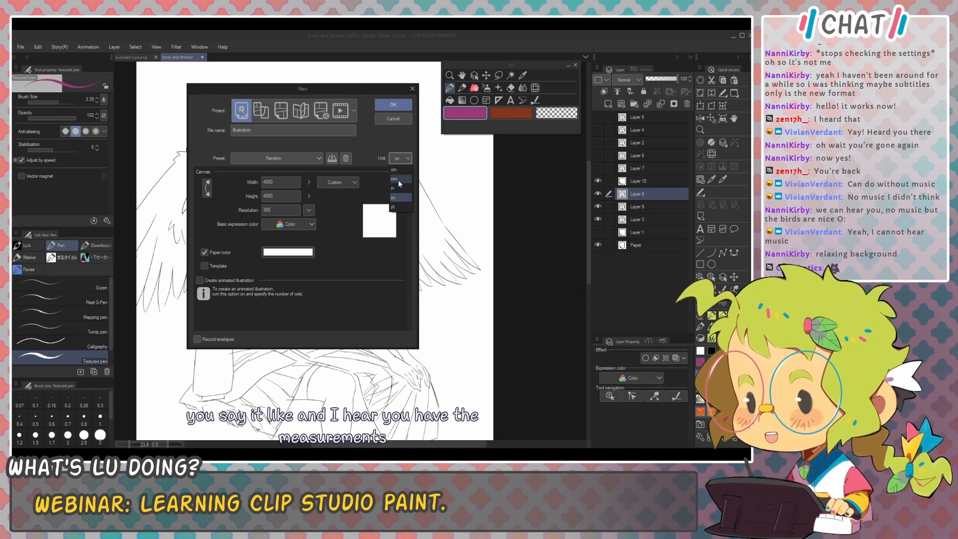
pyautogui.click(403, 161)
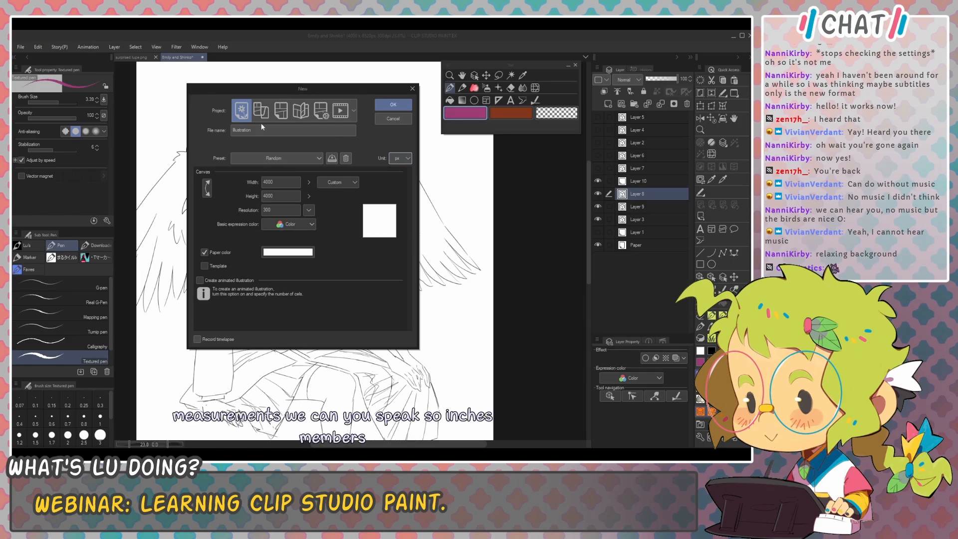
# Step: Turn the new illustration's paper color off and on again
pyautogui.click(223, 251)
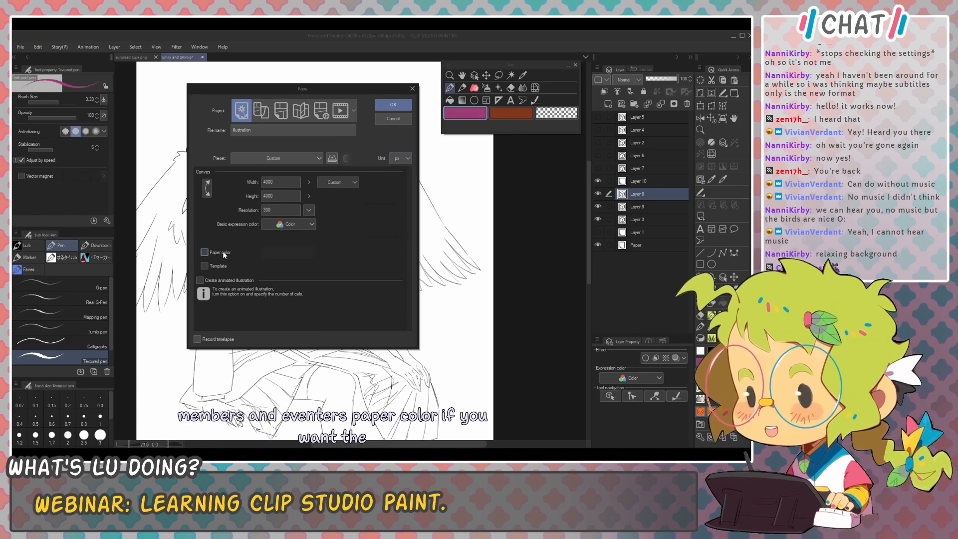
pyautogui.click(222, 252)
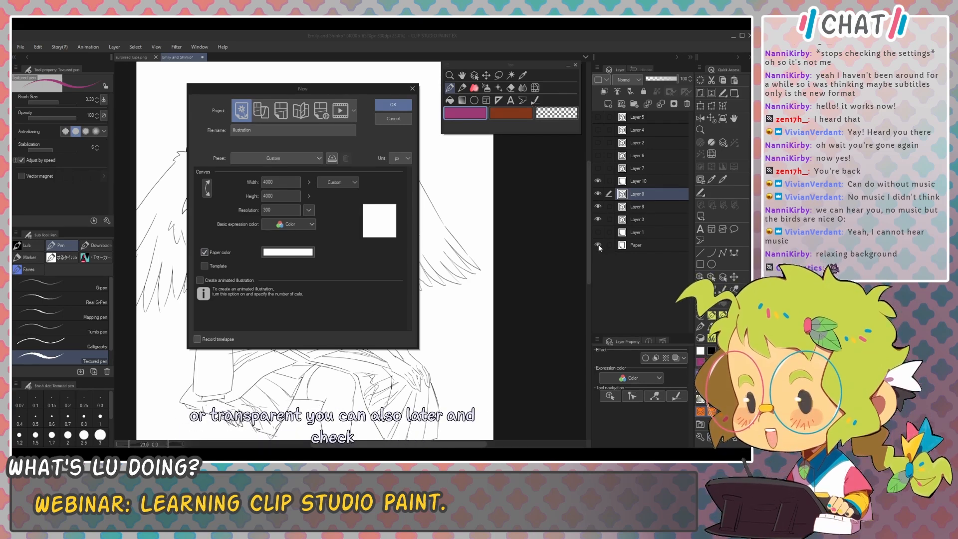
# Step: View the Webtoon project settings, examining the file name, save location and page division options, and keep the number of pages option
pyautogui.click(264, 113)
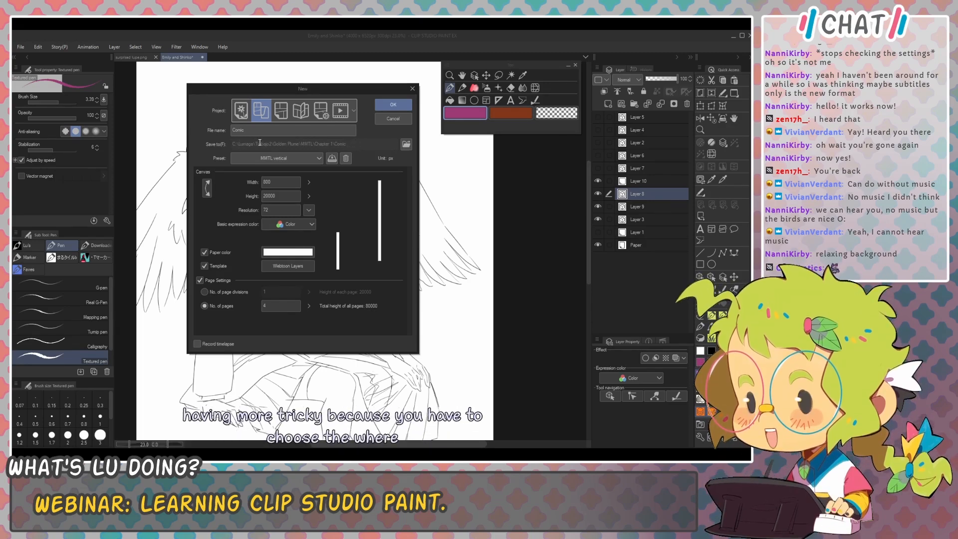
pyautogui.click(361, 142)
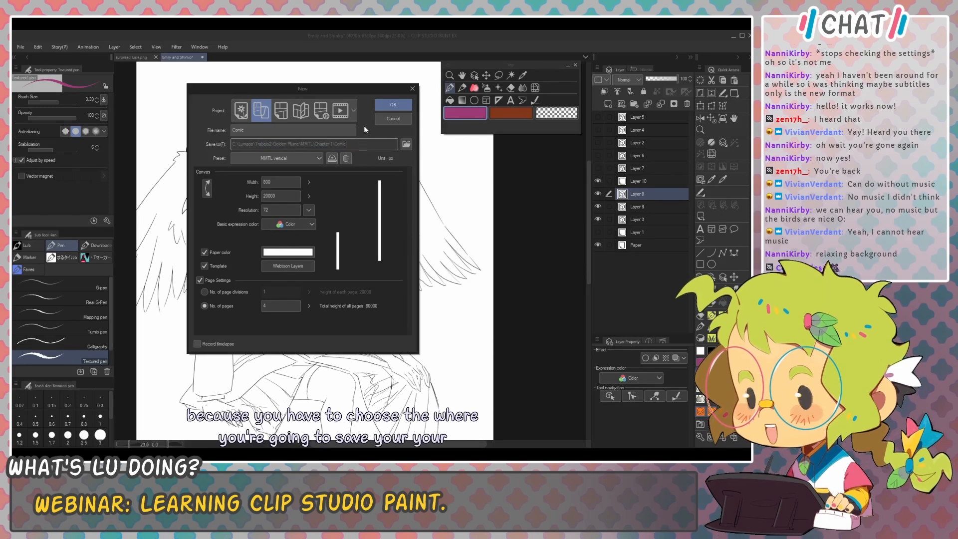
pyautogui.click(284, 131)
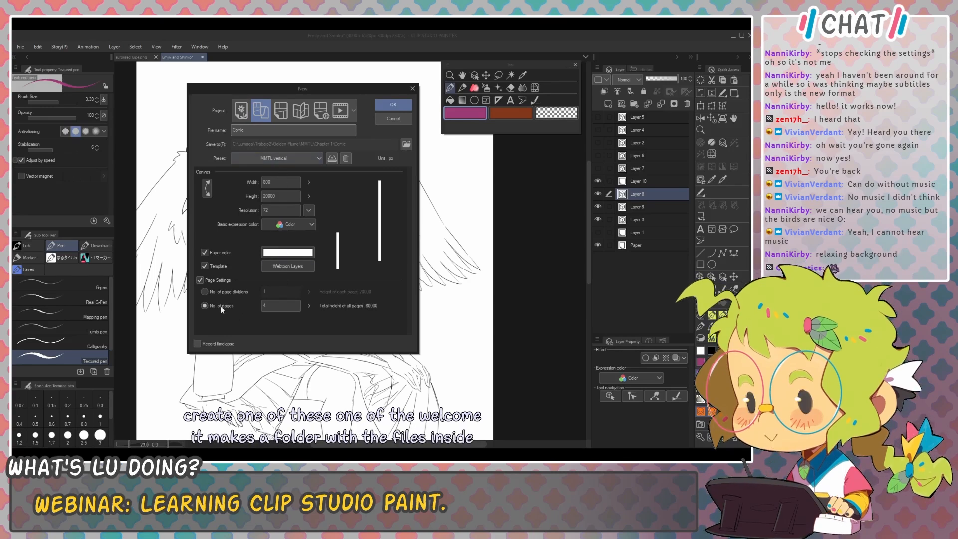
pyautogui.click(220, 294)
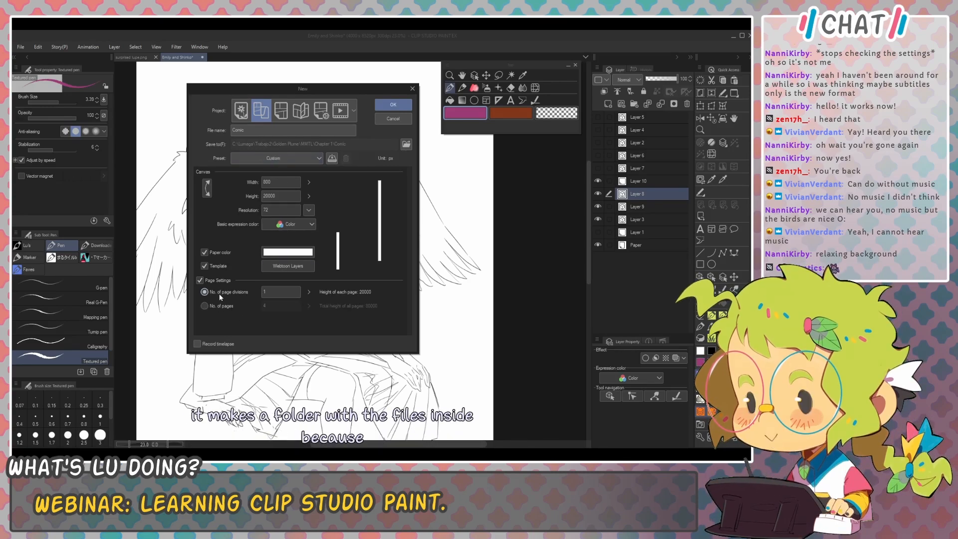
pyautogui.click(223, 305)
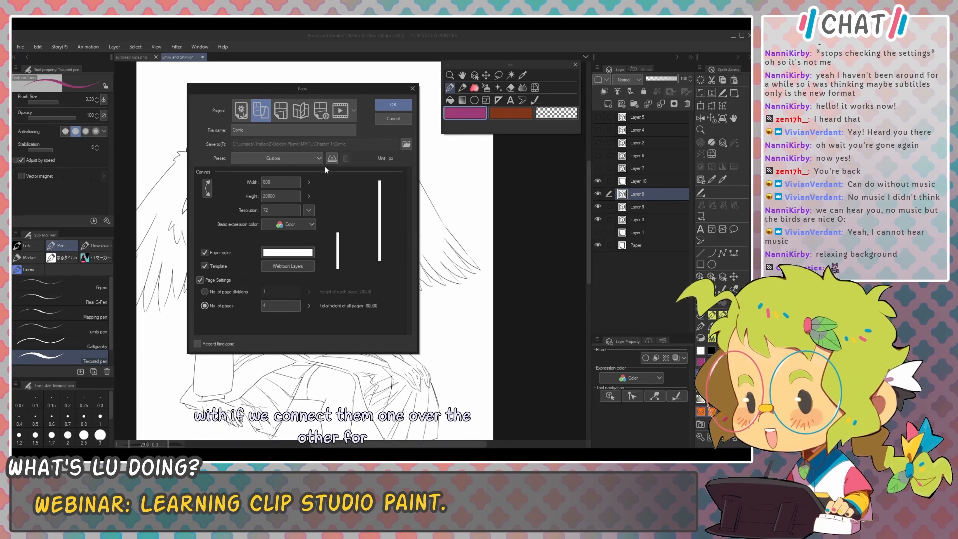
# Step: View the Comic project settings with the whole dialog in sight and examine the save location
pyautogui.click(281, 111)
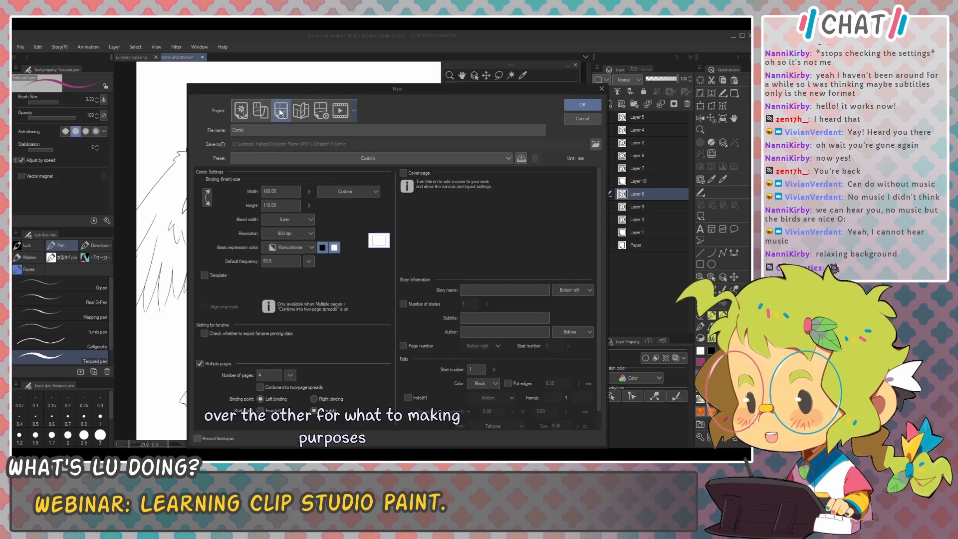
pyautogui.moveTo(320, 89); pyautogui.dragTo(298, 65)
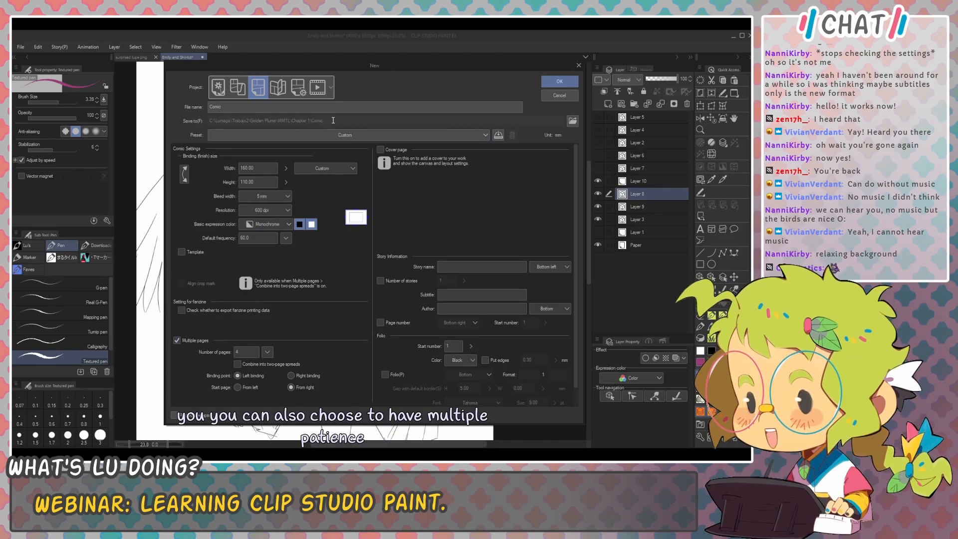
pyautogui.click(300, 120)
pyautogui.click(316, 121)
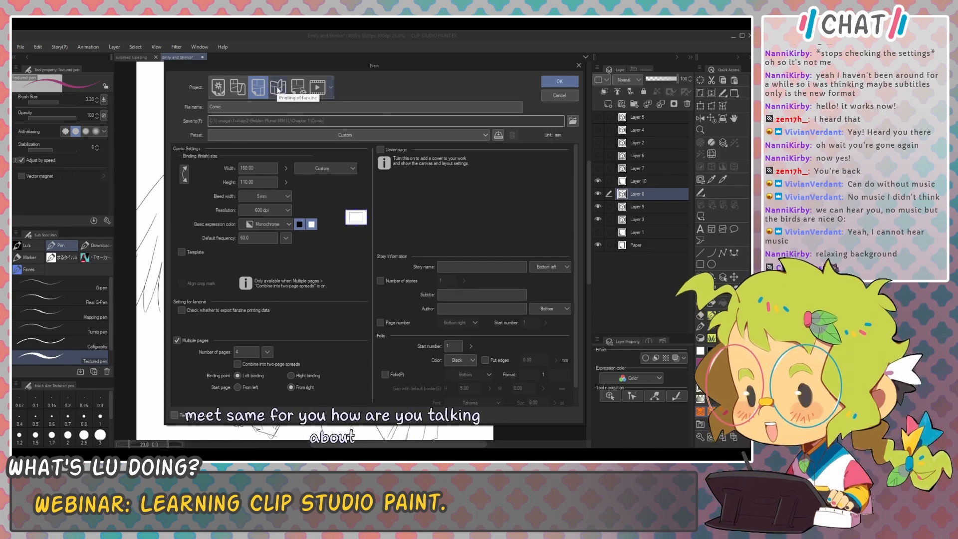
# Step: Compare the Printing of fanzine project settings with the Comic project settings
pyautogui.click(278, 88)
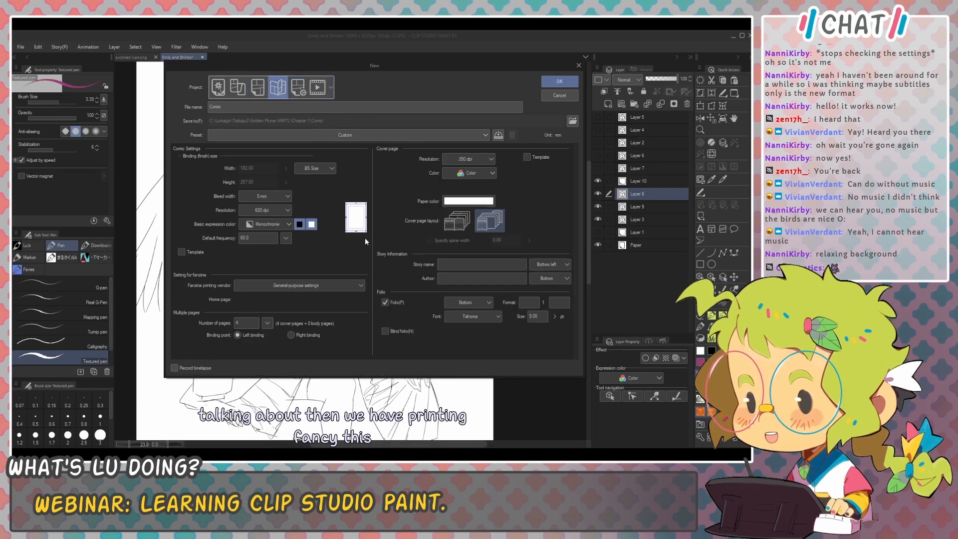
pyautogui.click(258, 89)
pyautogui.click(277, 90)
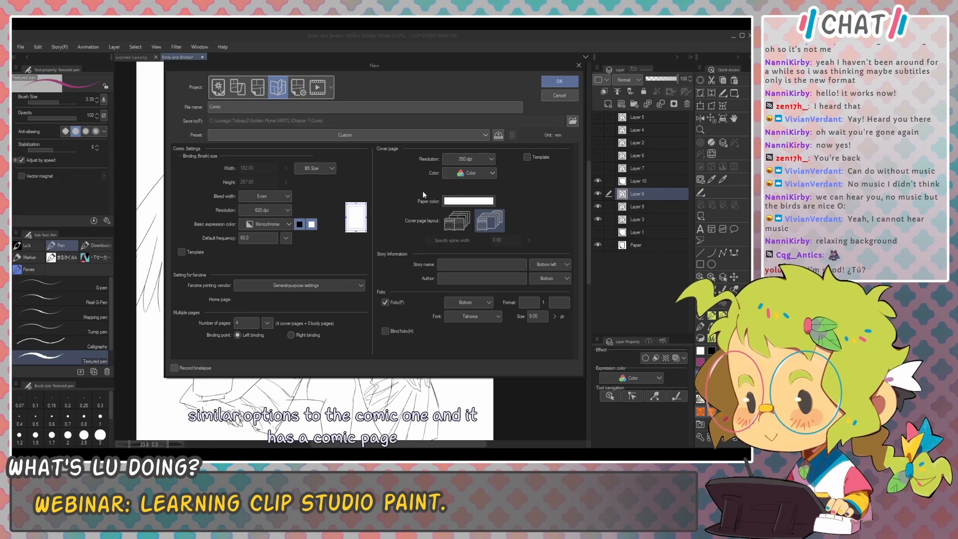
pyautogui.click(257, 93)
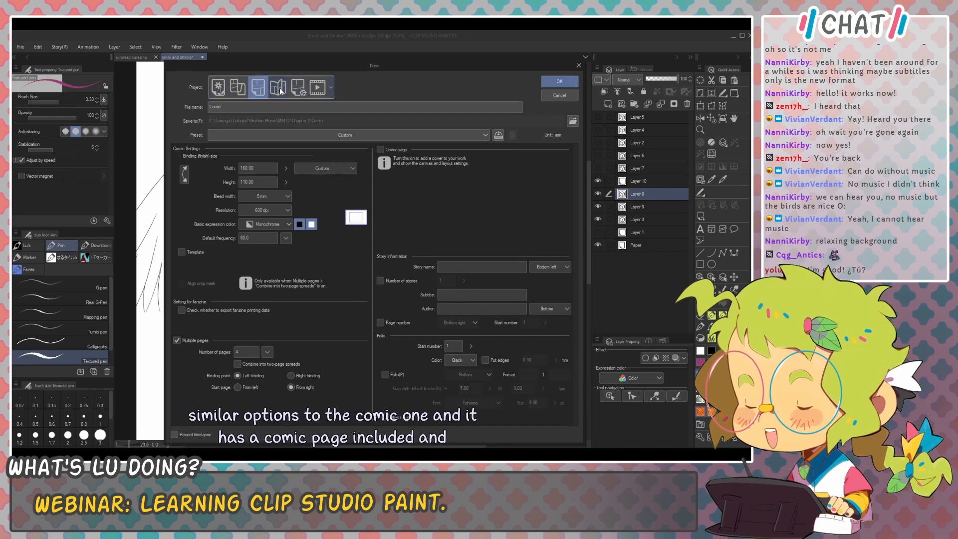
pyautogui.click(276, 91)
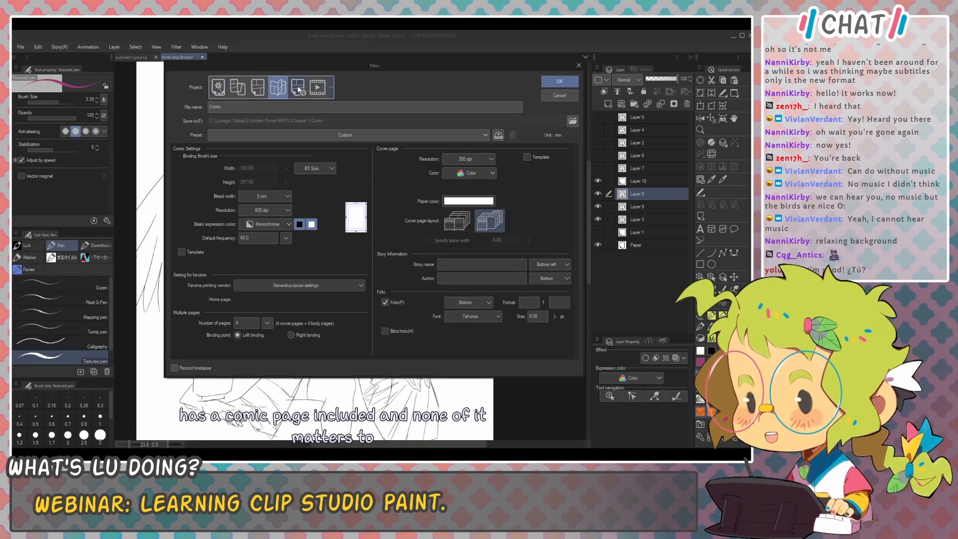
# Step: View the detailed comic project settings with Comic Settings turned off, plus the Animation project settings
pyautogui.click(298, 89)
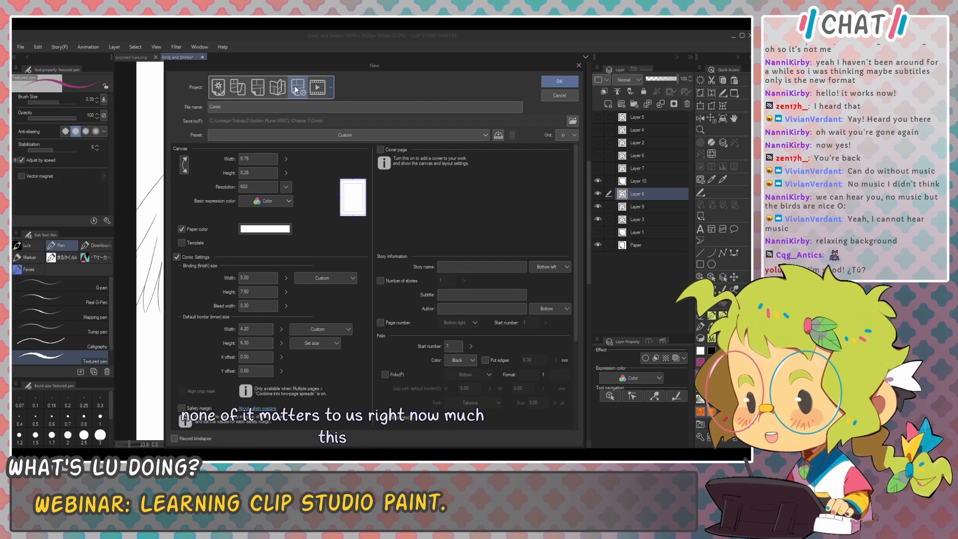
pyautogui.click(187, 256)
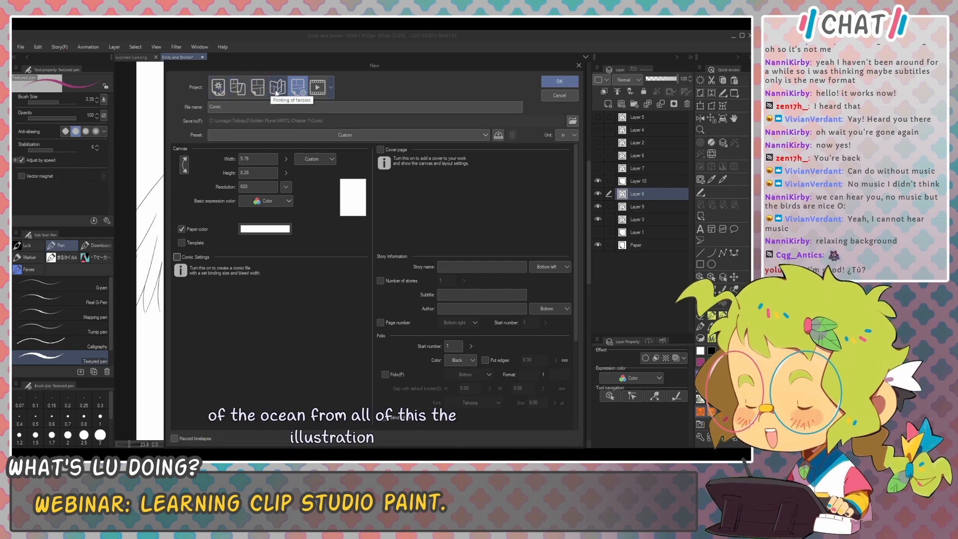
pyautogui.click(318, 88)
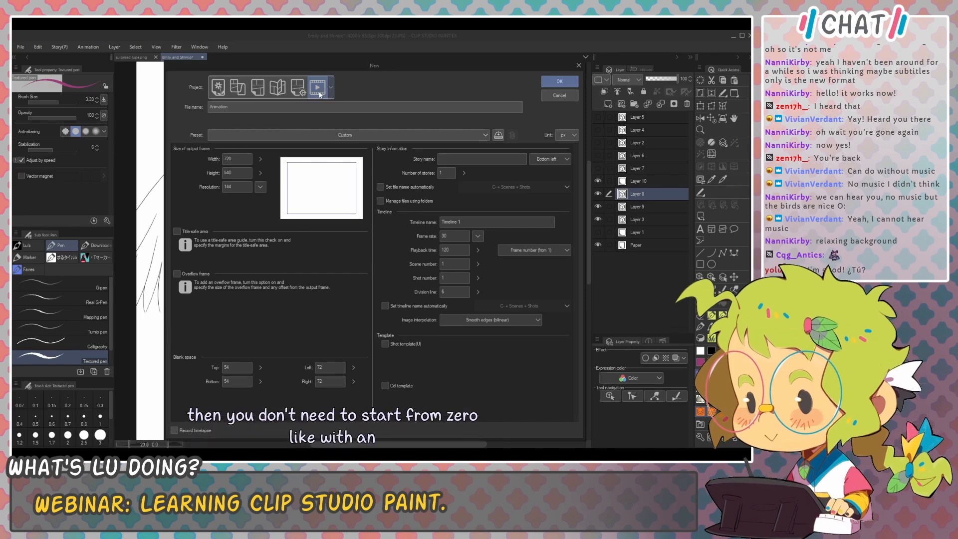
# Step: Return to the Illustration project type and examine its canvas resolution value without changing it
pyautogui.click(218, 89)
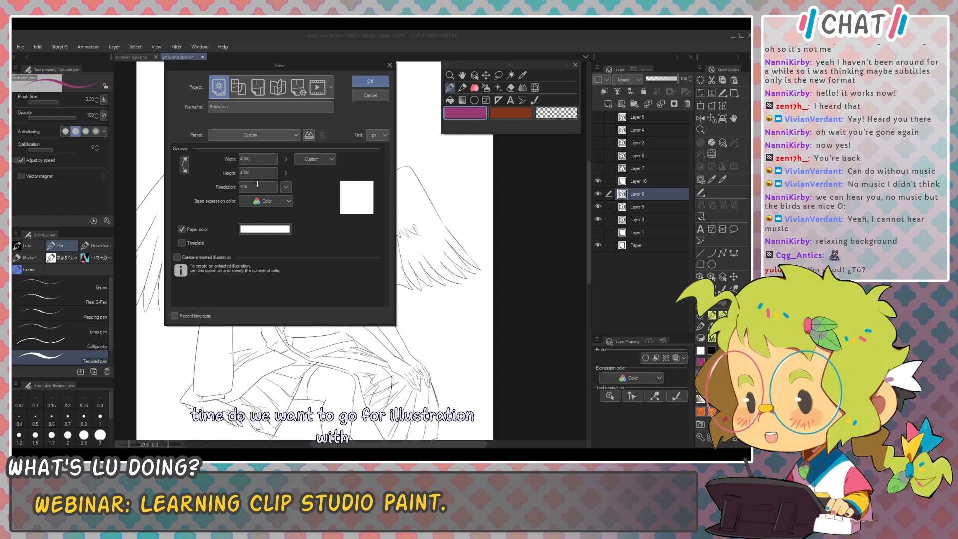
pyautogui.moveTo(257, 184); pyautogui.dragTo(232, 187)
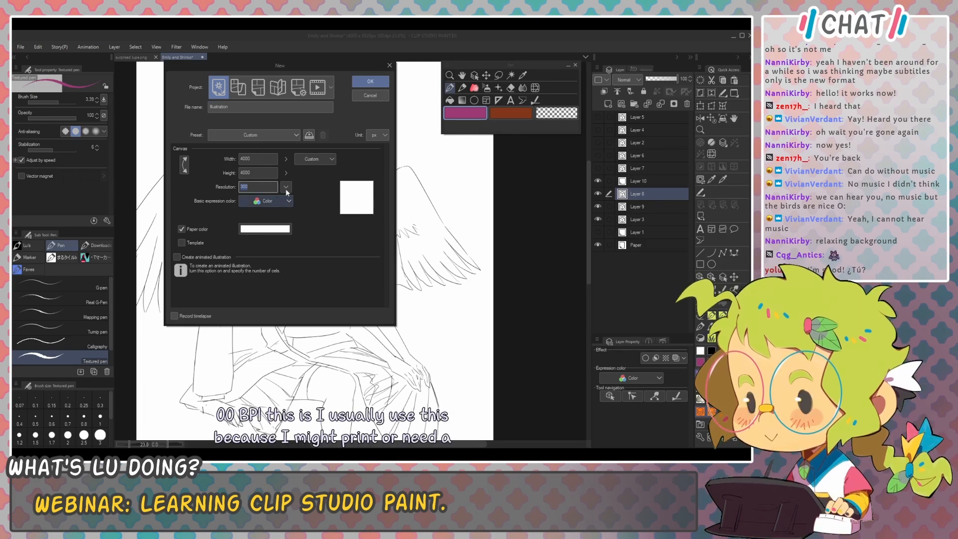
pyautogui.click(253, 187)
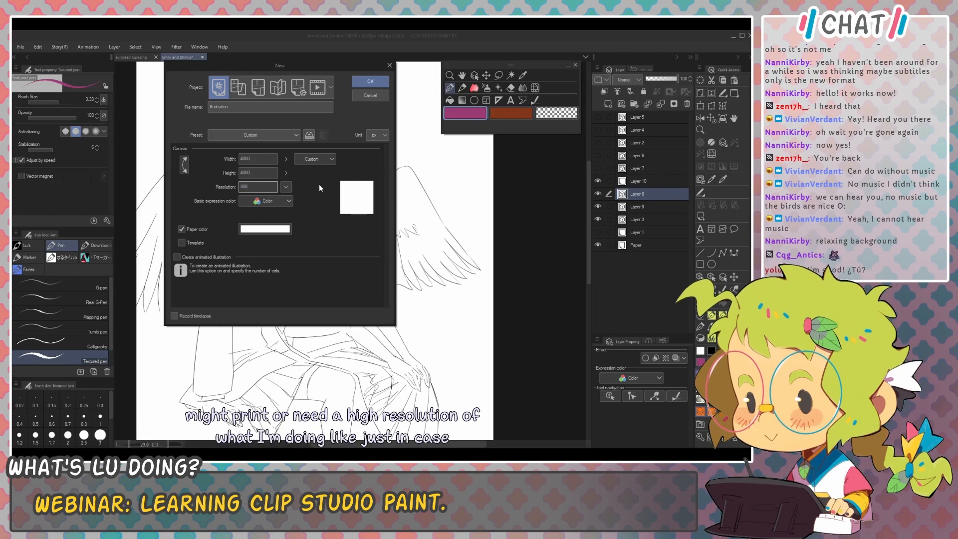
pyautogui.doubleClick(249, 186)
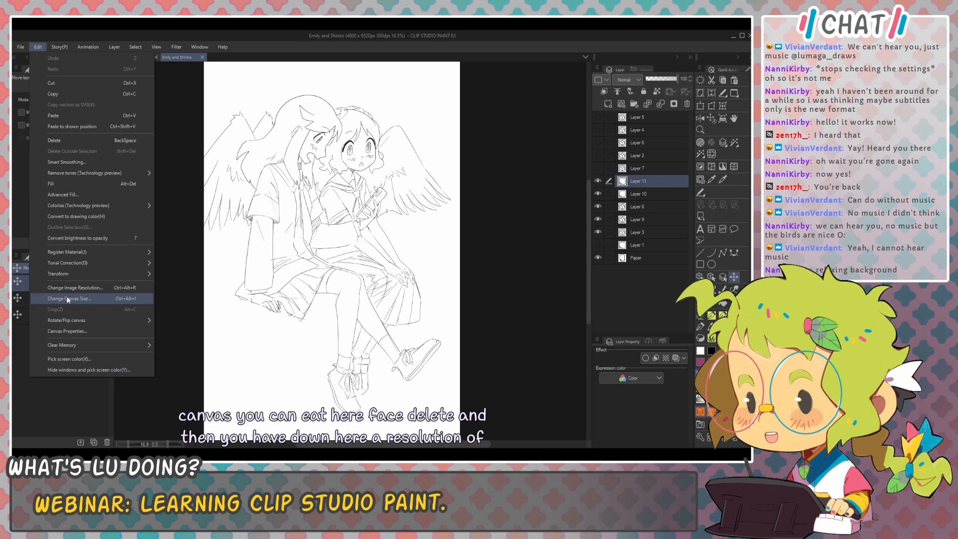
# Step: Look through the Story and Animation commands, including the move frame and new animation layer options
pyautogui.moveTo(54, 46)
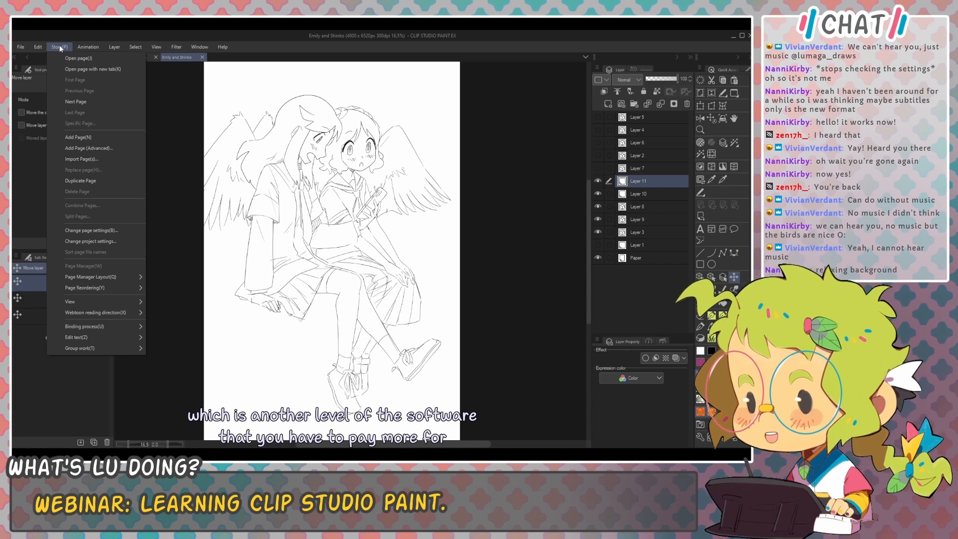
pyautogui.moveTo(88, 47)
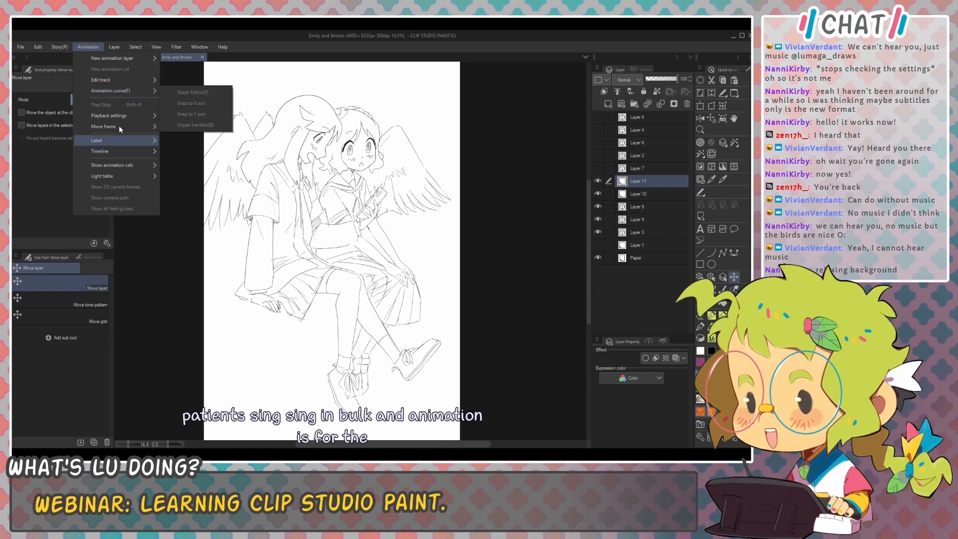
pyautogui.moveTo(104, 127)
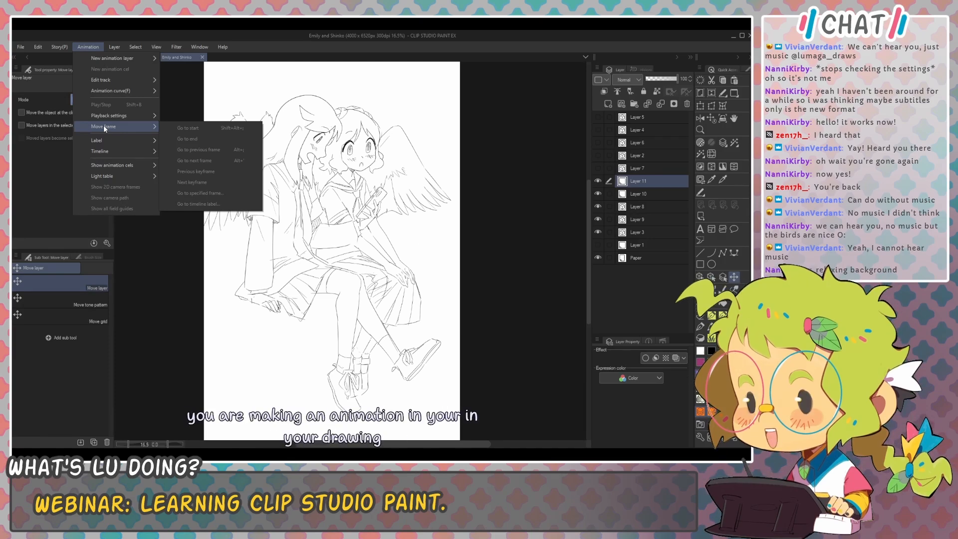
pyautogui.click(87, 48)
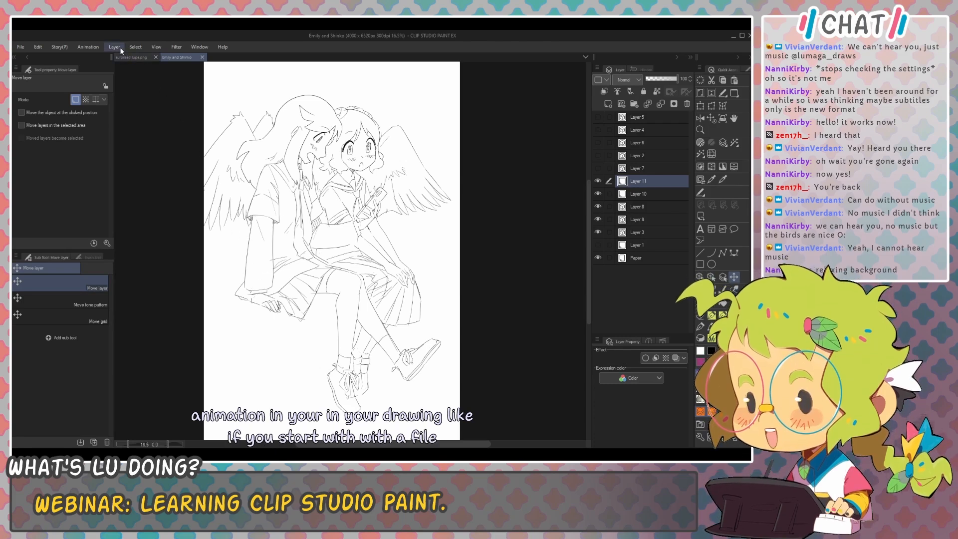
pyautogui.click(92, 47)
pyautogui.moveTo(102, 59)
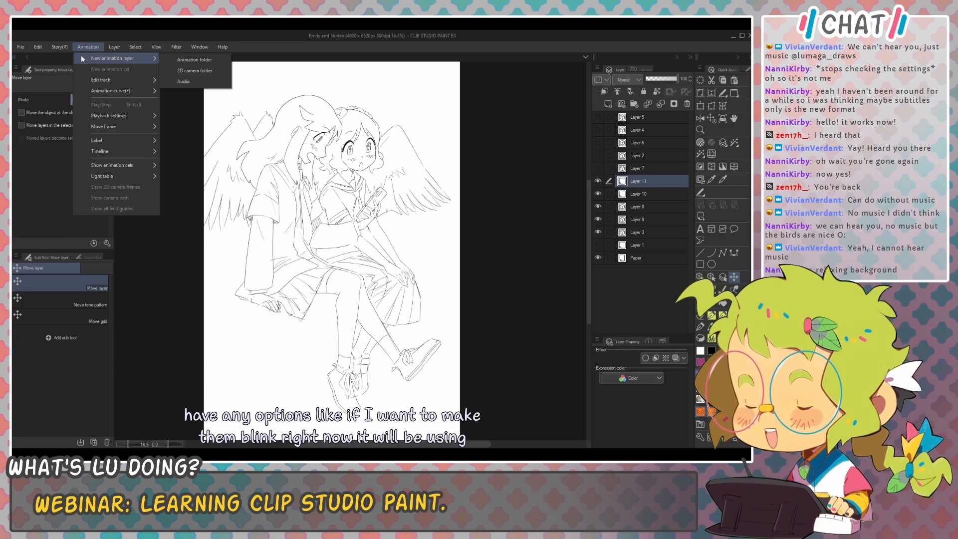
pyautogui.moveTo(112, 88)
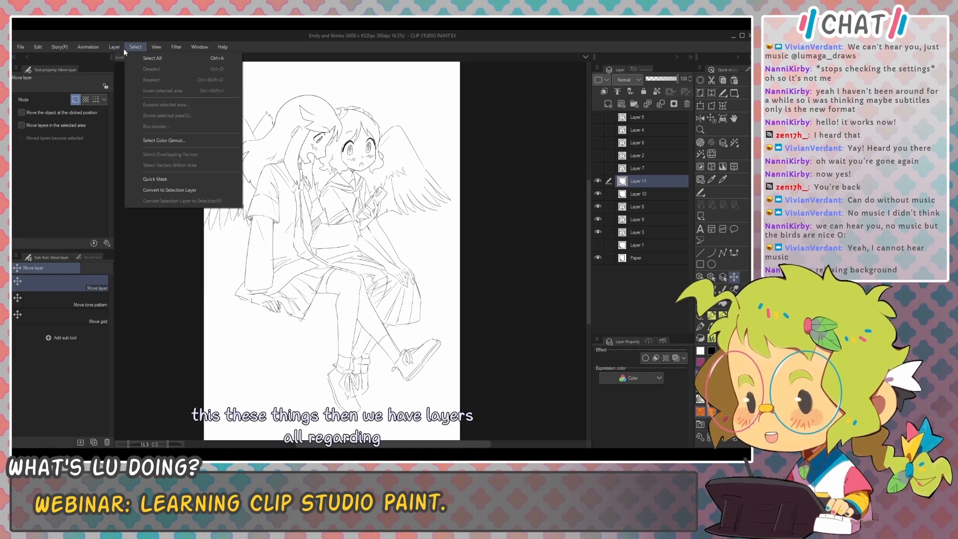
# Step: Float the Layer palette over the canvas and compare it with the available Layer commands
pyautogui.click(115, 46)
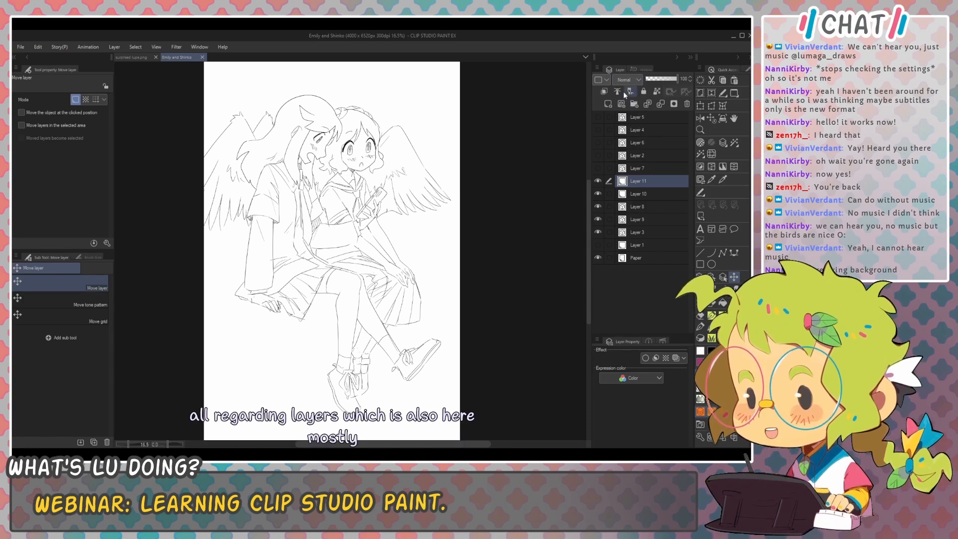
pyautogui.moveTo(620, 72); pyautogui.dragTo(399, 152)
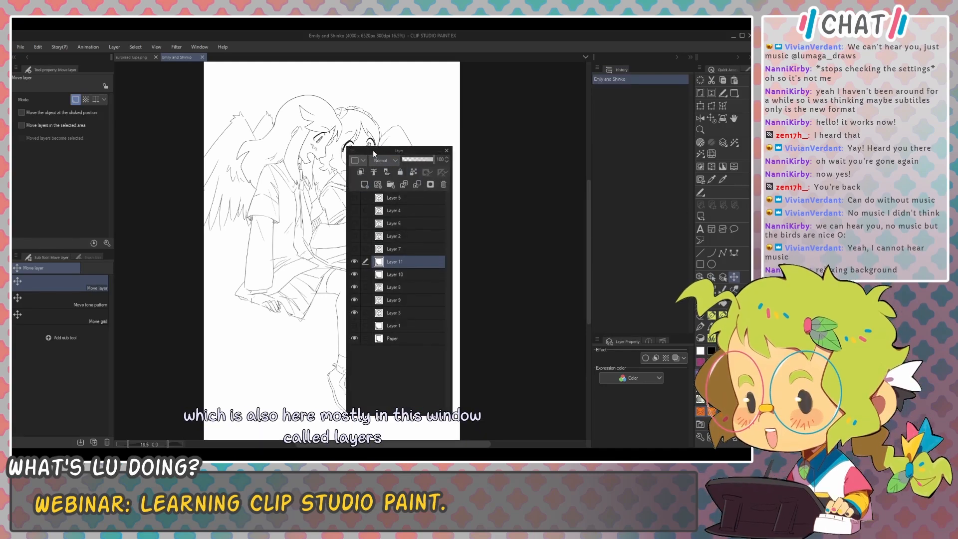
pyautogui.click(115, 47)
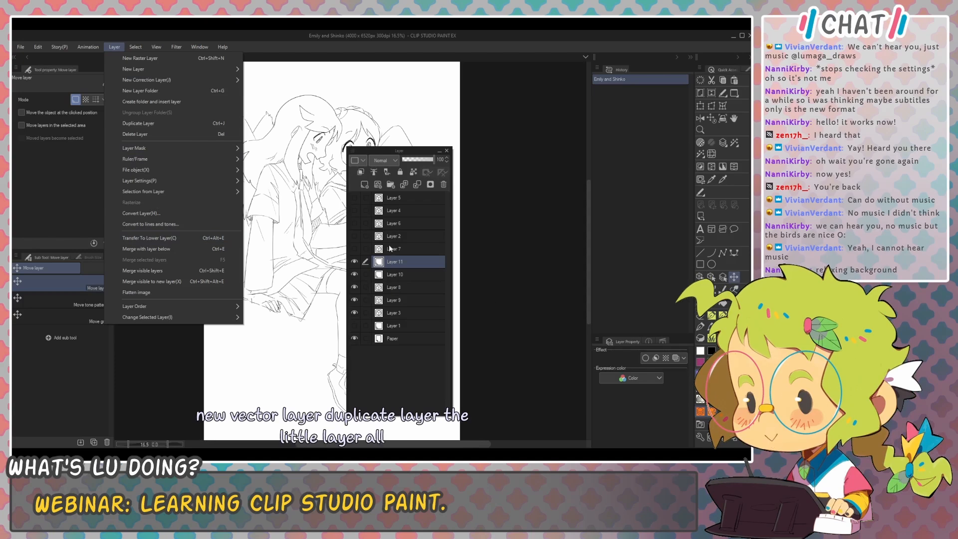
pyautogui.moveTo(139, 68)
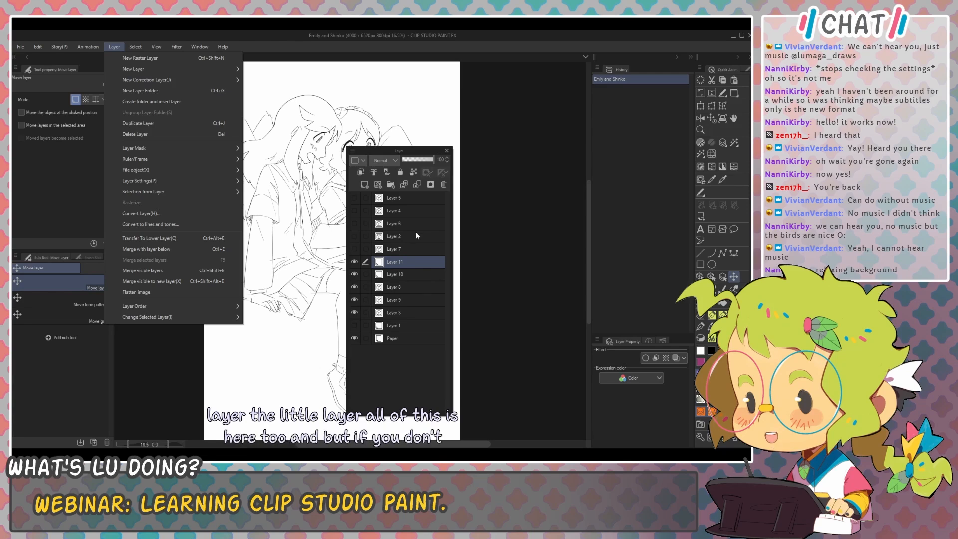
pyautogui.click(116, 46)
# Step: View the selection commands and dock the floating Layer palette back in its original place
pyautogui.click(134, 47)
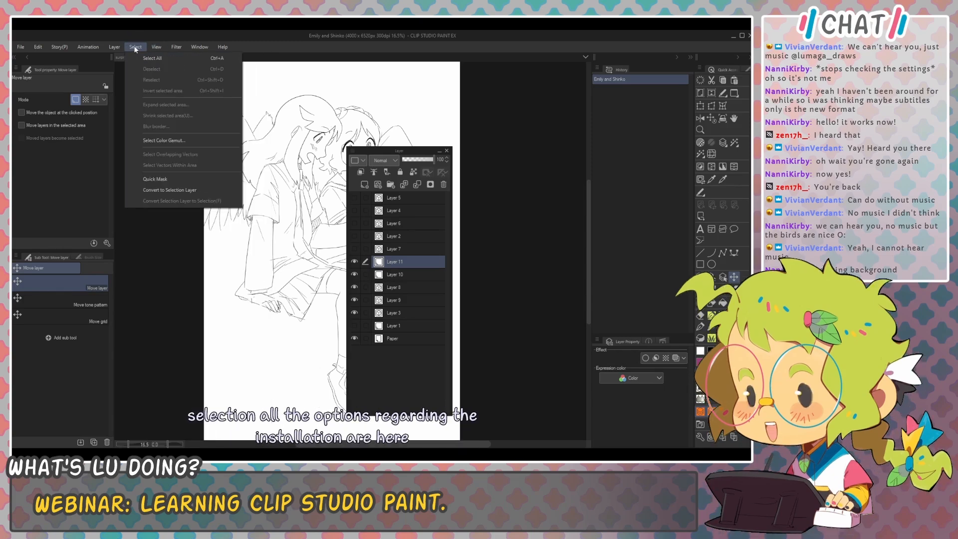
pyautogui.click(136, 47)
pyautogui.moveTo(386, 149); pyautogui.dragTo(631, 112)
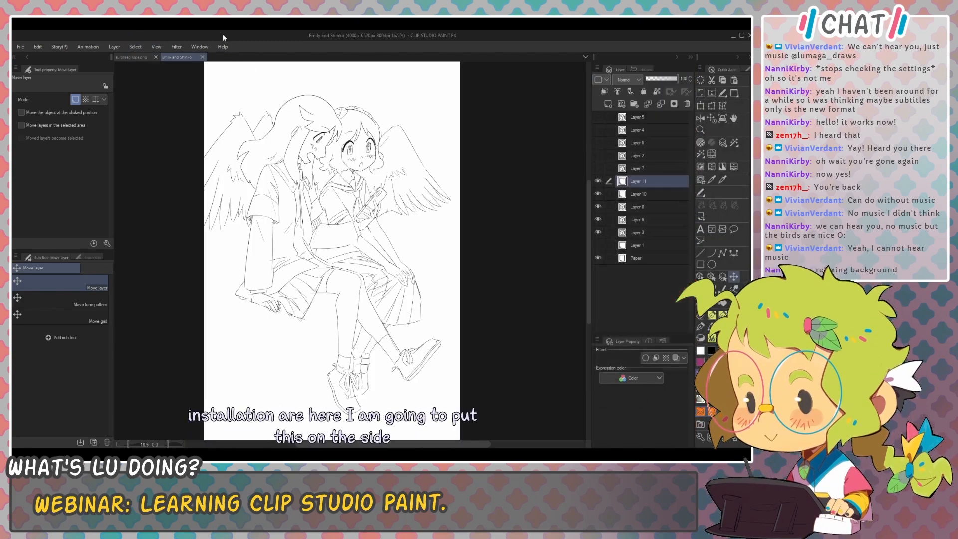
# Step: Turn off the display of the canvas scroll bars
pyautogui.click(156, 45)
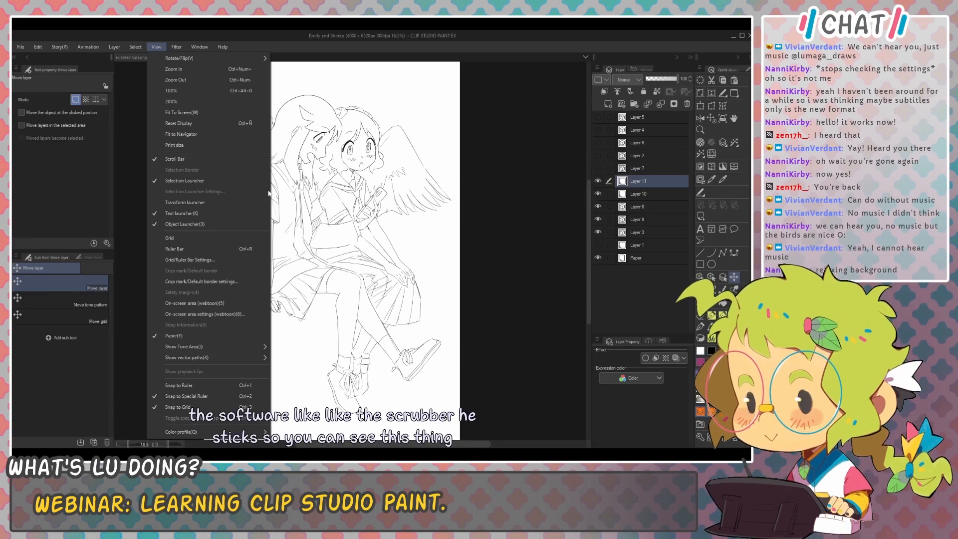
pyautogui.click(216, 159)
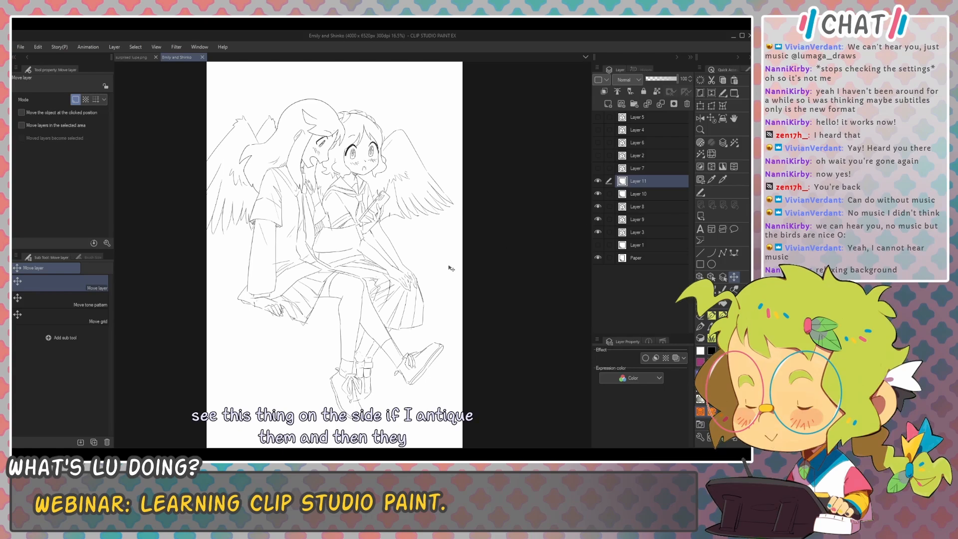
# Step: Turn the display of the canvas scroll bars back on
pyautogui.moveTo(444, 267); pyautogui.dragTo(404, 257)
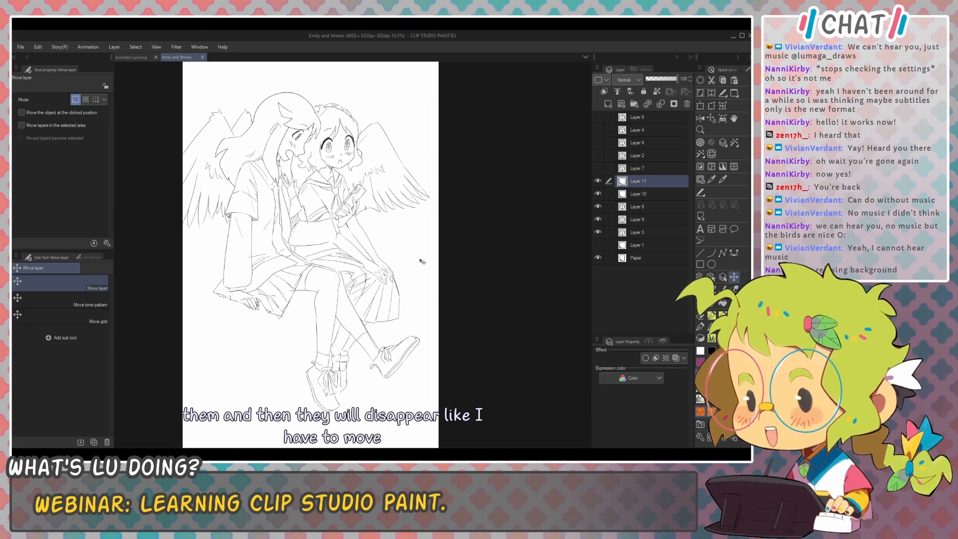
pyautogui.click(138, 47)
pyautogui.moveTo(158, 46)
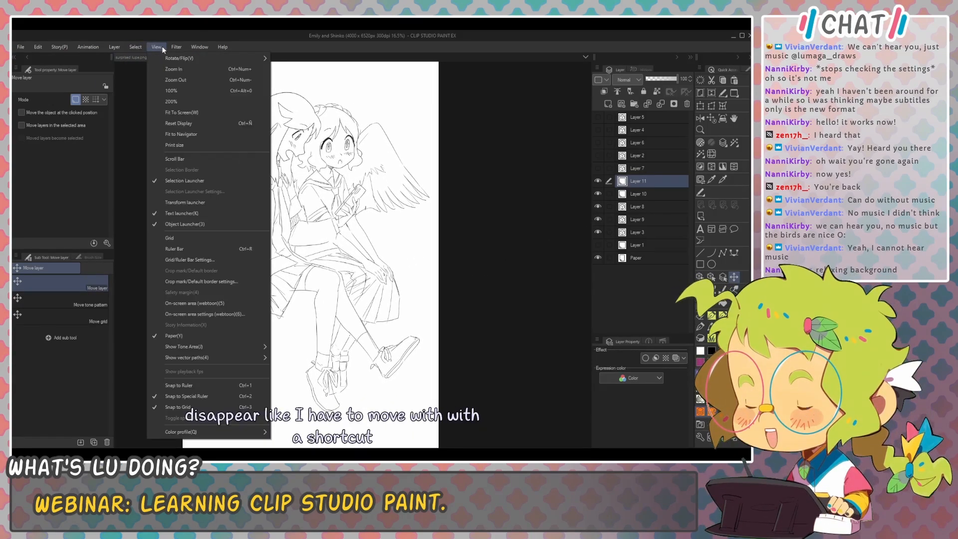
pyautogui.click(183, 160)
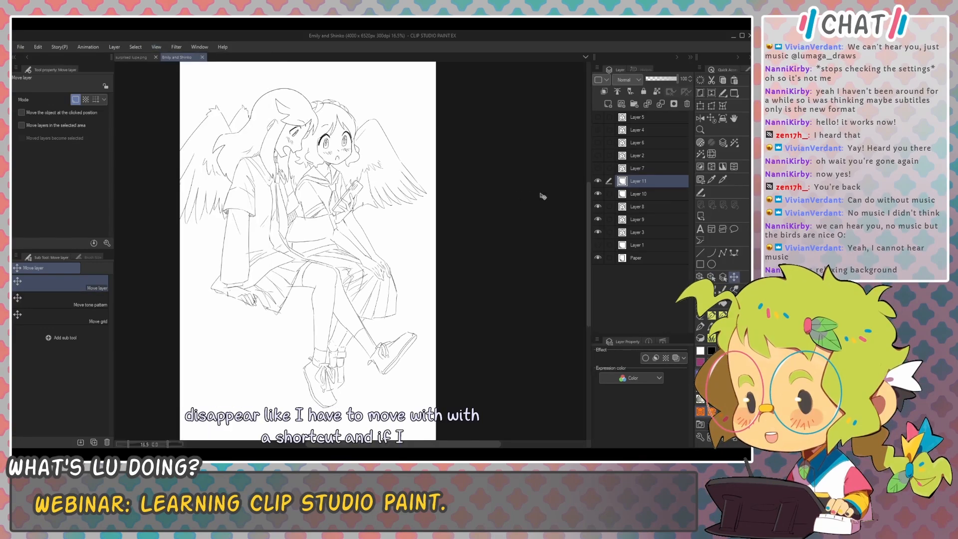
# Step: Look over the View commands and examine the sketch of the two winged girls at different magnifications
pyautogui.click(140, 48)
pyautogui.moveTo(156, 45)
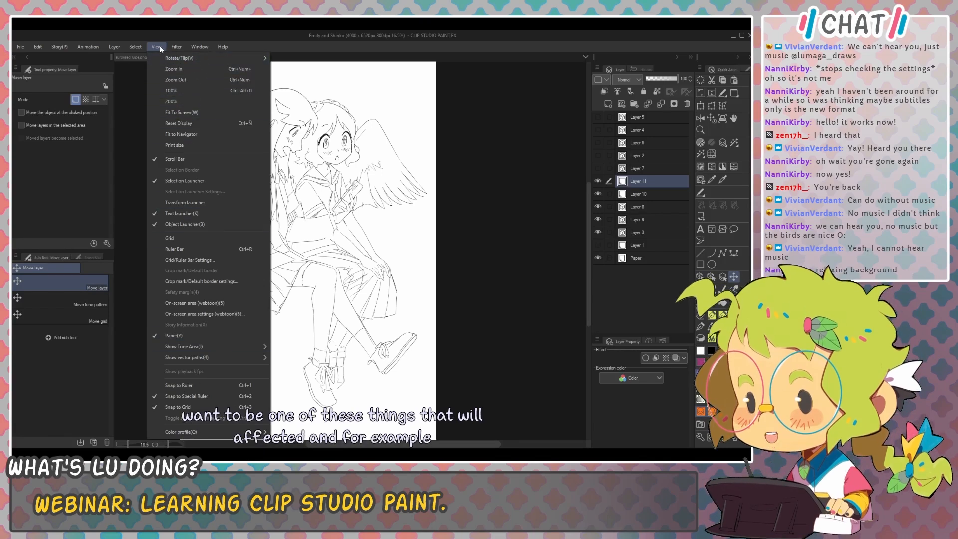
pyautogui.click(175, 69)
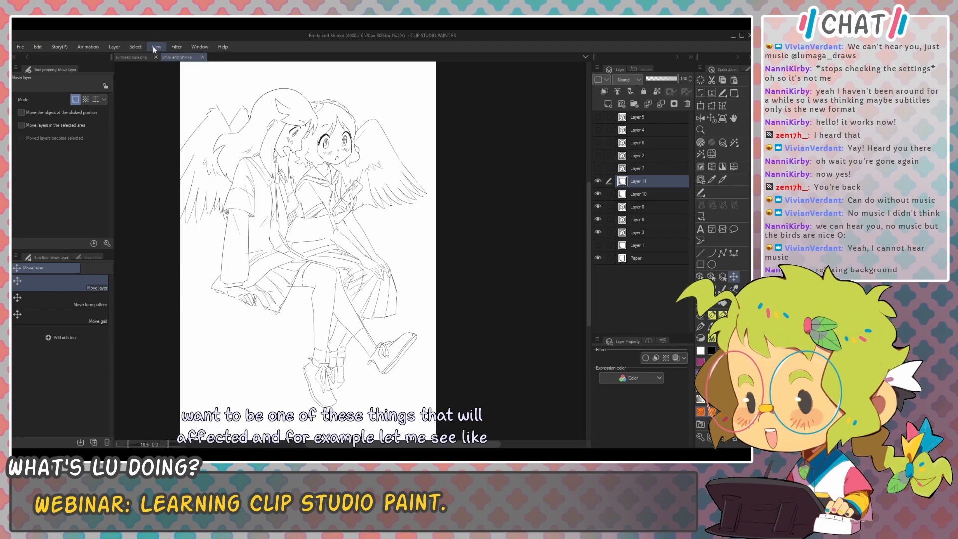
pyautogui.moveTo(368, 198); pyautogui.dragTo(410, 223)
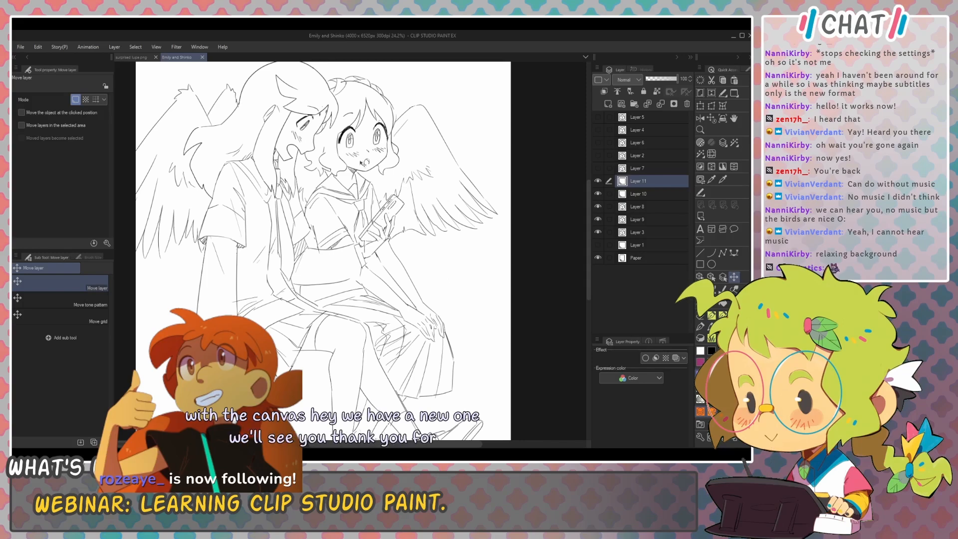
pyautogui.moveTo(324, 149)
pyautogui.mouseDown()
pyautogui.moveTo(333, 157)
pyautogui.moveTo(322, 150)
pyautogui.mouseUp()
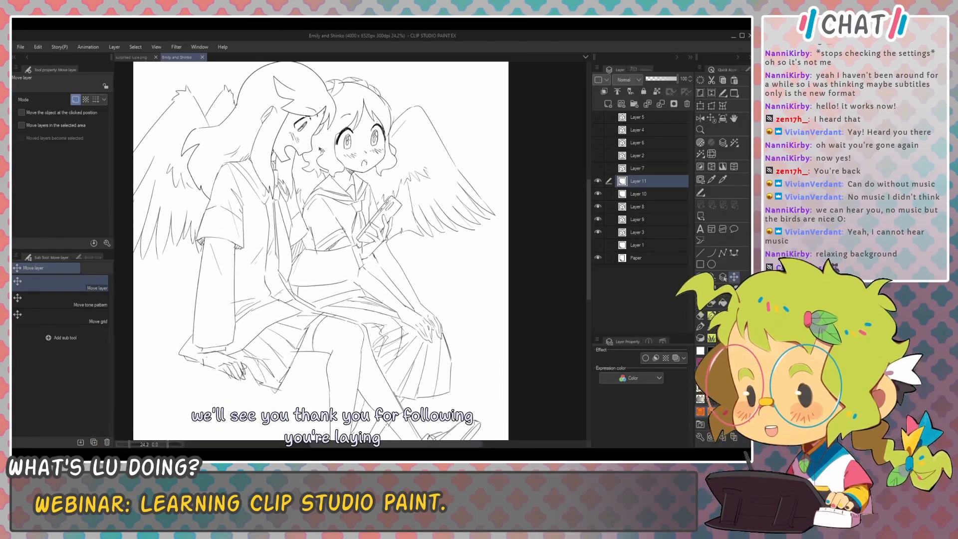
pyautogui.scroll(-2, 321, 150)
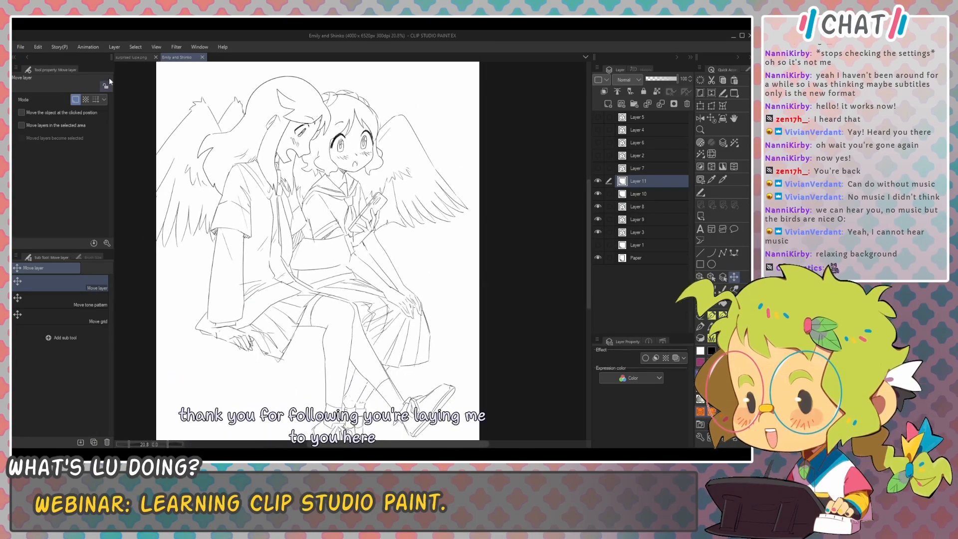
# Step: Look through the View commands and the filter categories, including Effect, Render and Sharpen
pyautogui.click(158, 47)
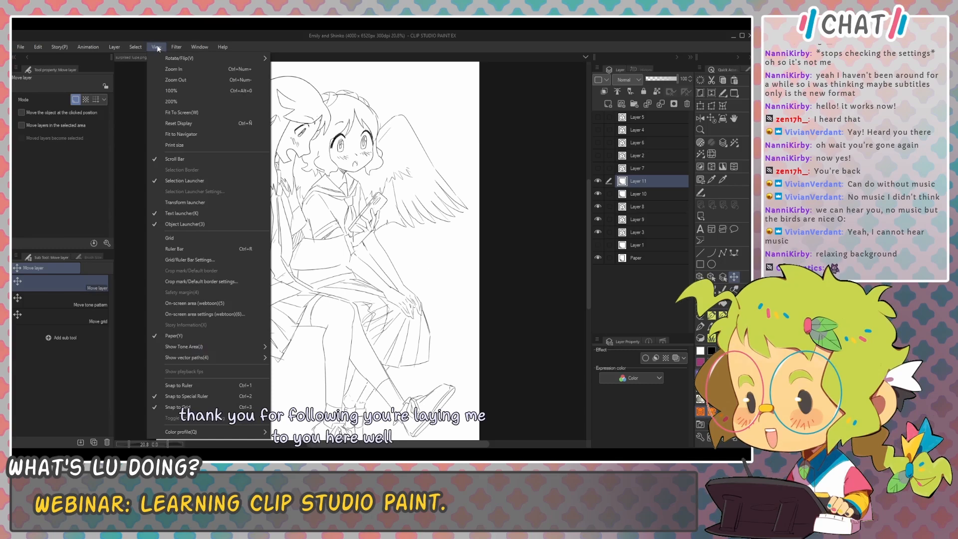
pyautogui.moveTo(175, 45)
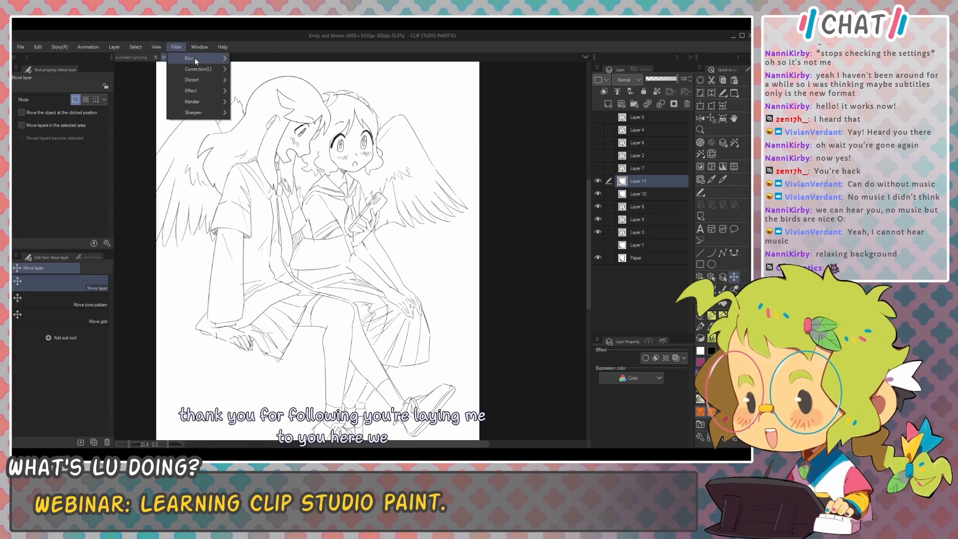
pyautogui.moveTo(208, 58)
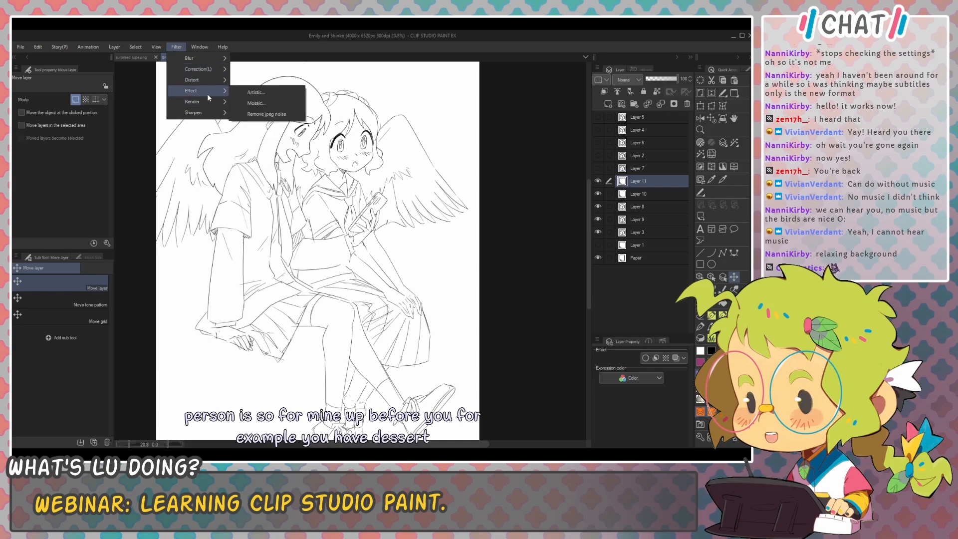
pyautogui.moveTo(202, 103)
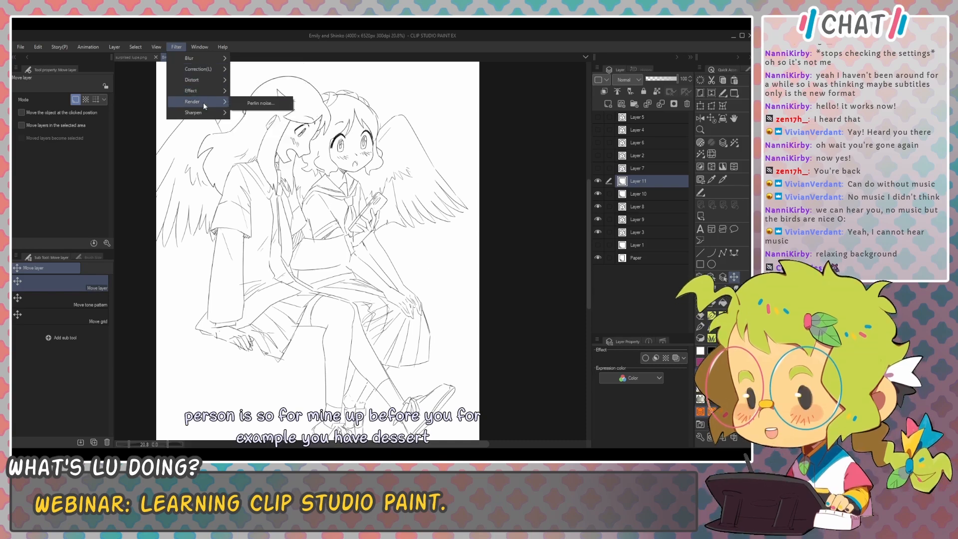
pyautogui.moveTo(219, 116)
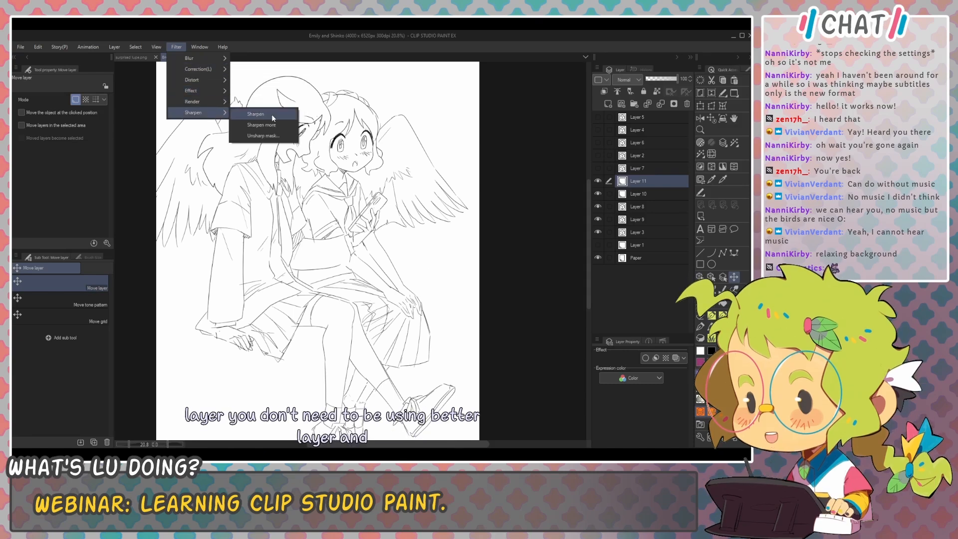
pyautogui.click(271, 115)
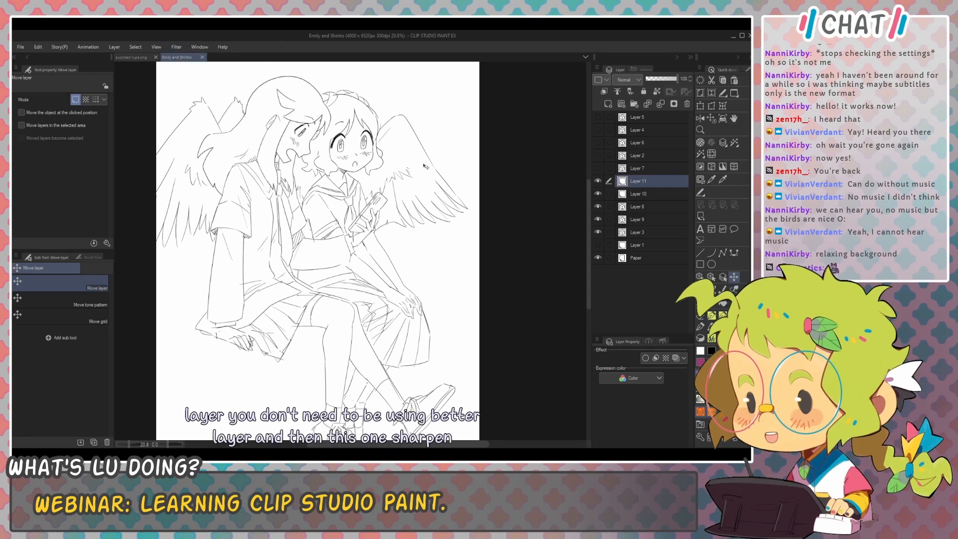
# Step: Draw a pink smiley face on Layer 11 in the blank area beside the wing, using the Turnip pen 4L 3 brush
pyautogui.moveTo(382, 146); pyautogui.dragTo(400, 150)
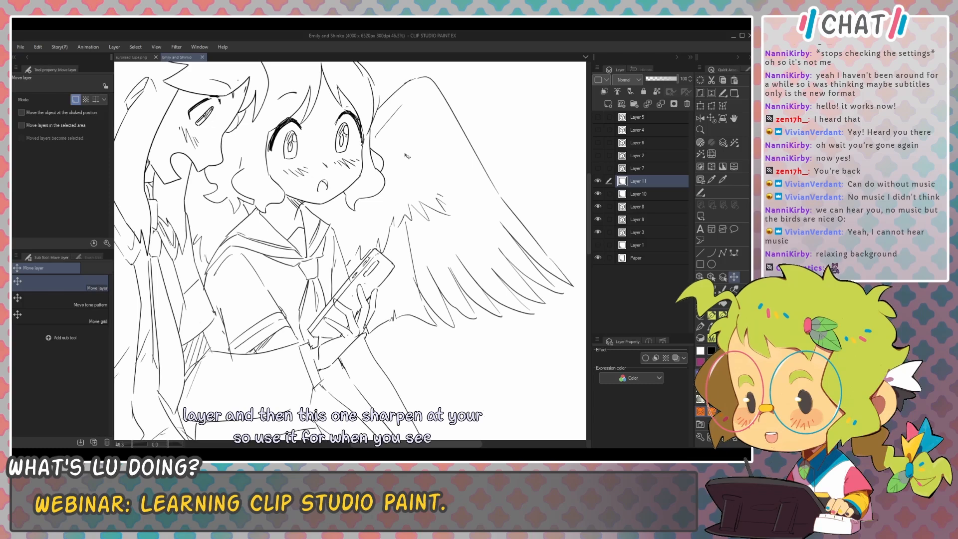
pyautogui.moveTo(535, 150); pyautogui.dragTo(464, 195)
pyautogui.moveTo(464, 195); pyautogui.dragTo(482, 193)
pyautogui.hotkey('ctrl', 'z')
pyautogui.press('p')
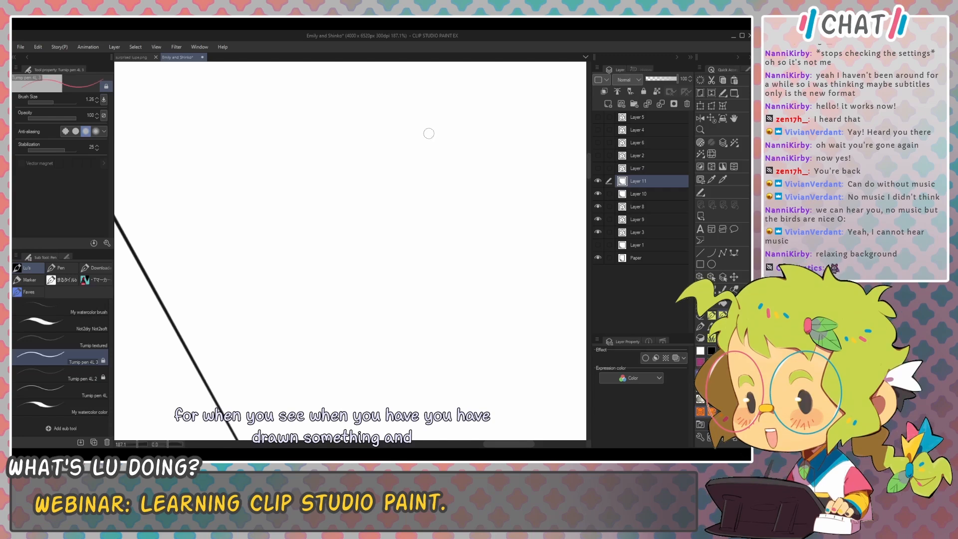
pyautogui.moveTo(425, 120)
pyautogui.mouseDown()
pyautogui.moveTo(396, 242)
pyautogui.moveTo(426, 124)
pyautogui.mouseUp()
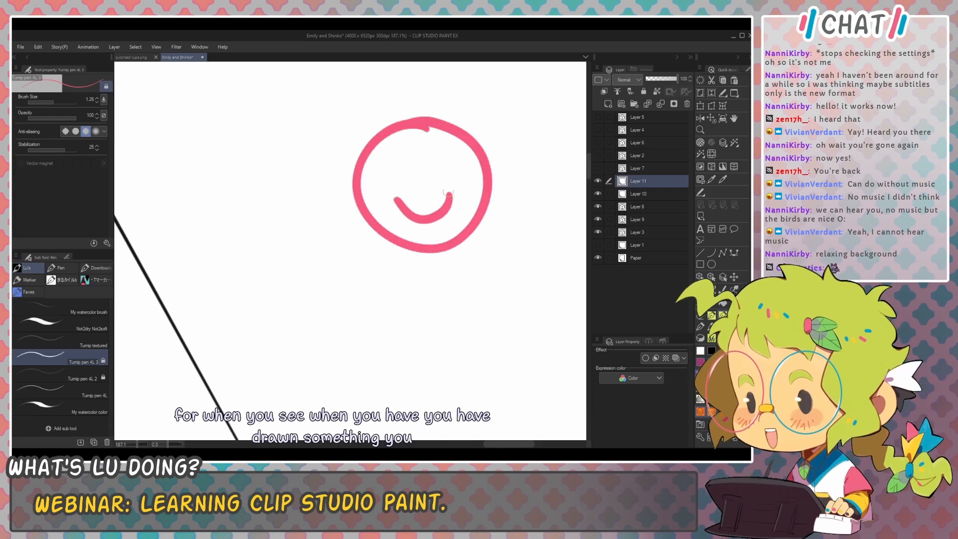
pyautogui.moveTo(402, 158); pyautogui.dragTo(422, 71)
# Step: Rotate the smiley face by about -41.9° with the scale/rotate transformation and apply it
pyautogui.hotkey('ctrl', 't')
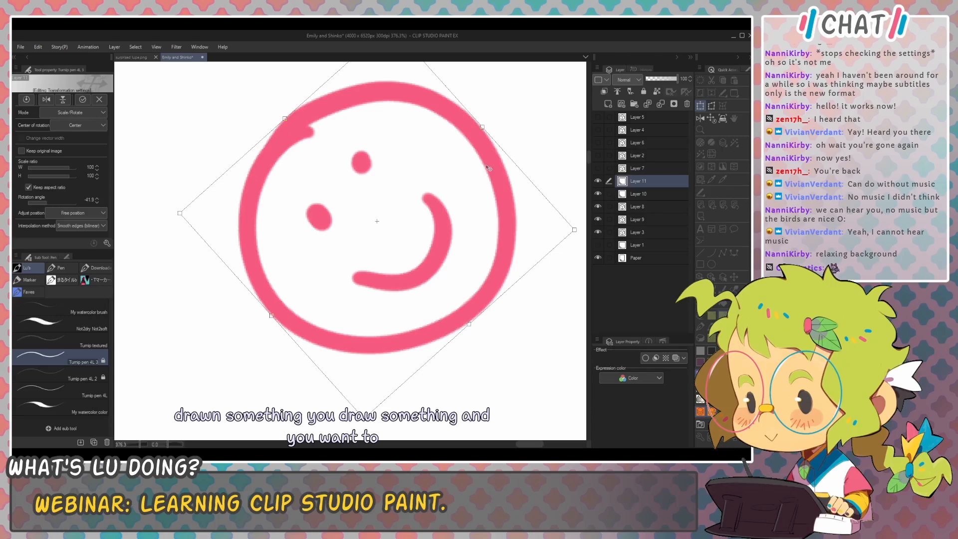
pyautogui.press('Return')
pyautogui.moveTo(494, 193); pyautogui.dragTo(470, 193)
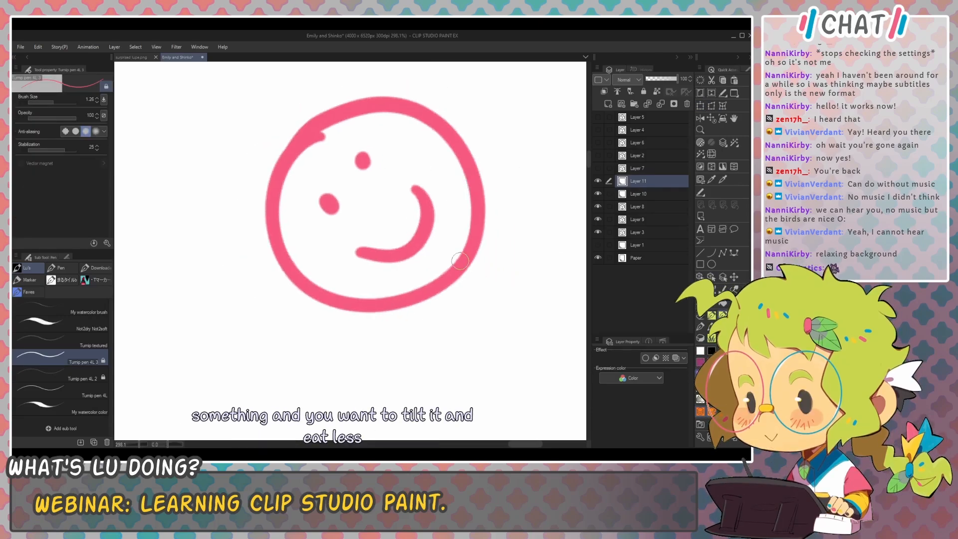
# Step: Apply a sharpening filter to the tilted smiley face and inspect its edges
pyautogui.click(176, 47)
pyautogui.click(292, 103)
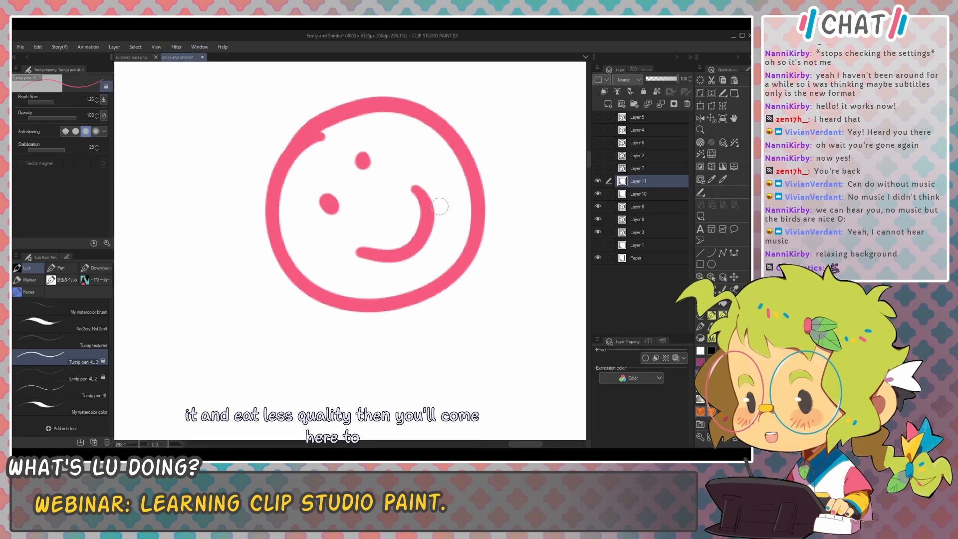
pyautogui.moveTo(398, 132)
pyautogui.mouseDown()
pyautogui.moveTo(402, 122)
pyautogui.moveTo(381, 154)
pyautogui.moveTo(414, 254)
pyautogui.moveTo(456, 167)
pyautogui.mouseUp()
pyautogui.scroll(-3, 456, 167)
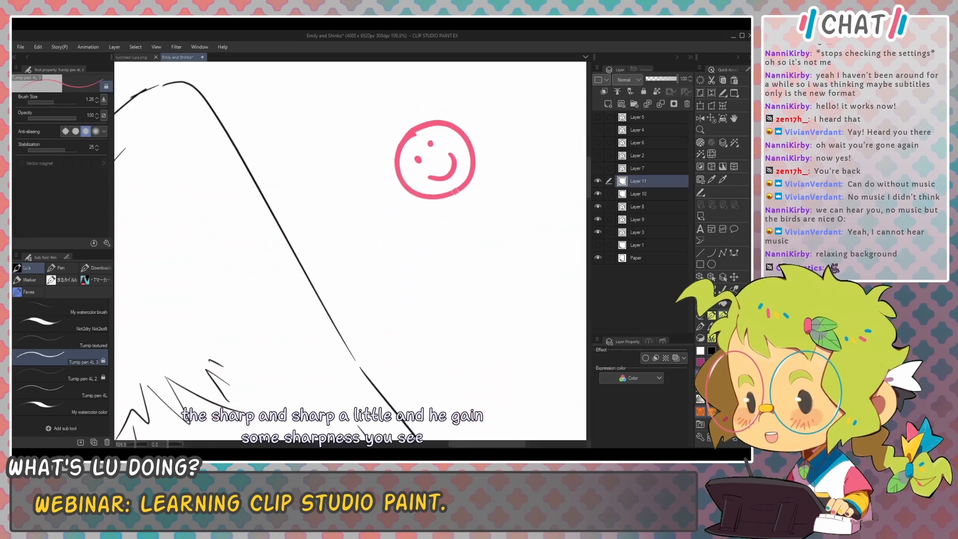
# Step: Delete Layer 11 together with the smiley face drawn on it
pyautogui.click(688, 104)
pyautogui.scroll(-5, 524, 196)
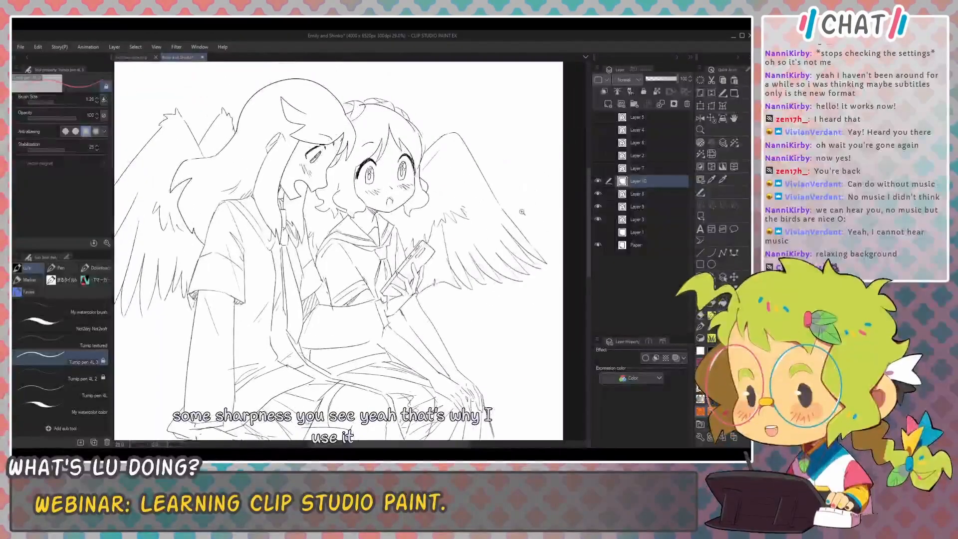
pyautogui.scroll(-1, 522, 212)
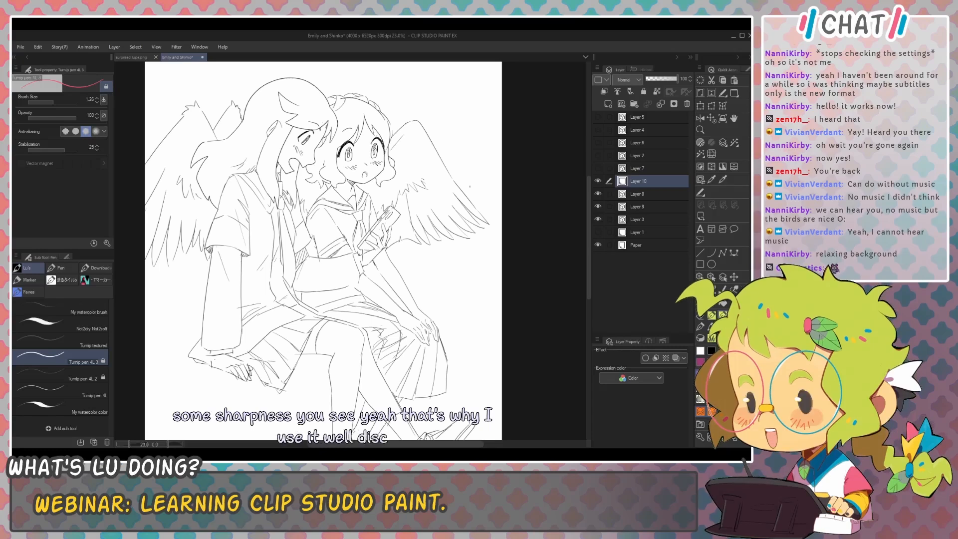
# Step: Review the filter categories and the list of palettes that can be shown in the workspace
pyautogui.click(178, 48)
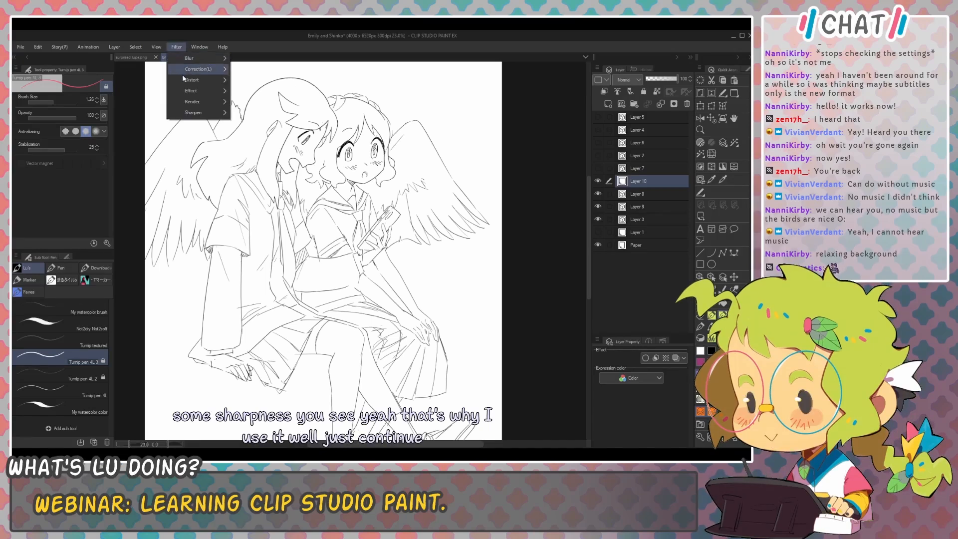
pyautogui.moveTo(202, 102)
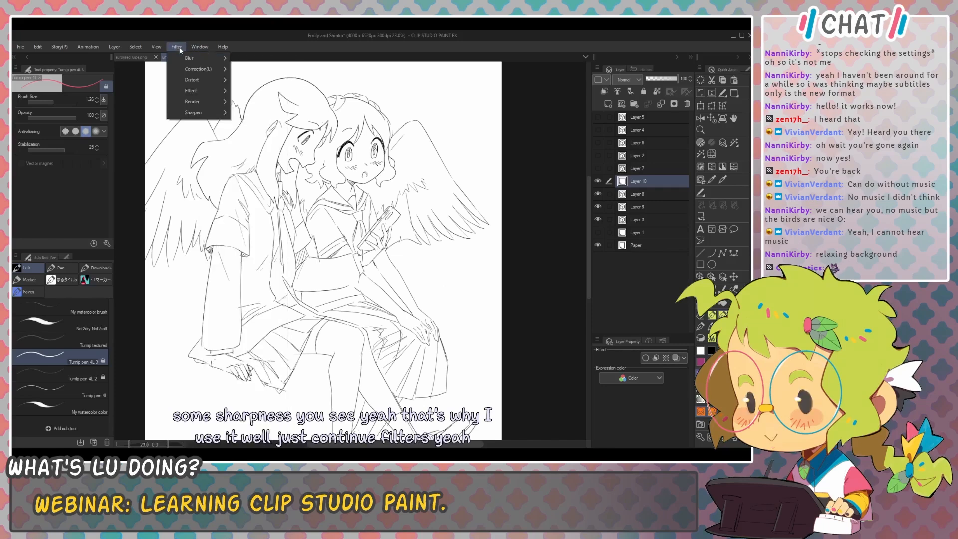
pyautogui.moveTo(198, 47)
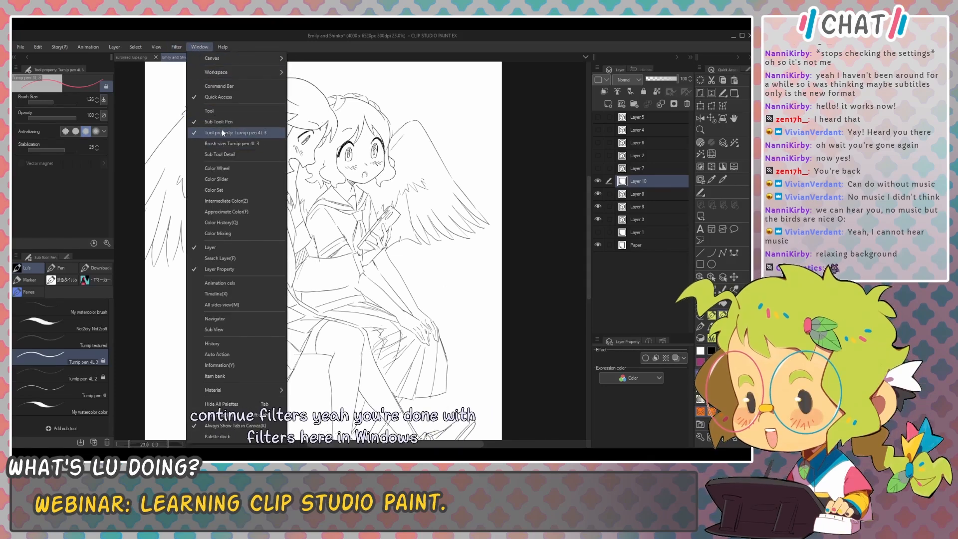
# Step: Float the Tool Property palette over the canvas and move it around as a separate window
pyautogui.click(72, 182)
pyautogui.moveTo(49, 74); pyautogui.dragTo(205, 101)
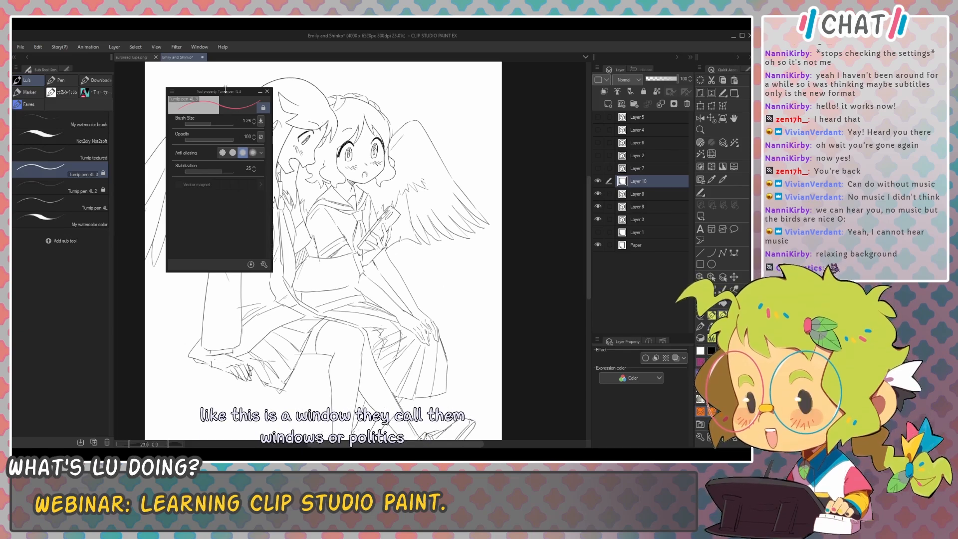
pyautogui.moveTo(221, 91); pyautogui.dragTo(194, 93)
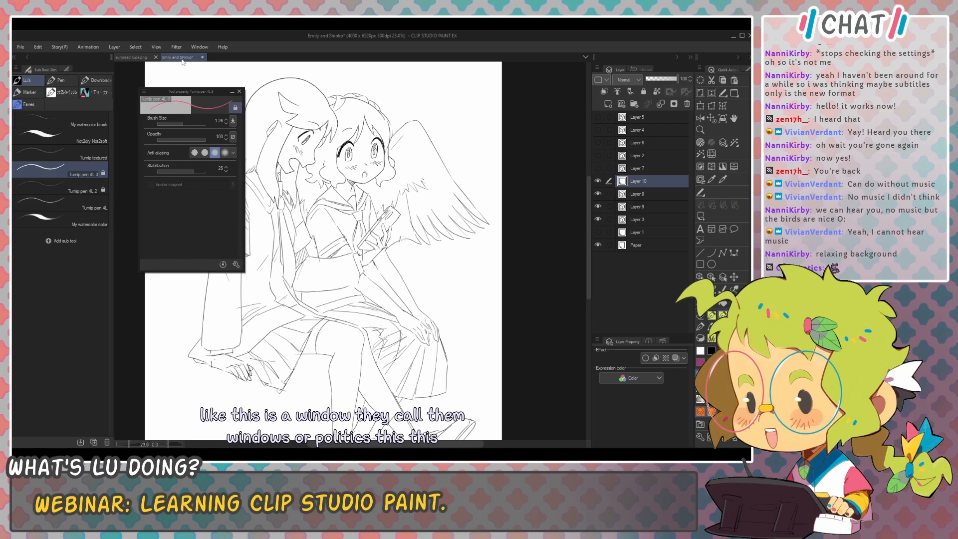
# Step: Show the Brush Size palette beneath the Sub Tool palette and give the Sub Tool palette more height
pyautogui.moveTo(50, 69); pyautogui.dragTo(394, 140)
pyautogui.moveTo(397, 75)
pyautogui.mouseDown()
pyautogui.moveTo(58, 78)
pyautogui.moveTo(62, 60)
pyautogui.mouseUp()
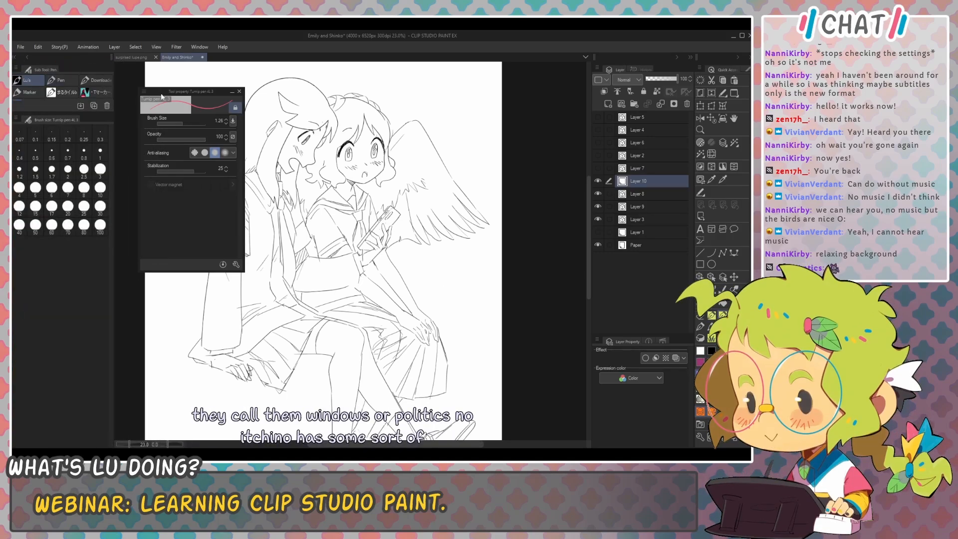
pyautogui.moveTo(69, 111); pyautogui.dragTo(71, 214)
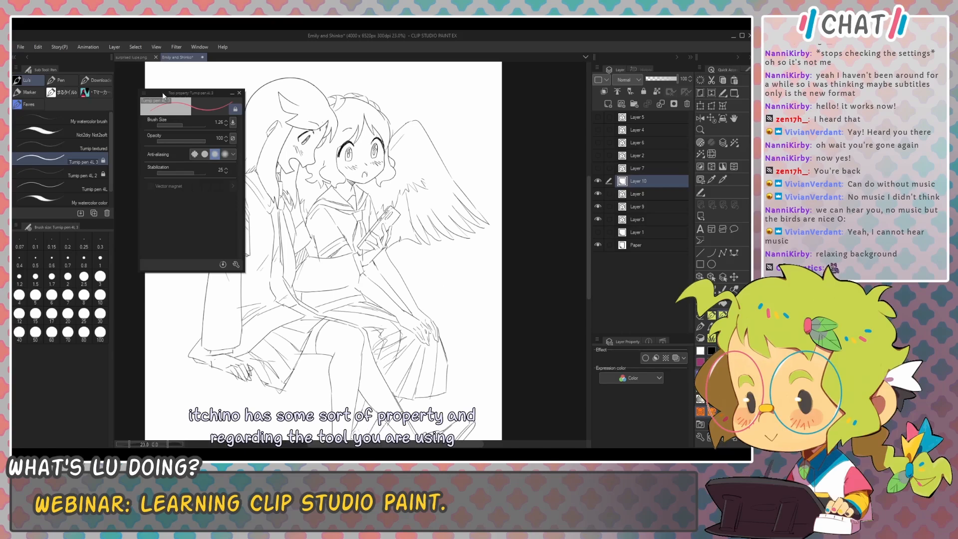
# Step: Dock the floating Tool Property palette back above the Sub Tool palette and enlarge the brush list
pyautogui.moveTo(163, 92); pyautogui.dragTo(71, 61)
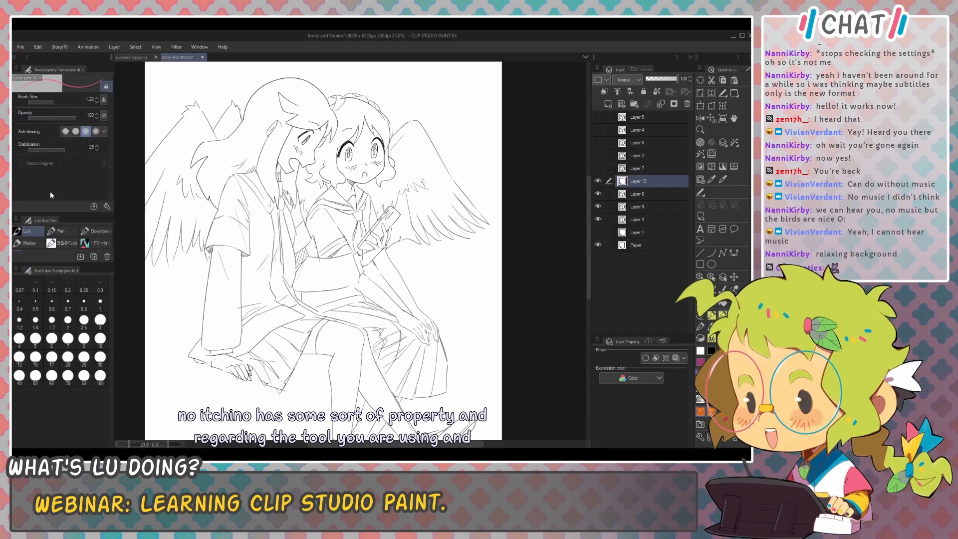
pyautogui.moveTo(103, 263); pyautogui.dragTo(104, 405)
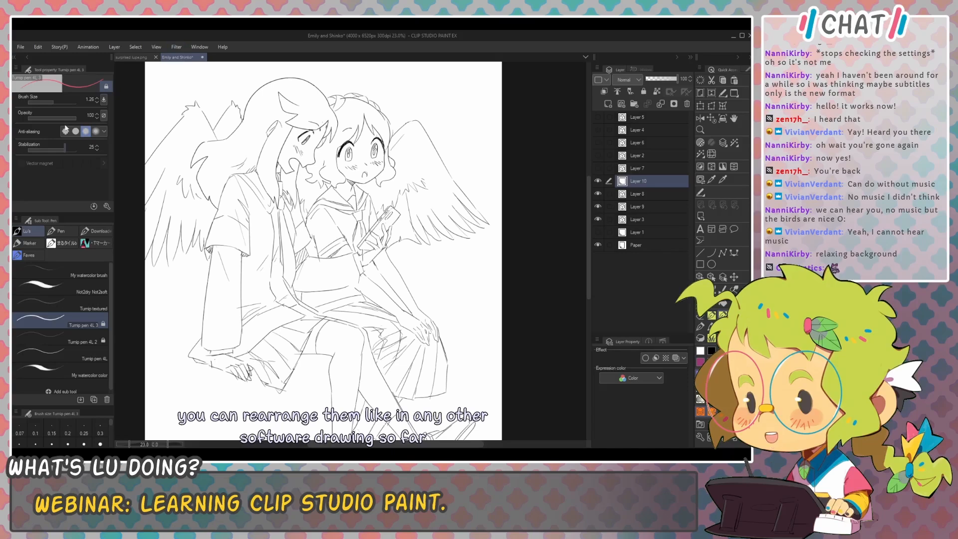
# Step: Hide the Sub Tool palette from the workspace
pyautogui.click(176, 46)
pyautogui.moveTo(195, 47)
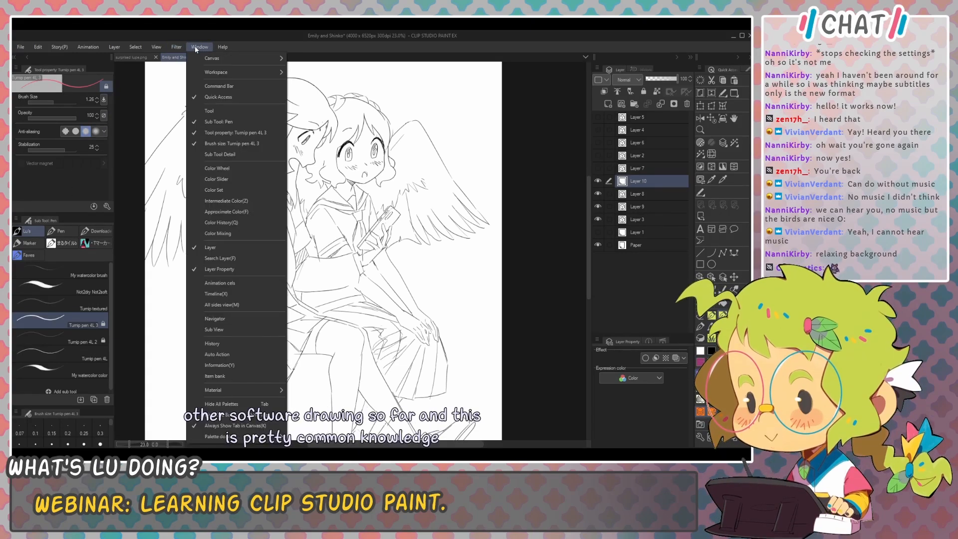
pyautogui.click(222, 121)
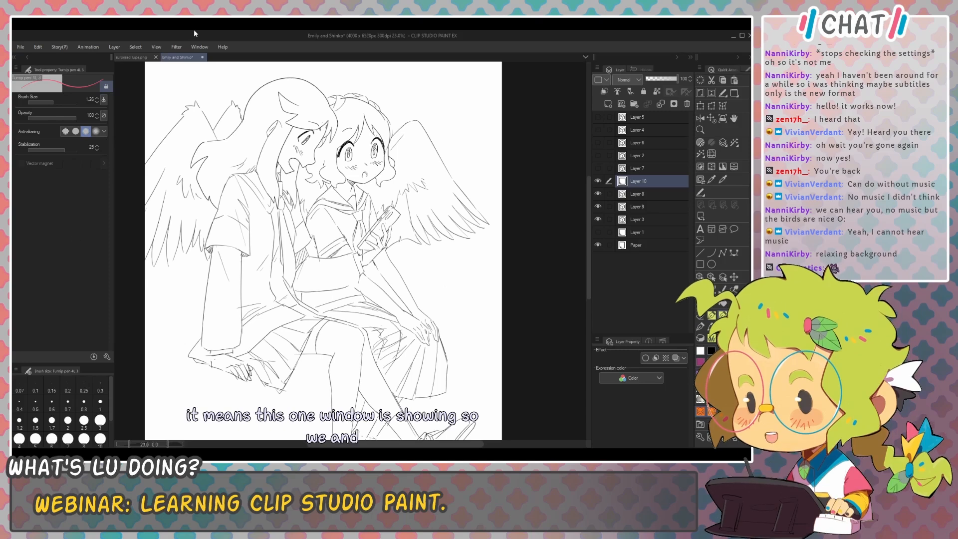
# Step: Show the Sub Tool palette again in the workspace between the Tool Property and Brush Size palettes
pyautogui.click(199, 46)
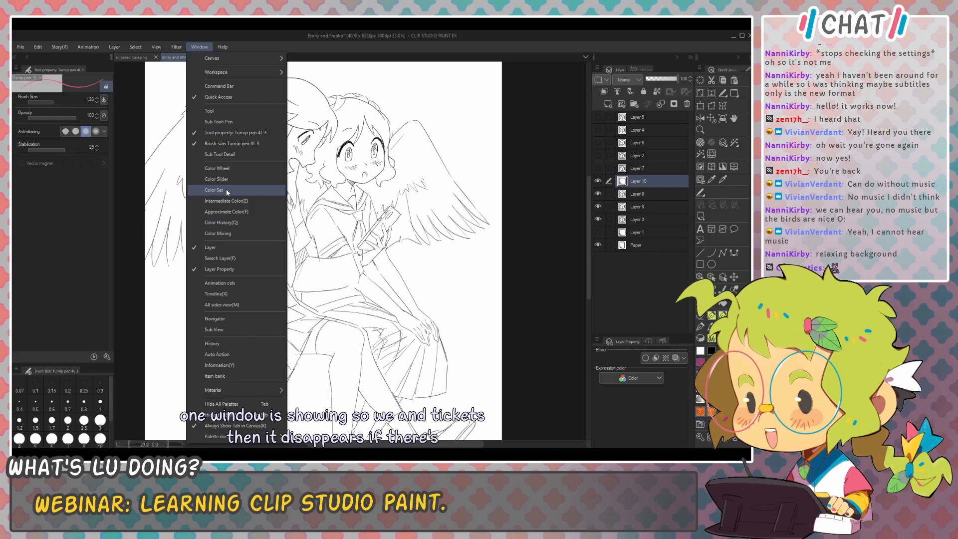
pyautogui.click(222, 121)
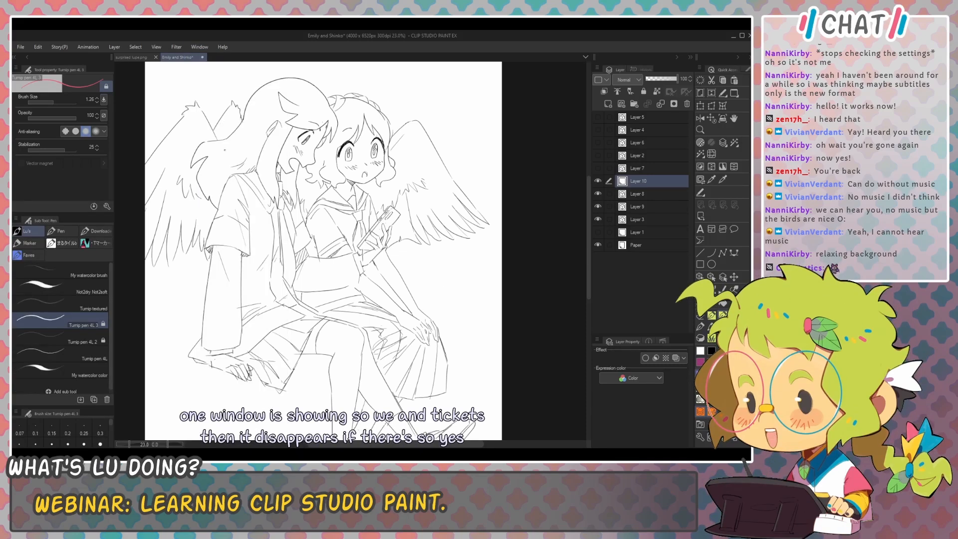
pyautogui.moveTo(223, 154)
pyautogui.mouseDown()
pyautogui.moveTo(215, 146)
pyautogui.moveTo(227, 145)
pyautogui.mouseUp()
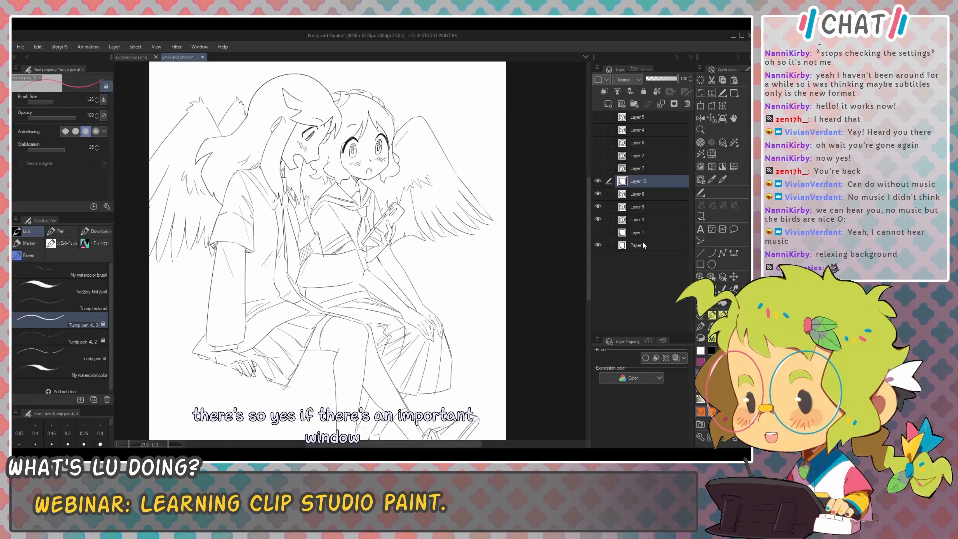
# Step: Switch back and forth between the Layer and History palettes that share one palette group to compare their contents
pyautogui.click(193, 49)
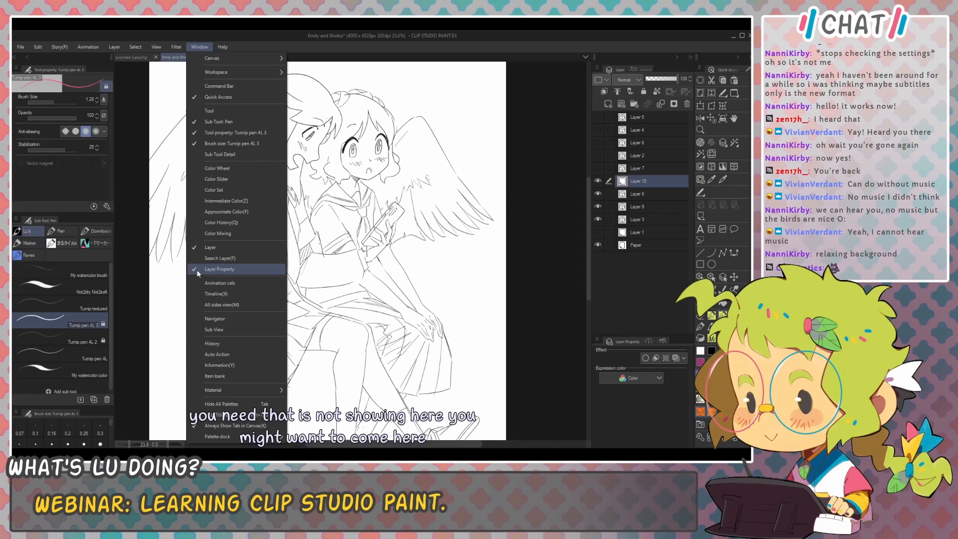
pyautogui.click(617, 72)
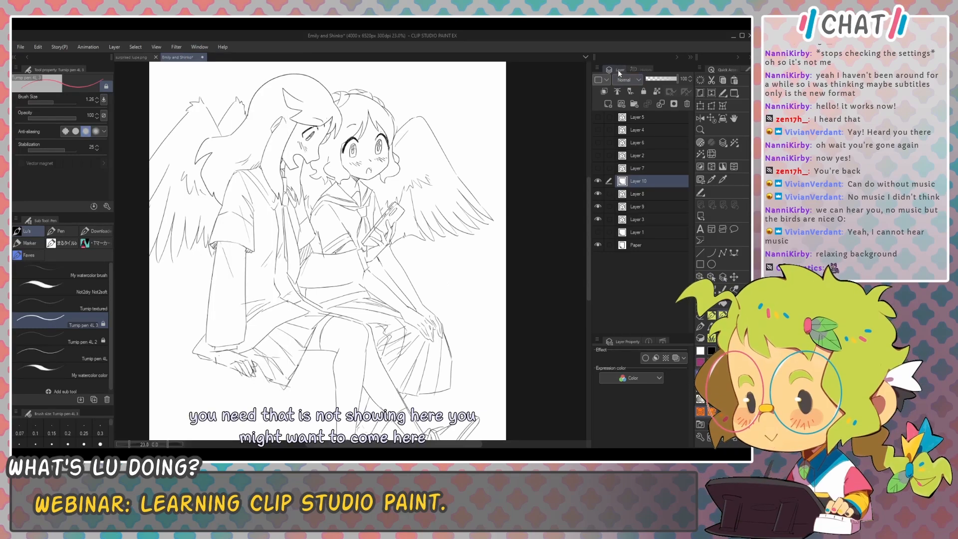
pyautogui.click(641, 69)
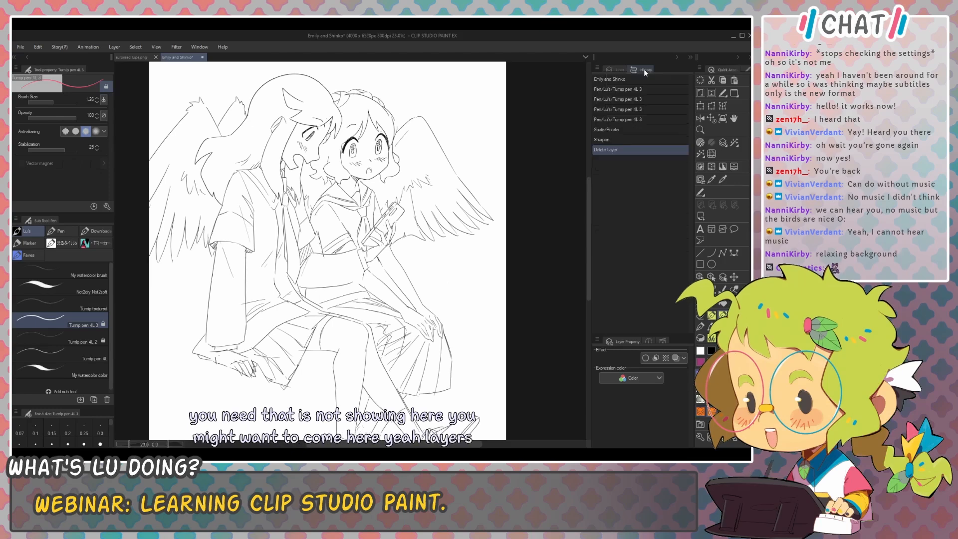
pyautogui.click(618, 70)
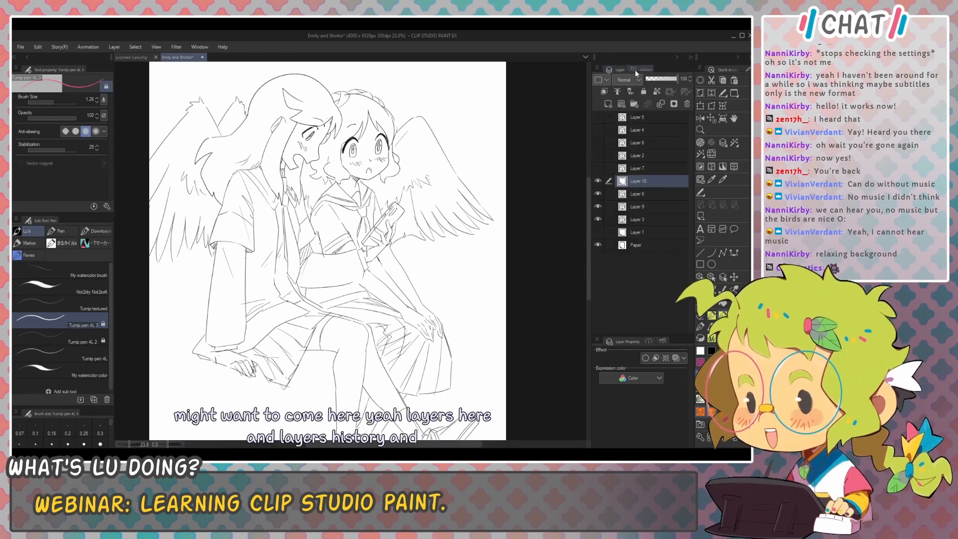
pyautogui.click(635, 69)
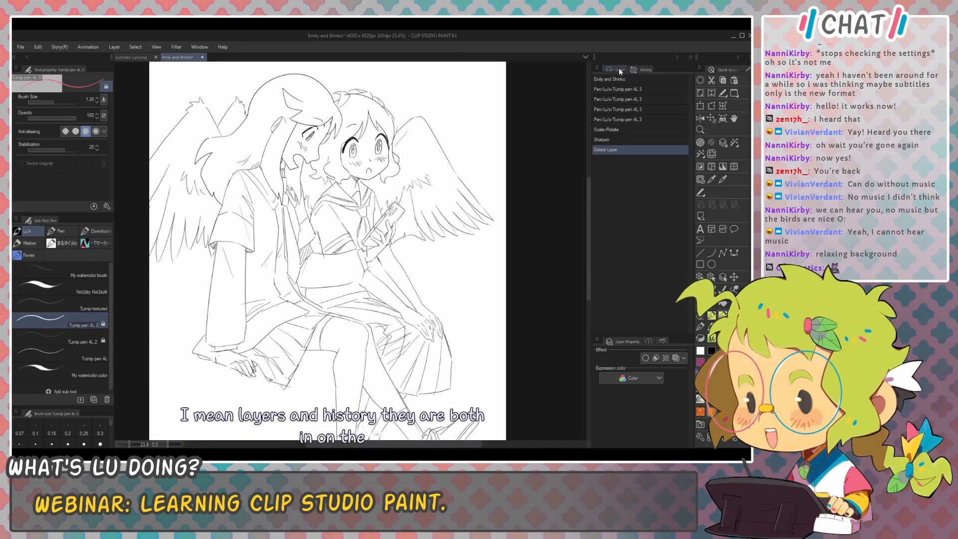
pyautogui.click(619, 69)
pyautogui.click(645, 70)
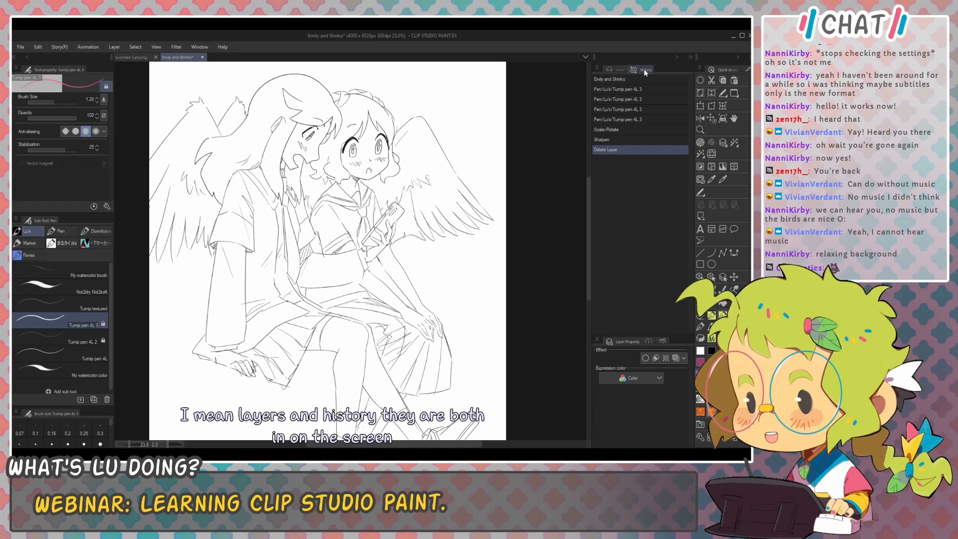
pyautogui.click(613, 69)
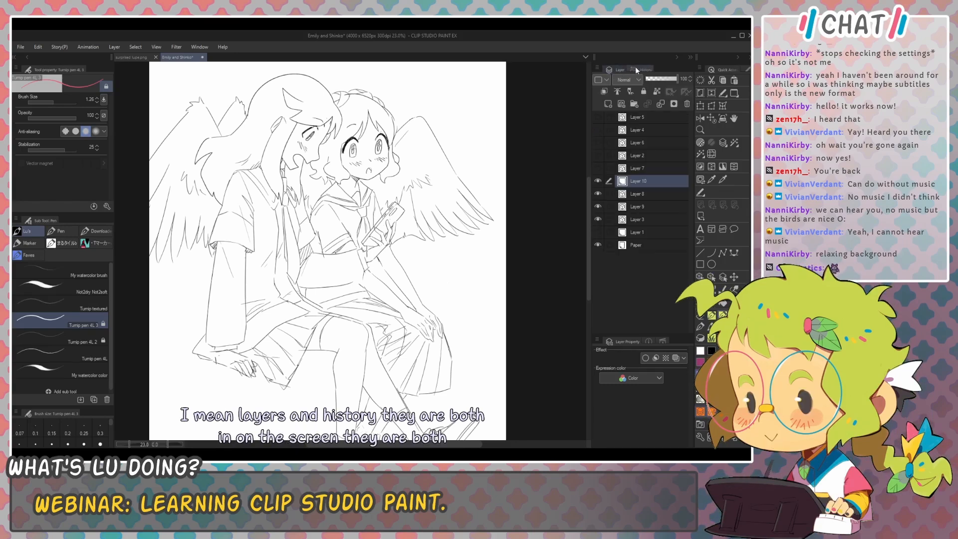
pyautogui.click(636, 67)
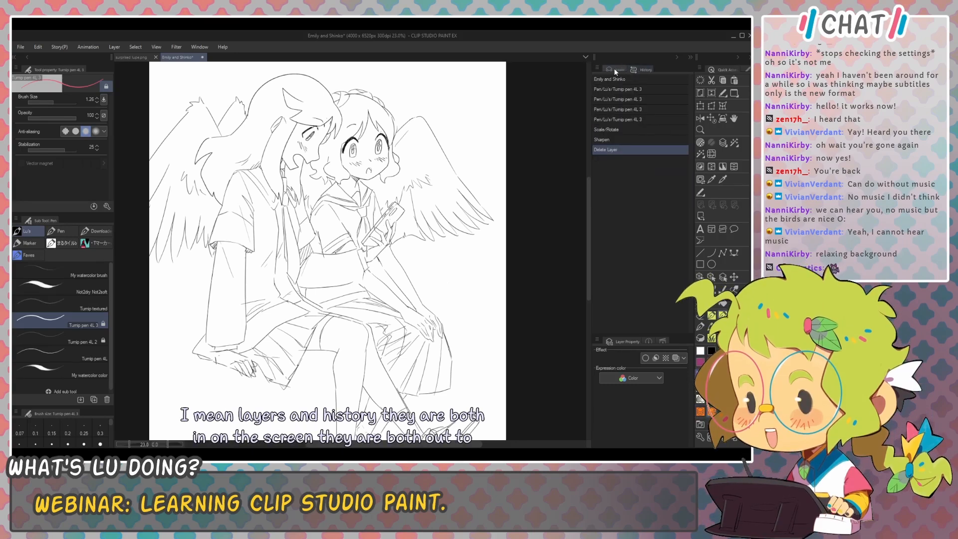
pyautogui.click(614, 68)
pyautogui.click(642, 68)
pyautogui.click(616, 67)
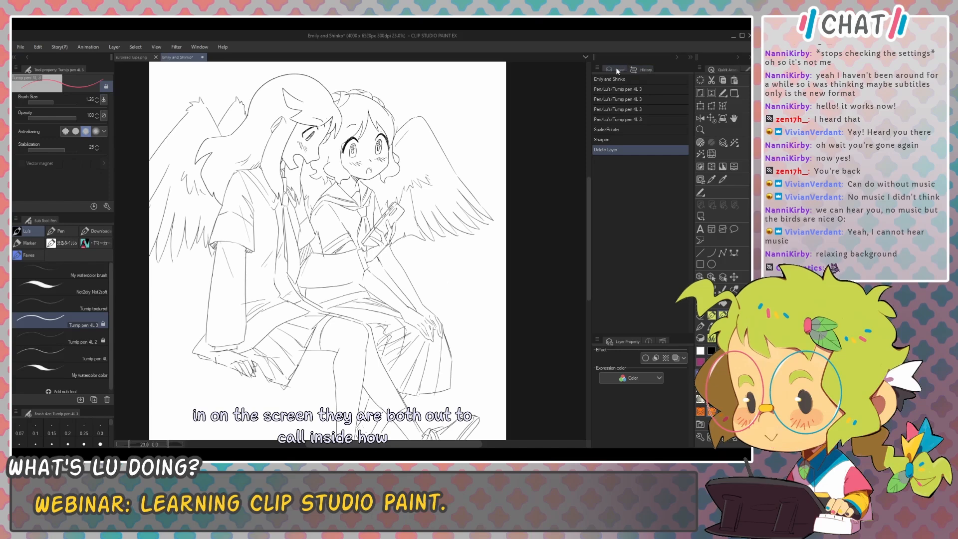
# Step: Review the list of palettes that can be shown or hidden, and look over the Help commands
pyautogui.click(187, 48)
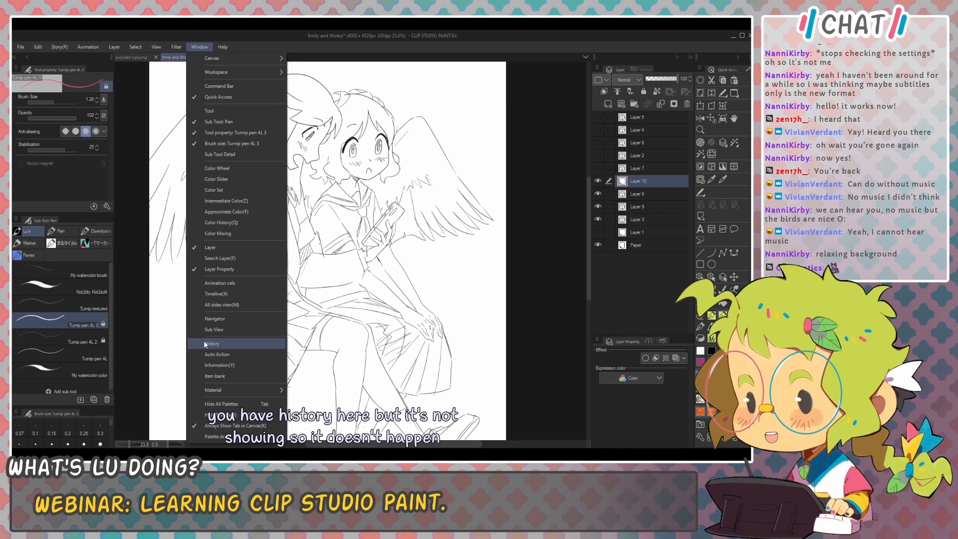
pyautogui.click(622, 283)
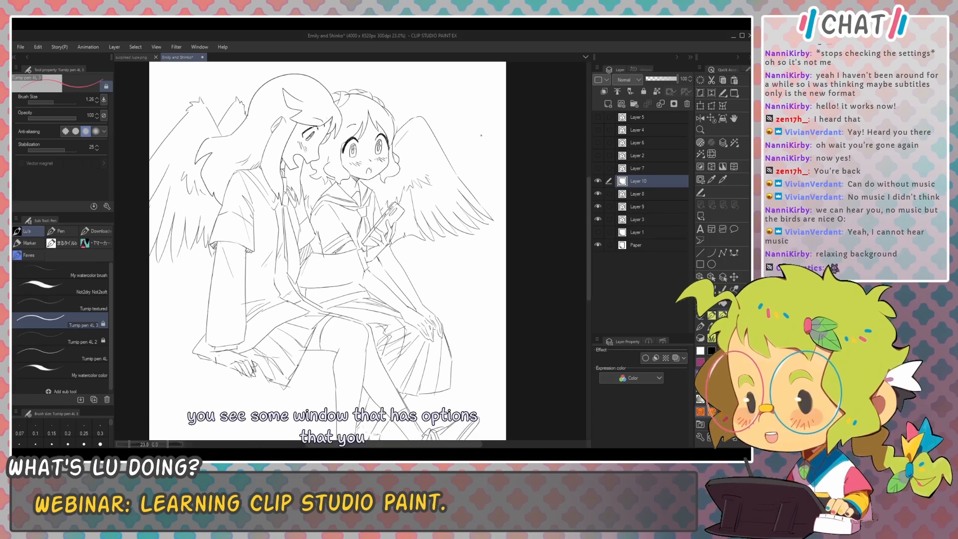
pyautogui.click(200, 46)
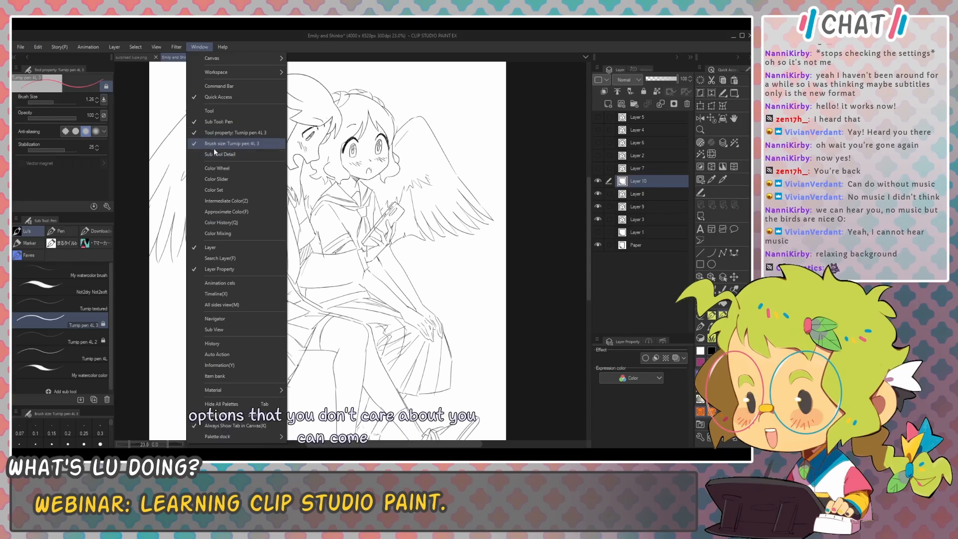
pyautogui.click(471, 34)
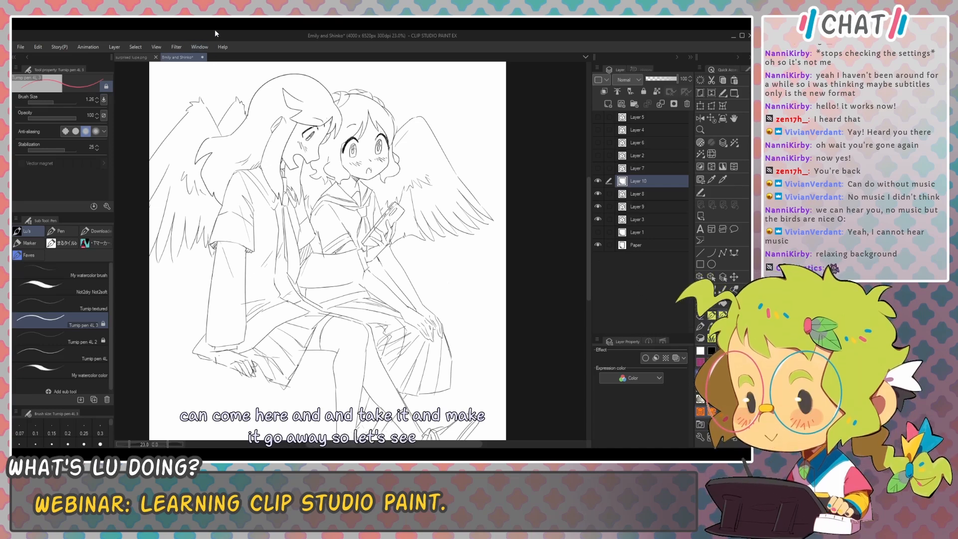
pyautogui.click(220, 45)
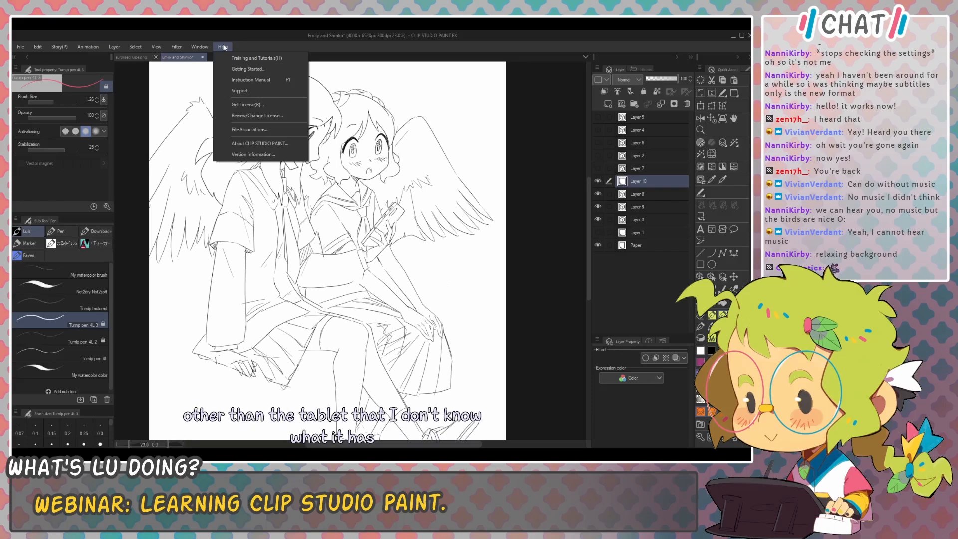
pyautogui.press('Escape')
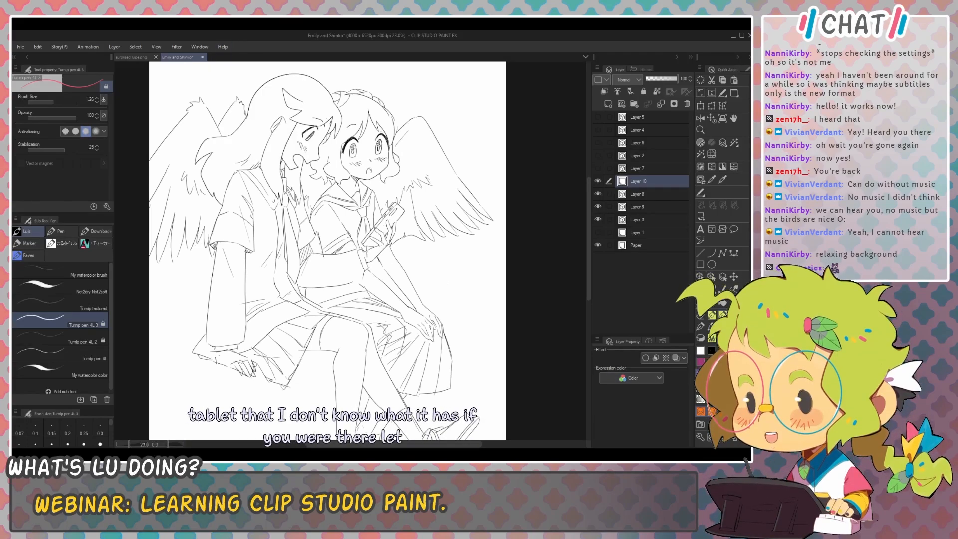
# Step: Switch to the Google Docs outline, collapse the File/Edit/etc section, expand Windows (or Palettes), and return to Clip Studio Paint
pyautogui.hotkey('alt', 'Tab')
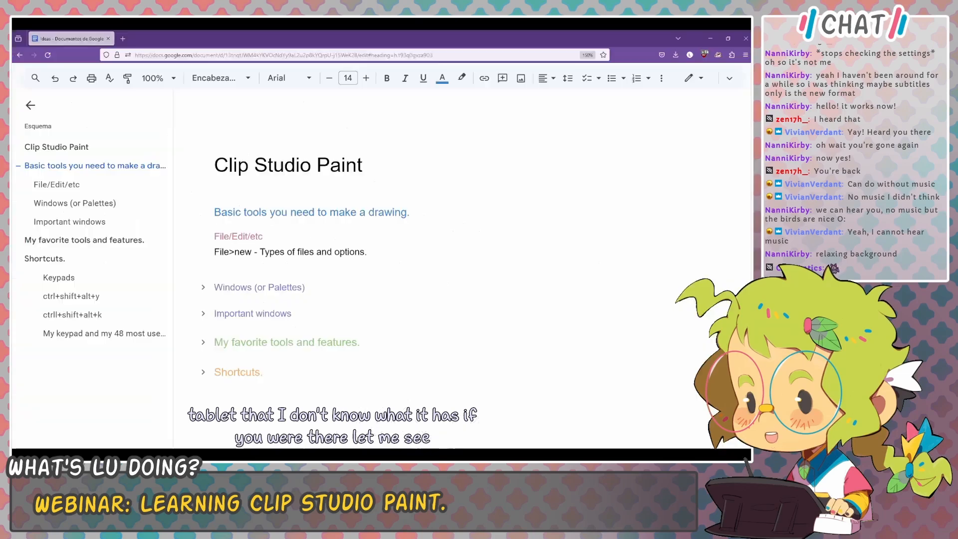
pyautogui.click(203, 238)
pyautogui.click(204, 264)
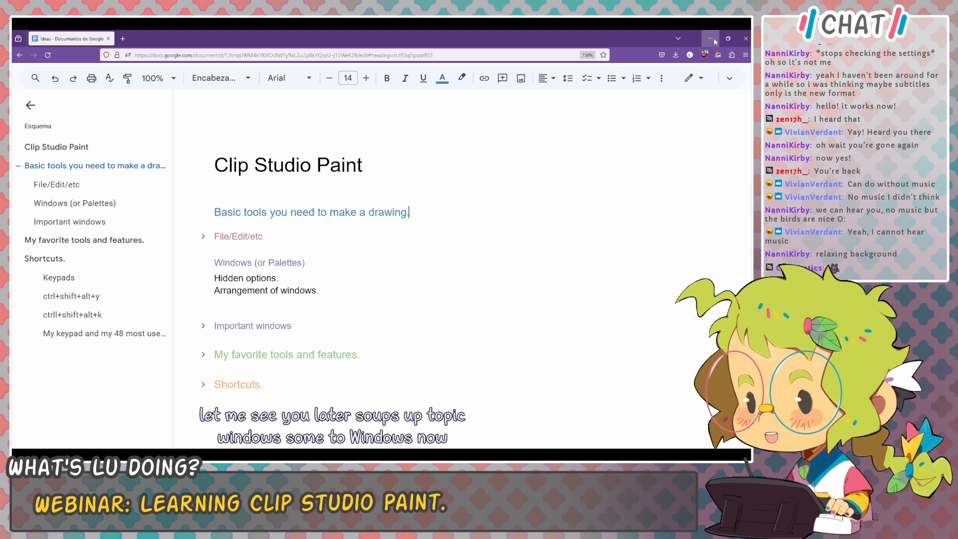
pyautogui.hotkey('alt', 'Tab')
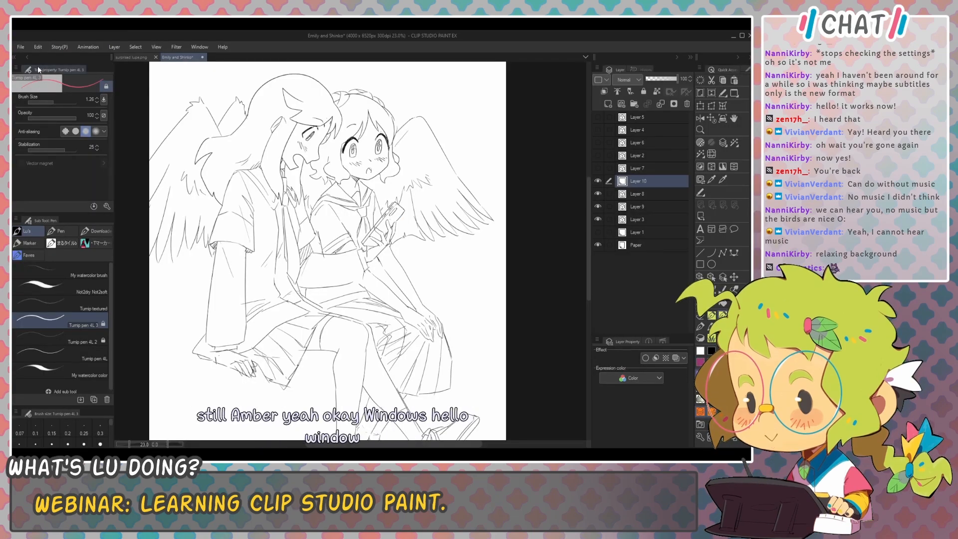
# Step: Float the Tool Property palette over the canvas, enlarge it, and set the pen's brush size to 0.25
pyautogui.moveTo(42, 72); pyautogui.dragTo(316, 119)
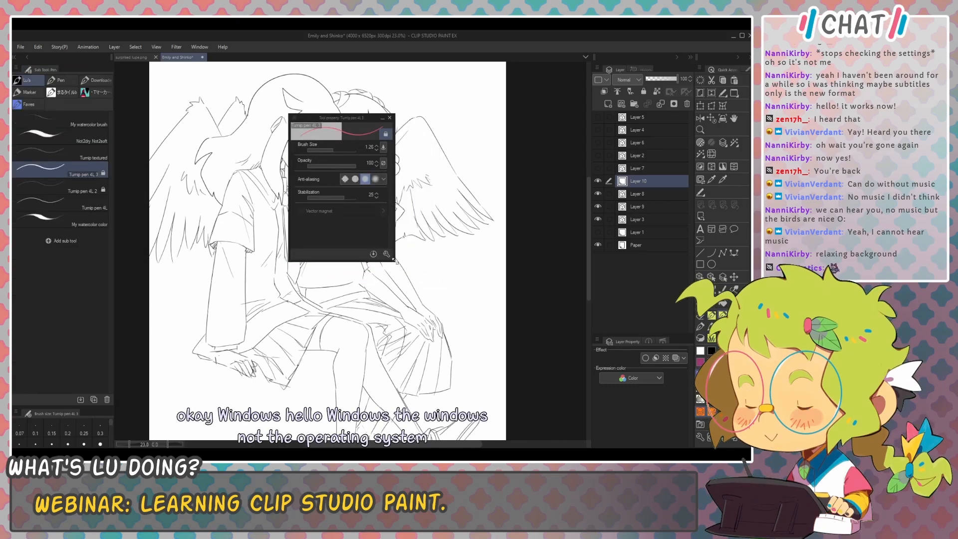
pyautogui.moveTo(396, 262); pyautogui.dragTo(444, 332)
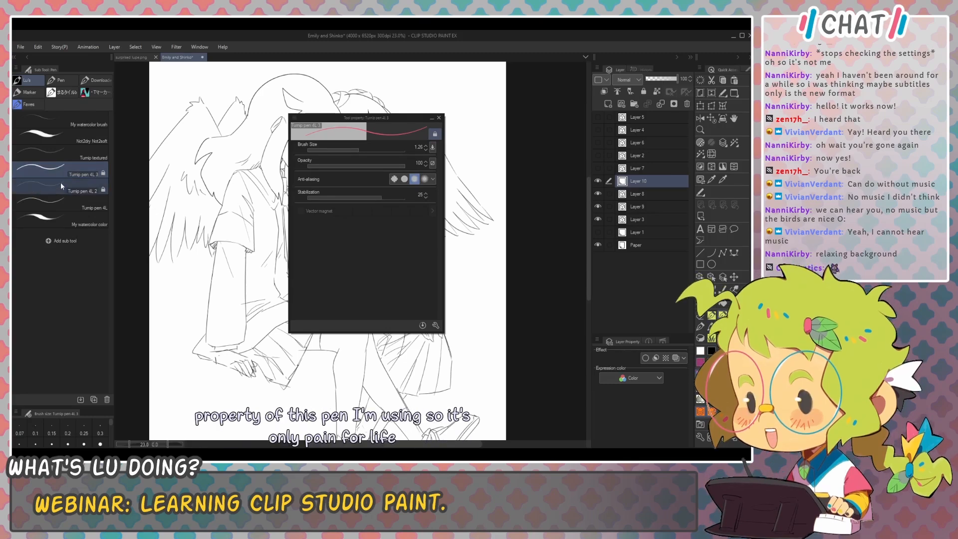
pyautogui.click(341, 149)
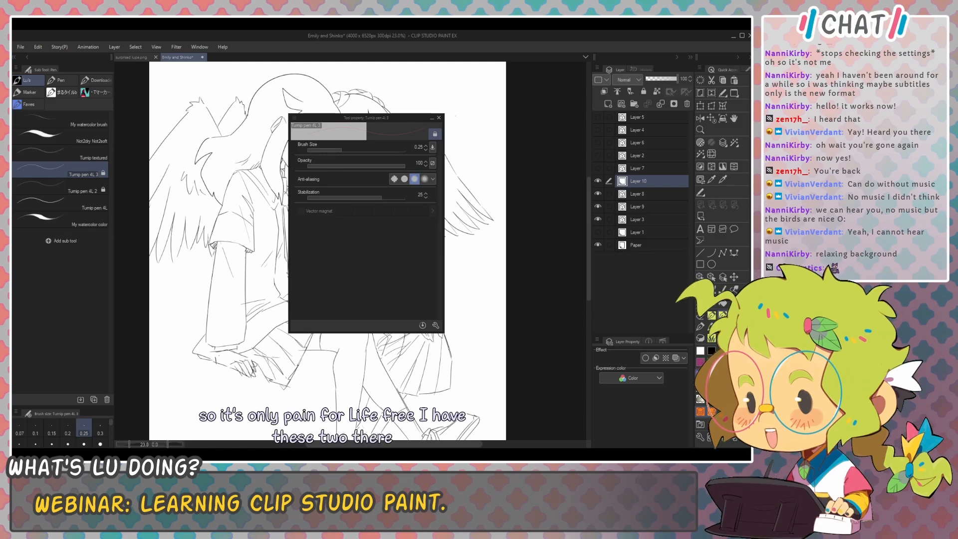
pyautogui.moveTo(361, 120)
pyautogui.mouseDown()
pyautogui.moveTo(368, 125)
pyautogui.moveTo(353, 127)
pyautogui.moveTo(354, 138)
pyautogui.mouseUp()
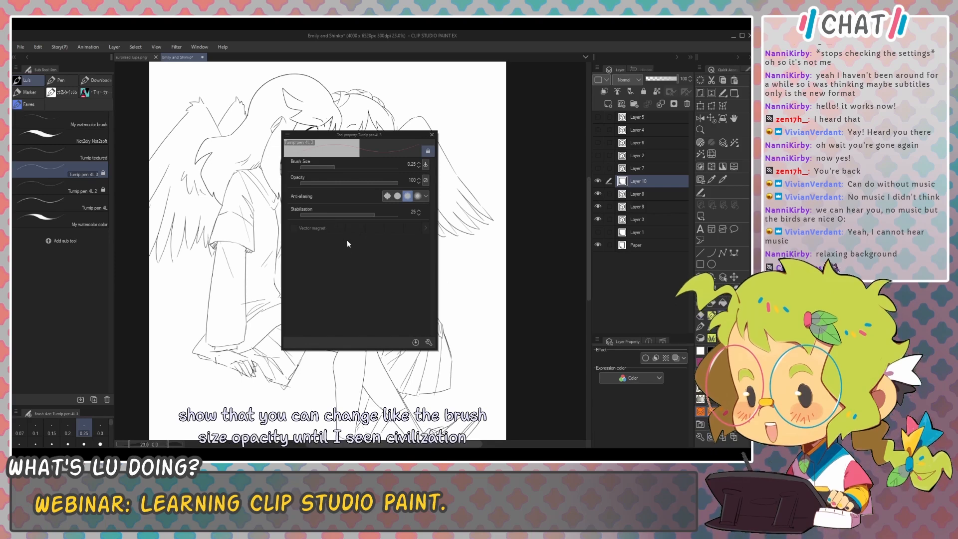
# Step: Open the pen's Sub Tool Detail settings and examine the Ink category, turning Color mixing on and off again
pyautogui.click(429, 343)
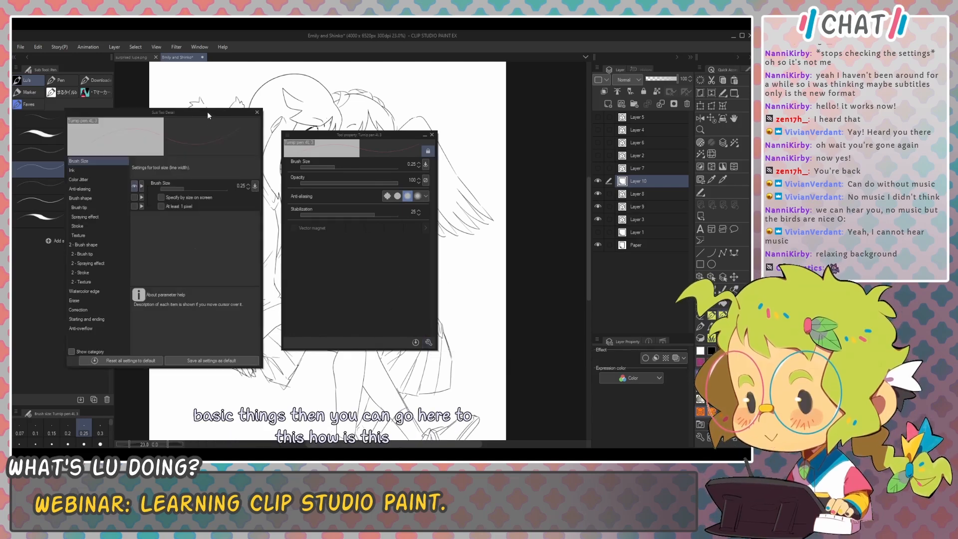
pyautogui.moveTo(207, 112); pyautogui.dragTo(221, 112)
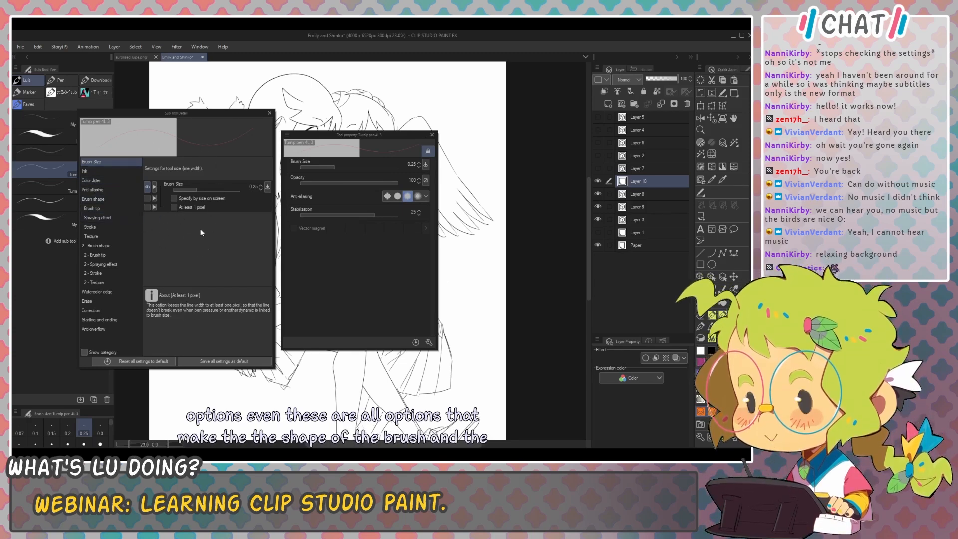
pyautogui.click(100, 170)
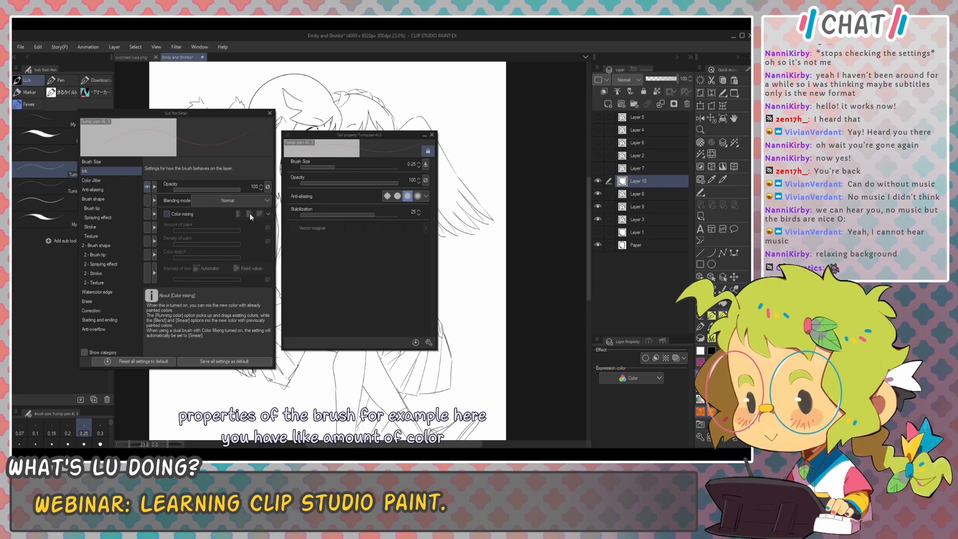
pyautogui.click(180, 214)
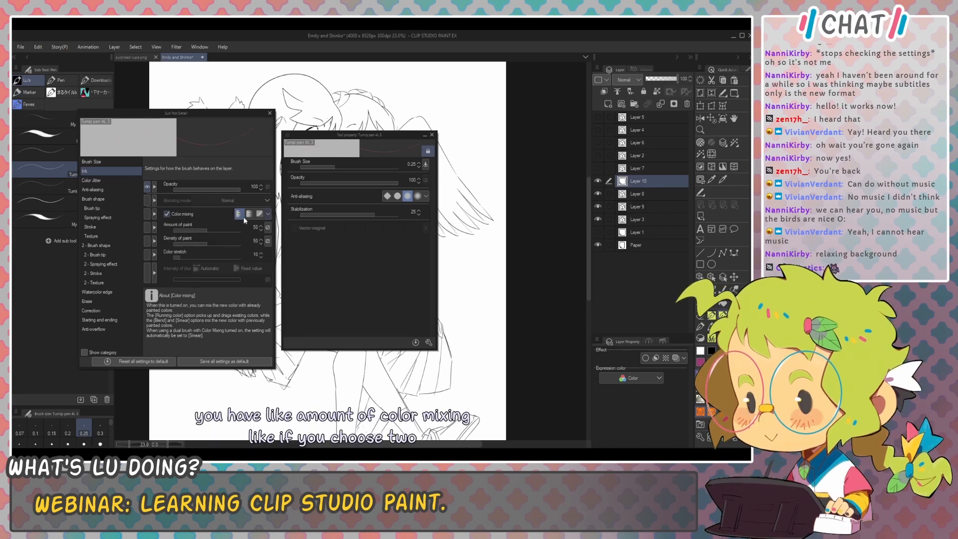
pyautogui.click(181, 212)
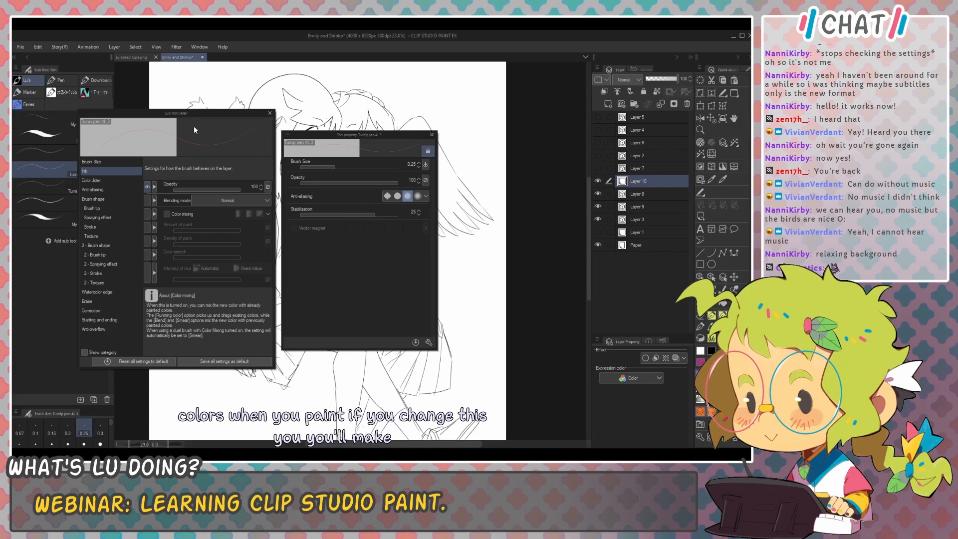
pyautogui.moveTo(191, 112); pyautogui.dragTo(231, 112)
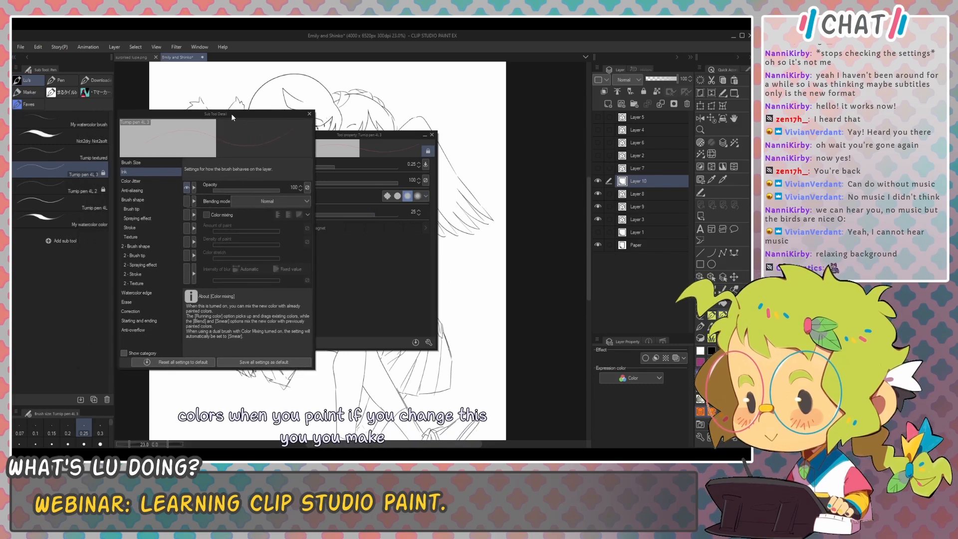
# Step: Duplicate the selected Turnip pen 4L 3 sub tool, naming the copy "stream" and giving its icon a pink background
pyautogui.rightClick(67, 166)
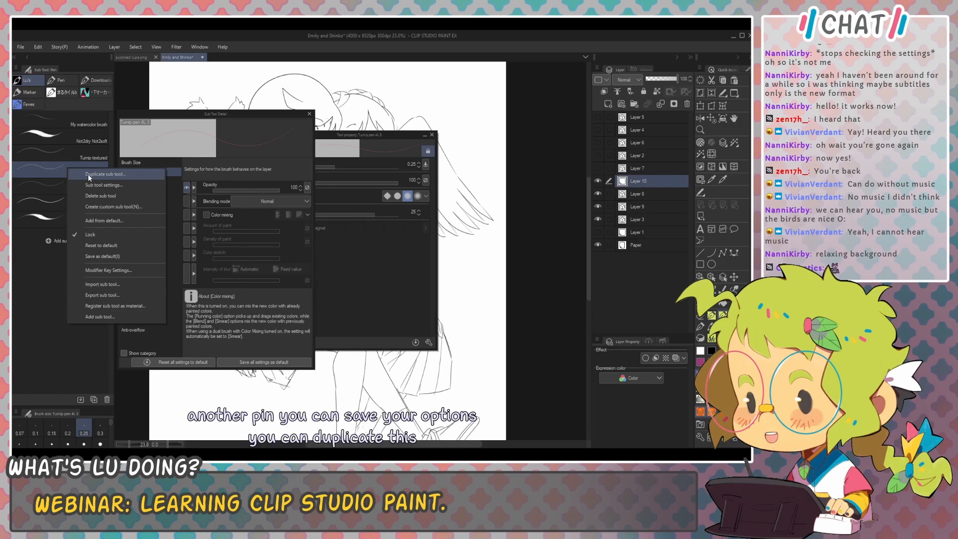
pyautogui.click(88, 173)
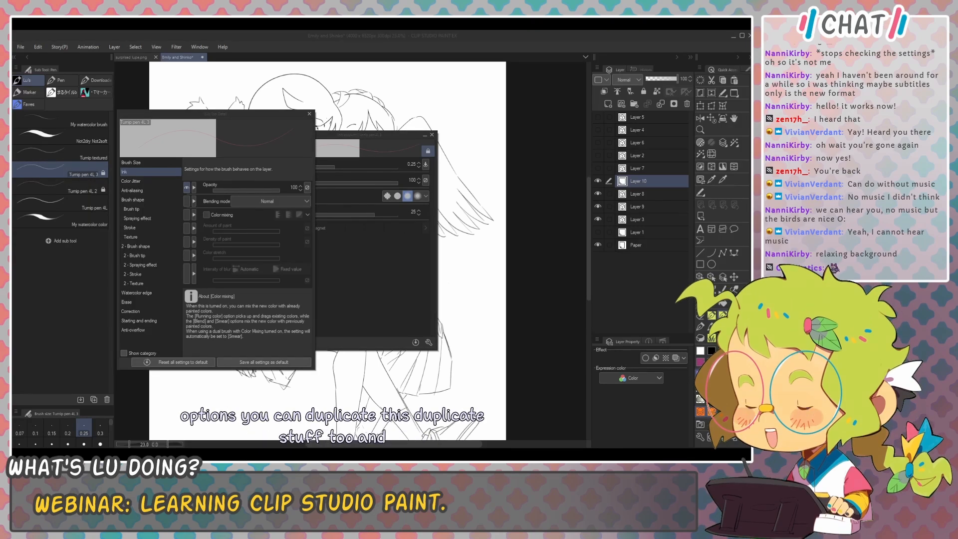
pyautogui.moveTo(448, 133); pyautogui.dragTo(350, 155)
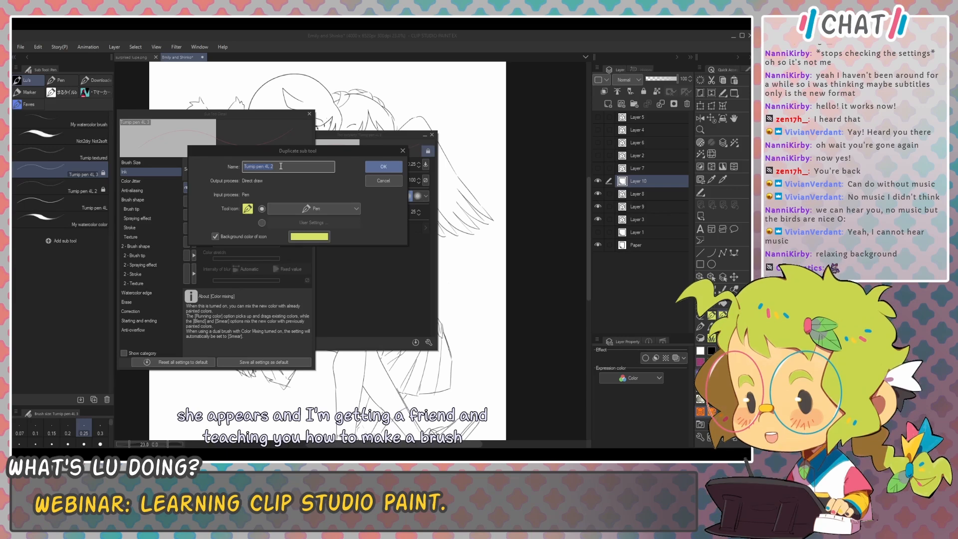
pyautogui.write('stream')
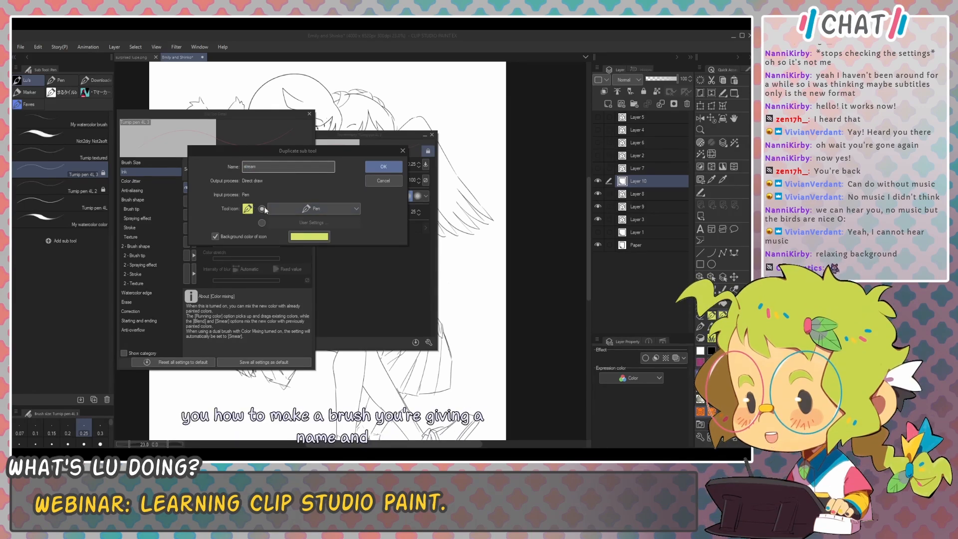
pyautogui.click(306, 237)
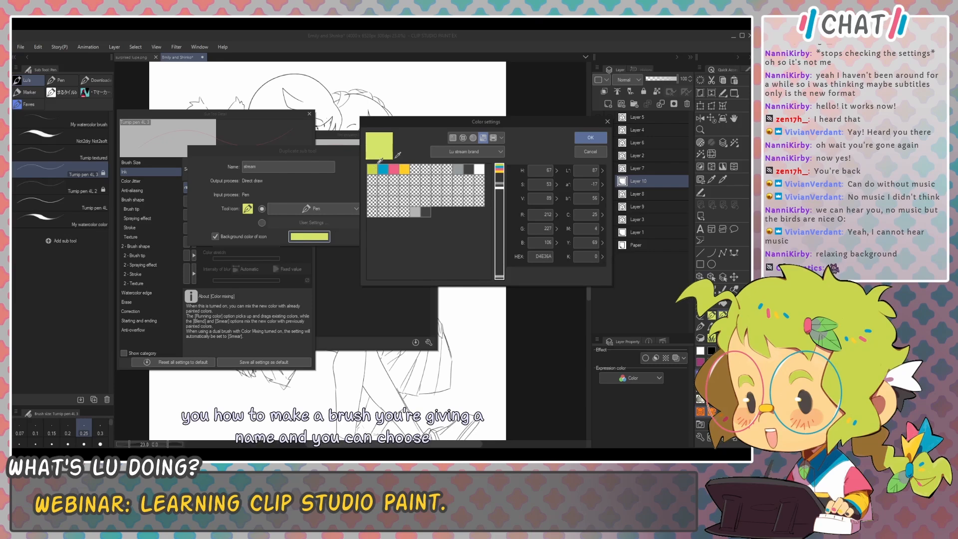
pyautogui.click(591, 140)
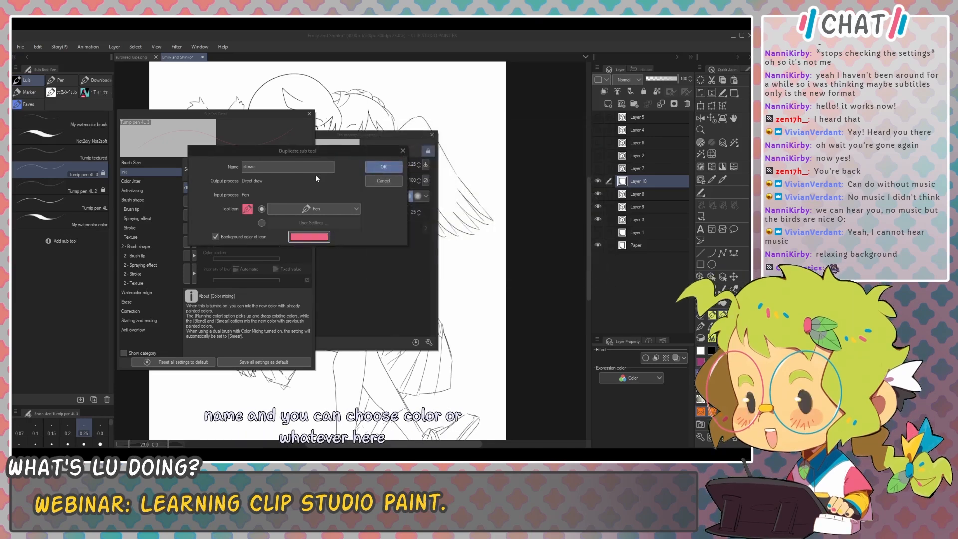
pyautogui.click(383, 166)
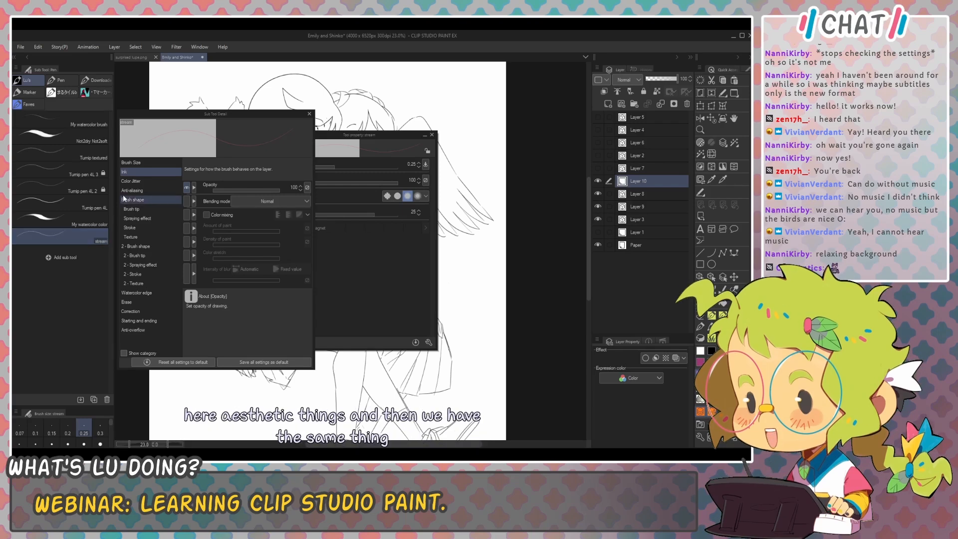
# Step: Reposition the floating Tool Property palette, reopen the stream brush's Sub Tool Detail settings, and look over the Color Jitter and Ink categories
pyautogui.moveTo(307, 115); pyautogui.dragTo(239, 155)
pyautogui.click(306, 135)
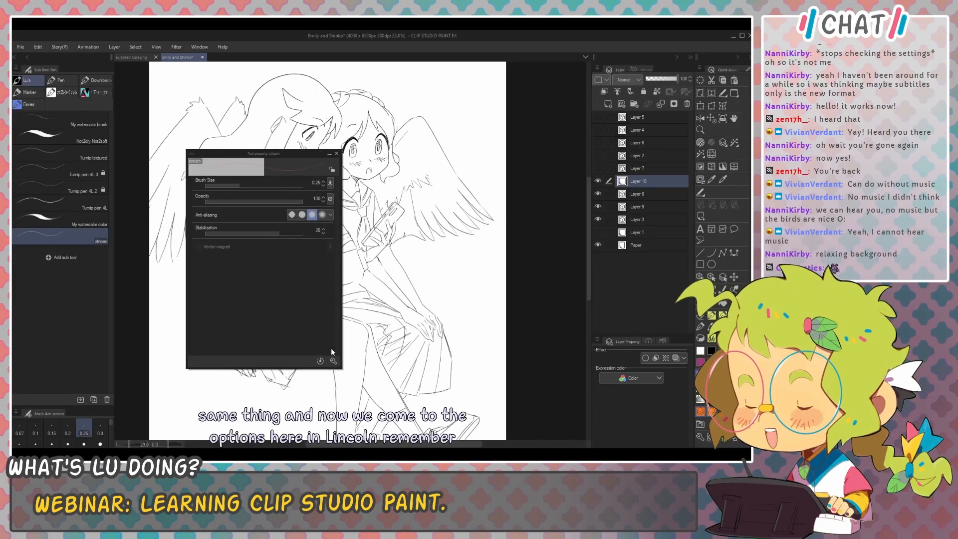
pyautogui.click(333, 361)
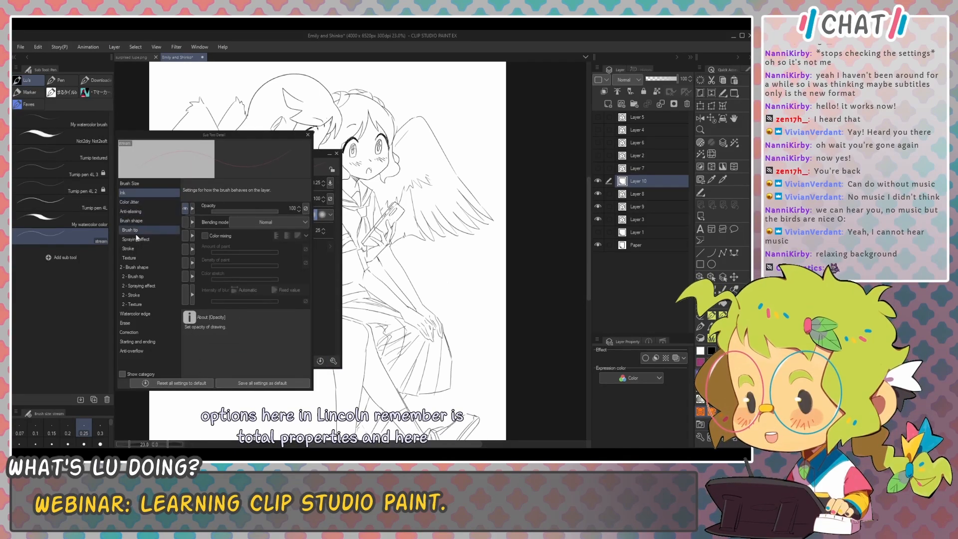
pyautogui.click(154, 202)
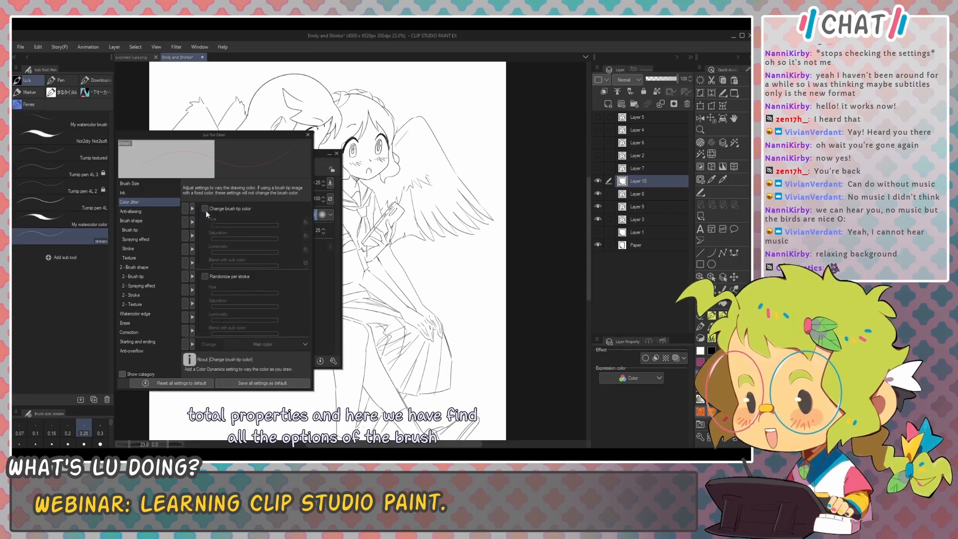
pyautogui.click(142, 192)
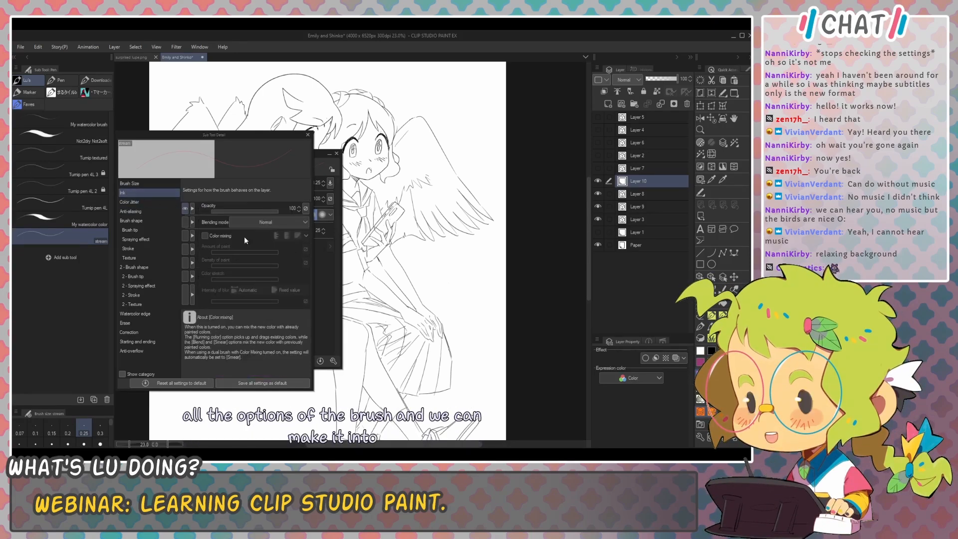
# Step: Turn on Color mixing for the stream brush, choose the Blend mode, and set Amount of paint to 73
pyautogui.click(219, 237)
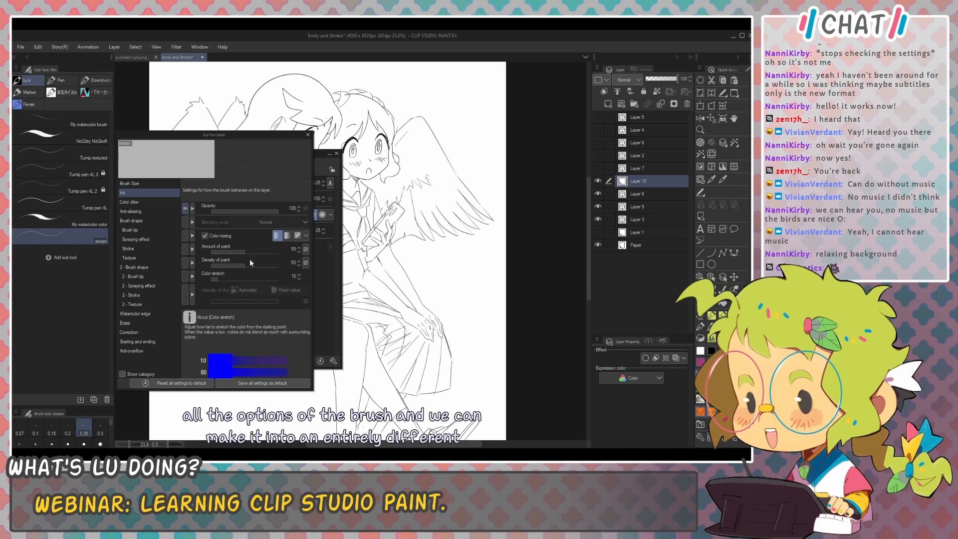
pyautogui.click(288, 235)
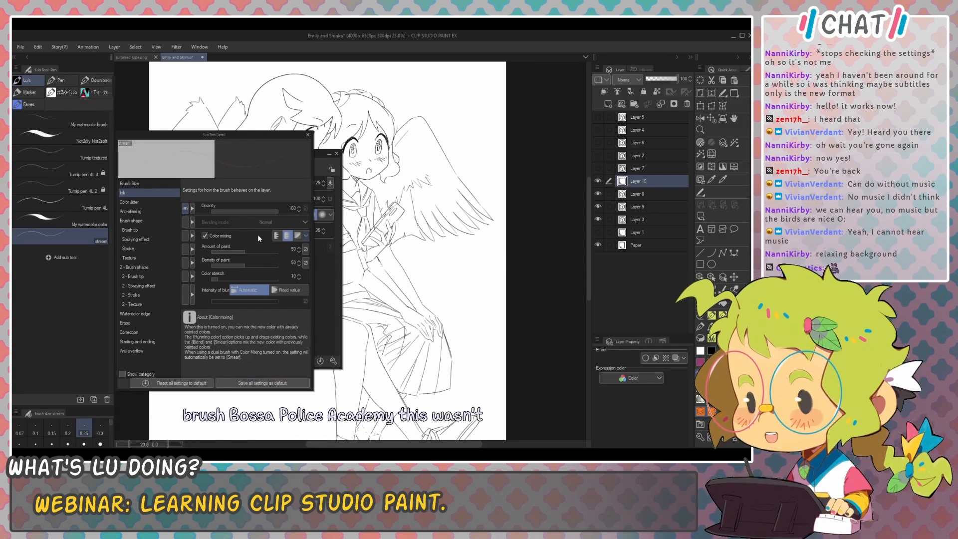
pyautogui.click(153, 202)
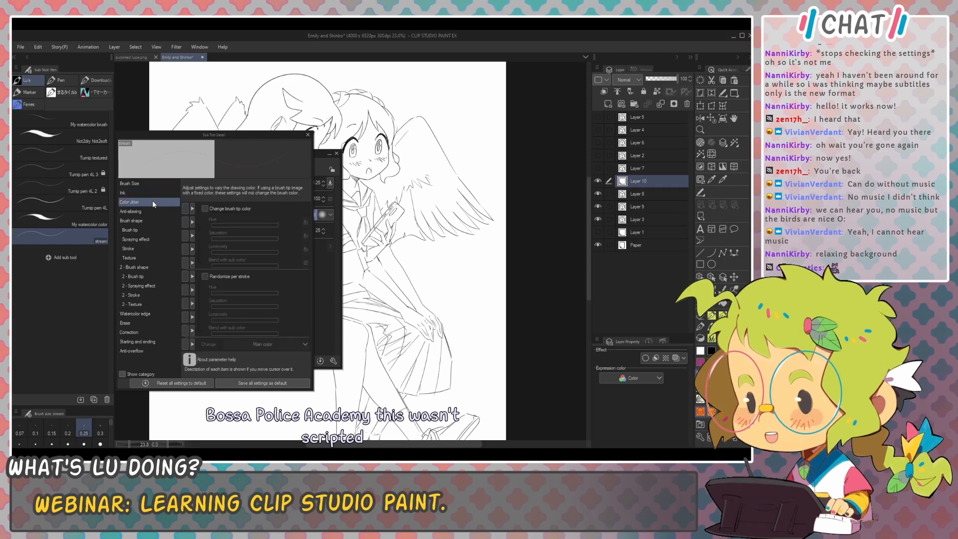
pyautogui.click(151, 193)
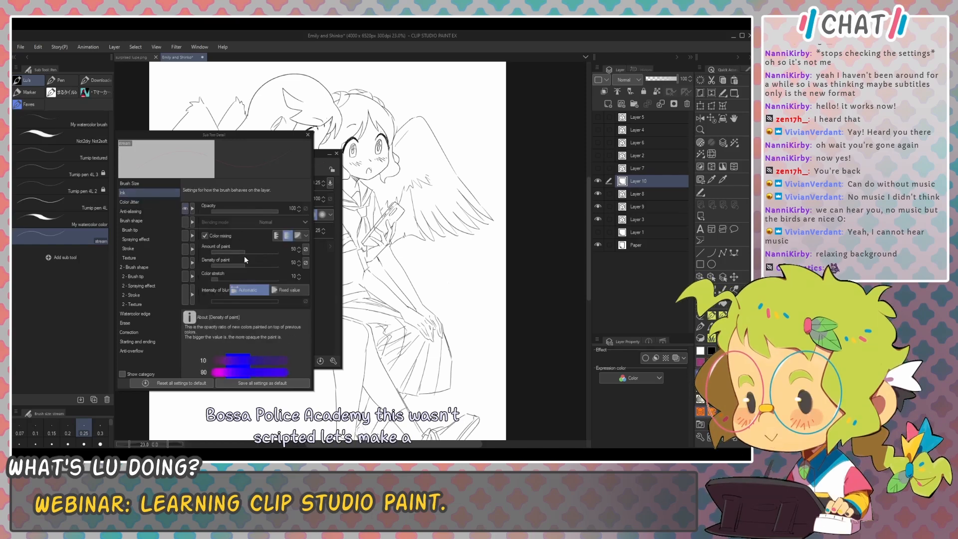
pyautogui.moveTo(254, 250); pyautogui.dragTo(261, 253)
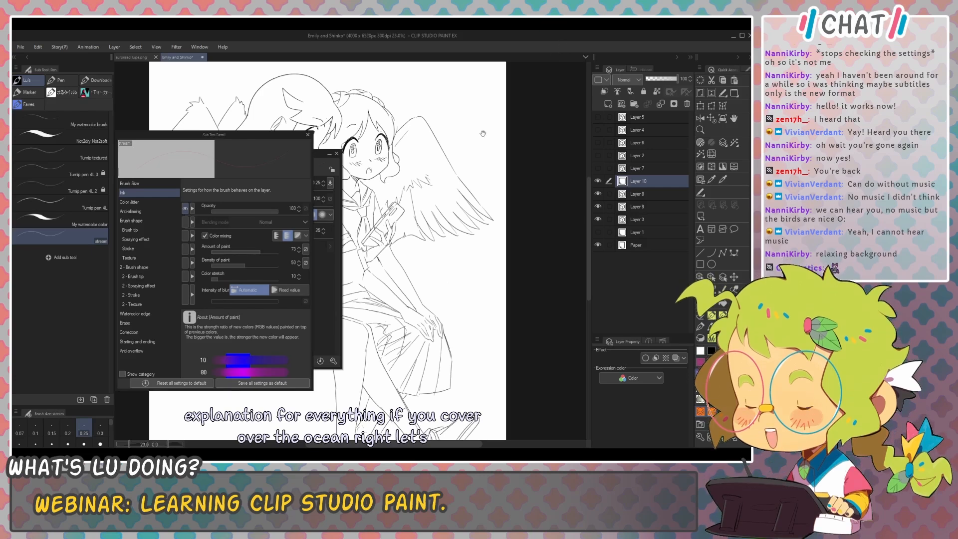
# Step: Enlarge the brush and paint a pink test patch on blank canvas beside the drawing, overlapping it with brown strokes
pyautogui.scroll(5, 328, 250)
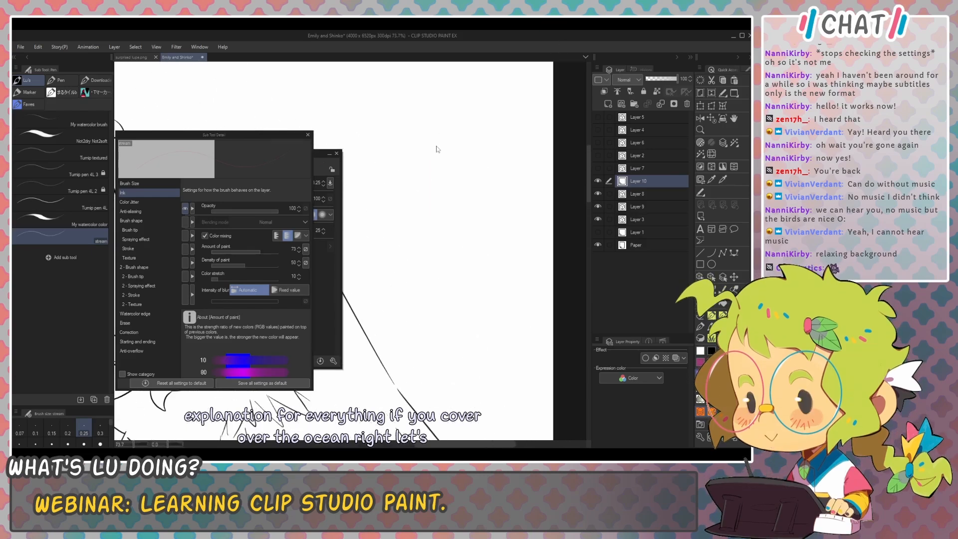
pyautogui.moveTo(438, 126); pyautogui.dragTo(420, 212)
pyautogui.hotkey('ctrl', 'z')
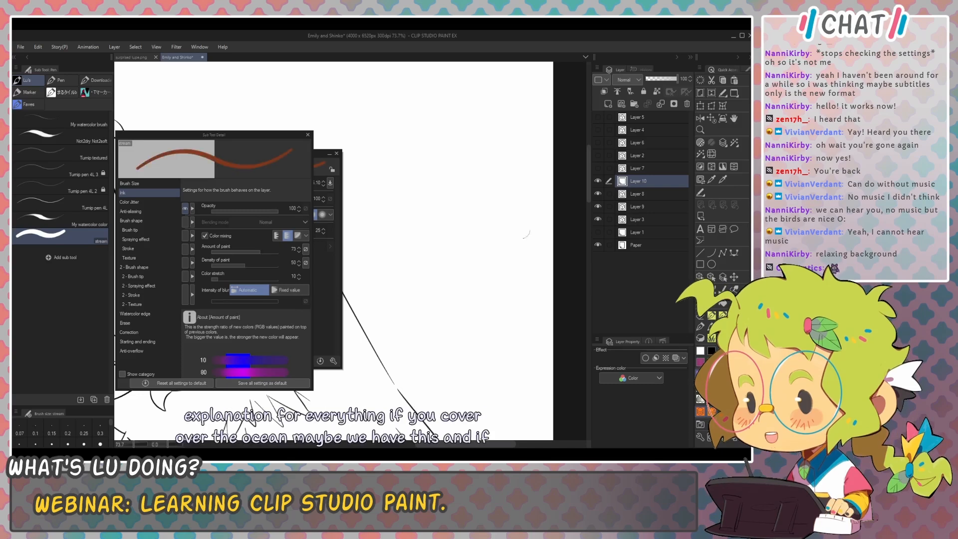
pyautogui.moveTo(423, 118); pyautogui.dragTo(409, 255)
pyautogui.moveTo(430, 137)
pyautogui.mouseDown()
pyautogui.moveTo(424, 262)
pyautogui.moveTo(450, 270)
pyautogui.moveTo(464, 257)
pyautogui.mouseUp()
pyautogui.press('x')
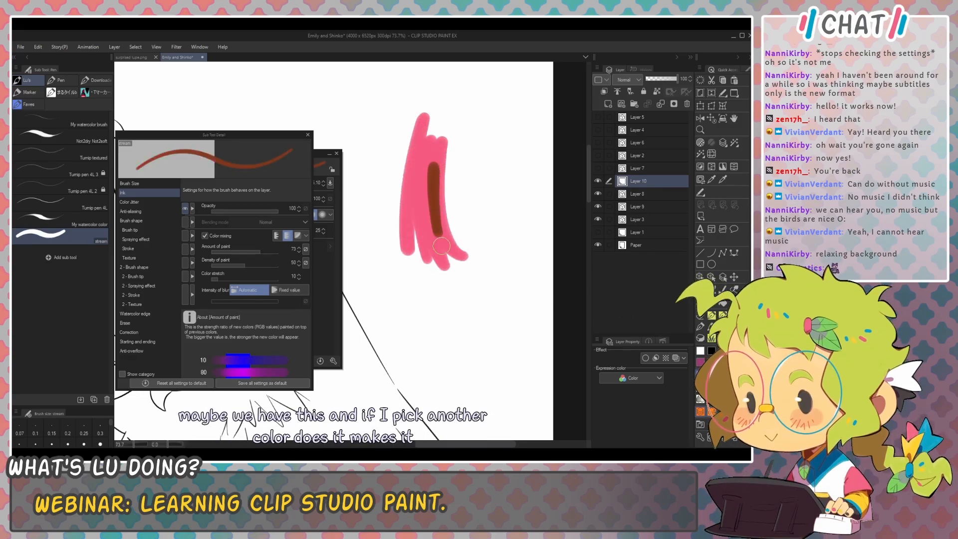
pyautogui.moveTo(458, 159); pyautogui.dragTo(466, 214)
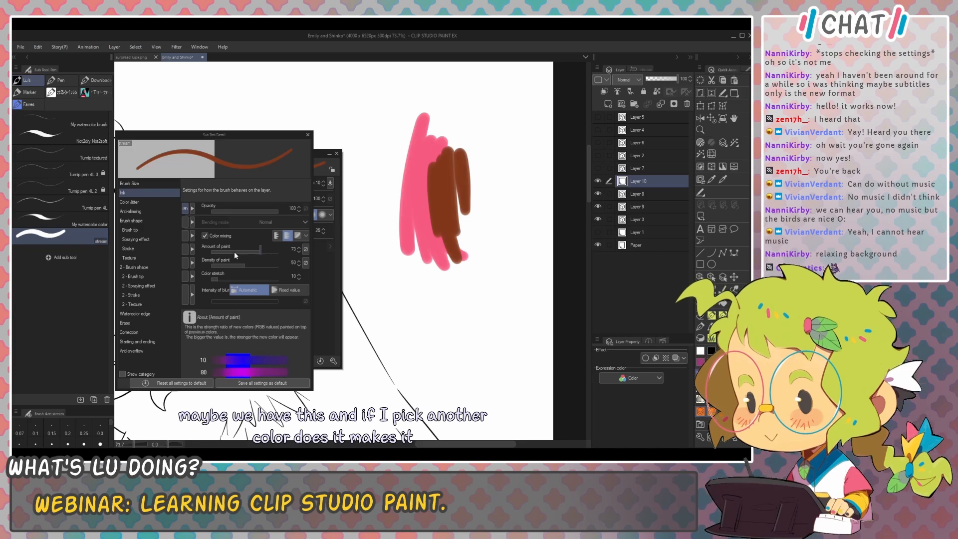
# Step: Set the stream brush's Color stretch to 54 and try a brown stroke over the pink patch
pyautogui.moveTo(227, 278); pyautogui.dragTo(247, 280)
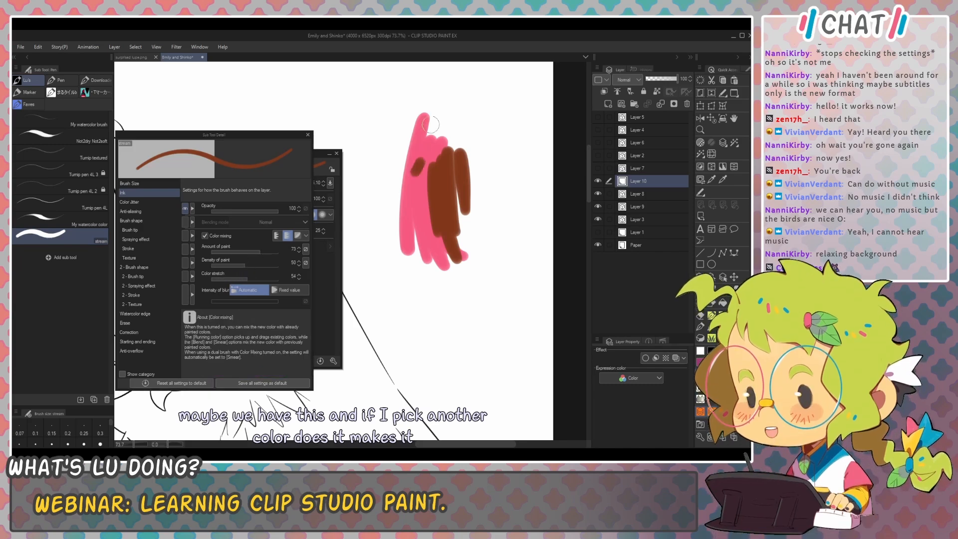
pyautogui.moveTo(425, 107)
pyautogui.mouseDown()
pyautogui.moveTo(460, 311)
pyautogui.moveTo(522, 331)
pyautogui.moveTo(527, 355)
pyautogui.mouseUp()
pyautogui.hotkey('ctrl', 'z')
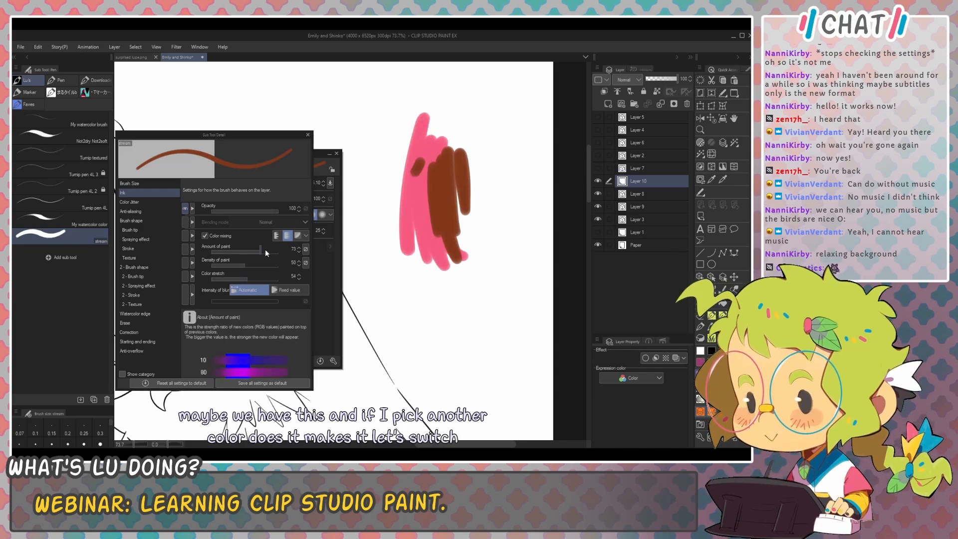
# Step: Lower Amount of paint to 22 and test the blending with brown and pink strokes over the color patch
pyautogui.click(265, 251)
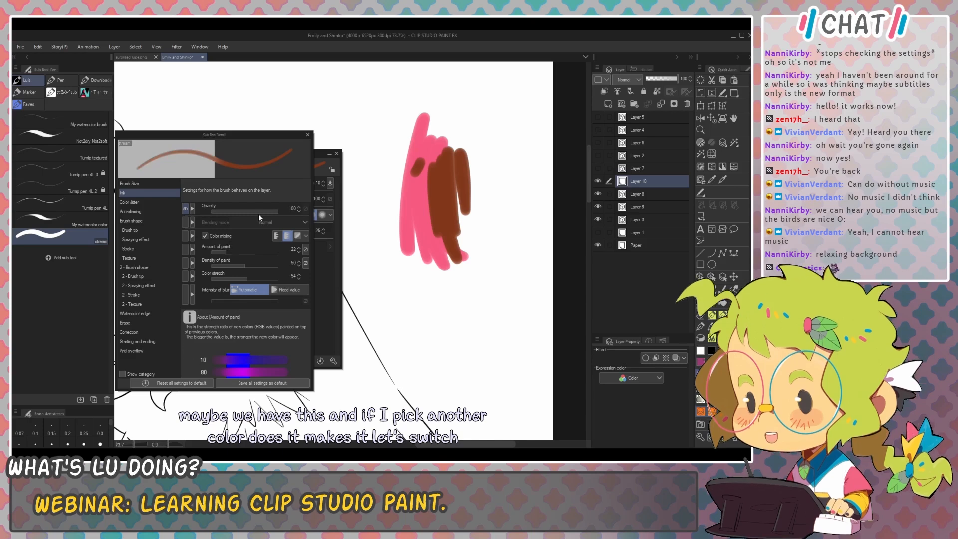
pyautogui.moveTo(446, 207); pyautogui.dragTo(434, 270)
pyautogui.moveTo(390, 102); pyautogui.dragTo(399, 232)
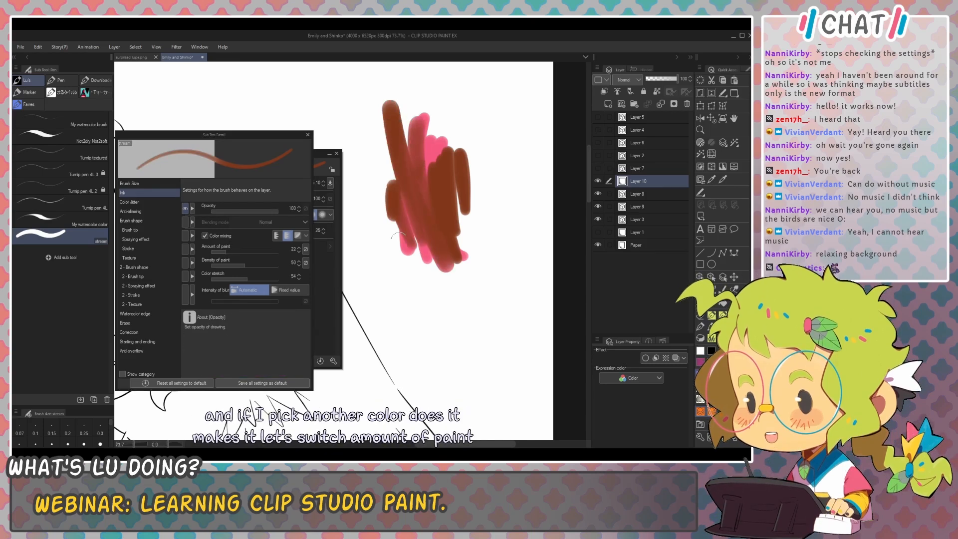
pyautogui.moveTo(457, 134); pyautogui.dragTo(440, 147)
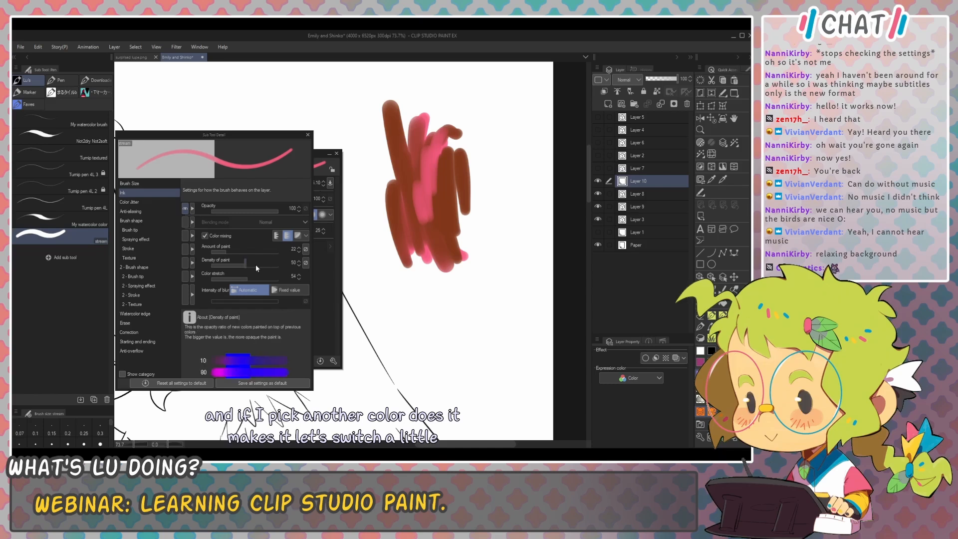
# Step: Try Density of paint at 23, raise it to 88, and paint pink test strokes across the brown area
pyautogui.click(226, 260)
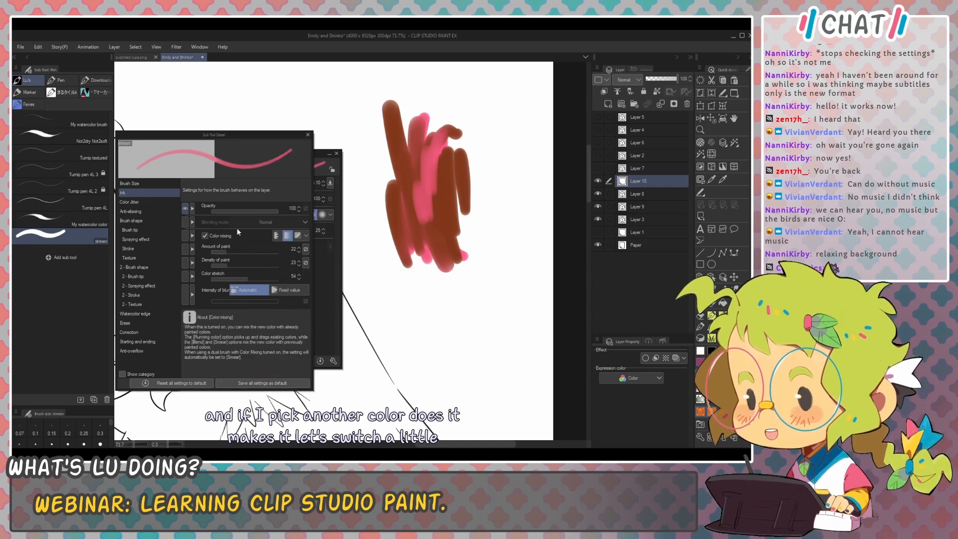
pyautogui.moveTo(414, 159)
pyautogui.mouseDown()
pyautogui.moveTo(417, 172)
pyautogui.moveTo(402, 156)
pyautogui.moveTo(408, 207)
pyautogui.mouseUp()
pyautogui.click(270, 266)
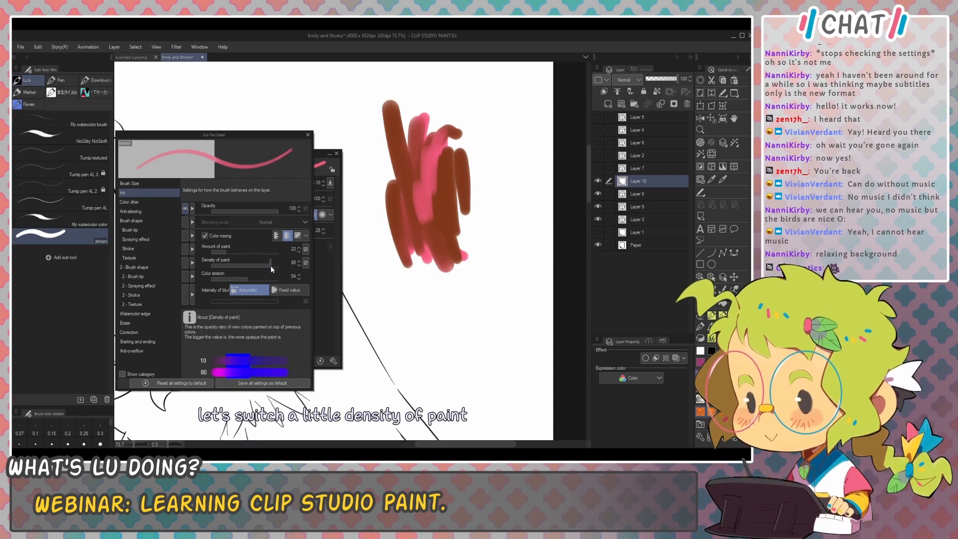
pyautogui.moveTo(390, 158); pyautogui.dragTo(415, 242)
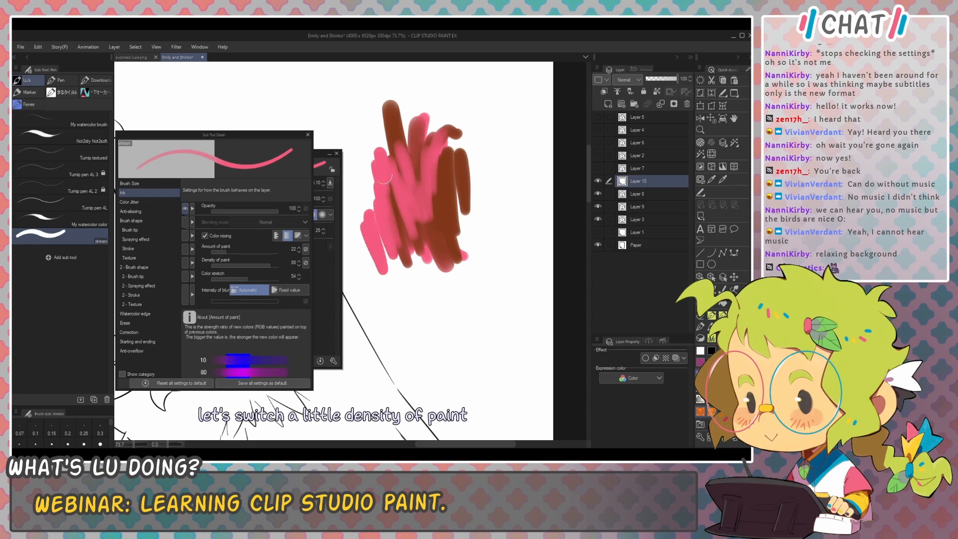
# Step: Turn on Change brush tip color in the Color Jitter category and set its Hue to 81
pyautogui.click(146, 203)
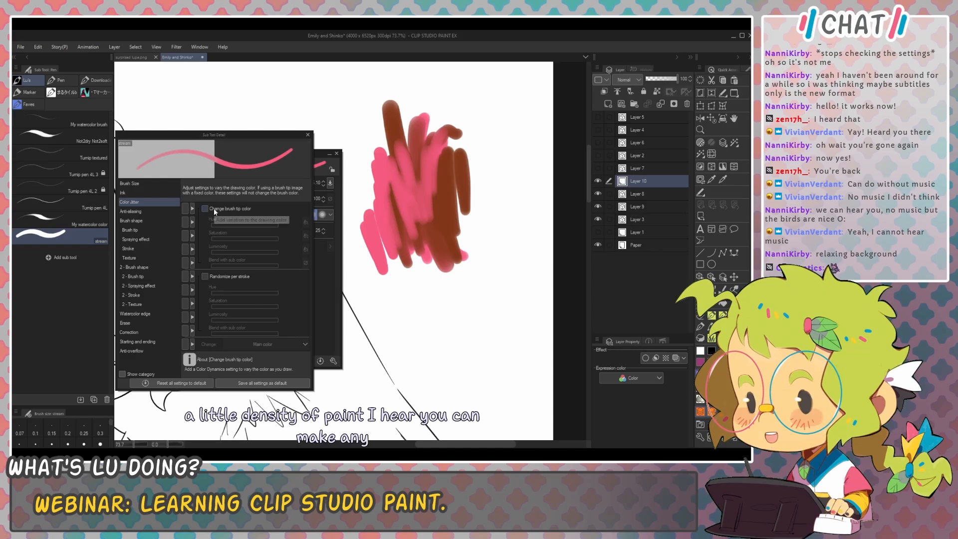
pyautogui.click(214, 208)
pyautogui.moveTo(250, 222)
pyautogui.mouseDown()
pyautogui.moveTo(258, 222)
pyautogui.moveTo(243, 220)
pyautogui.mouseUp()
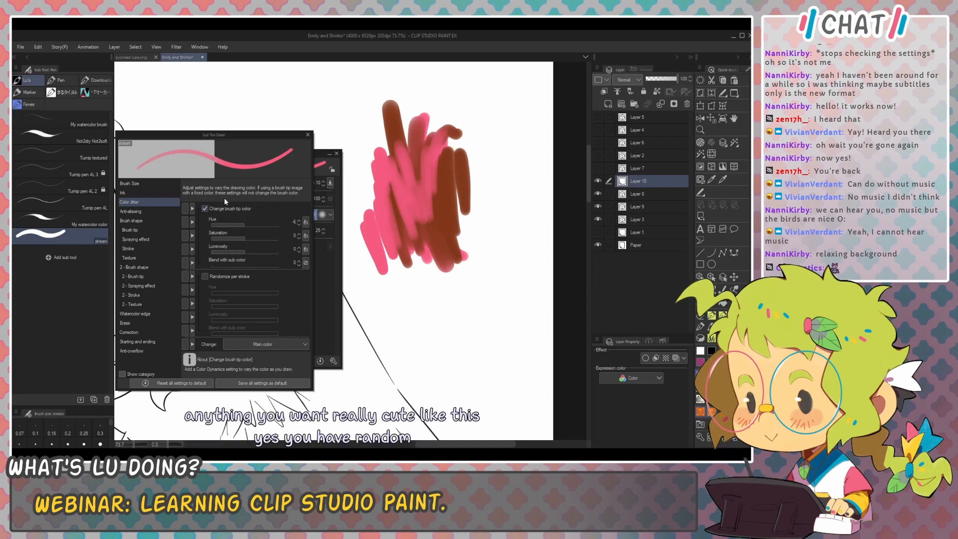
pyautogui.moveTo(246, 222); pyautogui.dragTo(252, 223)
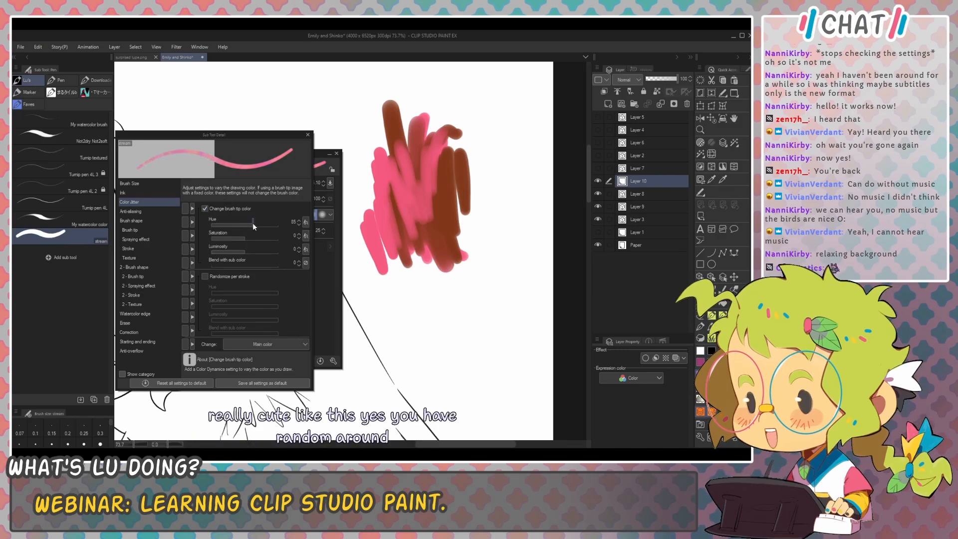
# Step: Paint several test strokes beside and below the color patch to demonstrate the brush tip hue variation
pyautogui.moveTo(488, 104); pyautogui.dragTo(482, 236)
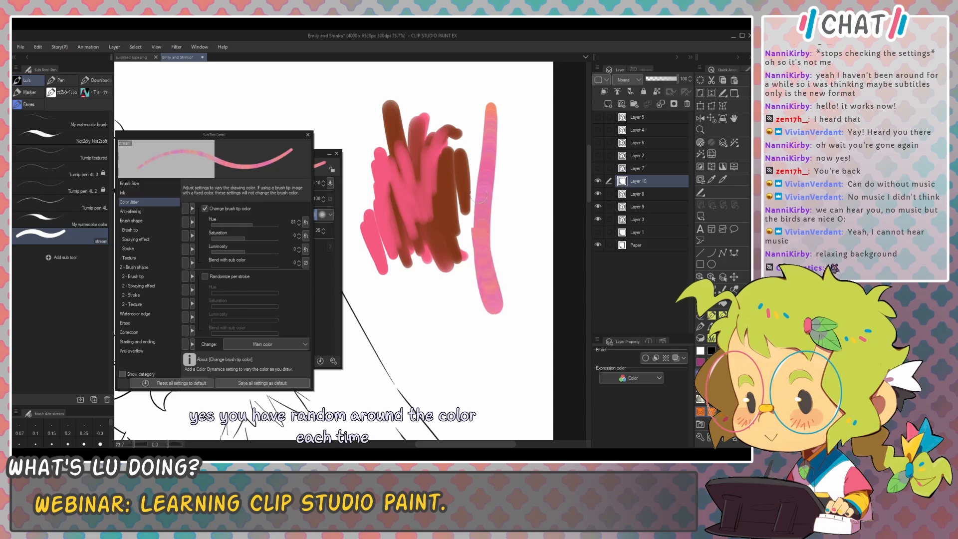
pyautogui.moveTo(480, 196)
pyautogui.mouseDown()
pyautogui.moveTo(475, 229)
pyautogui.moveTo(512, 325)
pyautogui.mouseUp()
pyautogui.moveTo(499, 215); pyautogui.dragTo(514, 312)
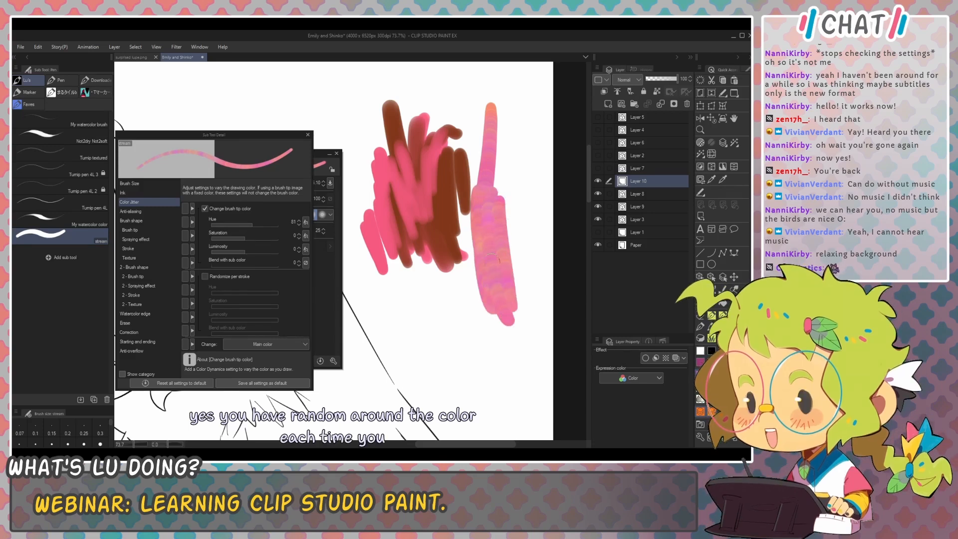
pyautogui.moveTo(440, 280); pyautogui.dragTo(469, 331)
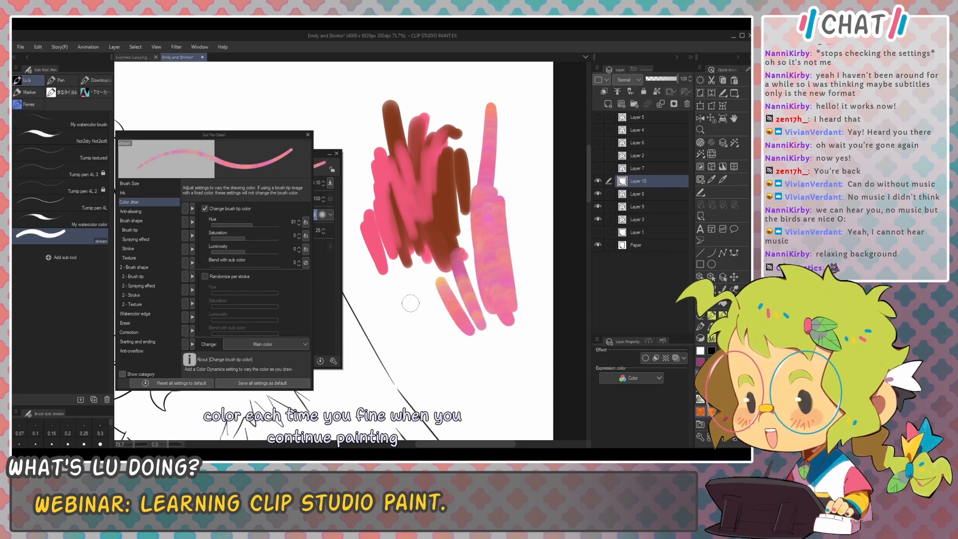
pyautogui.moveTo(395, 277); pyautogui.dragTo(437, 352)
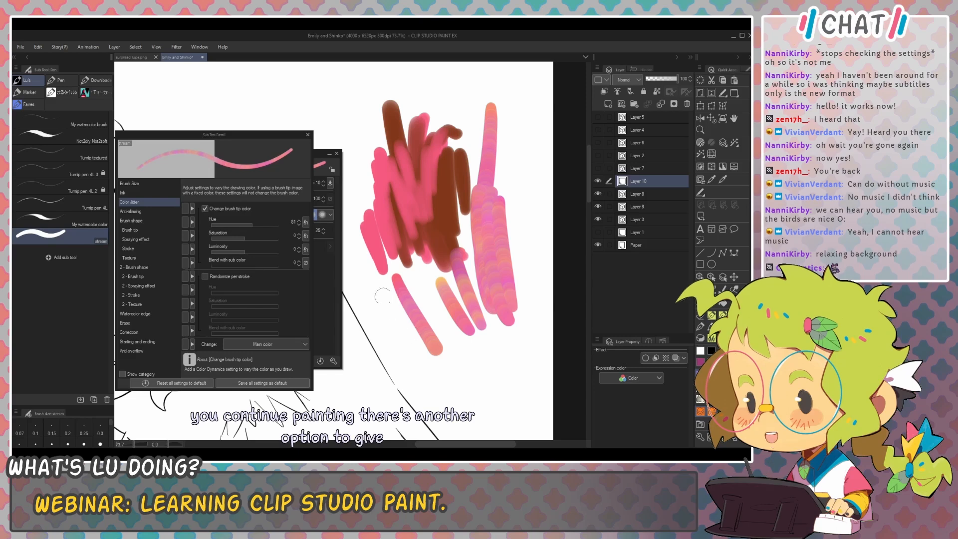
# Step: Add two hue-varied strokes below the color patch and turn off random Hue variation to paint solid yellow strokes beside it
pyautogui.moveTo(374, 276); pyautogui.dragTo(390, 309)
pyautogui.moveTo(357, 280)
pyautogui.mouseDown()
pyautogui.moveTo(377, 316)
pyautogui.moveTo(420, 352)
pyautogui.mouseUp()
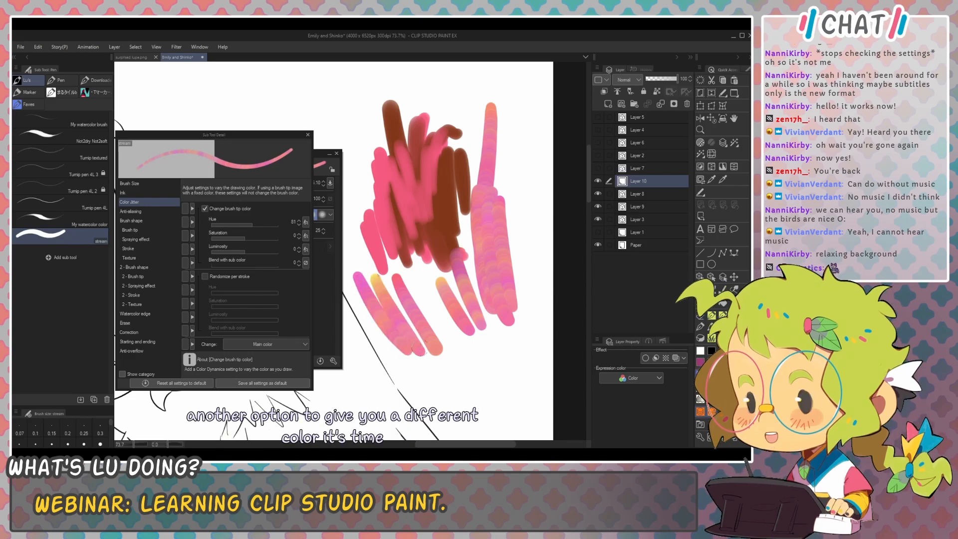
pyautogui.click(306, 222)
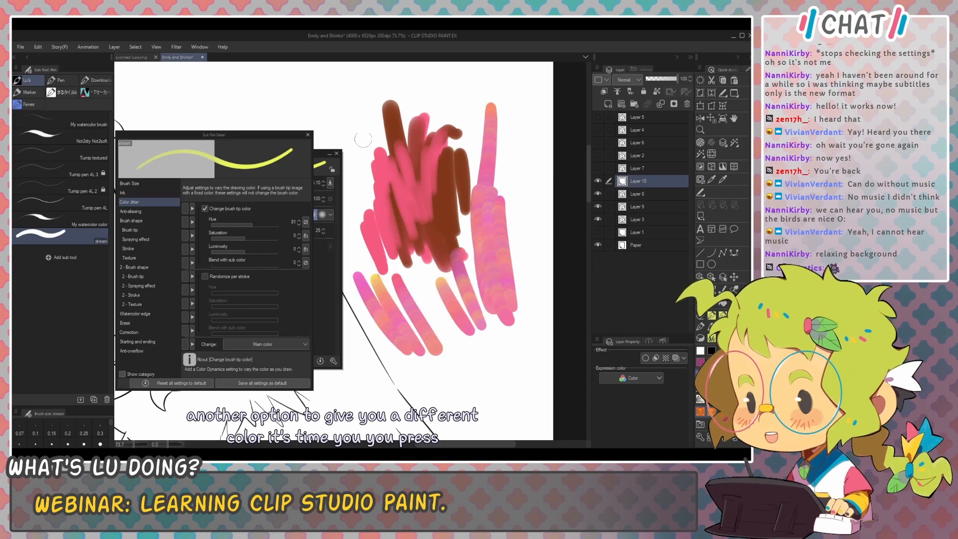
pyautogui.moveTo(367, 86); pyautogui.dragTo(372, 129)
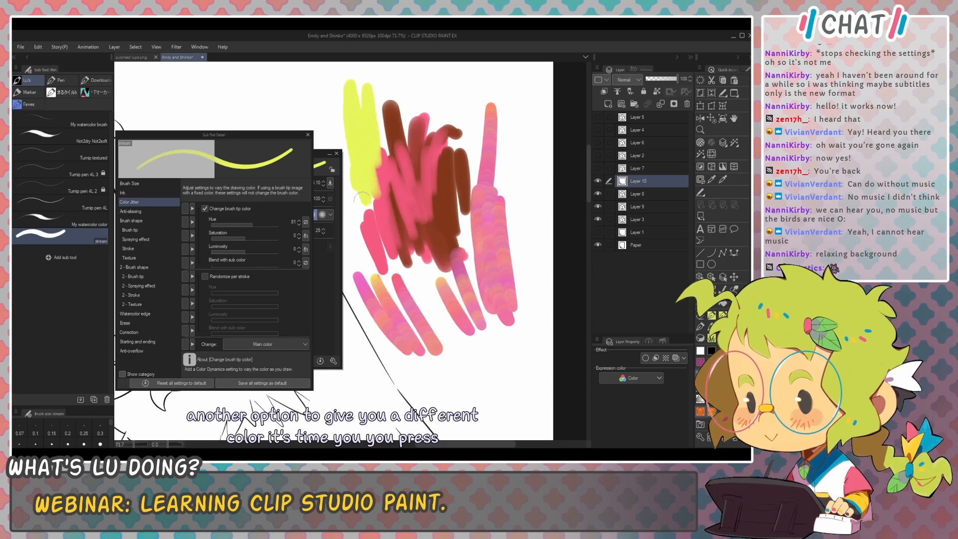
# Step: Set the brush tip Hue to 189 and paint cyan test strokes over the lower part of the patch
pyautogui.click(260, 225)
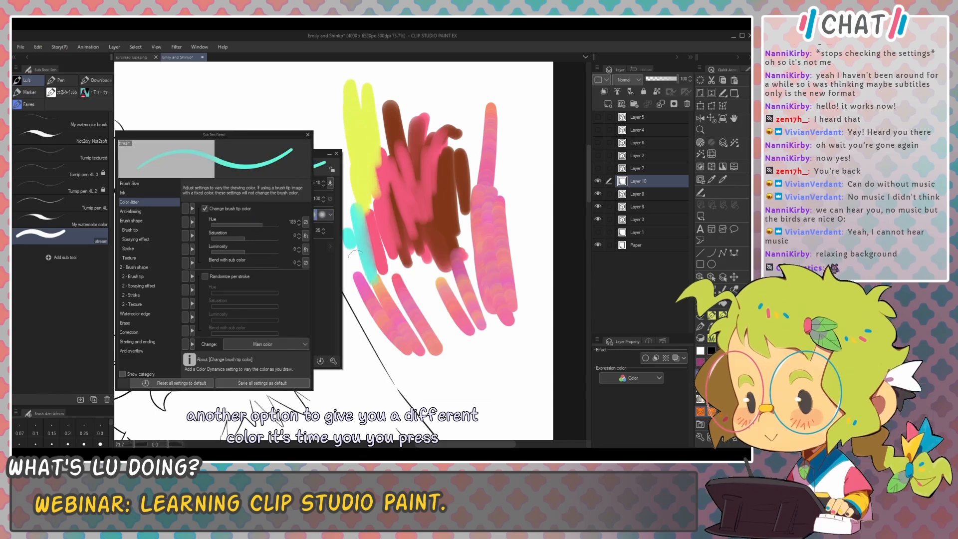
pyautogui.moveTo(424, 319); pyautogui.dragTo(387, 227)
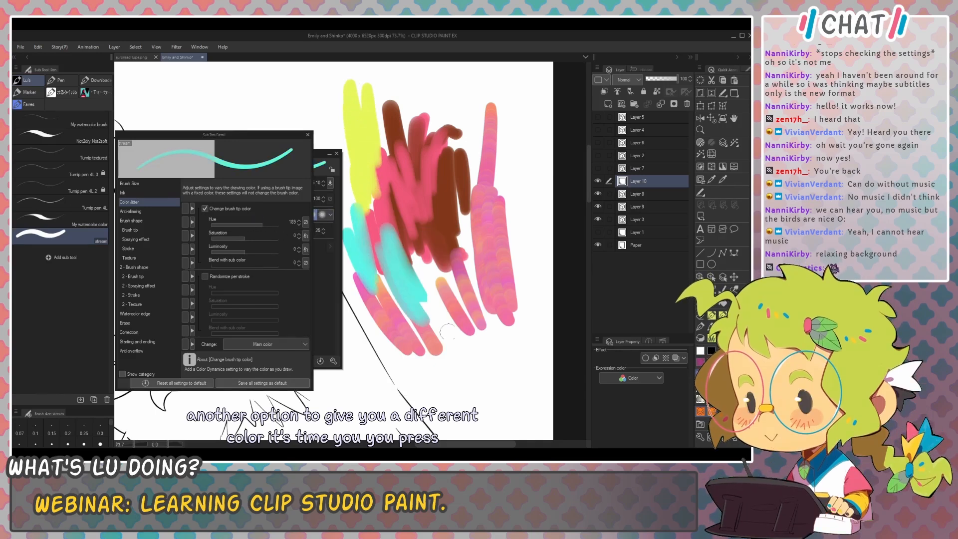
# Step: Try the brush tip Hue at 2, set it to 123, and paint green test strokes over the color patch
pyautogui.click(249, 223)
pyautogui.moveTo(248, 224); pyautogui.dragTo(245, 224)
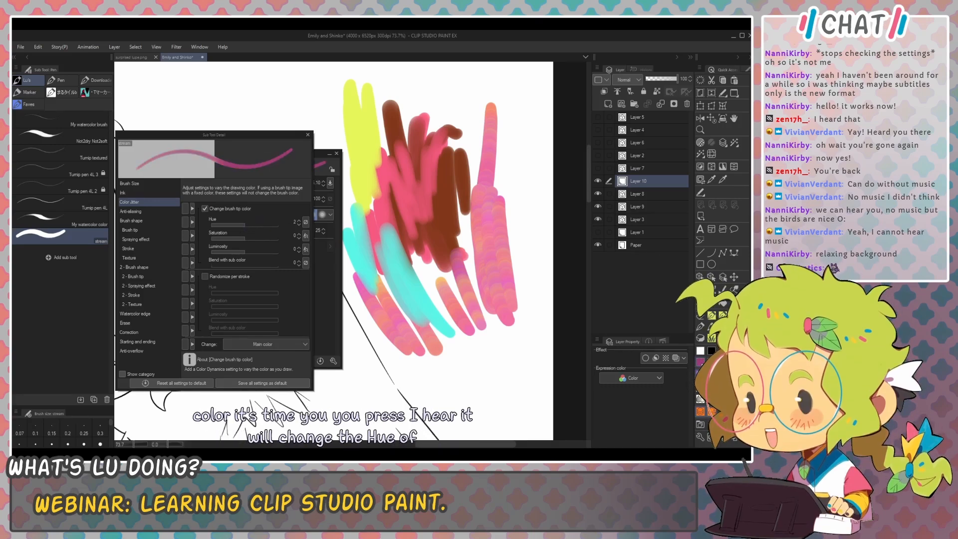
pyautogui.moveTo(283, 223); pyautogui.dragTo(288, 221)
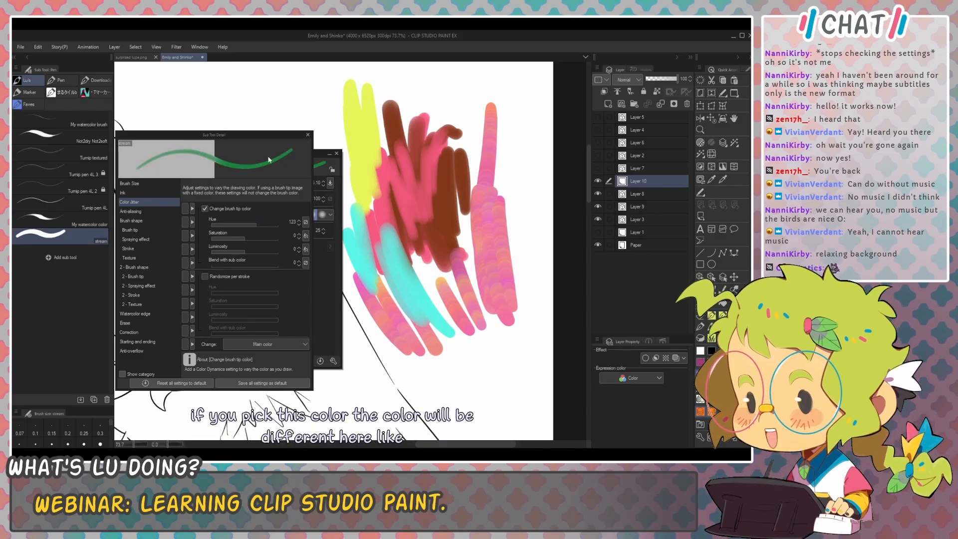
pyautogui.moveTo(497, 106); pyautogui.dragTo(524, 285)
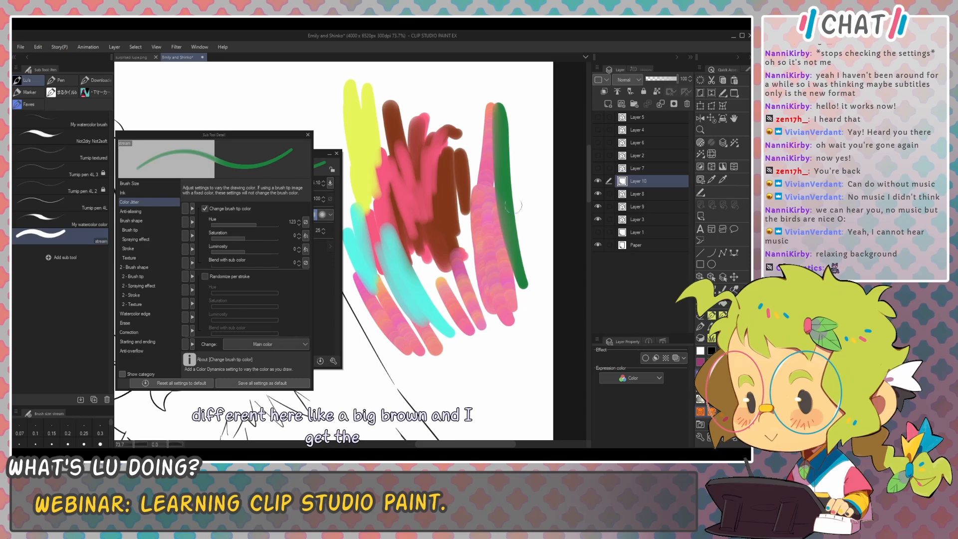
pyautogui.moveTo(474, 138); pyautogui.dragTo(467, 305)
pyautogui.moveTo(472, 190); pyautogui.dragTo(449, 297)
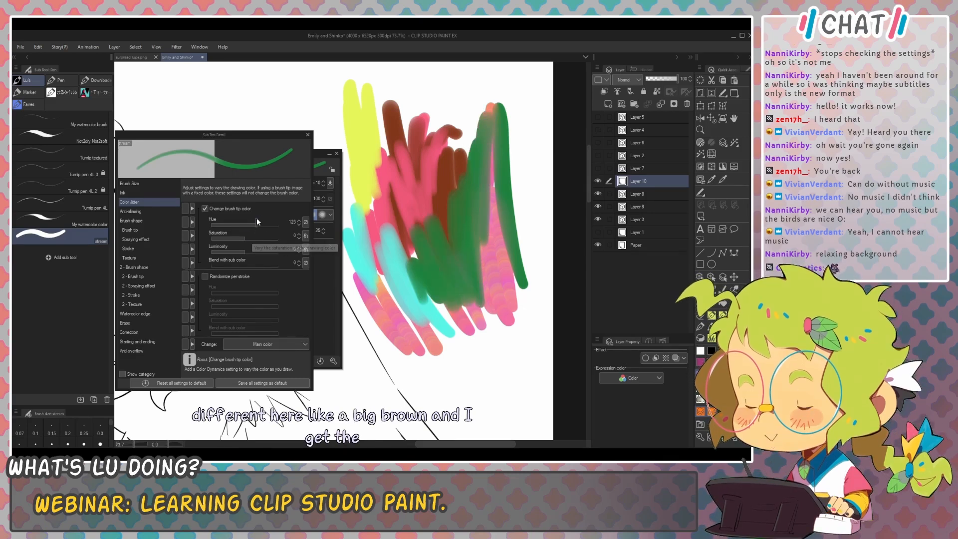
# Step: Turn on Random in the Hue dynamics, raise Blend with sub color to 38, and paint test strokes over the patch
pyautogui.click(307, 222)
pyautogui.click(316, 283)
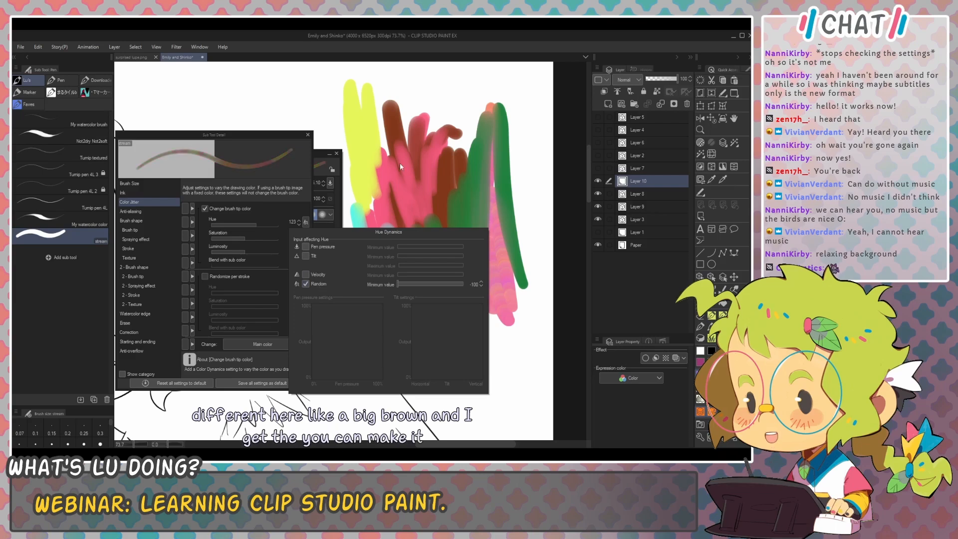
pyautogui.moveTo(434, 120)
pyautogui.mouseDown()
pyautogui.moveTo(458, 194)
pyautogui.moveTo(473, 121)
pyautogui.moveTo(468, 314)
pyautogui.moveTo(437, 208)
pyautogui.moveTo(472, 287)
pyautogui.mouseUp()
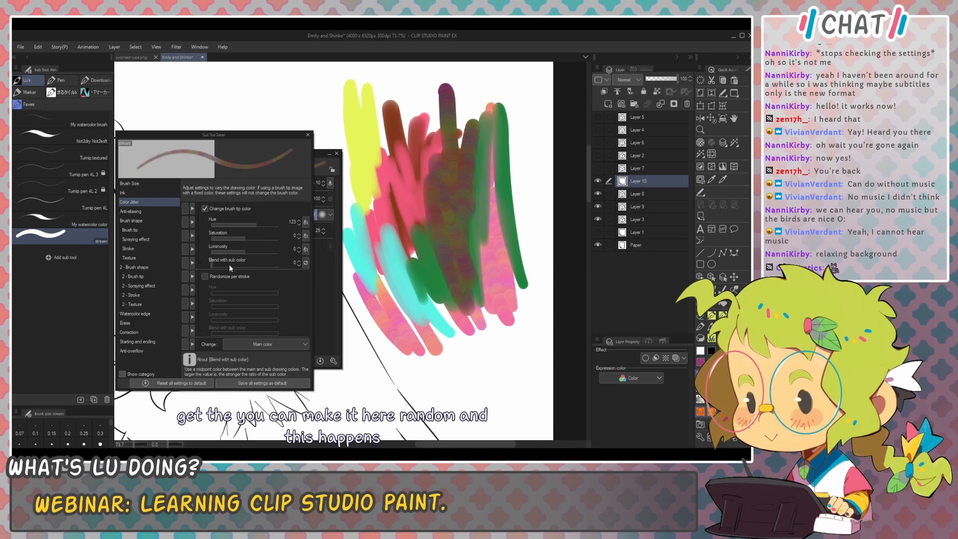
pyautogui.moveTo(402, 174); pyautogui.dragTo(437, 265)
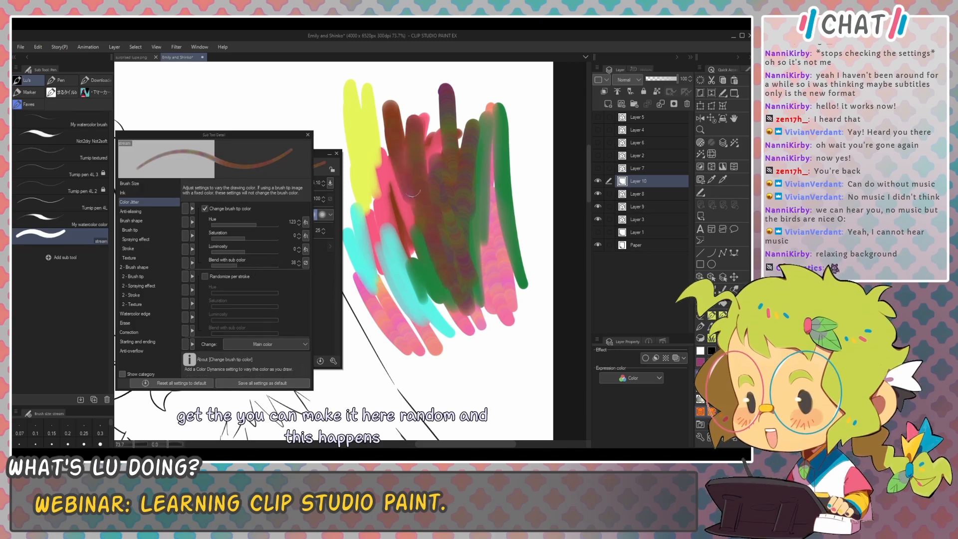
pyautogui.moveTo(399, 190)
pyautogui.mouseDown()
pyautogui.moveTo(430, 287)
pyautogui.moveTo(444, 216)
pyautogui.mouseUp()
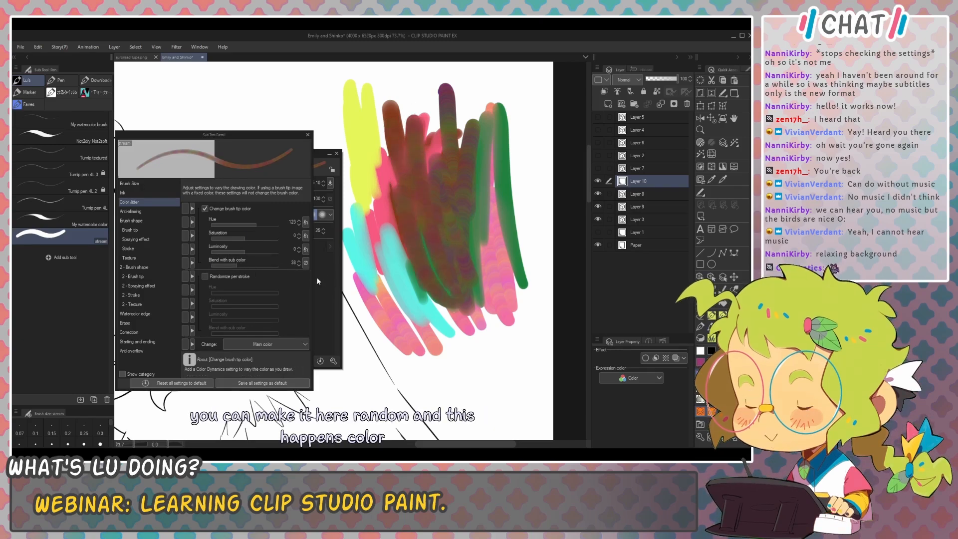
# Step: Replace Change brush tip color with Randomise per stroke, setting Hue to 102, Saturation to 45 and Luminosity to 53
pyautogui.click(227, 209)
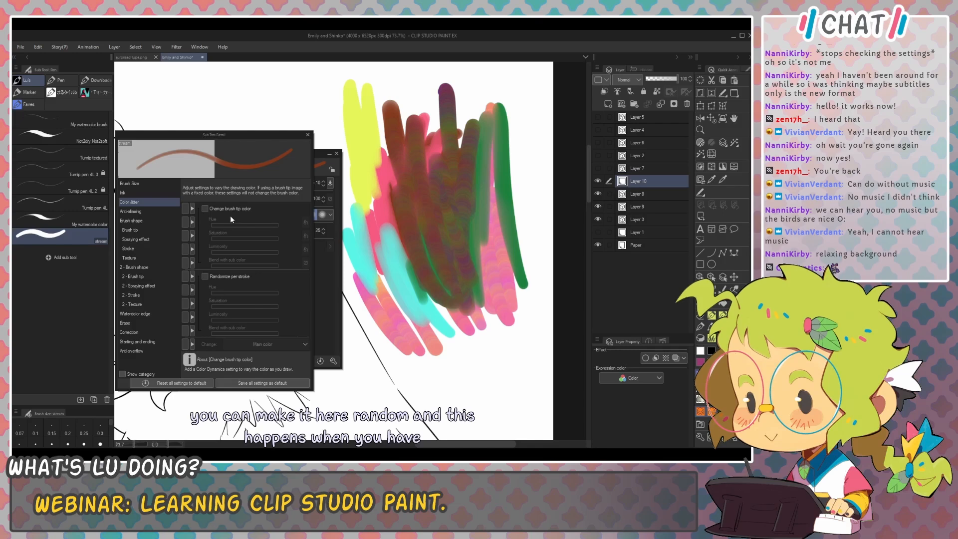
pyautogui.click(234, 277)
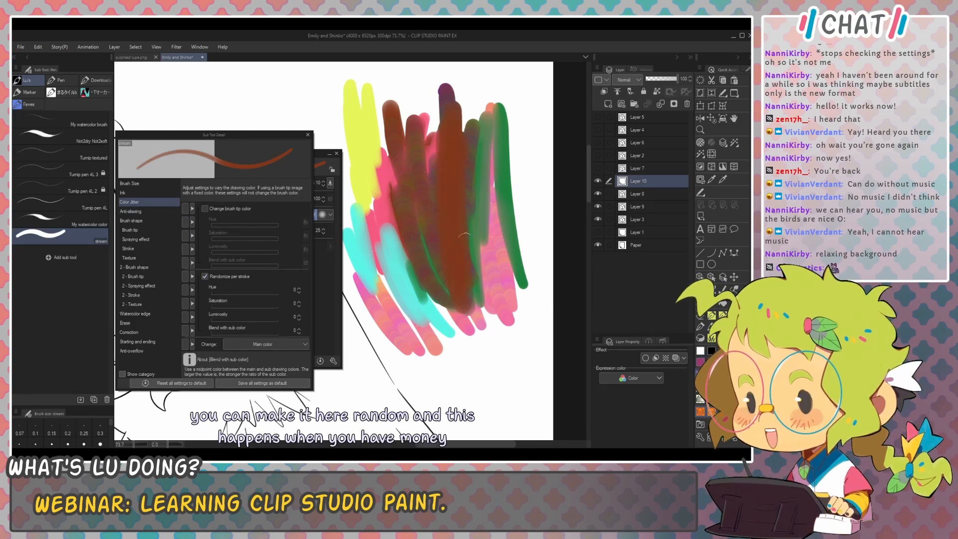
pyautogui.click(249, 293)
pyautogui.click(241, 306)
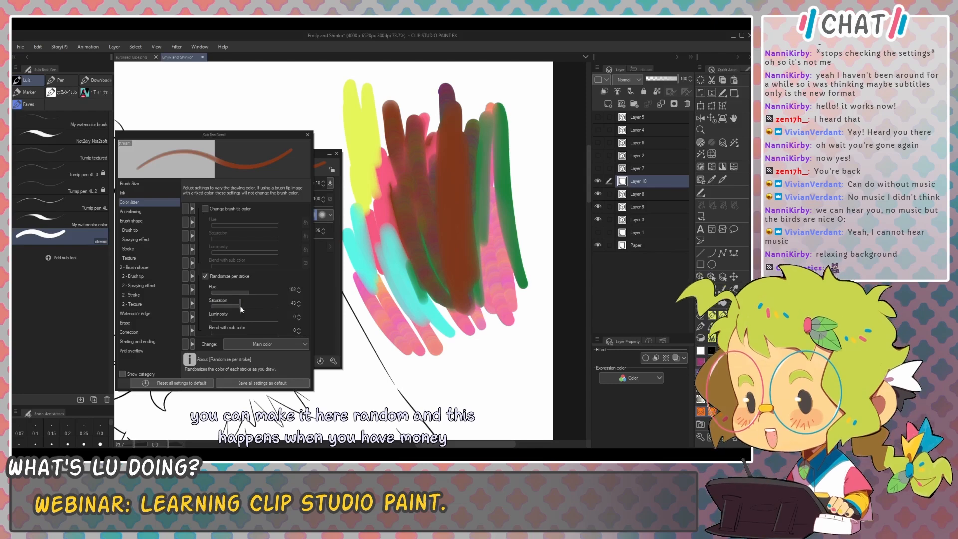
pyautogui.click(246, 319)
# Step: Paint a series of diagonal strokes across the patch to demonstrate the strong per-stroke color variation
pyautogui.moveTo(392, 173)
pyautogui.mouseDown()
pyautogui.moveTo(413, 239)
pyautogui.moveTo(403, 186)
pyautogui.moveTo(456, 298)
pyautogui.moveTo(414, 166)
pyautogui.moveTo(469, 302)
pyautogui.mouseUp()
pyautogui.moveTo(404, 149)
pyautogui.mouseDown()
pyautogui.moveTo(457, 289)
pyautogui.moveTo(486, 322)
pyautogui.mouseUp()
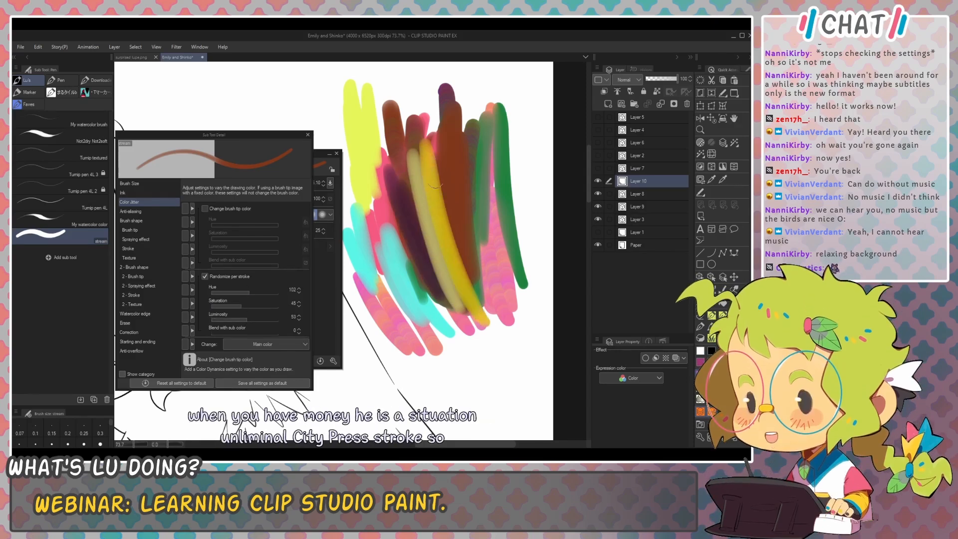
pyautogui.moveTo(435, 142)
pyautogui.mouseDown()
pyautogui.moveTo(479, 302)
pyautogui.moveTo(496, 304)
pyautogui.mouseUp()
pyautogui.moveTo(439, 169); pyautogui.dragTo(486, 295)
pyautogui.moveTo(412, 162); pyautogui.dragTo(479, 317)
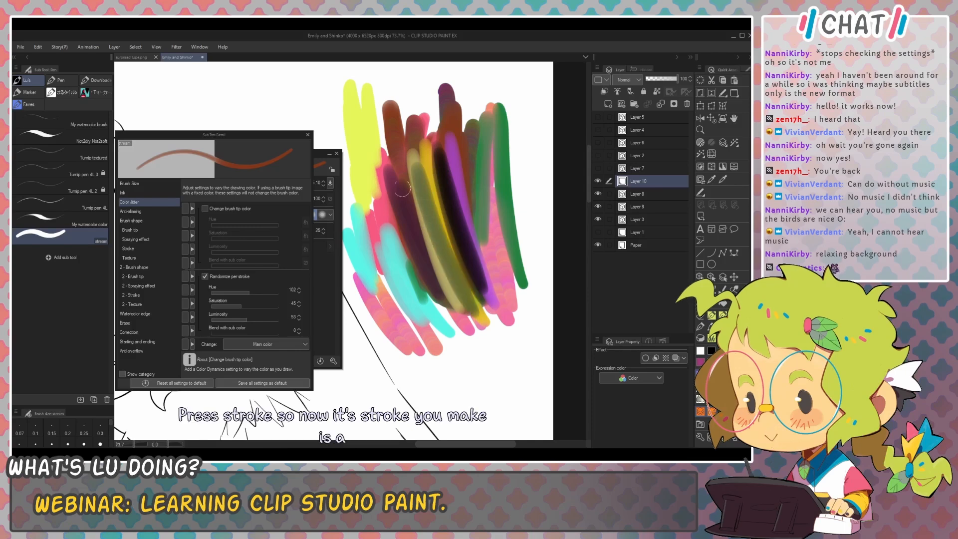
pyautogui.moveTo(397, 182); pyautogui.dragTo(454, 304)
# Step: Reduce the per-stroke randomisation to Hue 24, Saturation 12 and Luminosity 9, and test it on the patch
pyautogui.moveTo(264, 291); pyautogui.dragTo(221, 291)
pyautogui.click(220, 306)
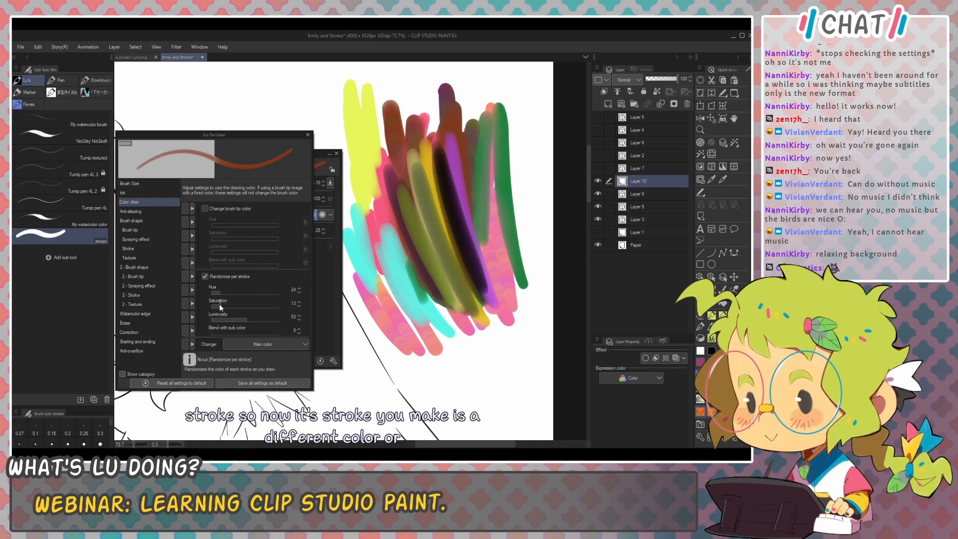
pyautogui.click(216, 318)
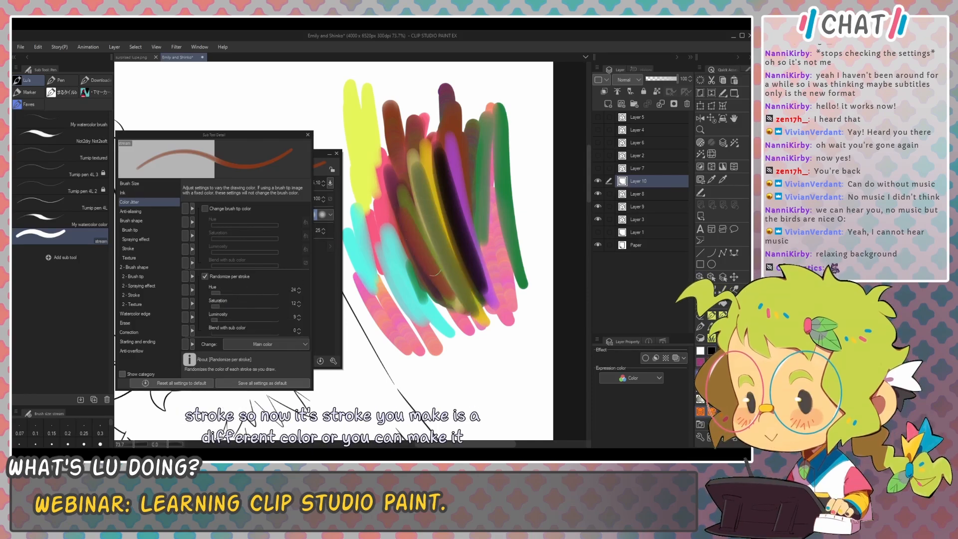
pyautogui.moveTo(474, 302); pyautogui.dragTo(412, 172)
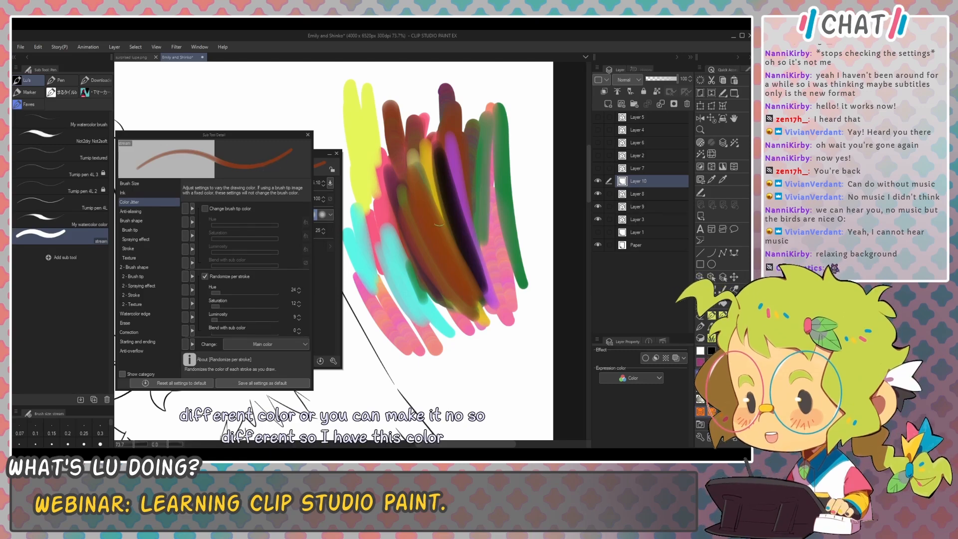
# Step: Paint overlapping brown strokes in the blank area below the patch to show the subtle per-stroke color variation
pyautogui.moveTo(429, 322)
pyautogui.mouseDown()
pyautogui.moveTo(424, 257)
pyautogui.moveTo(474, 313)
pyautogui.mouseUp()
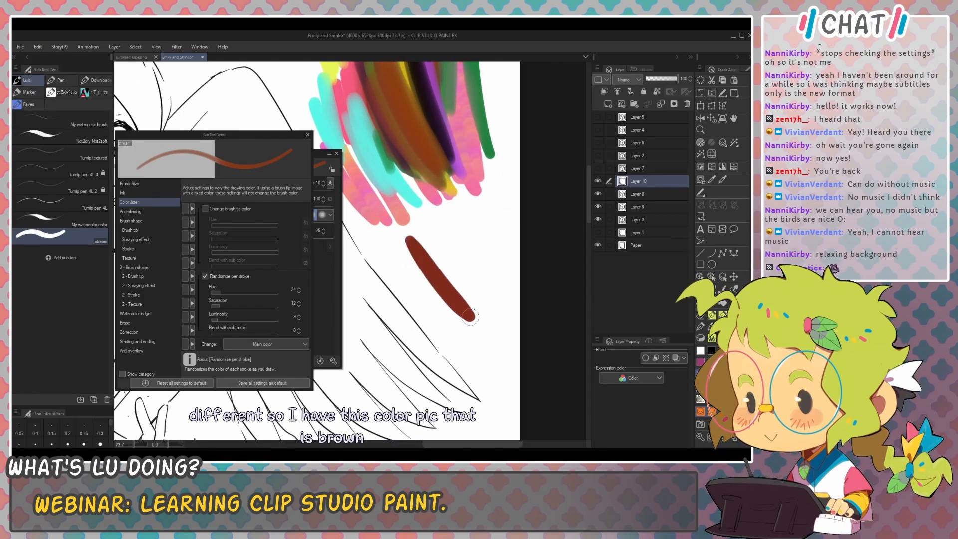
pyautogui.moveTo(419, 231); pyautogui.dragTo(494, 322)
pyautogui.moveTo(425, 209); pyautogui.dragTo(476, 284)
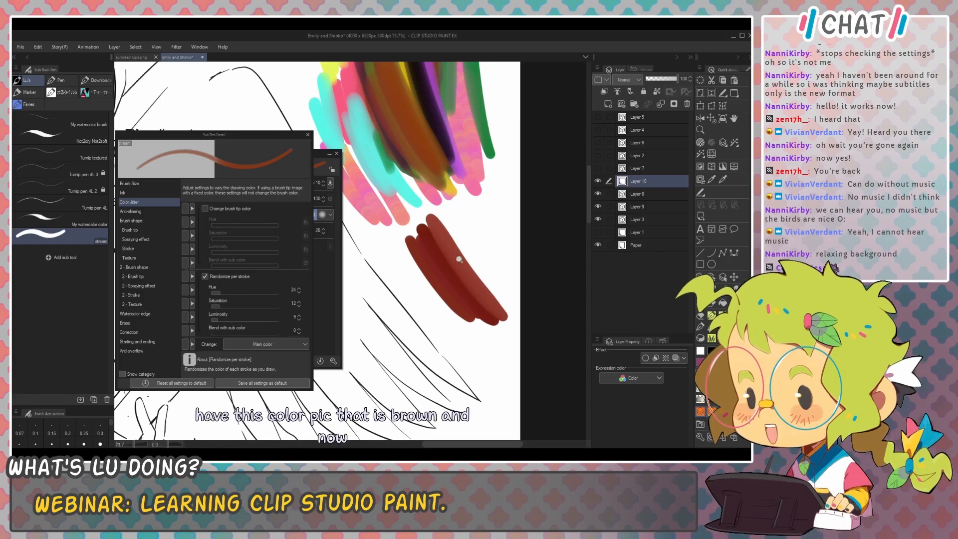
pyautogui.scroll(4, 451, 235)
pyautogui.moveTo(404, 131)
pyautogui.mouseDown()
pyautogui.moveTo(557, 336)
pyautogui.moveTo(527, 282)
pyautogui.moveTo(531, 262)
pyautogui.moveTo(579, 311)
pyautogui.mouseUp()
pyautogui.moveTo(402, 182); pyautogui.dragTo(457, 257)
pyautogui.moveTo(367, 240); pyautogui.dragTo(439, 337)
pyautogui.scroll(-6, 439, 335)
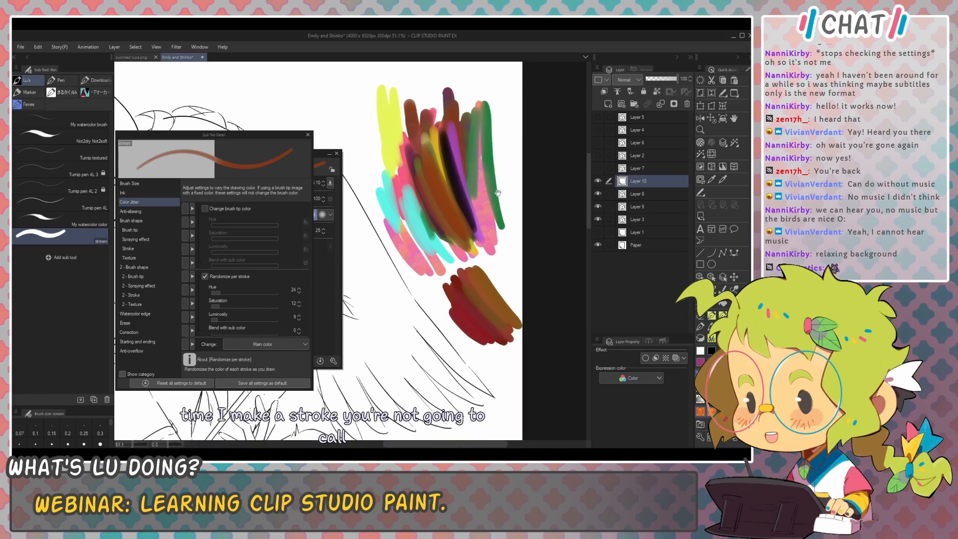
# Step: Clear all test strokes from Layer 10 and turn off Randomise per stroke
pyautogui.press('Delete')
pyautogui.scroll(2, 493, 209)
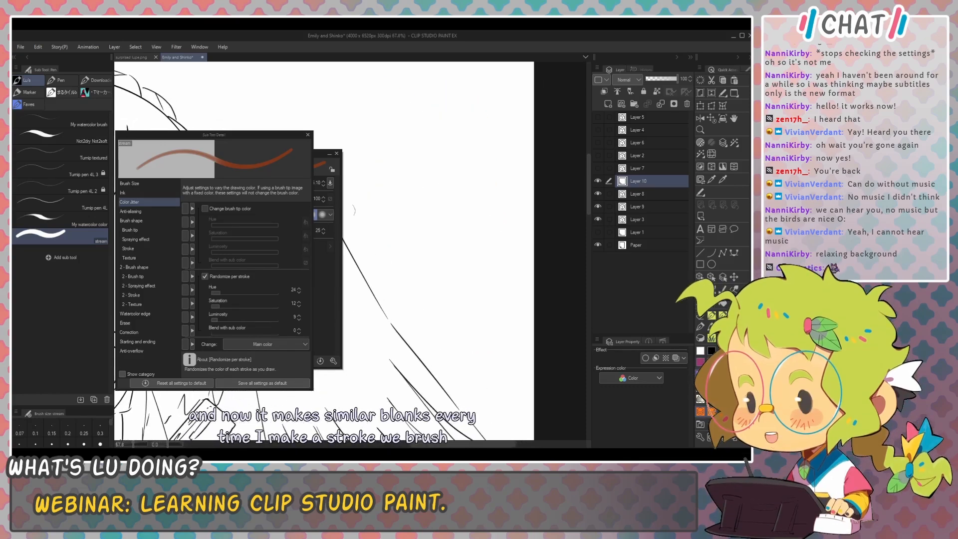
pyautogui.click(228, 278)
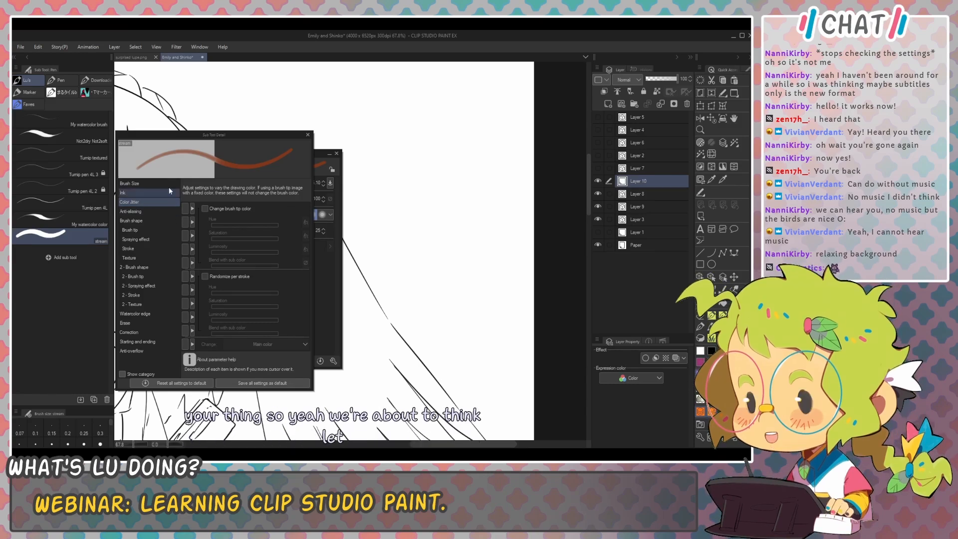
# Step: Move the Sub Tool Detail window clear of the Tool Property palette so both can be seen side by side
pyautogui.moveTo(210, 136)
pyautogui.mouseDown()
pyautogui.moveTo(259, 133)
pyautogui.moveTo(222, 133)
pyautogui.mouseUp()
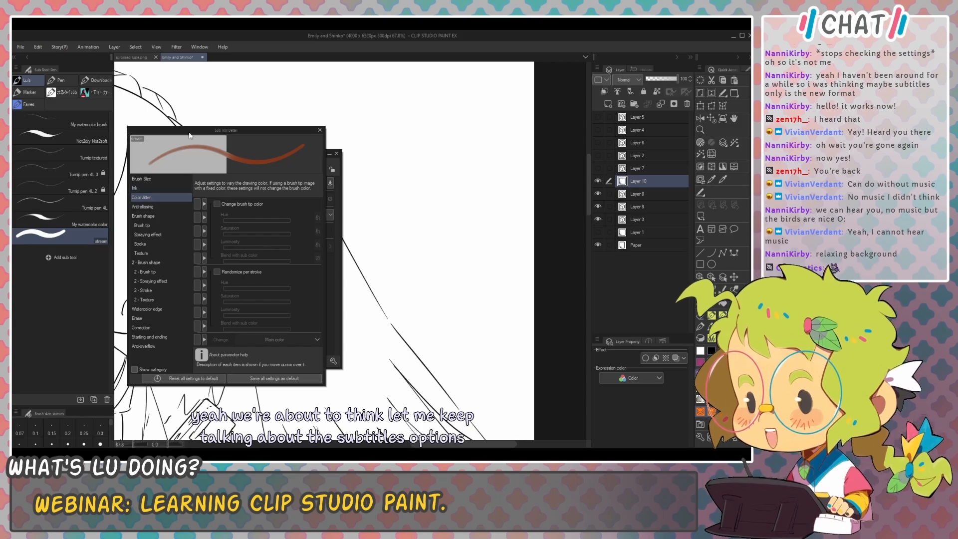
pyautogui.moveTo(191, 132); pyautogui.dragTo(429, 128)
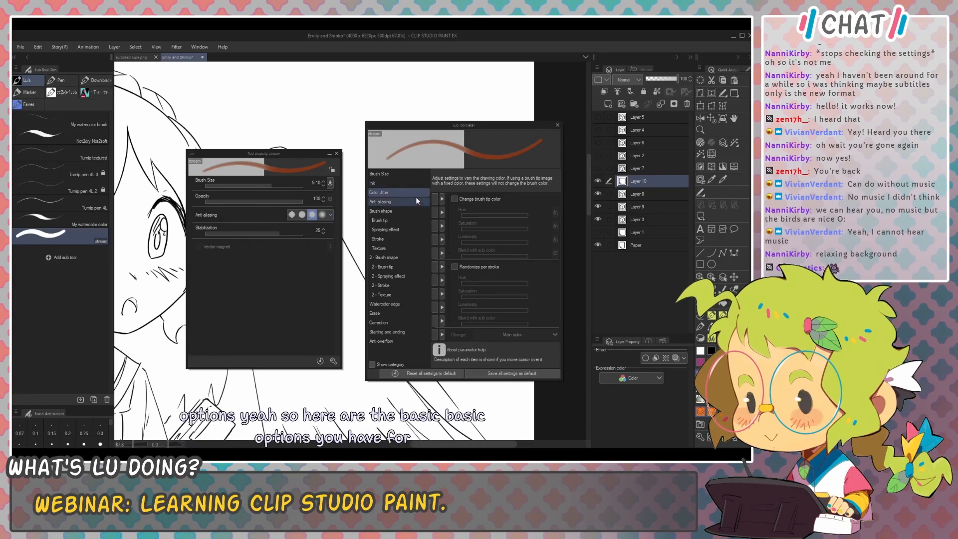
pyautogui.click(333, 362)
pyautogui.click(334, 363)
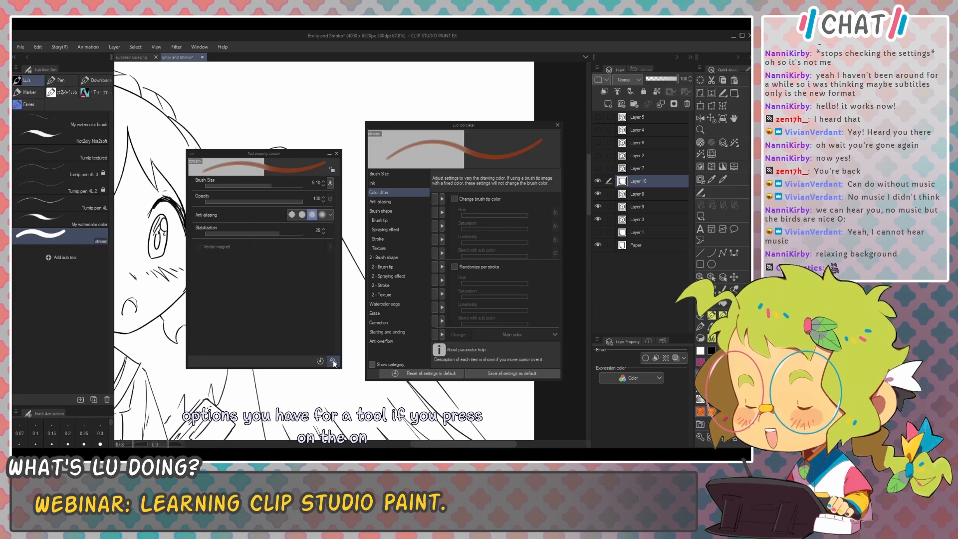
# Step: Open the Ink category and toggle Opacity's visibility in the Tool Property palette, leaving it shown
pyautogui.click(389, 183)
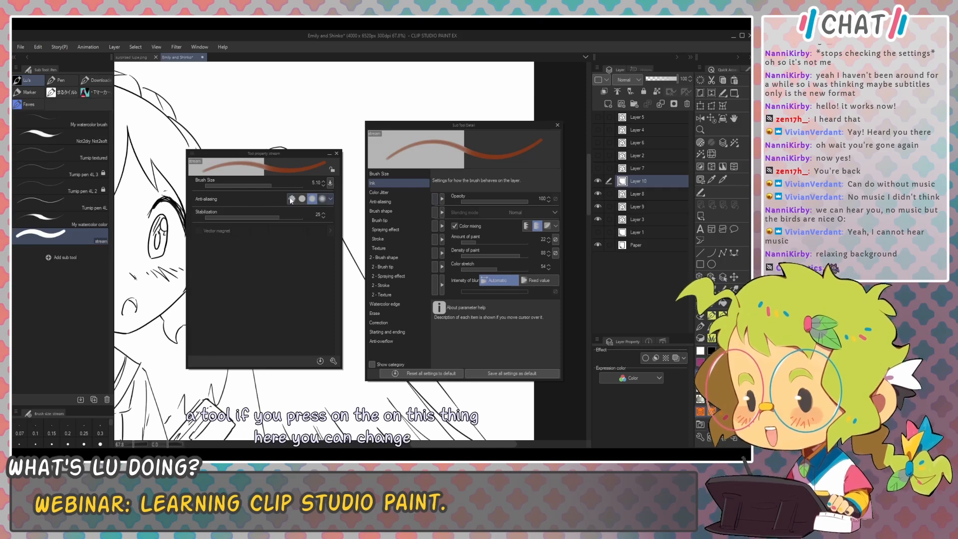
pyautogui.click(436, 198)
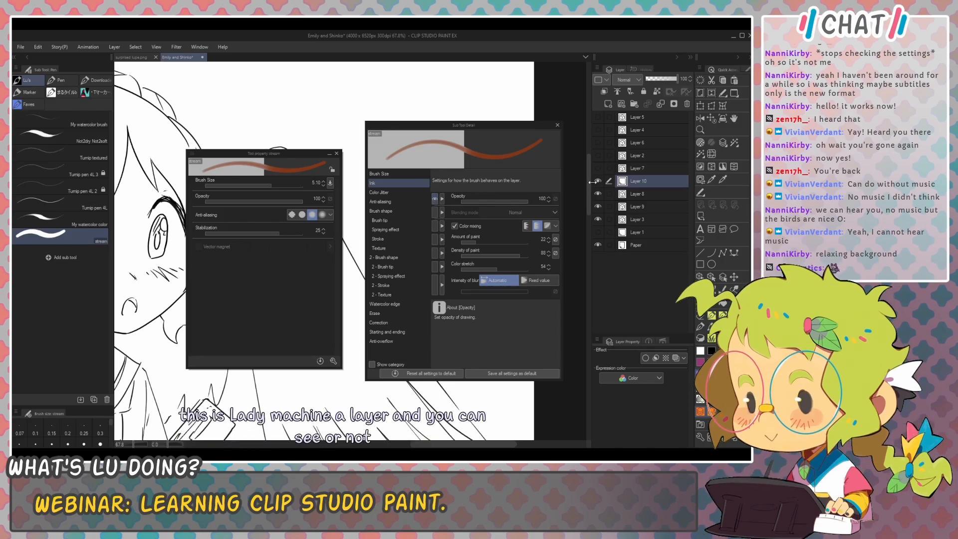
pyautogui.click(433, 198)
pyautogui.click(433, 198)
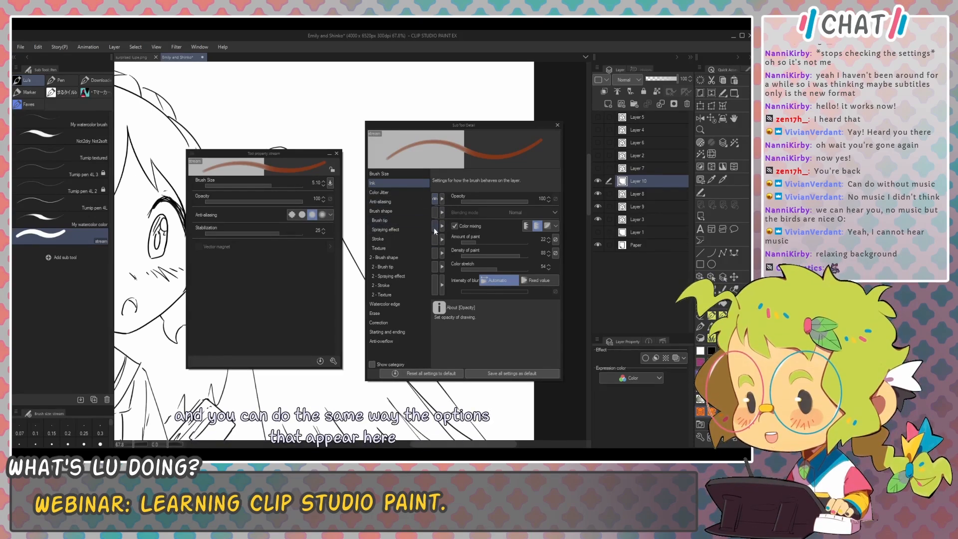
# Step: Turn off Color mixing for the brush and hide Brush Size from the Tool Property palette
pyautogui.click(454, 226)
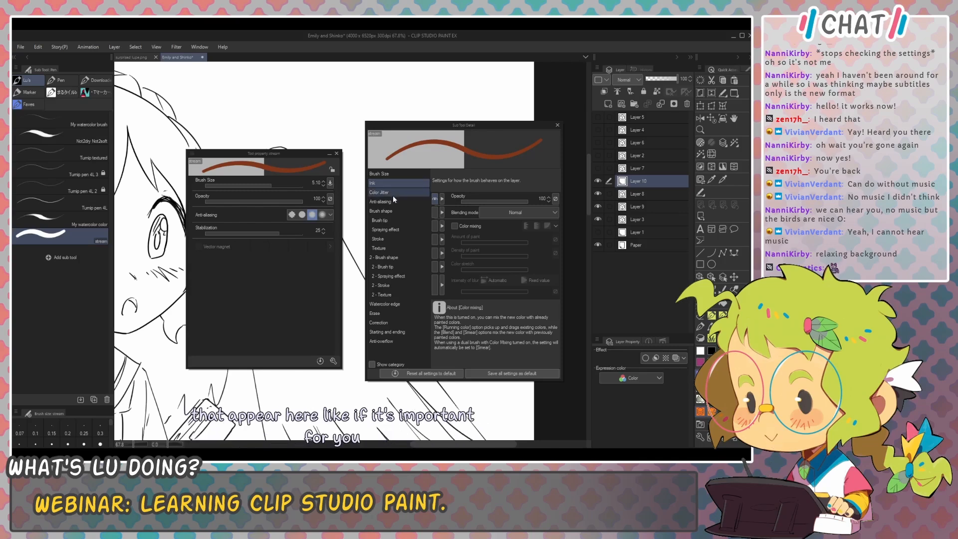
pyautogui.click(394, 173)
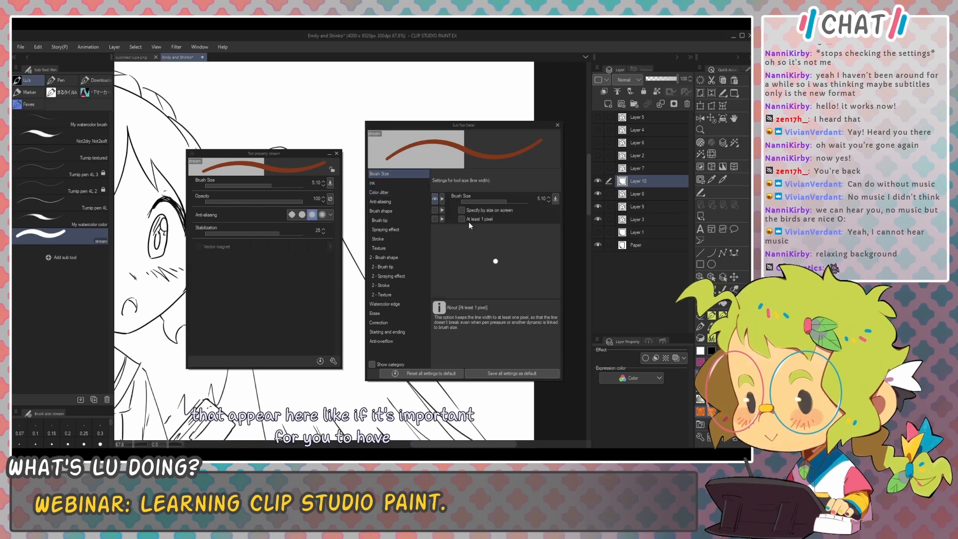
pyautogui.click(434, 198)
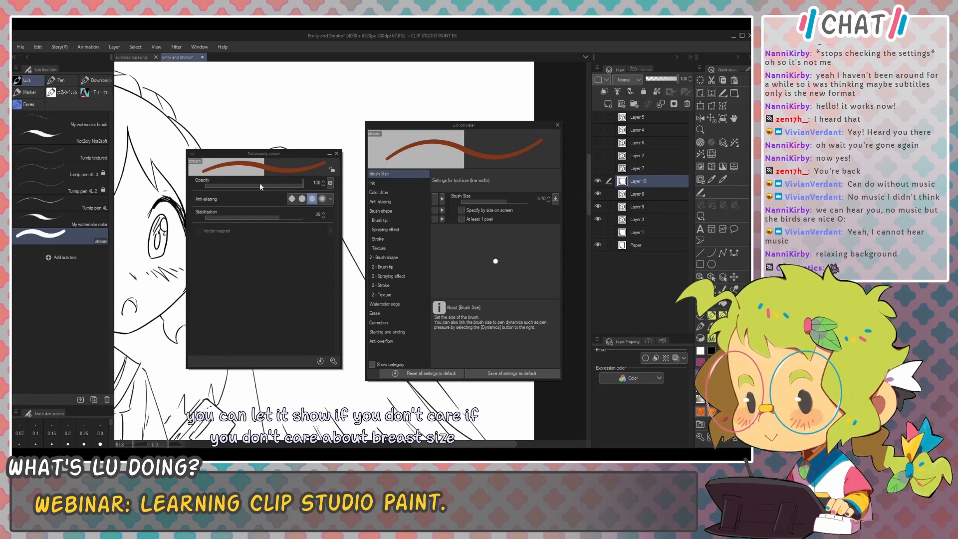
# Step: Show Brush Size in the Tool Property palette again and toggle the Brush tip settings Angle and Flip horizontal, leaving both hidden
pyautogui.click(435, 199)
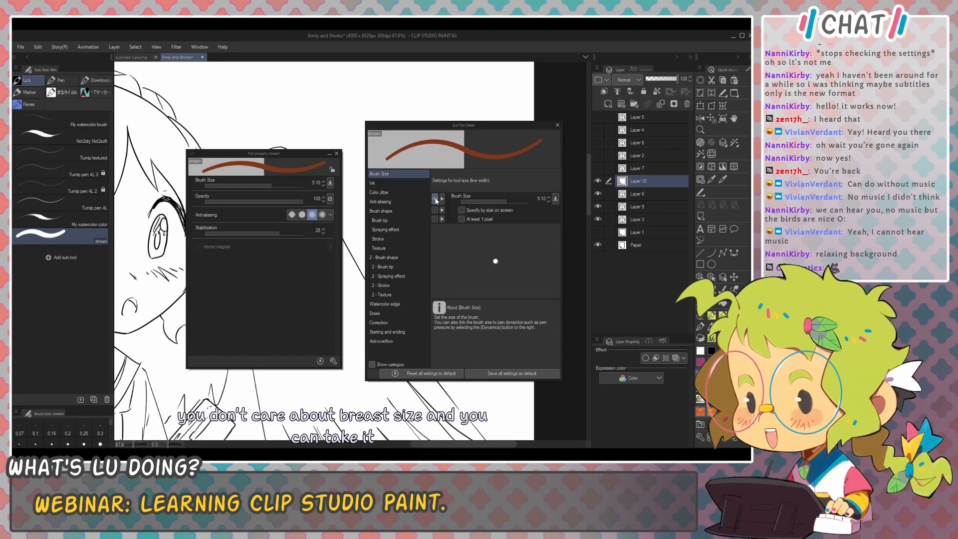
pyautogui.click(392, 209)
pyautogui.click(397, 222)
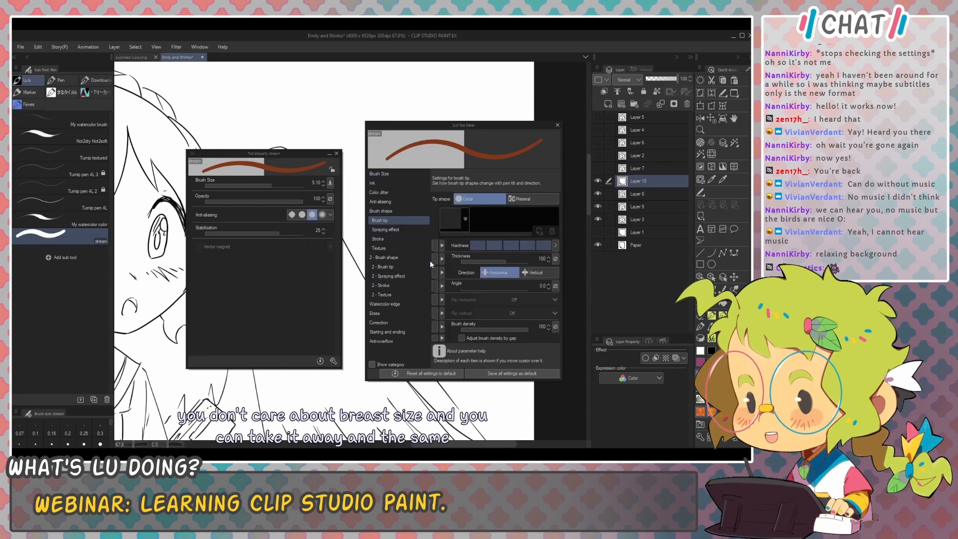
pyautogui.click(435, 285)
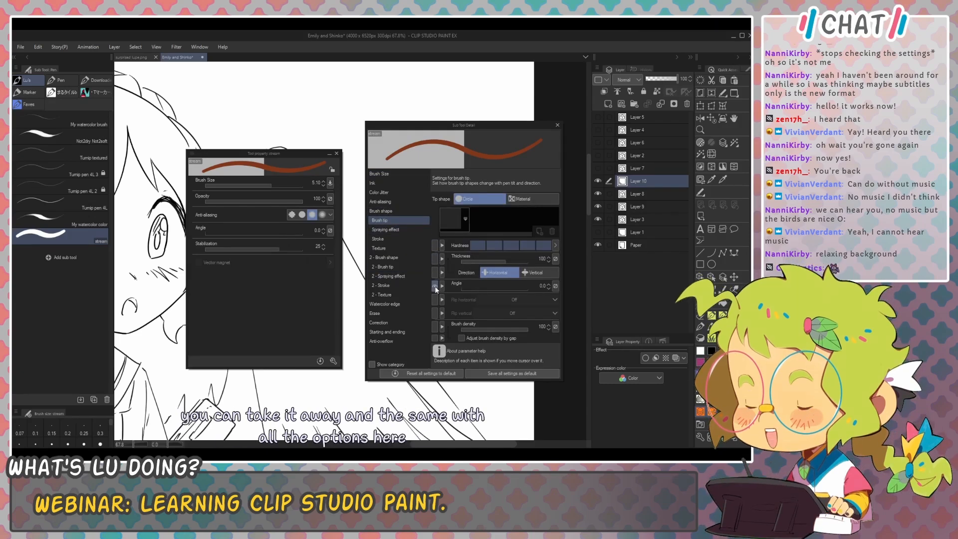
pyautogui.click(435, 286)
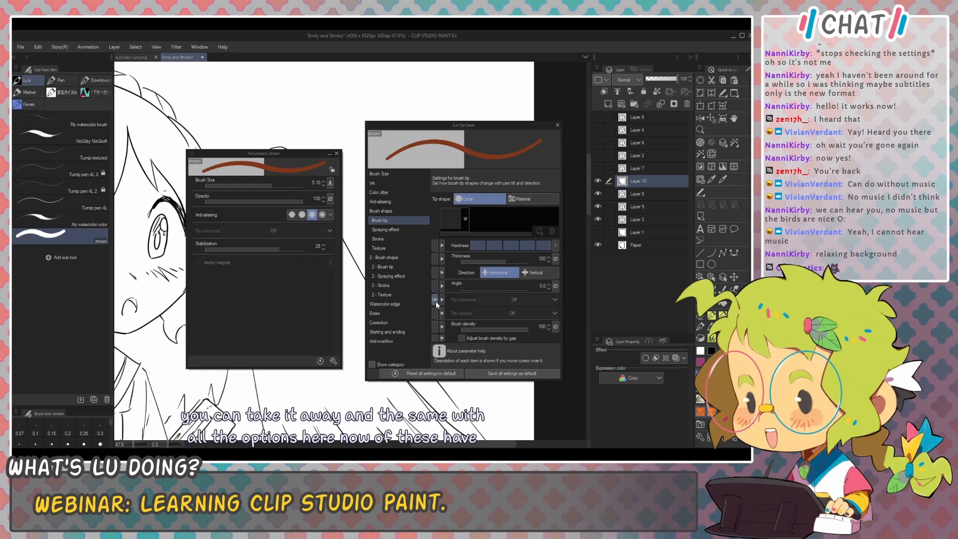
pyautogui.click(435, 300)
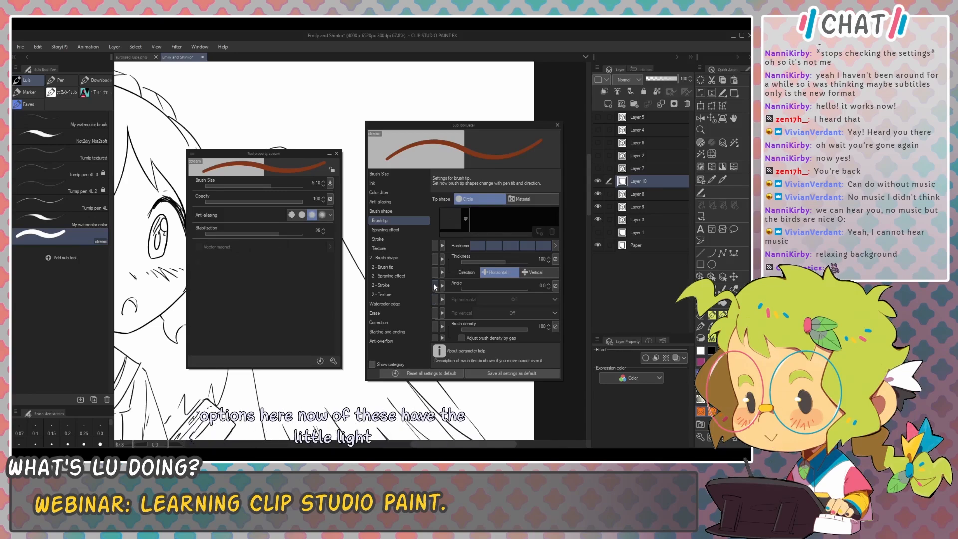
pyautogui.click(435, 286)
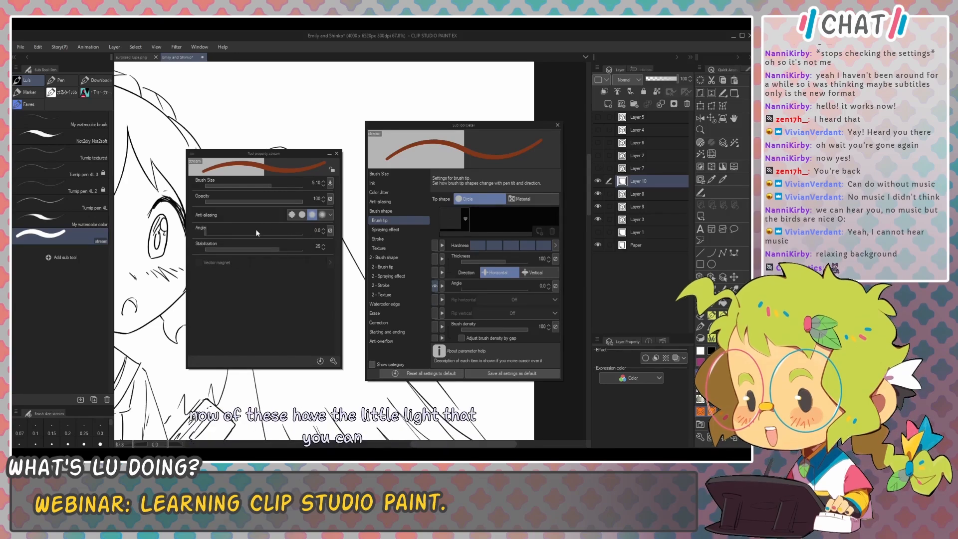
pyautogui.click(434, 286)
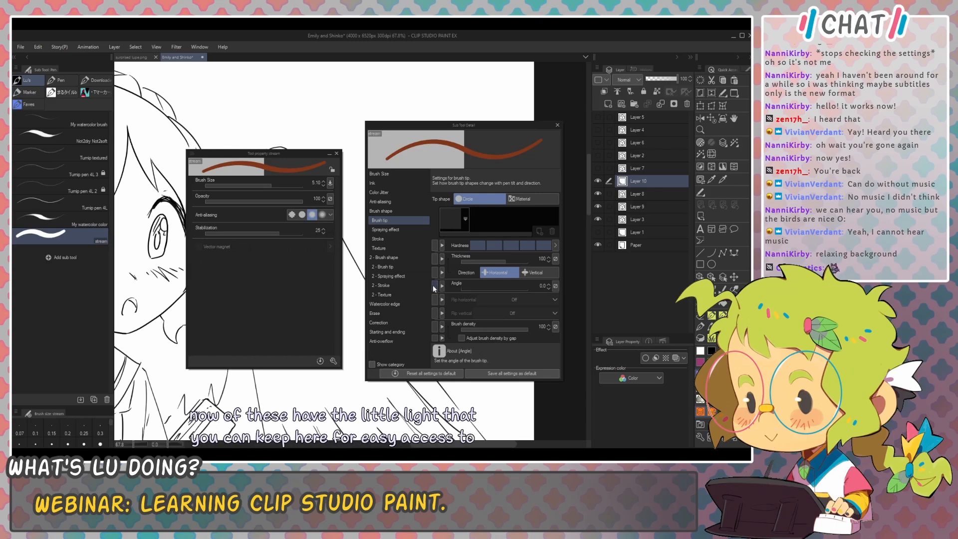
# Step: Close Sub Tool Detail, dock the Tool Property palette above the Sub Tool palette and adjust the height split between them
pyautogui.click(557, 125)
pyautogui.moveTo(266, 152); pyautogui.dragTo(69, 49)
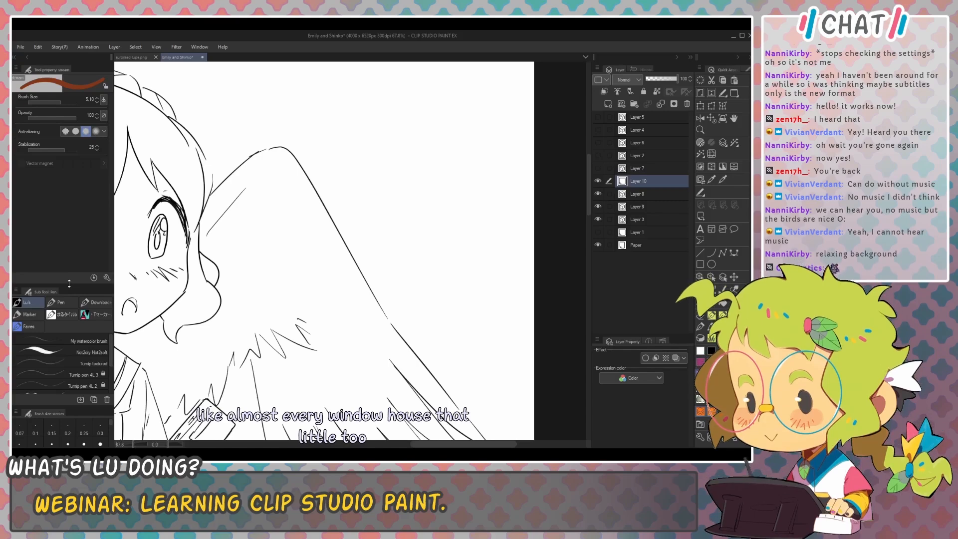
pyautogui.moveTo(58, 284)
pyautogui.mouseDown()
pyautogui.moveTo(58, 208)
pyautogui.moveTo(58, 235)
pyautogui.mouseUp()
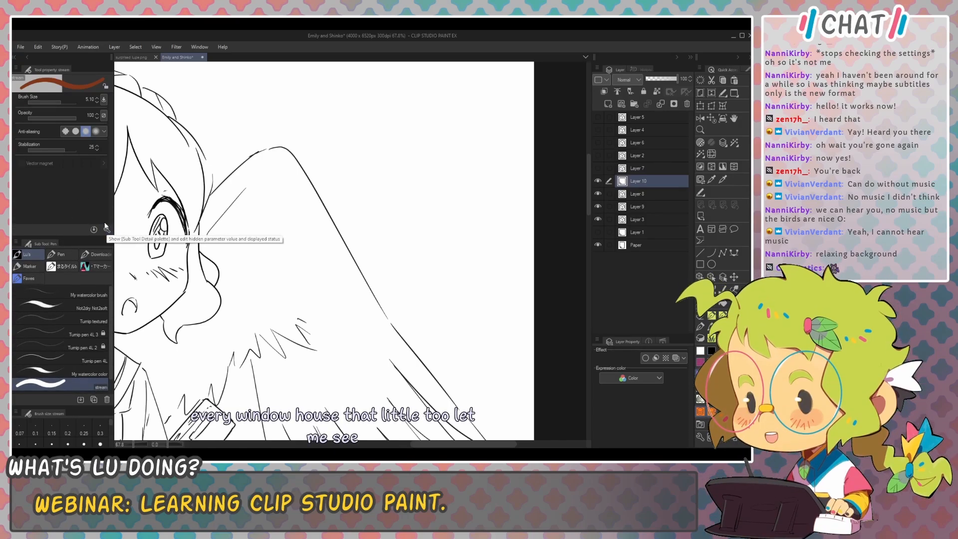
pyautogui.moveTo(107, 231); pyautogui.dragTo(80, 260)
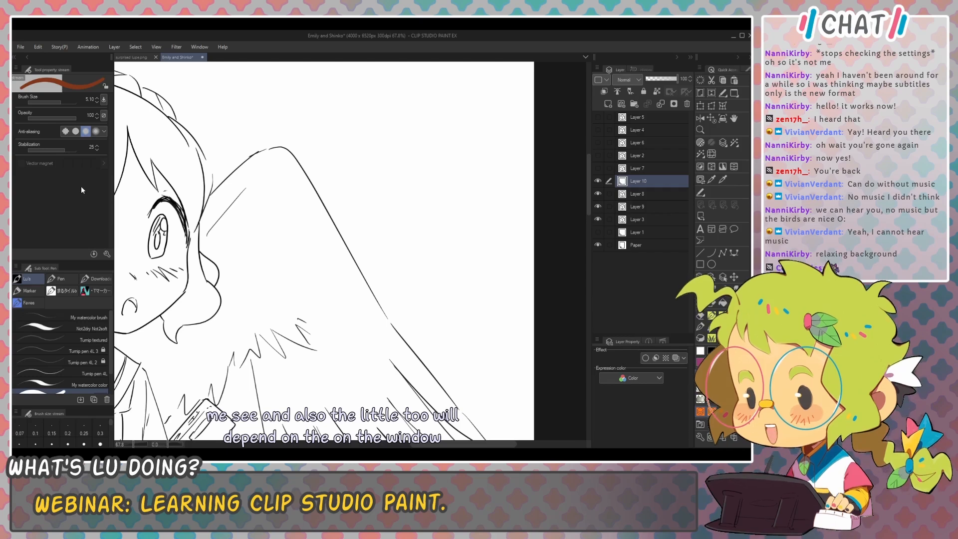
# Step: View the stream brush's full Brush tip settings in Sub Tool Detail, then close the window
pyautogui.click(106, 254)
pyautogui.moveTo(433, 126); pyautogui.dragTo(335, 120)
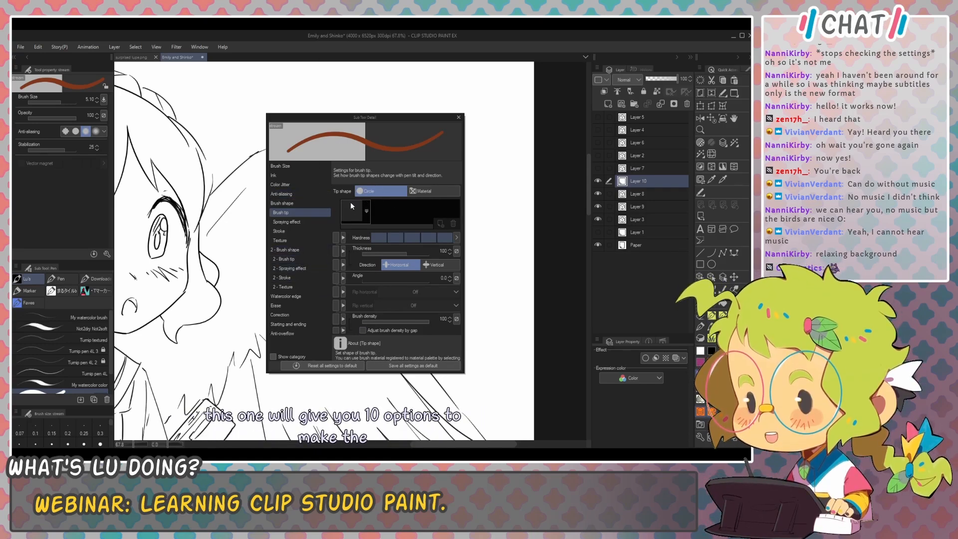
pyautogui.click(459, 117)
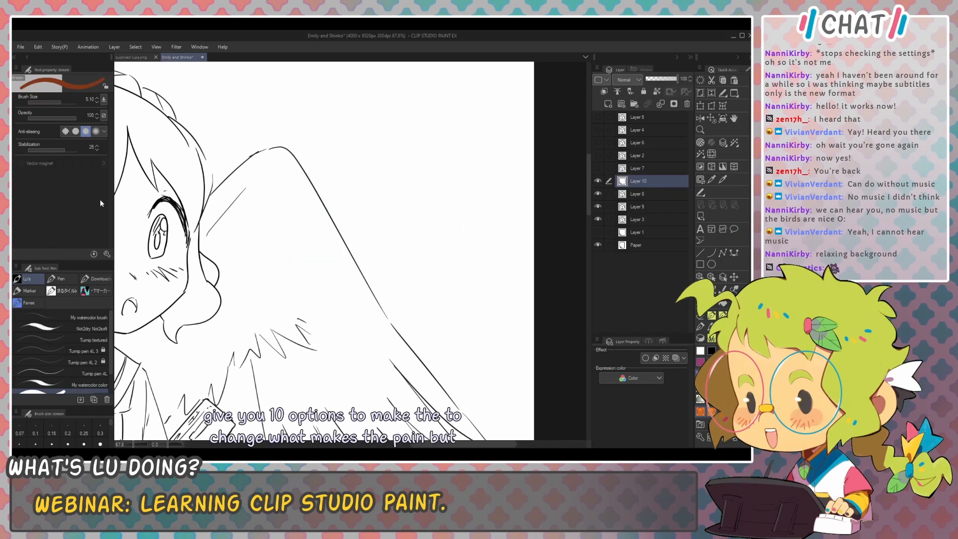
# Step: Select the 花 flower brush and review its Brush tip, Spraying effect and Anti-aliasing settings in Sub Tool Detail
pyautogui.click(72, 292)
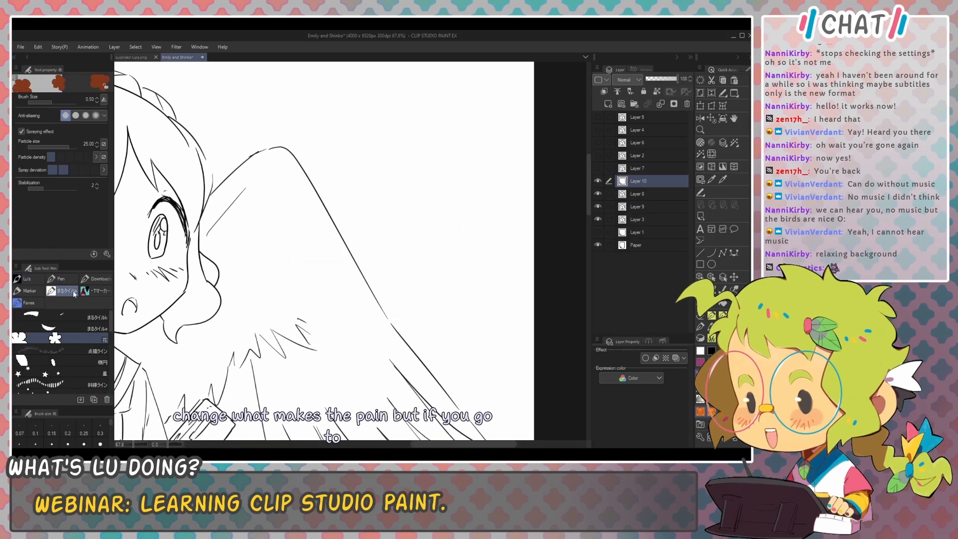
pyautogui.click(106, 254)
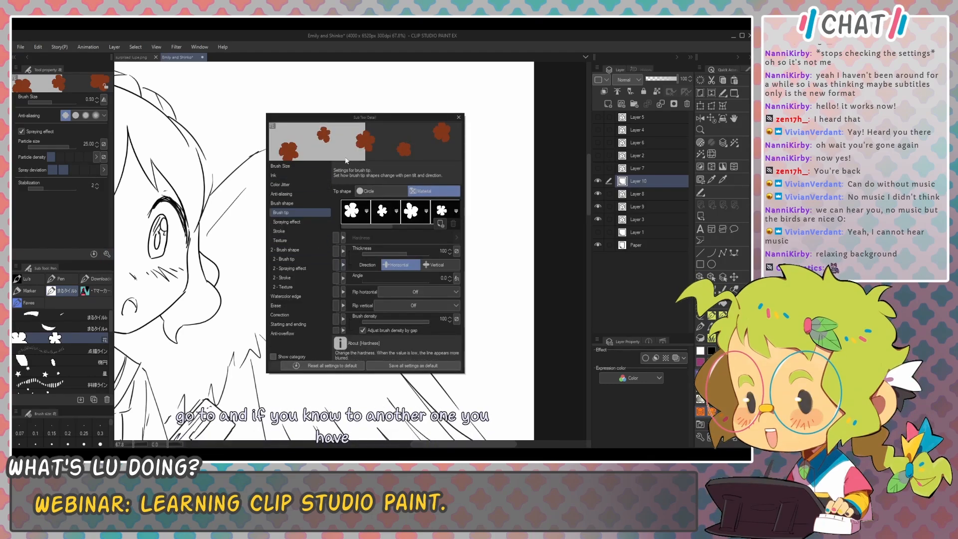
pyautogui.click(301, 231)
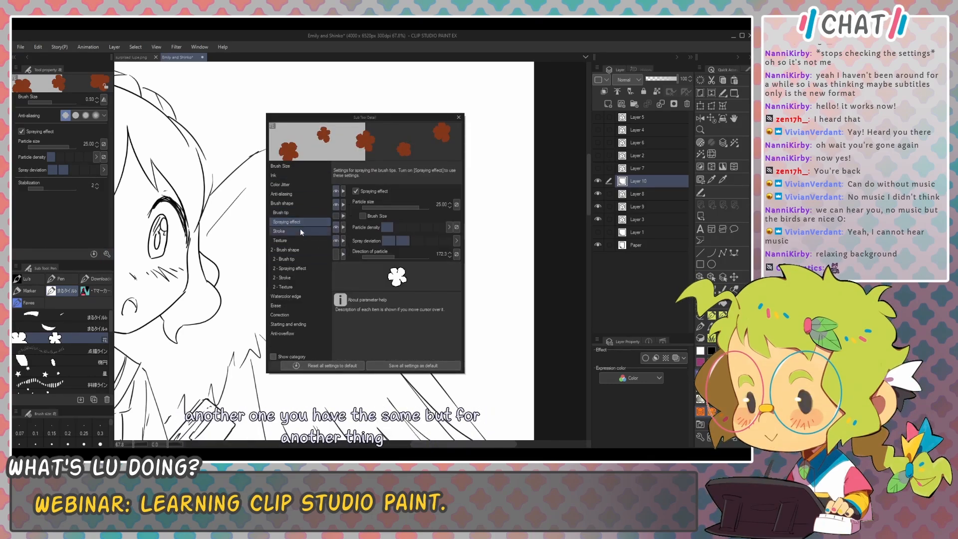
pyautogui.click(303, 193)
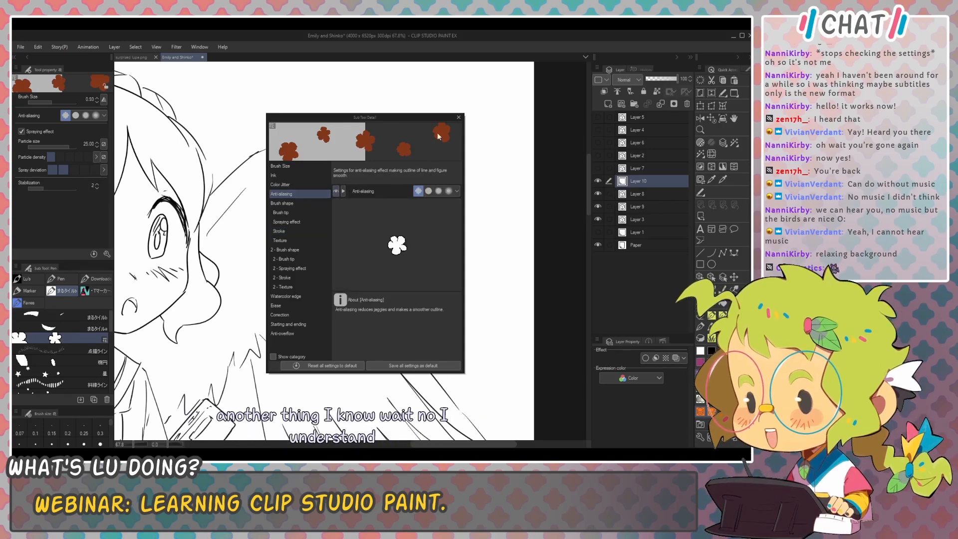
pyautogui.click(458, 118)
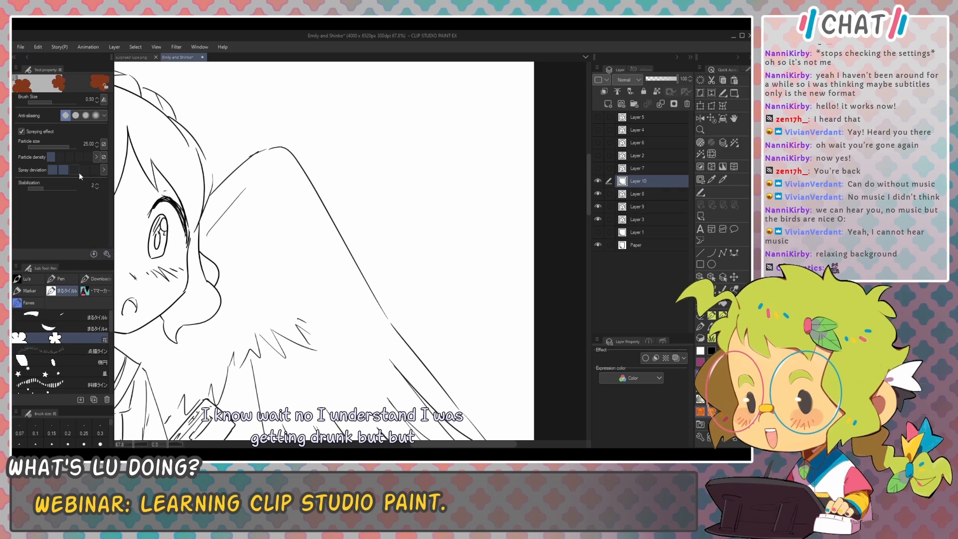
pyautogui.click(107, 253)
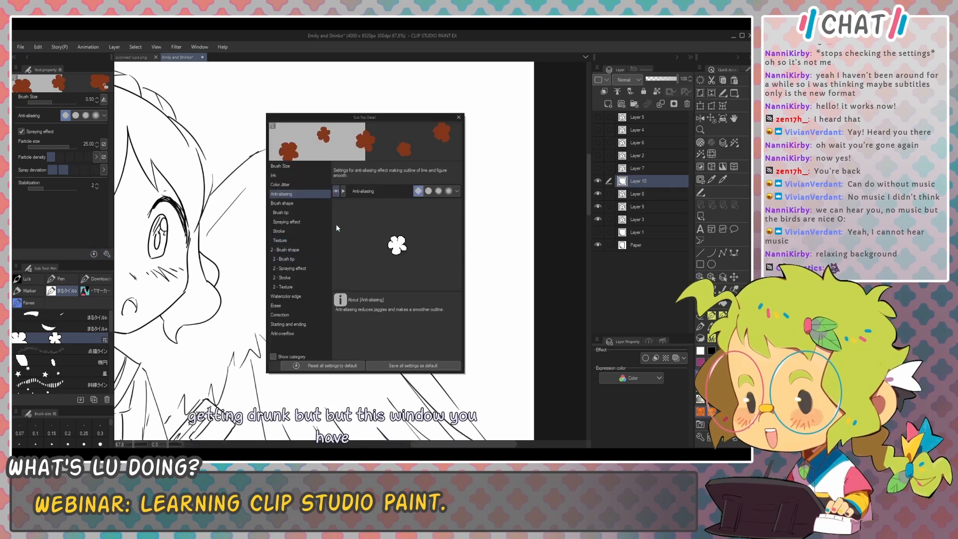
pyautogui.click(458, 117)
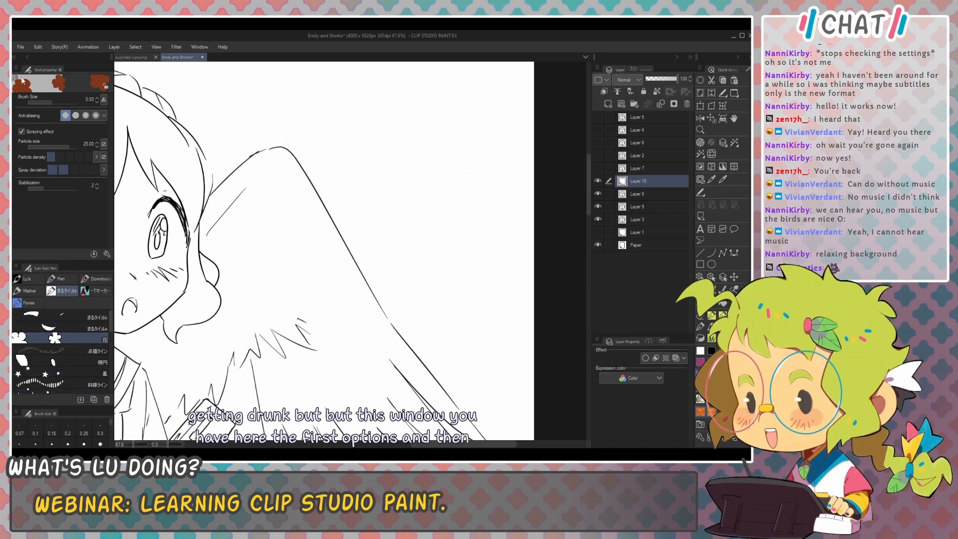
# Step: Float the Tool Property palette to examine its hidden palette options, then dock it back above the Sub Tool palette
pyautogui.moveTo(44, 70); pyautogui.dragTo(255, 125)
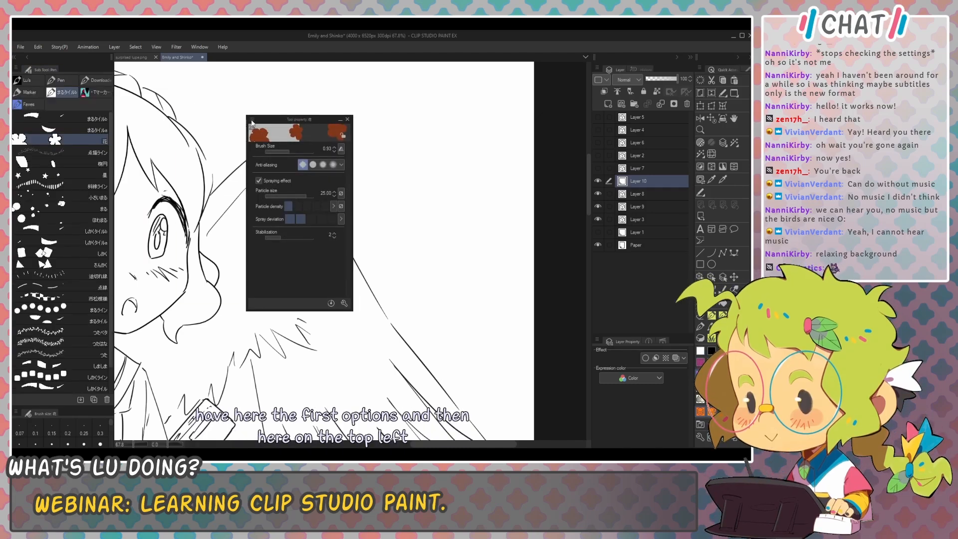
pyautogui.click(252, 123)
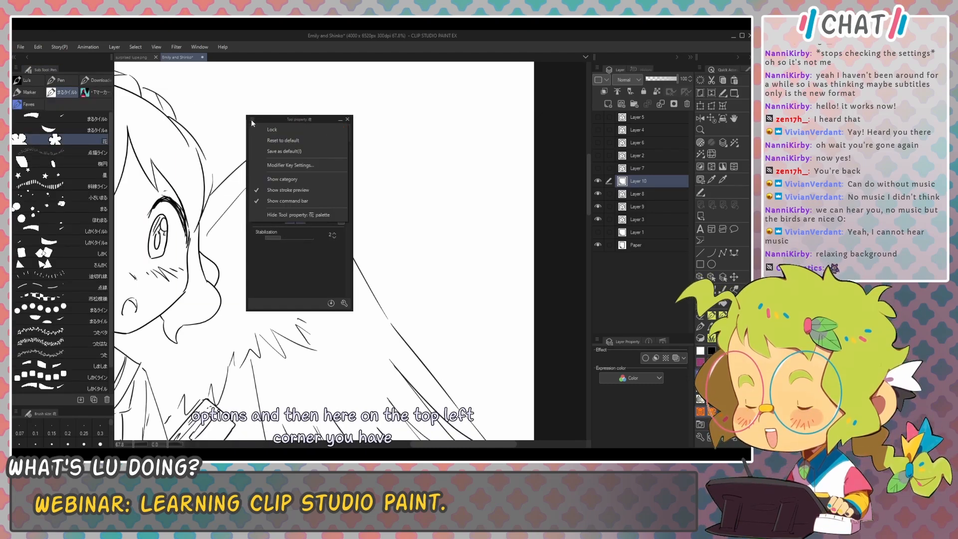
pyautogui.click(252, 122)
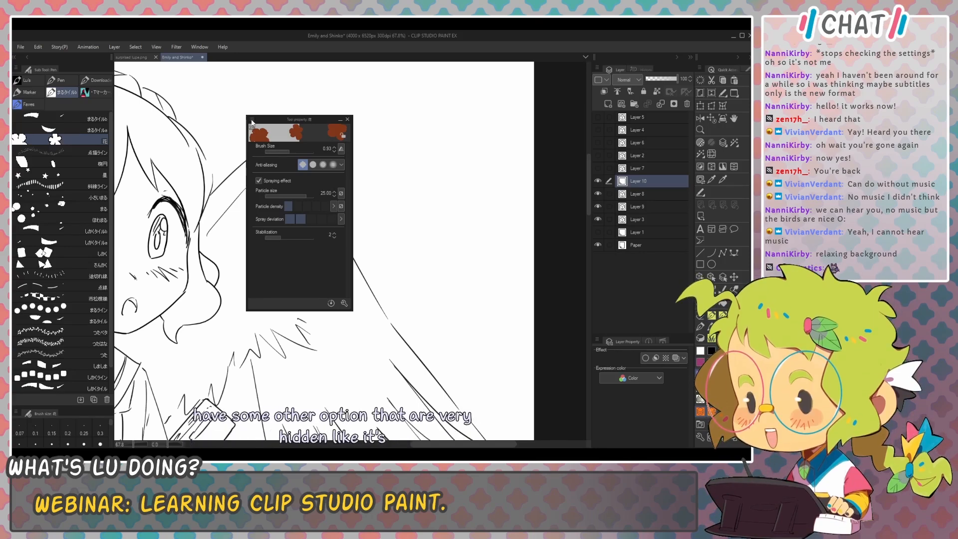
pyautogui.click(252, 123)
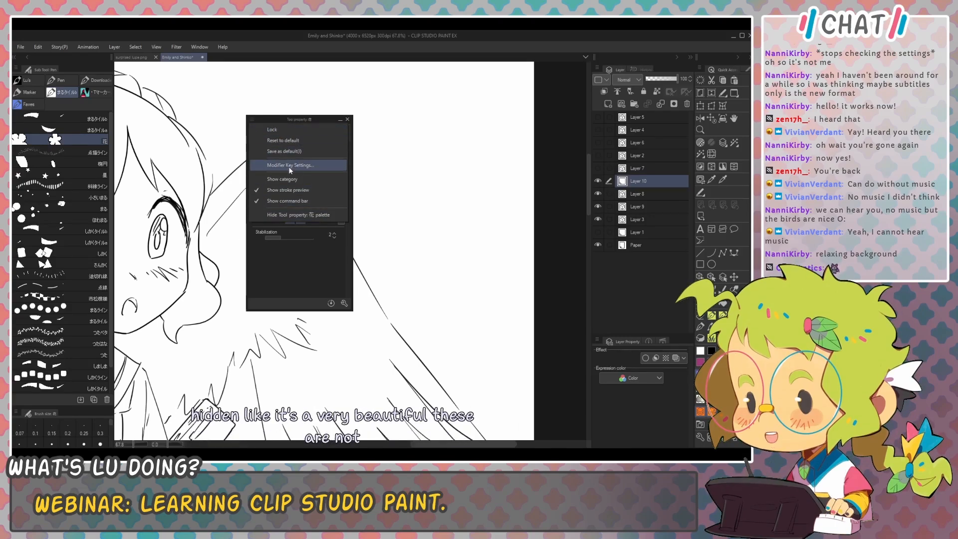
pyautogui.click(254, 123)
pyautogui.moveTo(269, 121)
pyautogui.mouseDown()
pyautogui.moveTo(98, 106)
pyautogui.moveTo(43, 52)
pyautogui.moveTo(57, 60)
pyautogui.mouseUp()
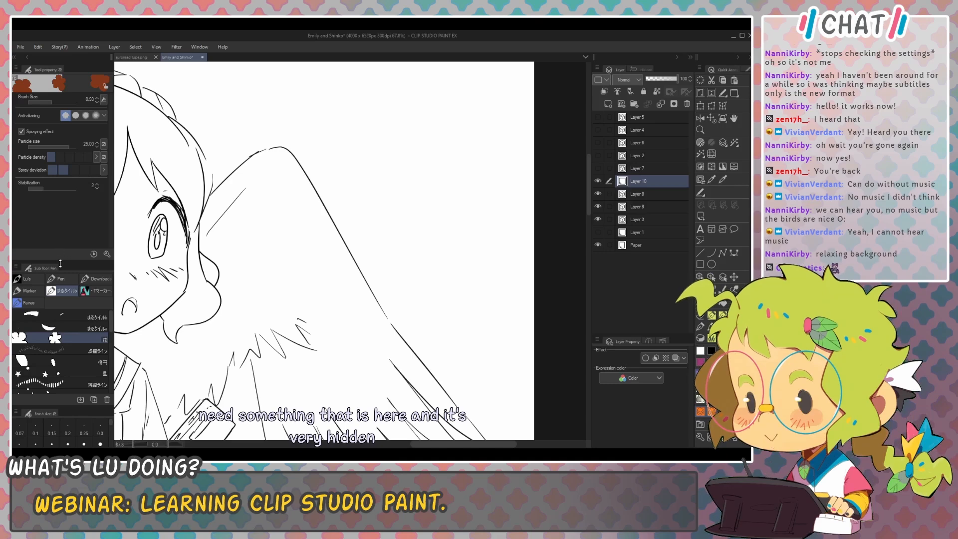
pyautogui.moveTo(60, 264); pyautogui.dragTo(61, 228)
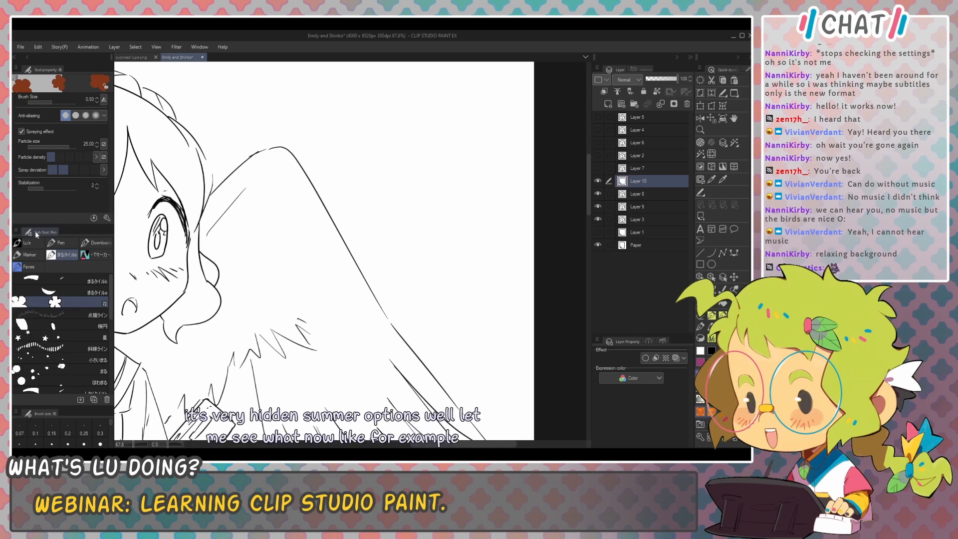
# Step: Examine the Sub Tool palette's own options both docked and floating, then dock it back below the Tool Property palette
pyautogui.click(16, 231)
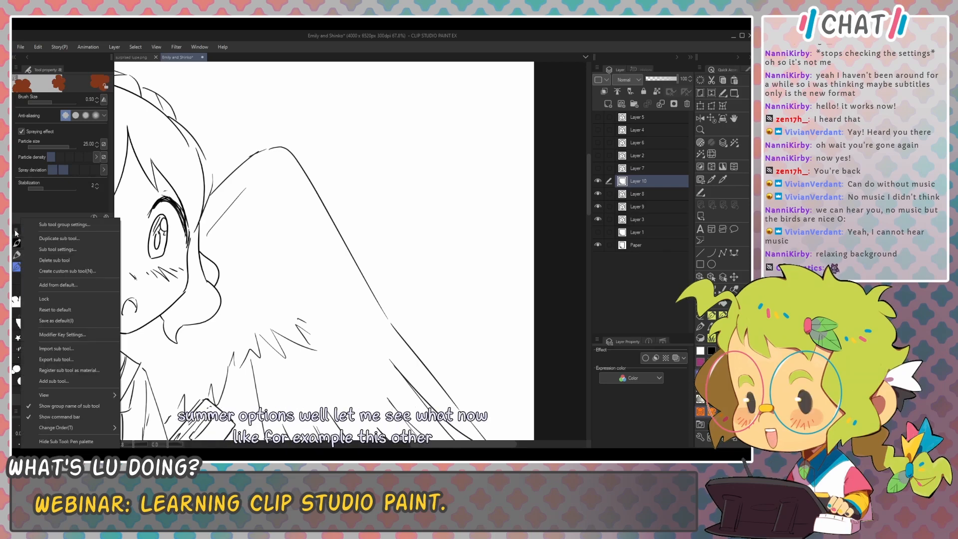
pyautogui.click(16, 232)
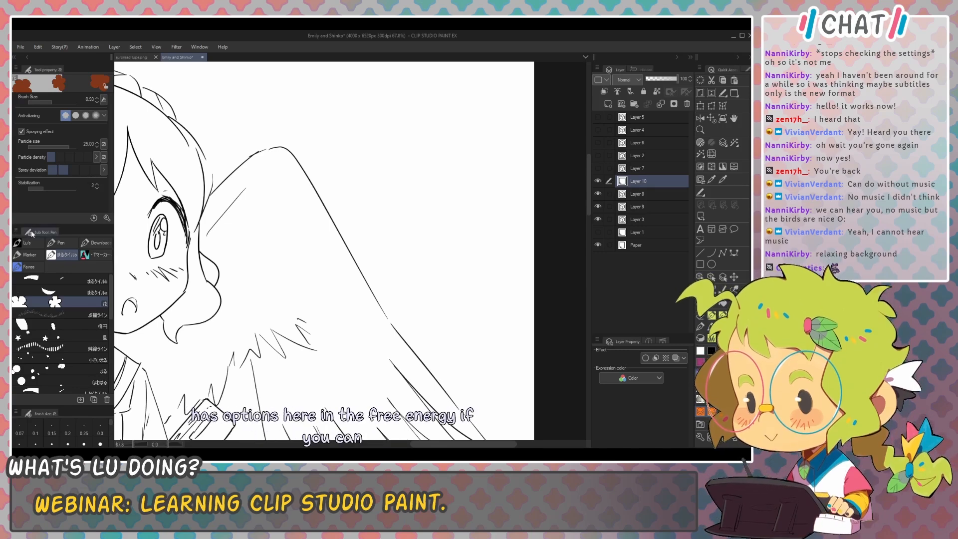
pyautogui.moveTo(30, 230); pyautogui.dragTo(316, 159)
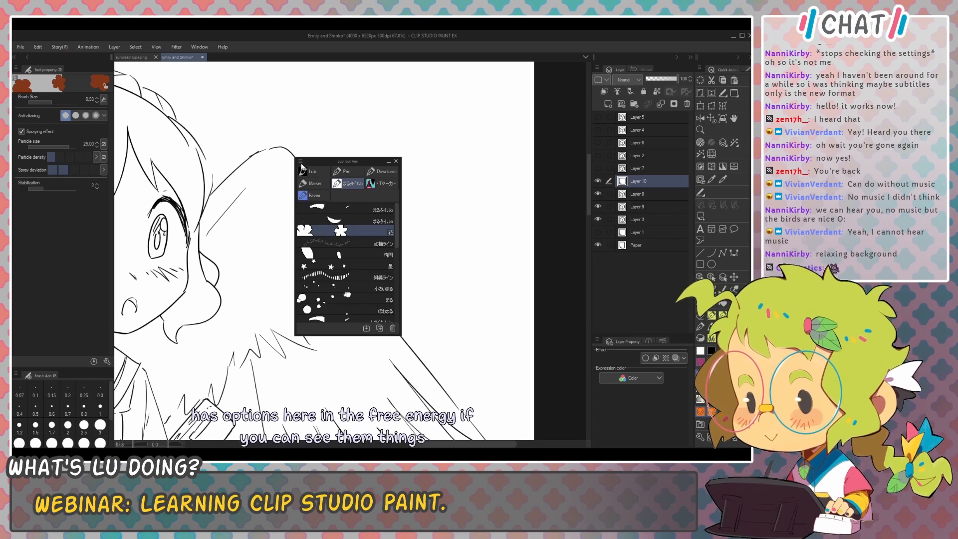
pyautogui.click(301, 165)
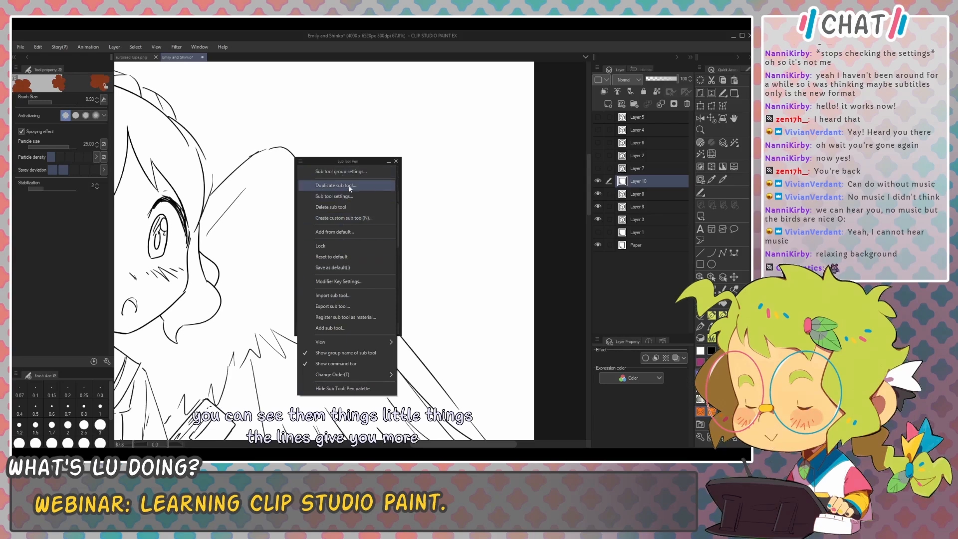
pyautogui.click(336, 162)
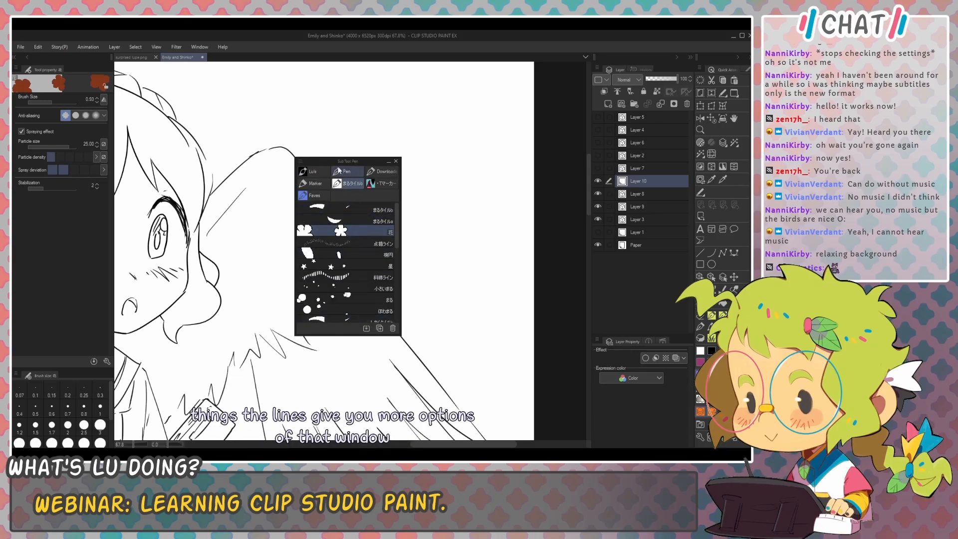
pyautogui.moveTo(336, 162)
pyautogui.mouseDown()
pyautogui.moveTo(82, 277)
pyautogui.moveTo(64, 366)
pyautogui.mouseUp()
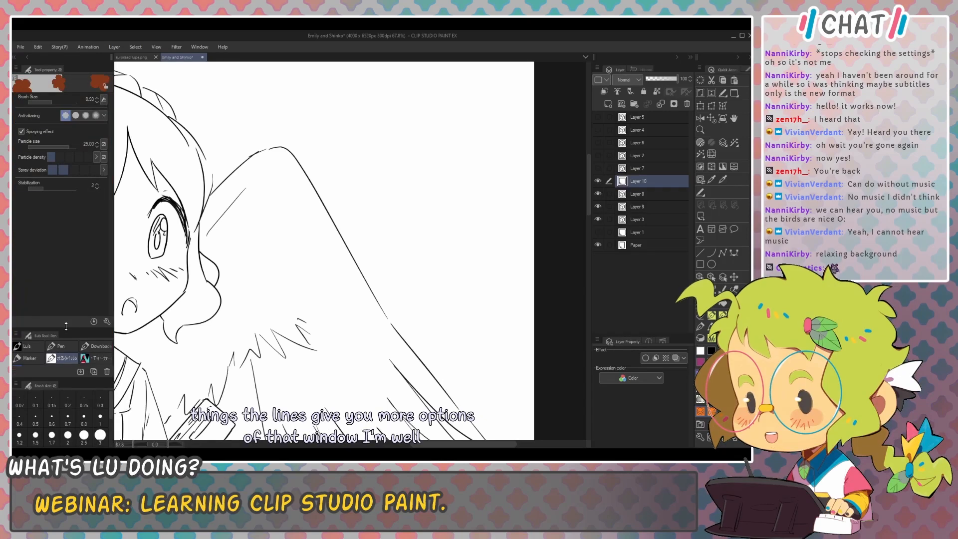
pyautogui.moveTo(66, 328); pyautogui.dragTo(65, 225)
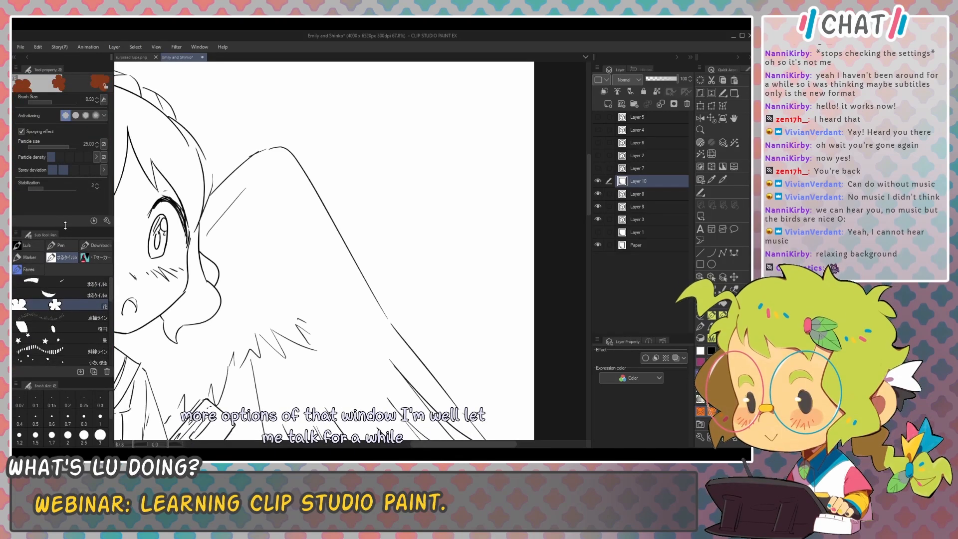
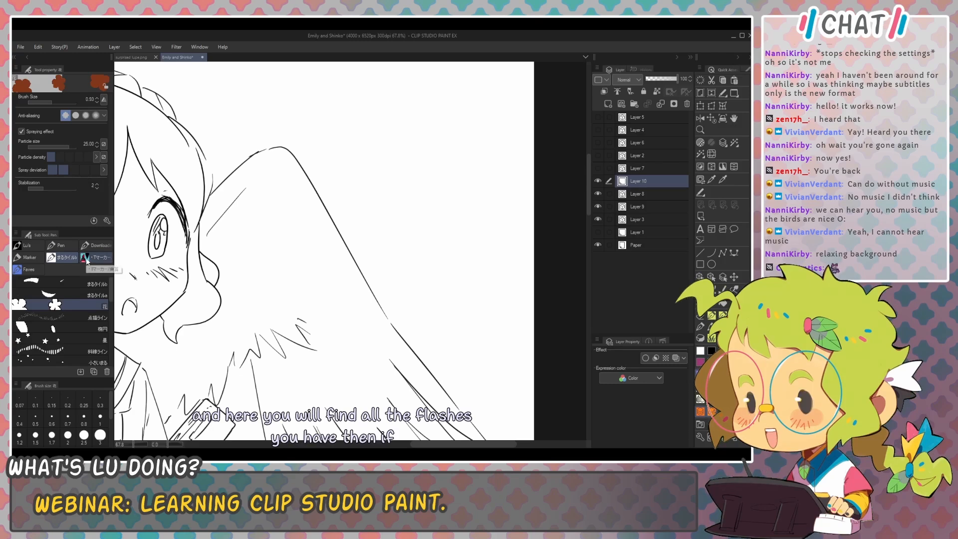
# Step: Switch to the Eraser to view its sub tools and properties, then return to the Pen tool
pyautogui.press('e')
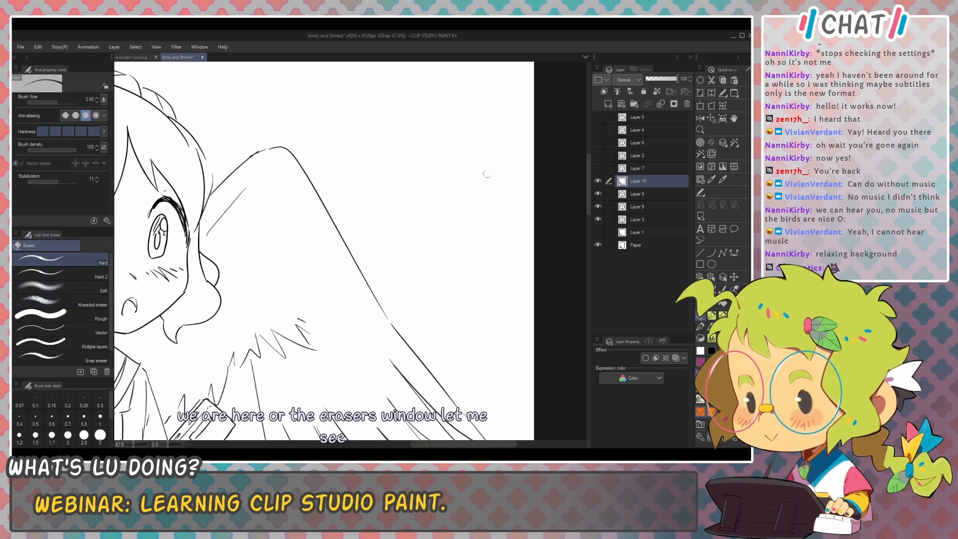
pyautogui.press('p')
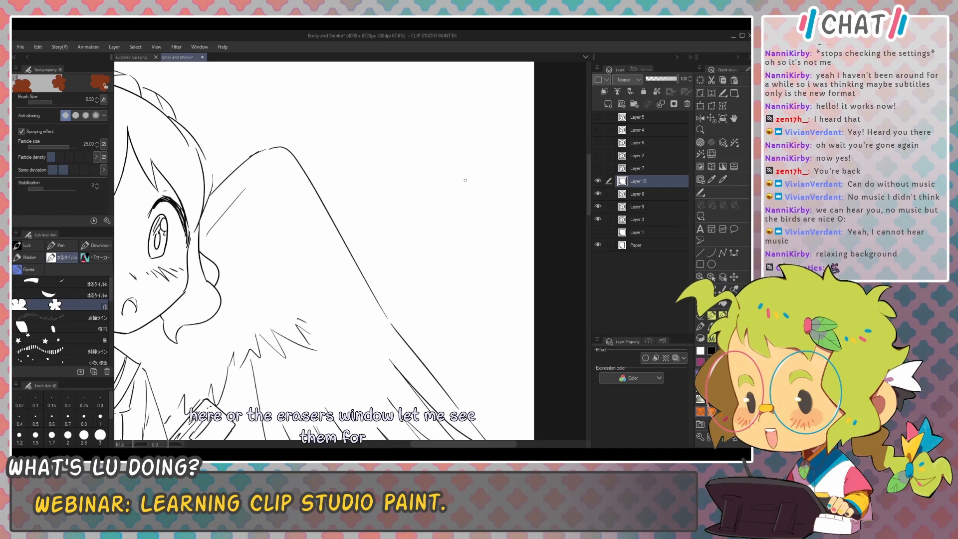
# Step: Bring up the Tool palette, float it over the canvas and resize it into a compact window beside the character
pyautogui.click(748, 70)
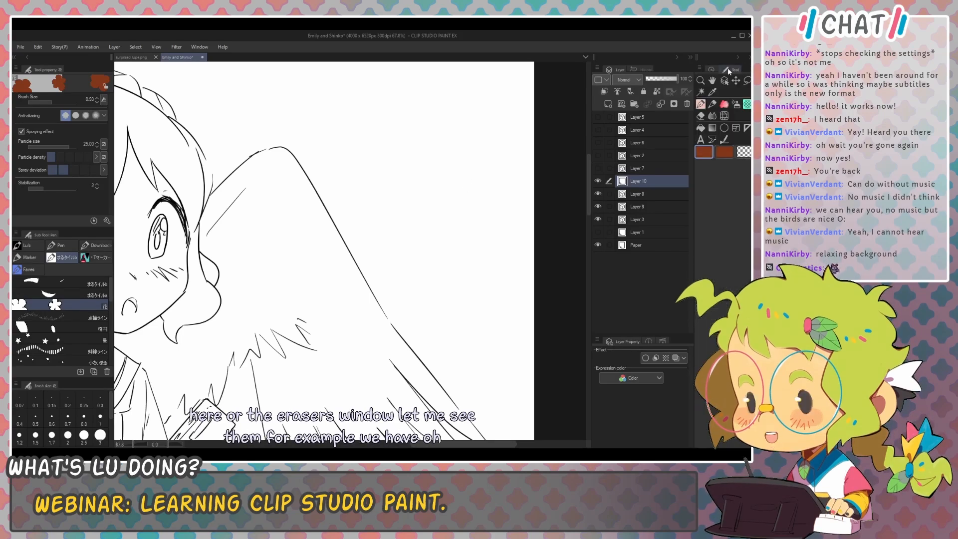
pyautogui.moveTo(737, 70); pyautogui.dragTo(300, 157)
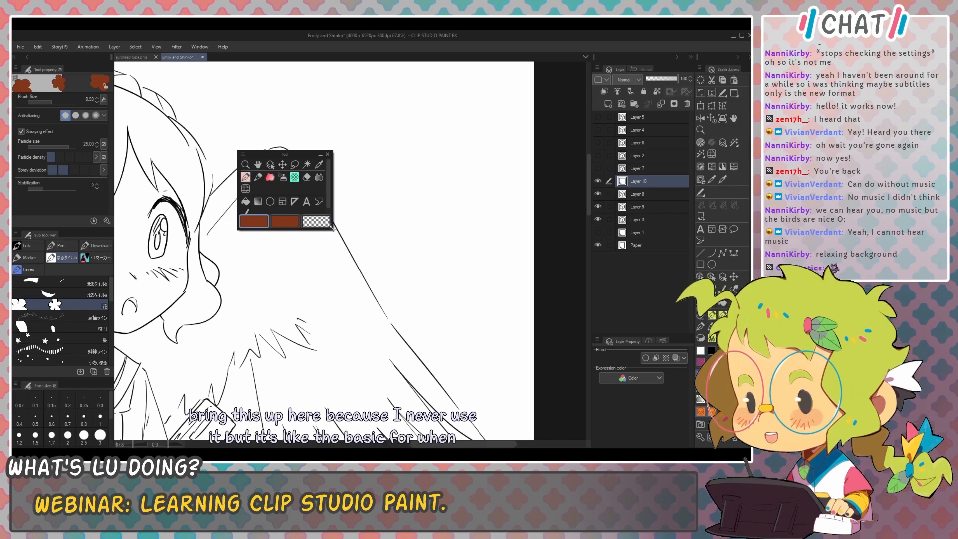
pyautogui.moveTo(341, 232)
pyautogui.mouseDown()
pyautogui.moveTo(376, 248)
pyautogui.moveTo(383, 220)
pyautogui.moveTo(352, 219)
pyautogui.mouseUp()
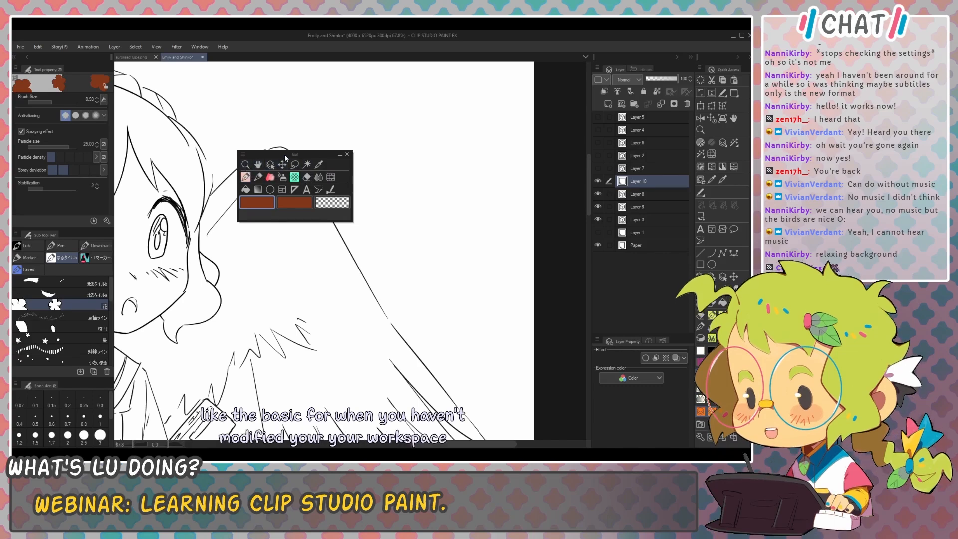
pyautogui.moveTo(284, 153); pyautogui.dragTo(322, 181)
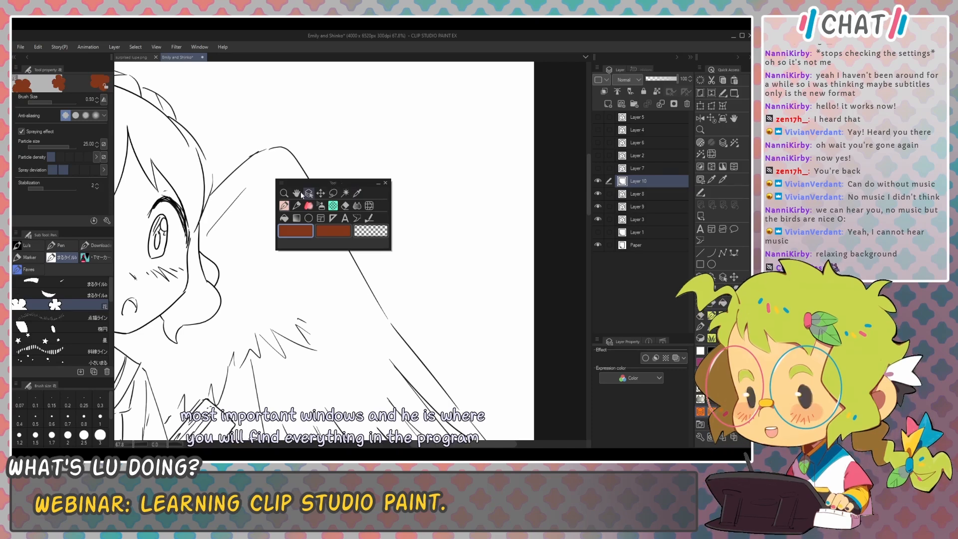
# Step: Go through the Zoom, Hand, Operation and Move layer tools to view each one's sub tools and properties
pyautogui.click(285, 195)
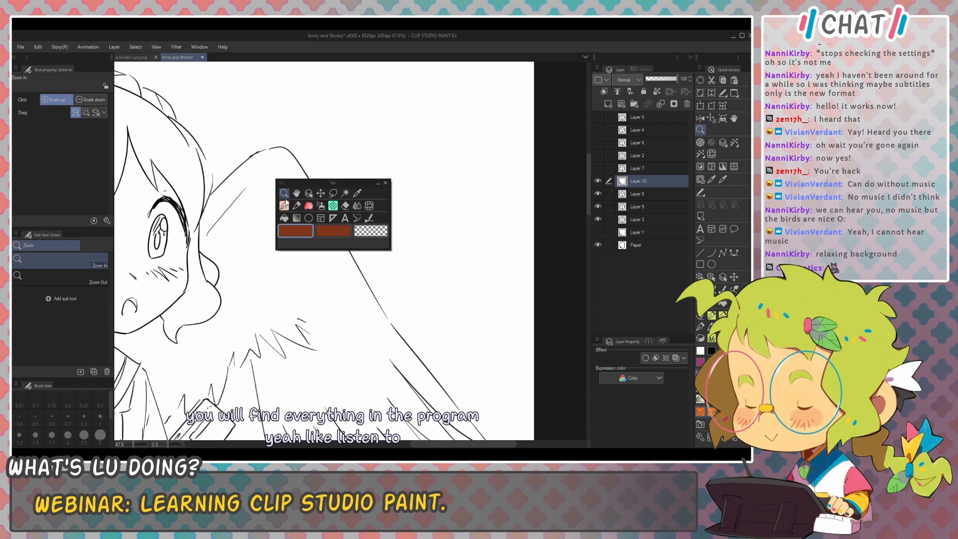
pyautogui.click(298, 194)
pyautogui.click(285, 194)
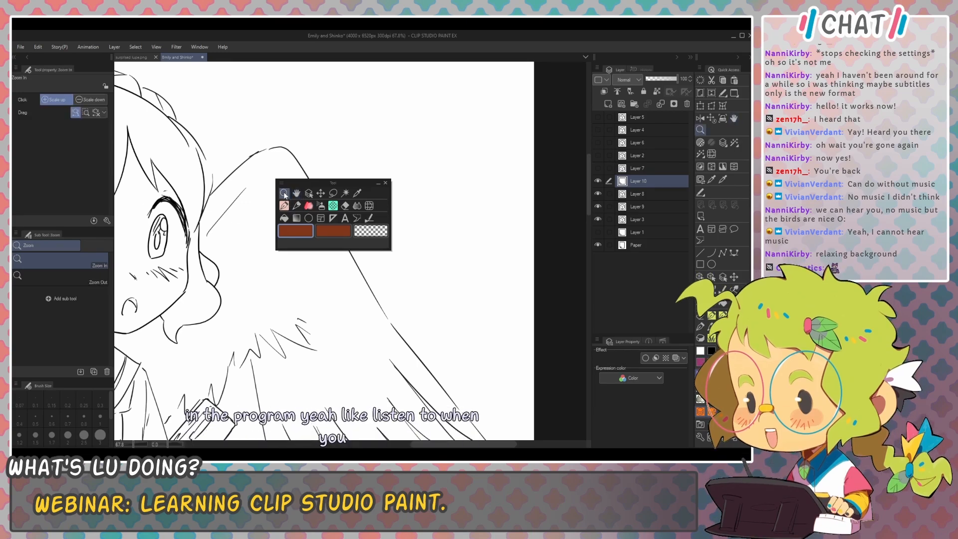
pyautogui.click(297, 193)
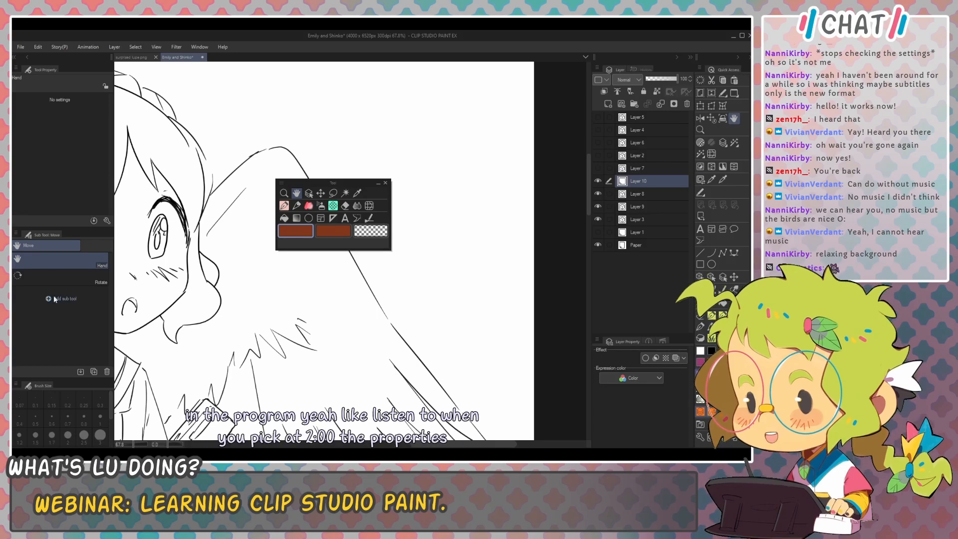
pyautogui.click(310, 195)
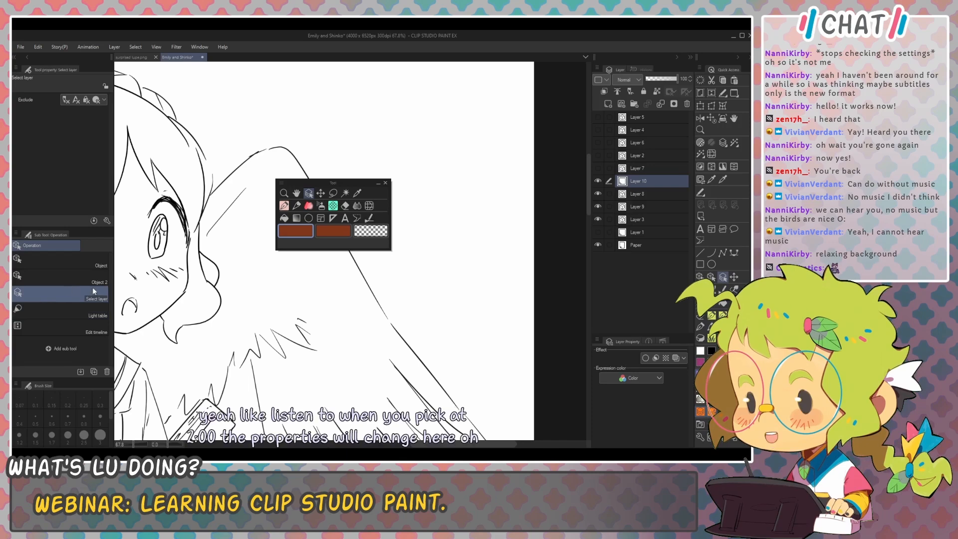
pyautogui.hscroll(-3, 121, 291)
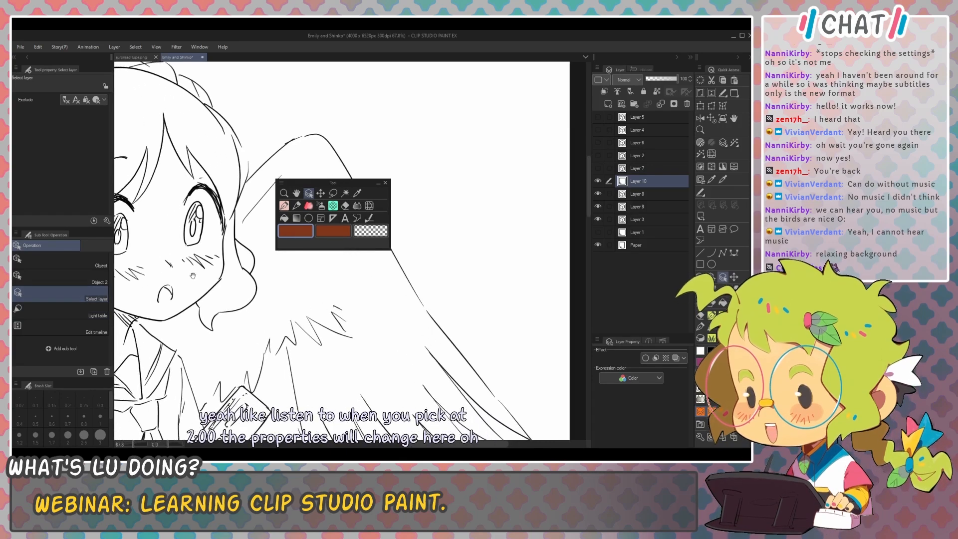
pyautogui.click(321, 194)
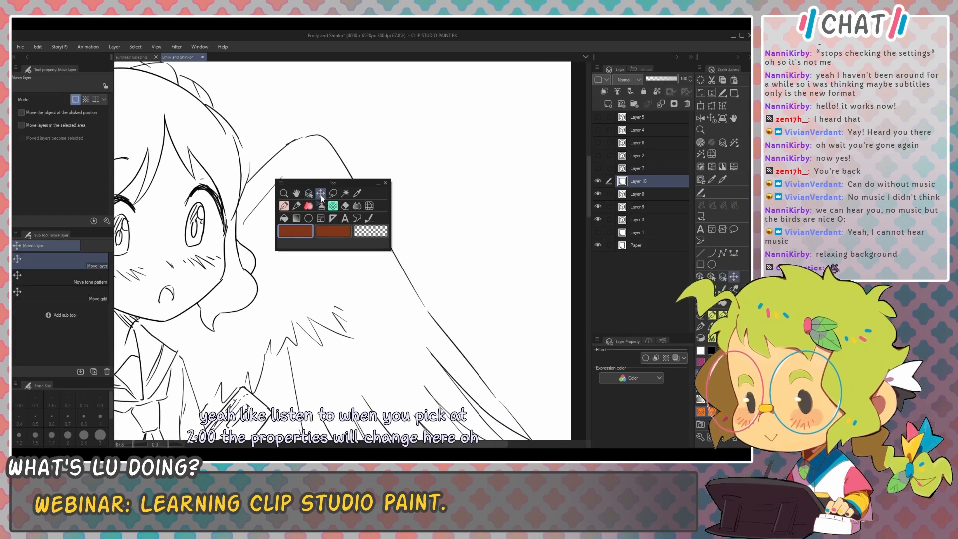
# Step: Review the Pen tool's Tマーカー group and the Pencil tool's Pencil and Pastel groups
pyautogui.click(321, 206)
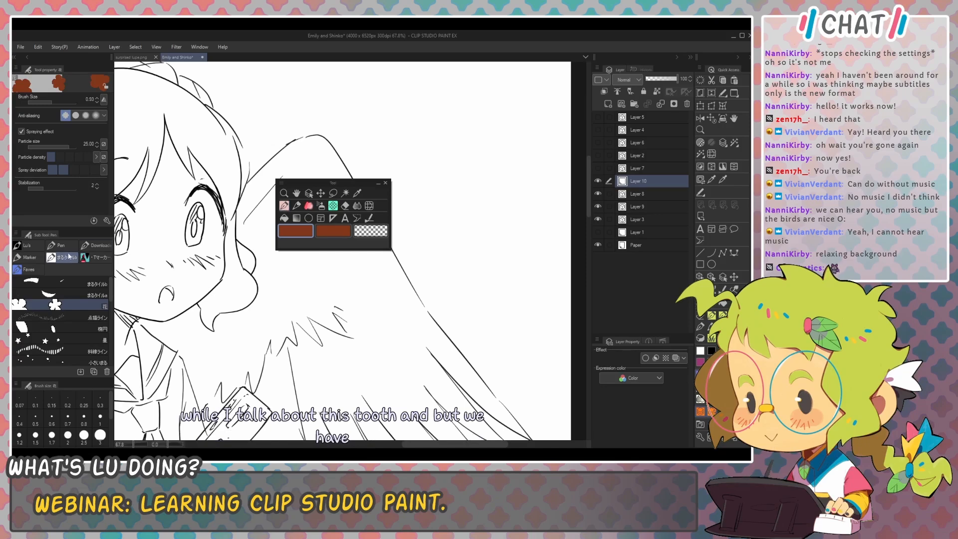
pyautogui.click(97, 257)
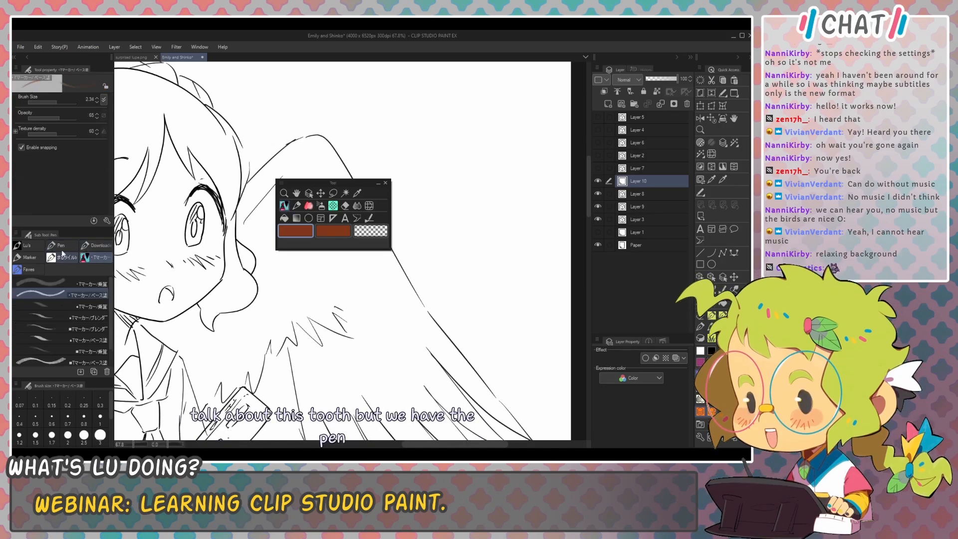
pyautogui.click(297, 206)
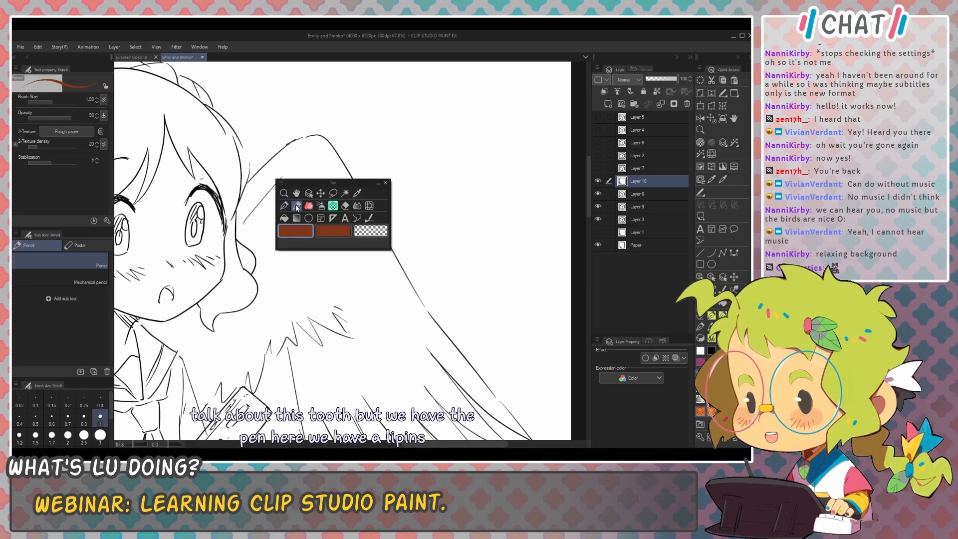
pyautogui.click(82, 245)
pyautogui.click(57, 245)
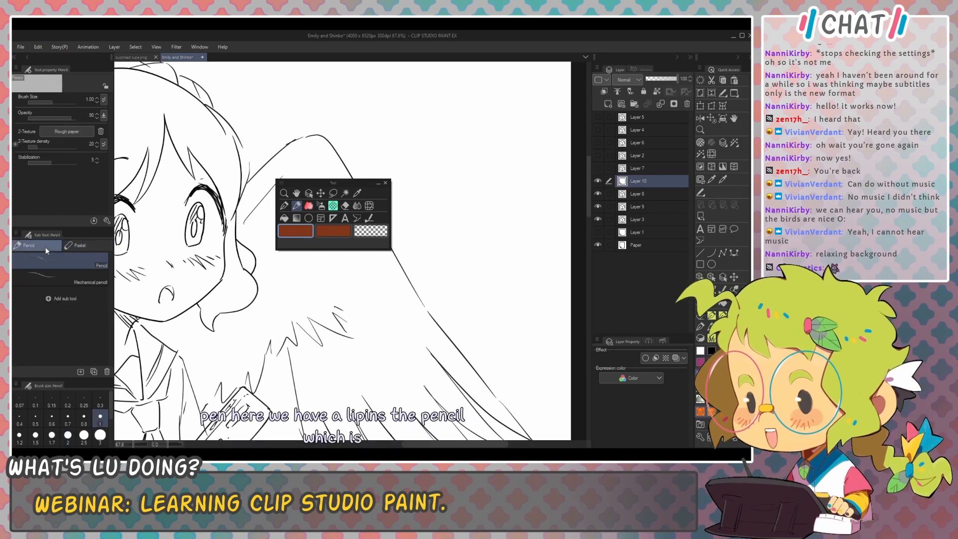
pyautogui.click(71, 245)
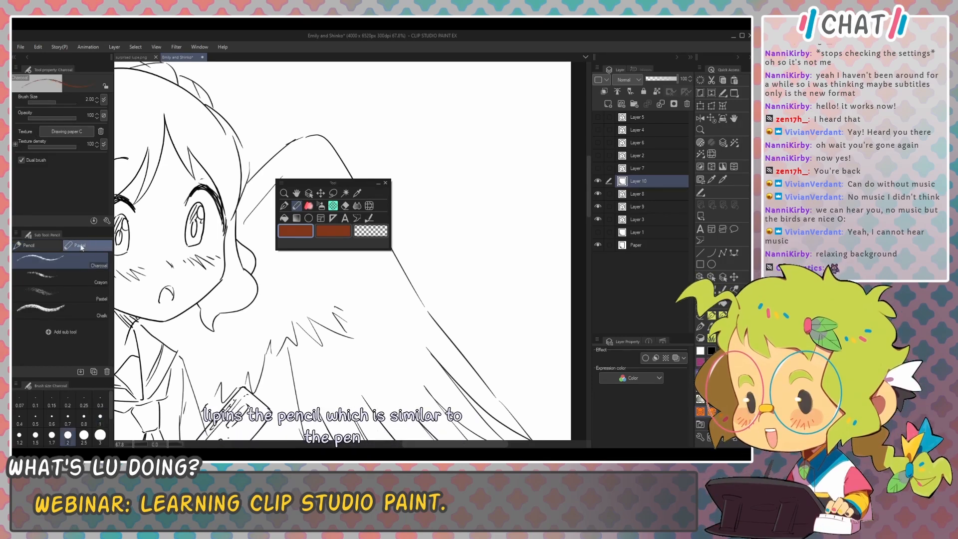
pyautogui.click(54, 245)
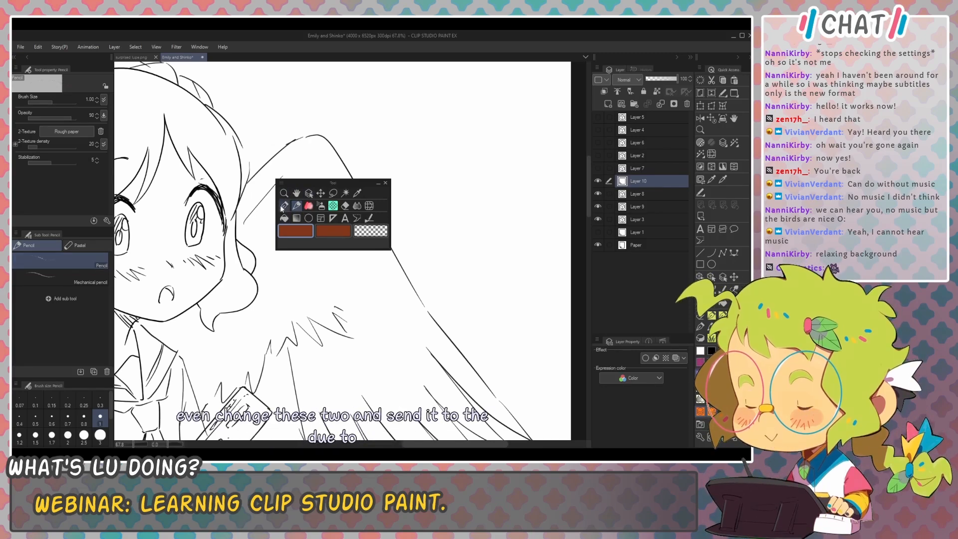
# Step: View the watercolor brushes, and paint a short test stroke with the Soft airbrush on the blank area beside the wing
pyautogui.click(308, 206)
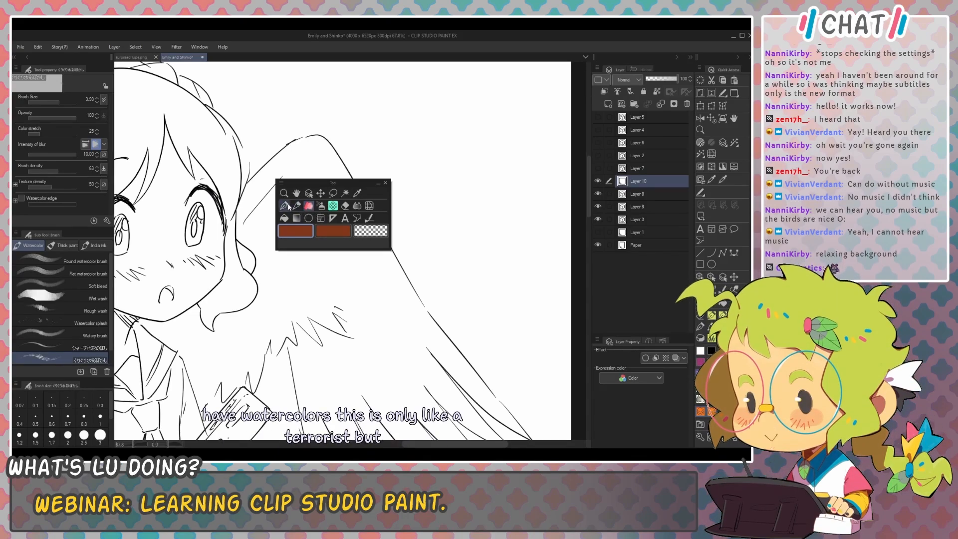
pyautogui.click(320, 209)
pyautogui.moveTo(463, 216); pyautogui.dragTo(452, 261)
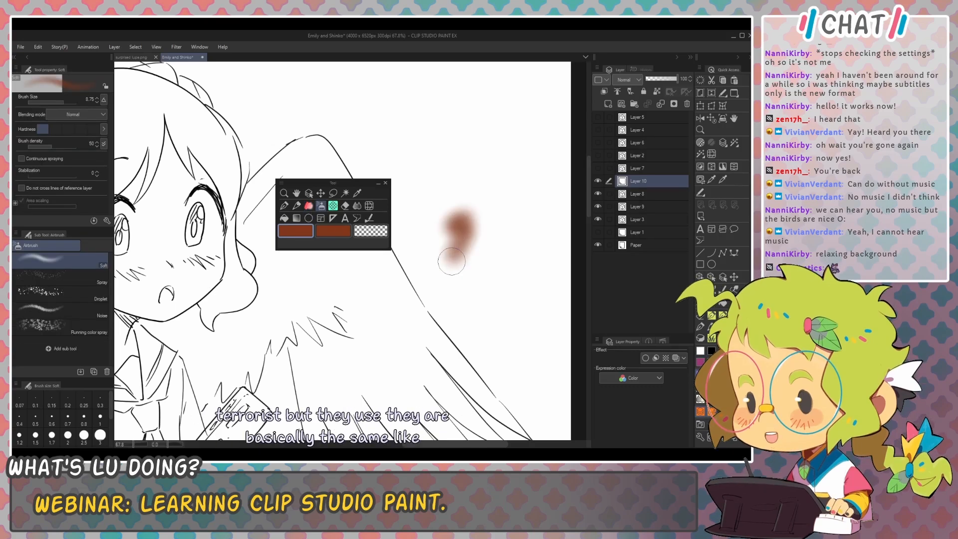
# Step: Try the Cloud brush from the Decoration tool's Background group on the canvas, and undo the test strokes
pyautogui.click(333, 206)
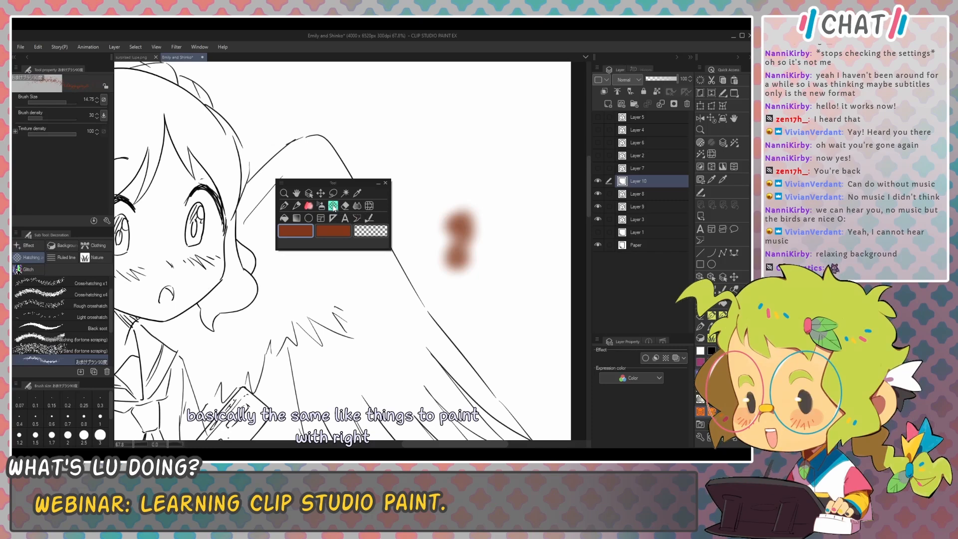
pyautogui.click(63, 245)
pyautogui.click(60, 295)
pyautogui.moveTo(413, 133)
pyautogui.mouseDown()
pyautogui.moveTo(473, 158)
pyautogui.moveTo(432, 201)
pyautogui.moveTo(496, 264)
pyautogui.mouseUp()
pyautogui.hotkey('ctrl', 'z')
pyautogui.hotkey('ctrl', 'z')
pyautogui.hotkey('ctrl', 'z')
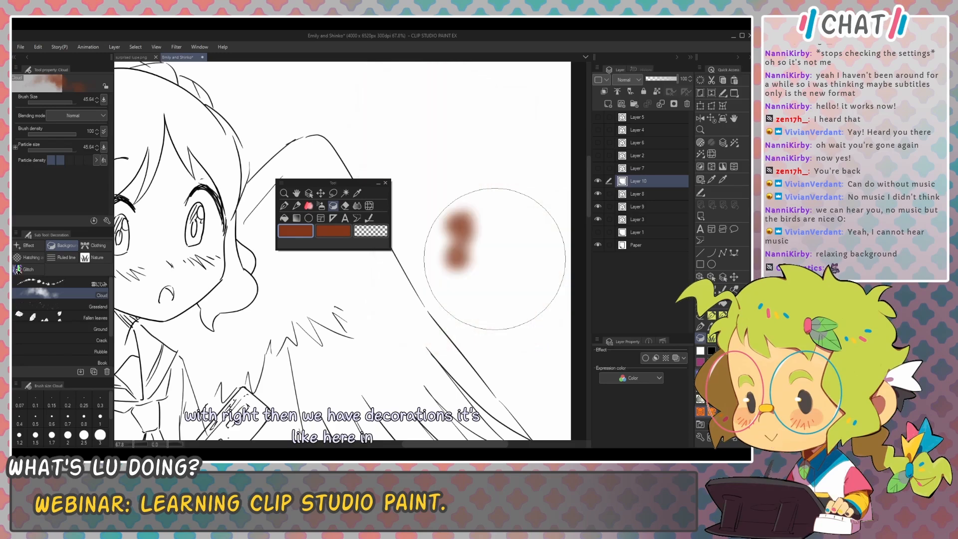
# Step: Try the Lace brush from the Decoration tool's Clothing group above the wing, and undo the stroke
pyautogui.click(90, 247)
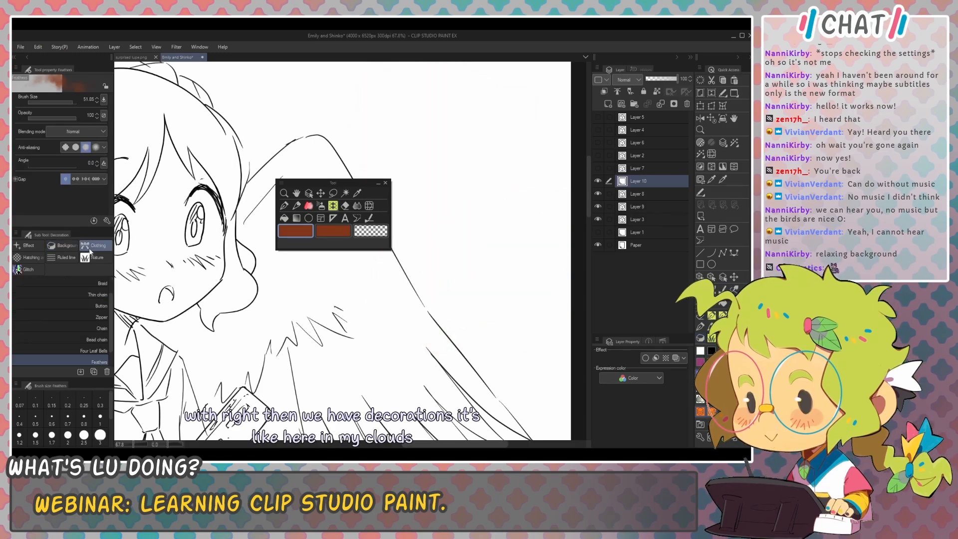
pyautogui.scroll(1, 61, 329)
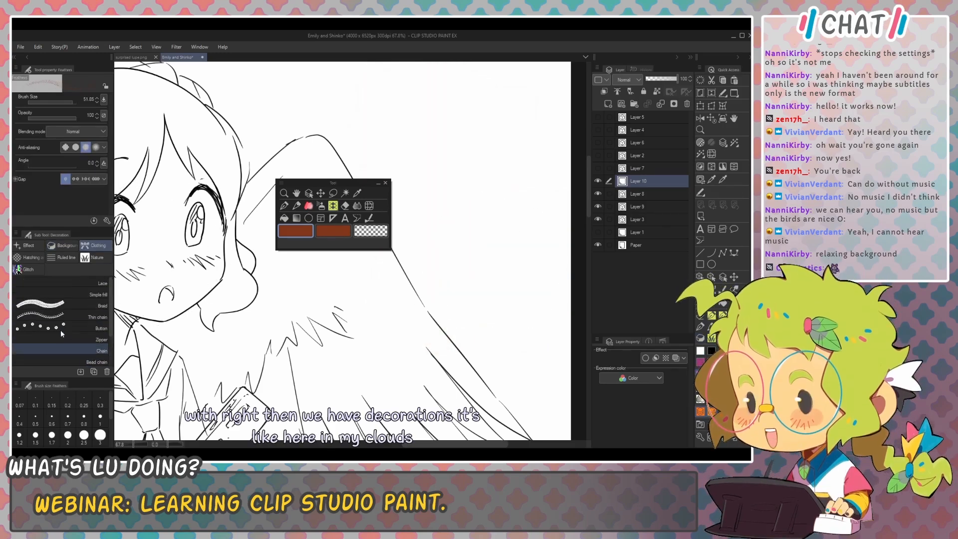
pyautogui.click(63, 283)
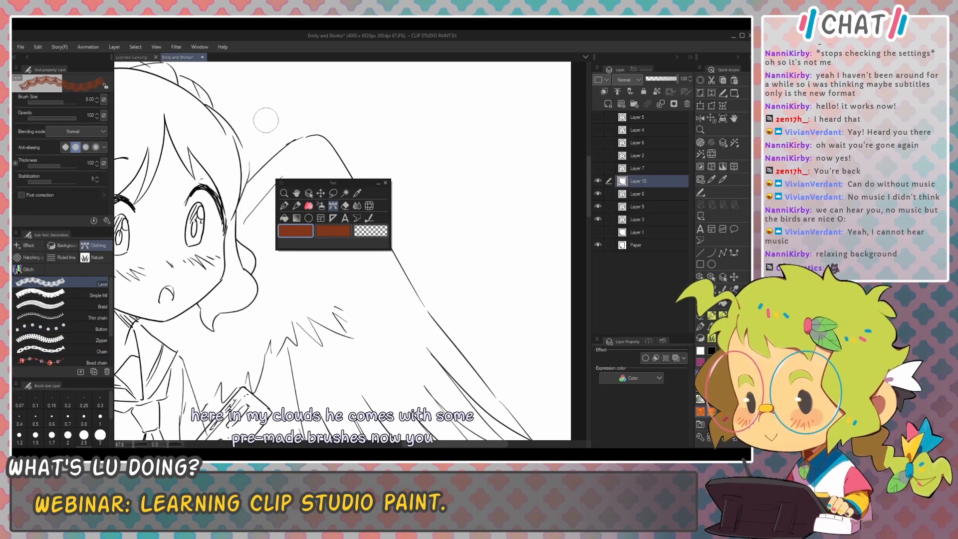
pyautogui.moveTo(267, 120)
pyautogui.mouseDown()
pyautogui.moveTo(389, 135)
pyautogui.moveTo(449, 126)
pyautogui.mouseUp()
pyautogui.hotkey('ctrl', 'z')
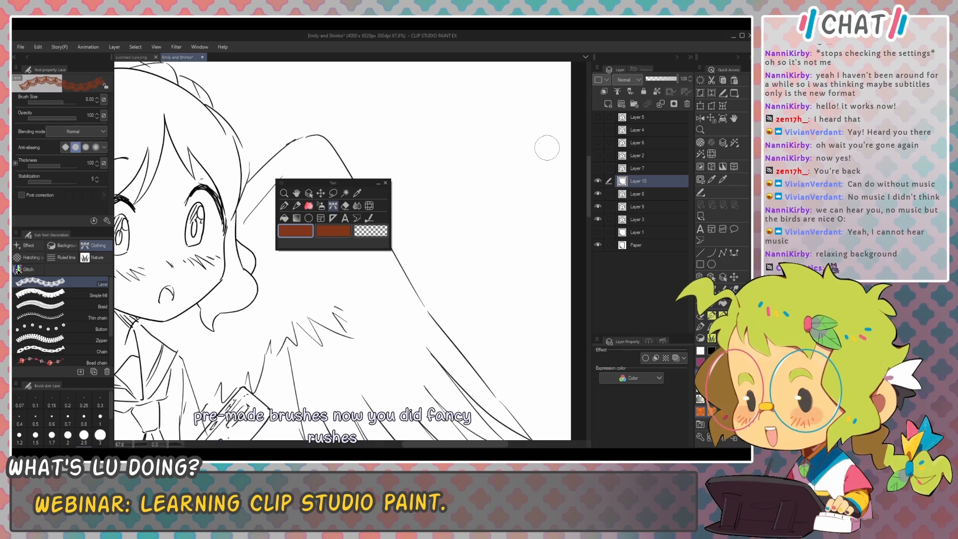
# Step: Paint pentagon sparkles over the wing with the Decoration tool's Effect group, and undo the stroke
pyautogui.click(29, 247)
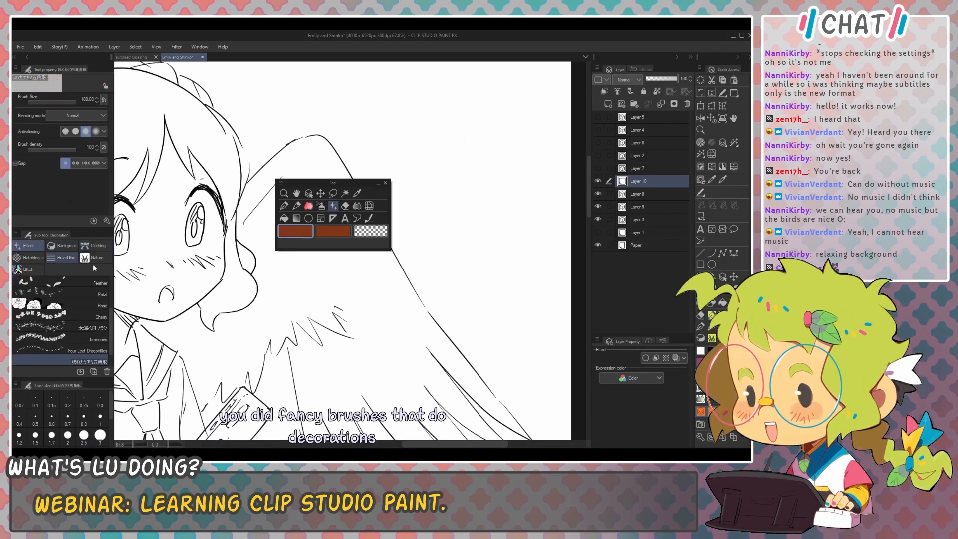
pyautogui.moveTo(359, 191)
pyautogui.mouseDown()
pyautogui.moveTo(442, 170)
pyautogui.moveTo(379, 370)
pyautogui.mouseUp()
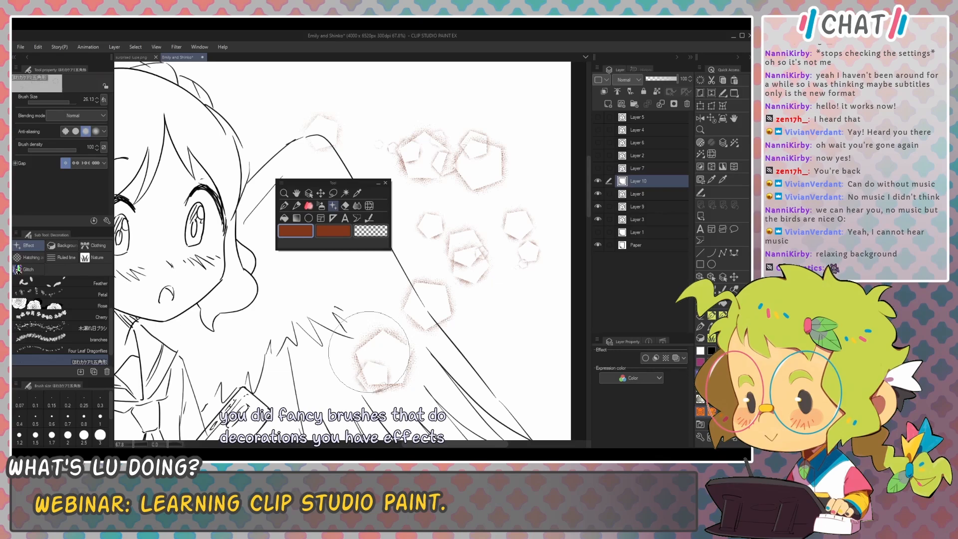
pyautogui.hotkey('ctrl', 'z')
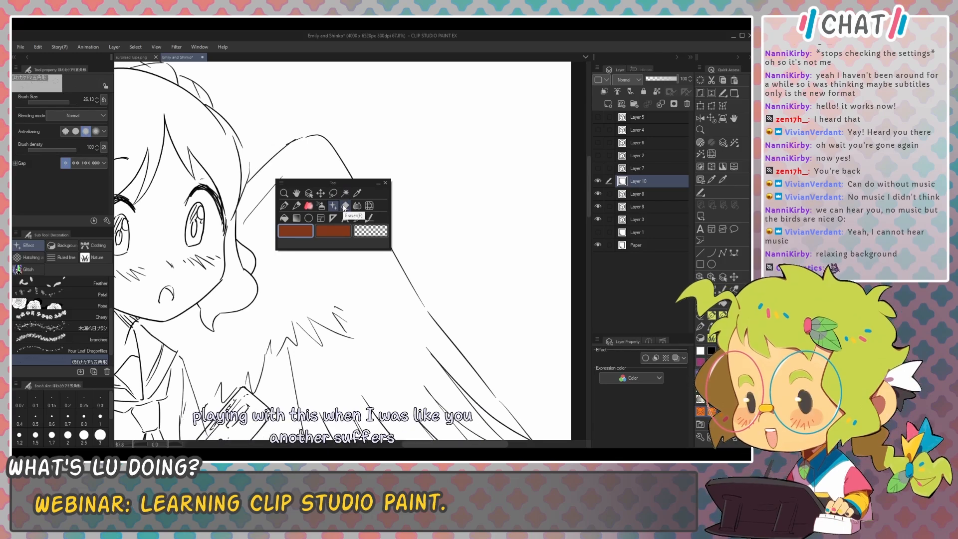
# Step: Inspect the Hard eraser's sub tool commands and its Sub Tool Detail settings, then close the settings window
pyautogui.click(344, 206)
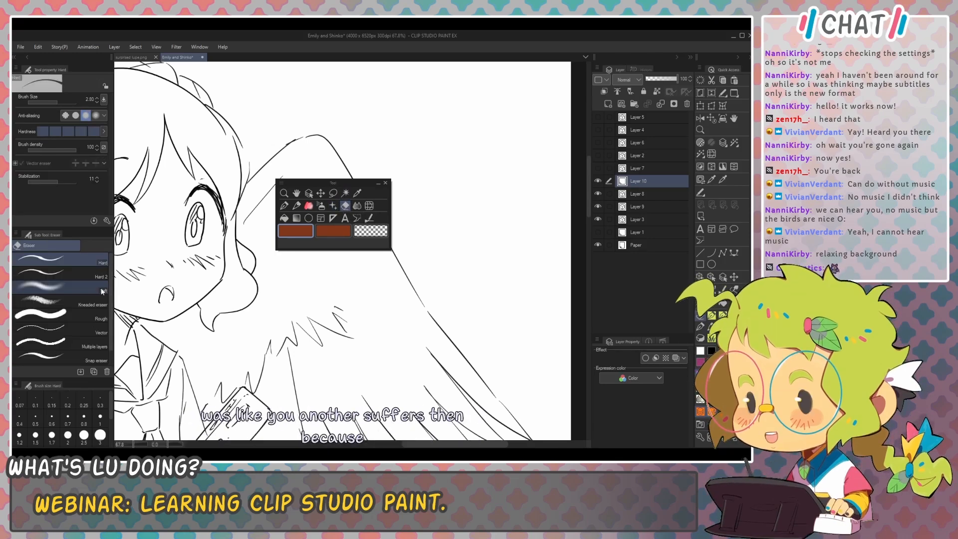
pyautogui.rightClick(80, 258)
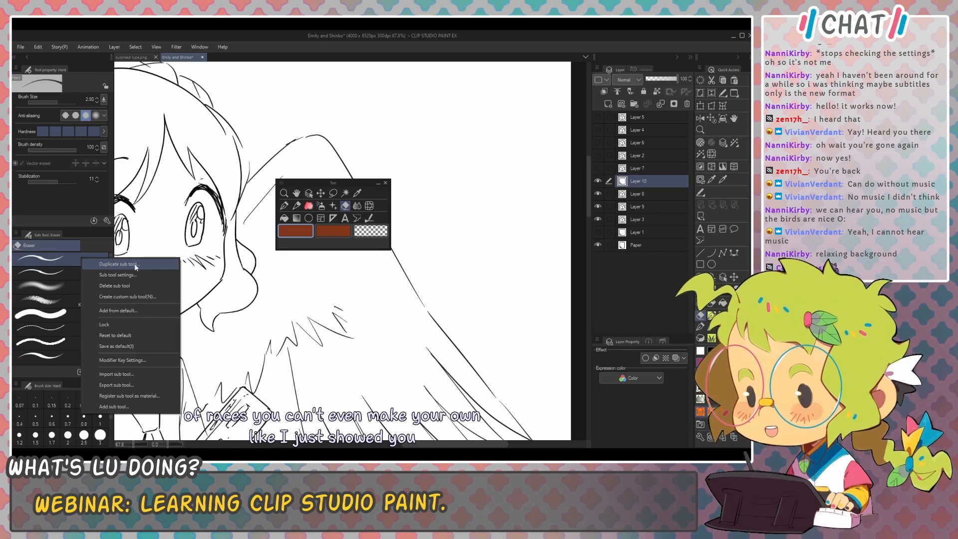
pyautogui.click(71, 259)
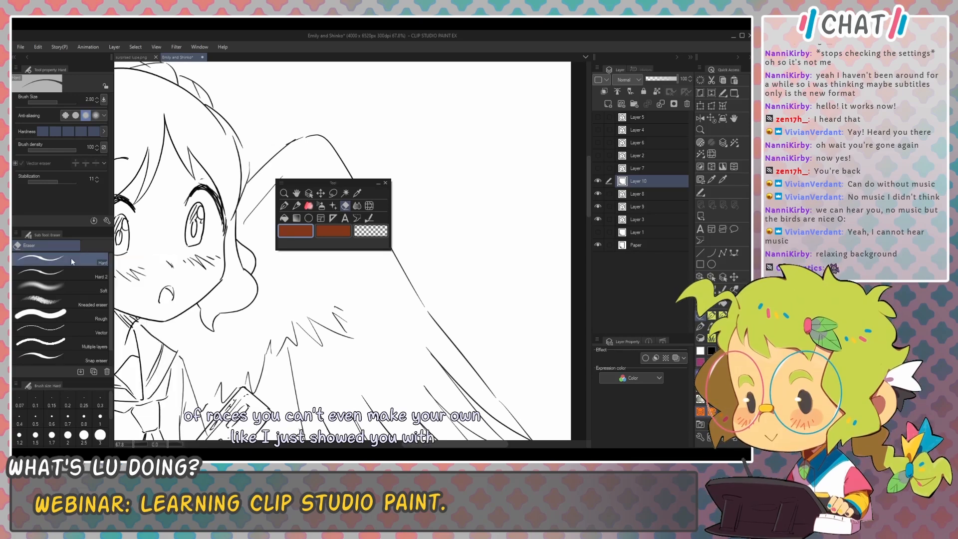
pyautogui.click(106, 221)
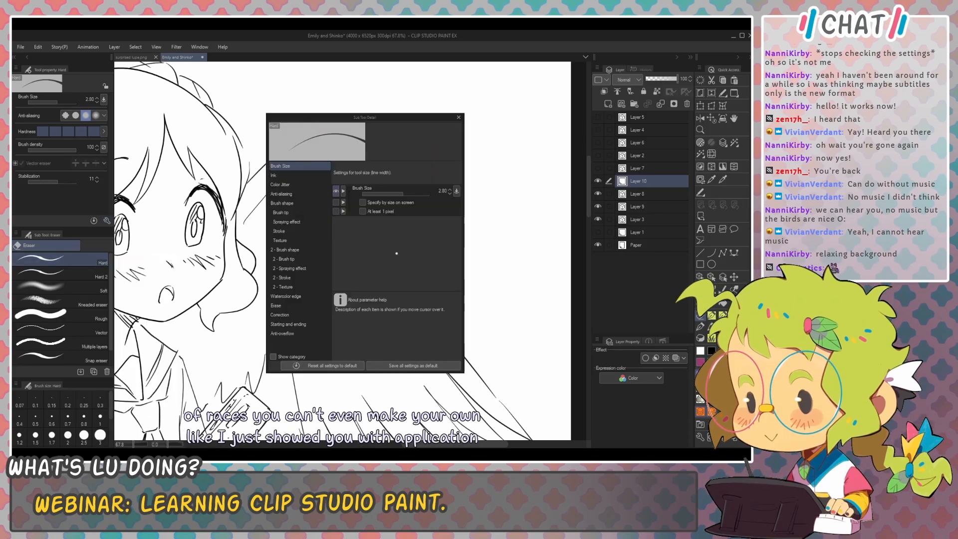
pyautogui.click(459, 118)
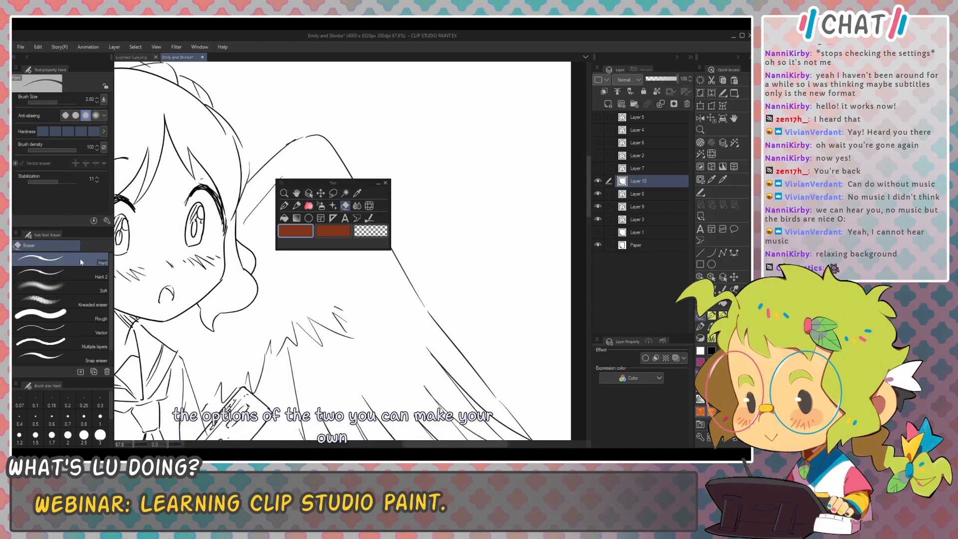
# Step: View the Blend tool's sub tool groups, then the Liquify tool's properties
pyautogui.click(357, 206)
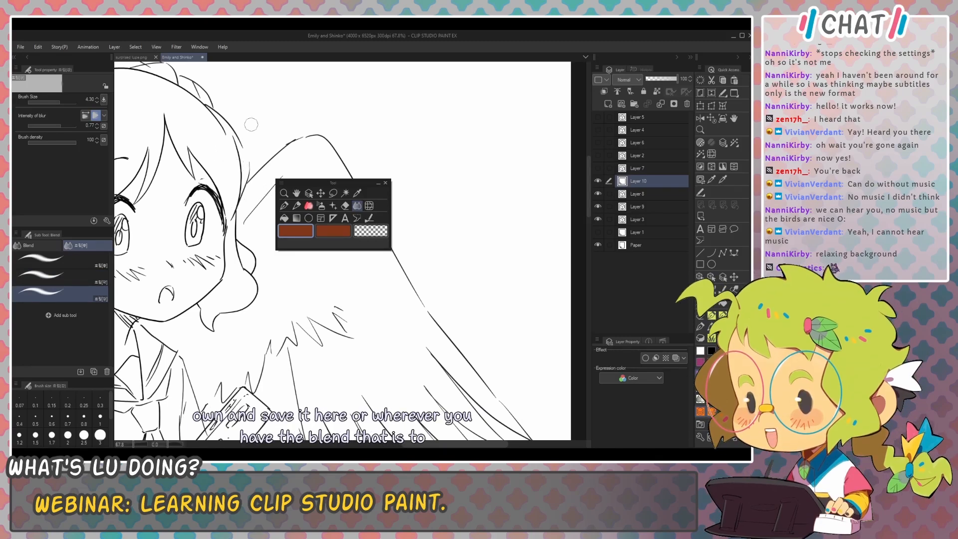
pyautogui.click(43, 247)
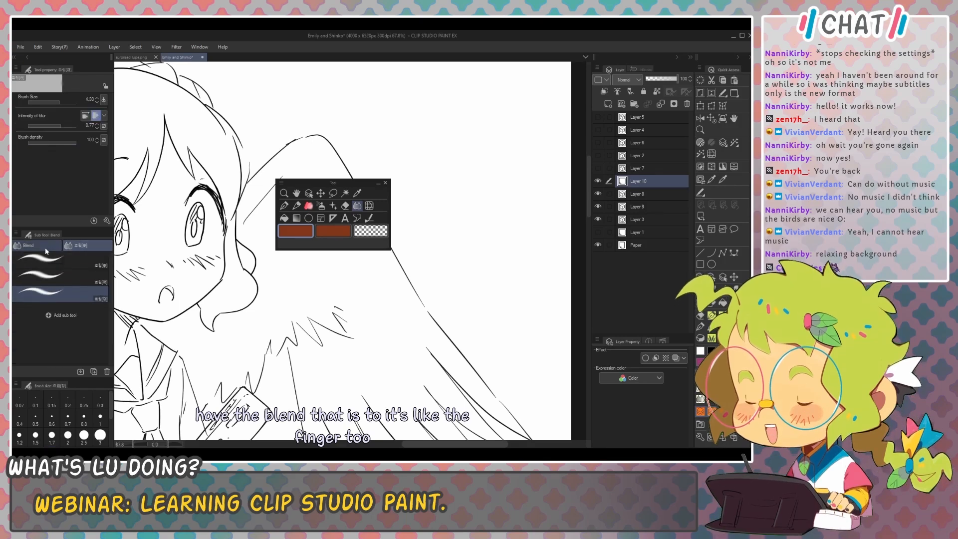
pyautogui.click(370, 206)
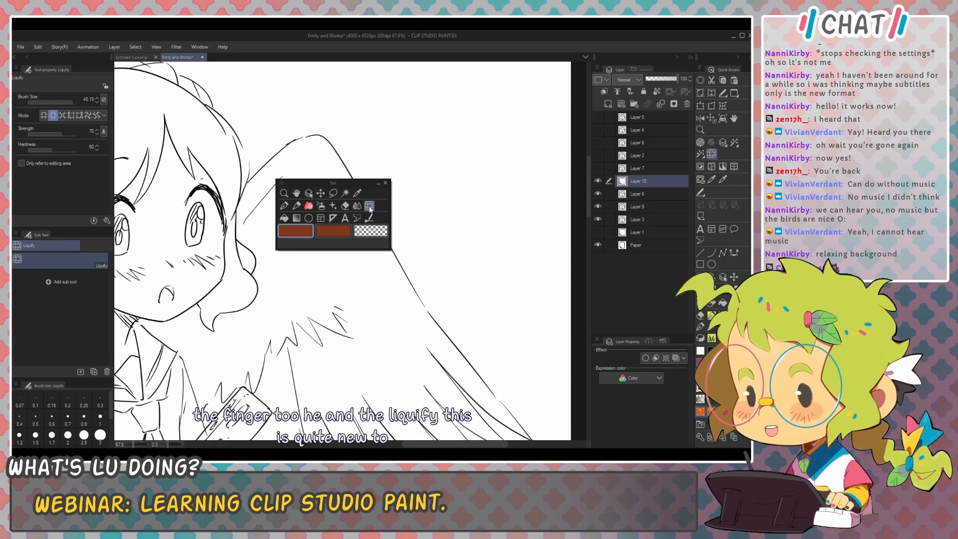
# Step: View the properties and sub tools of the Pen, Fill, Gradient and Figure tools in turn
pyautogui.click(285, 206)
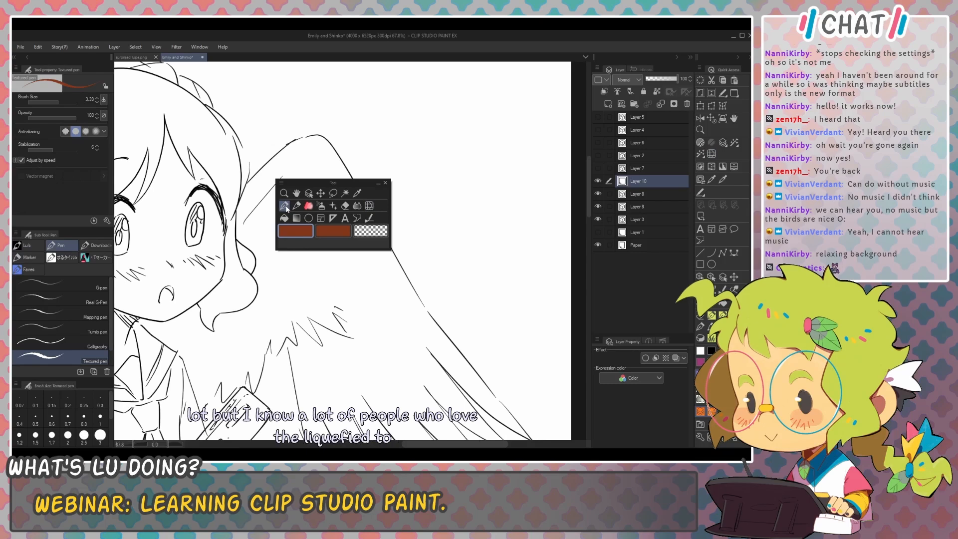
pyautogui.click(285, 219)
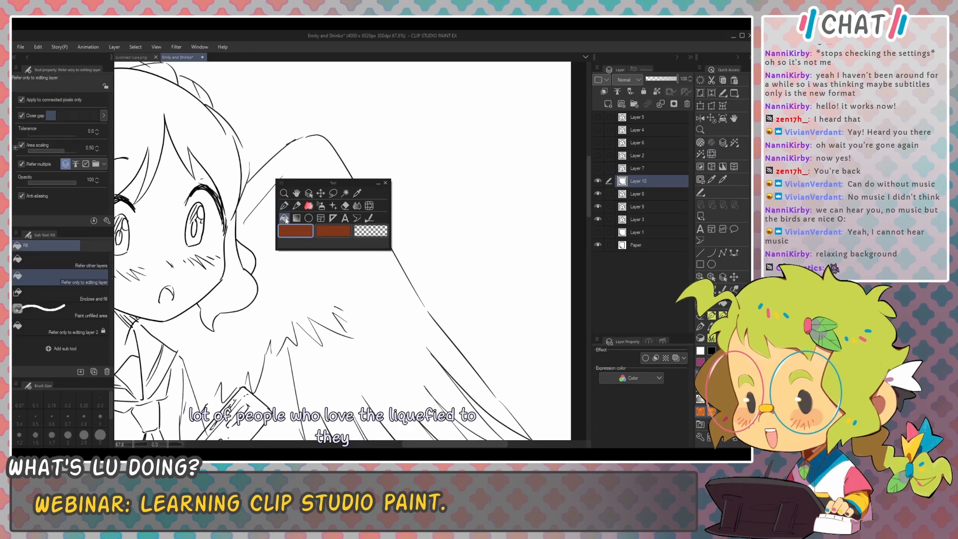
pyautogui.click(296, 219)
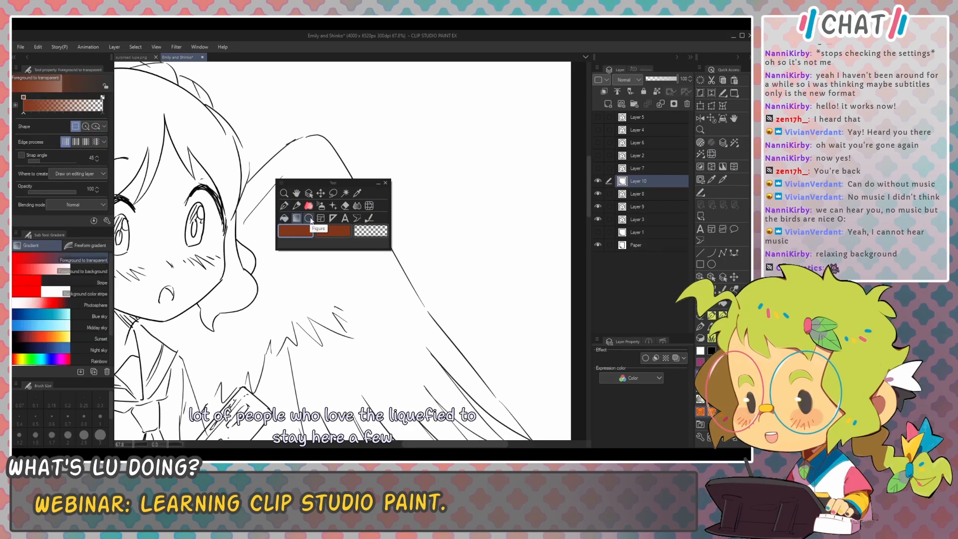
pyautogui.click(309, 219)
# Step: Draw a rectangular comic frame above the wing with Rectangle frame, and test painting past its border on the layer inside the frame folder
pyautogui.click(321, 219)
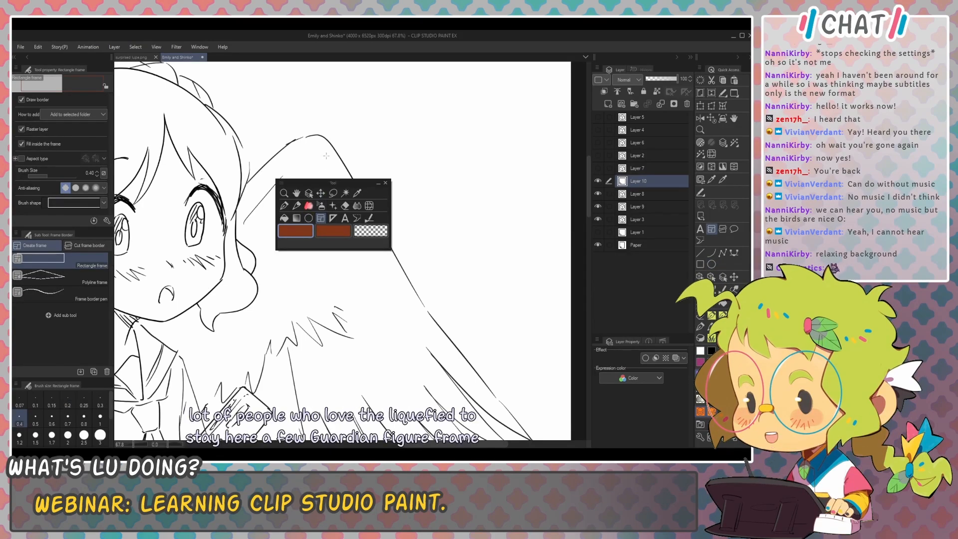
pyautogui.moveTo(506, 228); pyautogui.dragTo(506, 228)
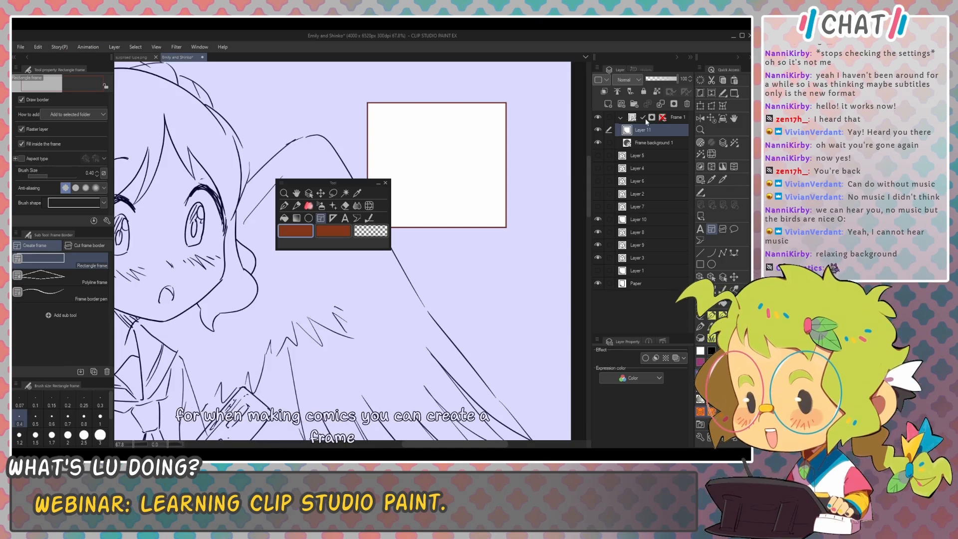
pyautogui.click(633, 120)
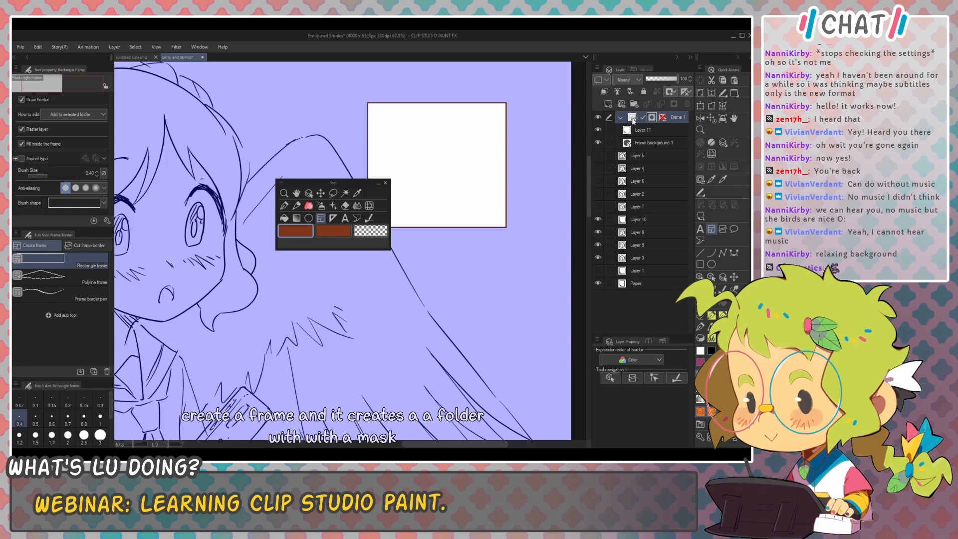
pyautogui.click(643, 130)
pyautogui.press('p')
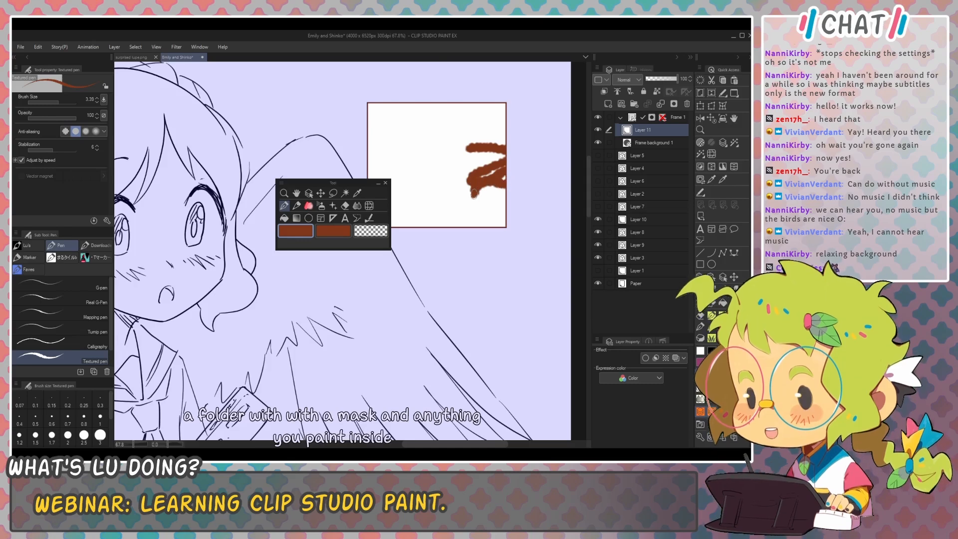
pyautogui.moveTo(520, 170)
pyautogui.mouseDown()
pyautogui.moveTo(479, 180)
pyautogui.moveTo(413, 173)
pyautogui.moveTo(474, 200)
pyautogui.mouseUp()
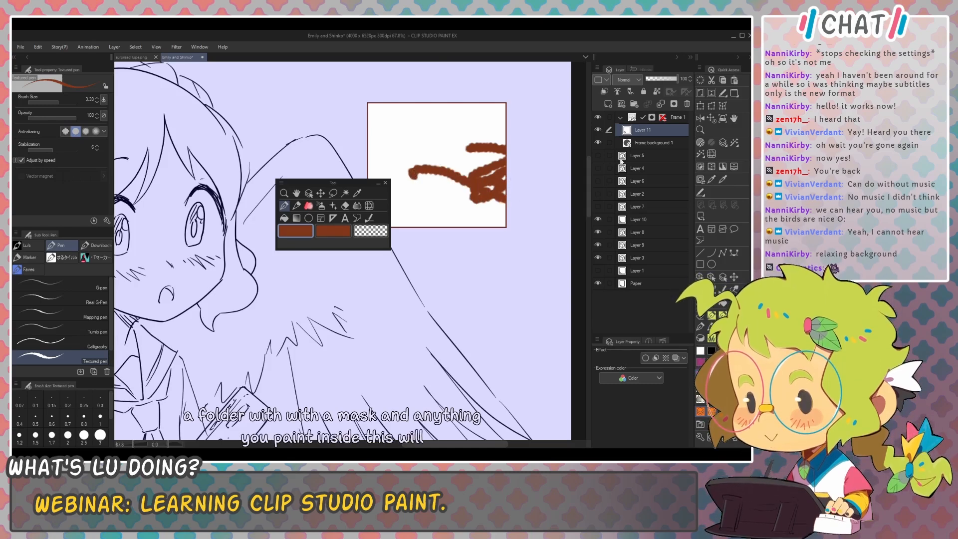
pyautogui.click(633, 119)
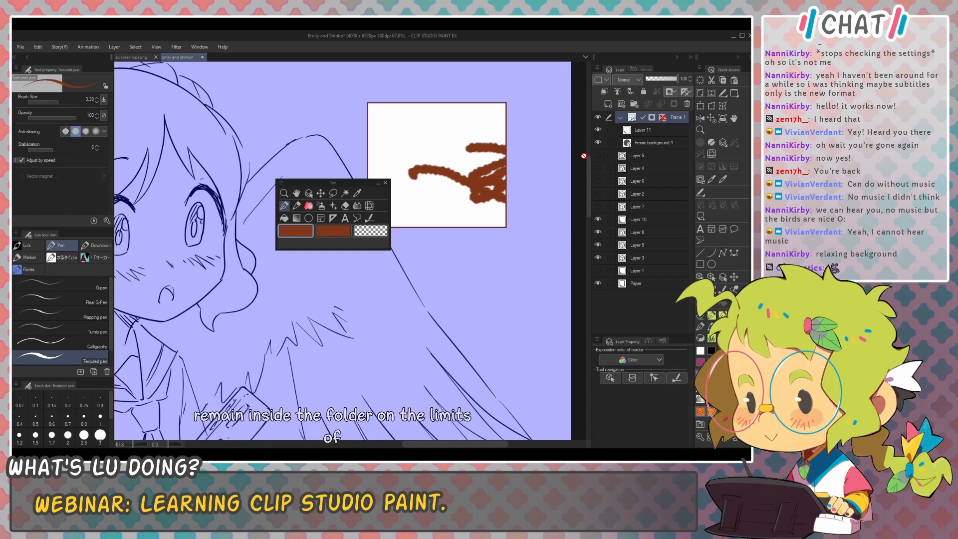
# Step: Undo the test strokes and the creation of the rectangular frame
pyautogui.hotkey('ctrl', 'z')
pyautogui.hotkey('ctrl', 'z')
pyautogui.hotkey('ctrl', 'z')
pyautogui.hotkey('ctrl', 'z')
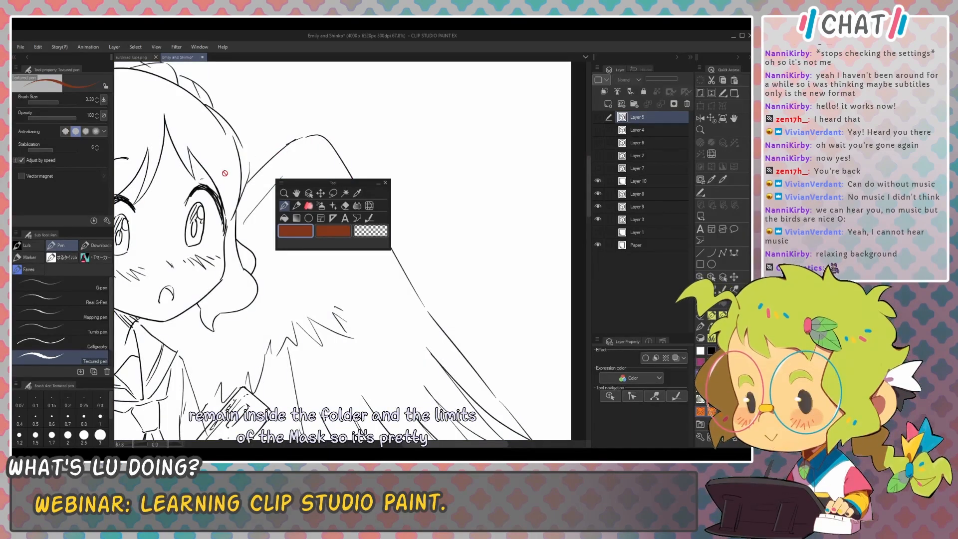
# Step: View the properties and sub tools of the Ruler, Text, Balloon and Correct line tools in turn
pyautogui.click(333, 218)
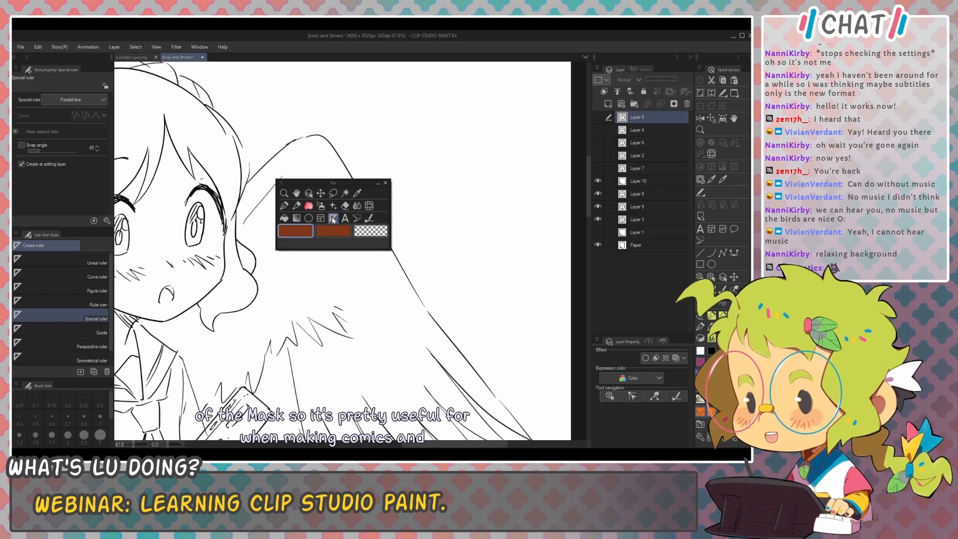
pyautogui.click(345, 218)
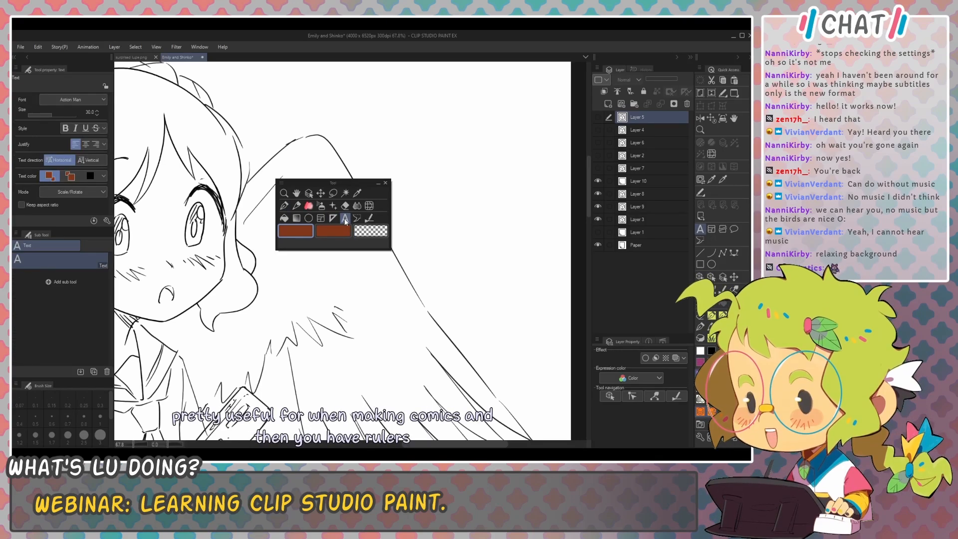
pyautogui.click(356, 219)
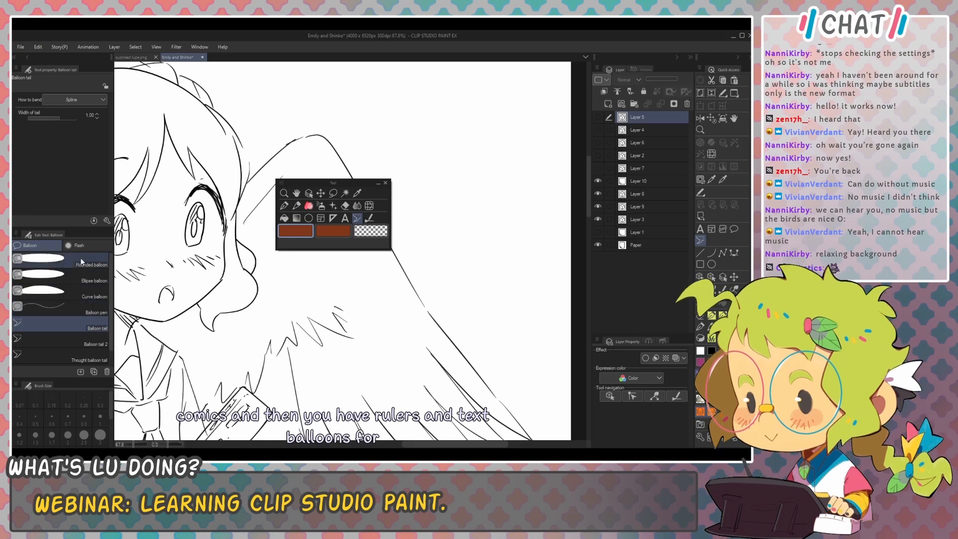
pyautogui.click(371, 220)
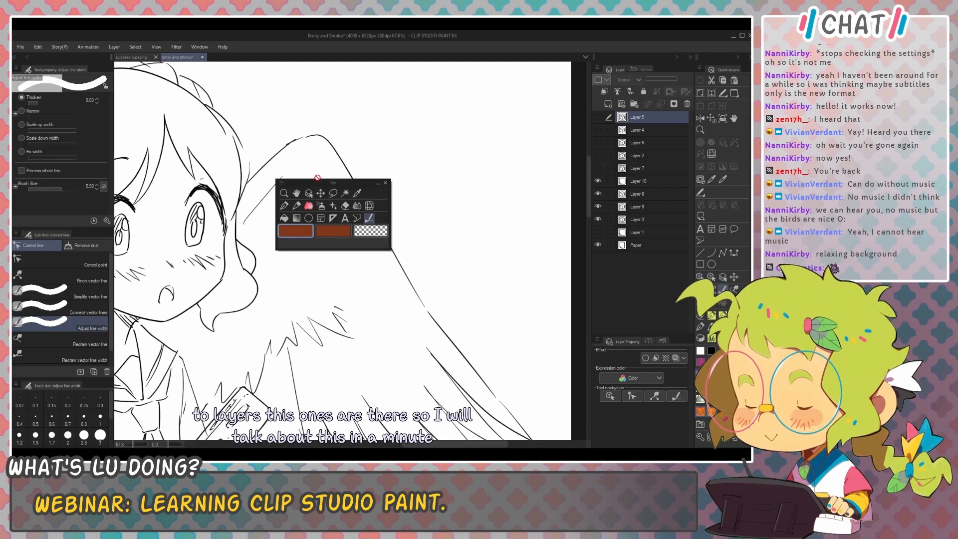
pyautogui.moveTo(328, 181); pyautogui.dragTo(369, 136)
# Step: Switch to the webinar outline in Google Docs, expand the Important windows section and review its list of palettes
pyautogui.hotkey('alt', 'Tab')
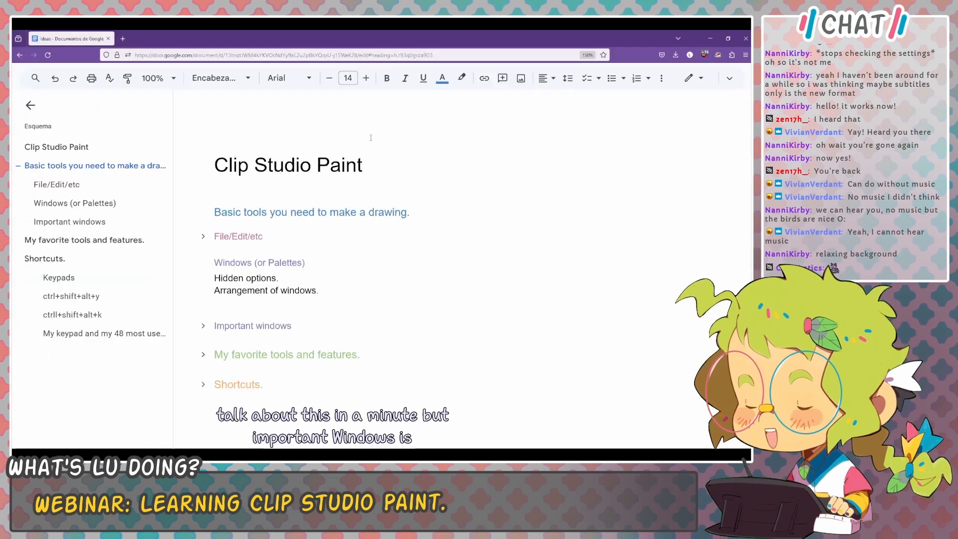
pyautogui.click(203, 237)
pyautogui.click(203, 237)
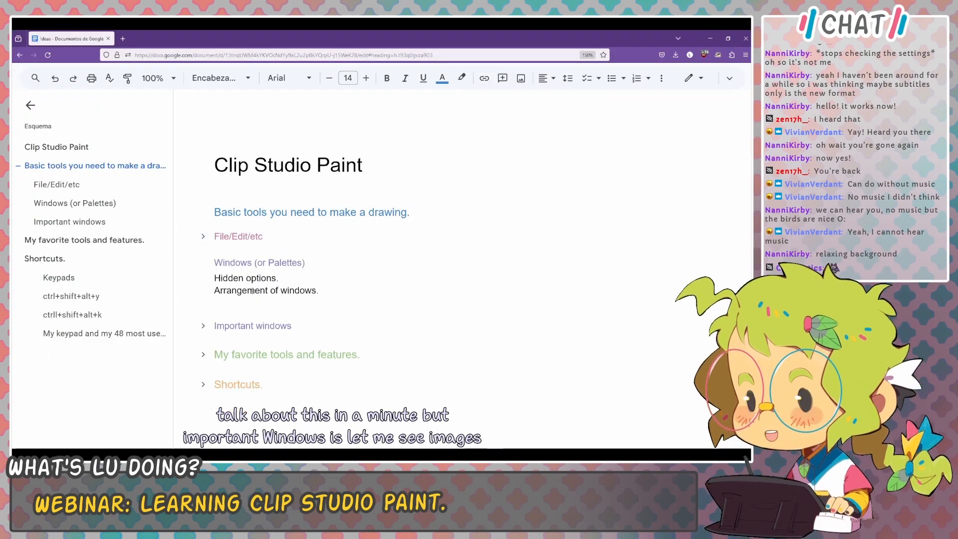
pyautogui.click(203, 325)
pyautogui.scroll(-3, 273, 298)
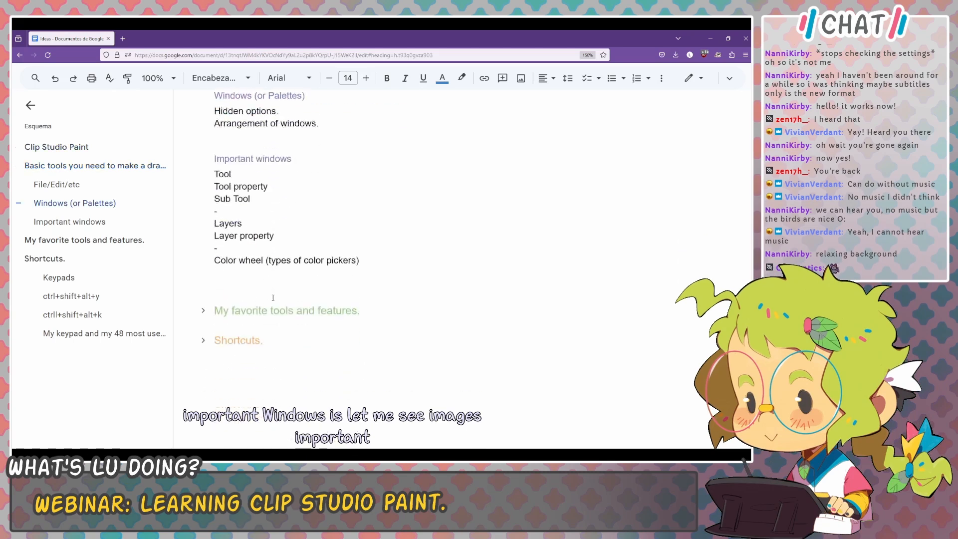
pyautogui.scroll(3, 273, 298)
pyautogui.scroll(-2, 273, 298)
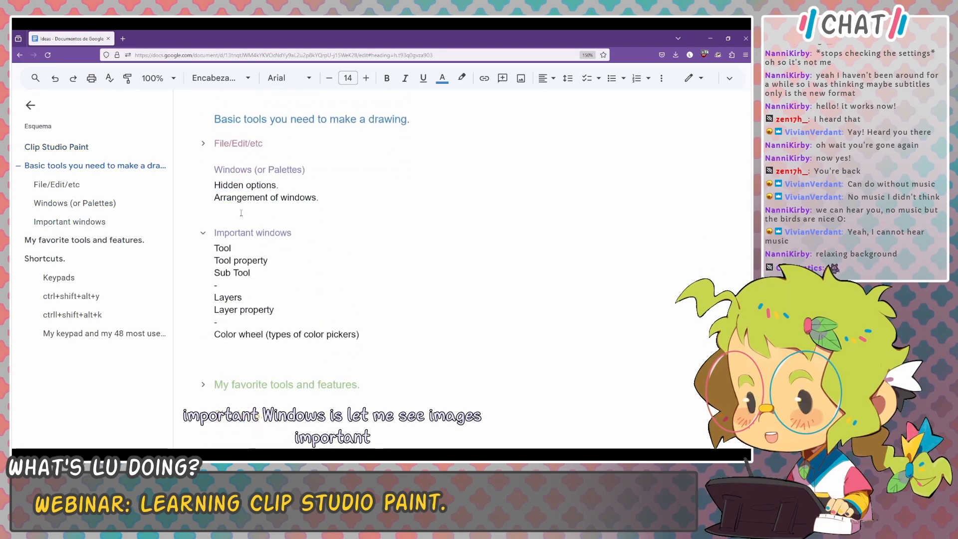
# Step: Switch back to Clip Studio Paint, dock the Tool palette above the Layer palette, and move Layer 6 below Layer 2
pyautogui.hotkey('alt', 'Tab')
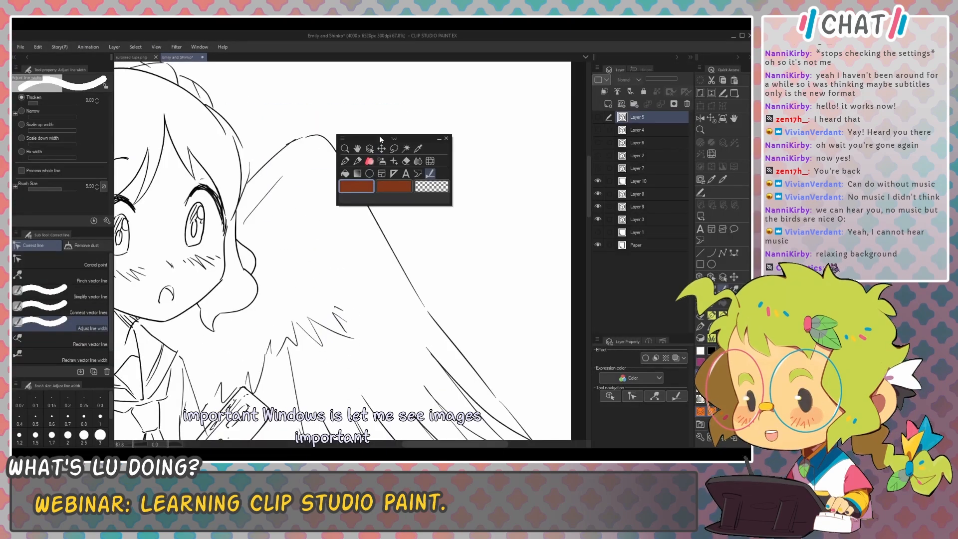
pyautogui.moveTo(379, 136); pyautogui.dragTo(629, 60)
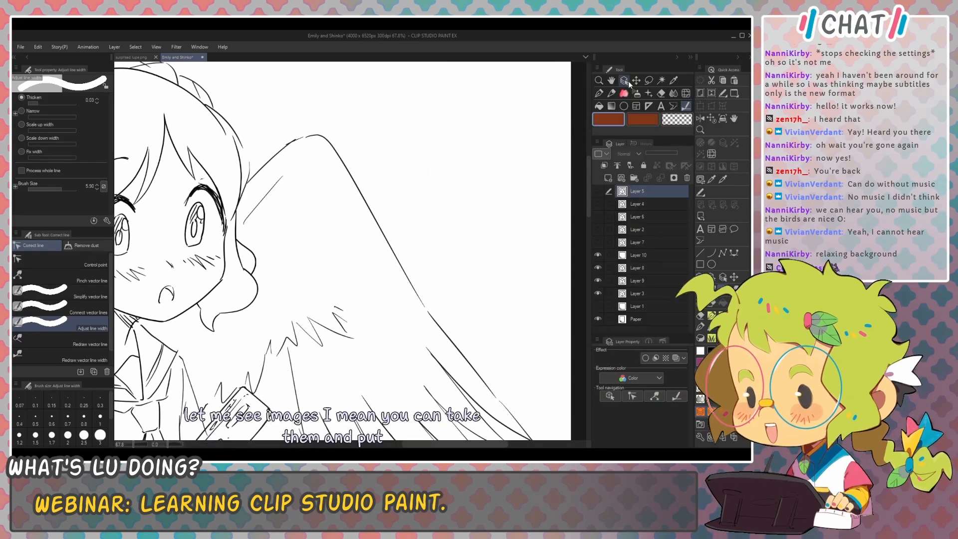
pyautogui.moveTo(641, 217); pyautogui.dragTo(647, 233)
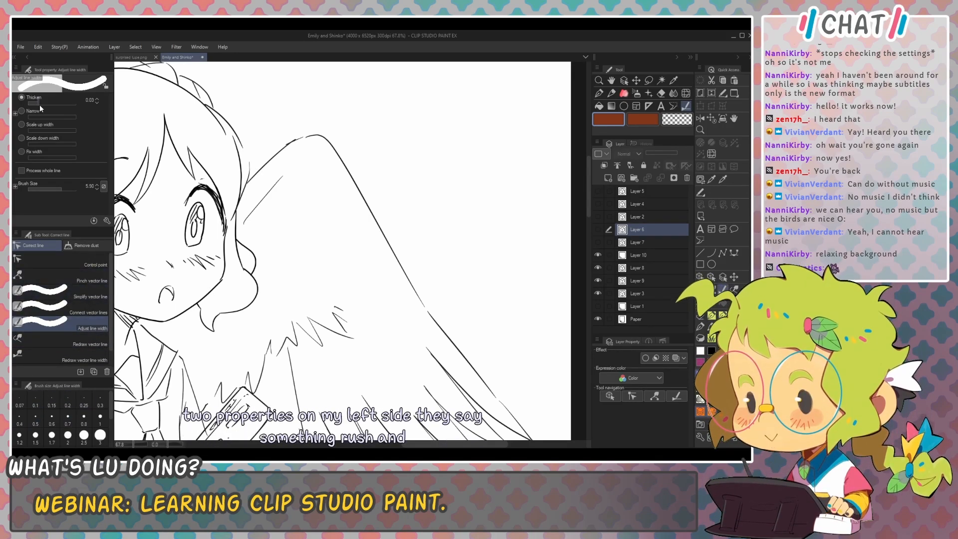
# Step: Activate the Pen tool and detach the Tool palette so that it floats over the canvas above the wing
pyautogui.press('p')
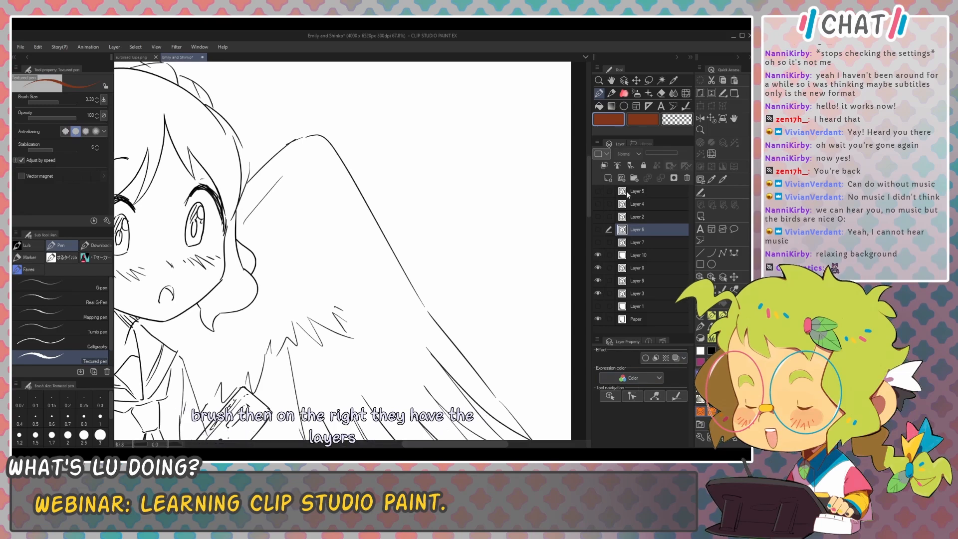
pyautogui.moveTo(618, 71); pyautogui.dragTo(489, 168)
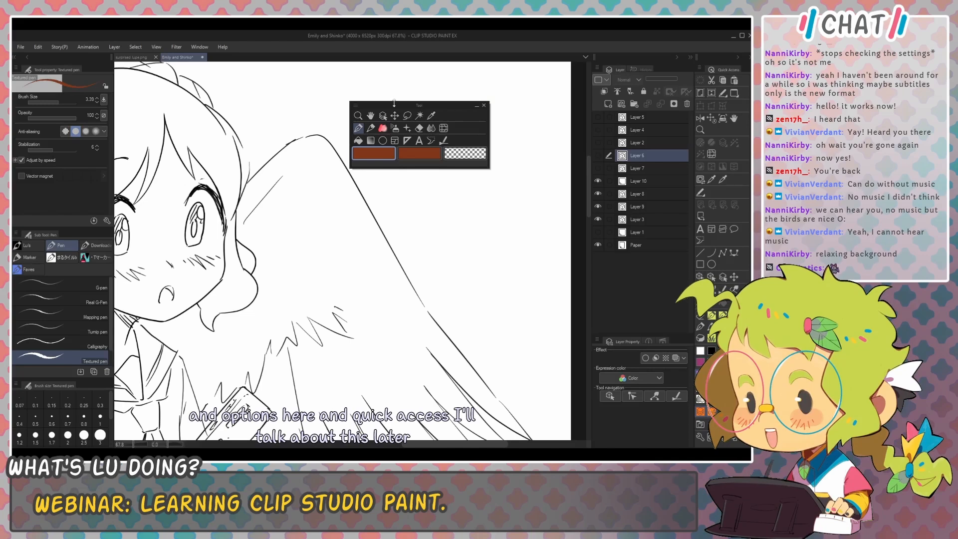
pyautogui.moveTo(373, 105)
pyautogui.mouseDown()
pyautogui.moveTo(741, 65)
pyautogui.moveTo(470, 127)
pyautogui.moveTo(381, 99)
pyautogui.mouseUp()
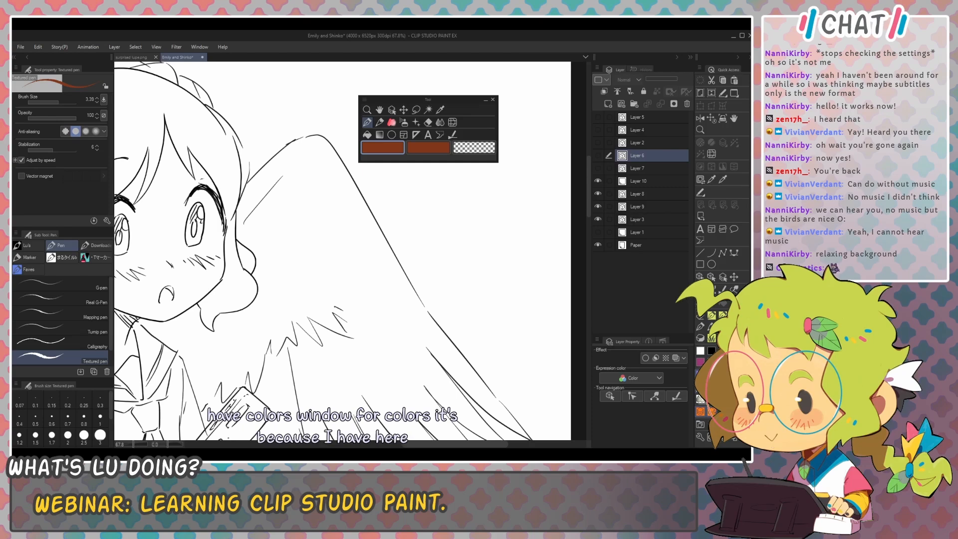
# Step: Show and hide the Color Wheel palette twice
pyautogui.hotkey('ctrl', 'F2')
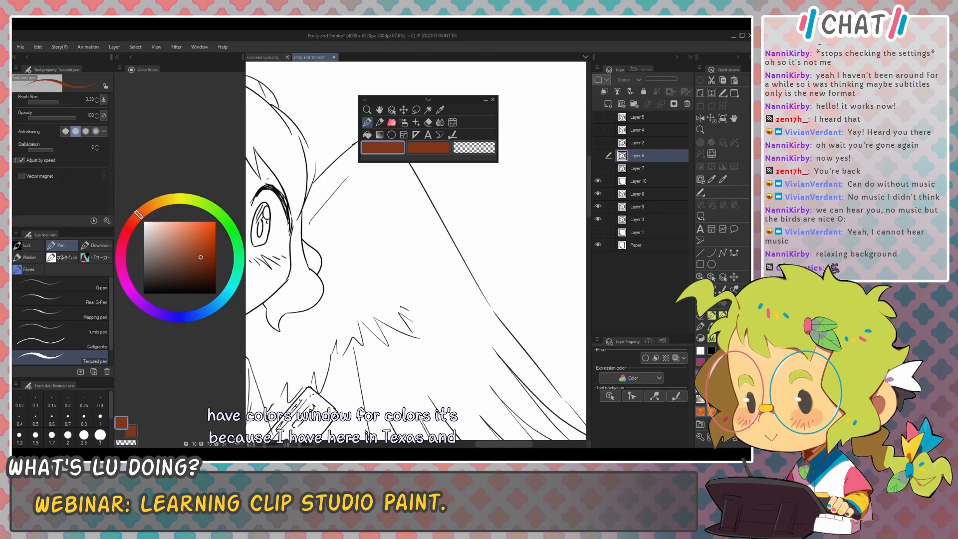
pyautogui.hotkey('ctrl', 'F2')
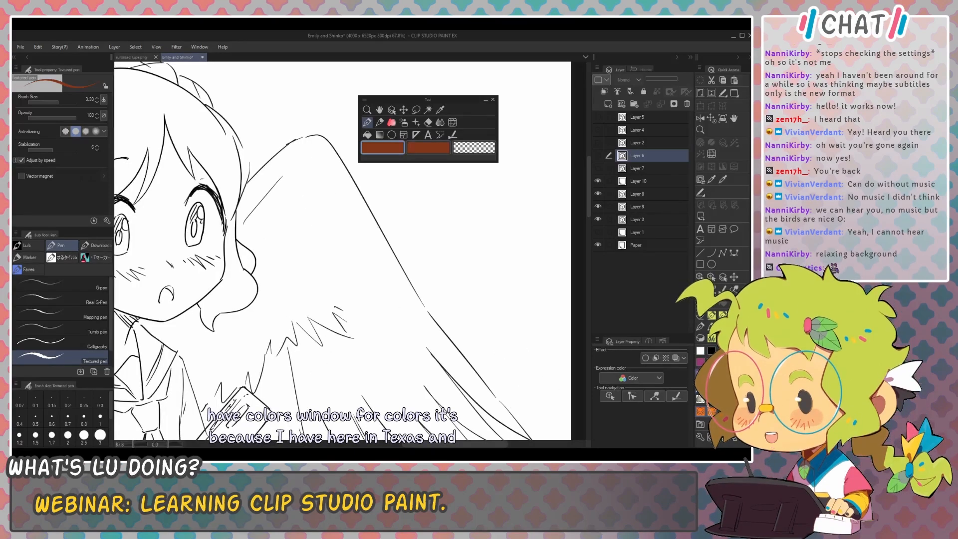
pyautogui.hotkey('ctrl', 'F2')
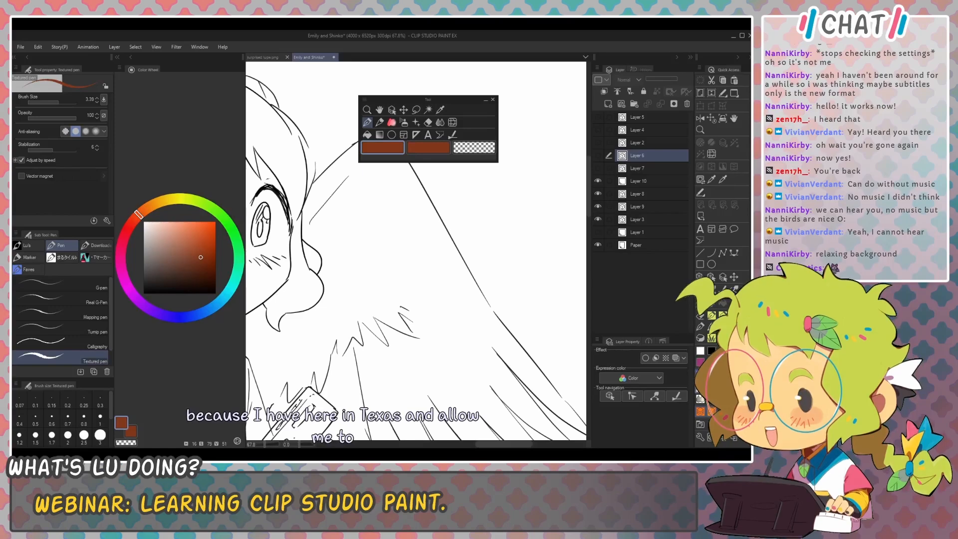
pyautogui.hotkey('ctrl', 'F2')
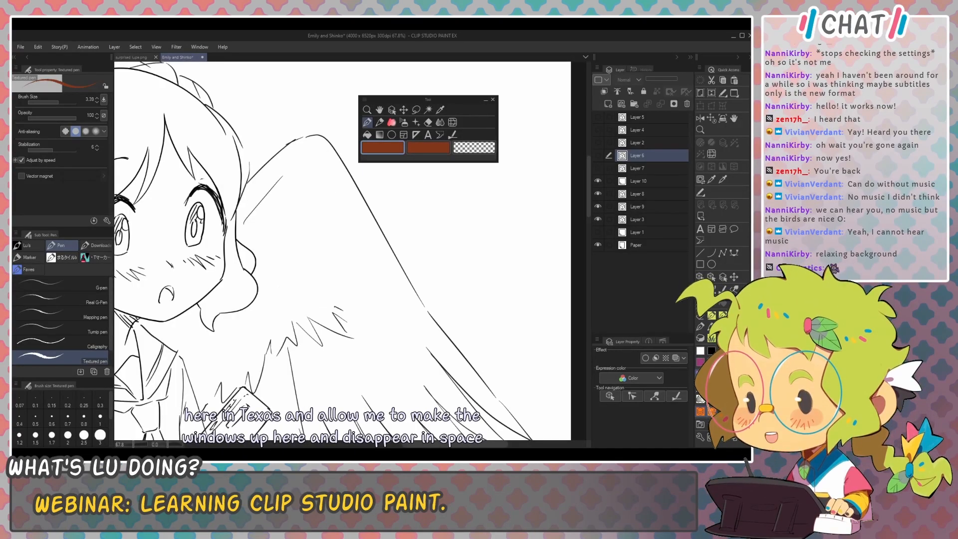
# Step: Show the Sub View, Color Wheel, Color History, Color Mixing and Color Set palettes beside the canvas, and hide them again
pyautogui.hotkey('ctrl', 'F8')
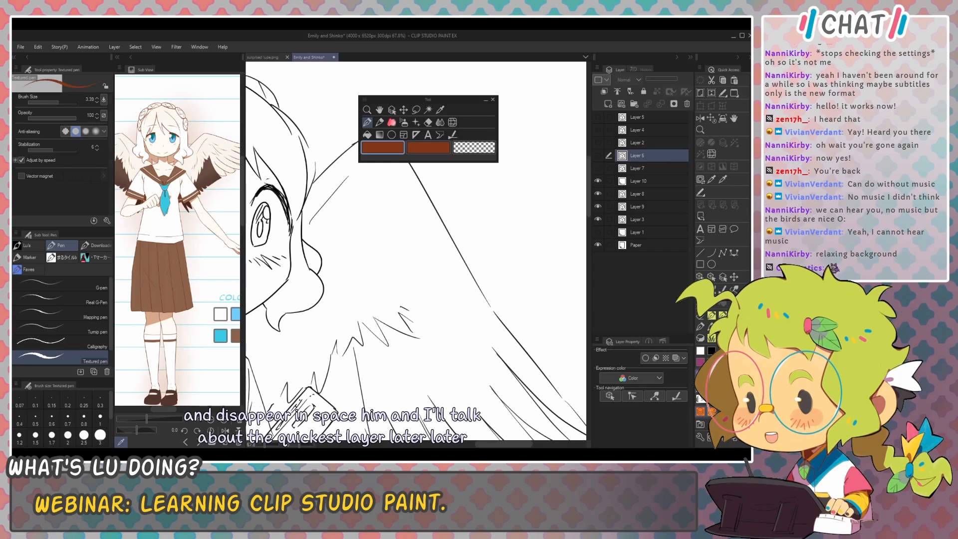
pyautogui.hotkey('ctrl', 'F1')
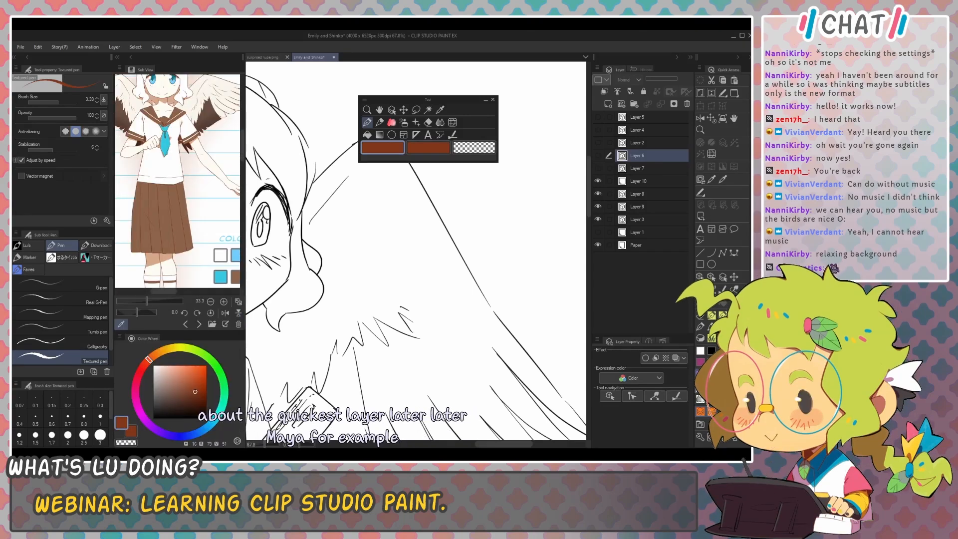
pyautogui.hotkey('ctrl', 'F2')
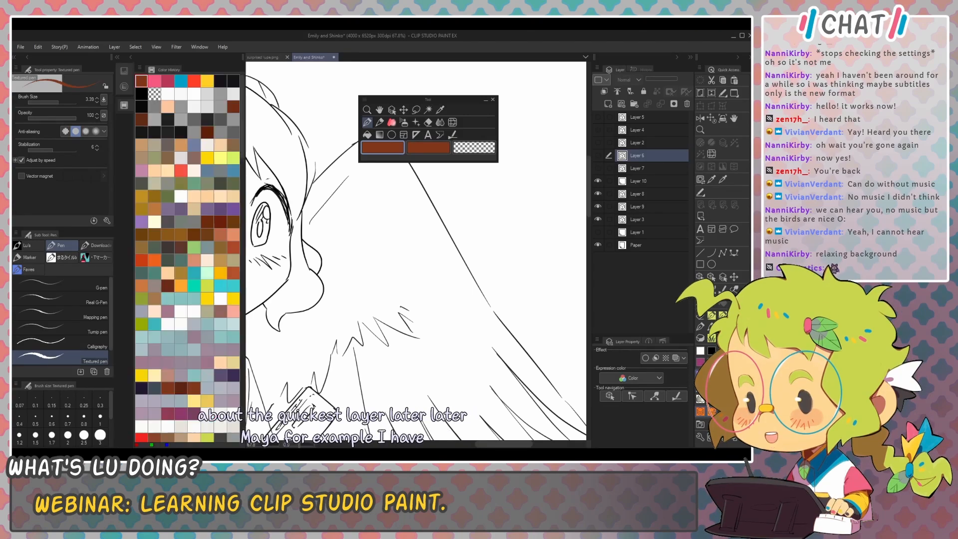
pyautogui.hotkey('ctrl', 'F3')
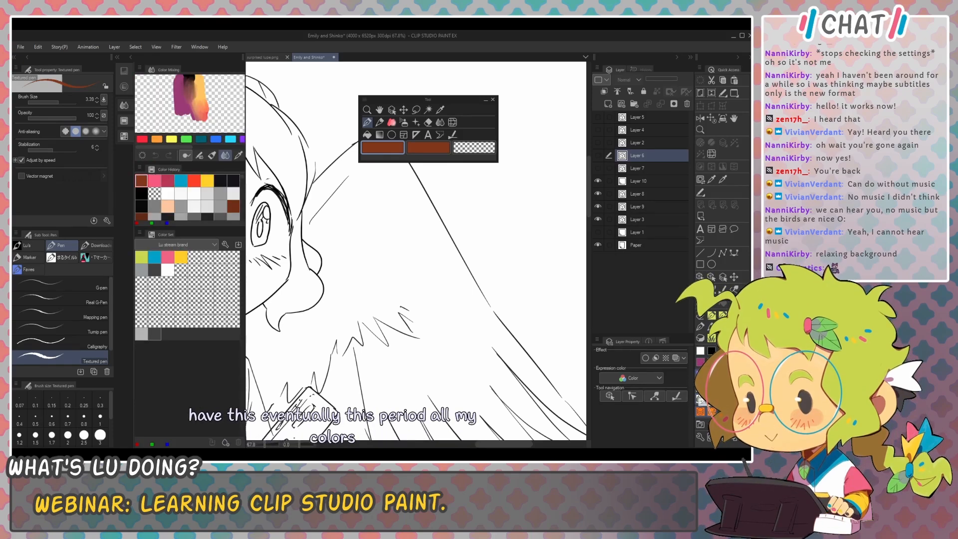
pyautogui.click(124, 71)
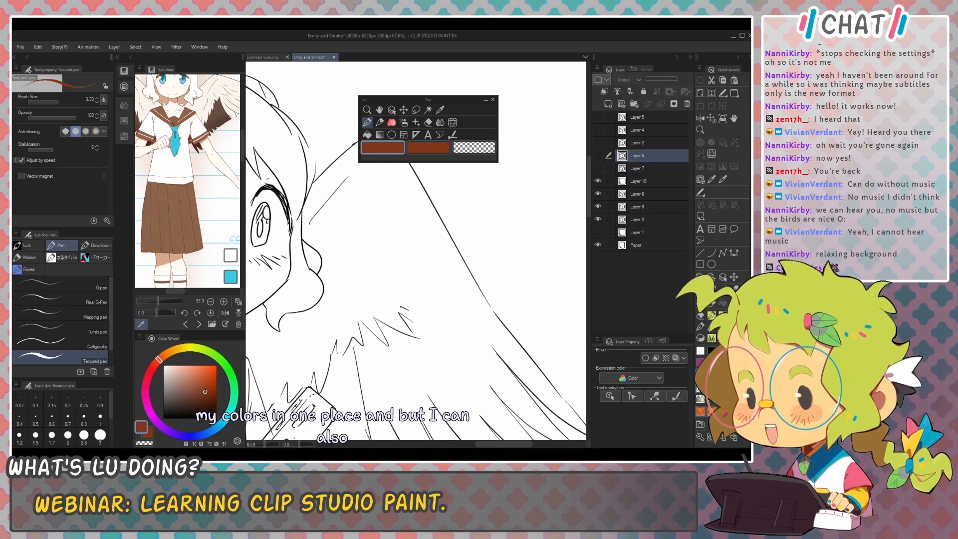
pyautogui.moveTo(166, 70); pyautogui.dragTo(210, 109)
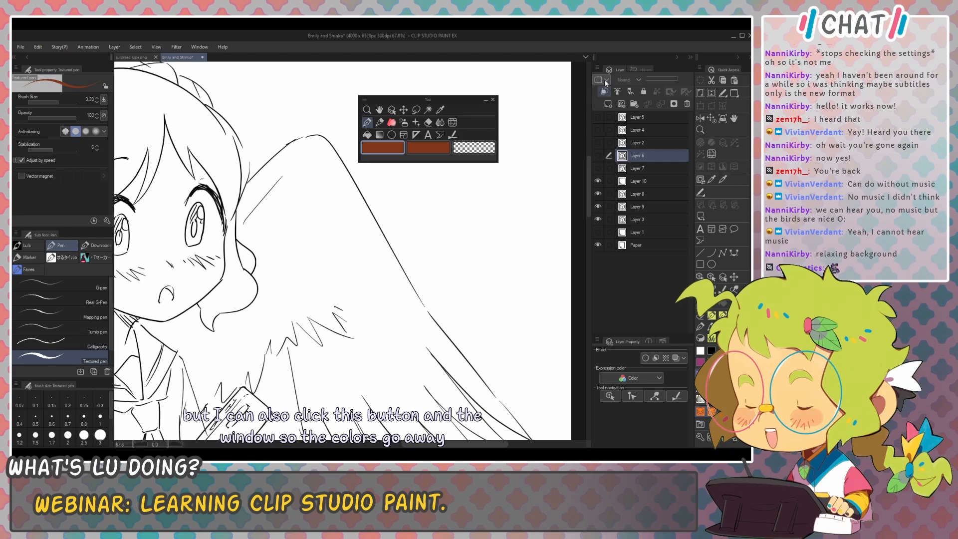
# Step: Reposition the floating Tool palette, open the Register Workspace dialog, and cancel it without saving a workspace
pyautogui.moveTo(436, 97); pyautogui.dragTo(384, 158)
pyautogui.click(196, 47)
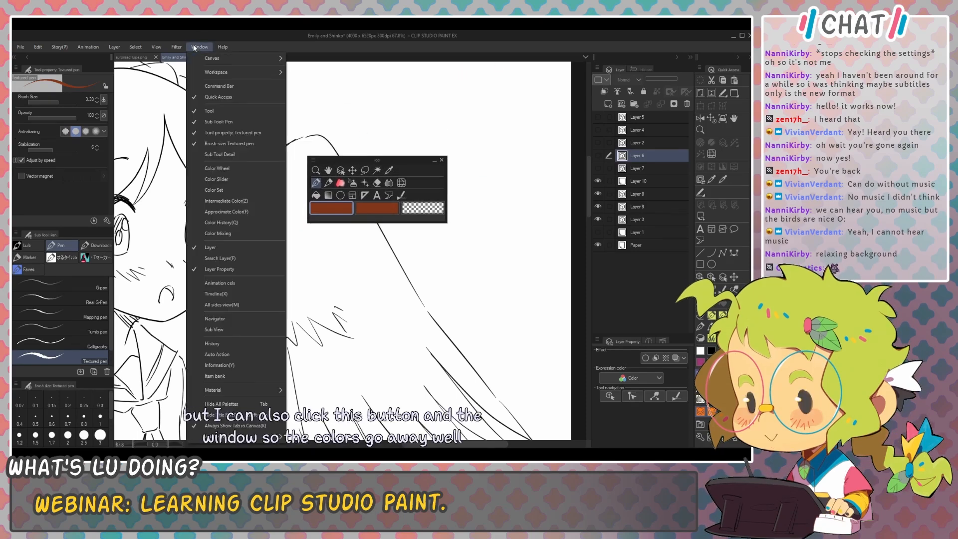
pyautogui.moveTo(209, 61)
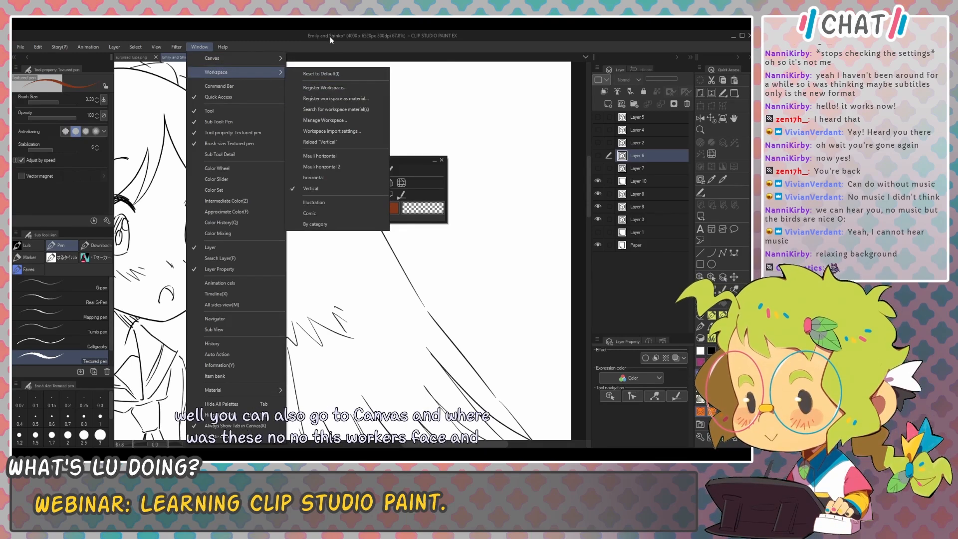
pyautogui.click(320, 84)
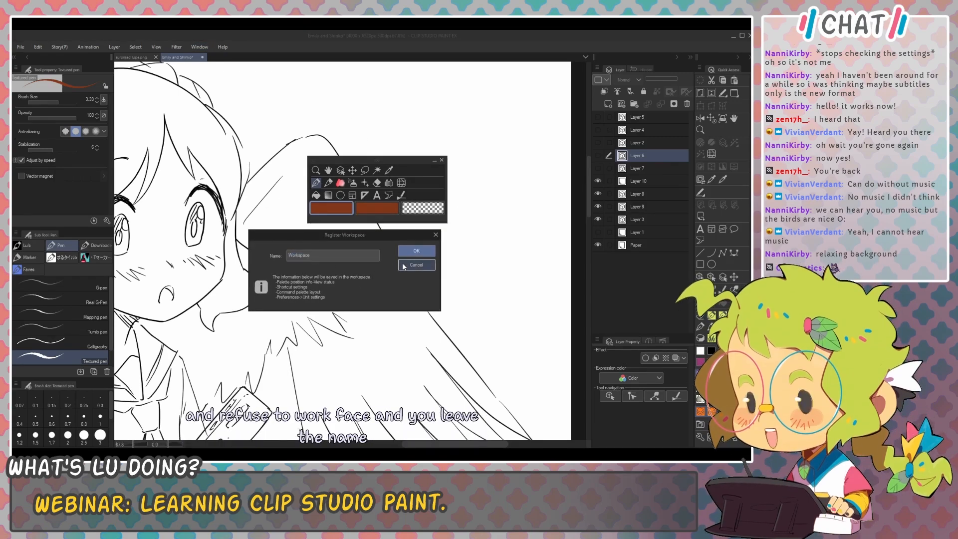
pyautogui.click(400, 265)
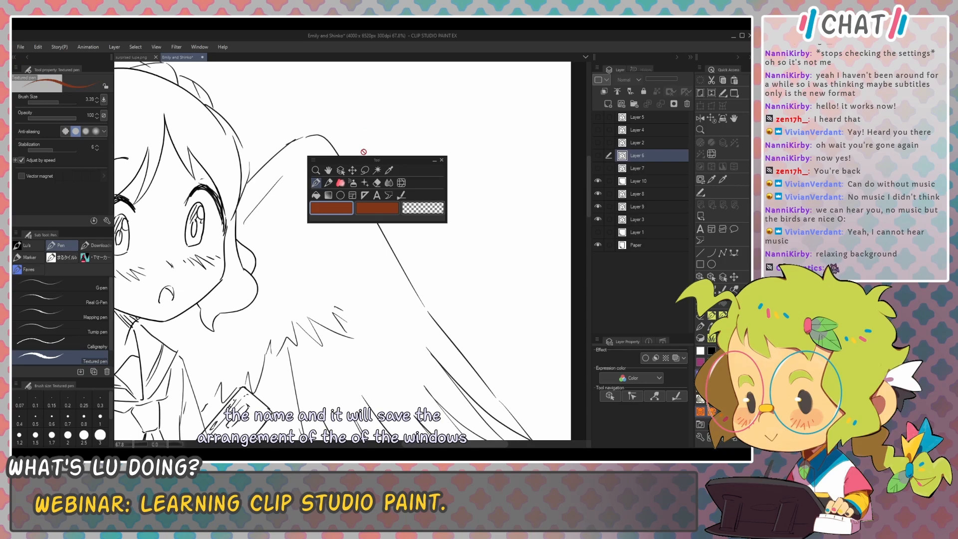
# Step: Move the floating Tool palette up beside the wing and look through the available workspace options without choosing any
pyautogui.moveTo(365, 163); pyautogui.dragTo(443, 108)
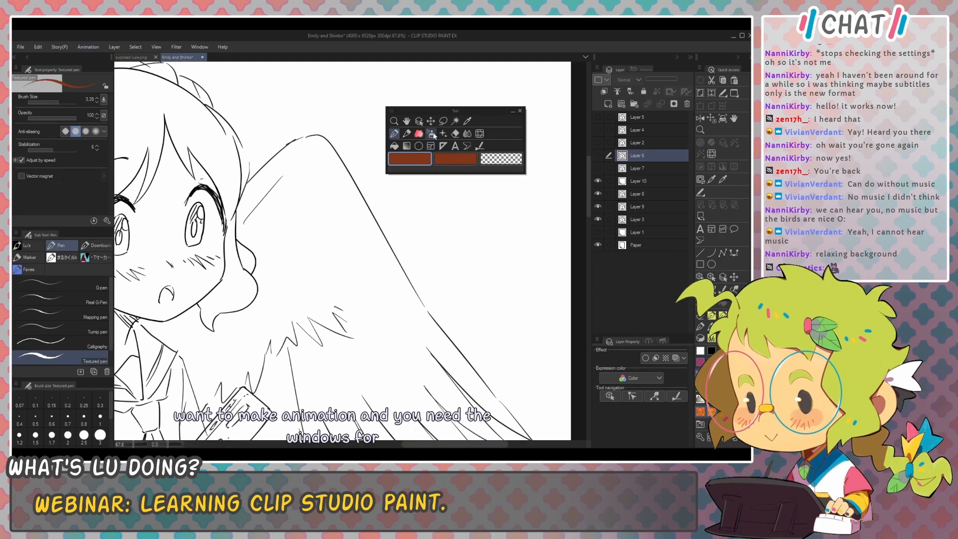
pyautogui.click(200, 46)
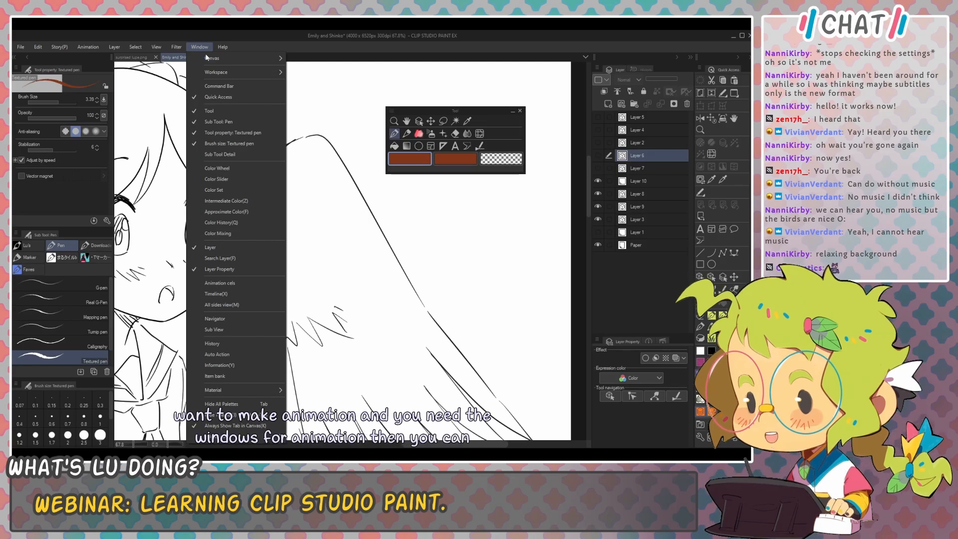
pyautogui.moveTo(264, 72)
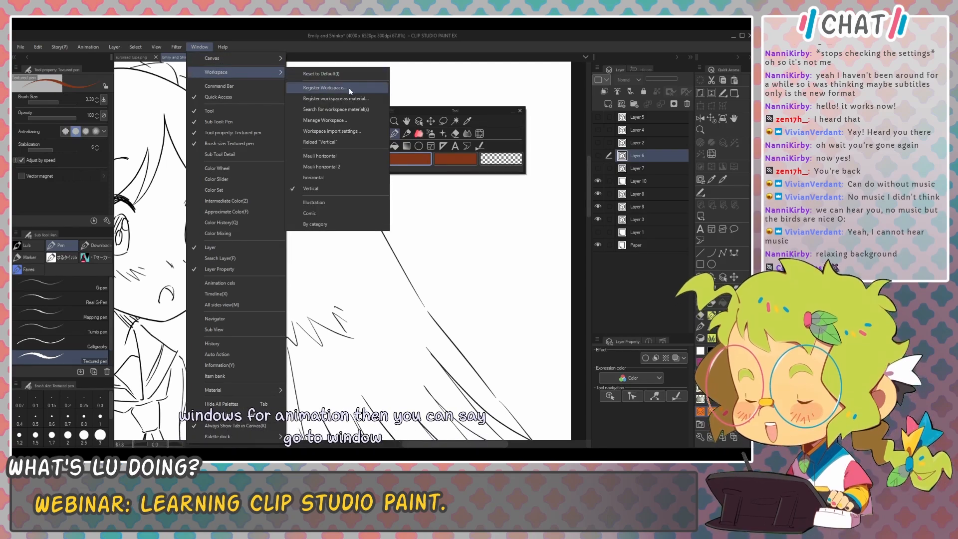
pyautogui.click(199, 47)
pyautogui.click(200, 47)
pyautogui.click(201, 48)
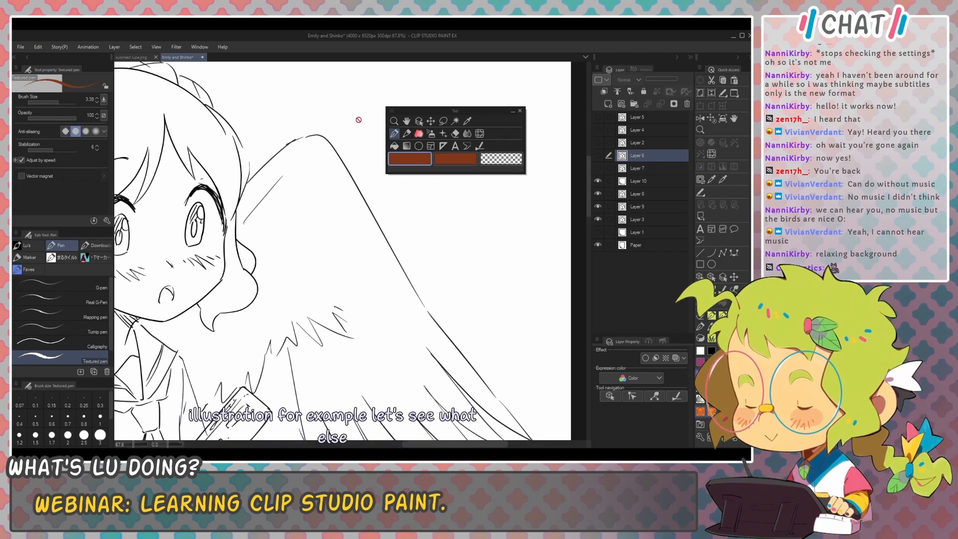
# Step: Check the Tool entry under Important windows in the Google Docs notes, then return to Clip Studio Paint and shift the Tool palette
pyautogui.hotkey('alt', 'Tab')
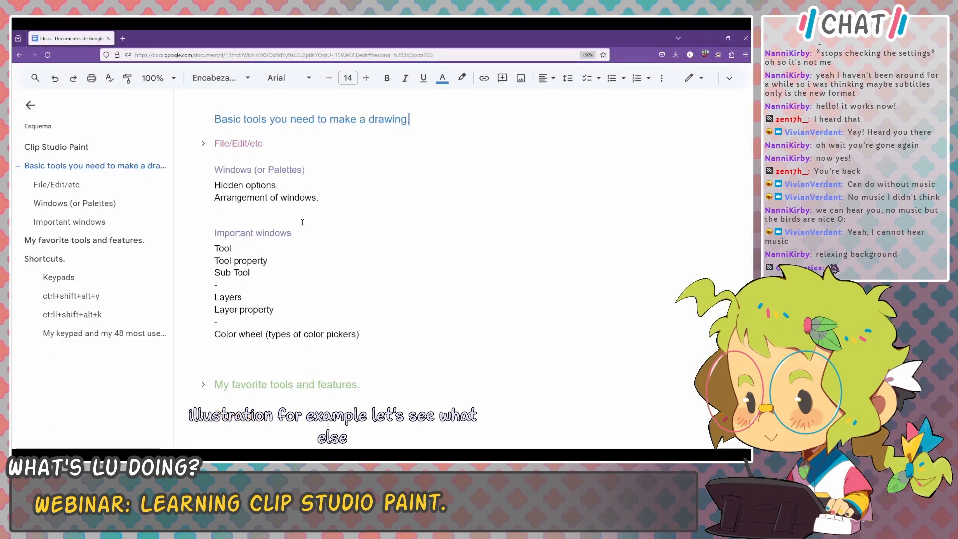
pyautogui.doubleClick(245, 249)
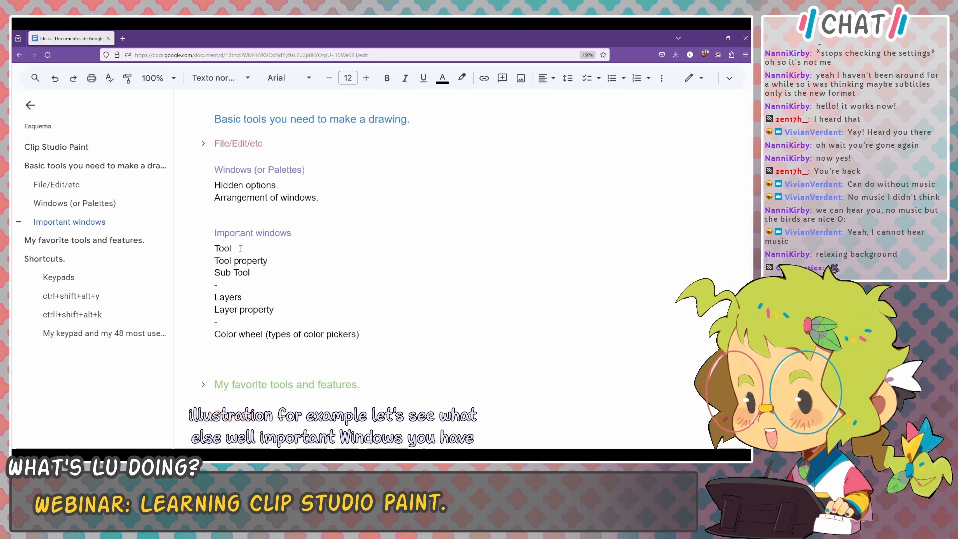
pyautogui.hotkey('alt', 'Tab')
pyautogui.moveTo(455, 116); pyautogui.dragTo(461, 106)
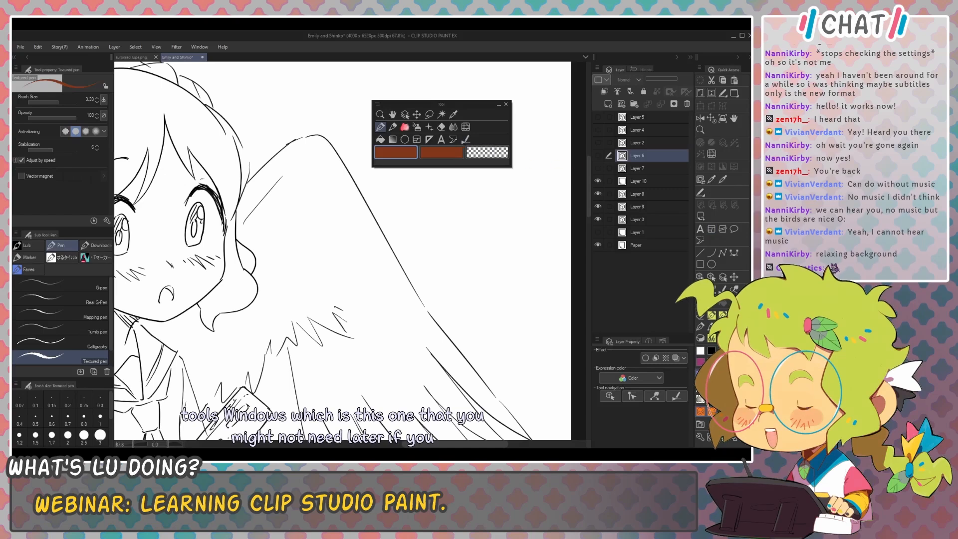
# Step: Compare the Tool property and Sub Tool entries in the Google Docs notes with the matching Clip Studio Paint palettes, and nudge the Tool palette
pyautogui.hotkey('alt', 'Tab')
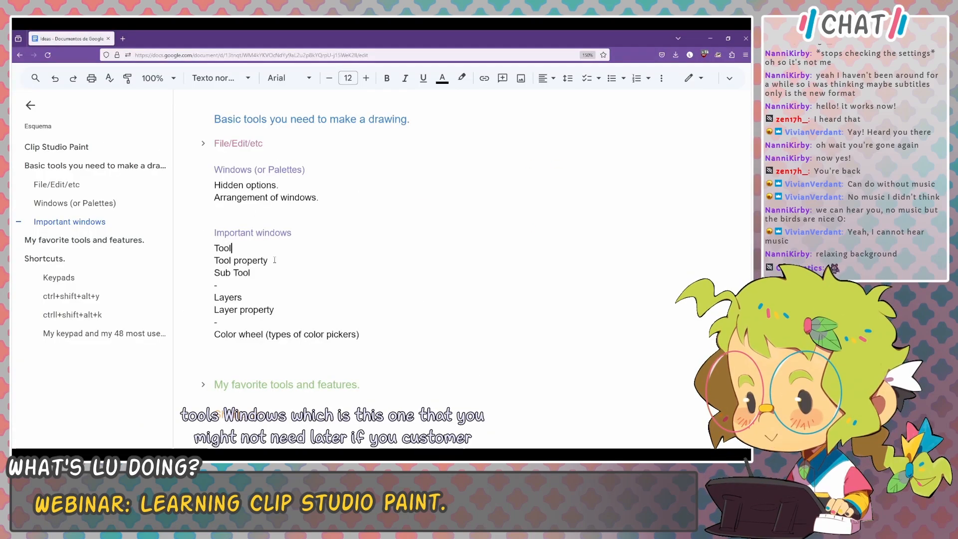
pyautogui.hotkey('alt', 'Tab')
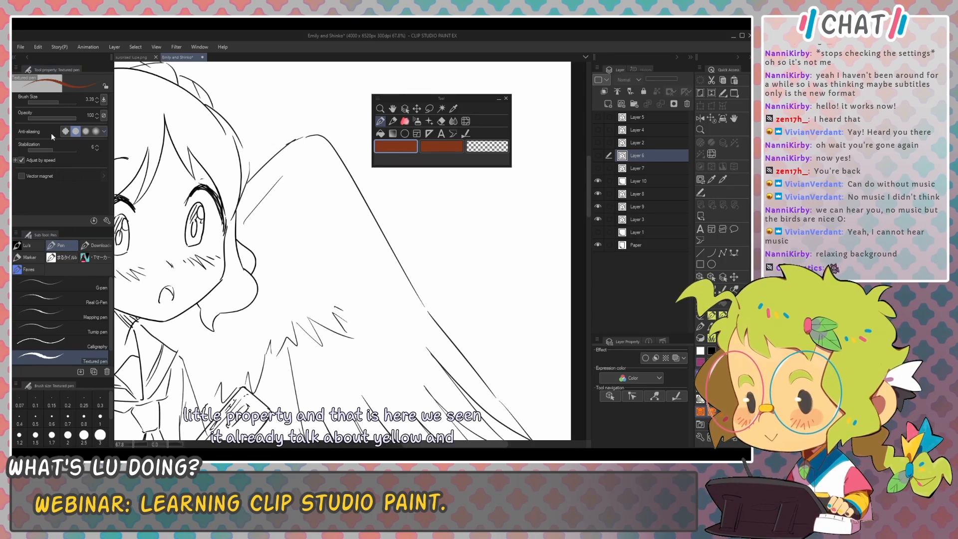
pyautogui.hotkey('alt', 'Tab')
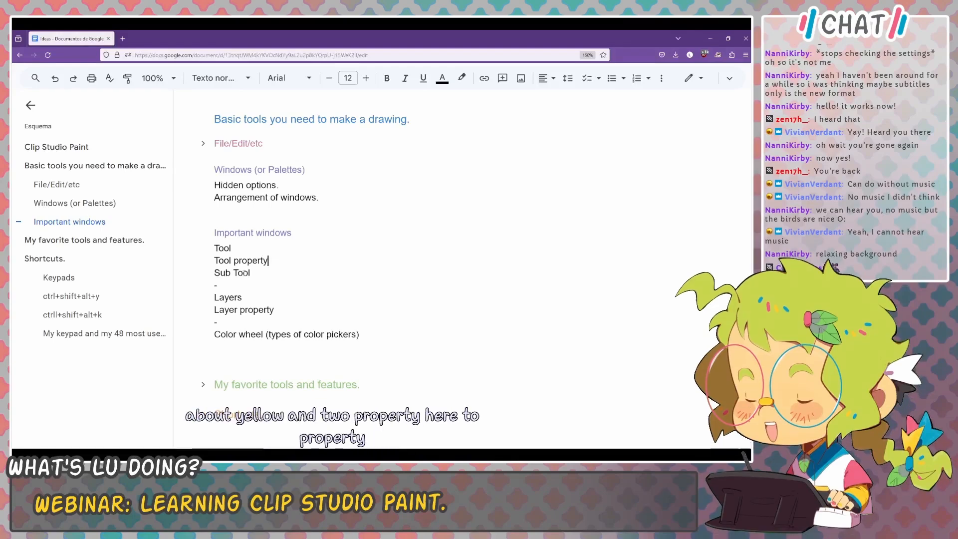
pyautogui.hotkey('alt', 'Tab')
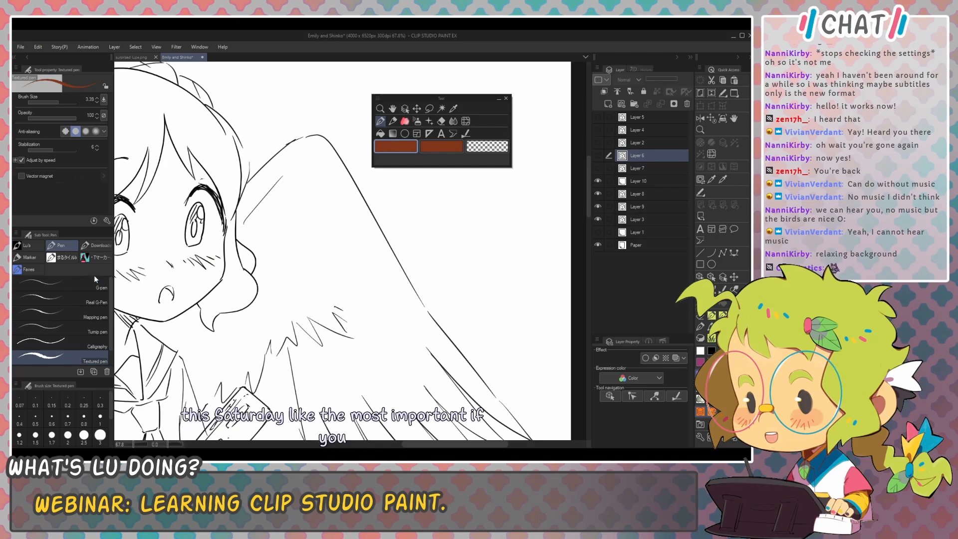
pyautogui.moveTo(448, 97); pyautogui.dragTo(441, 101)
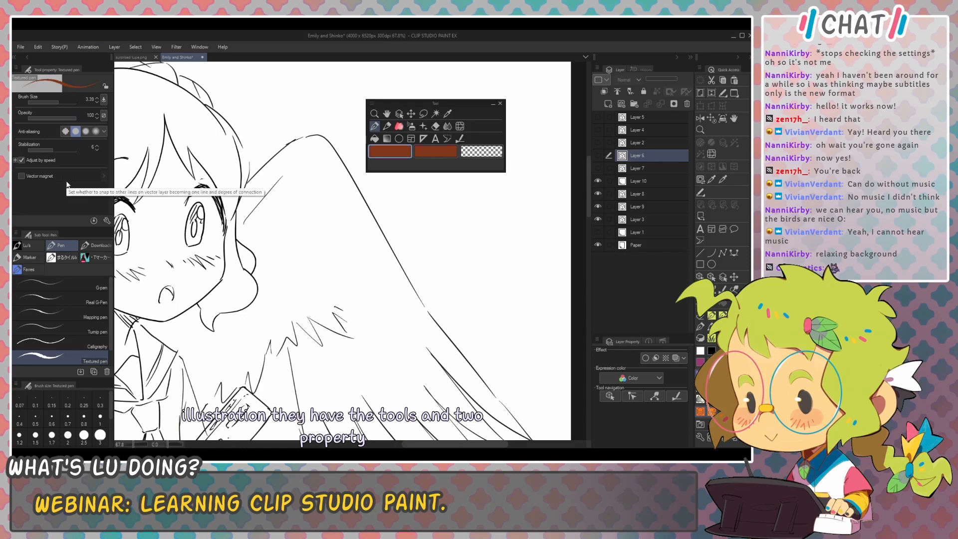
# Step: Look through the list of palettes that can be shown or hidden, and close it without changing any
pyautogui.hotkey('alt', 'Tab')
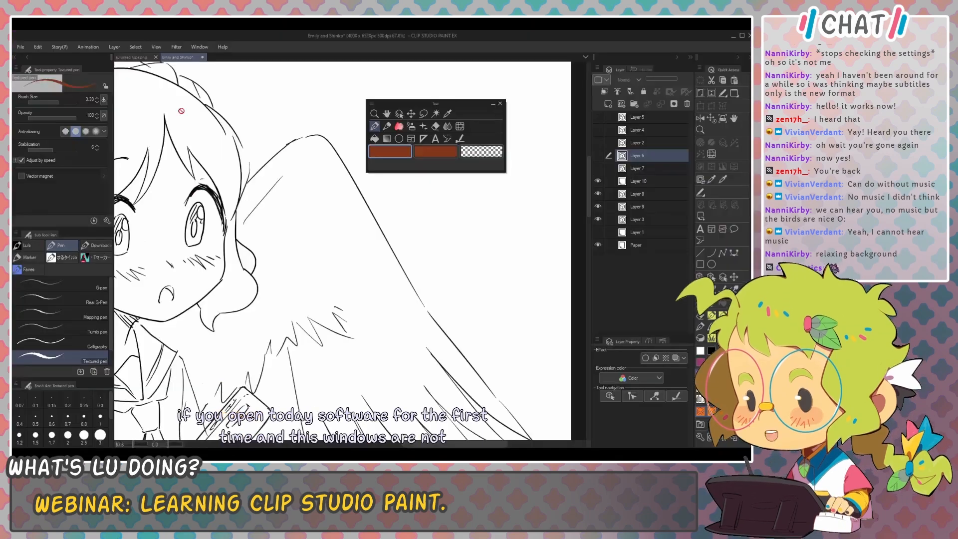
pyautogui.hotkey('alt', 'Tab')
pyautogui.click(194, 47)
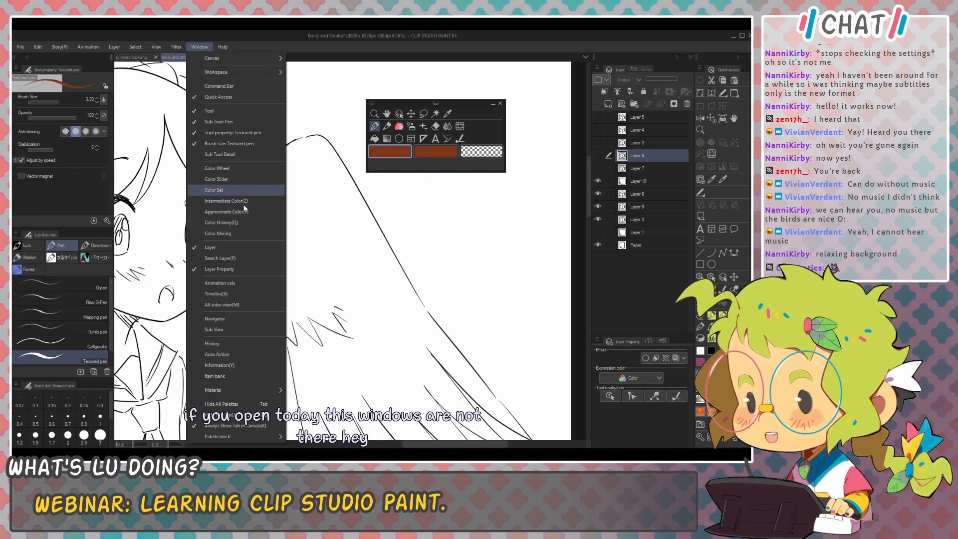
pyautogui.click(369, 40)
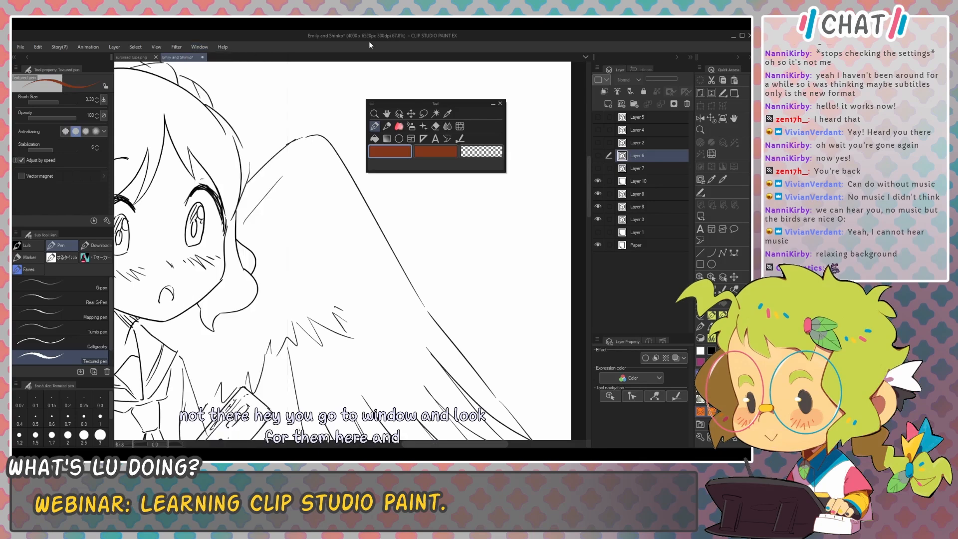
# Step: Check the Layers entry in the Google Docs notes, then return to Clip Studio Paint and examine the layer list alongside the whole drawing
pyautogui.hotkey('alt', 'Tab')
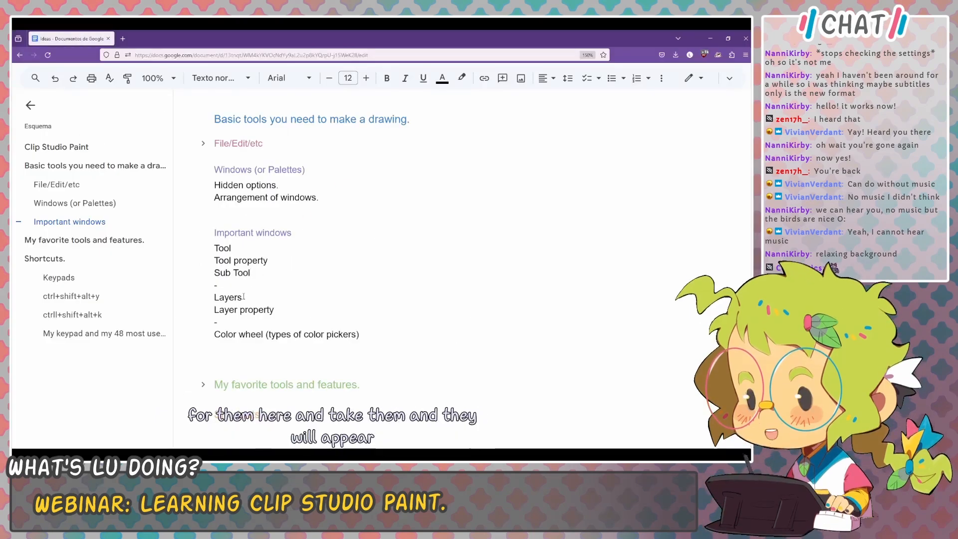
pyautogui.hotkey('alt', 'Tab')
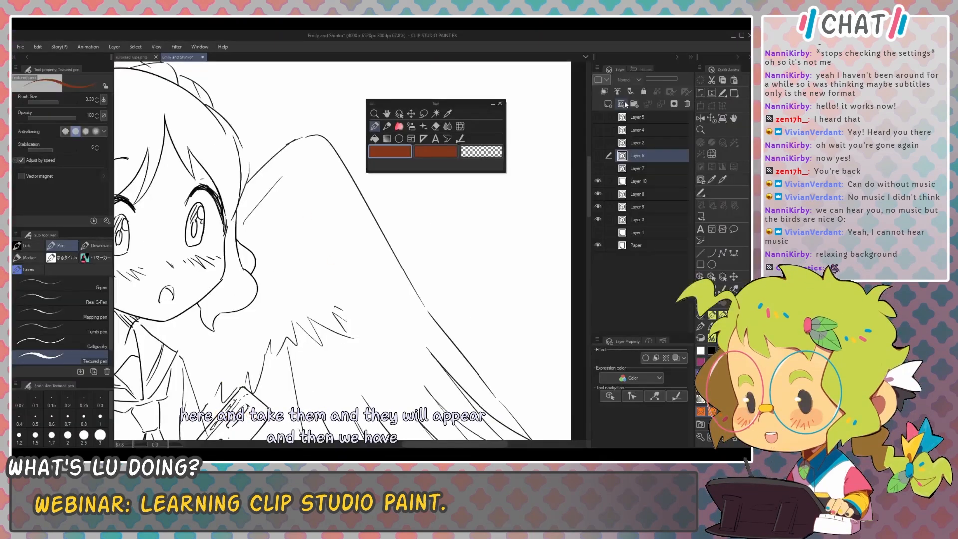
pyautogui.click(599, 181)
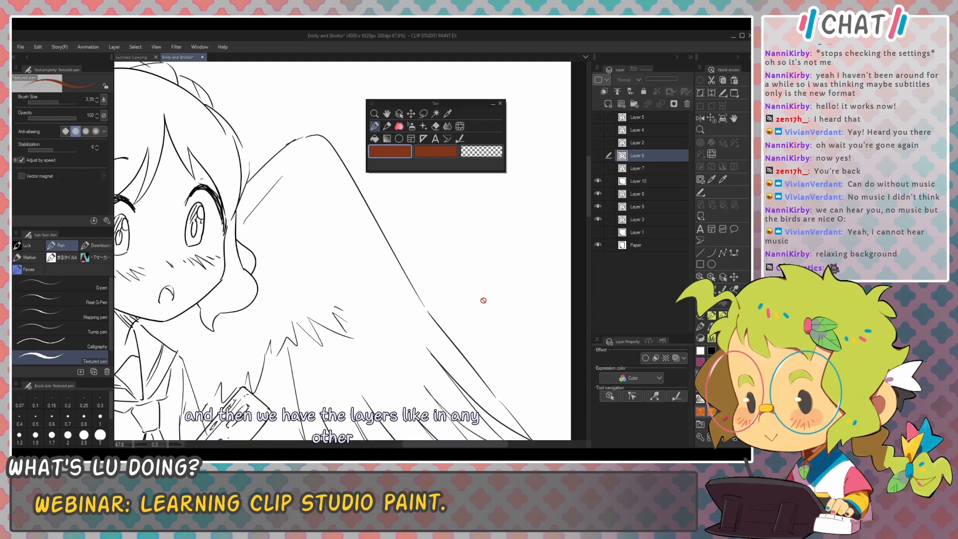
pyautogui.scroll(-5, 464, 245)
pyautogui.scroll(-3, 462, 240)
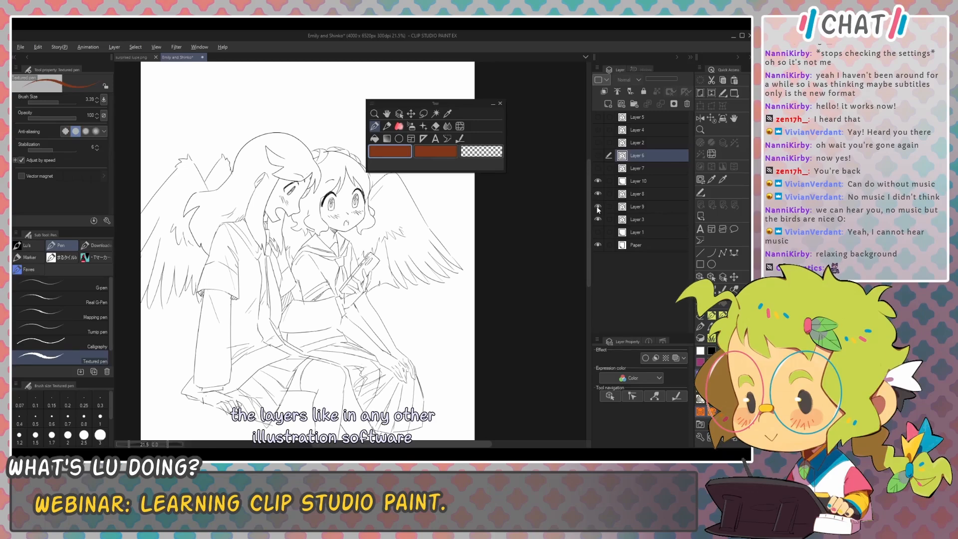
# Step: Mark the Layer property entry in the Google Docs notes and return to Clip Studio Paint
pyautogui.hotkey('alt', 'Tab')
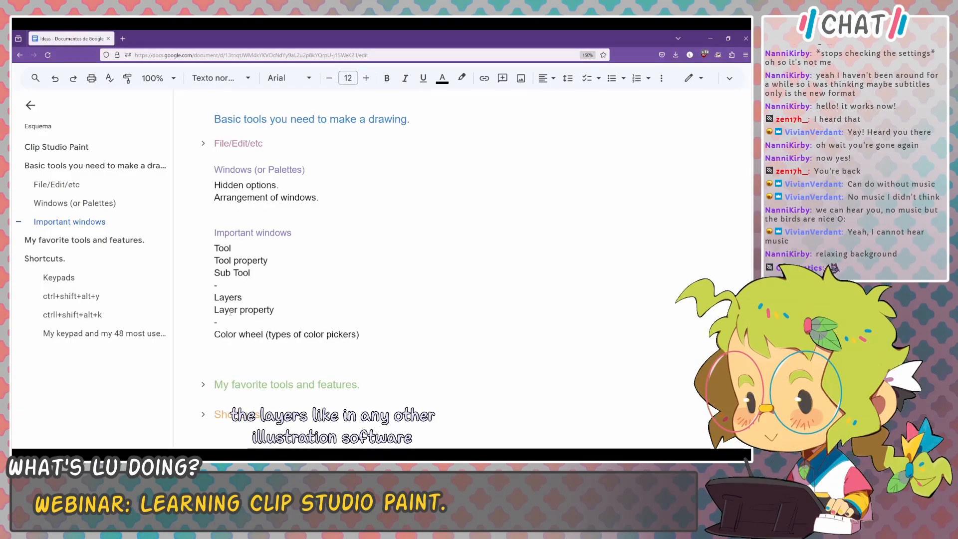
pyautogui.moveTo(221, 314); pyautogui.dragTo(279, 314)
pyautogui.click(279, 314)
pyautogui.hotkey('alt', 'Tab')
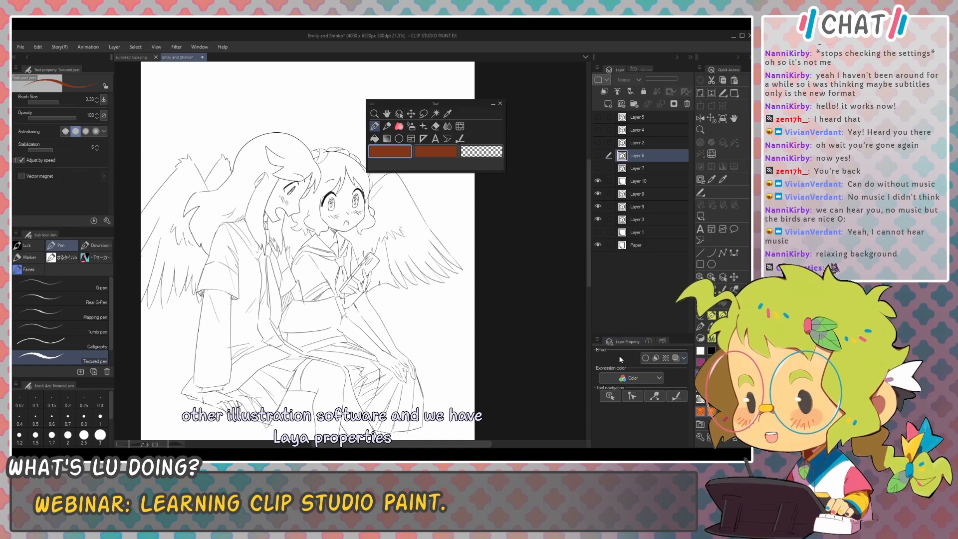
# Step: Select Layer 8 with the phone line art, add a border effect to it, and set the edge color to black
pyautogui.click(642, 192)
pyautogui.click(645, 358)
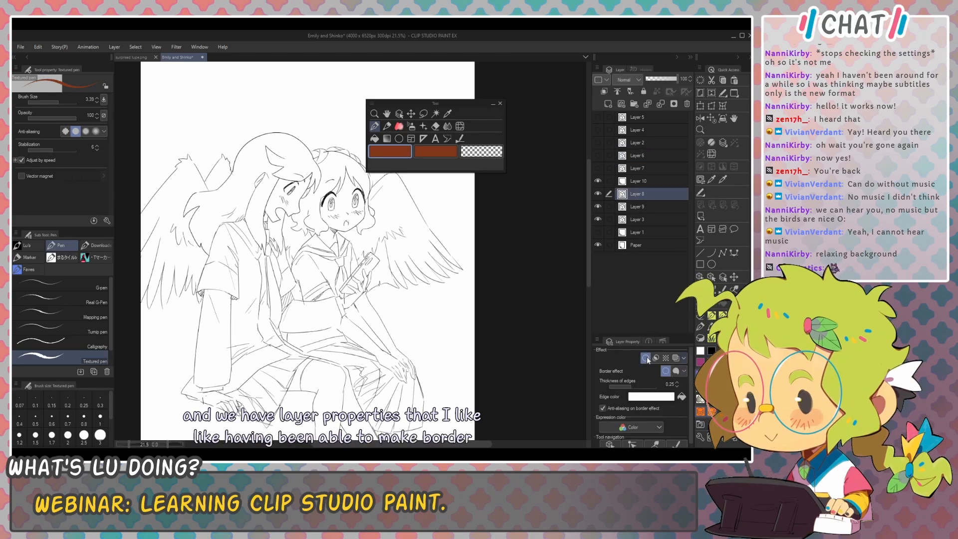
pyautogui.click(712, 351)
pyautogui.click(681, 396)
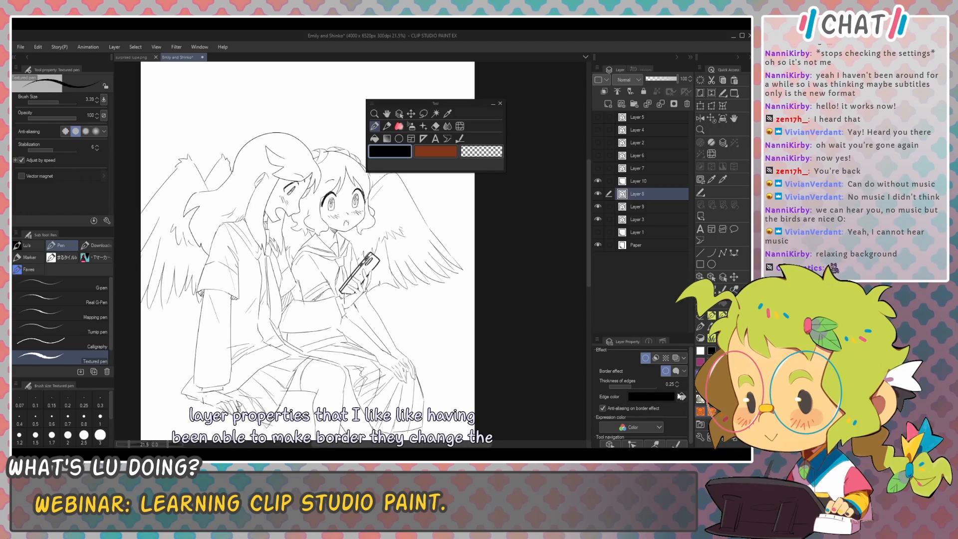
pyautogui.scroll(5, 379, 269)
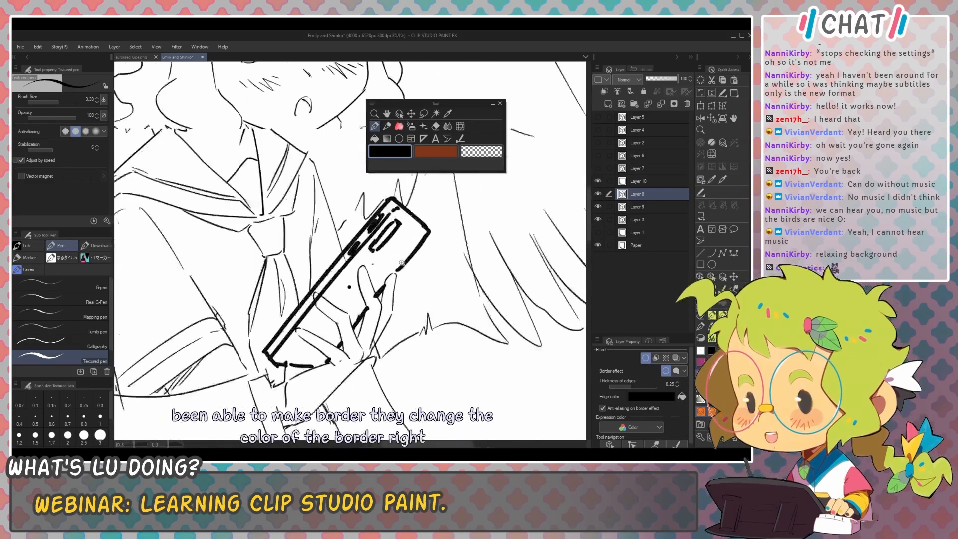
pyautogui.scroll(2, 401, 261)
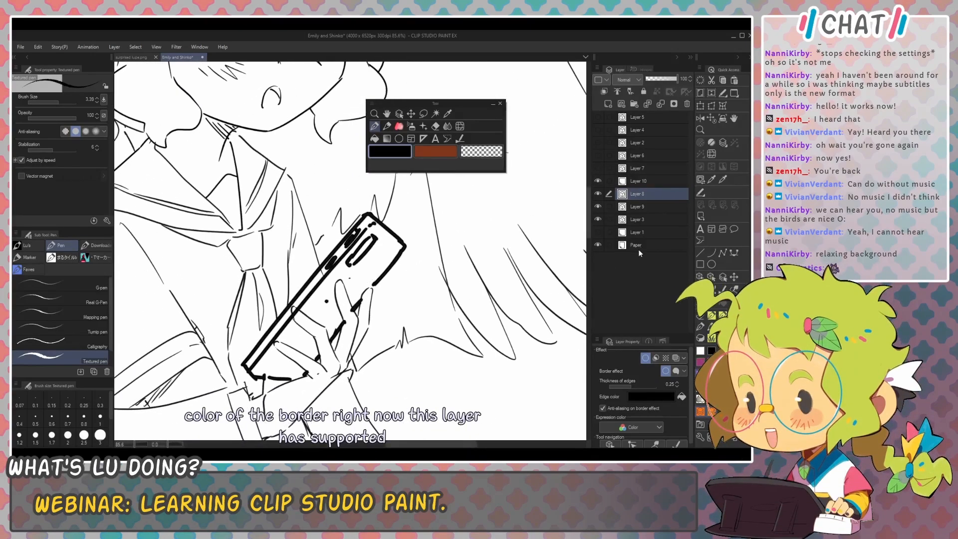
# Step: Toggle the border effect on Layer 8 and leave it turned off
pyautogui.click(646, 360)
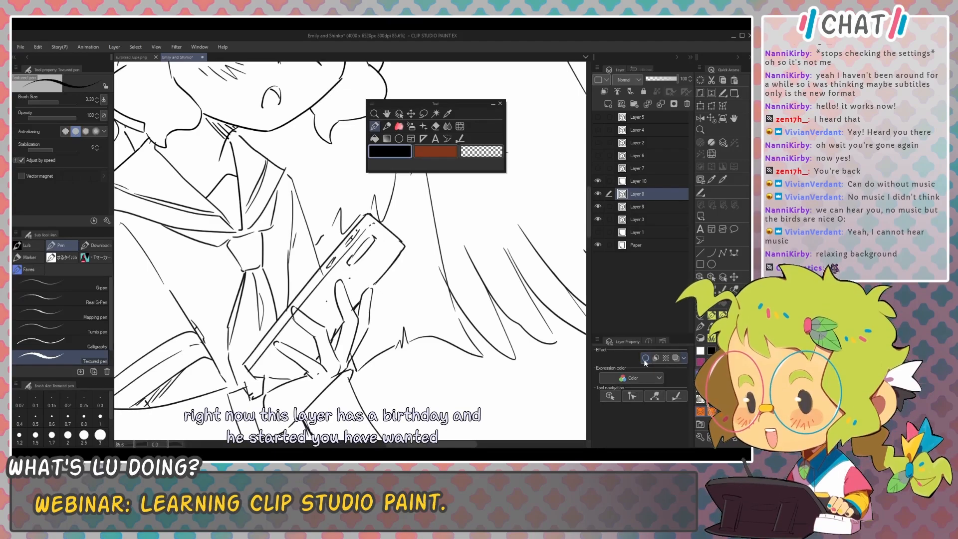
pyautogui.click(645, 361)
pyautogui.click(645, 361)
pyautogui.scroll(-10, 534, 330)
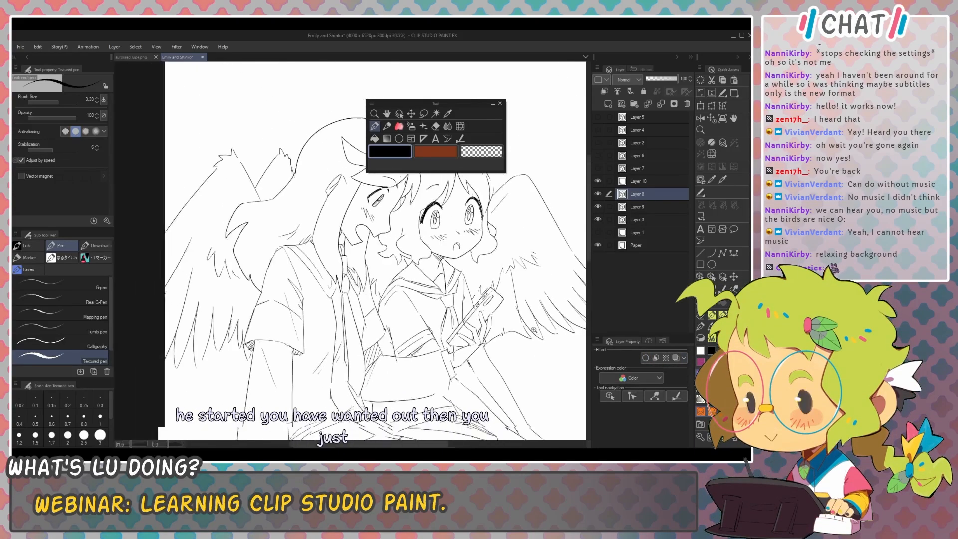
pyautogui.scroll(-3, 534, 330)
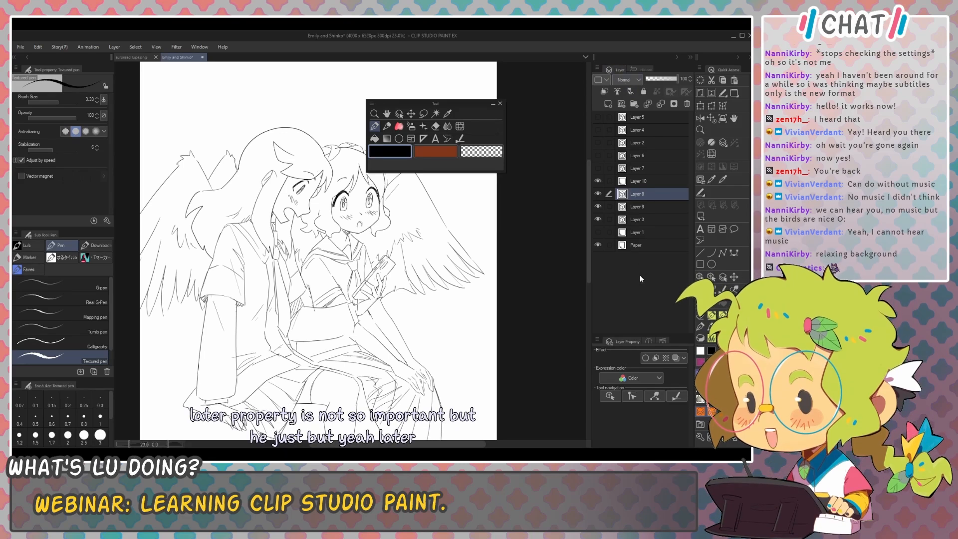
# Step: Check the color wheel entry in the Google Docs notes, then return to Clip Studio Paint and look through the Color Set and Color History
pyautogui.hotkey('alt', 'Tab')
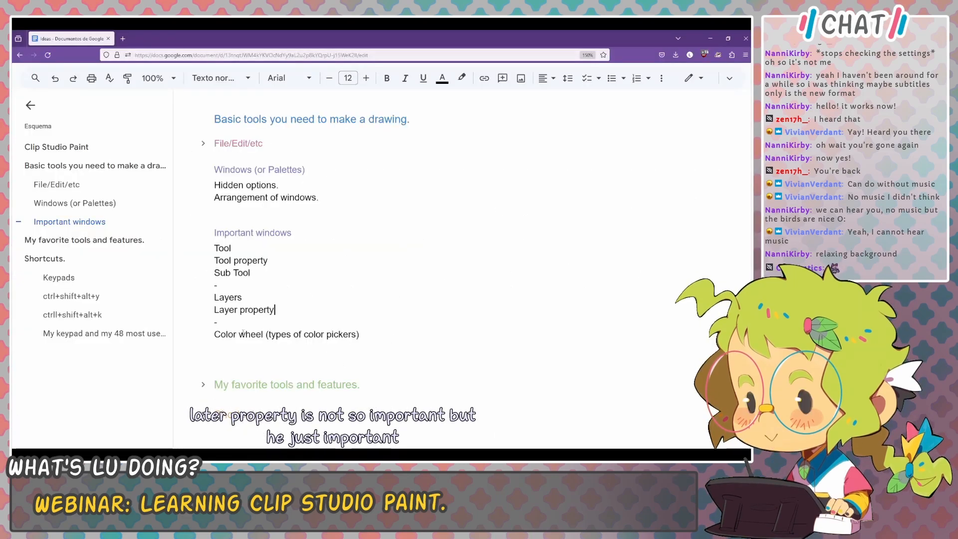
pyautogui.hotkey('alt', 'Tab')
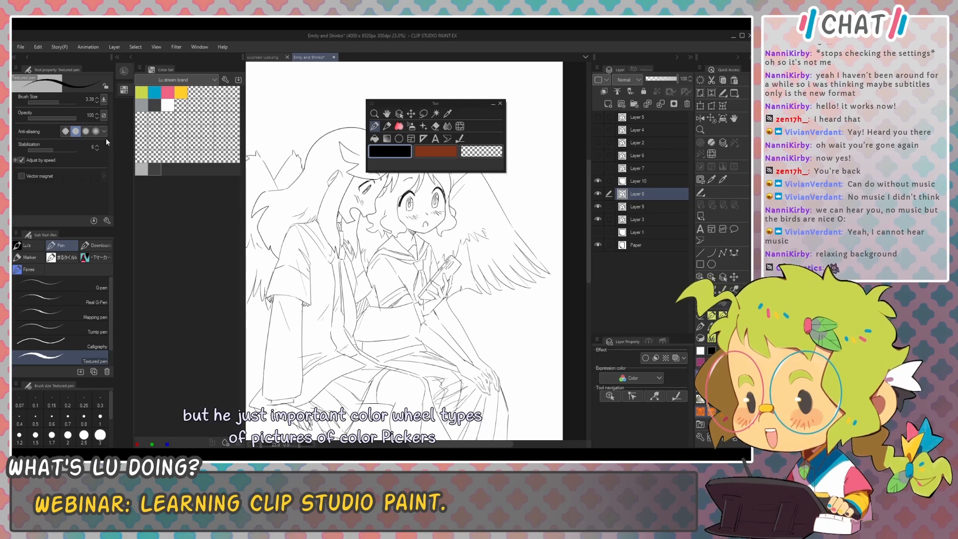
pyautogui.click(173, 80)
pyautogui.click(173, 80)
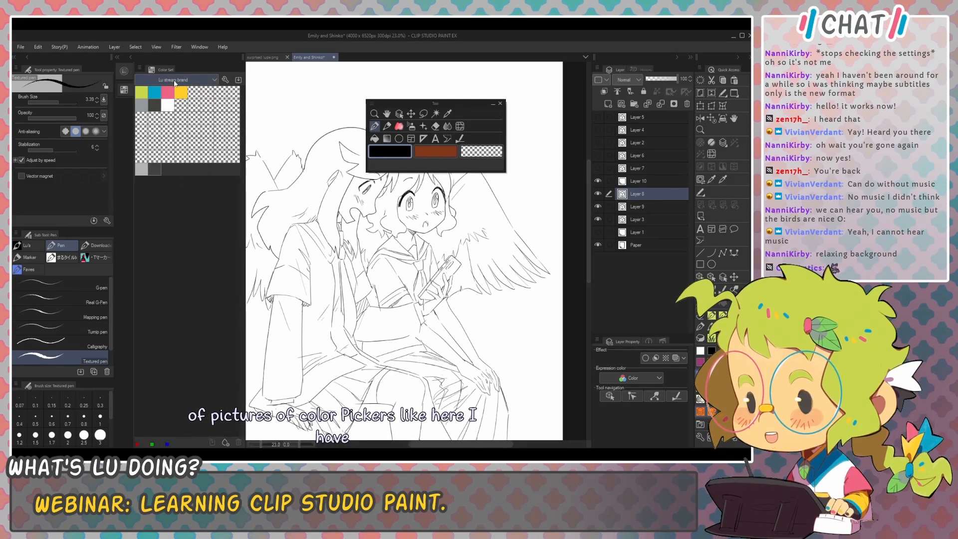
pyautogui.click(180, 100)
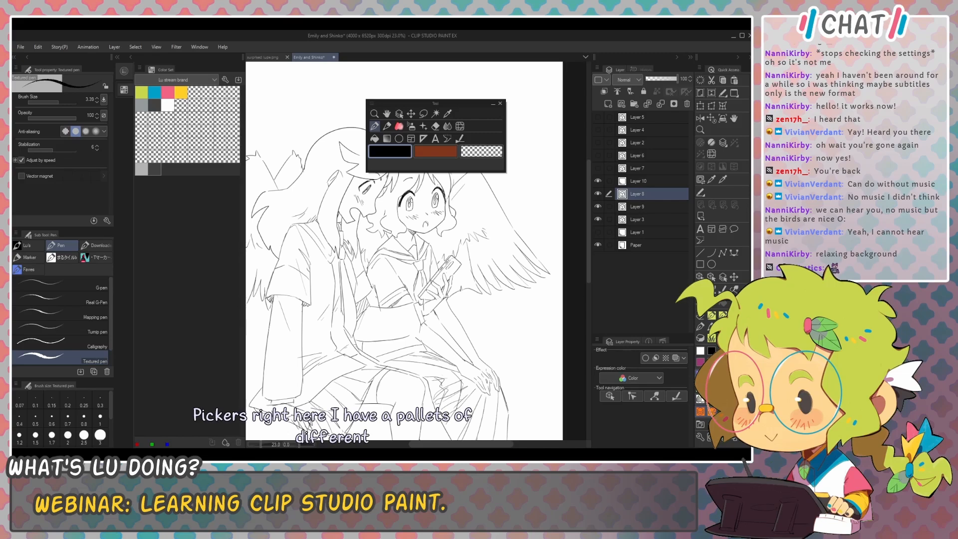
pyautogui.click(124, 71)
pyautogui.click(124, 90)
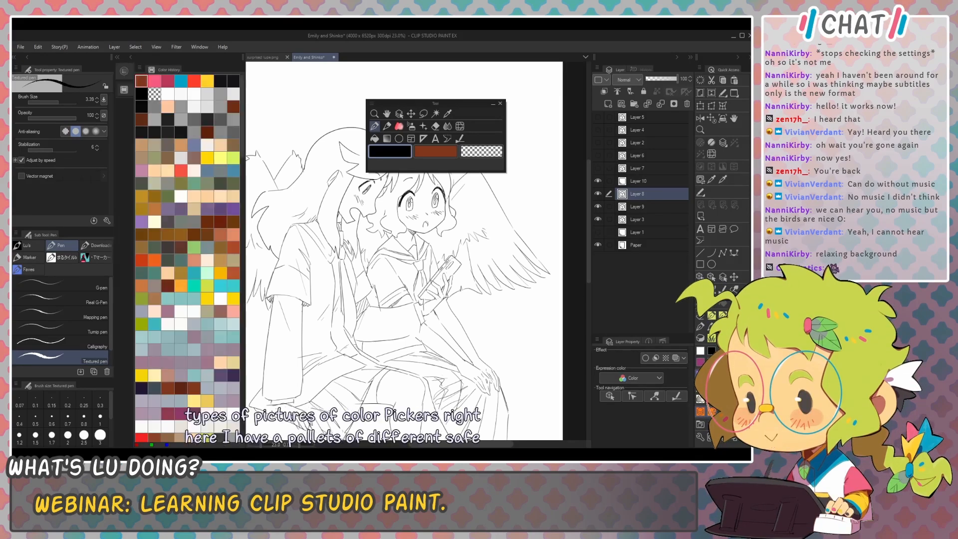
# Step: Open the Color Mixing palette, dab black paint on its empty area, and blend it with purple picked from the existing swatch
pyautogui.click(124, 70)
pyautogui.click(703, 402)
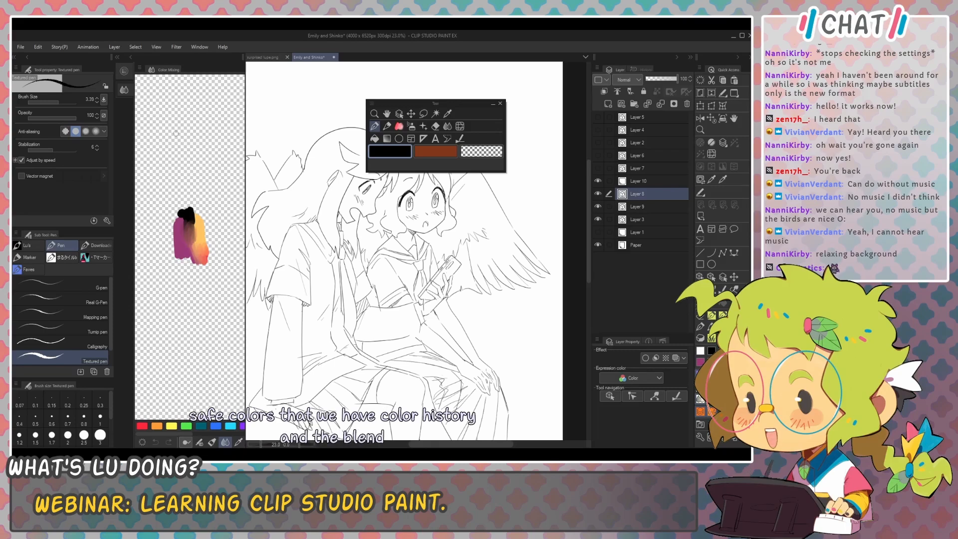
pyautogui.moveTo(175, 134)
pyautogui.mouseDown()
pyautogui.moveTo(170, 152)
pyautogui.moveTo(177, 150)
pyautogui.mouseUp()
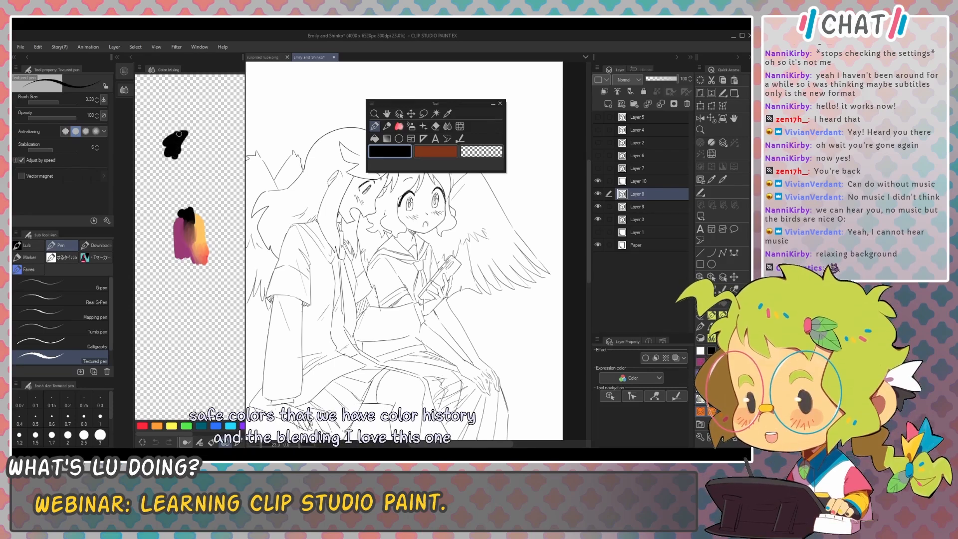
pyautogui.keyDown('alt'); pyautogui.click(186, 228); pyautogui.keyUp('alt')
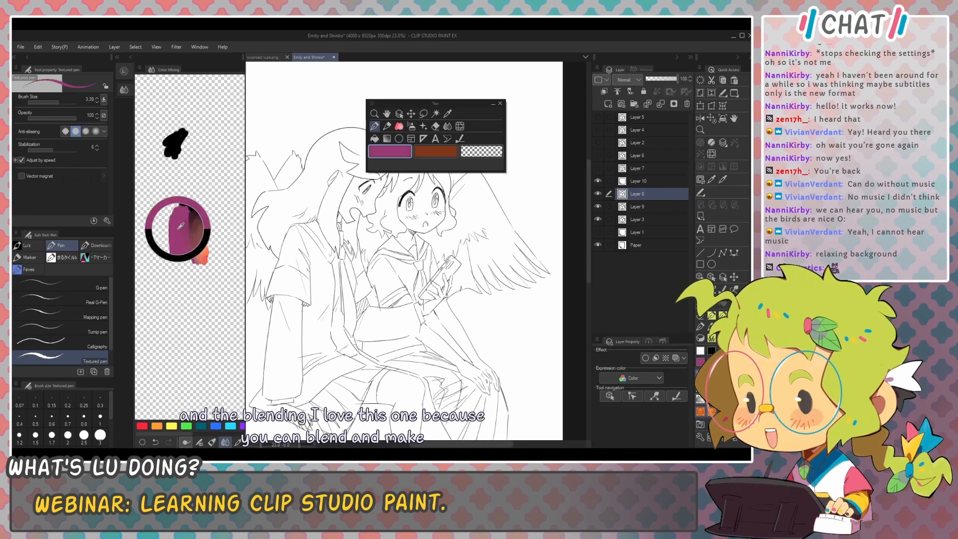
pyautogui.moveTo(188, 142); pyautogui.dragTo(187, 157)
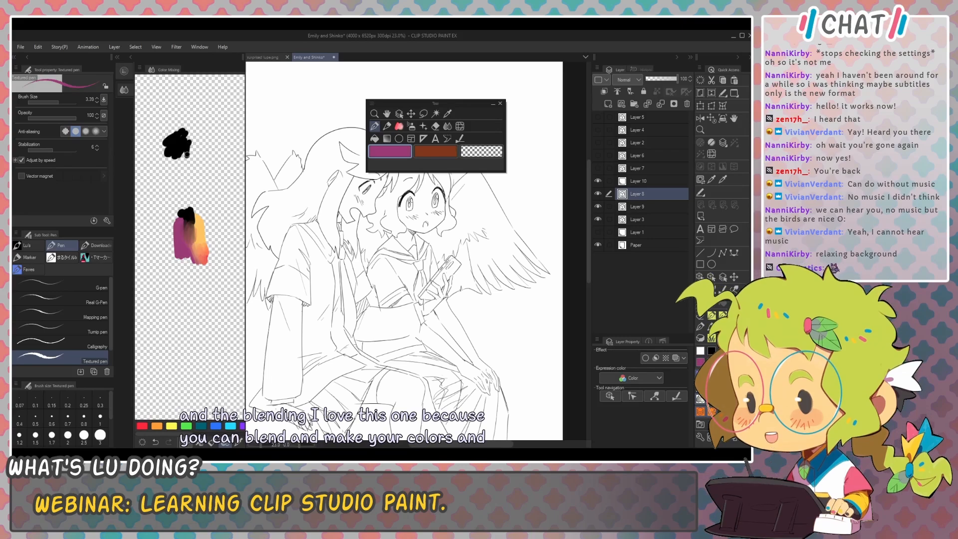
pyautogui.keyDown('alt'); pyautogui.click(181, 230); pyautogui.keyUp('alt')
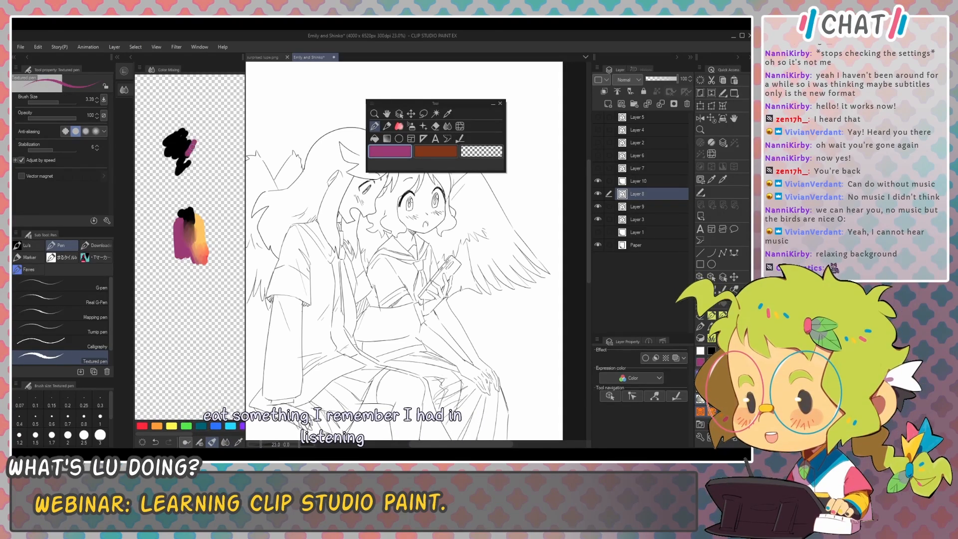
pyautogui.moveTo(193, 146)
pyautogui.mouseDown()
pyautogui.moveTo(166, 170)
pyautogui.moveTo(180, 159)
pyautogui.mouseUp()
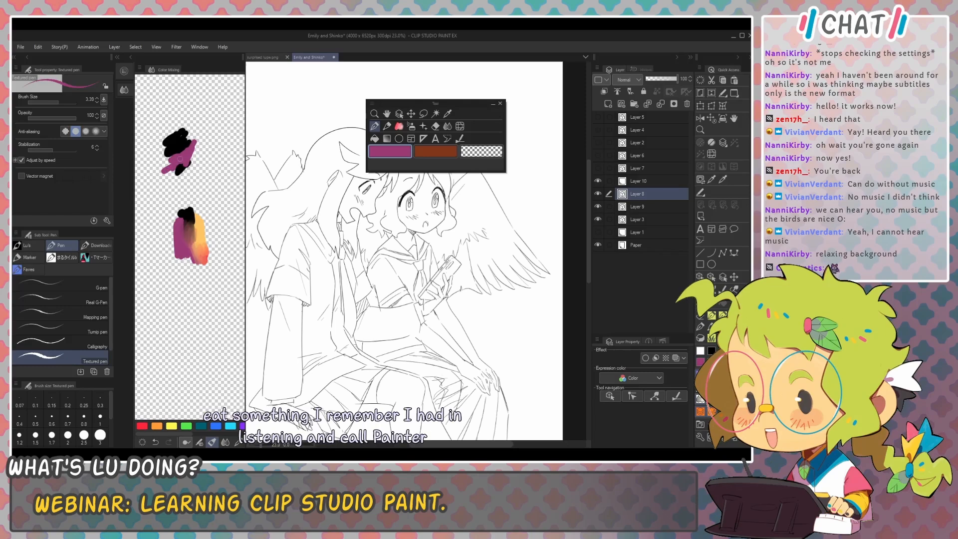
# Step: Show the Color Wheel palette, then examine the My favorite tools and features section in the Google Docs notes
pyautogui.click(701, 400)
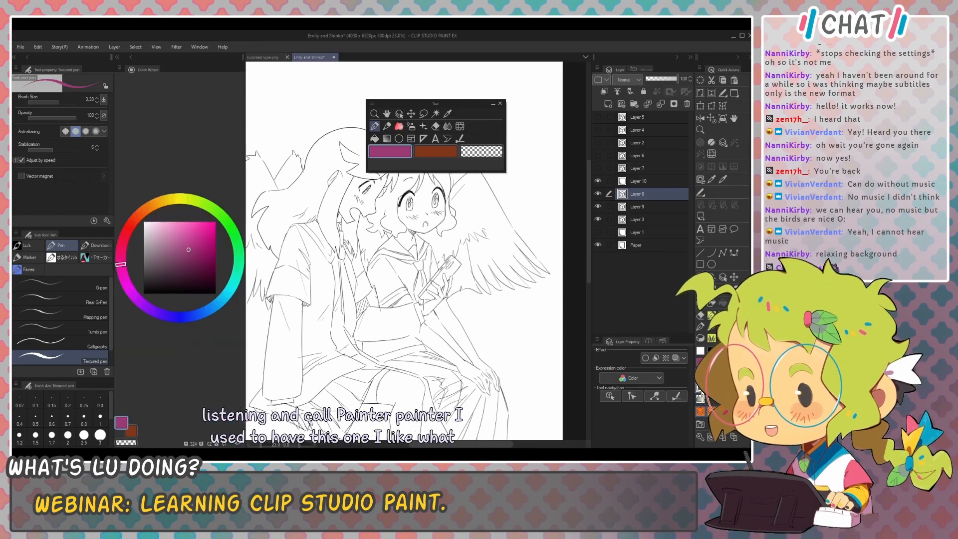
pyautogui.hotkey('alt', 'Tab')
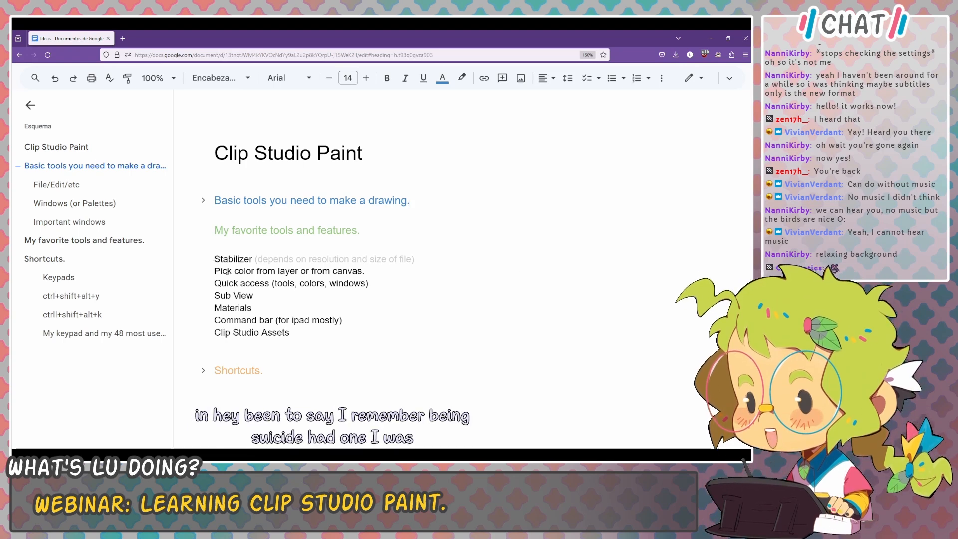
# Step: Return to Clip Studio Paint and create a new 4000 x 4000 px illustration canvas with a resolution of 300
pyautogui.hotkey('alt', 'Tab')
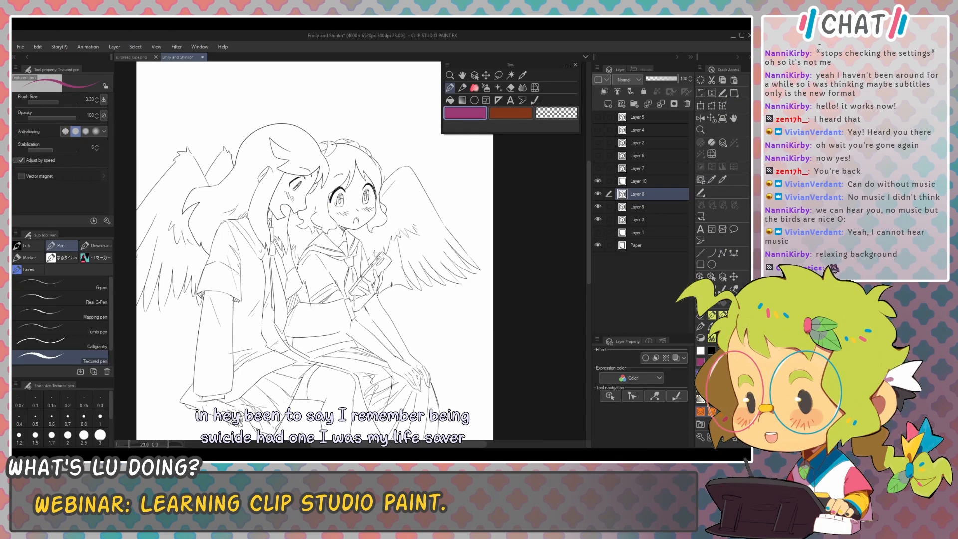
pyautogui.hotkey('ctrl', 'n')
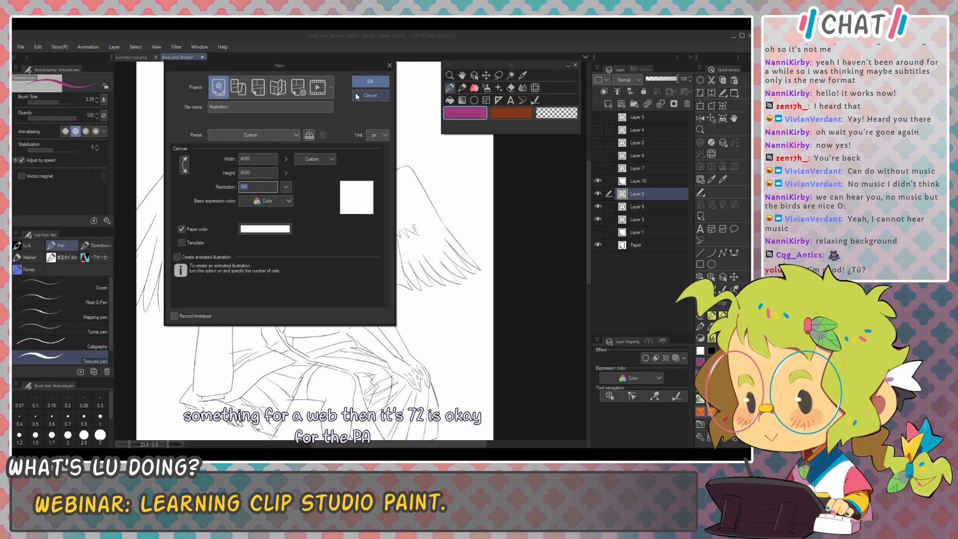
pyautogui.click(360, 84)
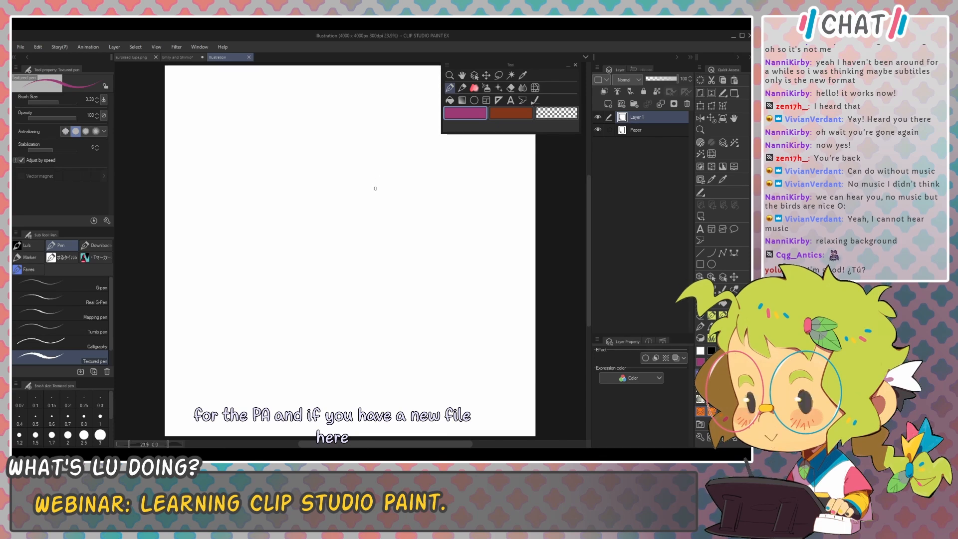
# Step: Check the Stabilizer entry in the Google Docs notes, then try a Textured pen stroke on the new canvas and undo it
pyautogui.hotkey('alt', 'Tab')
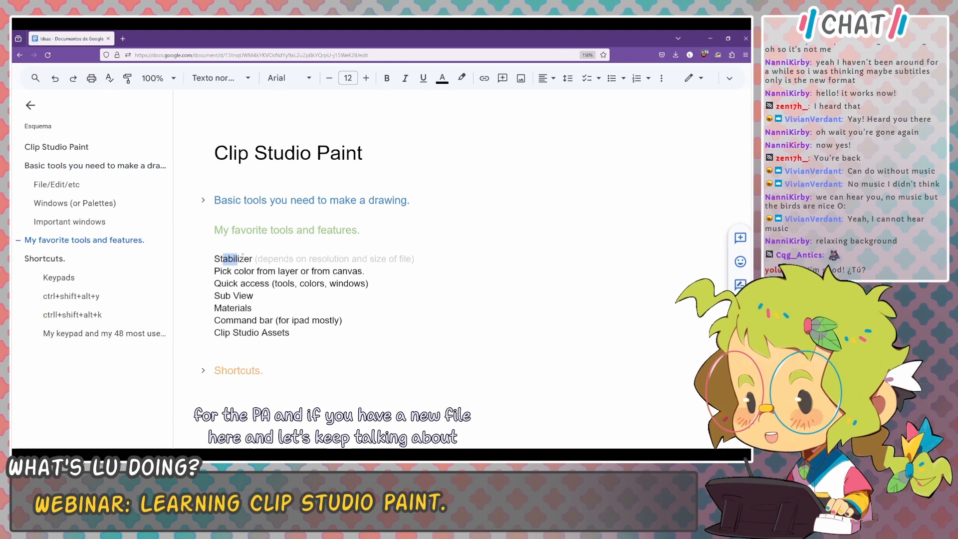
pyautogui.hotkey('alt', 'Tab')
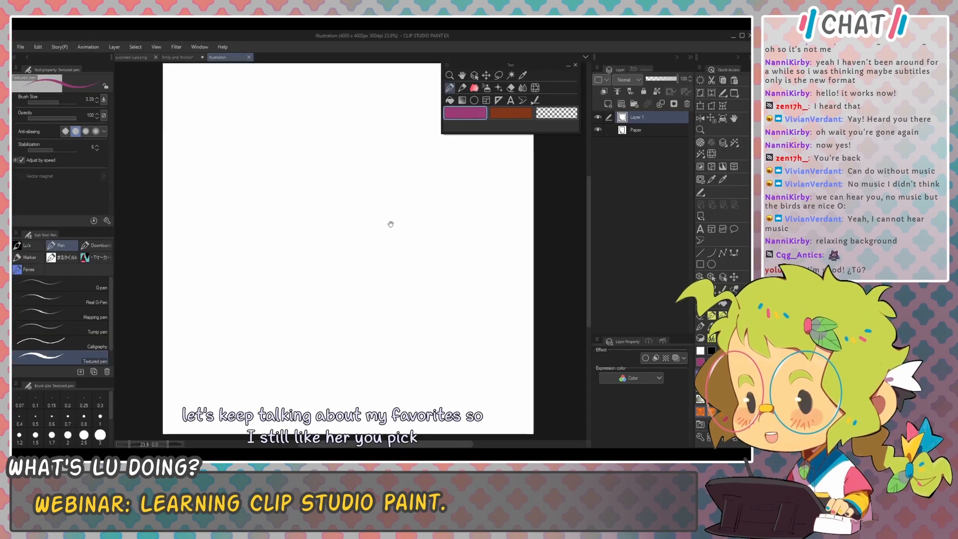
pyautogui.scroll(3, 376, 233)
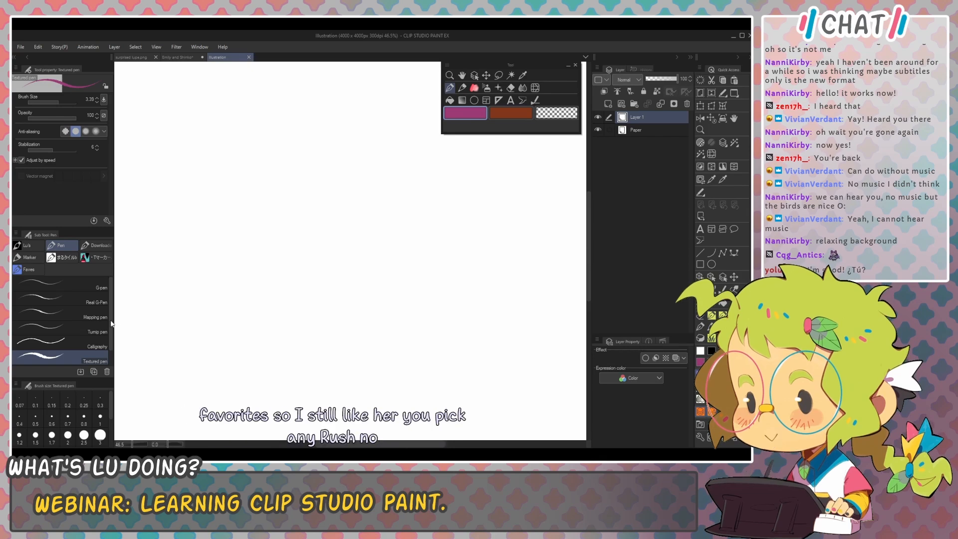
pyautogui.moveTo(194, 205)
pyautogui.mouseDown()
pyautogui.moveTo(256, 237)
pyautogui.moveTo(300, 240)
pyautogui.mouseUp()
pyautogui.hotkey('ctrl', 'z')
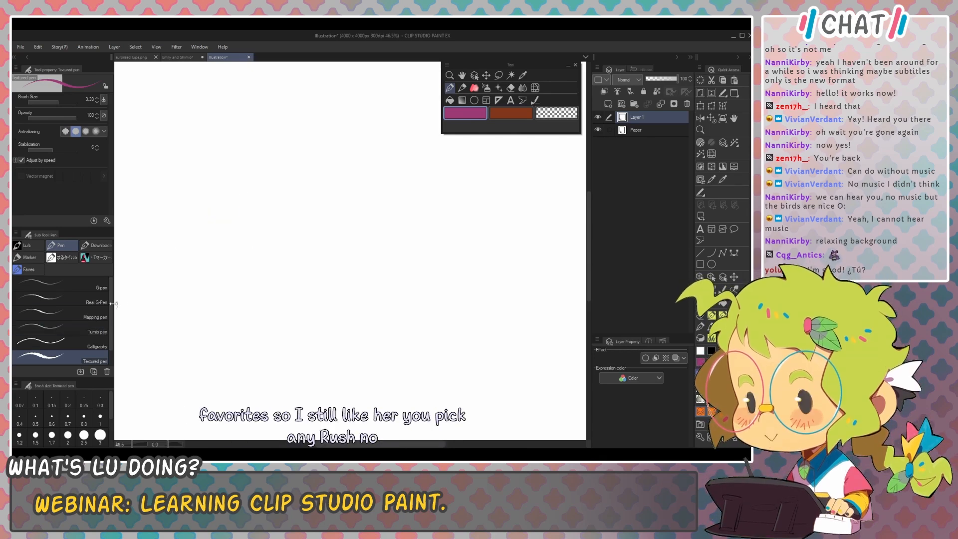
# Step: Select Turnip pen 4L from the Lu's sub tool group, draw a trial stroke and undo it
pyautogui.click(23, 245)
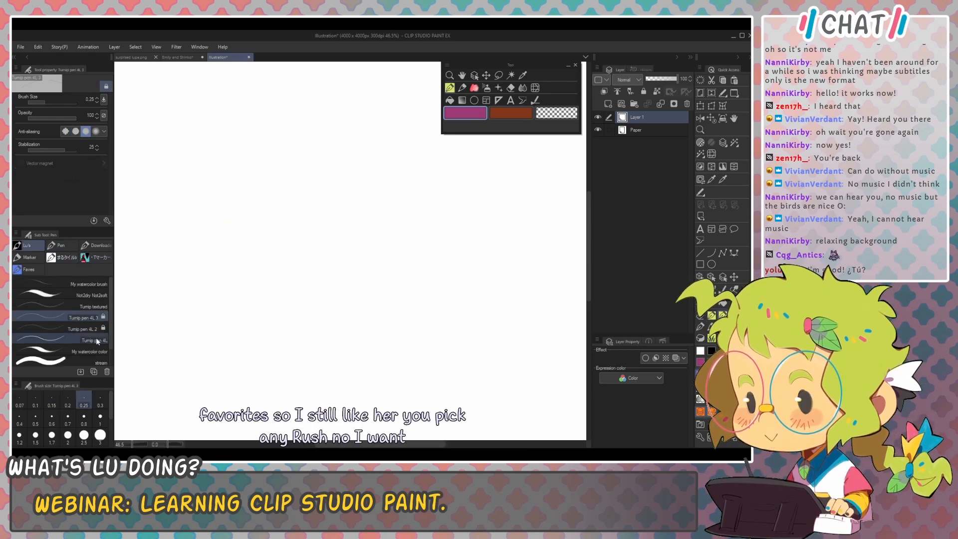
pyautogui.moveTo(308, 229); pyautogui.dragTo(311, 226)
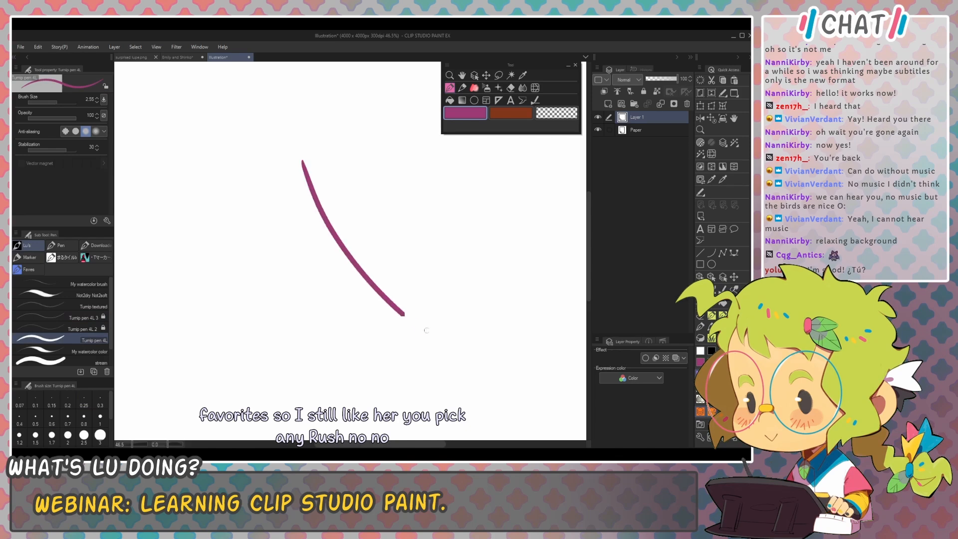
pyautogui.hotkey('ctrl', 'z')
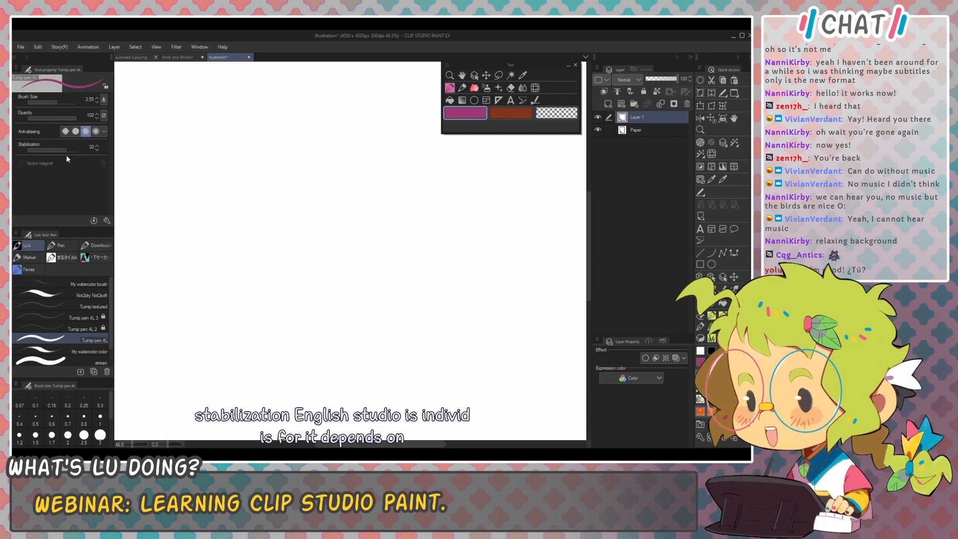
# Step: Compare the stabilization of Turnip pens 4L 2 and 4L 3, try and undo a thin curve, and return to Turnip pen 4L
pyautogui.press(',')
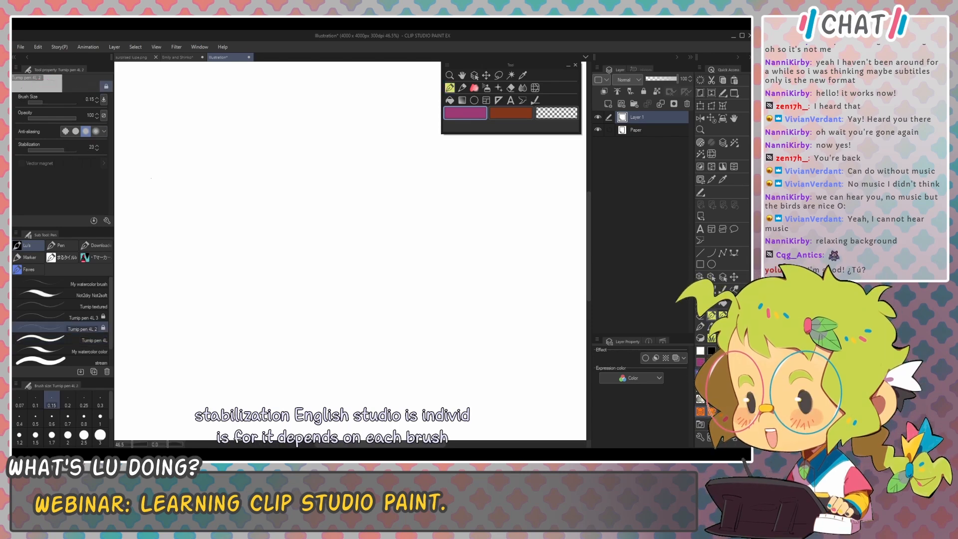
pyautogui.press(',')
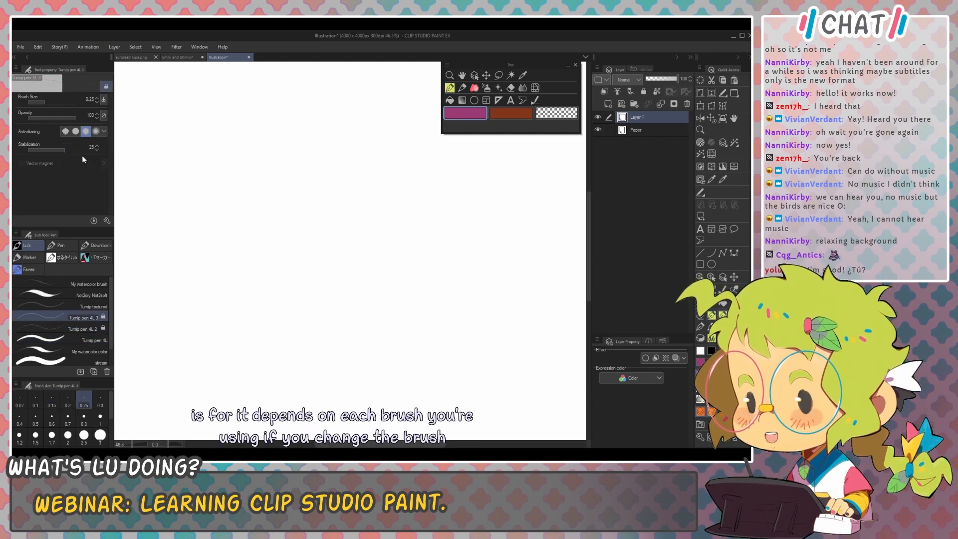
pyautogui.moveTo(189, 211)
pyautogui.mouseDown()
pyautogui.moveTo(195, 159)
pyautogui.moveTo(271, 318)
pyautogui.mouseUp()
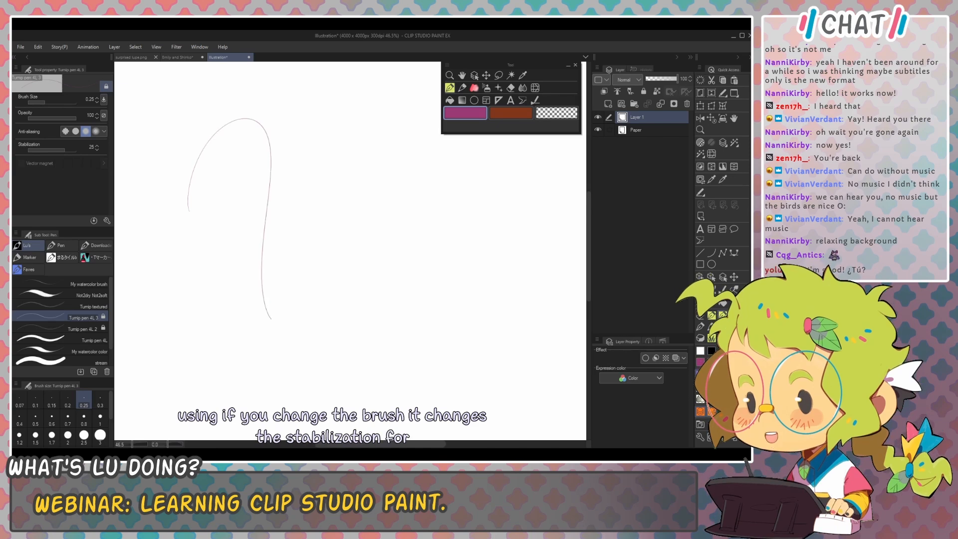
pyautogui.hotkey('ctrl', 'z')
pyautogui.press('.')
pyautogui.press('.')
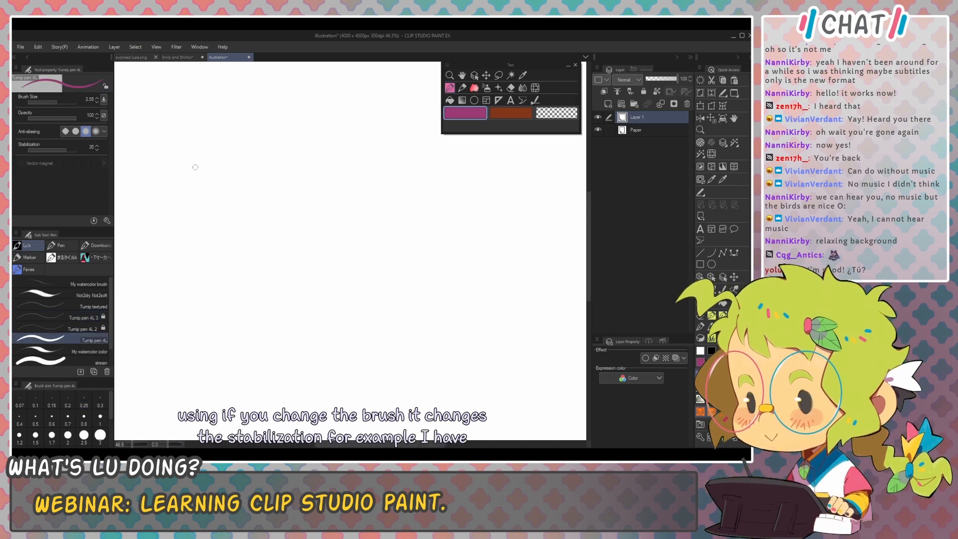
# Step: Draw a looping line with Turnip pen 4L, then set its Stabilization to 0 and draw wobbly, rounded and short parallel strokes for comparison
pyautogui.moveTo(186, 152)
pyautogui.mouseDown()
pyautogui.moveTo(264, 278)
pyautogui.moveTo(308, 272)
pyautogui.moveTo(252, 105)
pyautogui.moveTo(380, 275)
pyautogui.moveTo(306, 123)
pyautogui.moveTo(329, 123)
pyautogui.mouseUp()
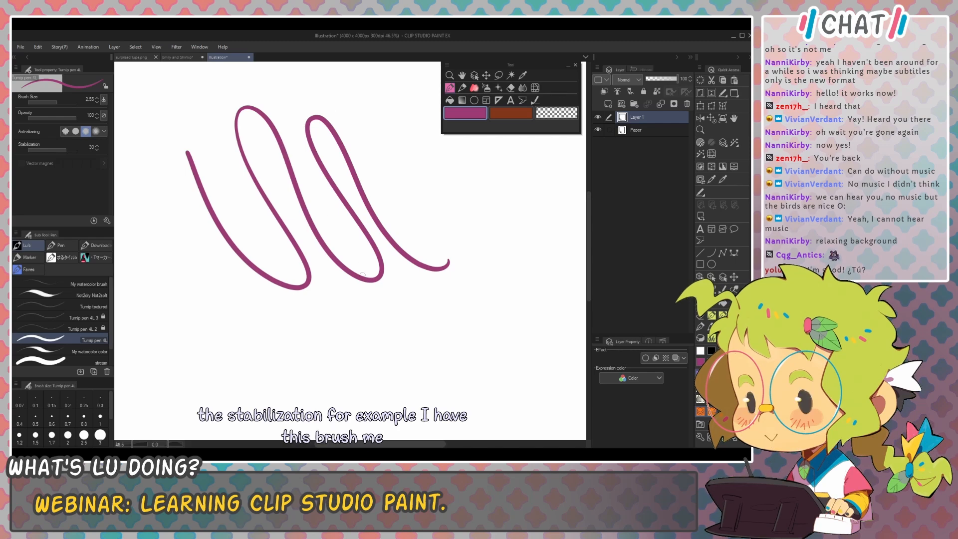
pyautogui.click(42, 151)
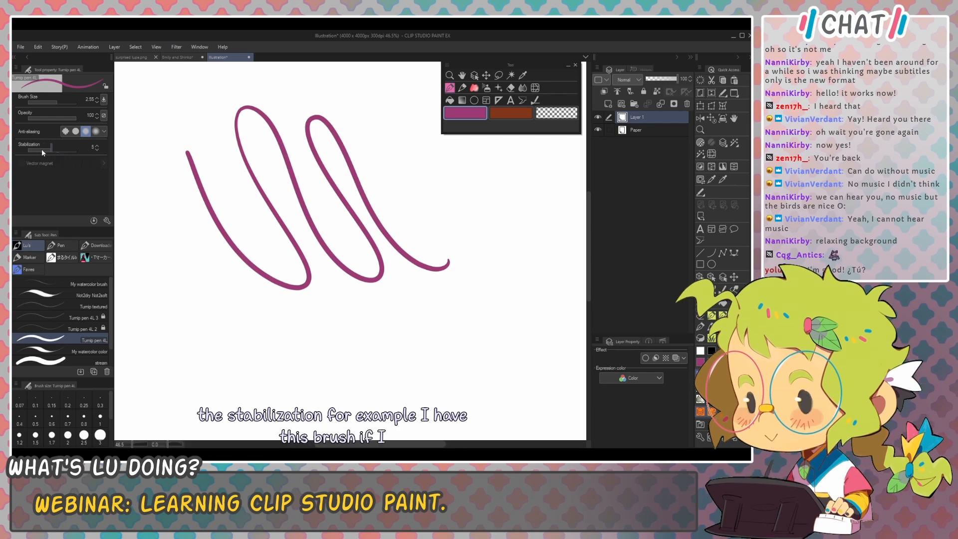
pyautogui.moveTo(146, 233)
pyautogui.mouseDown()
pyautogui.moveTo(164, 262)
pyautogui.moveTo(178, 254)
pyautogui.moveTo(273, 318)
pyautogui.moveTo(367, 322)
pyautogui.moveTo(431, 291)
pyautogui.moveTo(460, 337)
pyautogui.mouseUp()
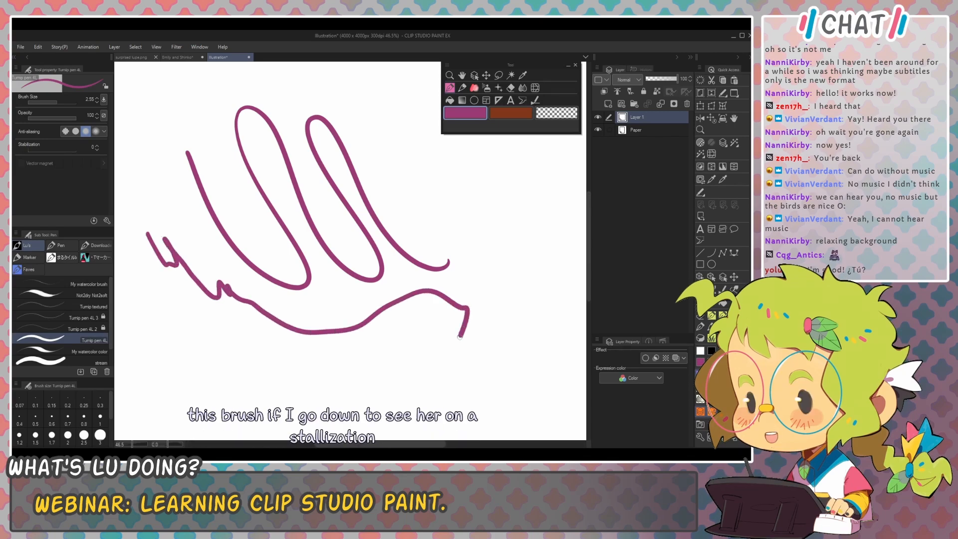
pyautogui.moveTo(418, 230)
pyautogui.mouseDown()
pyautogui.moveTo(376, 133)
pyautogui.moveTo(295, 91)
pyautogui.moveTo(195, 118)
pyautogui.moveTo(187, 218)
pyautogui.mouseUp()
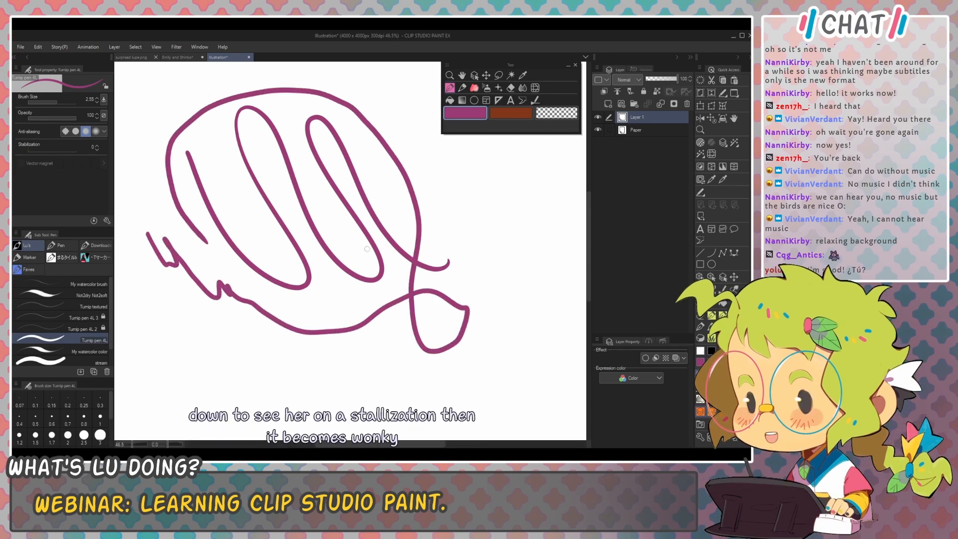
pyautogui.moveTo(460, 232)
pyautogui.mouseDown()
pyautogui.moveTo(493, 299)
pyautogui.moveTo(460, 192)
pyautogui.moveTo(493, 306)
pyautogui.mouseUp()
pyautogui.moveTo(480, 192); pyautogui.dragTo(504, 294)
pyautogui.moveTo(488, 210); pyautogui.dragTo(519, 300)
pyautogui.moveTo(492, 215); pyautogui.dragTo(523, 300)
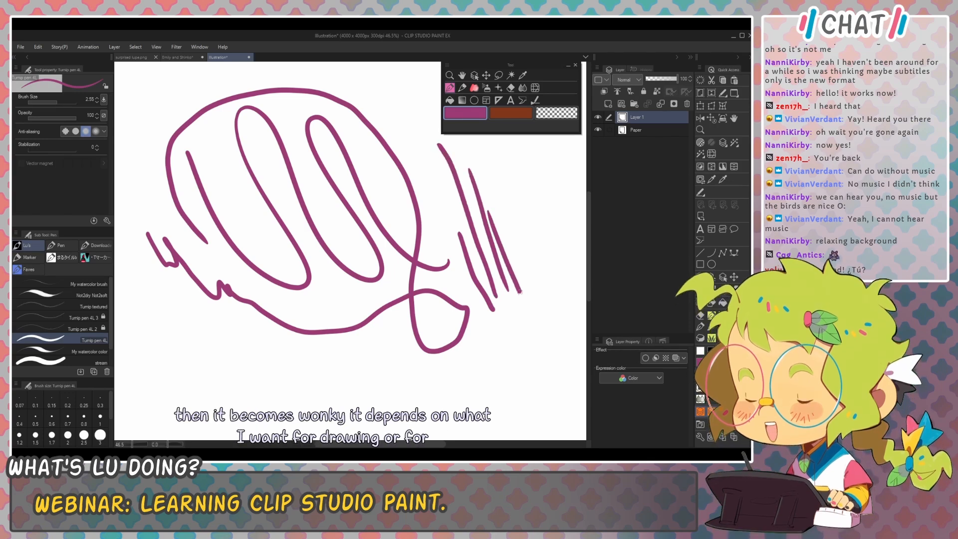
# Step: Set the Stabilization of Turnip pen 4L to 100, draw large trial curves over the strokes and undo them
pyautogui.moveTo(56, 150); pyautogui.dragTo(80, 151)
pyautogui.moveTo(174, 148); pyautogui.dragTo(325, 385)
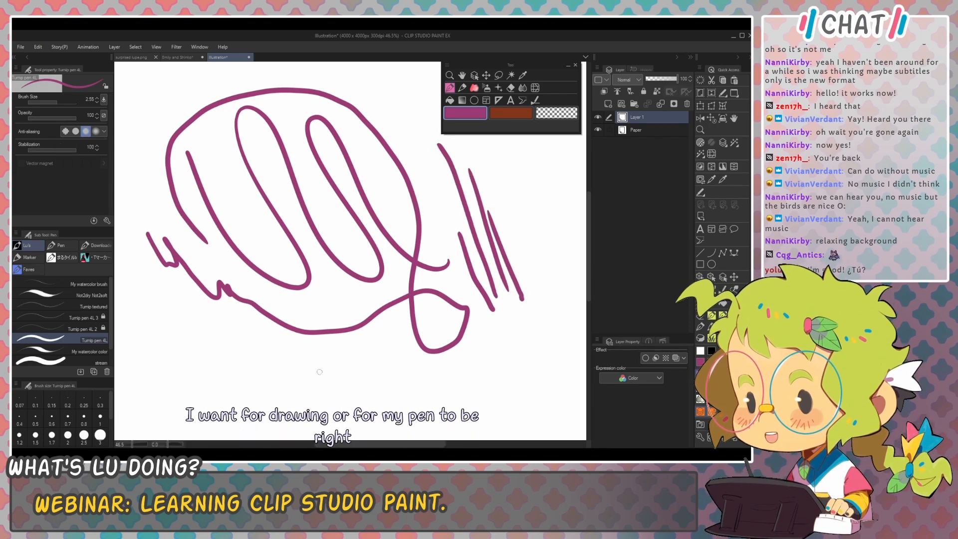
pyautogui.moveTo(170, 152)
pyautogui.mouseDown()
pyautogui.moveTo(265, 121)
pyautogui.moveTo(369, 160)
pyautogui.moveTo(444, 317)
pyautogui.moveTo(396, 358)
pyautogui.moveTo(324, 331)
pyautogui.mouseUp()
pyautogui.moveTo(374, 348)
pyautogui.mouseDown()
pyautogui.moveTo(357, 367)
pyautogui.moveTo(302, 357)
pyautogui.mouseUp()
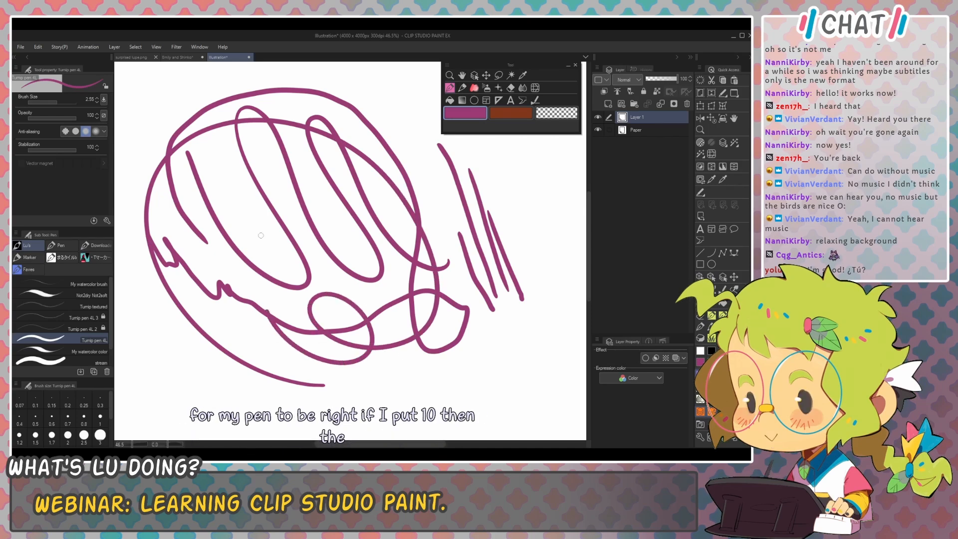
pyautogui.hotkey('ctrl', 'z')
pyautogui.hotkey('ctrl', 'z')
# Step: Draw overlapping smooth loops below and beside the earlier strokes at Stabilization 100, then undo them
pyautogui.moveTo(372, 400); pyautogui.dragTo(311, 402)
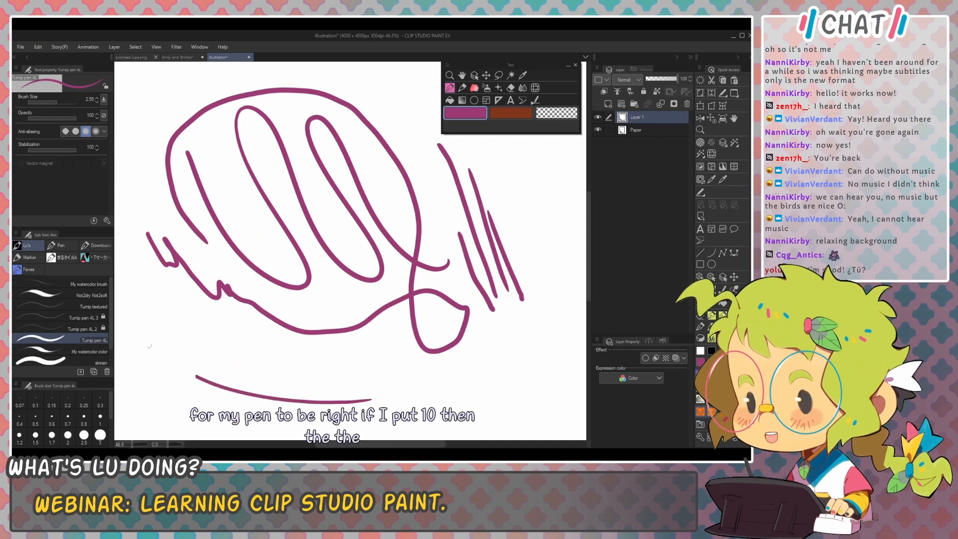
pyautogui.moveTo(254, 338)
pyautogui.mouseDown()
pyautogui.moveTo(385, 378)
pyautogui.moveTo(446, 378)
pyautogui.moveTo(478, 345)
pyautogui.moveTo(345, 360)
pyautogui.mouseUp()
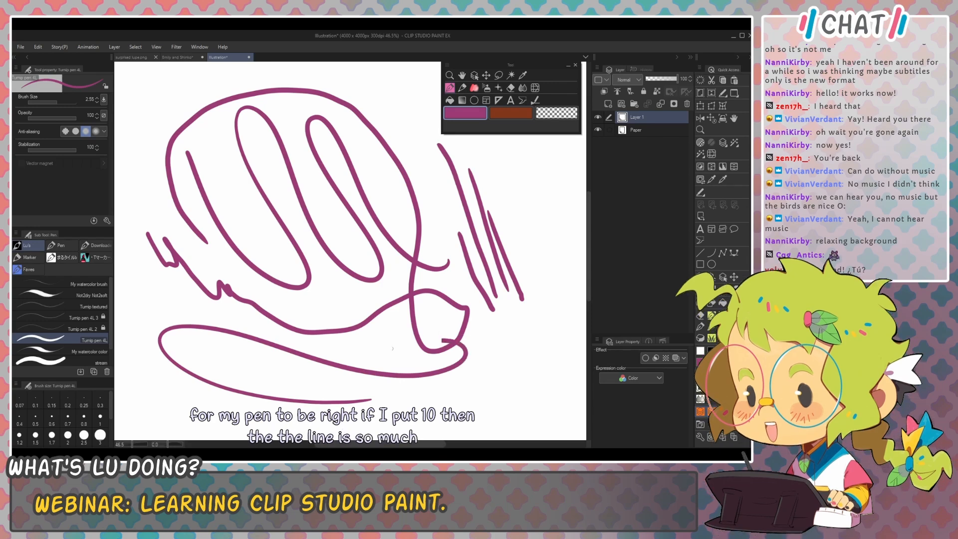
pyautogui.moveTo(172, 322)
pyautogui.mouseDown()
pyautogui.moveTo(182, 291)
pyautogui.moveTo(281, 317)
pyautogui.moveTo(348, 355)
pyautogui.moveTo(410, 370)
pyautogui.moveTo(483, 366)
pyautogui.moveTo(504, 341)
pyautogui.mouseUp()
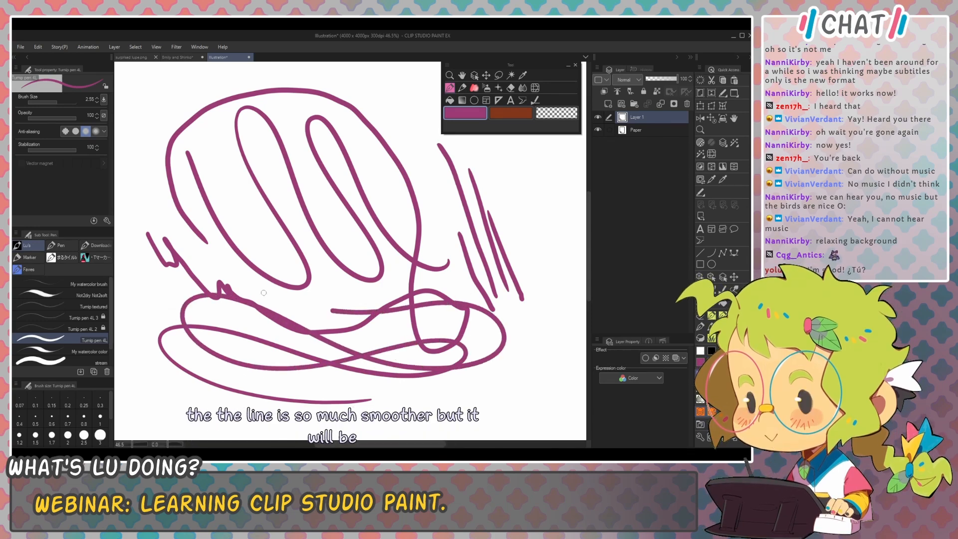
pyautogui.moveTo(300, 235)
pyautogui.mouseDown()
pyautogui.moveTo(394, 277)
pyautogui.moveTo(465, 337)
pyautogui.moveTo(523, 358)
pyautogui.moveTo(546, 334)
pyautogui.mouseUp()
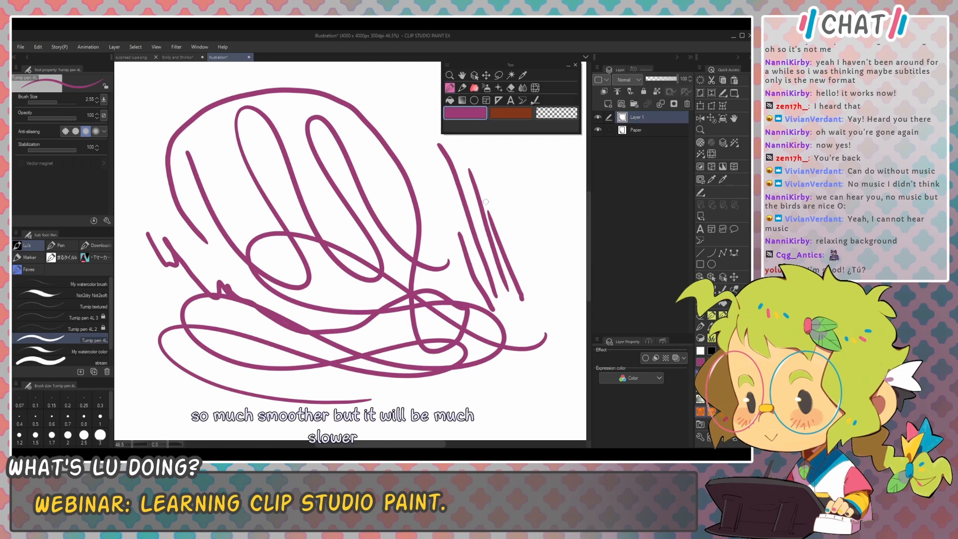
pyautogui.moveTo(544, 245)
pyautogui.mouseDown()
pyautogui.moveTo(568, 259)
pyautogui.moveTo(548, 196)
pyautogui.mouseUp()
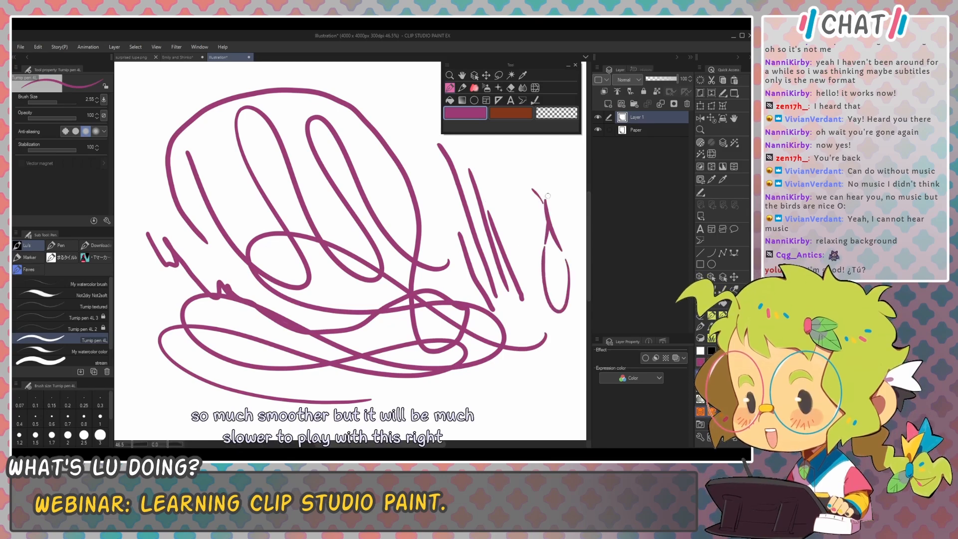
pyautogui.hotkey('ctrl', 'z')
pyautogui.hotkey('ctrl', 'z')
pyautogui.hotkey('ctrl', 'z')
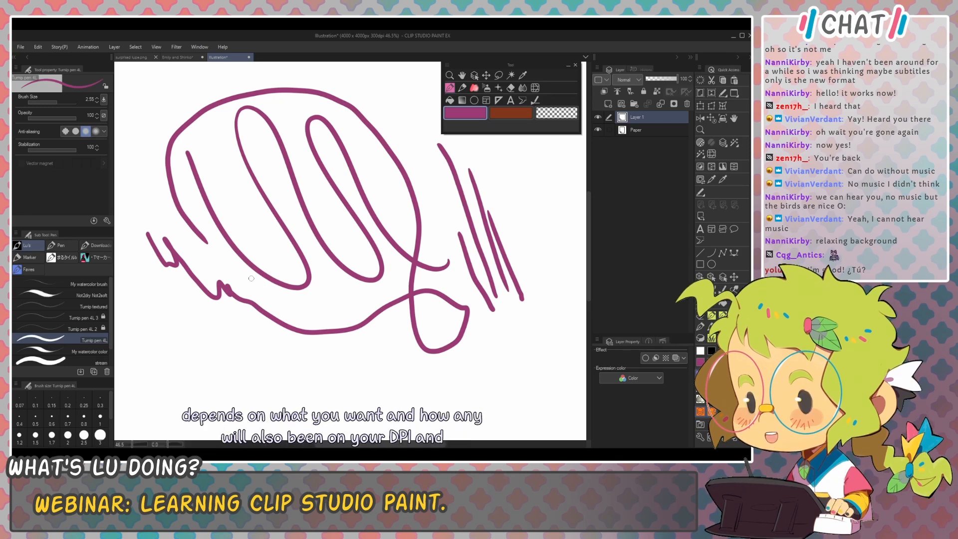
# Step: Draw thin pen test strokes below the scribble at stabilization 100, plus a short one at stabilization 2
pyautogui.scroll(-5, 361, 282)
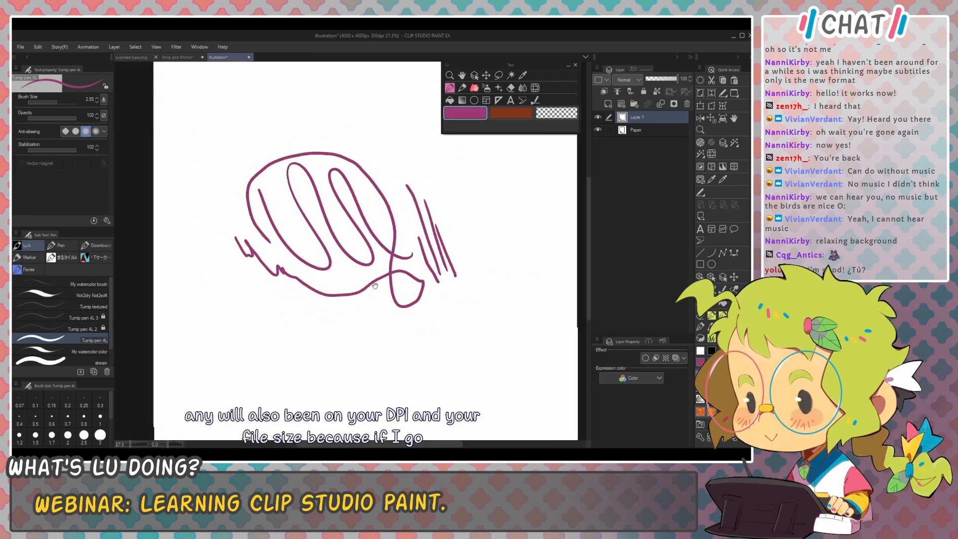
pyautogui.moveTo(363, 281); pyautogui.dragTo(315, 241)
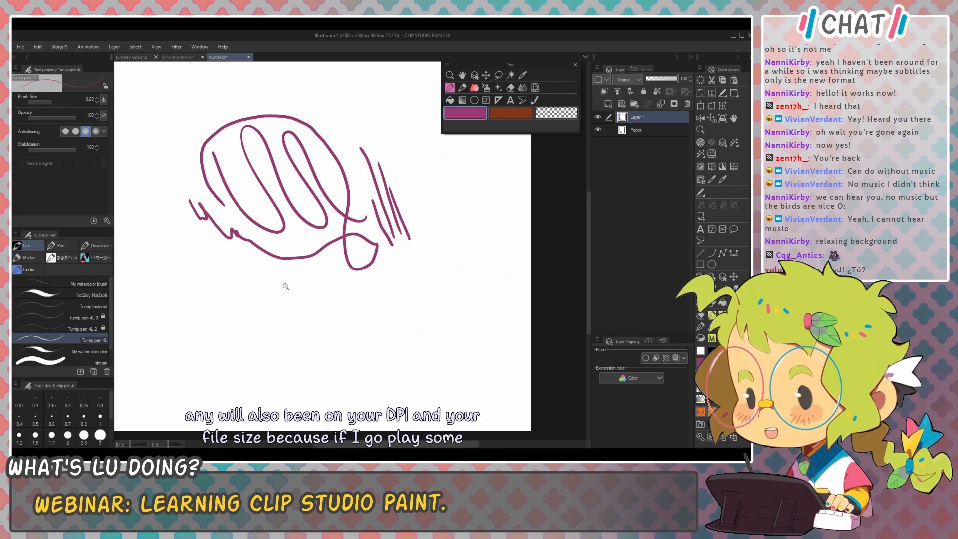
pyautogui.scroll(10, 286, 285)
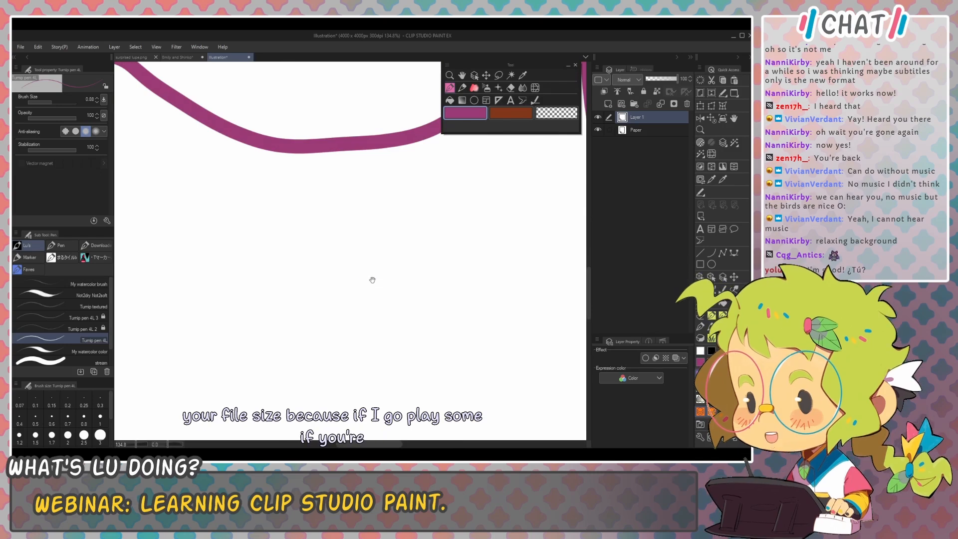
pyautogui.moveTo(251, 223); pyautogui.dragTo(309, 242)
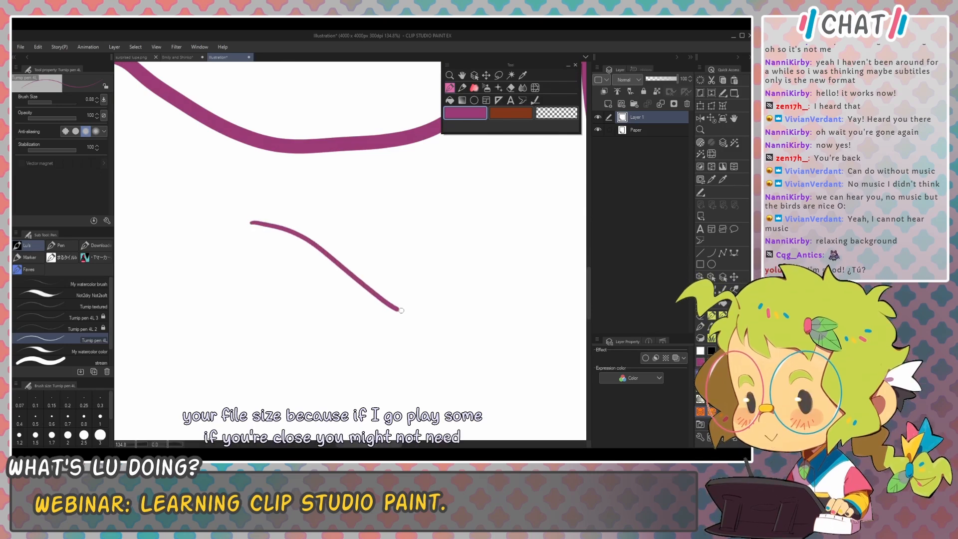
pyautogui.moveTo(401, 311); pyautogui.dragTo(418, 308)
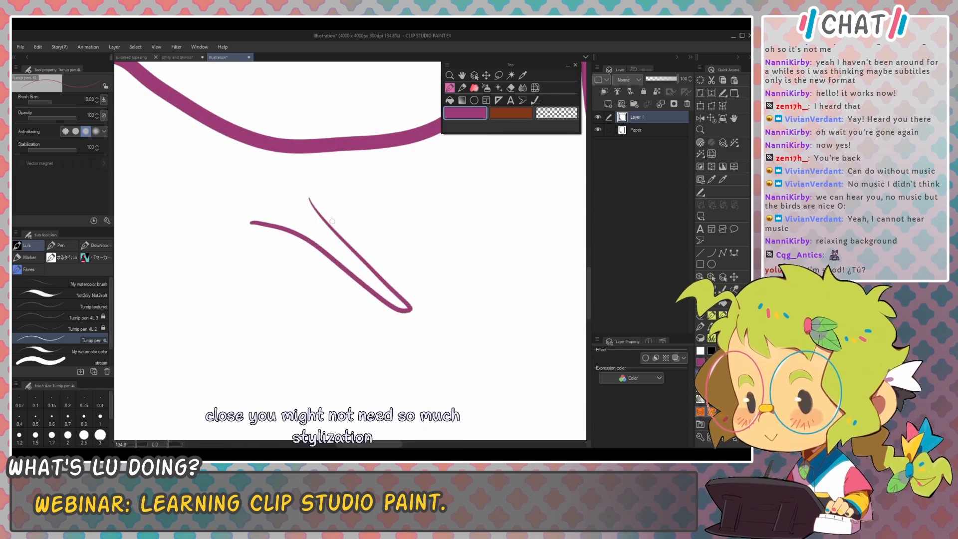
pyautogui.moveTo(175, 242); pyautogui.dragTo(215, 265)
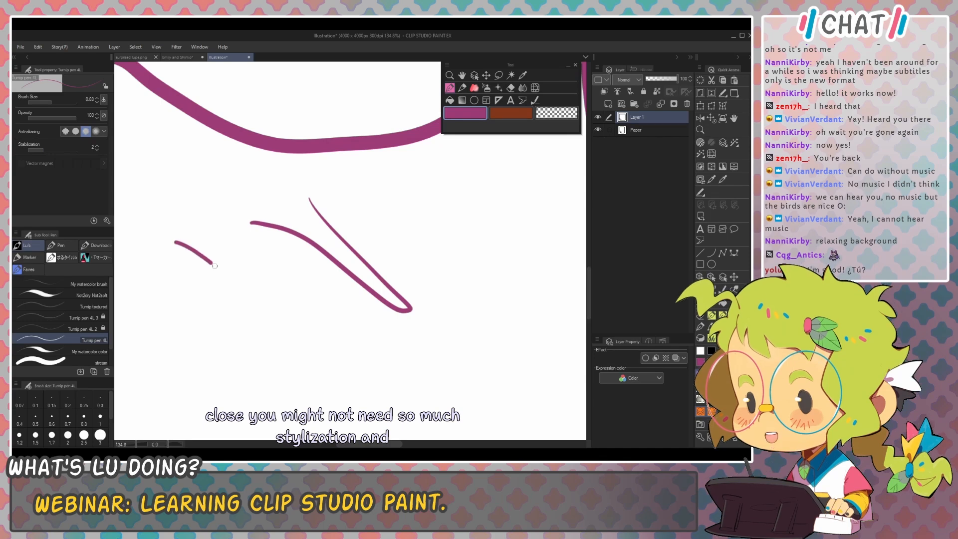
# Step: Set the pen's stabilization to 30 and draw a large sweeping curve around the scribble
pyautogui.scroll(-10, 315, 257)
pyautogui.scroll(2, 315, 257)
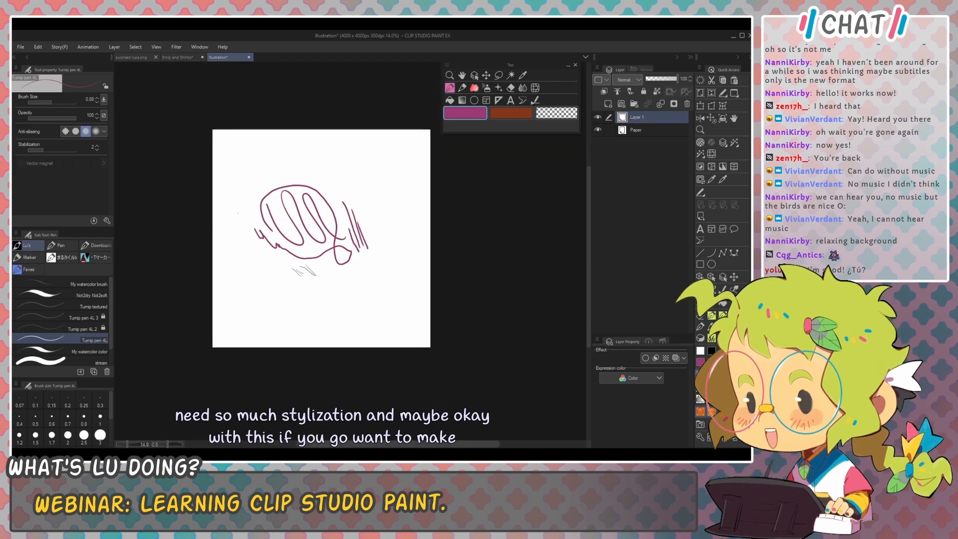
pyautogui.click(68, 150)
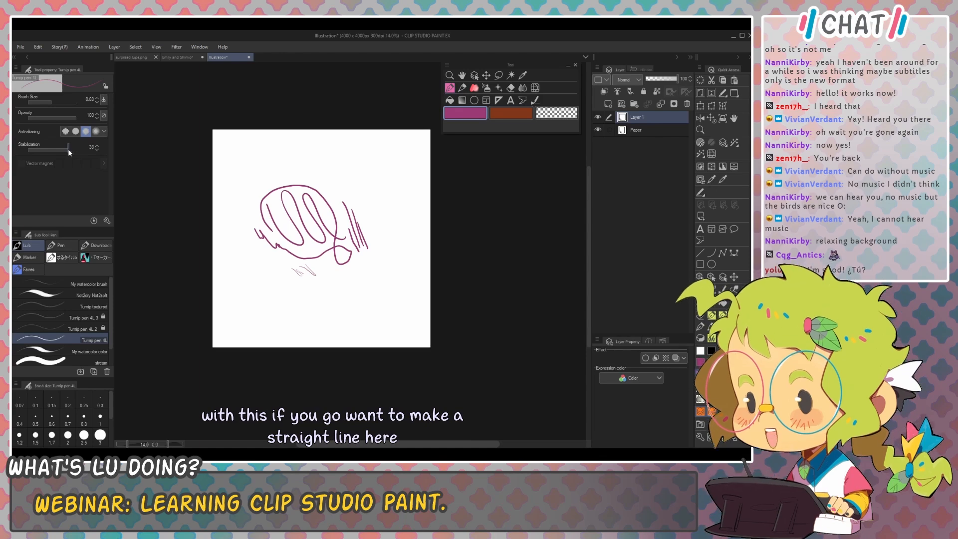
pyautogui.moveTo(330, 312)
pyautogui.mouseDown()
pyautogui.moveTo(279, 291)
pyautogui.moveTo(233, 231)
pyautogui.moveTo(255, 177)
pyautogui.moveTo(384, 231)
pyautogui.mouseUp()
# Step: Set the pen's stabilization to 2 and draw a second large sweeping curve outside the first one
pyautogui.click(41, 148)
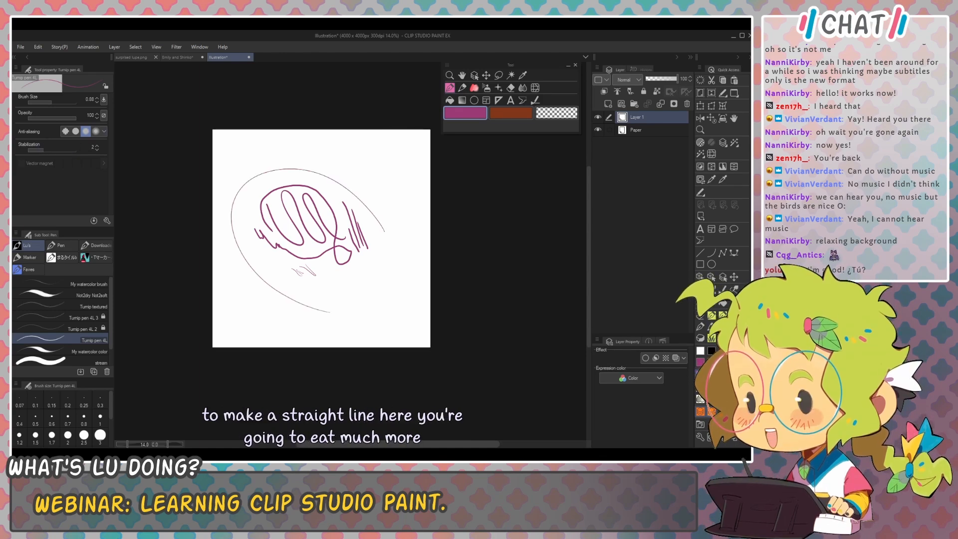
pyautogui.moveTo(279, 304); pyautogui.dragTo(264, 165)
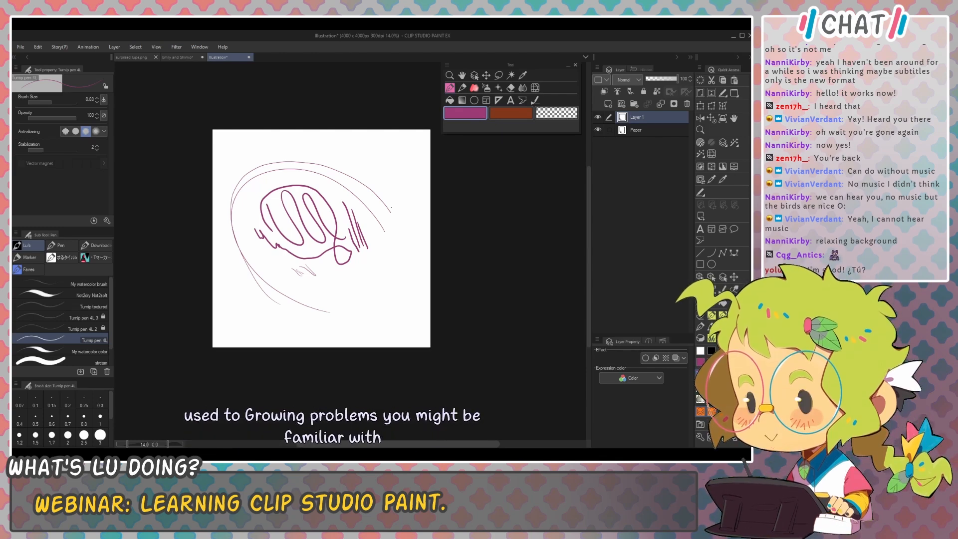
pyautogui.scroll(3, 392, 207)
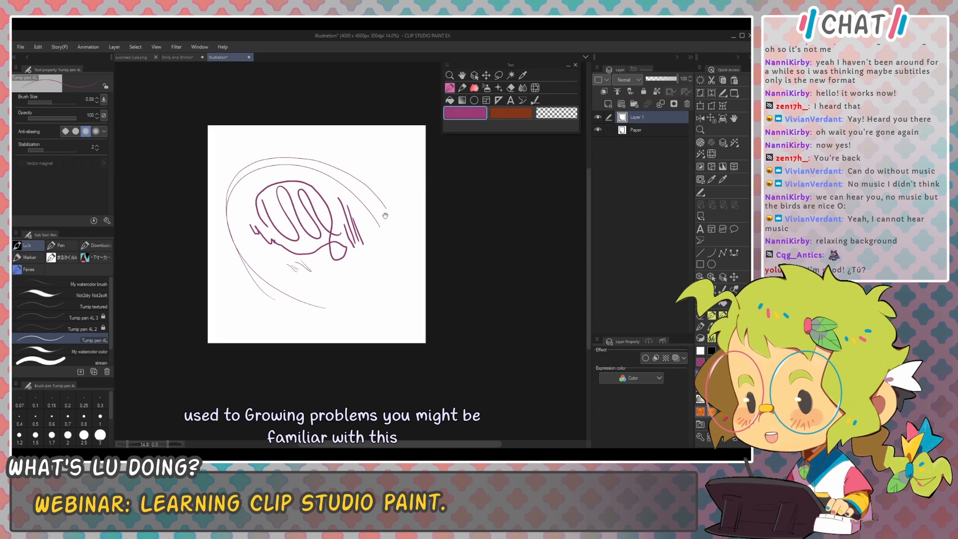
pyautogui.moveTo(419, 210); pyautogui.dragTo(430, 211)
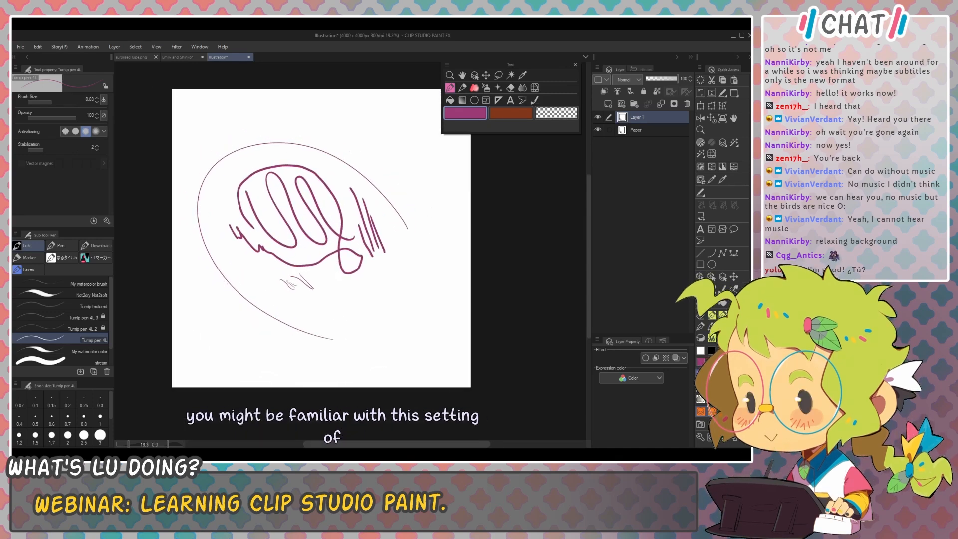
pyautogui.moveTo(278, 360)
pyautogui.mouseDown()
pyautogui.moveTo(199, 265)
pyautogui.moveTo(230, 141)
pyautogui.moveTo(417, 205)
pyautogui.mouseUp()
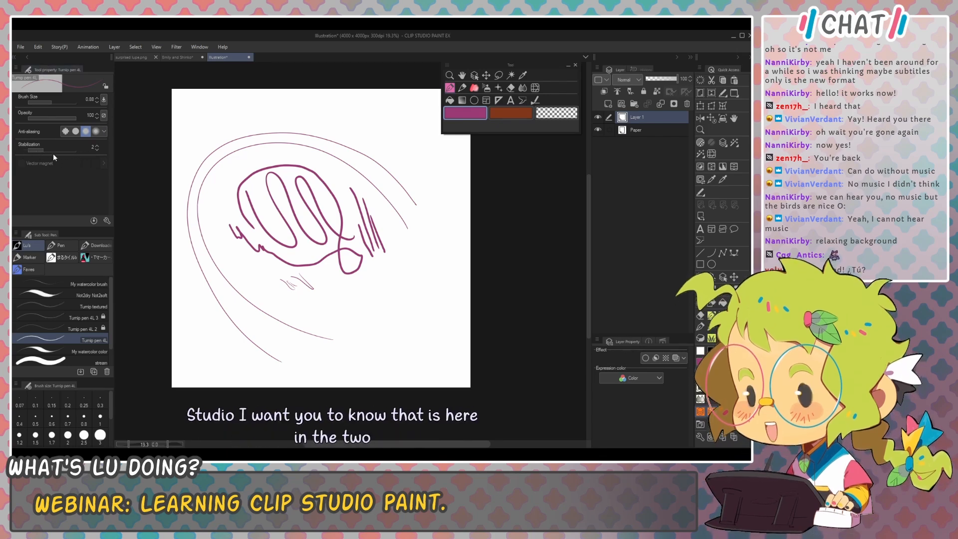
# Step: Set the pen's stabilization to 25 and try a short stroke above the scribble
pyautogui.moveTo(53, 152); pyautogui.dragTo(64, 149)
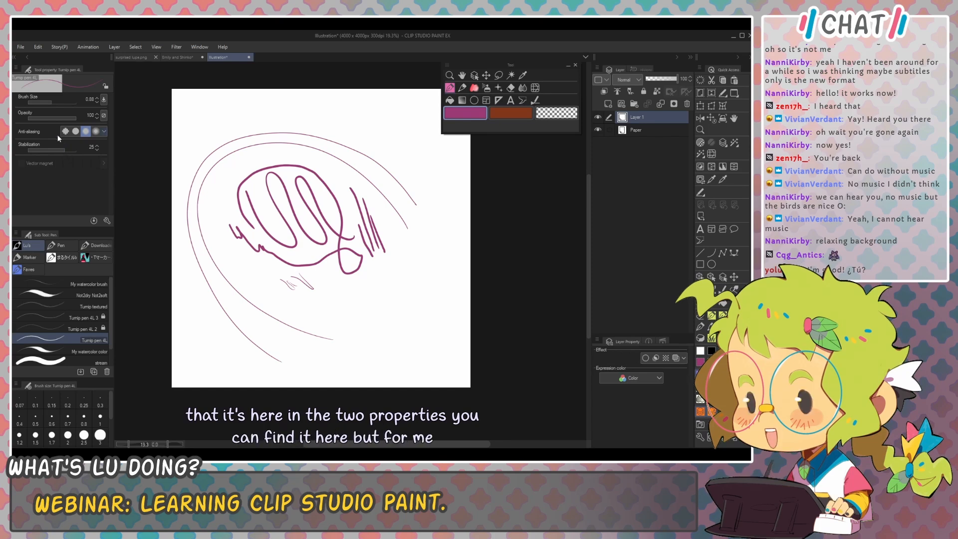
pyautogui.scroll(2, 324, 157)
pyautogui.moveTo(330, 154); pyautogui.dragTo(343, 124)
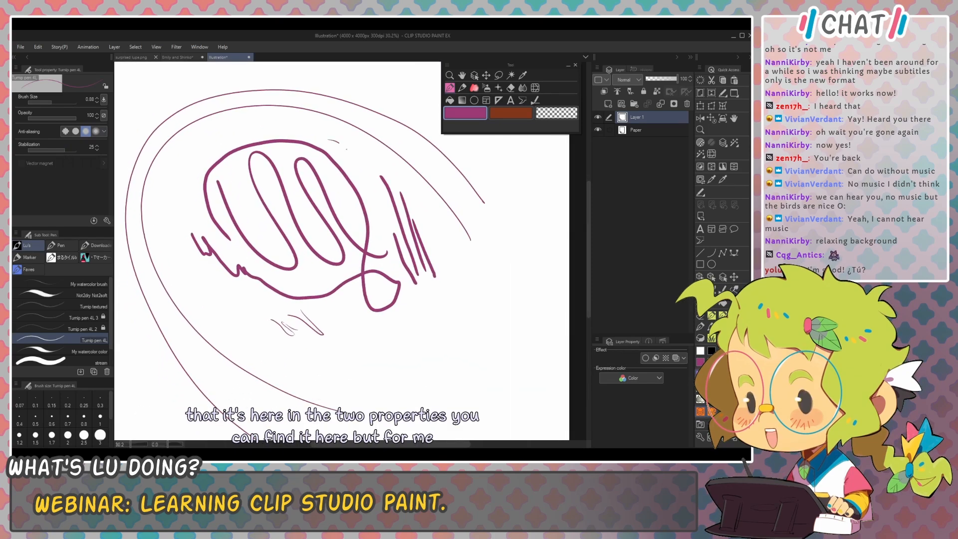
# Step: Undo all test strokes and the scribble until the canvas is blank
pyautogui.hotkey('ctrl', 'z')
pyautogui.hotkey('ctrl', 'z')
pyautogui.hotkey('ctrl', 'z')
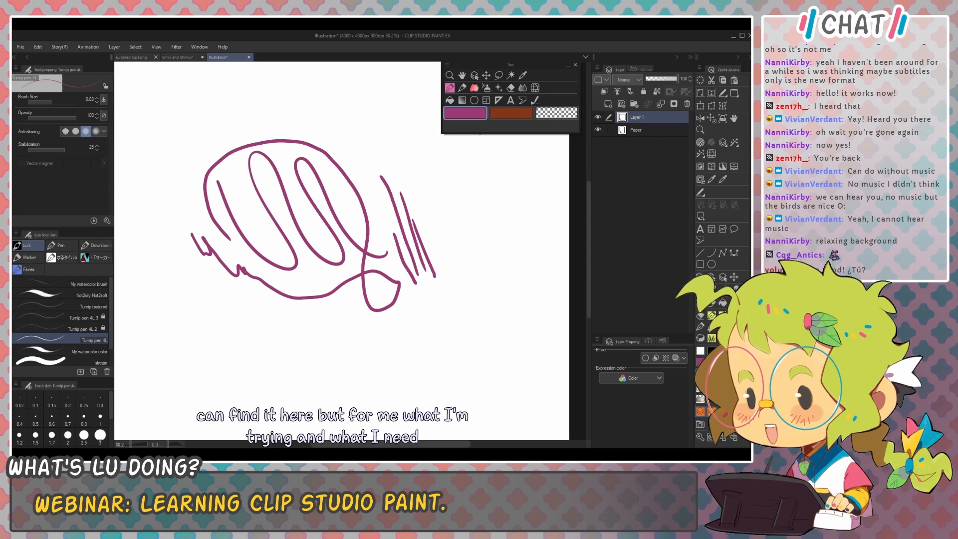
pyautogui.hotkey('ctrl', 'z')
pyautogui.hotkey('ctrl', 'z')
pyautogui.hotkey('ctrl', 'z')
pyautogui.hotkey('ctrl', 'z')
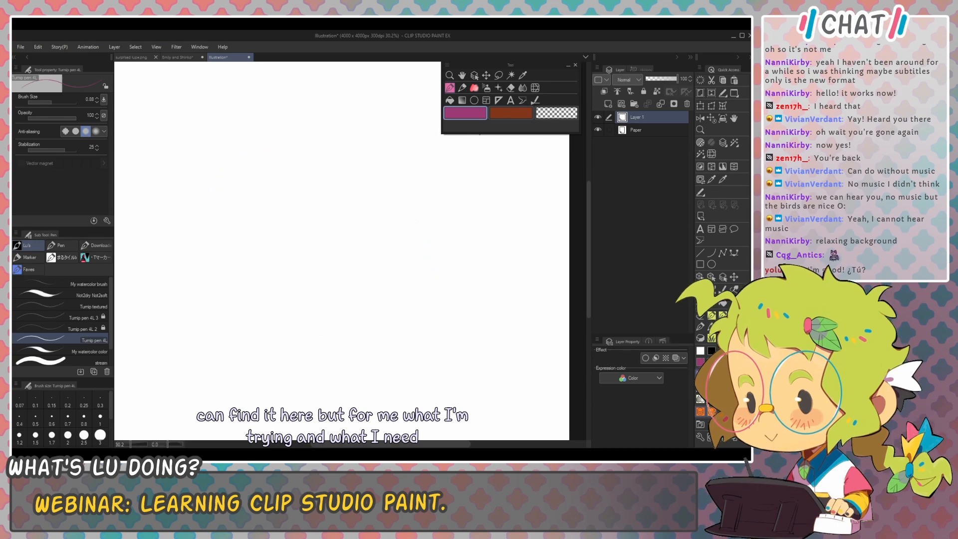
# Step: Switch to the Google Docs outline, review the line about picking color from layer or canvas, and return to Clip Studio Paint
pyautogui.hotkey('alt', 'Tab')
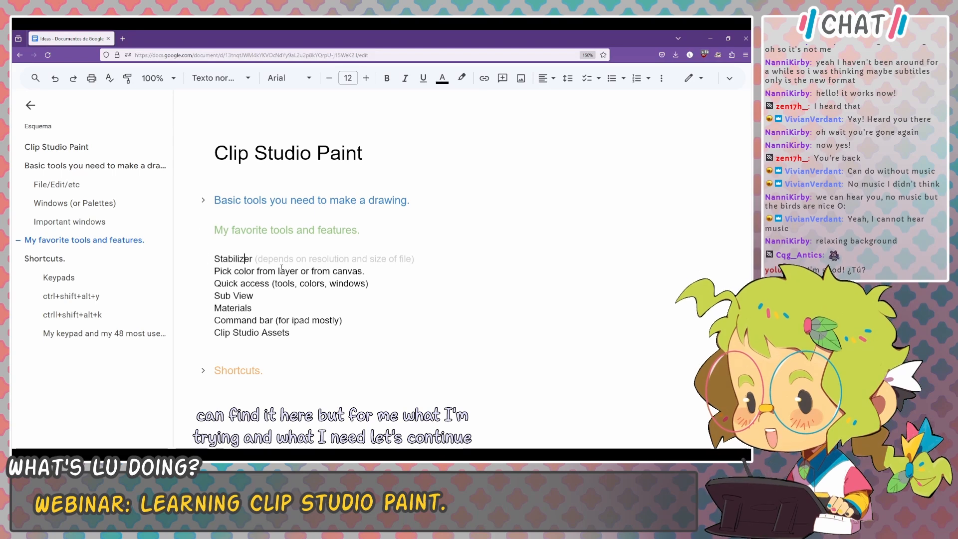
pyautogui.moveTo(239, 272); pyautogui.dragTo(328, 271)
pyautogui.click(338, 270)
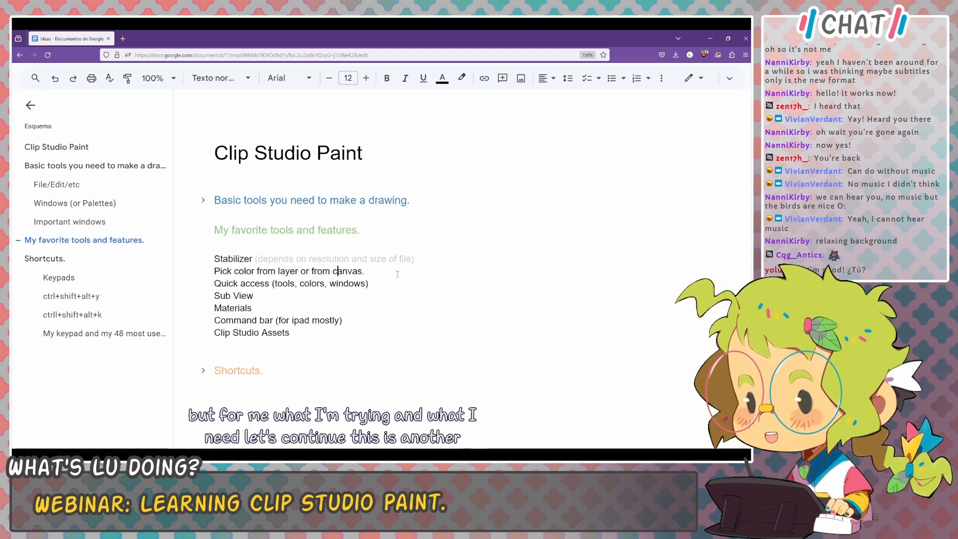
pyautogui.click(387, 274)
pyautogui.hotkey('alt', 'Tab')
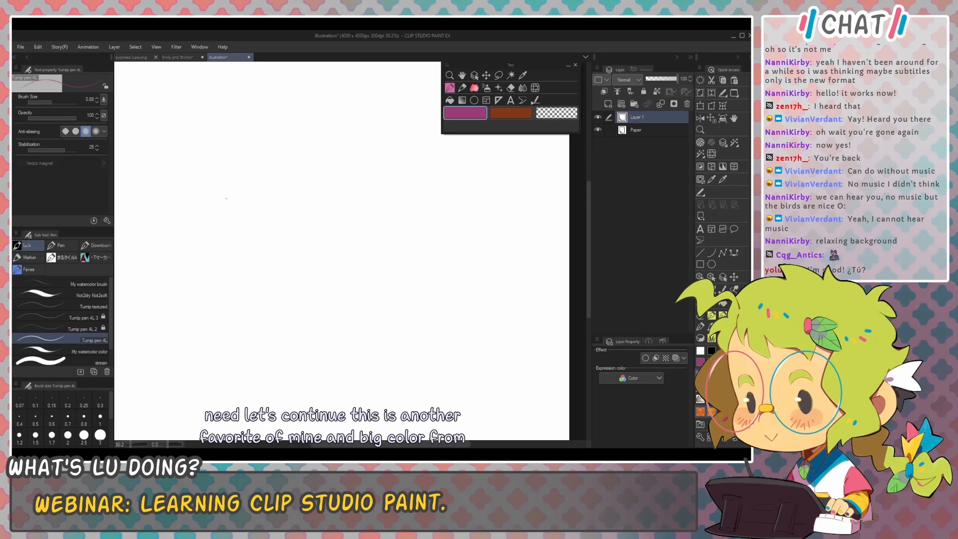
# Step: Undo the thin trial stroke, set the brush size to 2.25, and draw a round head outline on the blank canvas
pyautogui.moveTo(229, 150); pyautogui.dragTo(240, 170)
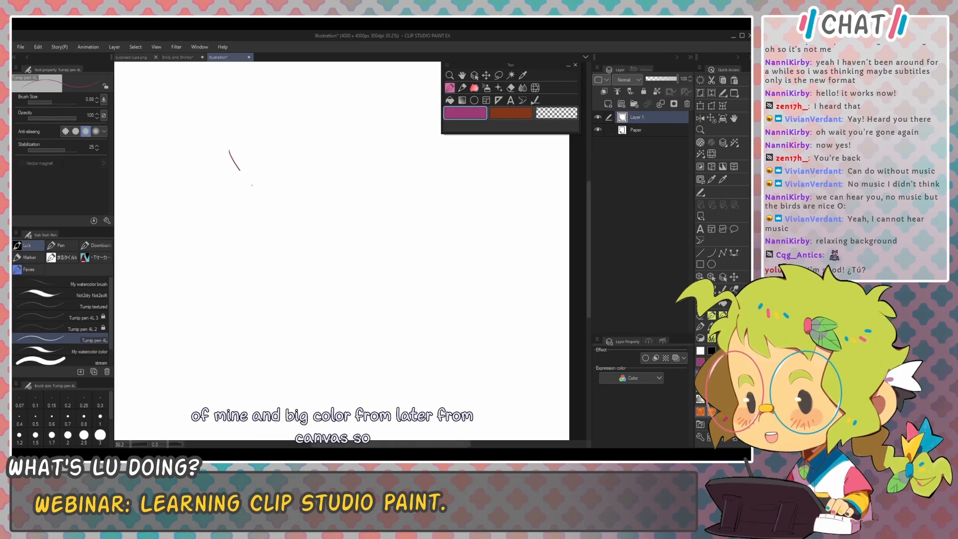
pyautogui.hotkey('ctrl', 'z')
pyautogui.press('[')
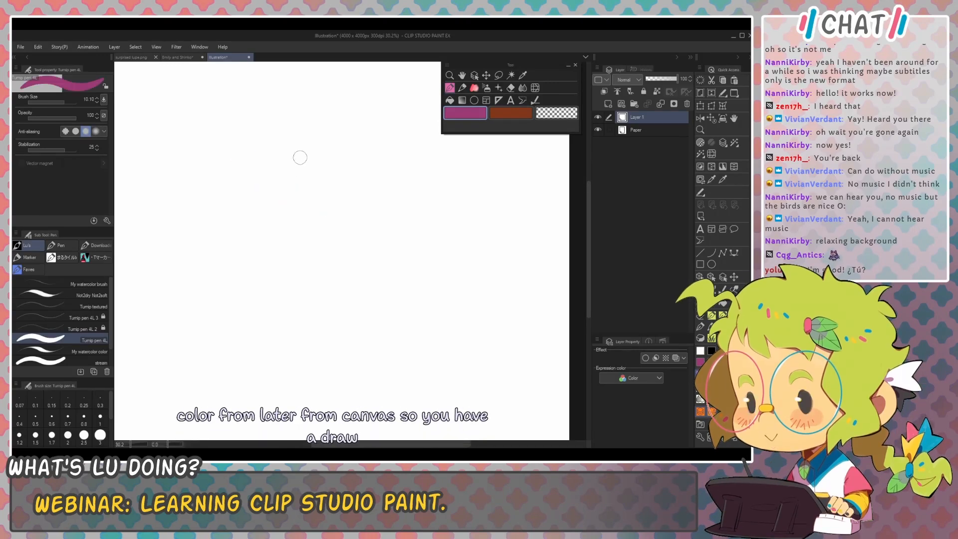
pyautogui.moveTo(258, 150)
pyautogui.mouseDown()
pyautogui.moveTo(376, 205)
pyautogui.moveTo(272, 143)
pyautogui.mouseUp()
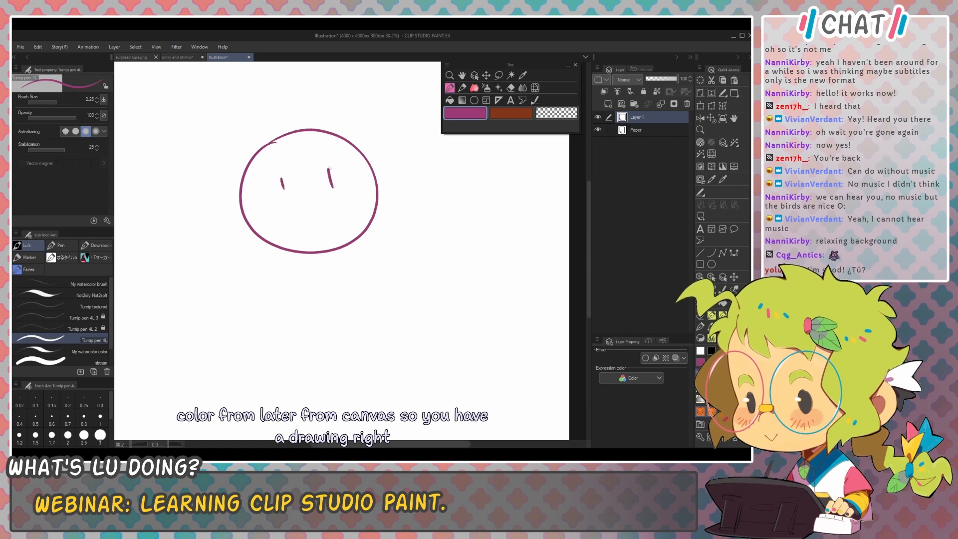
# Step: Draw the face's eyes with curved arcs, a small nose, a smiling mouth and two short neck lines below the head
pyautogui.moveTo(329, 168); pyautogui.dragTo(335, 188)
pyautogui.moveTo(279, 176); pyautogui.dragTo(288, 197)
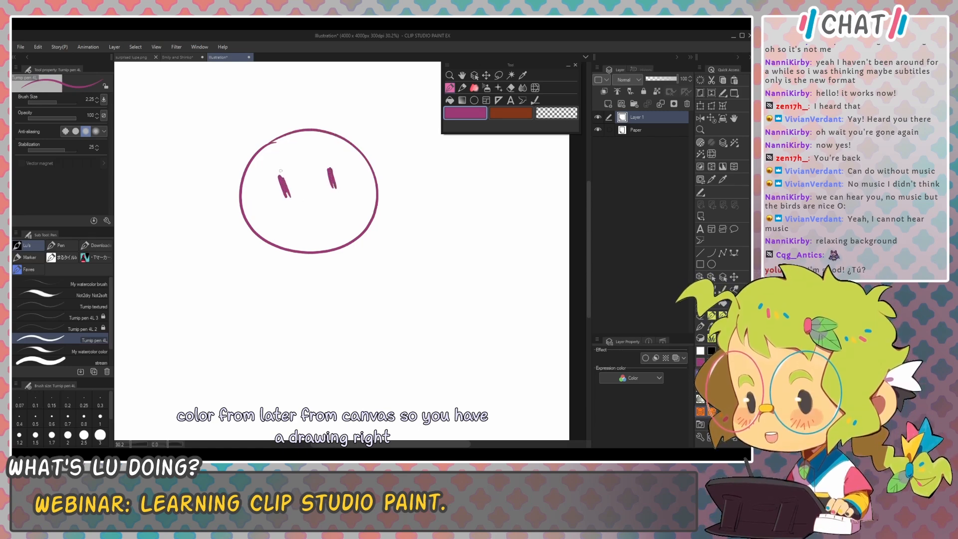
pyautogui.moveTo(325, 161); pyautogui.dragTo(342, 152)
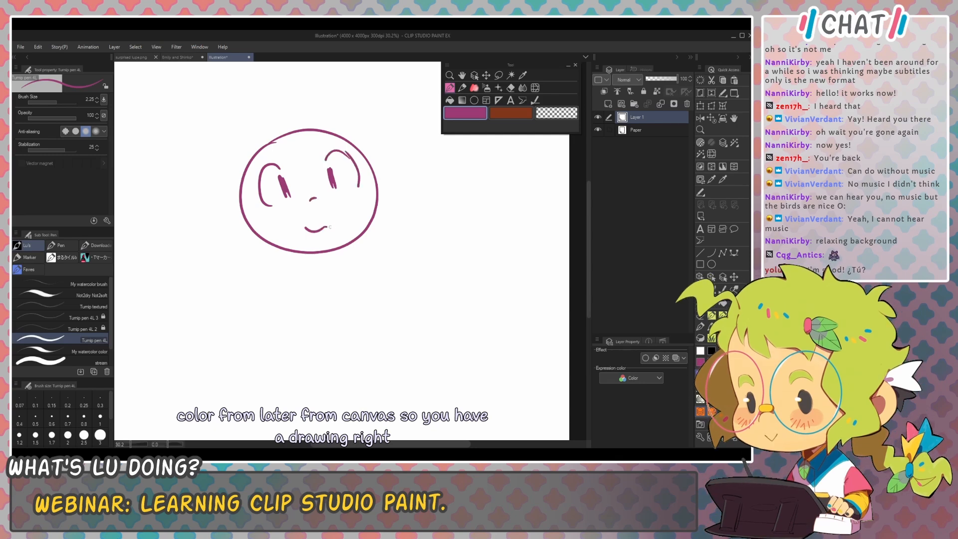
pyautogui.scroll(-1, 356, 199)
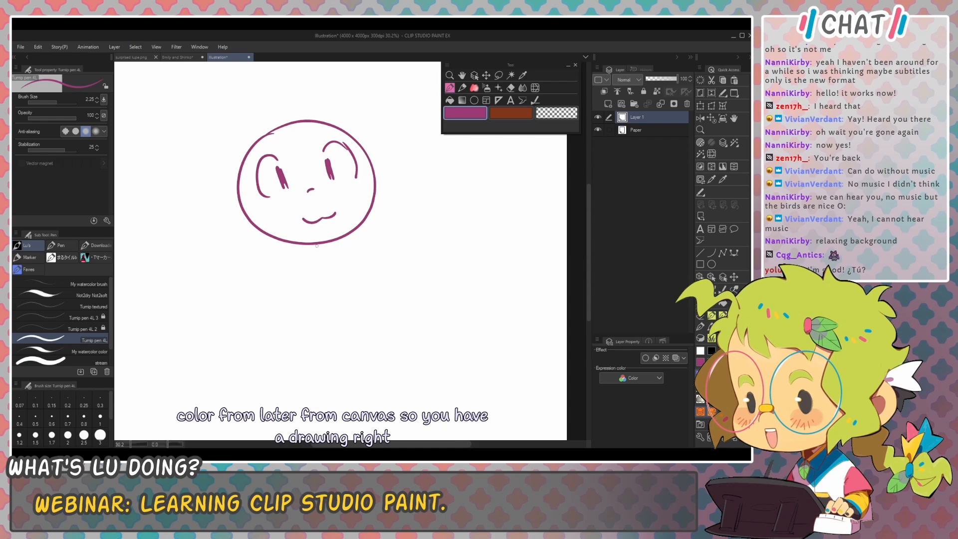
pyautogui.moveTo(310, 256); pyautogui.dragTo(309, 263)
pyautogui.hotkey('ctrl', 'z')
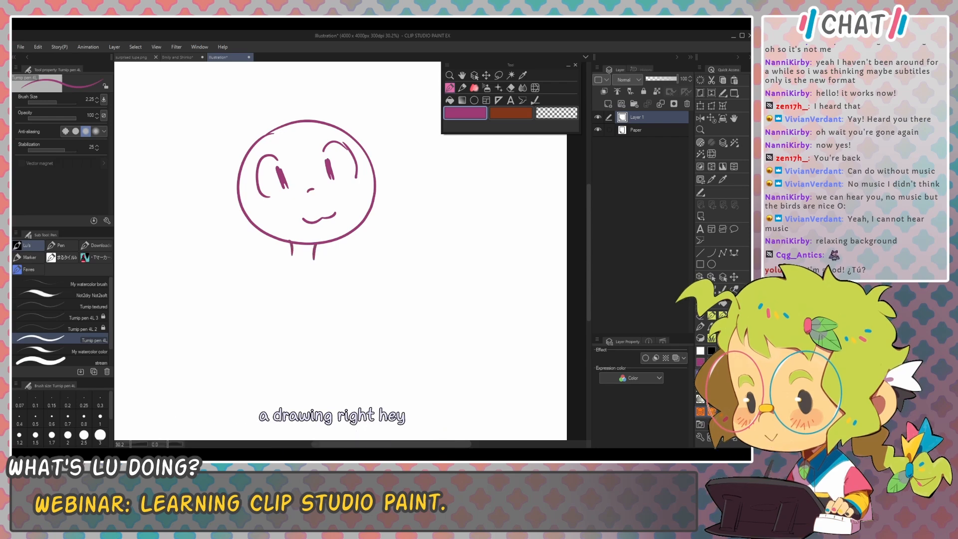
# Step: Sample white from the blank canvas and purple from the head outline as the drawing color
pyautogui.keyDown('alt'); pyautogui.click(394, 226); pyautogui.keyUp('alt')
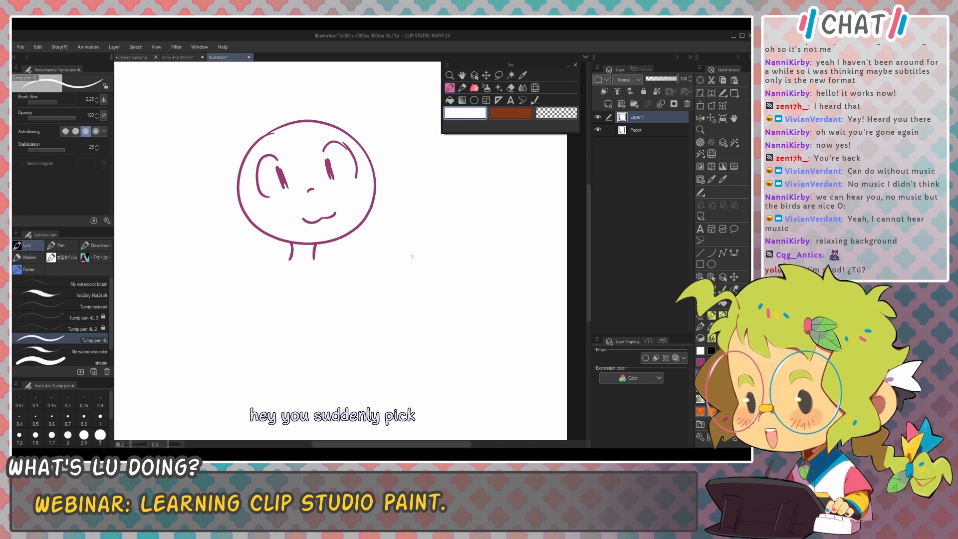
pyautogui.keyDown('alt'); pyautogui.click(400, 207); pyautogui.keyUp('alt')
pyautogui.keyDown('alt'); pyautogui.click(377, 186); pyautogui.keyUp('alt')
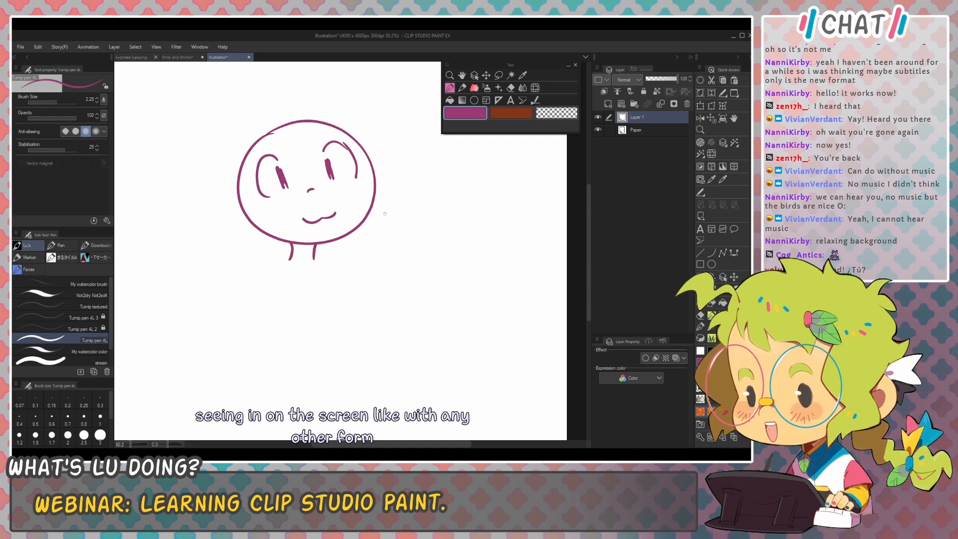
# Step: Paint blurry purple hair around the head with the Soft airbrush
pyautogui.press('b')
pyautogui.moveTo(366, 240)
pyautogui.mouseDown()
pyautogui.moveTo(379, 157)
pyautogui.moveTo(377, 187)
pyautogui.moveTo(322, 119)
pyautogui.moveTo(248, 122)
pyautogui.moveTo(239, 179)
pyautogui.moveTo(251, 251)
pyautogui.mouseUp()
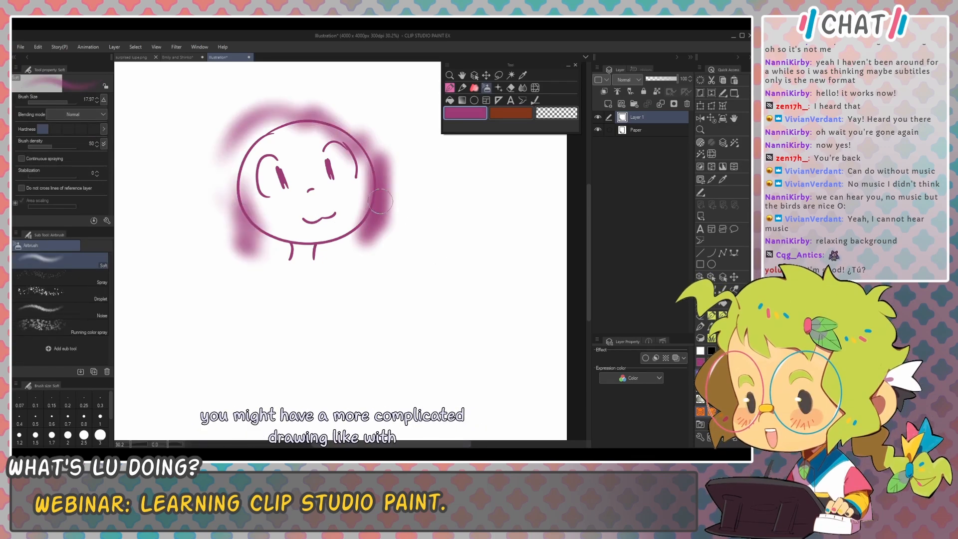
pyautogui.moveTo(373, 209)
pyautogui.mouseDown()
pyautogui.moveTo(324, 107)
pyautogui.moveTo(232, 200)
pyautogui.mouseUp()
# Step: Return to the Turnip pen and sample a light pink and the solid purple from the airbrushed gradient beside the face
pyautogui.press('p')
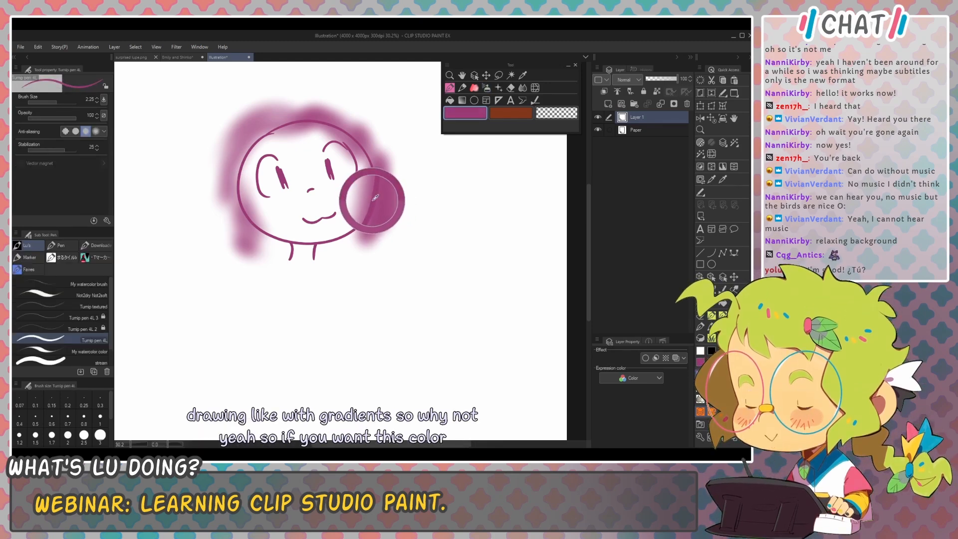
pyautogui.moveTo(377, 198); pyautogui.dragTo(394, 204)
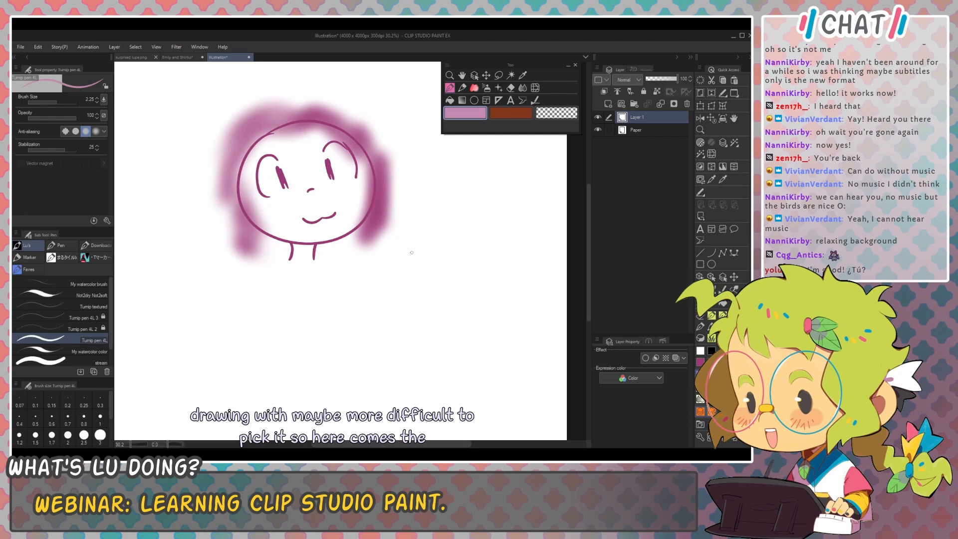
pyautogui.keyDown('ctrl'); pyautogui.click(384, 206); pyautogui.keyUp('ctrl')
pyautogui.moveTo(383, 206)
pyautogui.mouseDown()
pyautogui.moveTo(370, 145)
pyautogui.moveTo(316, 113)
pyautogui.moveTo(231, 128)
pyautogui.moveTo(227, 184)
pyautogui.moveTo(235, 188)
pyautogui.moveTo(330, 120)
pyautogui.moveTo(372, 152)
pyautogui.moveTo(381, 206)
pyautogui.moveTo(374, 223)
pyautogui.moveTo(381, 167)
pyautogui.moveTo(382, 203)
pyautogui.moveTo(373, 205)
pyautogui.moveTo(385, 220)
pyautogui.moveTo(381, 167)
pyautogui.moveTo(361, 140)
pyautogui.moveTo(251, 121)
pyautogui.moveTo(357, 144)
pyautogui.moveTo(382, 219)
pyautogui.moveTo(369, 216)
pyautogui.mouseUp()
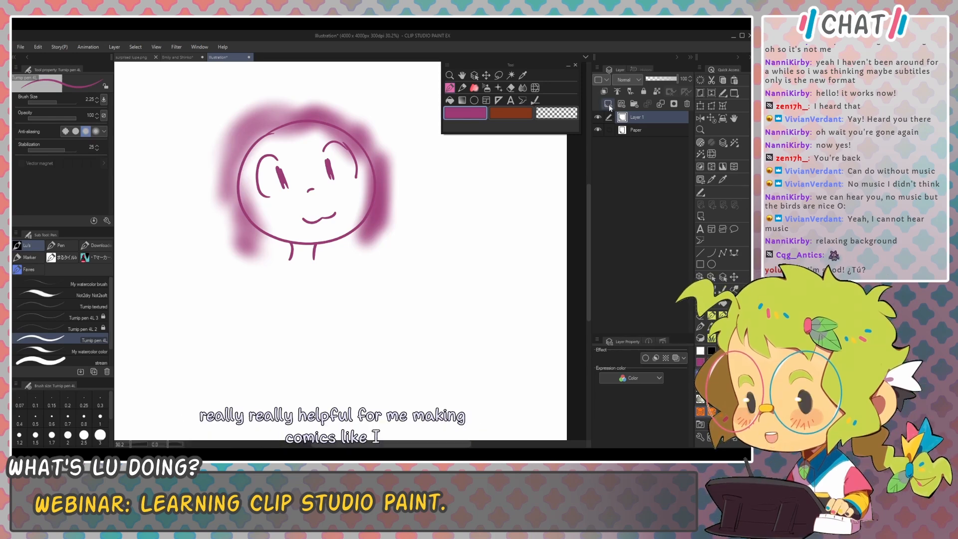
# Step: Undo the airbrushed hair strokes around the head
pyautogui.moveTo(608, 104)
pyautogui.mouseDown()
pyautogui.moveTo(522, 207)
pyautogui.moveTo(463, 229)
pyautogui.moveTo(537, 211)
pyautogui.moveTo(518, 240)
pyautogui.mouseUp()
pyautogui.hotkey('ctrl', 'z')
pyautogui.hotkey('ctrl', 'z')
pyautogui.hotkey('ctrl', 'z')
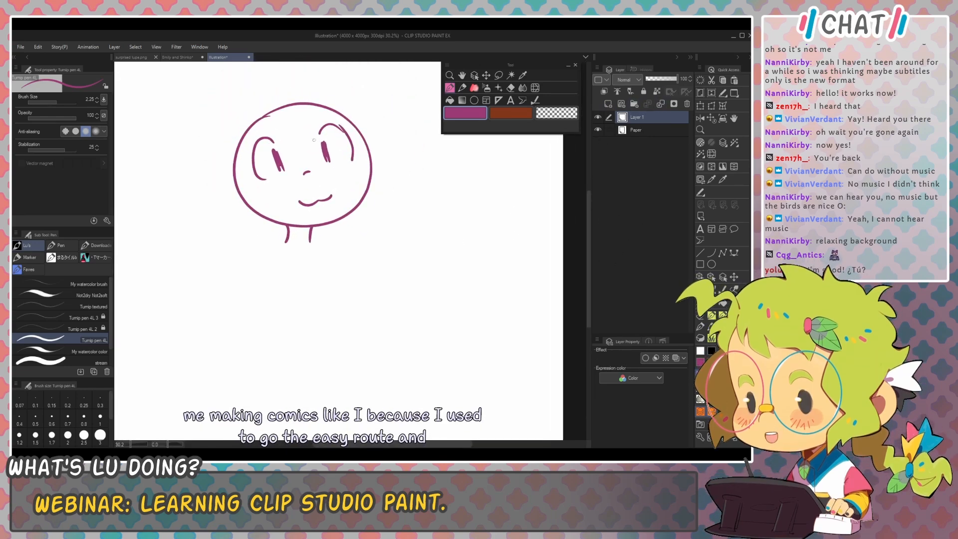
# Step: Add a new raster layer above the face drawing and set its blending mode to Multiply
pyautogui.click(608, 104)
pyautogui.scroll(-2, 639, 80)
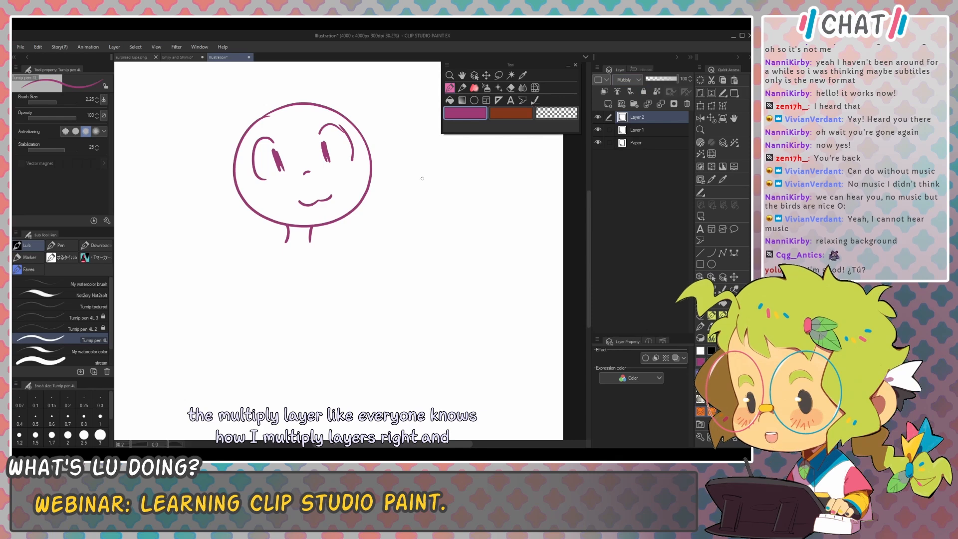
# Step: Paint purple shadows along the chin, above both eyes and on the nose with the Turnip pen on the Multiply layer
pyautogui.moveTo(372, 168)
pyautogui.mouseDown()
pyautogui.moveTo(351, 209)
pyautogui.moveTo(371, 174)
pyautogui.moveTo(318, 214)
pyautogui.moveTo(237, 188)
pyautogui.mouseUp()
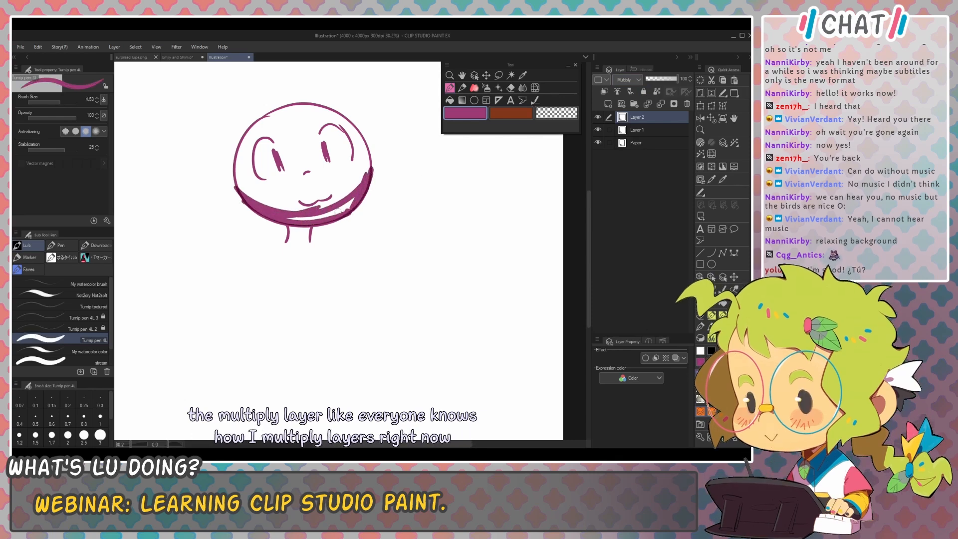
pyautogui.moveTo(338, 211); pyautogui.dragTo(351, 205)
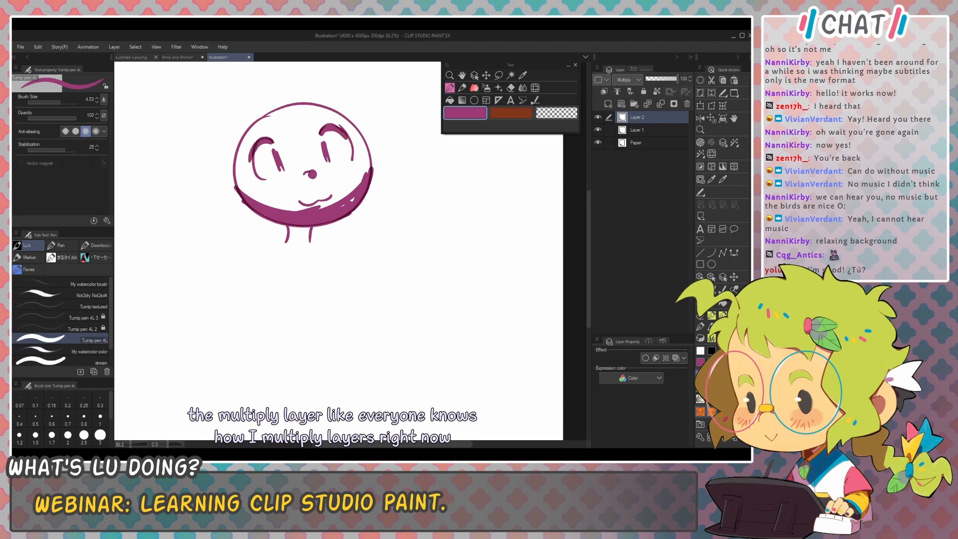
pyautogui.moveTo(490, 251); pyautogui.dragTo(499, 254)
pyautogui.scroll(6, 411, 214)
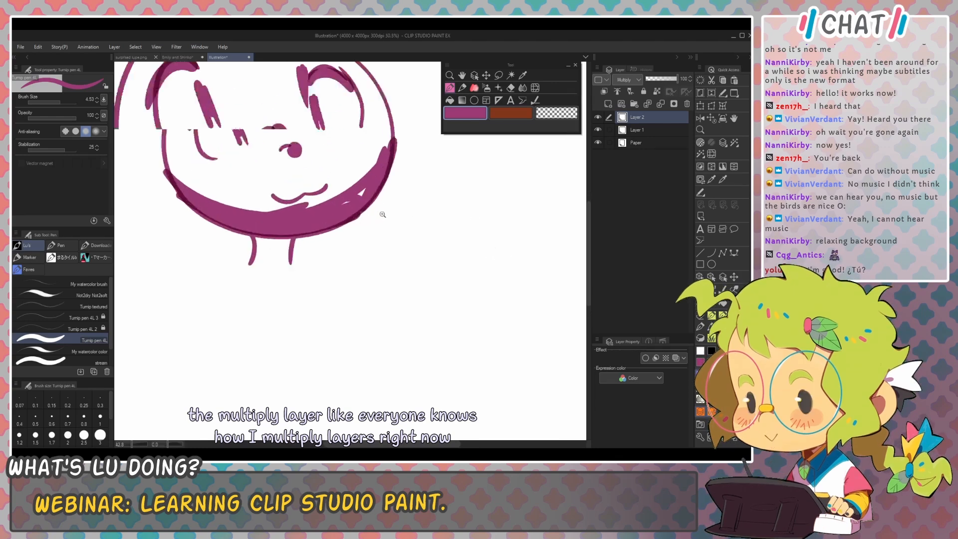
pyautogui.scroll(-5, 387, 230)
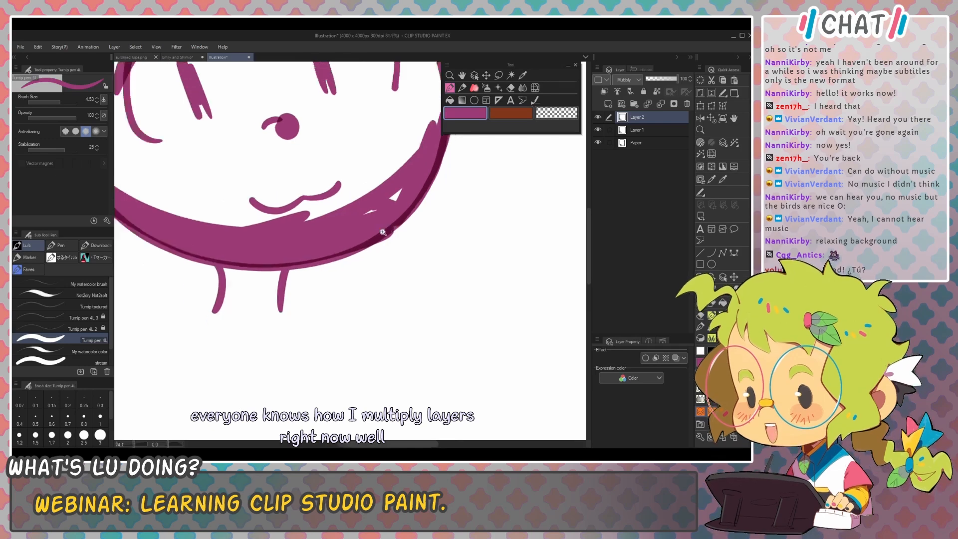
# Step: Add a raster layer directly above the paper and fill the face and neck with light pink
pyautogui.click(649, 143)
pyautogui.hotkey('ctrl', 'shift', 'n')
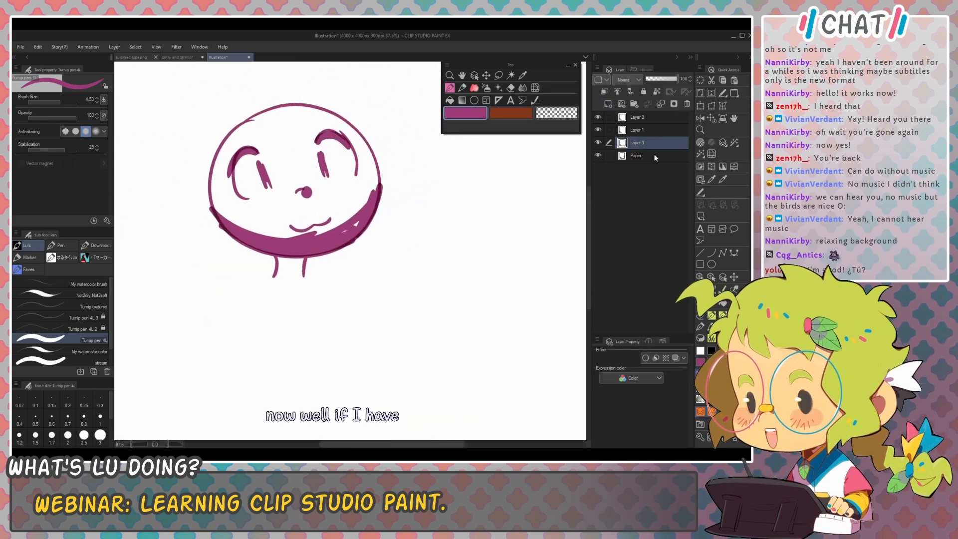
pyautogui.click(712, 362)
pyautogui.moveTo(337, 189)
pyautogui.mouseDown()
pyautogui.moveTo(354, 202)
pyautogui.moveTo(284, 110)
pyautogui.moveTo(220, 220)
pyautogui.moveTo(344, 185)
pyautogui.moveTo(289, 212)
pyautogui.moveTo(299, 179)
pyautogui.moveTo(295, 210)
pyautogui.mouseUp()
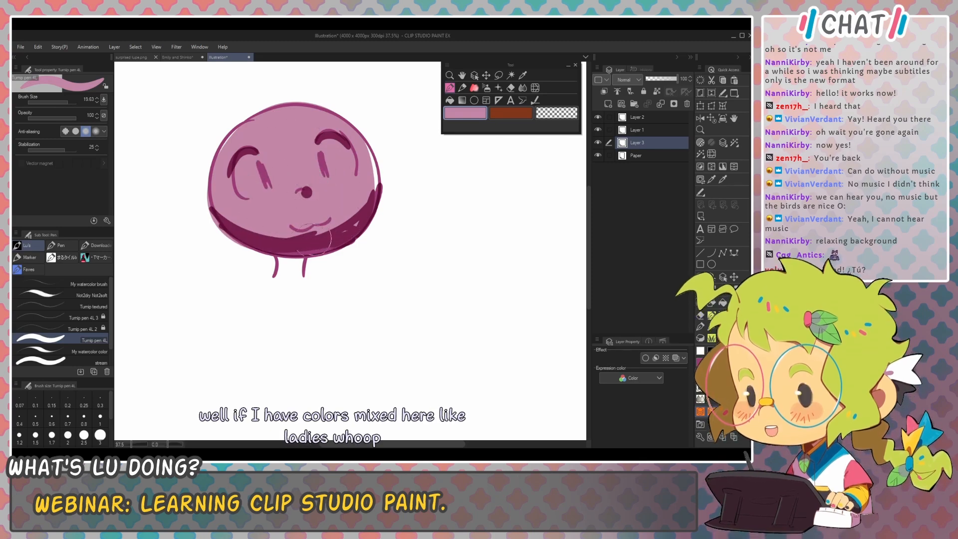
pyautogui.moveTo(290, 260); pyautogui.dragTo(287, 280)
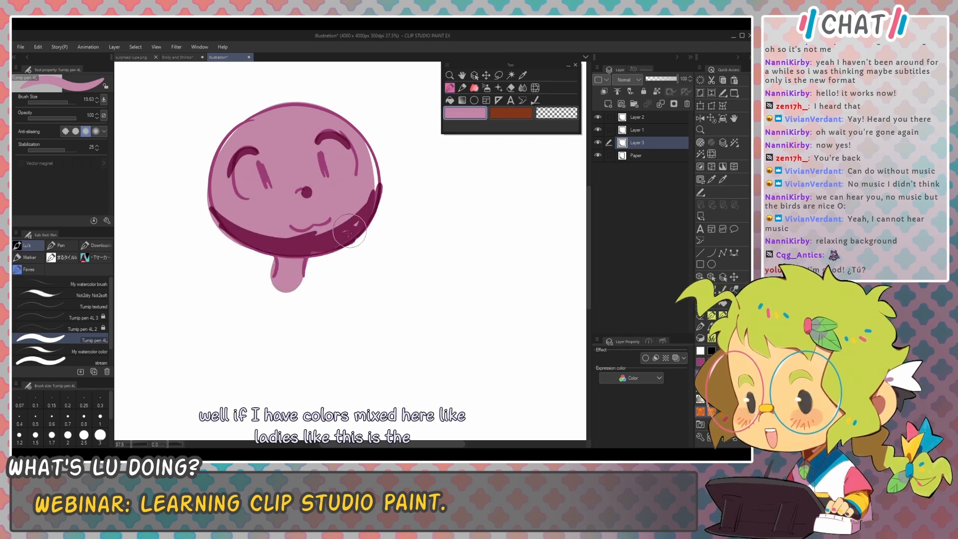
# Step: Select the shadow layer from the canvas, sample the chin shadow's displayed dark color, and try it over the cheek
pyautogui.keyDown('ctrl'); pyautogui.click(339, 239); pyautogui.keyUp('ctrl')
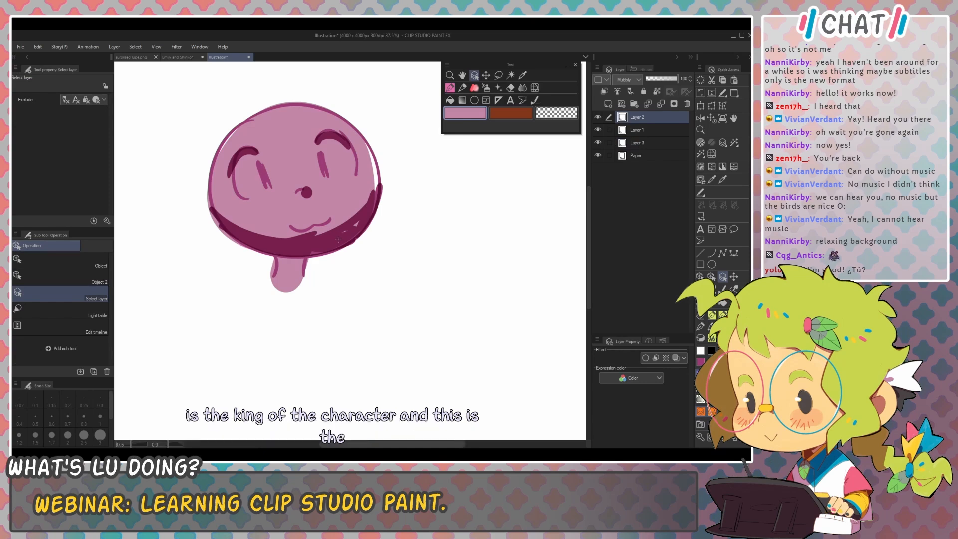
pyautogui.keyDown('alt'); pyautogui.click(337, 234); pyautogui.keyUp('alt')
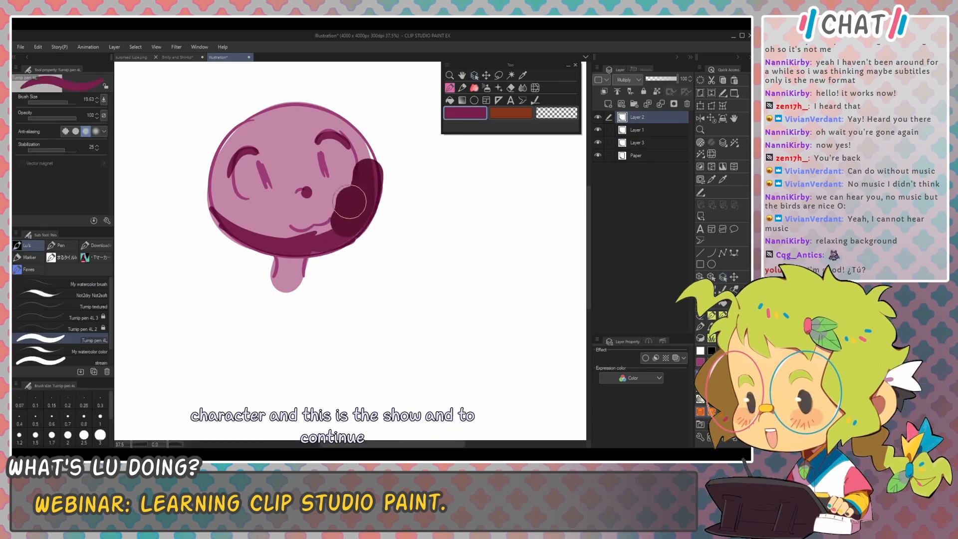
pyautogui.keyDown('alt'); pyautogui.click(334, 235); pyautogui.keyUp('alt')
pyautogui.moveTo(334, 233)
pyautogui.mouseDown()
pyautogui.moveTo(354, 199)
pyautogui.moveTo(345, 182)
pyautogui.moveTo(332, 189)
pyautogui.mouseUp()
pyautogui.hotkey('ctrl', 'z')
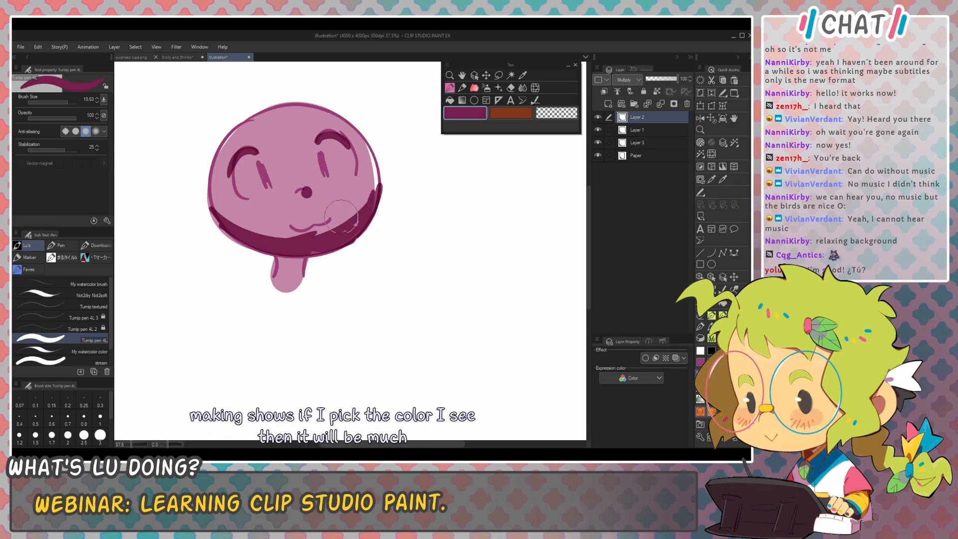
# Step: Sample the chin shadow's purple from the layer itself, test it over the face, and shade the neck below the chin
pyautogui.keyDown('alt'); pyautogui.click(329, 238); pyautogui.keyUp('alt')
pyautogui.keyDown('alt'); pyautogui.click(329, 238); pyautogui.keyUp('alt')
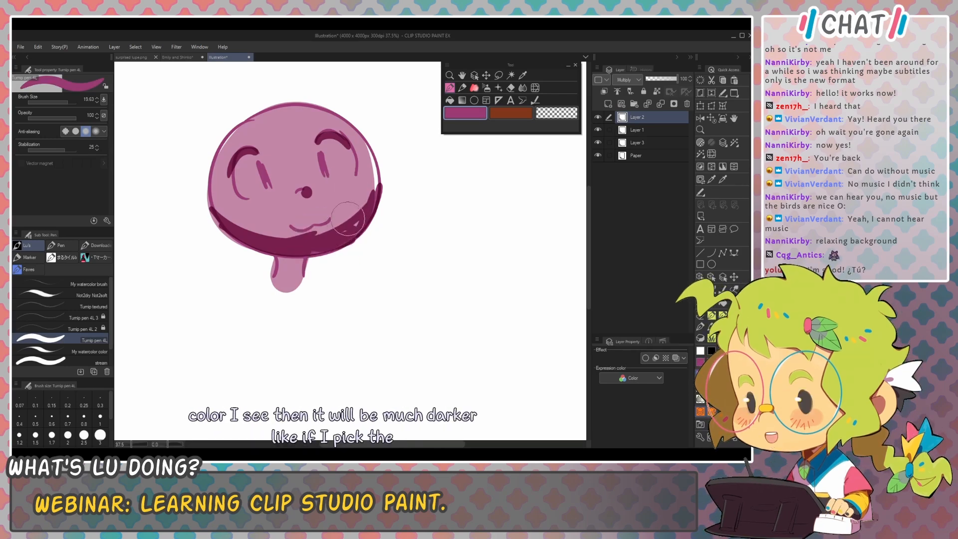
pyautogui.moveTo(329, 238)
pyautogui.mouseDown()
pyautogui.moveTo(365, 171)
pyautogui.moveTo(320, 238)
pyautogui.moveTo(331, 223)
pyautogui.moveTo(285, 236)
pyautogui.moveTo(226, 184)
pyautogui.moveTo(296, 141)
pyautogui.moveTo(328, 220)
pyautogui.moveTo(265, 217)
pyautogui.moveTo(305, 123)
pyautogui.mouseUp()
pyautogui.moveTo(278, 214)
pyautogui.mouseDown()
pyautogui.moveTo(277, 165)
pyautogui.moveTo(308, 202)
pyautogui.moveTo(344, 183)
pyautogui.moveTo(304, 121)
pyautogui.moveTo(240, 208)
pyautogui.mouseUp()
pyautogui.hotkey('ctrl', 'z')
pyautogui.hotkey('ctrl', 'z')
pyautogui.hotkey('ctrl', 'z')
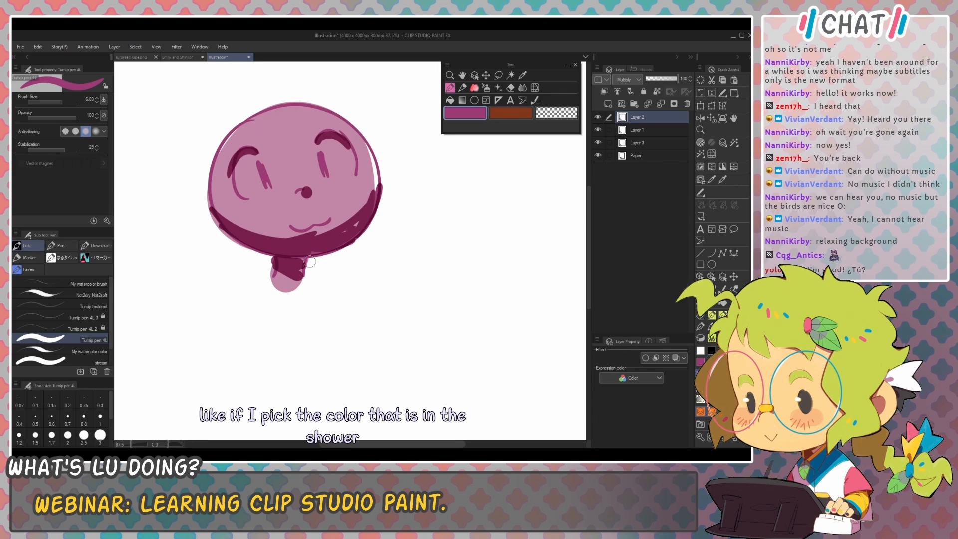
# Step: Clean up the chin and neck shadows and remove the shading over the eyes and nose with the Hard eraser
pyautogui.press('e')
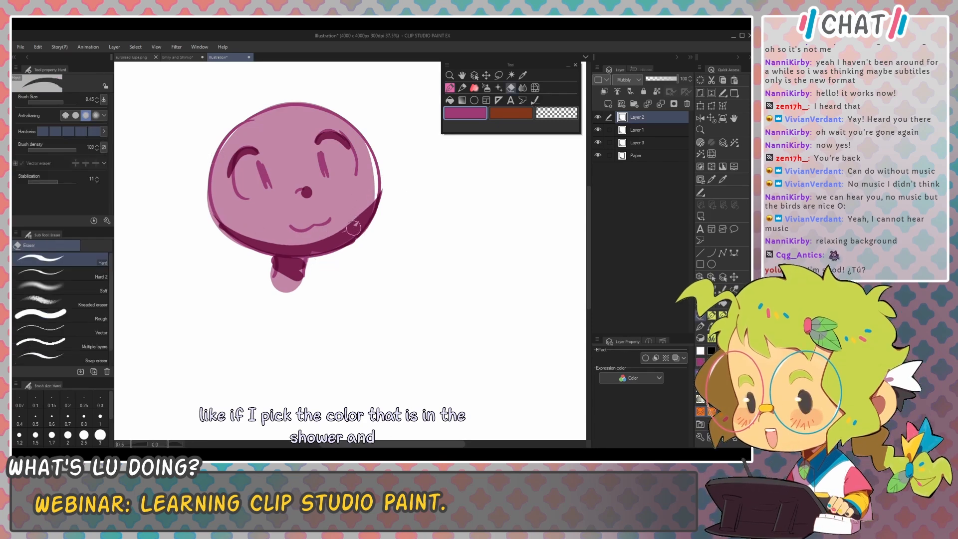
pyautogui.press('p')
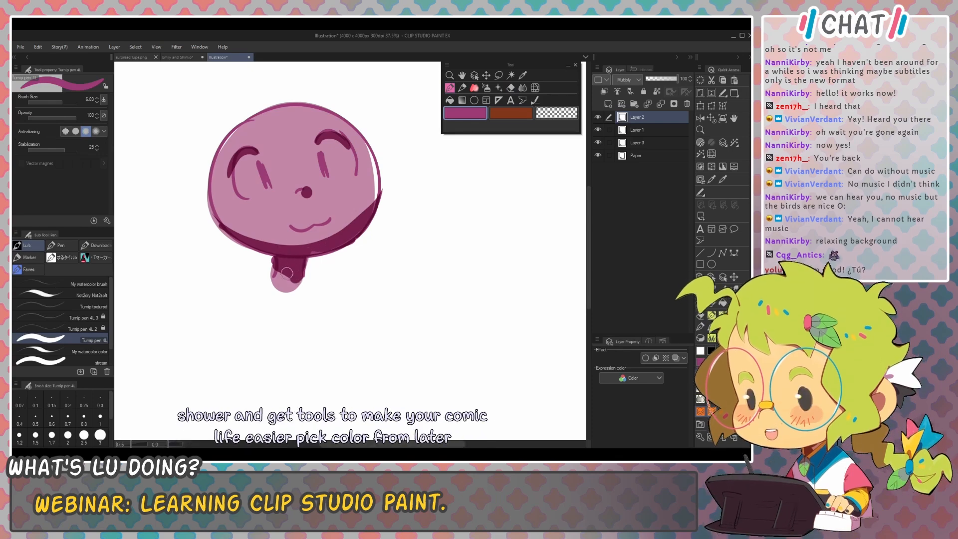
pyautogui.press('e')
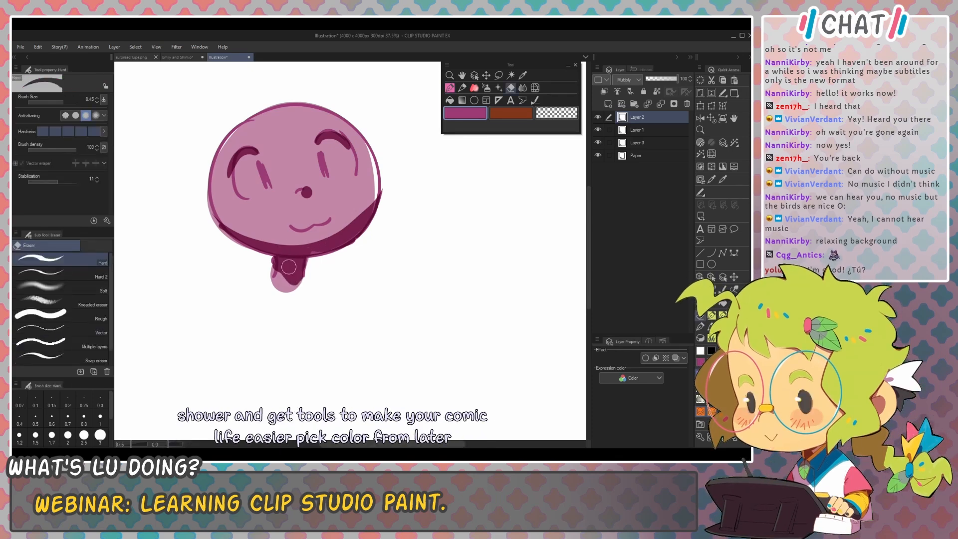
pyautogui.click(306, 193)
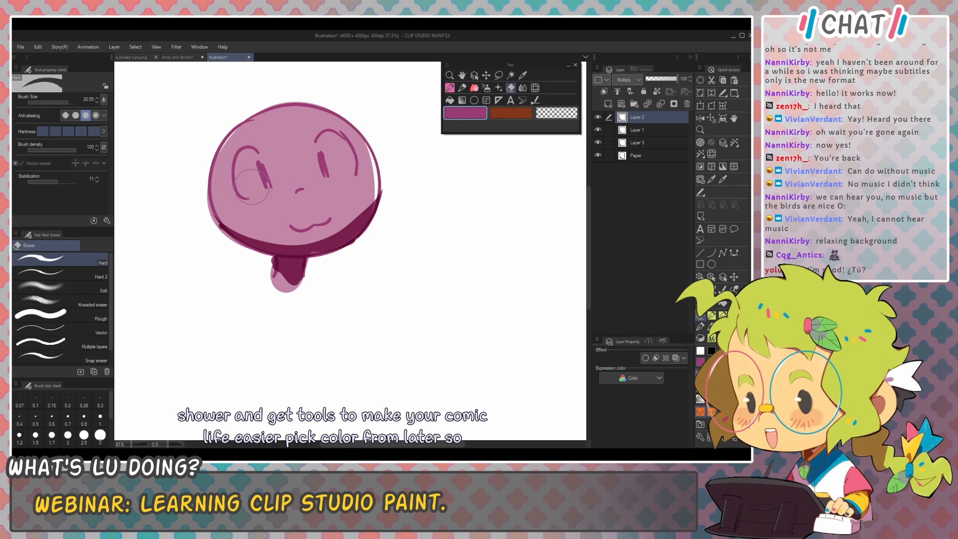
# Step: Check the feature list in Google Docs, return to Clip Studio Paint, and float the Quick Access palette over the canvas
pyautogui.hotkey('alt', 'Tab')
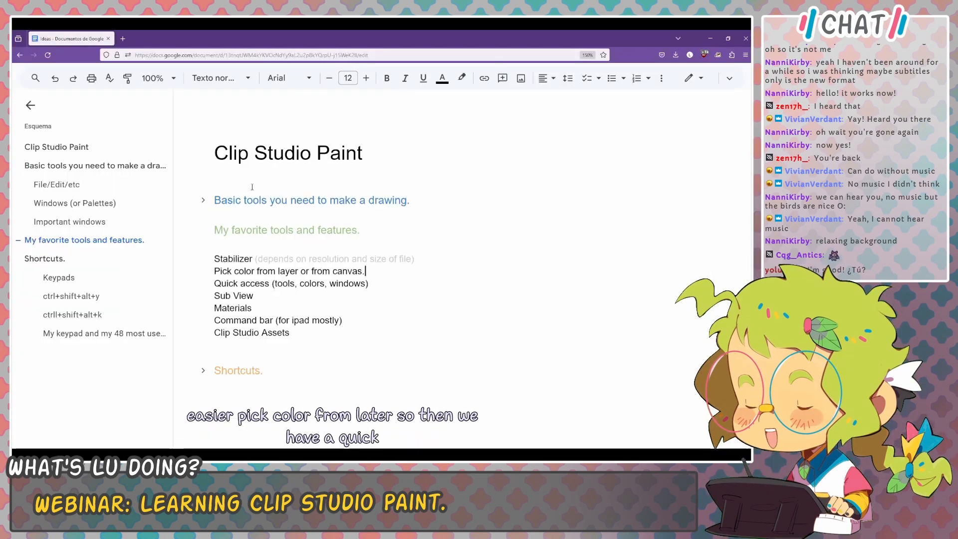
pyautogui.hotkey('alt', 'Tab')
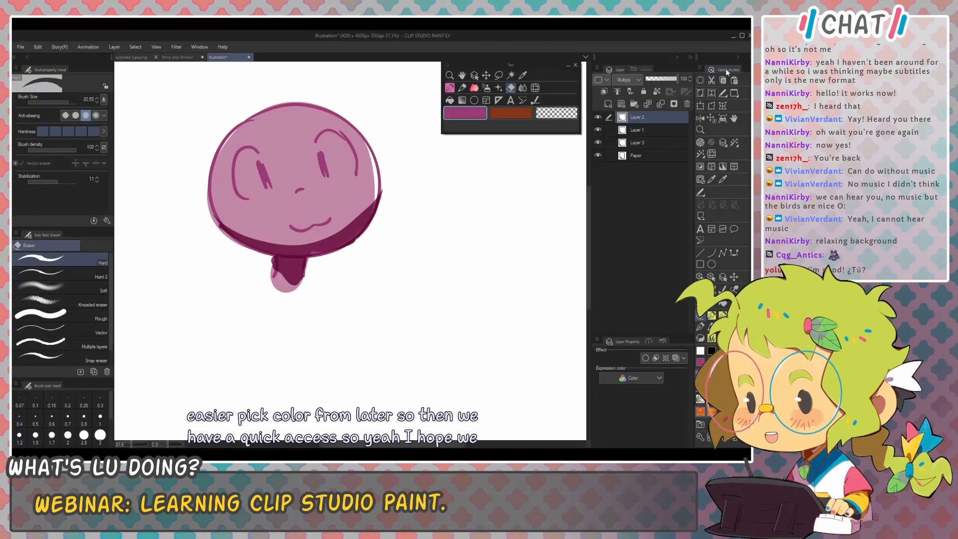
pyautogui.moveTo(725, 68)
pyautogui.mouseDown()
pyautogui.moveTo(335, 102)
pyautogui.moveTo(360, 74)
pyautogui.mouseUp()
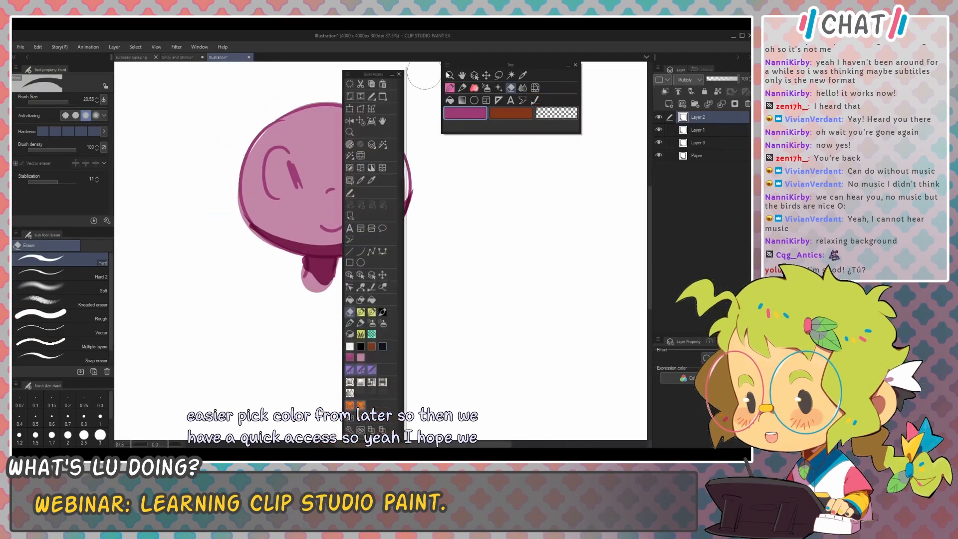
# Step: Dock the floating Tool palette beside the layer palettes, narrow its column, and shift the Quick Access palette slightly
pyautogui.moveTo(503, 64); pyautogui.dragTo(723, 105)
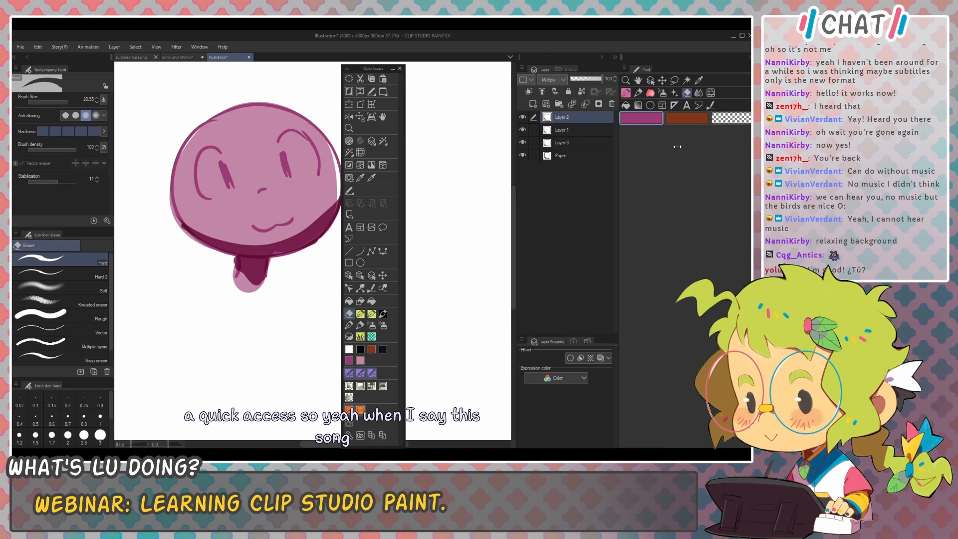
pyautogui.moveTo(677, 146); pyautogui.dragTo(678, 146)
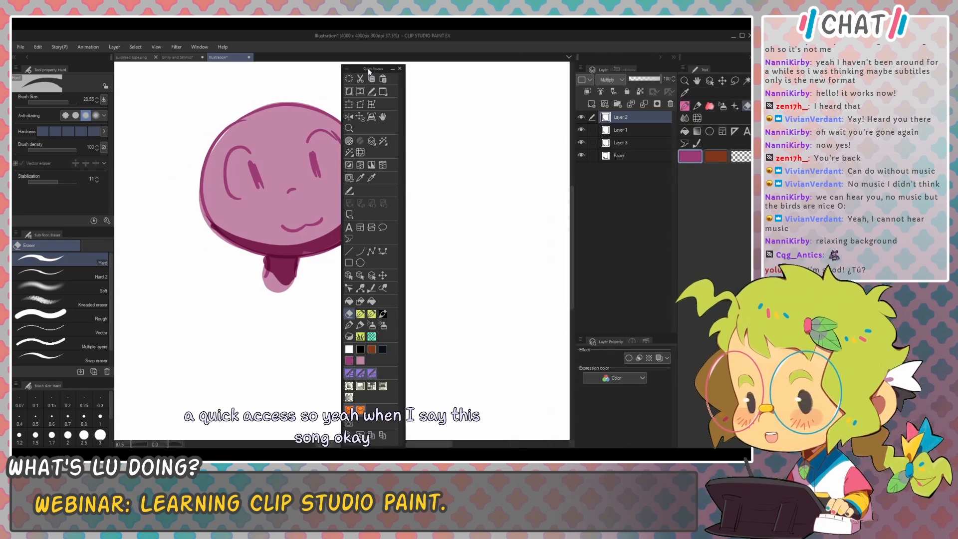
pyautogui.moveTo(367, 68)
pyautogui.mouseDown()
pyautogui.moveTo(351, 68)
pyautogui.moveTo(362, 62)
pyautogui.mouseUp()
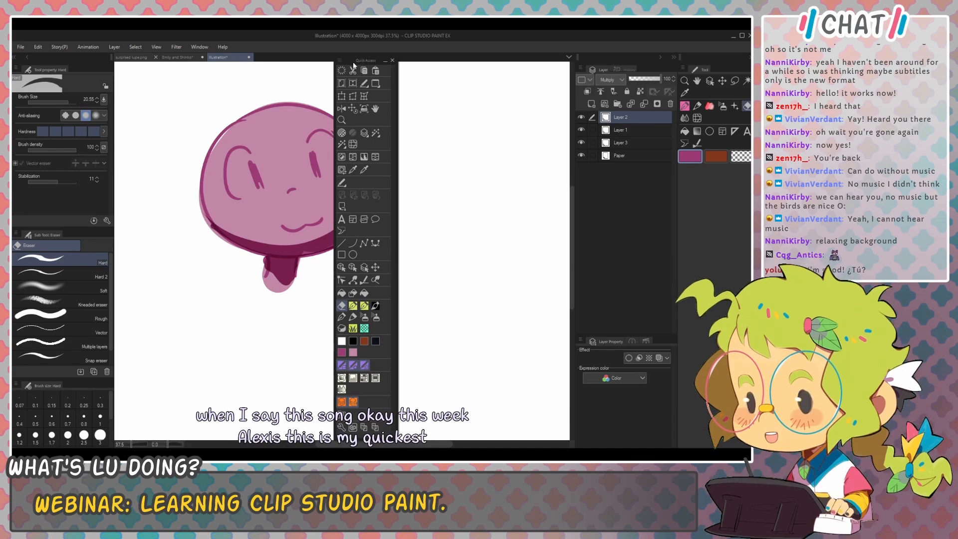
# Step: Turn on the set list display in the Quick Access palette
pyautogui.click(340, 59)
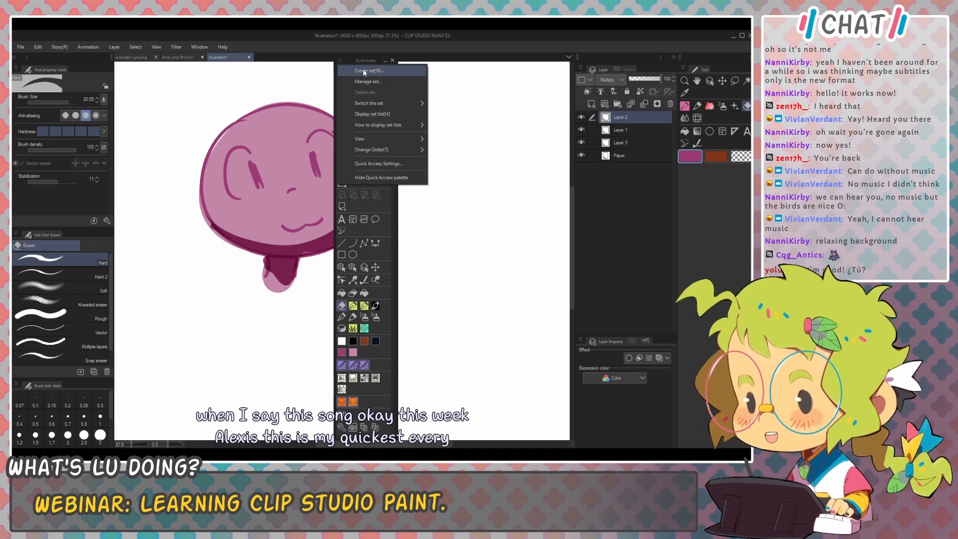
pyautogui.click(356, 59)
pyautogui.click(340, 59)
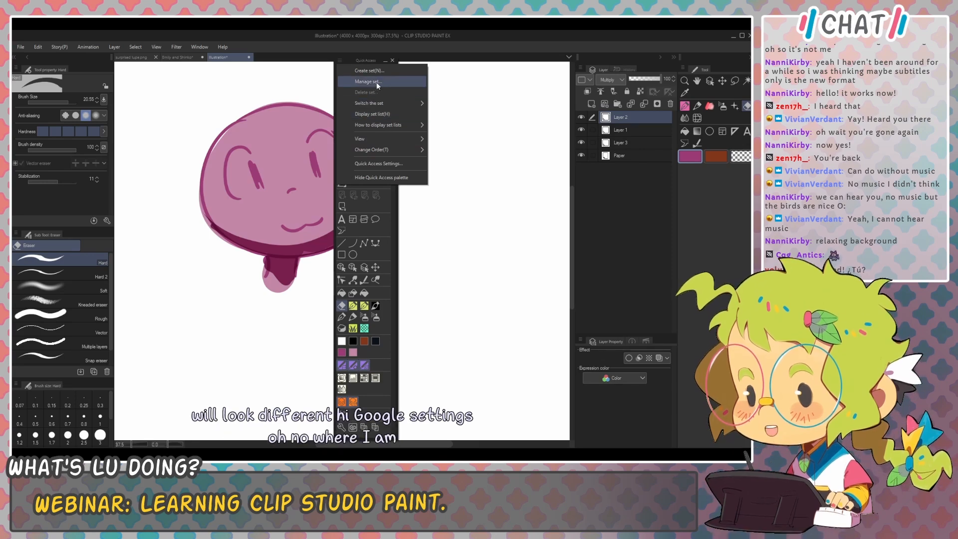
pyautogui.moveTo(386, 105)
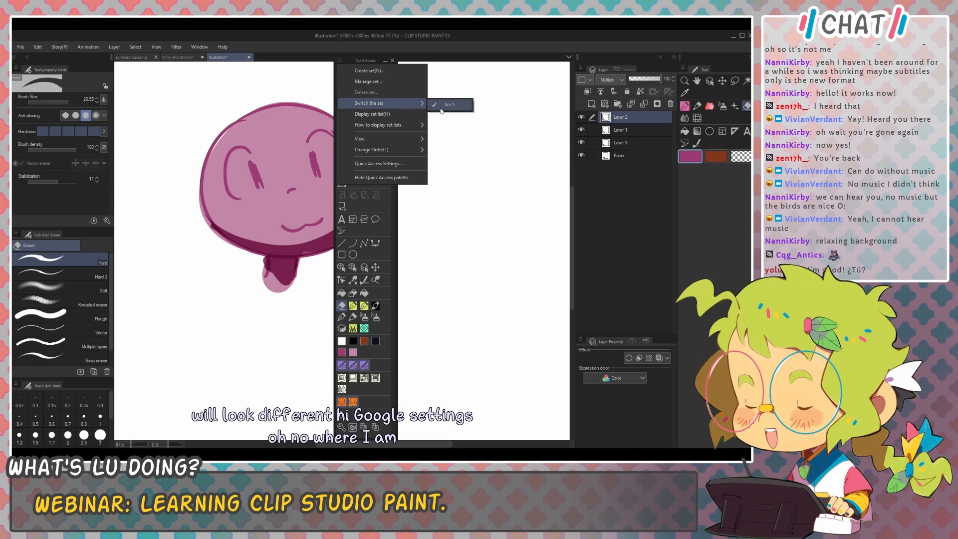
pyautogui.click(407, 114)
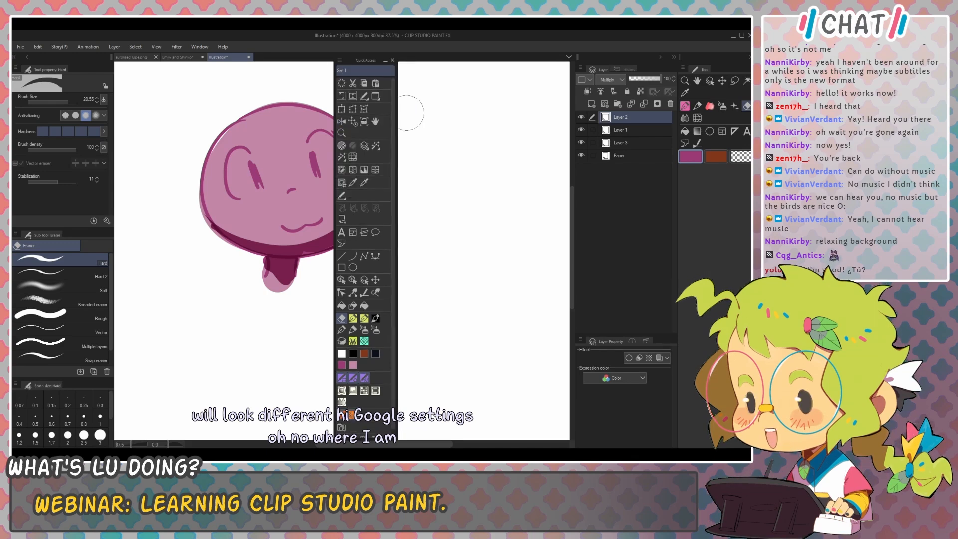
# Step: Create a new Quick Access set named "stream example"
pyautogui.click(353, 69)
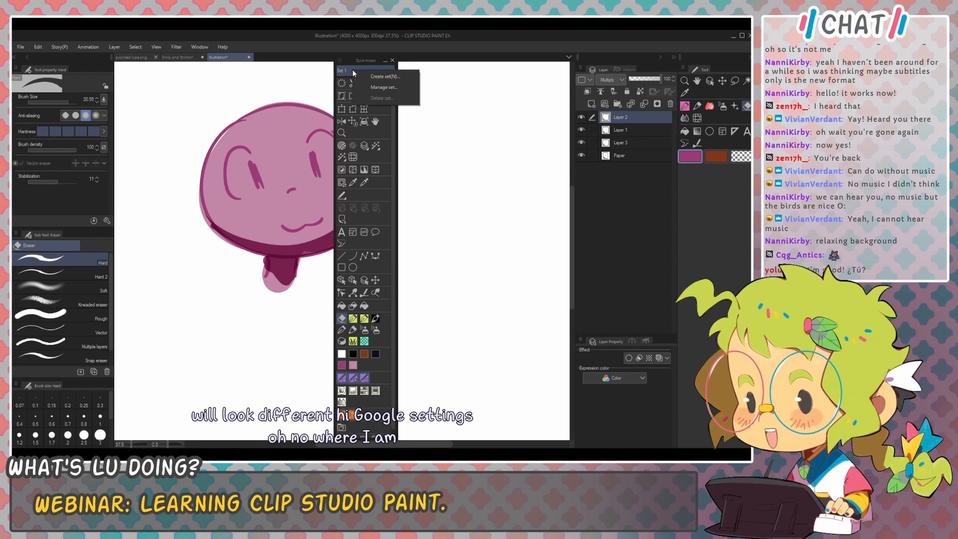
pyautogui.click(391, 77)
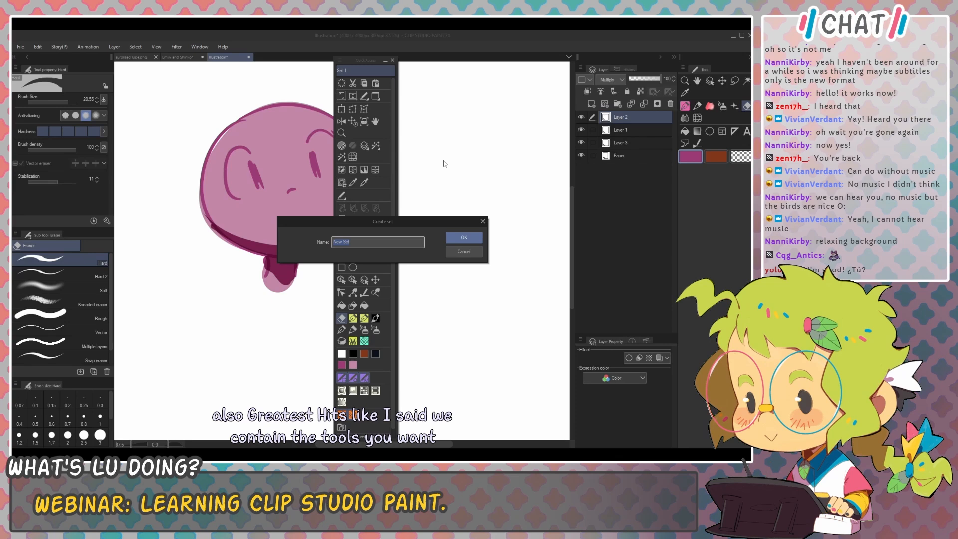
pyautogui.write('Ht')
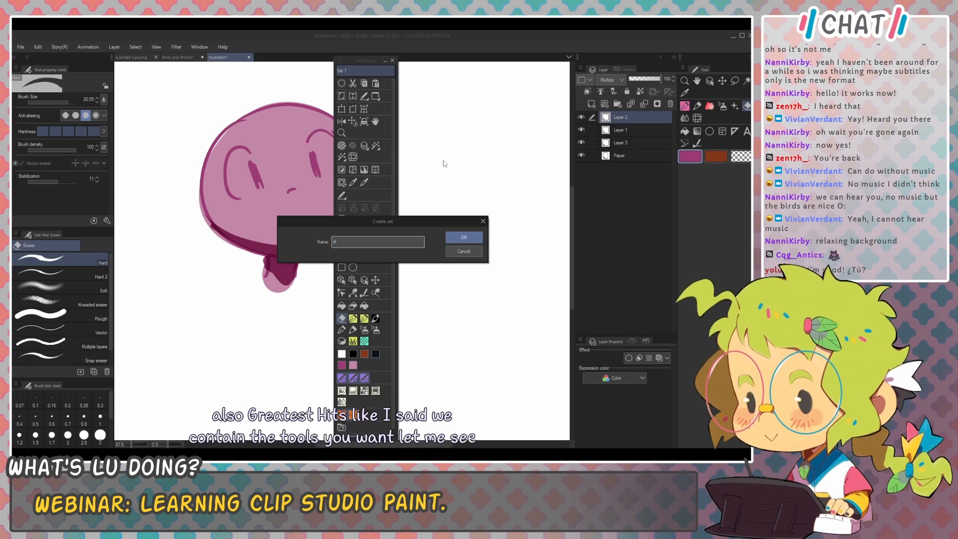
pyautogui.write('ream example')
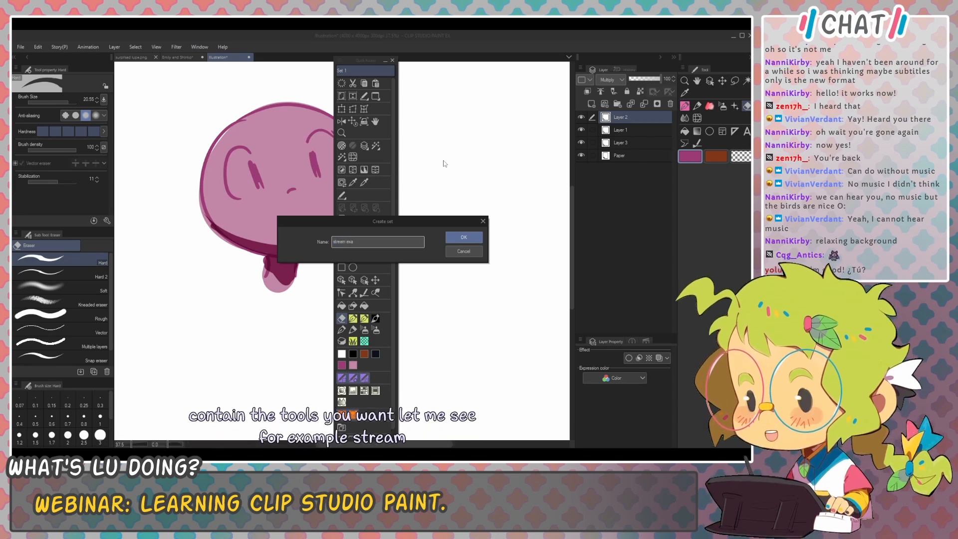
pyautogui.click(464, 238)
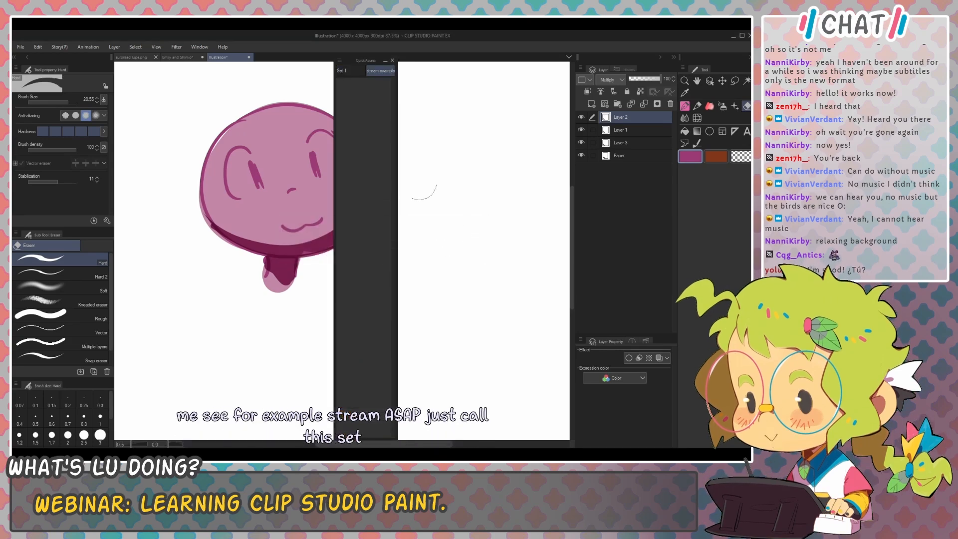
# Step: Open the Quick Access Settings for the "stream example" set and move the settings window beside the palette, over the drawing
pyautogui.click(357, 73)
pyautogui.click(373, 70)
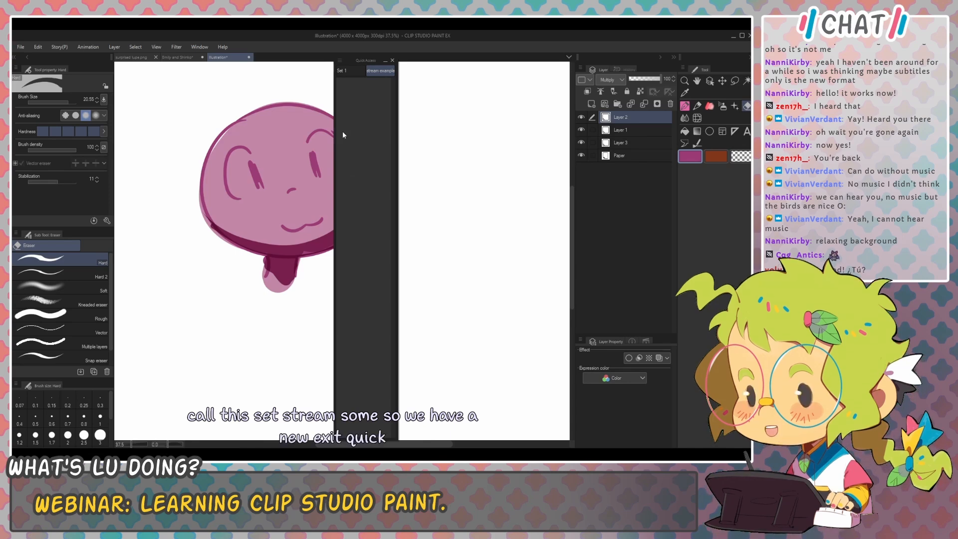
pyautogui.rightClick(358, 91)
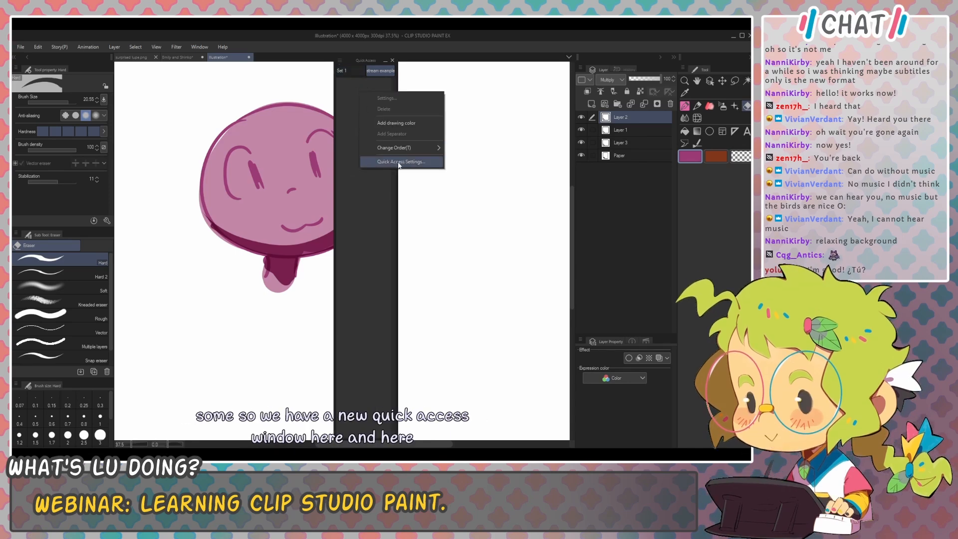
pyautogui.click(335, 64)
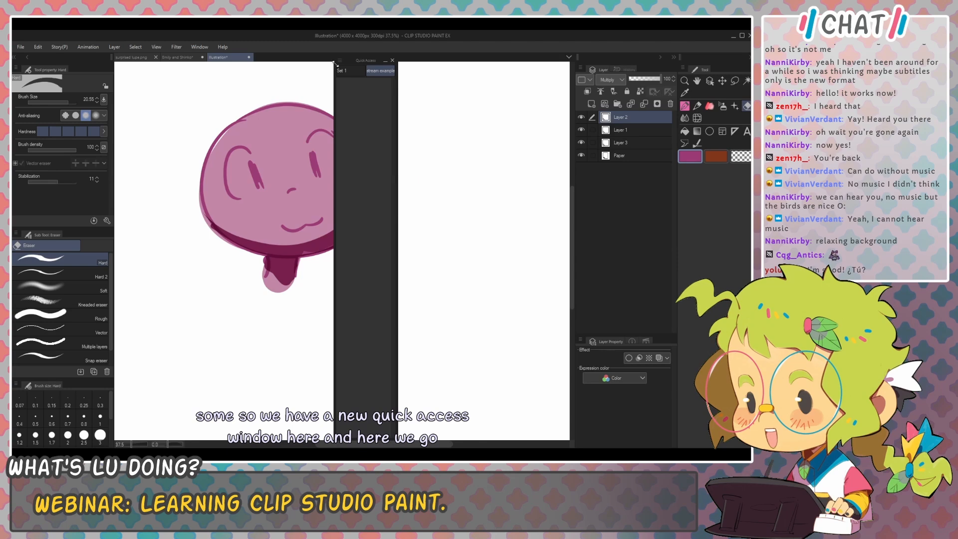
pyautogui.click(339, 60)
pyautogui.click(339, 60)
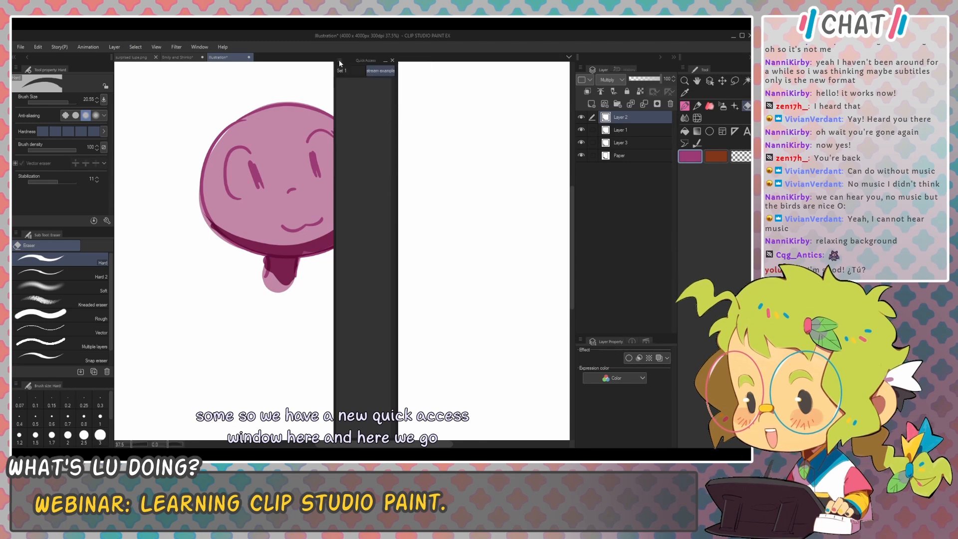
pyautogui.rightClick(358, 102)
pyautogui.click(397, 173)
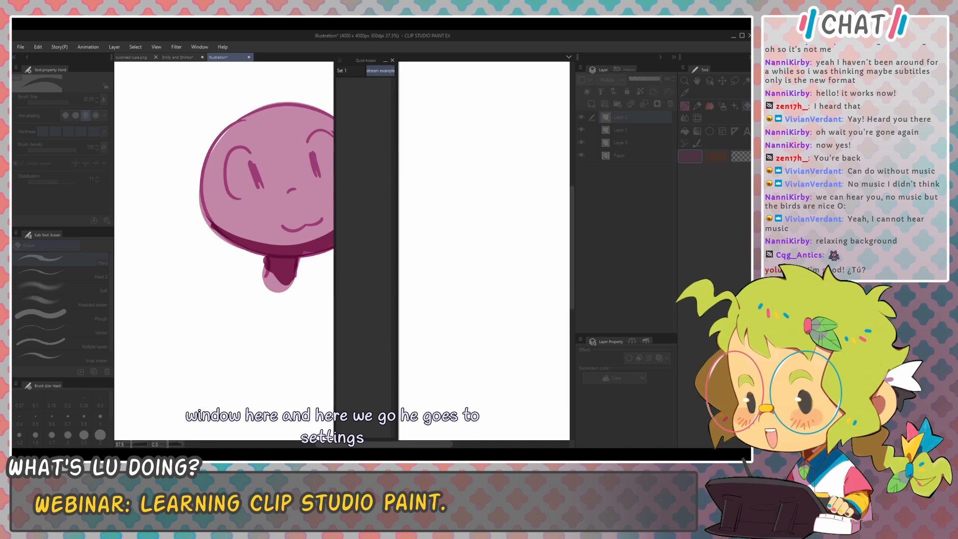
pyautogui.moveTo(394, 120); pyautogui.dragTo(240, 112)
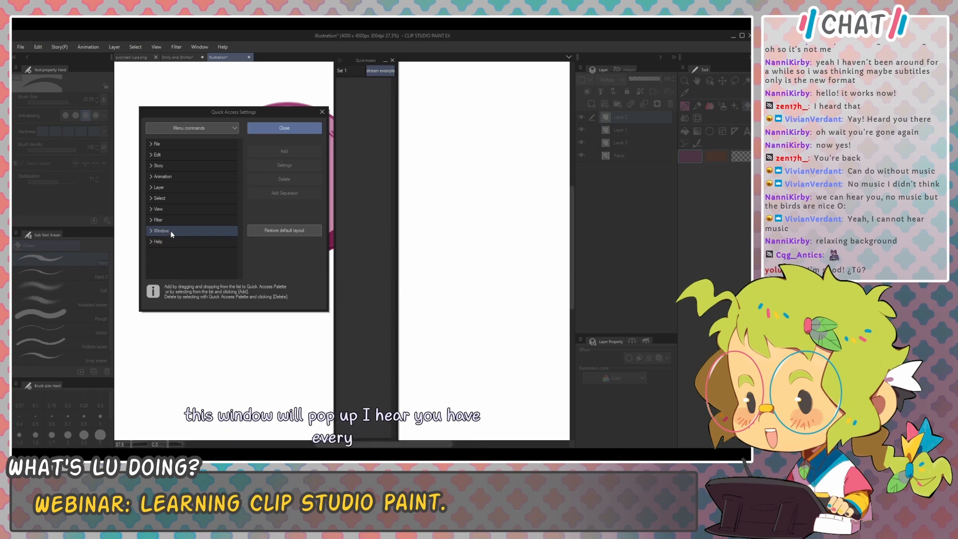
# Step: Add the New command from the File commands to the "stream example" set and close the Quick Access Settings
pyautogui.click(151, 144)
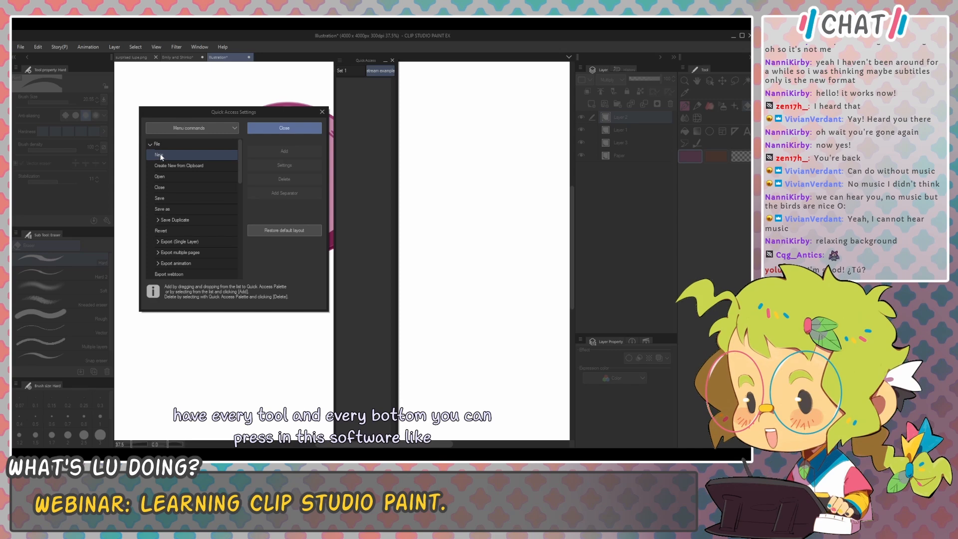
pyautogui.click(161, 155)
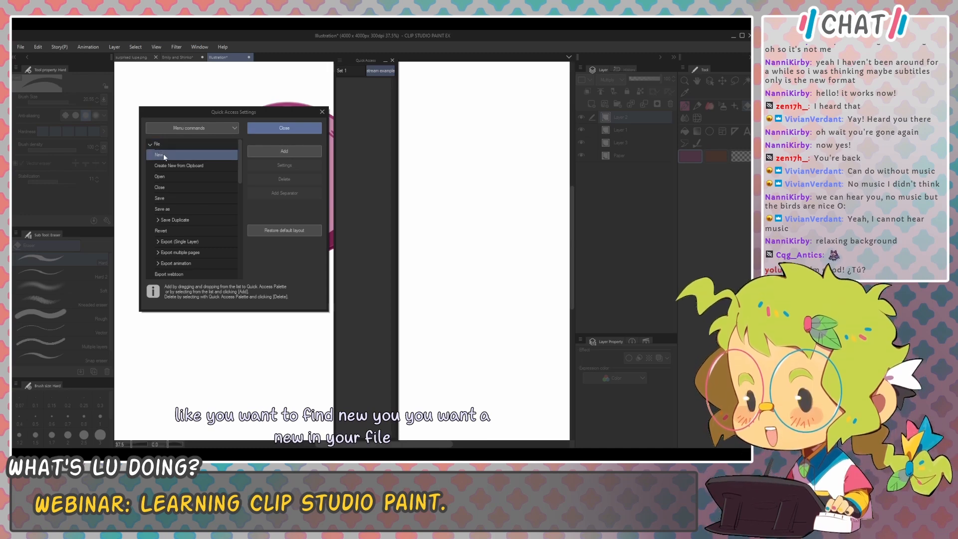
pyautogui.click(272, 151)
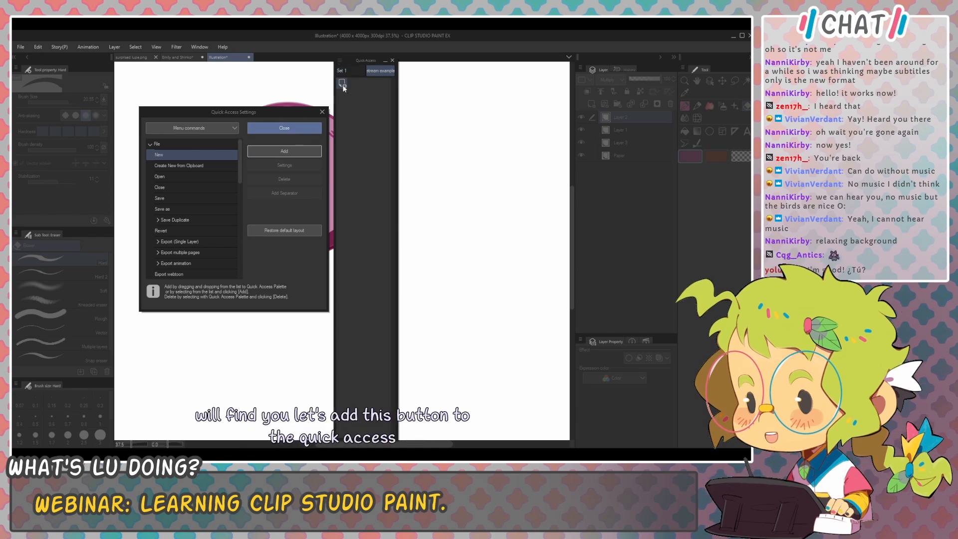
pyautogui.click(322, 112)
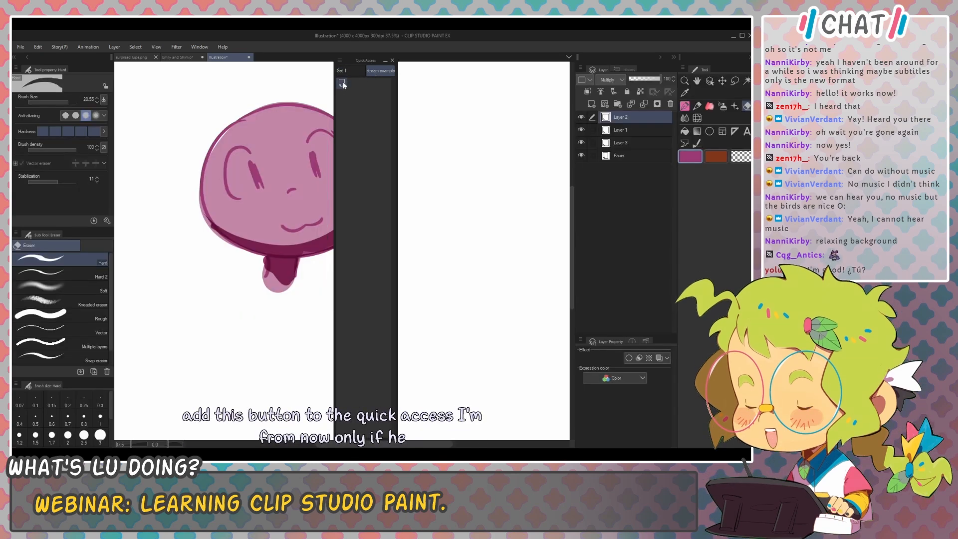
# Step: Try the New command from the Quick Access set, dismiss the new-canvas dialog, and compare with the File menu route
pyautogui.click(342, 83)
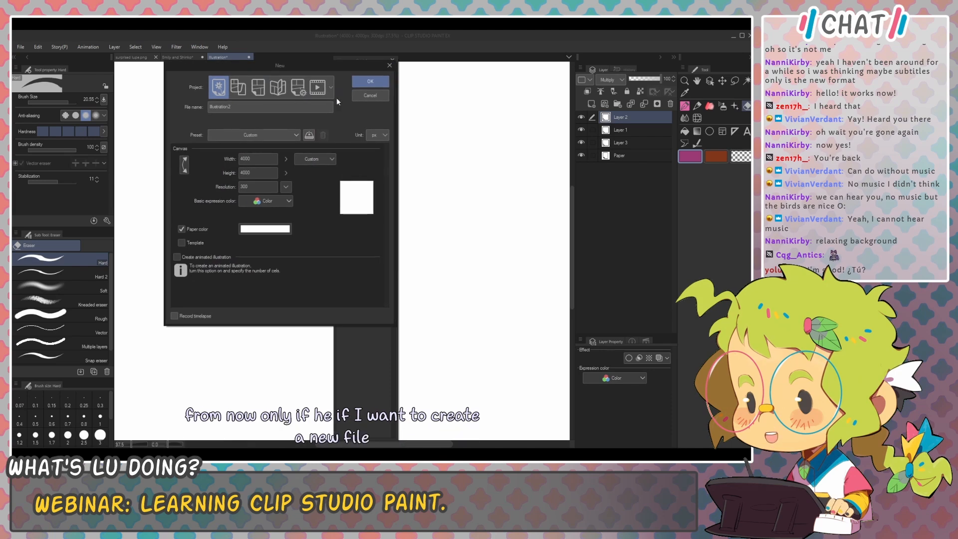
pyautogui.click(355, 95)
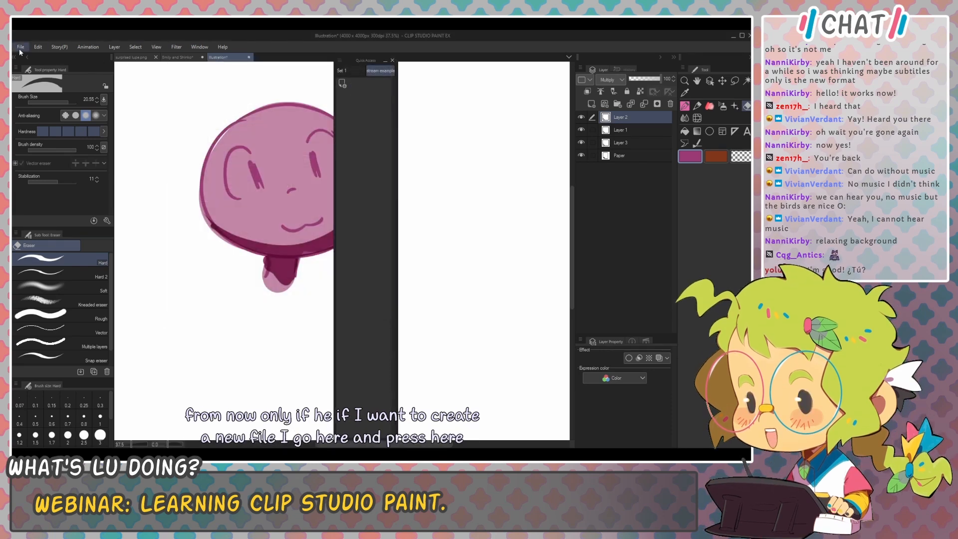
pyautogui.click(21, 47)
pyautogui.click(20, 46)
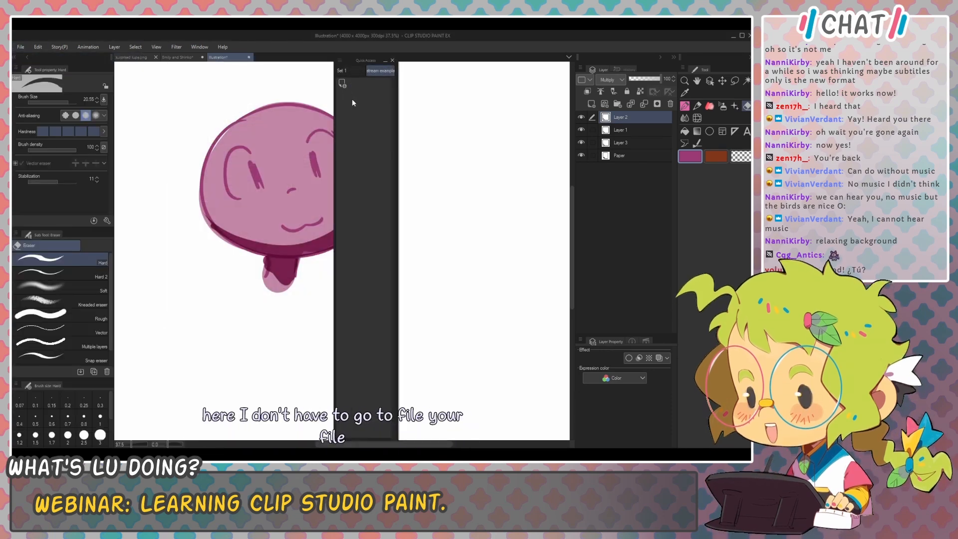
# Step: Reopen the Quick Access Settings, shift the window slightly, and delete the New command from the "stream example" set
pyautogui.rightClick(367, 119)
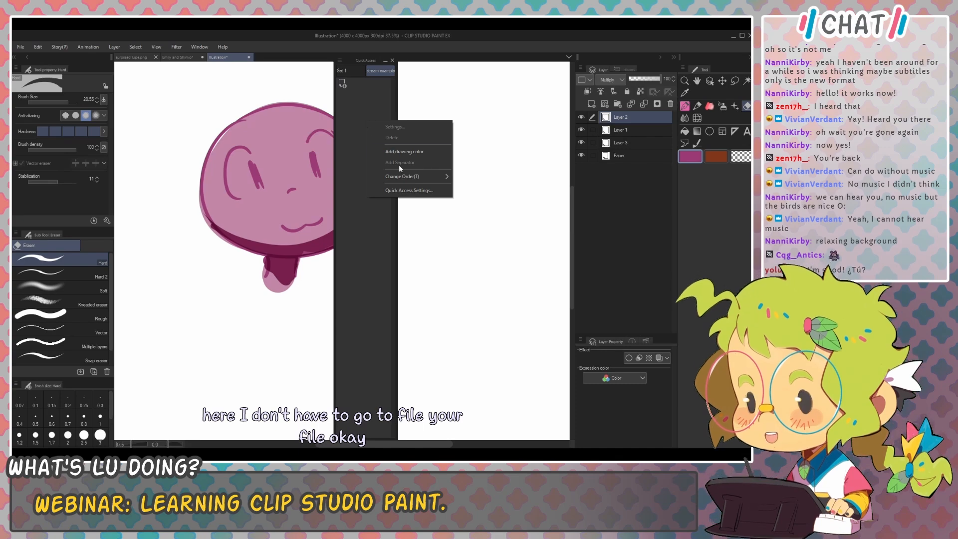
pyautogui.click(395, 189)
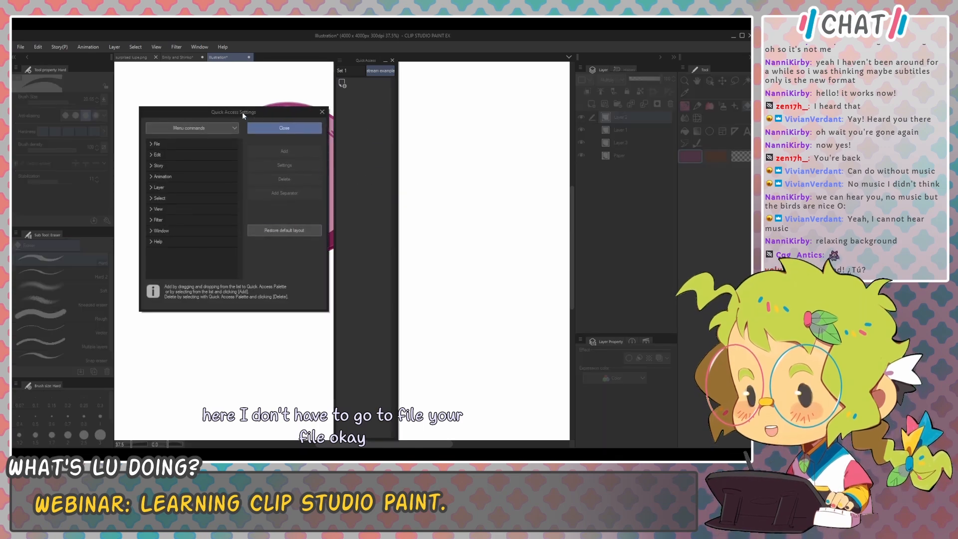
pyautogui.moveTo(237, 113); pyautogui.dragTo(233, 112)
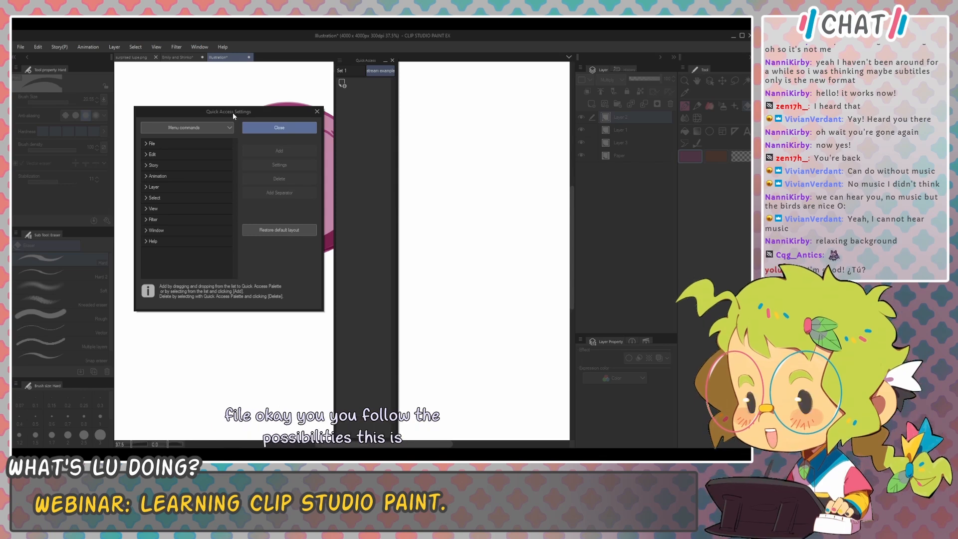
pyautogui.click(342, 83)
pyautogui.click(279, 178)
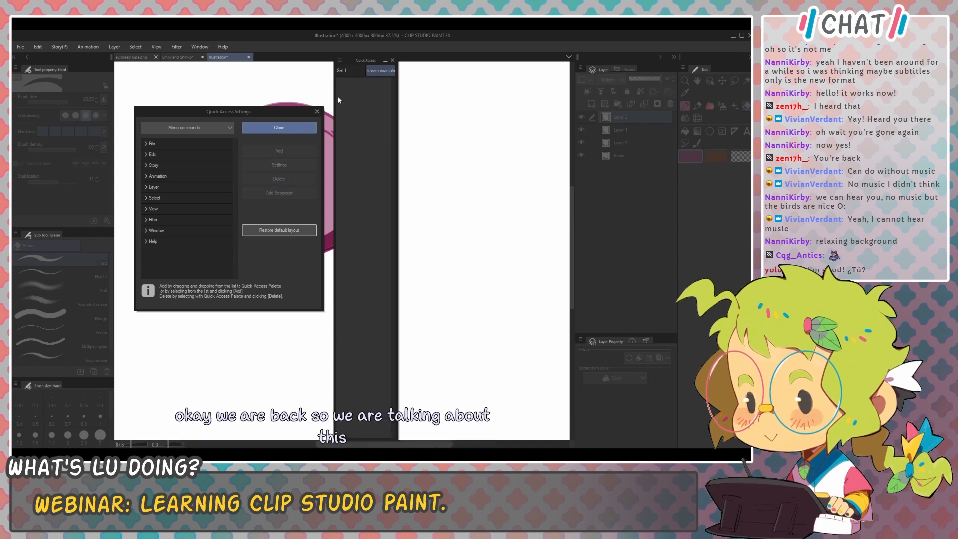
# Step: Check the set management options, view the tools in Set 1 for comparison, and return to the "stream example" set
pyautogui.click(352, 74)
pyautogui.click(372, 71)
pyautogui.rightClick(373, 71)
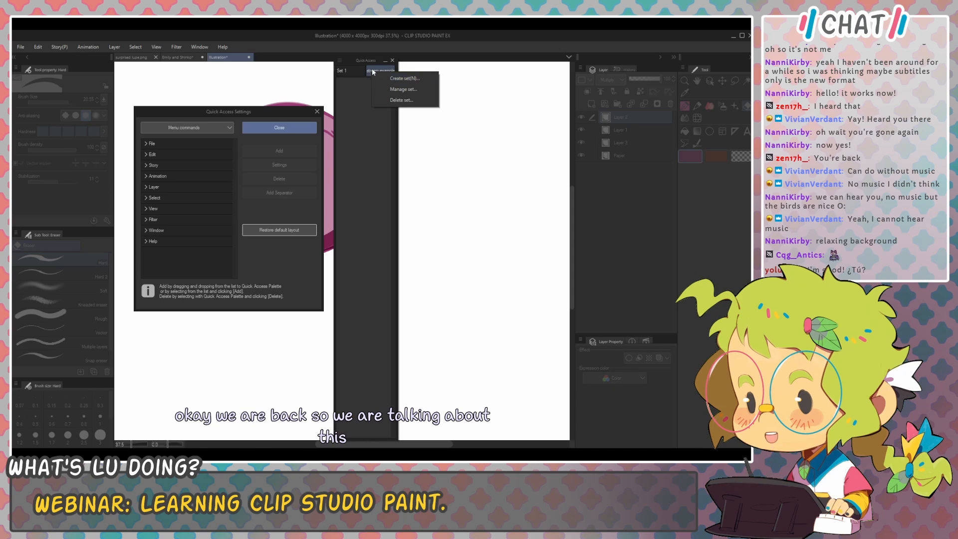
pyautogui.rightClick(372, 69)
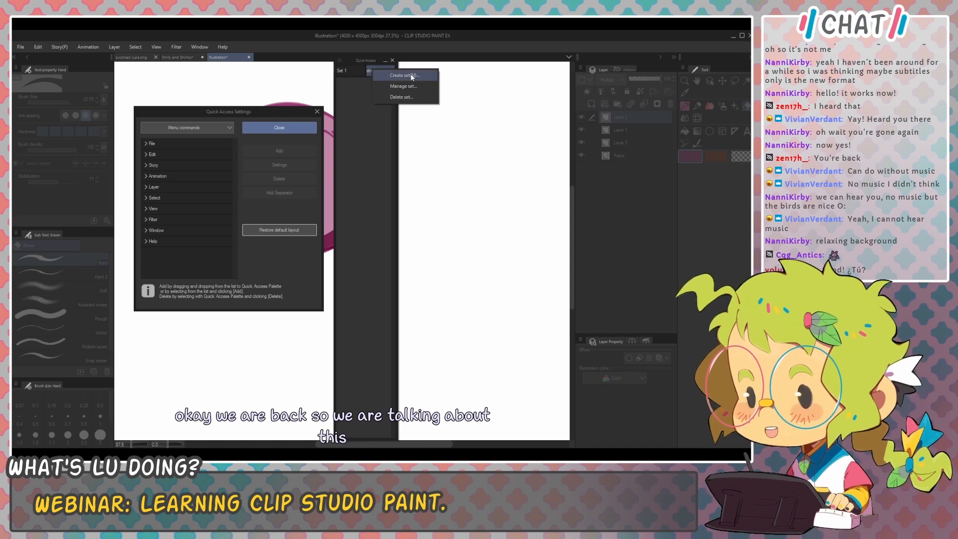
pyautogui.click(361, 82)
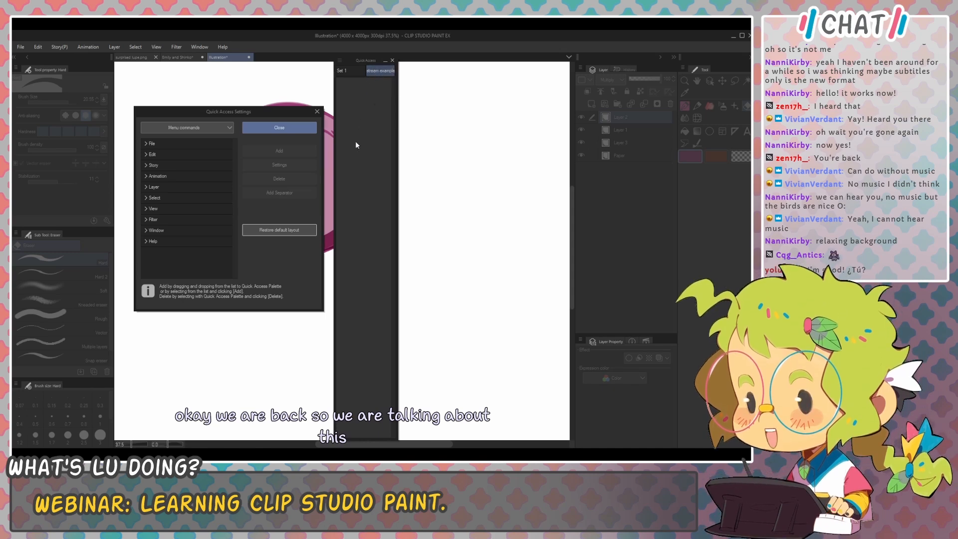
pyautogui.click(350, 73)
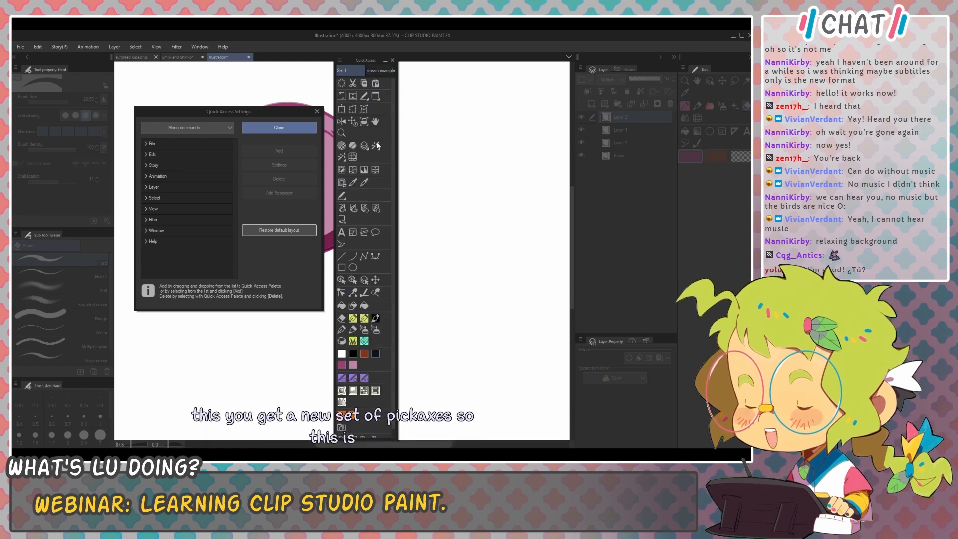
pyautogui.click(372, 70)
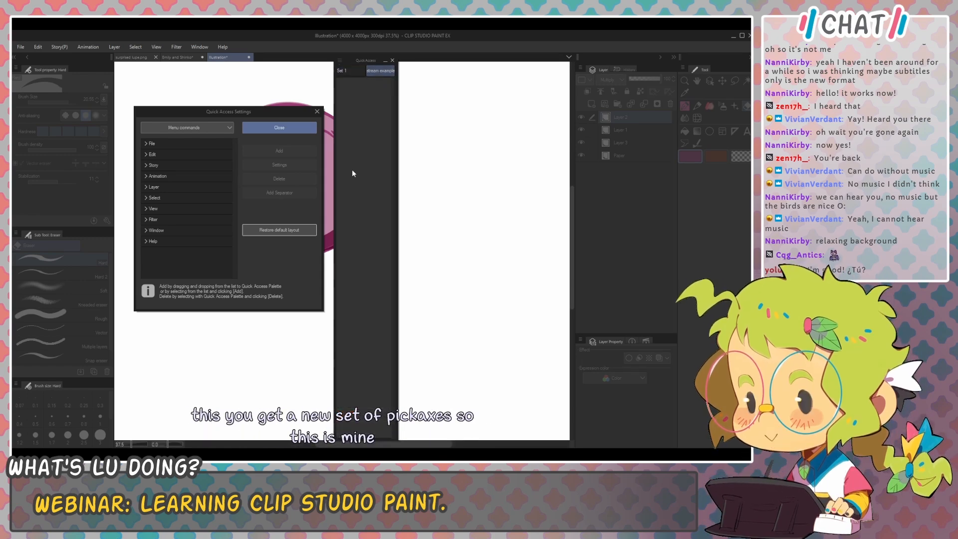
# Step: Review the command categories offered in the Quick Access Settings, keeping Menu commands selected
pyautogui.click(155, 143)
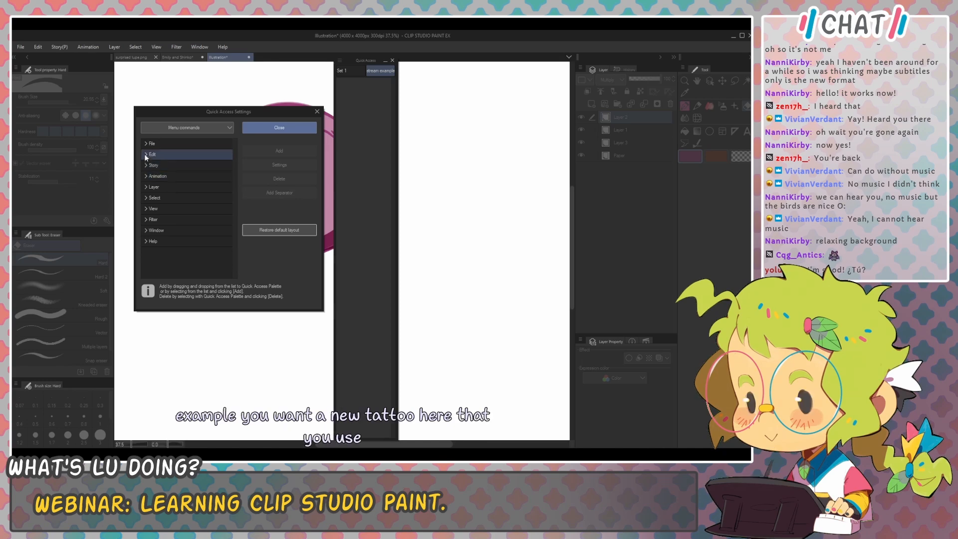
pyautogui.click(196, 131)
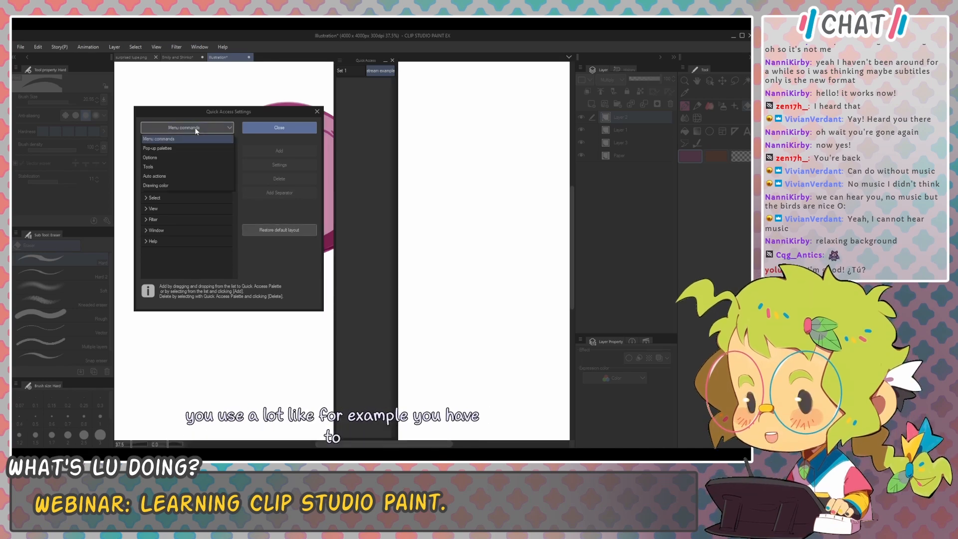
pyautogui.click(154, 140)
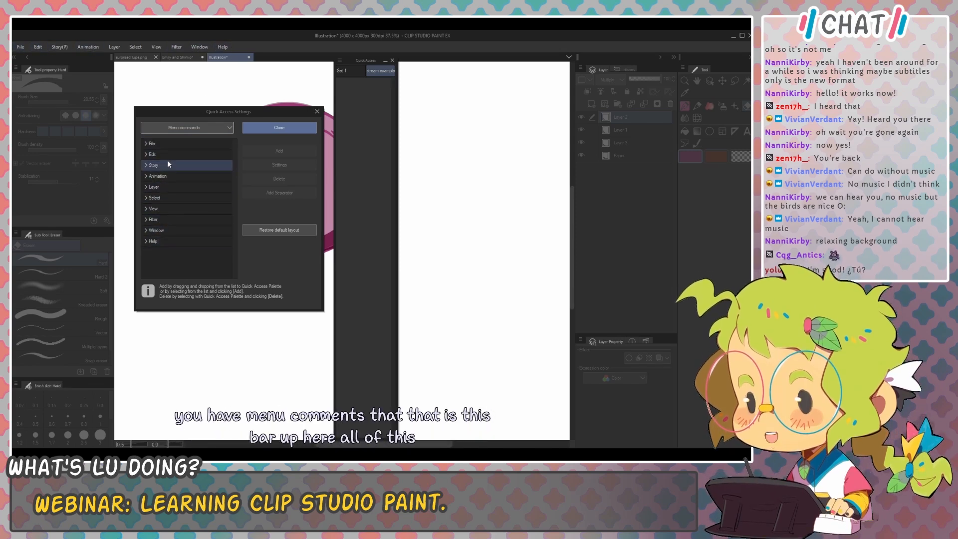
# Step: Add the Layer palette from the Pop-up palettes category to the "stream example" set and close the Quick Access Settings
pyautogui.click(184, 127)
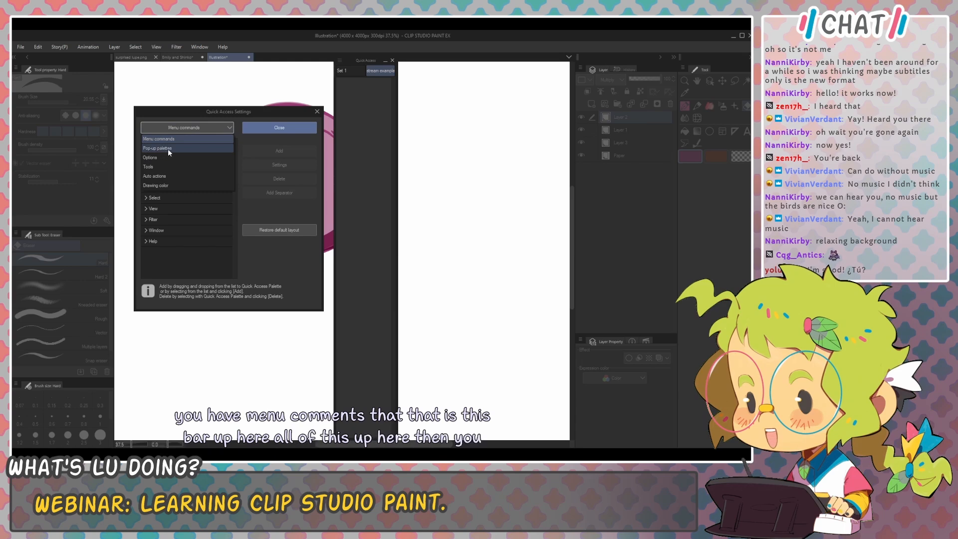
pyautogui.click(168, 148)
pyautogui.click(146, 144)
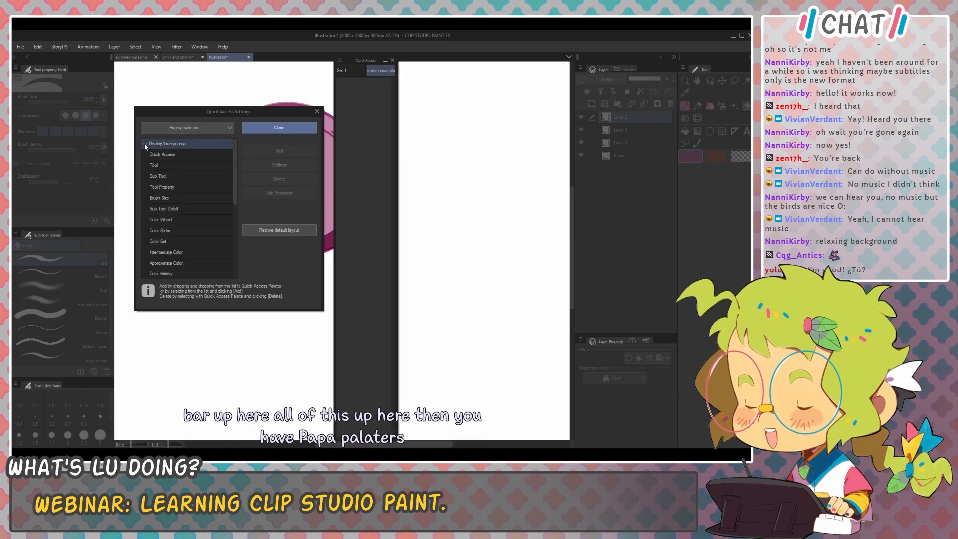
pyautogui.click(164, 152)
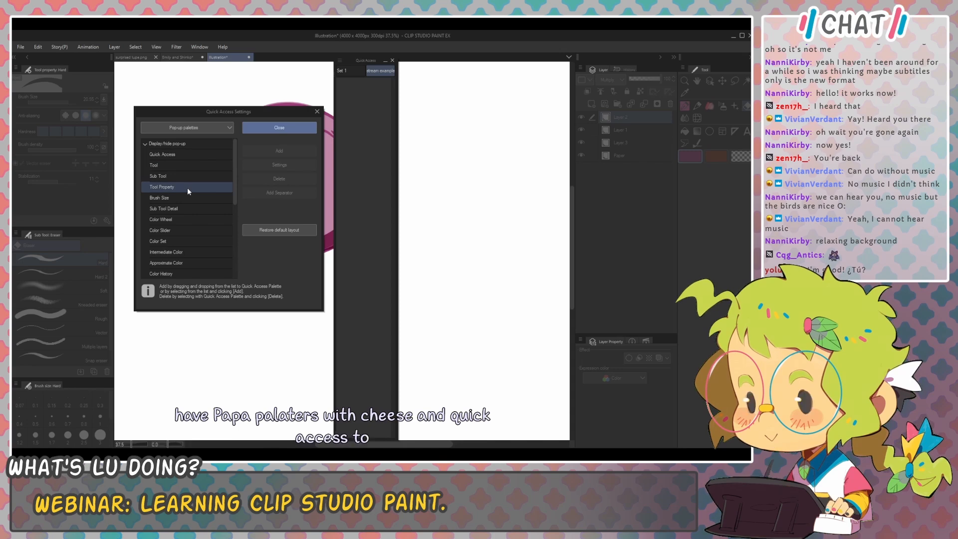
pyautogui.click(170, 166)
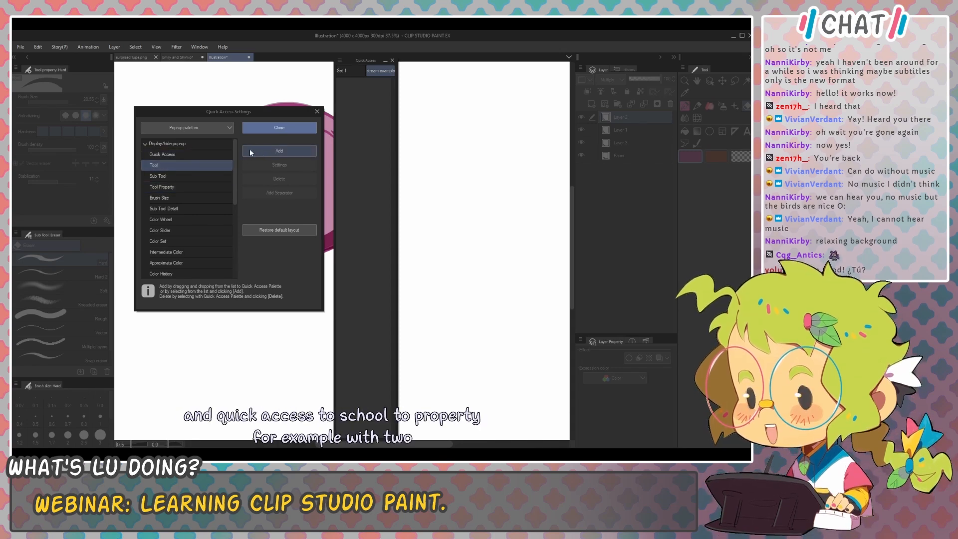
pyautogui.scroll(-2, 179, 196)
pyautogui.scroll(-1, 179, 197)
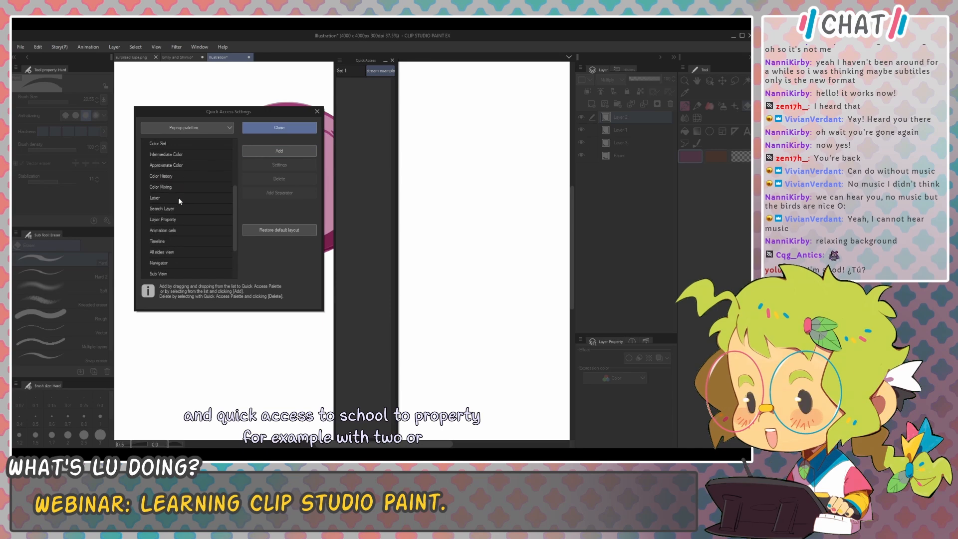
pyautogui.click(170, 197)
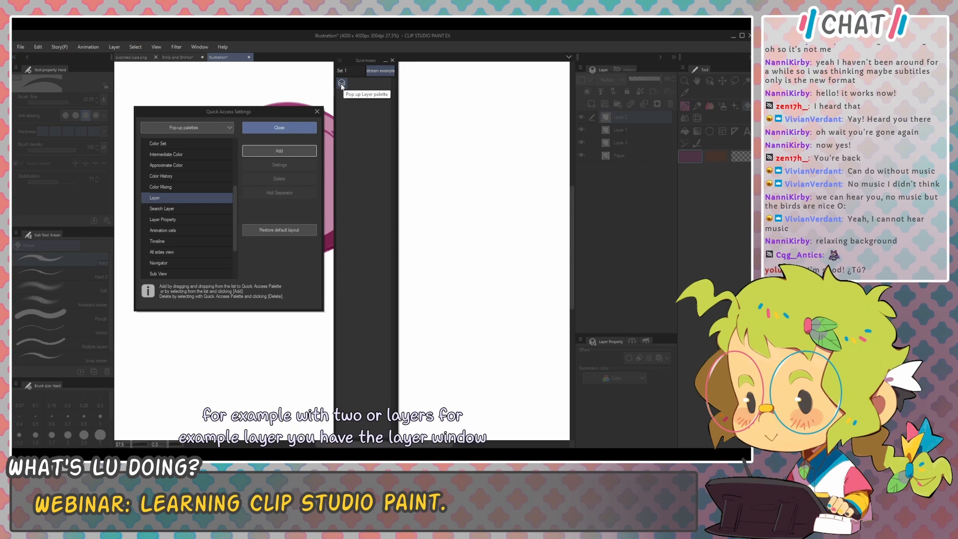
pyautogui.click(292, 128)
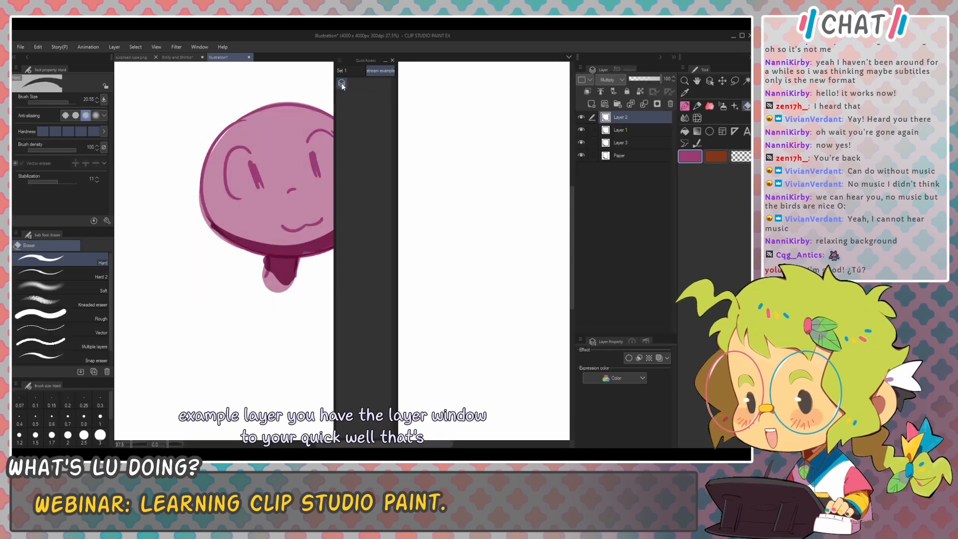
# Step: Open the pop-up Layer palette from the Quick Access set, lengthen it to show all layers, and move it over the drawing
pyautogui.click(342, 84)
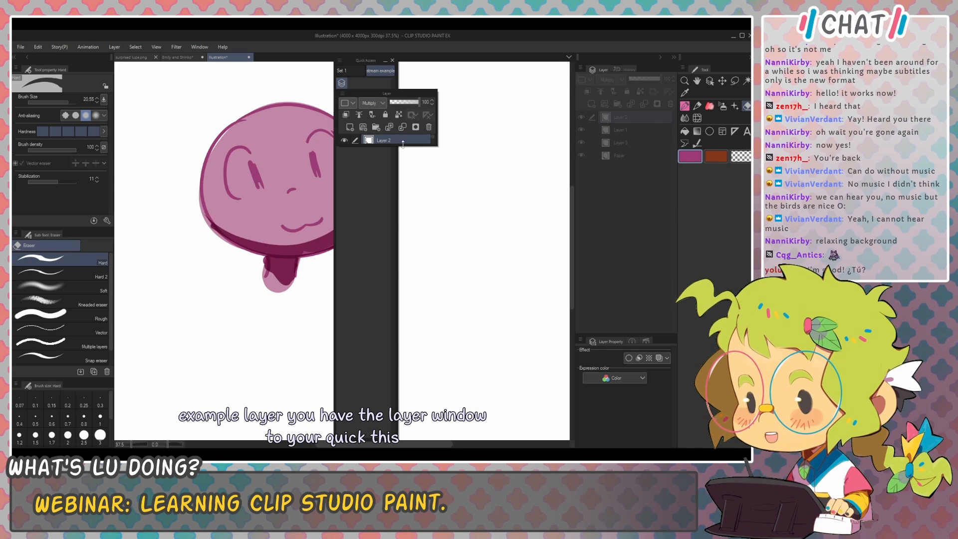
pyautogui.moveTo(425, 147); pyautogui.dragTo(426, 335)
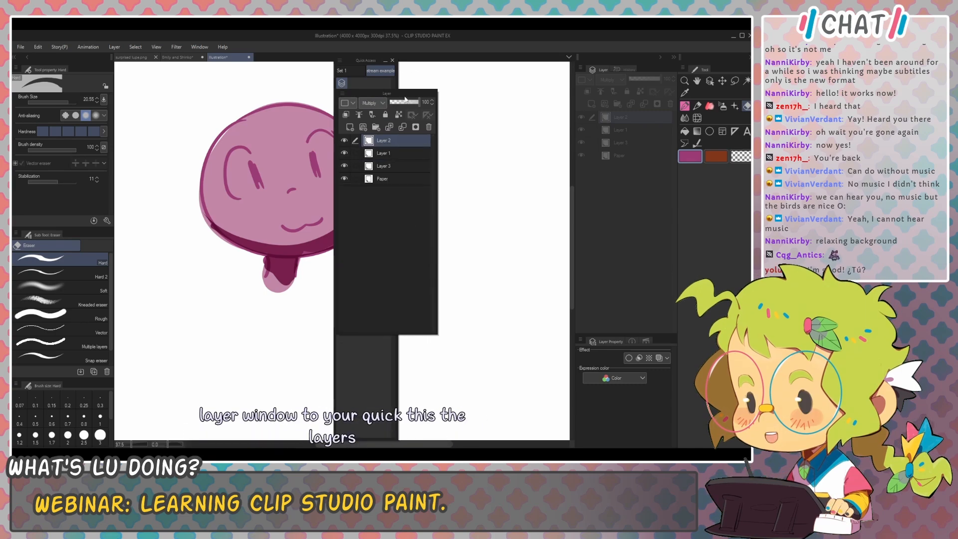
pyautogui.moveTo(402, 98); pyautogui.dragTo(224, 121)
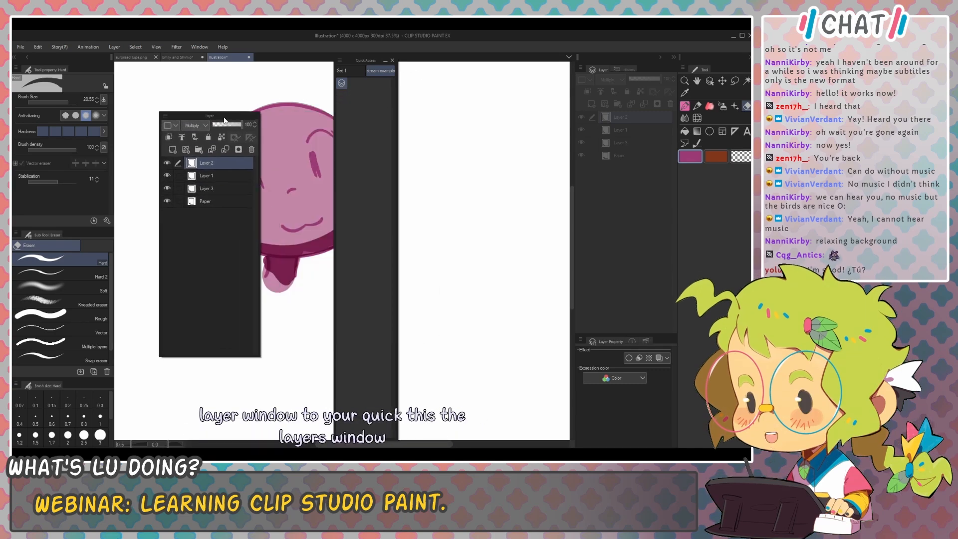
# Step: Switch the docked Layer palette to History, then show the pop-up Layer palette from Quick Access over the drawing and hide it again
pyautogui.click(343, 84)
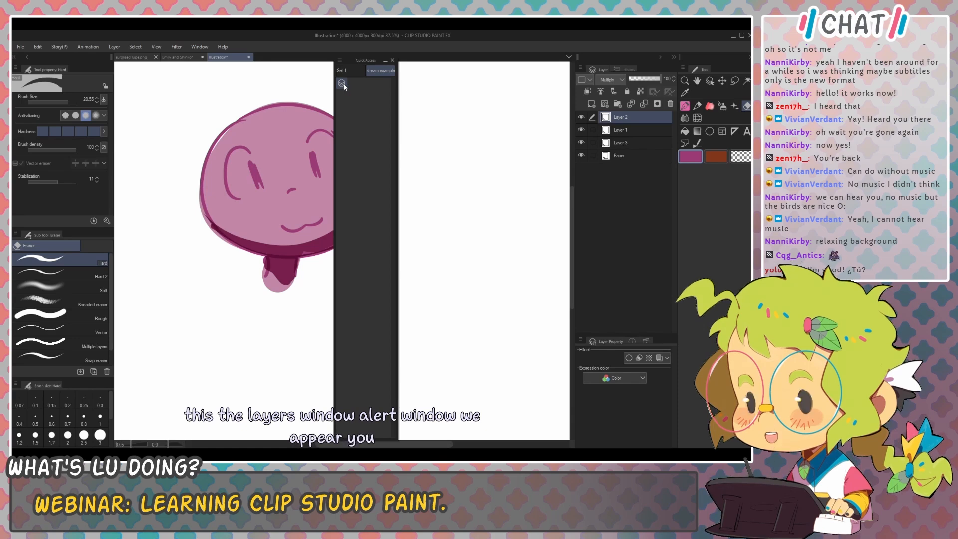
pyautogui.click(624, 69)
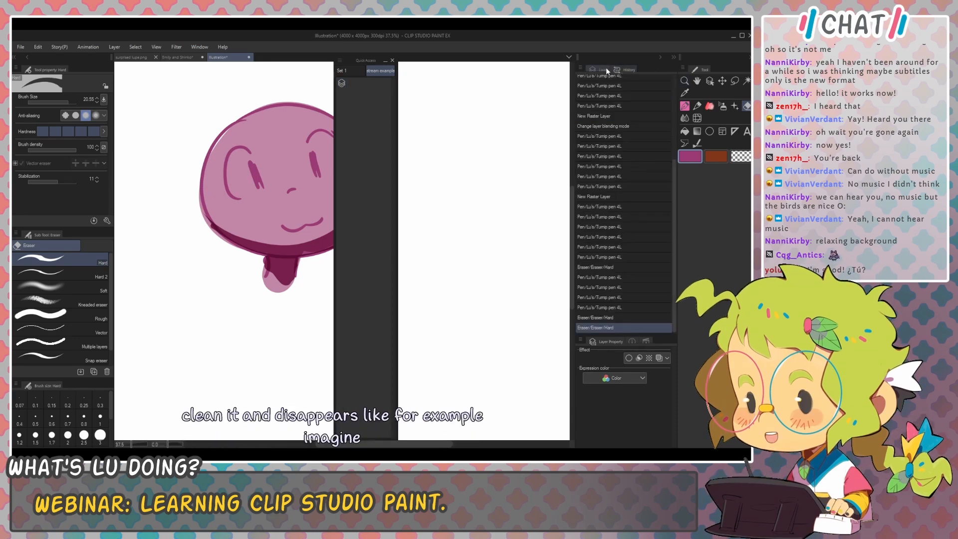
pyautogui.click(342, 84)
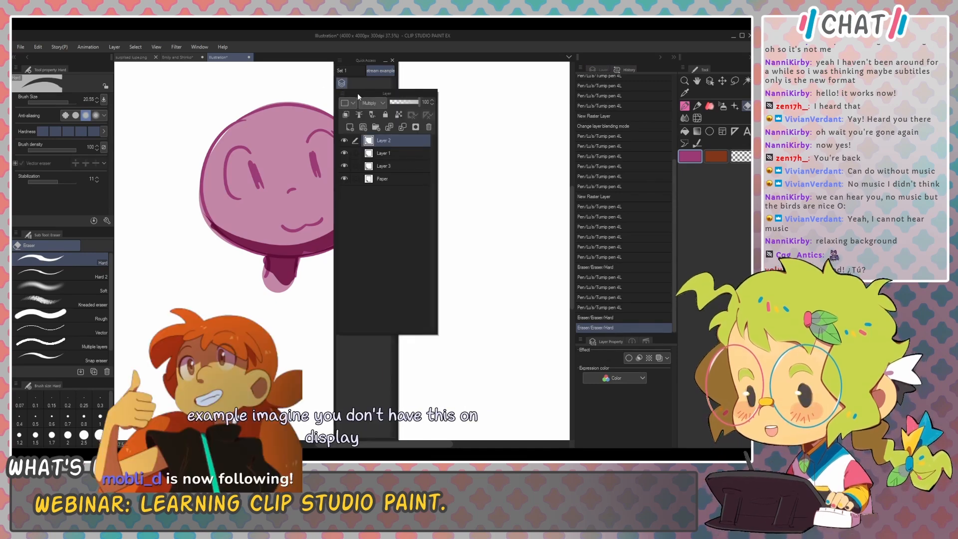
pyautogui.moveTo(357, 93); pyautogui.dragTo(233, 100)
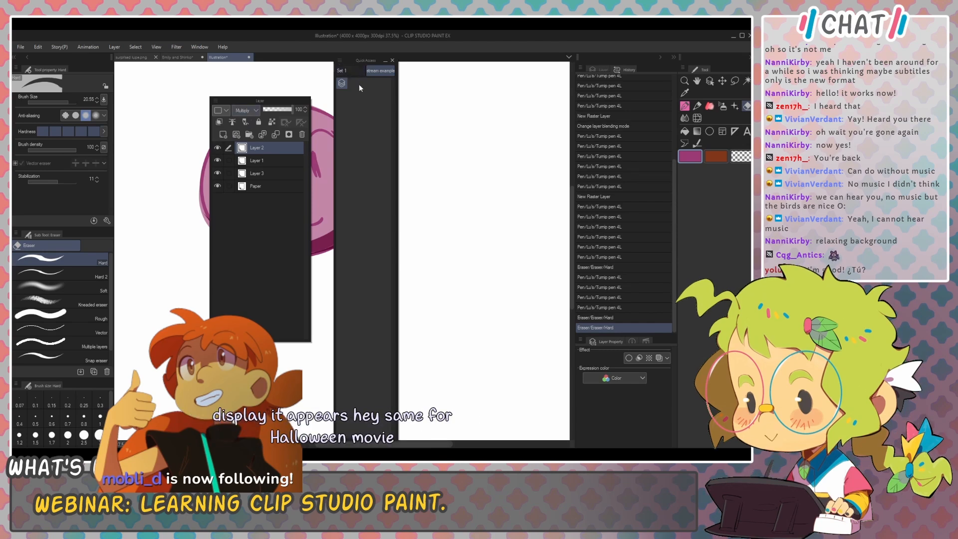
pyautogui.click(342, 85)
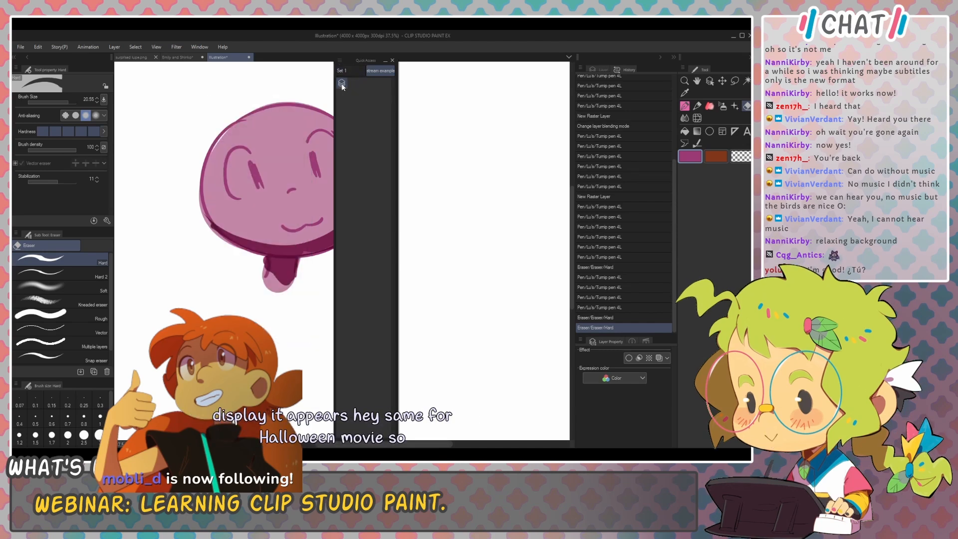
# Step: Move the Quick Access palette clear of the drawing and toggle its pop-up Layer palette on and off
pyautogui.moveTo(352, 60); pyautogui.dragTo(412, 59)
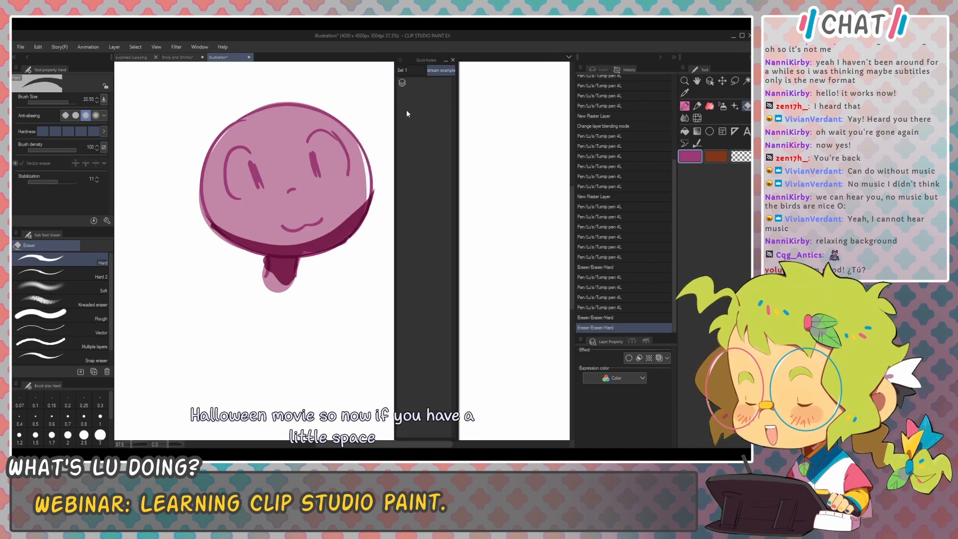
pyautogui.click(402, 84)
pyautogui.click(402, 84)
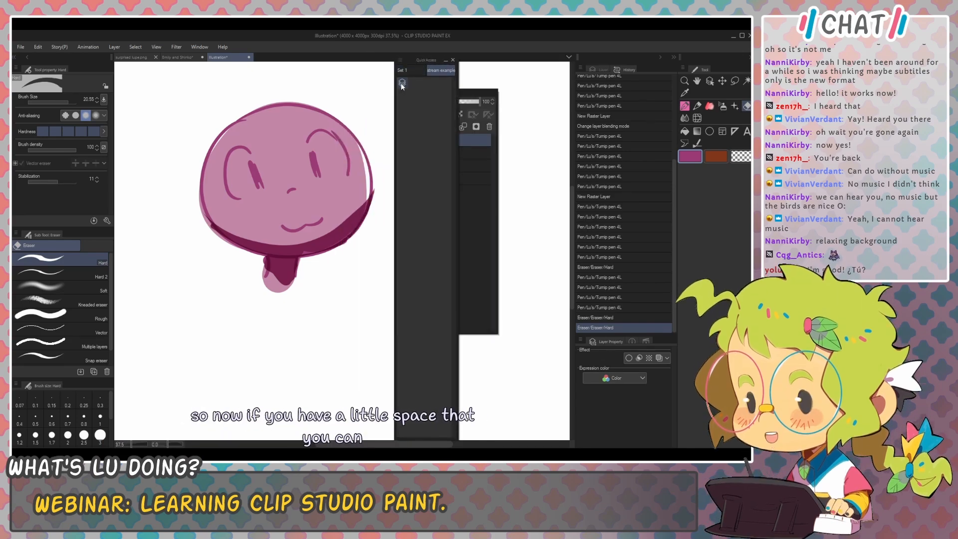
pyautogui.click(402, 84)
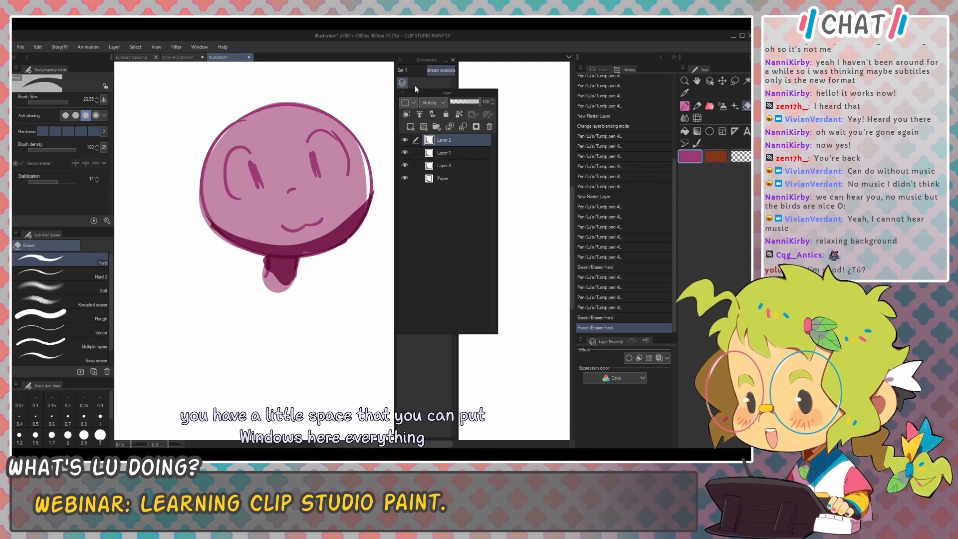
pyautogui.click(403, 84)
pyautogui.click(404, 84)
pyautogui.click(403, 84)
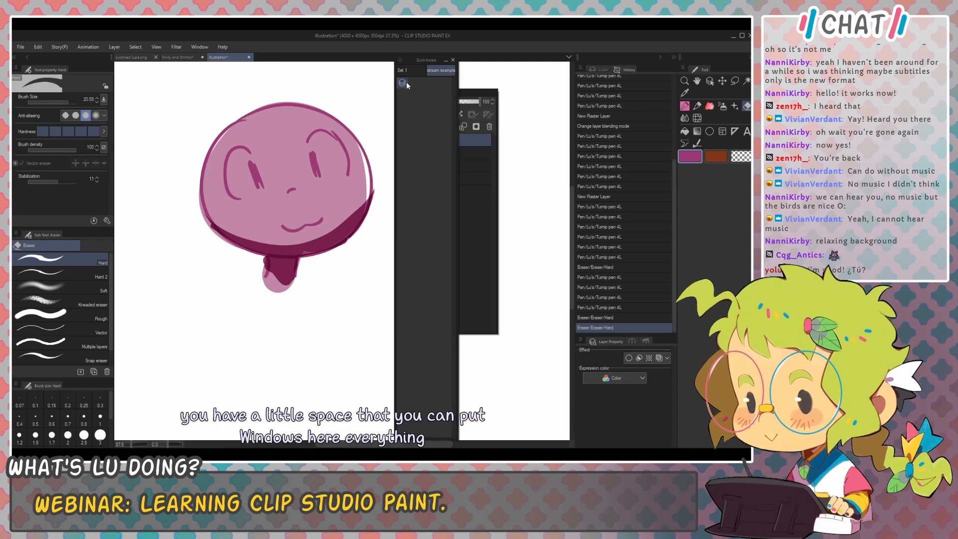
# Step: Delete the Layer palette shortcut from the "stream example" set through the Quick Access Settings and reposition the settings dialog
pyautogui.rightClick(428, 140)
pyautogui.click(451, 211)
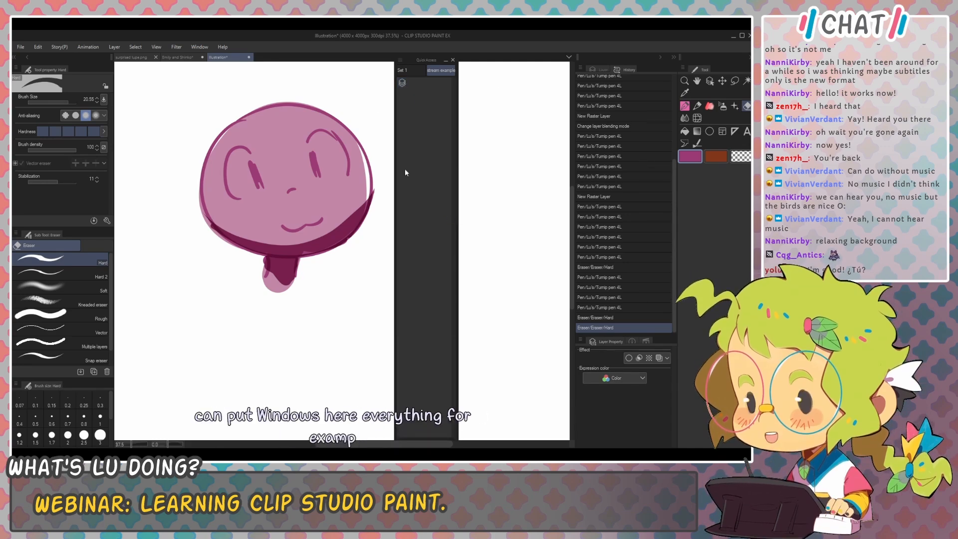
pyautogui.click(402, 84)
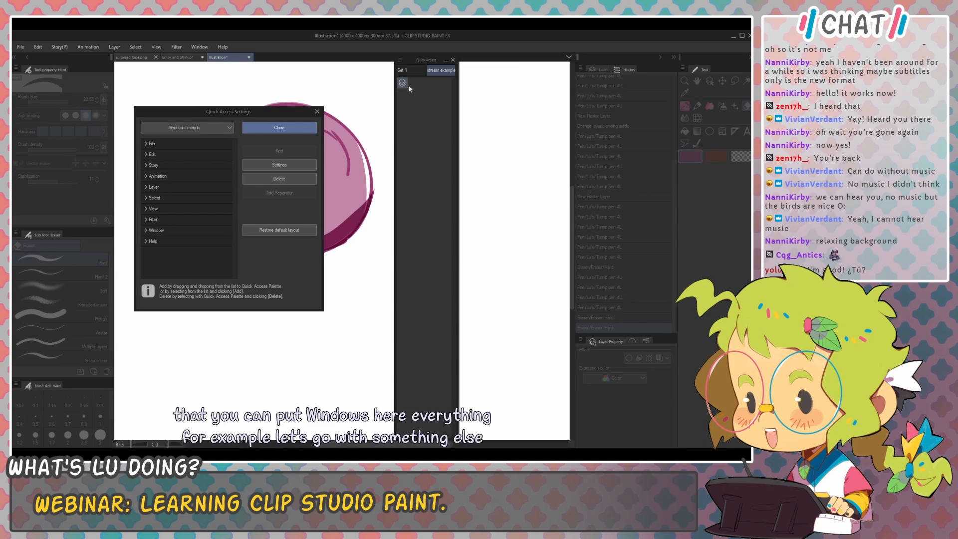
pyautogui.click(280, 179)
pyautogui.moveTo(253, 109); pyautogui.dragTo(306, 102)
# Step: Review the entries offered under the Pop-up palettes and Options categories of the Quick Access Settings
pyautogui.click(238, 120)
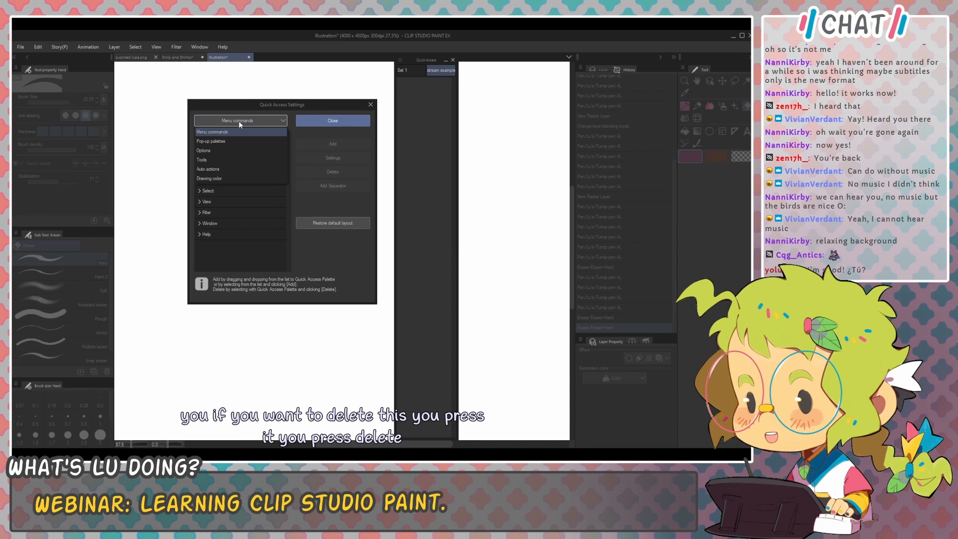
pyautogui.click(217, 141)
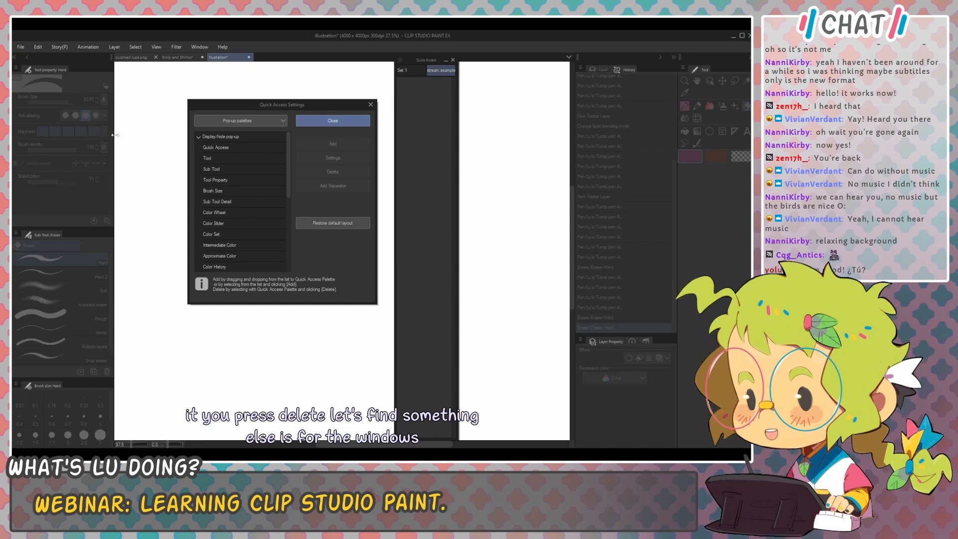
pyautogui.click(199, 137)
pyautogui.click(227, 119)
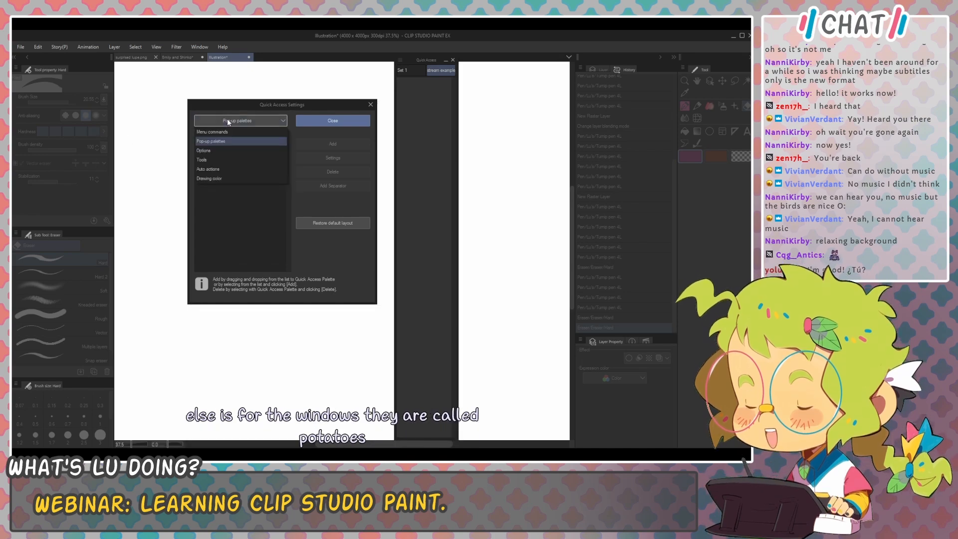
pyautogui.click(212, 151)
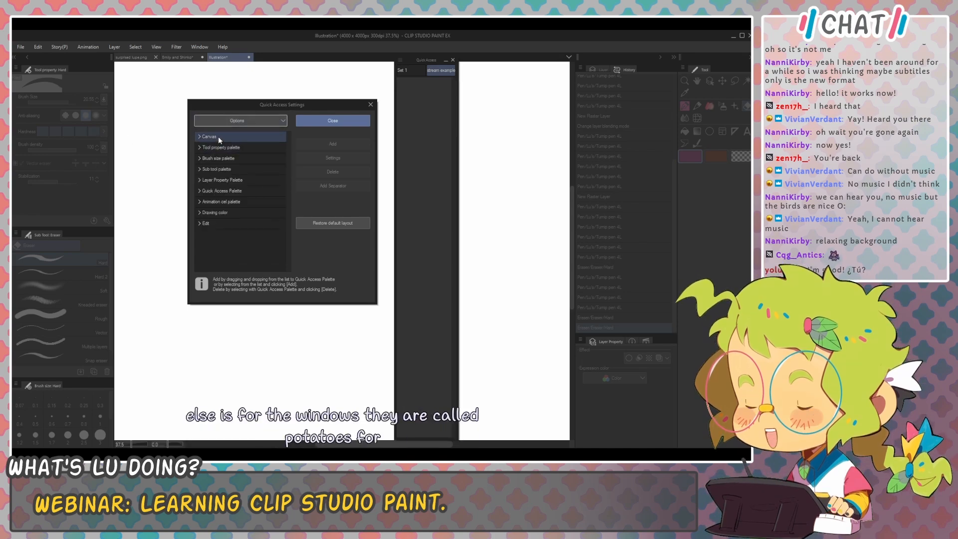
pyautogui.click(199, 136)
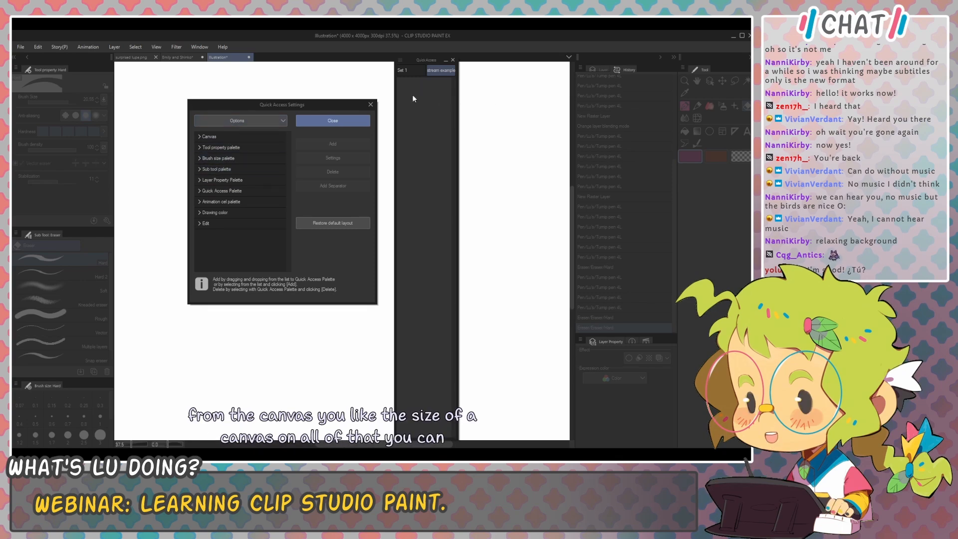
# Step: Add the Pen tool from the Tools category to the "stream example" set
pyautogui.click(257, 121)
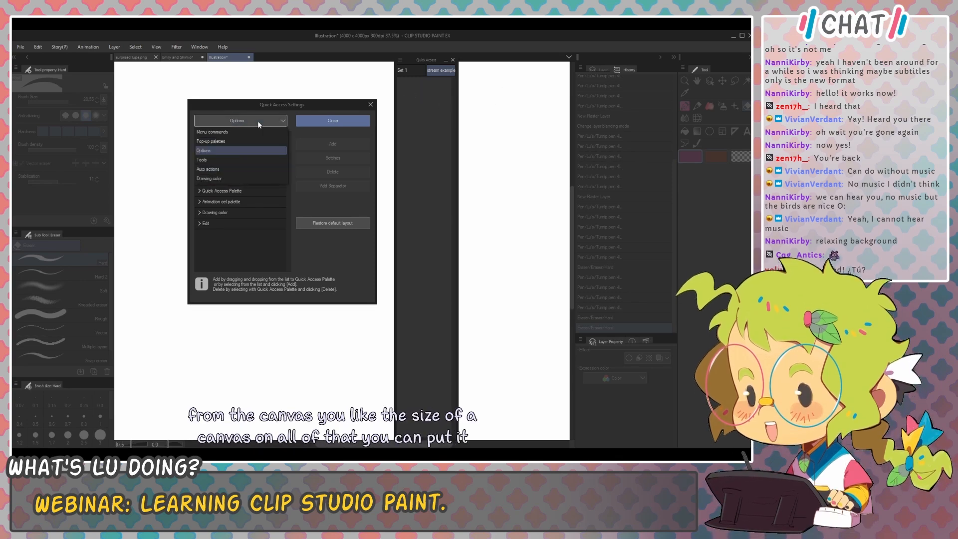
pyautogui.click(211, 160)
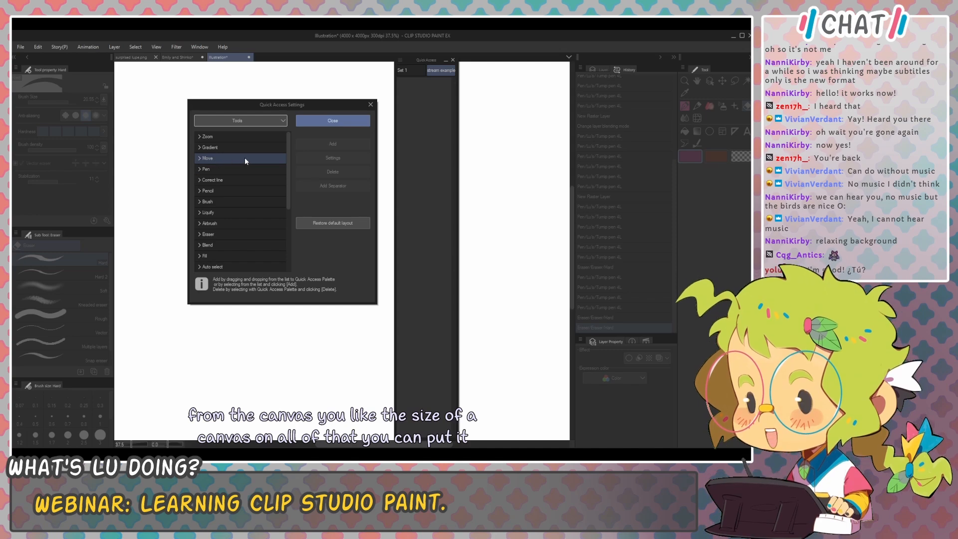
pyautogui.click(250, 120)
pyautogui.click(250, 121)
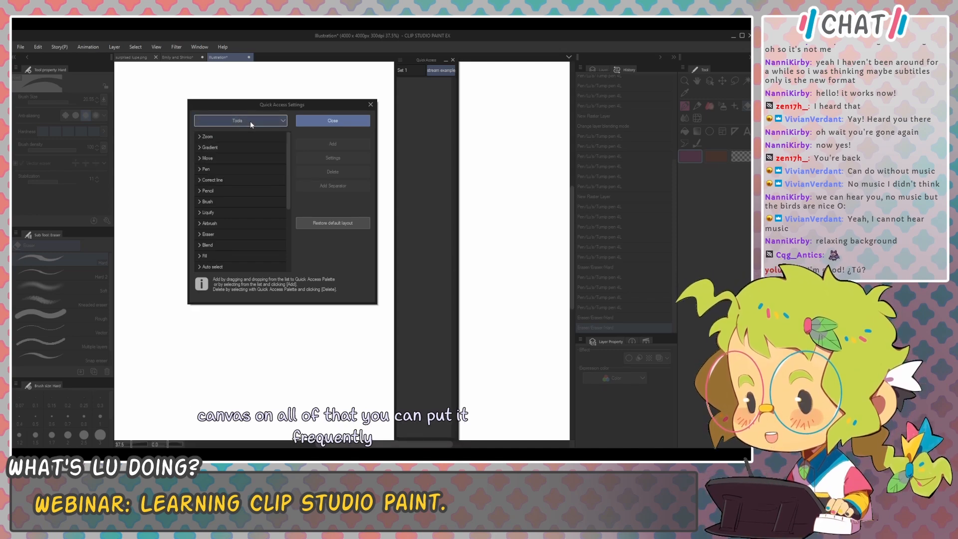
pyautogui.click(198, 169)
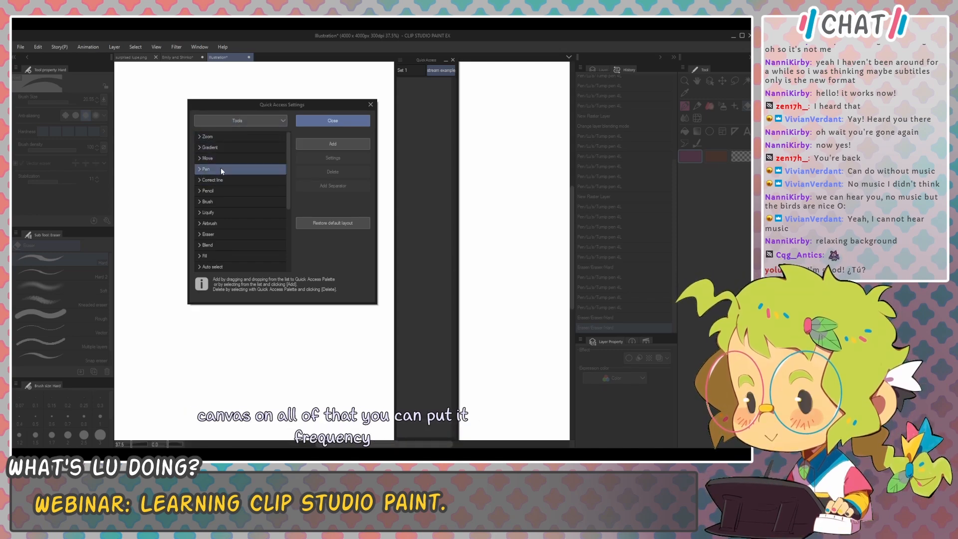
pyautogui.click(316, 143)
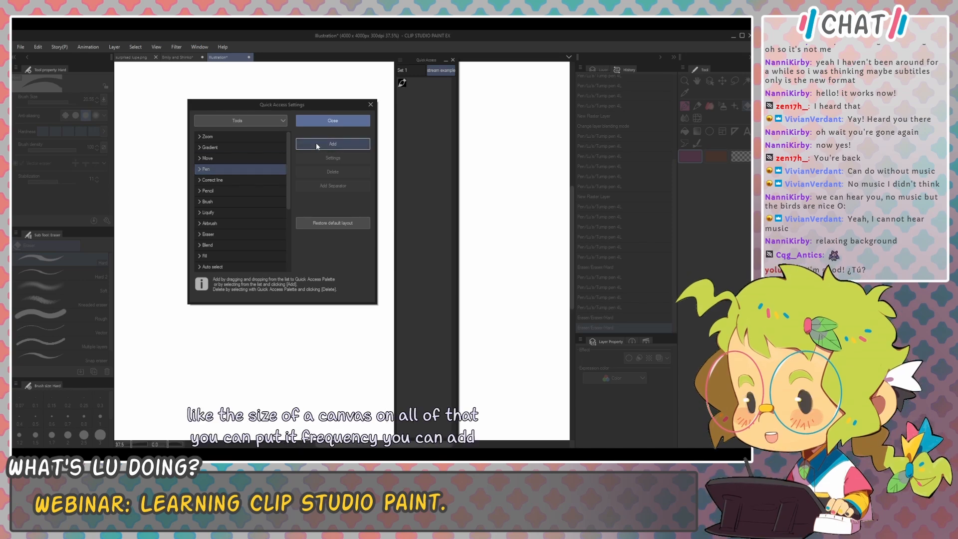
# Step: Add the individual pens Not2dry Not2soft and Turnip pen 4L 3 to the set and close the Quick Access Settings
pyautogui.click(199, 169)
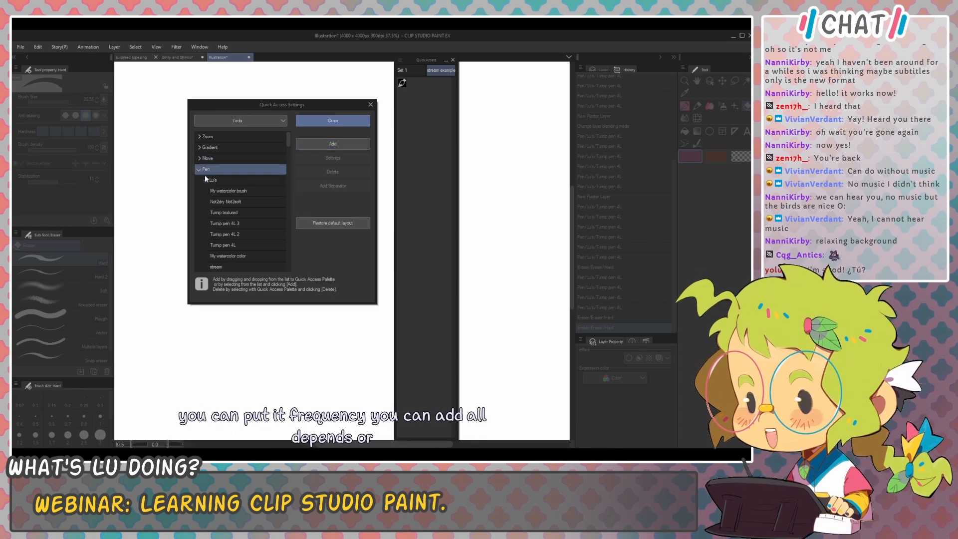
pyautogui.scroll(-1, 220, 200)
pyautogui.click(236, 234)
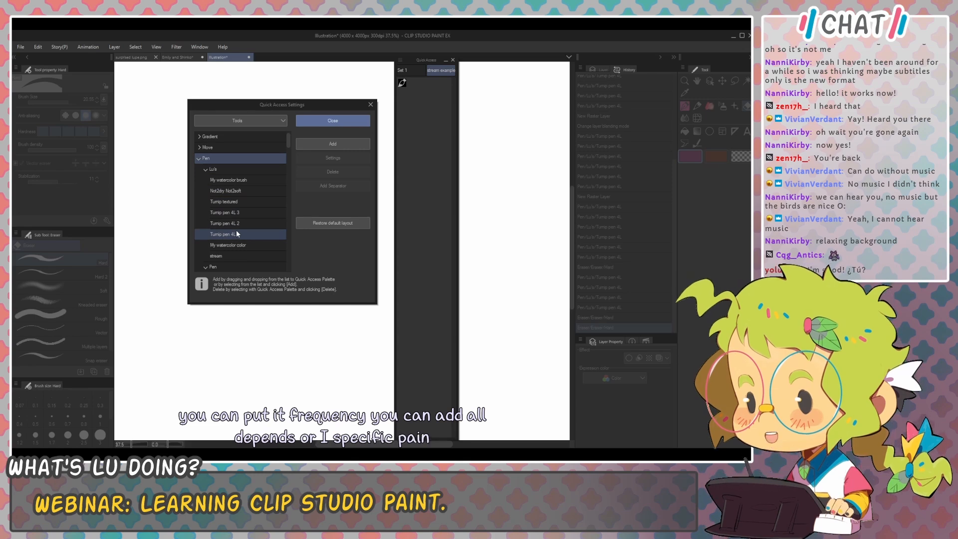
pyautogui.click(236, 233)
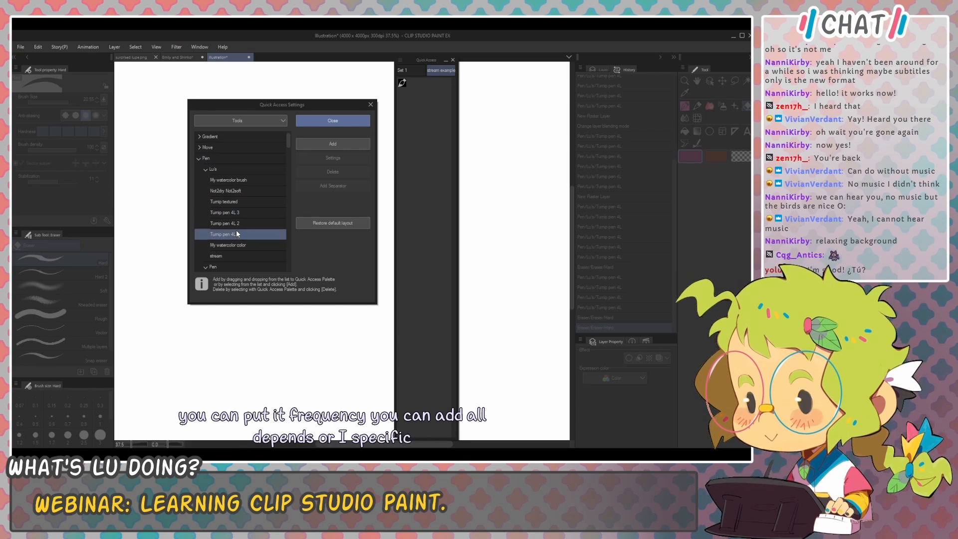
pyautogui.click(243, 190)
pyautogui.click(329, 142)
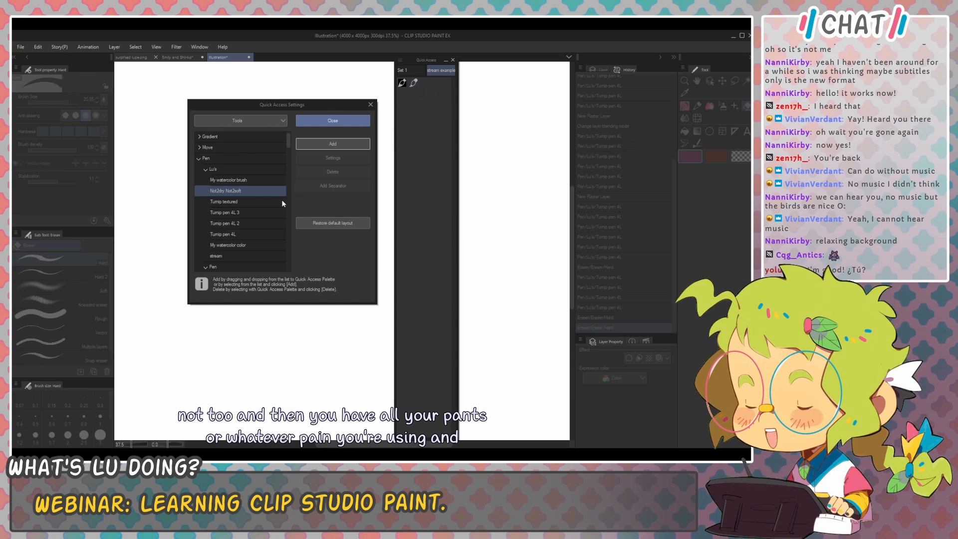
pyautogui.click(244, 213)
pyautogui.click(321, 143)
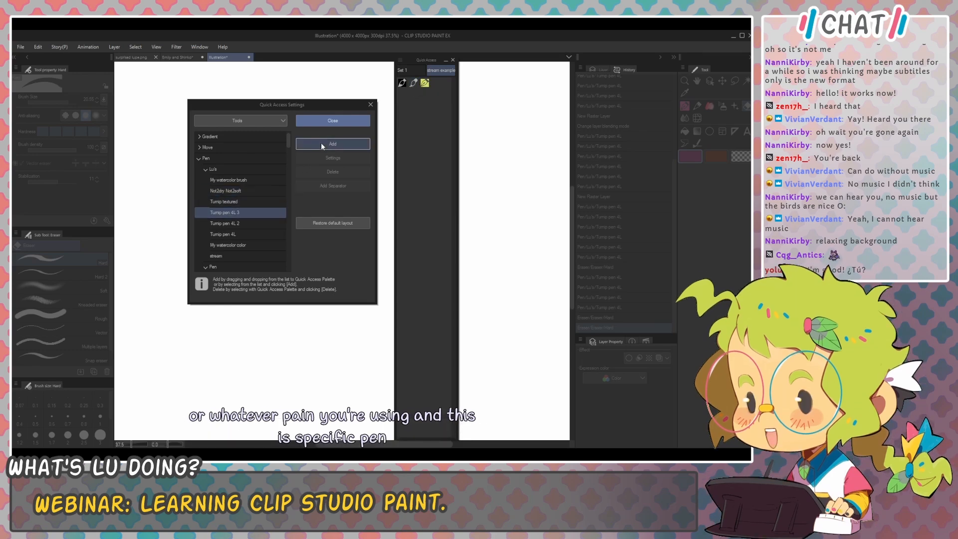
pyautogui.click(356, 124)
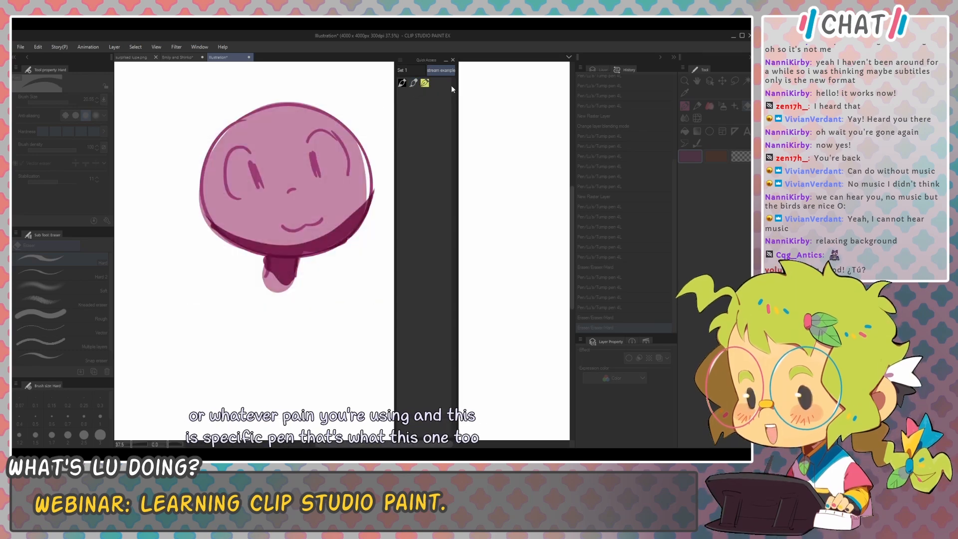
# Step: Draw a test zigzag on the blank canvas area with each of the three pens in the Quick Access set
pyautogui.click(403, 84)
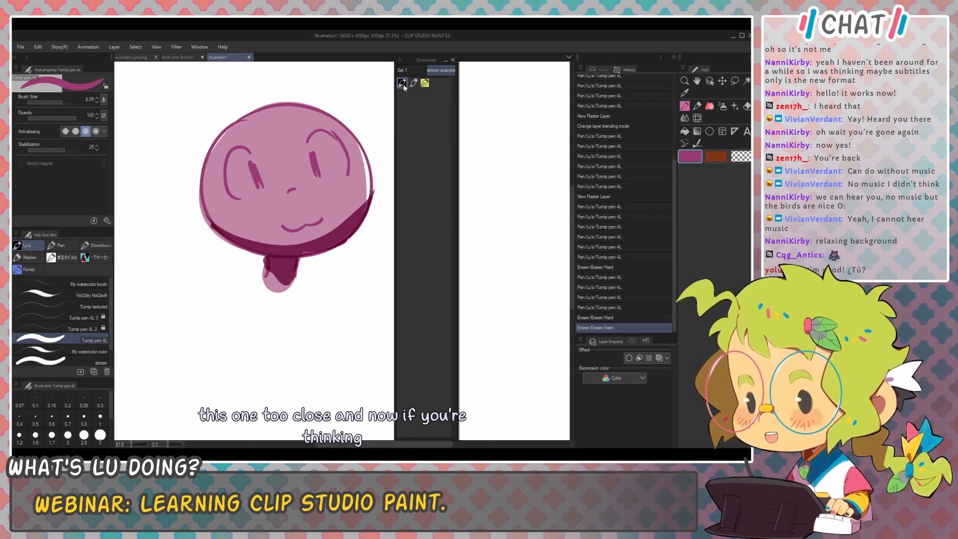
pyautogui.moveTo(487, 111)
pyautogui.mouseDown()
pyautogui.moveTo(480, 124)
pyautogui.moveTo(509, 160)
pyautogui.moveTo(506, 252)
pyautogui.mouseUp()
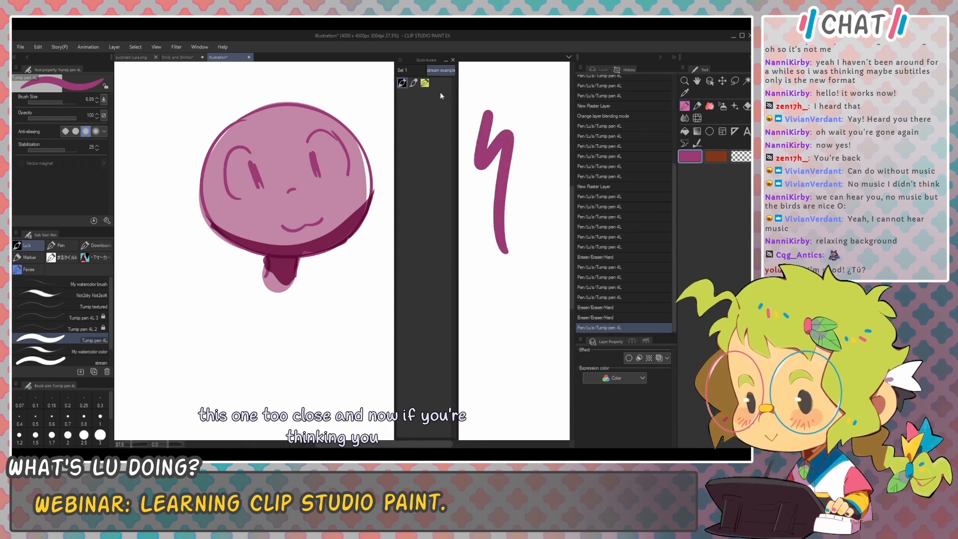
pyautogui.click(414, 84)
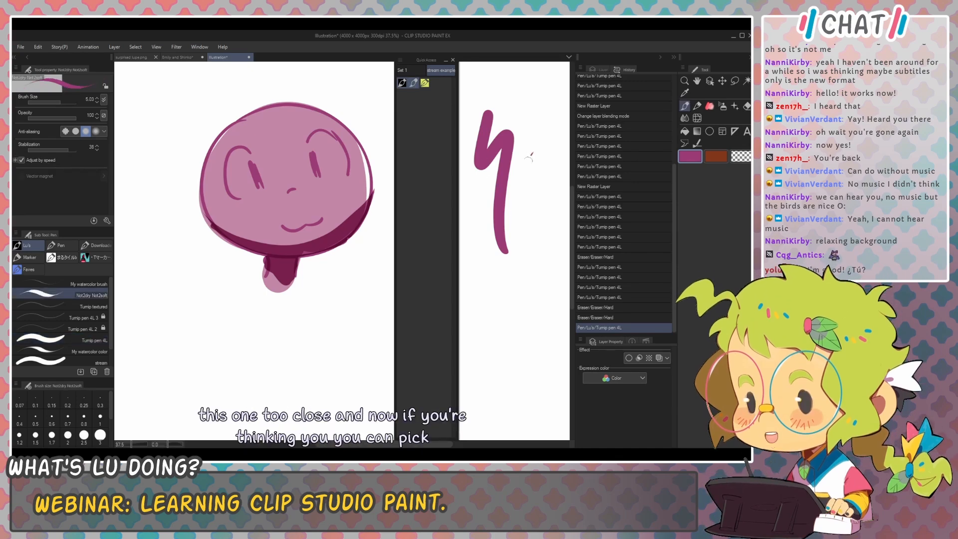
pyautogui.moveTo(533, 153)
pyautogui.mouseDown()
pyautogui.moveTo(521, 281)
pyautogui.moveTo(551, 307)
pyautogui.mouseUp()
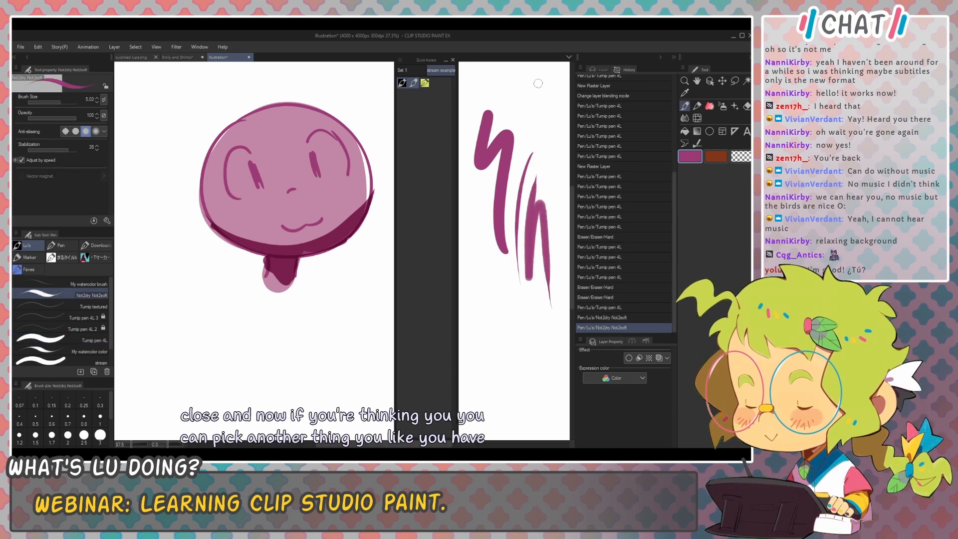
pyautogui.click(425, 83)
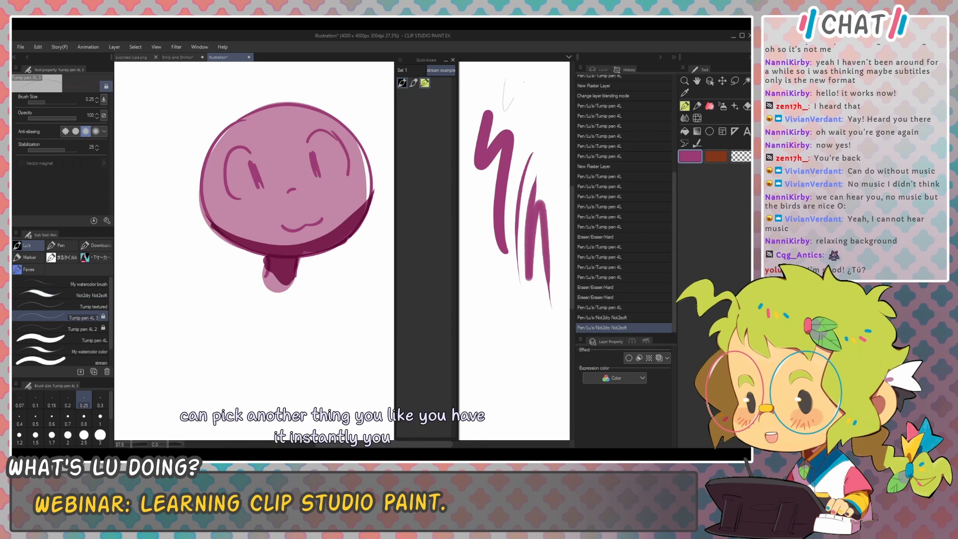
pyautogui.moveTo(505, 82); pyautogui.dragTo(544, 170)
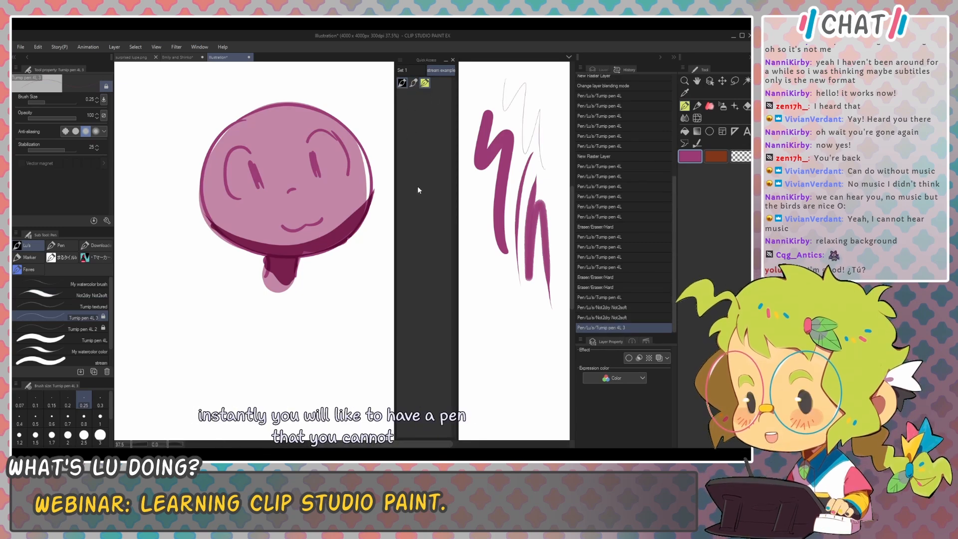
# Step: Delete all three pens from the "stream example" set through the Quick Access Settings and close the settings
pyautogui.rightClick(415, 111)
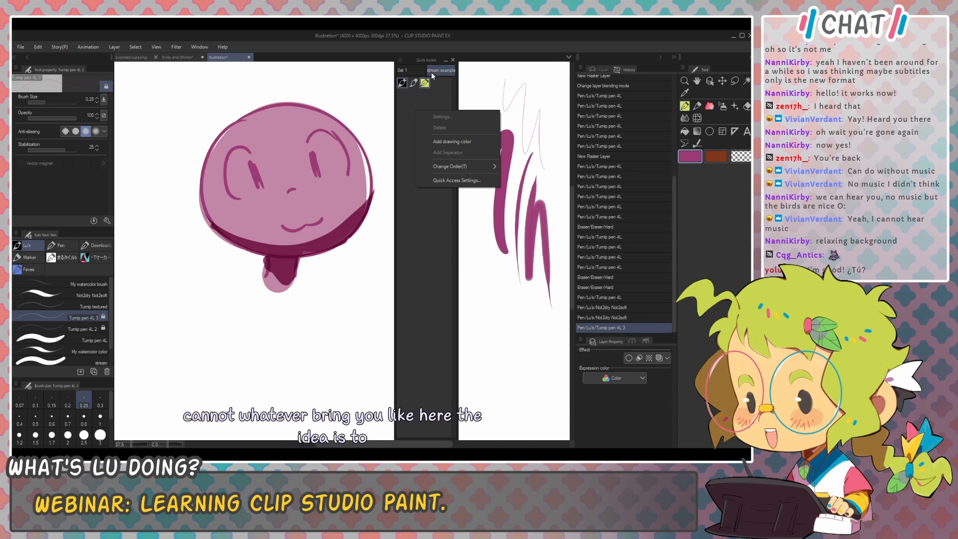
pyautogui.click(456, 181)
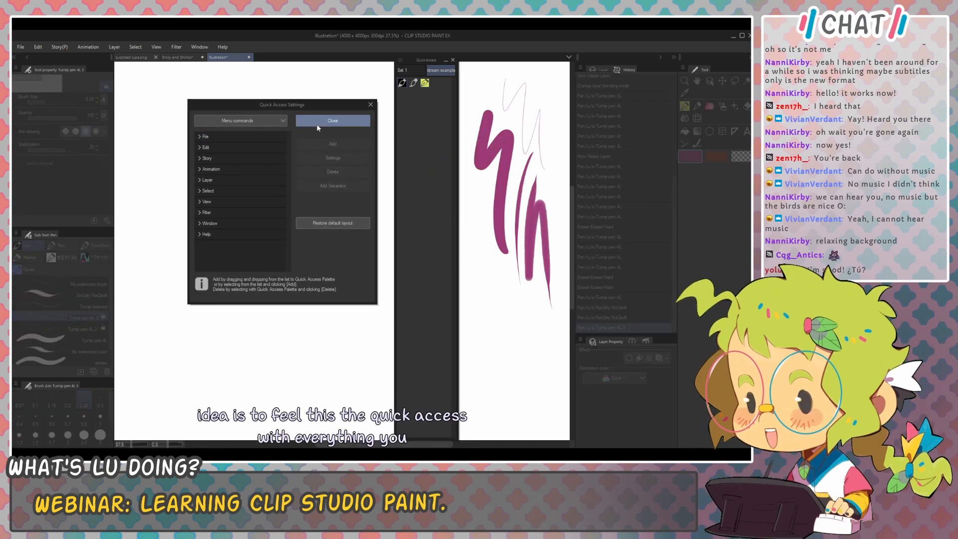
pyautogui.click(403, 82)
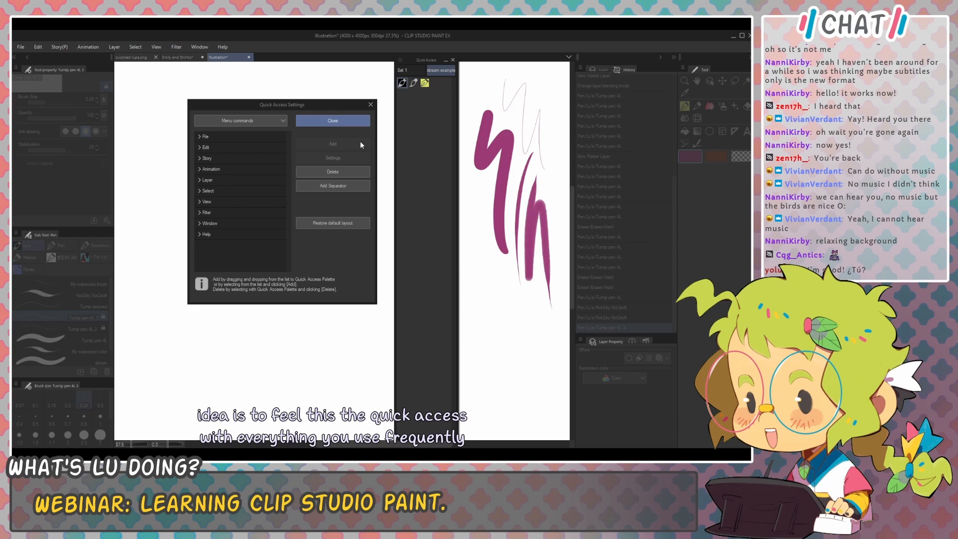
pyautogui.click(340, 170)
pyautogui.click(401, 85)
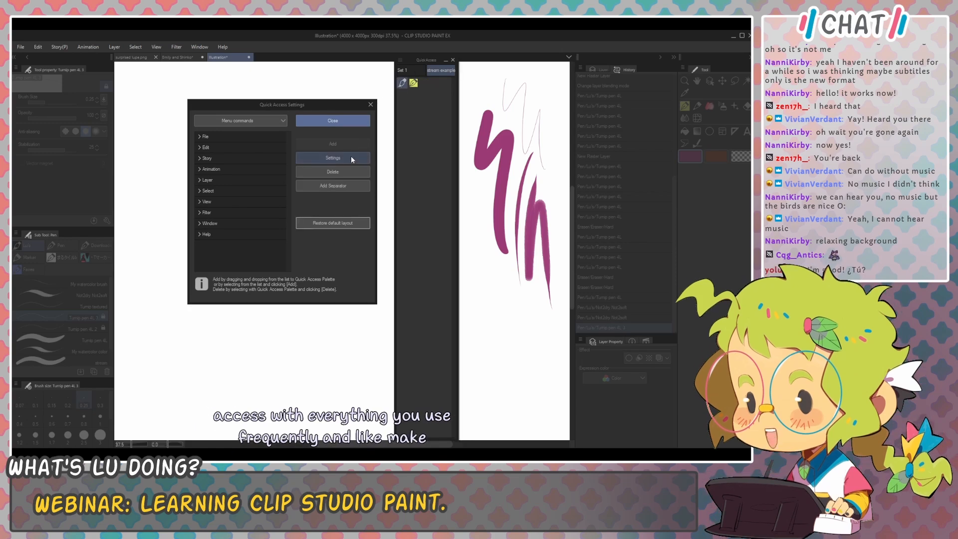
pyautogui.click(340, 171)
pyautogui.click(402, 84)
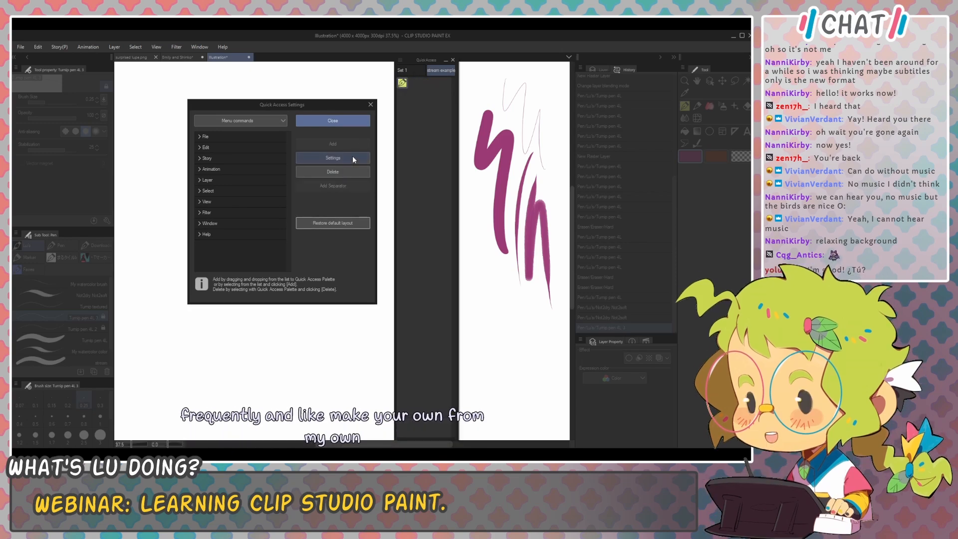
pyautogui.click(333, 121)
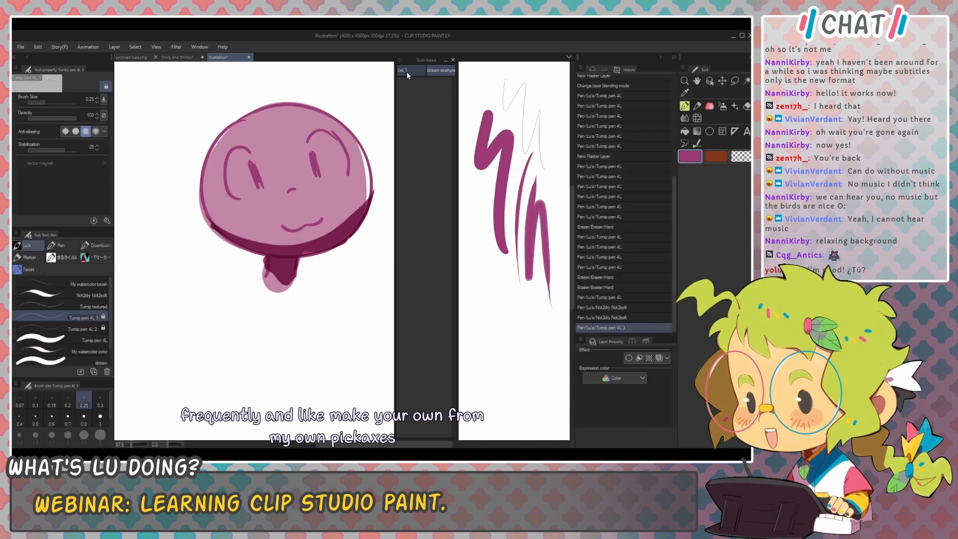
# Step: Switch the Quick Access to Set 1, try its Delete command on the current layer and undo the deletion
pyautogui.click(406, 71)
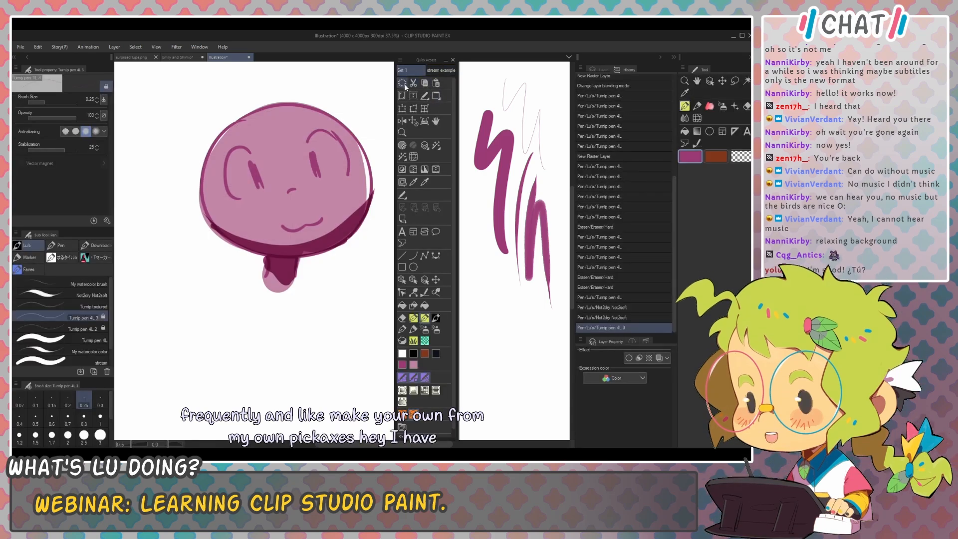
pyautogui.click(403, 84)
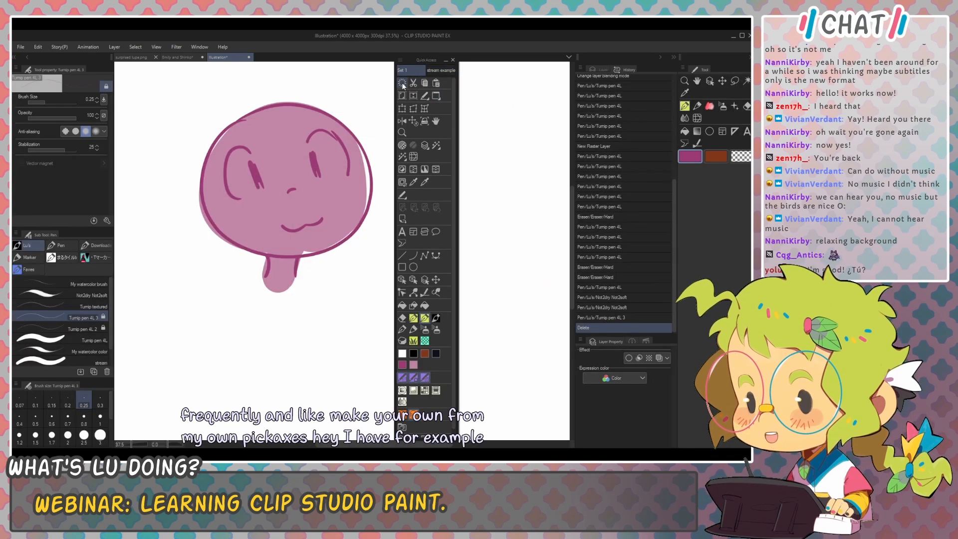
pyautogui.hotkey('ctrl', 'z')
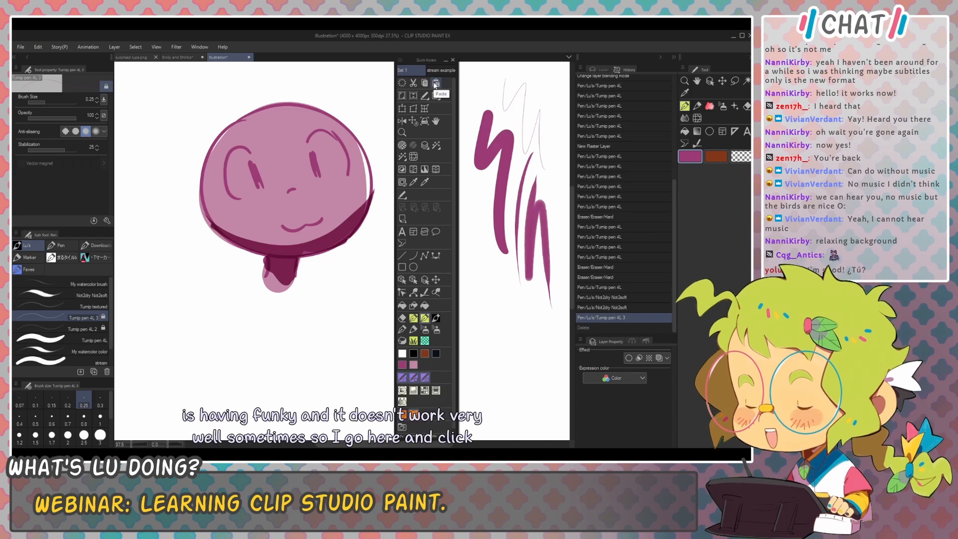
# Step: Show the layer list and, on a new layer, paint white, pink and dark magenta test strokes over the face's edge
pyautogui.click(603, 70)
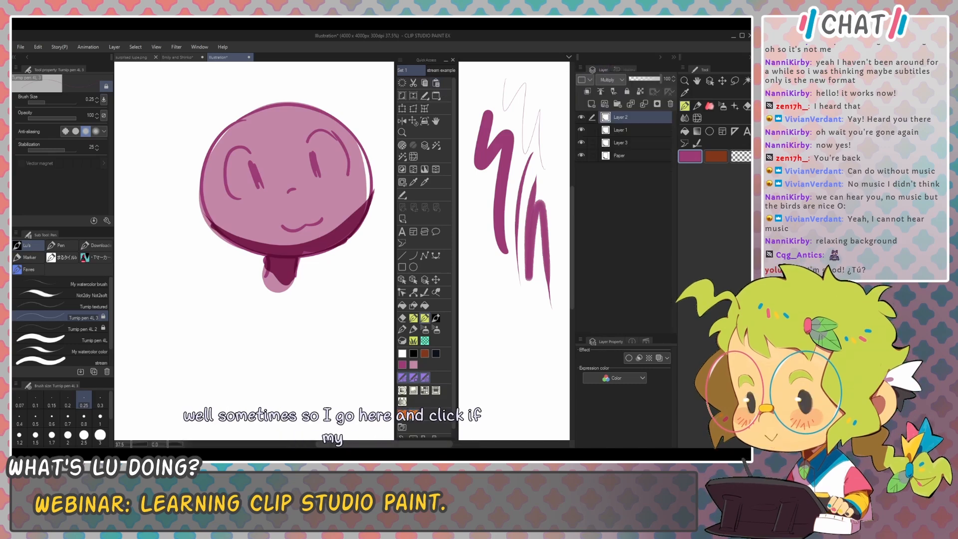
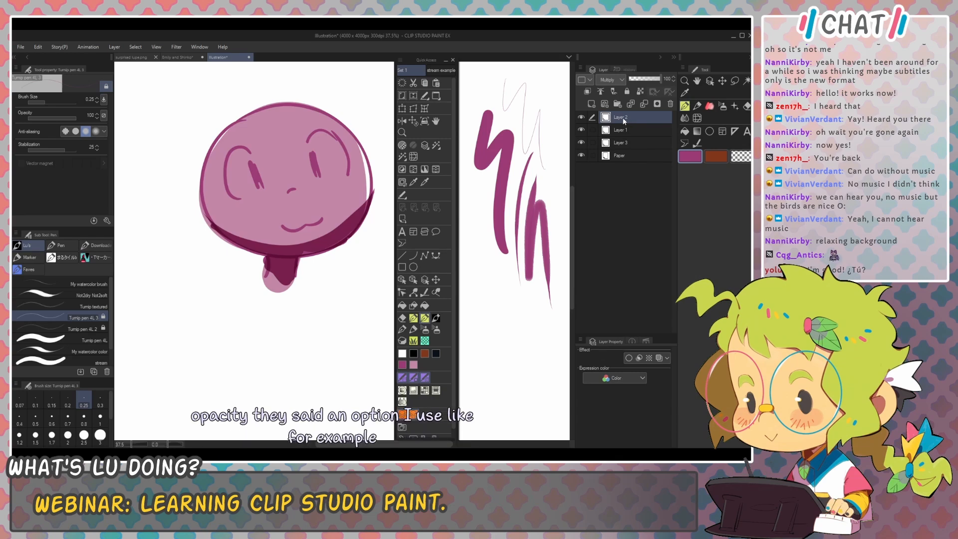
pyautogui.moveTo(375, 260)
pyautogui.mouseDown()
pyautogui.moveTo(349, 220)
pyautogui.moveTo(342, 229)
pyautogui.mouseUp()
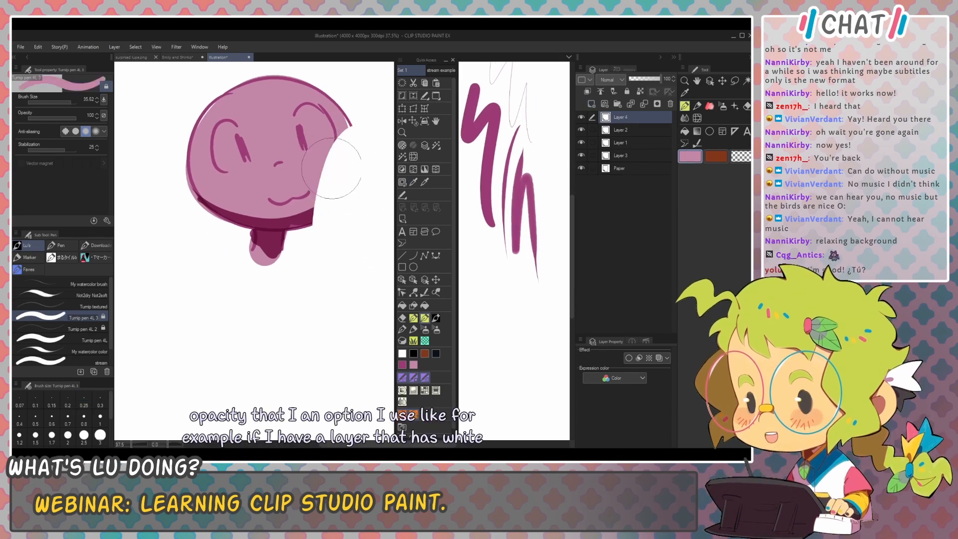
pyautogui.moveTo(319, 150); pyautogui.dragTo(327, 170)
pyautogui.press(']')
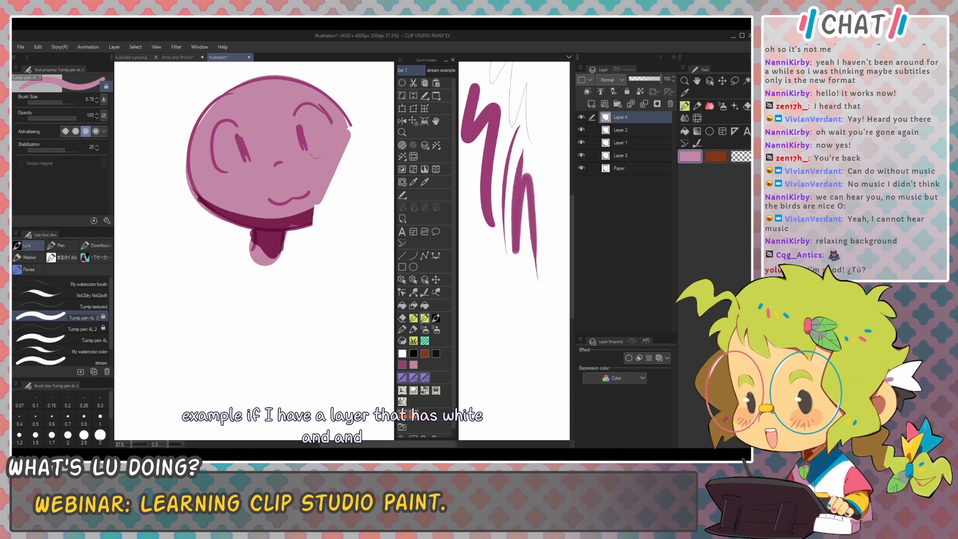
pyautogui.moveTo(336, 167)
pyautogui.mouseDown()
pyautogui.moveTo(335, 194)
pyautogui.moveTo(359, 189)
pyautogui.moveTo(308, 216)
pyautogui.moveTo(364, 160)
pyautogui.moveTo(345, 188)
pyautogui.mouseUp()
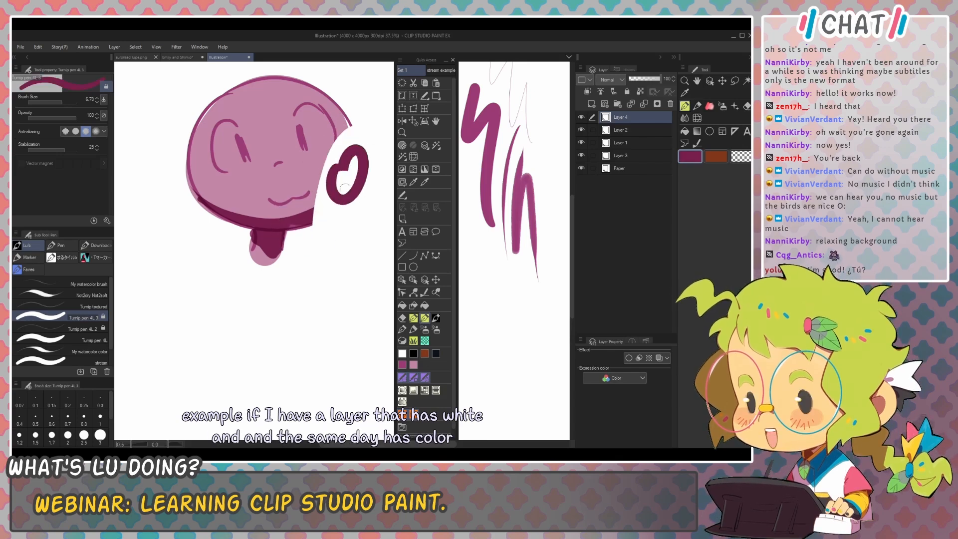
# Step: Try converting the test layer's brightness to opacity with the Quick Access command, and remove the test layer
pyautogui.click(402, 146)
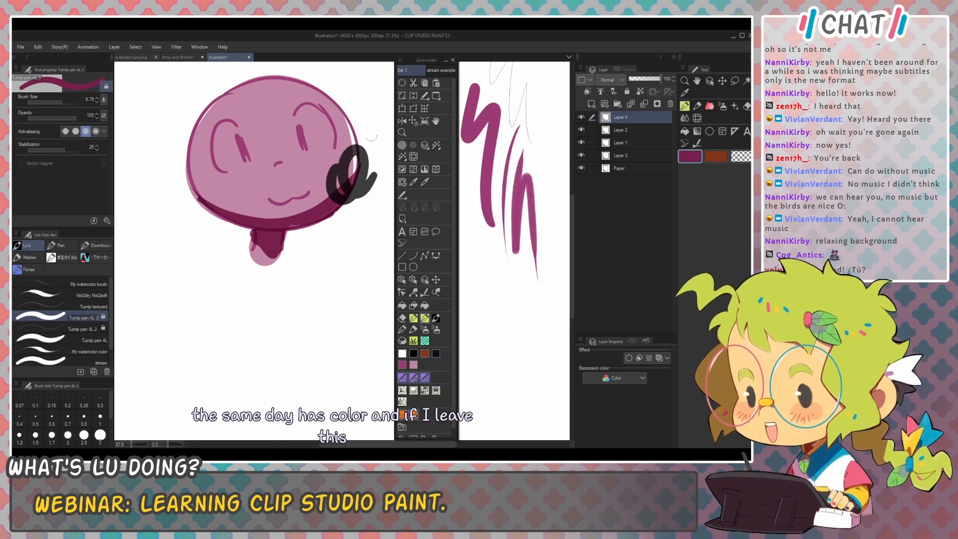
pyautogui.moveTo(366, 186); pyautogui.dragTo(359, 227)
pyautogui.press('k')
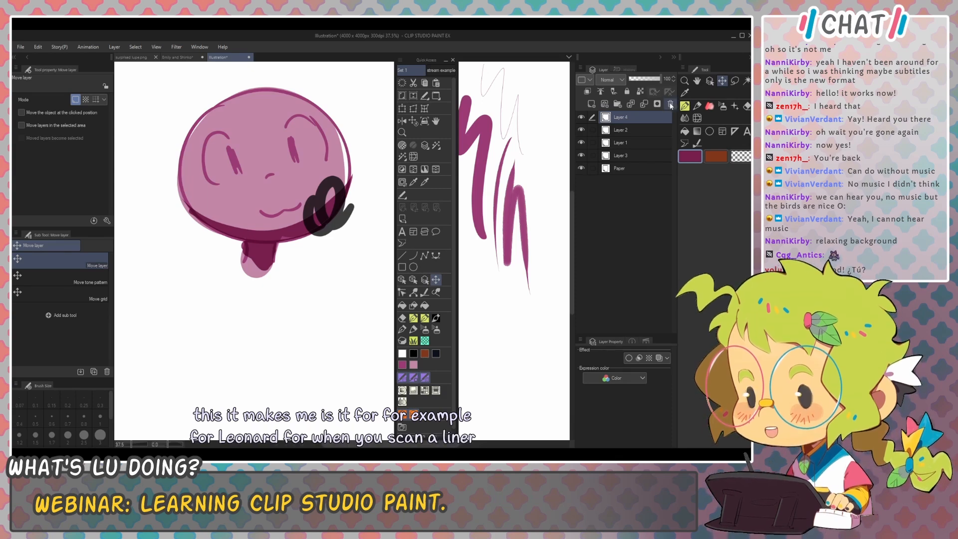
pyautogui.hotkey('ctrl', 'z')
pyautogui.hotkey('ctrl', 'z')
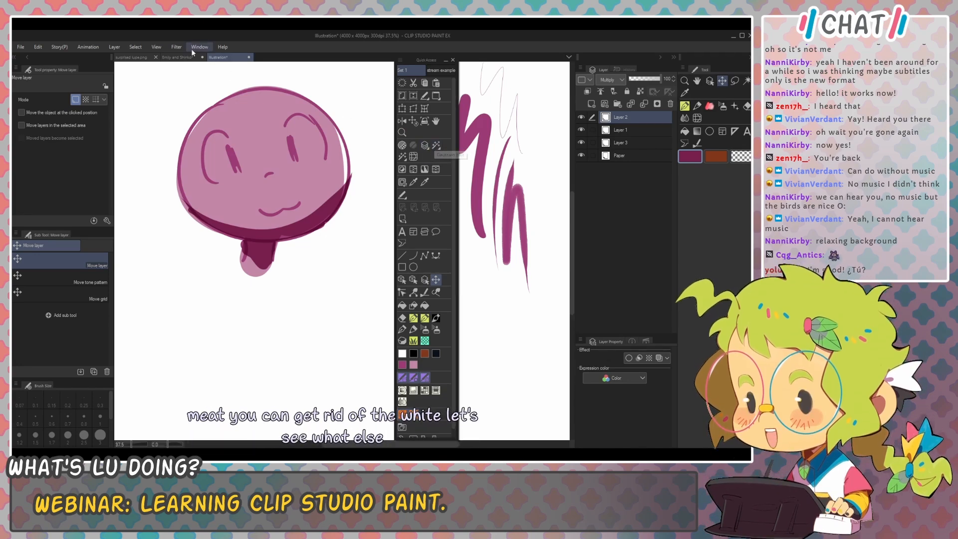
# Step: Try the Hue/Saturation/Luminosity correction on Layer 2 with the hue at -41, and leave the layer's colors unmodified
pyautogui.click(176, 48)
pyautogui.click(177, 49)
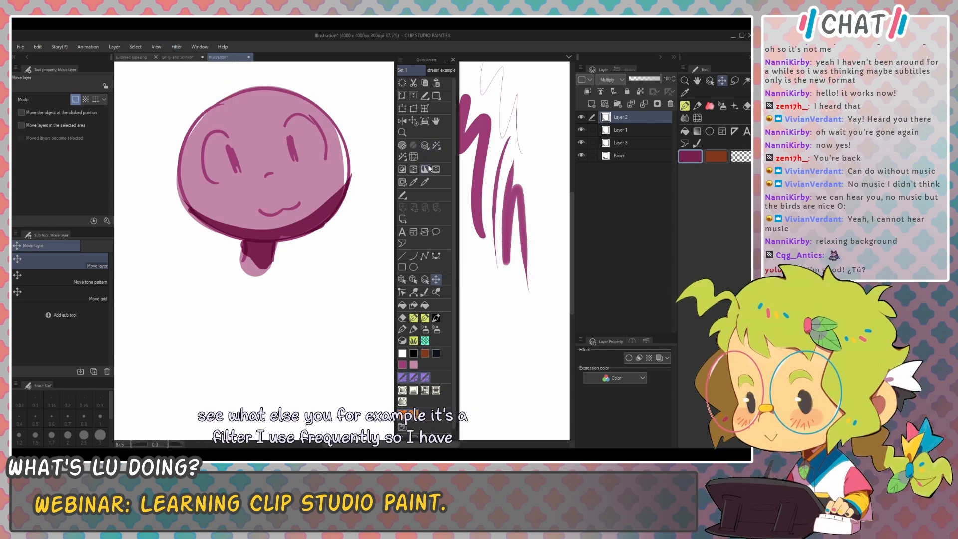
pyautogui.click(413, 169)
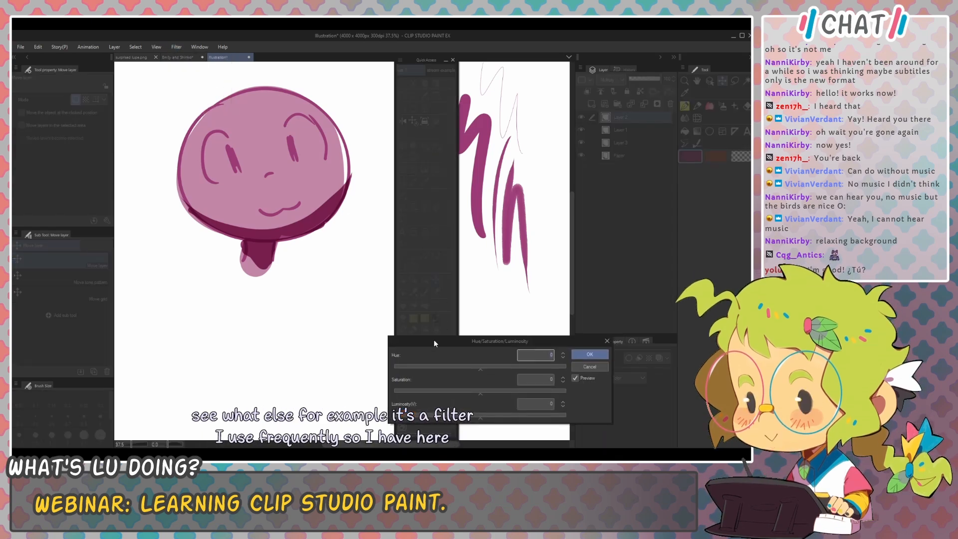
pyautogui.moveTo(434, 343)
pyautogui.mouseDown()
pyautogui.moveTo(379, 281)
pyautogui.moveTo(344, 215)
pyautogui.moveTo(363, 238)
pyautogui.moveTo(324, 238)
pyautogui.moveTo(412, 236)
pyautogui.moveTo(371, 241)
pyautogui.mouseUp()
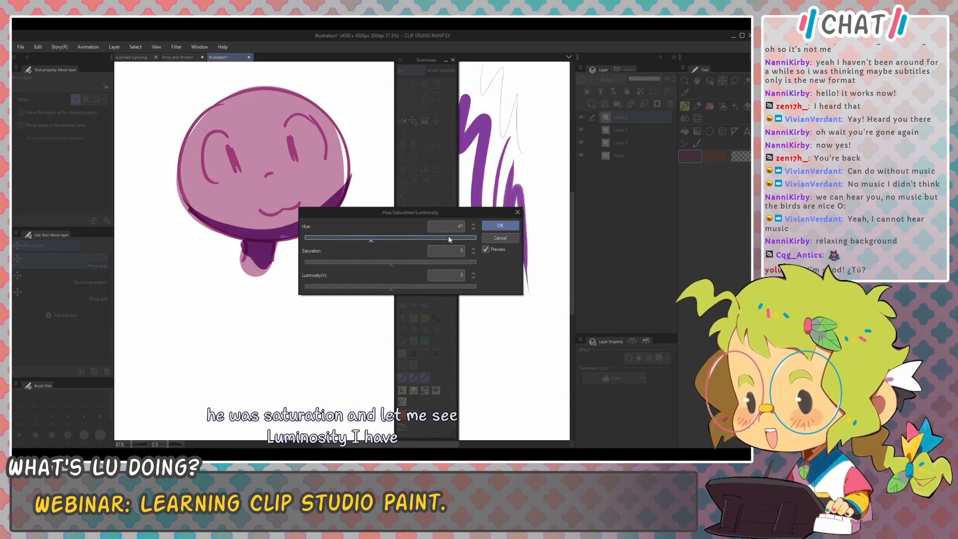
pyautogui.click(493, 240)
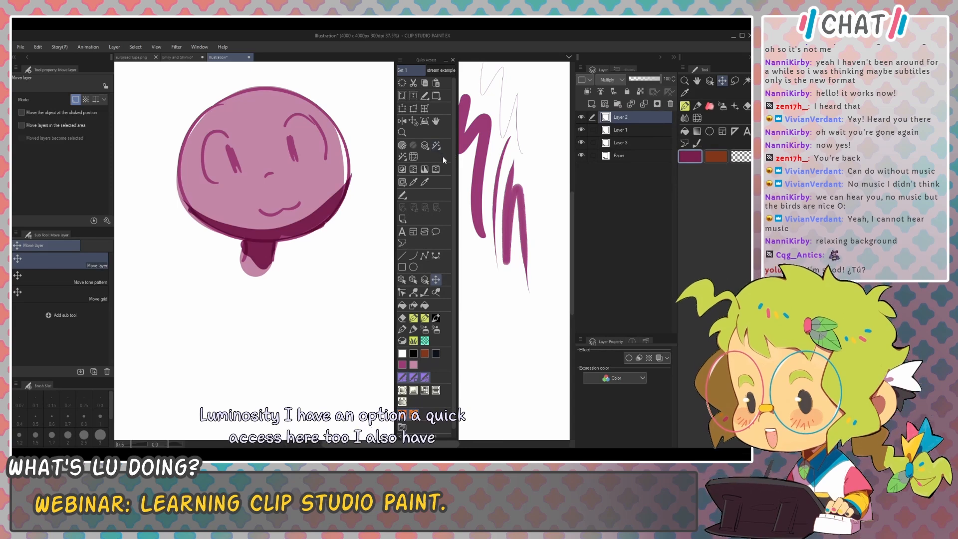
pyautogui.hotkey('ctrl', 'u')
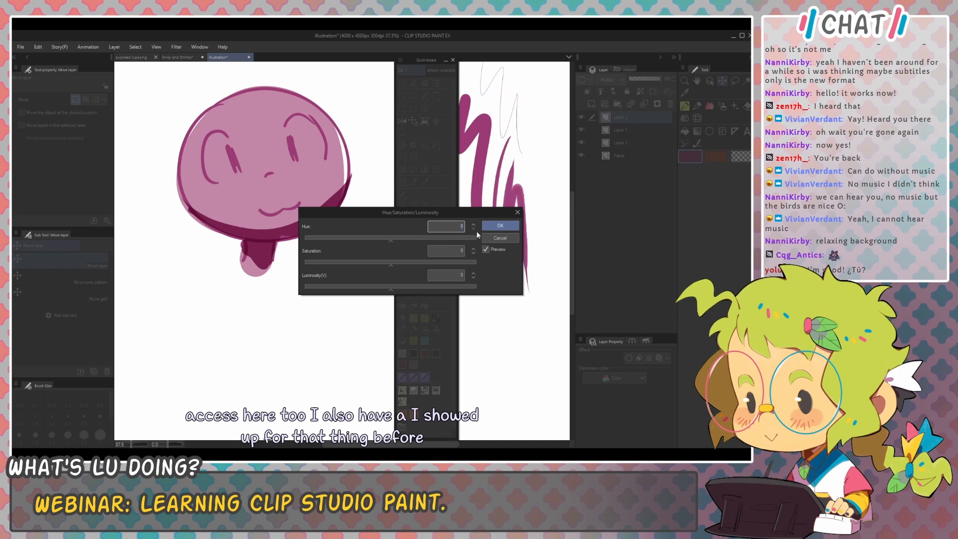
pyautogui.click(498, 229)
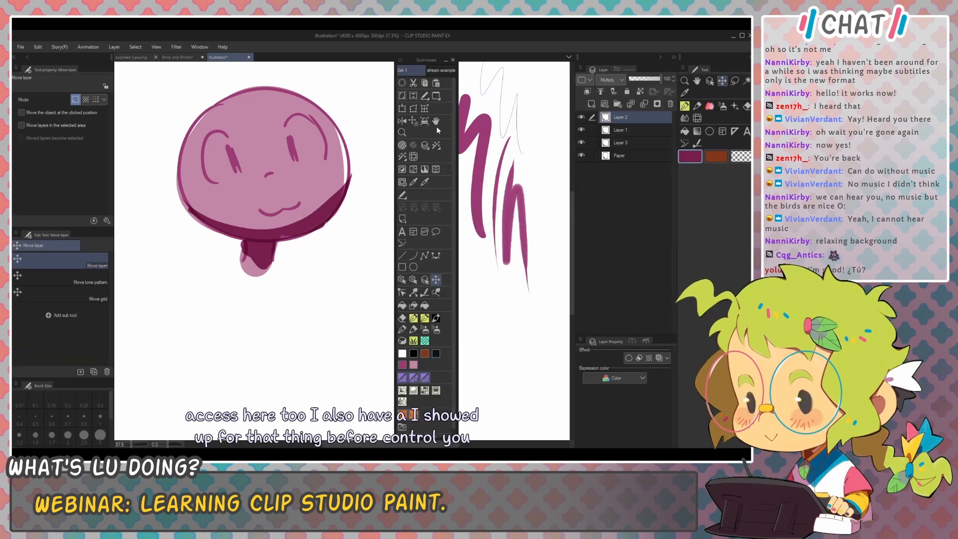
# Step: Draw a rectangle frame over the lower part of the face using the Quick Access frame tool
pyautogui.scroll(-1, 418, 216)
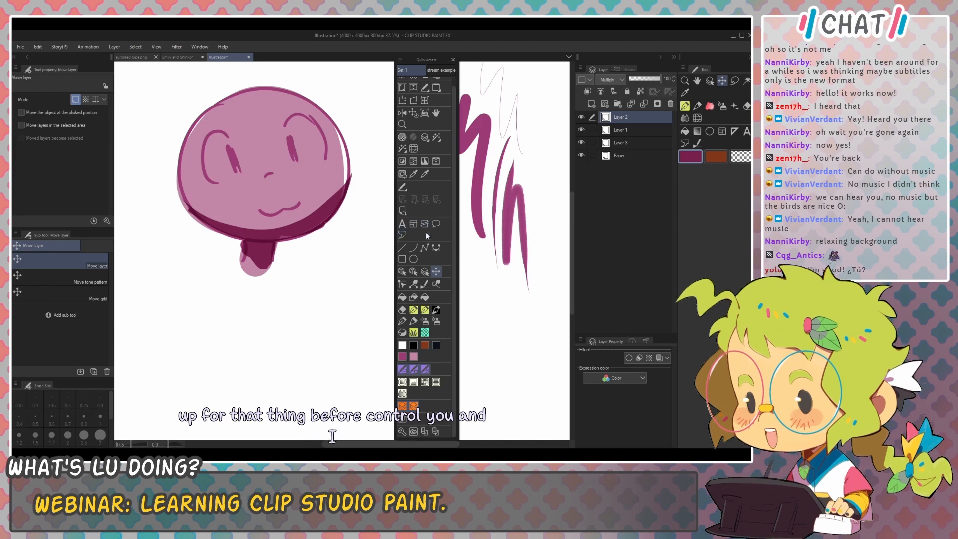
pyautogui.click(414, 224)
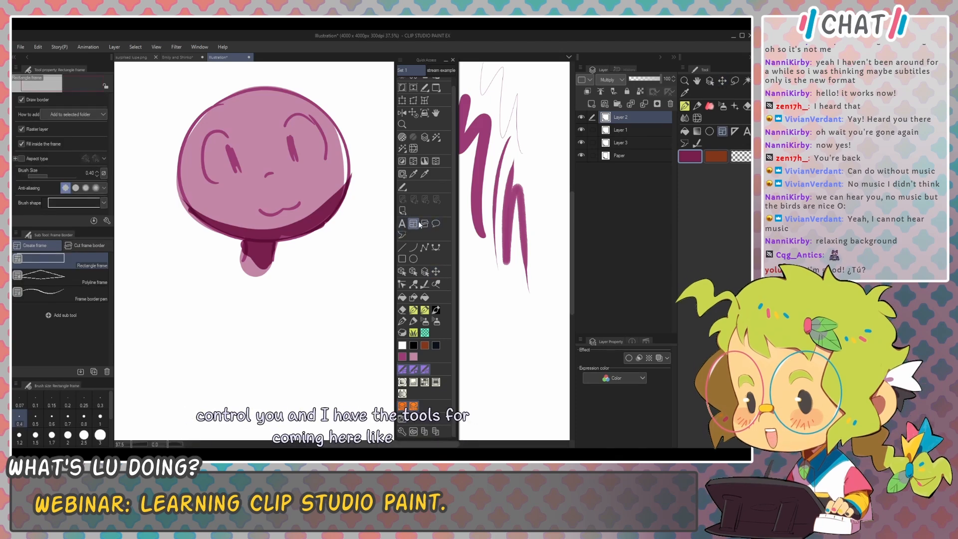
pyautogui.click(425, 223)
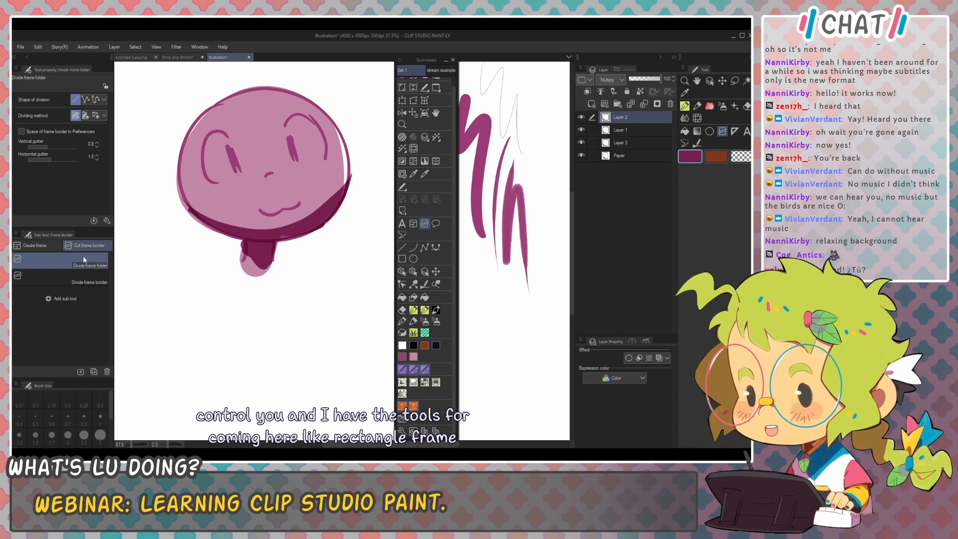
pyautogui.click(413, 224)
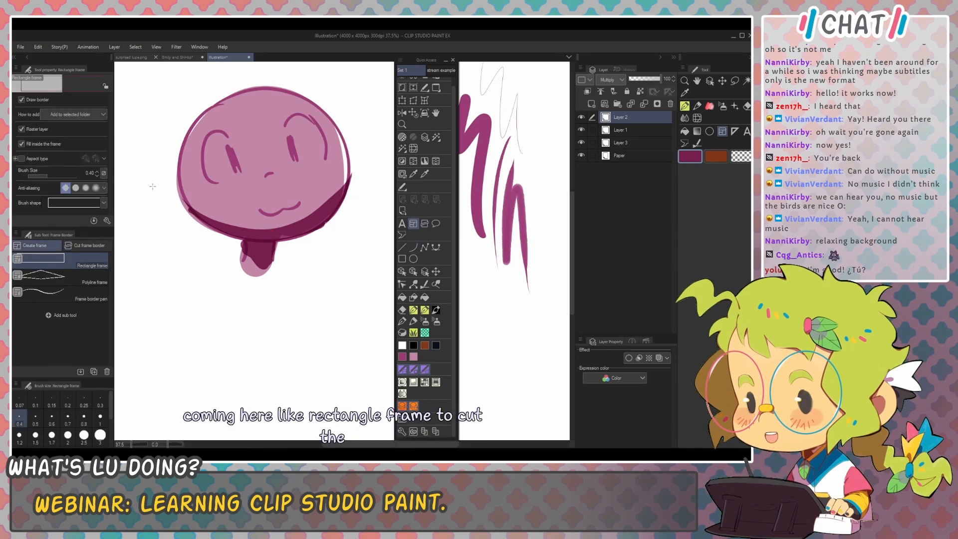
pyautogui.moveTo(295, 300); pyautogui.dragTo(306, 310)
# Step: Divide the rectangle frame with a slanted cut using Divide frame folder, and undo both the cut and the frame
pyautogui.click(425, 223)
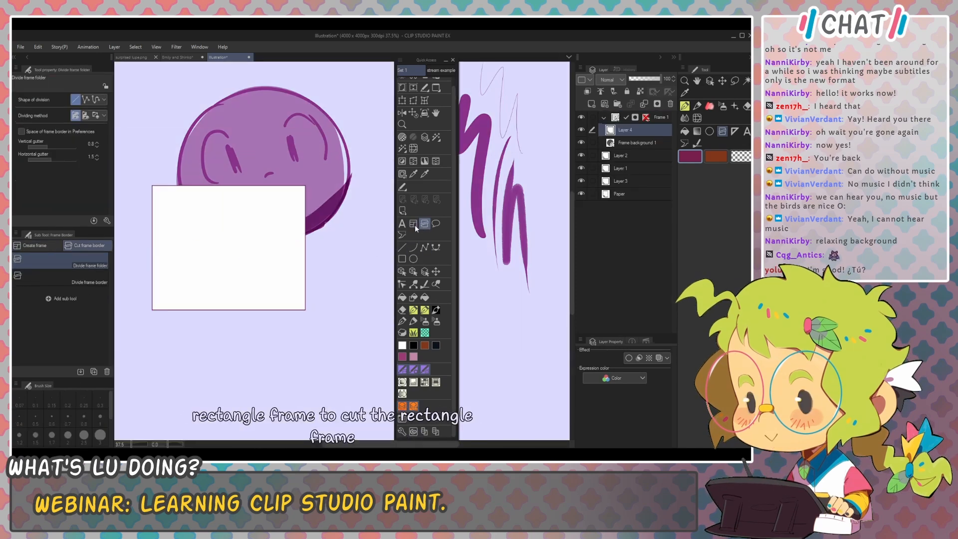
pyautogui.moveTo(150, 271); pyautogui.dragTo(310, 226)
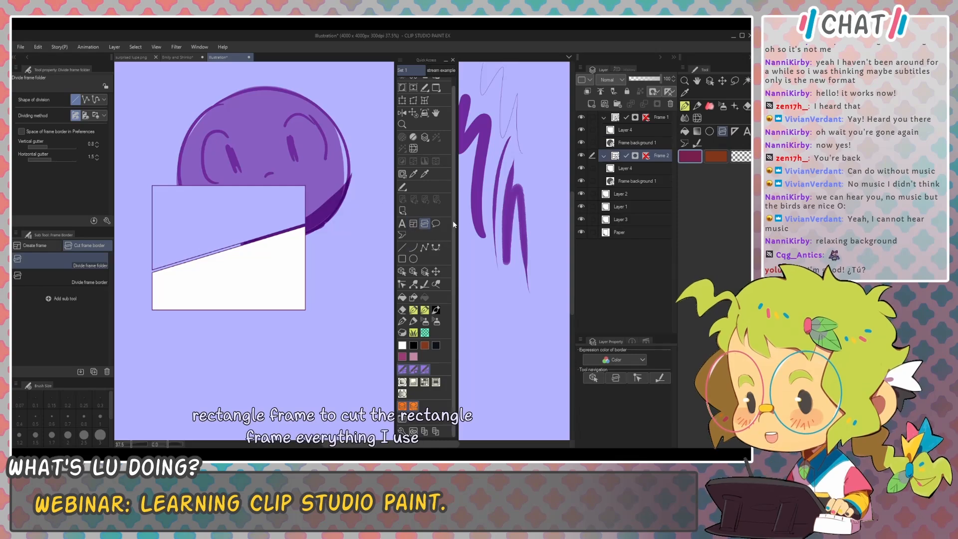
pyautogui.hotkey('ctrl', 'z')
pyautogui.hotkey('ctrl', 'z')
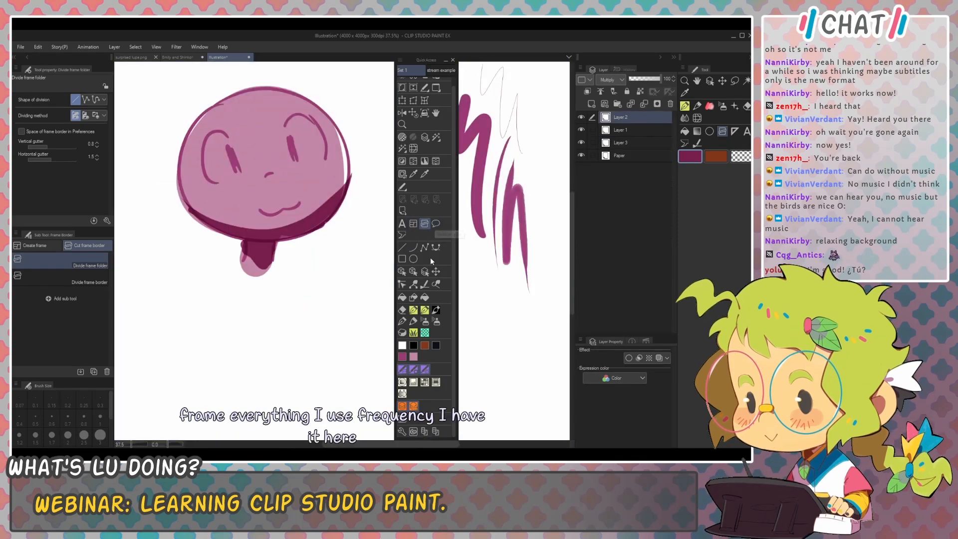
# Step: Show the Color Wheel and Sub View palettes from the Quick Access set, and hide them again
pyautogui.click(402, 382)
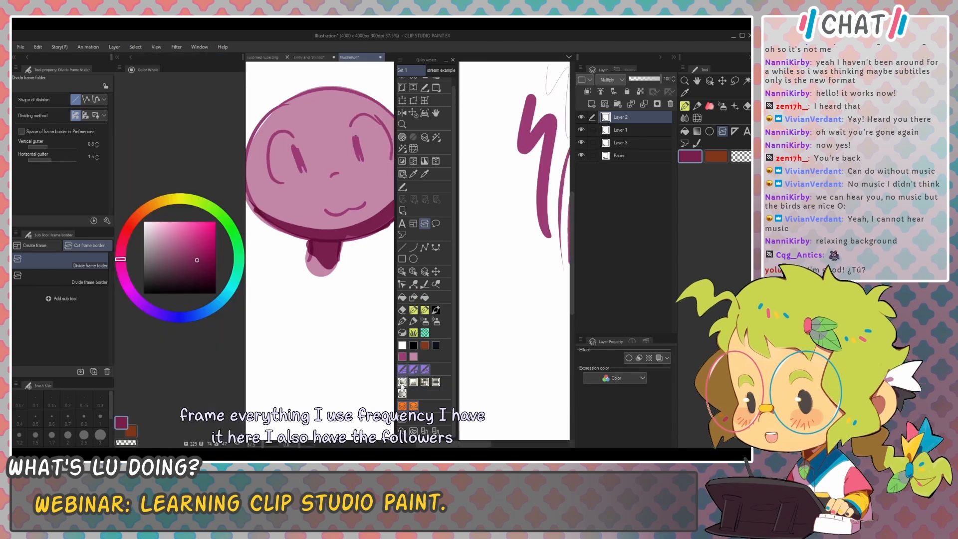
pyautogui.click(414, 382)
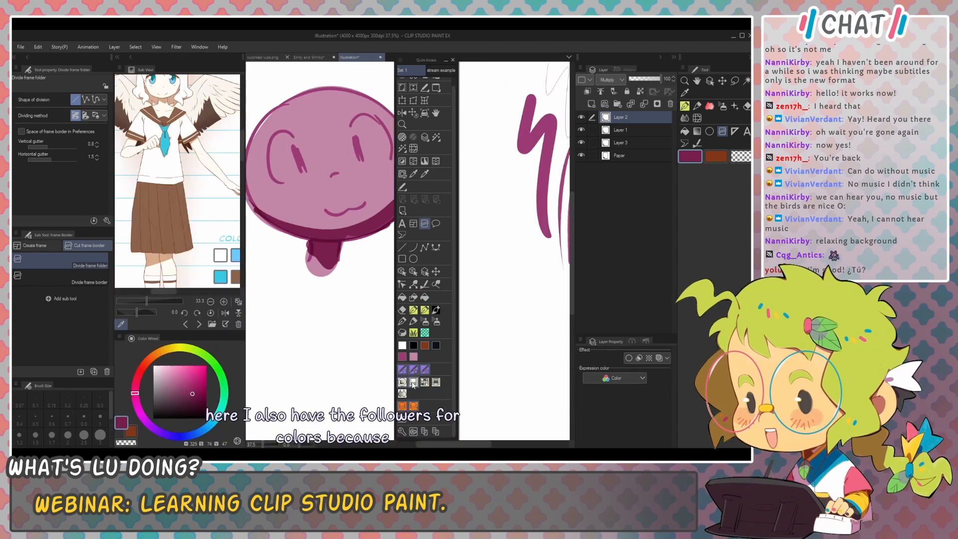
pyautogui.click(413, 383)
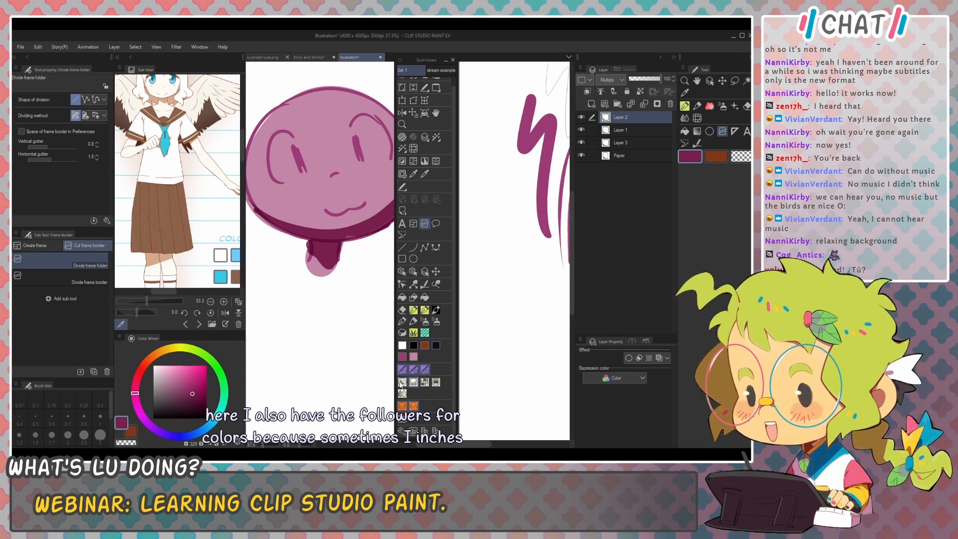
pyautogui.click(413, 383)
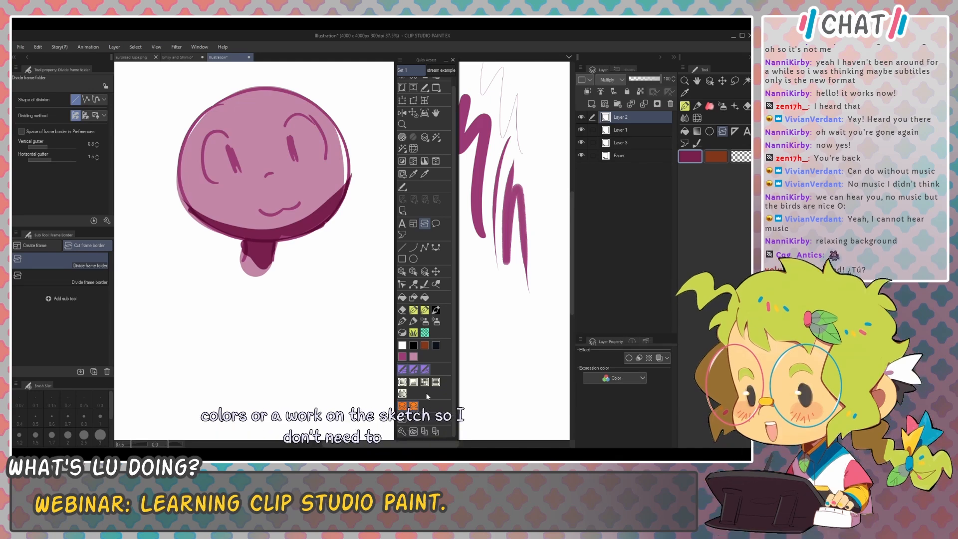
pyautogui.click(402, 383)
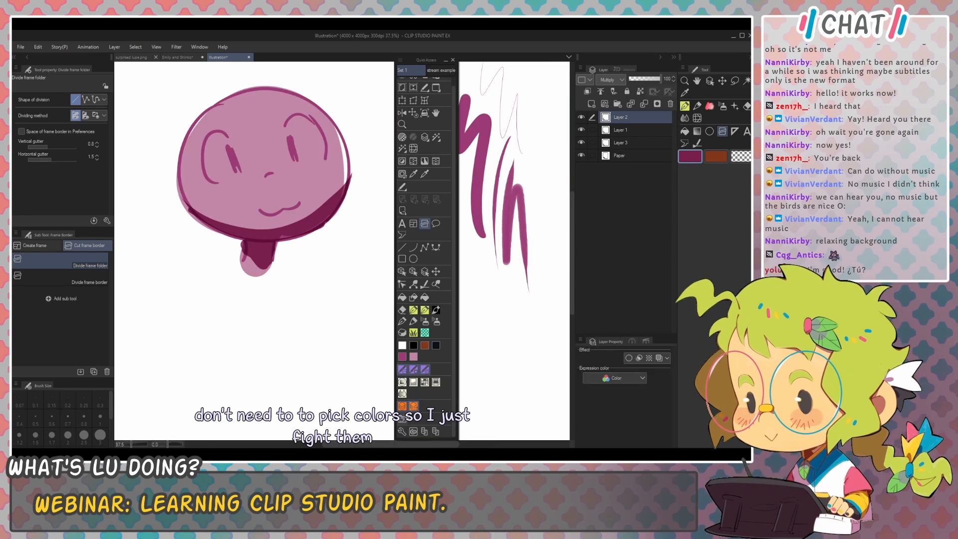
# Step: Show the Material palette from the Quick Access set, and hide it again
pyautogui.click(404, 419)
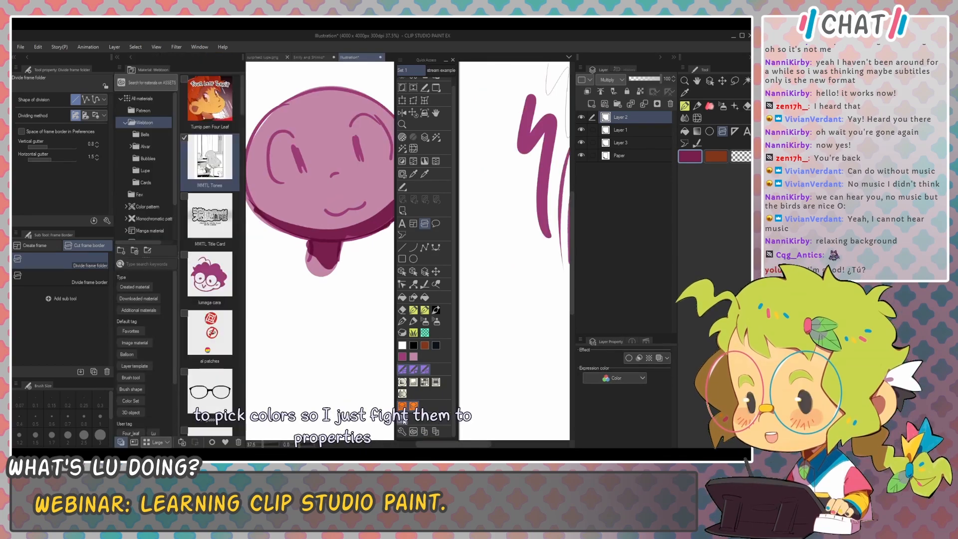
pyautogui.click(403, 420)
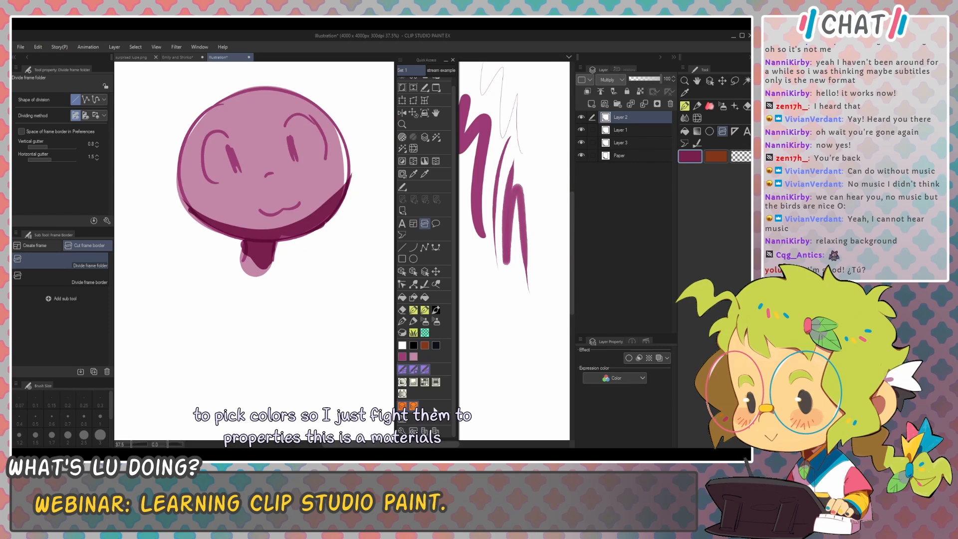
# Step: Delete the "stream example" set from the Quick Access palette
pyautogui.scroll(1, 431, 201)
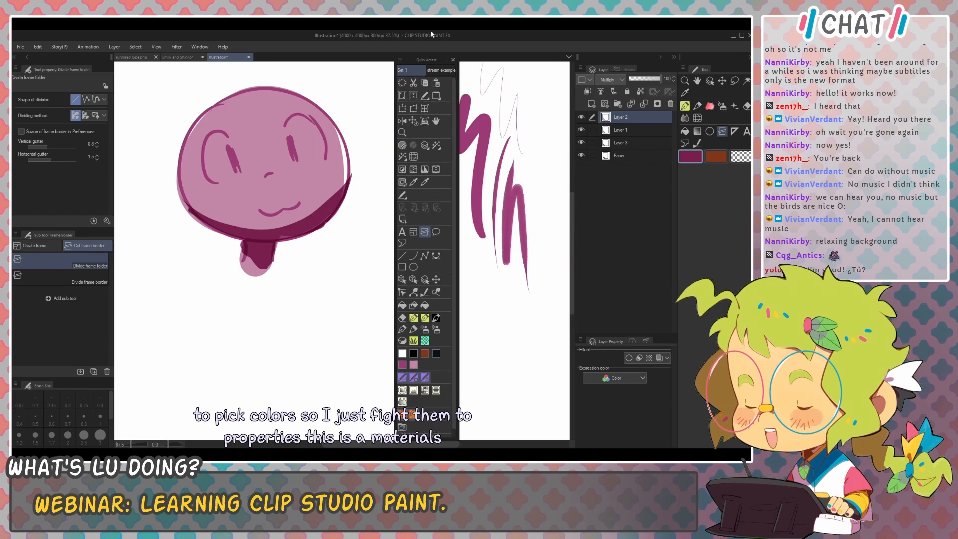
pyautogui.rightClick(437, 73)
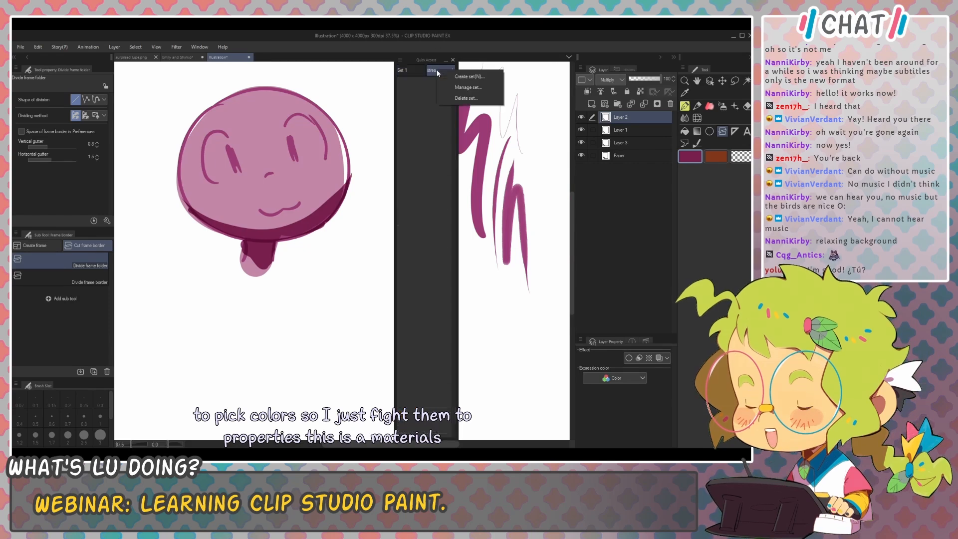
pyautogui.click(455, 98)
pyautogui.click(376, 193)
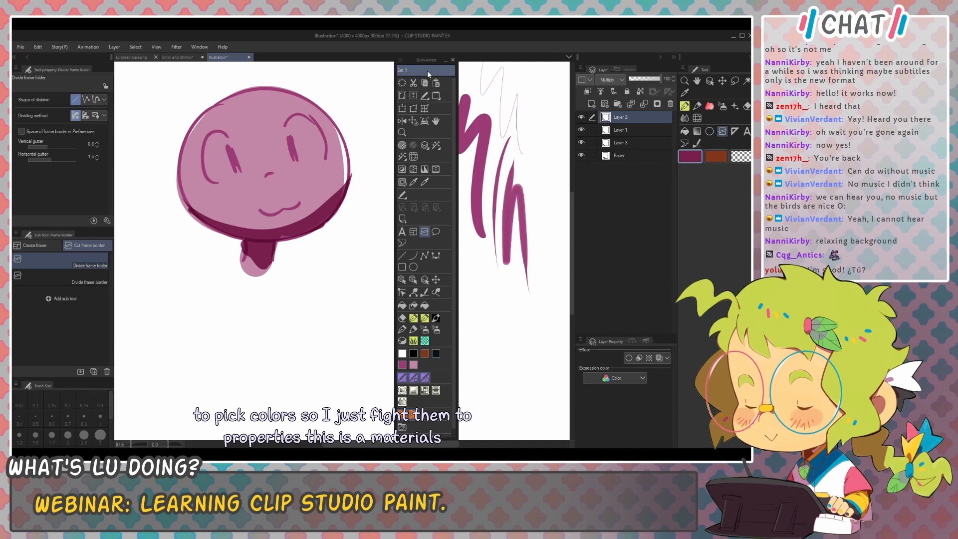
# Step: Dock the floating Quick Access palette with the Tool palette in a narrower column, and turn off its set list
pyautogui.moveTo(419, 60); pyautogui.dragTo(718, 77)
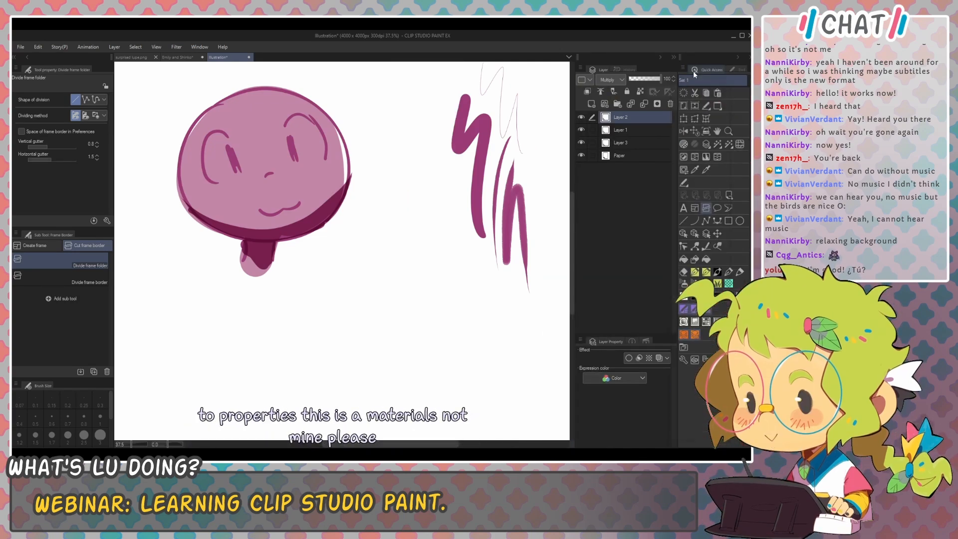
pyautogui.moveTo(678, 264); pyautogui.dragTo(695, 264)
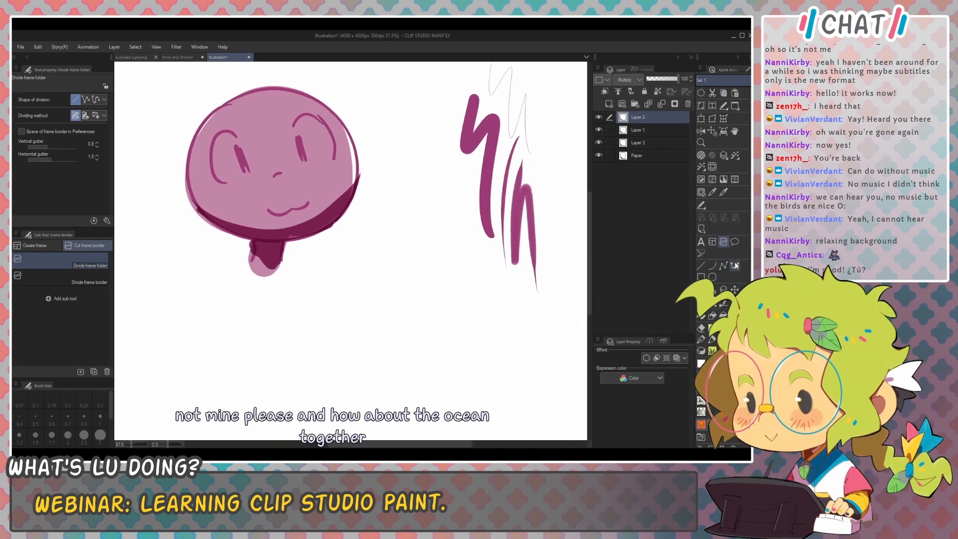
pyautogui.click(701, 68)
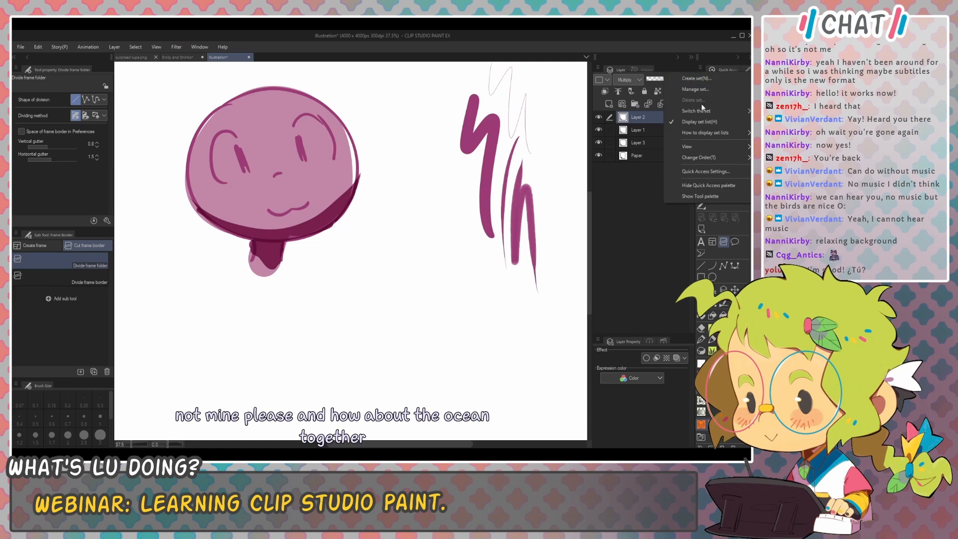
pyautogui.click(691, 122)
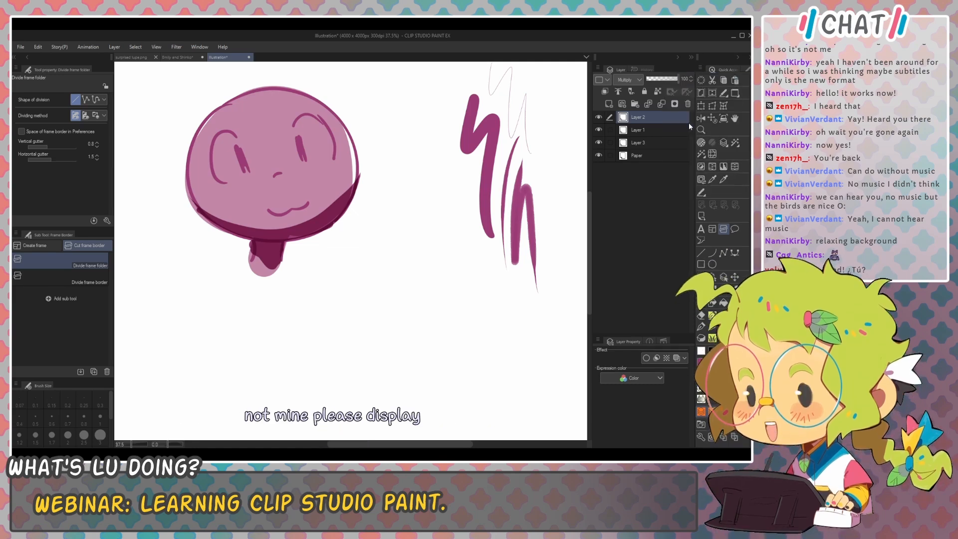
pyautogui.click(700, 67)
pyautogui.click(650, 227)
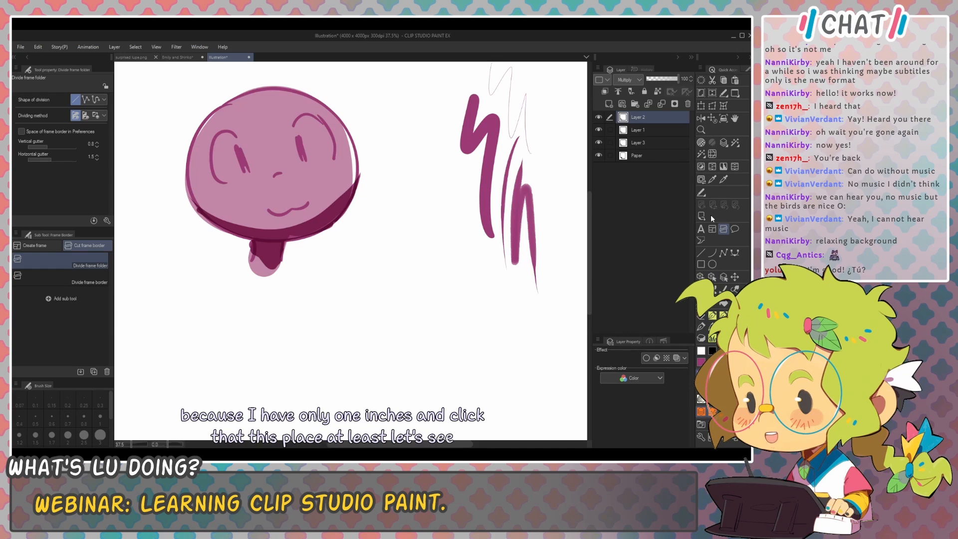
# Step: Check the favorite tools and features list in the Google Docs outline, and return to Clip Studio Paint
pyautogui.hotkey('alt', 'Tab')
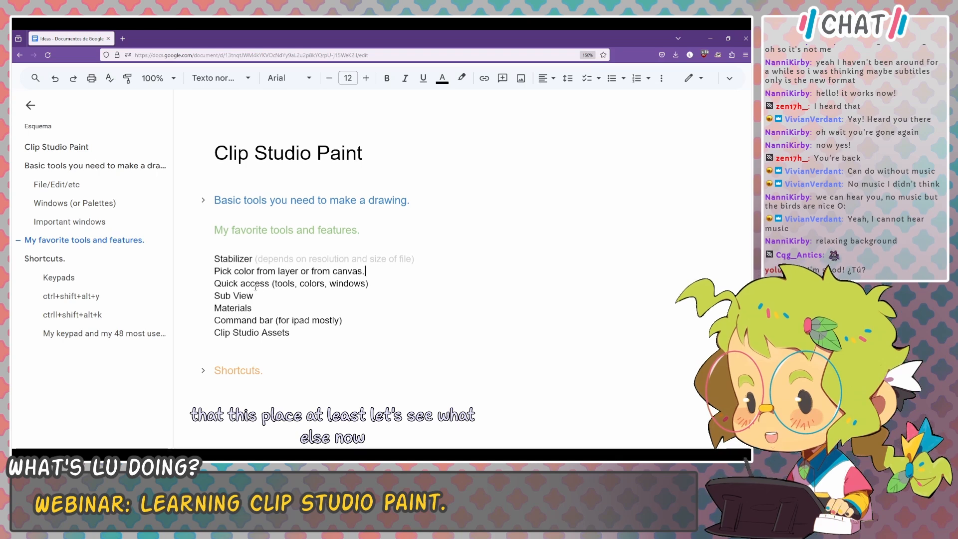
pyautogui.moveTo(259, 283); pyautogui.dragTo(255, 296)
pyautogui.click(360, 284)
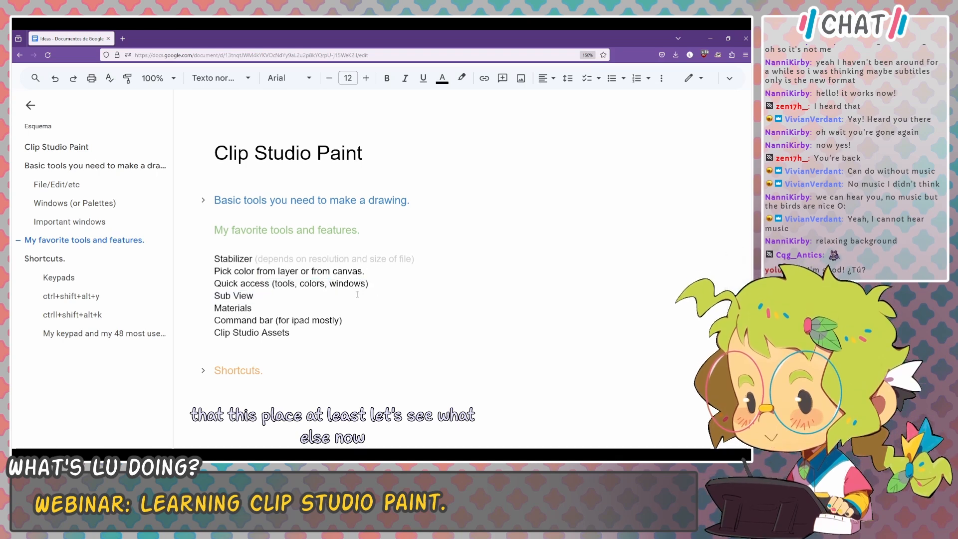
pyautogui.hotkey('alt', 'Tab')
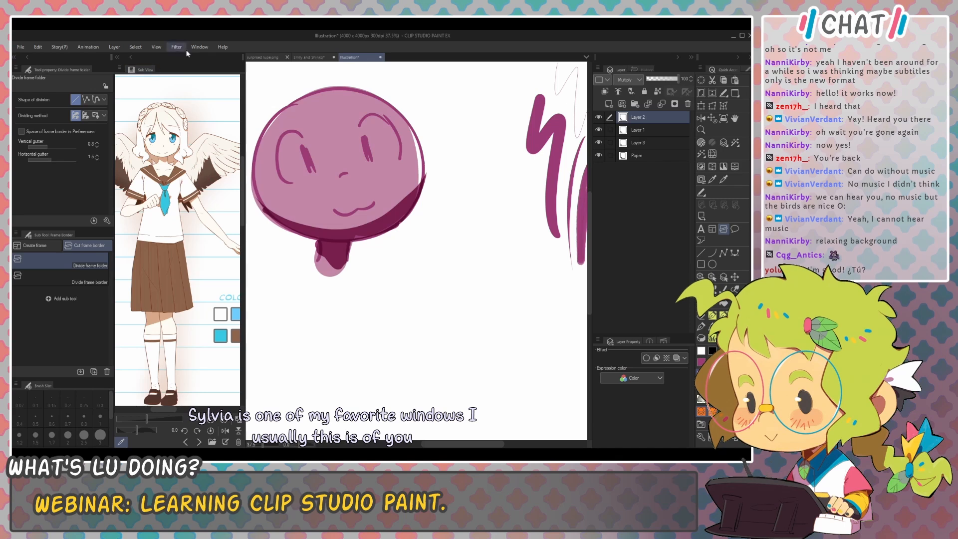
# Step: Locate Sub View in the list of available palettes, and pan and zoom around its reference image of the winged character
pyautogui.click(201, 48)
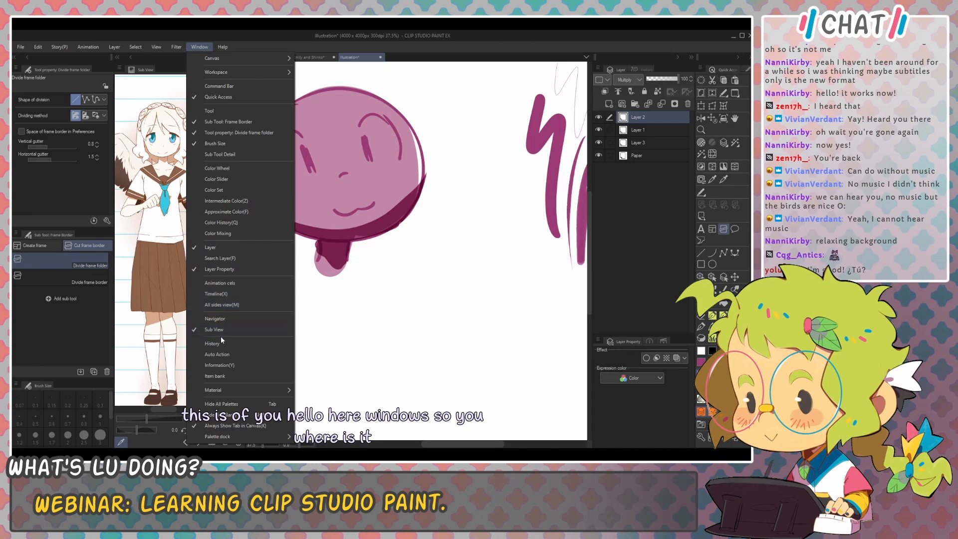
pyautogui.click(174, 303)
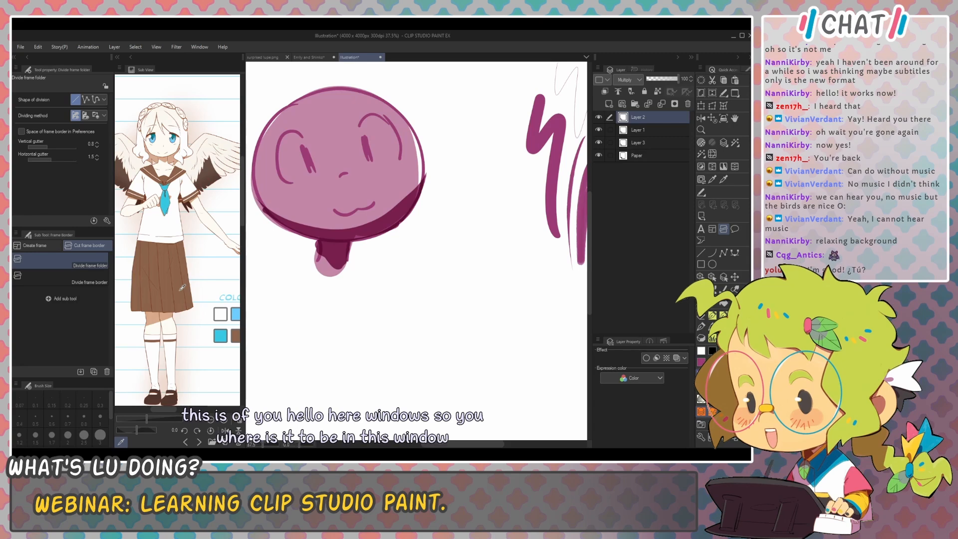
pyautogui.moveTo(471, 255); pyautogui.dragTo(481, 228)
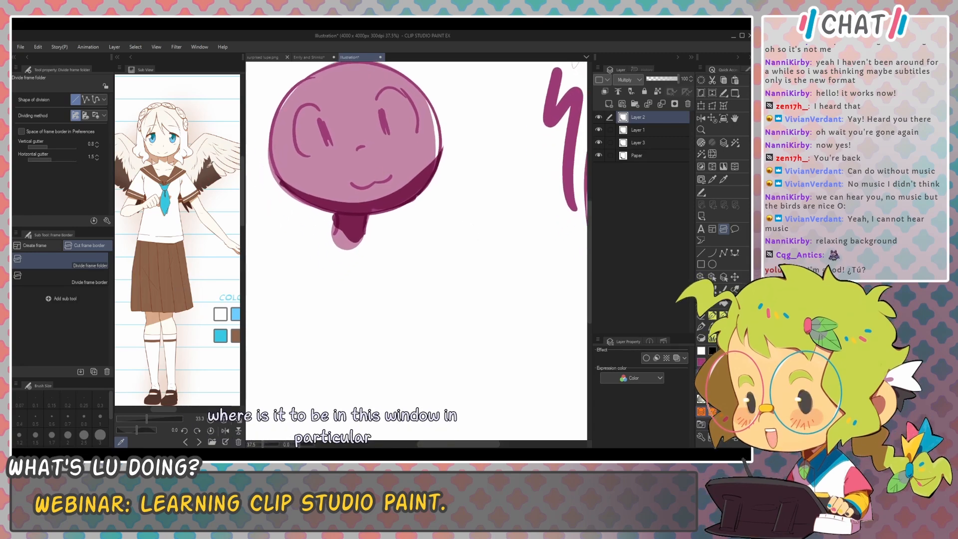
pyautogui.moveTo(218, 196); pyautogui.dragTo(228, 189)
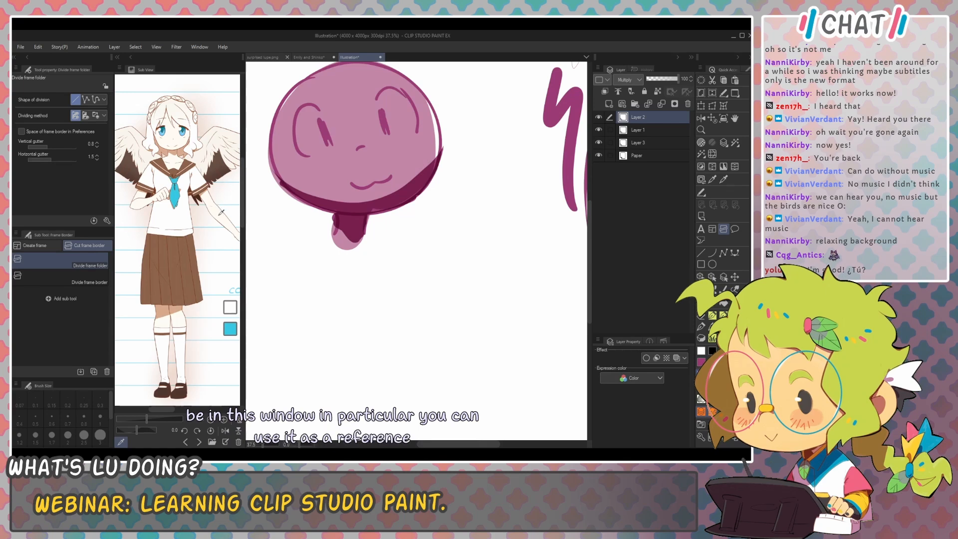
pyautogui.scroll(-4, 221, 242)
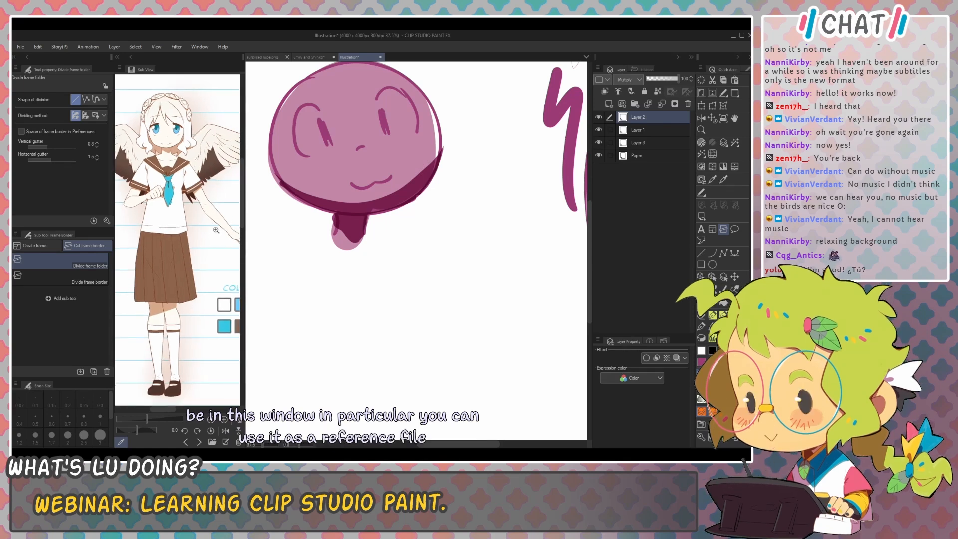
pyautogui.scroll(6, 203, 214)
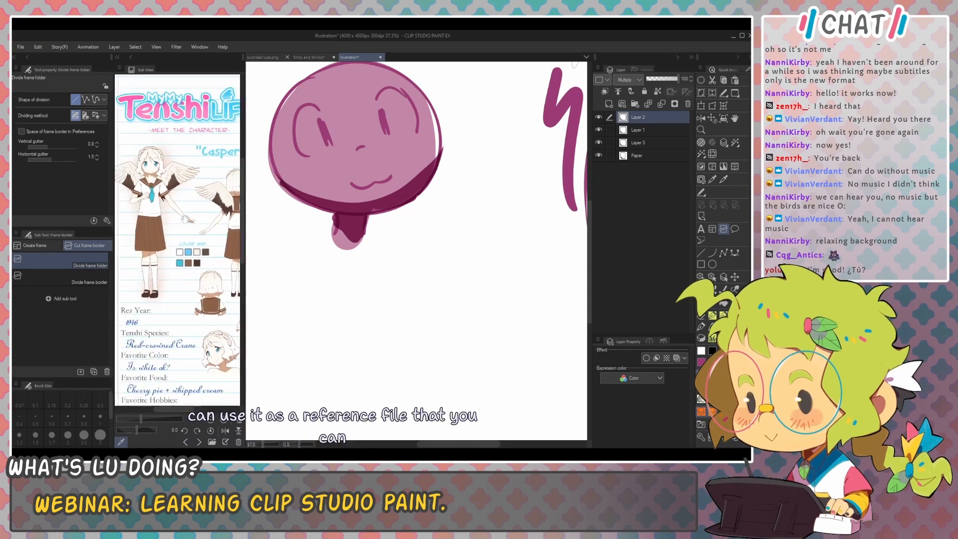
pyautogui.scroll(-4, 204, 205)
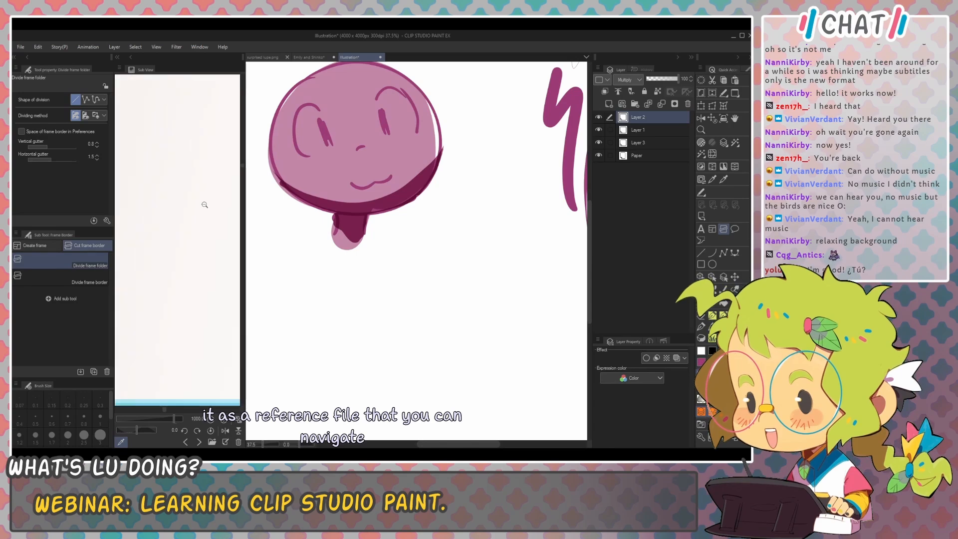
pyautogui.scroll(-3, 203, 202)
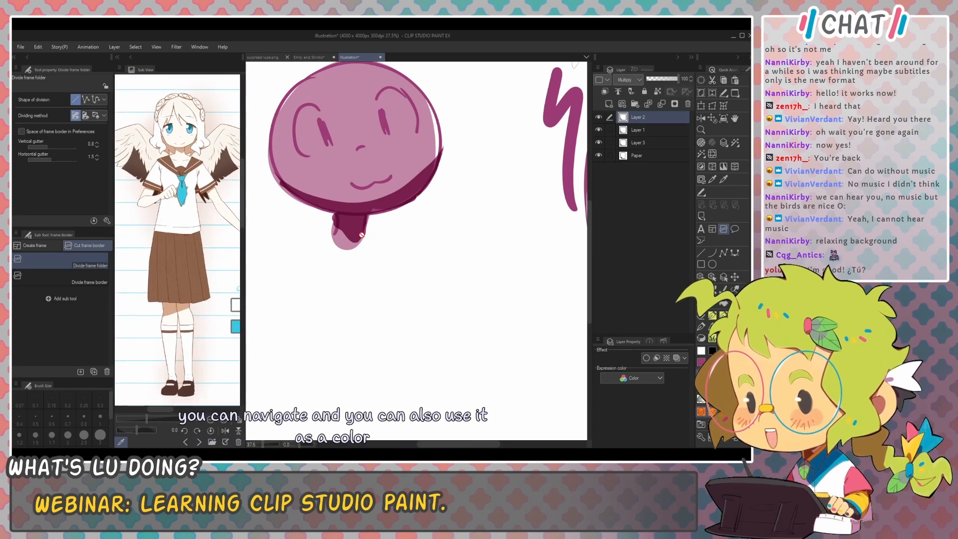
# Step: Switch to the line drawing of two seated characters and select Layer 3 by picking its lines on the canvas
pyautogui.click(309, 56)
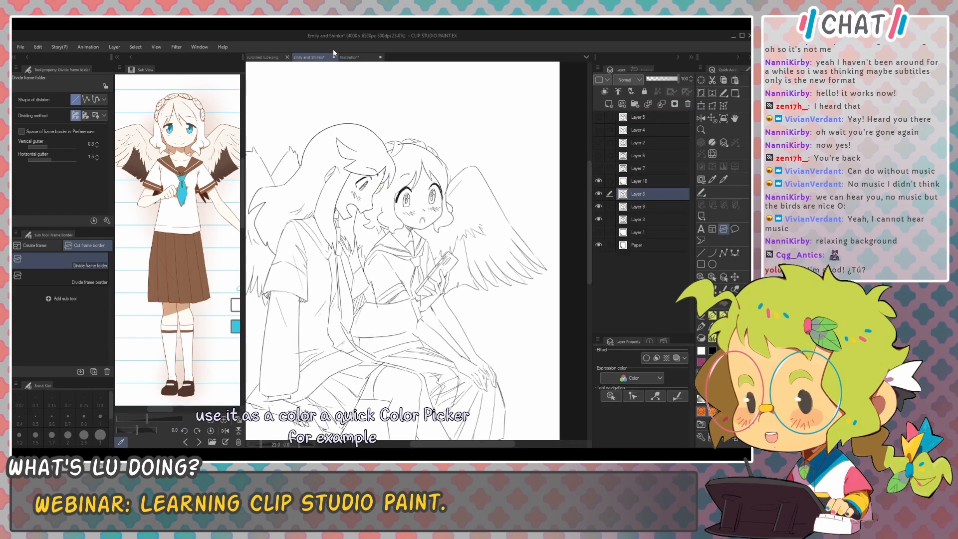
pyautogui.moveTo(468, 236); pyautogui.dragTo(440, 221)
pyautogui.keyDown('ctrl'); pyautogui.keyDown('shift'); pyautogui.click(416, 167); pyautogui.keyUp('shift'); pyautogui.keyUp('ctrl')
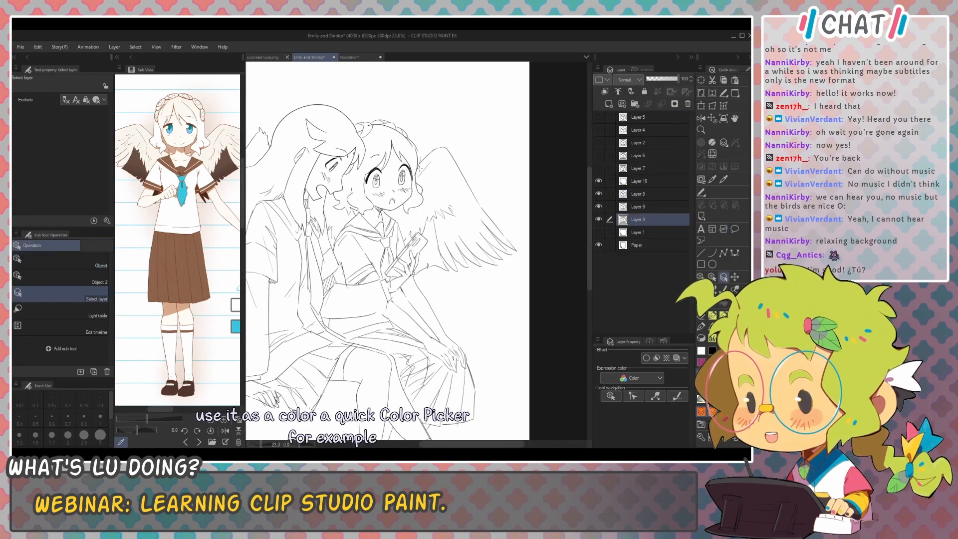
# Step: Pick the brown of the skirt from the Sub View reference with the automatic eyedropper
pyautogui.click(120, 443)
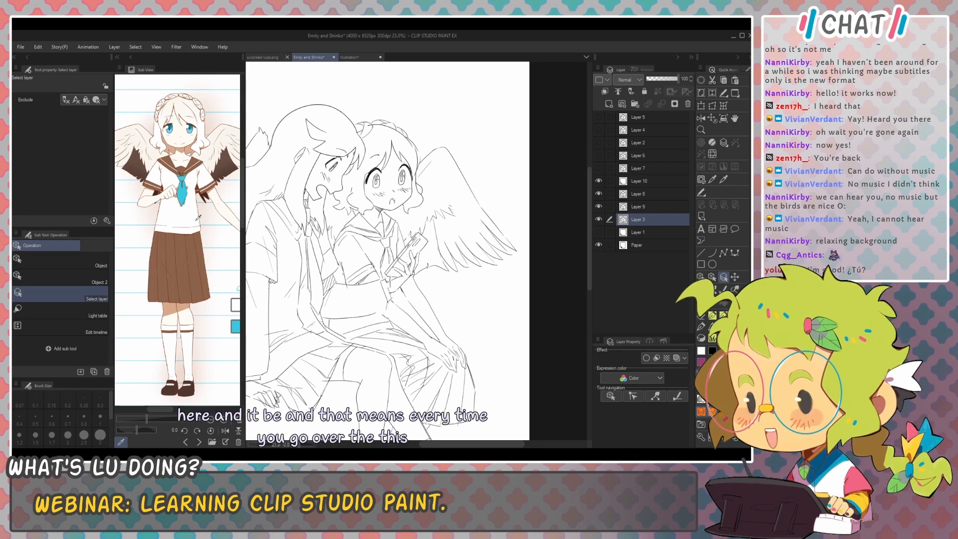
pyautogui.click(197, 263)
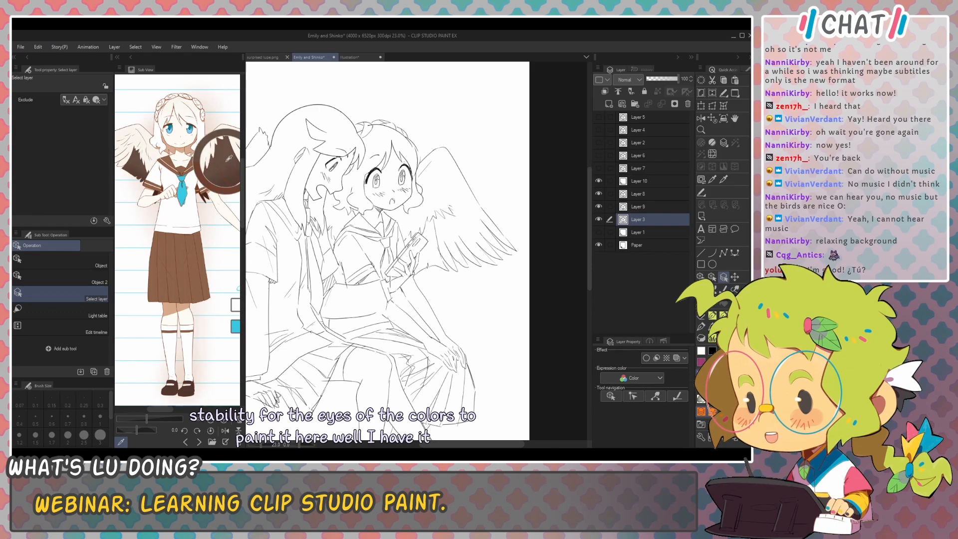
# Step: Switch Sub View to the previous reference image to inspect the blue-winged character, and return to the white-haired character
pyautogui.click(186, 442)
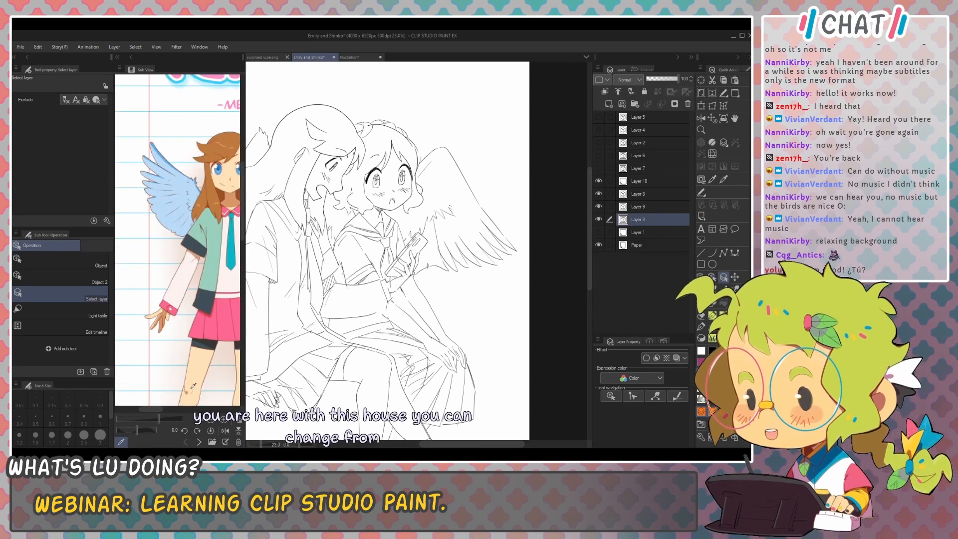
pyautogui.moveTo(192, 354); pyautogui.dragTo(170, 293)
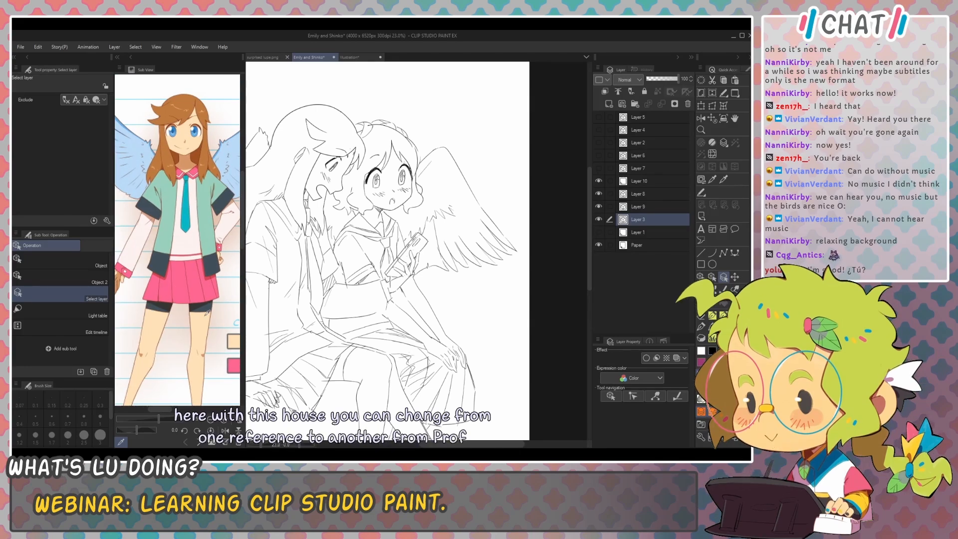
pyautogui.click(196, 442)
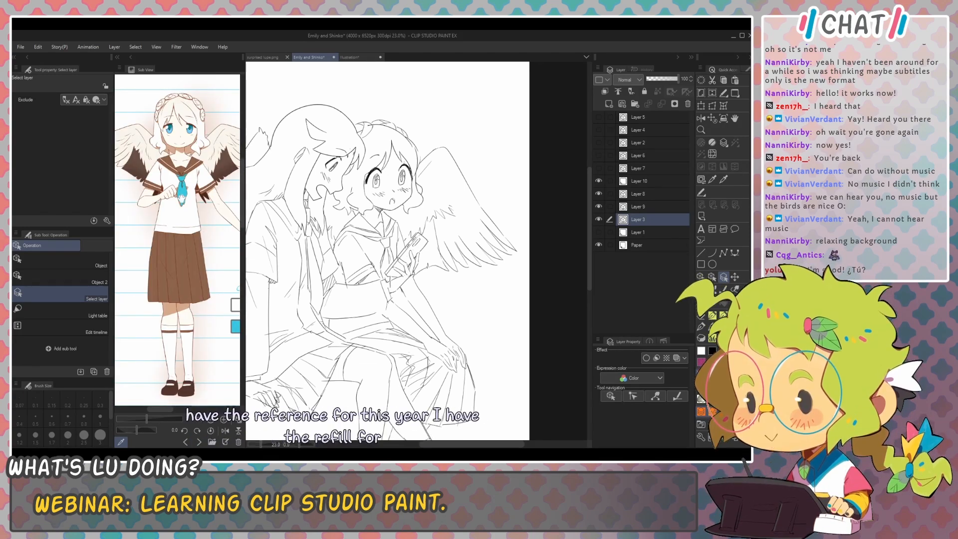
pyautogui.moveTo(181, 199); pyautogui.dragTo(179, 203)
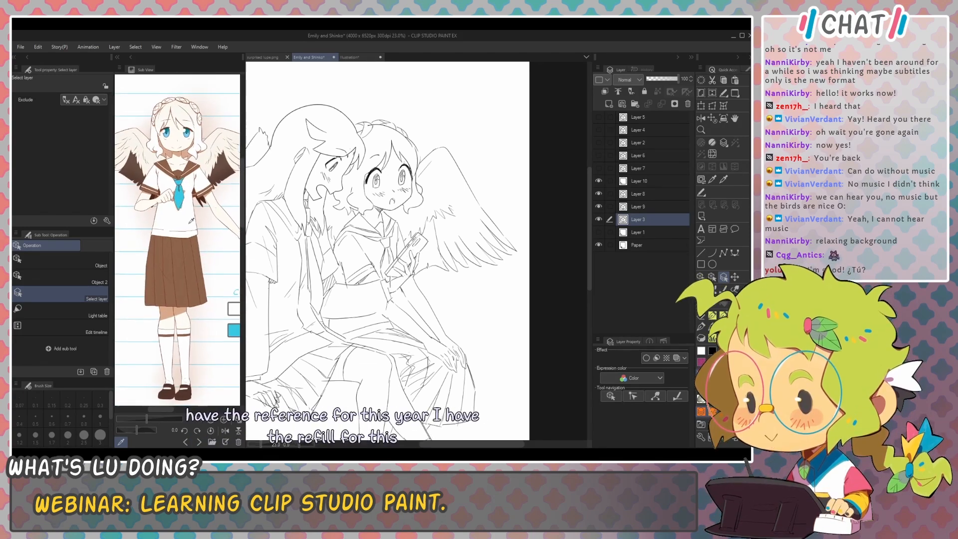
# Step: Load Lust1.png into Sub View as another reference image, and zoom and pan around the red-haired character
pyautogui.click(212, 443)
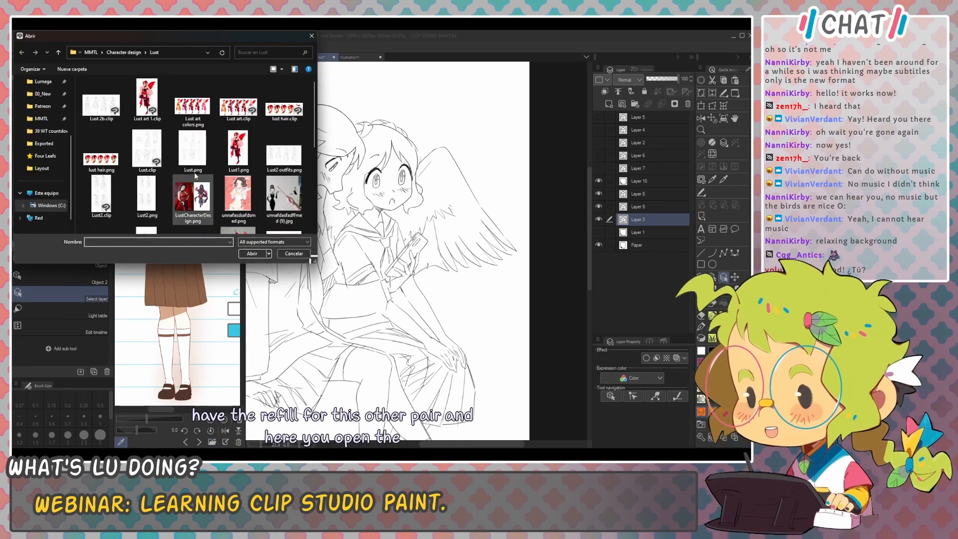
pyautogui.doubleClick(238, 147)
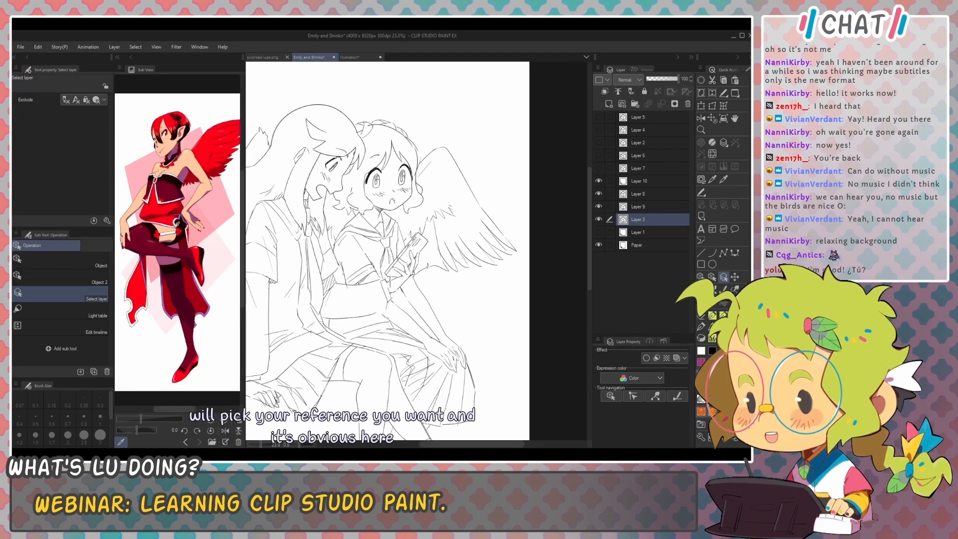
pyautogui.click(167, 210)
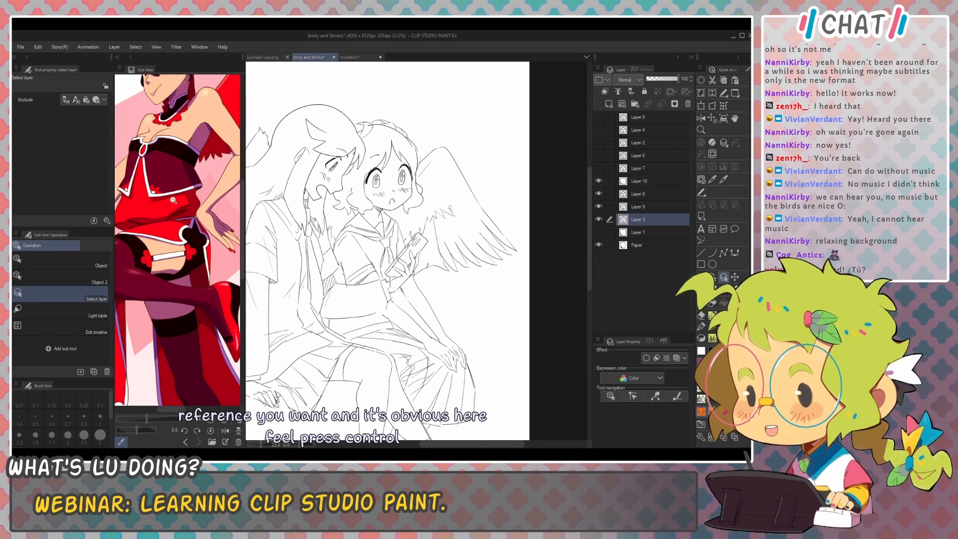
pyautogui.keyDown('ctrl'); pyautogui.keyDown('alt'); pyautogui.click(174, 173); pyautogui.keyUp('alt'); pyautogui.keyUp('ctrl')
pyautogui.keyDown('ctrl'); pyautogui.keyDown('alt'); pyautogui.click(174, 173); pyautogui.keyUp('alt'); pyautogui.keyUp('ctrl')
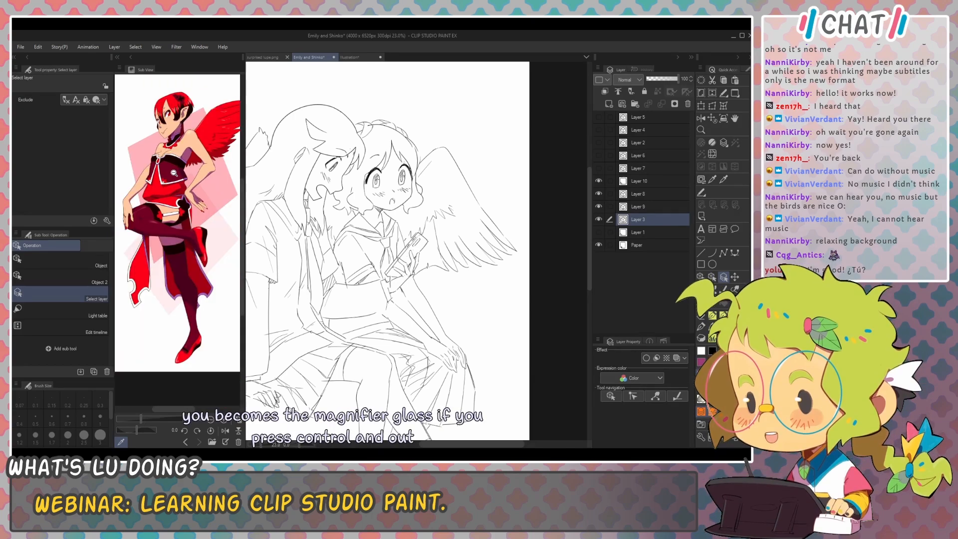
pyautogui.keyDown('ctrl'); pyautogui.click(174, 172); pyautogui.keyUp('ctrl')
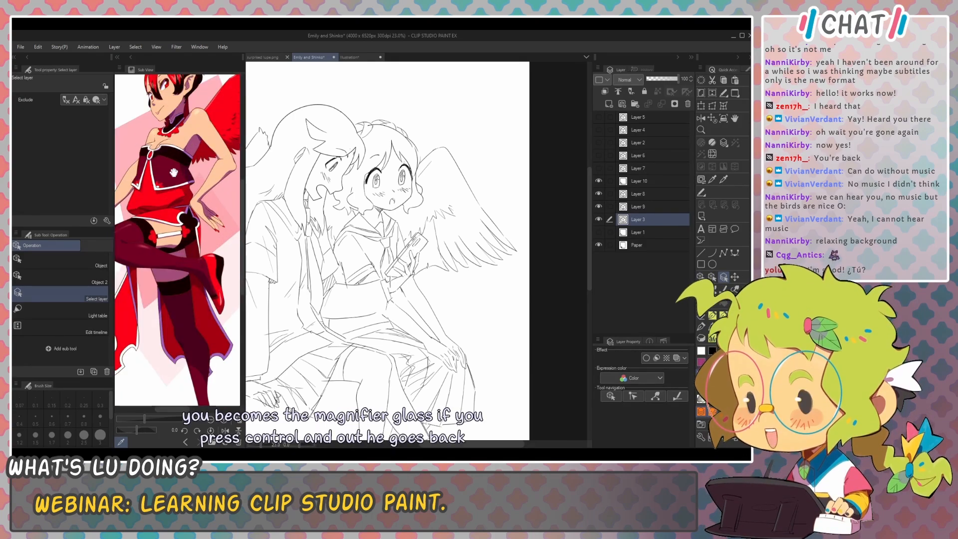
pyautogui.moveTo(184, 167); pyautogui.dragTo(188, 187)
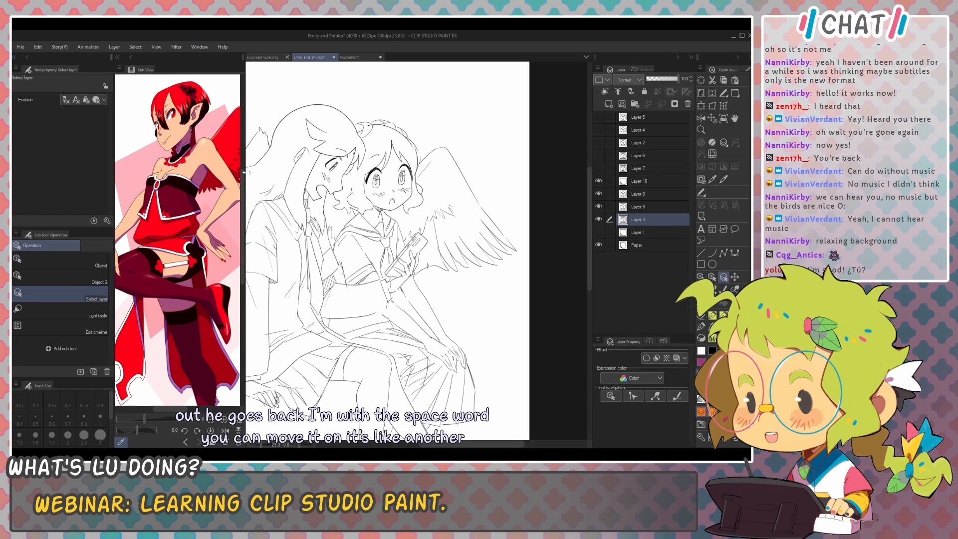
pyautogui.click(214, 150)
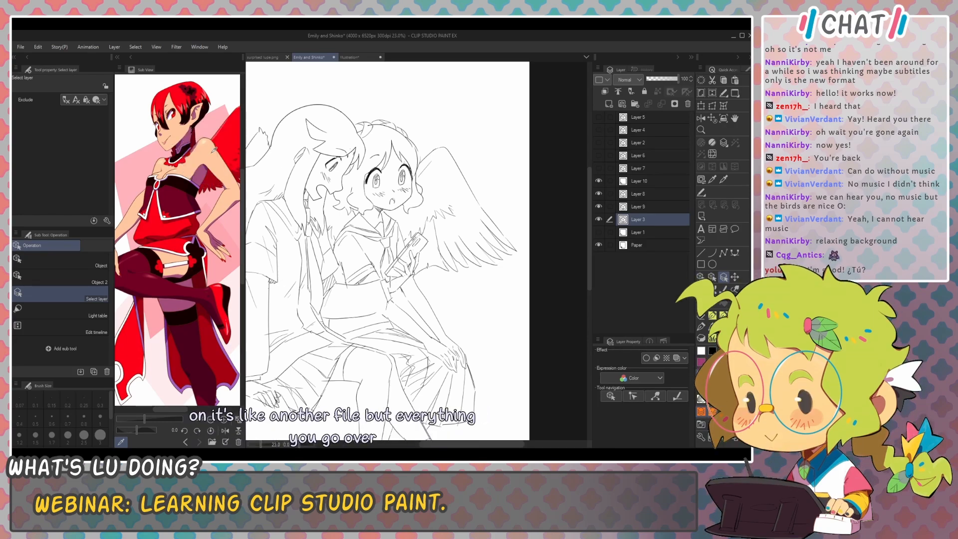
pyautogui.click(216, 140)
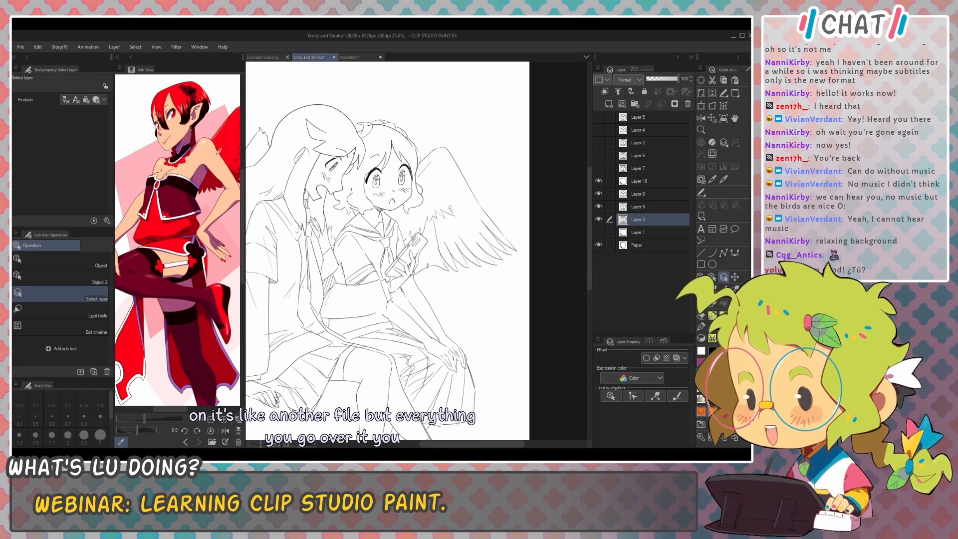
pyautogui.click(209, 156)
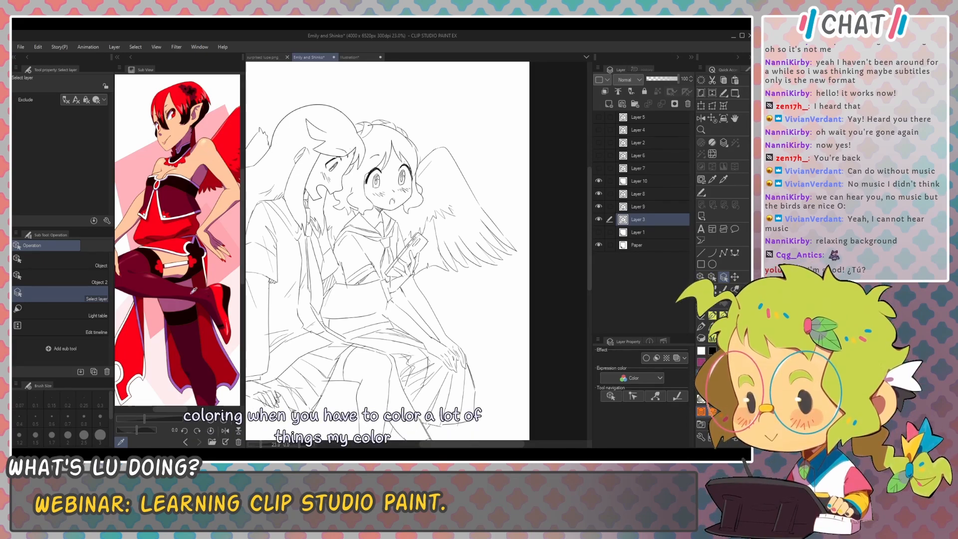
# Step: Clear the reference images from Sub View one after another until it is empty
pyautogui.click(239, 444)
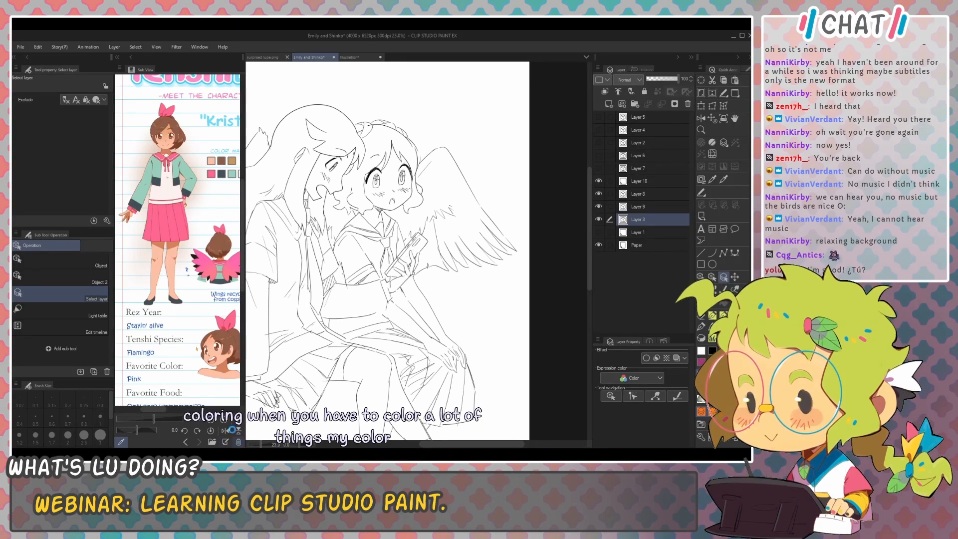
pyautogui.click(232, 431)
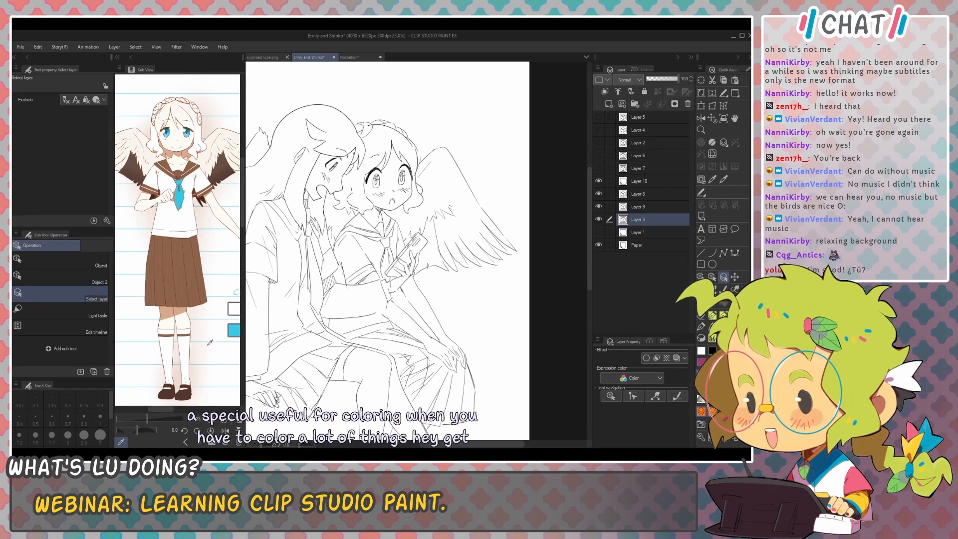
pyautogui.click(238, 441)
pyautogui.click(238, 441)
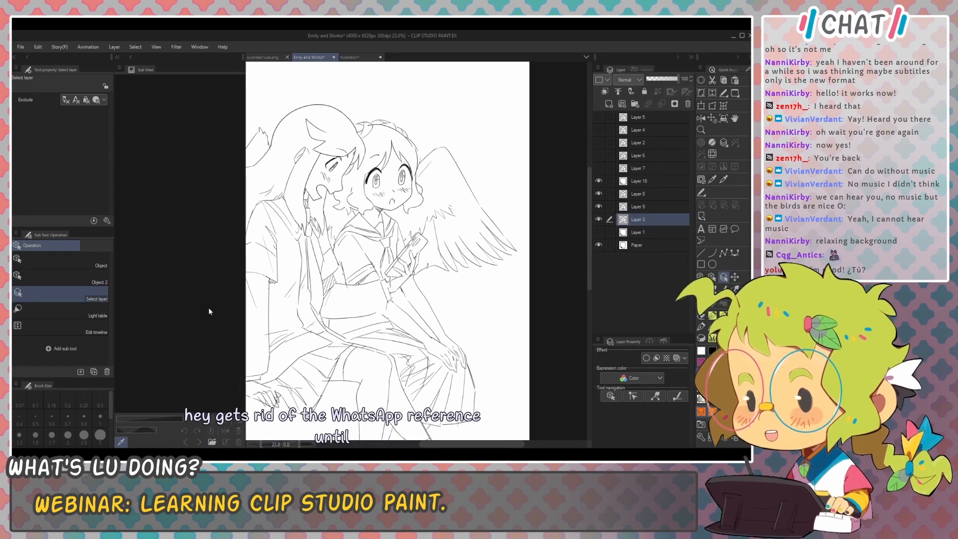
# Step: Load Lust1.png into the empty Sub View as a reference again, and hide Sub View to free up the canvas
pyautogui.click(210, 441)
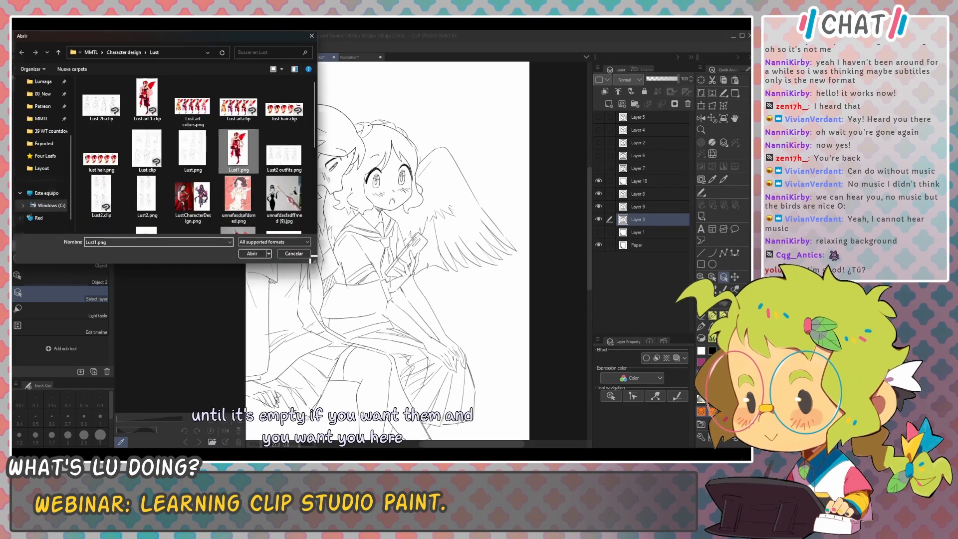
pyautogui.doubleClick(243, 139)
pyautogui.scroll(3, 184, 223)
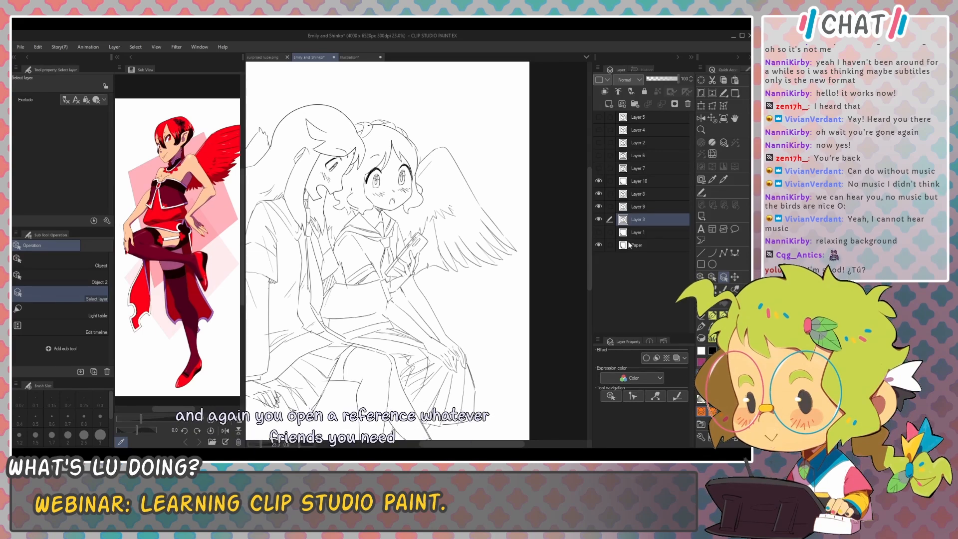
pyautogui.press('F2')
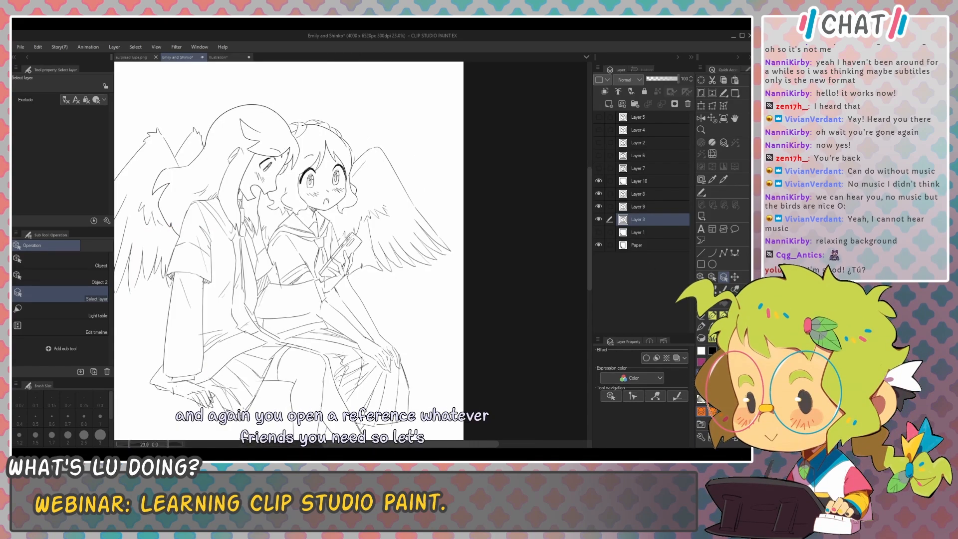
pyautogui.moveTo(402, 293); pyautogui.dragTo(431, 273)
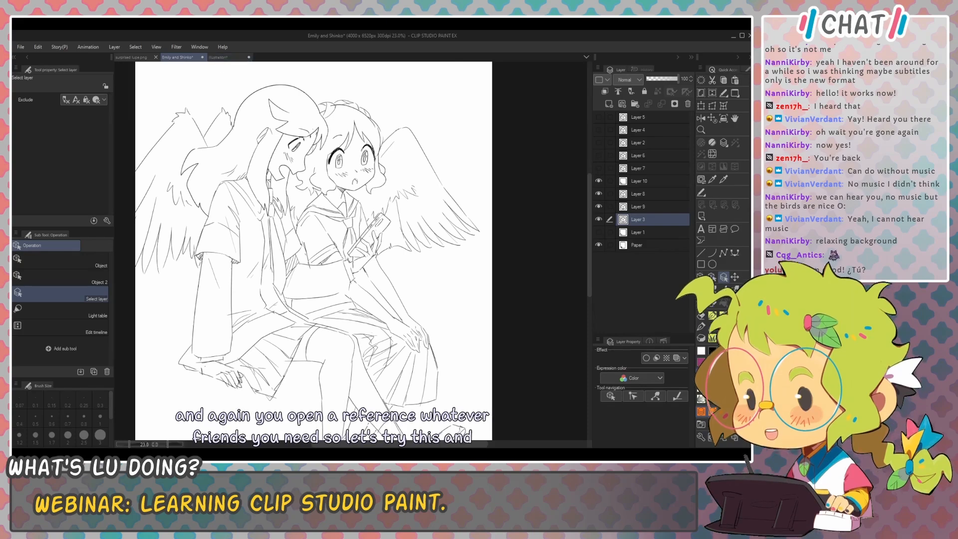
# Step: Check the topic list in the Google Docs notes, and return to Clip Studio Paint to show the Webtoon materials
pyautogui.hotkey('alt', 'Tab')
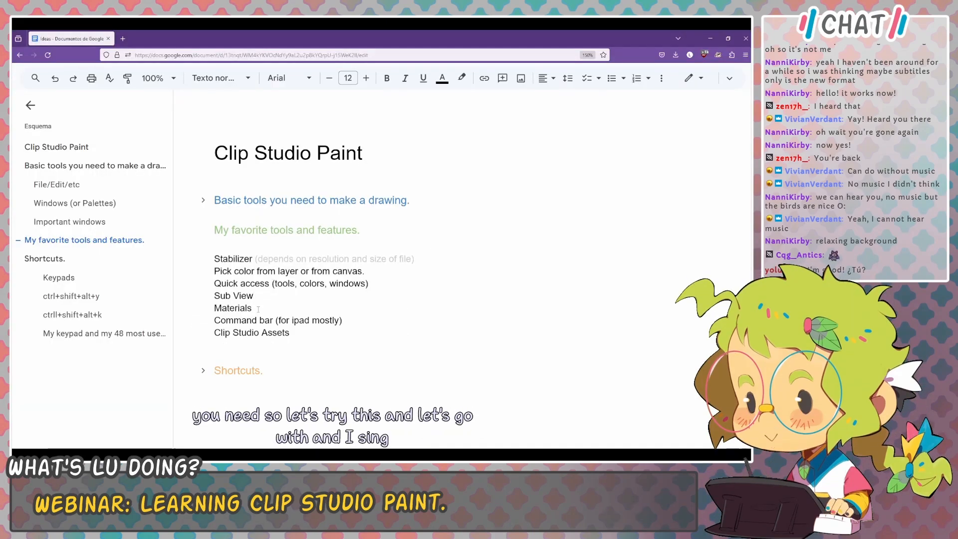
pyautogui.hotkey('alt', 'Tab')
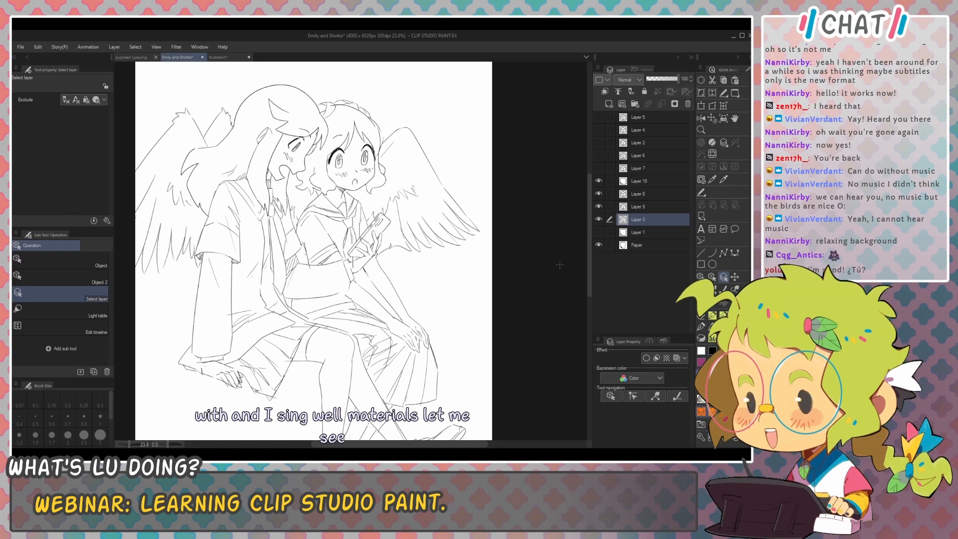
pyautogui.click(702, 426)
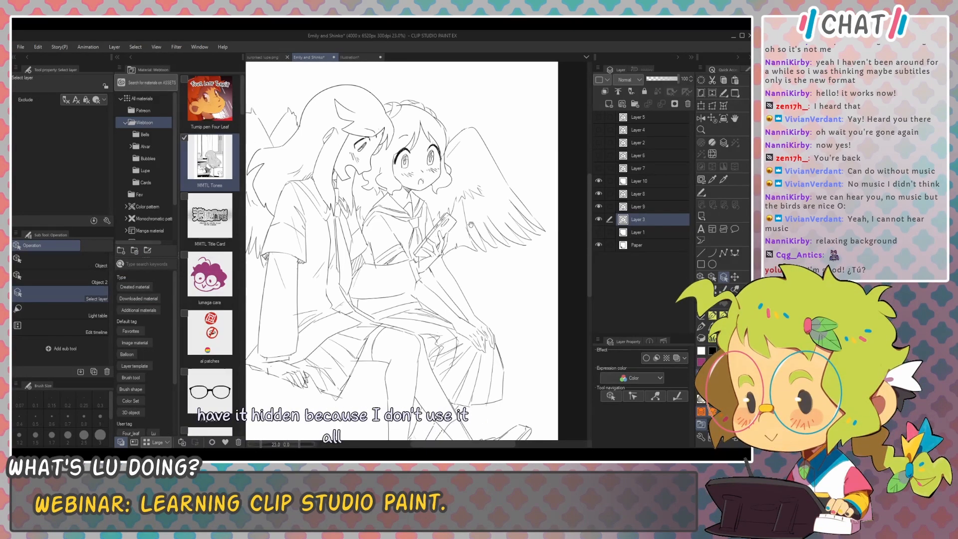
pyautogui.moveTo(469, 223); pyautogui.dragTo(482, 223)
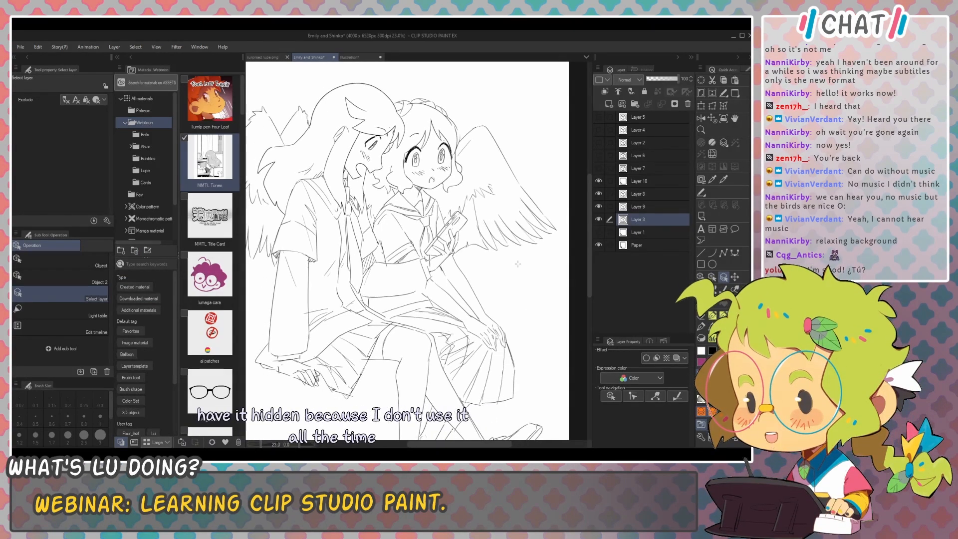
pyautogui.moveTo(517, 266); pyautogui.dragTo(514, 268)
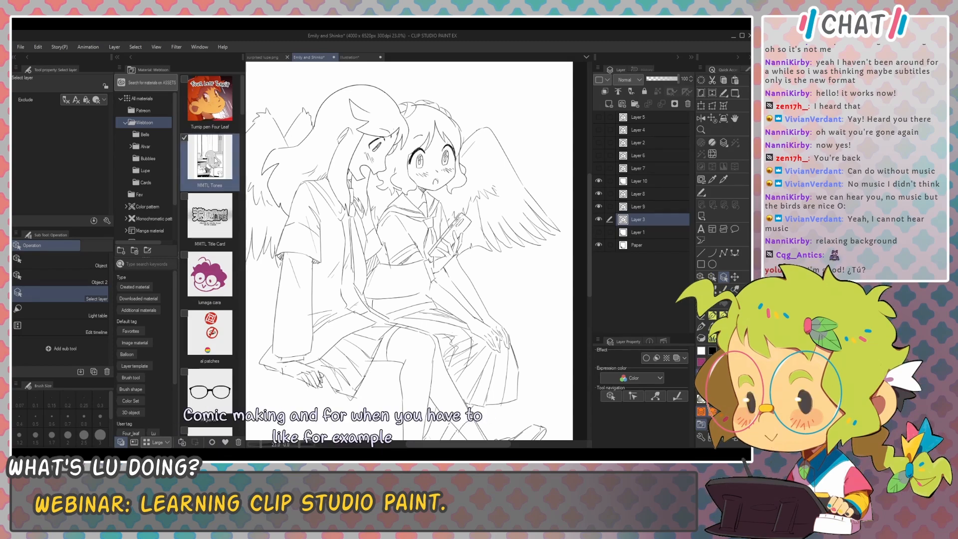
# Step: Switch to the Illustration document containing the pink face, comparing it briefly with the line drawing of the two seated characters
pyautogui.click(363, 59)
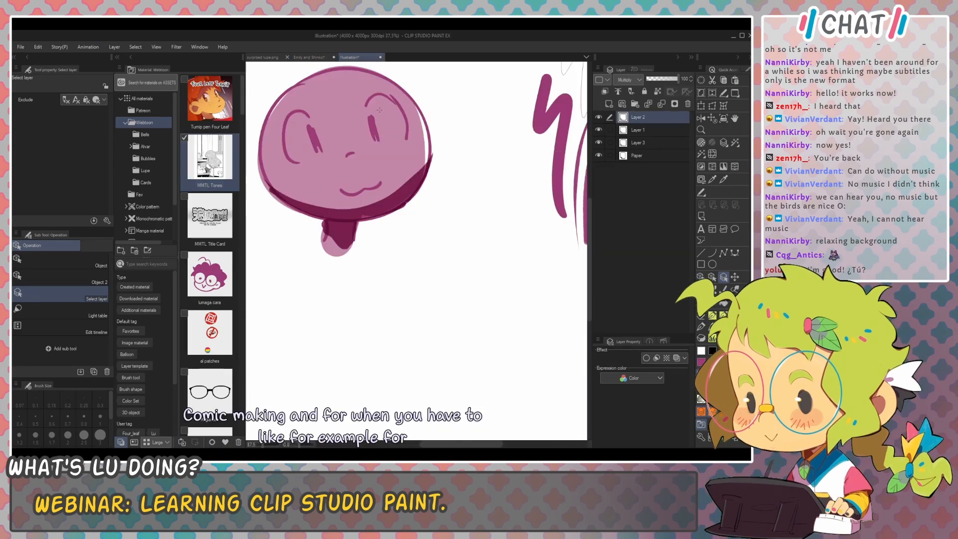
pyautogui.moveTo(403, 191); pyautogui.dragTo(398, 92)
pyautogui.moveTo(446, 251); pyautogui.dragTo(449, 327)
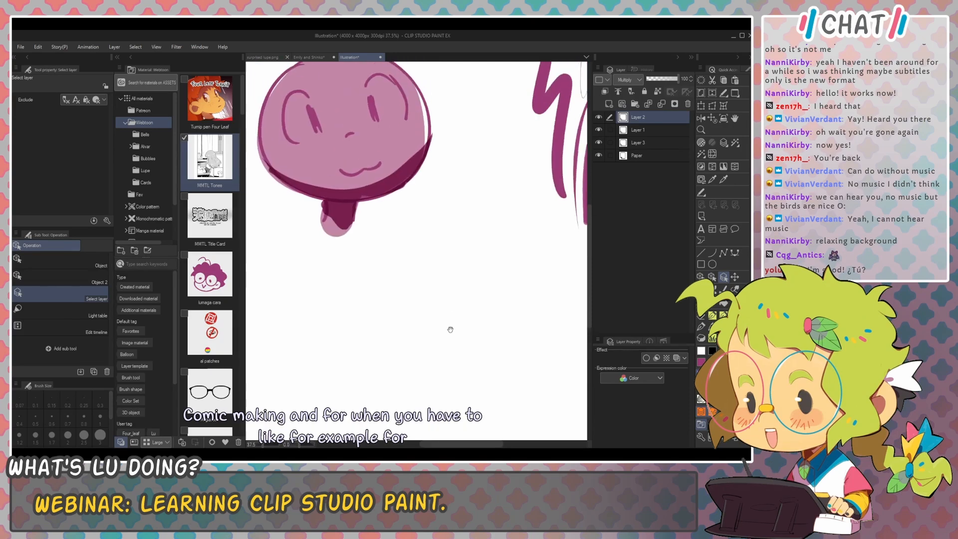
pyautogui.hotkey('ctrl', 'shift', 'Tab')
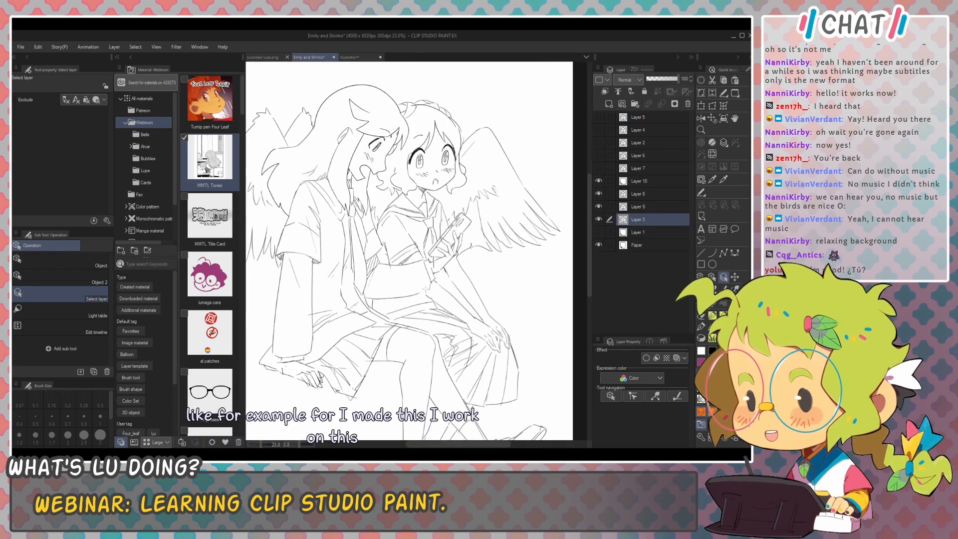
pyautogui.click(364, 59)
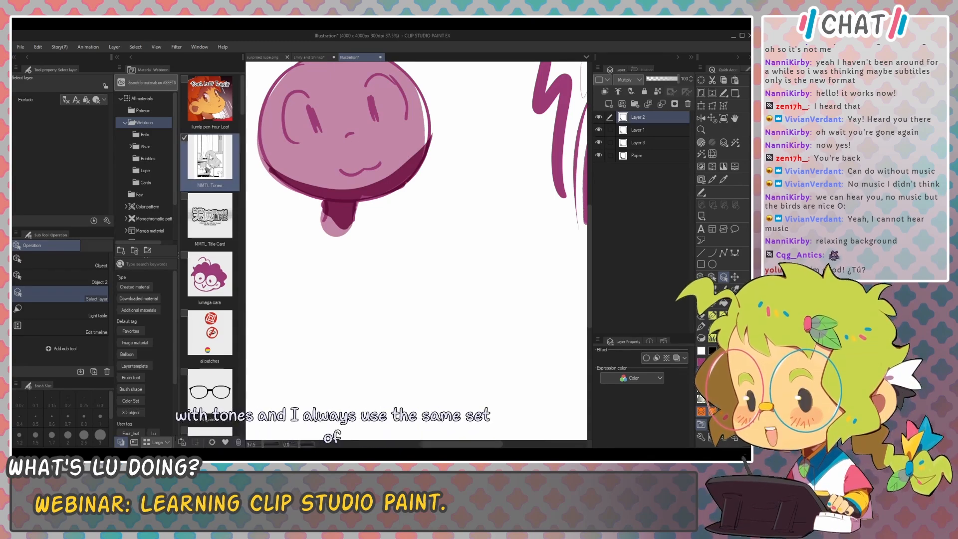
# Step: Place the MMTL Tones material in the illustration and paint a light tone patch beside the face on its uppermost tone layer
pyautogui.moveTo(210, 164); pyautogui.dragTo(438, 253)
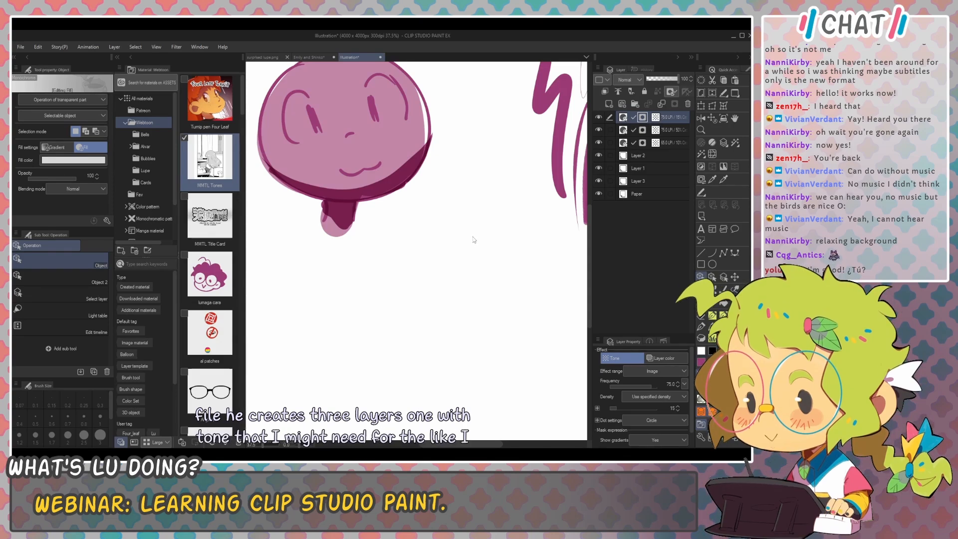
pyautogui.press('p')
pyautogui.moveTo(475, 207); pyautogui.dragTo(467, 294)
pyautogui.moveTo(499, 185); pyautogui.dragTo(479, 314)
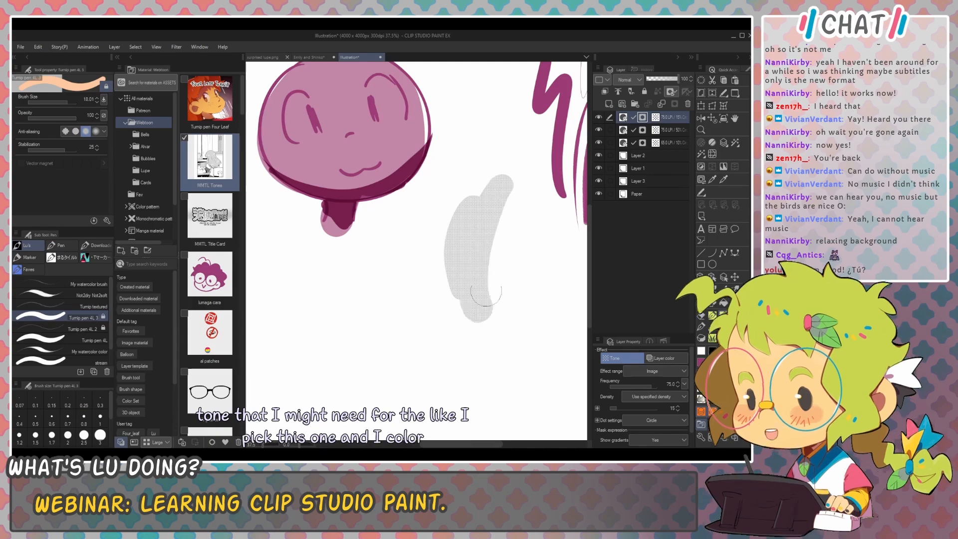
pyautogui.moveTo(502, 245); pyautogui.dragTo(512, 314)
pyautogui.scroll(5, 504, 235)
pyautogui.scroll(-5, 529, 246)
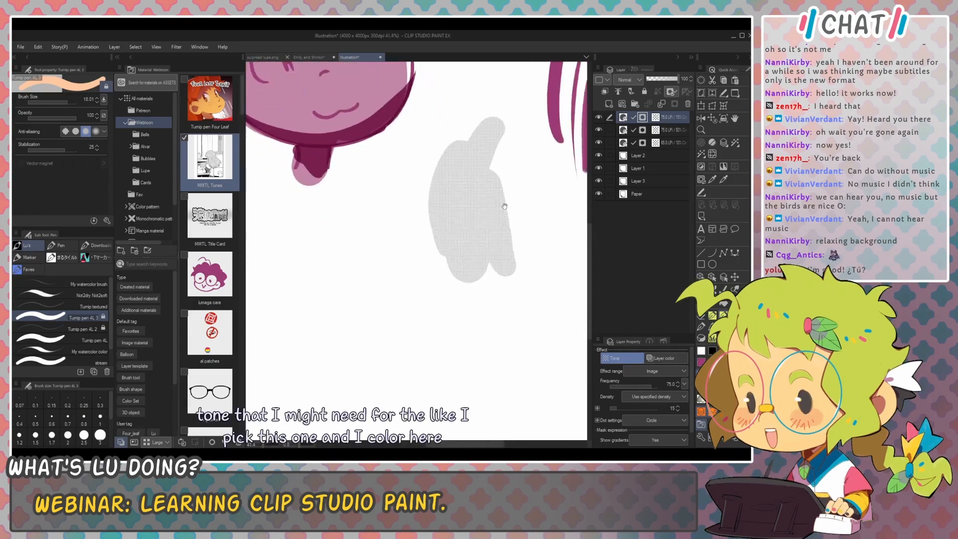
# Step: Paint one stroke on the middle tone layer and one on the lowest tone layer, next to the light patch
pyautogui.hotkey('alt', '[')
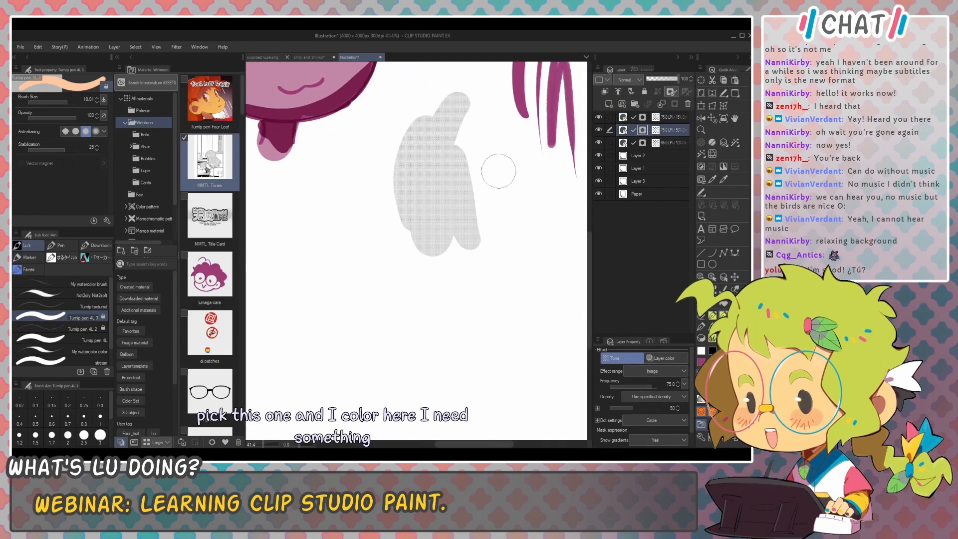
pyautogui.moveTo(486, 149); pyautogui.dragTo(499, 267)
pyautogui.click(665, 144)
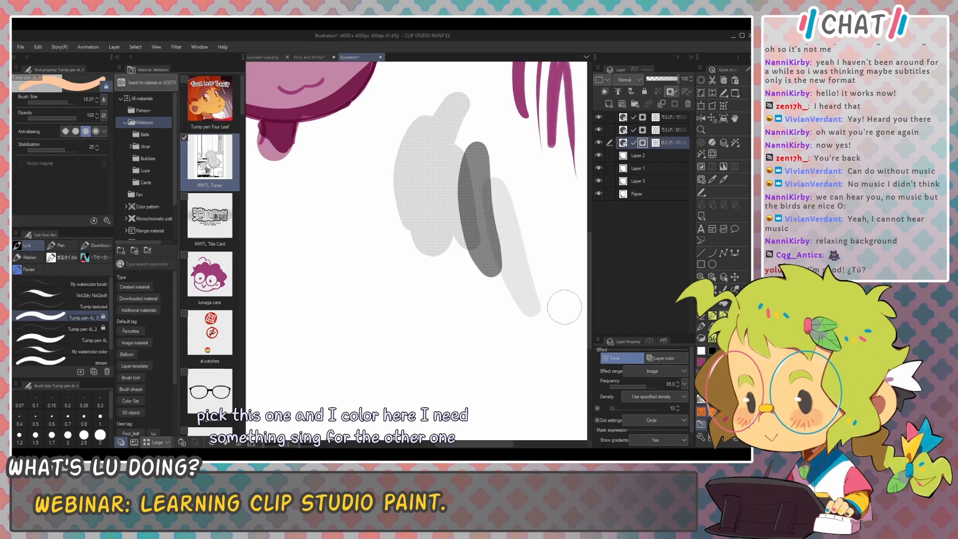
pyautogui.scroll(4, 502, 203)
pyautogui.scroll(-4, 529, 260)
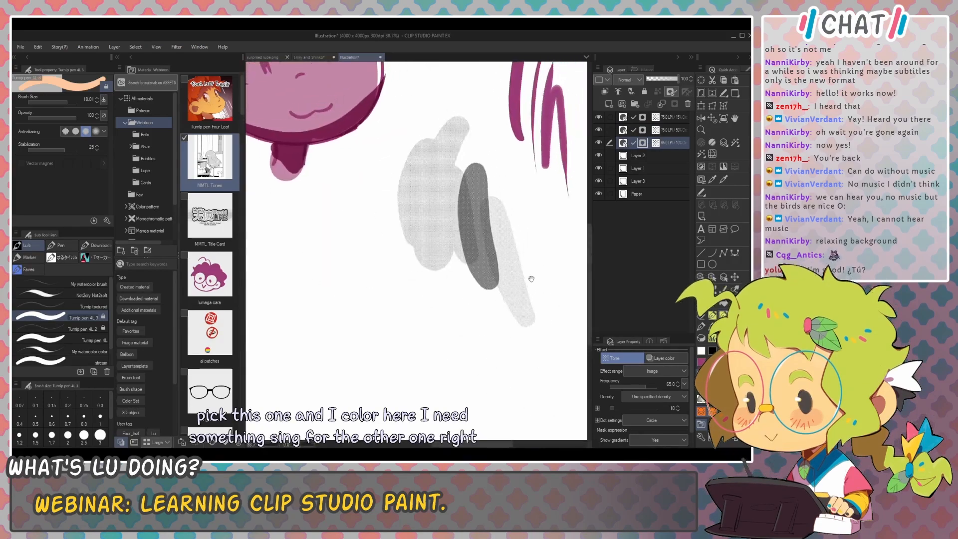
pyautogui.scroll(-3, 531, 279)
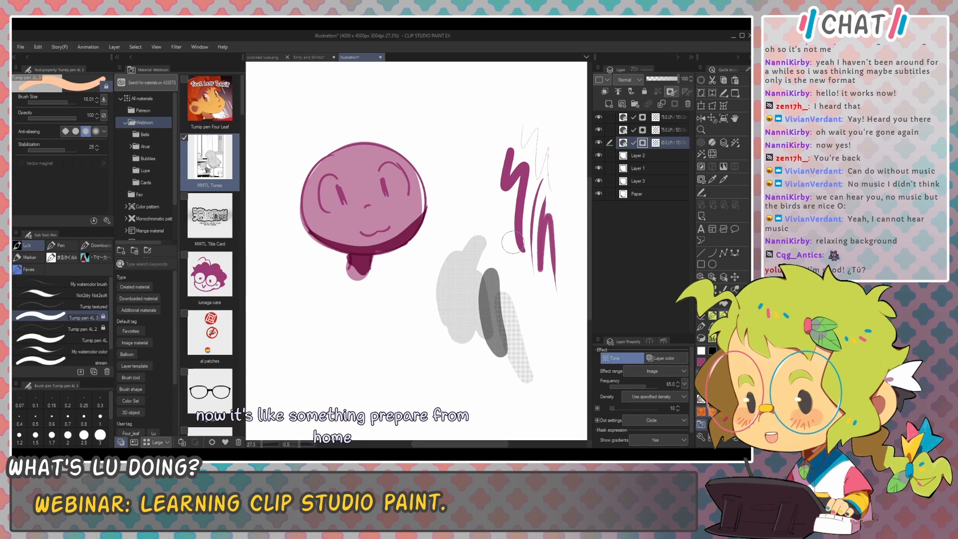
# Step: Keep MMTL Tones as the selected material and delete its three tone layers from the illustration
pyautogui.click(210, 102)
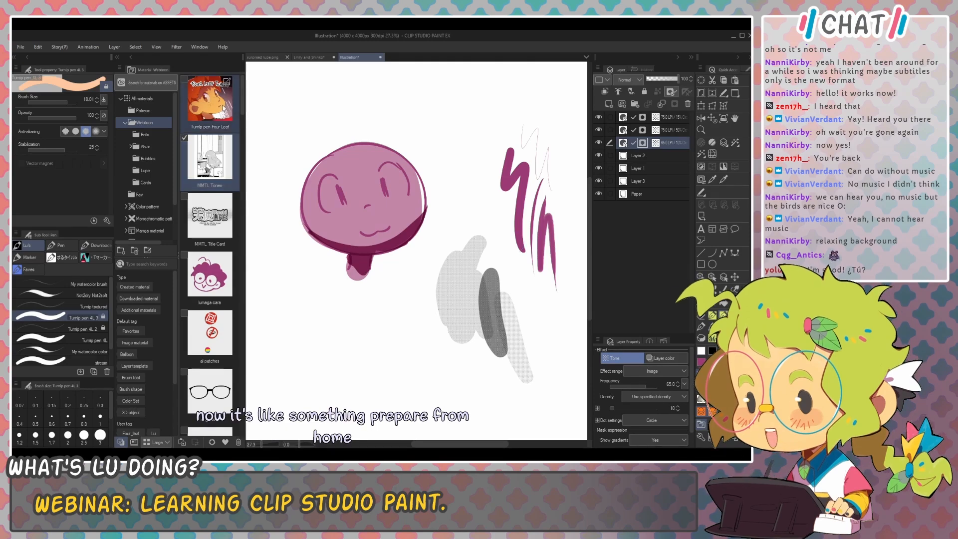
pyautogui.click(224, 166)
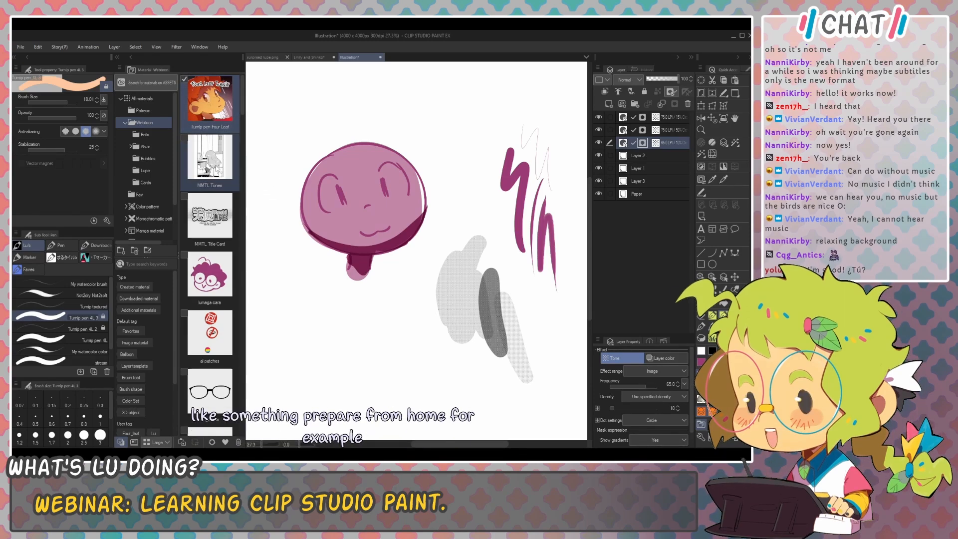
pyautogui.moveTo(363, 210); pyautogui.dragTo(356, 197)
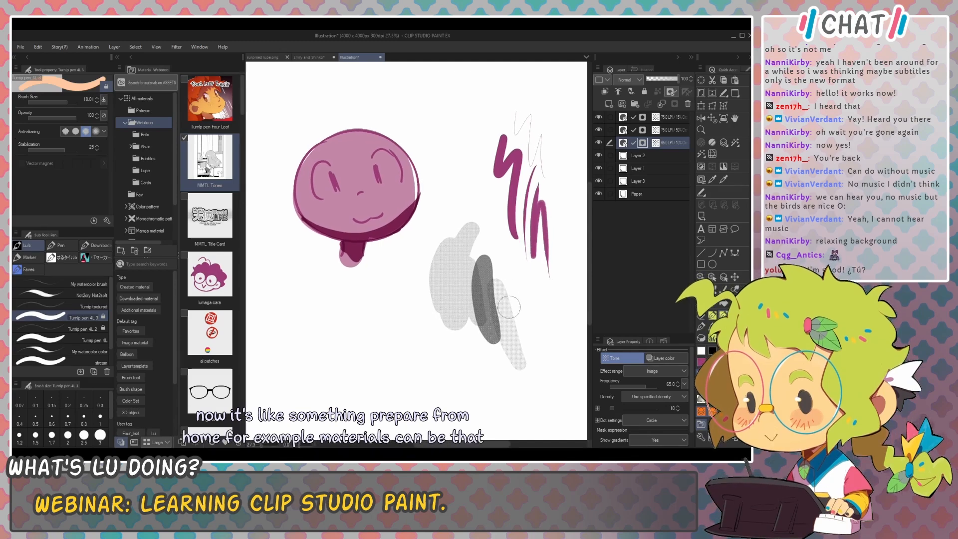
pyautogui.click(688, 104)
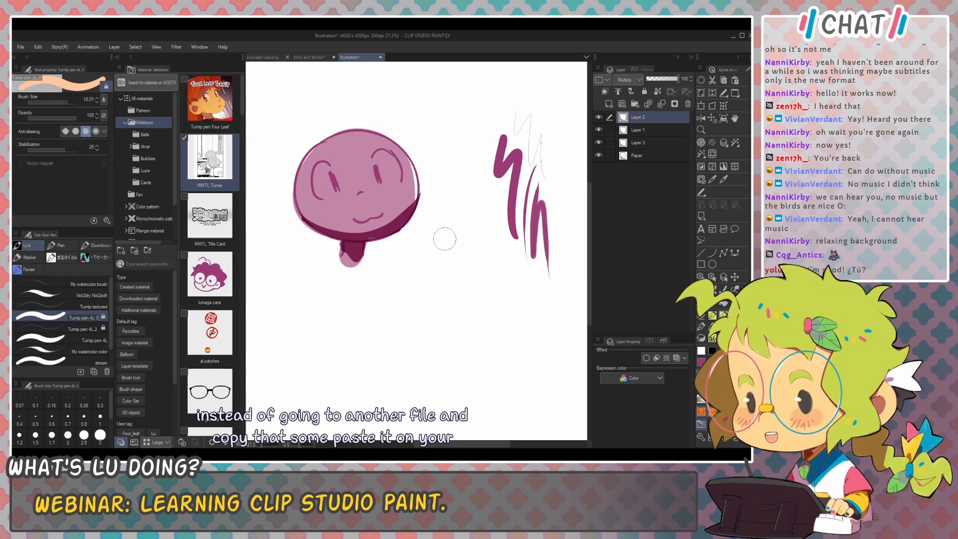
# Step: Place the MMTL Tones material in the illustration once more and undo the placement
pyautogui.moveTo(210, 159); pyautogui.dragTo(439, 278)
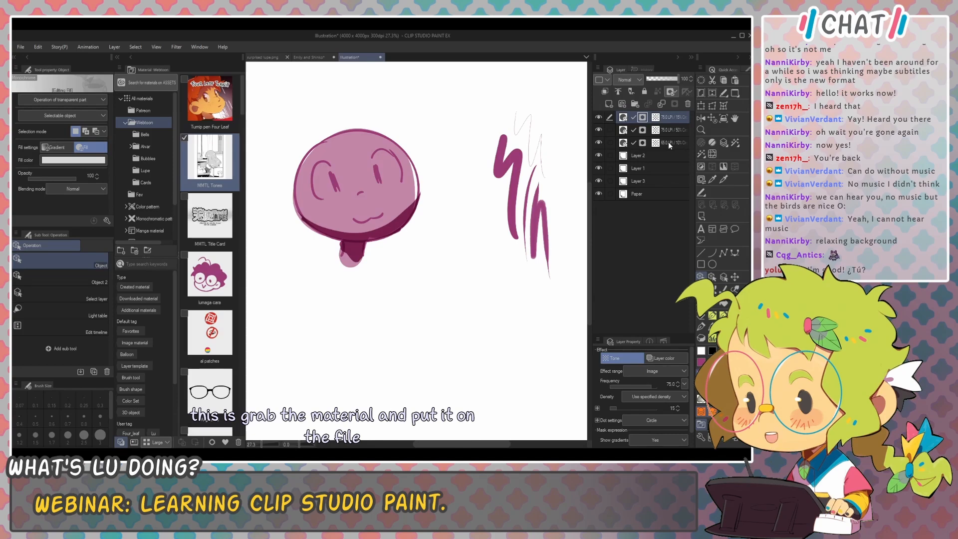
pyautogui.hotkey('ctrl', 'z')
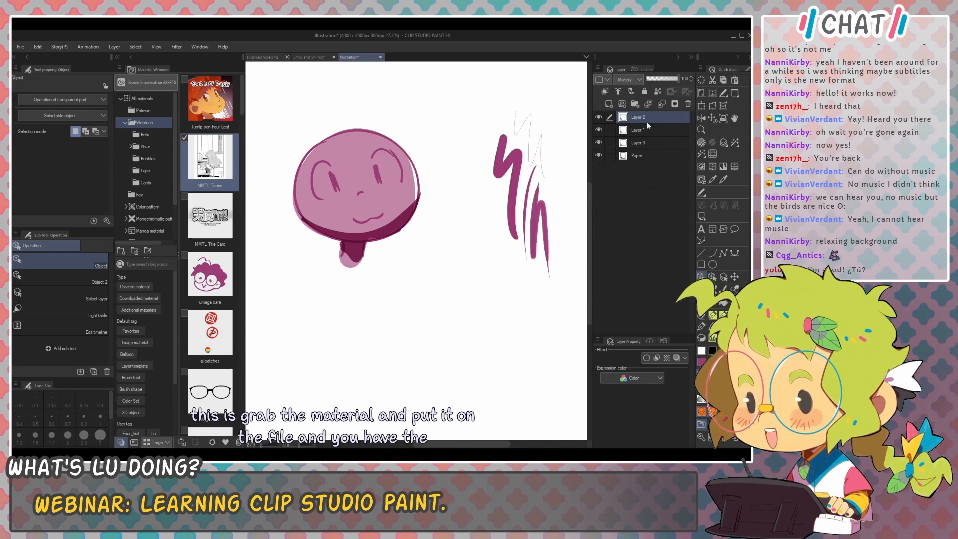
# Step: Place the MMTL Title Card material in the blank area below the face and expand its layer folder
pyautogui.click(217, 220)
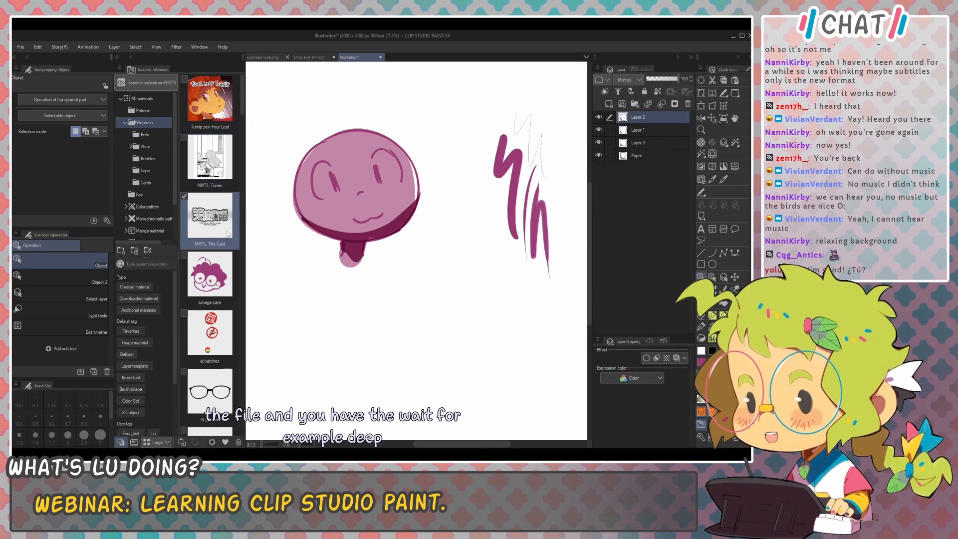
pyautogui.moveTo(224, 224); pyautogui.dragTo(470, 279)
pyautogui.scroll(4, 522, 210)
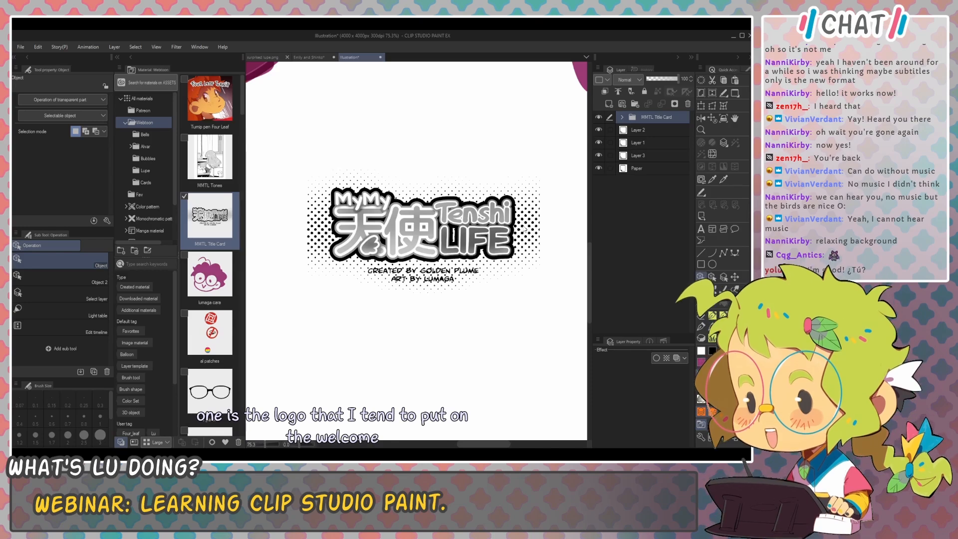
pyautogui.click(645, 123)
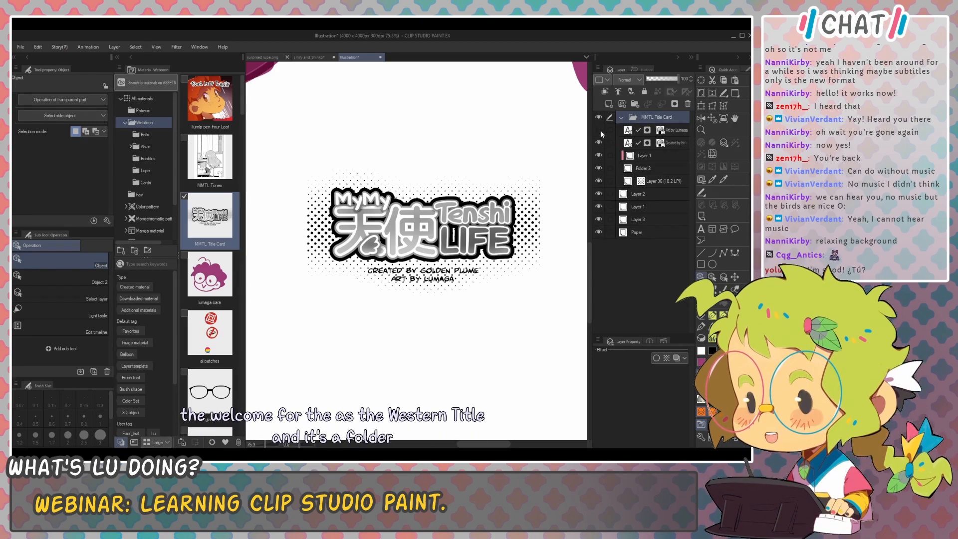
# Step: Toggle the visibility of the two text layers, Layer 1 and Folder 2 inside the MMTL Title Card folder
pyautogui.click(599, 131)
pyautogui.click(599, 143)
pyautogui.click(599, 142)
pyautogui.click(598, 155)
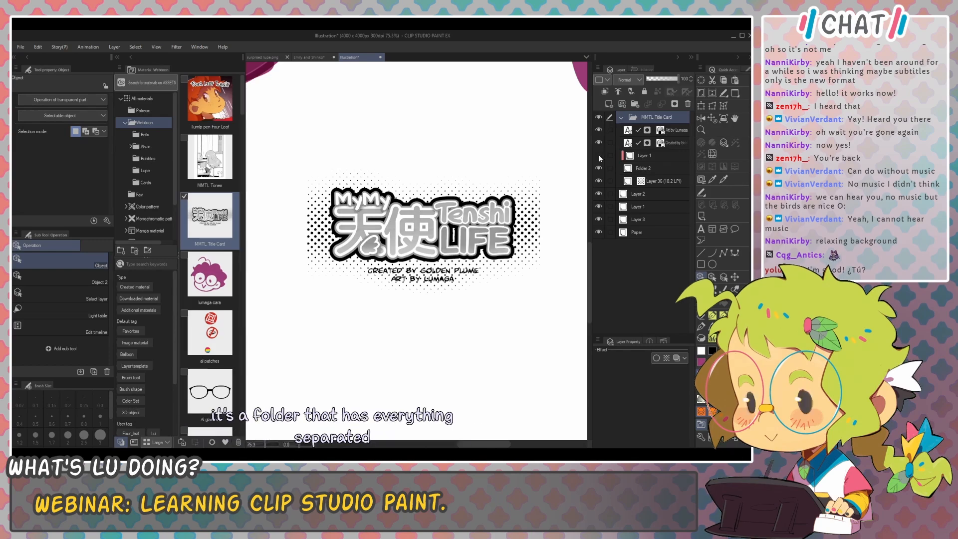
pyautogui.click(599, 155)
pyautogui.click(599, 167)
pyautogui.click(599, 167)
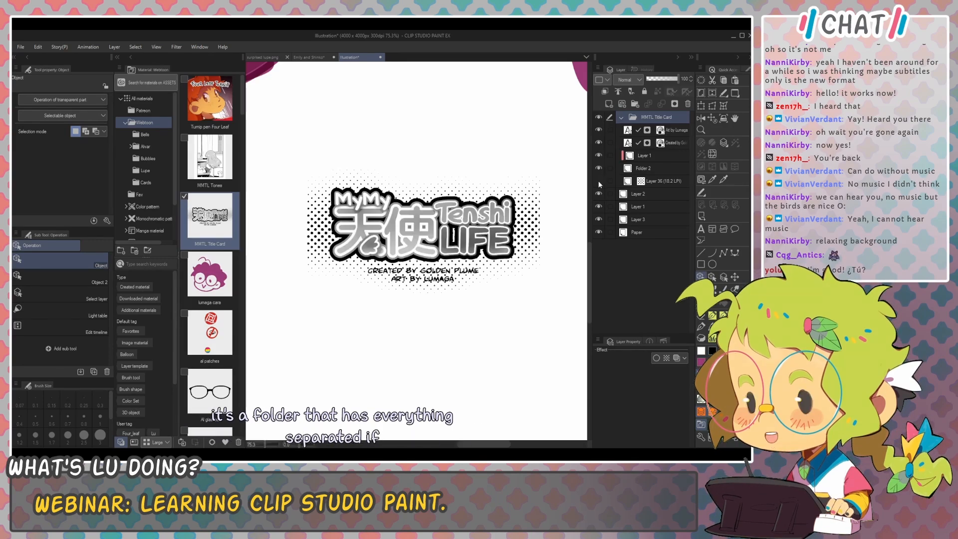
# Step: Hide the halftone Layer 36 behind the title card logo and show it again
pyautogui.click(597, 180)
pyautogui.click(600, 179)
pyautogui.click(600, 180)
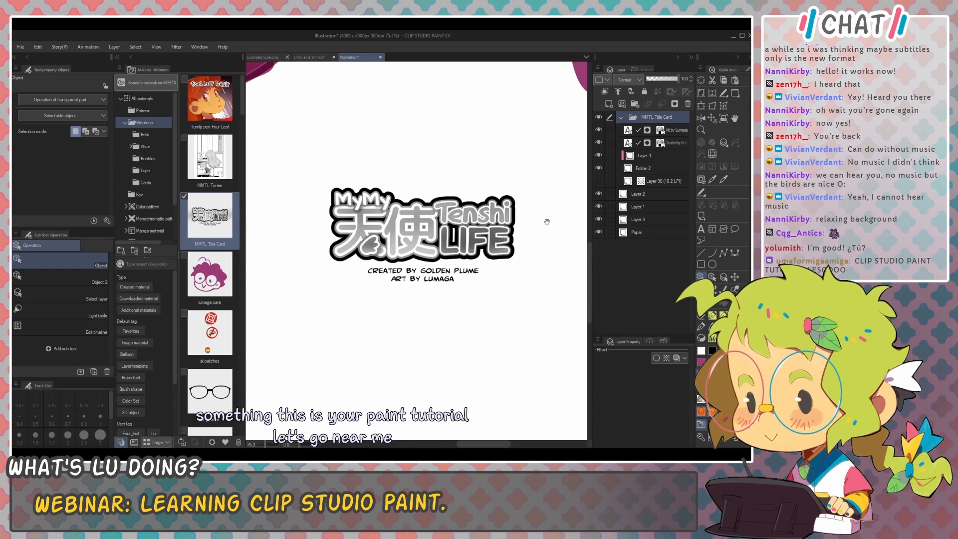
pyautogui.moveTo(550, 231); pyautogui.dragTo(546, 220)
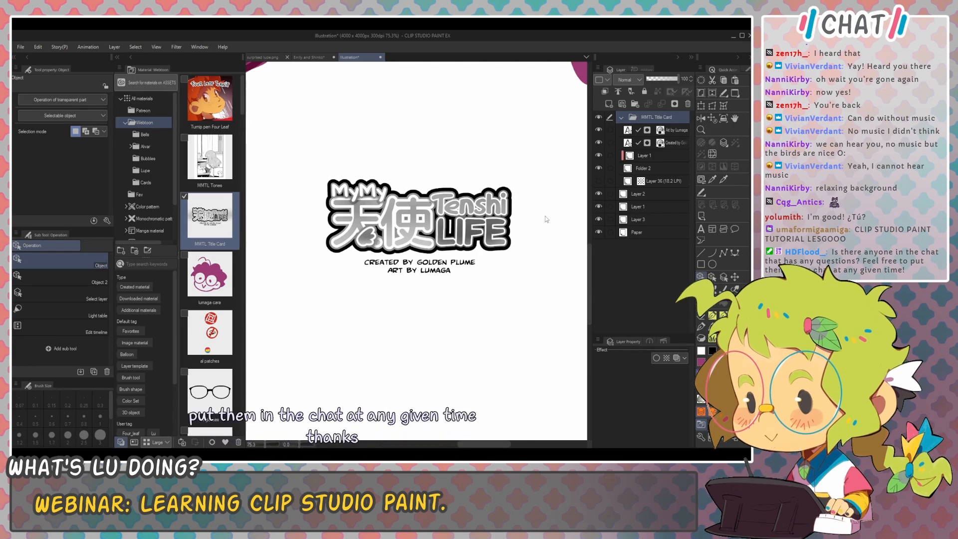
pyautogui.moveTo(544, 258); pyautogui.dragTo(536, 234)
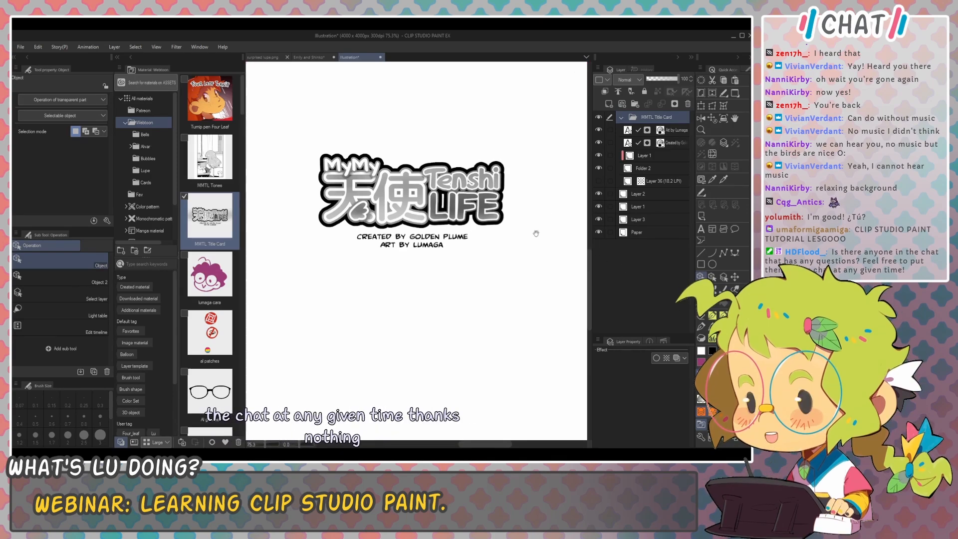
pyautogui.moveTo(564, 279)
pyautogui.mouseDown()
pyautogui.moveTo(553, 279)
pyautogui.moveTo(557, 262)
pyautogui.mouseUp()
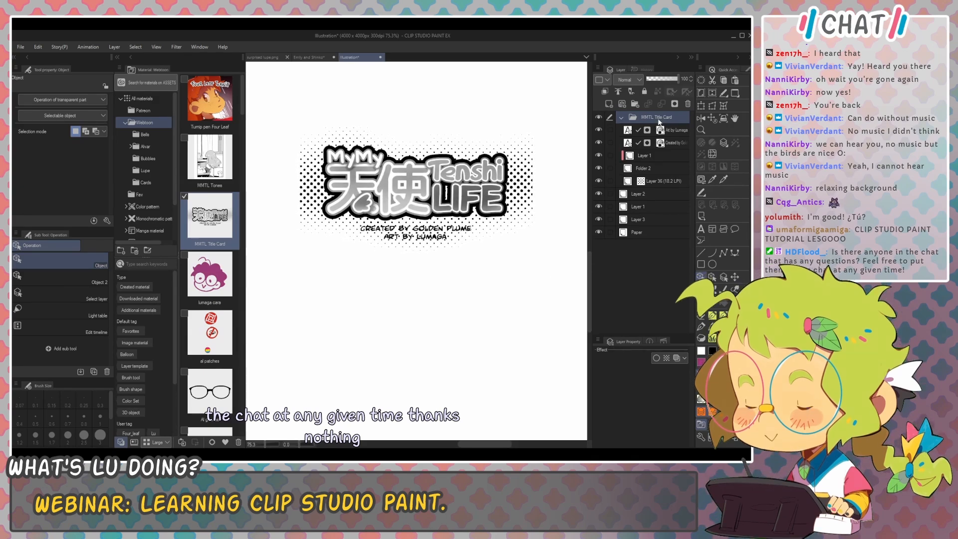
# Step: Keep MMTL Title Card as the selected material and delete all of its layers from the illustration
pyautogui.click(620, 118)
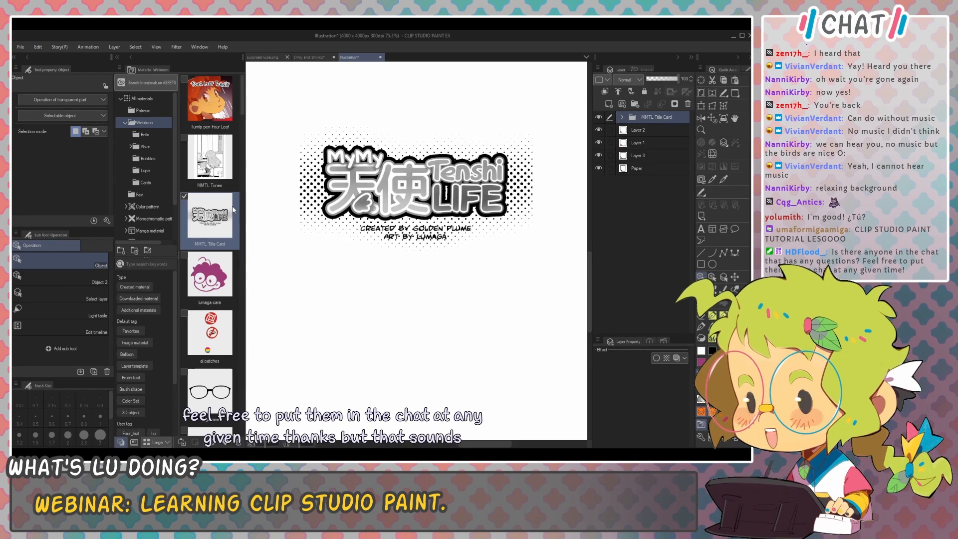
pyautogui.click(220, 170)
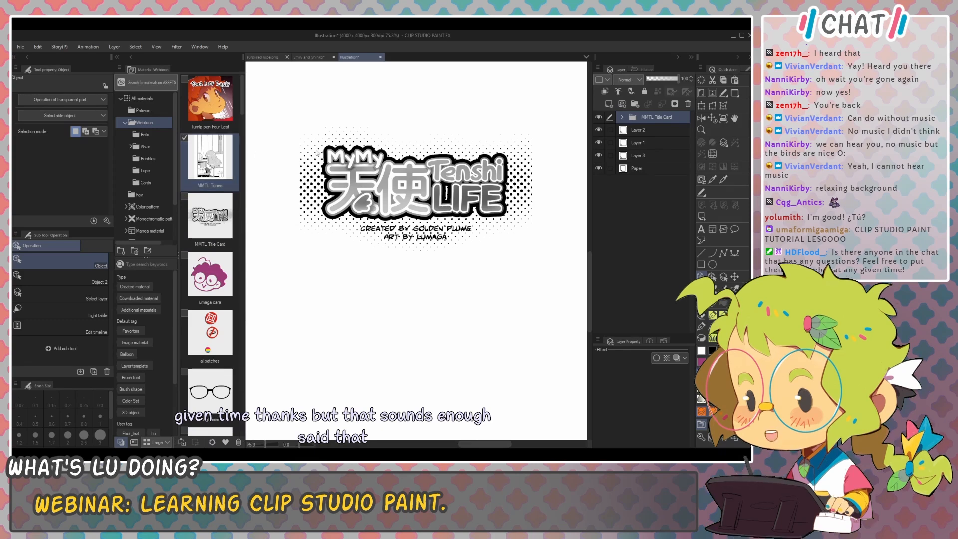
pyautogui.click(214, 217)
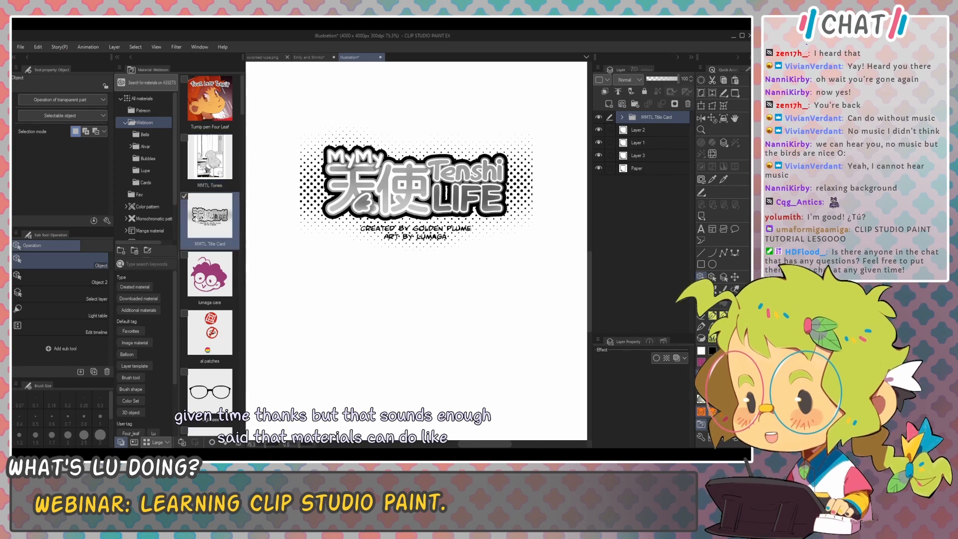
pyautogui.click(622, 118)
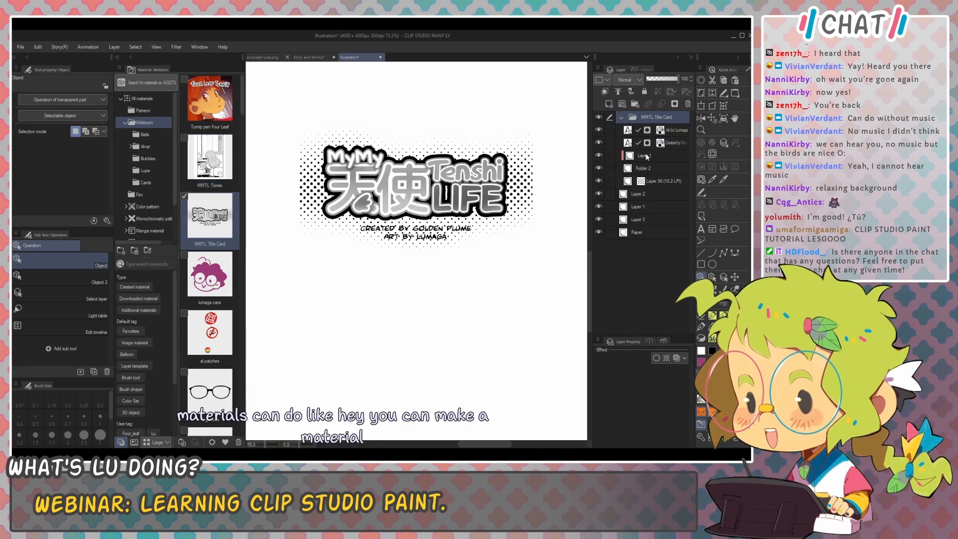
pyautogui.click(663, 180)
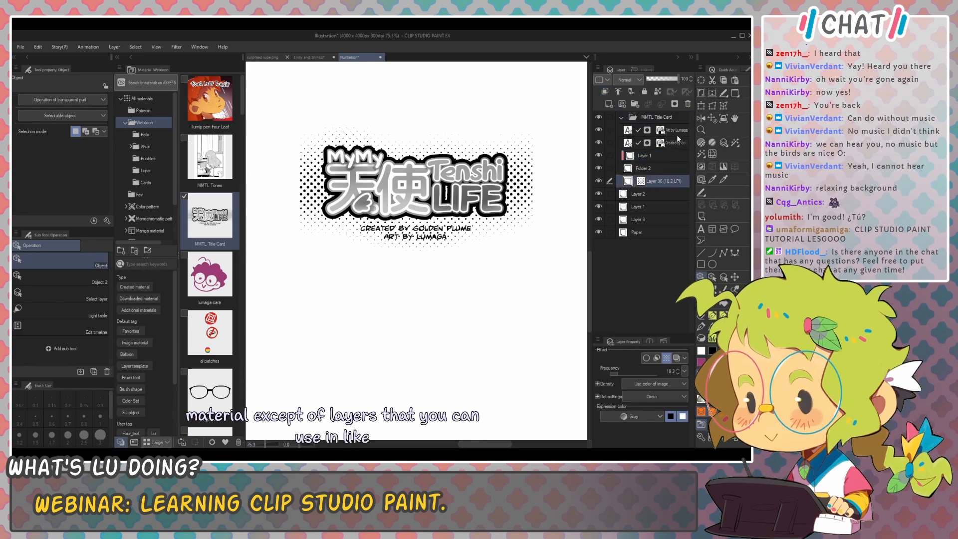
pyautogui.keyDown('shift'); pyautogui.click(682, 130); pyautogui.keyUp('shift')
pyautogui.click(688, 104)
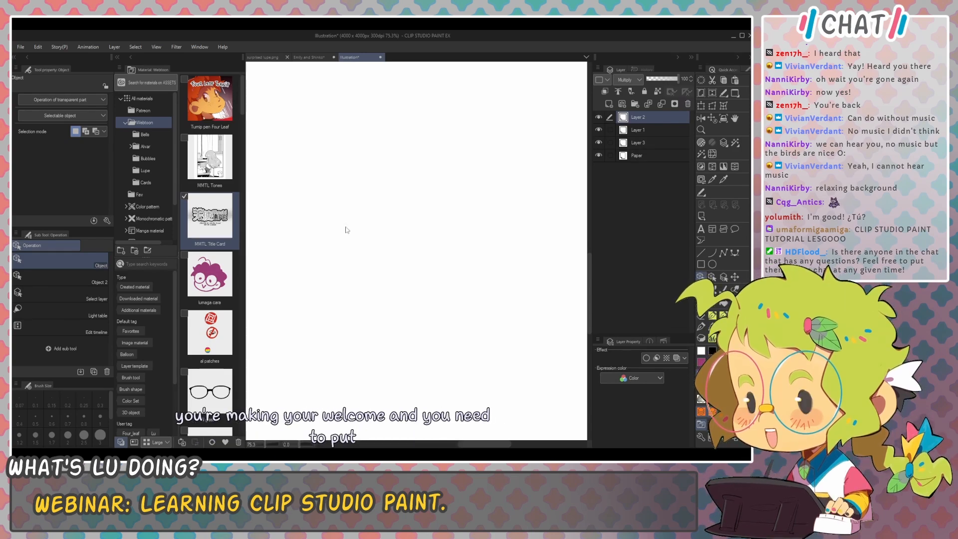
# Step: Place the MMTL Title Card material on the blank canvas once more and delete its folder
pyautogui.moveTo(209, 216); pyautogui.dragTo(410, 230)
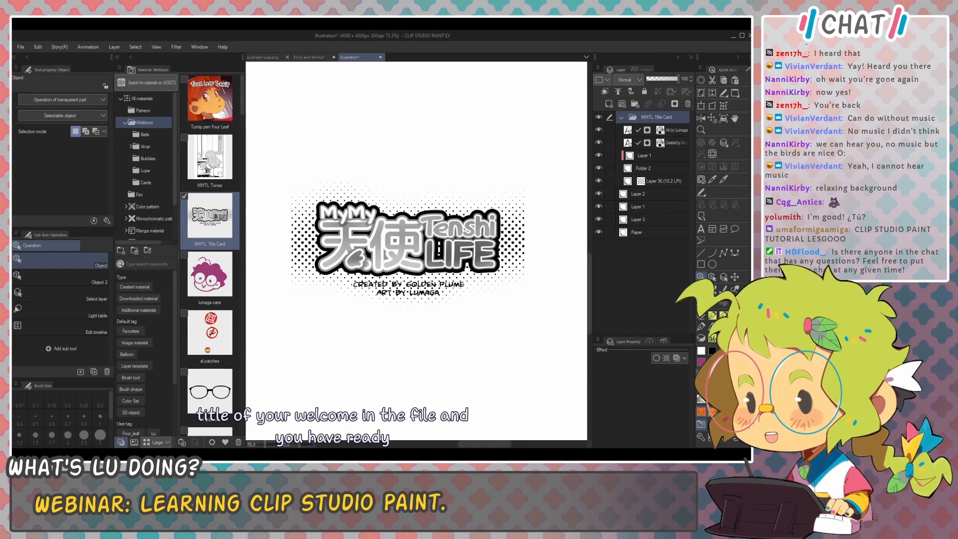
pyautogui.click(687, 104)
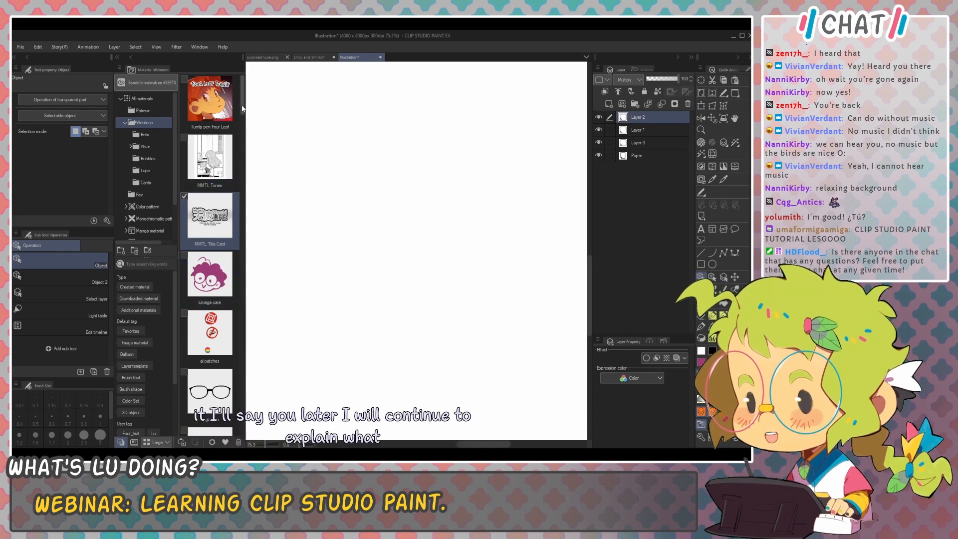
# Step: Place the Al glasses vector material on the blank canvas
pyautogui.scroll(-4, 214, 225)
pyautogui.click(213, 292)
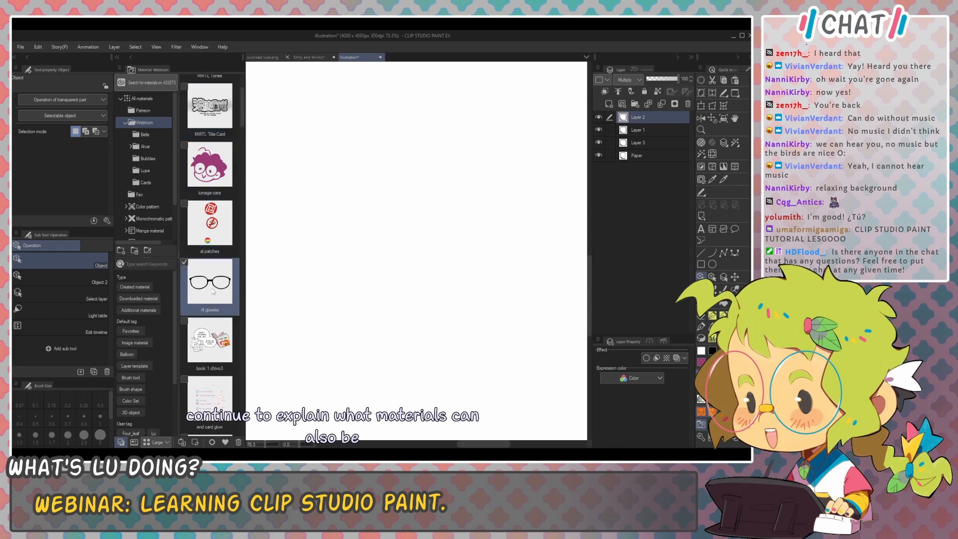
pyautogui.moveTo(214, 292); pyautogui.dragTo(381, 204)
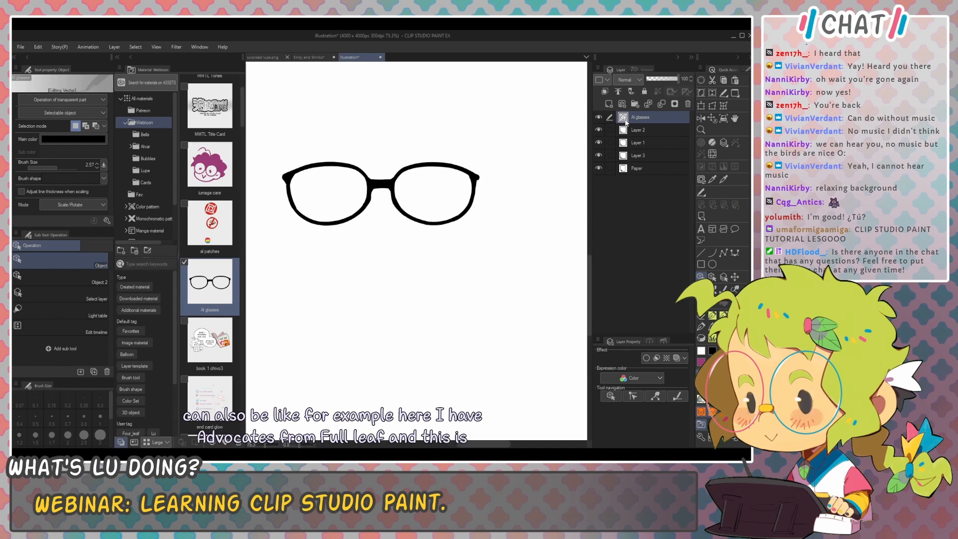
# Step: Select the glasses' vector lines with Object 2 and free-transform them into a narrower, tilted three-quarter shape
pyautogui.press('o')
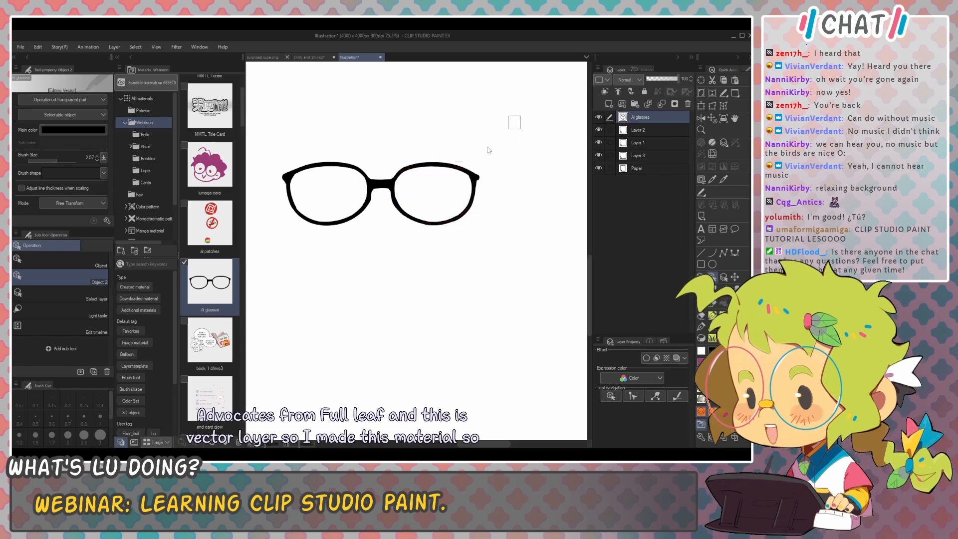
pyautogui.moveTo(519, 117); pyautogui.dragTo(259, 286)
pyautogui.press('o')
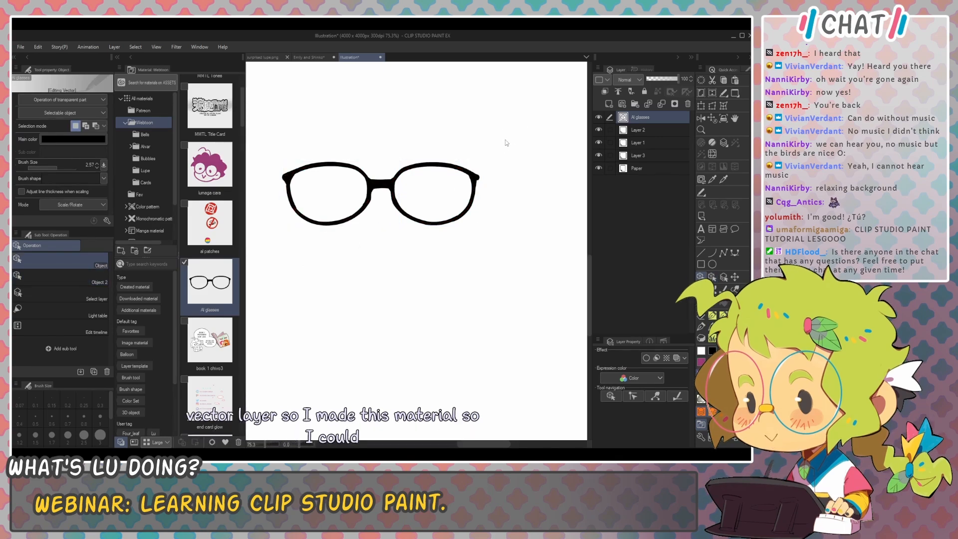
pyautogui.press('o')
pyautogui.moveTo(519, 121); pyautogui.dragTo(304, 232)
pyautogui.moveTo(483, 190); pyautogui.dragTo(400, 206)
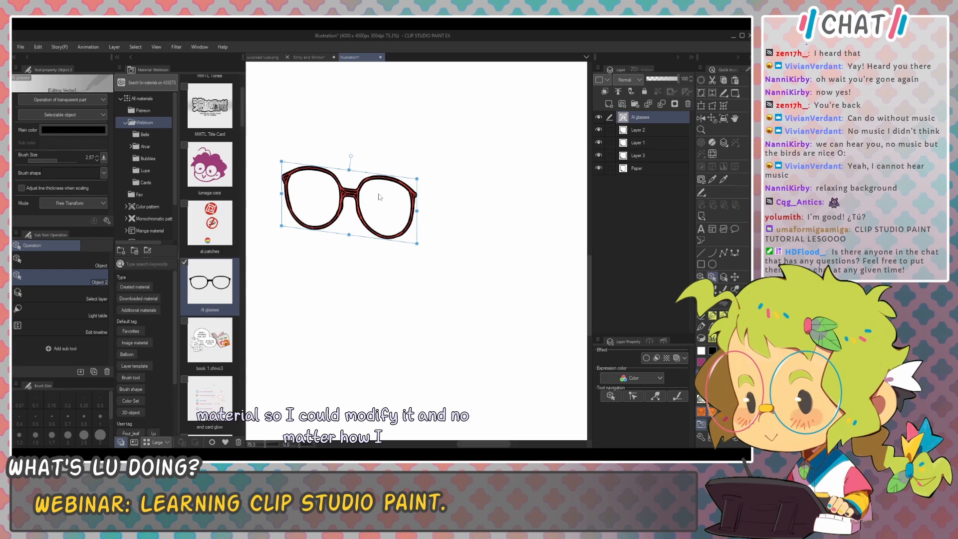
pyautogui.scroll(5, 379, 197)
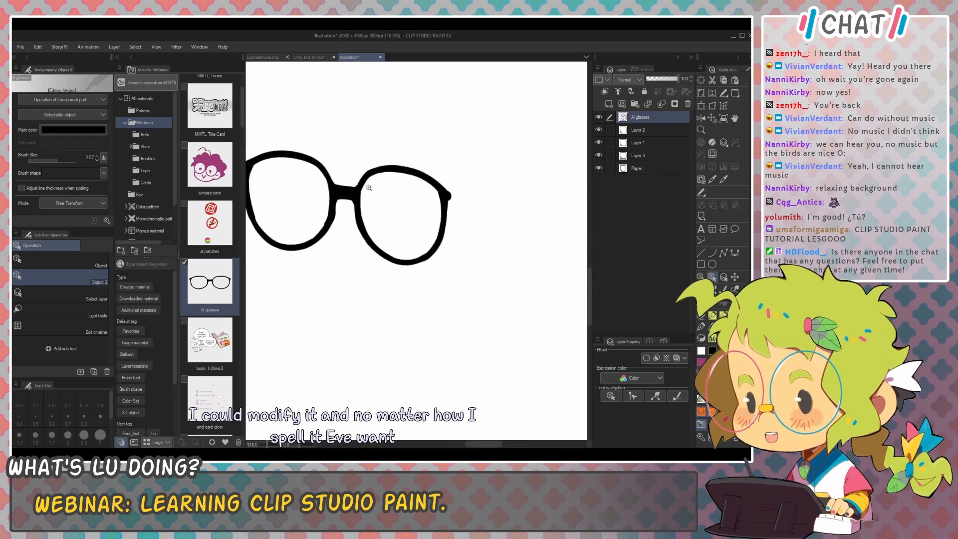
pyautogui.scroll(1, 368, 187)
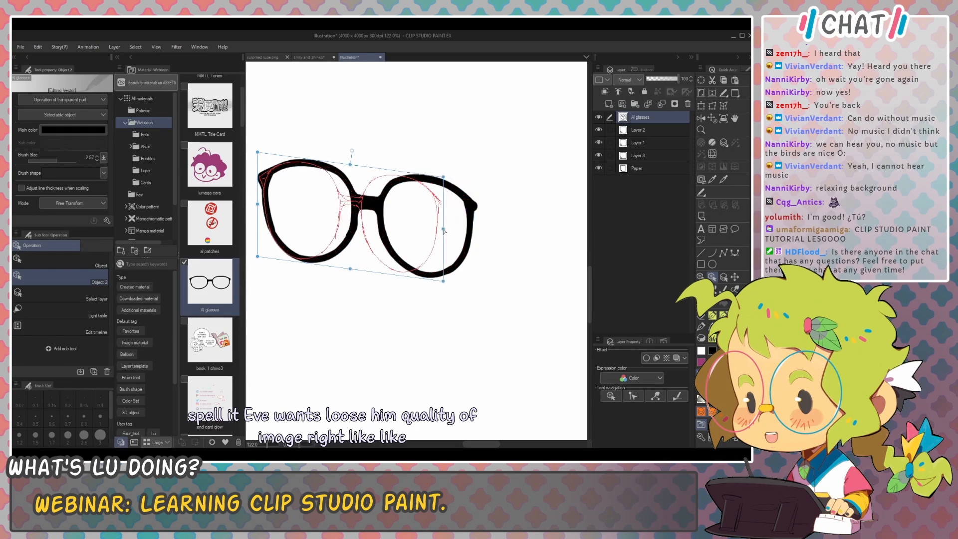
pyautogui.hotkey('ctrl', 'z')
# Step: Thicken the right lens's lower rim and the left lens's inner rim with Turnip pen 4L 3
pyautogui.press('p')
pyautogui.hotkey('ctrl', 'z')
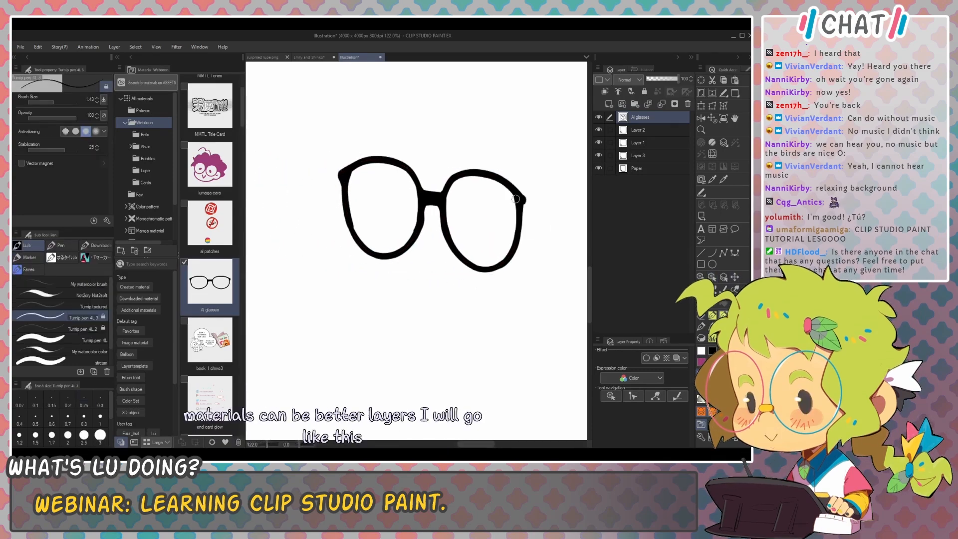
pyautogui.moveTo(506, 255); pyautogui.dragTo(493, 268)
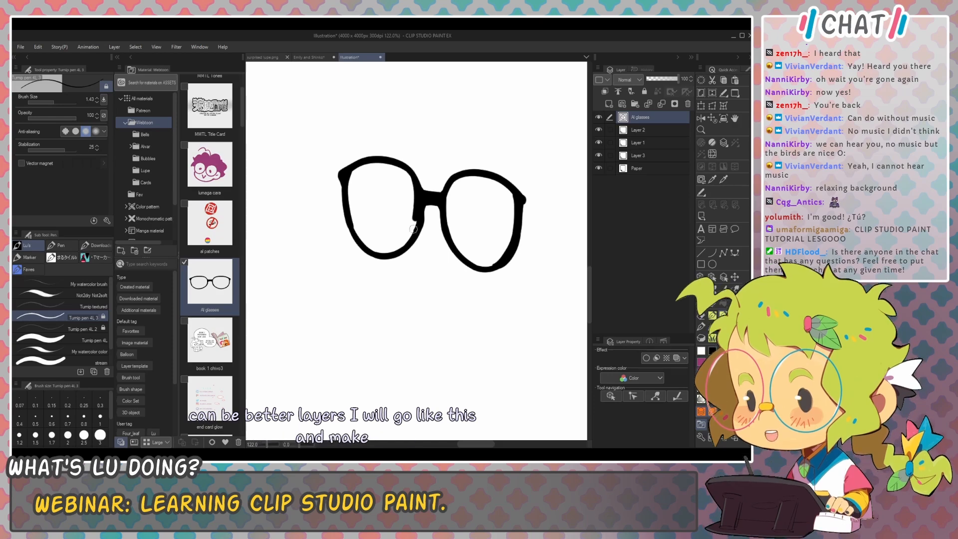
pyautogui.moveTo(412, 200)
pyautogui.mouseDown()
pyautogui.moveTo(409, 231)
pyautogui.moveTo(415, 198)
pyautogui.mouseUp()
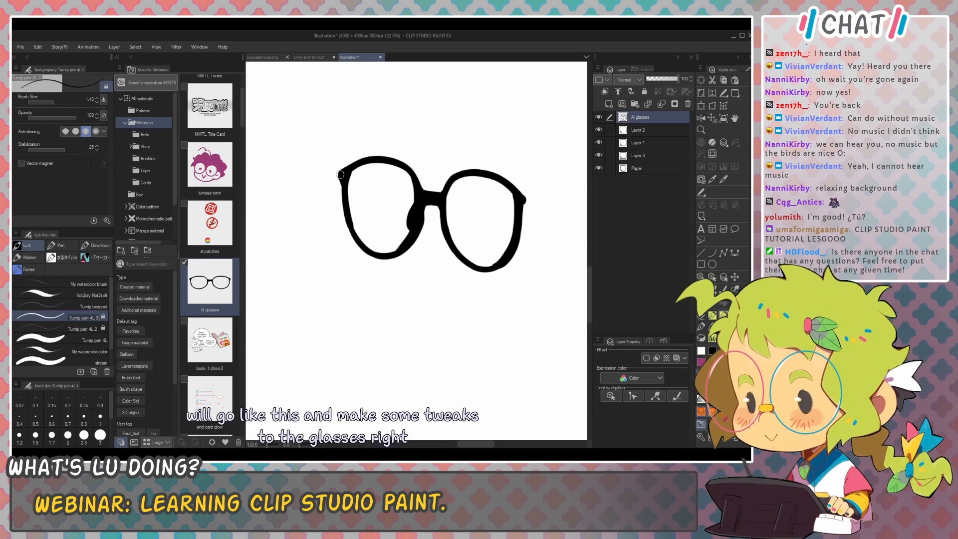
# Step: Draw a temple arm out from the left lens, plus a dot and a short line inside the right lens
pyautogui.moveTo(344, 174); pyautogui.dragTo(246, 175)
pyautogui.click(509, 201)
pyautogui.click(498, 202)
pyautogui.moveTo(459, 203); pyautogui.dragTo(500, 202)
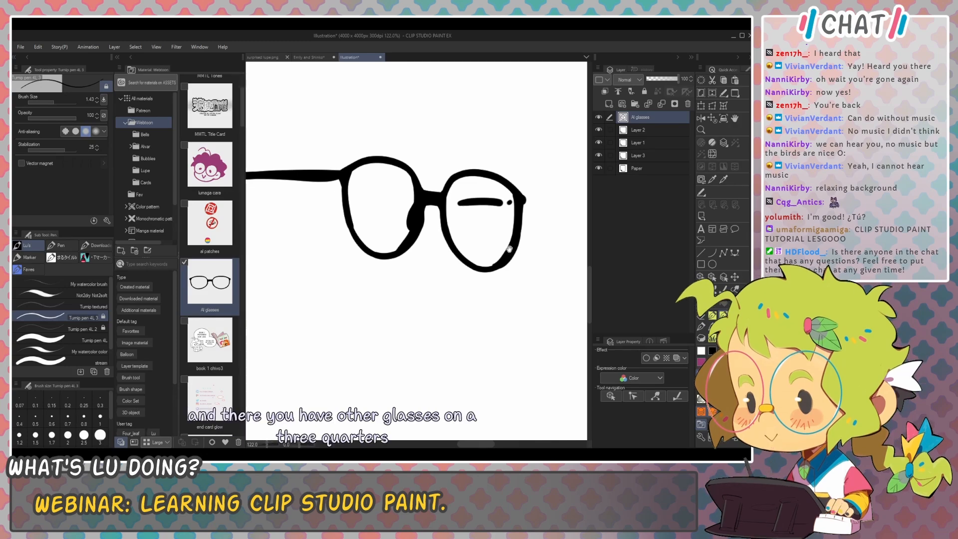
# Step: Place a second Al glasses material below the first and transform it to about 82% width with a slight slant
pyautogui.scroll(-5, 501, 244)
pyautogui.scroll(2, 497, 235)
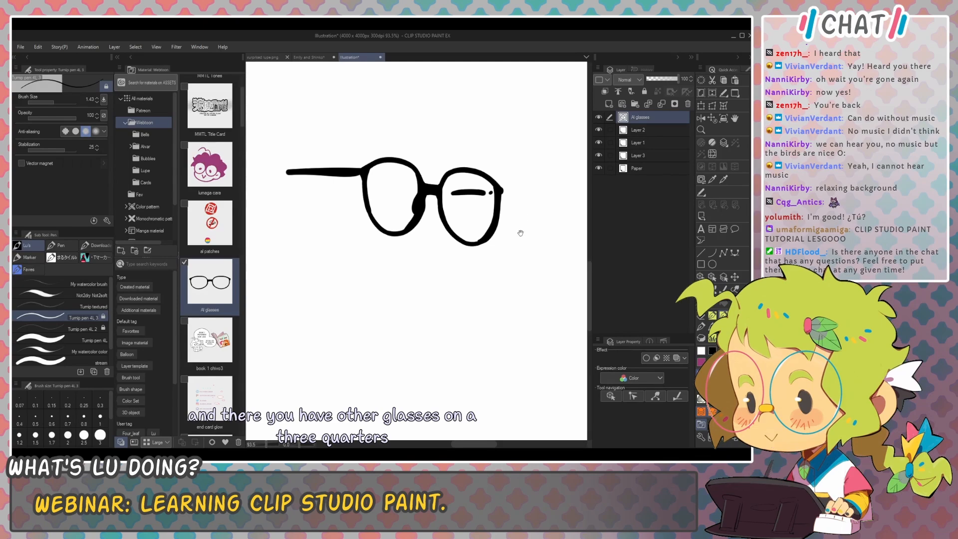
pyautogui.moveTo(520, 233); pyautogui.dragTo(491, 169)
pyautogui.moveTo(210, 282); pyautogui.dragTo(380, 260)
pyautogui.moveTo(516, 253); pyautogui.dragTo(528, 257)
pyautogui.hotkey('ctrl', 't')
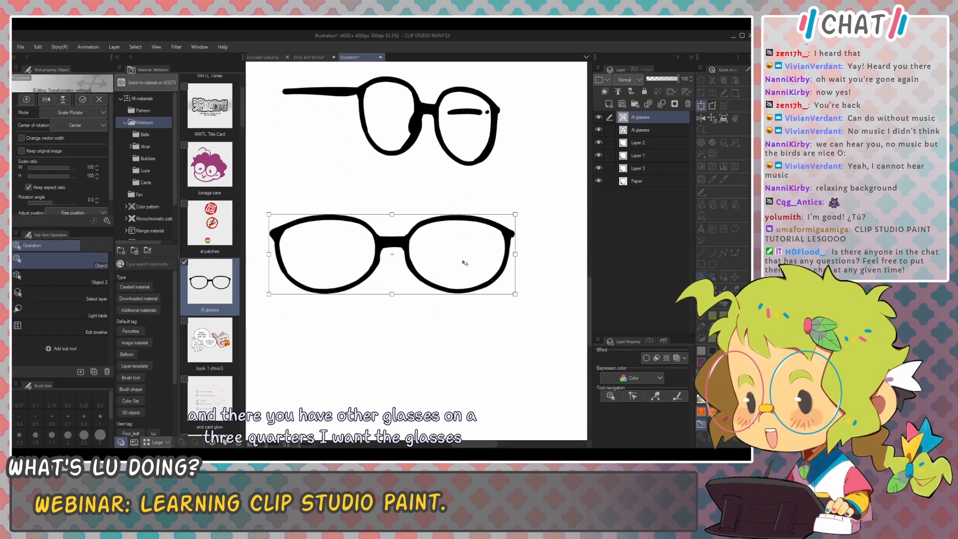
pyautogui.moveTo(270, 256); pyautogui.dragTo(315, 256)
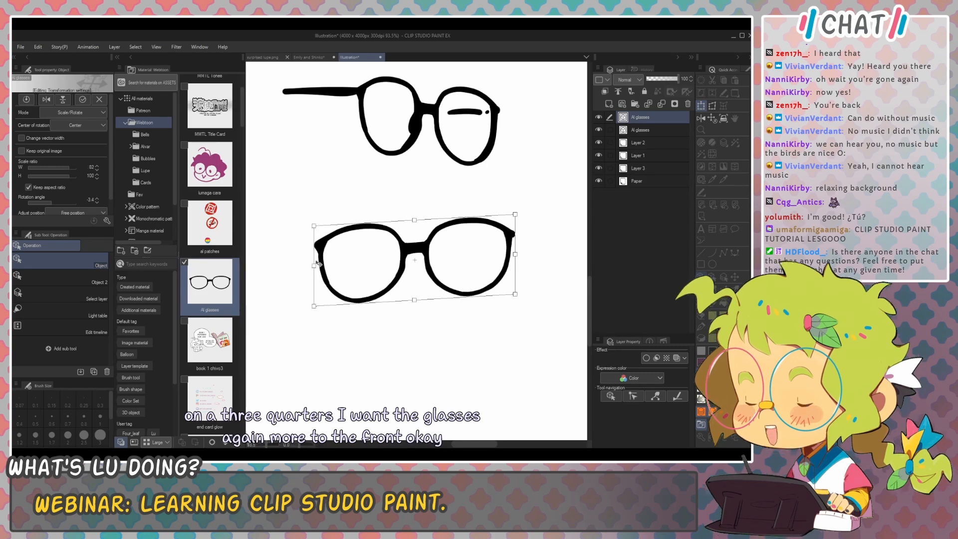
pyautogui.press('Return')
# Step: Draw the second glasses' temple arm from the right lens, a short line inside the left lens and thicker rims beside the bridge
pyautogui.press('p')
pyautogui.moveTo(514, 233); pyautogui.dragTo(577, 264)
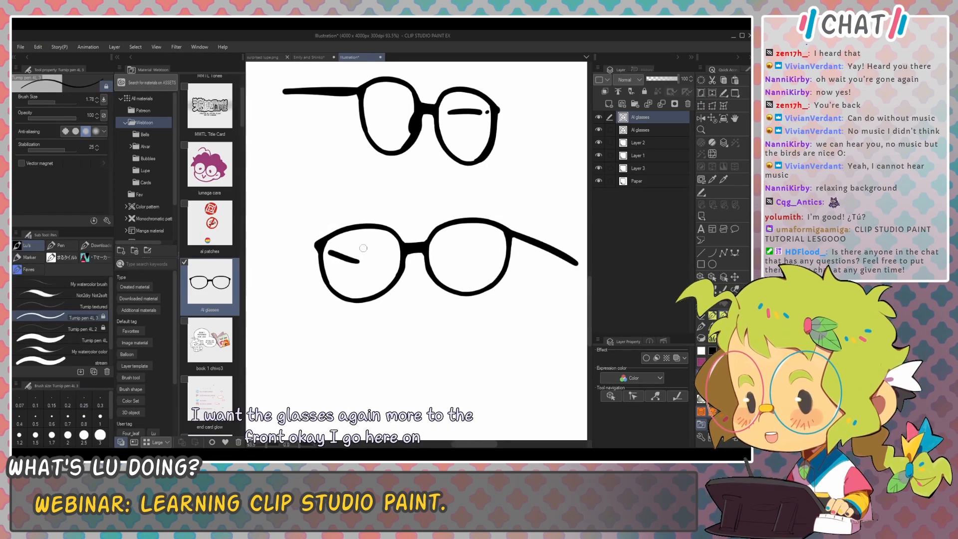
pyautogui.moveTo(428, 255)
pyautogui.mouseDown()
pyautogui.moveTo(400, 266)
pyautogui.moveTo(452, 225)
pyautogui.mouseUp()
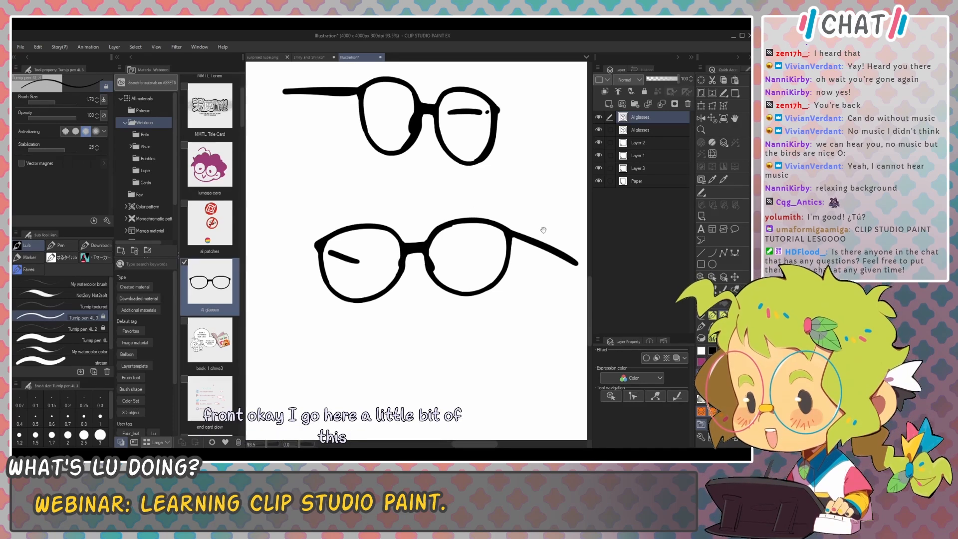
pyautogui.moveTo(544, 230)
pyautogui.mouseDown()
pyautogui.moveTo(524, 231)
pyautogui.moveTo(495, 275)
pyautogui.mouseUp()
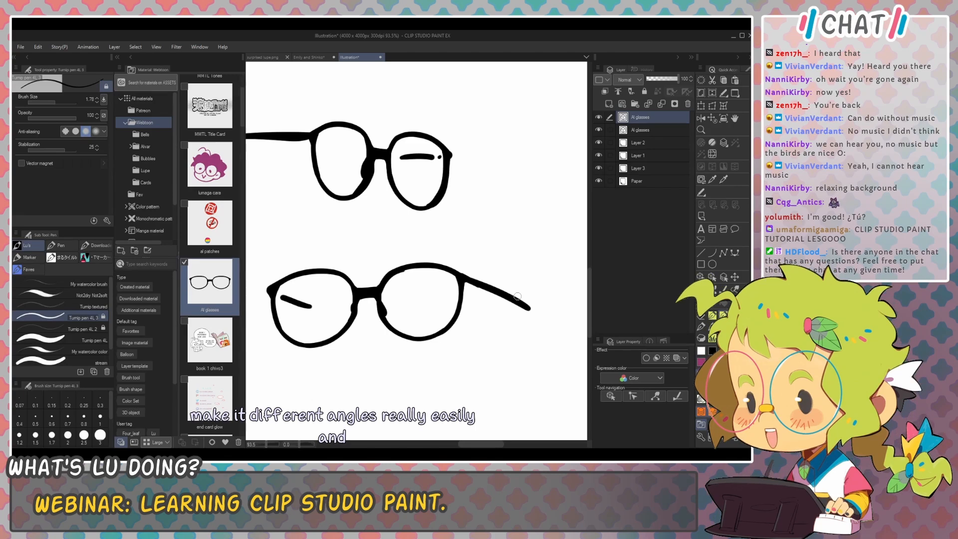
pyautogui.moveTo(508, 269)
pyautogui.mouseDown()
pyautogui.moveTo(528, 197)
pyautogui.moveTo(569, 117)
pyautogui.moveTo(485, 235)
pyautogui.moveTo(494, 254)
pyautogui.moveTo(499, 227)
pyautogui.mouseUp()
pyautogui.scroll(-3, 505, 208)
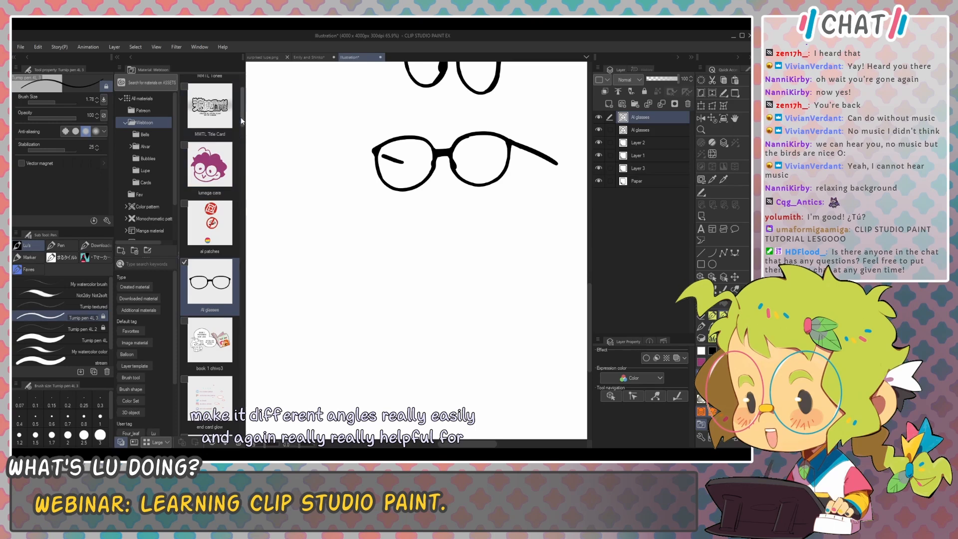
# Step: Place the card gloom 2 credits material below the glasses and move its layer left, clear of them
pyautogui.moveTo(242, 121); pyautogui.dragTo(241, 146)
pyautogui.click(215, 341)
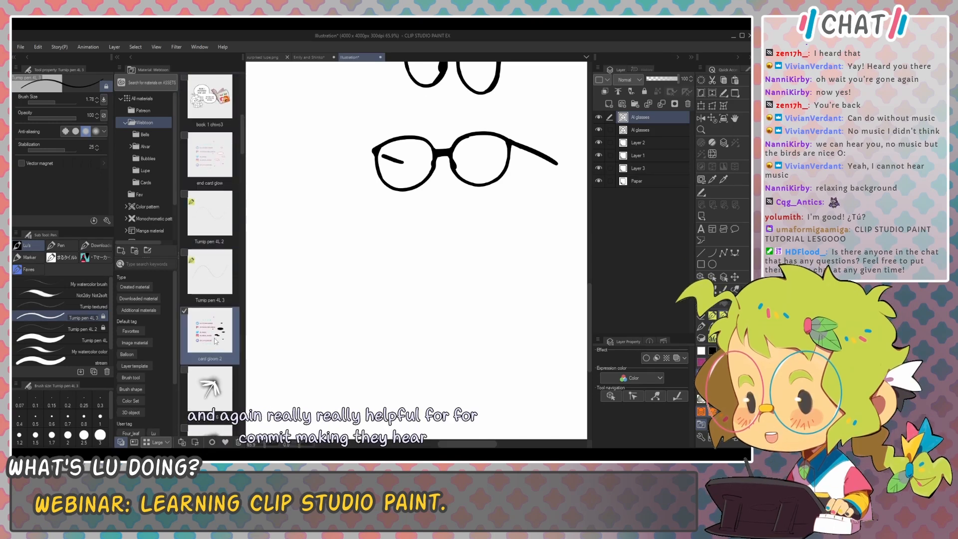
pyautogui.moveTo(215, 341); pyautogui.dragTo(379, 269)
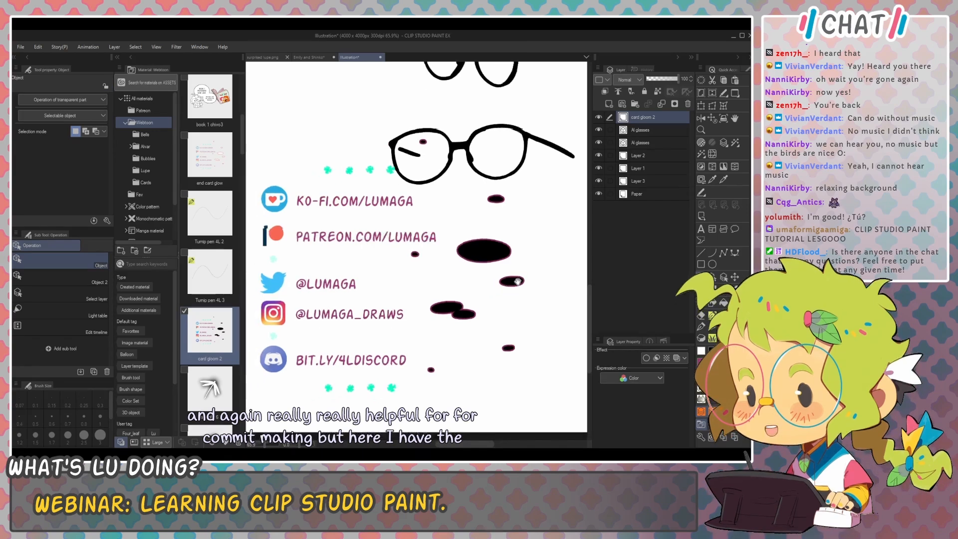
pyautogui.press('k')
pyautogui.moveTo(518, 282); pyautogui.dragTo(536, 250)
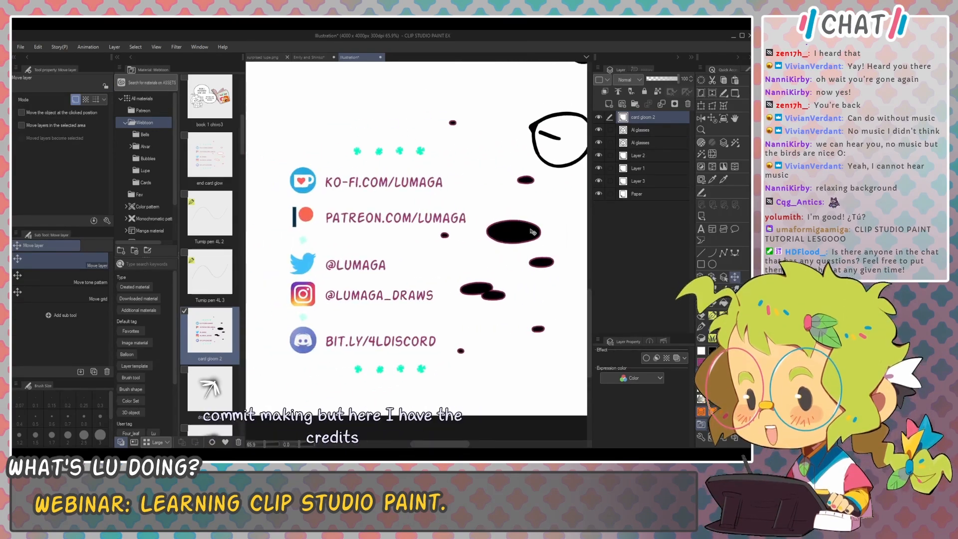
# Step: Move the card gloom 2 credits over toward the glasses, and remove the credits from the canvas
pyautogui.moveTo(368, 223); pyautogui.dragTo(478, 225)
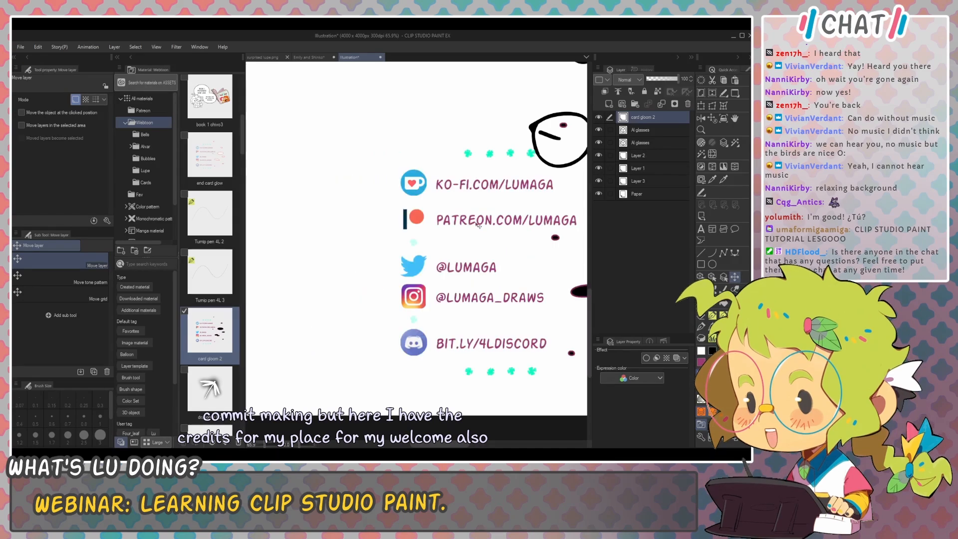
pyautogui.scroll(-10, 389, 226)
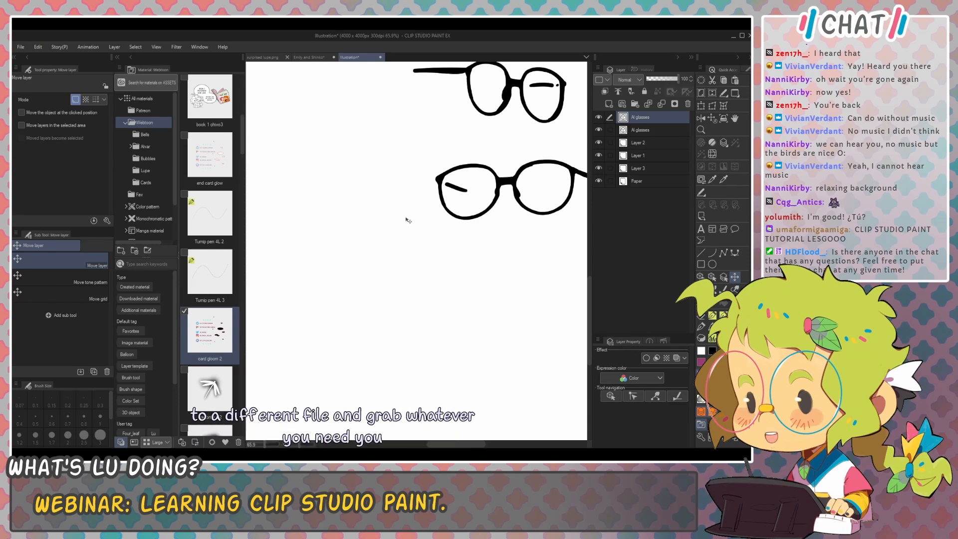
# Step: Try placing the four leaf logo 2 material across the canvas below the head sketch, and undo the placement
pyautogui.moveTo(243, 136); pyautogui.dragTo(330, 191)
pyautogui.hotkey('ctrl', '-')
pyautogui.hotkey('ctrl', '-')
pyautogui.hotkey('ctrl', '-')
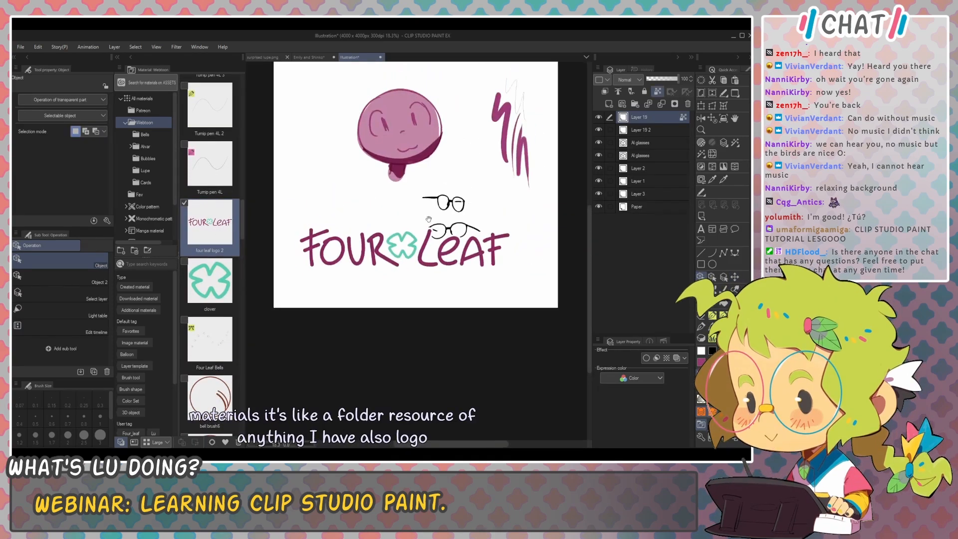
pyautogui.click(599, 130)
pyautogui.click(599, 130)
pyautogui.hotkey('ctrl', 'z')
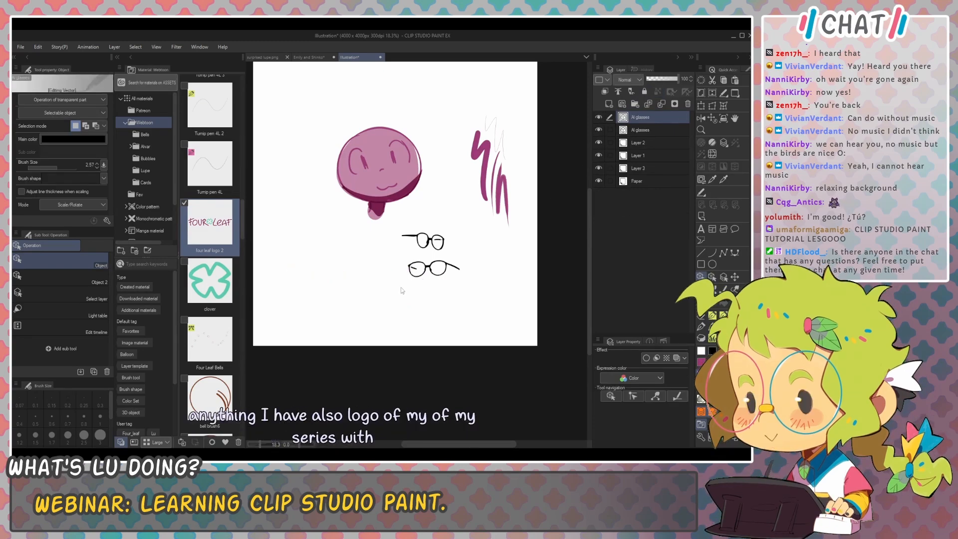
# Step: Try placing the clover material beside the glasses below the head sketch, and undo the placement
pyautogui.moveTo(367, 292); pyautogui.dragTo(389, 286)
pyautogui.moveTo(444, 223); pyautogui.dragTo(359, 250)
pyautogui.moveTo(500, 109); pyautogui.dragTo(469, 187)
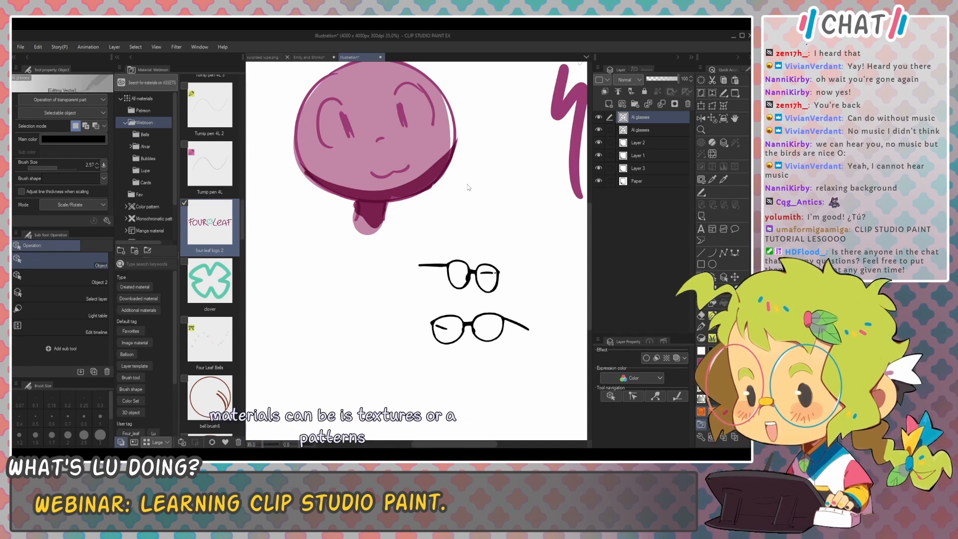
pyautogui.scroll(-2, 435, 238)
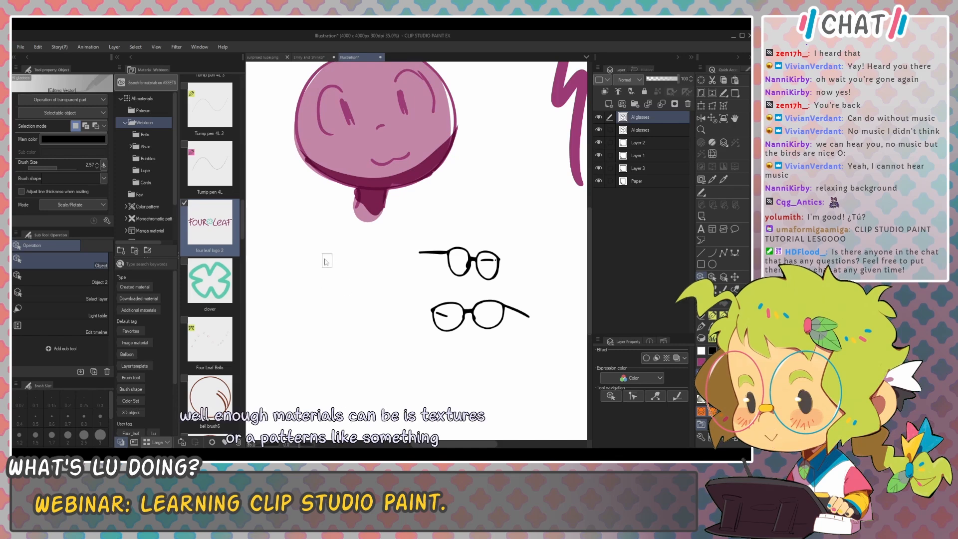
pyautogui.press('p')
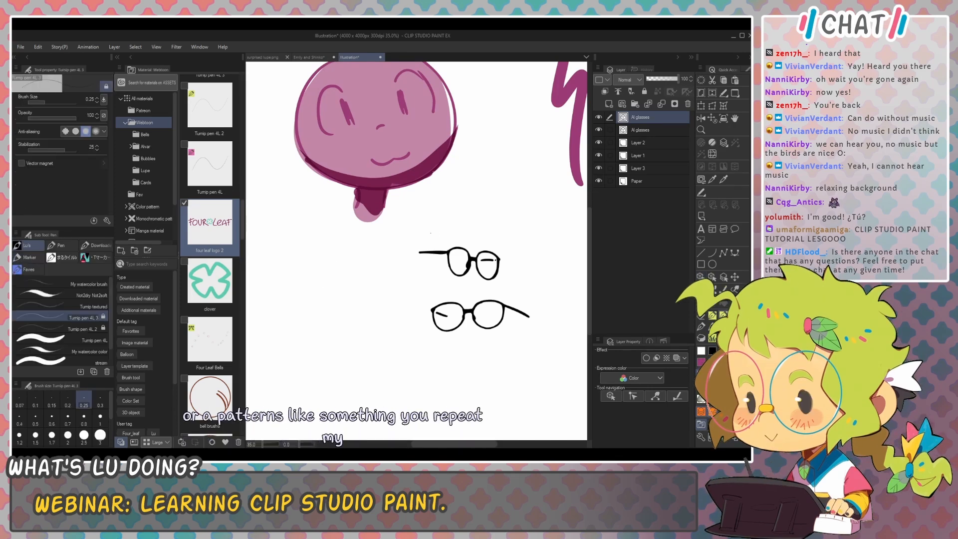
pyautogui.moveTo(209, 280); pyautogui.dragTo(311, 274)
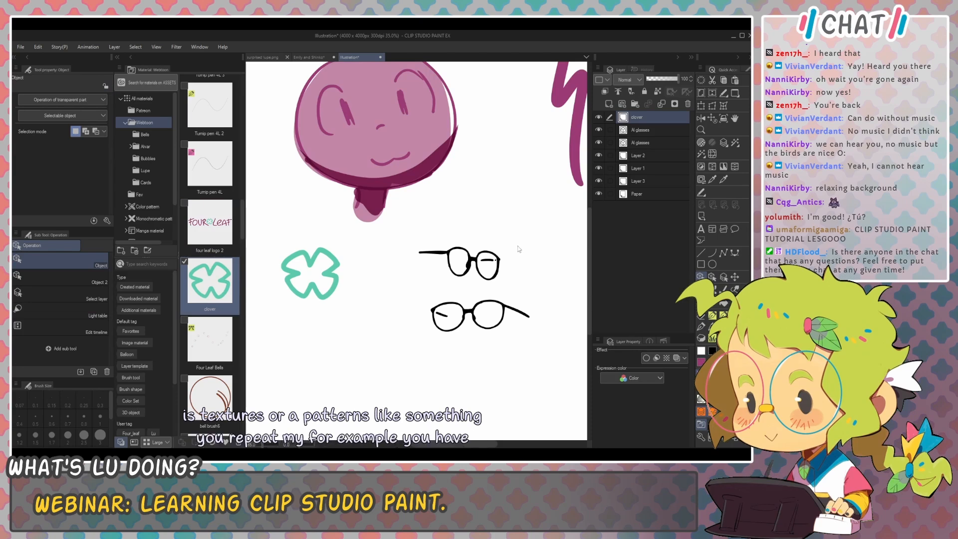
pyautogui.hotkey('ctrl', 'e')
pyautogui.press('k')
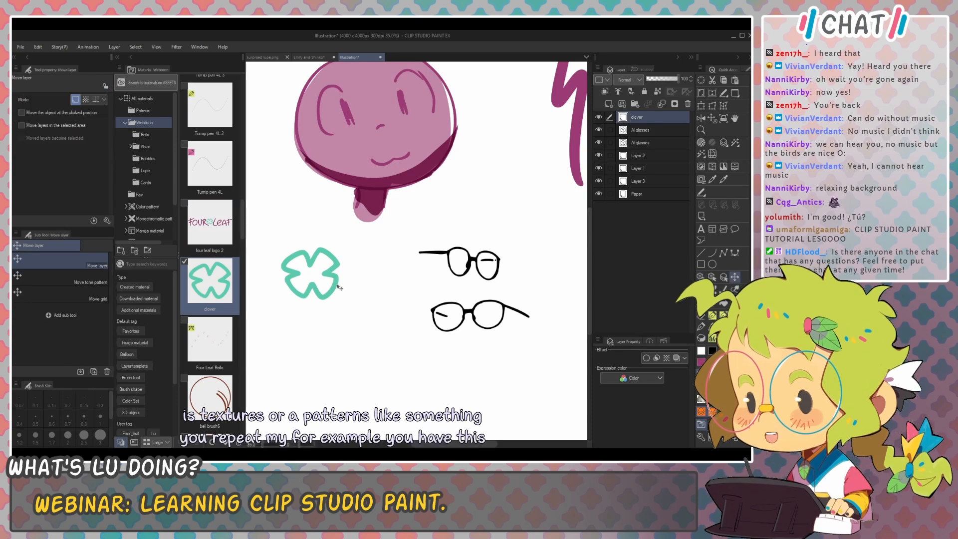
pyautogui.scroll(-5, 228, 184)
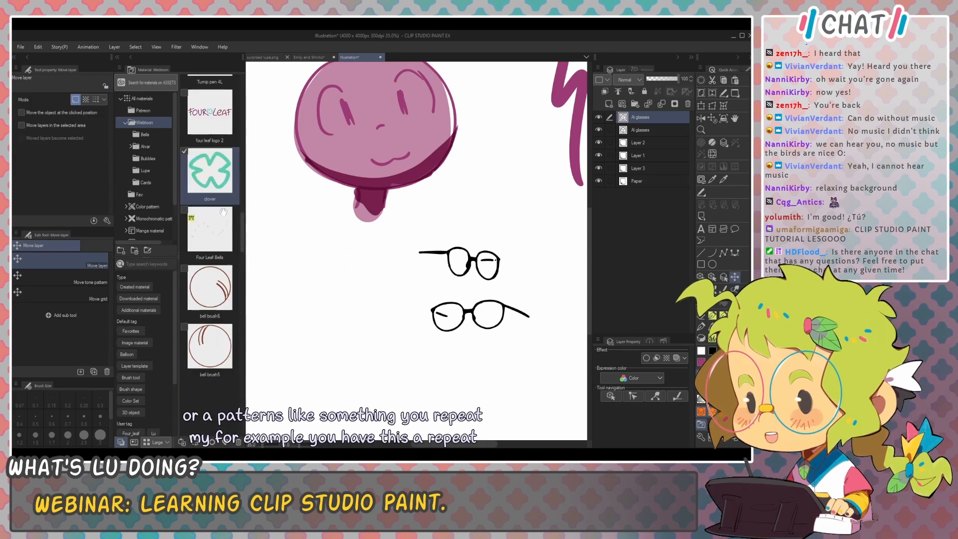
# Step: Try placing the Gloom vector material beside the glasses, and undo the placement
pyautogui.scroll(-3, 228, 185)
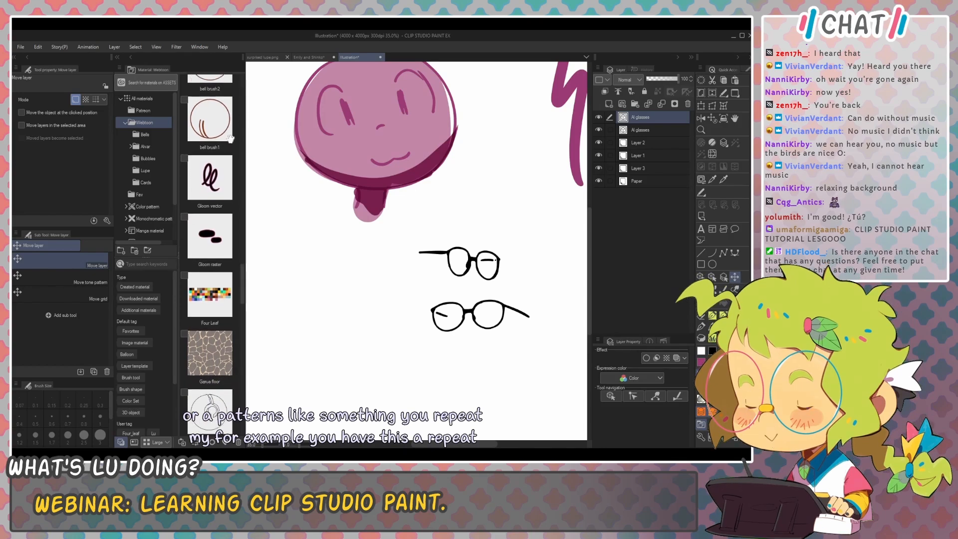
pyautogui.click(231, 209)
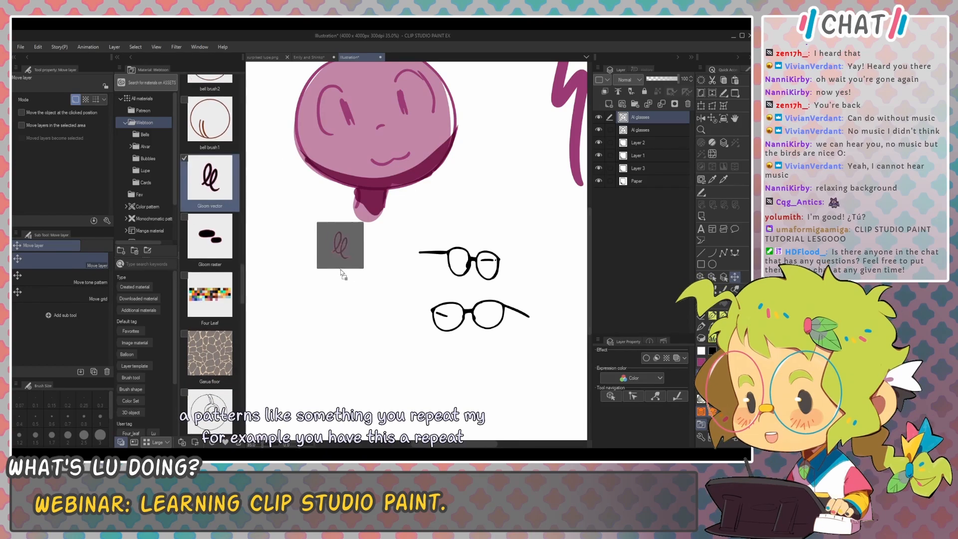
pyautogui.moveTo(341, 273); pyautogui.dragTo(317, 294)
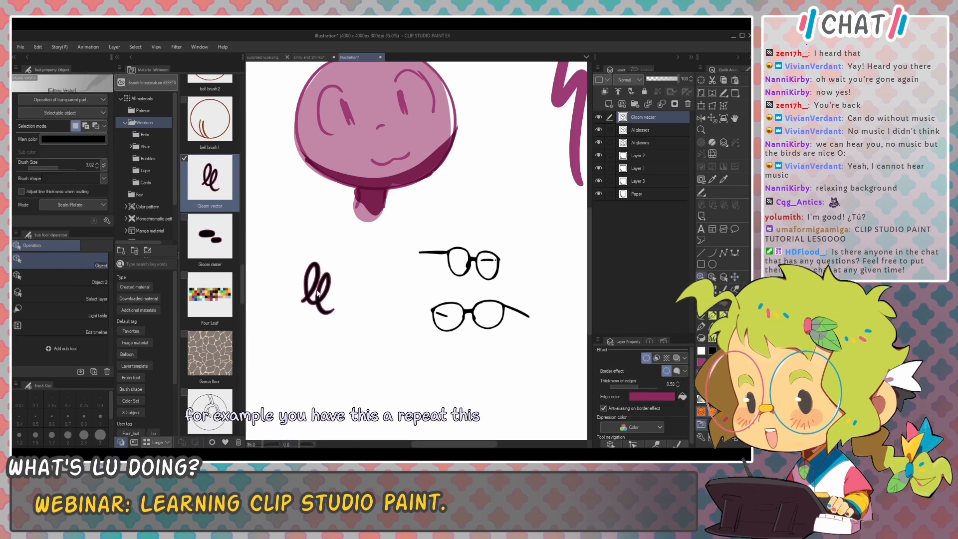
pyautogui.hotkey('ctrl', 'z')
# Step: Place the Gloom raster material beside the glasses and paint several thick black strokes around it on its bordered layer
pyautogui.moveTo(212, 238)
pyautogui.mouseDown()
pyautogui.moveTo(208, 246)
pyautogui.moveTo(314, 288)
pyautogui.mouseUp()
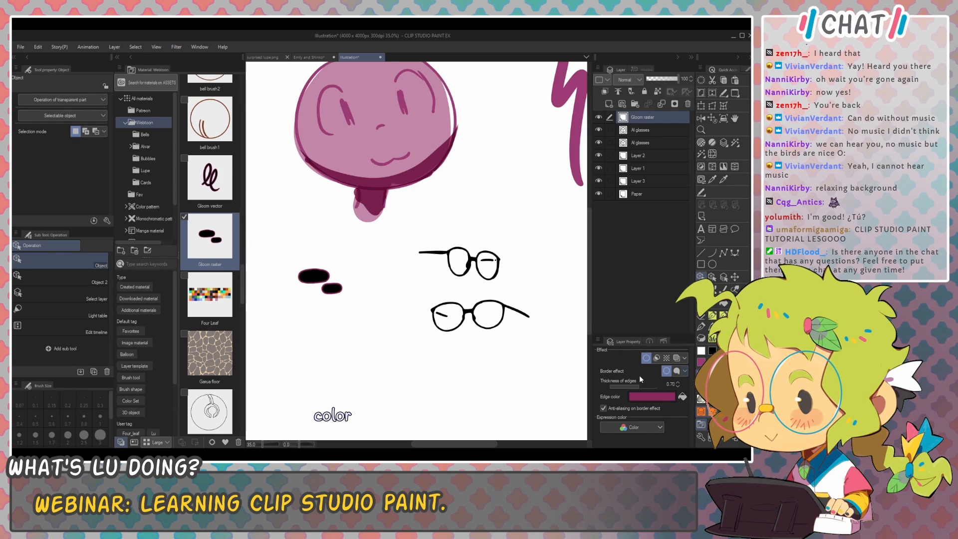
pyautogui.press('p')
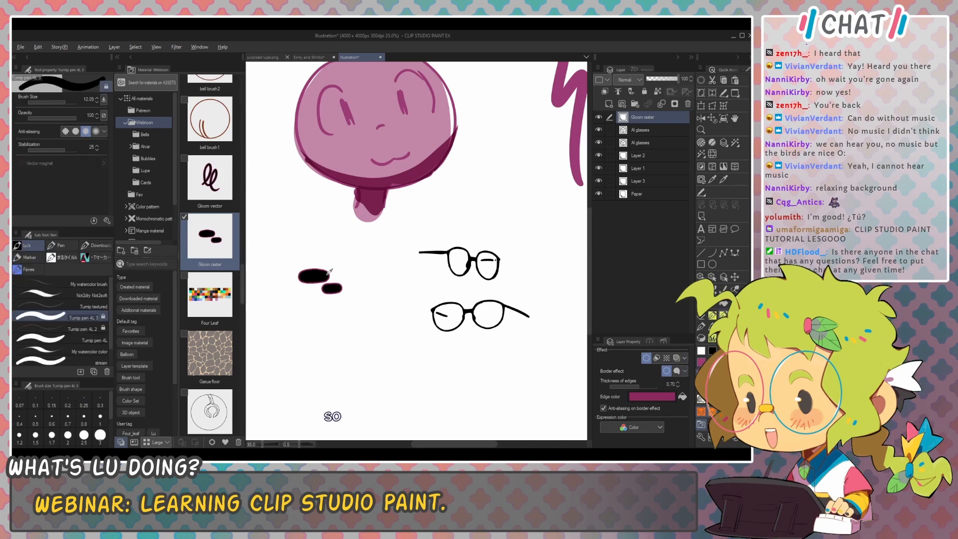
pyautogui.moveTo(339, 257); pyautogui.dragTo(395, 256)
pyautogui.moveTo(250, 204); pyautogui.dragTo(309, 204)
pyautogui.moveTo(294, 179); pyautogui.dragTo(342, 192)
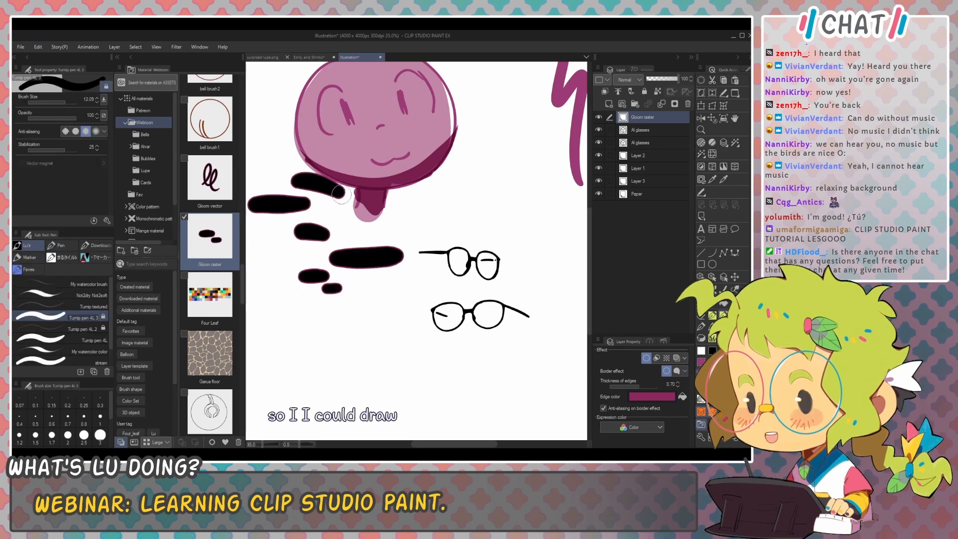
pyautogui.moveTo(272, 310); pyautogui.dragTo(320, 313)
pyautogui.moveTo(339, 318); pyautogui.dragTo(437, 319)
# Step: Inspect the violet border on the painted strokes up close, and clear the contents of the Gloom raster layer
pyautogui.scroll(8, 371, 276)
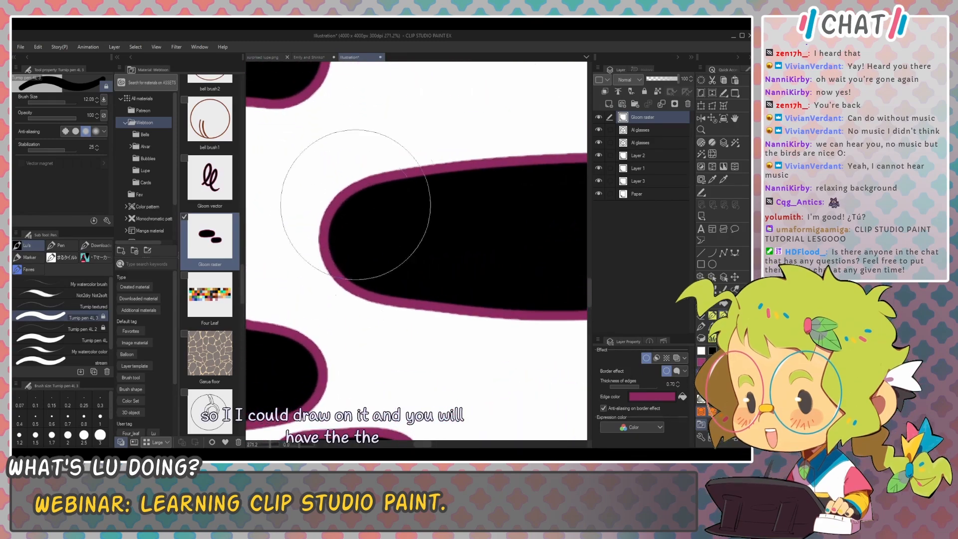
pyautogui.scroll(-8, 423, 245)
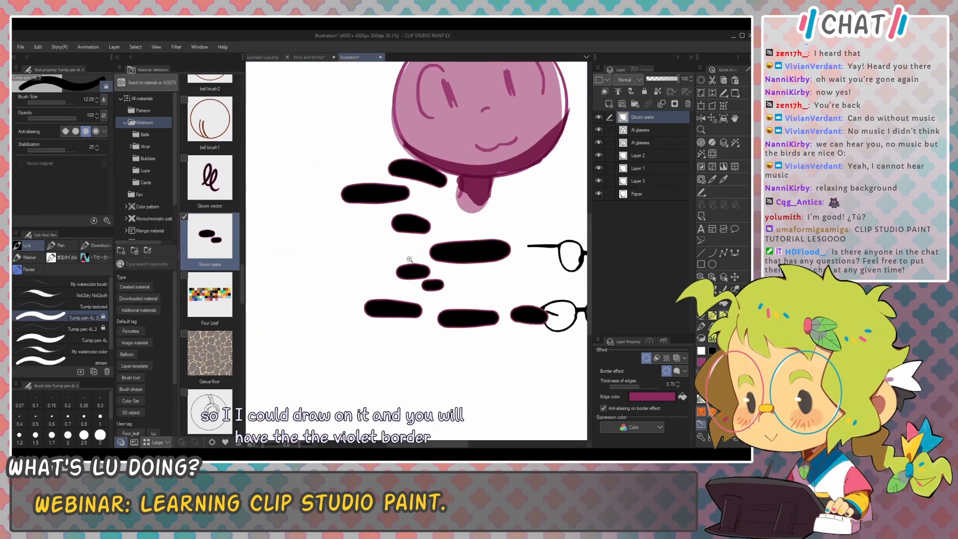
pyautogui.scroll(-2, 424, 265)
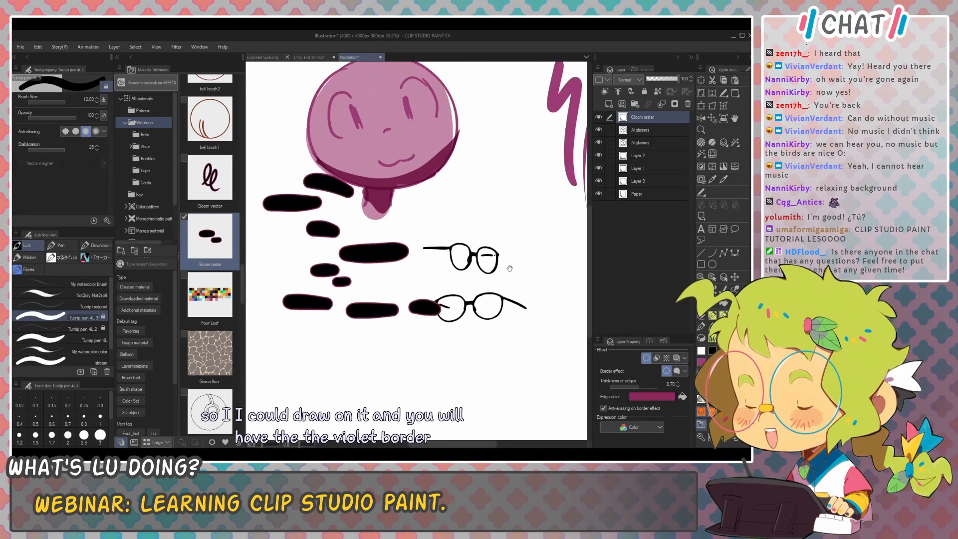
pyautogui.press('Delete')
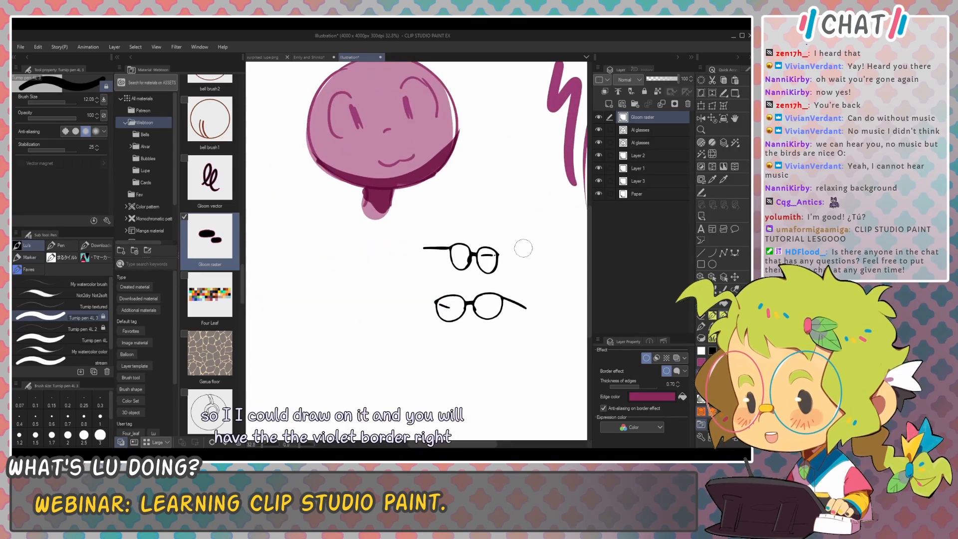
# Step: Place the Garua floor stone pattern material so it tiles across the whole canvas
pyautogui.click(209, 355)
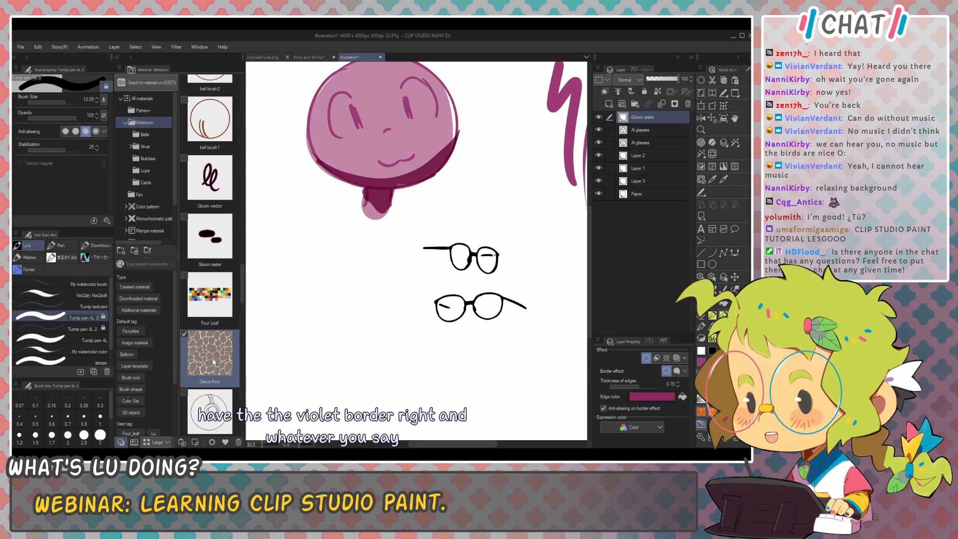
pyautogui.moveTo(221, 358); pyautogui.dragTo(329, 272)
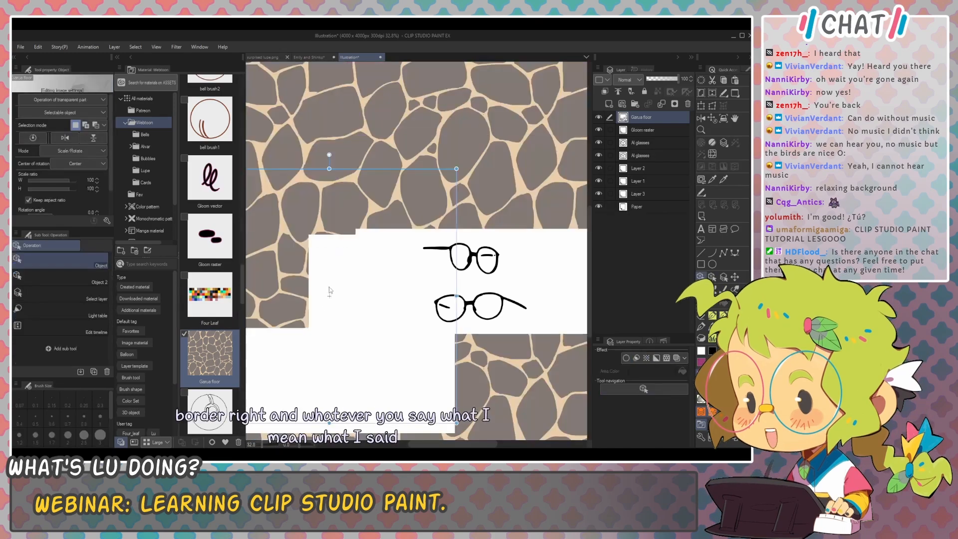
pyautogui.scroll(-4, 489, 220)
pyautogui.scroll(3, 490, 220)
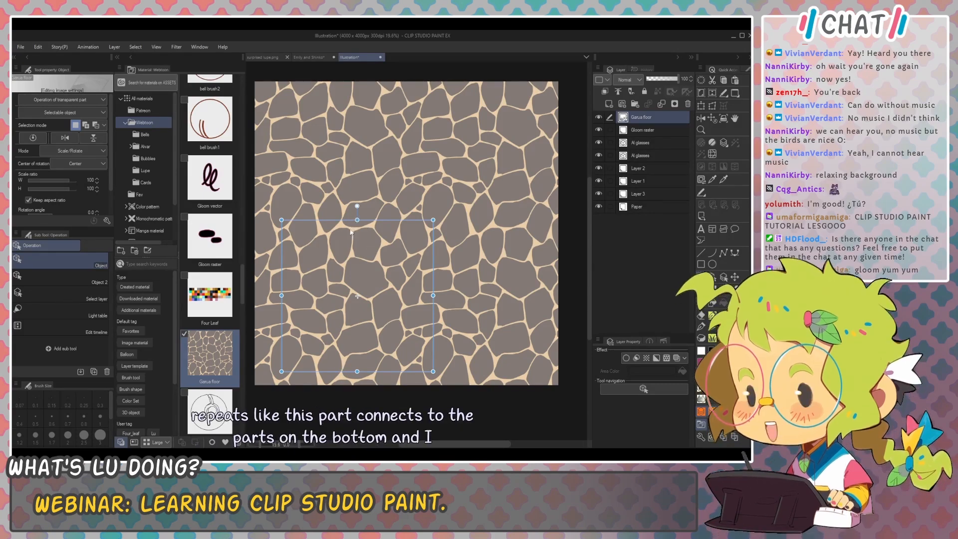
# Step: Try distorting the tiled stone pattern into a receding floor perspective with the Object 2 sub tool's Free Transform mode, and undo it
pyautogui.click(68, 276)
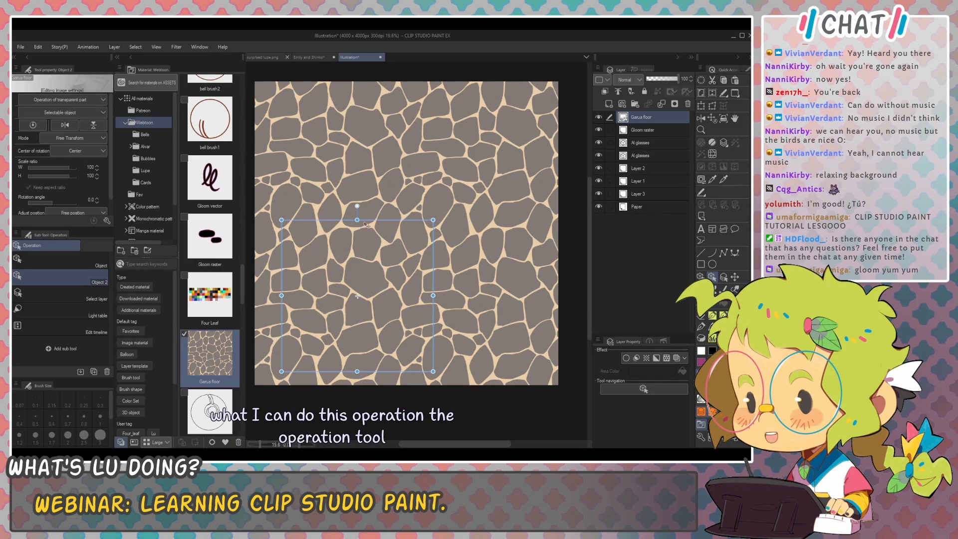
pyautogui.moveTo(358, 221); pyautogui.dragTo(396, 270)
pyautogui.moveTo(414, 304); pyautogui.dragTo(431, 226)
pyautogui.moveTo(489, 190); pyautogui.dragTo(456, 199)
pyautogui.moveTo(344, 195); pyautogui.dragTo(338, 212)
pyautogui.moveTo(396, 210); pyautogui.dragTo(393, 269)
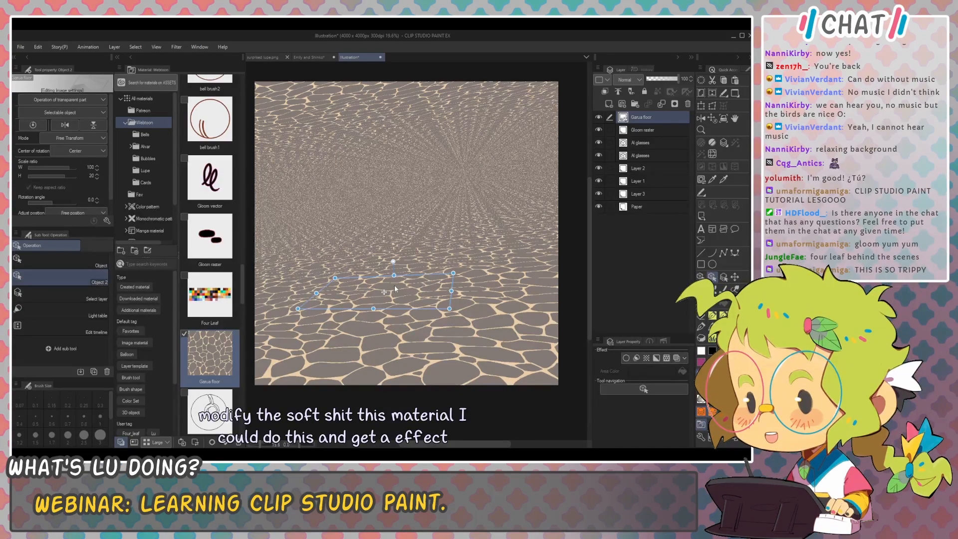
pyautogui.moveTo(465, 270); pyautogui.dragTo(479, 235)
pyautogui.hotkey('ctrl', 'z')
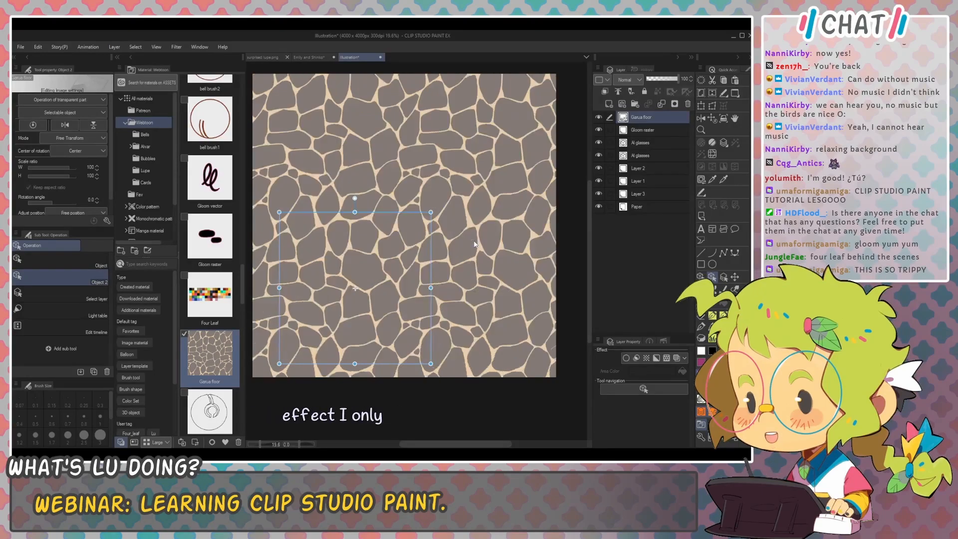
# Step: Hide the Garua floor layer and add a new raster layer above it
pyautogui.moveTo(425, 255); pyautogui.dragTo(480, 197)
pyautogui.click(599, 117)
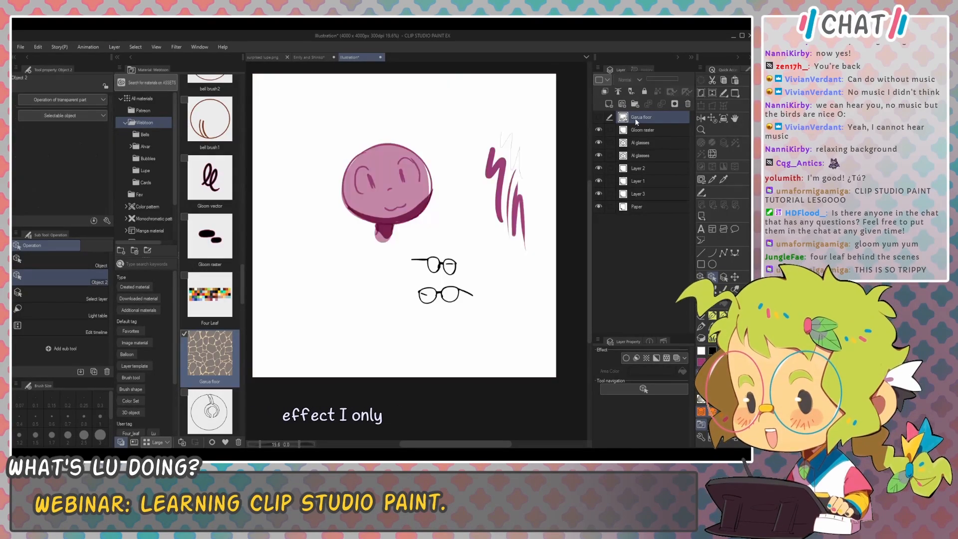
pyautogui.click(609, 104)
# Step: Crop the canvas to a nearly square blank area of about 764 x 750 px beneath the head sketch
pyautogui.scroll(5, 394, 243)
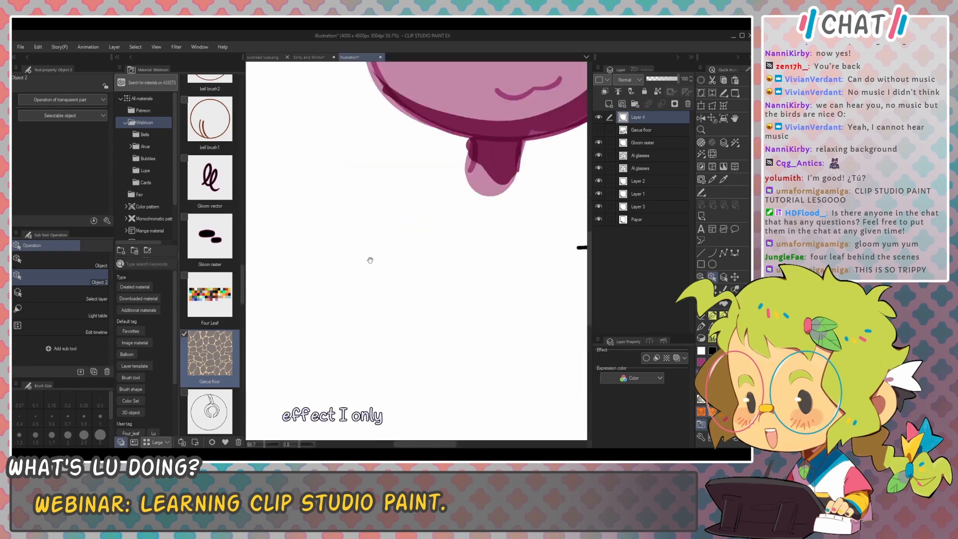
pyautogui.press('m')
pyautogui.moveTo(476, 331); pyautogui.dragTo(474, 352)
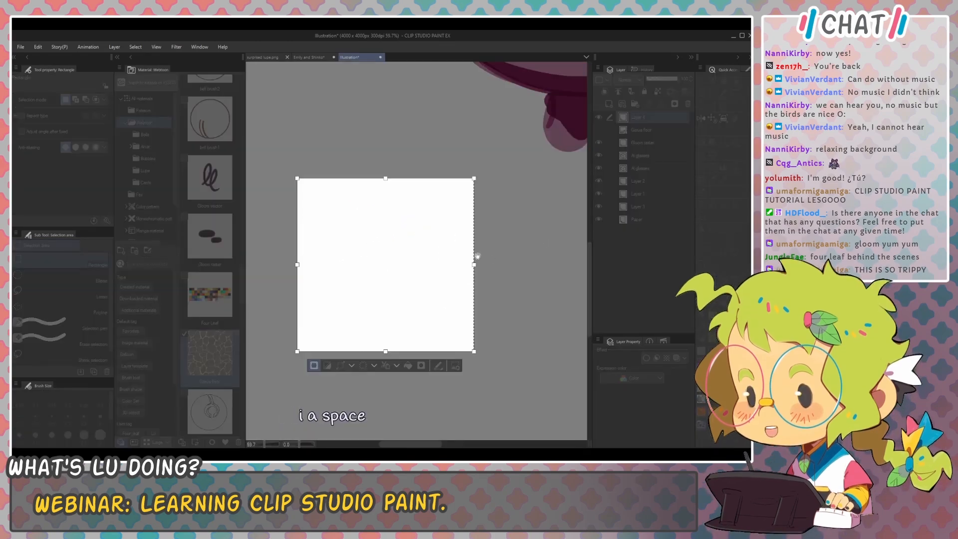
pyautogui.hotkey('ctrl', 'd')
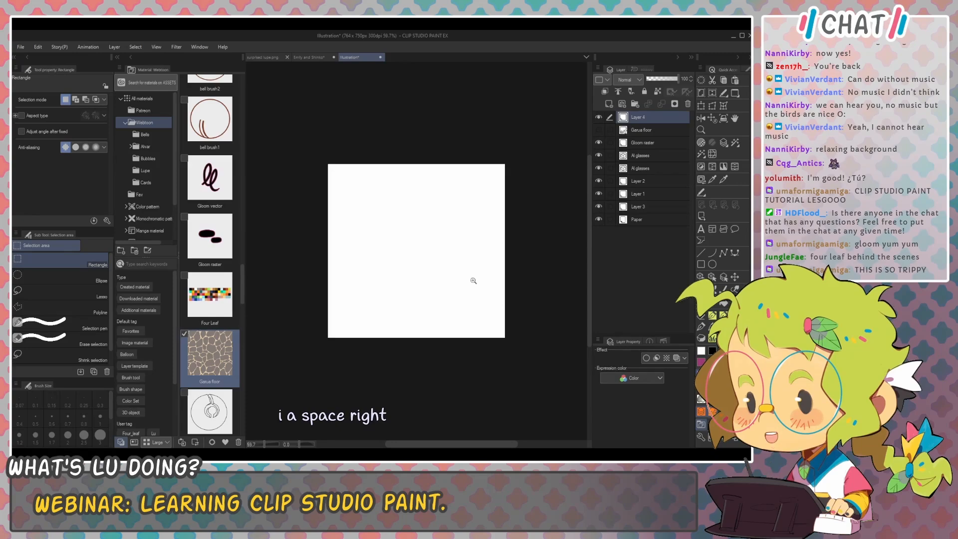
# Step: Draw two adjoining rounded stone outlines near the canvas centre with the Turnip pen at brush size 2.32
pyautogui.scroll(2, 496, 273)
pyautogui.press('p')
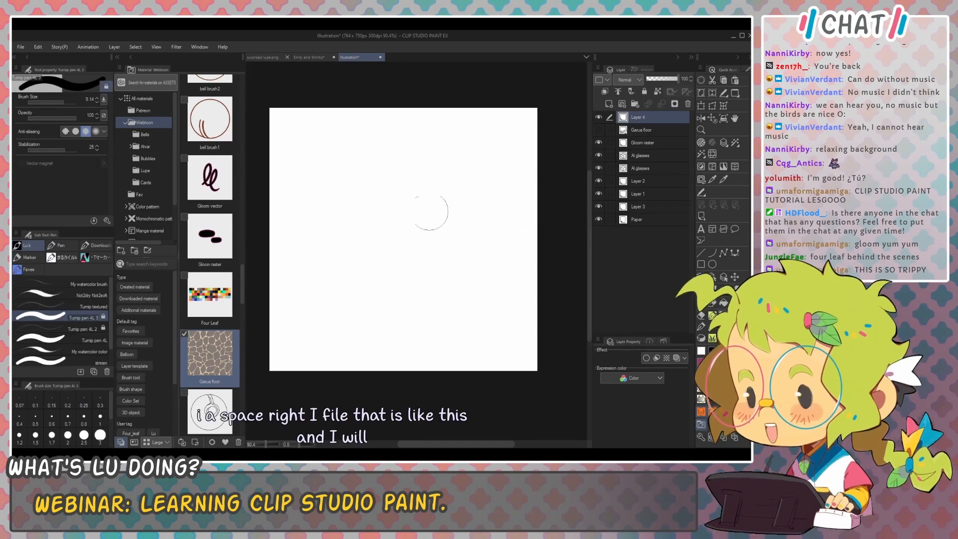
pyautogui.moveTo(388, 169); pyautogui.dragTo(340, 253)
pyautogui.hotkey('ctrl', 'z')
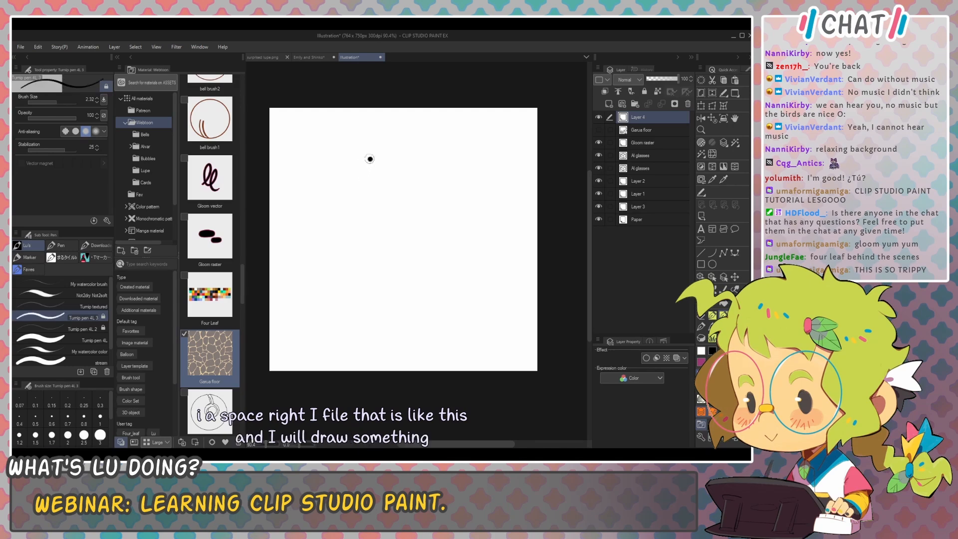
pyautogui.moveTo(367, 159)
pyautogui.mouseDown()
pyautogui.moveTo(316, 244)
pyautogui.moveTo(382, 297)
pyautogui.moveTo(428, 219)
pyautogui.moveTo(366, 160)
pyautogui.mouseUp()
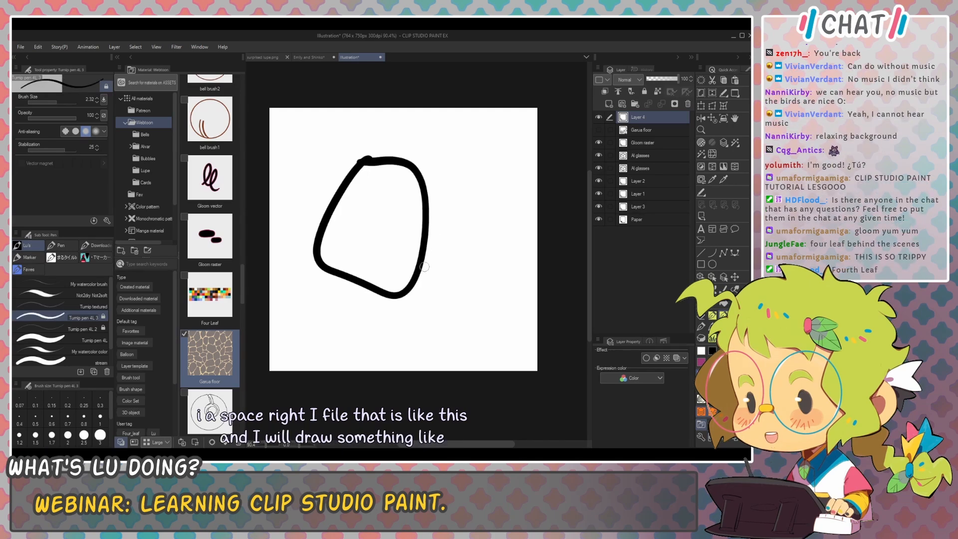
pyautogui.moveTo(415, 270)
pyautogui.mouseDown()
pyautogui.moveTo(499, 276)
pyautogui.moveTo(549, 249)
pyautogui.mouseUp()
# Step: Separate the lower half of the stone drawing onto its own layer, and move the upper half down to the canvas's bottom edge
pyautogui.press('m')
pyautogui.hotkey('ctrl', 'c')
pyautogui.hotkey('ctrl', 'v')
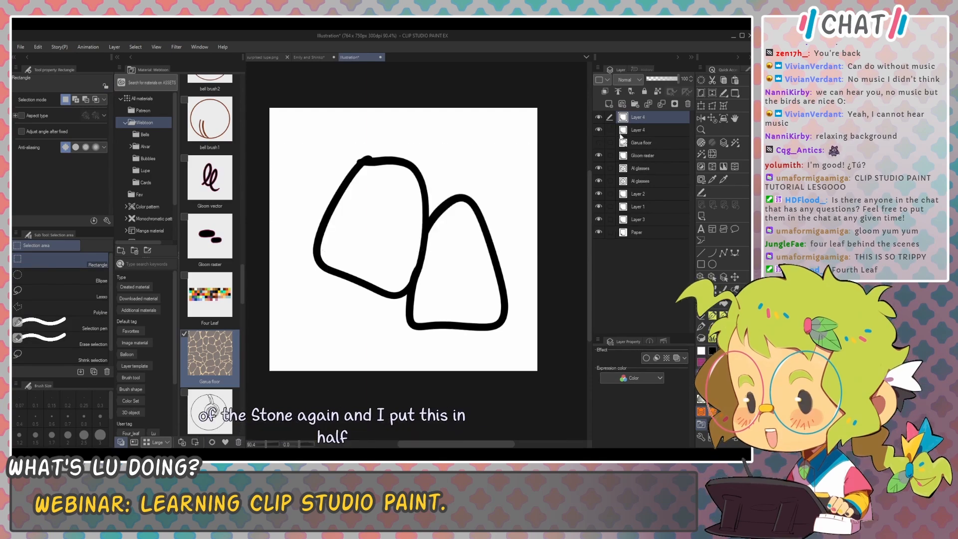
pyautogui.press('k')
pyautogui.moveTo(509, 179); pyautogui.dragTo(514, 304)
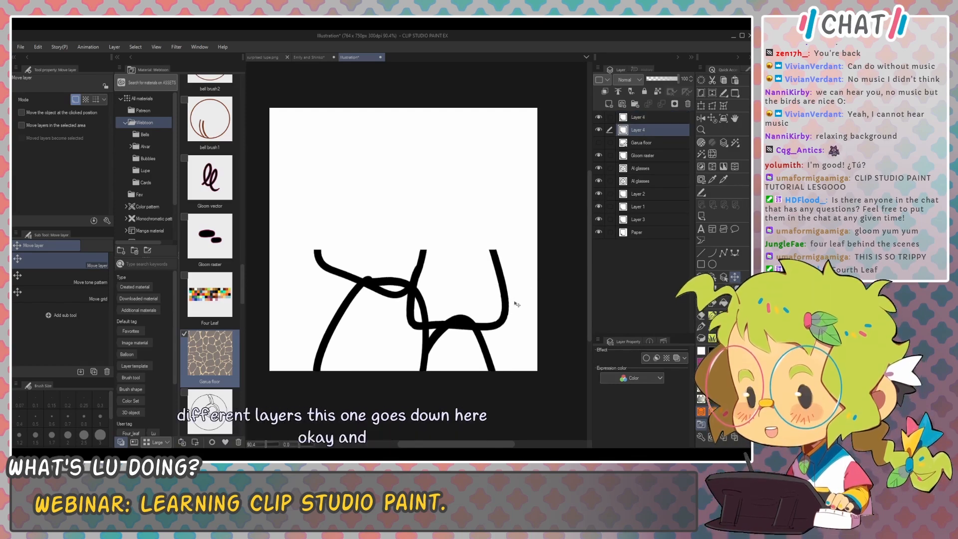
# Step: Move the lower half of the outlines up to the canvas's top edge and draw two stones in the gap with the Turnip pen at size 3.75
pyautogui.moveTo(516, 302); pyautogui.dragTo(522, 165)
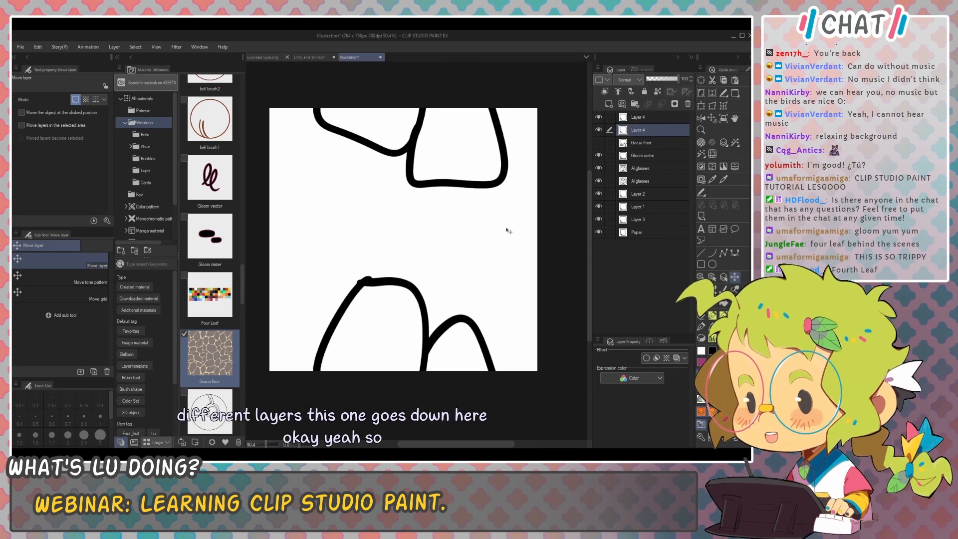
pyautogui.scroll(-1, 436, 241)
pyautogui.press('p')
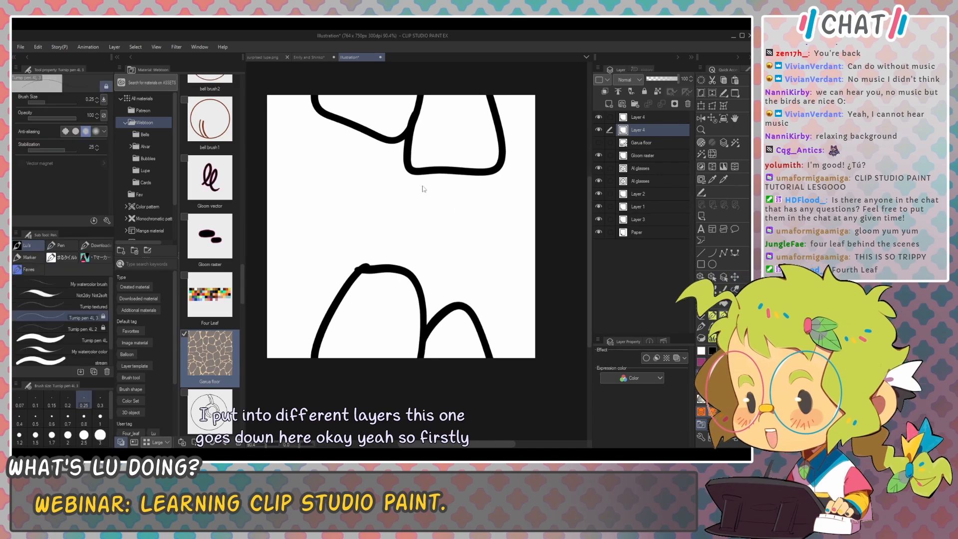
pyautogui.moveTo(395, 142)
pyautogui.mouseDown()
pyautogui.moveTo(329, 211)
pyautogui.moveTo(369, 254)
pyautogui.moveTo(416, 267)
pyautogui.moveTo(433, 220)
pyautogui.moveTo(406, 160)
pyautogui.moveTo(438, 178)
pyautogui.moveTo(437, 238)
pyautogui.moveTo(455, 297)
pyautogui.moveTo(473, 302)
pyautogui.mouseUp()
pyautogui.moveTo(505, 274); pyautogui.dragTo(508, 176)
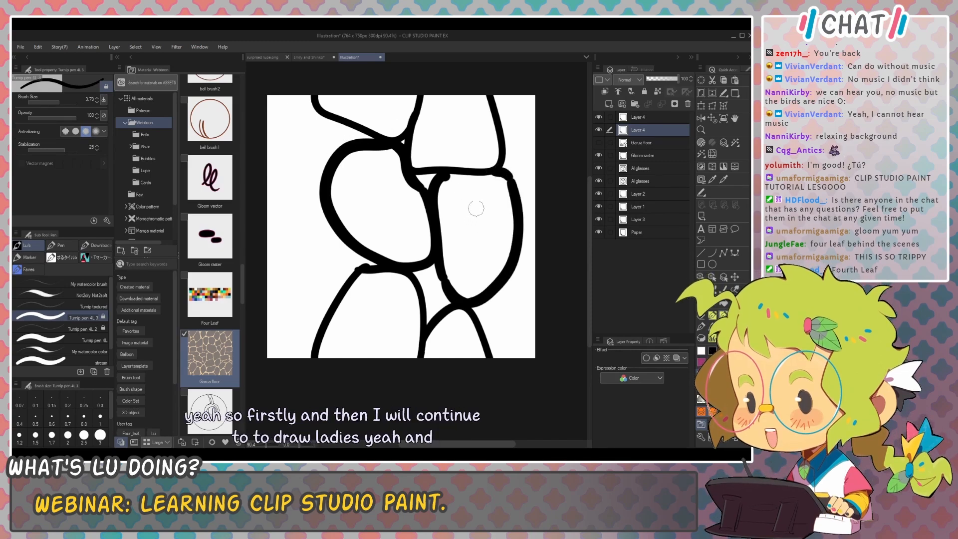
# Step: Select the right half of the tile and merge the two stone outline layers into one
pyautogui.press('m')
pyautogui.moveTo(405, 78); pyautogui.dragTo(432, 108)
pyautogui.moveTo(551, 374); pyautogui.dragTo(558, 381)
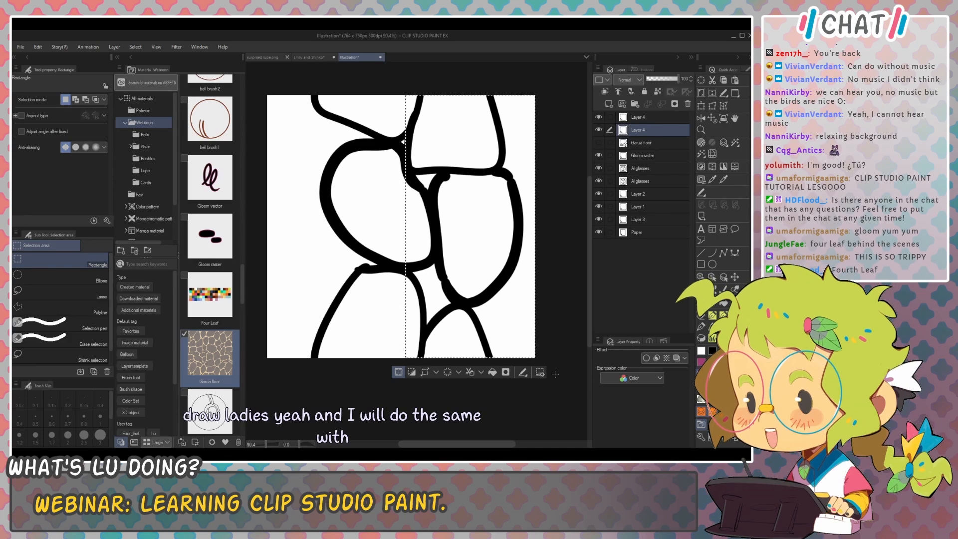
pyautogui.click(649, 118)
pyautogui.hotkey('ctrl', 'e')
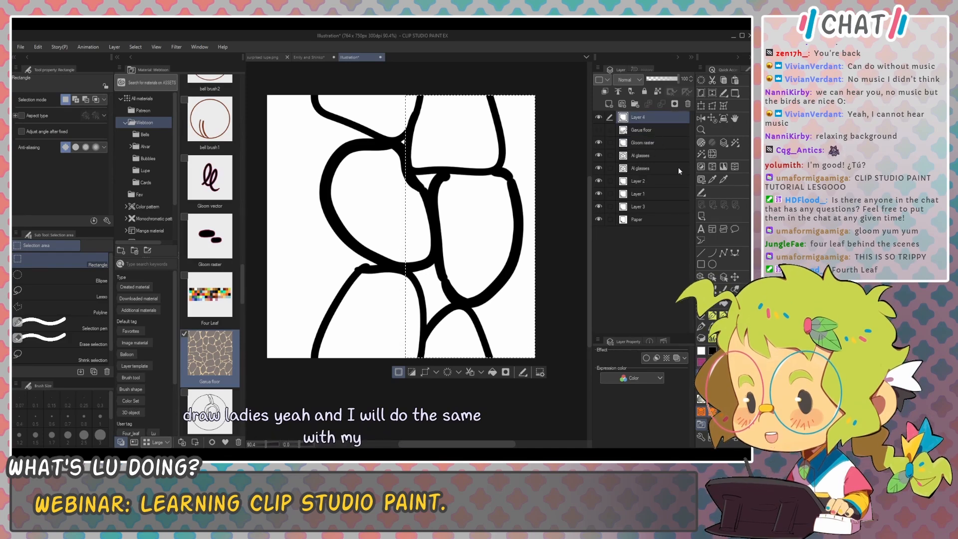
# Step: Split the selected right half onto its own layer and swap the halves, so each sits flush against the opposite canvas edge
pyautogui.hotkey('ctrl', 'x')
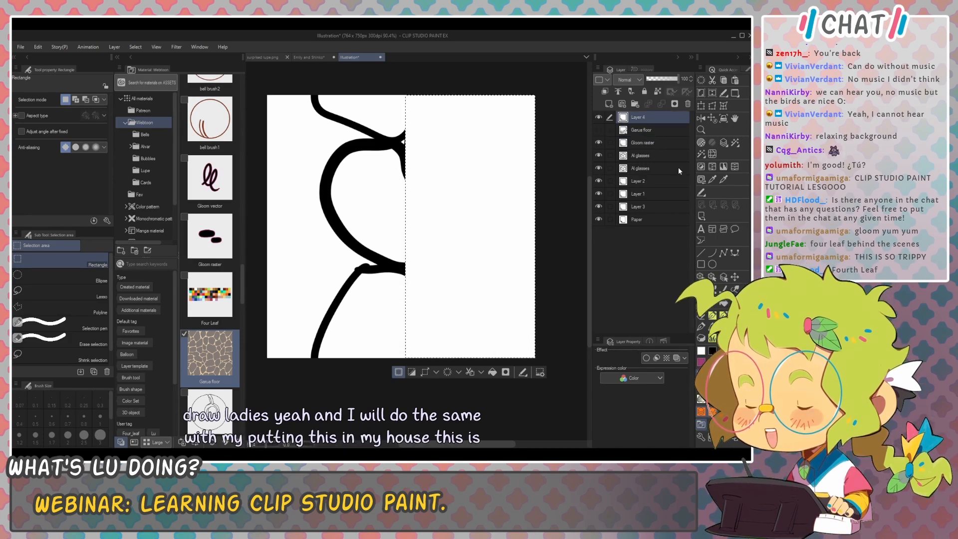
pyautogui.hotkey('ctrl', 'v')
pyautogui.press('k')
pyautogui.moveTo(559, 249); pyautogui.dragTo(419, 239)
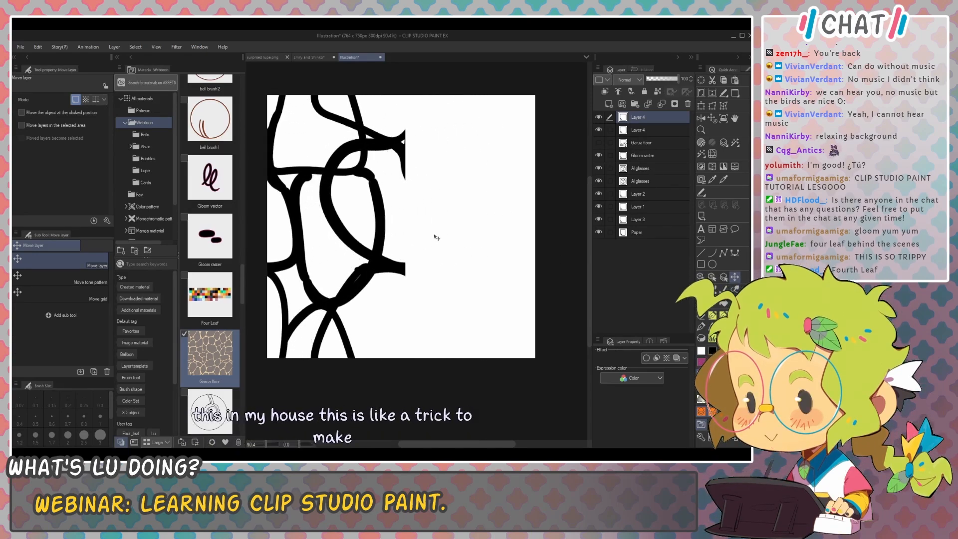
pyautogui.moveTo(412, 204); pyautogui.dragTo(537, 188)
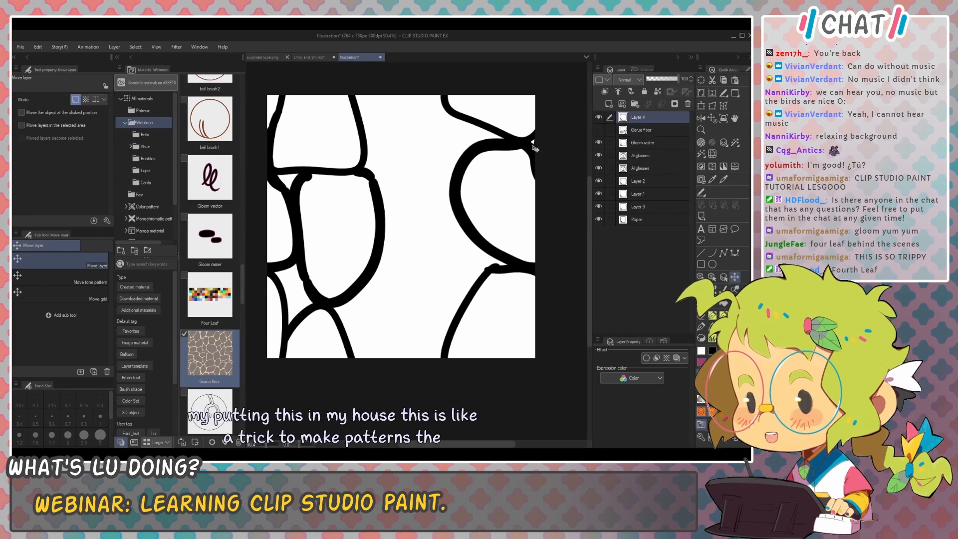
# Step: Draw additional rounded stones with the Turnip pen at size 3.44 to fill the empty middle of the tile
pyautogui.press('p')
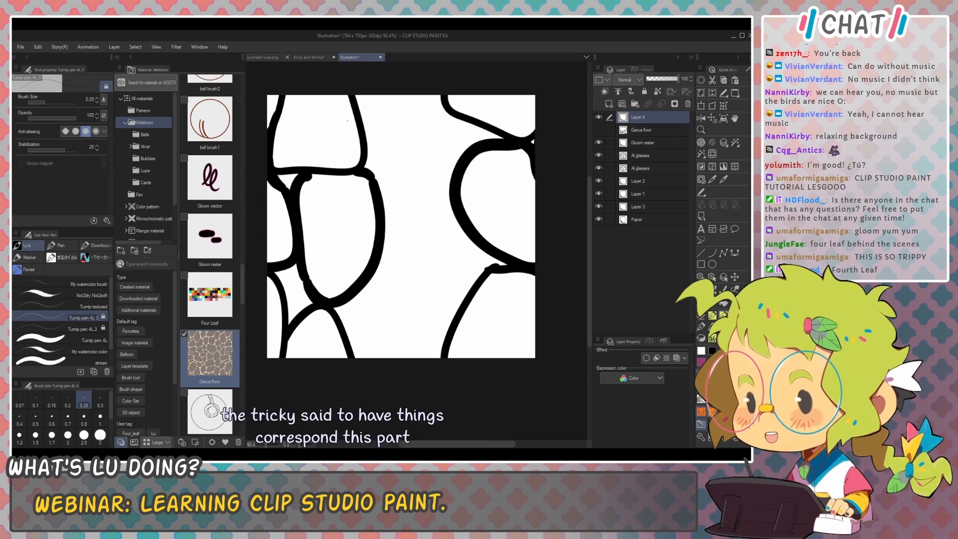
pyautogui.moveTo(442, 95); pyautogui.dragTo(534, 134)
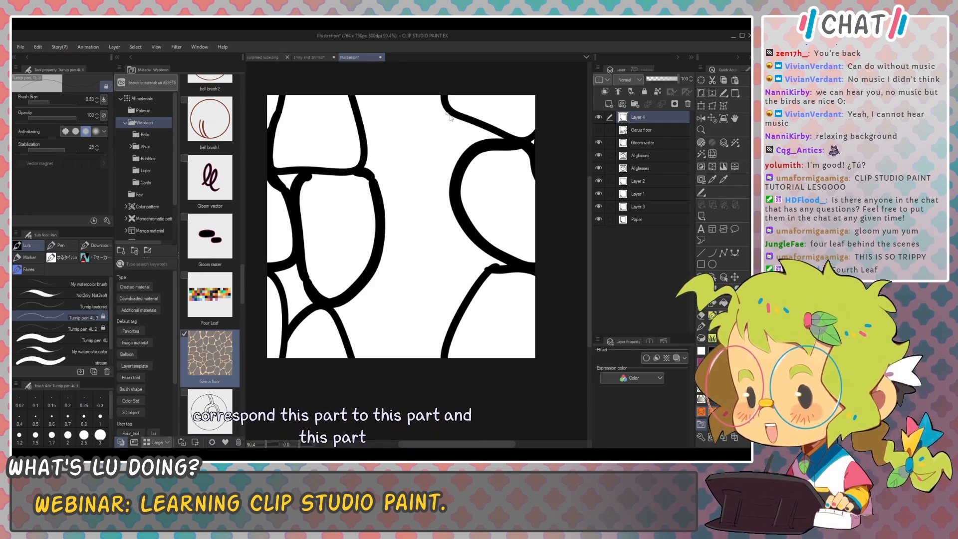
pyautogui.moveTo(450, 116); pyautogui.dragTo(445, 109)
pyautogui.moveTo(357, 96)
pyautogui.mouseDown()
pyautogui.moveTo(475, 149)
pyautogui.moveTo(444, 159)
pyautogui.mouseUp()
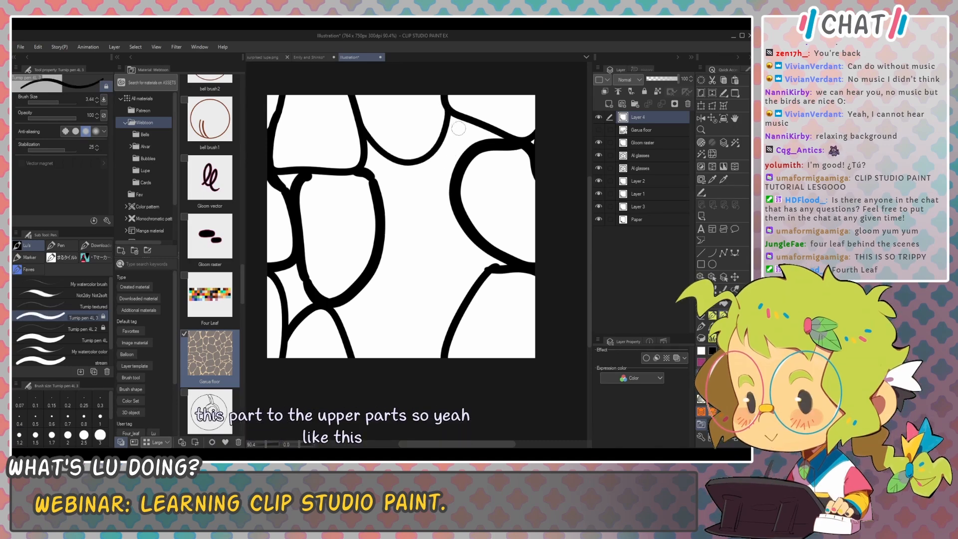
pyautogui.moveTo(449, 116)
pyautogui.mouseDown()
pyautogui.moveTo(441, 164)
pyautogui.moveTo(465, 159)
pyautogui.mouseUp()
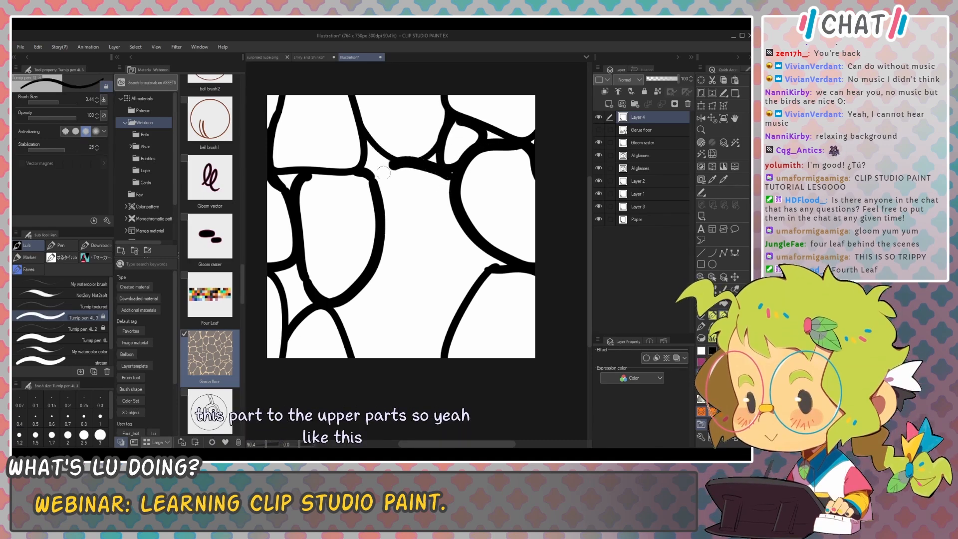
pyautogui.moveTo(422, 302)
pyautogui.mouseDown()
pyautogui.moveTo(470, 280)
pyautogui.moveTo(475, 253)
pyautogui.mouseUp()
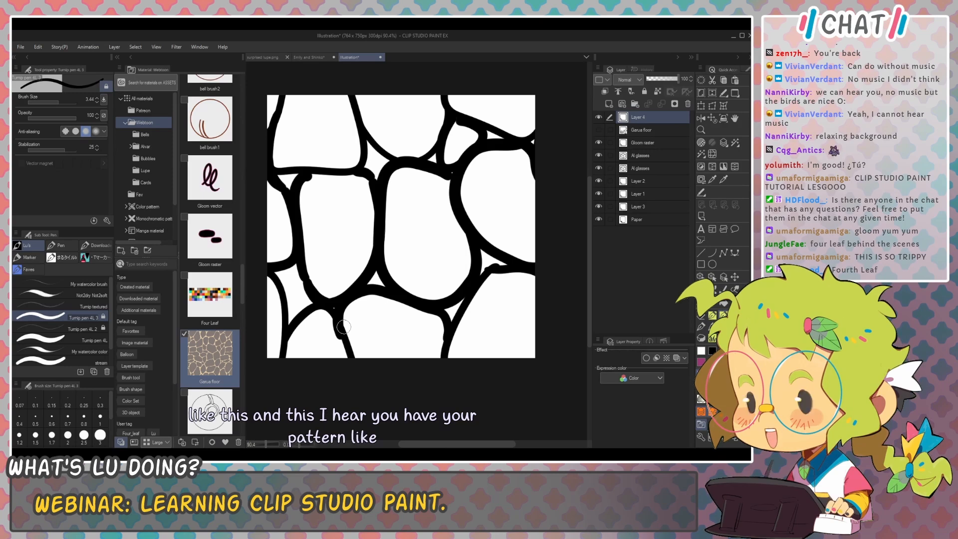
pyautogui.moveTo(548, 235); pyautogui.dragTo(552, 235)
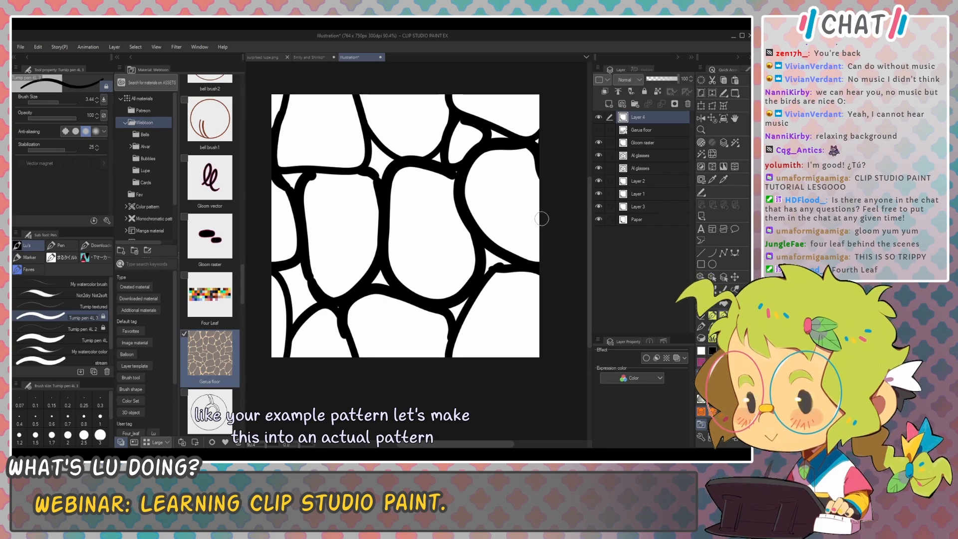
# Step: Copy the whole stone tile and undo the tile drawing to go back towards the original uncropped canvas
pyautogui.hotkey('ctrl', 'a')
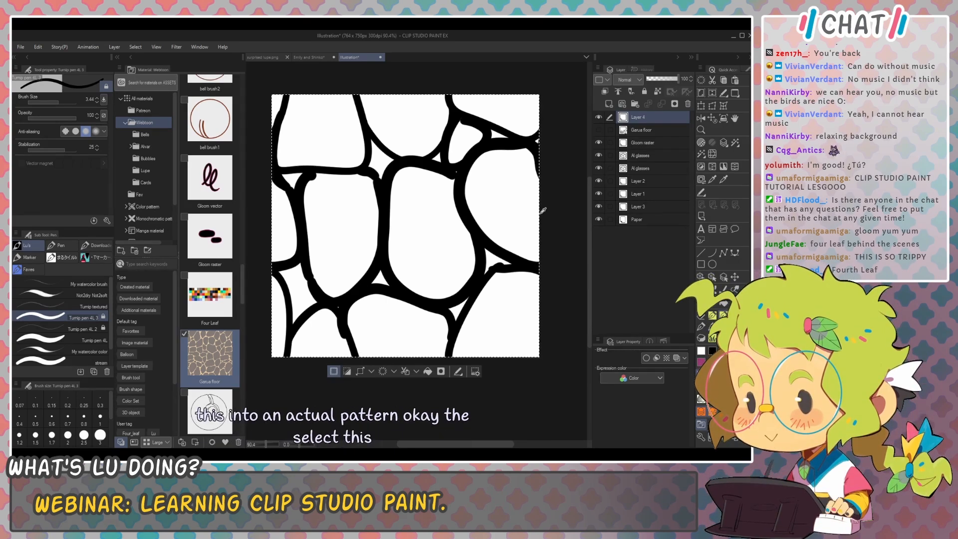
pyautogui.scroll(-5, 541, 210)
pyautogui.hotkey('ctrl', 'v')
pyautogui.moveTo(540, 210); pyautogui.dragTo(486, 218)
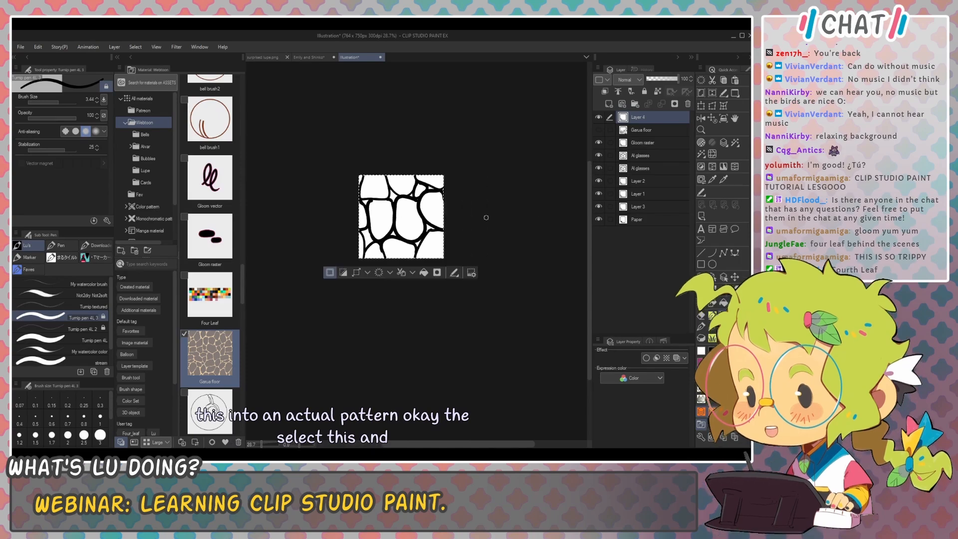
pyautogui.hotkey('ctrl', 'z')
pyautogui.hotkey('ctrl', 'z')
pyautogui.hotkey('ctrl', 'z')
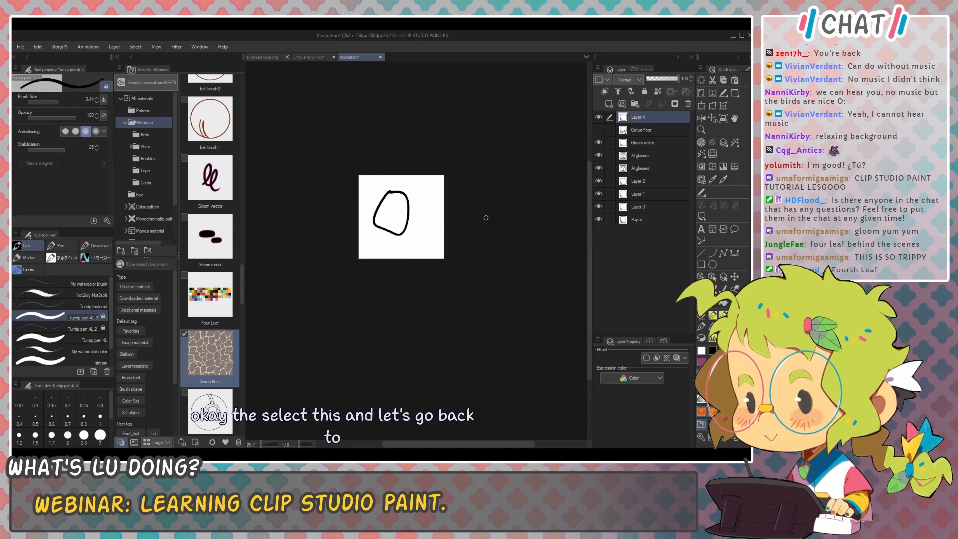
# Step: Place the copied stone tile on the 4000 x 4000 px canvas, in the blank area beneath the head sketch
pyautogui.moveTo(506, 260)
pyautogui.mouseDown()
pyautogui.moveTo(526, 231)
pyautogui.moveTo(543, 242)
pyautogui.mouseUp()
pyautogui.hotkey('ctrl', 'y')
pyautogui.hotkey('ctrl', 'y')
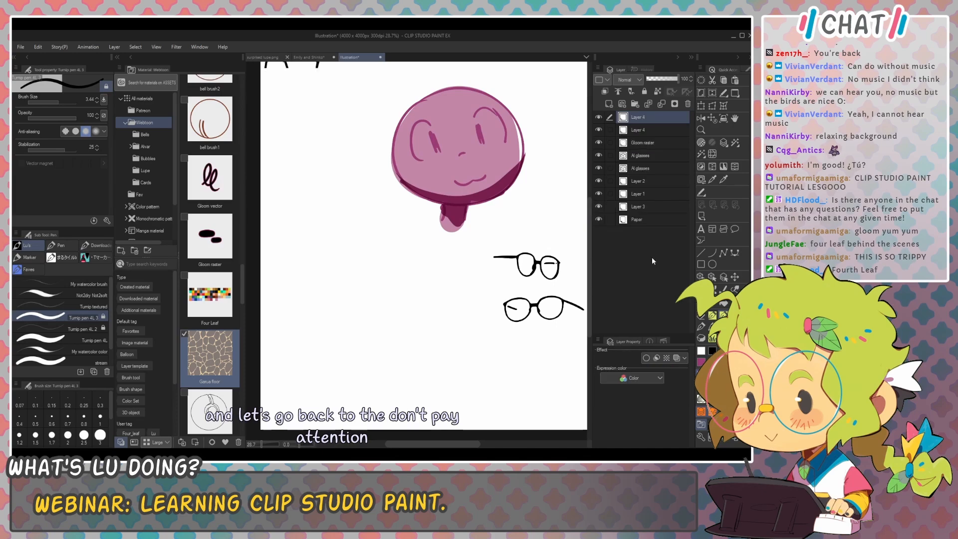
pyautogui.hotkey('ctrl', 'z')
pyautogui.moveTo(534, 181); pyautogui.dragTo(552, 281)
pyautogui.press('k')
pyautogui.moveTo(396, 163); pyautogui.dragTo(462, 310)
pyautogui.scroll(2, 483, 249)
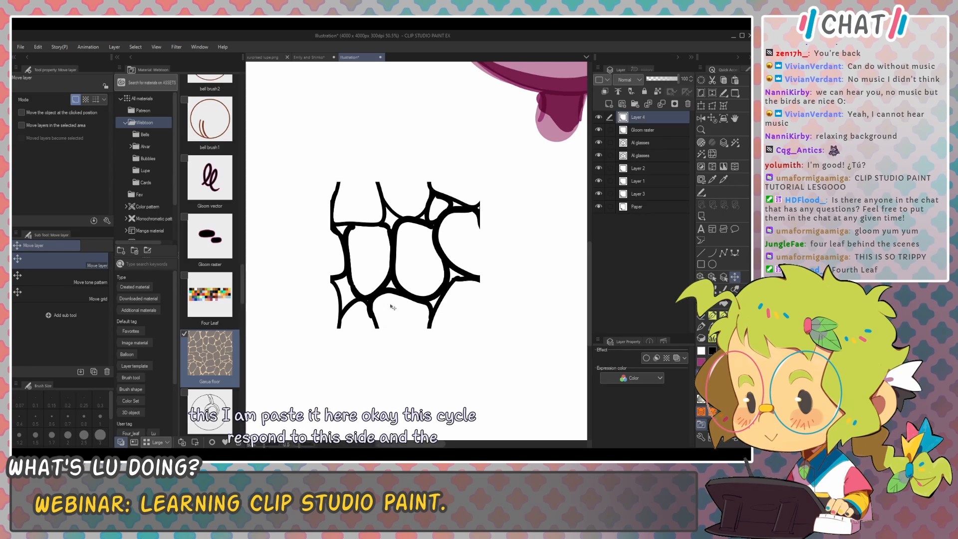
# Step: Create a new 764 x 750 px document from the copied stone tile
pyautogui.scroll(-1, 504, 255)
pyautogui.scroll(-1, 499, 270)
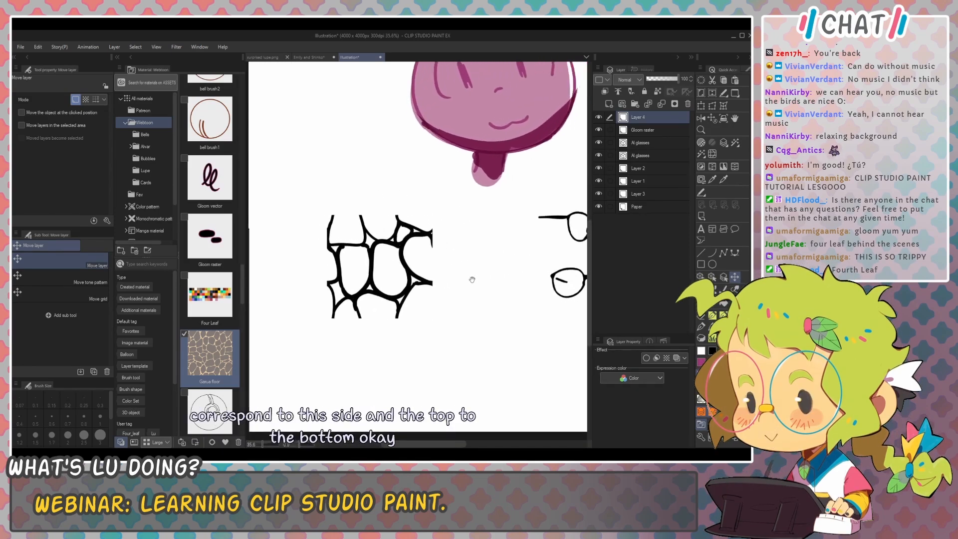
pyautogui.scroll(2, 456, 278)
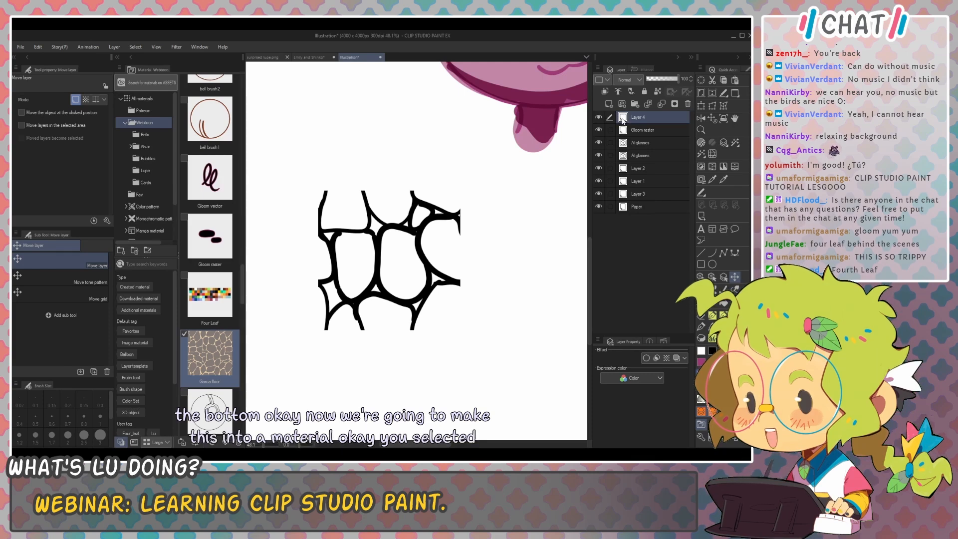
pyautogui.hotkey('ctrl', 'alt', 'n')
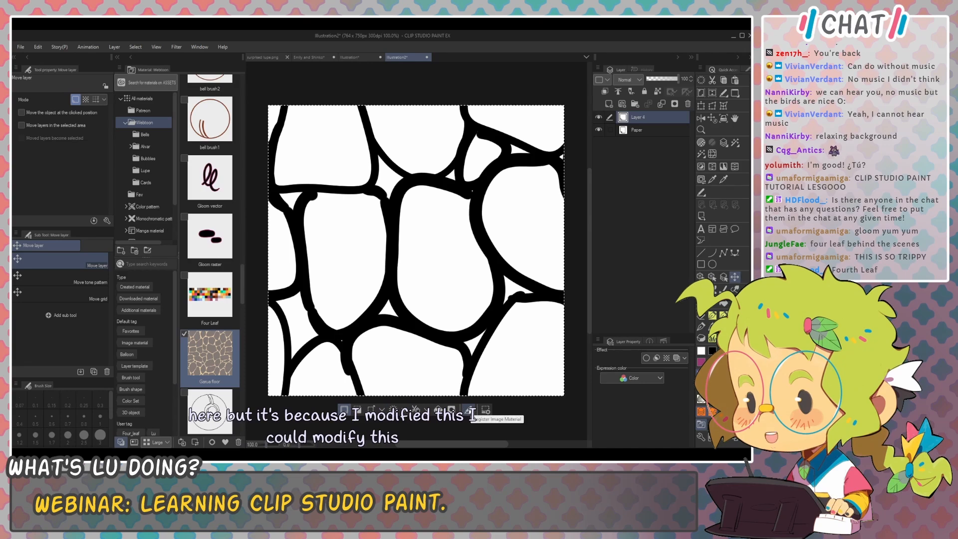
# Step: Start registering the tile as an image material named "floor thing", with tiling set to repeat vertically and horizontally
pyautogui.click(38, 47)
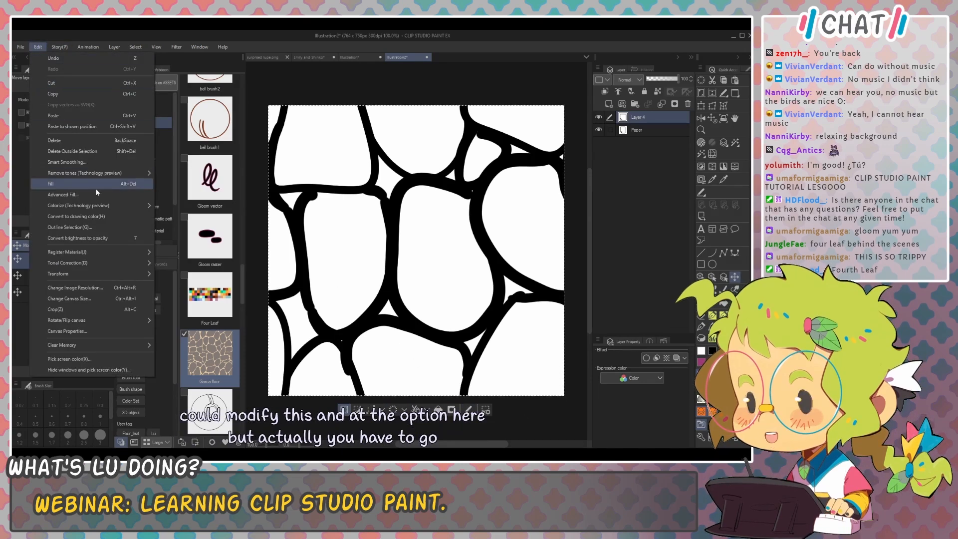
pyautogui.moveTo(124, 253)
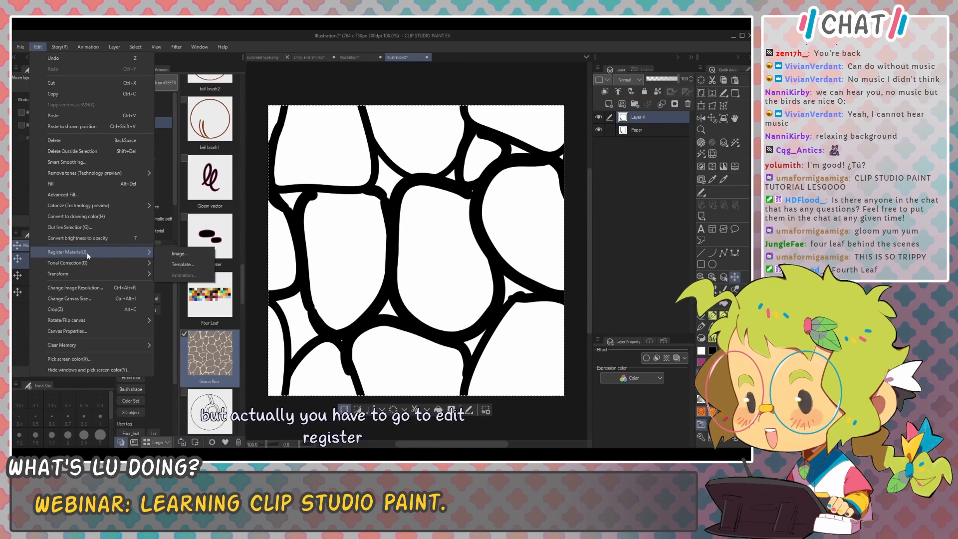
pyautogui.click(192, 255)
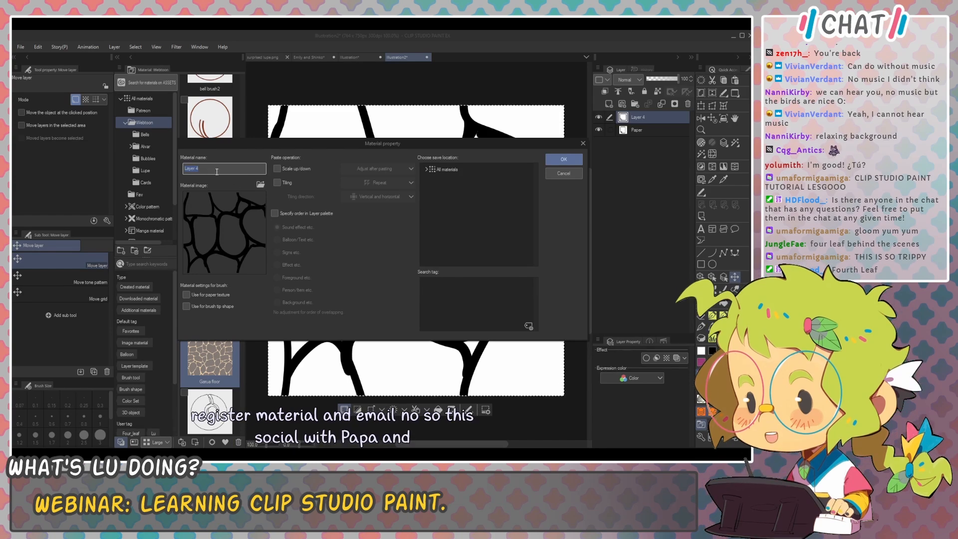
pyautogui.click(286, 182)
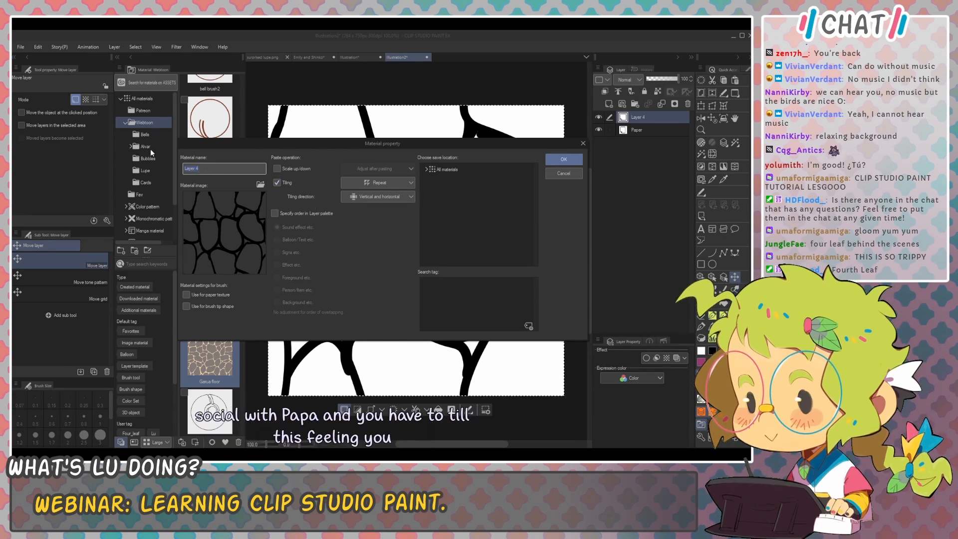
pyautogui.write('floor')
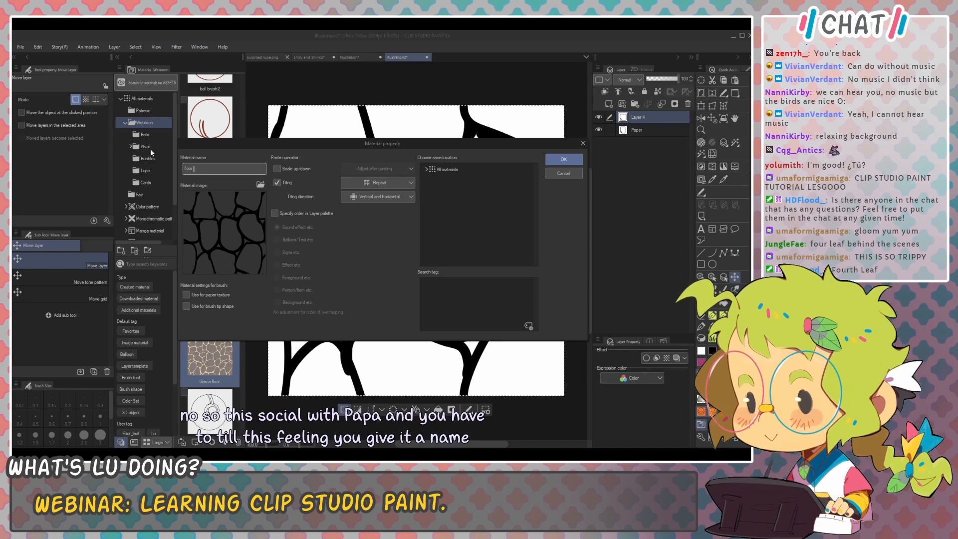
pyautogui.write(' thing')
# Step: Choose the Fav folder as the save location, add the artist's nickname as a search tag, and register the material
pyautogui.doubleClick(446, 170)
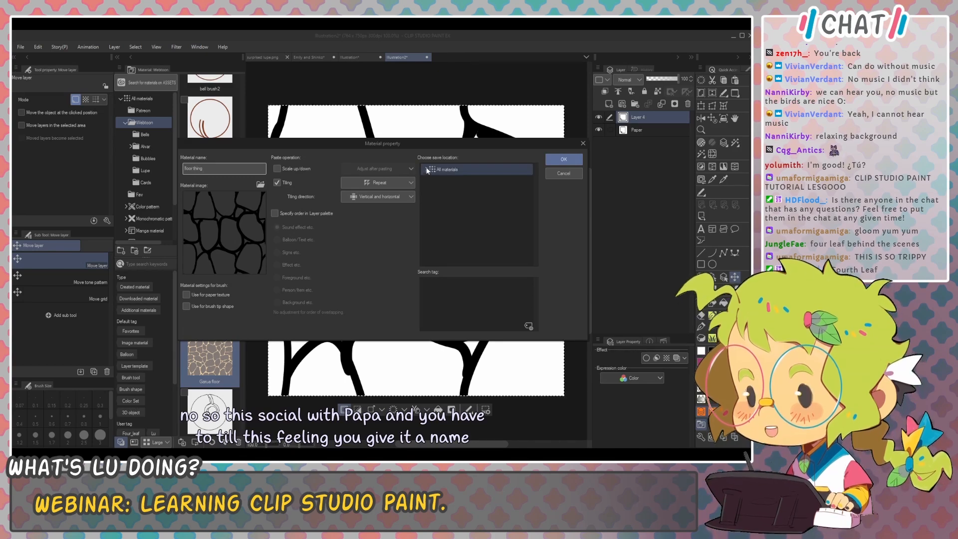
pyautogui.click(466, 181)
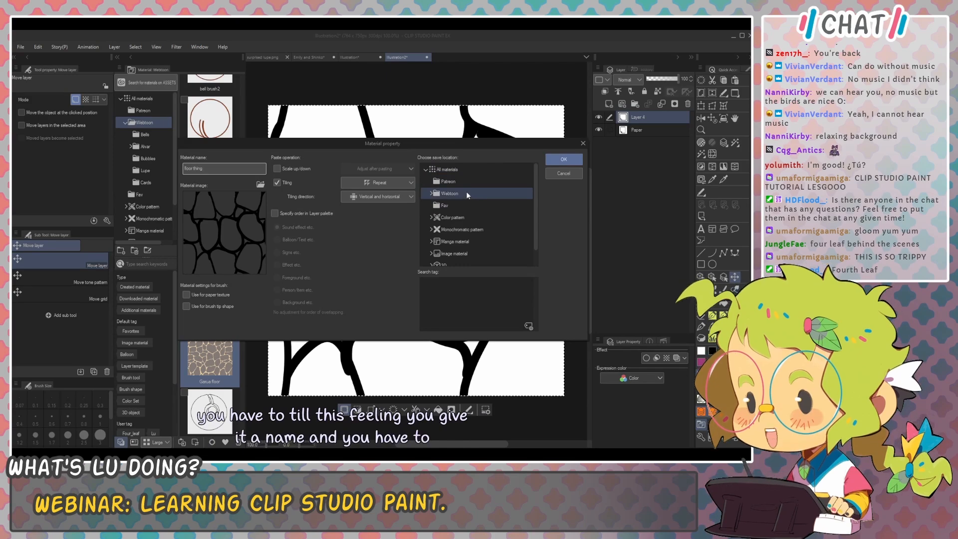
pyautogui.click(468, 192)
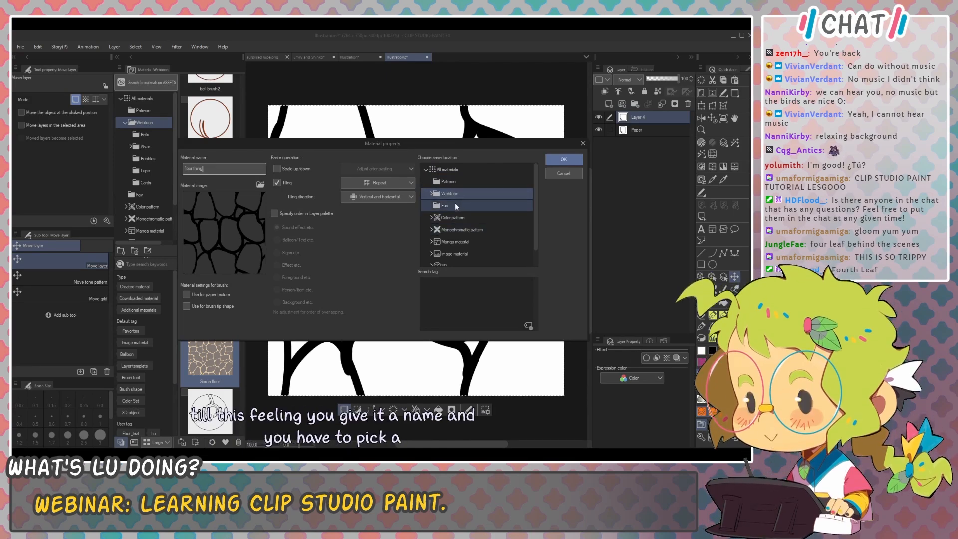
pyautogui.click(456, 204)
pyautogui.click(528, 325)
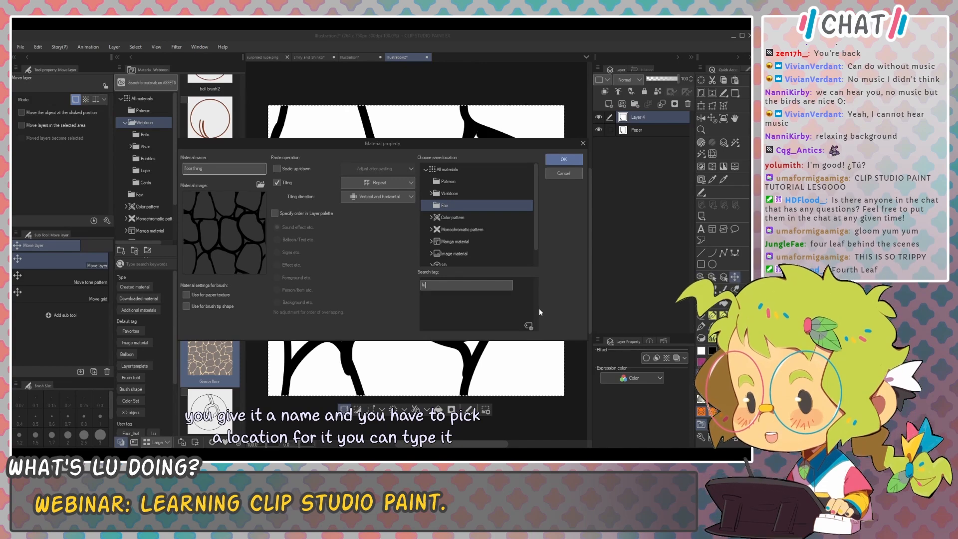
pyautogui.write('lu')
pyautogui.press('Return')
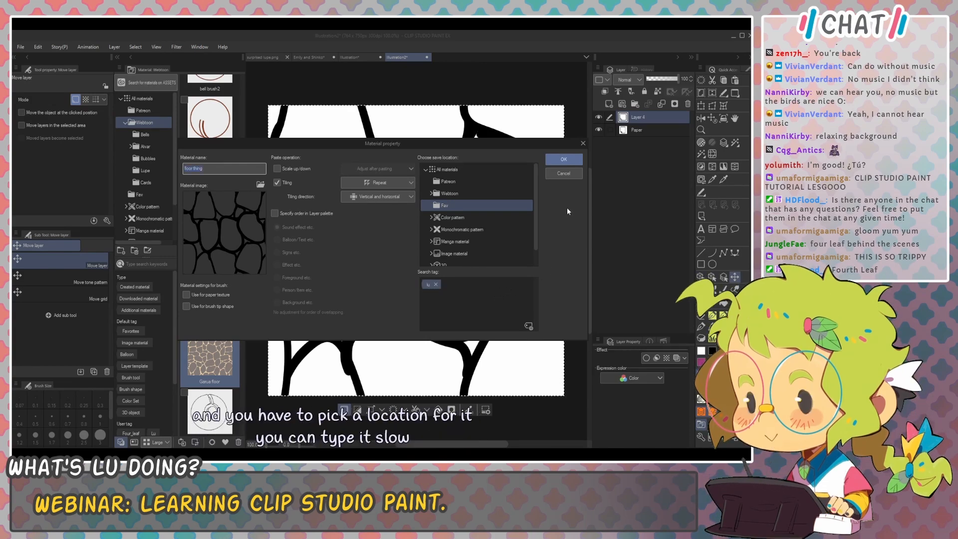
pyautogui.click(562, 160)
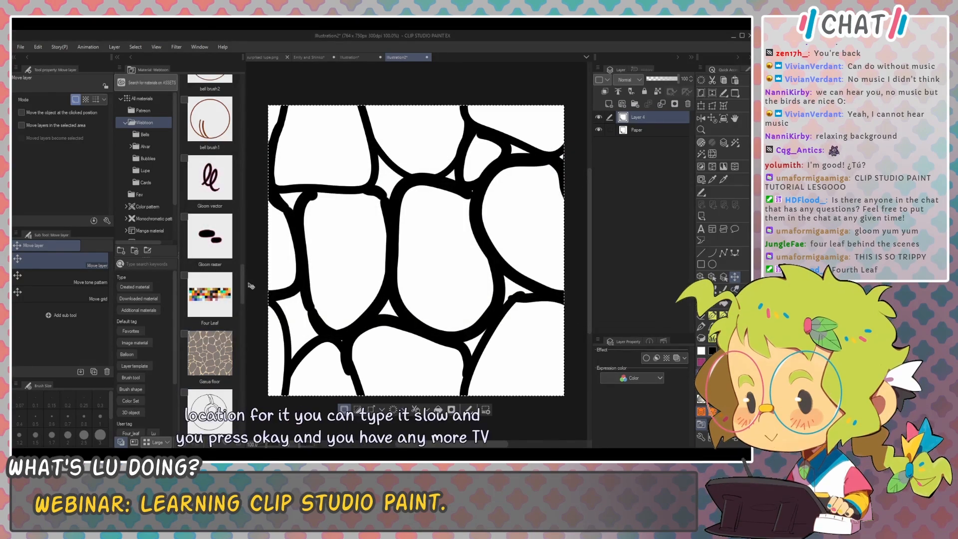
# Step: Browse the full materials library for the newly registered "floor thing" material
pyautogui.moveTo(240, 280); pyautogui.dragTo(242, 79)
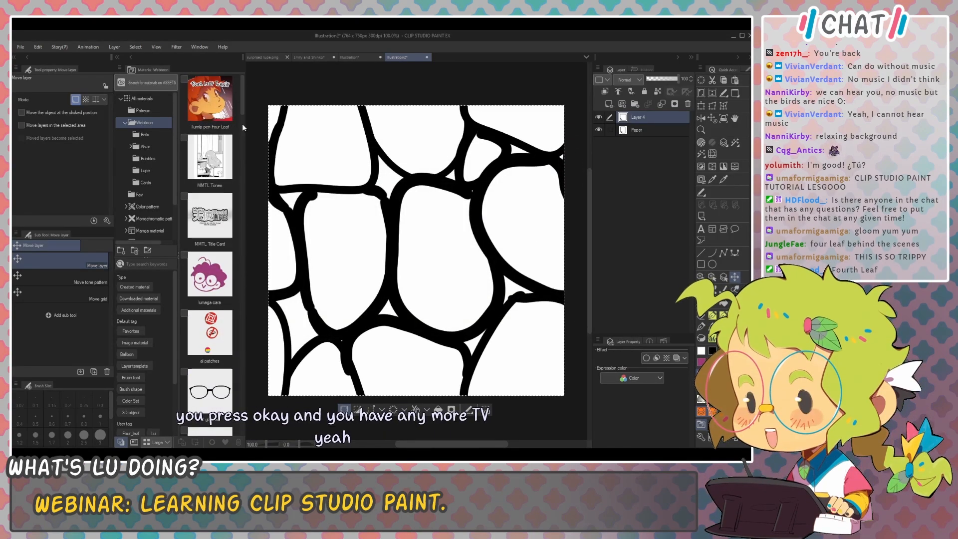
pyautogui.click(157, 99)
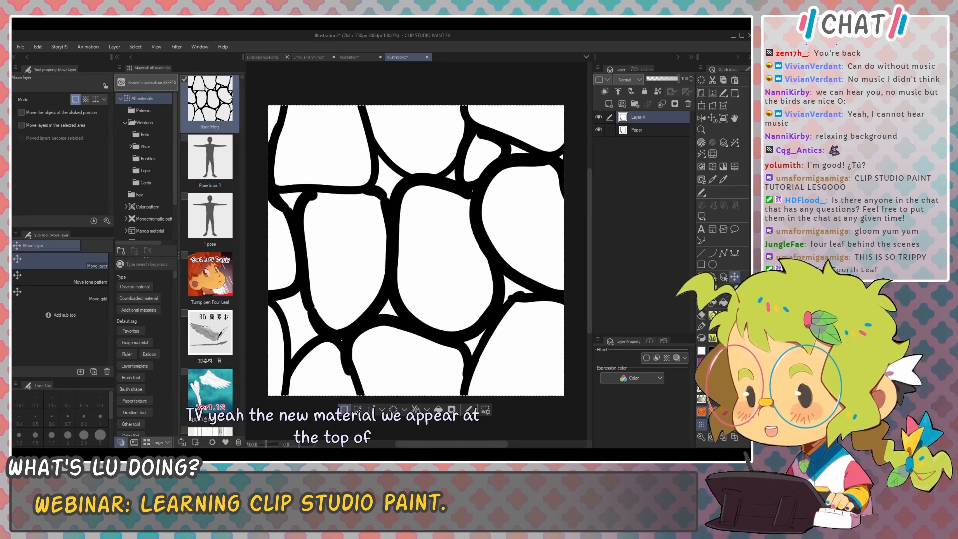
# Step: Close the tile document without saving and place the "floor thing" material on the 4000 x 4000 px illustration
pyautogui.click(427, 59)
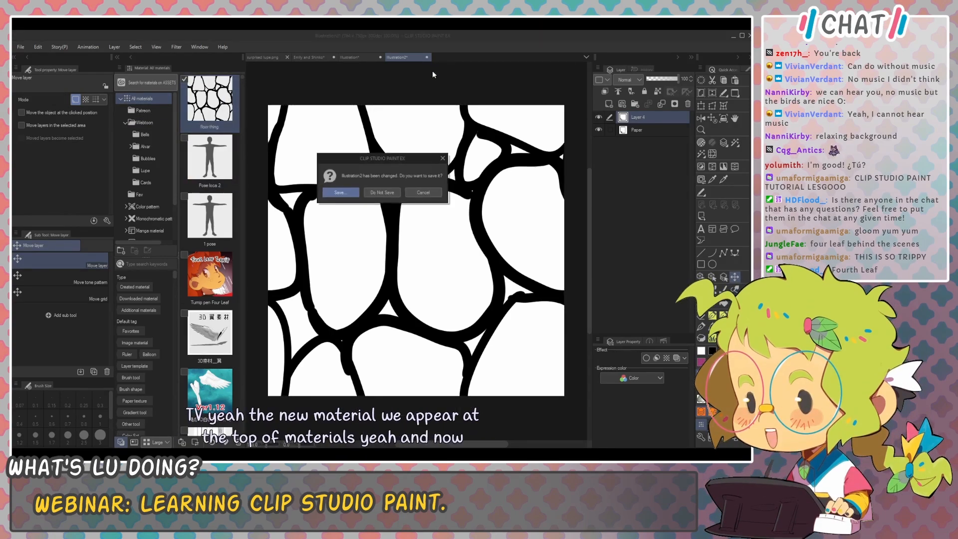
pyautogui.click(389, 192)
pyautogui.scroll(-5, 497, 220)
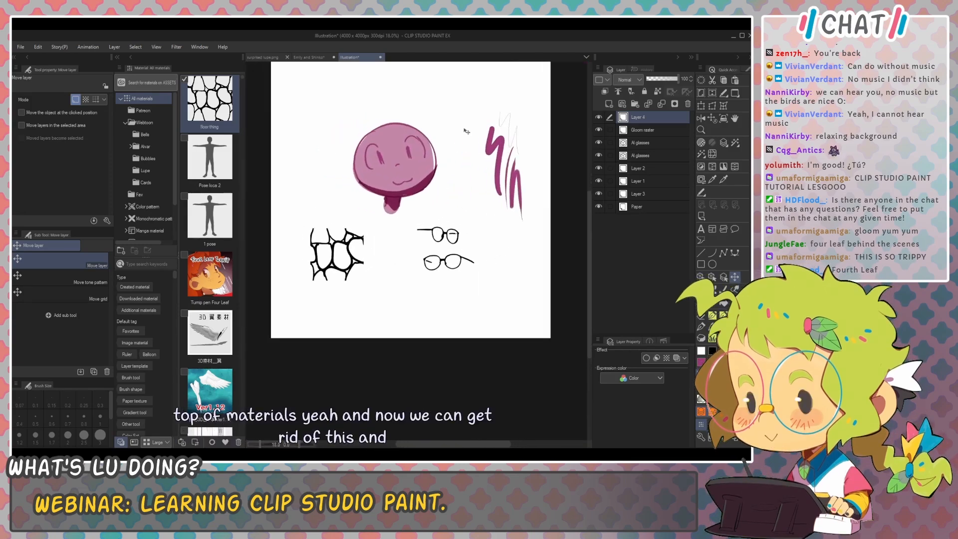
pyautogui.moveTo(209, 100); pyautogui.dragTo(334, 174)
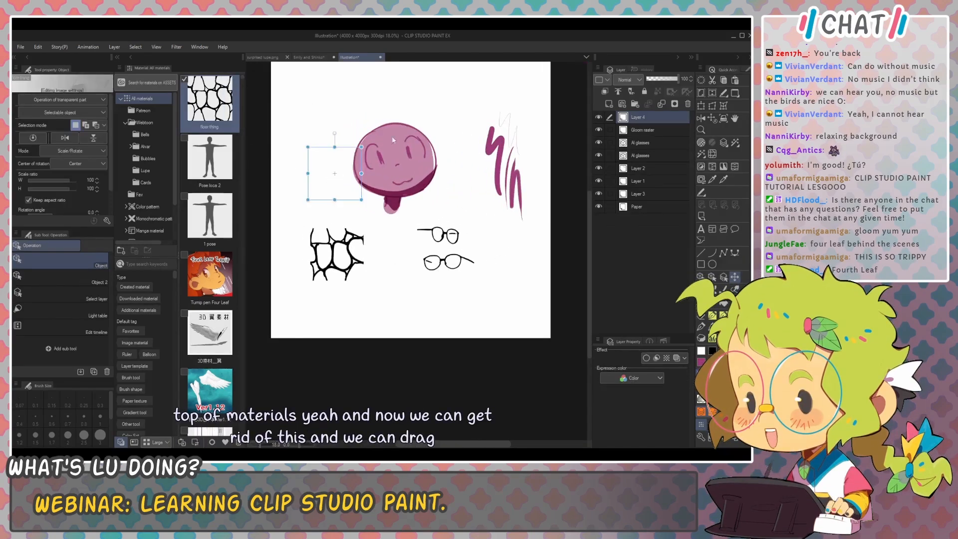
pyautogui.moveTo(394, 140); pyautogui.dragTo(399, 129)
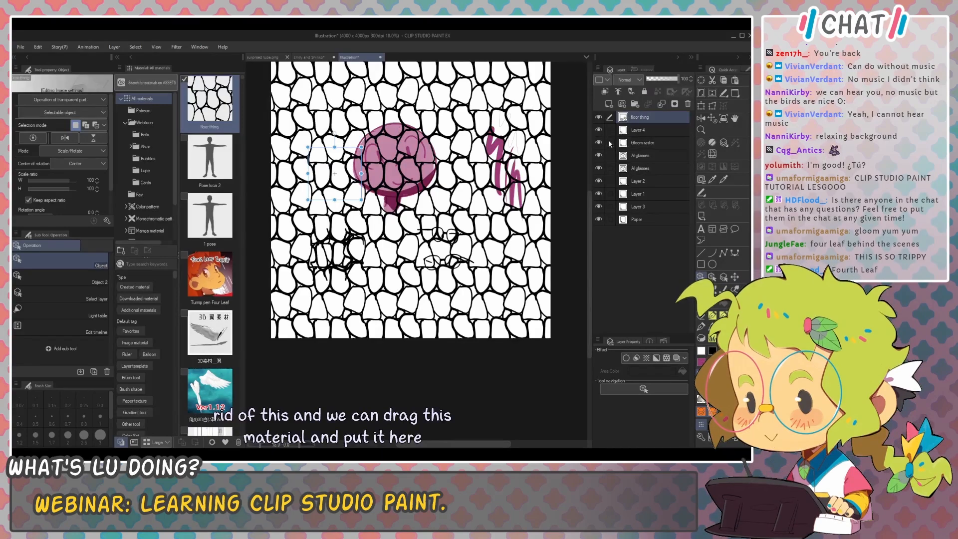
# Step: Hide every layer except the stone pattern and Paper
pyautogui.moveTo(599, 129); pyautogui.dragTo(599, 155)
pyautogui.scroll(1, 490, 244)
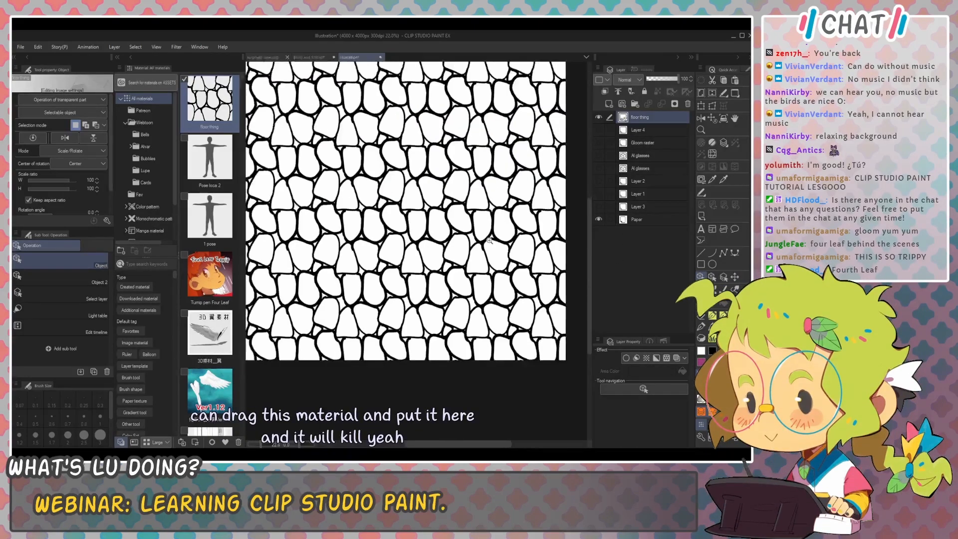
pyautogui.scroll(-2, 491, 244)
pyautogui.scroll(2, 490, 243)
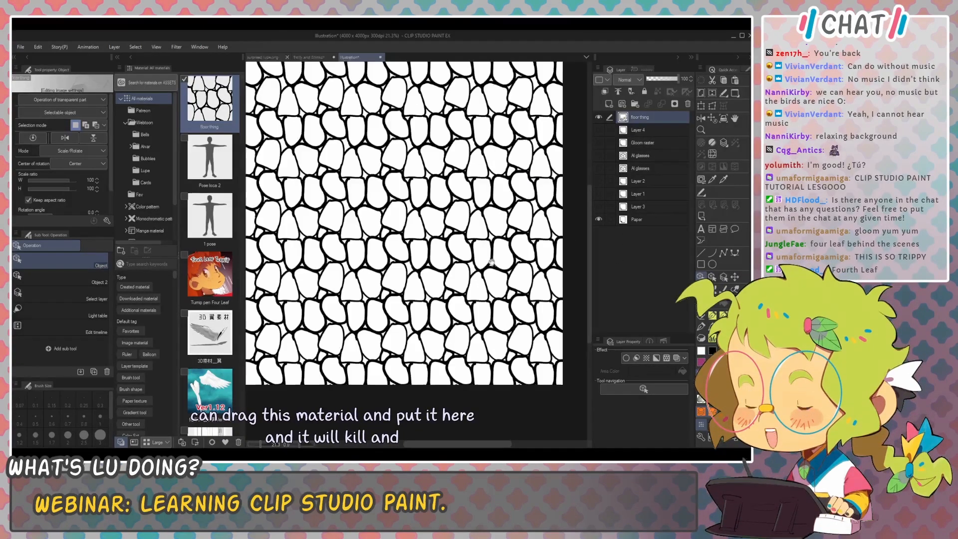
# Step: Distort the stone pattern into a receding floor perspective with the Object 2 sub tool's Free Transform, and shift the layer on the canvas
pyautogui.press('o')
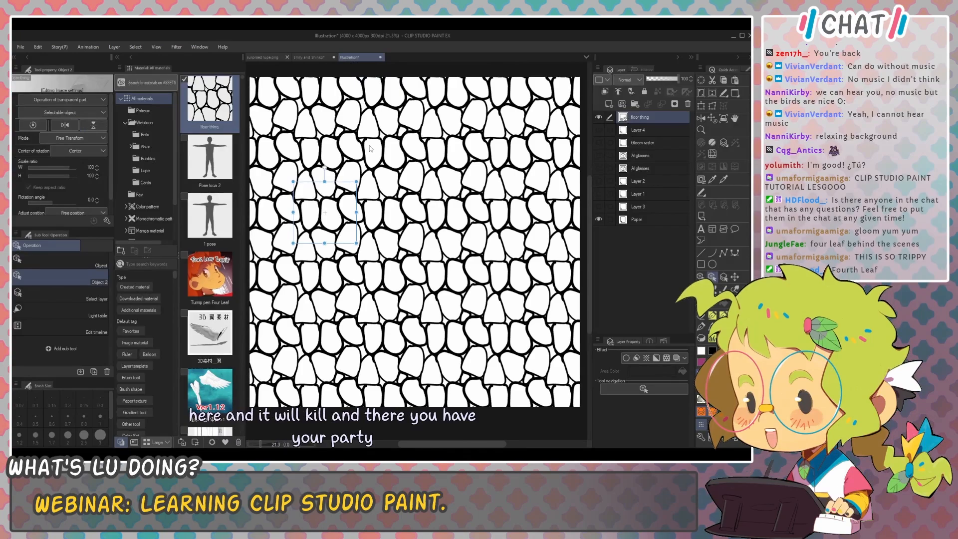
pyautogui.moveTo(325, 186); pyautogui.dragTo(325, 229)
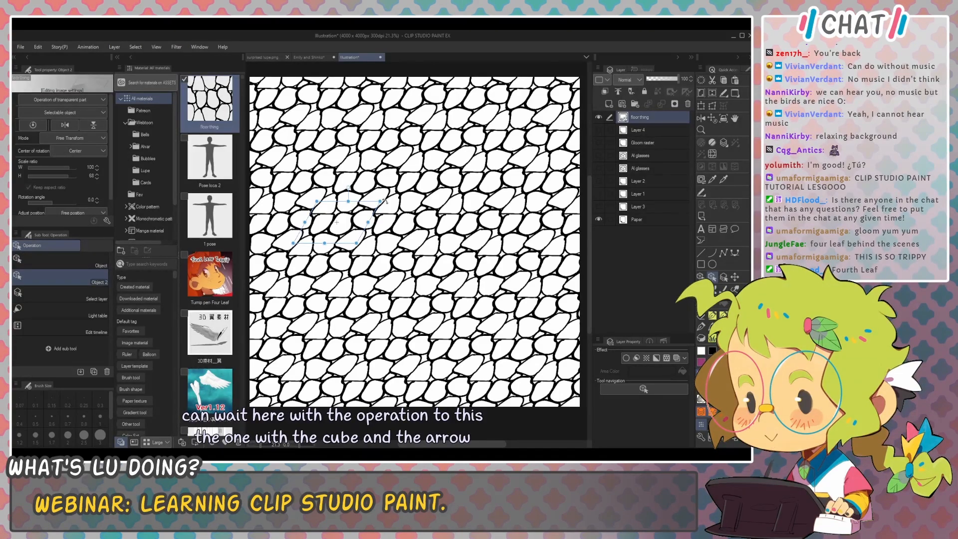
pyautogui.moveTo(381, 201); pyautogui.dragTo(344, 225)
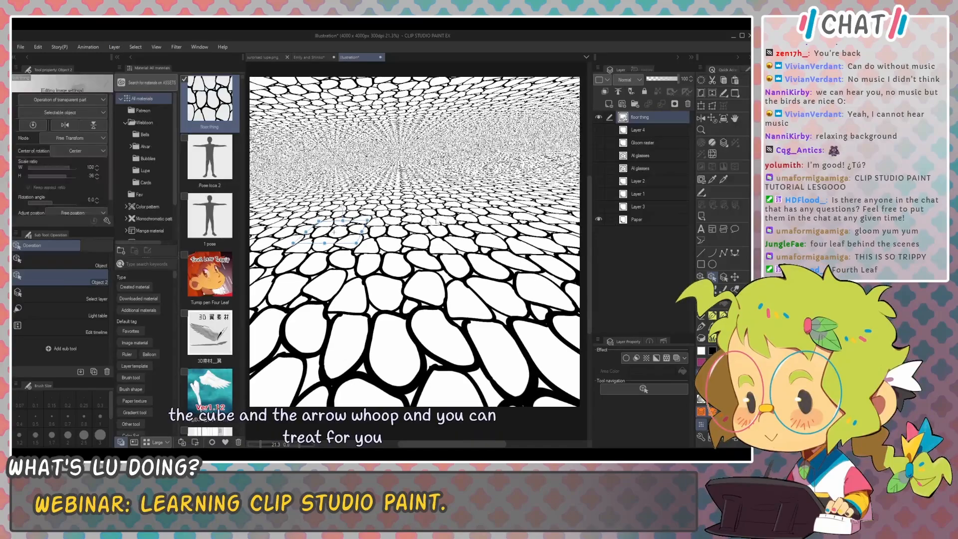
pyautogui.press('k')
pyautogui.moveTo(485, 202); pyautogui.dragTo(452, 175)
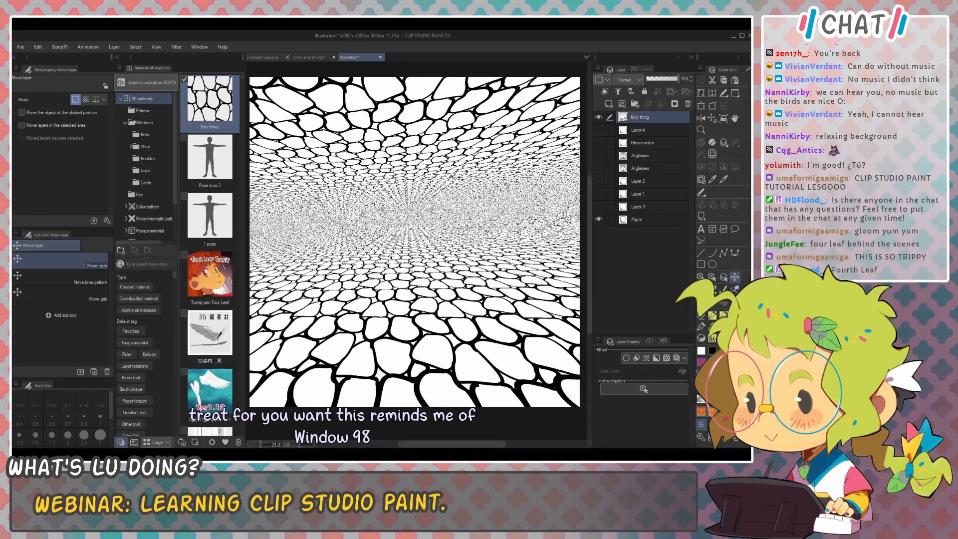
# Step: Reshape the stone pattern with Free Transform into a wall whose stones shrink toward the canvas's right edge
pyautogui.press('o')
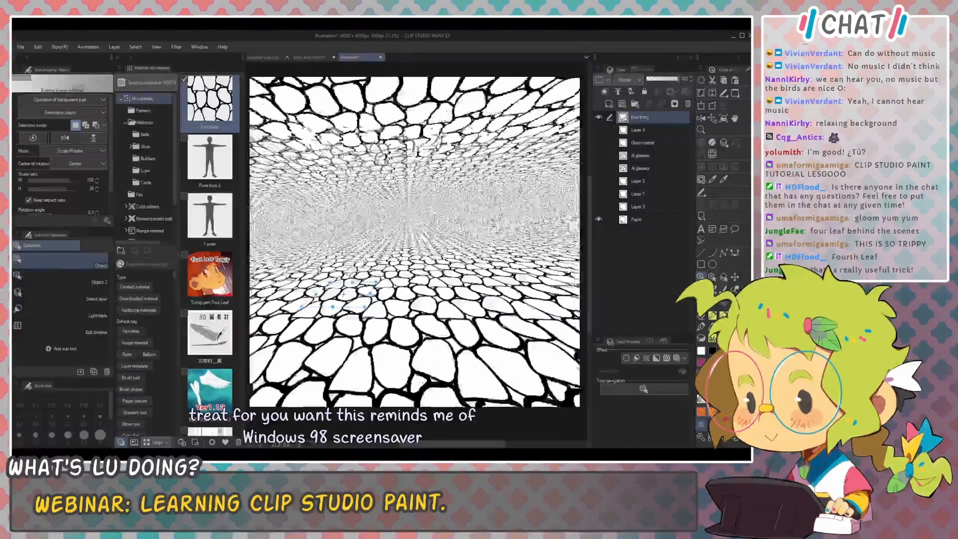
pyautogui.moveTo(344, 295)
pyautogui.mouseDown()
pyautogui.moveTo(344, 272)
pyautogui.moveTo(343, 295)
pyautogui.mouseUp()
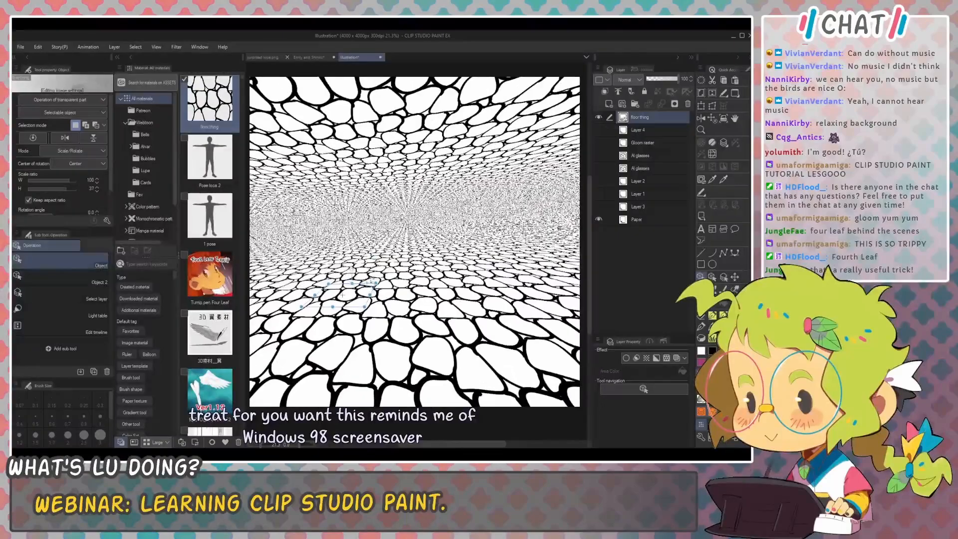
pyautogui.click(99, 282)
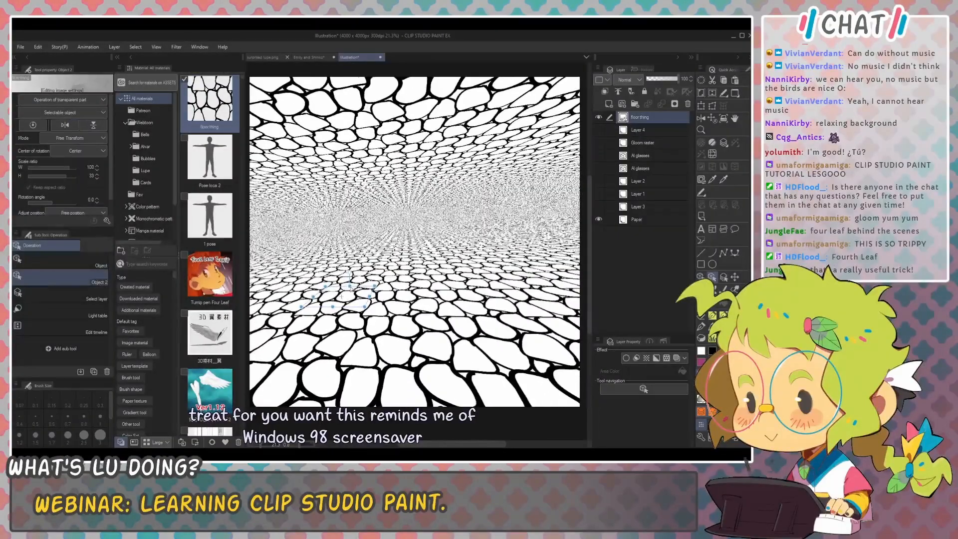
pyautogui.moveTo(333, 263); pyautogui.dragTo(337, 231)
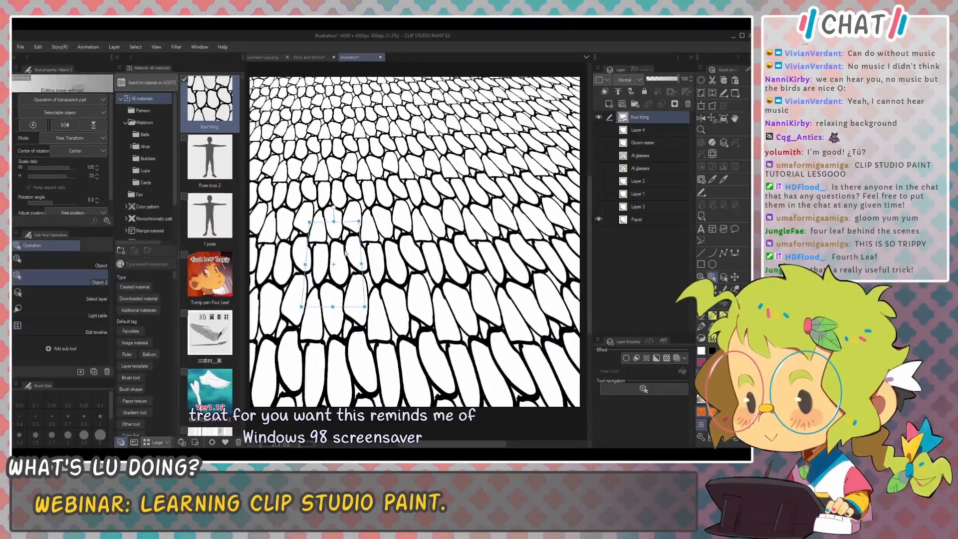
pyautogui.moveTo(364, 229); pyautogui.dragTo(367, 236)
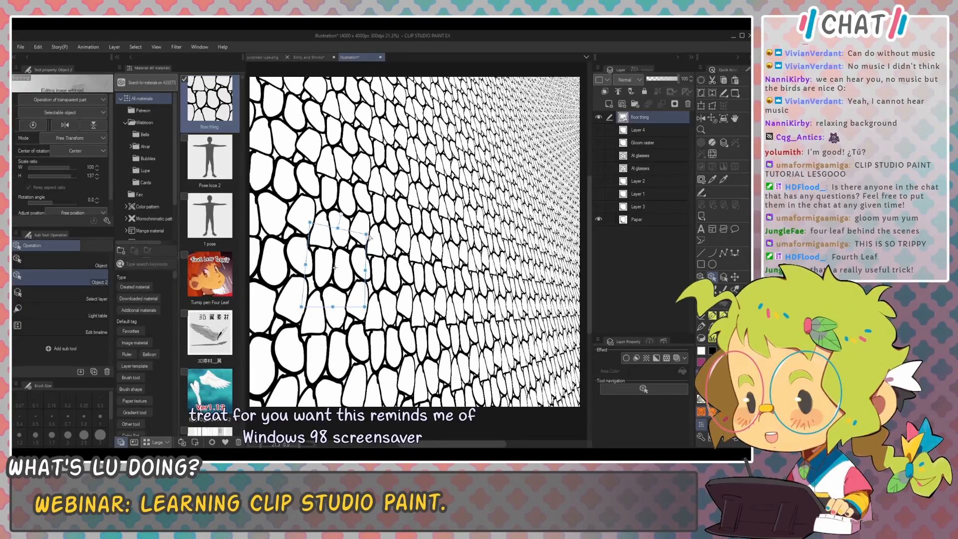
pyautogui.moveTo(369, 238); pyautogui.dragTo(414, 157)
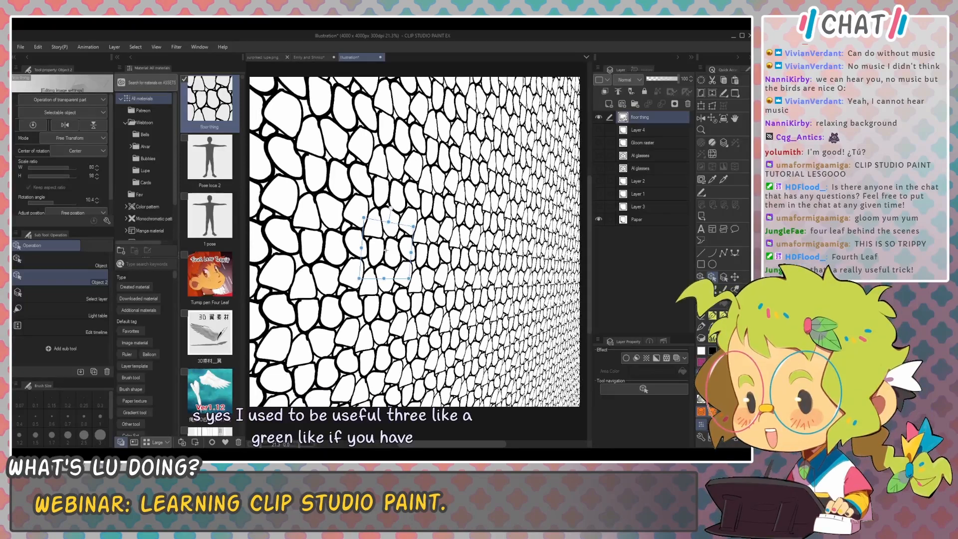
# Step: Hide the stone pattern layer and add a new layer above it for drawing with the Straight line tool
pyautogui.click(600, 118)
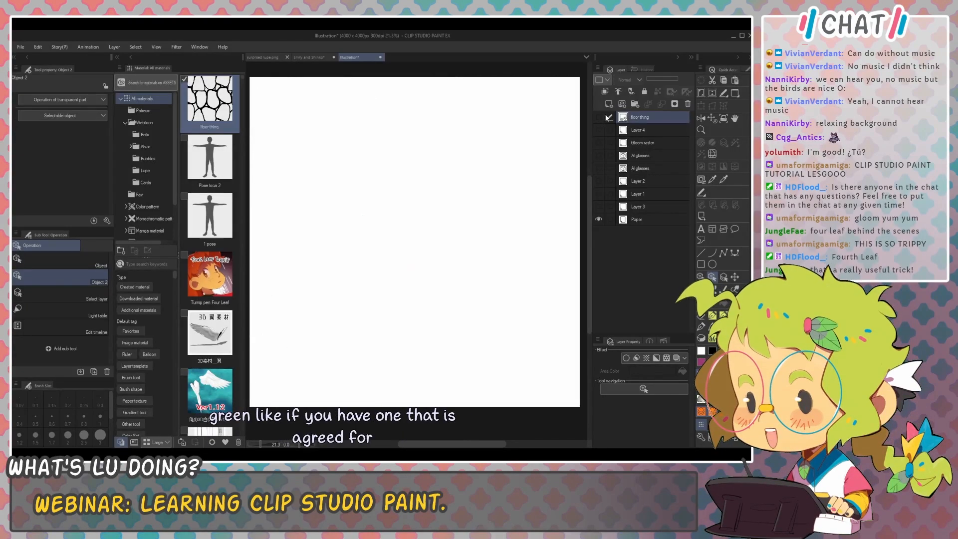
pyautogui.scroll(2, 426, 220)
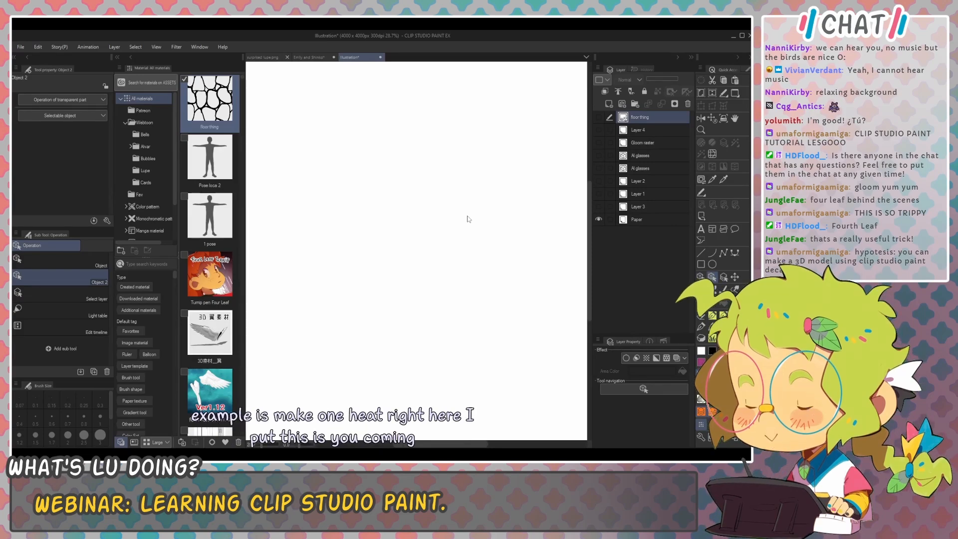
pyautogui.scroll(-1, 471, 213)
pyautogui.moveTo(464, 214); pyautogui.dragTo(494, 211)
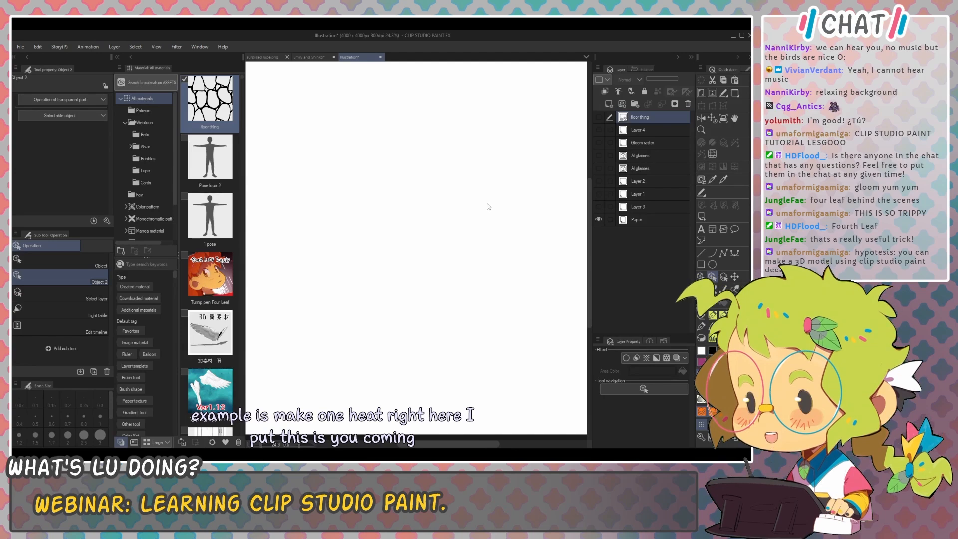
pyautogui.press('u')
pyautogui.click(100, 272)
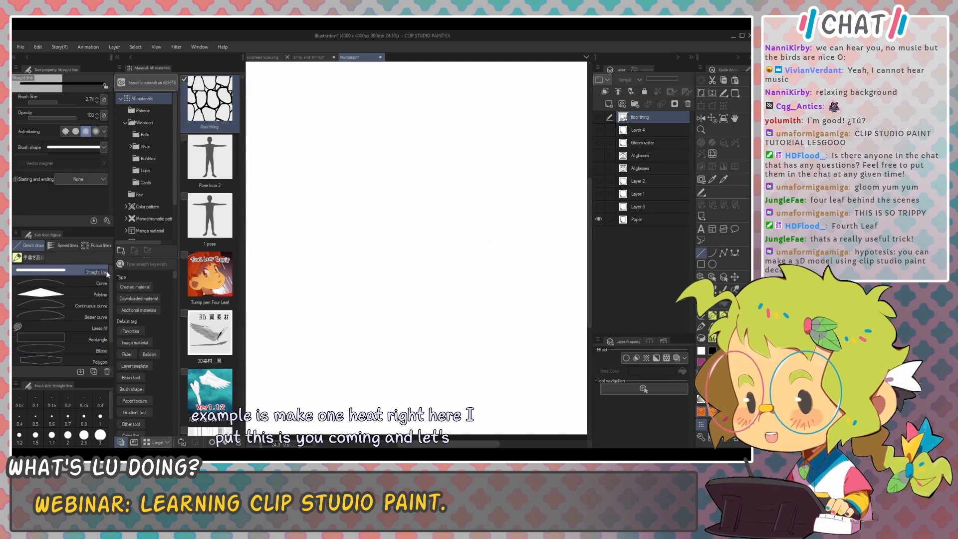
pyautogui.hotkey('ctrl', 'shift', 'n')
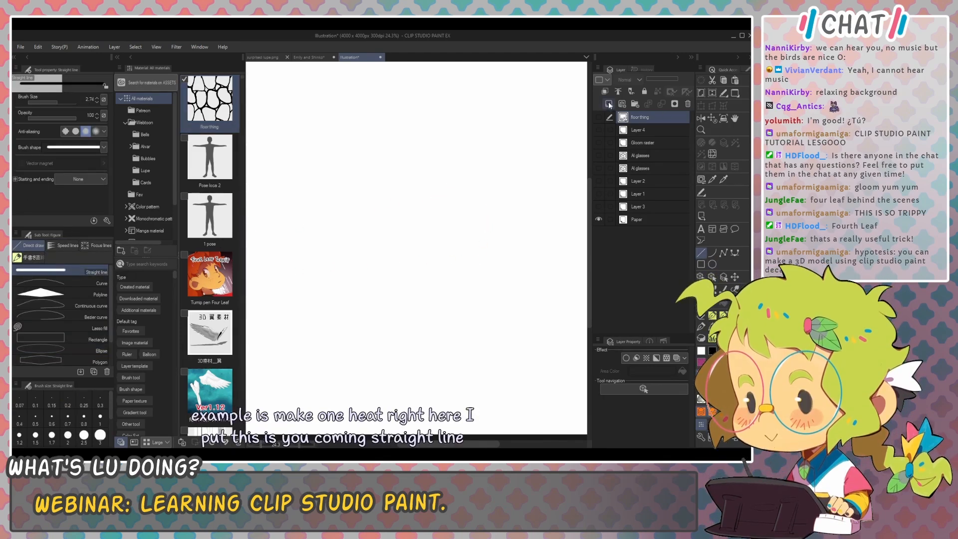
# Step: Reduce the line's brush size to 1.50 and draw a long vertical straight line on the new layer
pyautogui.press('[')
pyautogui.press('[')
pyautogui.press('[')
pyautogui.press('[')
pyautogui.press('[')
pyautogui.press('[')
pyautogui.press('[')
pyautogui.press('[')
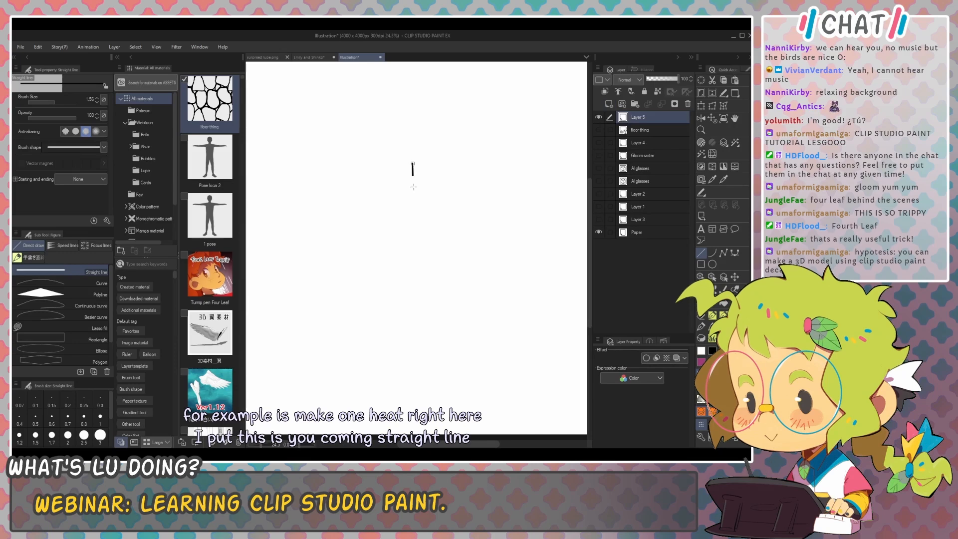
pyautogui.moveTo(386, 143); pyautogui.dragTo(386, 325)
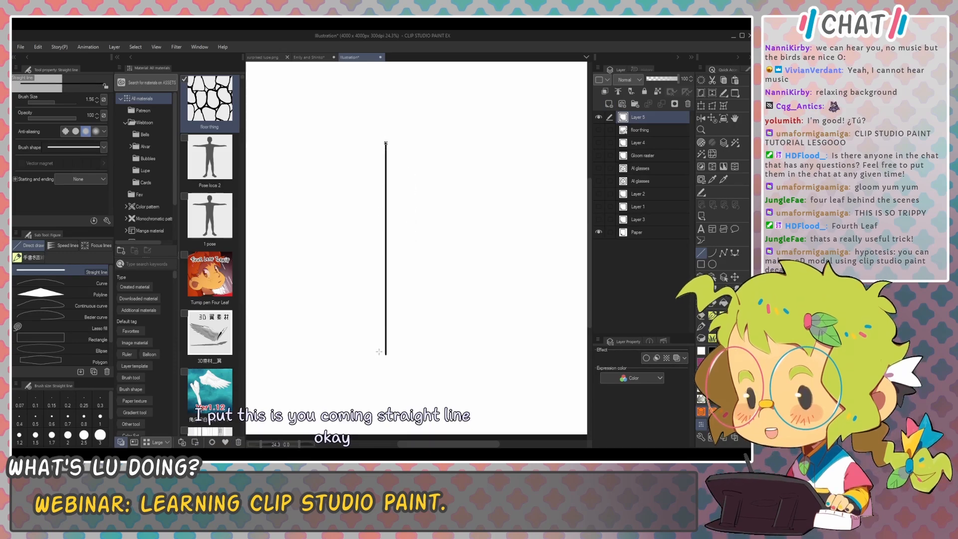
# Step: Duplicate the vertical line and move the copy to the right as a parallel line
pyautogui.hotkey('ctrl', 'c')
pyautogui.hotkey('ctrl', 'v')
pyautogui.press('k')
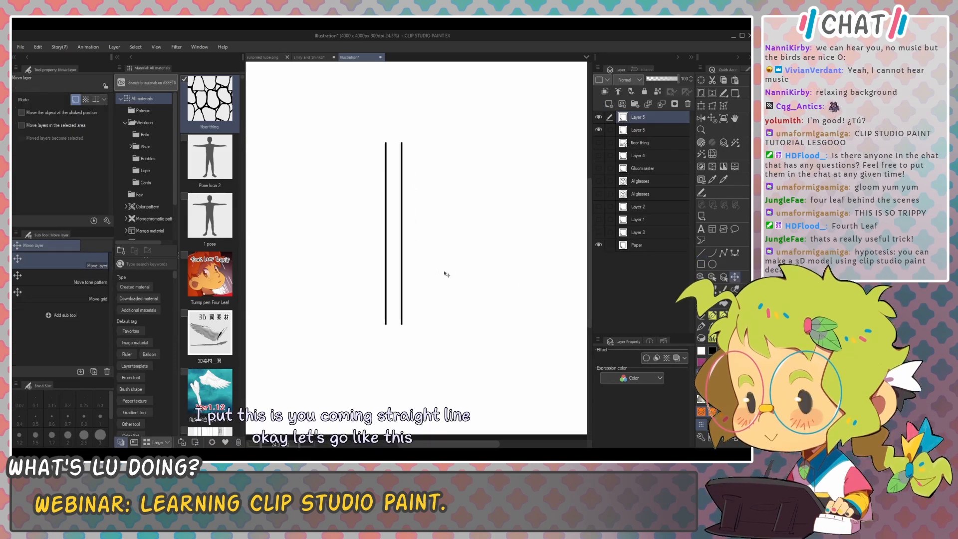
pyautogui.moveTo(446, 274); pyautogui.dragTo(476, 282)
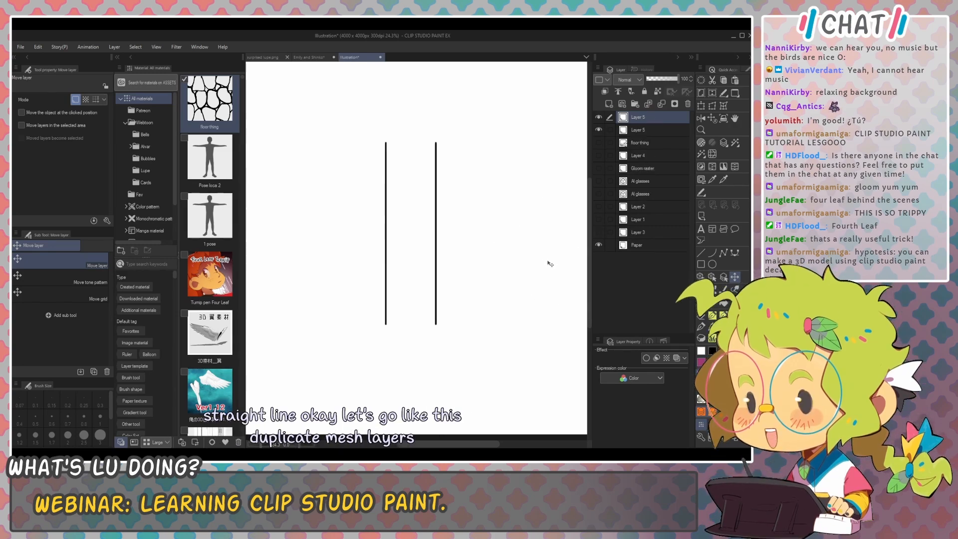
# Step: Duplicate the pair of lines, rotate the copy 90°, and merge everything into one crossed-line grid layer
pyautogui.hotkey('ctrl', 'c')
pyautogui.hotkey('ctrl', 'v')
pyautogui.hotkey('ctrl', 't')
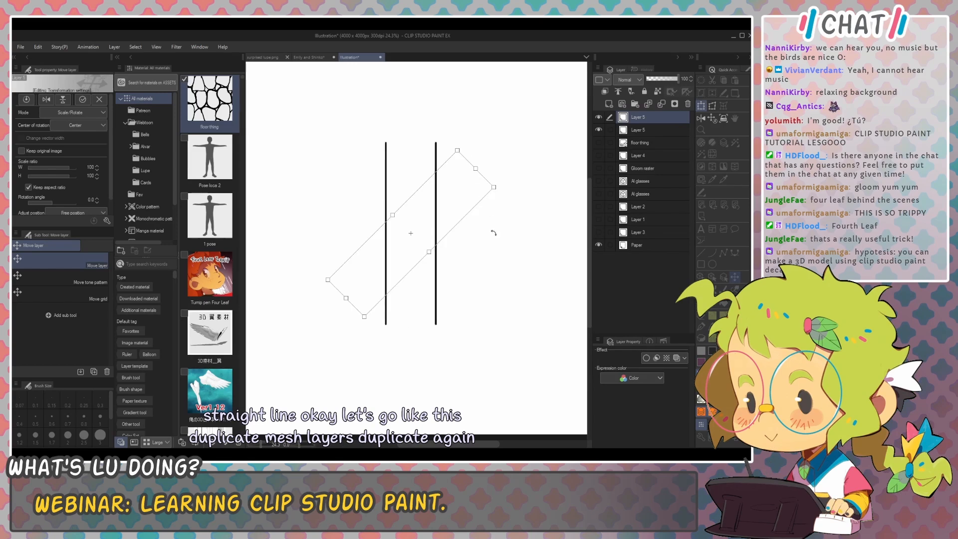
pyautogui.moveTo(493, 232); pyautogui.dragTo(498, 272)
pyautogui.press('Return')
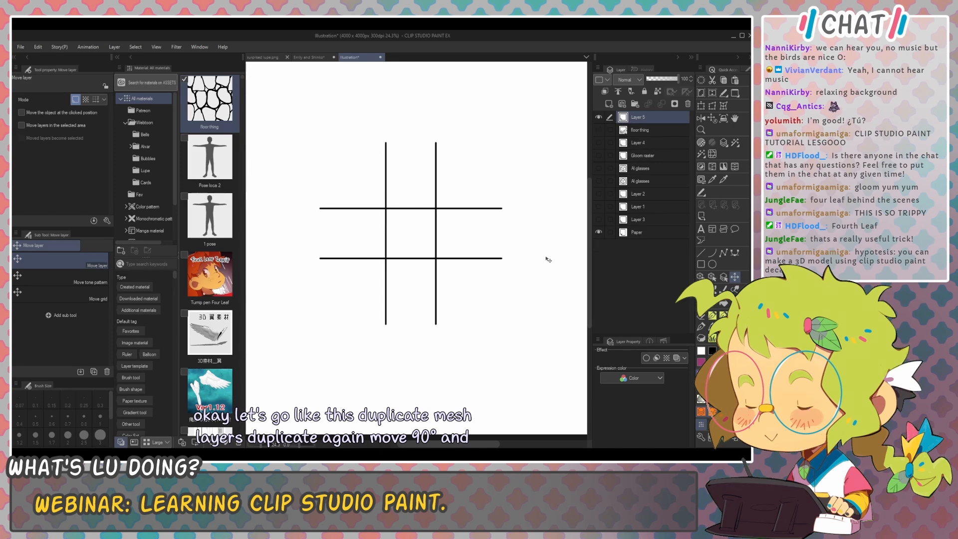
pyautogui.moveTo(535, 260); pyautogui.dragTo(531, 259)
# Step: Copy the grid into a new 1944 x 1944 px document
pyautogui.press('m')
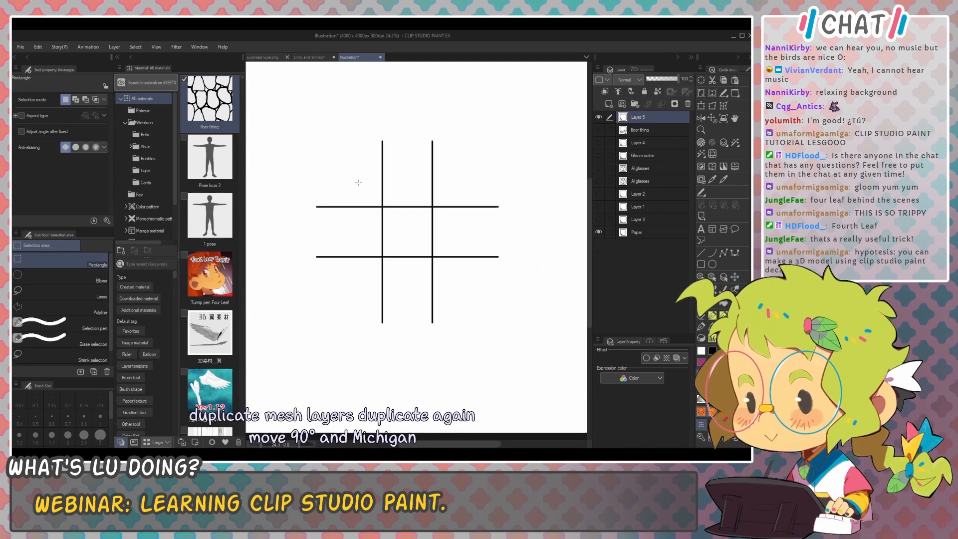
pyautogui.scroll(3, 491, 254)
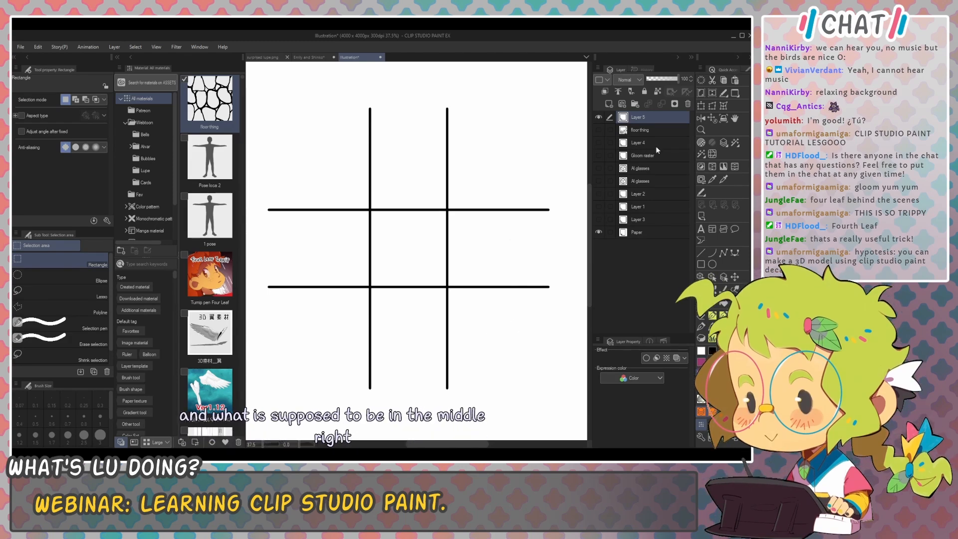
pyautogui.hotkey('ctrl', 'shift', 'v')
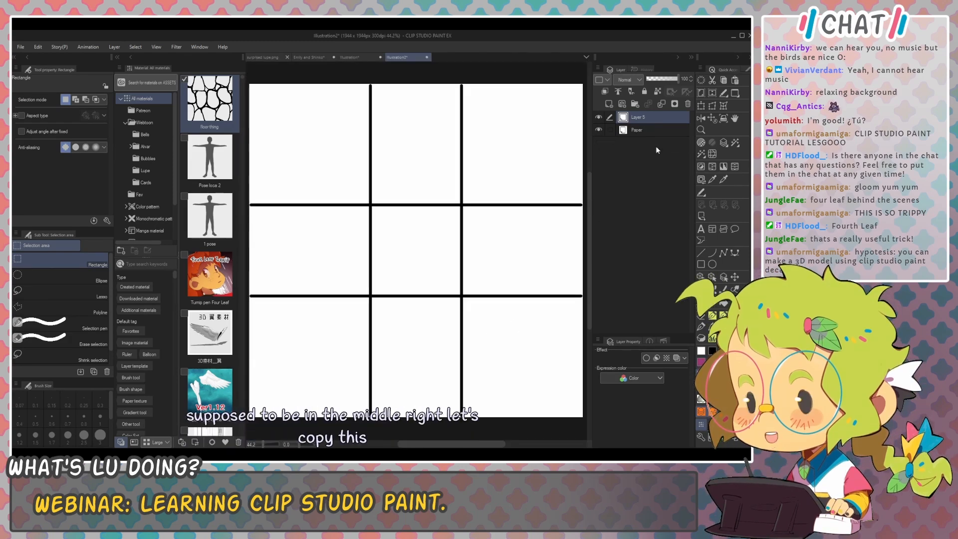
pyautogui.scroll(-1, 538, 231)
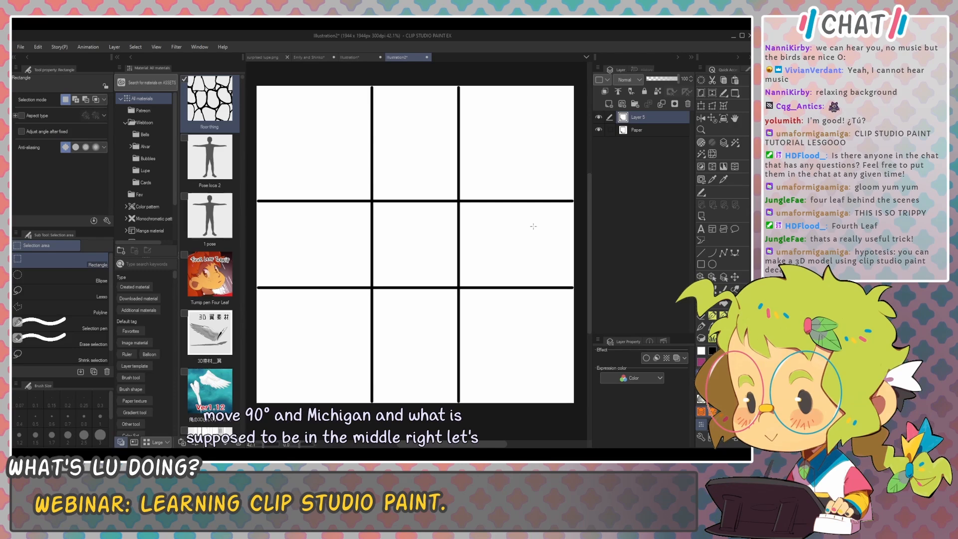
# Step: Select the whole grid canvas and start registering it as an image material
pyautogui.hotkey('ctrl', 'a')
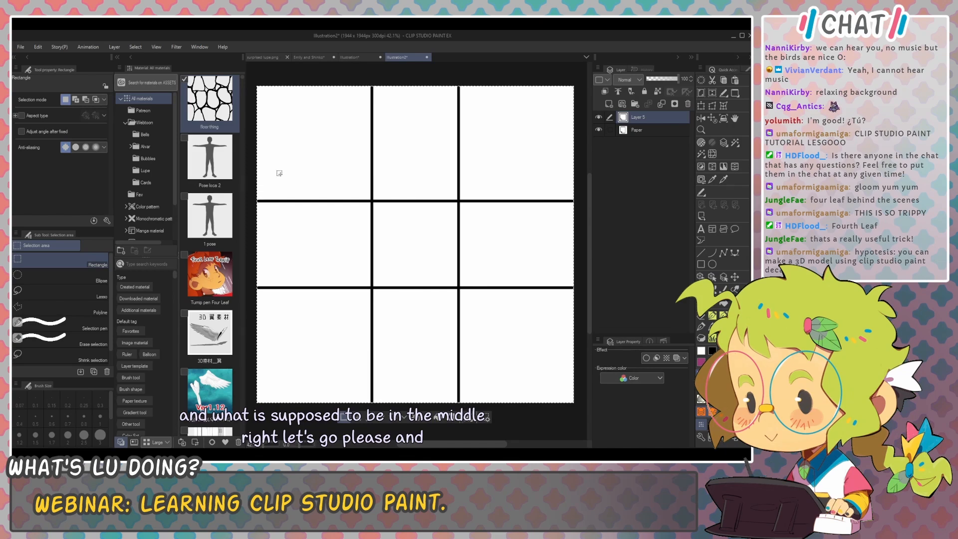
pyautogui.click(38, 46)
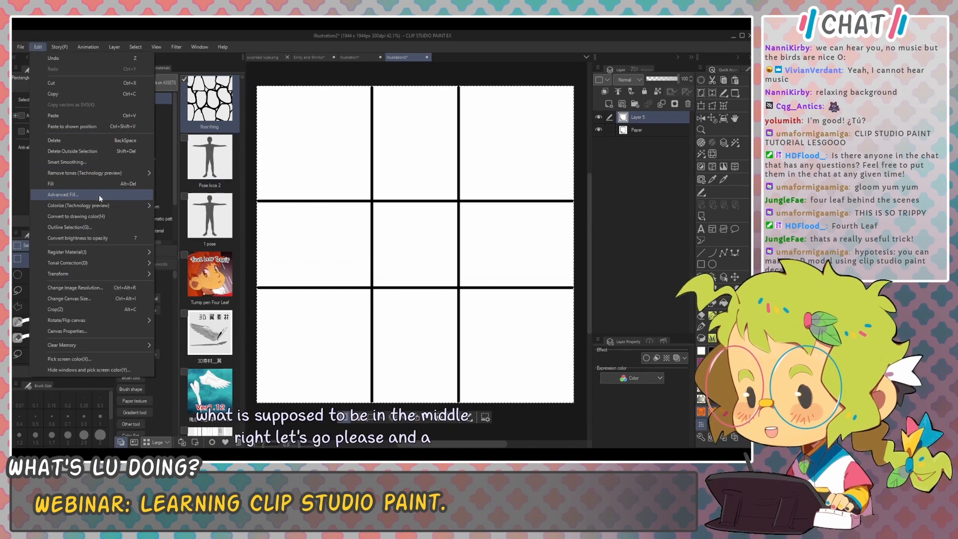
pyautogui.click(184, 240)
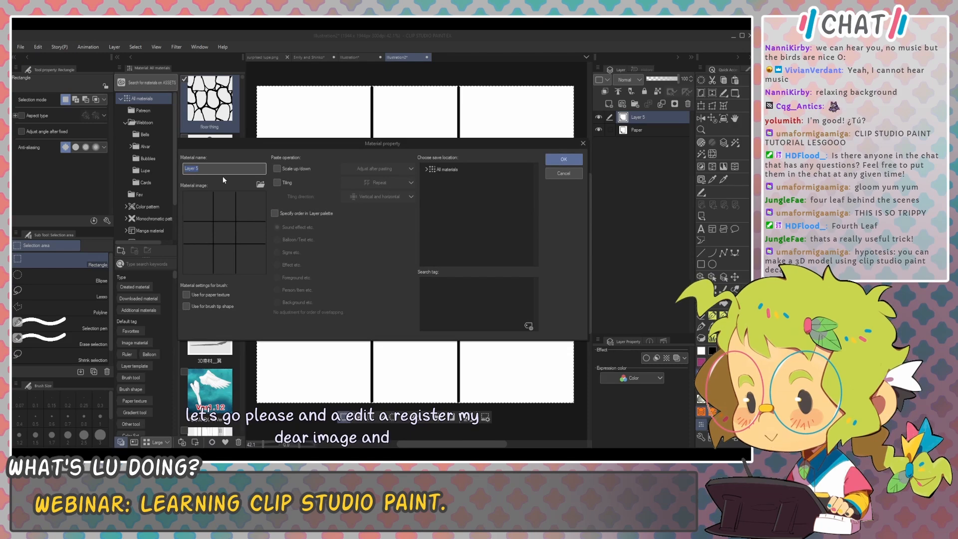
pyautogui.write('dq')
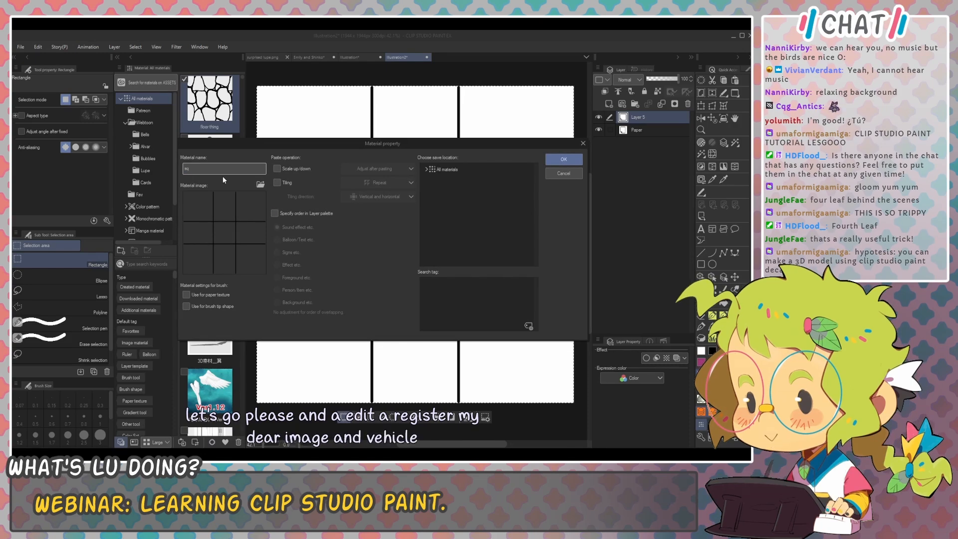
pyautogui.write('uares')
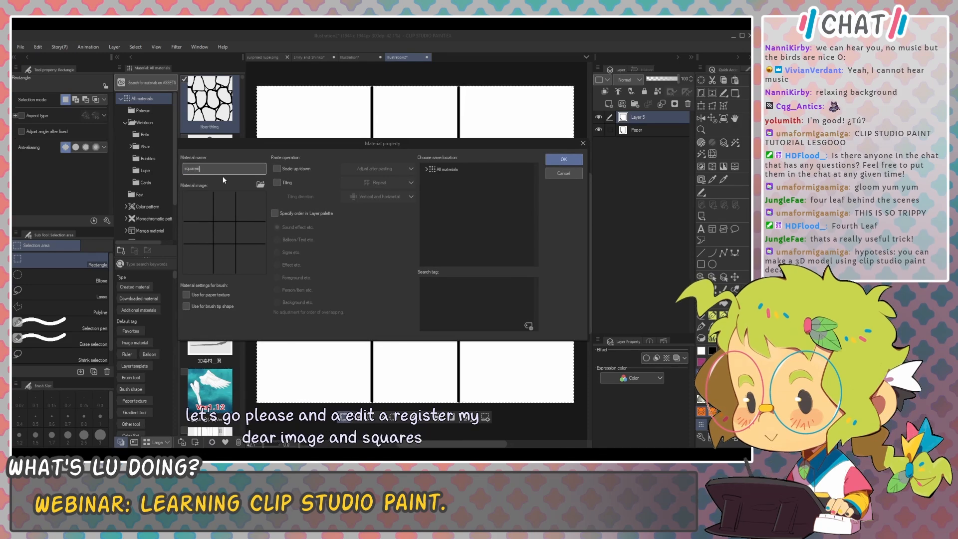
pyautogui.press('BackSpace')
pyautogui.press('BackSpace')
pyautogui.press('BackSpace')
pyautogui.press('BackSpace')
pyautogui.press('BackSpace')
pyautogui.press('BackSpace')
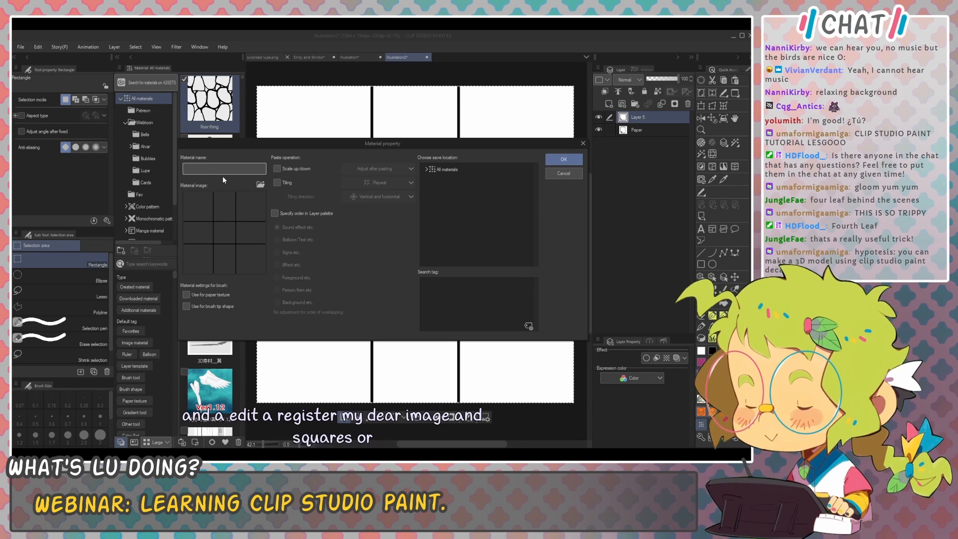
# Step: Name the material "grid", enable tiling in both directions, choose the Fav folder, add a search tag and register it
pyautogui.write('rid')
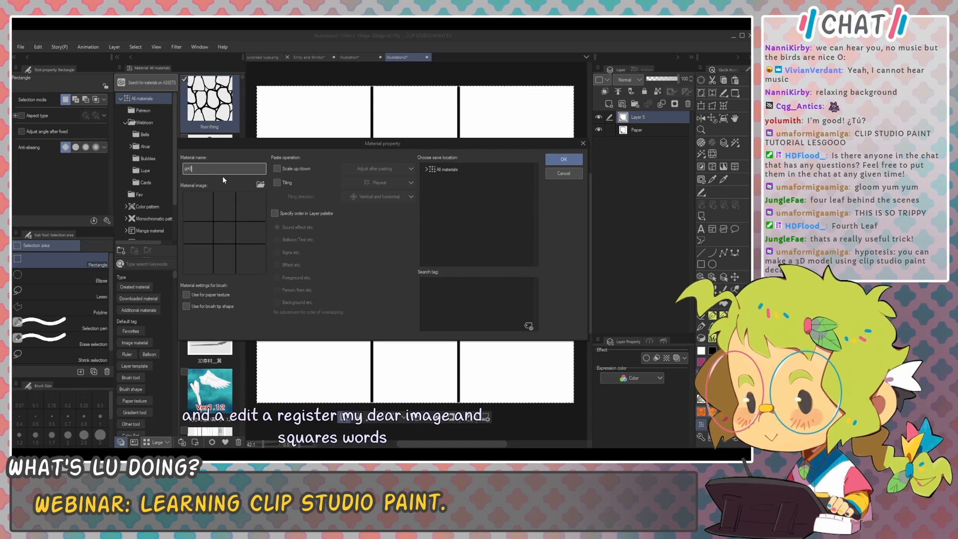
pyautogui.click(425, 171)
pyautogui.click(287, 184)
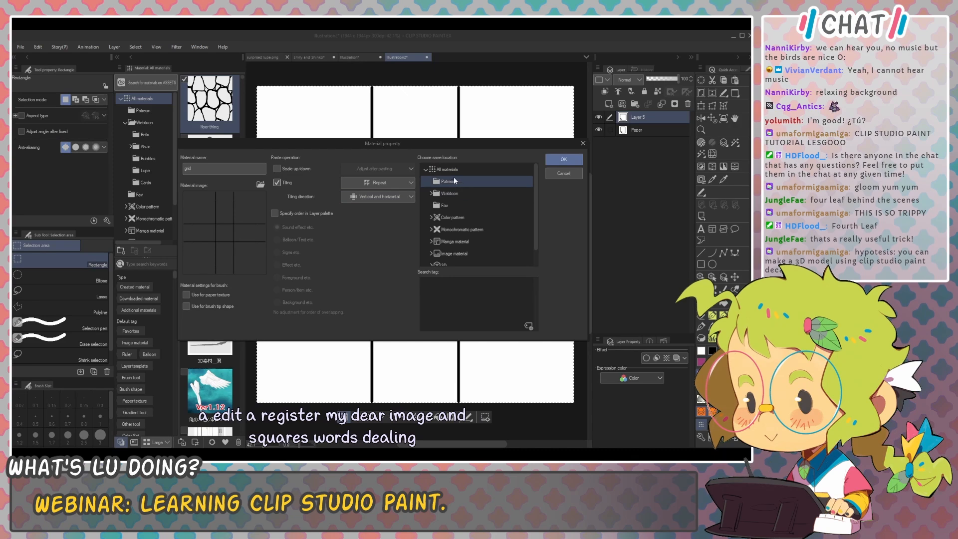
pyautogui.click(459, 206)
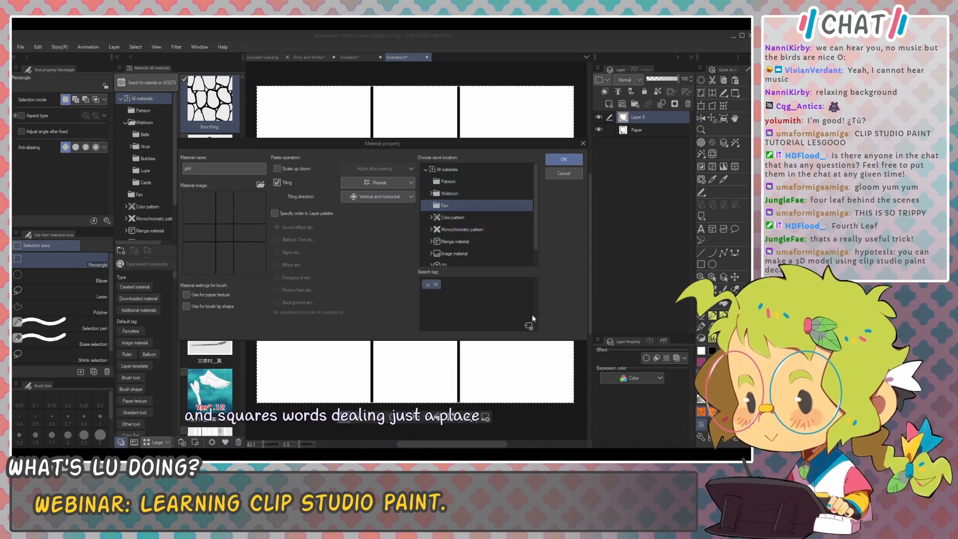
pyautogui.click(564, 159)
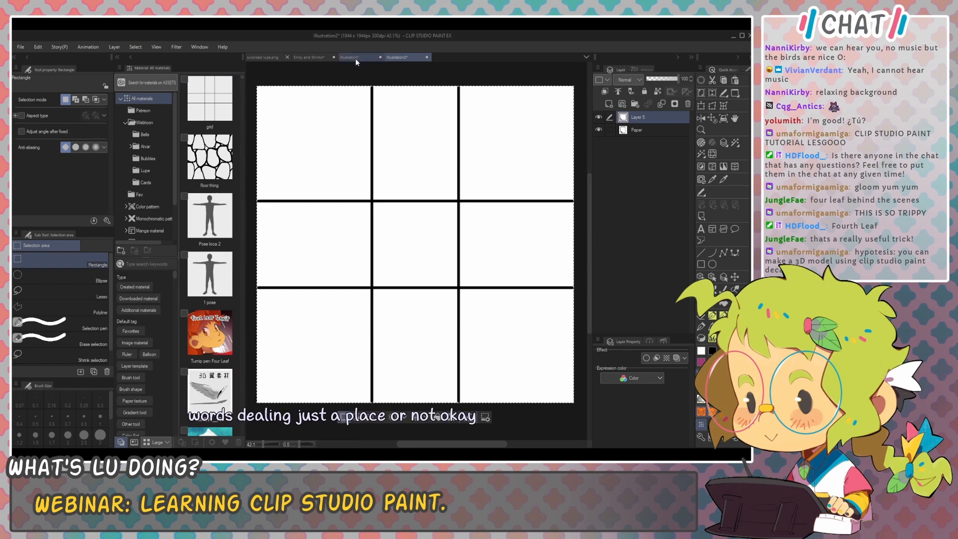
# Step: Switch to the Illustration document and delete Layer 5 with the hand-placed grid lines
pyautogui.hotkey('ctrl', 'Tab')
pyautogui.moveTo(478, 252); pyautogui.dragTo(484, 250)
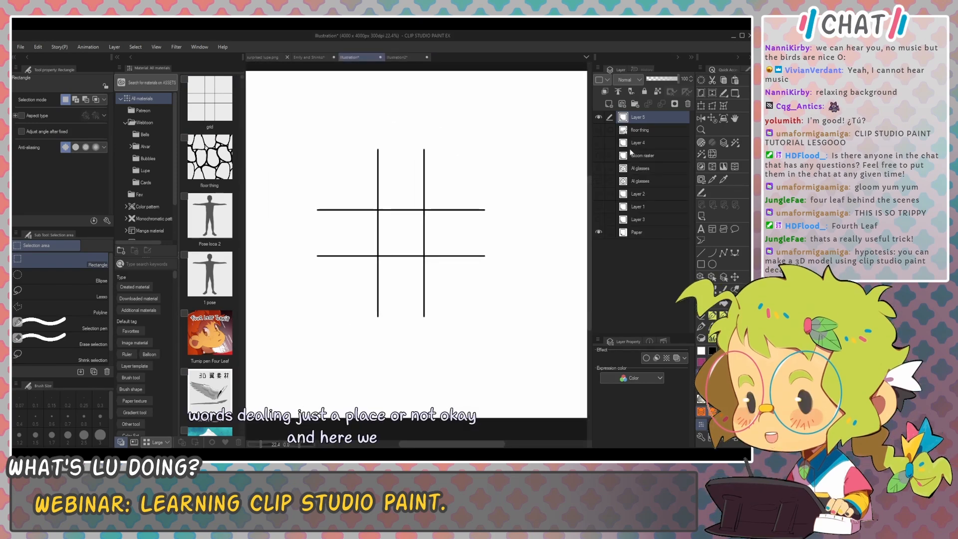
pyautogui.click(688, 103)
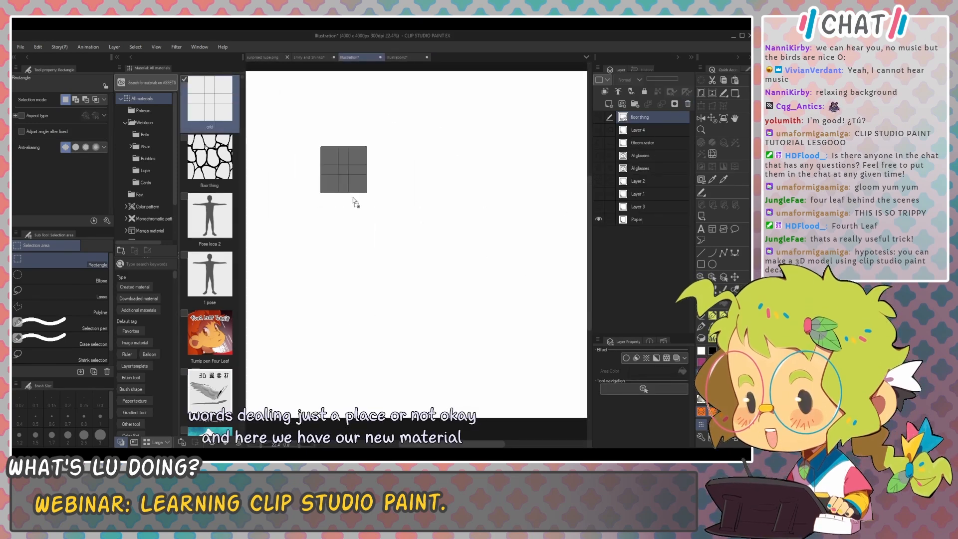
# Step: Place the grid material on the canvas and distort it with Free Transform into a wall receding in perspective
pyautogui.moveTo(353, 198); pyautogui.dragTo(354, 199)
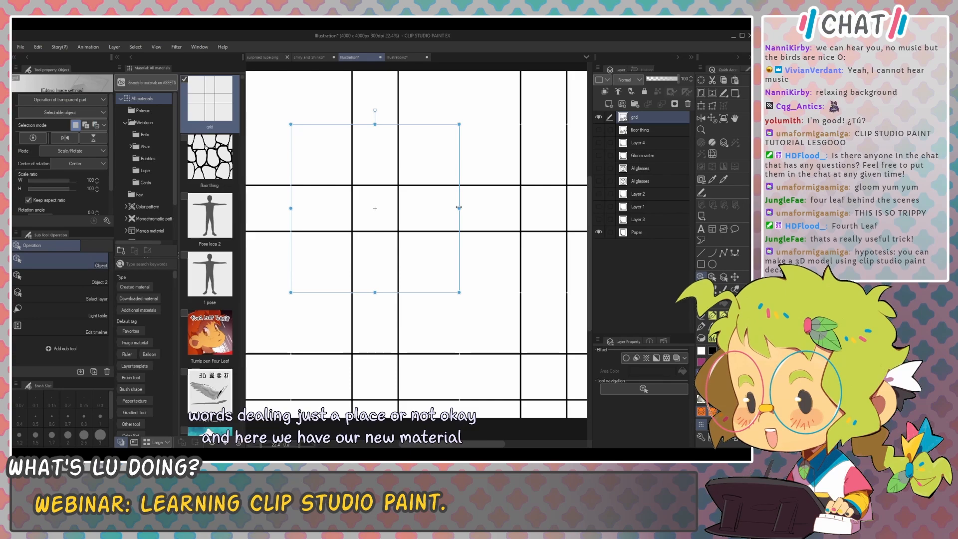
pyautogui.press('.')
pyautogui.moveTo(459, 209); pyautogui.dragTo(395, 223)
pyautogui.moveTo(394, 138); pyautogui.dragTo(391, 163)
pyautogui.press('Return')
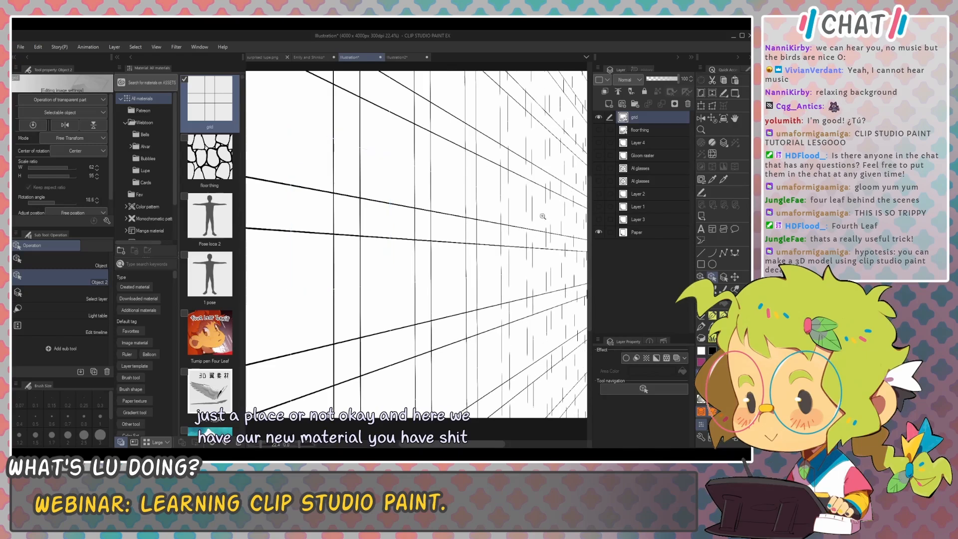
# Step: Place a second copy of the grid material and narrow and flatten its lower edge into a perspective plane
pyautogui.scroll(-1, 514, 248)
pyautogui.moveTo(514, 248); pyautogui.dragTo(522, 246)
pyautogui.moveTo(209, 100); pyautogui.dragTo(441, 163)
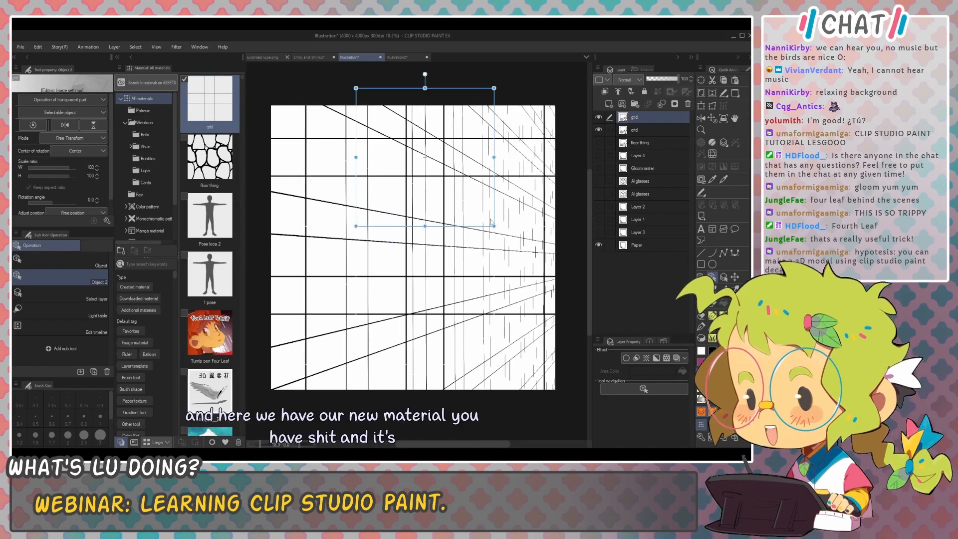
pyautogui.moveTo(426, 228); pyautogui.dragTo(428, 165)
pyautogui.moveTo(356, 165); pyautogui.dragTo(371, 159)
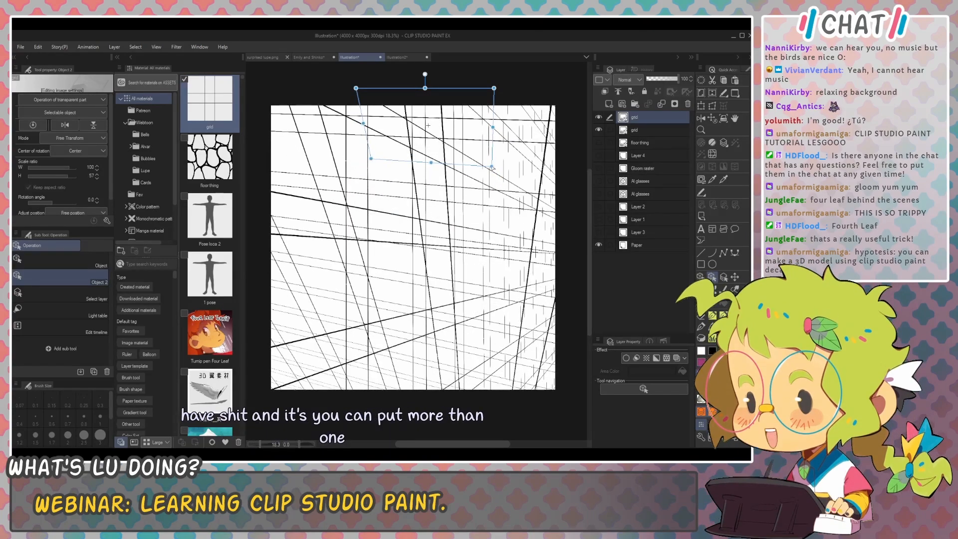
pyautogui.moveTo(491, 166); pyautogui.dragTo(484, 160)
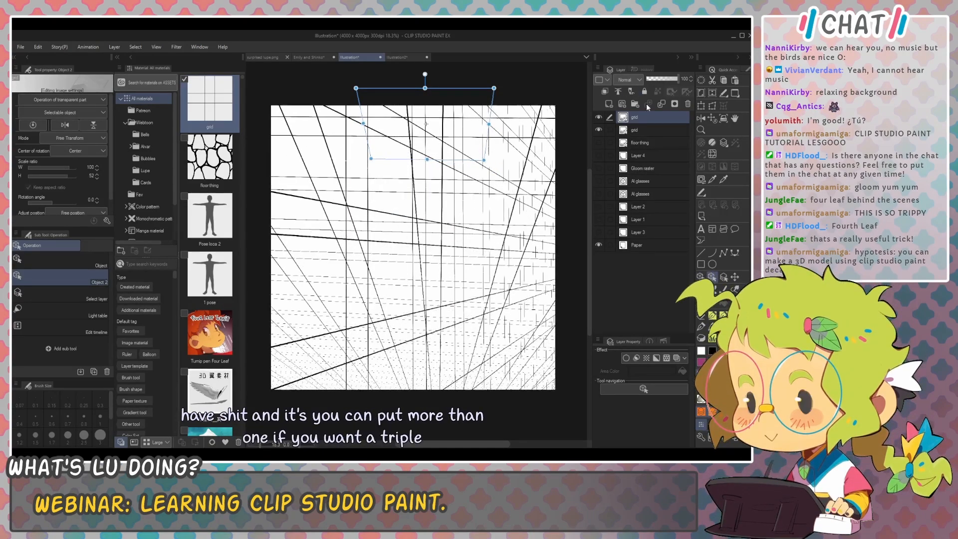
# Step: Lower the opacity of both grid layers
pyautogui.click(657, 77)
pyautogui.click(649, 130)
pyautogui.click(661, 79)
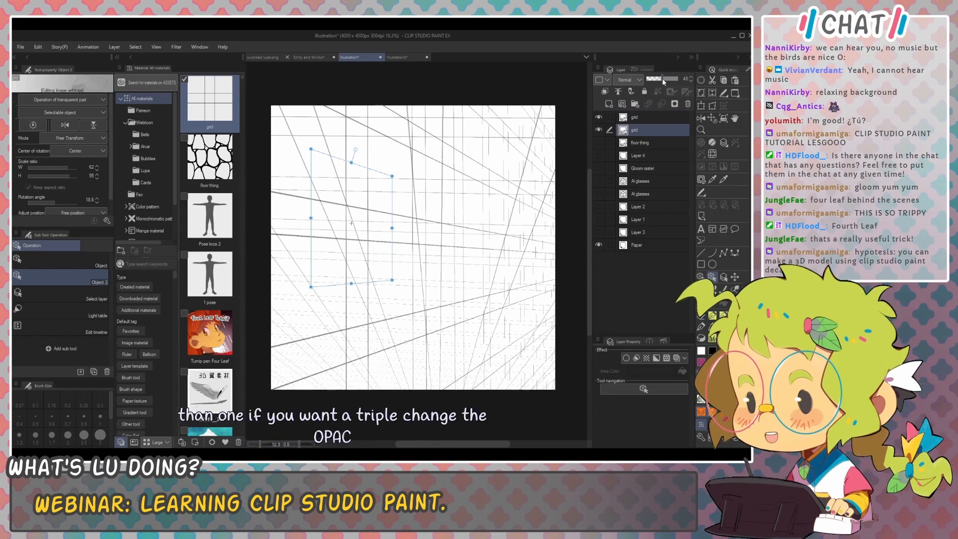
# Step: Move the upper grid layer down the canvas and pull its lower corner outward to change the perspective
pyautogui.click(652, 117)
pyautogui.press('k')
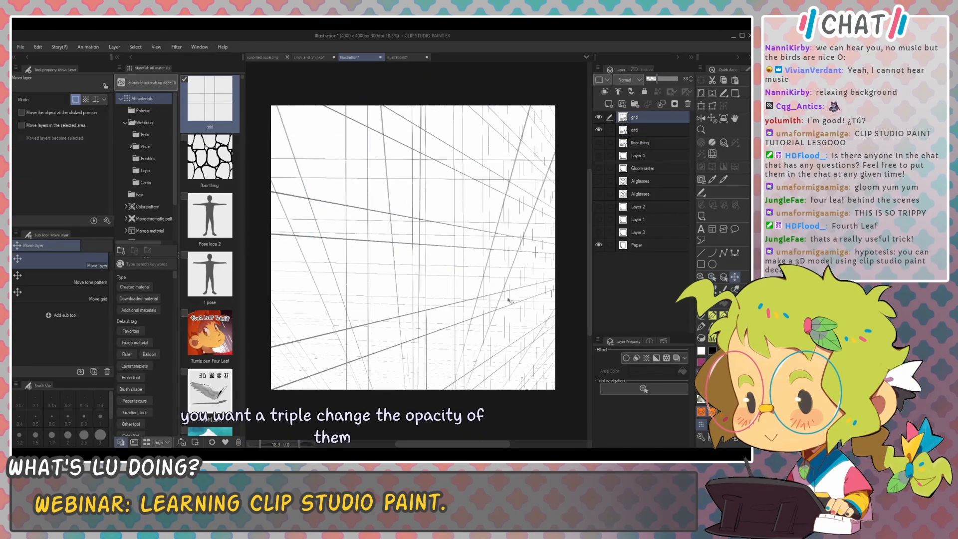
pyautogui.press('o')
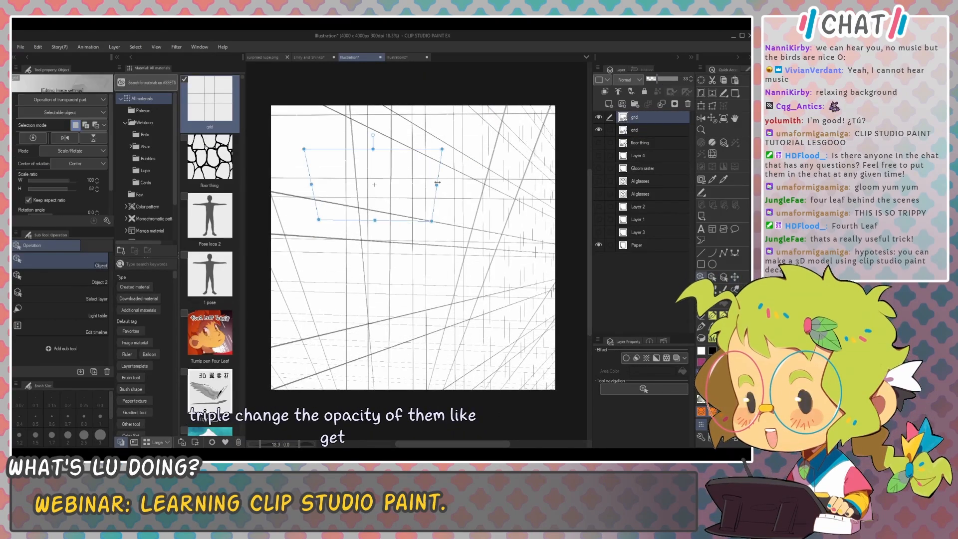
pyautogui.moveTo(432, 222); pyautogui.dragTo(474, 218)
pyautogui.press('o')
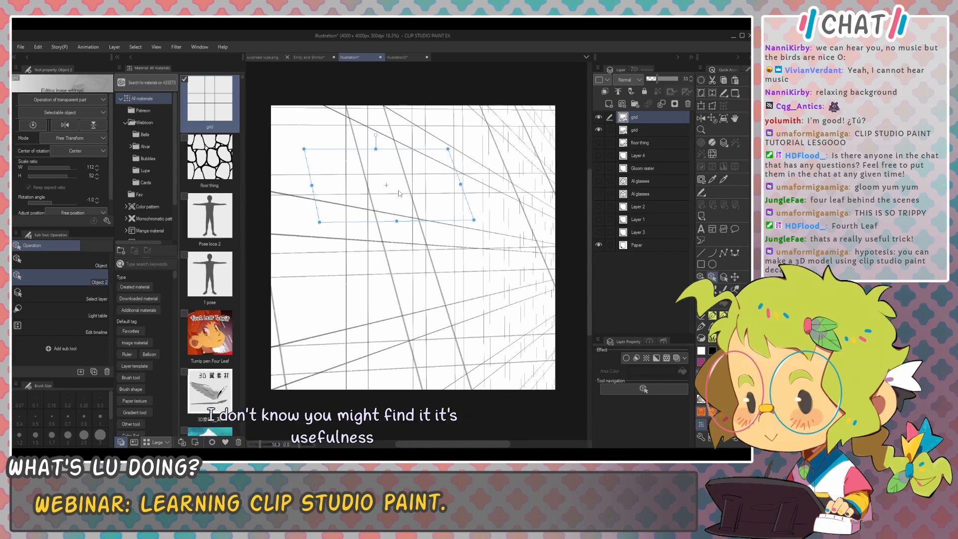
# Step: Delete both grid layers
pyautogui.click(688, 104)
pyautogui.click(689, 104)
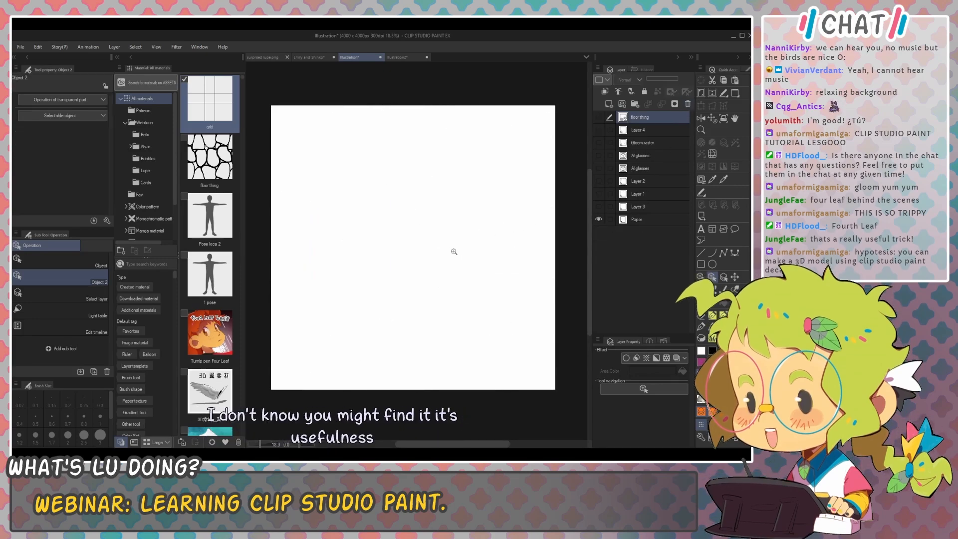
# Step: Place the 3D wings material on the canvas
pyautogui.moveTo(454, 251); pyautogui.dragTo(485, 249)
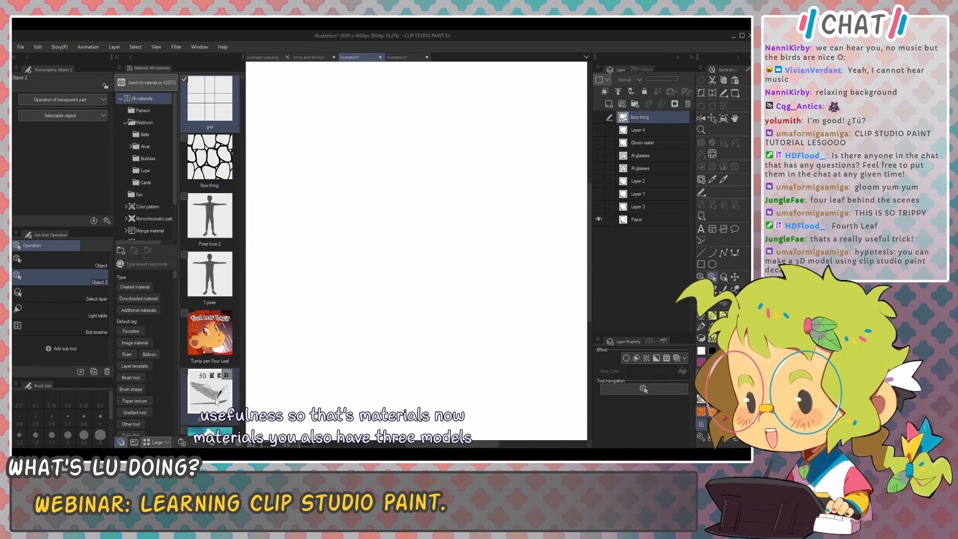
pyautogui.click(217, 397)
pyautogui.moveTo(308, 313); pyautogui.dragTo(408, 219)
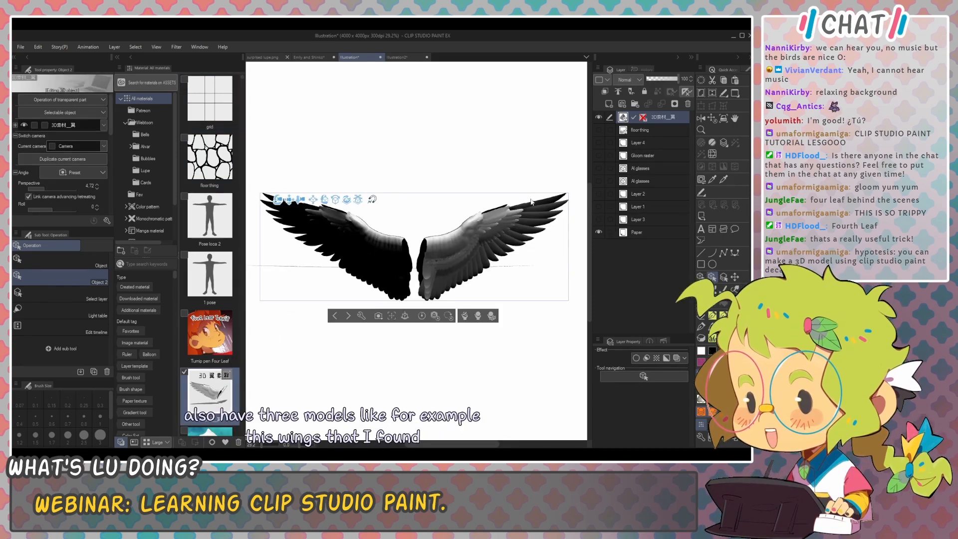
# Step: Show the Tool palette and orbit the camera around the 3D wings with the Operation tool
pyautogui.moveTo(426, 168); pyautogui.dragTo(451, 173)
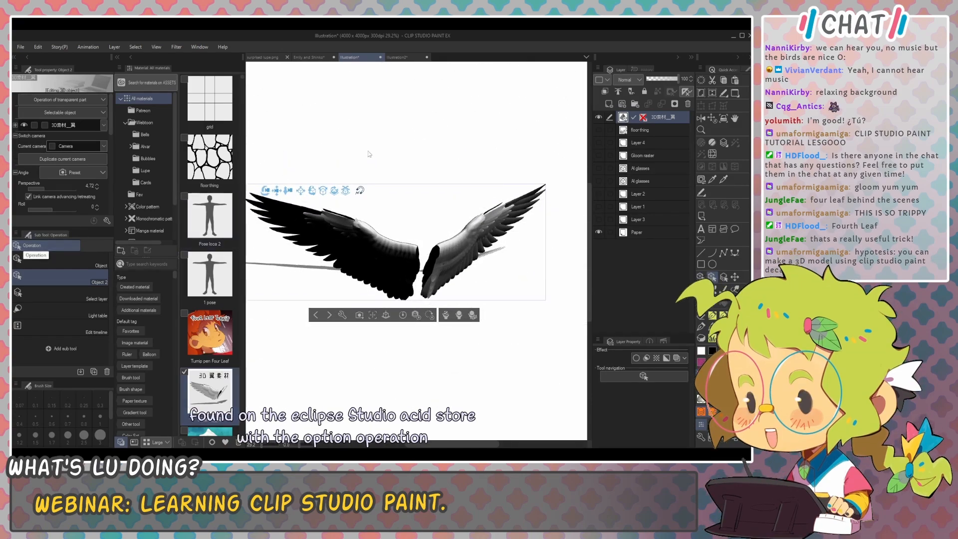
pyautogui.moveTo(370, 154); pyautogui.dragTo(439, 115)
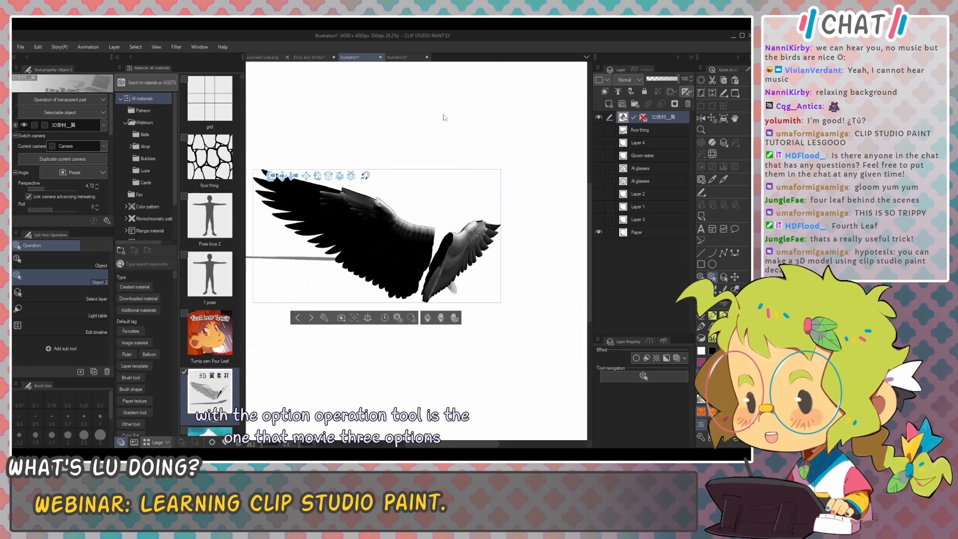
pyautogui.moveTo(414, 140); pyautogui.dragTo(377, 174)
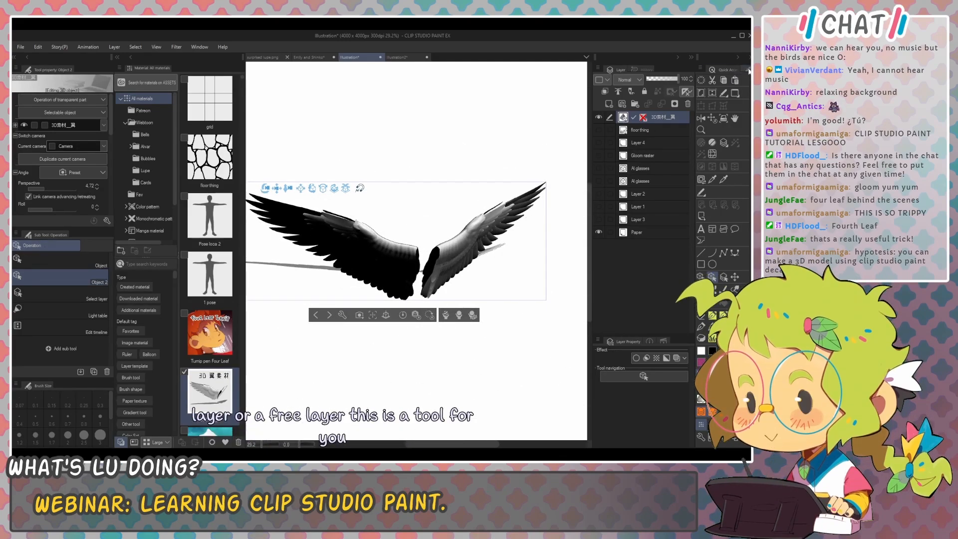
pyautogui.click(734, 70)
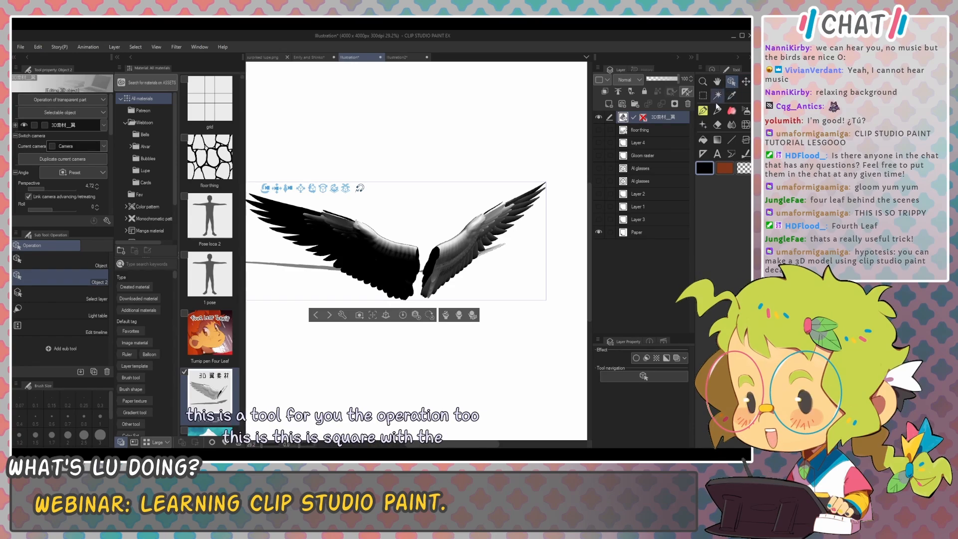
pyautogui.moveTo(434, 145); pyautogui.dragTo(497, 204)
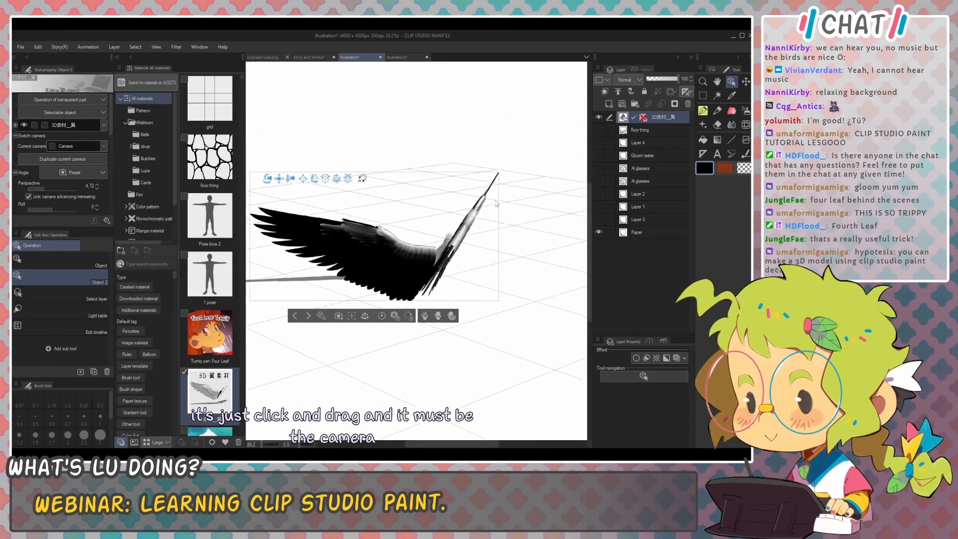
# Step: Select the 3D wings model to bring up its manipulator and tilt the model slightly with the rotation rings
pyautogui.click(420, 263)
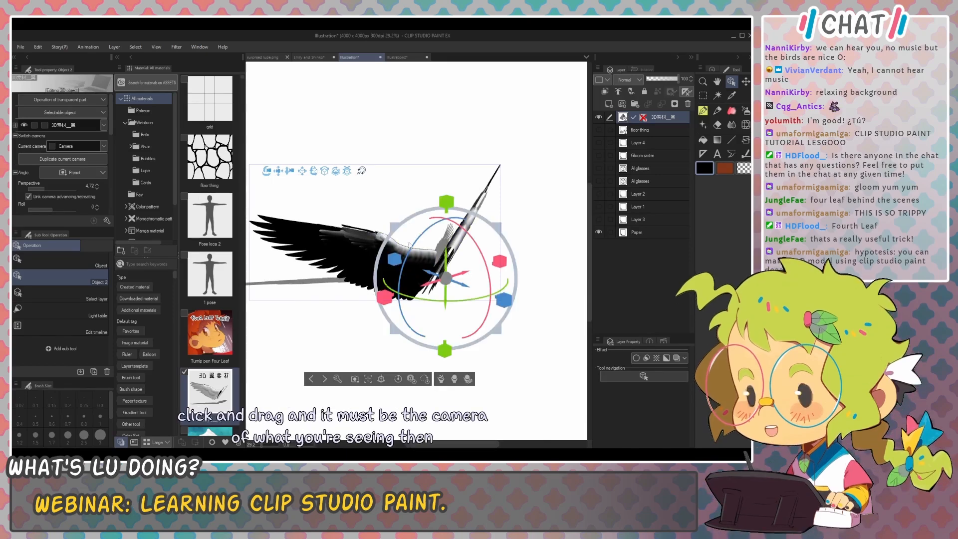
pyautogui.click(482, 245)
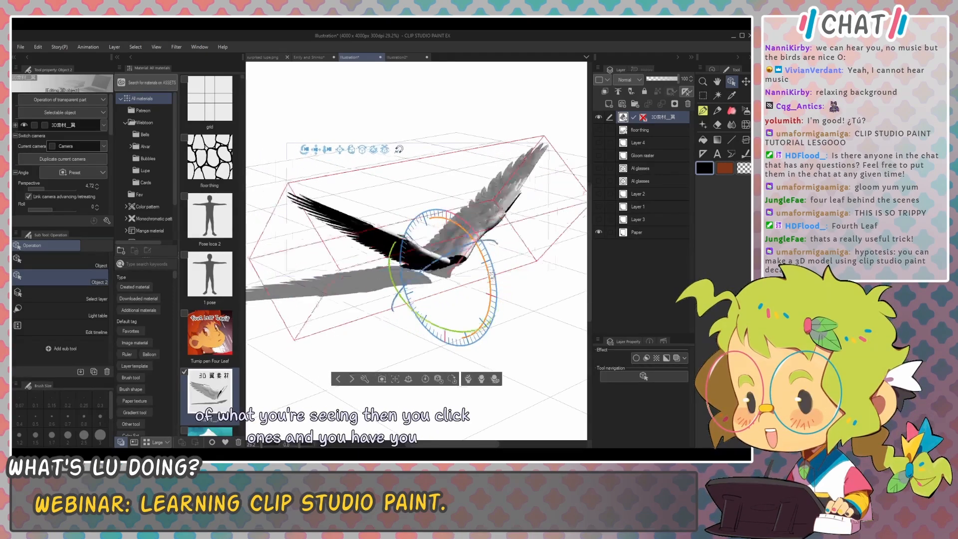
pyautogui.click(478, 244)
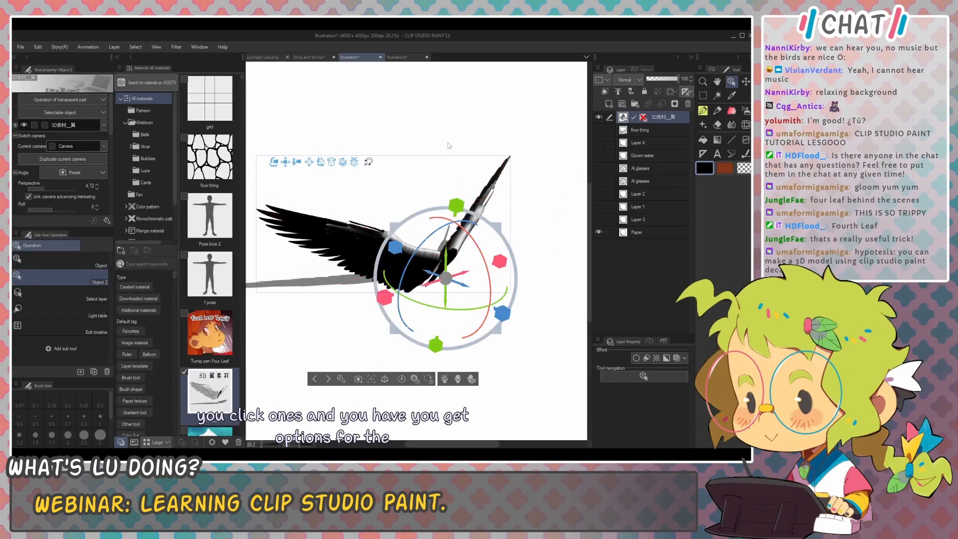
pyautogui.click(466, 241)
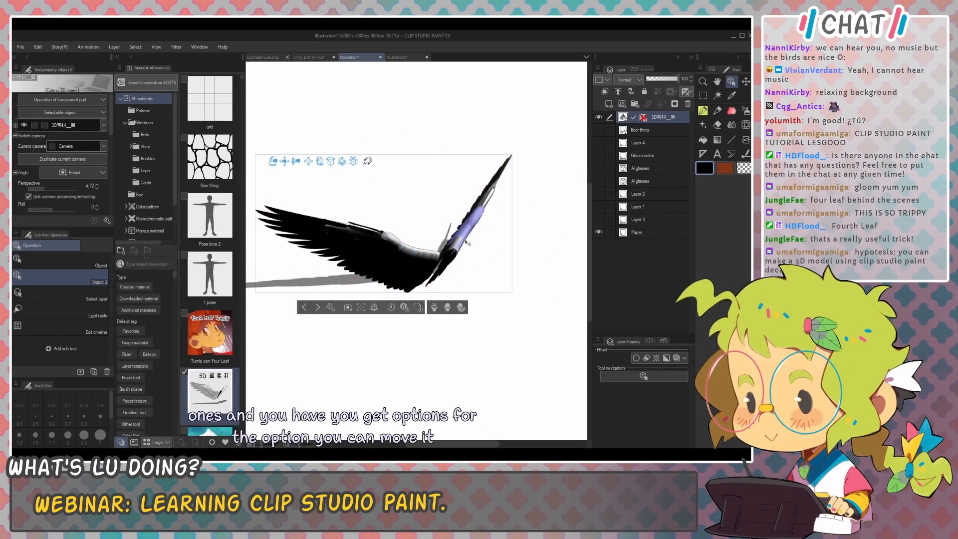
pyautogui.click(404, 247)
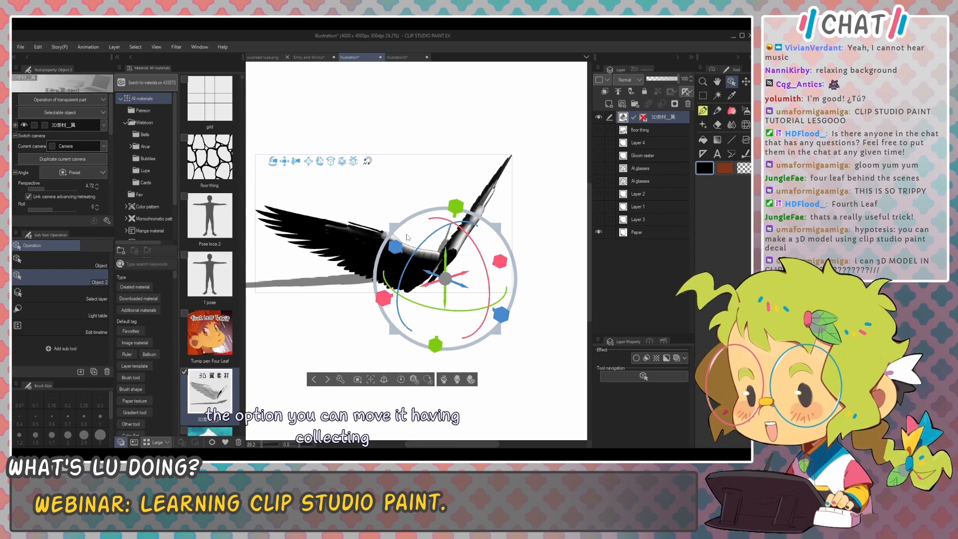
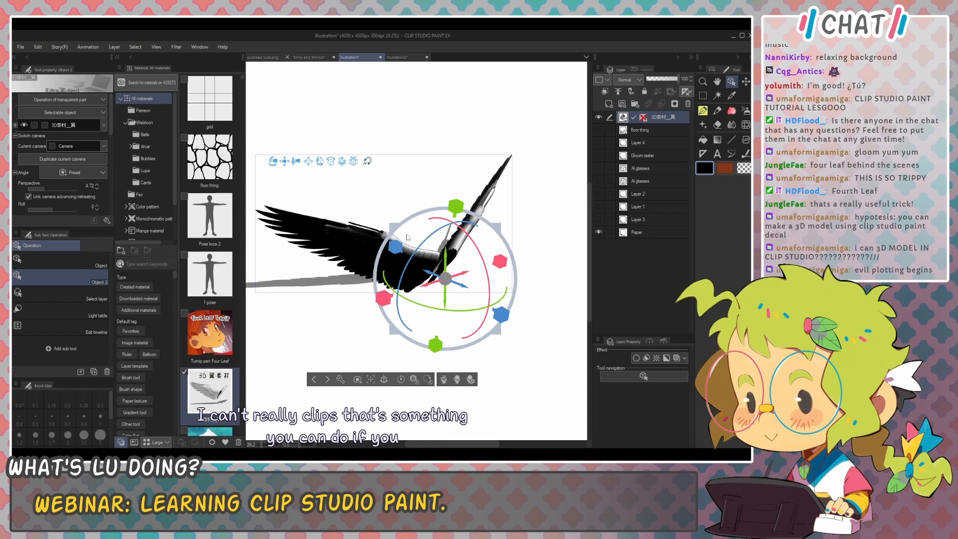
# Step: Orbit to the other side of the model and bend one wing upward at its inner joint
pyautogui.moveTo(407, 237); pyautogui.dragTo(455, 169)
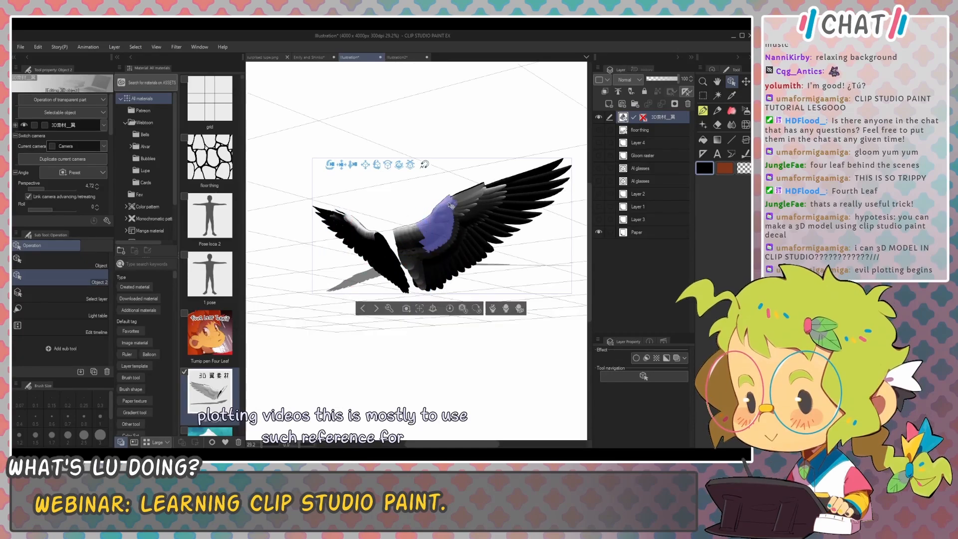
pyautogui.moveTo(437, 208); pyautogui.dragTo(425, 199)
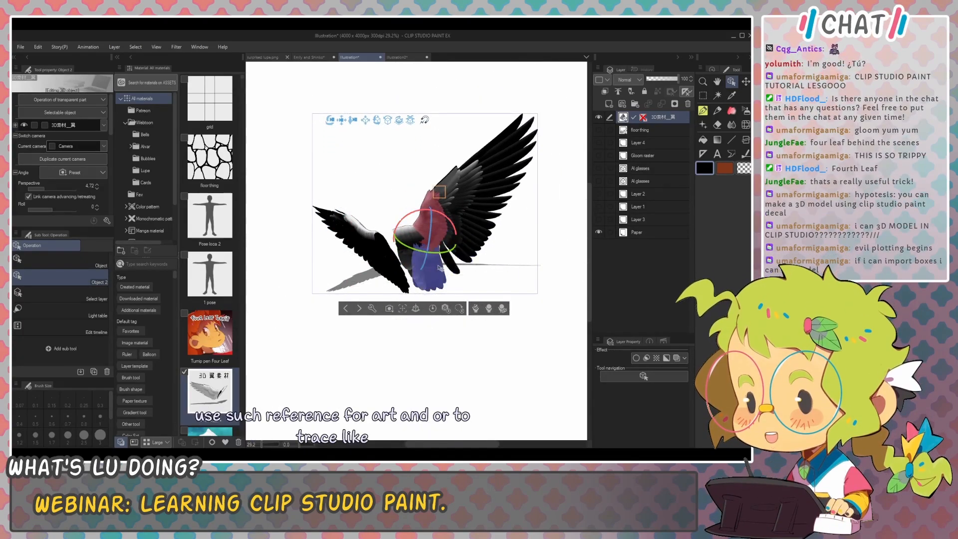
pyautogui.moveTo(445, 240); pyautogui.dragTo(445, 210)
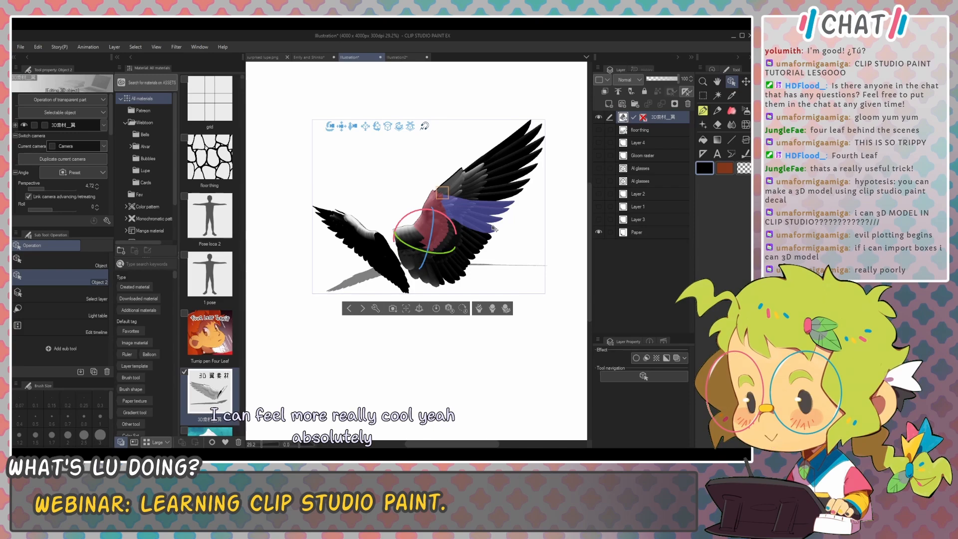
# Step: Orbit the camera around the posed wings and delete the 3D wings layer
pyautogui.moveTo(493, 228); pyautogui.dragTo(554, 136)
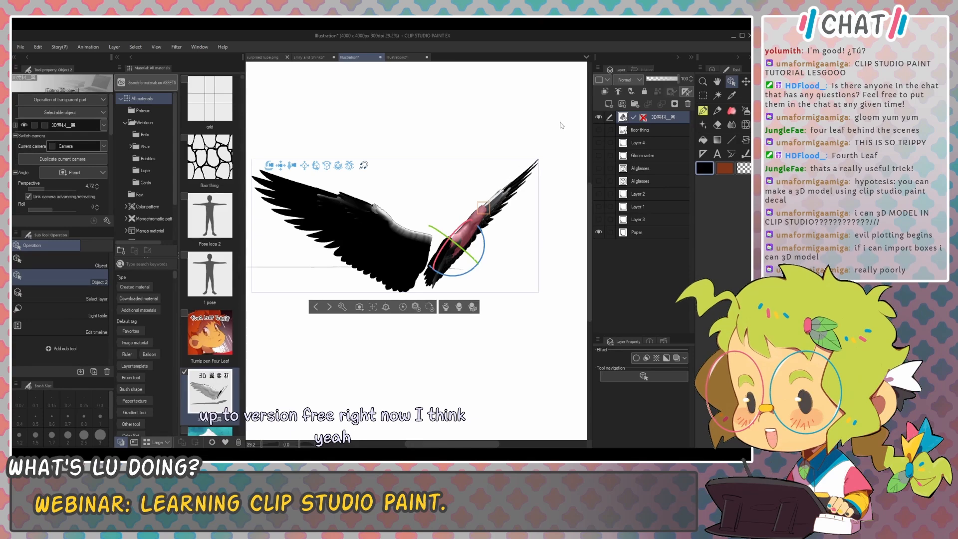
pyautogui.moveTo(547, 143); pyautogui.dragTo(480, 152)
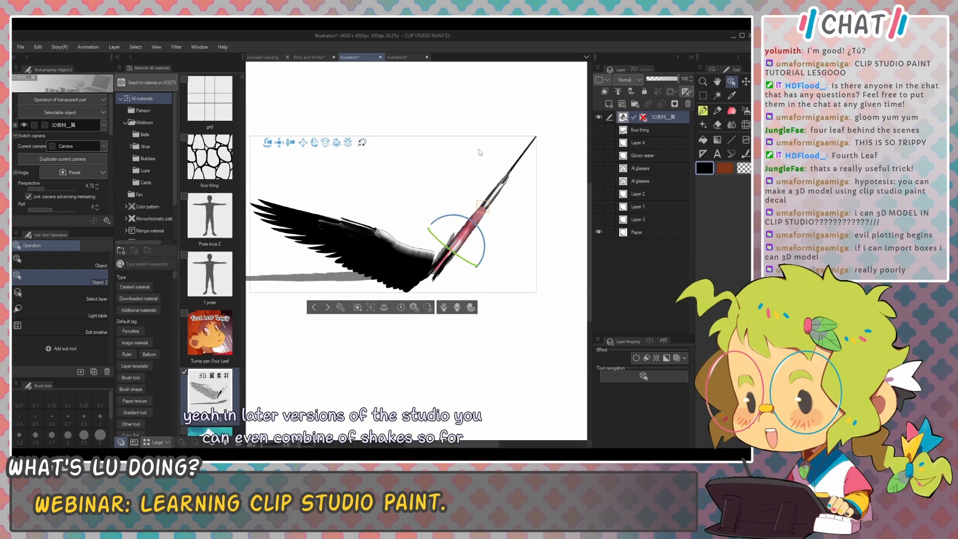
pyautogui.click(688, 105)
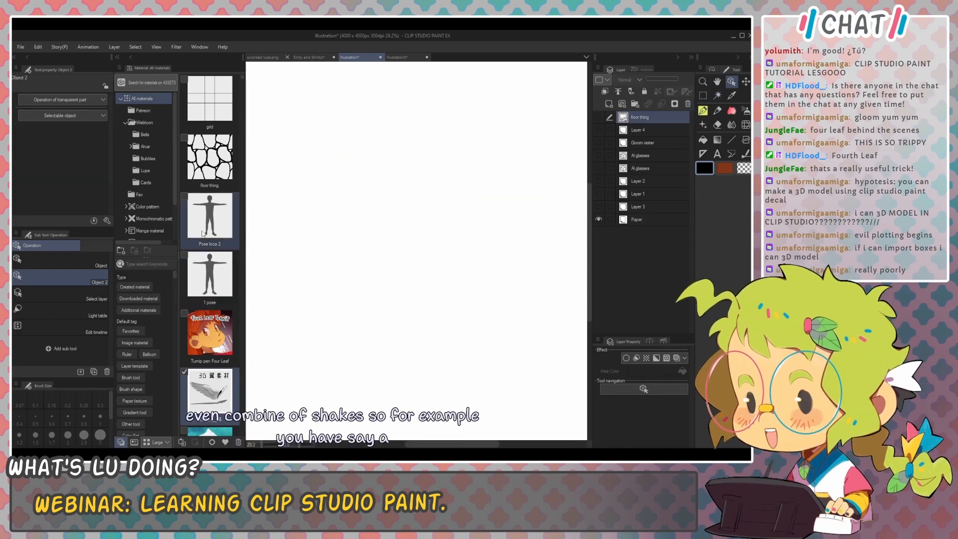
# Step: Look through the Color pattern and 3D materials, expand the 3D category and open its Character materials
pyautogui.click(149, 206)
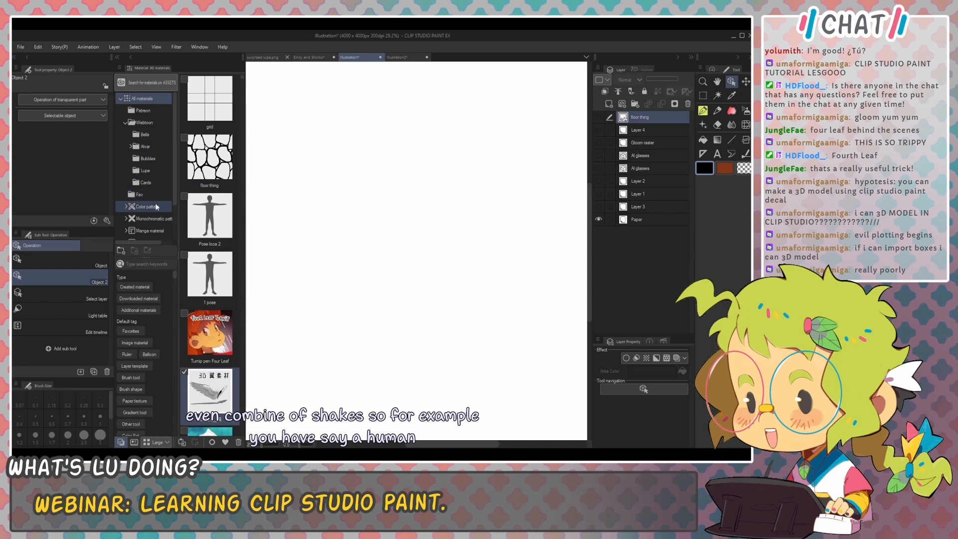
pyautogui.scroll(-2, 176, 140)
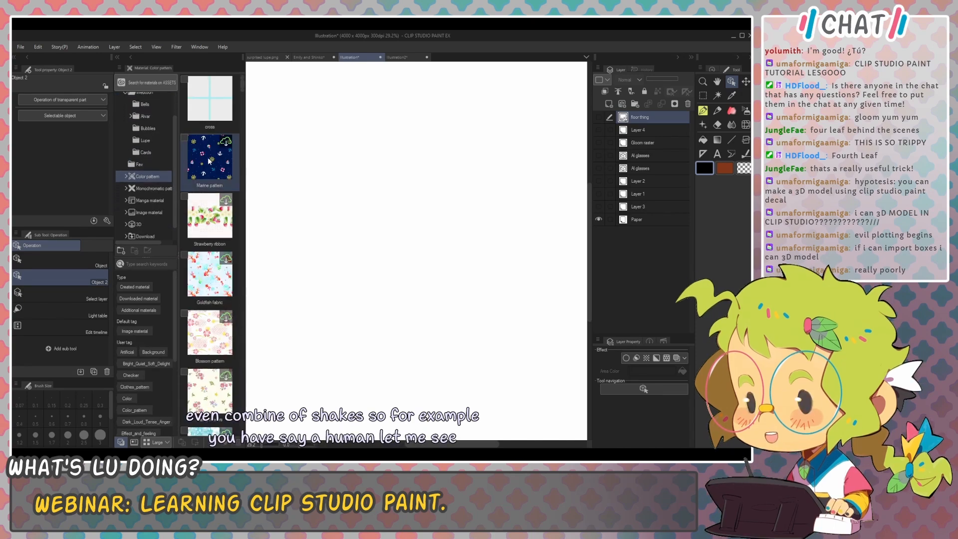
pyautogui.moveTo(210, 150); pyautogui.dragTo(202, 175)
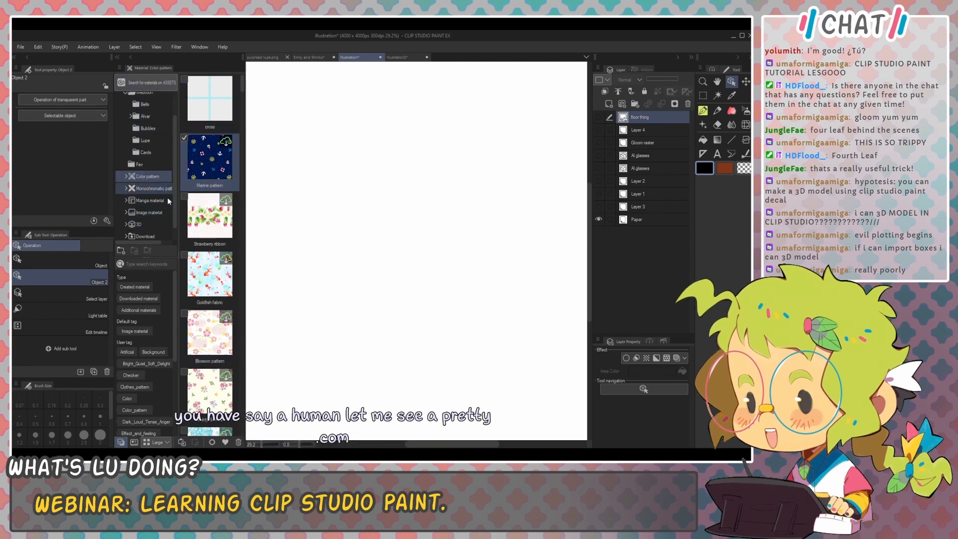
pyautogui.click(149, 224)
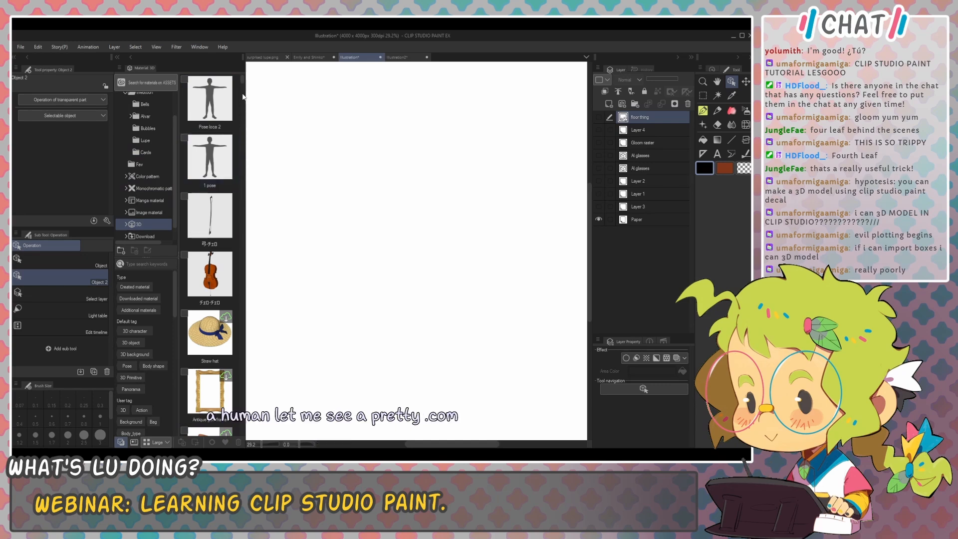
pyautogui.scroll(-10, 235, 150)
pyautogui.moveTo(245, 105); pyautogui.dragTo(247, 178)
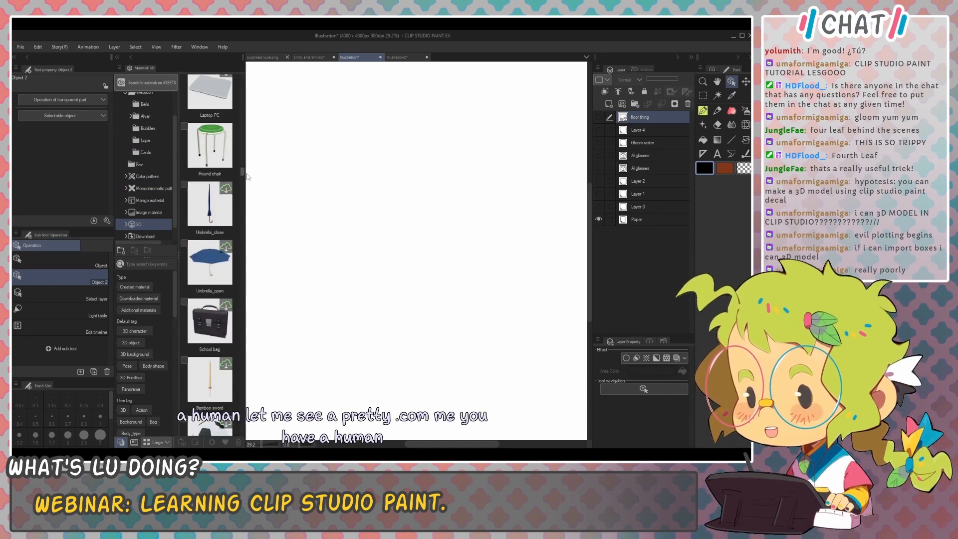
pyautogui.click(126, 224)
pyautogui.scroll(-3, 152, 206)
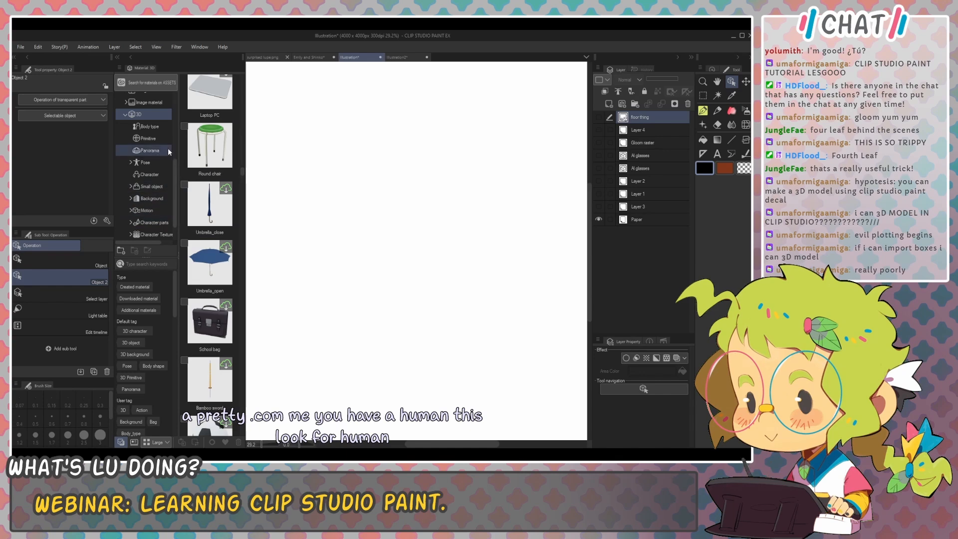
pyautogui.click(150, 174)
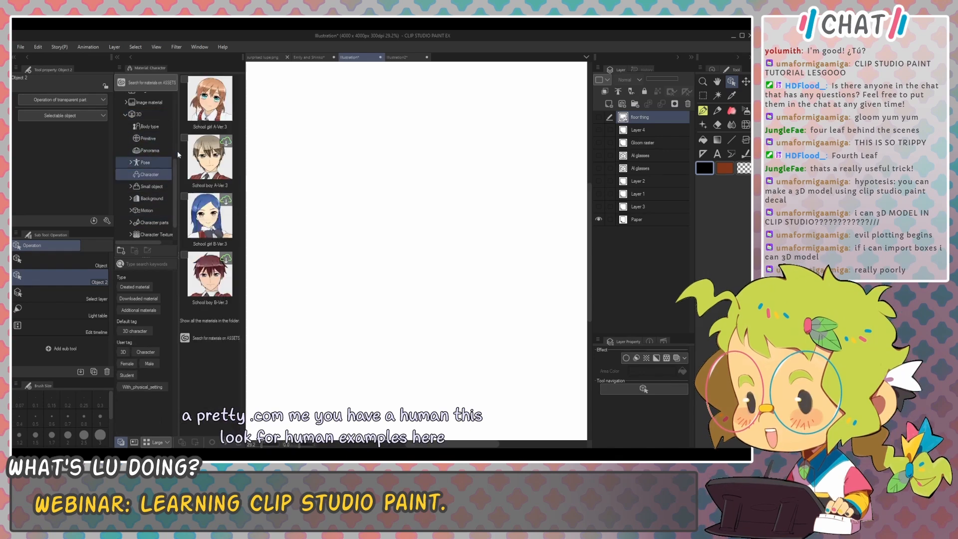
# Step: Place the School girl A-Ver.3 character on the canvas and orbit the camera to a three-quarter view
pyautogui.moveTo(209, 100); pyautogui.dragTo(356, 159)
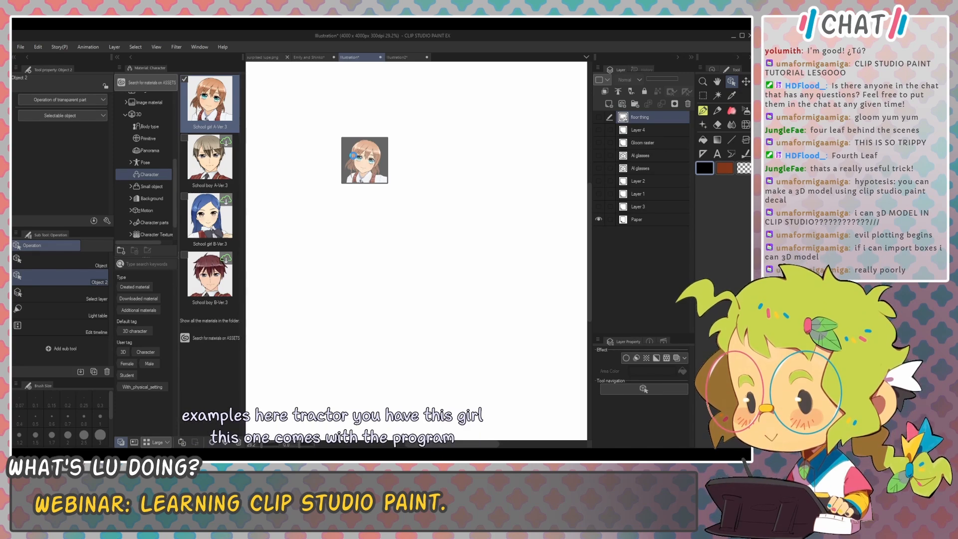
pyautogui.moveTo(353, 156); pyautogui.dragTo(353, 156)
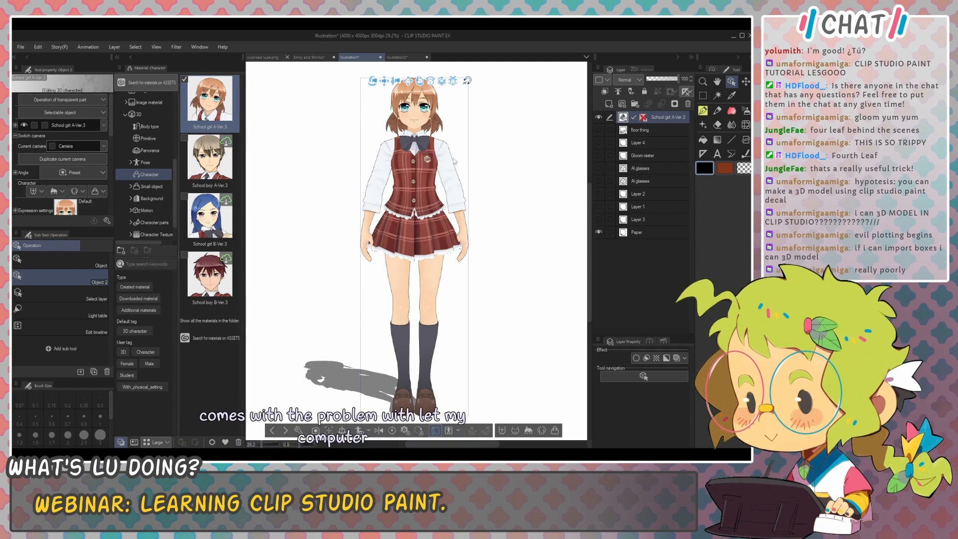
pyautogui.moveTo(465, 148); pyautogui.dragTo(423, 147)
pyautogui.hotkey('ctrl', 'z')
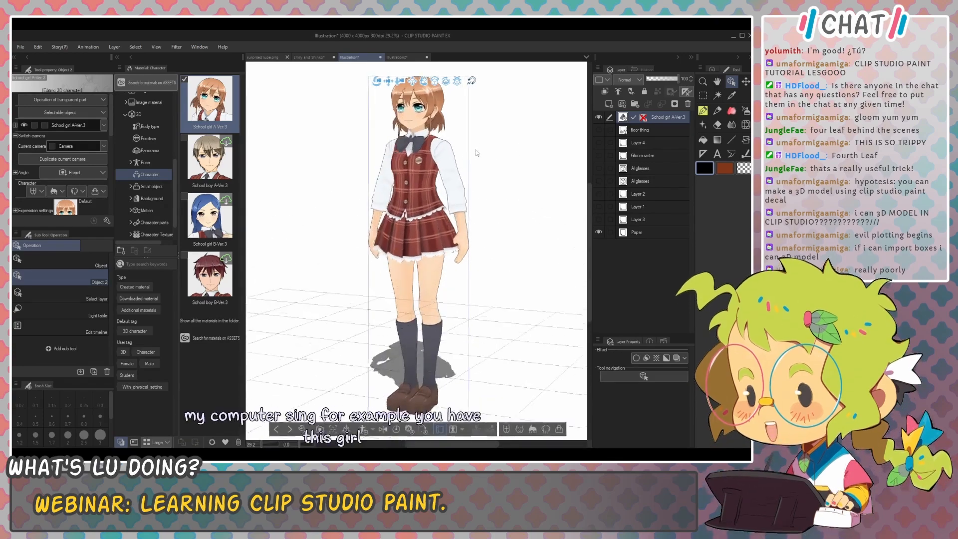
# Step: Open the Pose materials and apply the Rest chin in hand 02 pose to the schoolgirl character
pyautogui.click(123, 161)
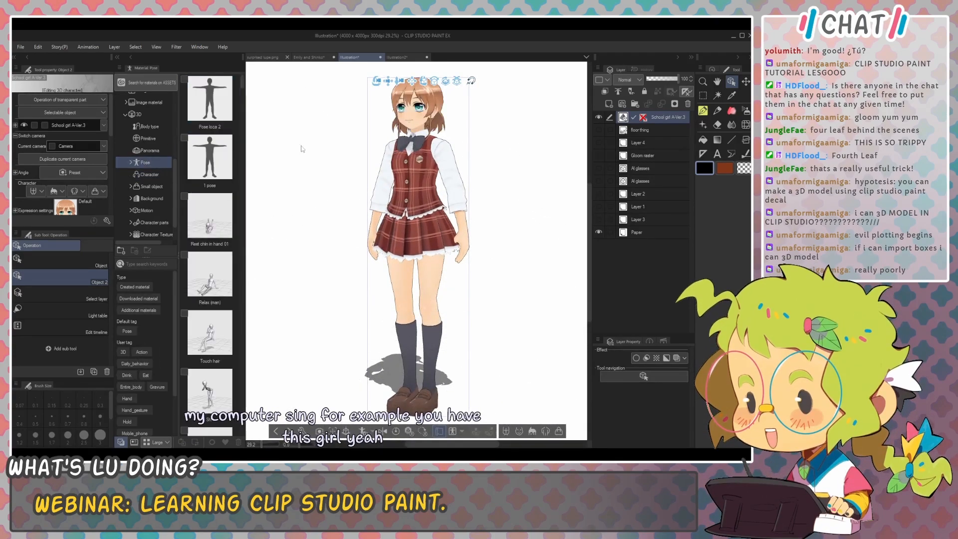
pyautogui.scroll(-4, 237, 106)
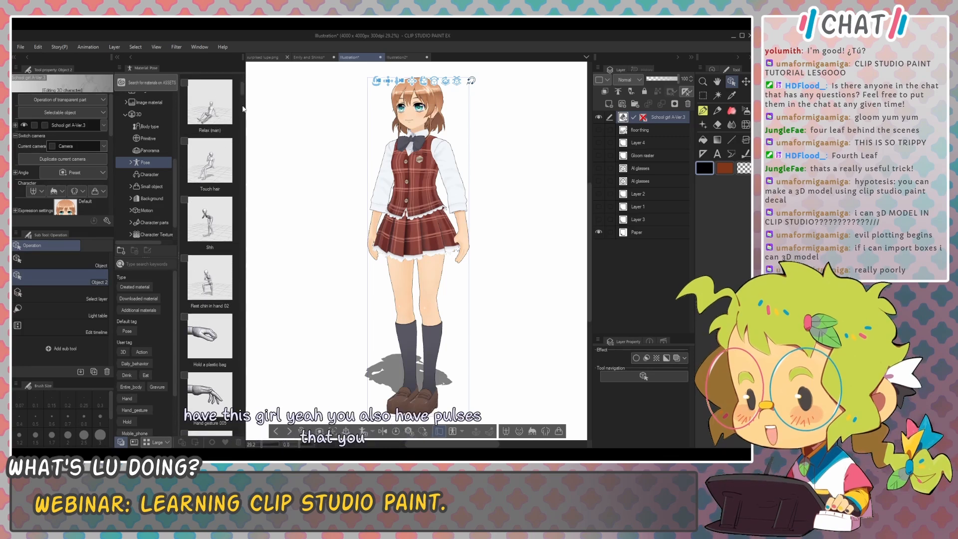
pyautogui.moveTo(229, 295); pyautogui.dragTo(481, 207)
pyautogui.hotkey('ctrl', 'z')
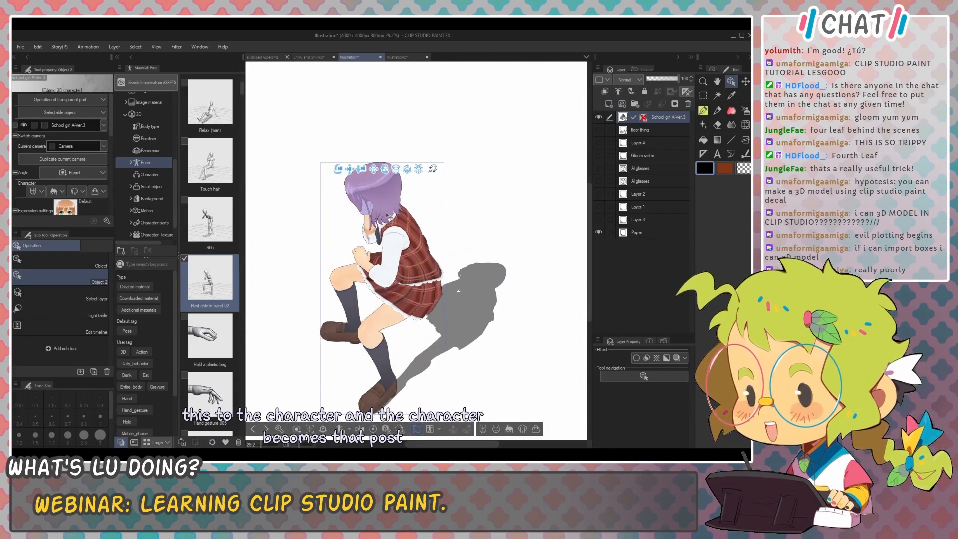
# Step: Apply the Touch hair pose to the schoolgirl character and delete the character's 3D layer
pyautogui.doubleClick(221, 161)
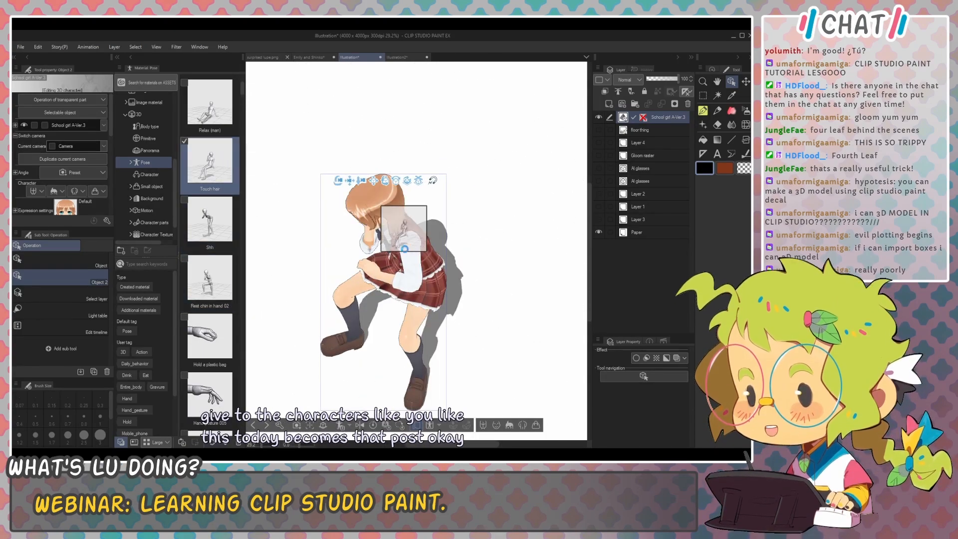
pyautogui.moveTo(390, 225); pyautogui.dragTo(469, 159)
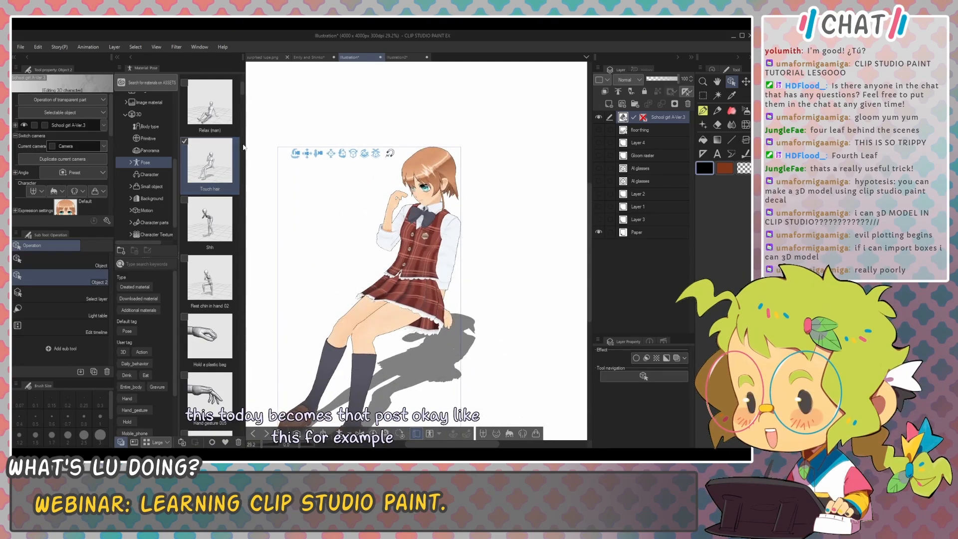
pyautogui.click(688, 104)
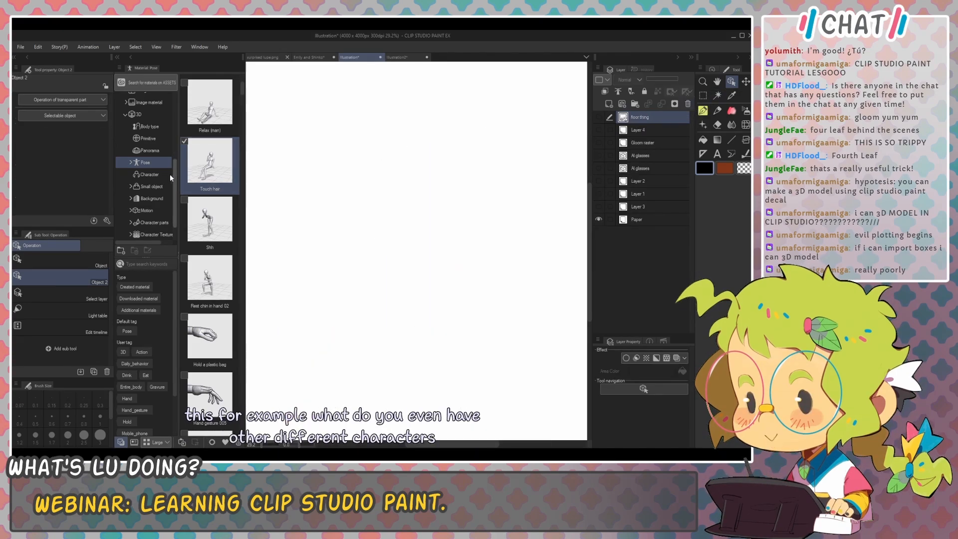
# Step: Open the Body type materials and place the 3D drawing figure (Female) on the canvas
pyautogui.click(170, 174)
pyautogui.click(149, 127)
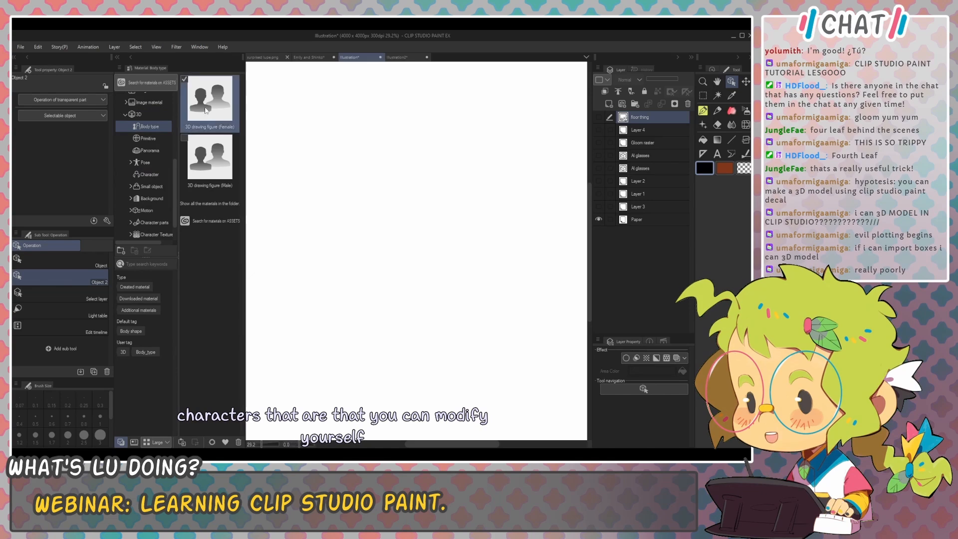
pyautogui.moveTo(213, 114)
pyautogui.mouseDown()
pyautogui.moveTo(381, 206)
pyautogui.moveTo(388, 181)
pyautogui.mouseUp()
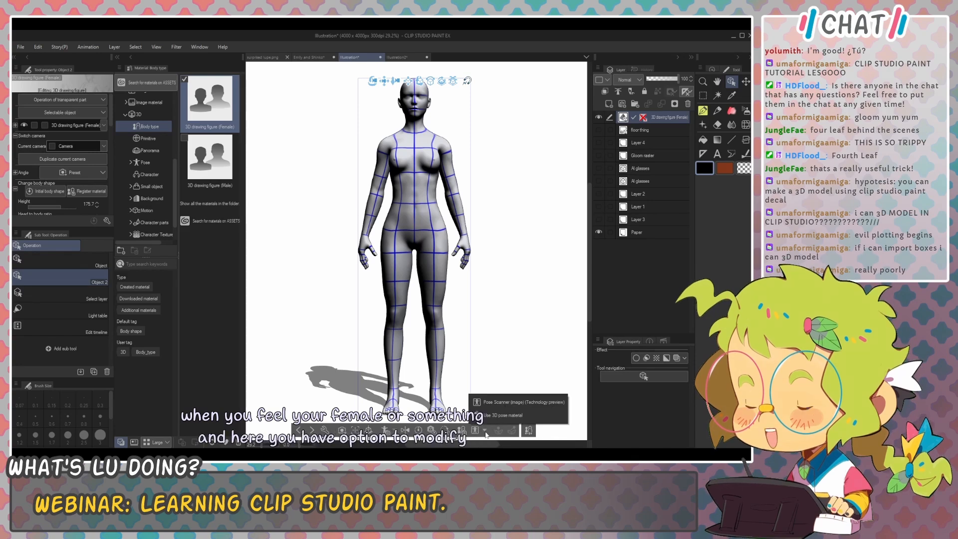
# Step: Dismiss the material registration and open the 3D drawing figure's detailed body shape settings beside the model
pyautogui.click(463, 430)
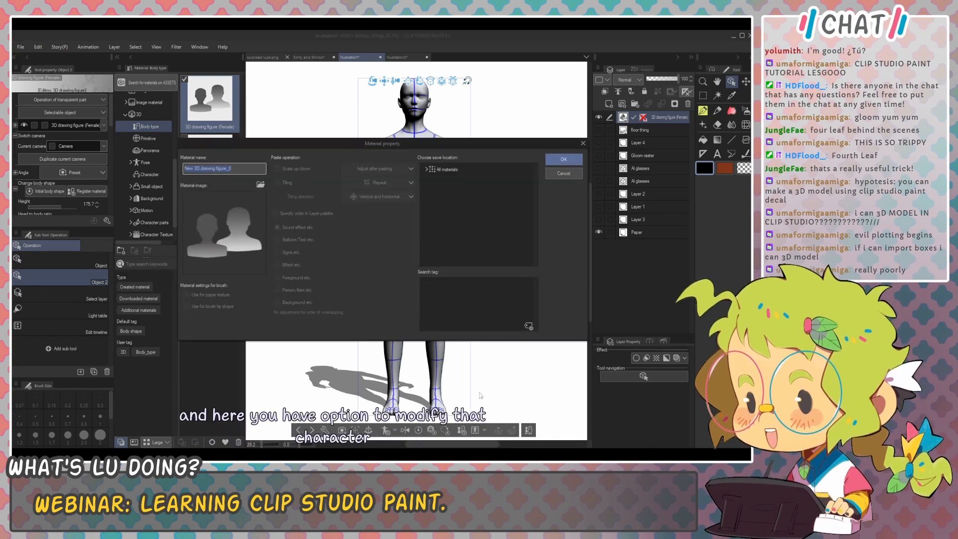
pyautogui.click(563, 174)
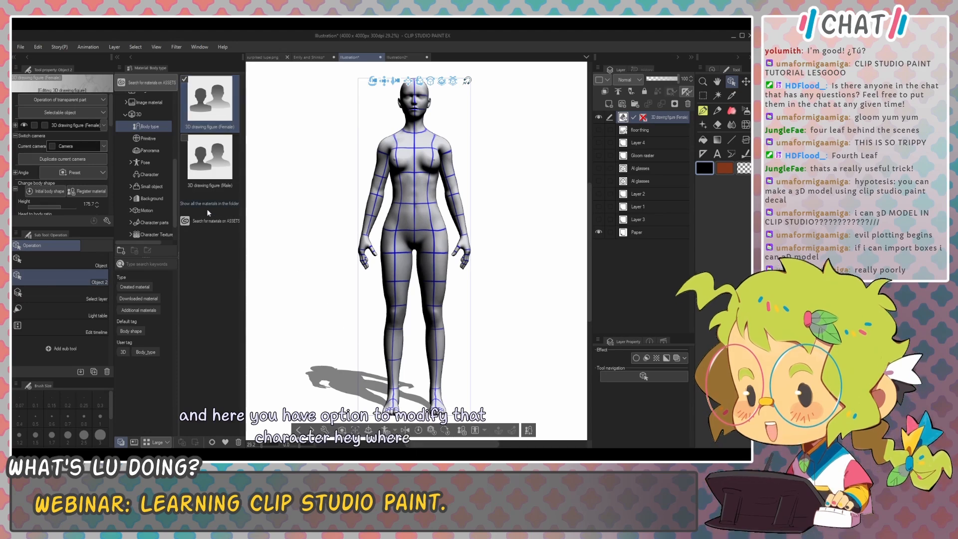
pyautogui.click(107, 221)
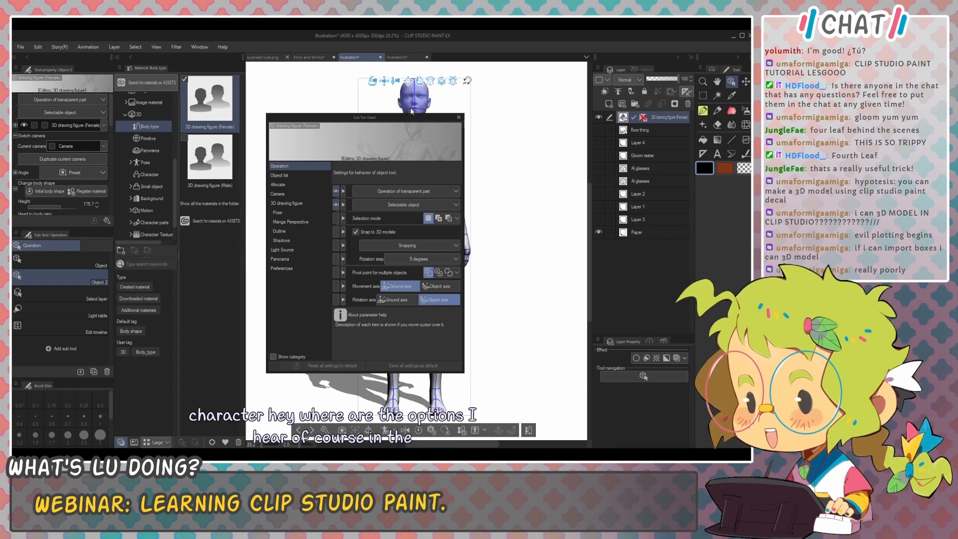
pyautogui.moveTo(398, 119); pyautogui.dragTo(618, 104)
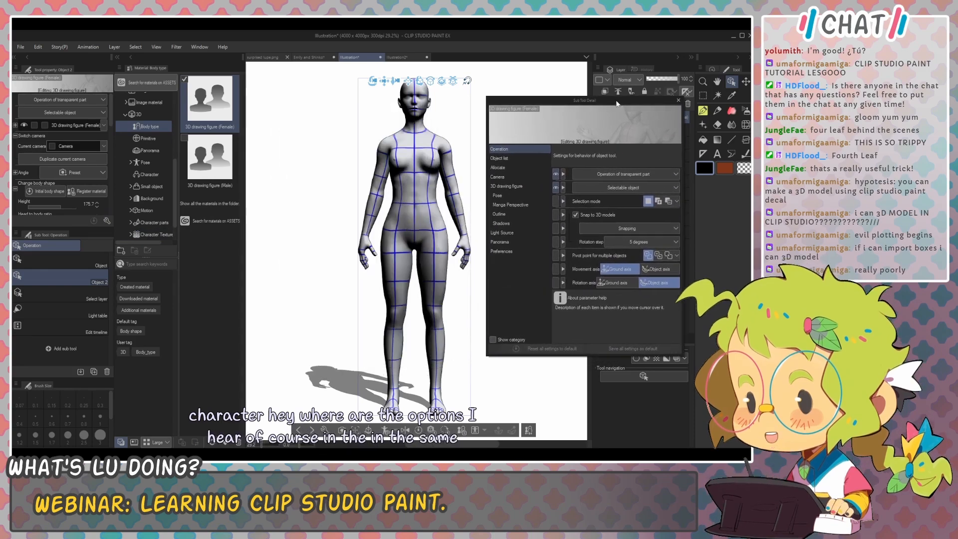
pyautogui.click(532, 186)
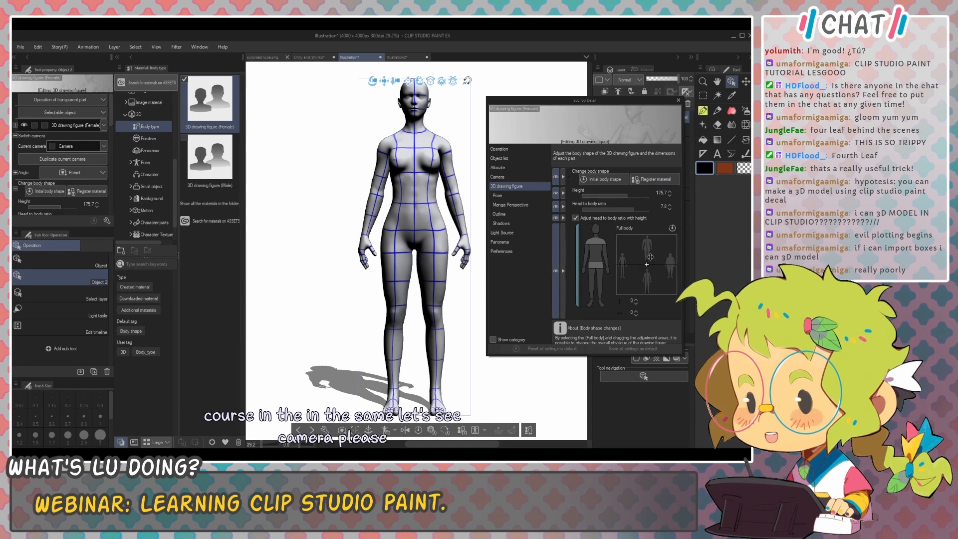
# Step: Try fuller, thinner and less muscular full-body builds on the female drawing figure
pyautogui.moveTo(655, 253); pyautogui.dragTo(657, 252)
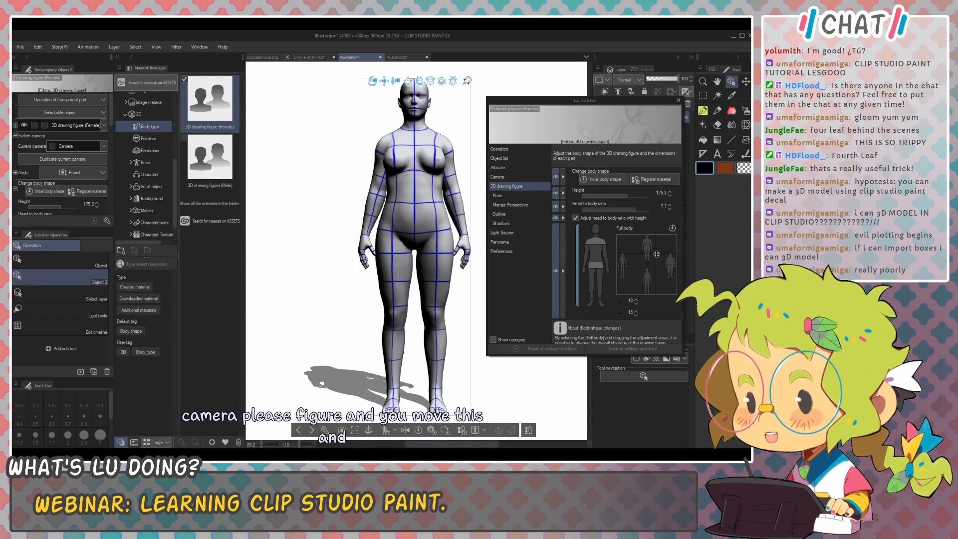
pyautogui.click(664, 276)
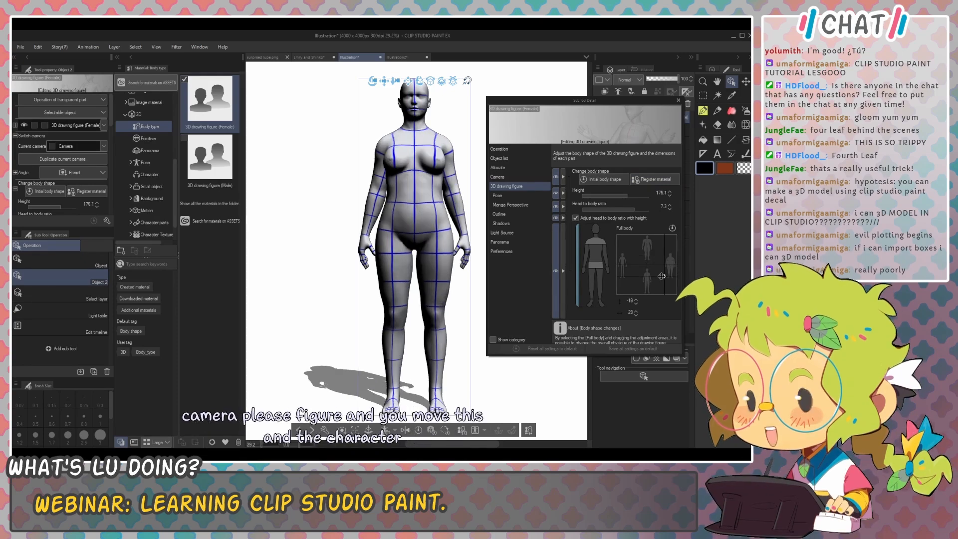
pyautogui.click(629, 281)
pyautogui.click(631, 244)
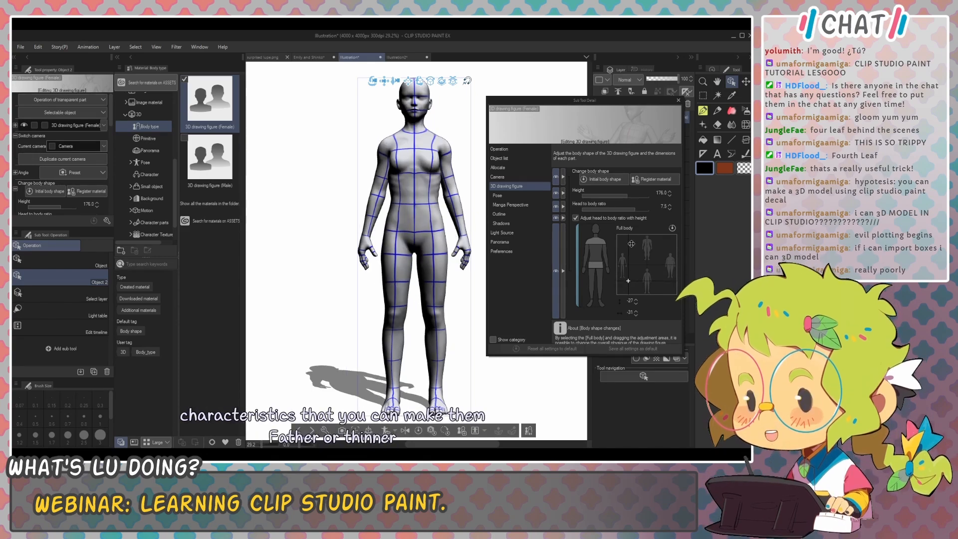
pyautogui.click(634, 290)
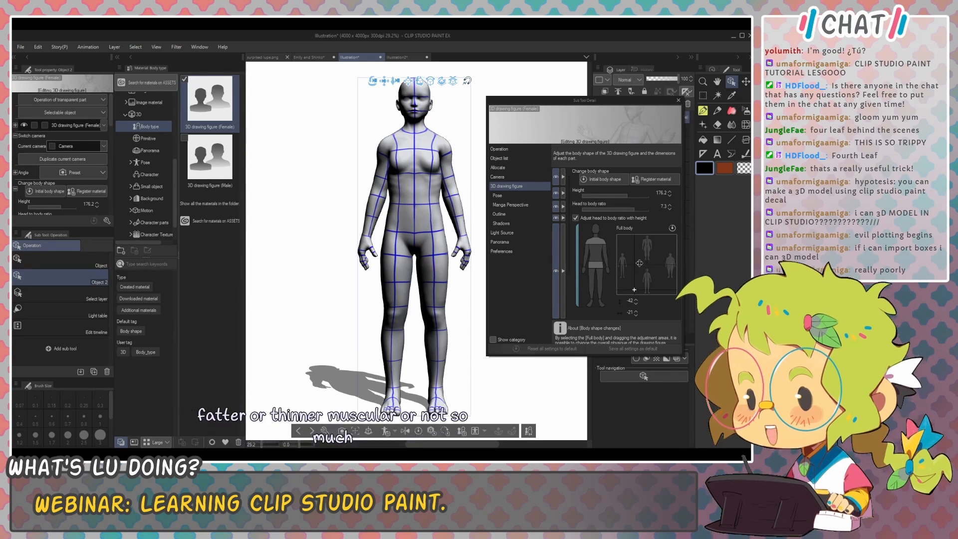
# Step: Give the figure a slim, muscular build, with its height lowered to about 160 and a head-to-body ratio of 7.2
pyautogui.moveTo(467, 176)
pyautogui.mouseDown()
pyautogui.moveTo(450, 200)
pyautogui.moveTo(475, 164)
pyautogui.mouseUp()
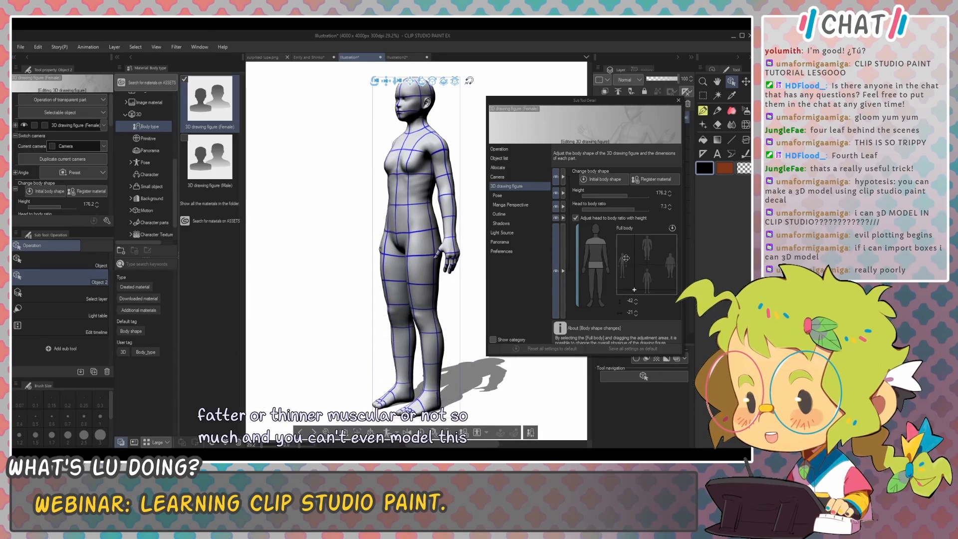
pyautogui.click(629, 253)
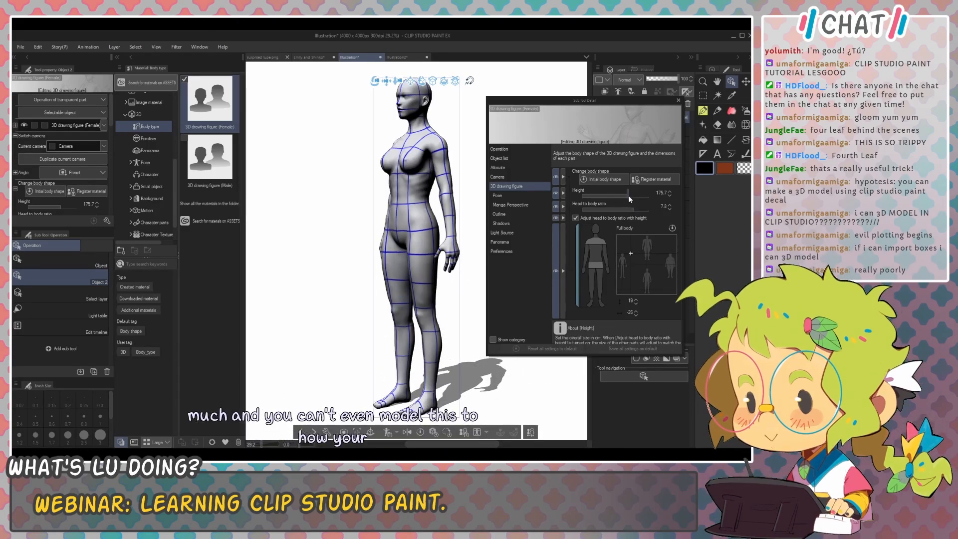
pyautogui.moveTo(628, 195)
pyautogui.mouseDown()
pyautogui.moveTo(606, 196)
pyautogui.moveTo(625, 210)
pyautogui.mouseUp()
pyautogui.click(621, 197)
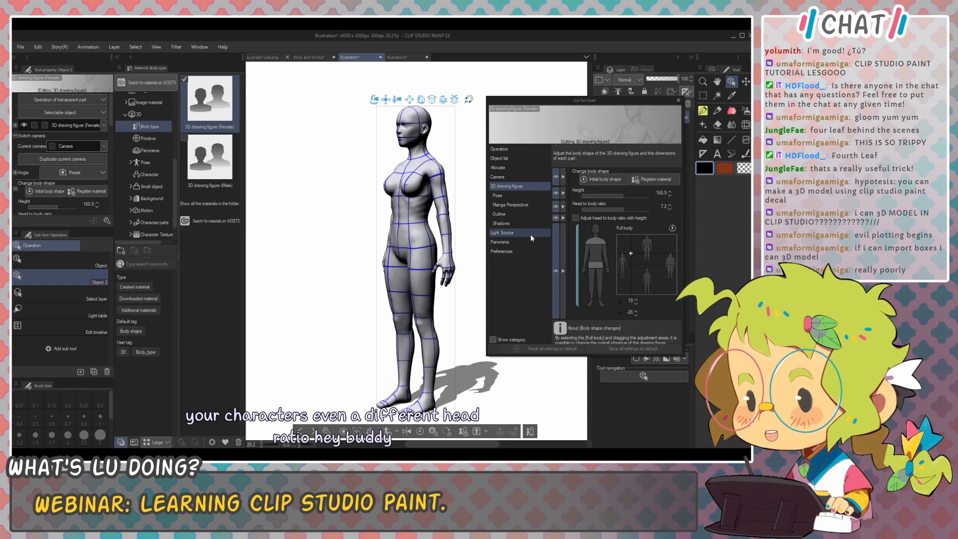
# Step: Apply the Rest chin in hand 01 pose to the drawing figure and switch to the Move layer tool
pyautogui.click(145, 162)
pyautogui.moveTo(209, 217); pyautogui.dragTo(436, 176)
pyautogui.press('k')
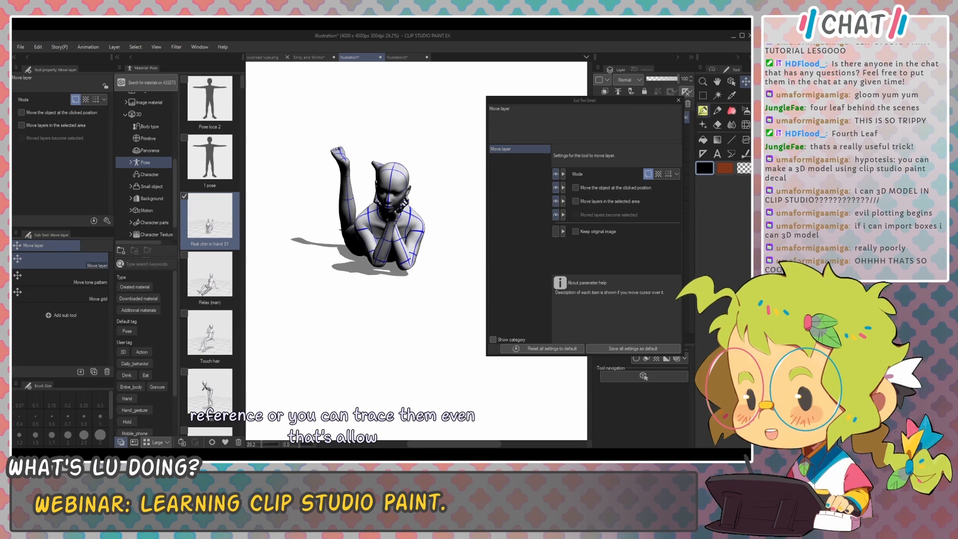
# Step: Move the settings window clear of the layer list and lower the 3D figure layer's opacity to about 30%
pyautogui.moveTo(599, 96); pyautogui.dragTo(599, 170)
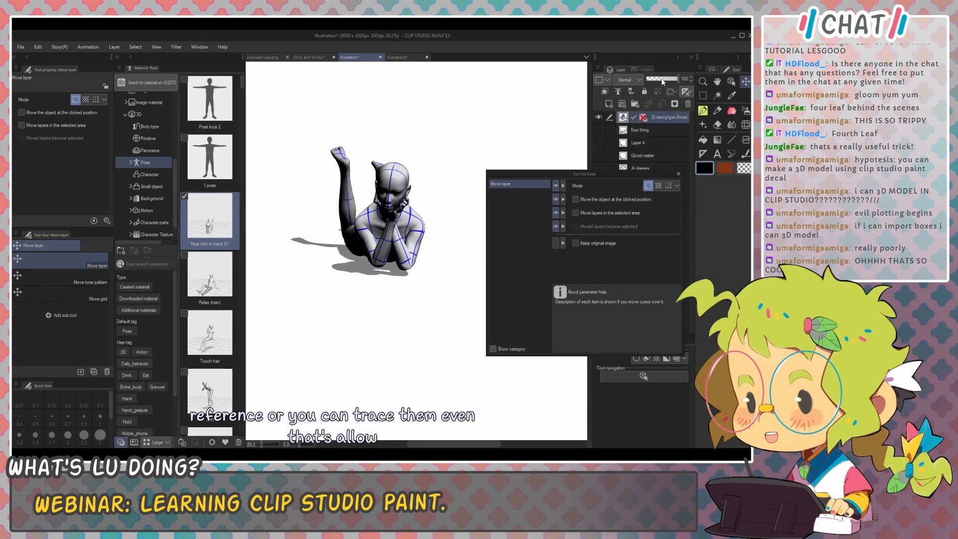
pyautogui.moveTo(663, 82); pyautogui.dragTo(656, 80)
pyautogui.scroll(4, 448, 223)
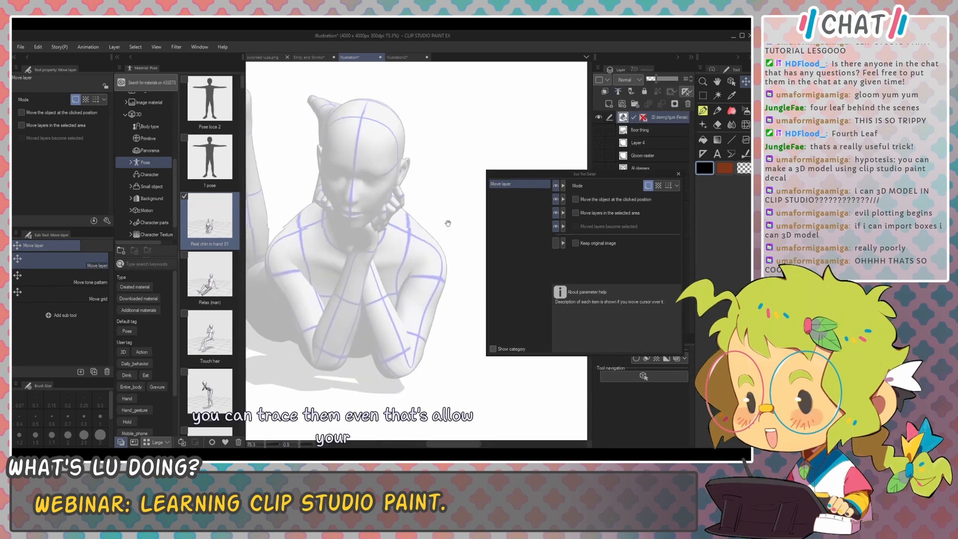
pyautogui.moveTo(448, 223); pyautogui.dragTo(407, 216)
pyautogui.scroll(-3, 441, 218)
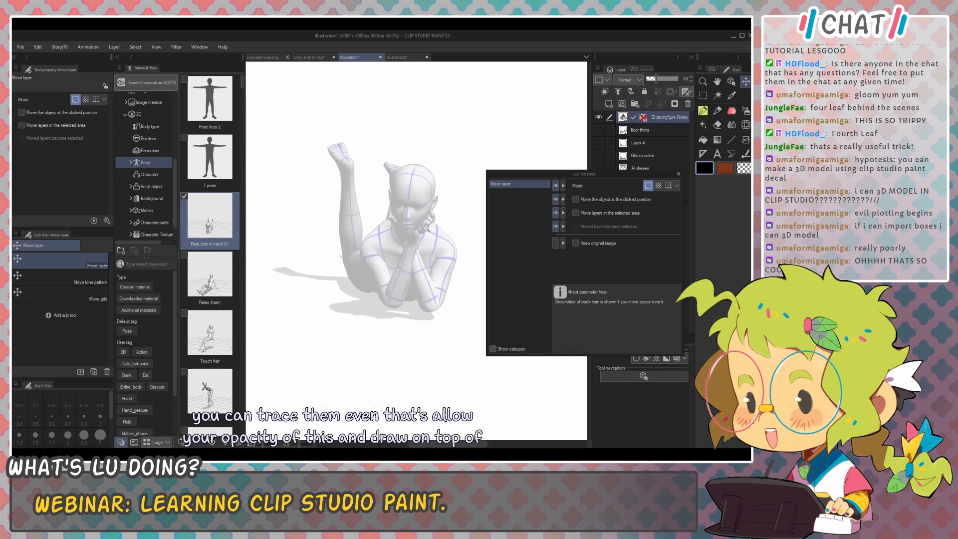
# Step: Inspect the faded figure up close, return to the Operation tool and orbit to a side angle
pyautogui.scroll(4, 449, 222)
pyautogui.scroll(-4, 444, 235)
pyautogui.moveTo(438, 251); pyautogui.dragTo(422, 252)
pyautogui.press('o')
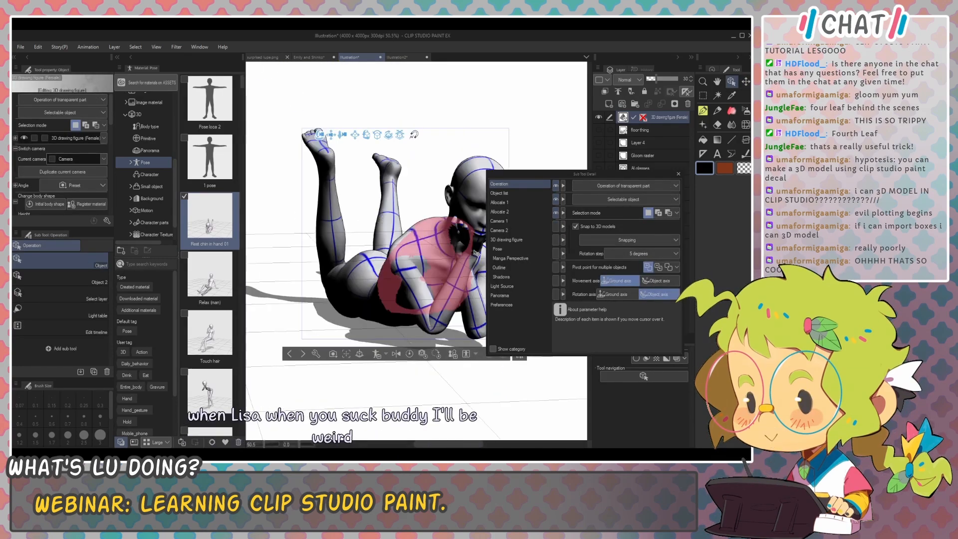
# Step: Orbit around the drawing figure and apply the Relax (man) pose to it
pyautogui.click(422, 251)
pyautogui.moveTo(477, 203); pyautogui.dragTo(476, 197)
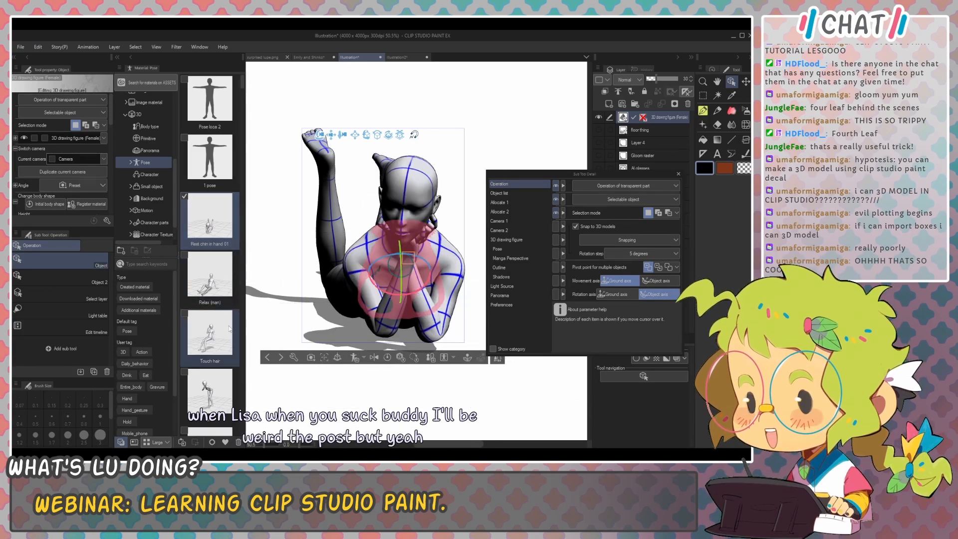
pyautogui.moveTo(218, 261); pyautogui.dragTo(467, 154)
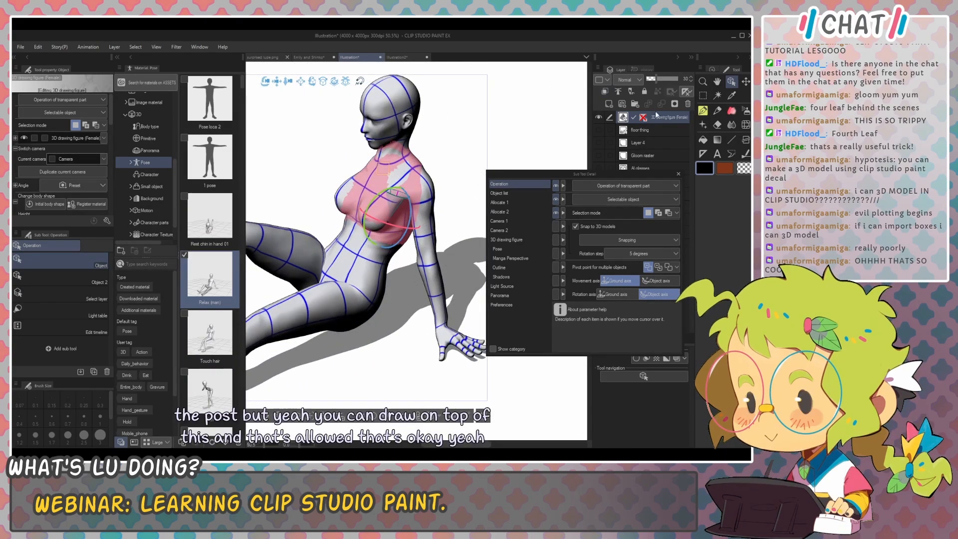
# Step: Add a raster layer above the faded figure and trace its face outline, eye and hairline with the 0.25 Turnip pen
pyautogui.press('p')
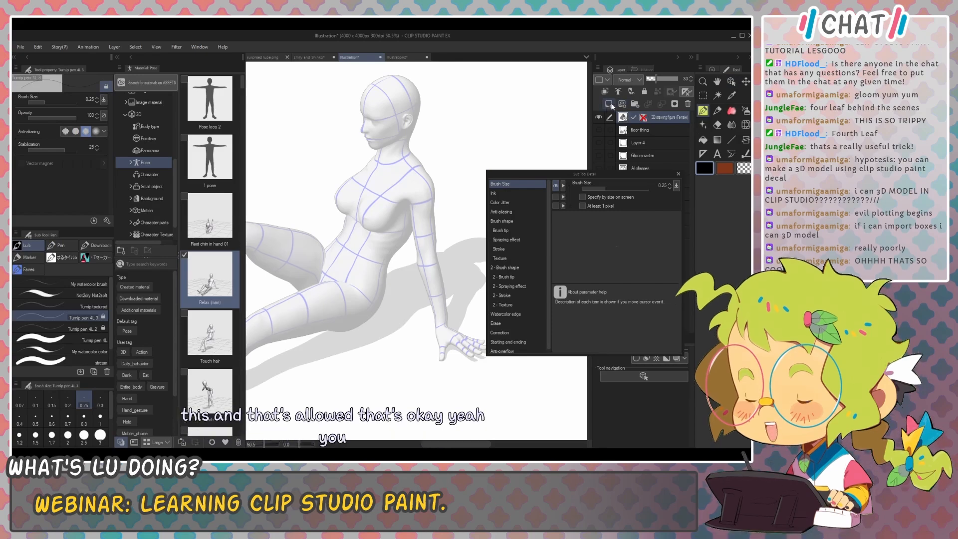
pyautogui.click(608, 104)
pyautogui.moveTo(452, 116); pyautogui.dragTo(469, 135)
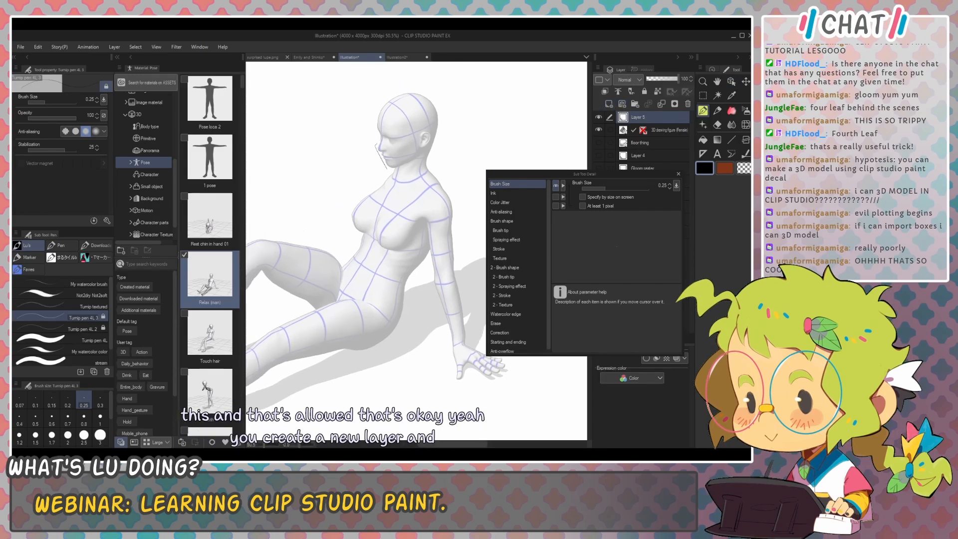
pyautogui.moveTo(391, 101); pyautogui.dragTo(387, 167)
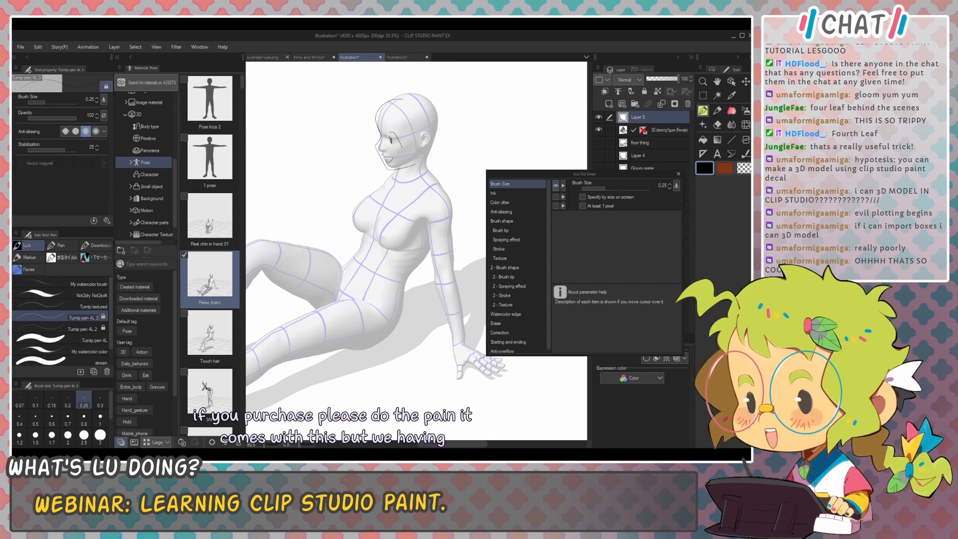
# Step: Delete the face sketch layer and the 3D drawing figure layer
pyautogui.moveTo(414, 240); pyautogui.dragTo(438, 236)
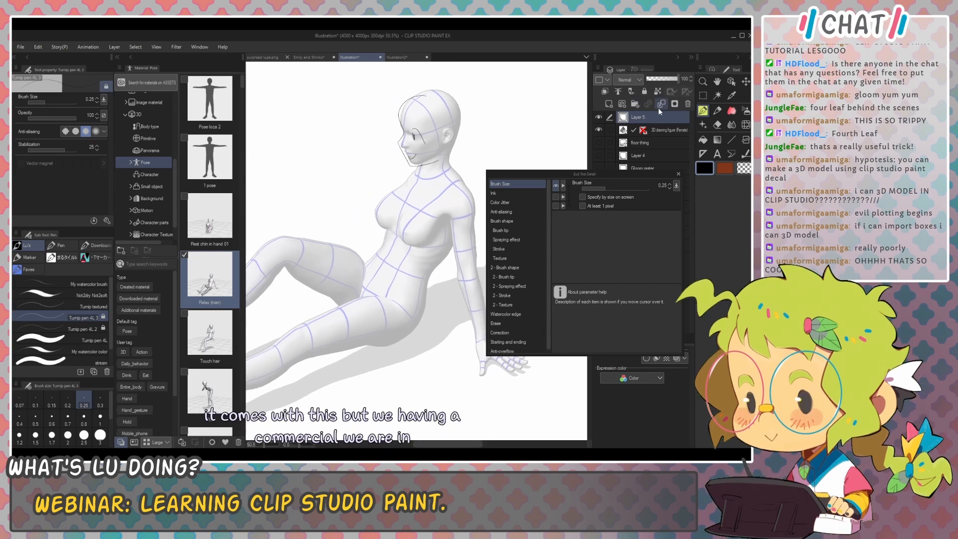
pyautogui.click(688, 105)
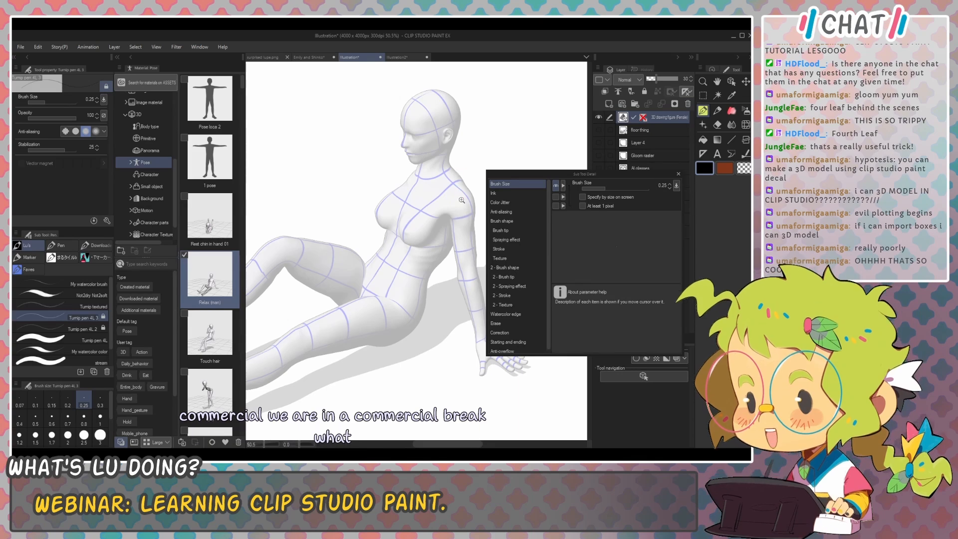
pyautogui.scroll(-2, 449, 206)
pyautogui.scroll(1, 449, 206)
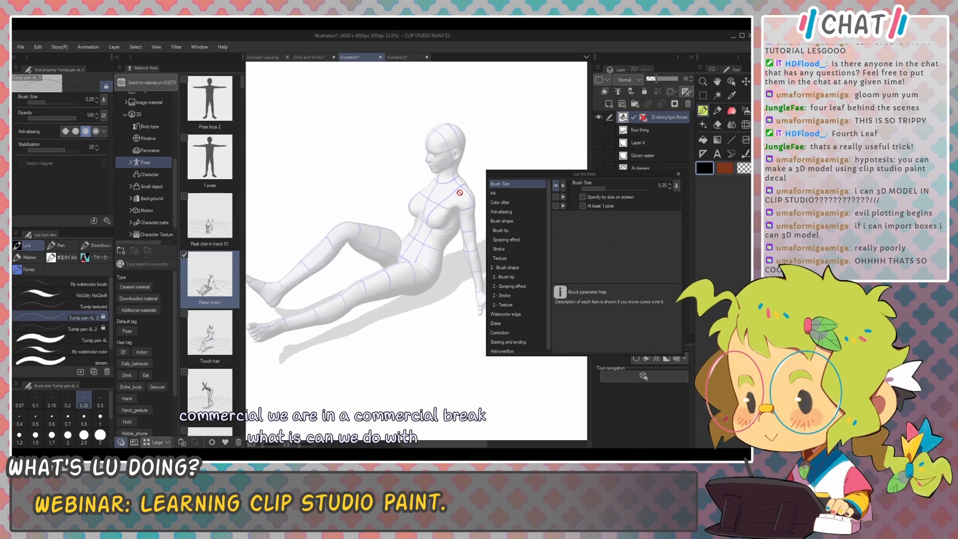
pyautogui.click(688, 104)
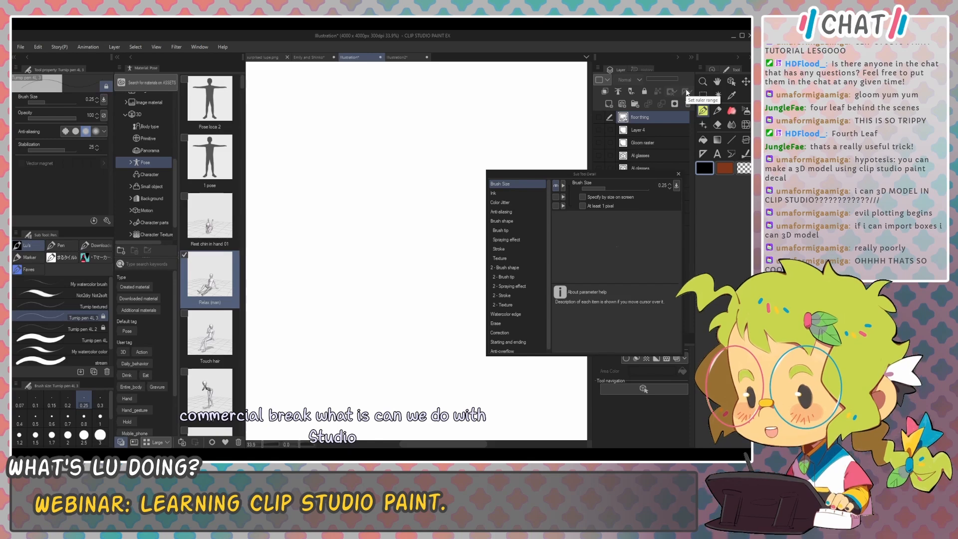
# Step: Show the 3D Background materials and, with the Sub Tool Detail window closed, switch to the drawing of the two winged characters
pyautogui.click(145, 198)
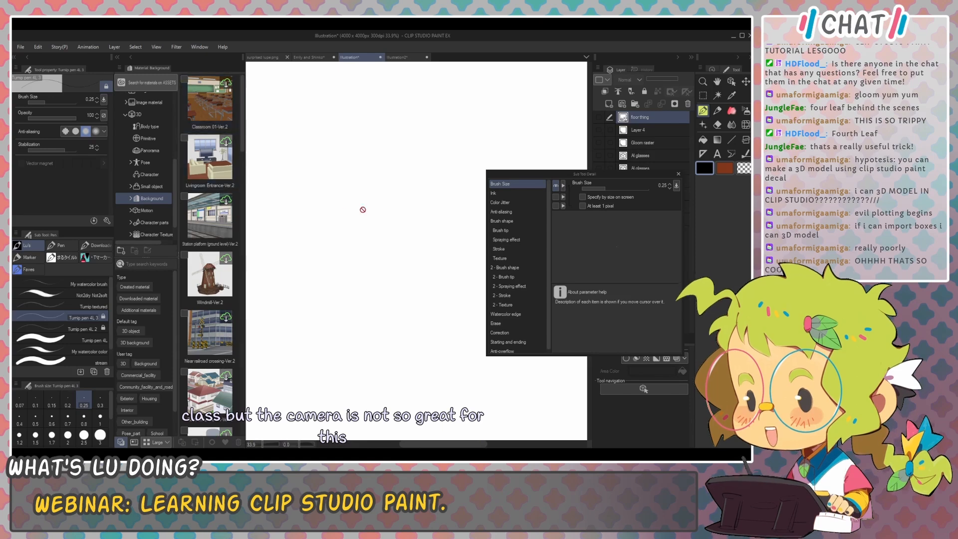
pyautogui.click(678, 174)
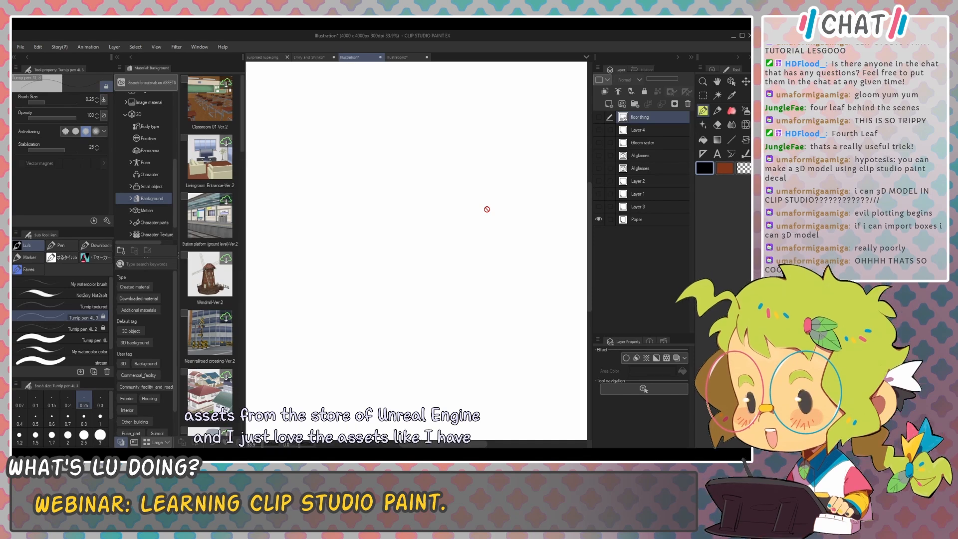
pyautogui.click(311, 57)
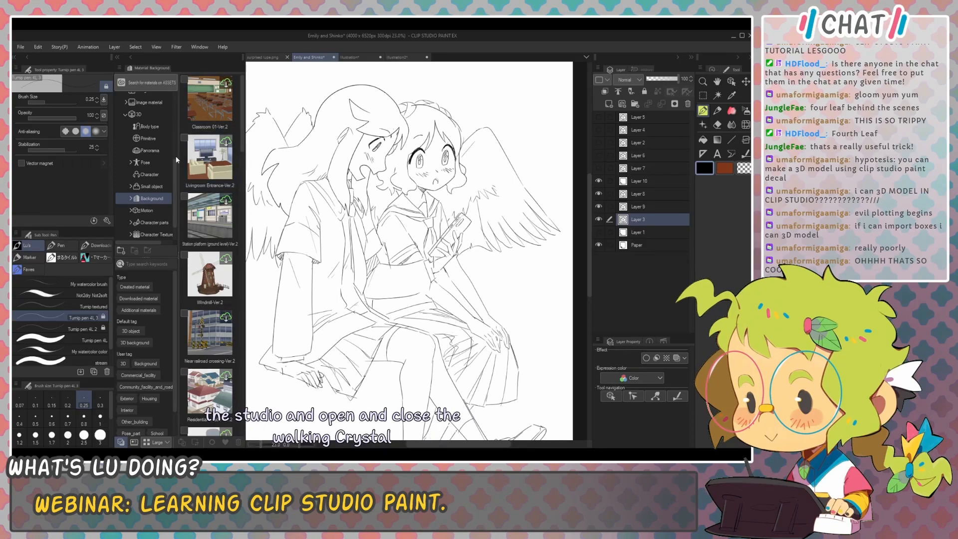
# Step: Look through the 3D Background, Image material and general 3D categories in the materials library
pyautogui.scroll(-1, 174, 167)
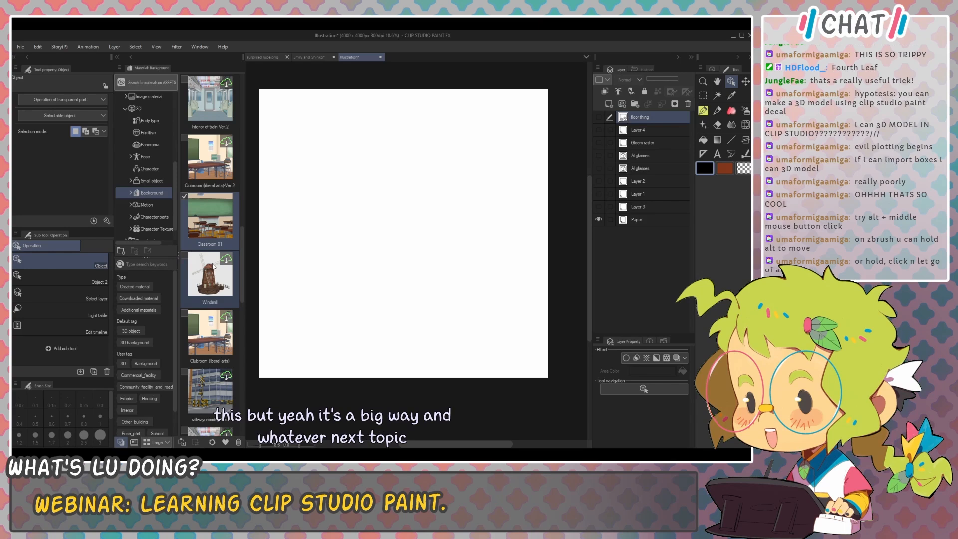
pyautogui.scroll(10, 213, 266)
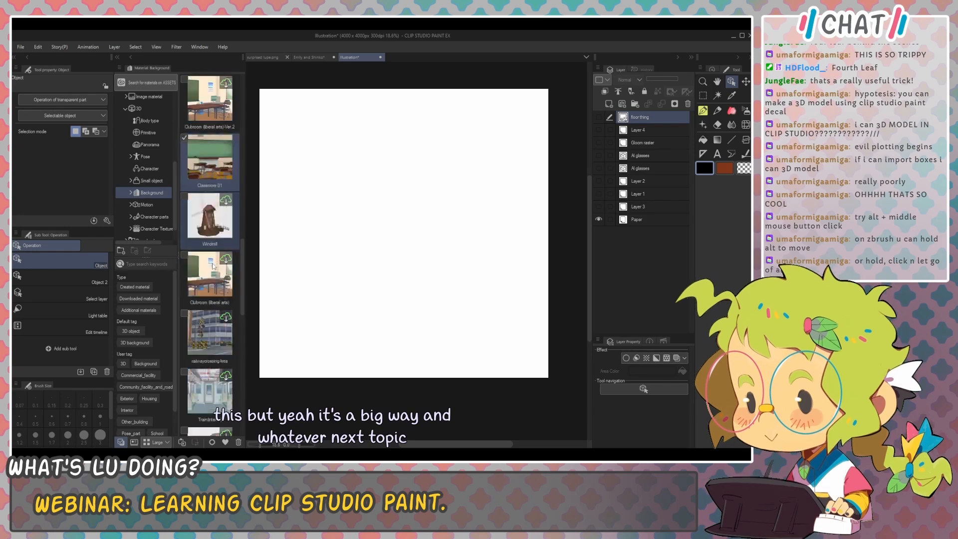
pyautogui.scroll(-5, 213, 266)
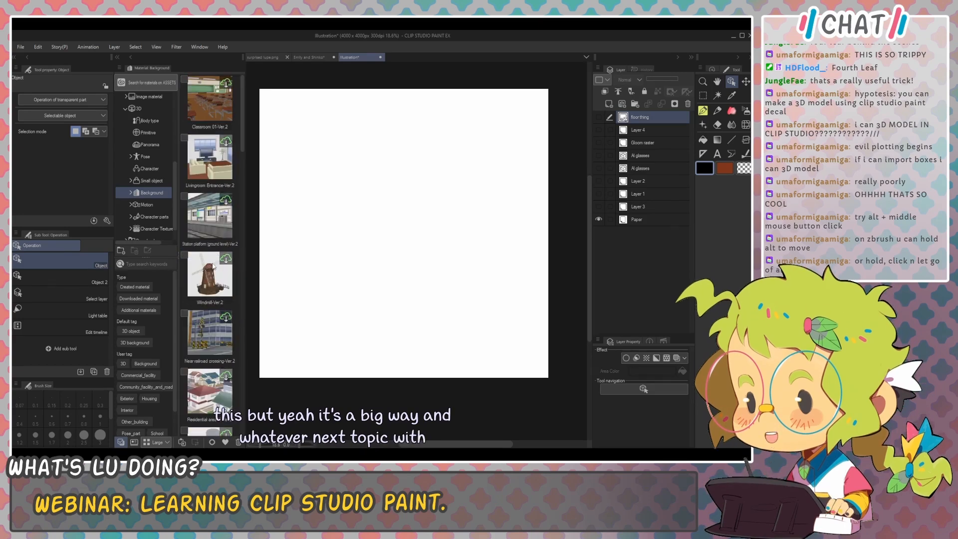
pyautogui.click(147, 96)
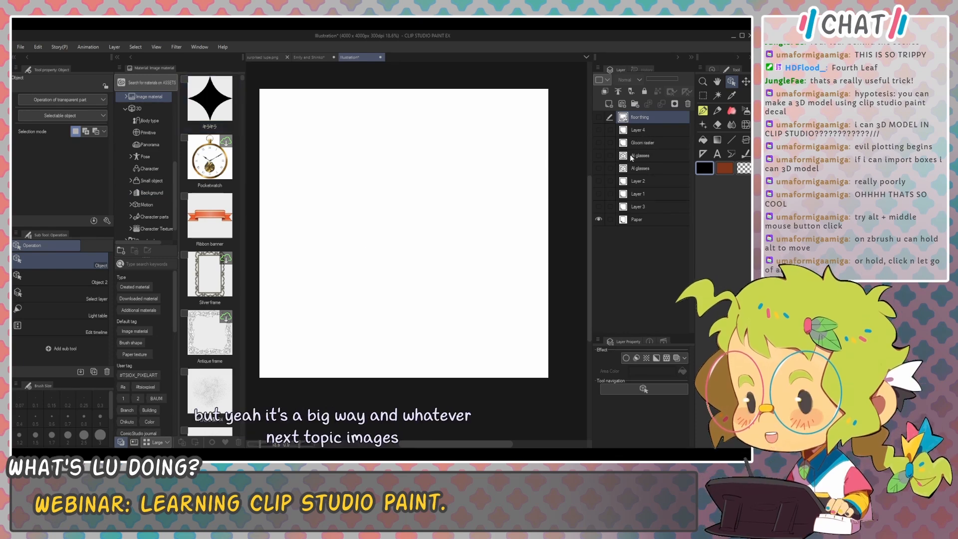
pyautogui.click(146, 108)
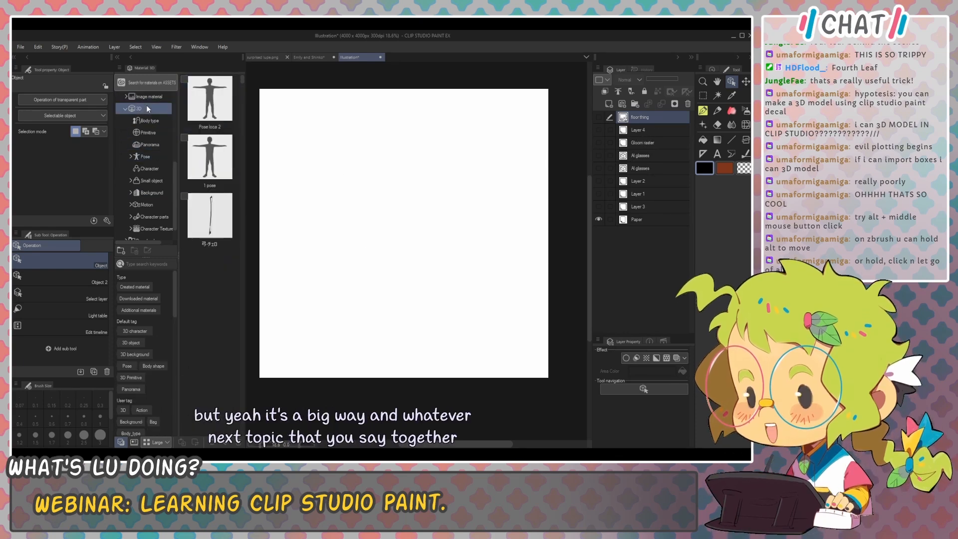
pyautogui.scroll(4, 142, 114)
pyautogui.scroll(1, 146, 114)
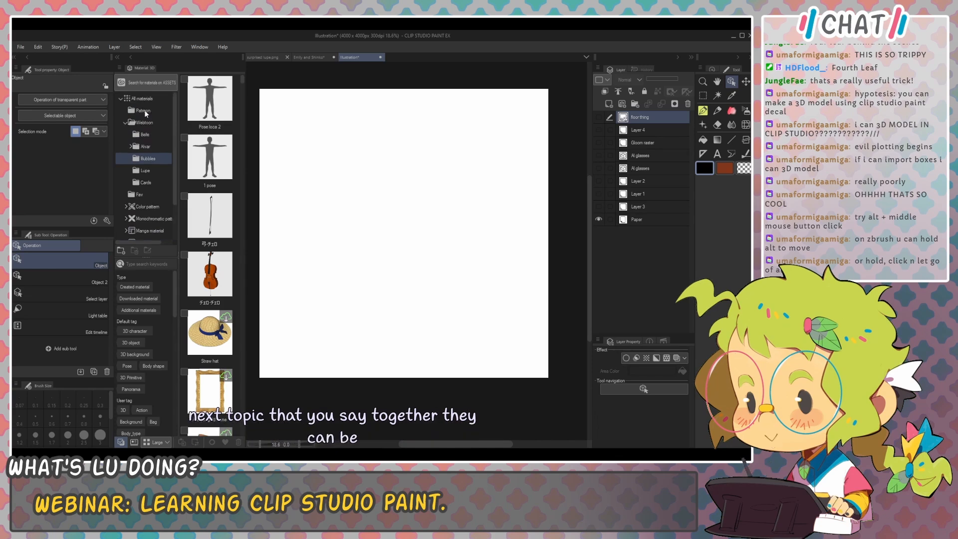
# Step: Find the Dragonfly sword 3D model in the Webtoon material folders and place it on the blank canvas
pyautogui.click(138, 123)
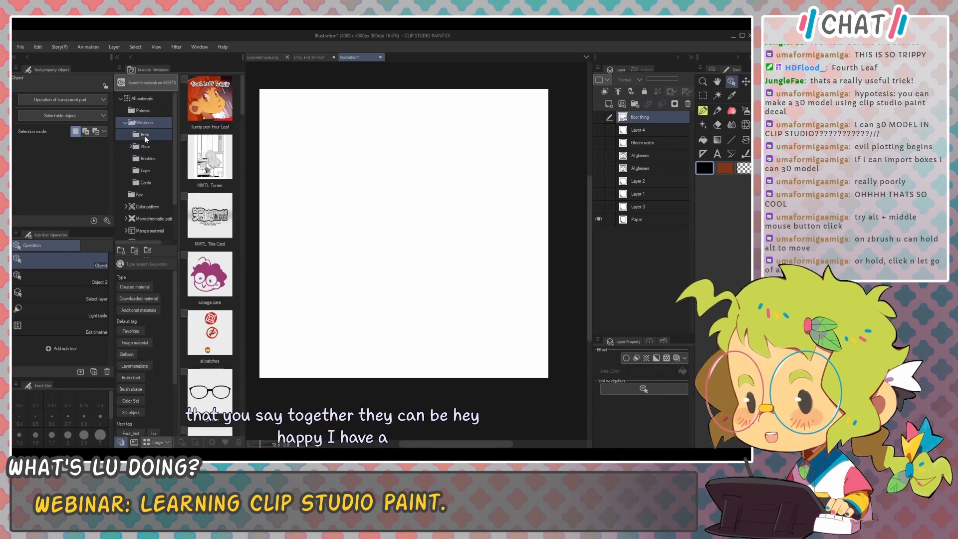
pyautogui.click(145, 145)
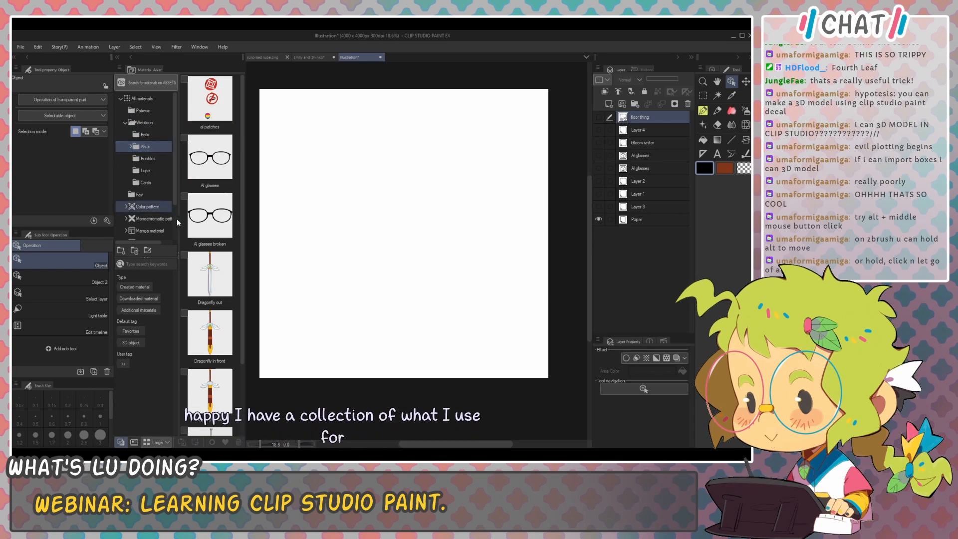
pyautogui.scroll(-2, 220, 280)
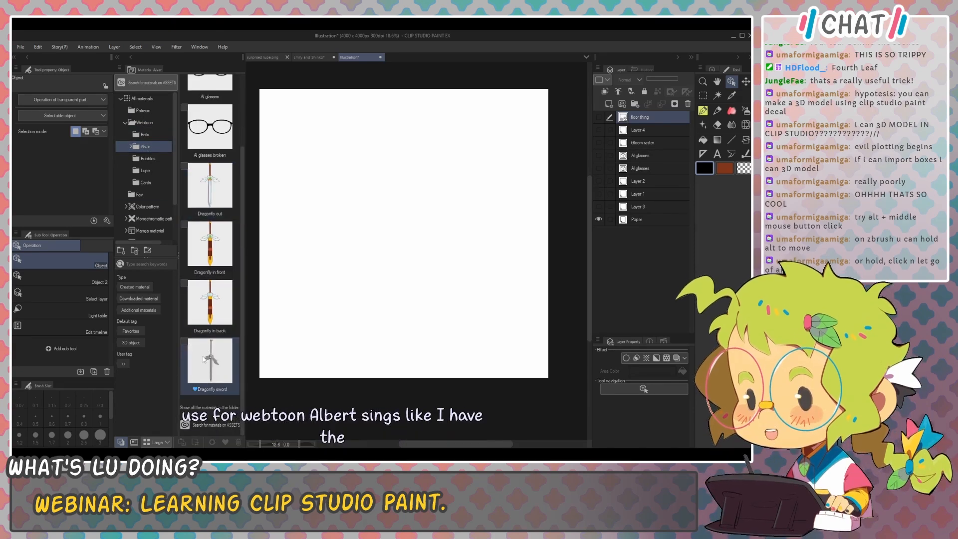
pyautogui.moveTo(202, 355); pyautogui.dragTo(390, 205)
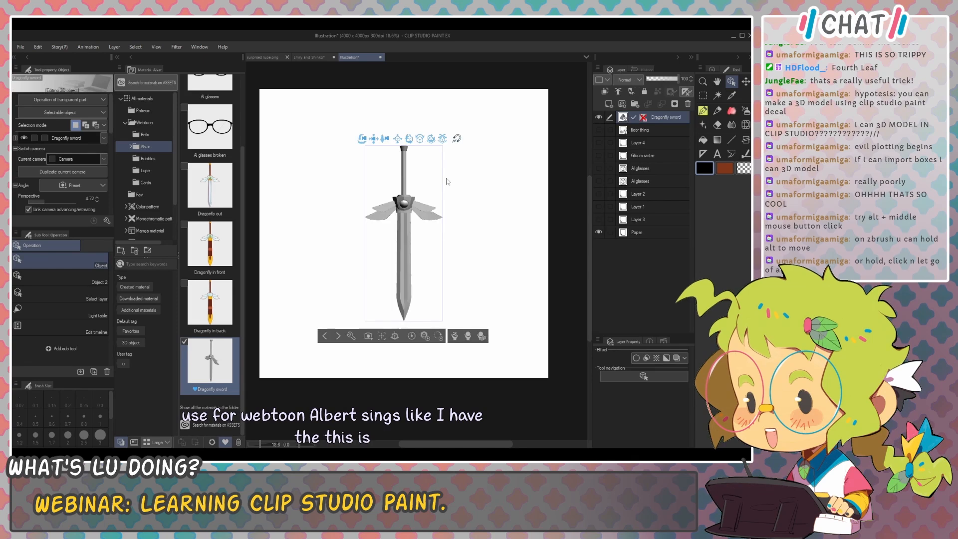
pyautogui.scroll(2, 406, 176)
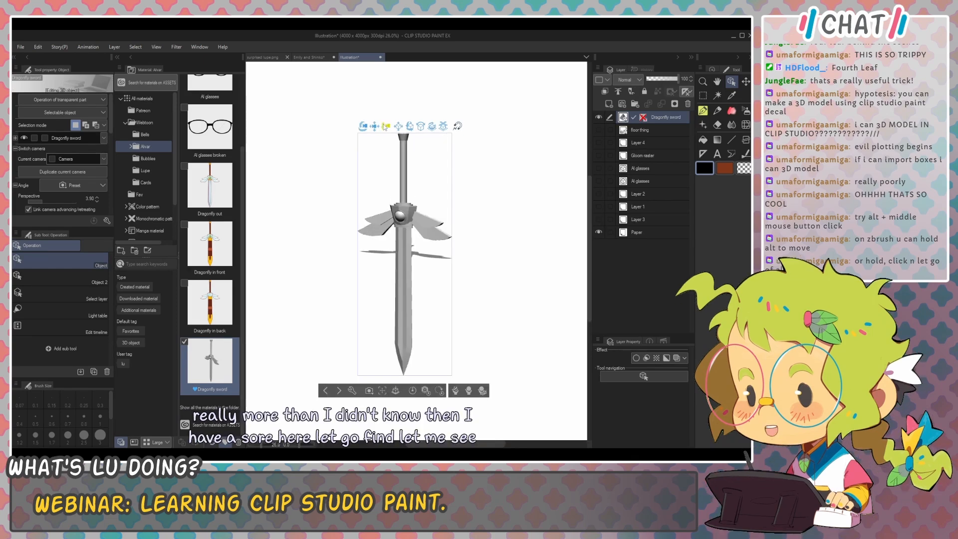
# Step: Try tilting and stretching the Dragonfly sword with its manipulator, undoing each change
pyautogui.click(406, 176)
pyautogui.moveTo(369, 238); pyautogui.dragTo(414, 176)
pyautogui.hotkey('ctrl', 'z')
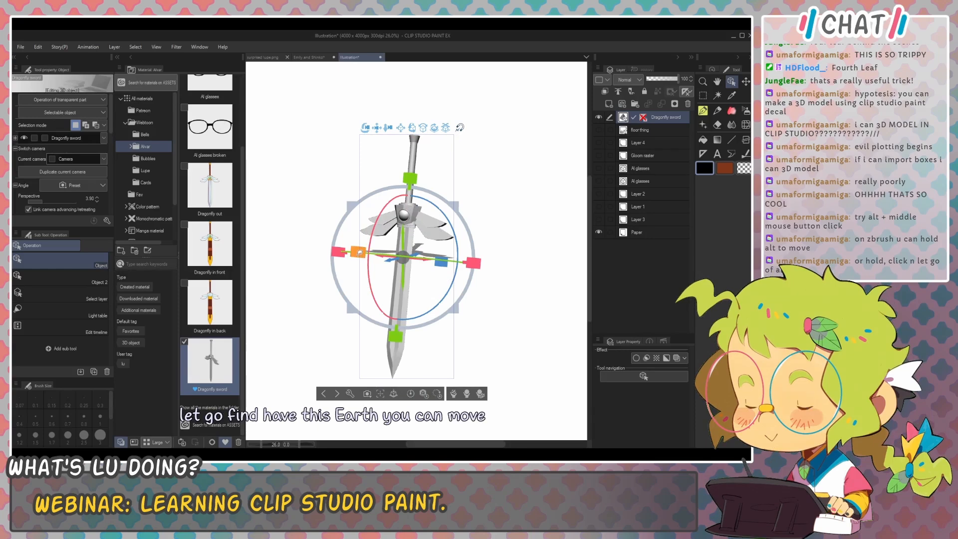
pyautogui.moveTo(331, 248)
pyautogui.mouseDown()
pyautogui.moveTo(263, 240)
pyautogui.moveTo(320, 249)
pyautogui.mouseUp()
pyautogui.hotkey('ctrl', 'z')
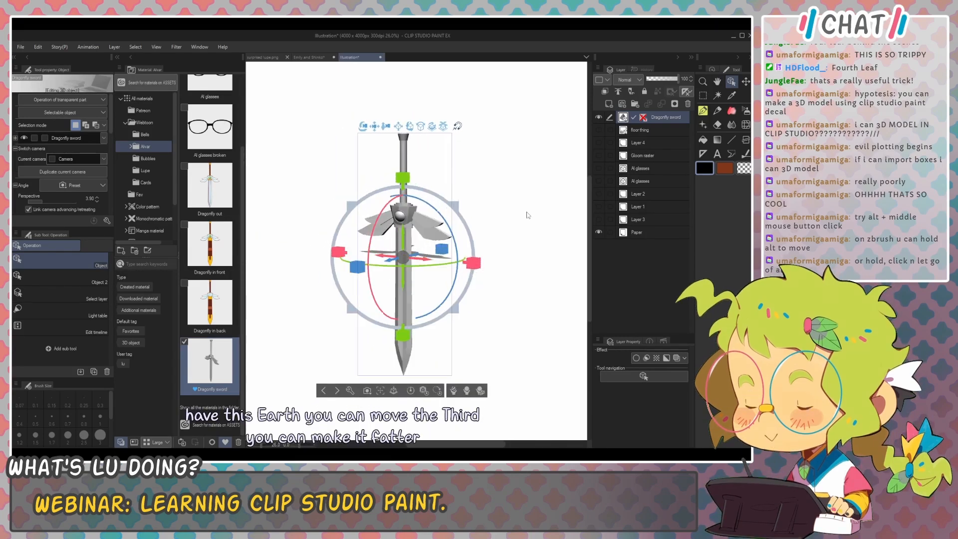
# Step: Turn the 3D sword to a steeply foreshortened angle with its handle toward the viewer and leave the Operation tool
pyautogui.scroll(3, 292, 303)
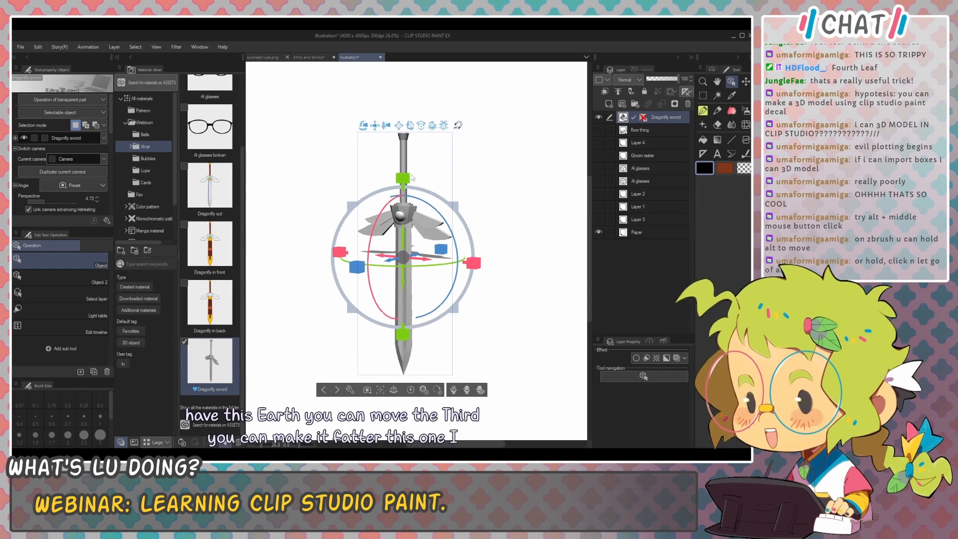
pyautogui.moveTo(429, 199); pyautogui.dragTo(434, 249)
pyautogui.press('k')
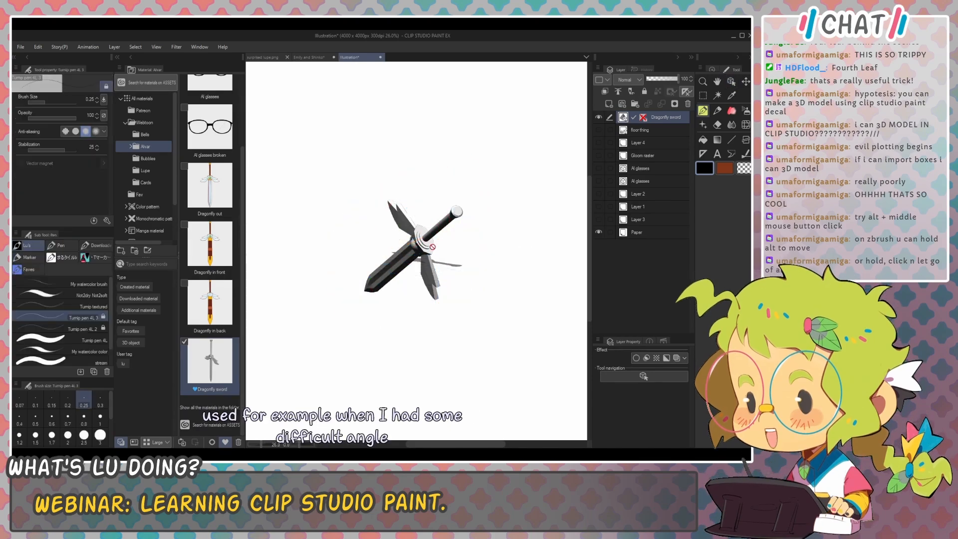
# Step: Lower the Dragonfly sword layer's opacity to about 25% and inspect the faded sword up close
pyautogui.click(663, 84)
pyautogui.click(657, 79)
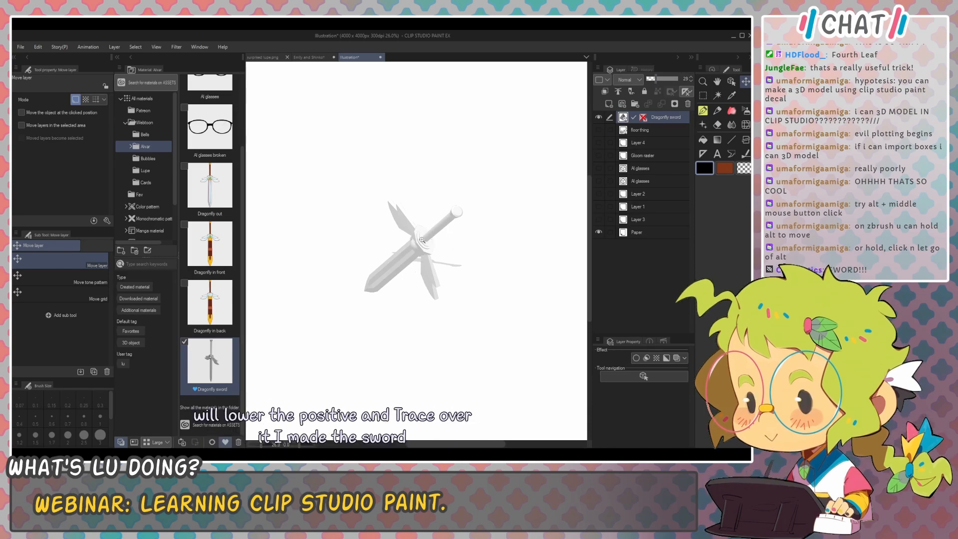
pyautogui.scroll(5, 422, 240)
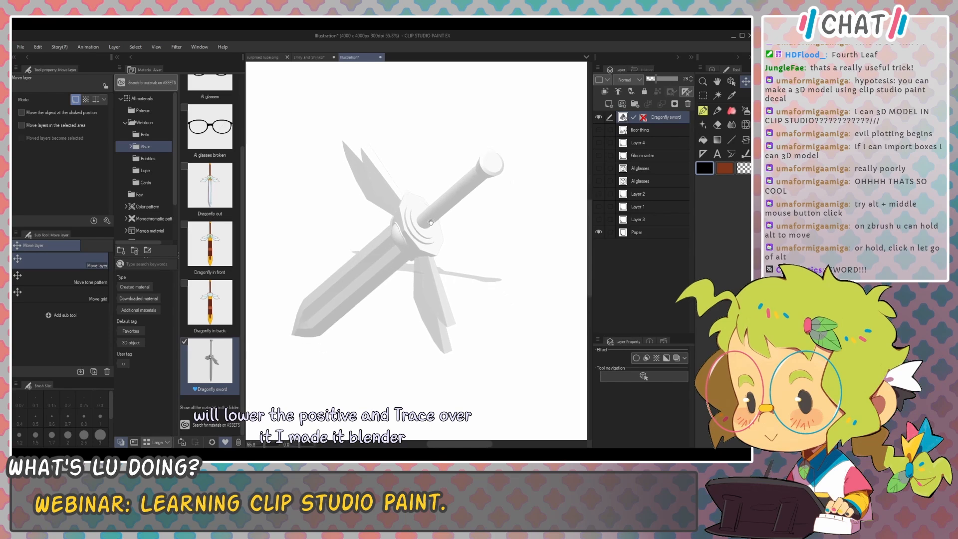
pyautogui.moveTo(431, 222); pyautogui.dragTo(424, 218)
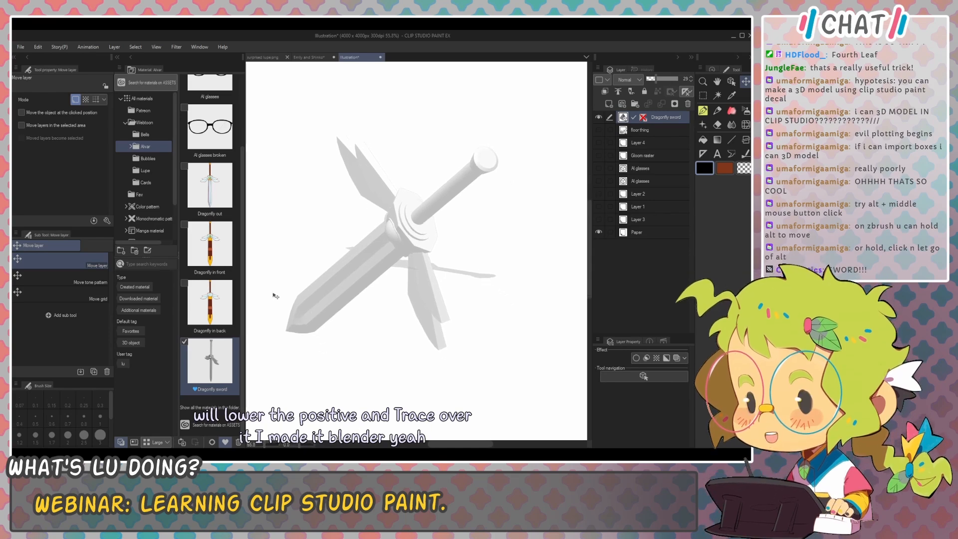
# Step: Hide the 3D Dragonfly sword layer and place the drawn Dragonfly out material on the canvas
pyautogui.click(598, 118)
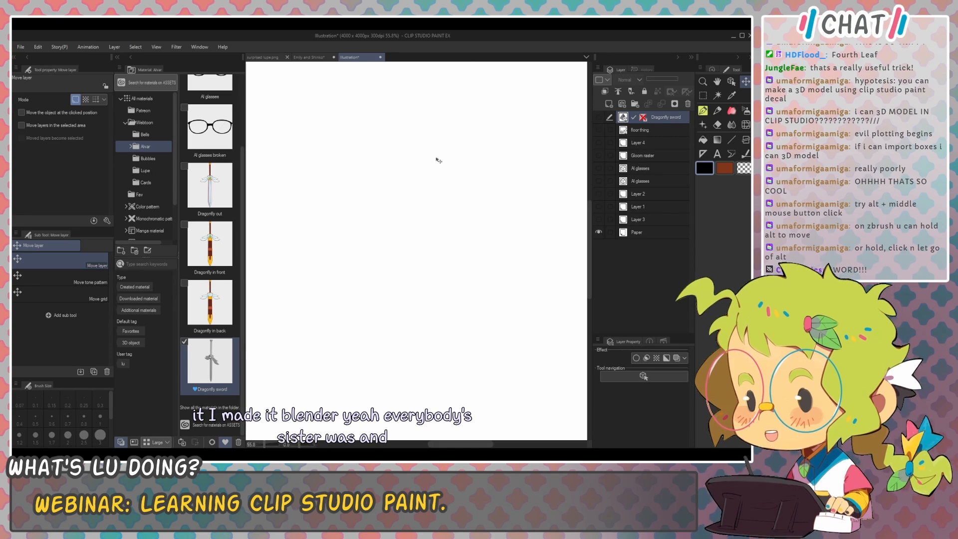
pyautogui.moveTo(209, 187); pyautogui.dragTo(455, 200)
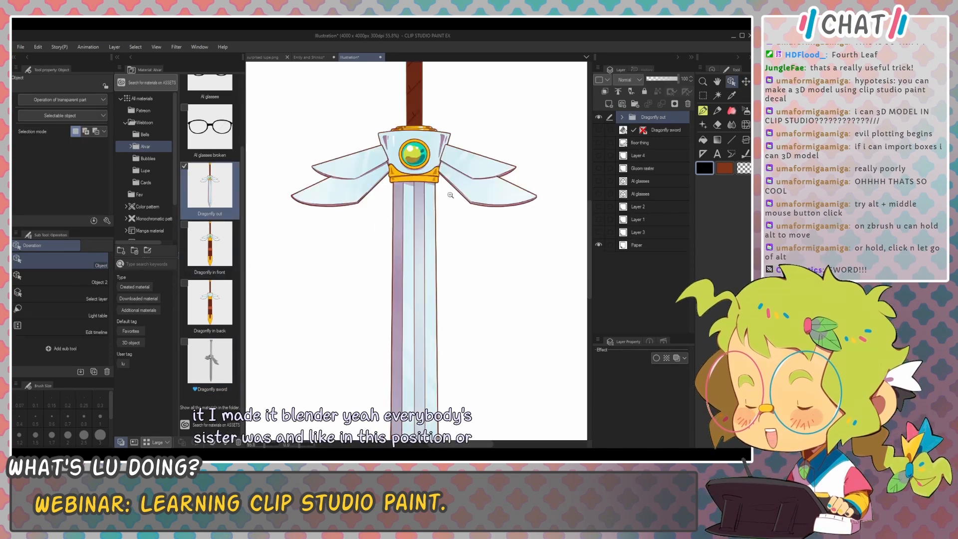
pyautogui.scroll(-5, 451, 196)
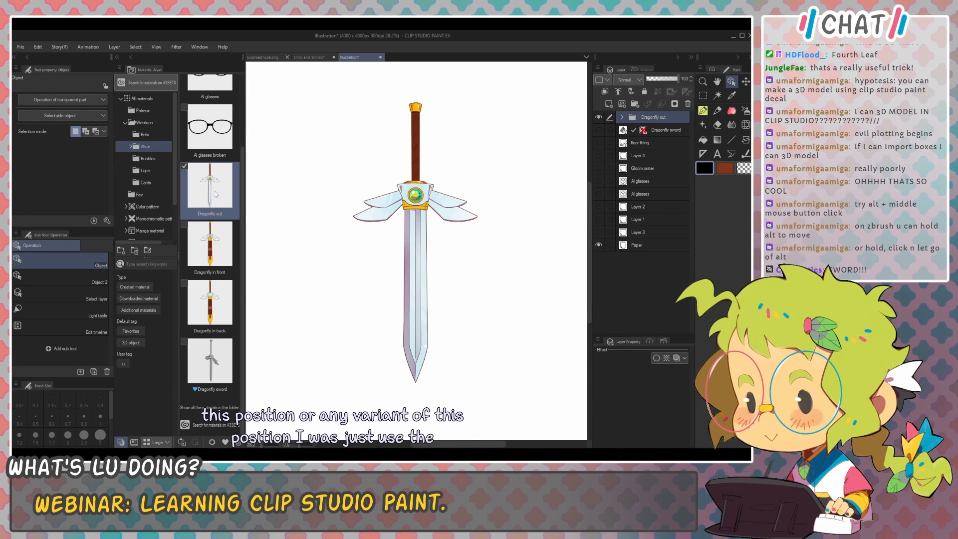
# Step: Expand the Dragonfly out folder and toggle its inner layers off and on to inspect how the drawn sword is separated
pyautogui.click(622, 118)
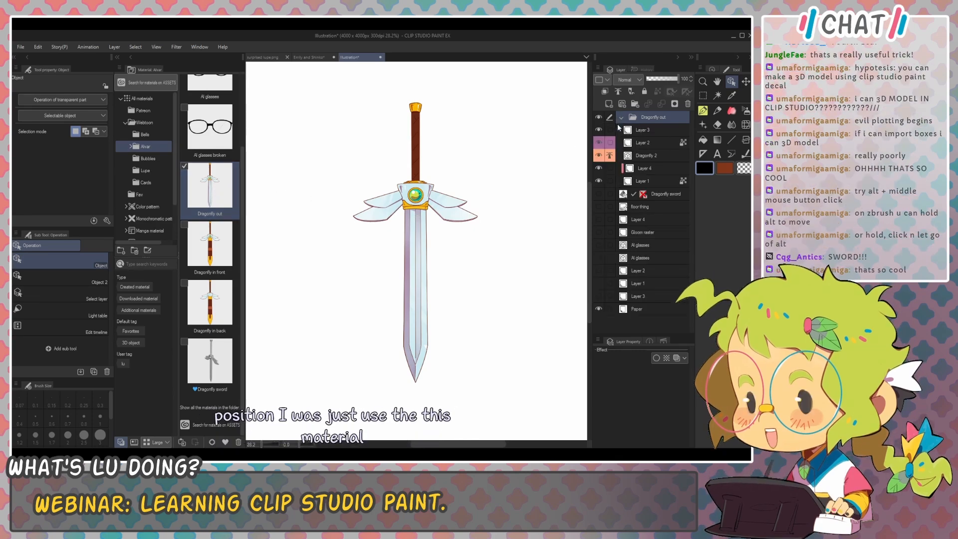
pyautogui.click(599, 143)
pyautogui.click(599, 142)
pyautogui.click(599, 142)
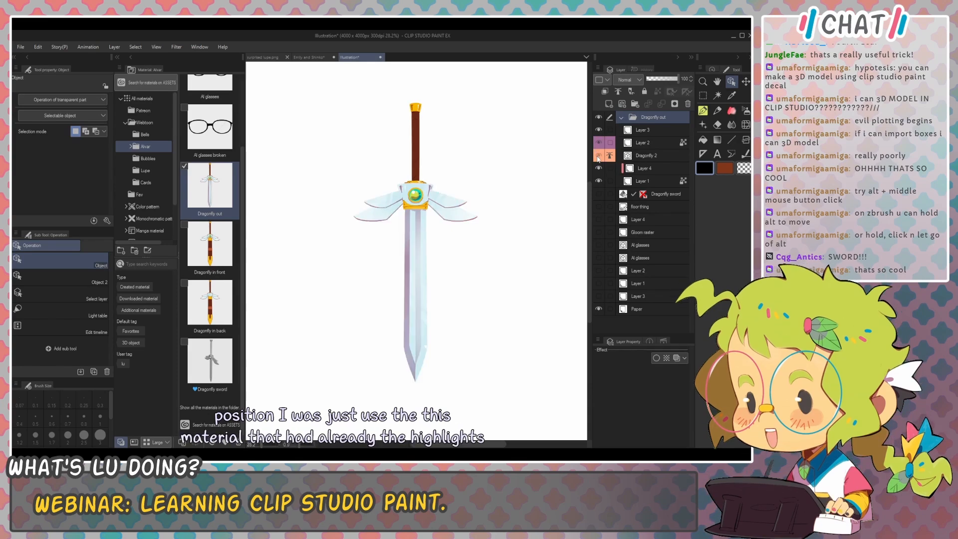
pyautogui.click(599, 143)
pyautogui.moveTo(430, 193); pyautogui.dragTo(465, 173)
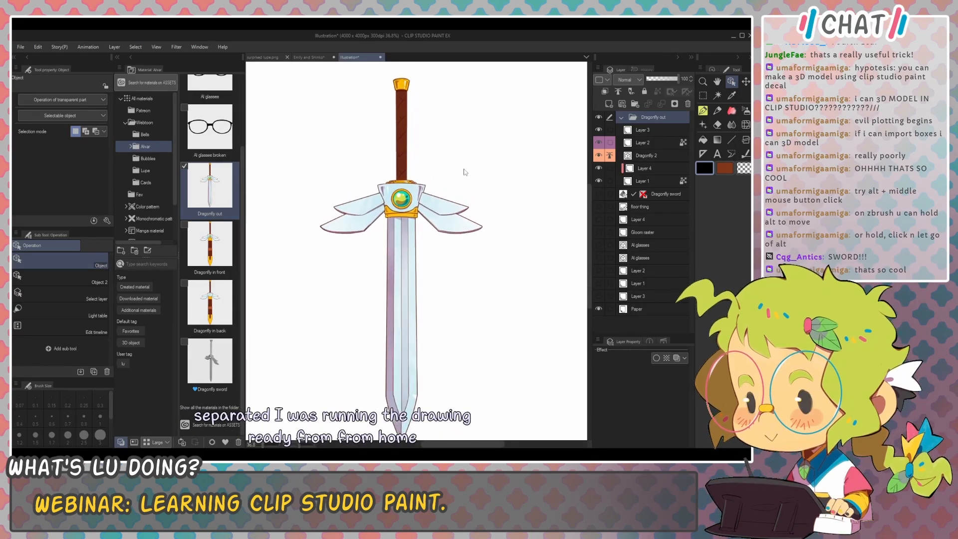
# Step: Rotate the whole drawn Dragonfly out sword clockwise by about 52° so its handle points up and to the right
pyautogui.hotkey('ctrl', 't')
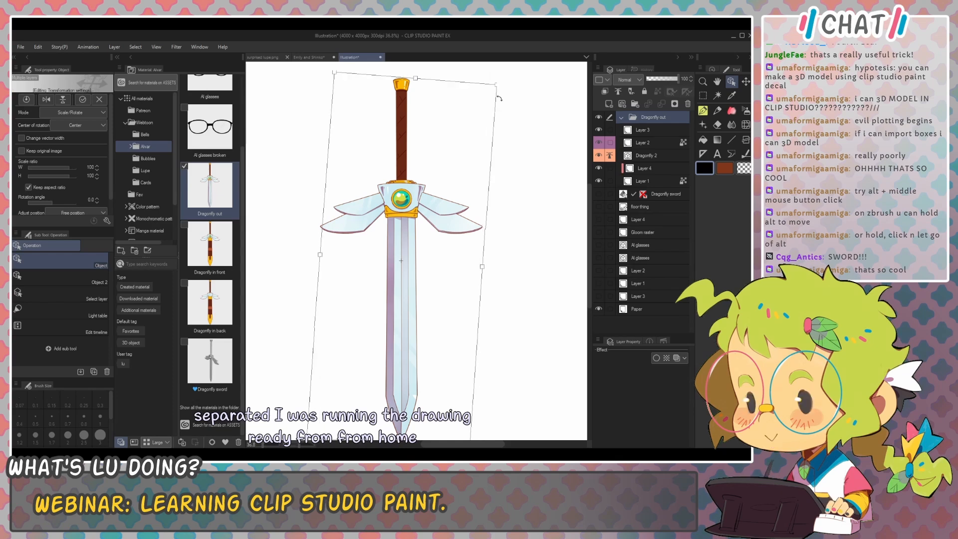
pyautogui.moveTo(499, 99); pyautogui.dragTo(527, 235)
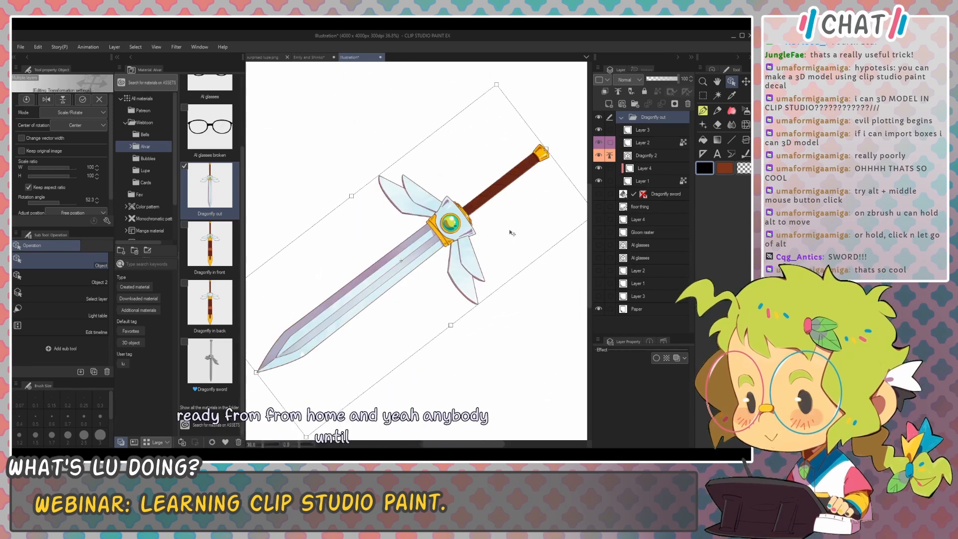
pyautogui.press('Return')
# Step: Inspect the Dragonfly 2 vector line art up close and rotate only that layer so the blade points upward
pyautogui.click(649, 156)
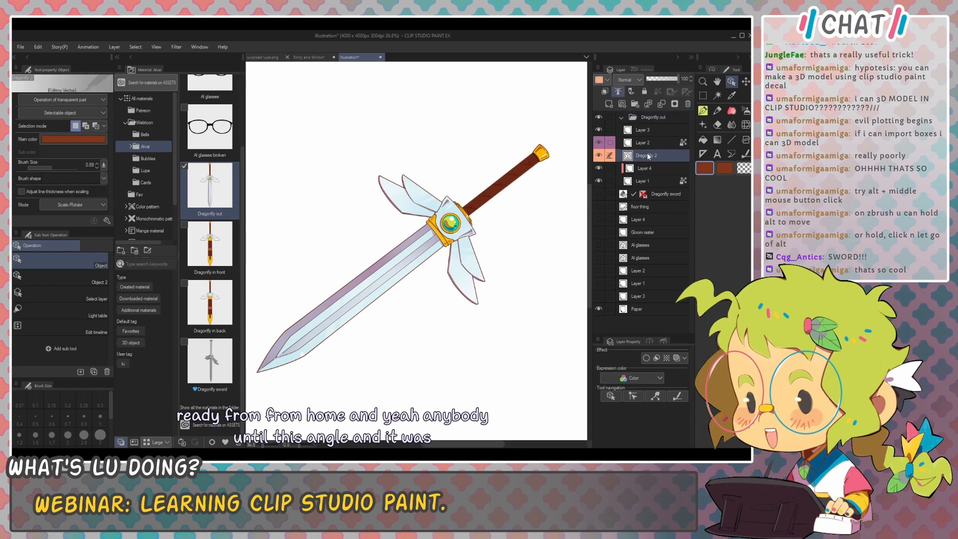
pyautogui.scroll(10, 478, 202)
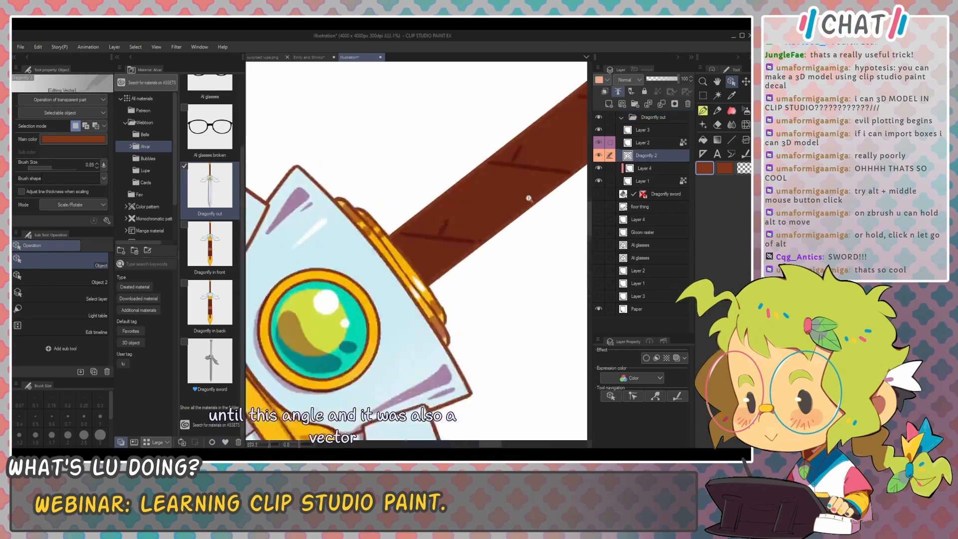
pyautogui.moveTo(422, 229); pyautogui.dragTo(372, 235)
pyautogui.hotkey('ctrl', 't')
pyautogui.moveTo(501, 181); pyautogui.dragTo(359, 323)
pyautogui.press('Return')
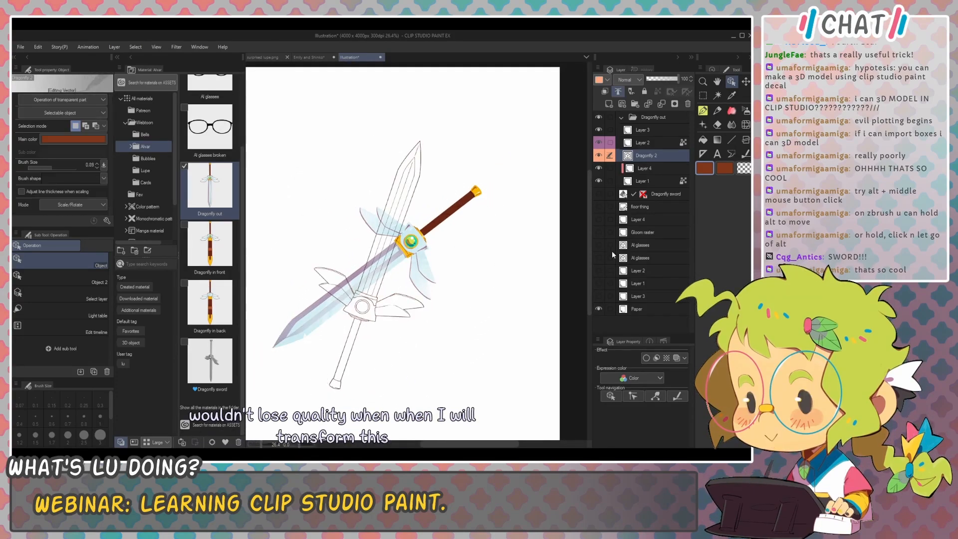
# Step: Delete the Dragonfly out folder, and try the Dragonfly in front material on the canvas before undoing its placement
pyautogui.click(662, 119)
pyautogui.click(688, 104)
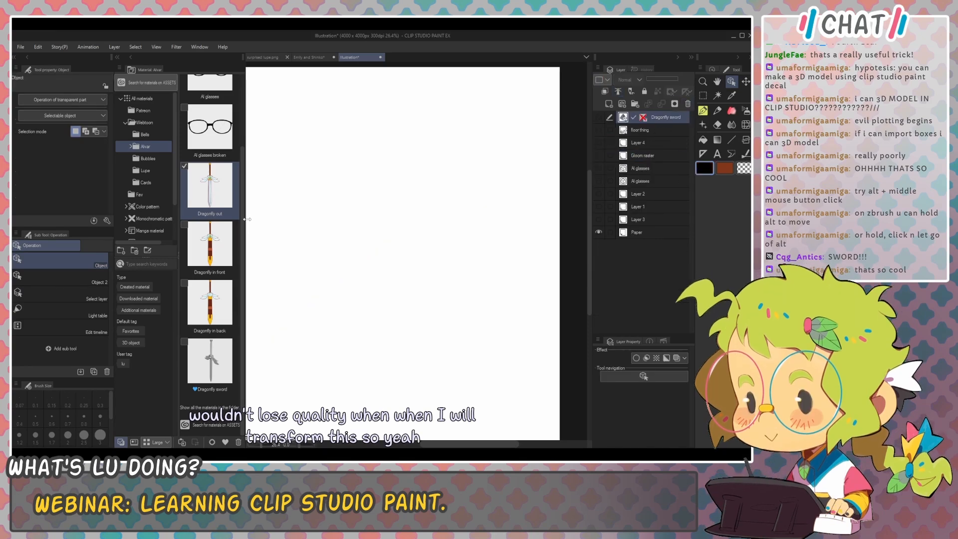
pyautogui.click(205, 255)
pyautogui.moveTo(210, 252); pyautogui.dragTo(423, 273)
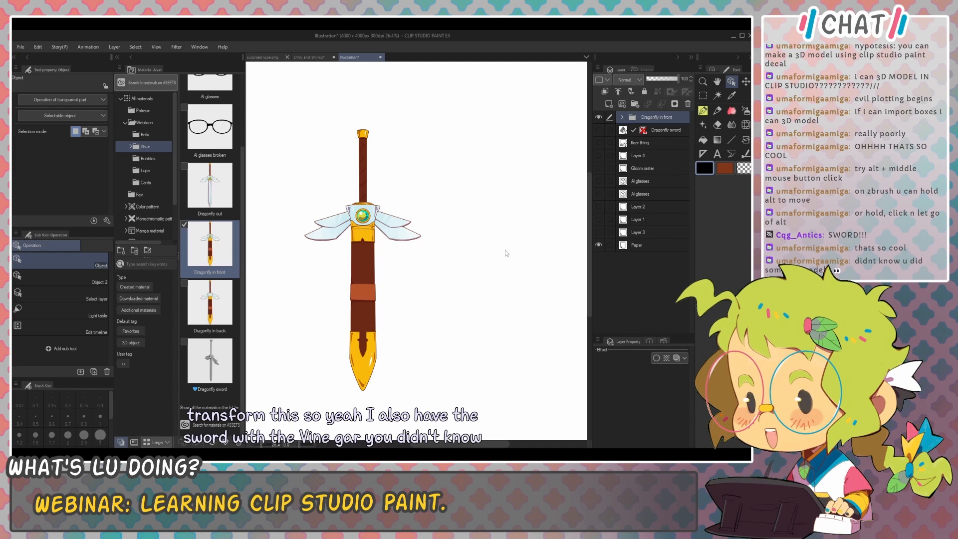
pyautogui.hotkey('ctrl', 'z')
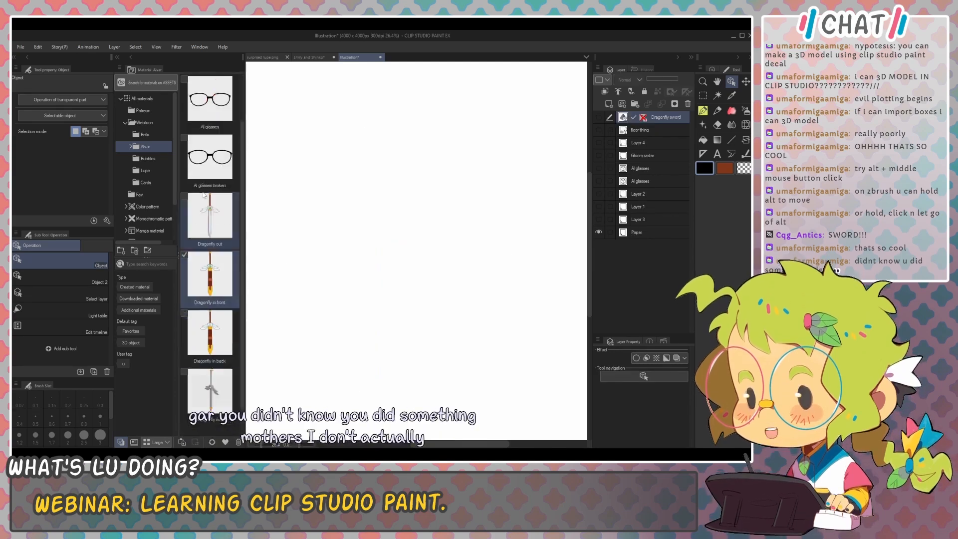
# Step: Find the 3D Cursed Red Hood Mask in the Webtoon materials folder and place it on the canvas
pyautogui.click(145, 182)
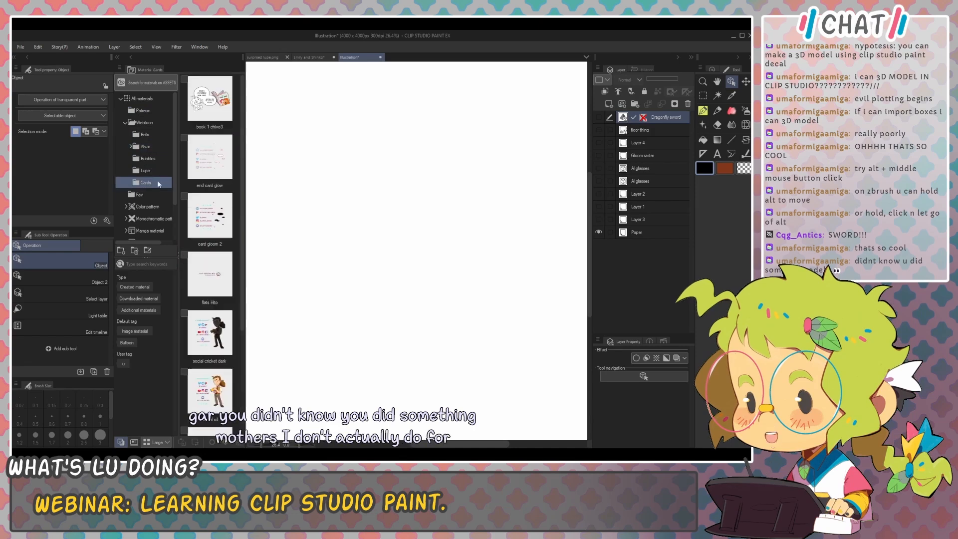
pyautogui.click(145, 122)
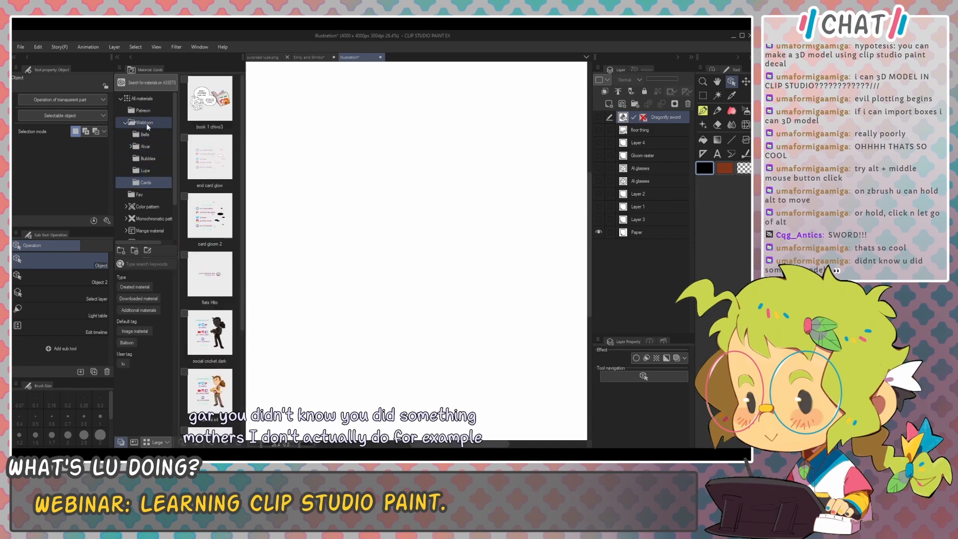
pyautogui.scroll(-10, 194, 162)
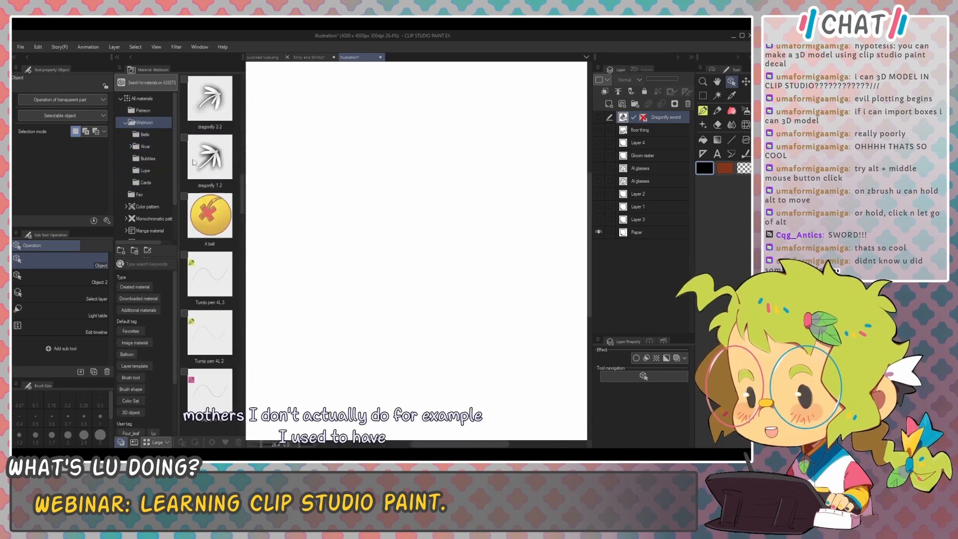
pyautogui.scroll(-10, 194, 162)
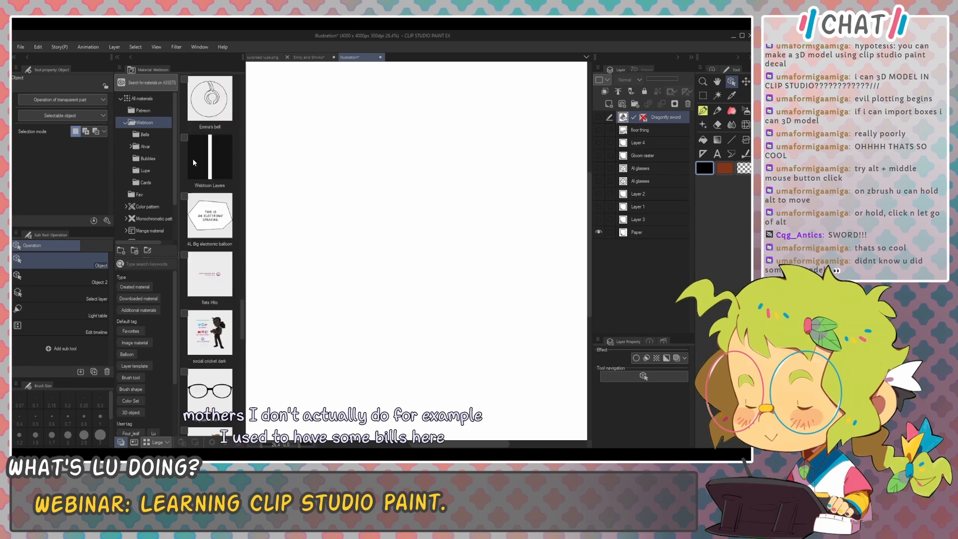
pyautogui.scroll(-10, 194, 162)
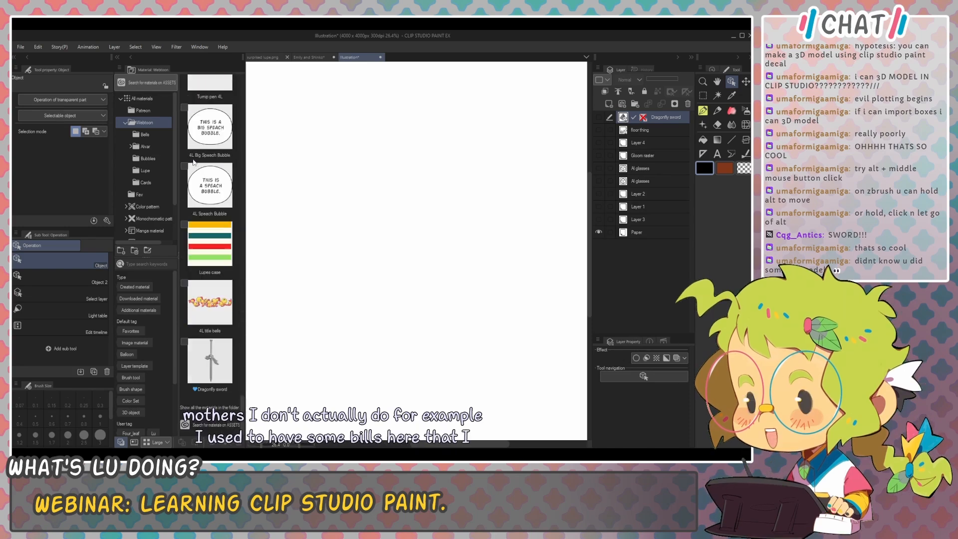
pyautogui.click(208, 254)
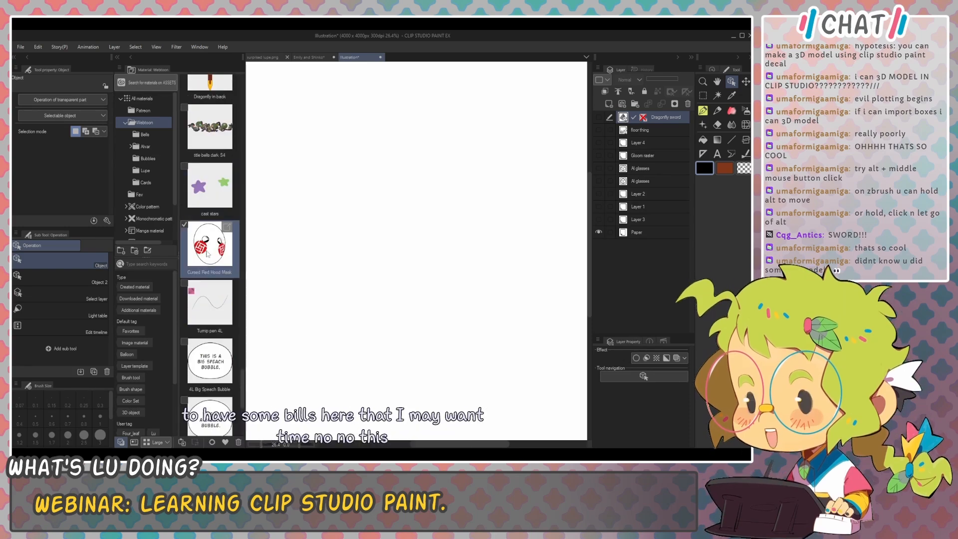
pyautogui.moveTo(432, 248); pyautogui.dragTo(433, 250)
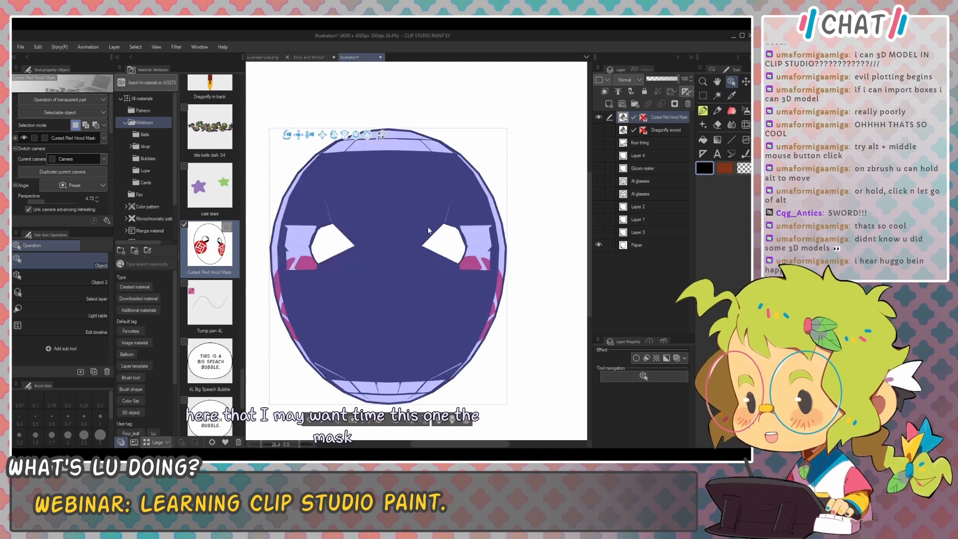
# Step: Turn the 3D Cursed Red Hood Mask to an angled view and move the camera back until the mask appears small
pyautogui.moveTo(529, 196); pyautogui.dragTo(504, 200)
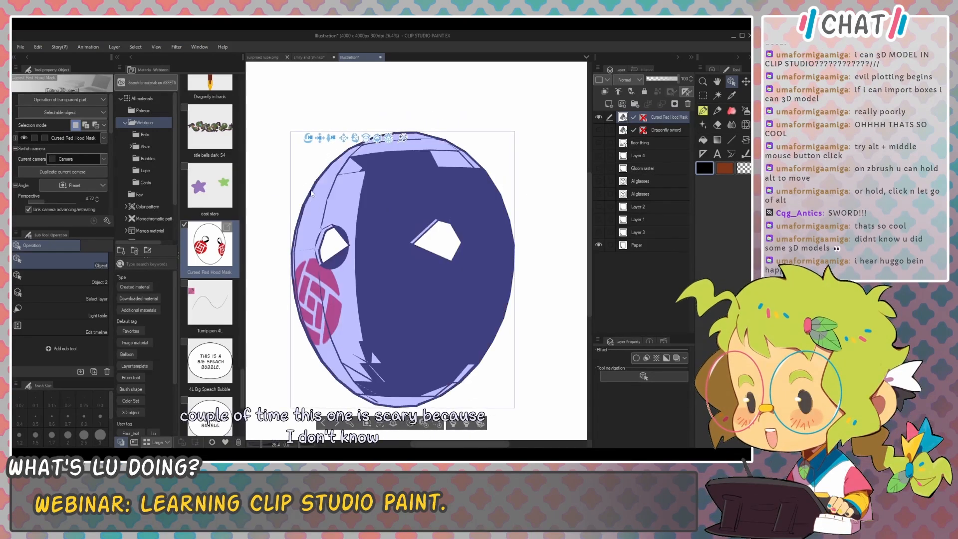
pyautogui.moveTo(330, 141); pyautogui.dragTo(319, 29)
pyautogui.moveTo(376, 243); pyautogui.dragTo(367, 201)
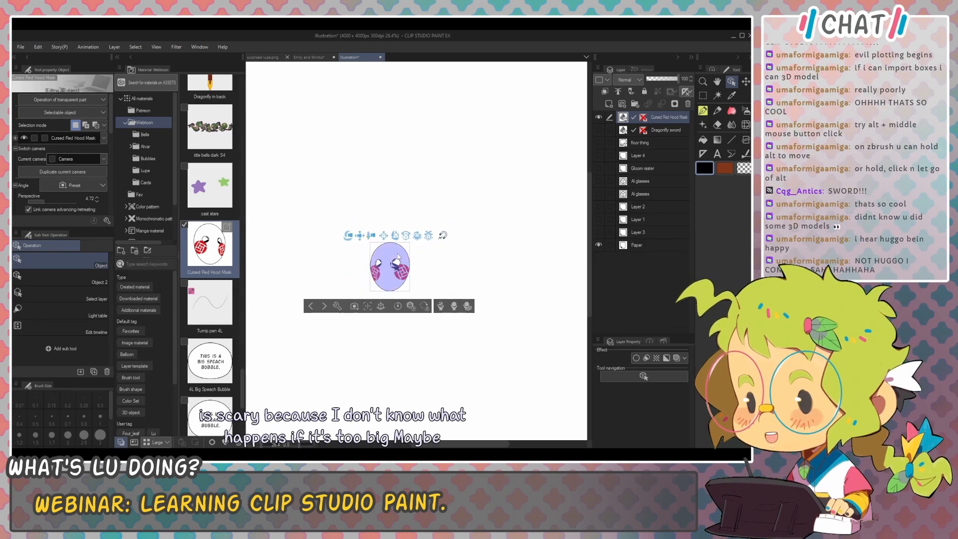
# Step: Examine how the 3D mask's shading and cheek patterns render at different distances and zoom levels
pyautogui.scroll(6, 397, 257)
pyautogui.scroll(-4, 405, 270)
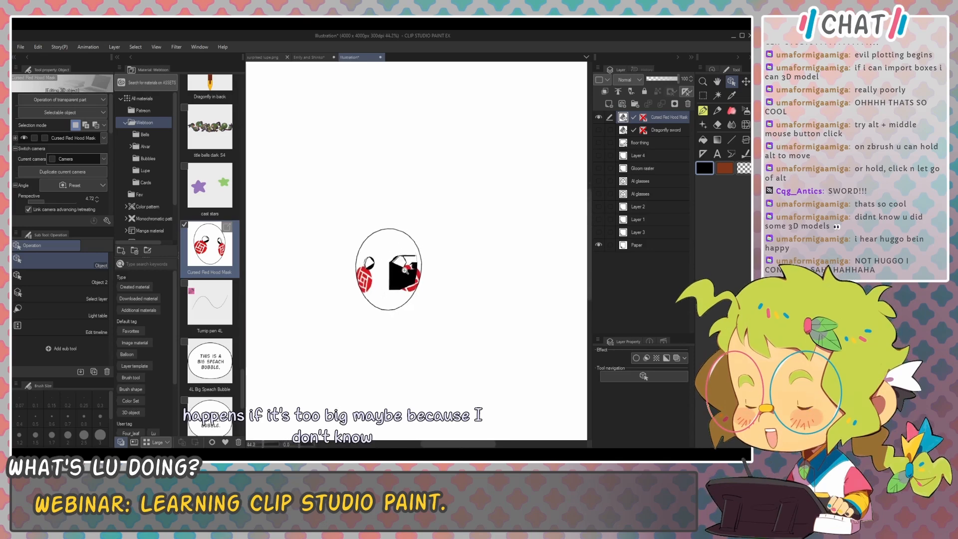
pyautogui.click(405, 271)
pyautogui.scroll(2, 364, 288)
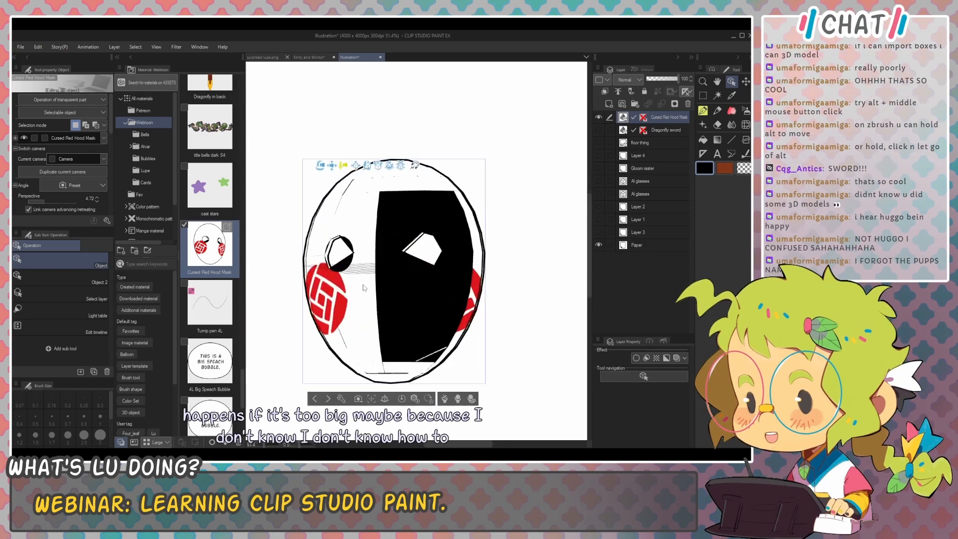
pyautogui.scroll(-4, 364, 287)
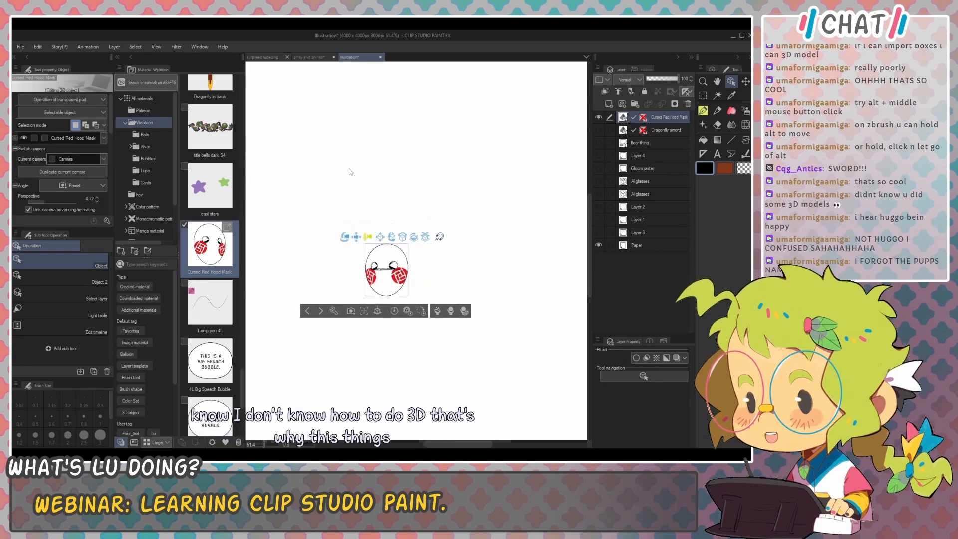
pyautogui.scroll(-2, 352, 164)
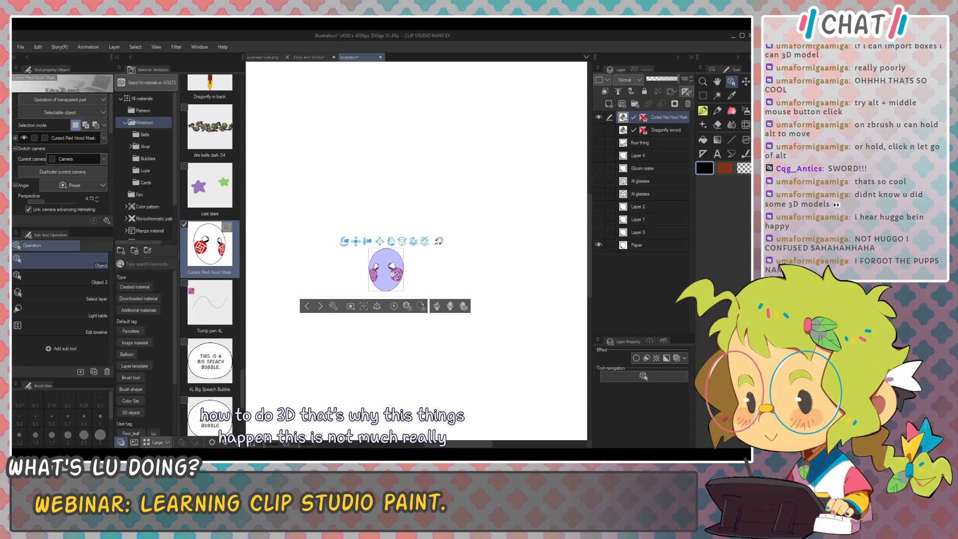
pyautogui.scroll(6, 392, 274)
pyautogui.scroll(-2, 393, 274)
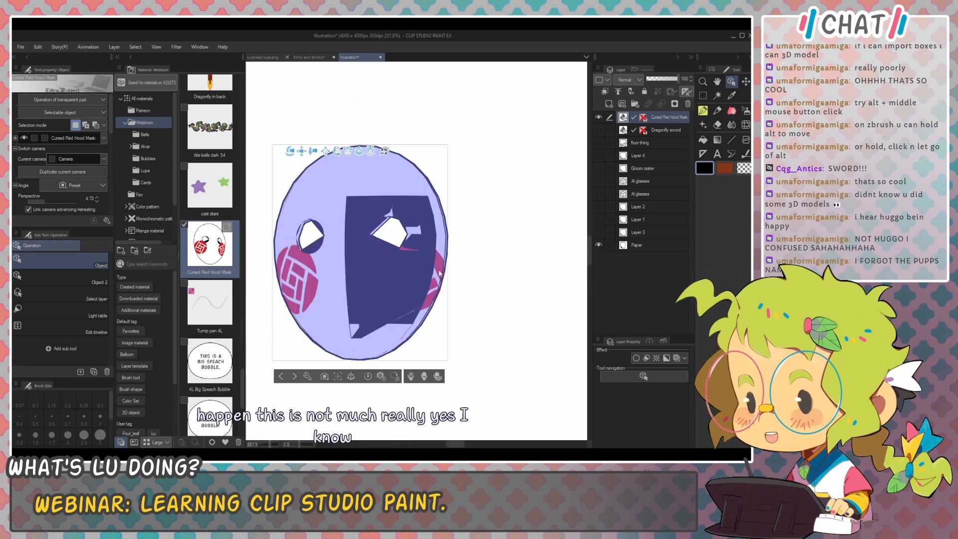
# Step: Try the Cursed Red Hood Mask layer at about 44% opacity and from other angles, and delete the layer
pyautogui.press('p')
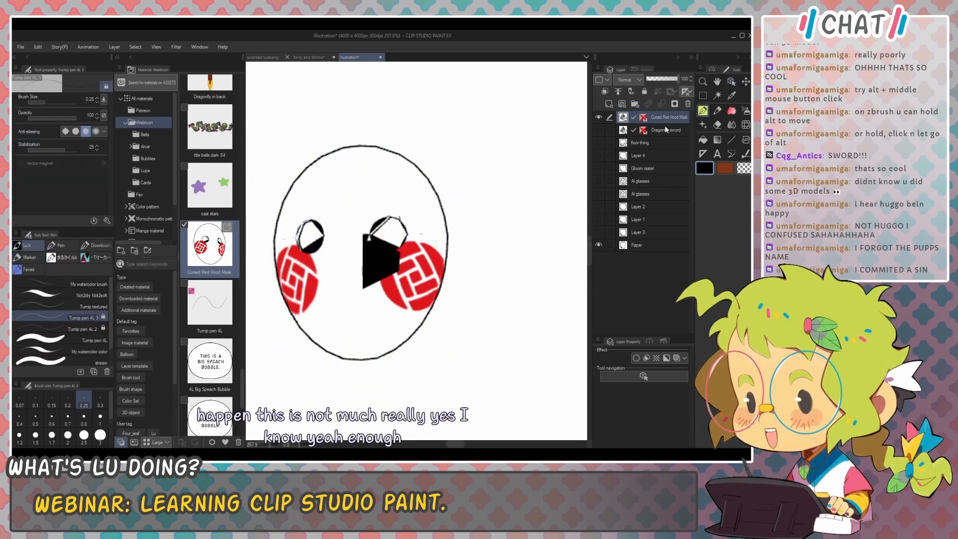
pyautogui.click(661, 83)
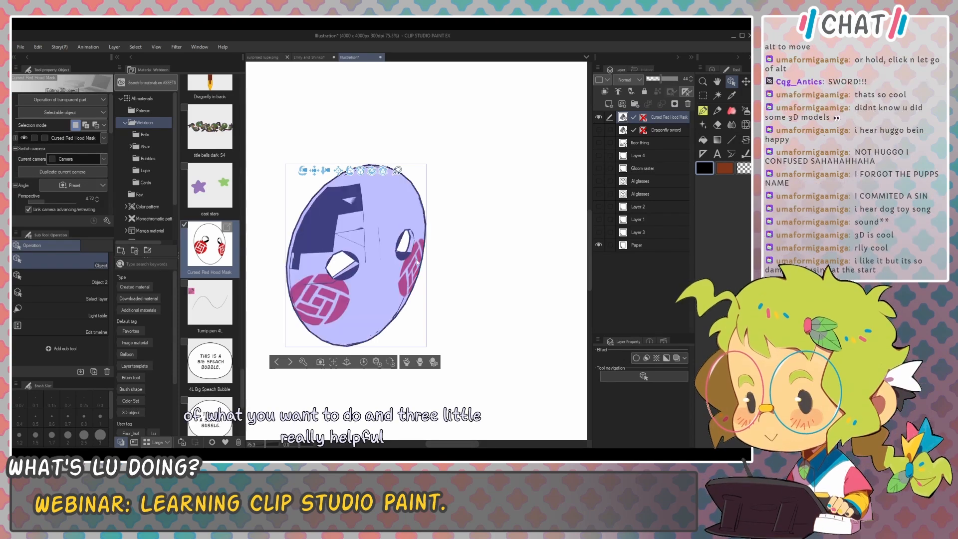
pyautogui.moveTo(455, 292); pyautogui.dragTo(399, 292)
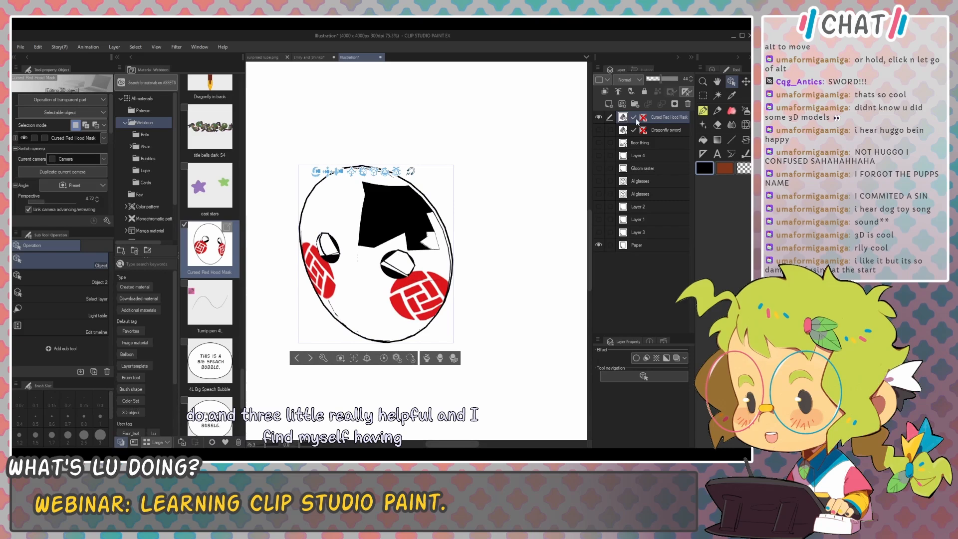
pyautogui.click(688, 104)
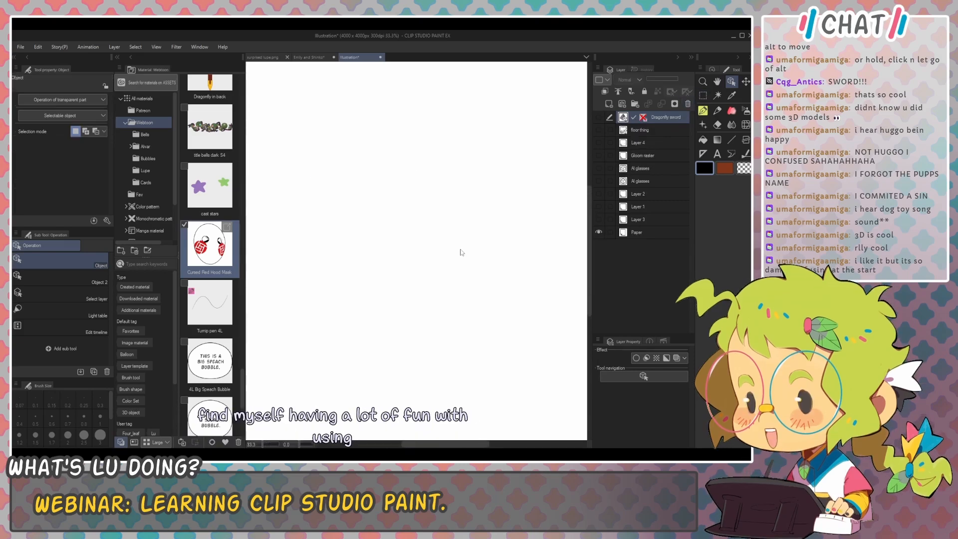
pyautogui.moveTo(451, 250); pyautogui.dragTo(447, 250)
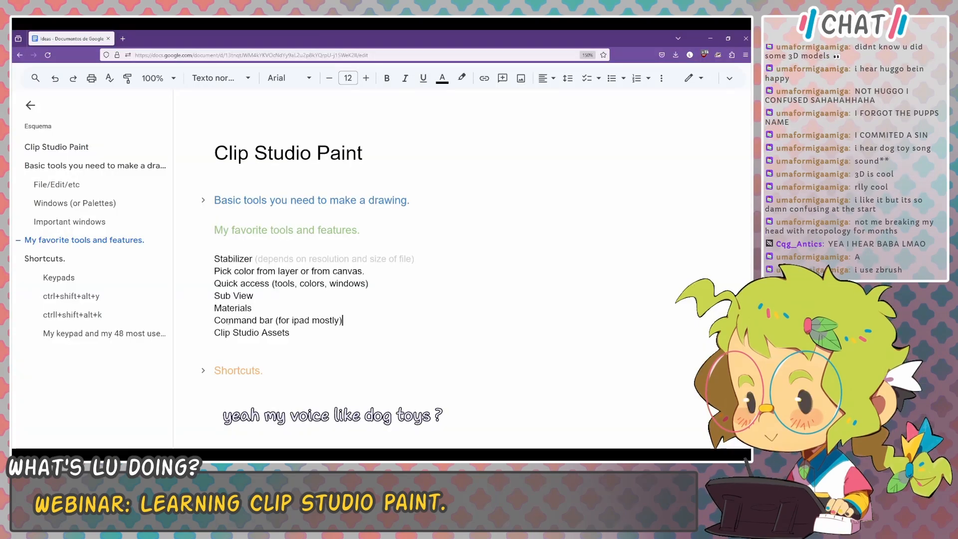
# Step: Switch back from the notes document to Clip Studio Paint and show the Command Bar
pyautogui.hotkey('alt', 'Tab')
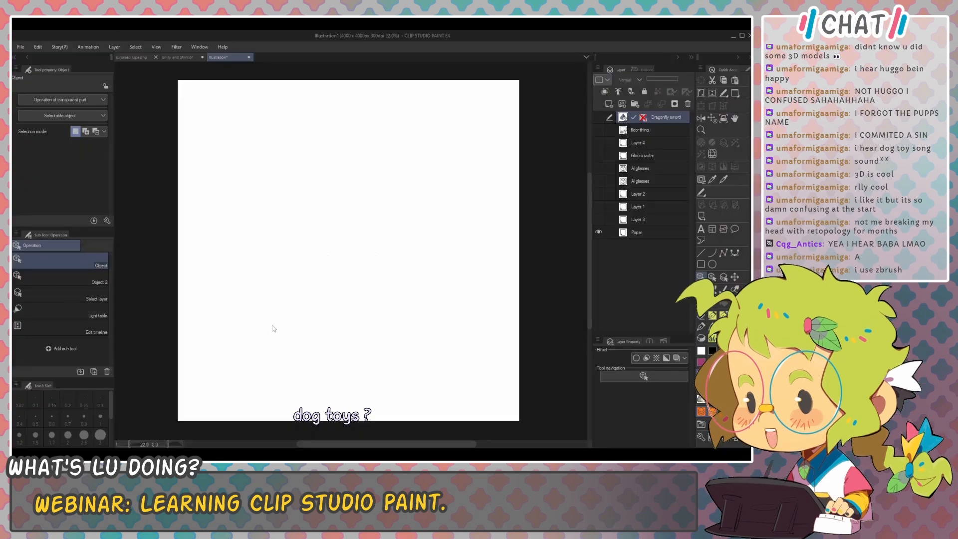
pyautogui.click(202, 47)
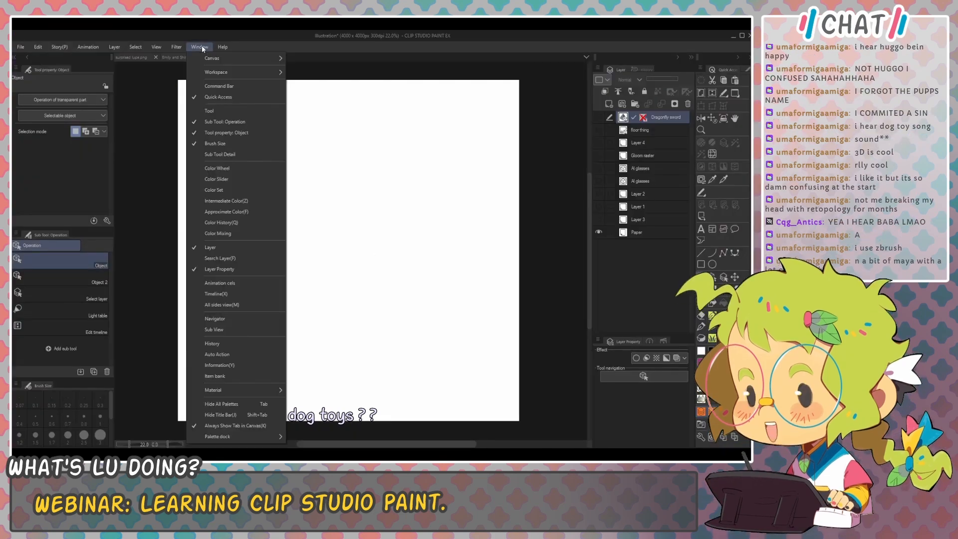
pyautogui.moveTo(220, 47)
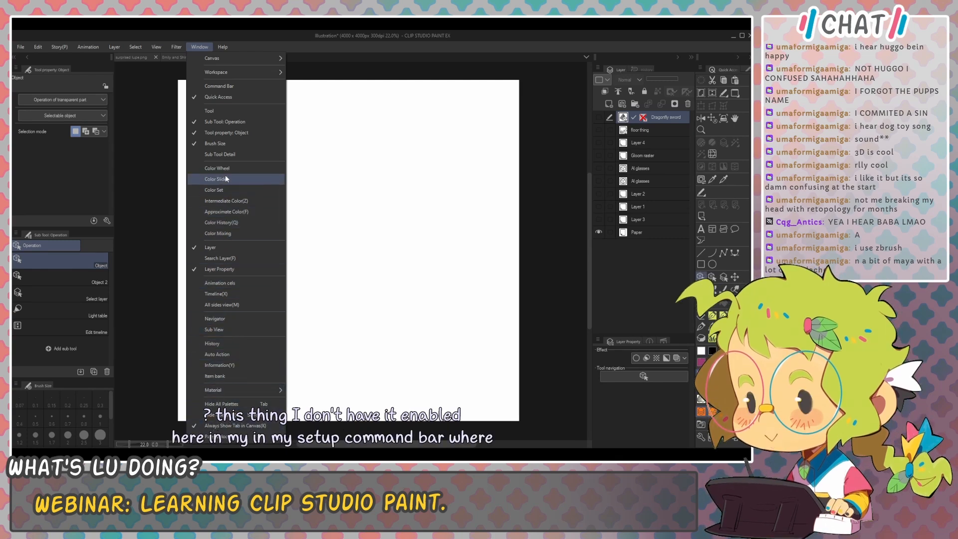
pyautogui.click(223, 87)
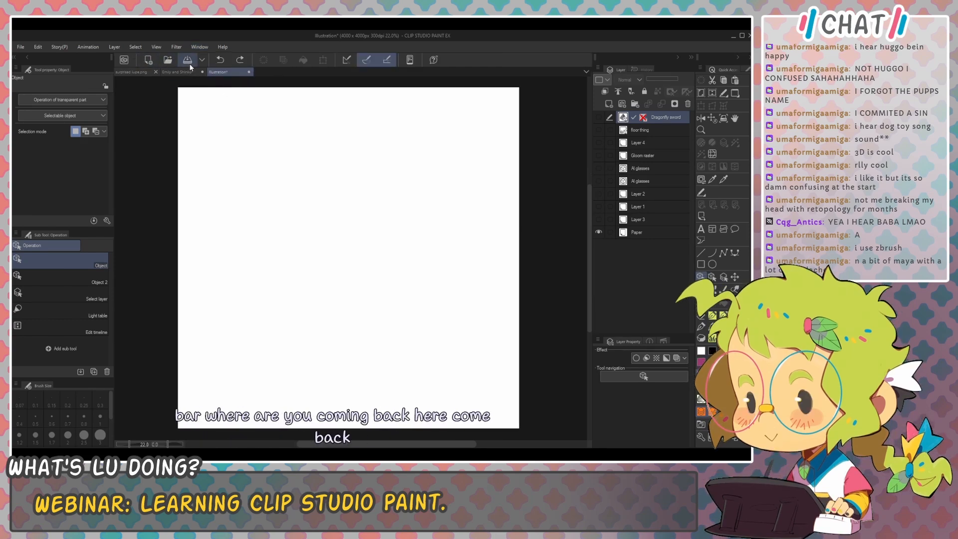
# Step: Open the Command Bar settings, move the dialog lower over the canvas, and close it
pyautogui.rightClick(454, 60)
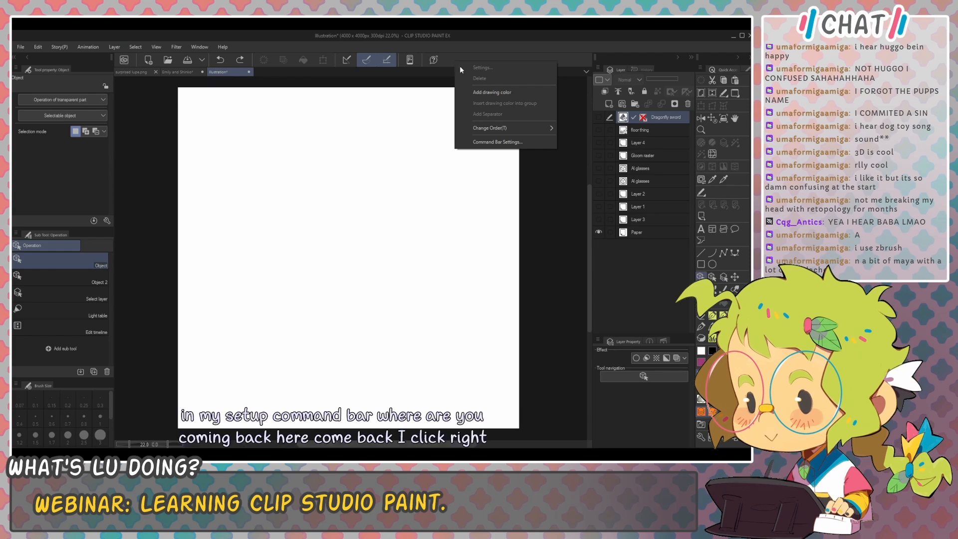
pyautogui.click(489, 142)
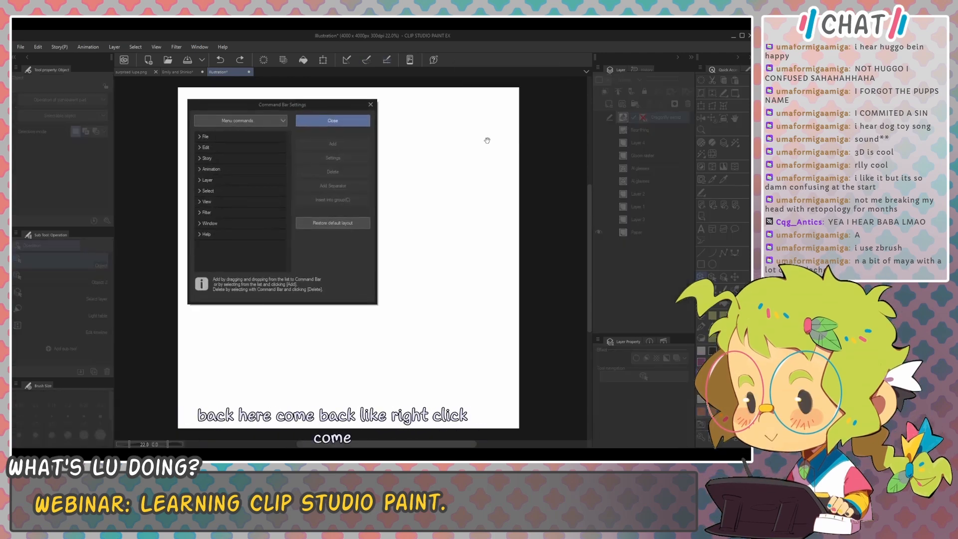
pyautogui.moveTo(310, 106); pyautogui.dragTo(315, 146)
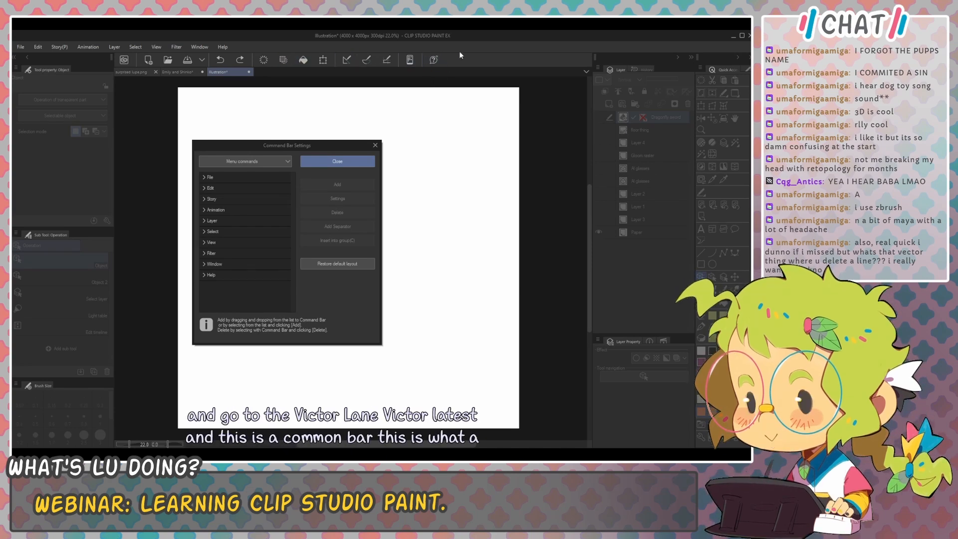
pyautogui.click(348, 167)
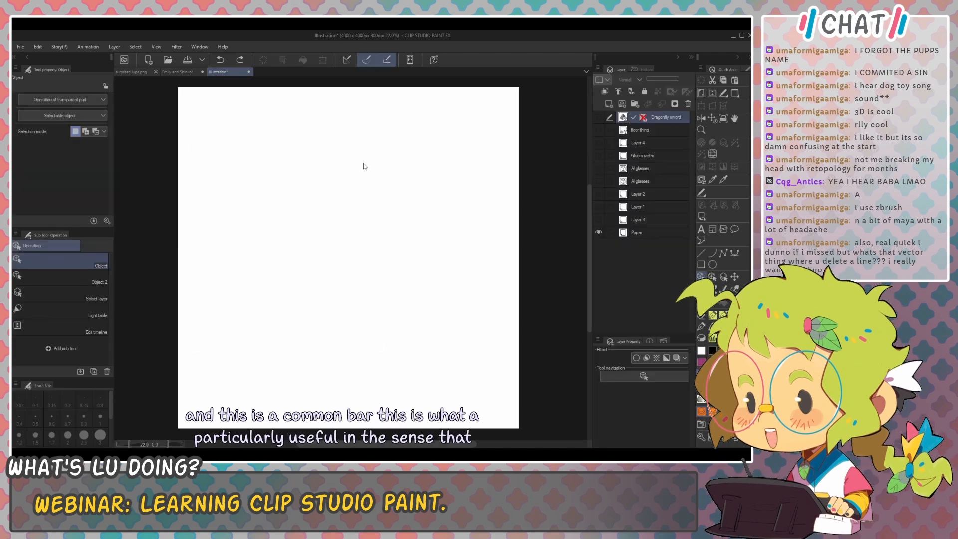
# Step: Hide and show all palettes several times to compare what stays accessible in the Command Bar
pyautogui.press('Tab')
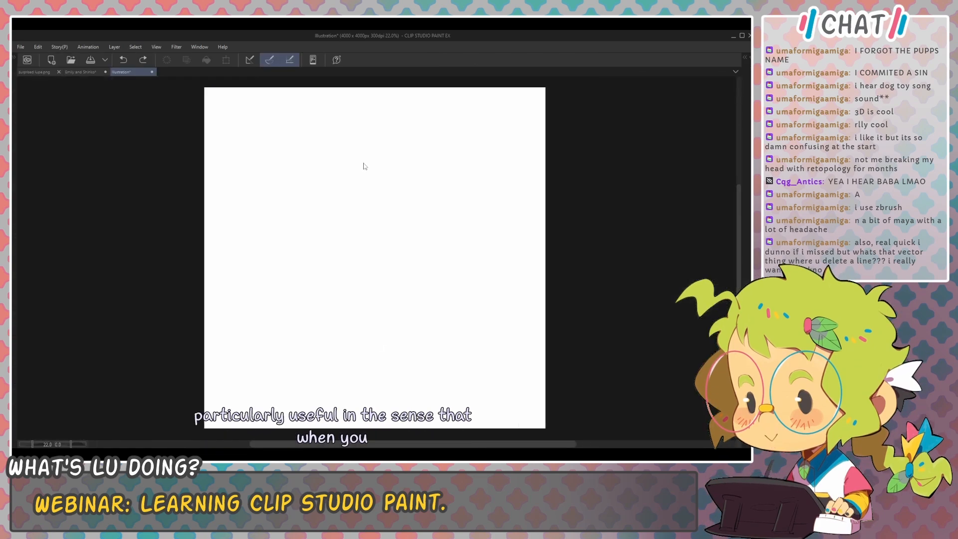
pyautogui.press('Tab')
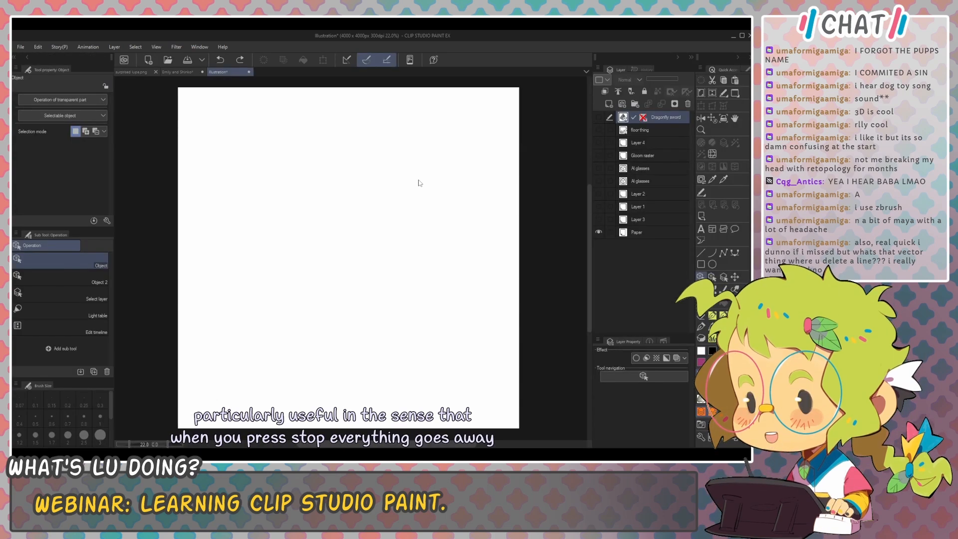
pyautogui.press('Tab')
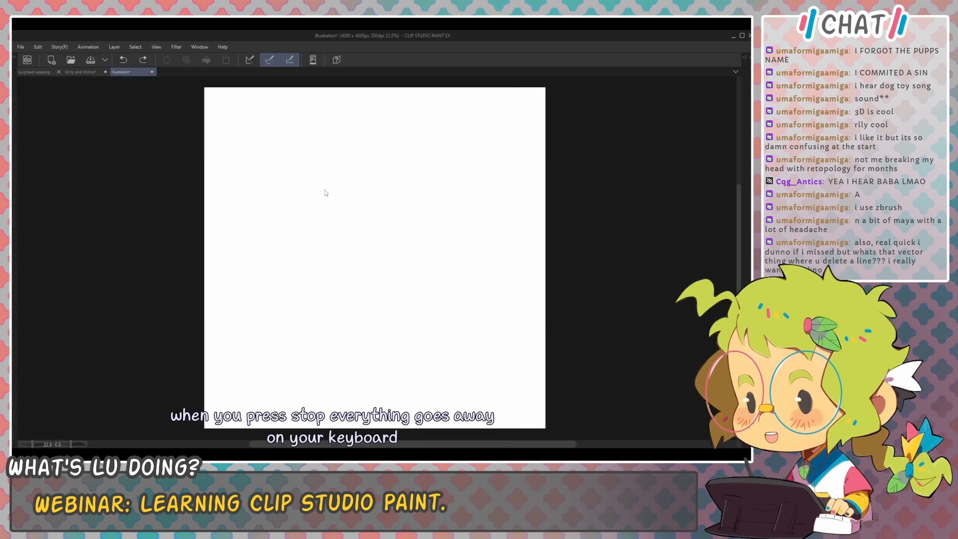
pyautogui.press('Tab')
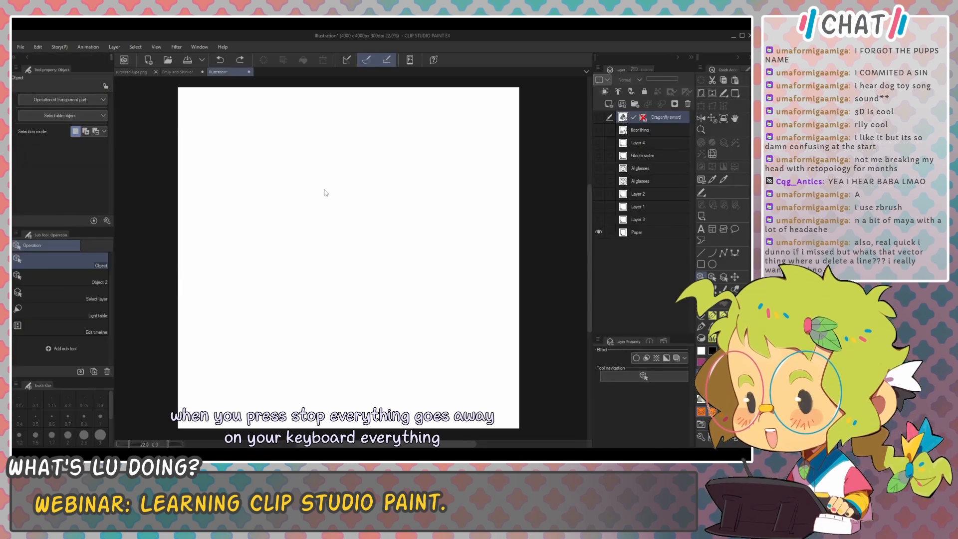
pyautogui.press('Tab')
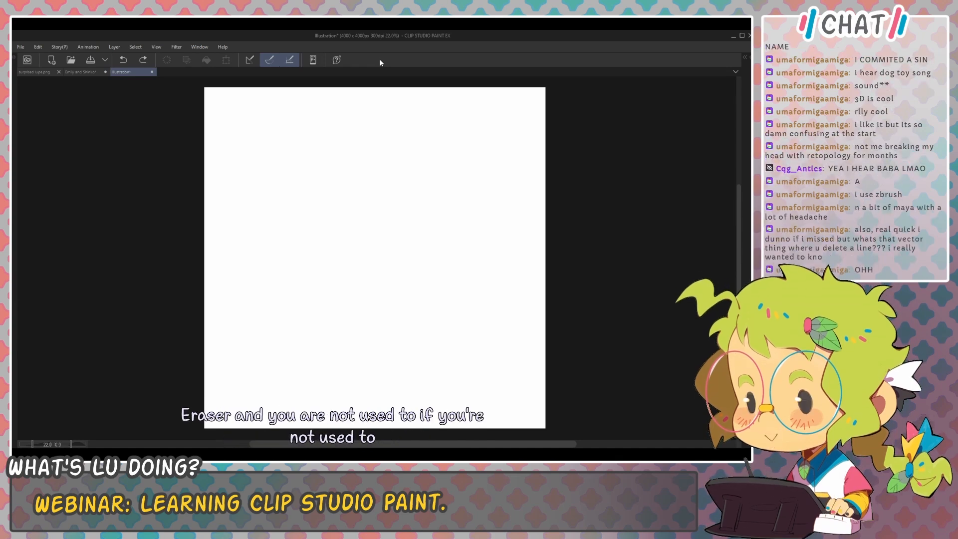
pyautogui.press('Tab')
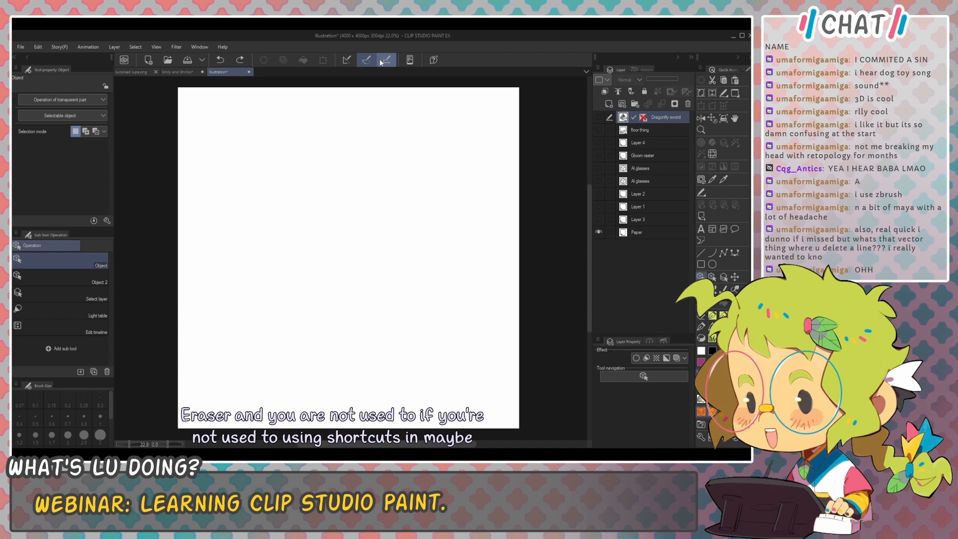
pyautogui.press('Tab')
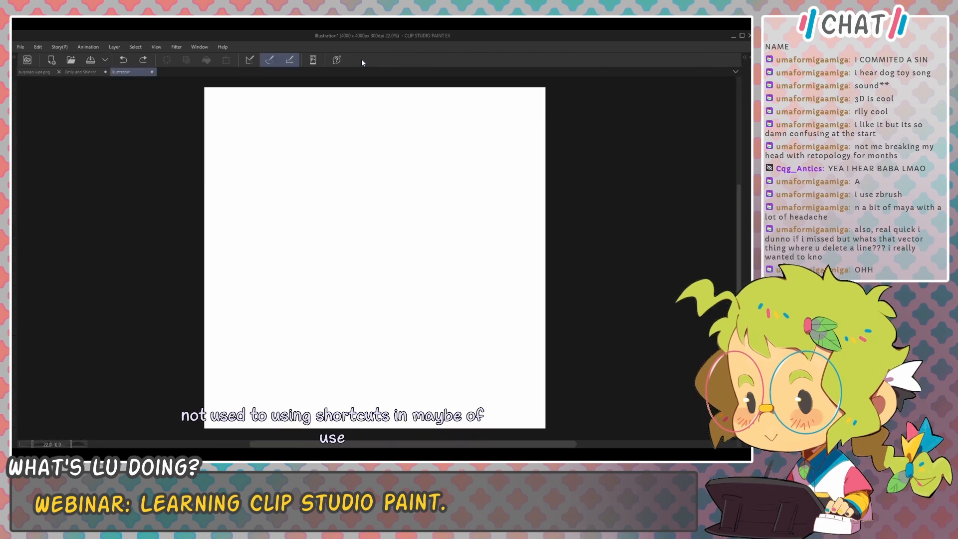
pyautogui.press('Tab')
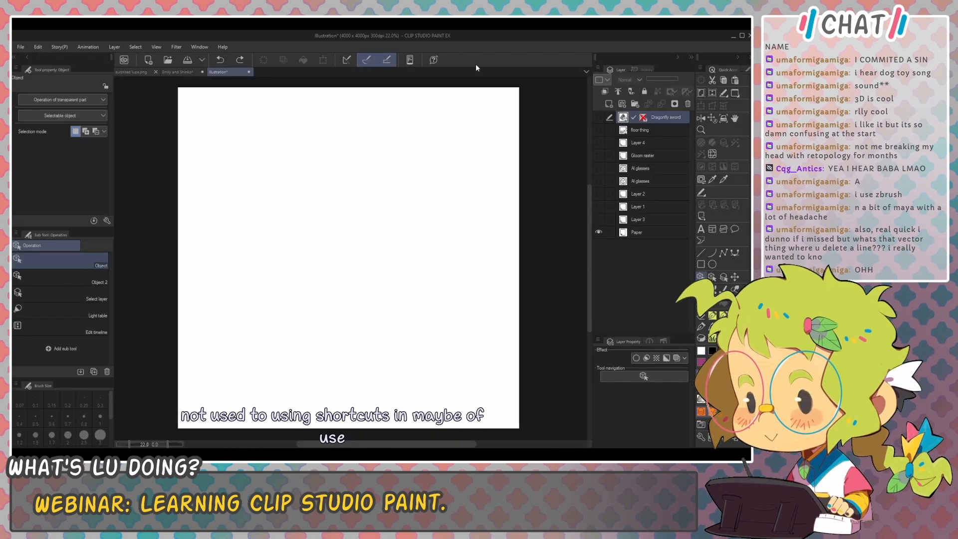
# Step: Add the Pen and Eraser from the Tools category to the Command Bar and close its settings
pyautogui.rightClick(475, 63)
pyautogui.click(471, 59)
pyautogui.rightClick(471, 62)
pyautogui.click(496, 141)
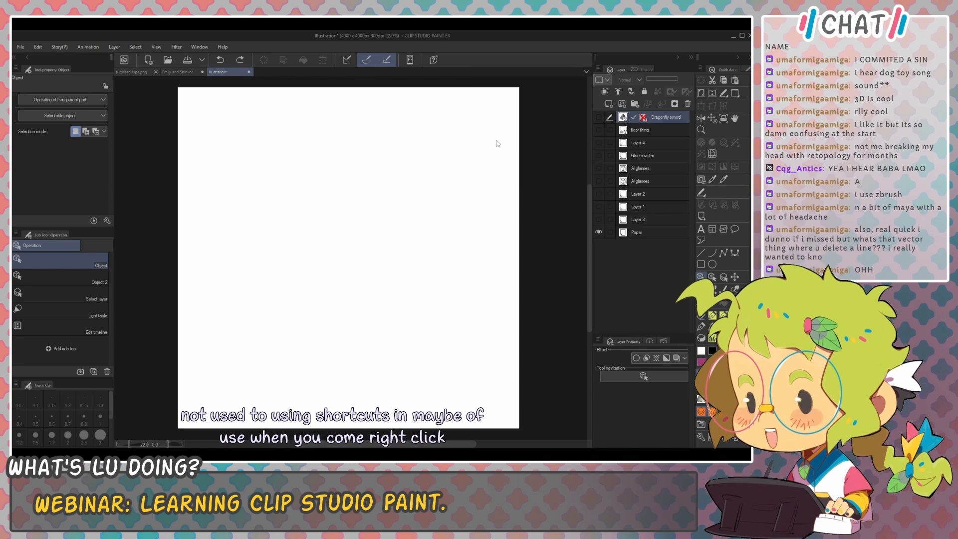
pyautogui.click(233, 160)
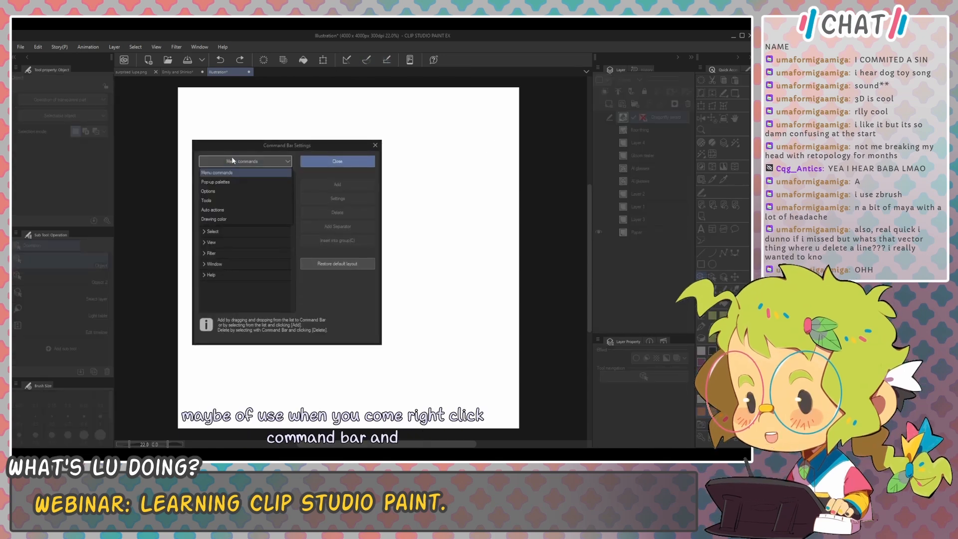
pyautogui.click(214, 199)
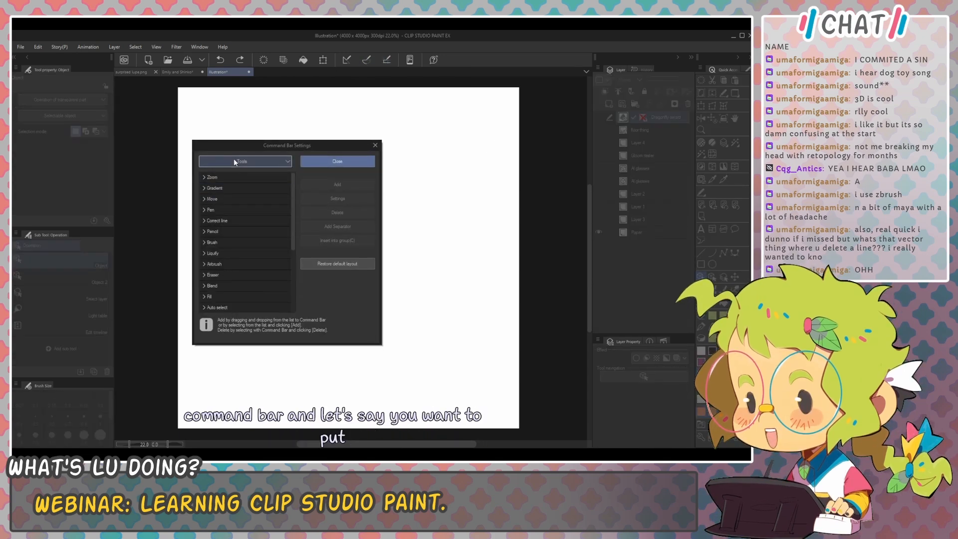
pyautogui.click(234, 158)
pyautogui.click(210, 201)
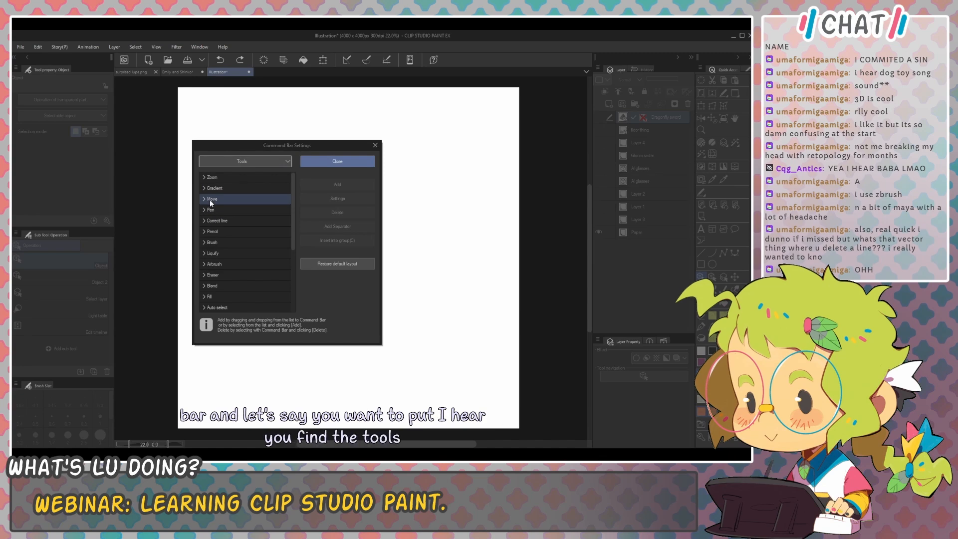
pyautogui.click(211, 209)
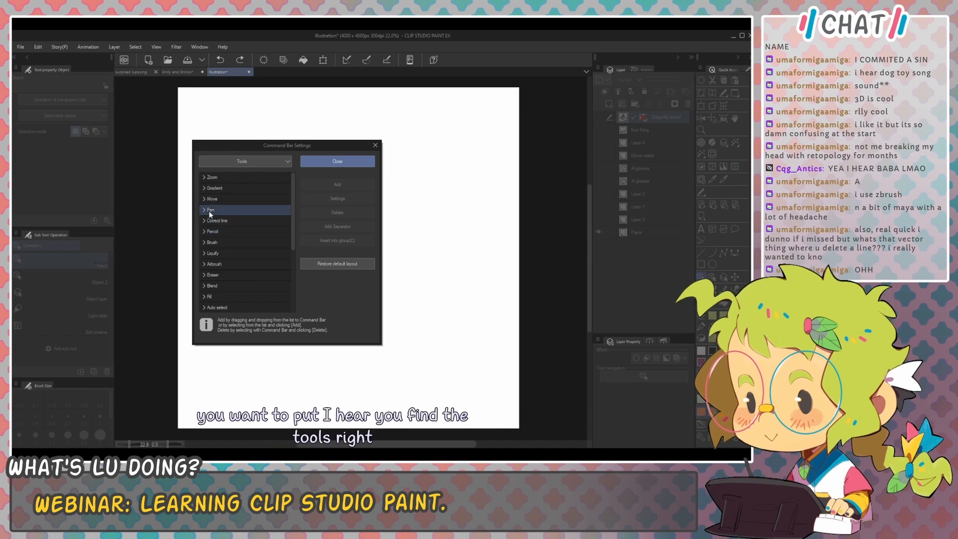
pyautogui.click(342, 184)
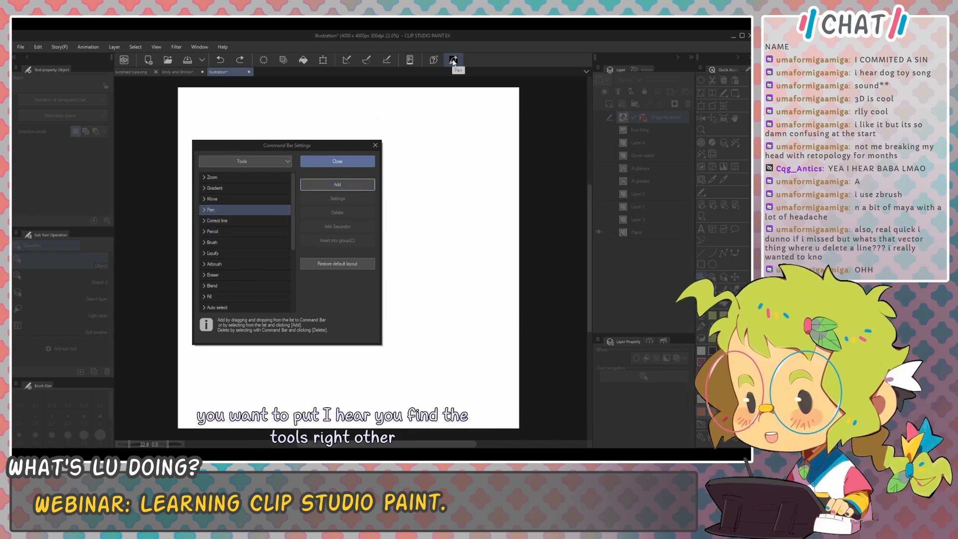
pyautogui.click(220, 273)
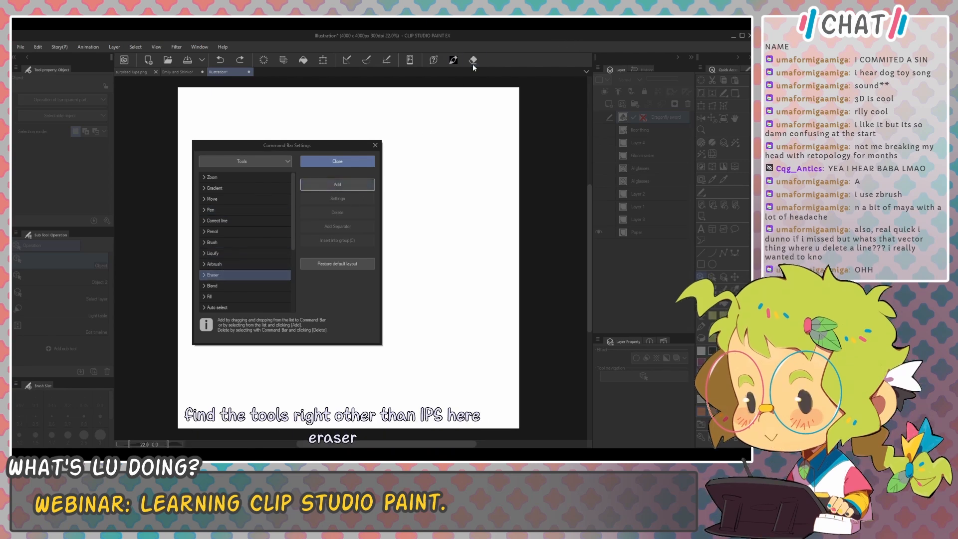
pyautogui.click(354, 161)
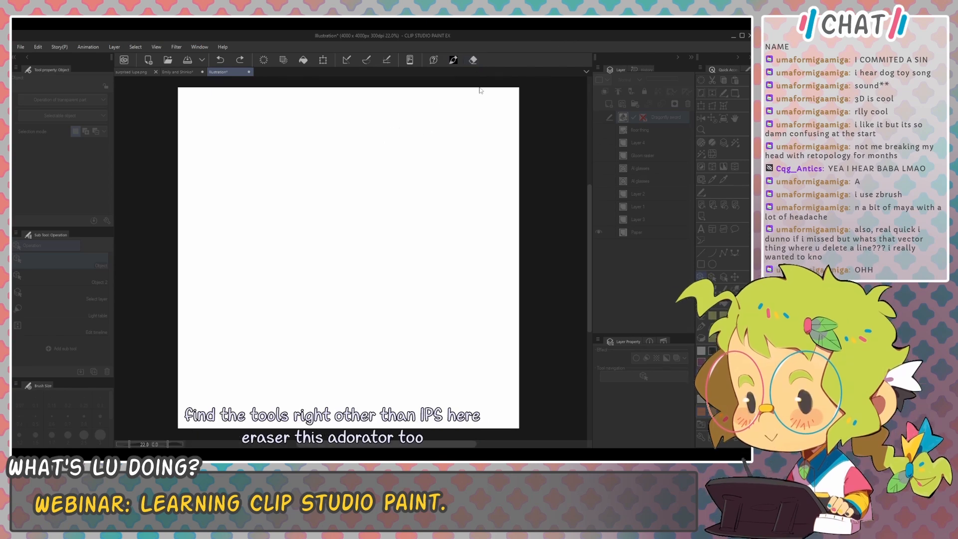
# Step: With the palettes hidden, choose the Pen from the Command Bar and draw several thin and thick black diagonal strokes
pyautogui.press('Tab')
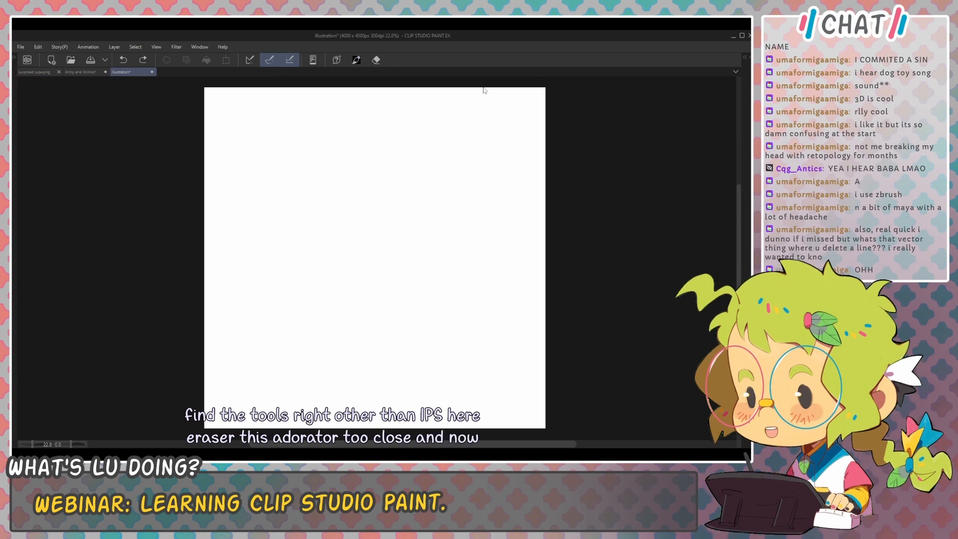
pyautogui.click(357, 60)
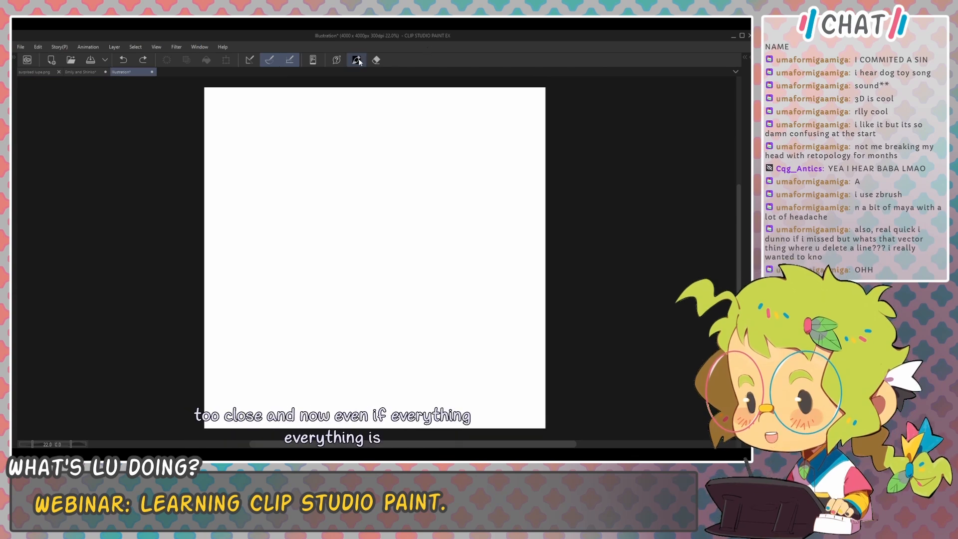
pyautogui.press('Tab')
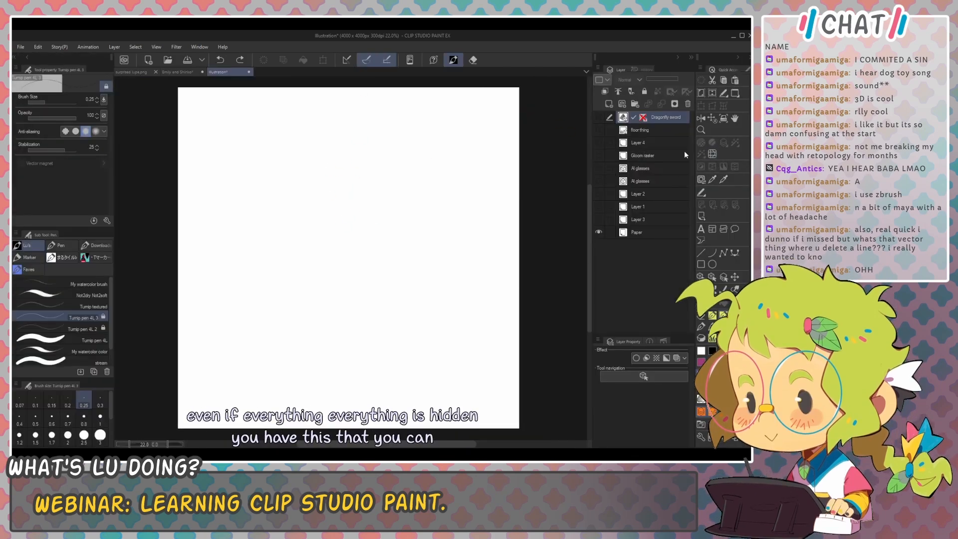
pyautogui.press('Tab')
pyautogui.moveTo(318, 204); pyautogui.dragTo(326, 157)
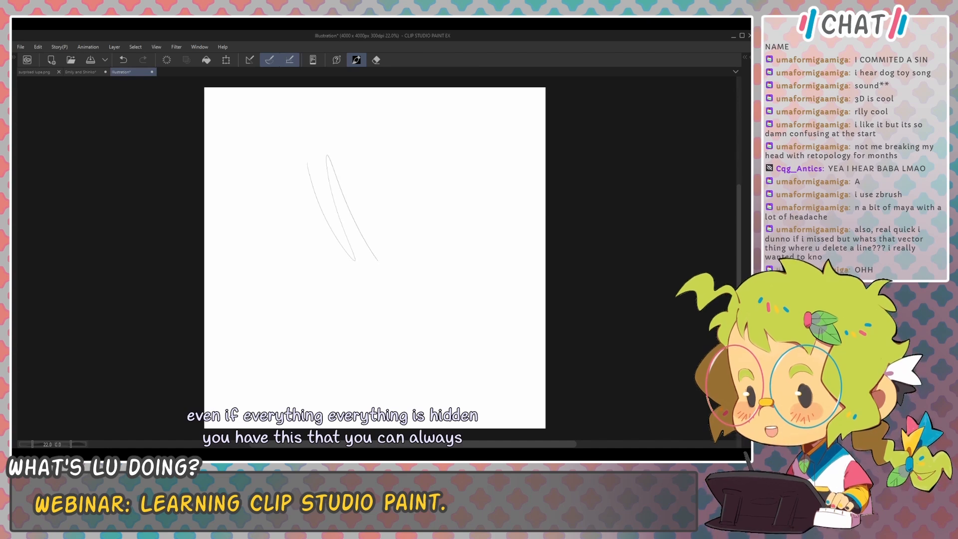
pyautogui.moveTo(362, 213); pyautogui.dragTo(392, 259)
pyautogui.scroll(2, 367, 217)
pyautogui.moveTo(292, 128)
pyautogui.mouseDown()
pyautogui.moveTo(310, 190)
pyautogui.moveTo(386, 313)
pyautogui.mouseUp()
pyautogui.moveTo(318, 123)
pyautogui.mouseDown()
pyautogui.moveTo(342, 202)
pyautogui.moveTo(437, 327)
pyautogui.mouseUp()
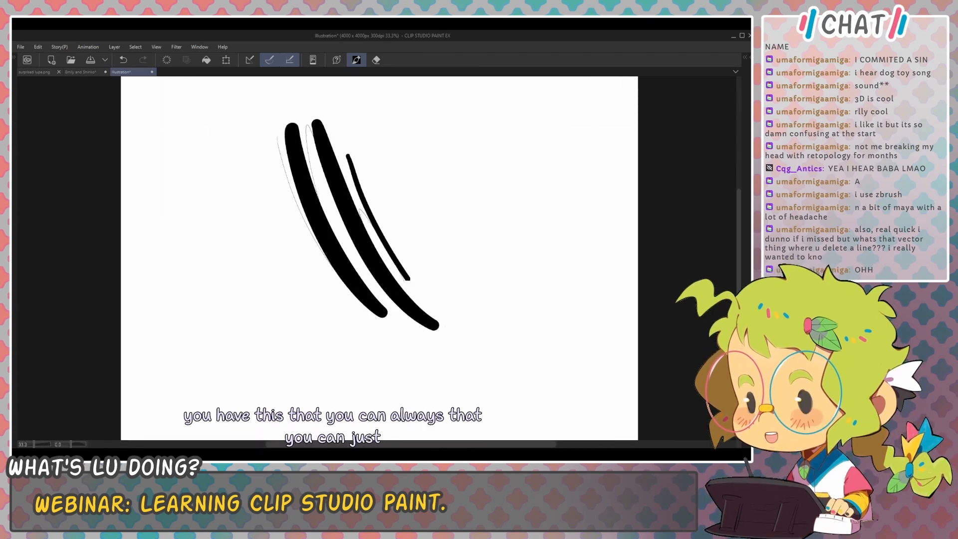
pyautogui.moveTo(410, 279); pyautogui.dragTo(460, 332)
pyautogui.moveTo(403, 171); pyautogui.dragTo(488, 323)
pyautogui.moveTo(459, 274); pyautogui.dragTo(534, 322)
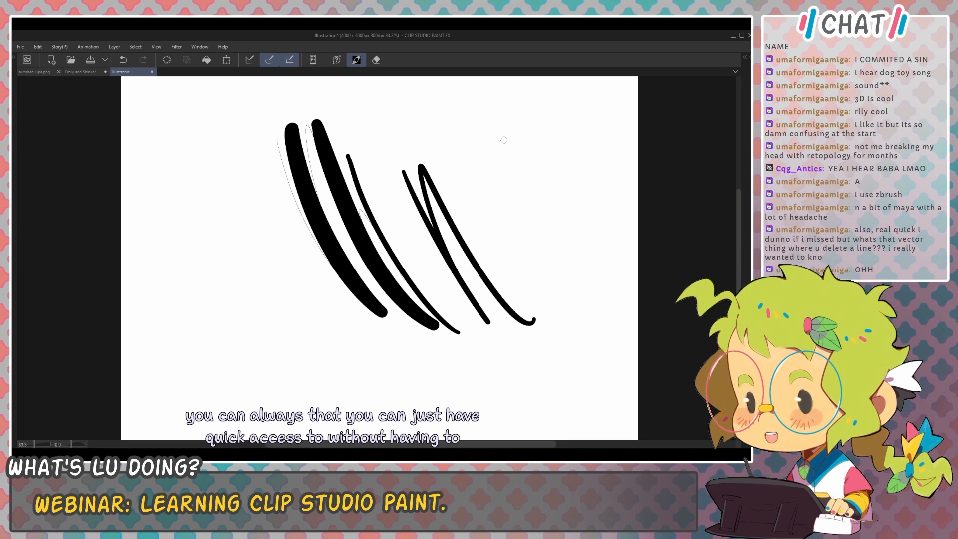
# Step: Erase a wide wavy band across the black strokes and draw a thin wavy pen line through the gap
pyautogui.press('e')
pyautogui.moveTo(340, 165)
pyautogui.mouseDown()
pyautogui.moveTo(380, 279)
pyautogui.moveTo(469, 168)
pyautogui.mouseUp()
pyautogui.click(356, 59)
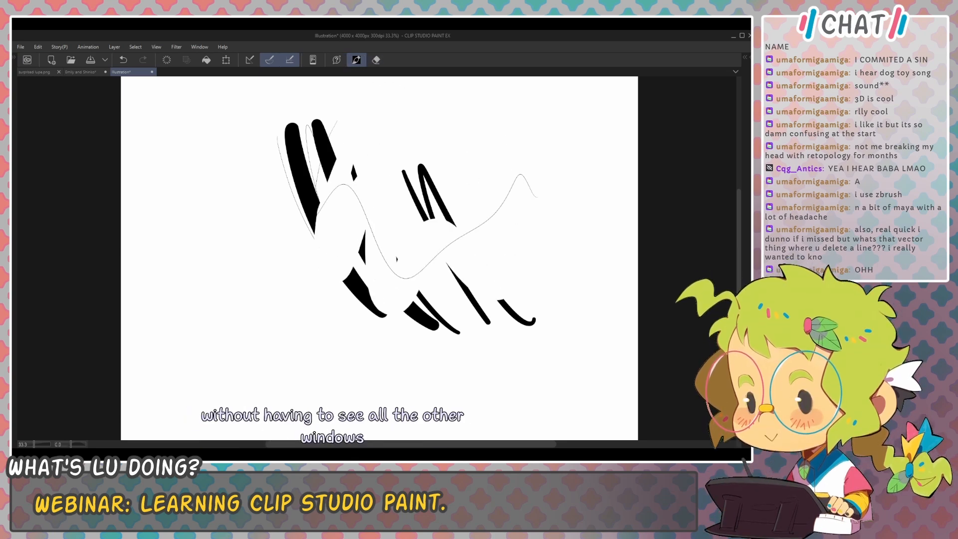
pyautogui.scroll(-3, 556, 272)
pyautogui.moveTo(556, 271); pyautogui.dragTo(528, 212)
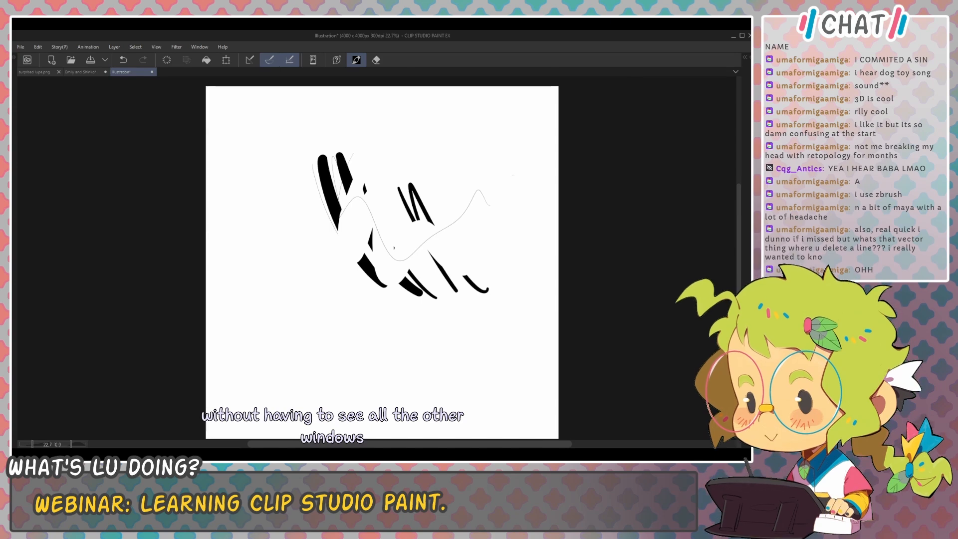
# Step: Choose the Eraser from the Command Bar while the palettes are hidden, and show the palettes again
pyautogui.press('Tab')
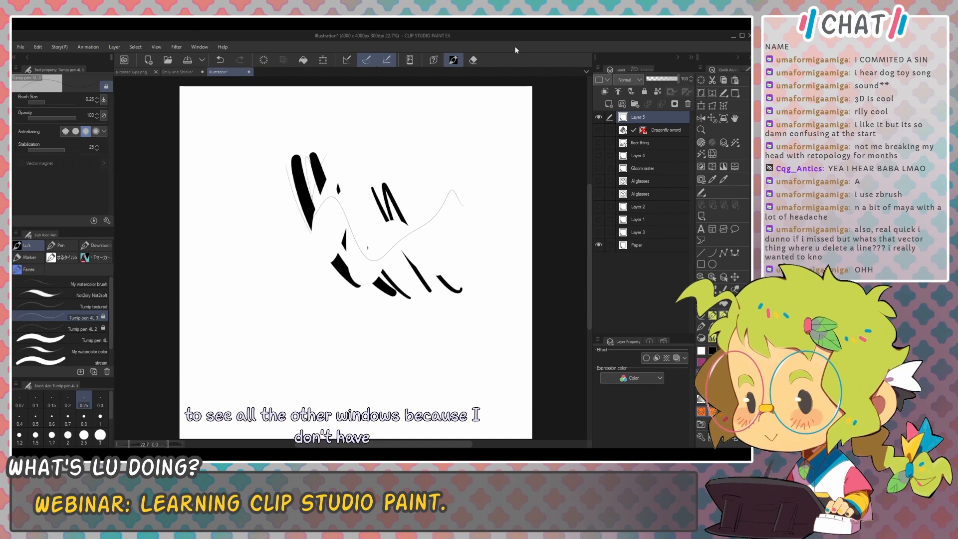
pyautogui.press('Tab')
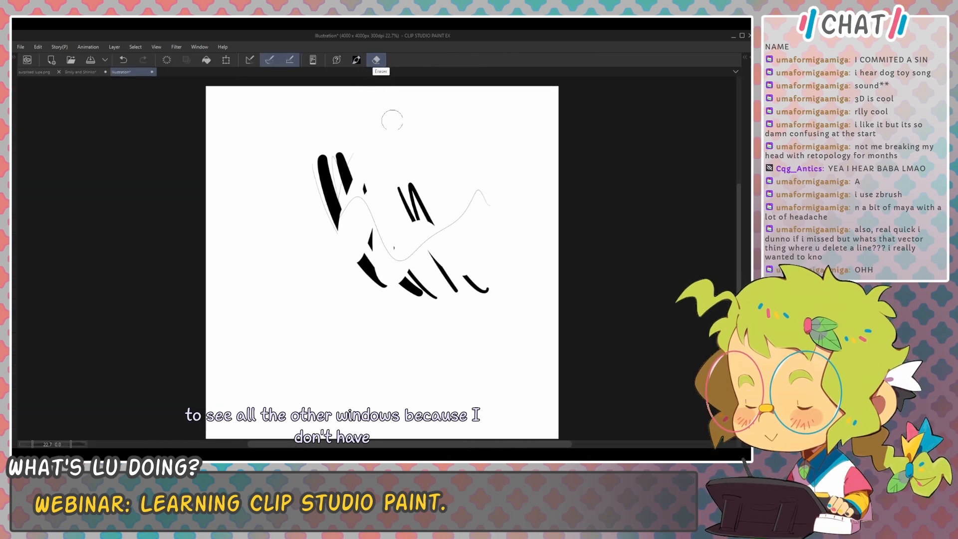
pyautogui.press('Tab')
pyautogui.press('Tab')
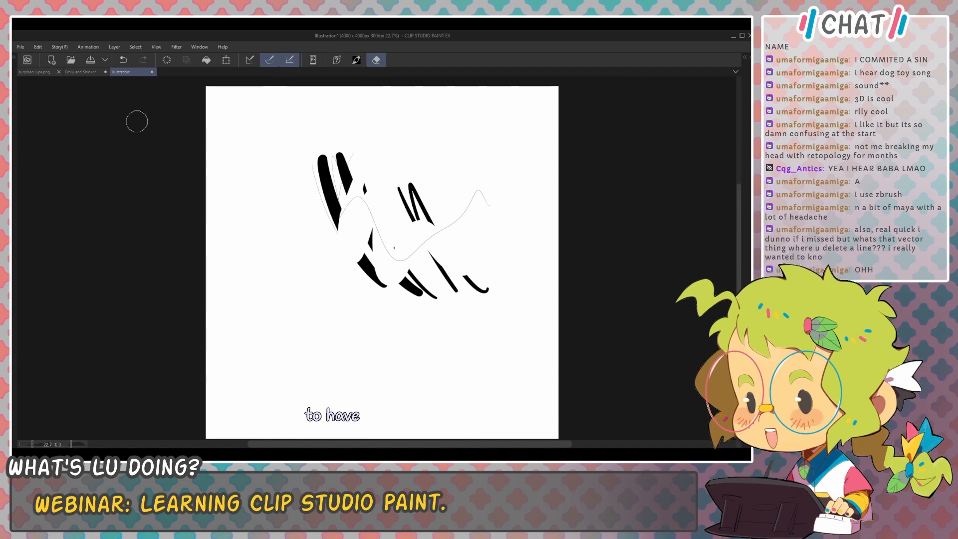
pyautogui.press('Tab')
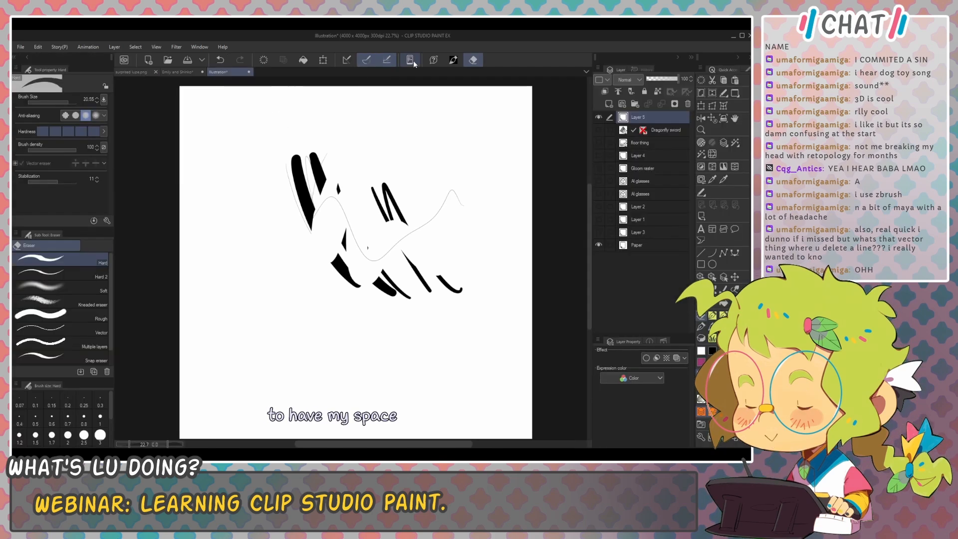
# Step: Add the Show All Palettes command from the Window menu commands to the Command Bar and close its settings
pyautogui.rightClick(498, 64)
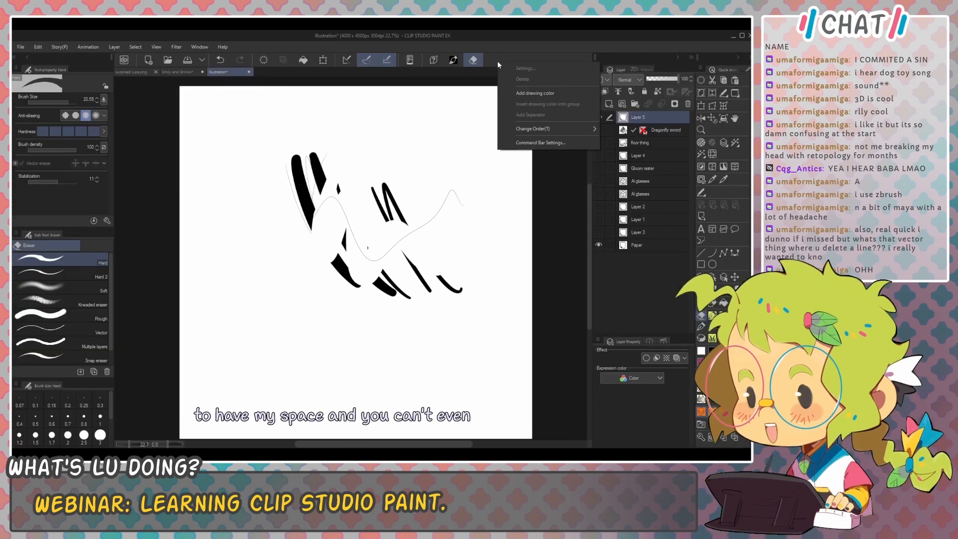
pyautogui.click(533, 144)
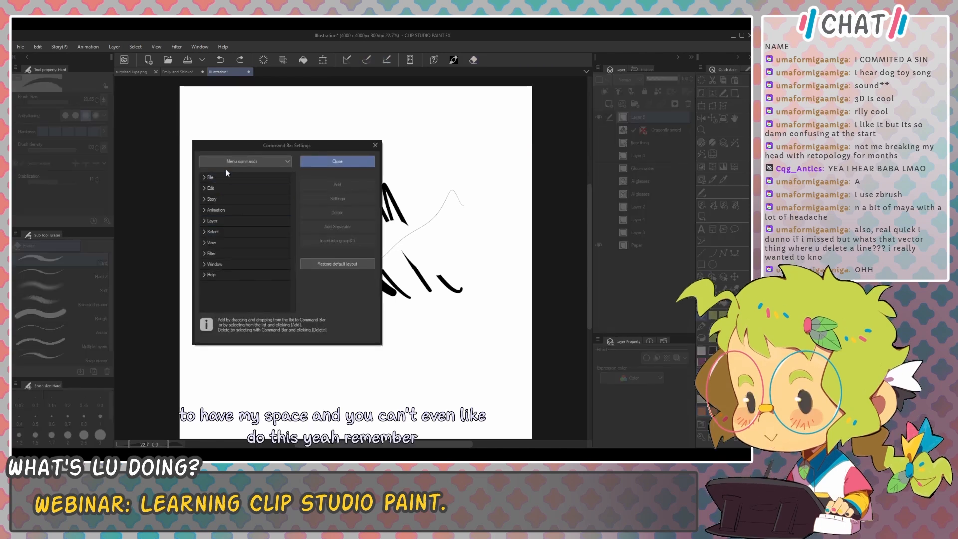
pyautogui.click(203, 264)
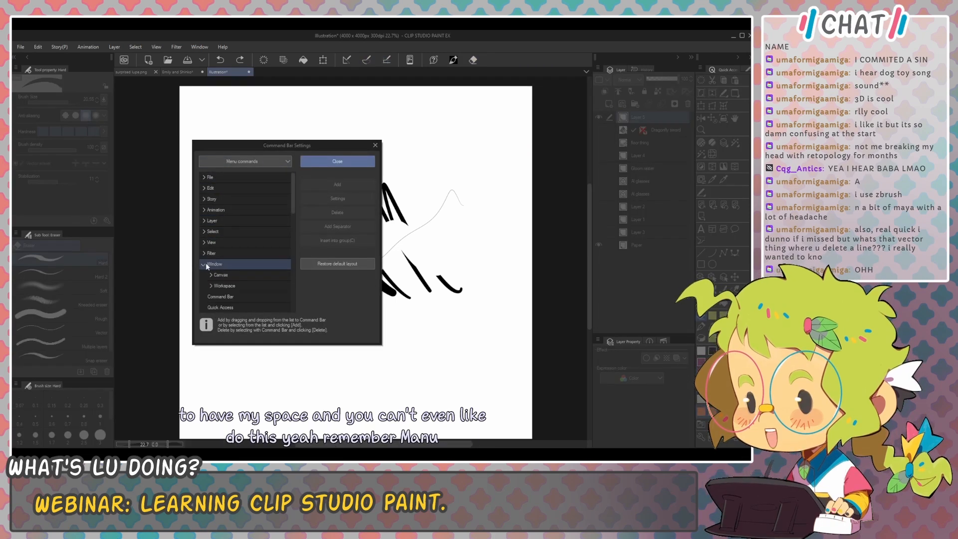
pyautogui.scroll(-3, 225, 265)
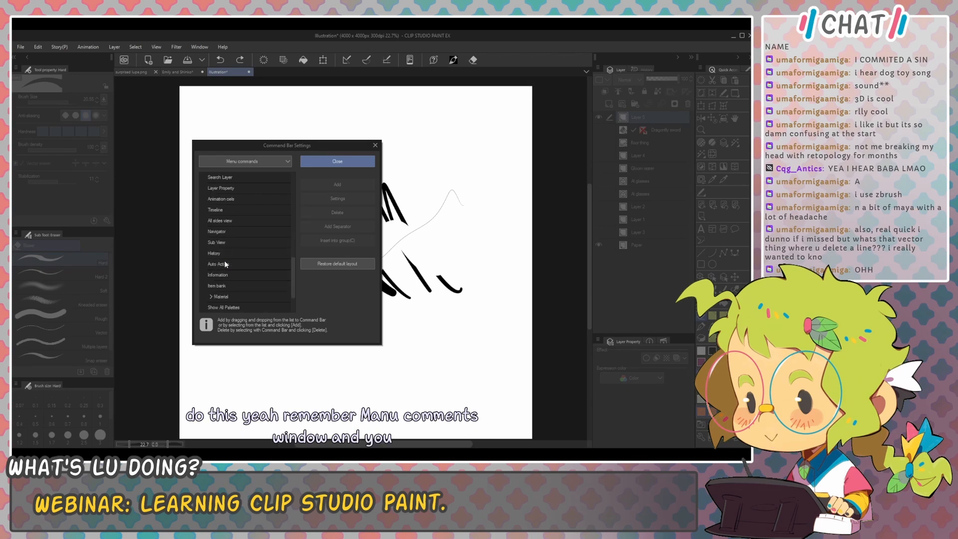
pyautogui.scroll(-4, 226, 265)
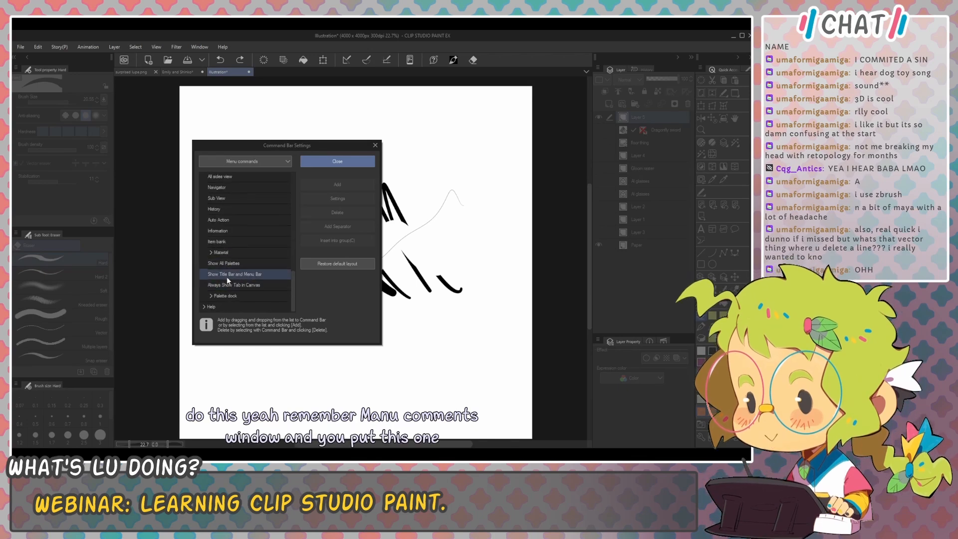
pyautogui.click(240, 264)
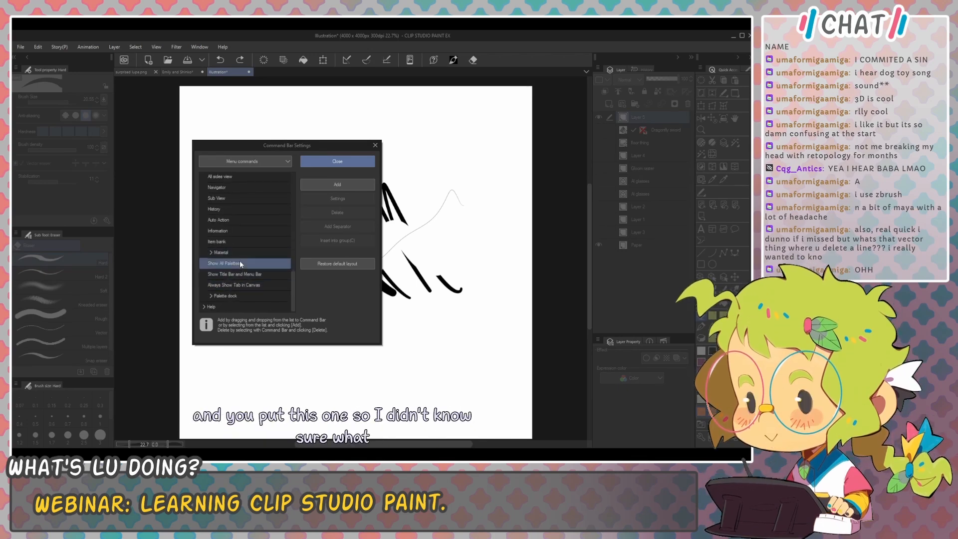
pyautogui.click(330, 185)
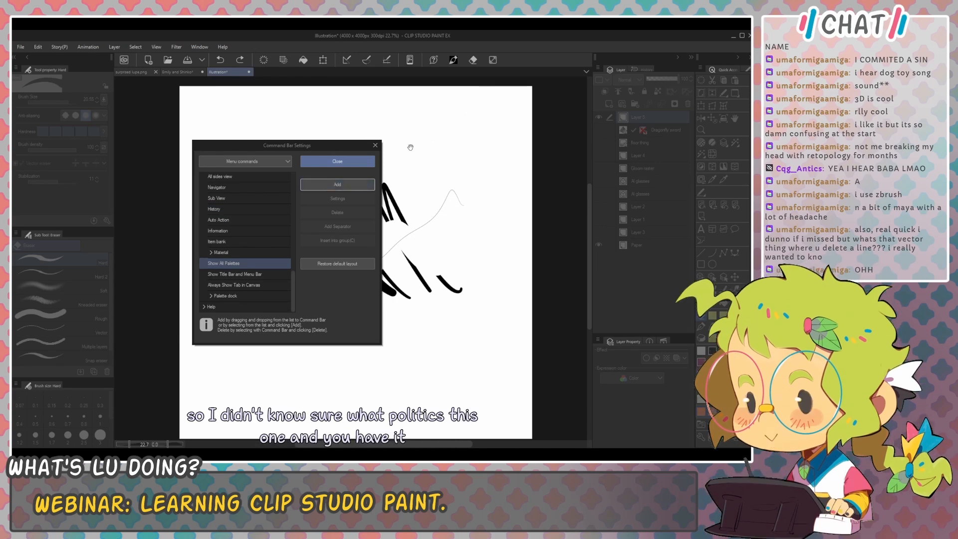
pyautogui.click(343, 161)
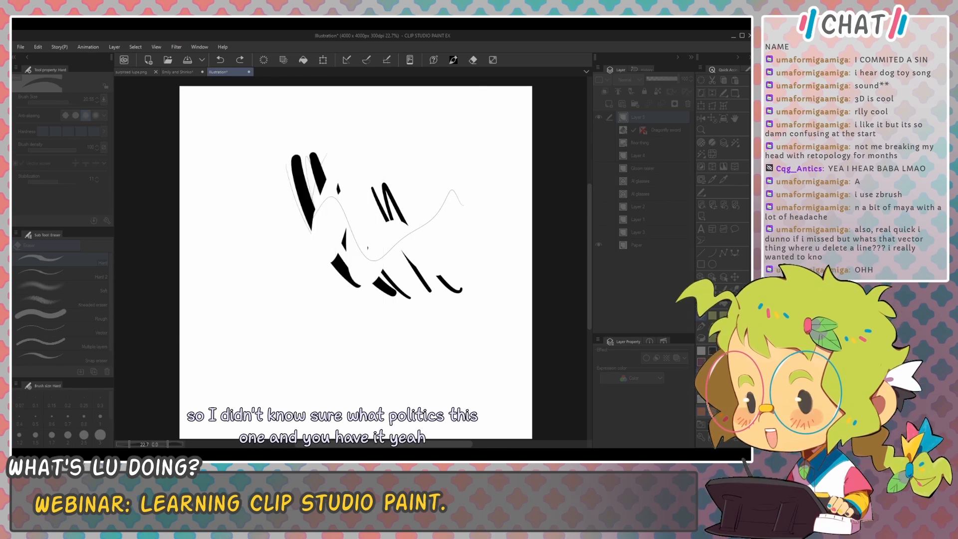
# Step: Hide and show all palettes several times with the new Command Bar command, choosing the Eraser while they are hidden
pyautogui.click(493, 61)
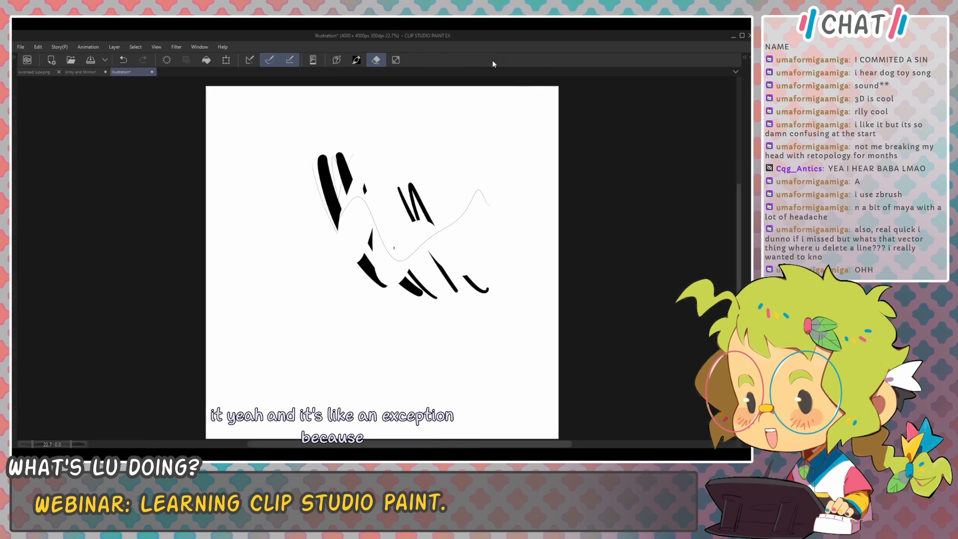
pyautogui.click(396, 61)
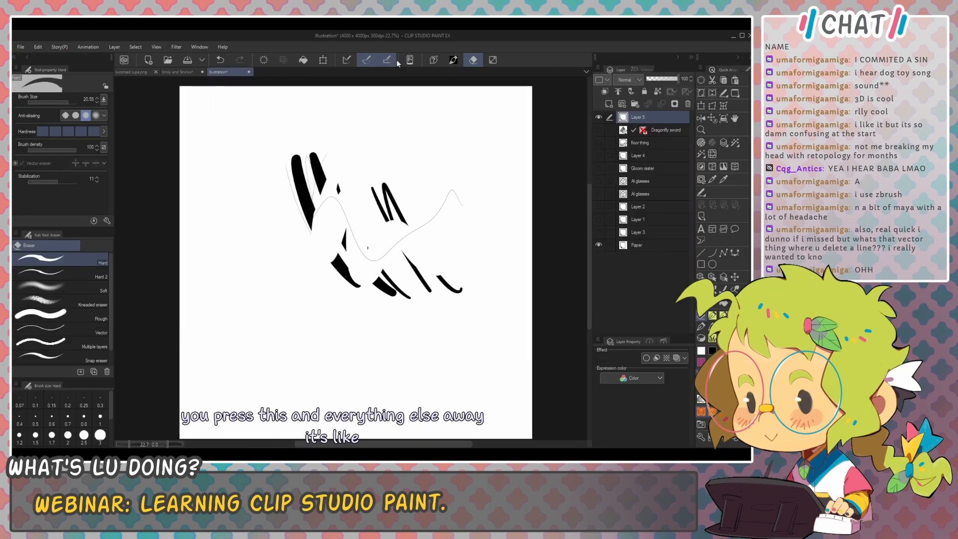
pyautogui.click(496, 59)
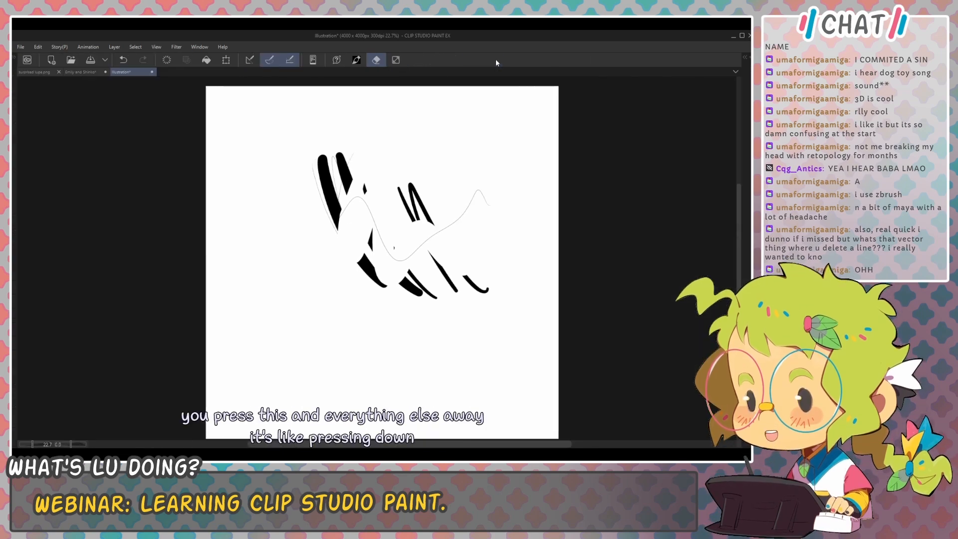
pyautogui.click(396, 61)
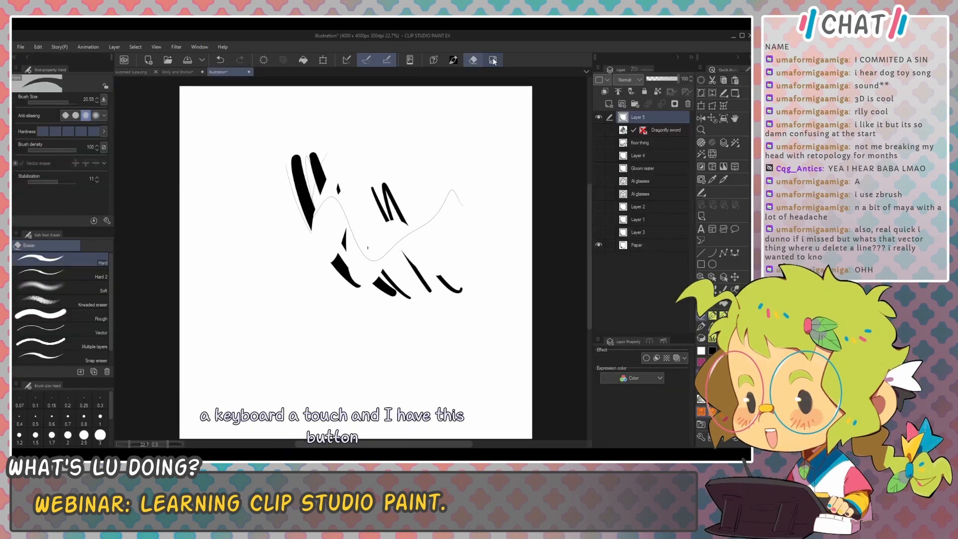
pyautogui.click(492, 59)
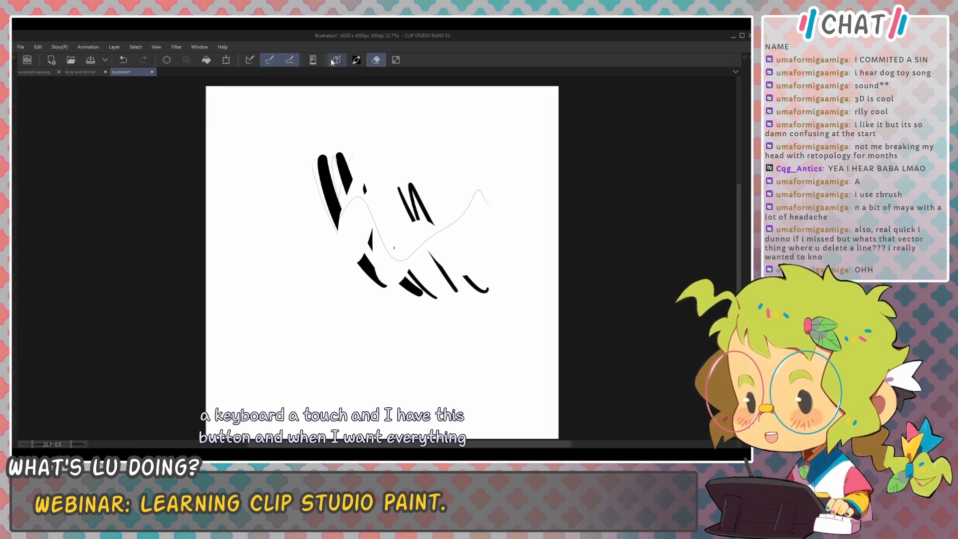
pyautogui.click(362, 62)
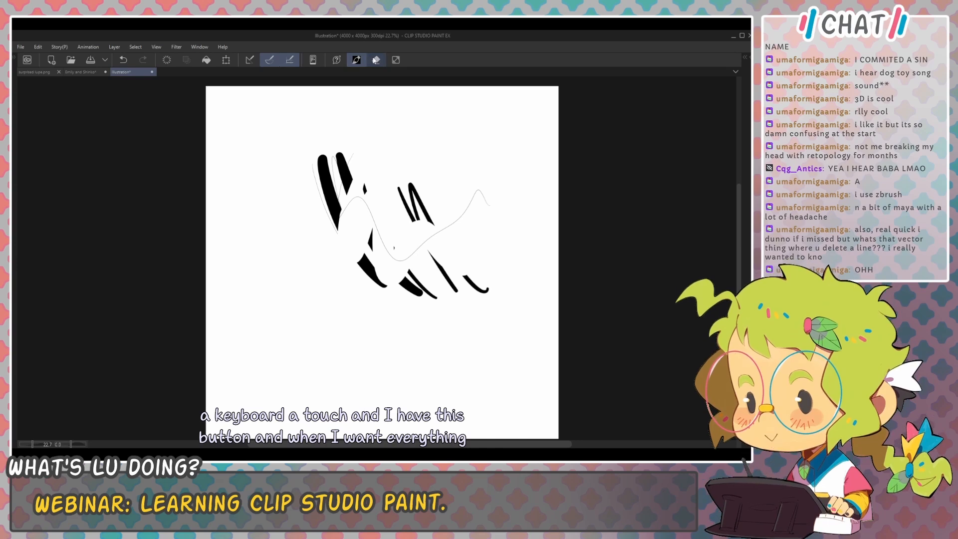
pyautogui.click(377, 61)
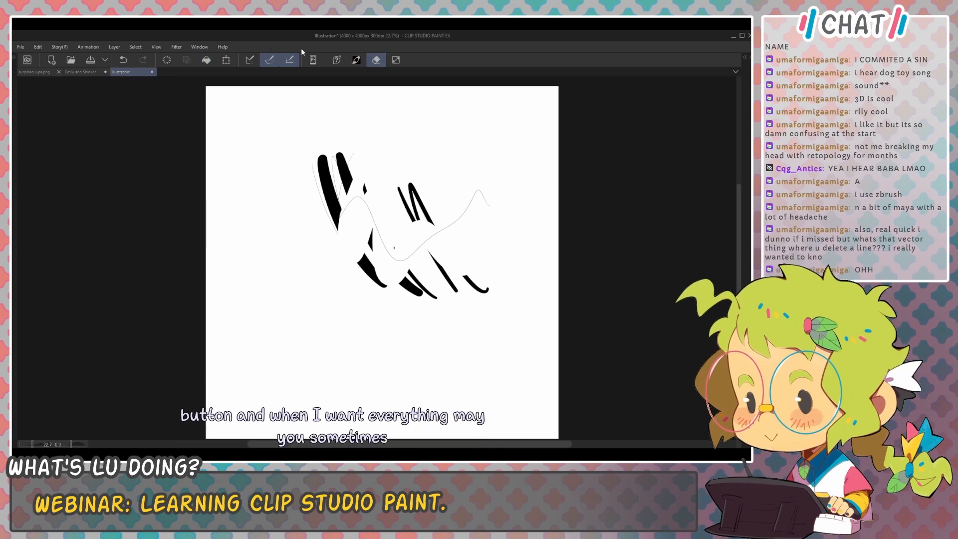
pyautogui.click(400, 59)
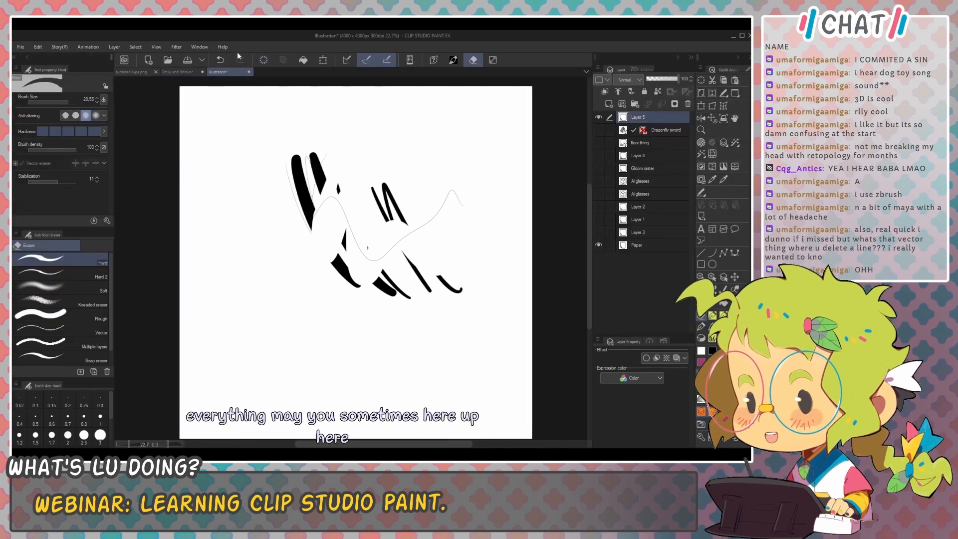
# Step: Hide the Command Bar and clear all the strokes from Layer 5
pyautogui.click(199, 48)
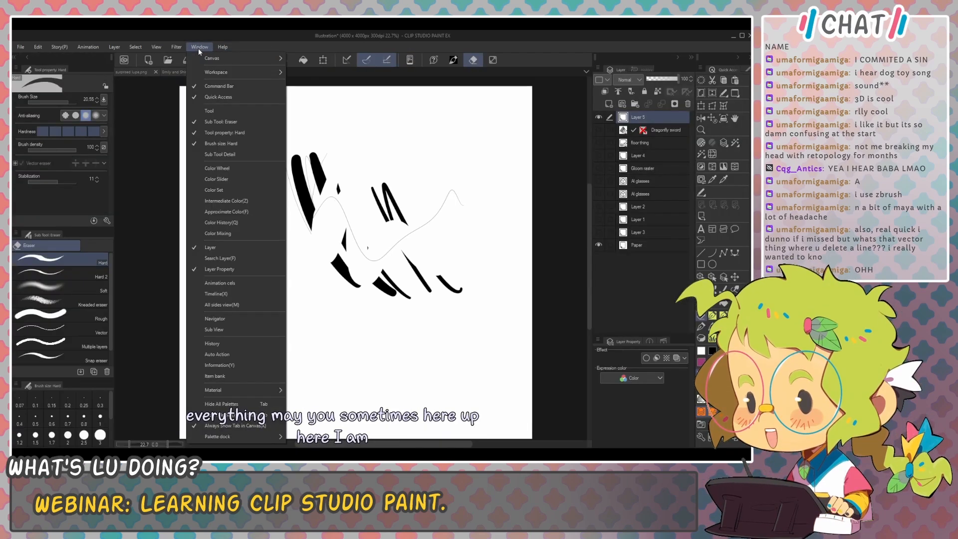
pyautogui.click(223, 86)
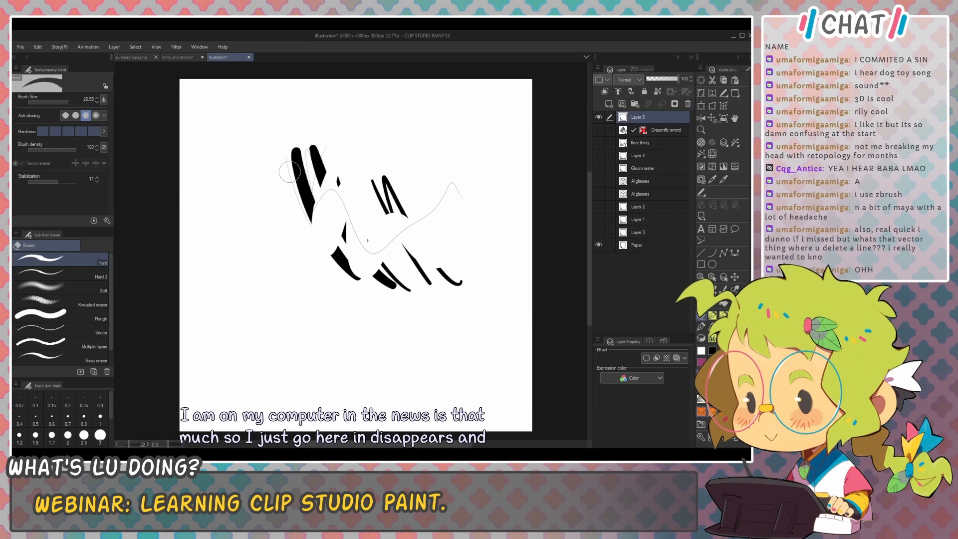
pyautogui.scroll(-1, 498, 210)
pyautogui.press('Delete')
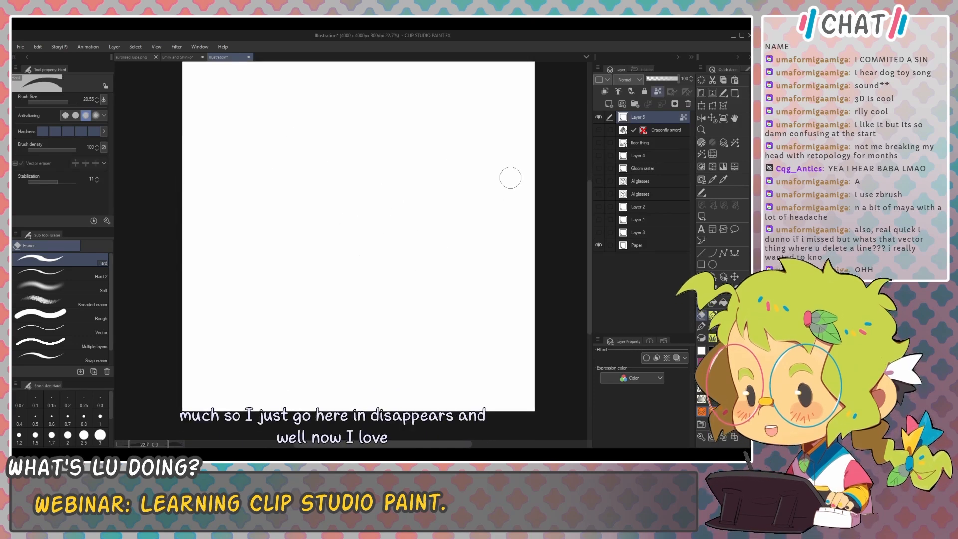
pyautogui.scroll(2, 535, 243)
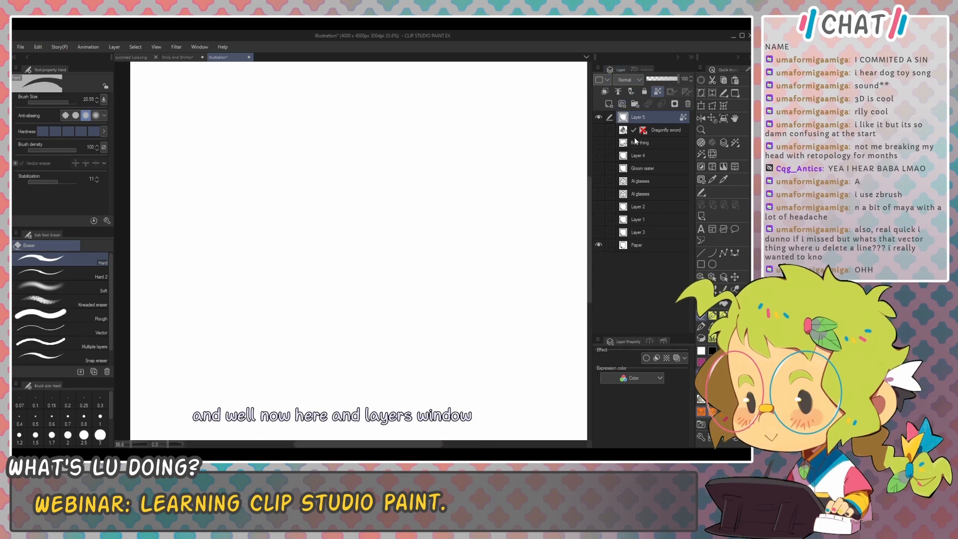
# Step: Add a new raster layer above Layer 5 and switch to the Pen tool
pyautogui.click(622, 104)
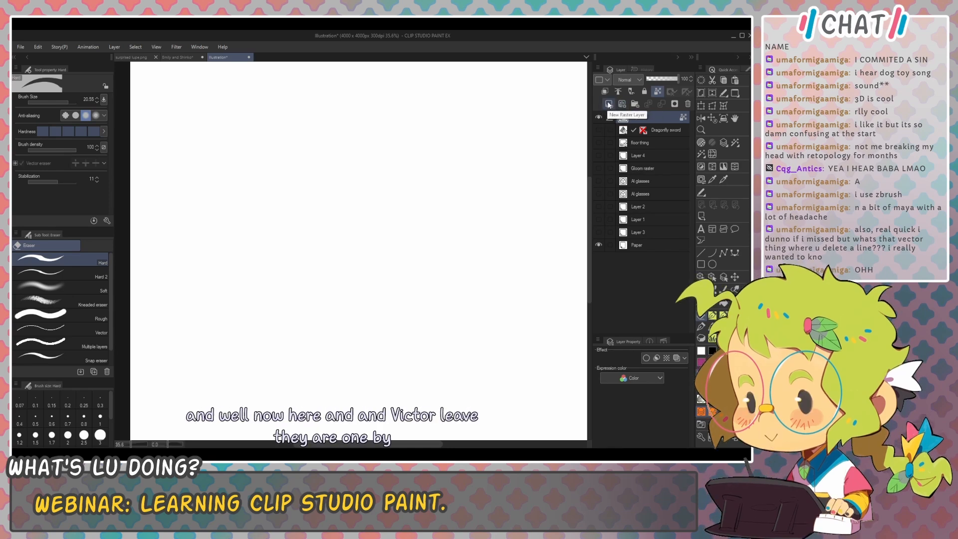
pyautogui.click(609, 104)
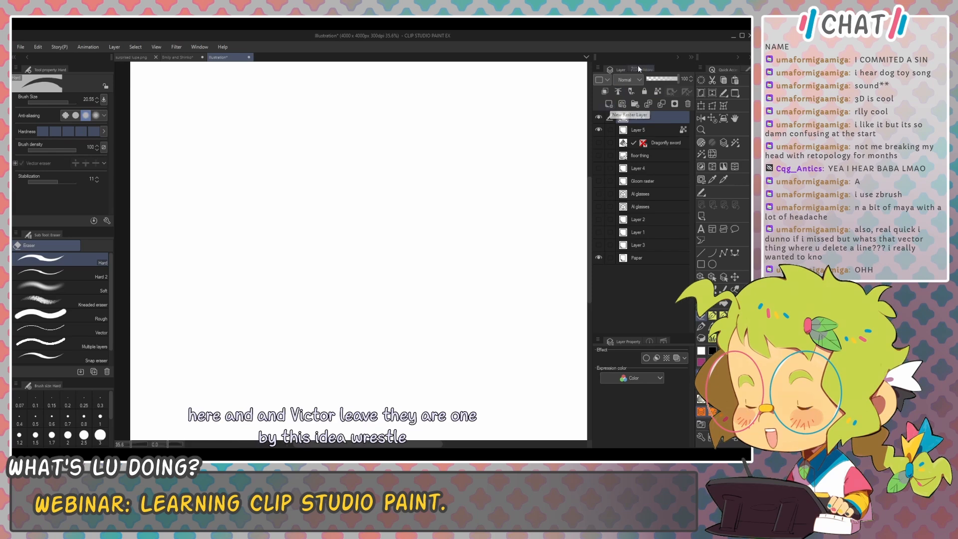
pyautogui.press('p')
# Step: Draw a thick vertical black stroke with a short side branch on the raster layer and inspect its edges up close
pyautogui.scroll(3, 378, 175)
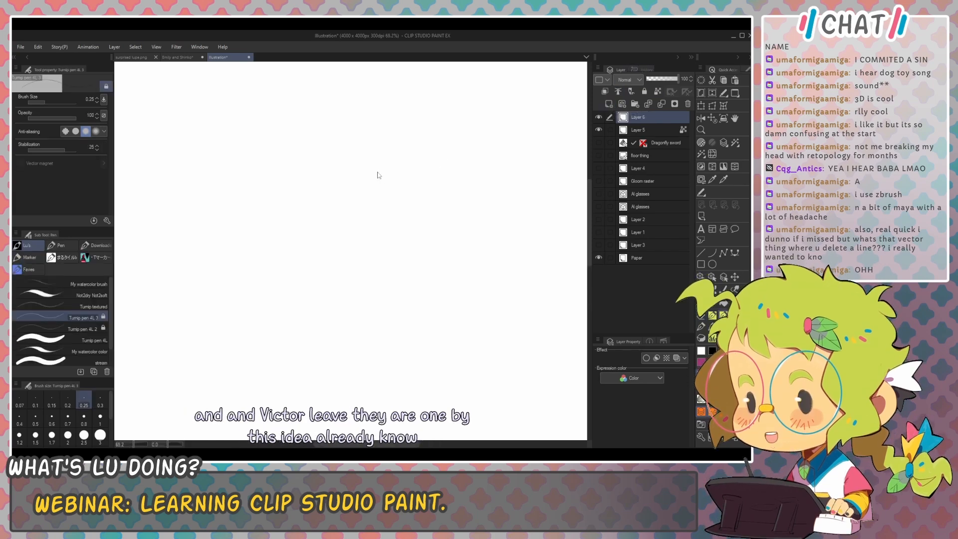
pyautogui.moveTo(378, 176); pyautogui.dragTo(393, 174)
pyautogui.moveTo(374, 137)
pyautogui.mouseDown()
pyautogui.moveTo(363, 203)
pyautogui.moveTo(398, 238)
pyautogui.mouseUp()
pyautogui.moveTo(394, 206)
pyautogui.mouseDown()
pyautogui.moveTo(460, 189)
pyautogui.moveTo(229, 172)
pyautogui.mouseUp()
pyautogui.moveTo(457, 177); pyautogui.dragTo(432, 181)
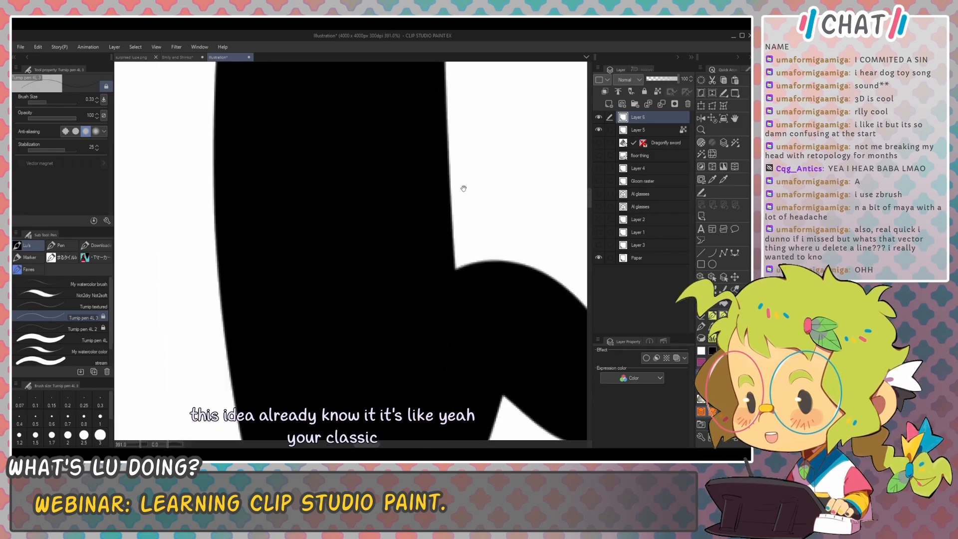
pyautogui.scroll(-5, 464, 189)
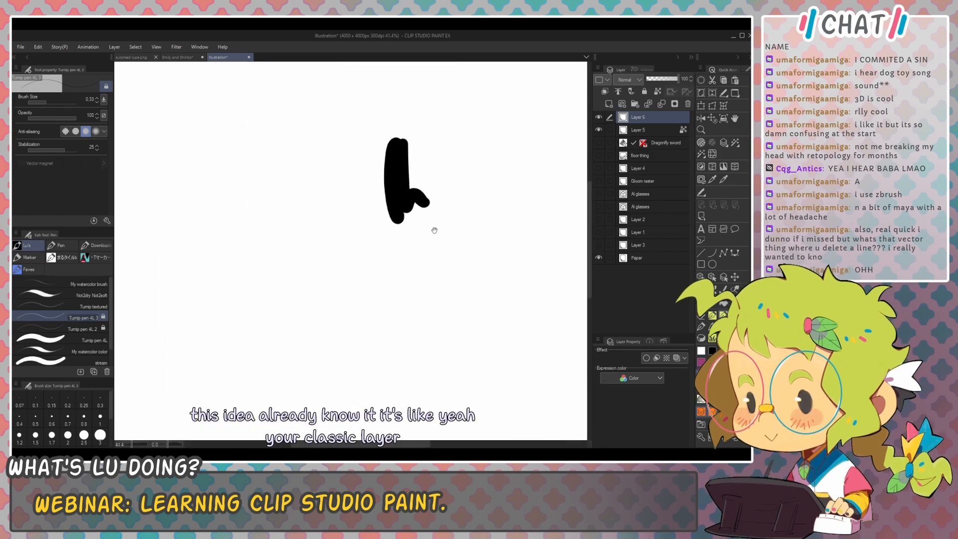
pyautogui.moveTo(434, 230); pyautogui.dragTo(416, 200)
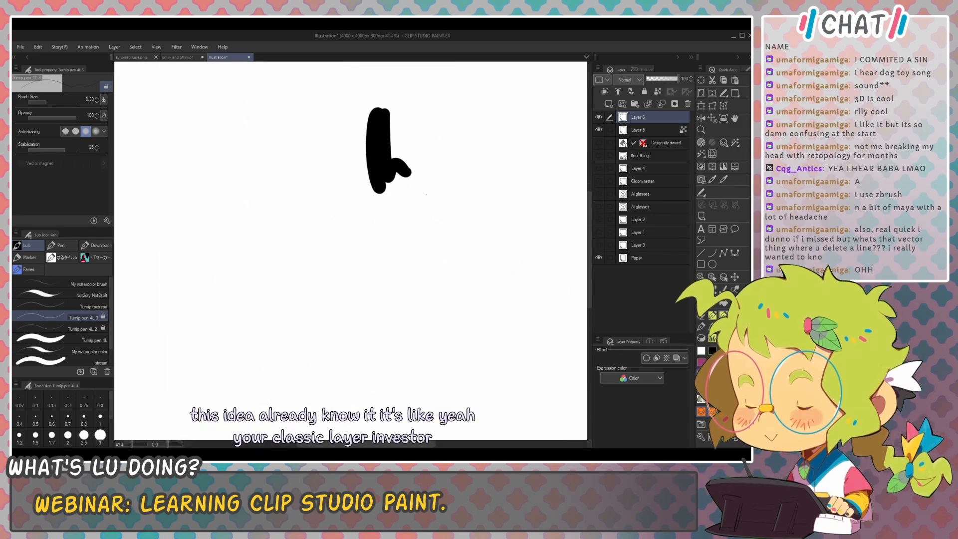
# Step: Add a new vector layer and draw a long thin C-shaped curve on it with a small hook at its lower end
pyautogui.click(649, 104)
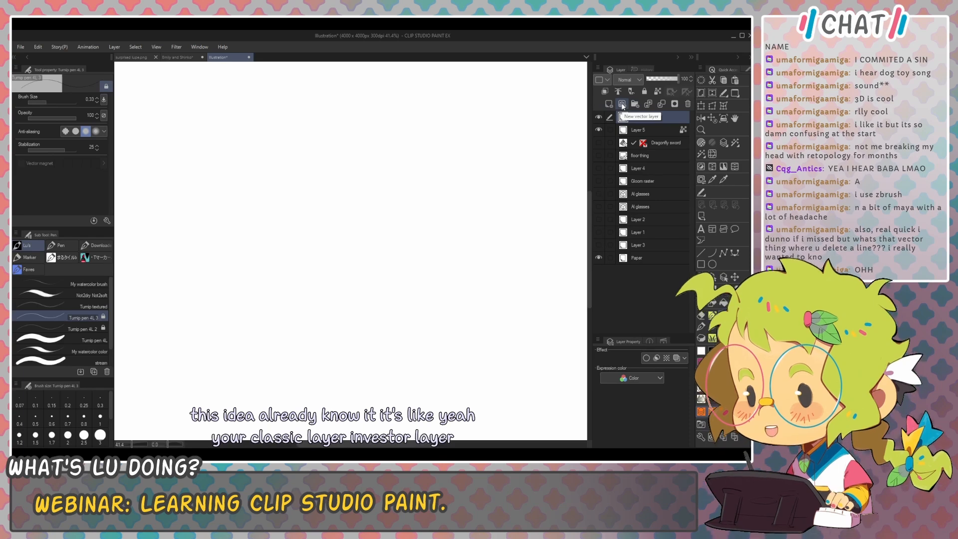
pyautogui.click(623, 104)
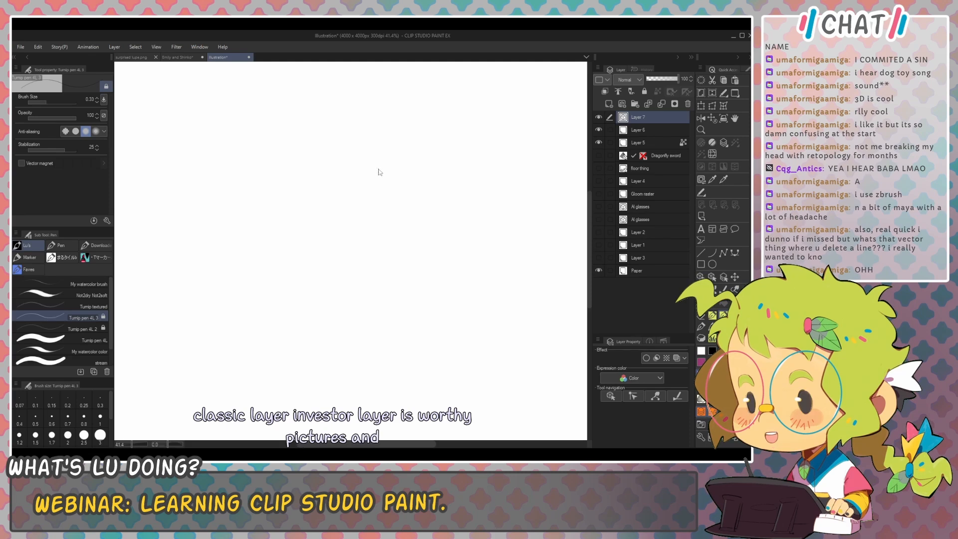
pyautogui.moveTo(472, 113)
pyautogui.mouseDown()
pyautogui.moveTo(384, 160)
pyautogui.moveTo(394, 325)
pyautogui.mouseUp()
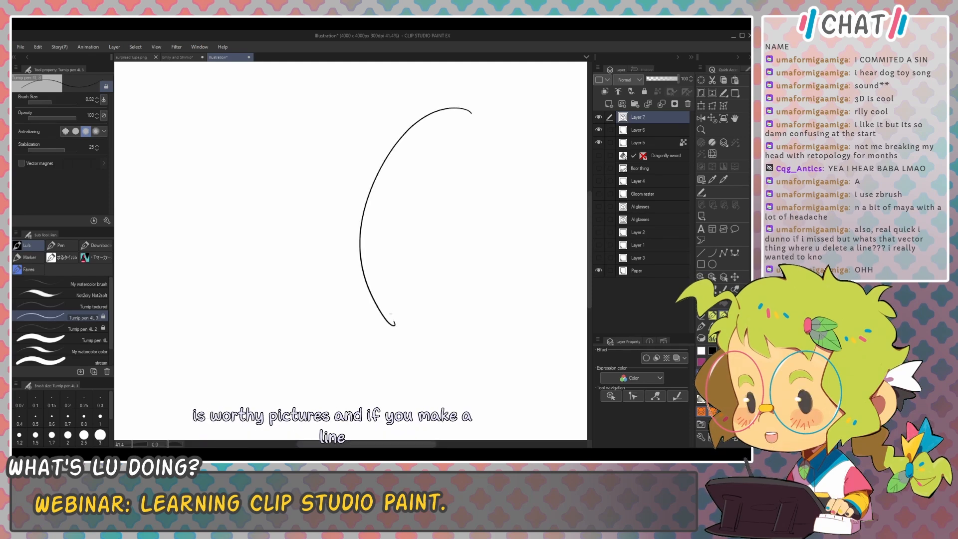
# Step: Select the curve on the vector layer with the Object tool and examine its vector path up close
pyautogui.scroll(5, 384, 312)
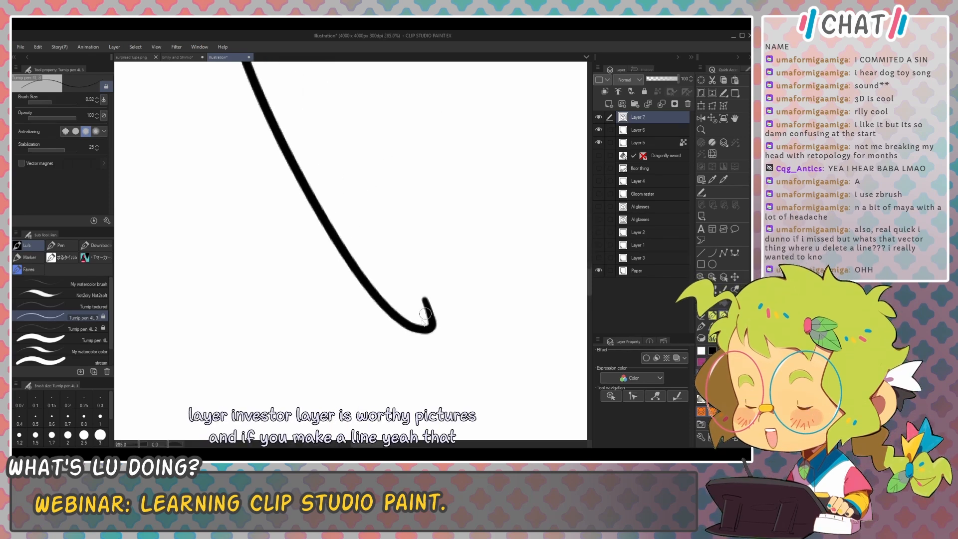
pyautogui.press('o')
pyautogui.click(414, 327)
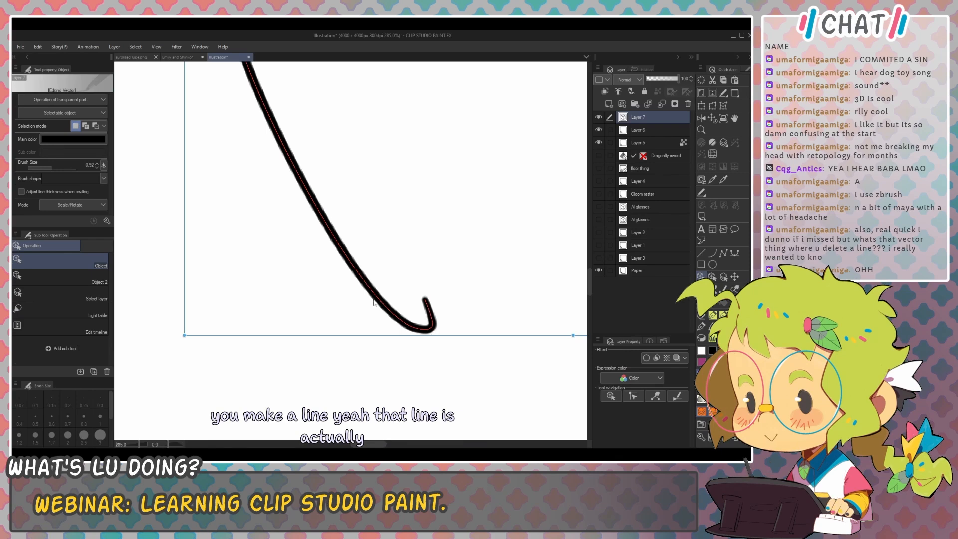
pyautogui.scroll(6, 382, 287)
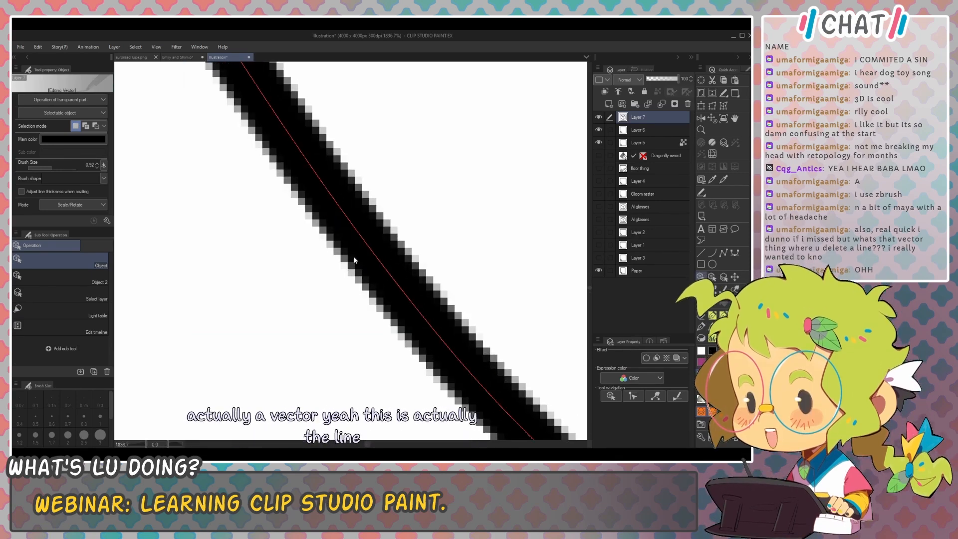
pyautogui.moveTo(428, 310); pyautogui.dragTo(235, 130)
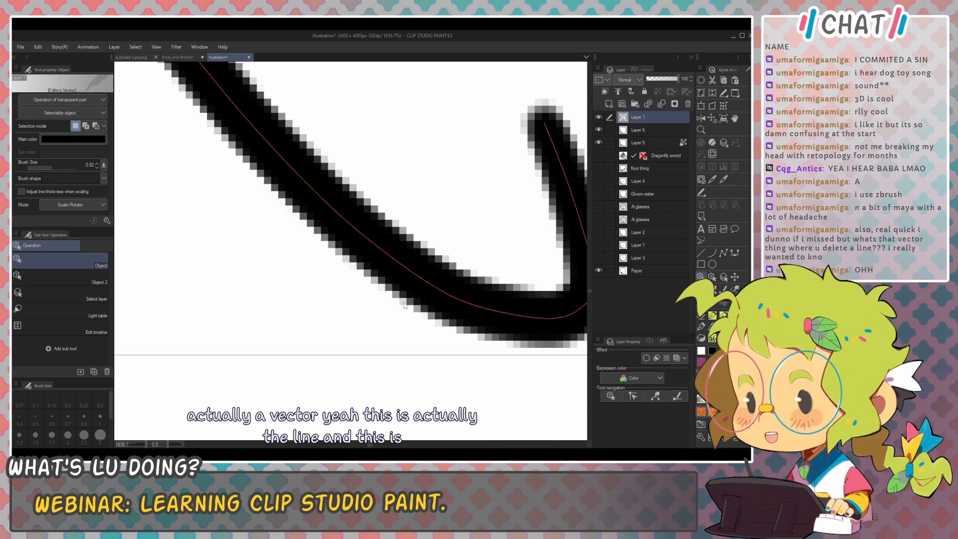
pyautogui.scroll(-6, 549, 135)
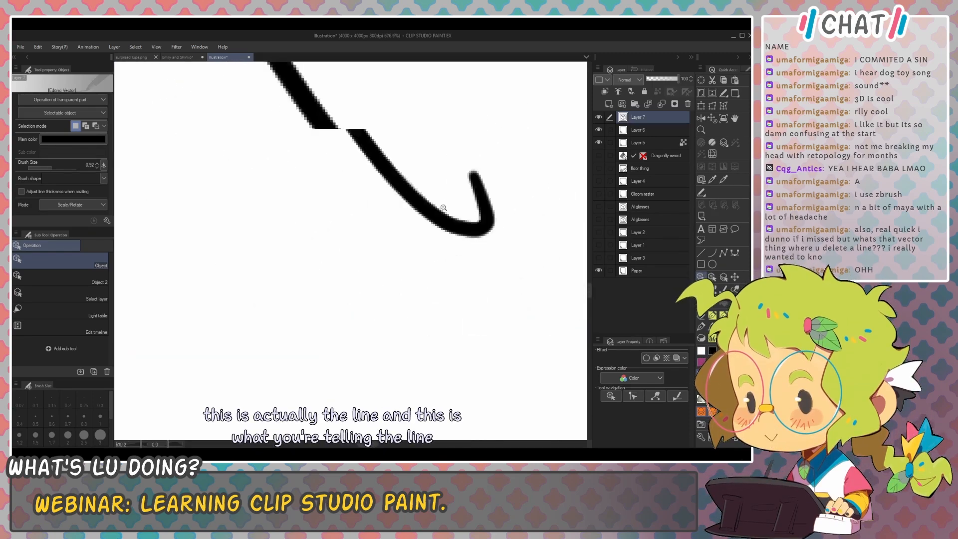
pyautogui.scroll(-3, 358, 271)
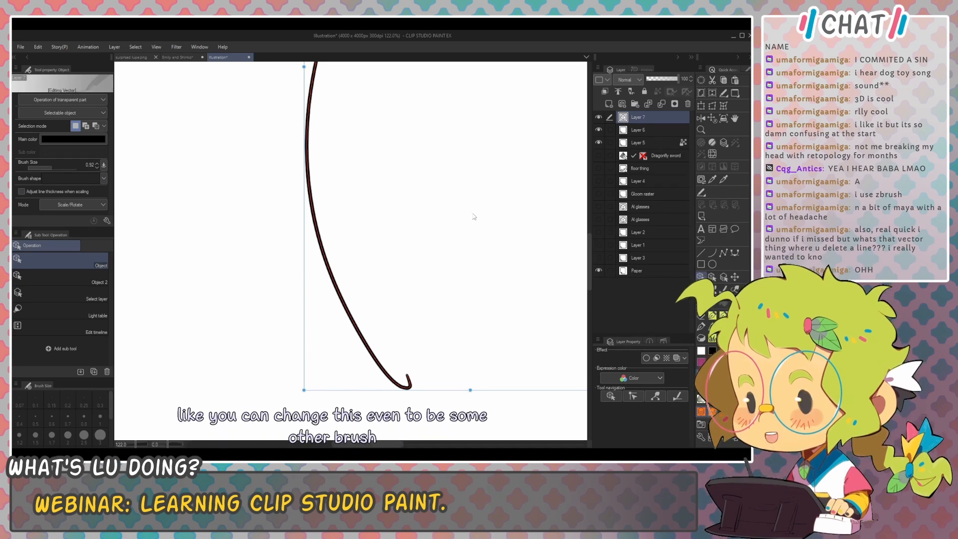
# Step: Select the C-shaped vector curve with the Object 2 tool and change its brush shape to Bumpy
pyautogui.scroll(-4, 498, 197)
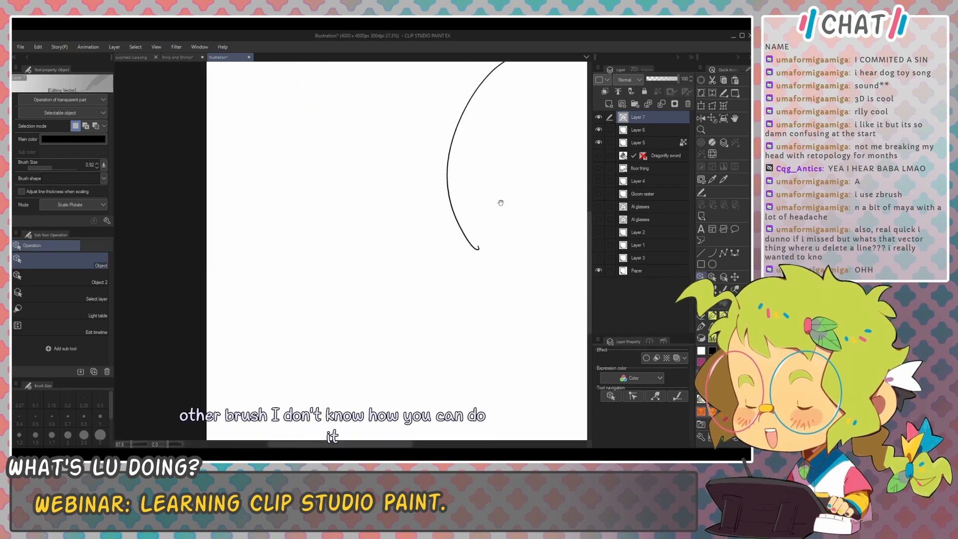
pyautogui.moveTo(499, 203); pyautogui.dragTo(438, 248)
pyautogui.scroll(2, 438, 248)
pyautogui.press('o')
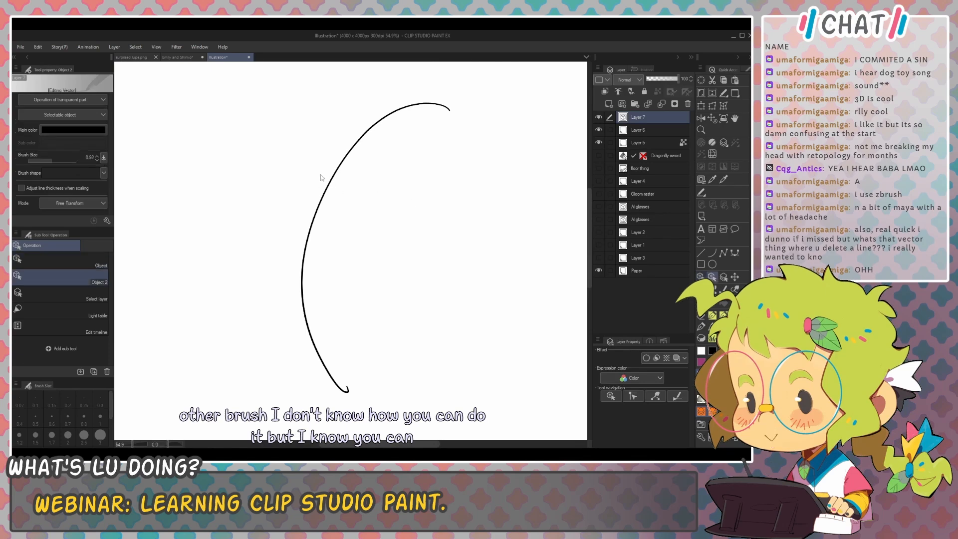
pyautogui.click(340, 188)
pyautogui.click(103, 173)
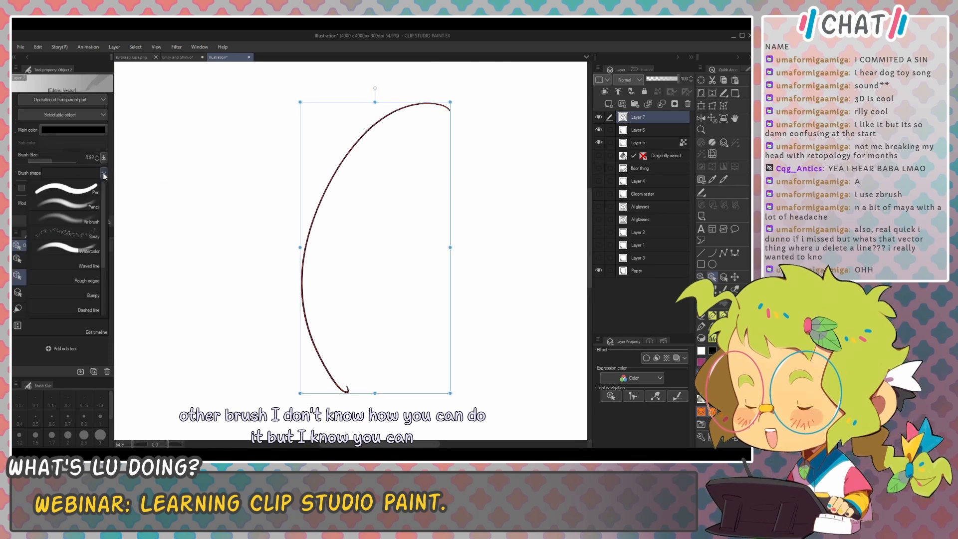
pyautogui.click(77, 296)
pyautogui.scroll(10, 385, 200)
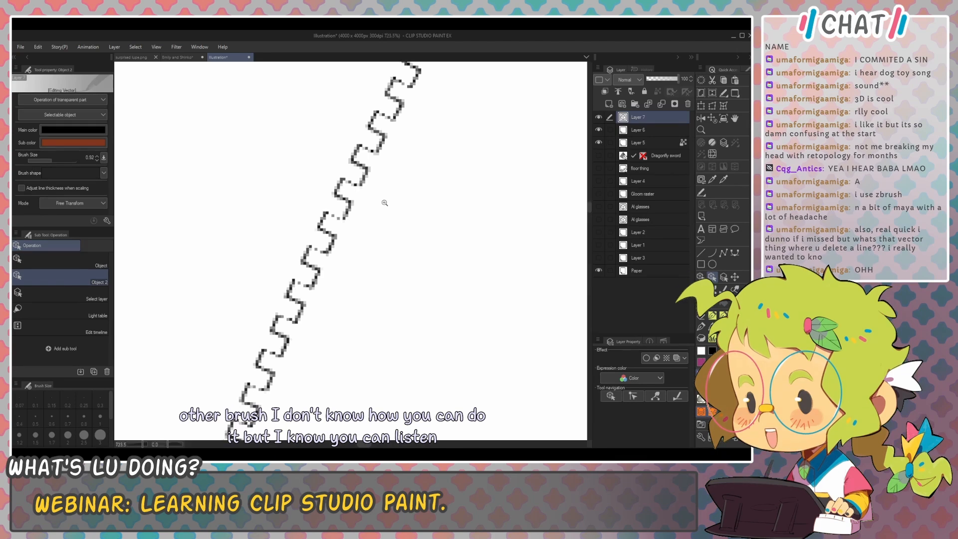
# Step: Change the curve's brush shape to Spray and inspect the speckled line up close
pyautogui.scroll(-6, 348, 228)
pyautogui.click(104, 173)
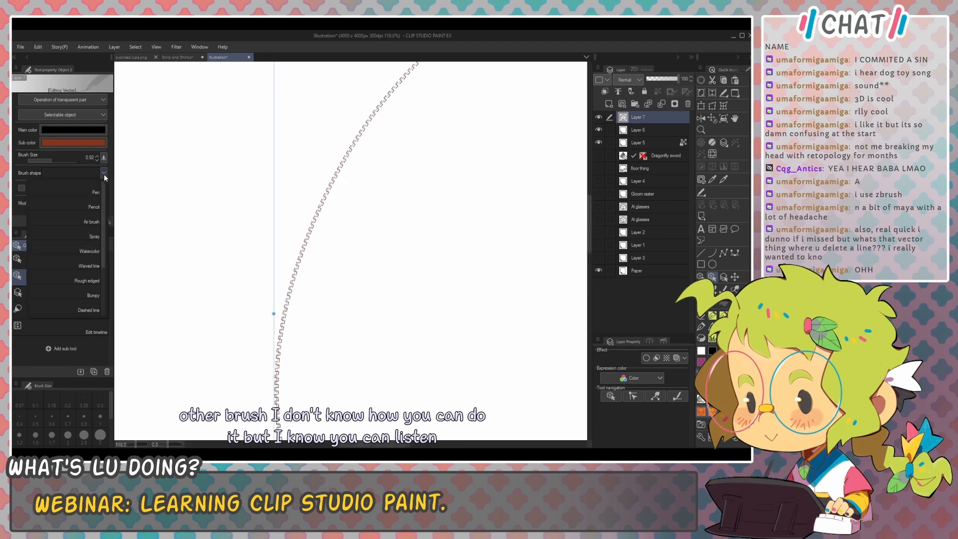
pyautogui.click(73, 234)
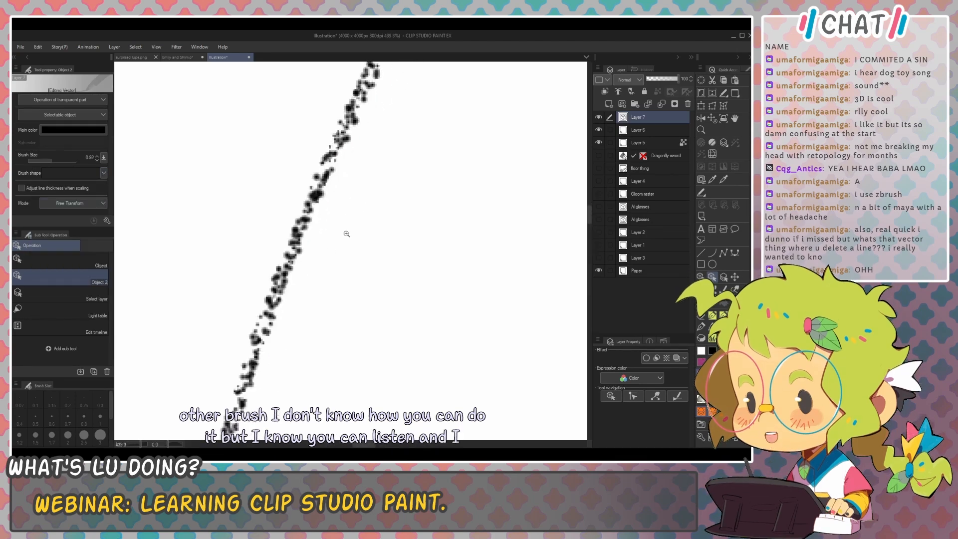
pyautogui.scroll(-5, 342, 231)
pyautogui.scroll(3, 411, 248)
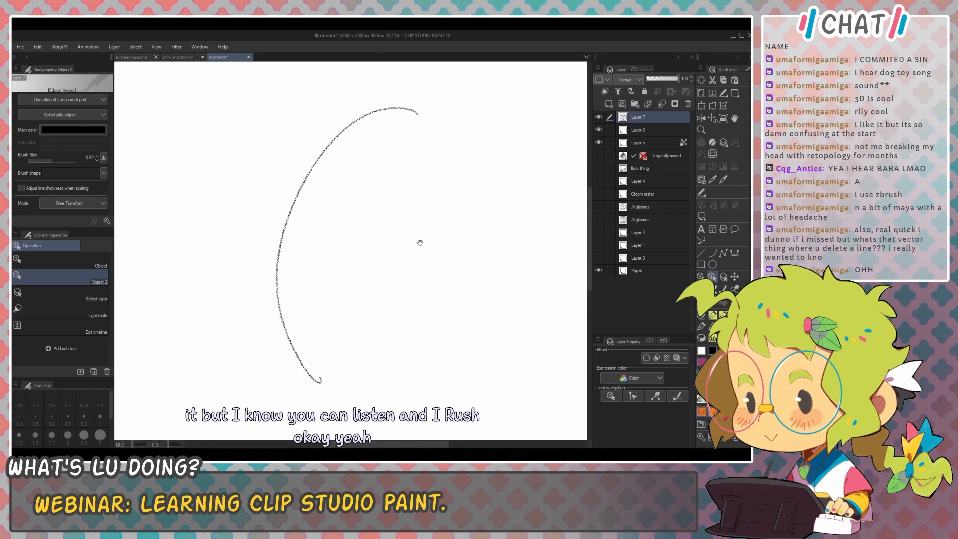
pyautogui.click(420, 243)
# Step: Shift the curve's whole layer slightly down and to the right with the Move layer tool
pyautogui.press('k')
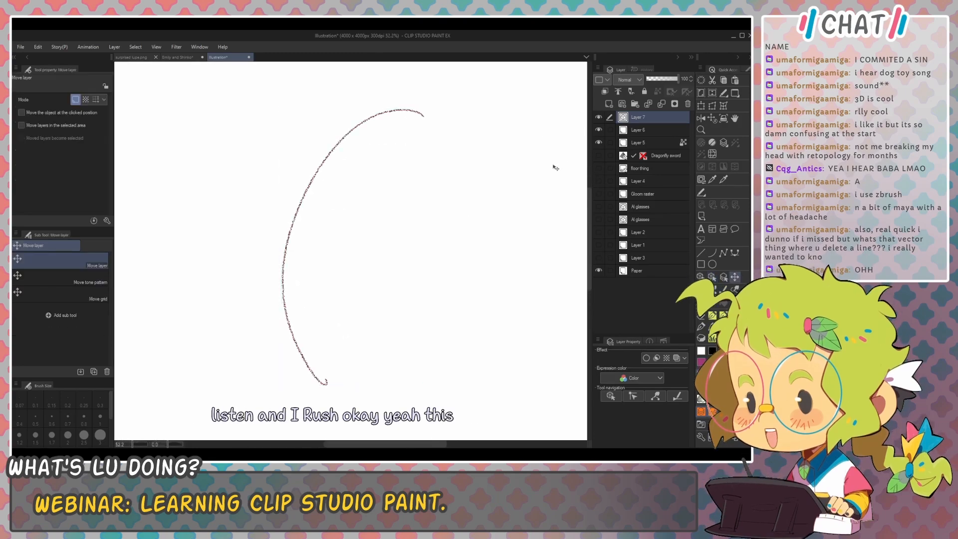
pyautogui.moveTo(499, 208)
pyautogui.mouseDown()
pyautogui.moveTo(526, 208)
pyautogui.moveTo(519, 221)
pyautogui.mouseUp()
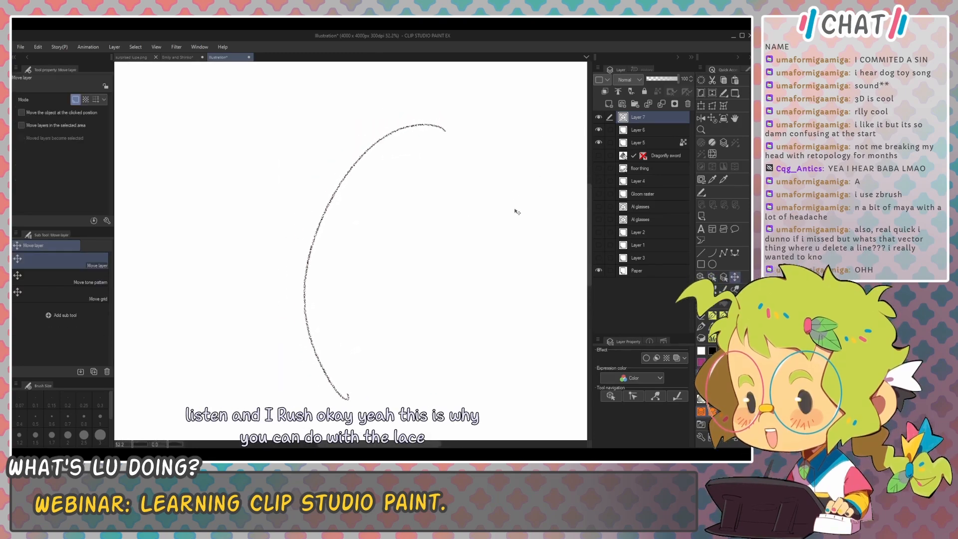
pyautogui.press('p')
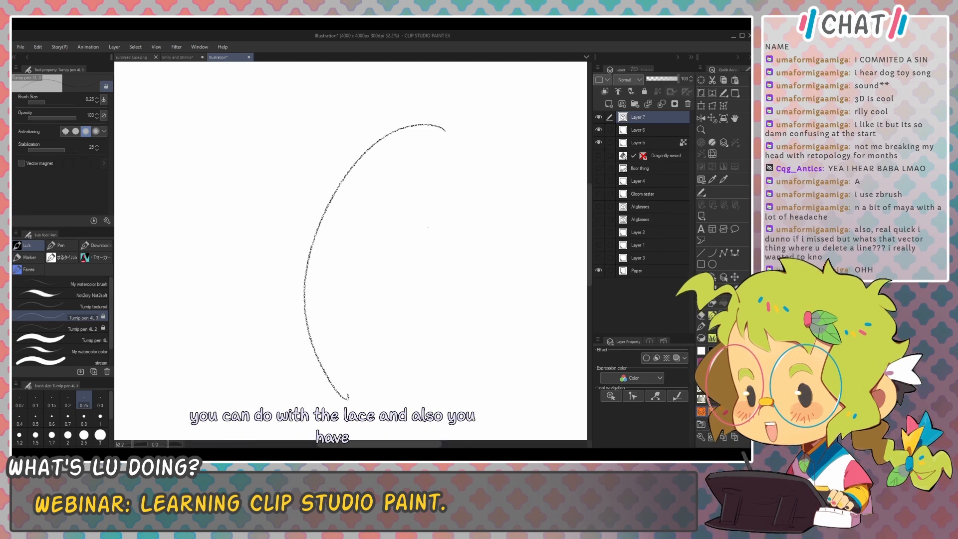
pyautogui.moveTo(396, 210); pyautogui.dragTo(400, 209)
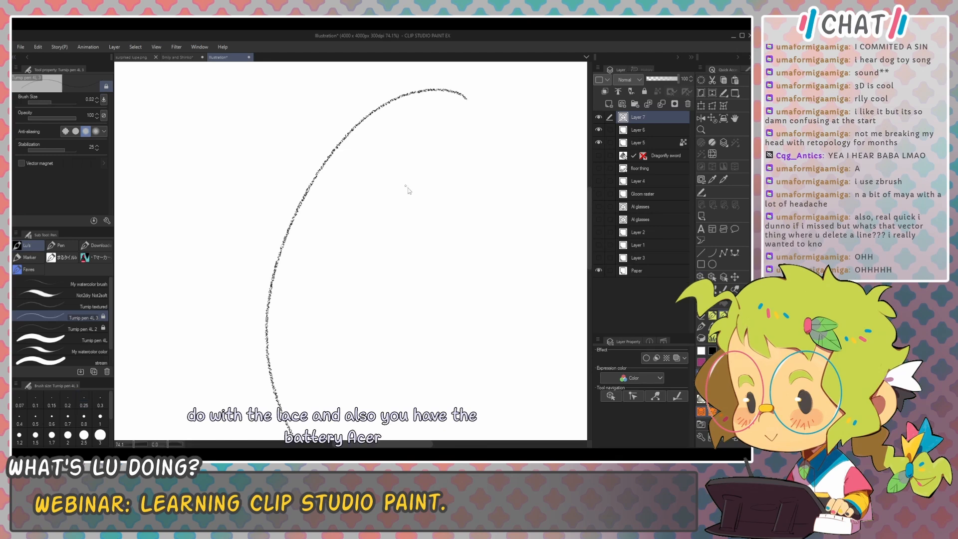
# Step: Grab the spray curve directly with the Object tools and reposition it on the canvas
pyautogui.press('o')
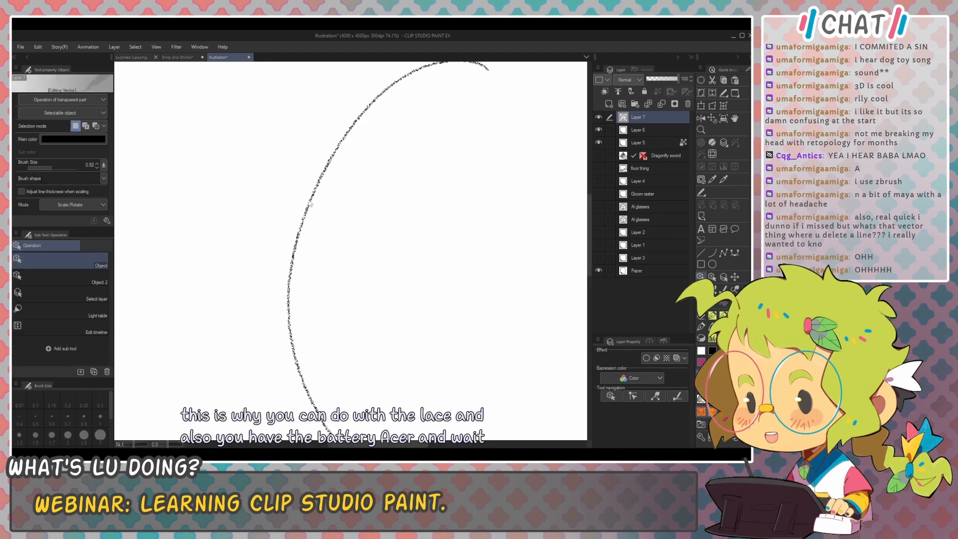
pyautogui.click(309, 208)
pyautogui.moveTo(309, 209); pyautogui.dragTo(303, 181)
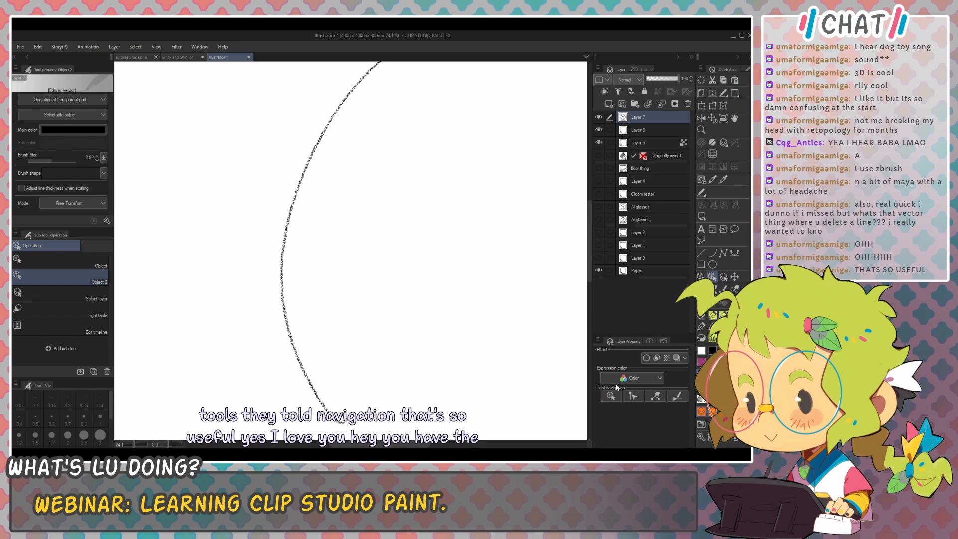
pyautogui.click(299, 150)
pyautogui.moveTo(300, 150); pyautogui.dragTo(277, 208)
pyautogui.moveTo(385, 87); pyautogui.dragTo(382, 105)
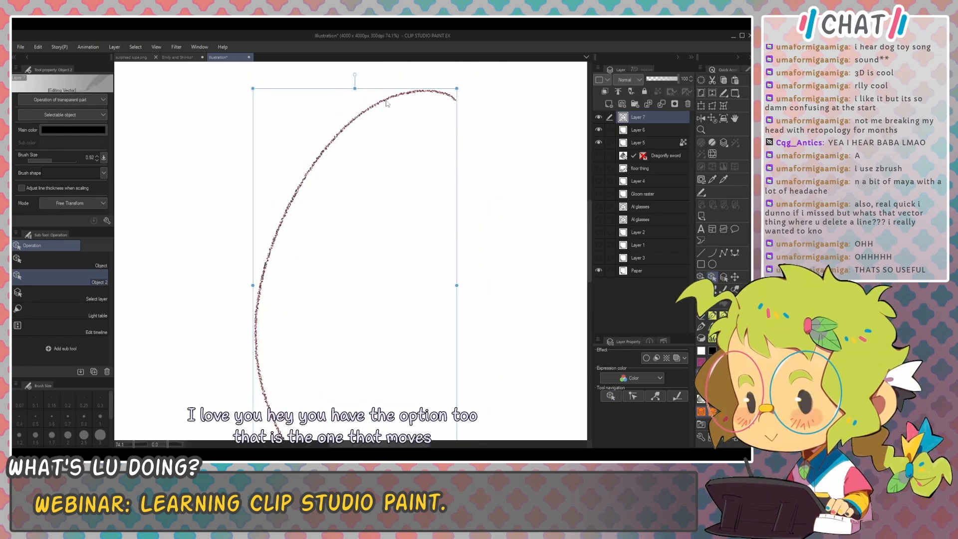
# Step: Nudge the layer with the Move layer tool, and draw a thin S-shaped pen stroke of size 0.25 crossing the spray curve
pyautogui.press('k')
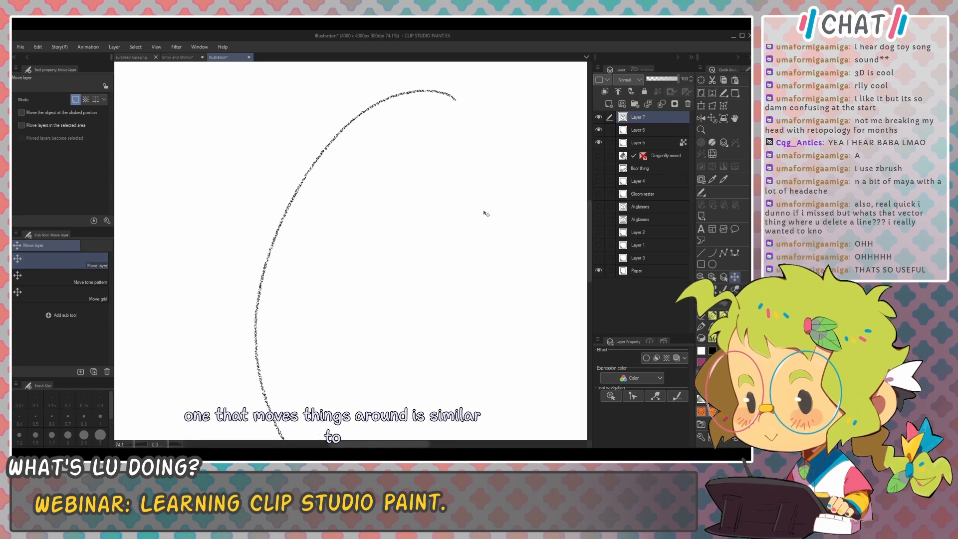
pyautogui.moveTo(490, 203)
pyautogui.mouseDown()
pyautogui.moveTo(503, 179)
pyautogui.moveTo(507, 216)
pyautogui.moveTo(505, 199)
pyautogui.mouseUp()
pyautogui.press('p')
pyautogui.moveTo(270, 125); pyautogui.dragTo(478, 239)
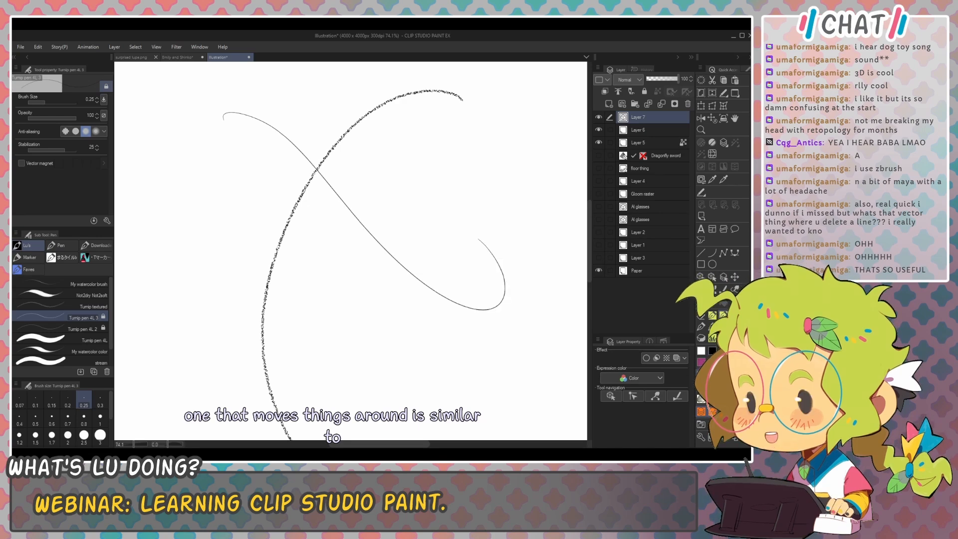
# Step: Move the thin S-shaped line and the spray curve independently on the same vector layer with the Object tool
pyautogui.press('o')
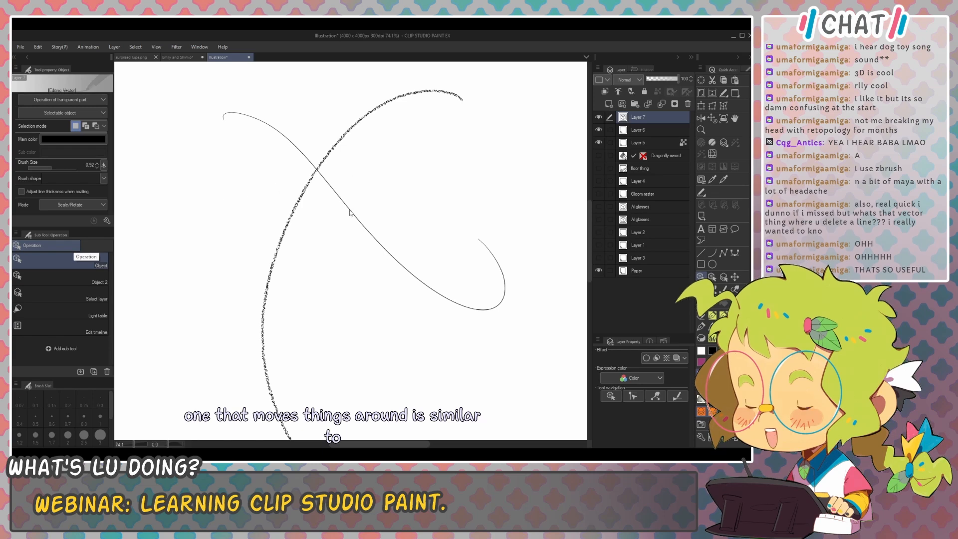
pyautogui.click(439, 296)
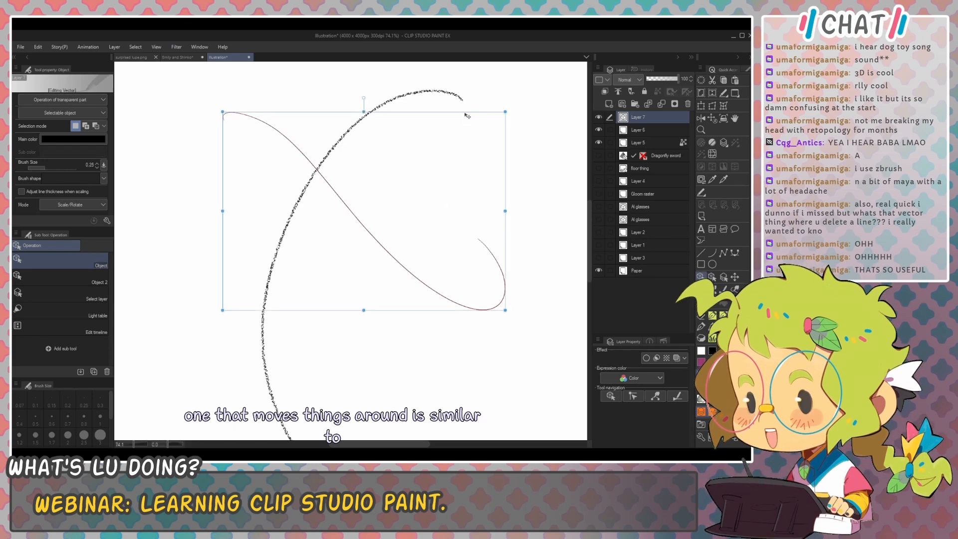
pyautogui.moveTo(467, 115)
pyautogui.mouseDown()
pyautogui.moveTo(428, 204)
pyautogui.moveTo(396, 178)
pyautogui.moveTo(372, 123)
pyautogui.mouseUp()
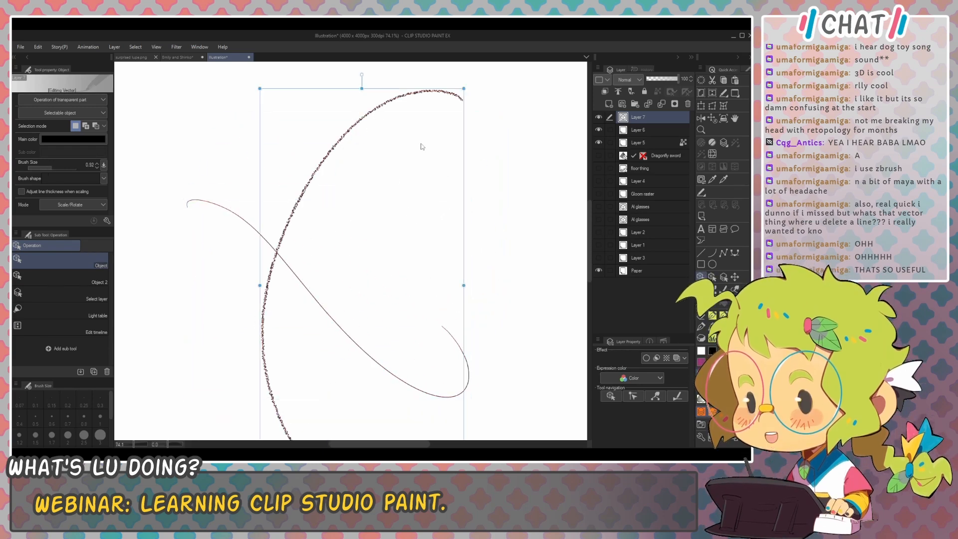
pyautogui.moveTo(442, 91); pyautogui.dragTo(394, 173)
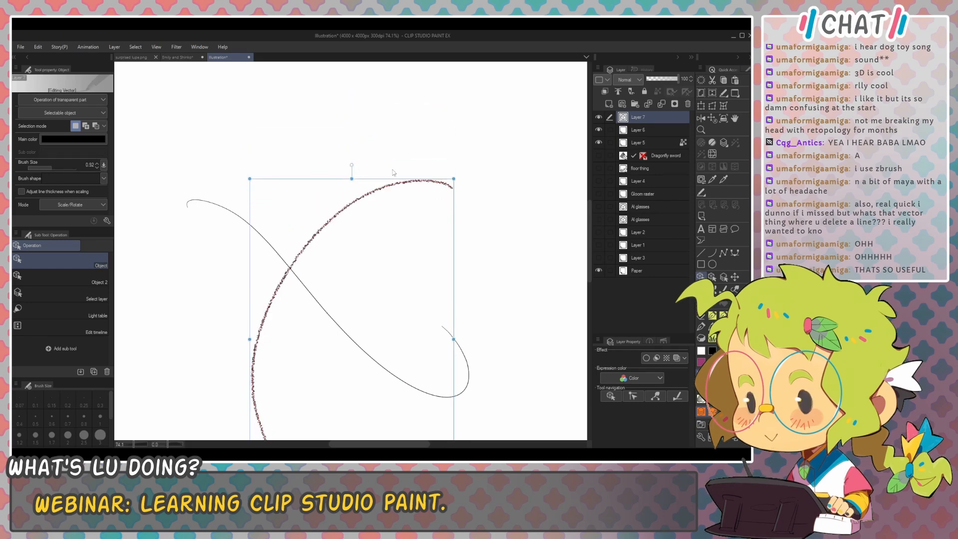
pyautogui.click(525, 252)
pyautogui.moveTo(535, 280); pyautogui.dragTo(535, 206)
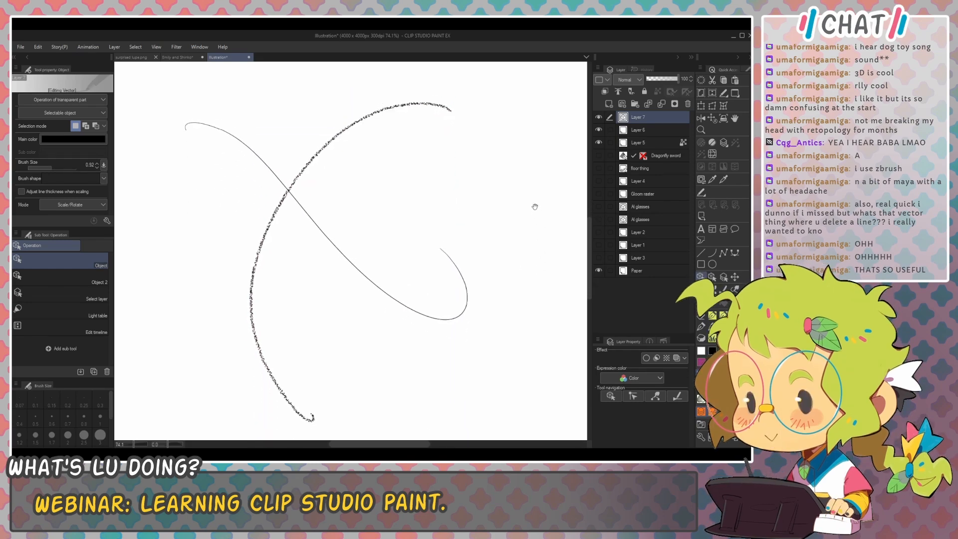
# Step: Reshape the spray curve's upper end into peaks and valleys by adding and pulling control points with the Control point tool
pyautogui.click(634, 397)
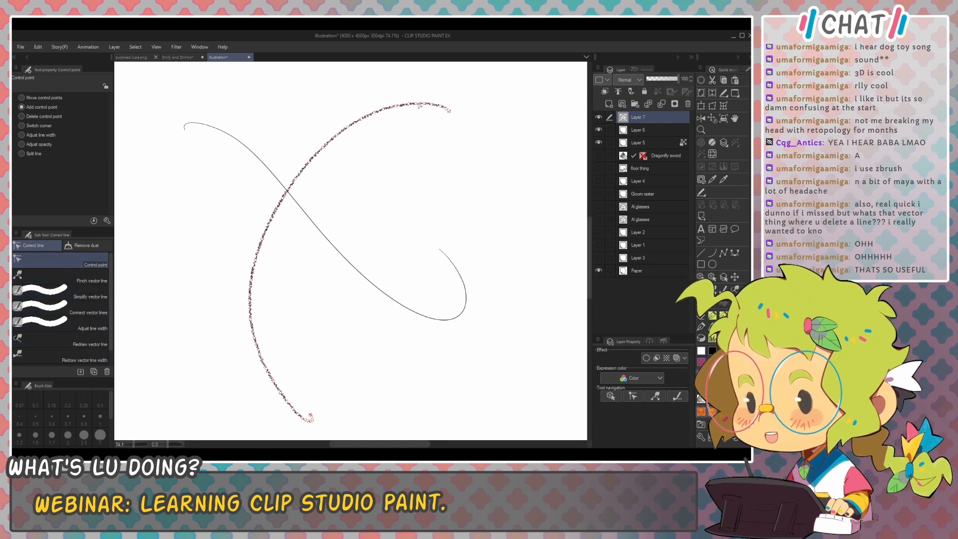
pyautogui.scroll(5, 419, 105)
pyautogui.moveTo(442, 113)
pyautogui.mouseDown()
pyautogui.moveTo(423, 192)
pyautogui.moveTo(406, 91)
pyautogui.mouseUp()
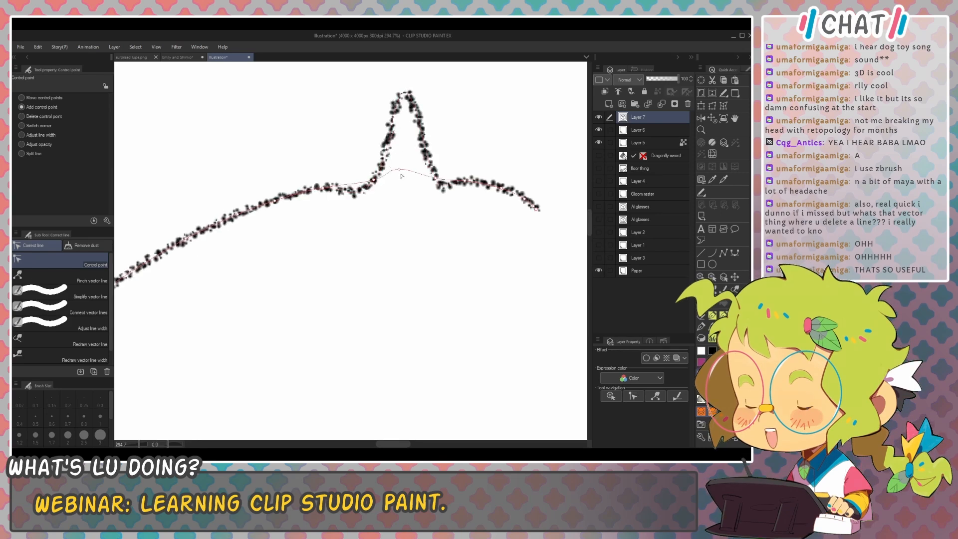
pyautogui.hotkey('ctrl', 'z')
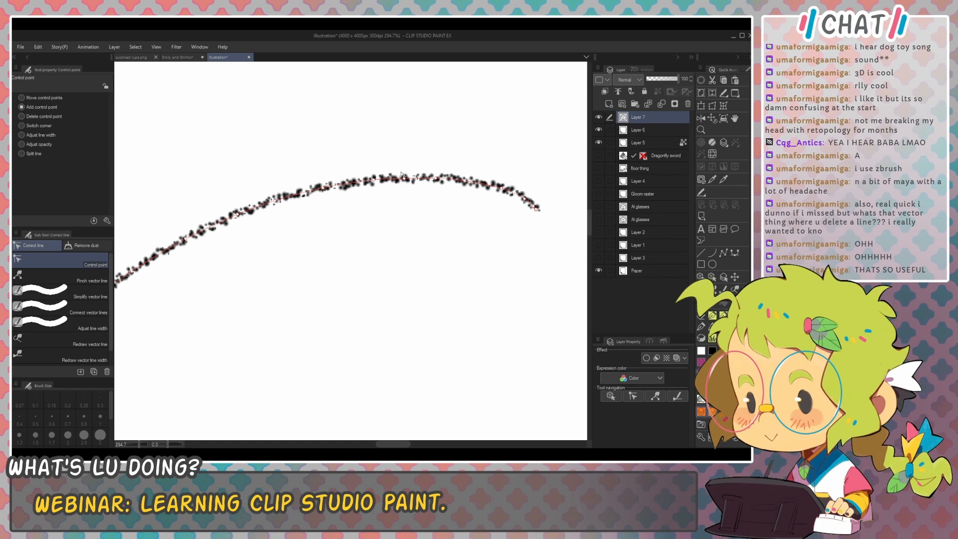
pyautogui.moveTo(439, 177); pyautogui.dragTo(452, 277)
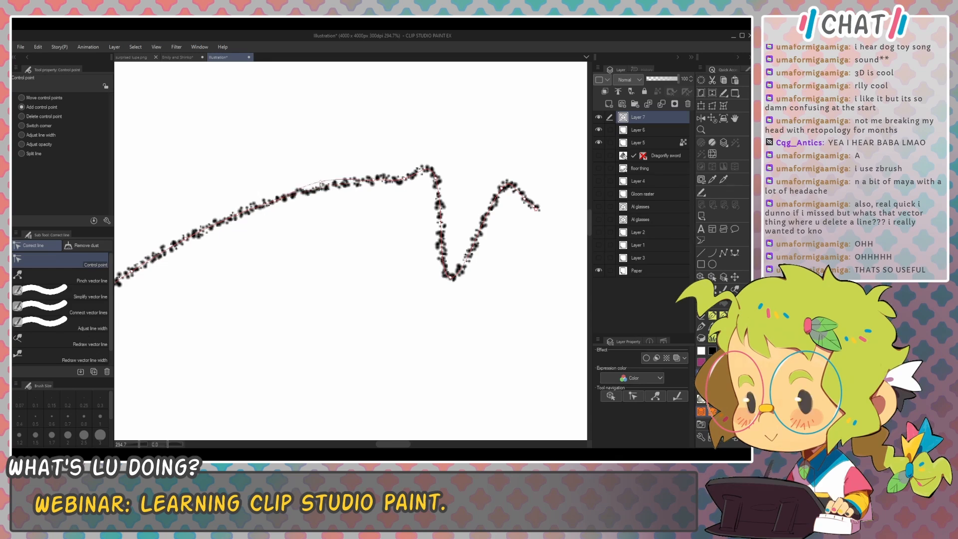
pyautogui.moveTo(321, 185); pyautogui.dragTo(294, 99)
pyautogui.moveTo(266, 219); pyautogui.dragTo(280, 244)
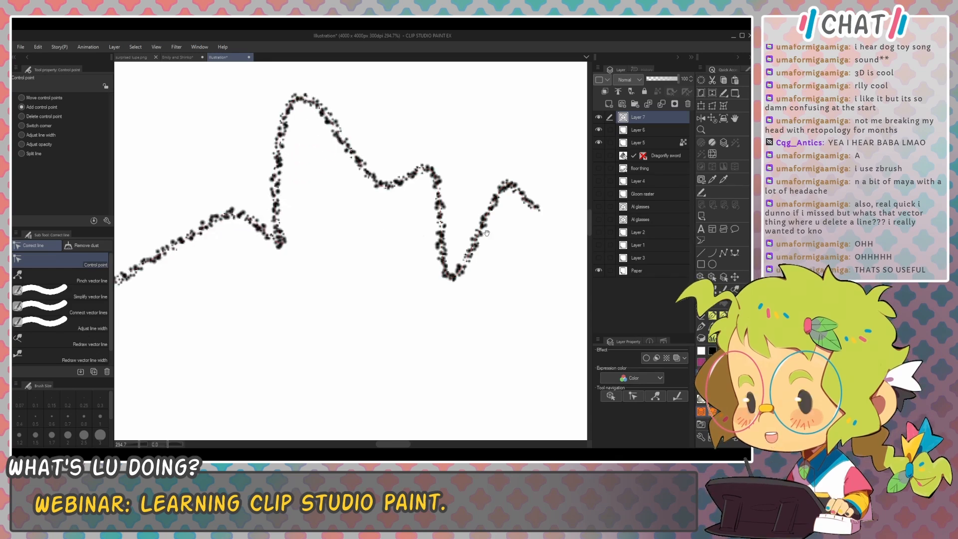
pyautogui.moveTo(487, 234); pyautogui.dragTo(519, 240)
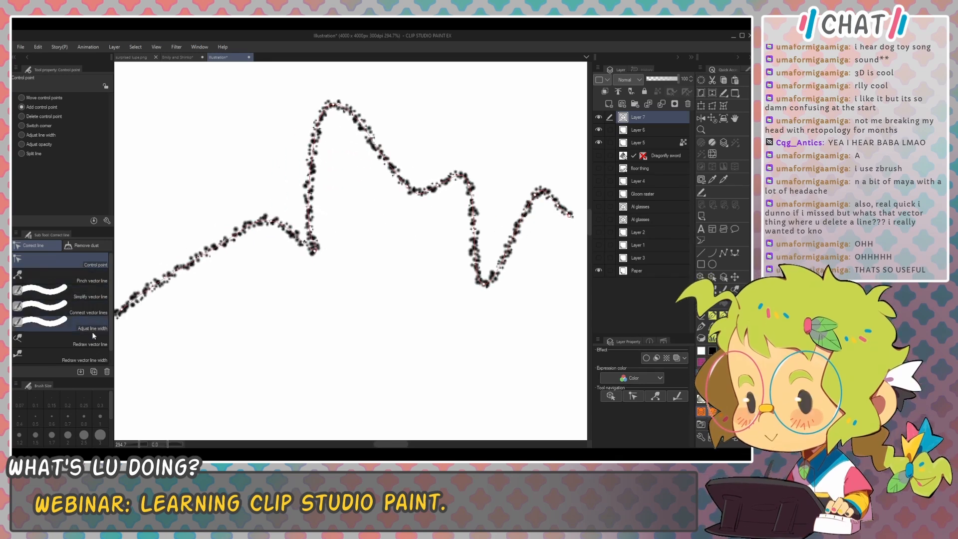
# Step: Look through the line correction tools, including the Fill leftover, Remove dust and Select dust settings
pyautogui.scroll(-1, 108, 299)
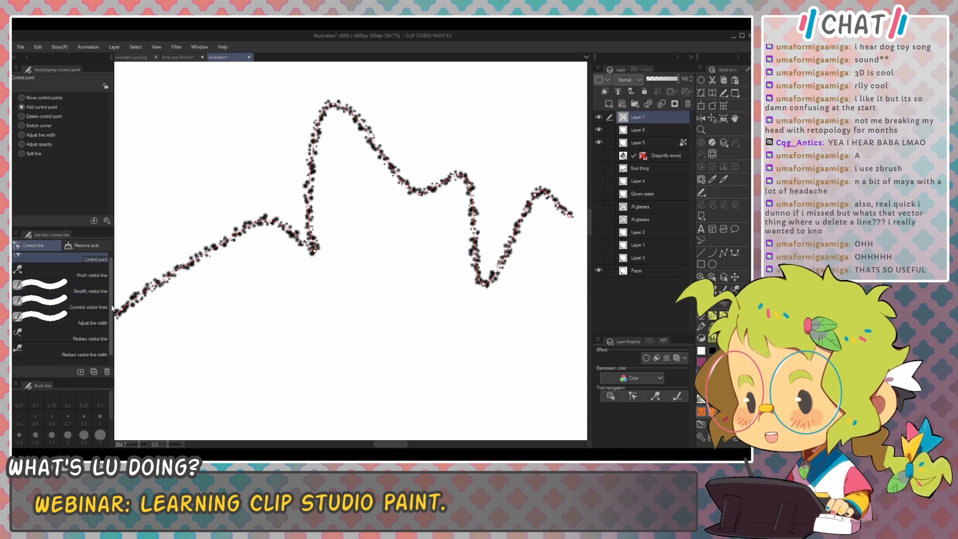
pyautogui.scroll(1, 90, 259)
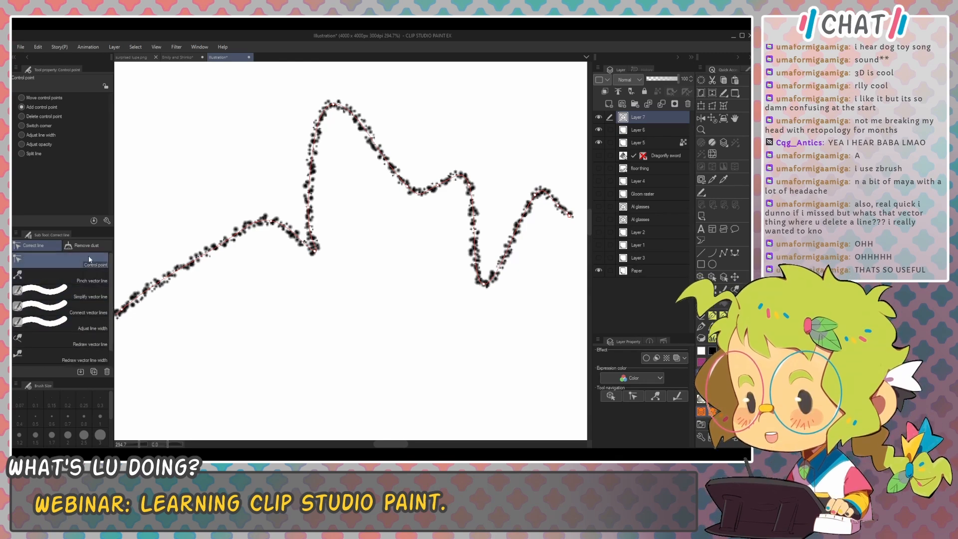
pyautogui.click(87, 245)
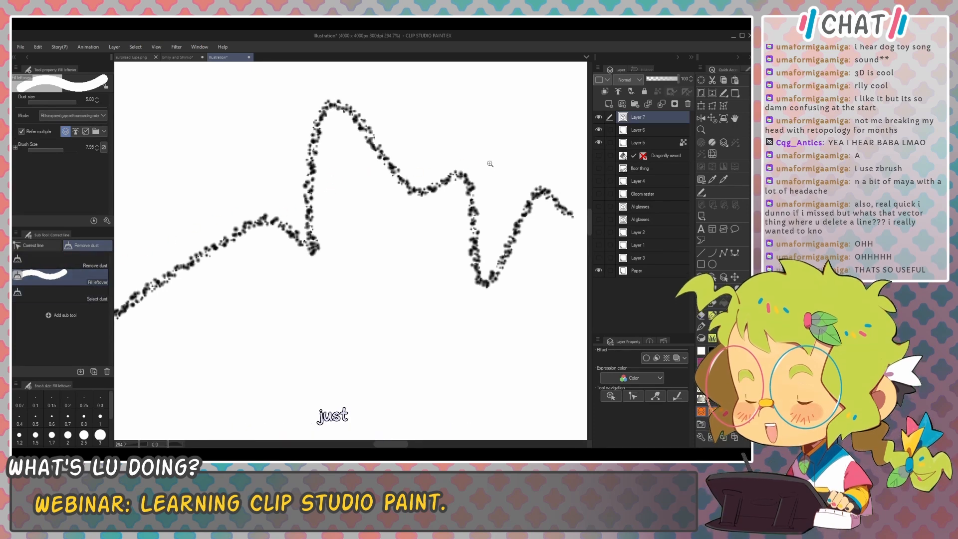
pyautogui.scroll(-4, 397, 207)
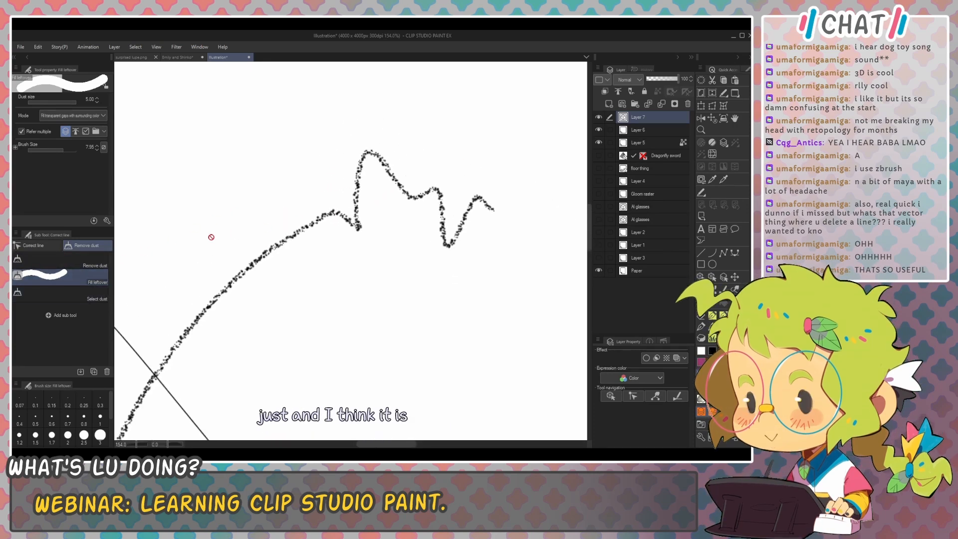
pyautogui.click(64, 260)
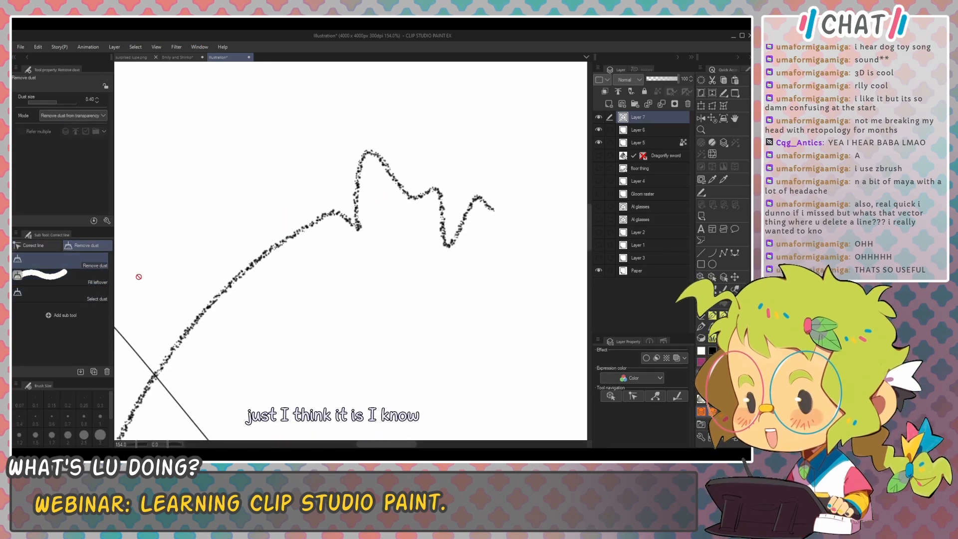
pyautogui.click(78, 302)
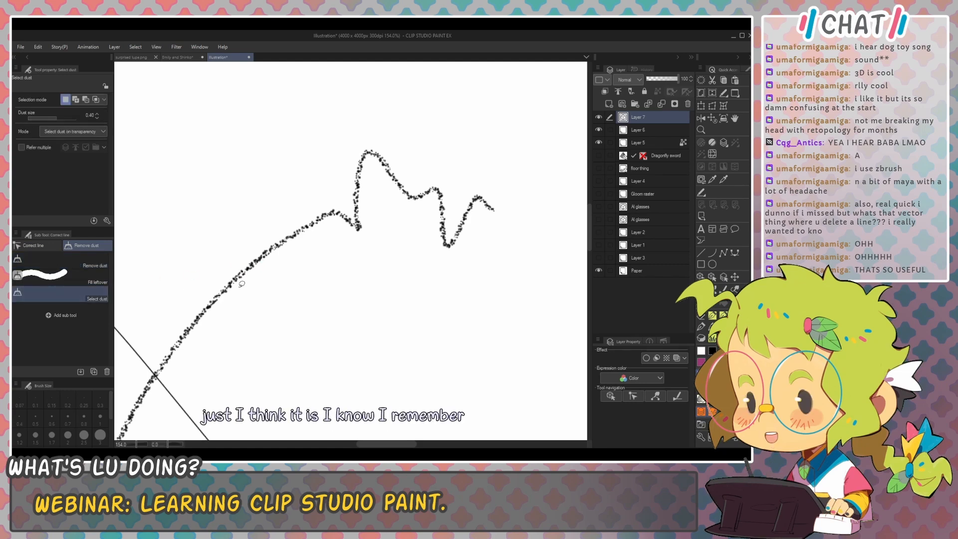
# Step: Enlarge the Simplify vector line brush to about 34.5 and brush over the spray curve's peaks and valleys
pyautogui.click(33, 245)
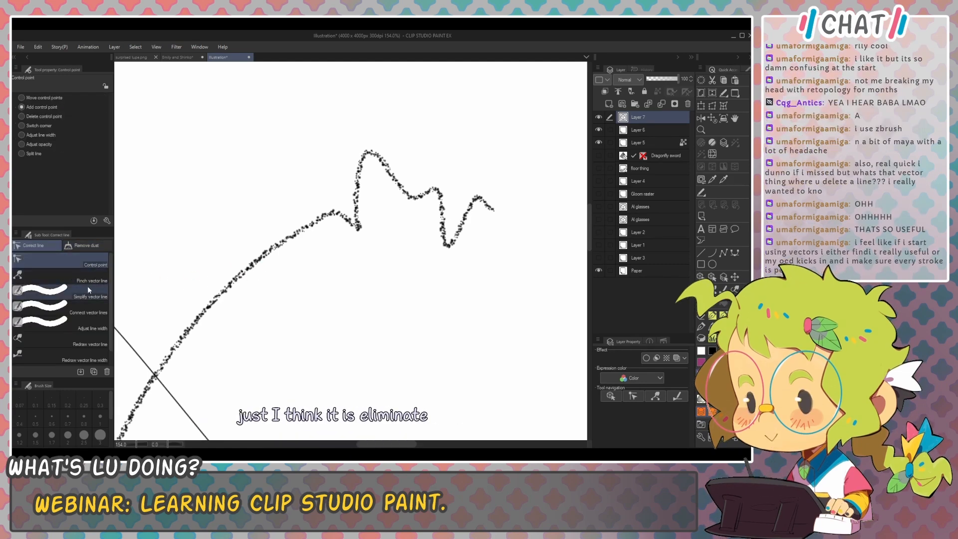
pyautogui.click(88, 289)
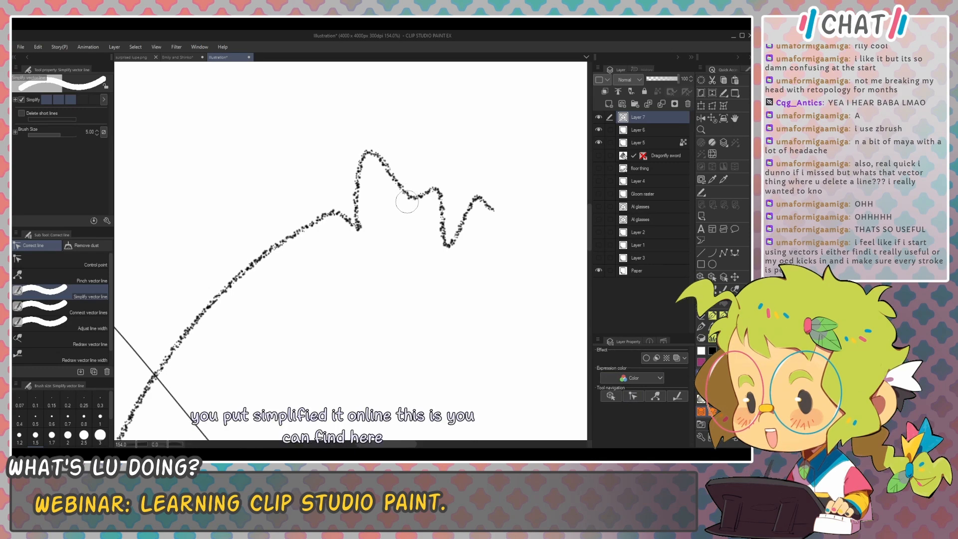
pyautogui.moveTo(376, 180); pyautogui.dragTo(444, 179)
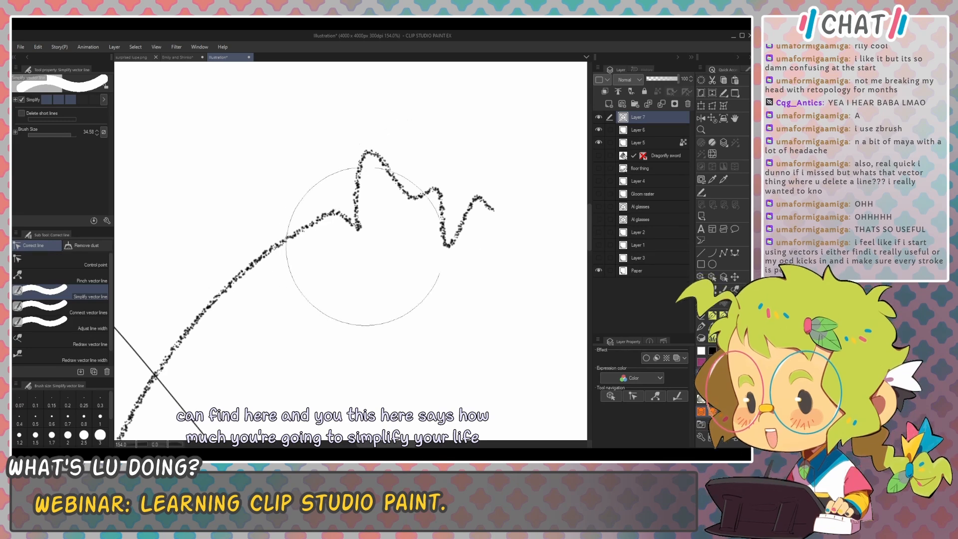
pyautogui.moveTo(389, 215); pyautogui.dragTo(439, 207)
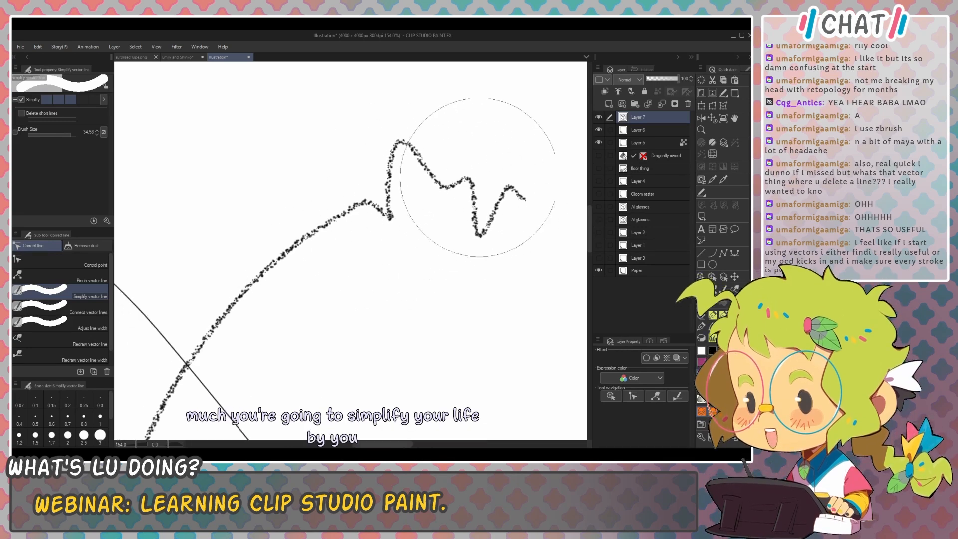
pyautogui.moveTo(502, 190)
pyautogui.mouseDown()
pyautogui.moveTo(451, 185)
pyautogui.moveTo(360, 204)
pyautogui.moveTo(220, 267)
pyautogui.moveTo(228, 283)
pyautogui.mouseUp()
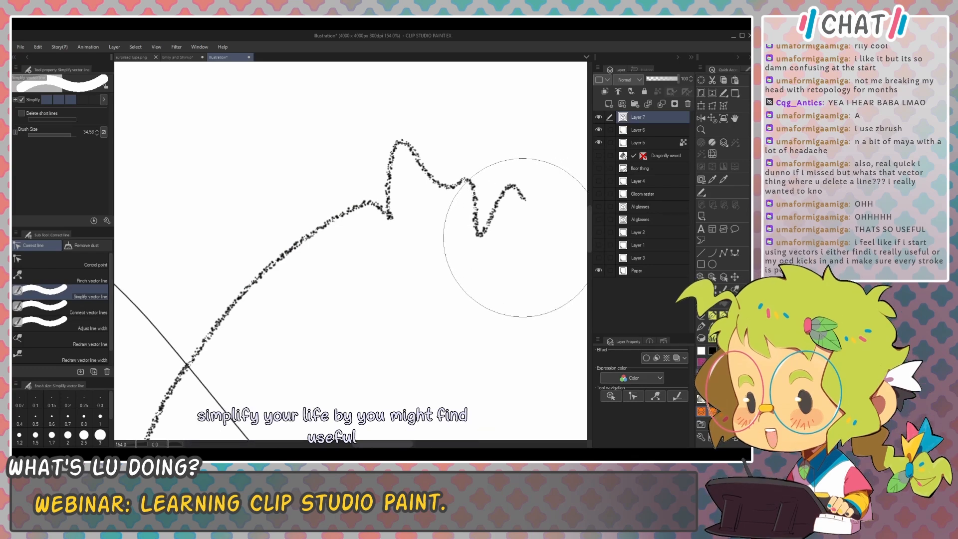
pyautogui.click(505, 234)
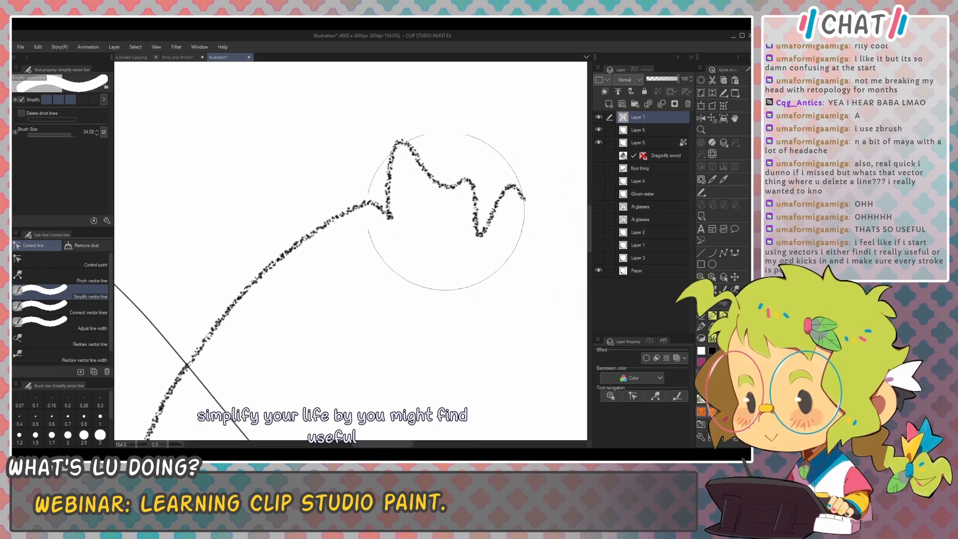
# Step: Select the spray curve and examine its control points up close around the first bump with the Control point tool
pyautogui.press('o')
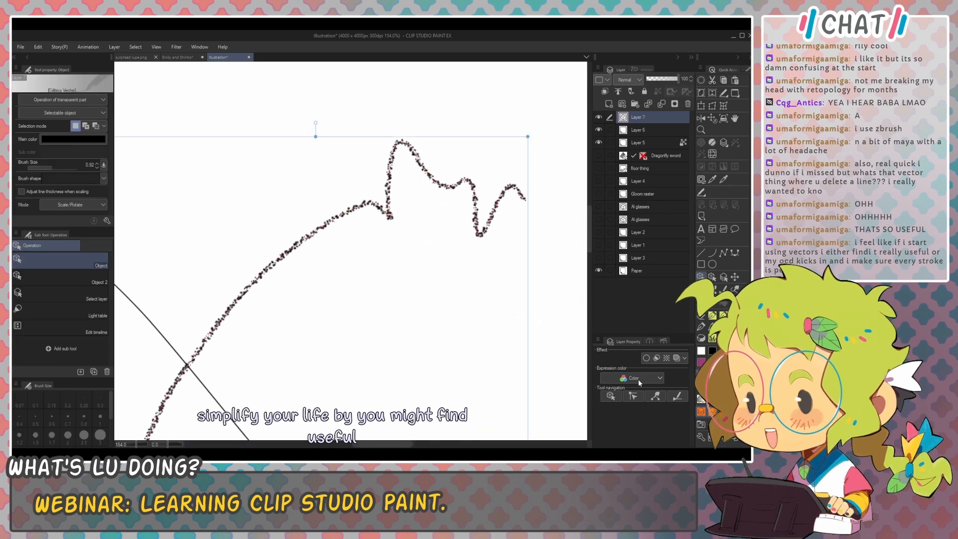
pyautogui.press('y')
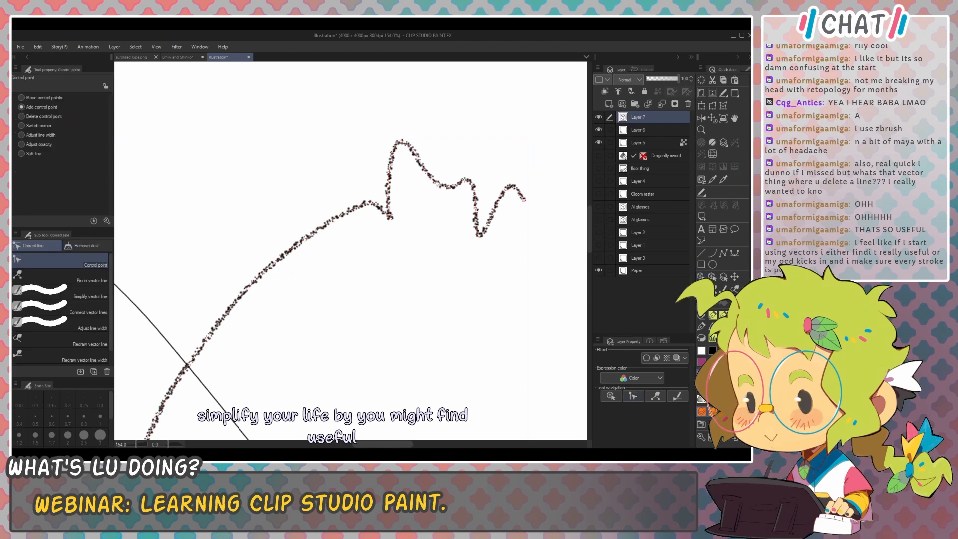
pyautogui.moveTo(431, 194); pyautogui.dragTo(482, 251)
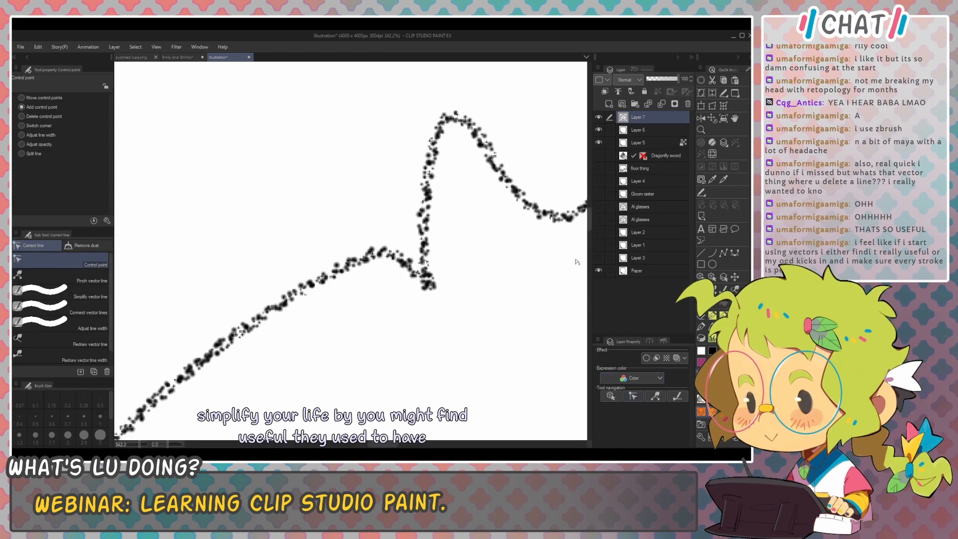
pyautogui.click(538, 215)
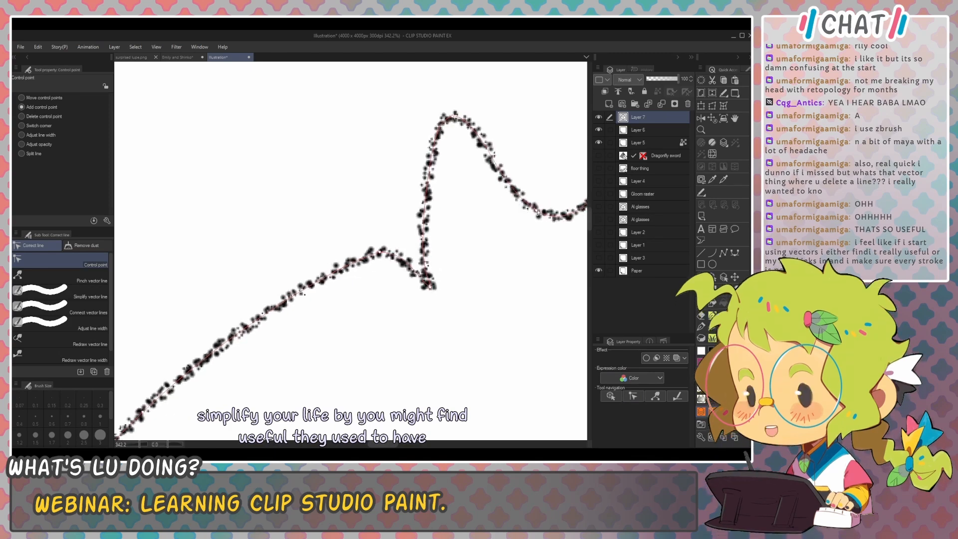
pyautogui.click(382, 254)
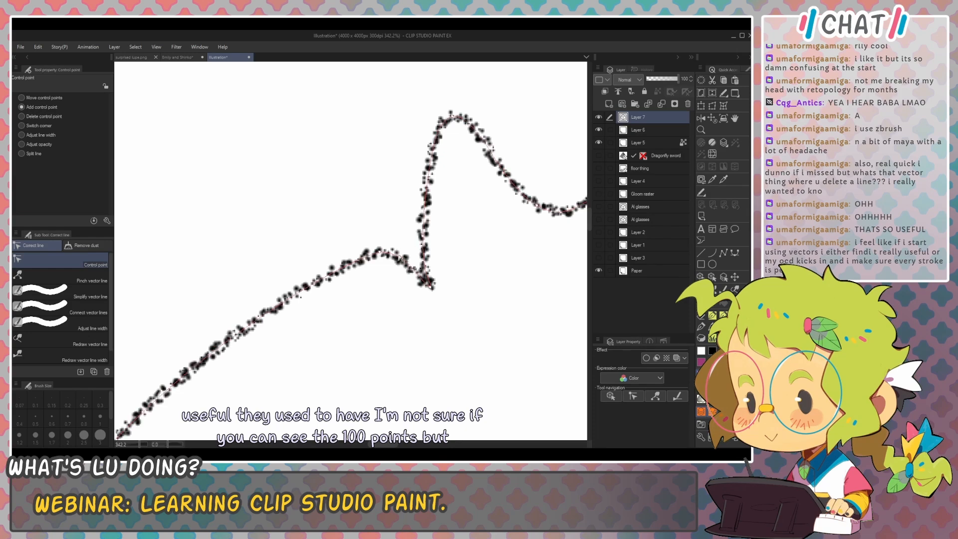
pyautogui.click(400, 260)
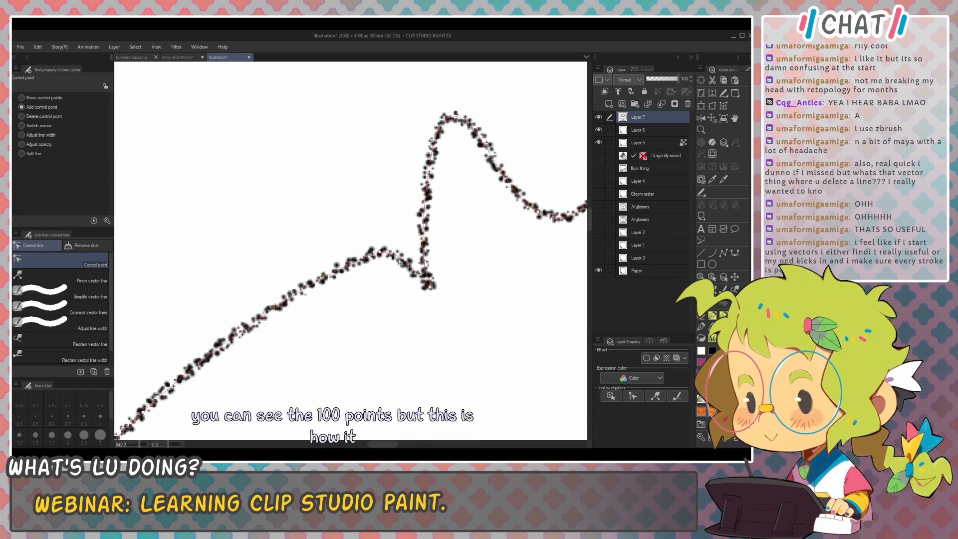
pyautogui.click(401, 262)
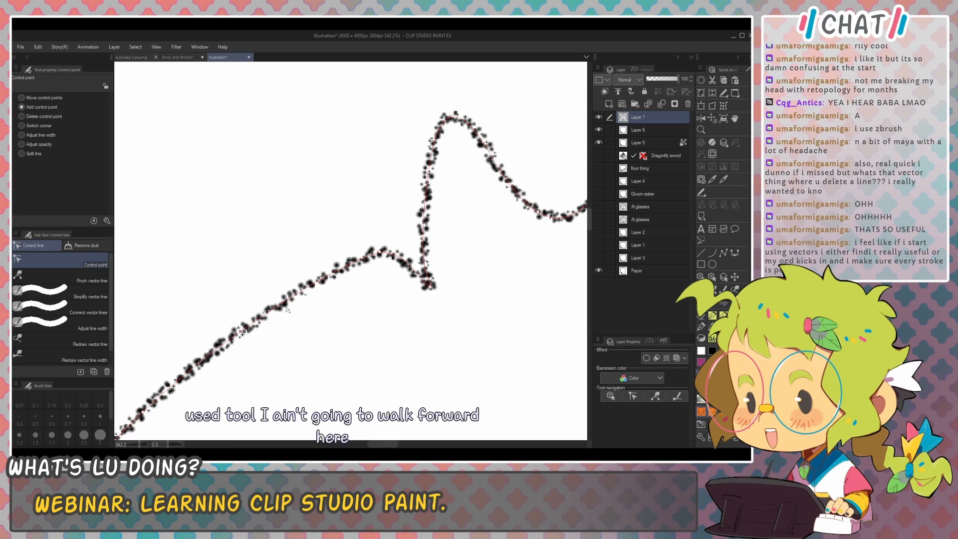
# Step: Flatten the bump before the spray curve's tall peak and pull the last valley lower by moving control points
pyautogui.moveTo(380, 255)
pyautogui.mouseDown()
pyautogui.moveTo(342, 203)
pyautogui.moveTo(374, 267)
pyautogui.mouseUp()
pyautogui.scroll(-3, 388, 190)
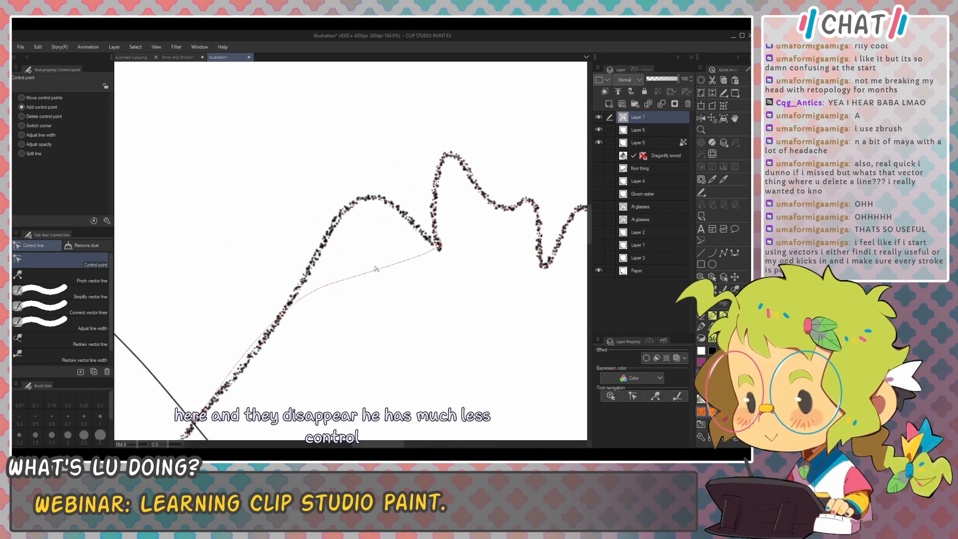
pyautogui.scroll(-2, 424, 251)
pyautogui.scroll(-1, 424, 251)
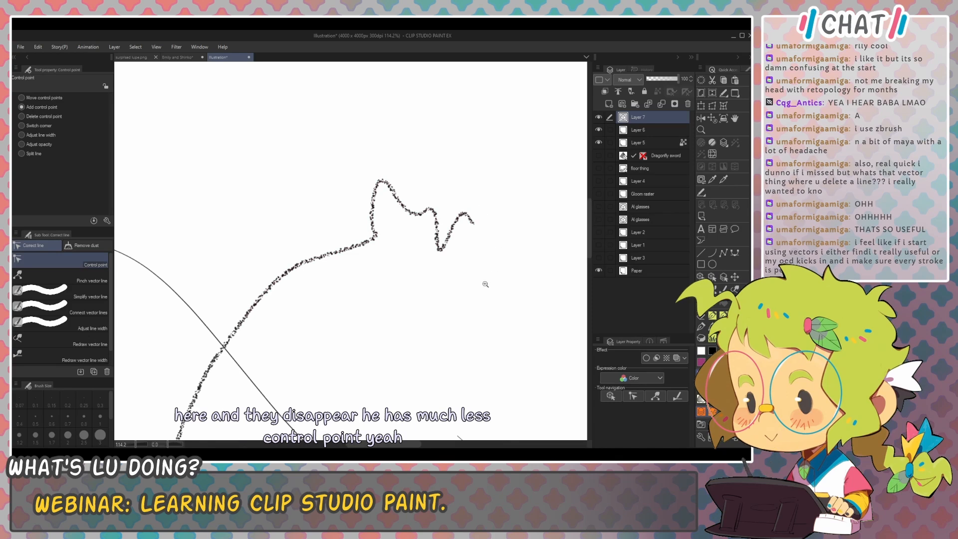
pyautogui.scroll(-2, 485, 284)
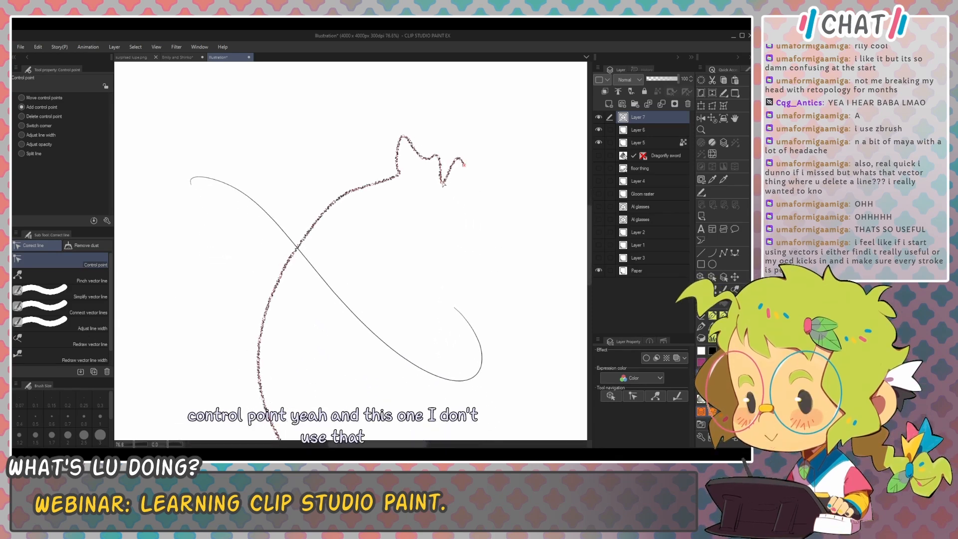
pyautogui.moveTo(452, 143); pyautogui.dragTo(440, 192)
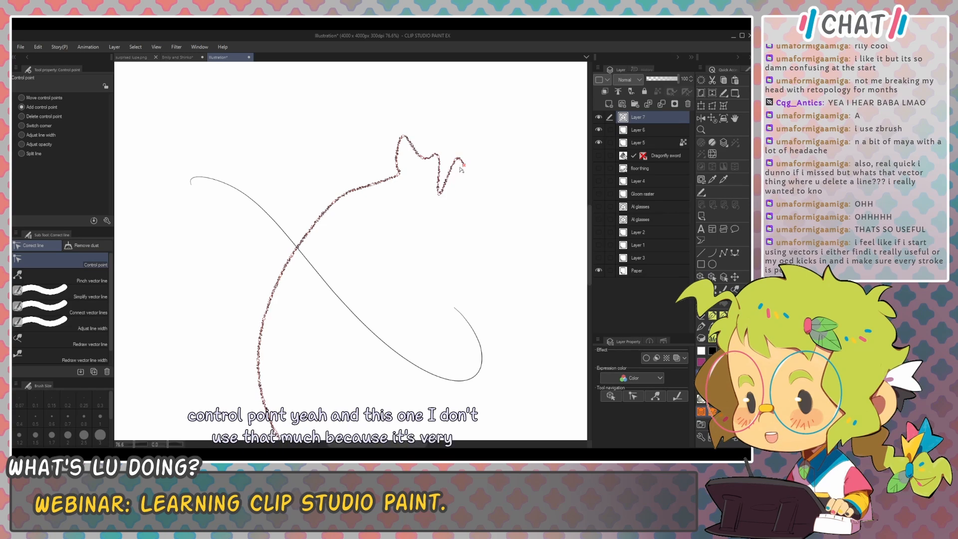
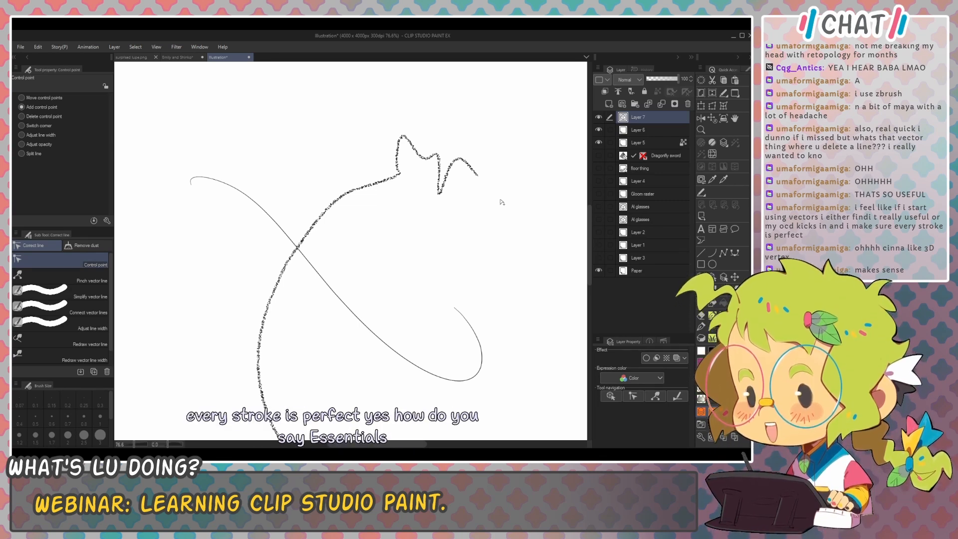
# Step: Draw thin looping strokes across the spray curve with the Turnip pen 4L 3 at size 0.25
pyautogui.moveTo(532, 252); pyautogui.dragTo(534, 223)
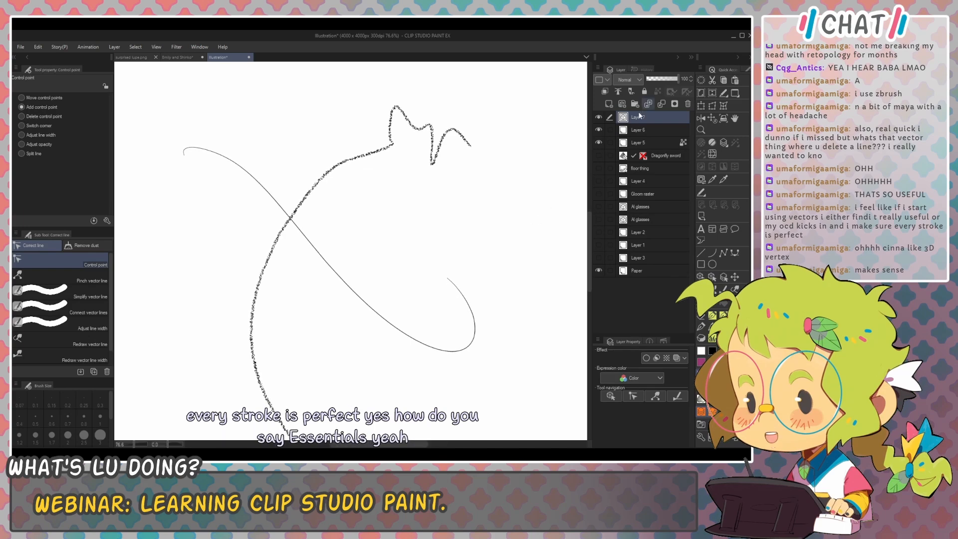
pyautogui.moveTo(405, 201); pyautogui.dragTo(439, 215)
pyautogui.press('p')
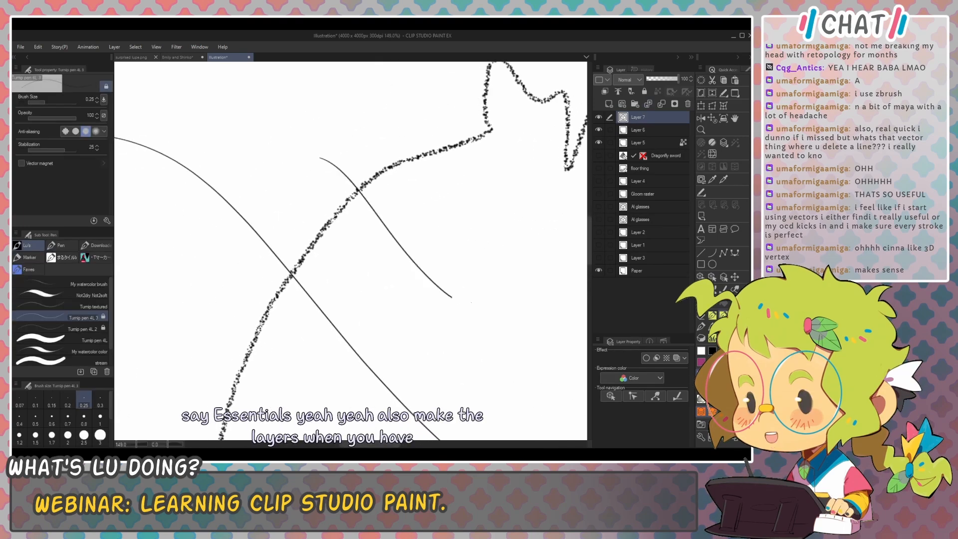
pyautogui.moveTo(471, 302)
pyautogui.mouseDown()
pyautogui.moveTo(387, 175)
pyautogui.moveTo(506, 306)
pyautogui.mouseUp()
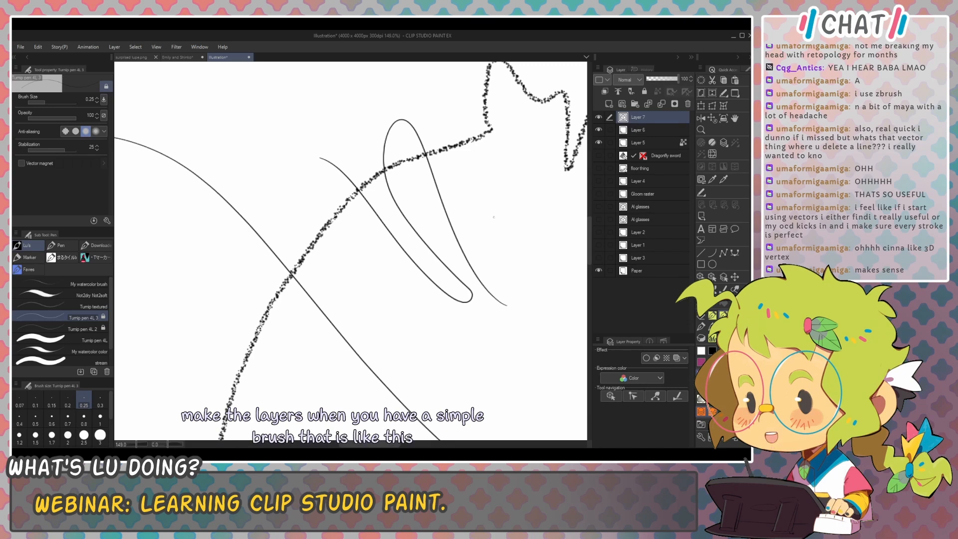
# Step: Draw a thick looped stroke with the Not2dry Not2soft brush, select it to inspect its vector path, and delete it
pyautogui.click(91, 295)
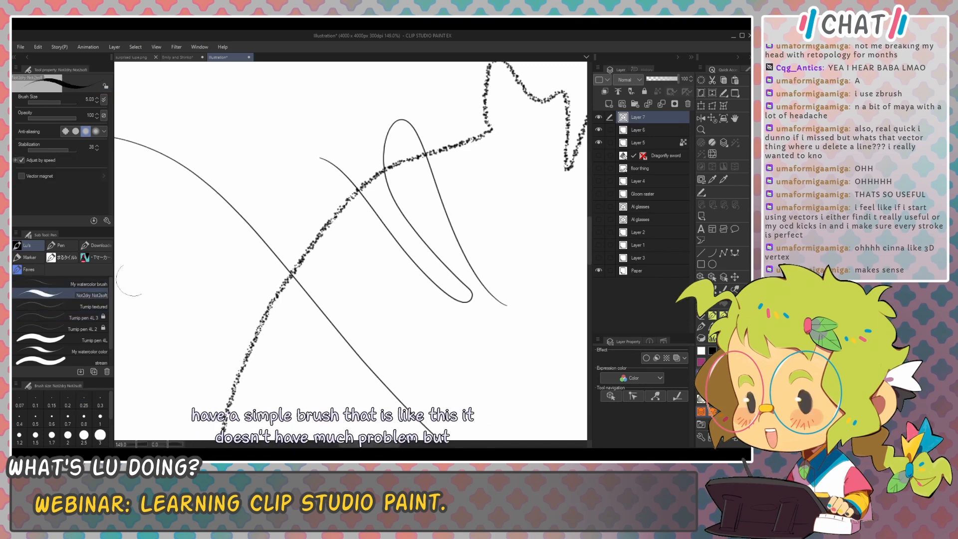
pyautogui.moveTo(425, 106)
pyautogui.mouseDown()
pyautogui.moveTo(536, 292)
pyautogui.moveTo(385, 225)
pyautogui.moveTo(426, 337)
pyautogui.mouseUp()
pyautogui.press('o')
pyautogui.click(510, 148)
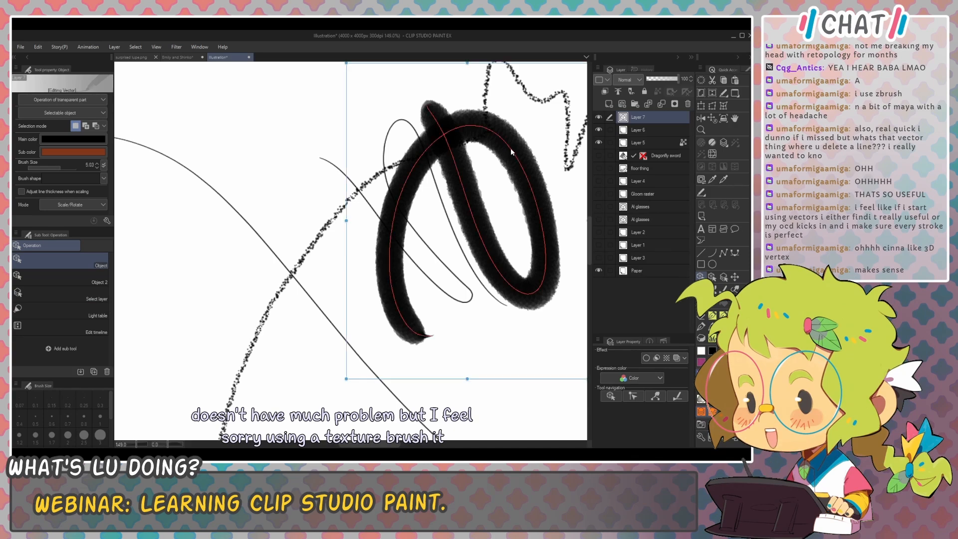
pyautogui.moveTo(508, 148); pyautogui.dragTo(508, 151)
pyautogui.moveTo(535, 173)
pyautogui.mouseDown()
pyautogui.moveTo(500, 192)
pyautogui.moveTo(522, 203)
pyautogui.mouseUp()
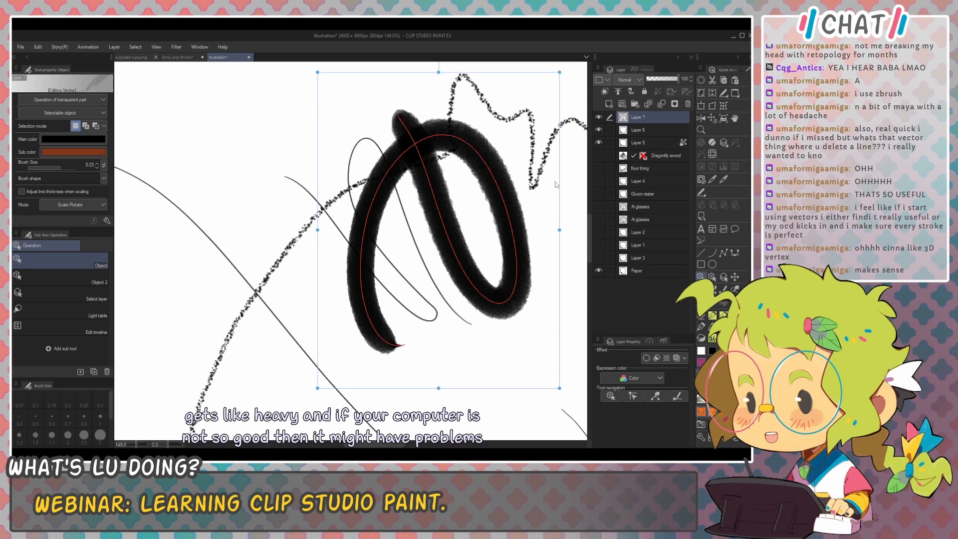
pyautogui.press('Delete')
# Step: Sketch several thin test strokes and hatching beside the spray curve with the Turnip pen 4L 3 at size 0.25
pyautogui.press('p')
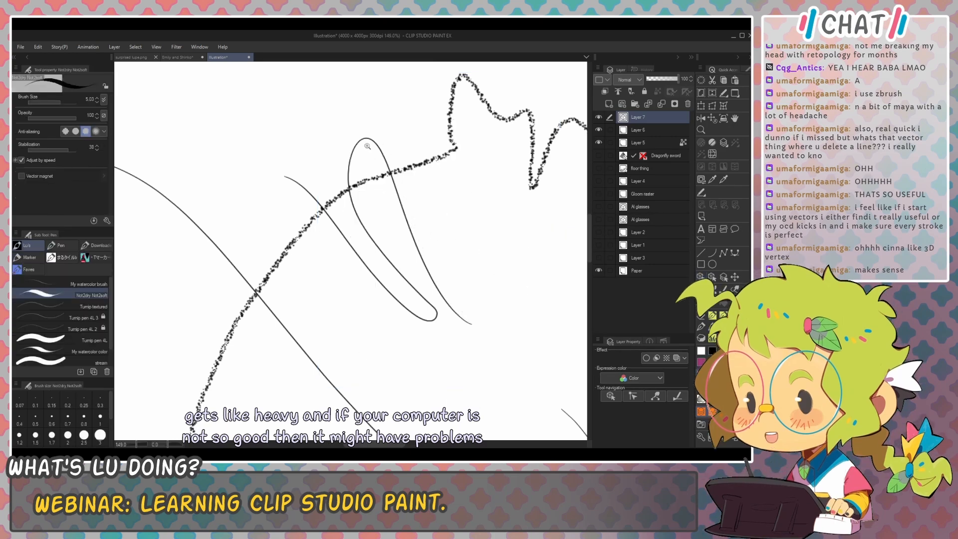
pyautogui.scroll(5, 401, 146)
pyautogui.click(85, 317)
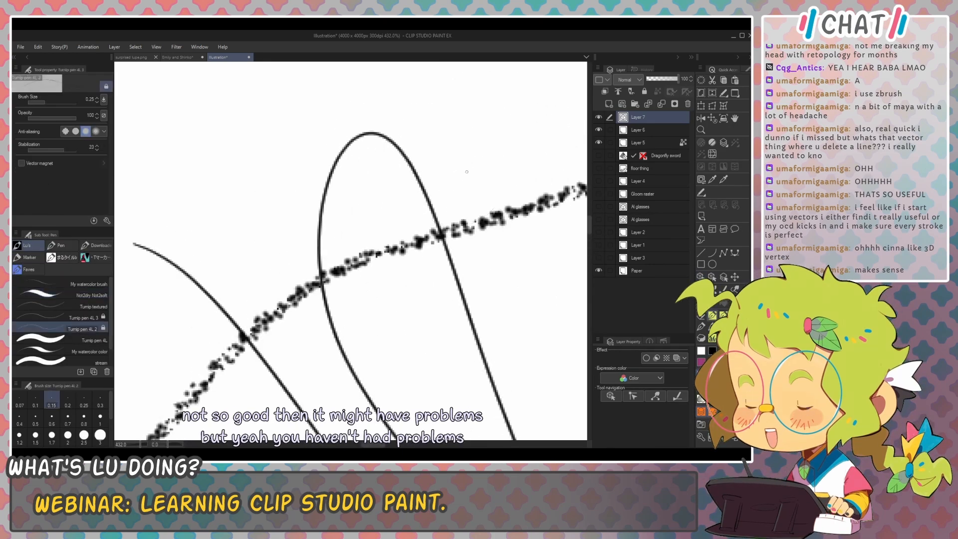
pyautogui.moveTo(443, 151); pyautogui.dragTo(569, 342)
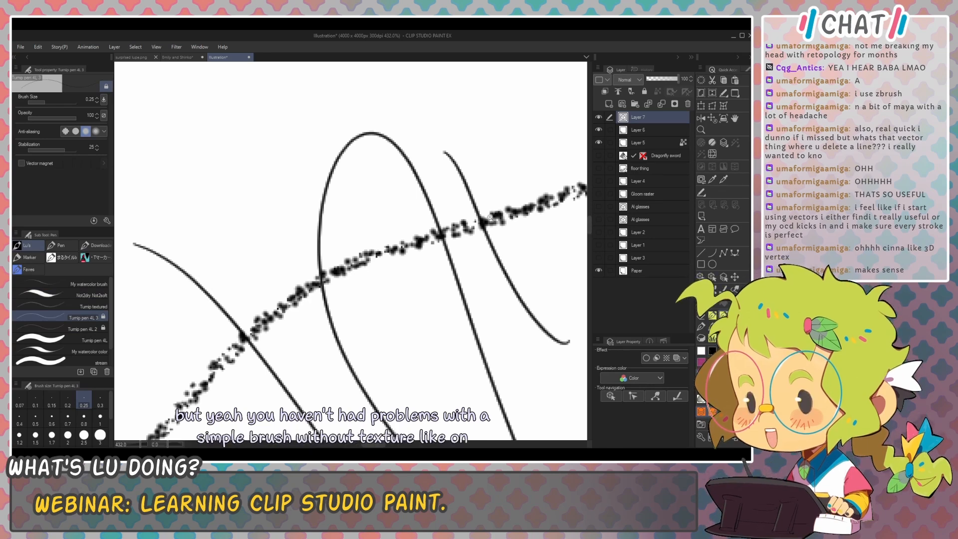
pyautogui.scroll(-6, 490, 217)
pyautogui.moveTo(476, 230); pyautogui.dragTo(522, 275)
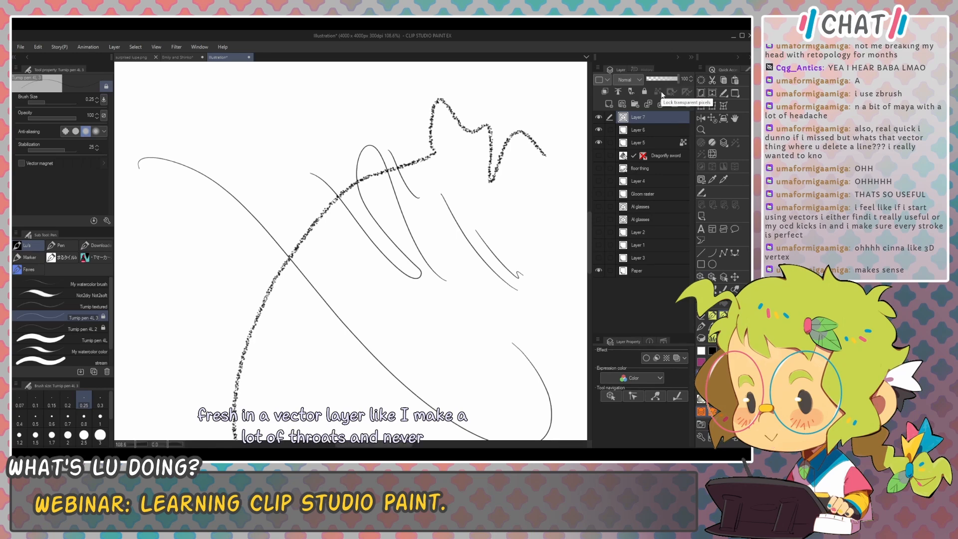
pyautogui.scroll(6, 466, 198)
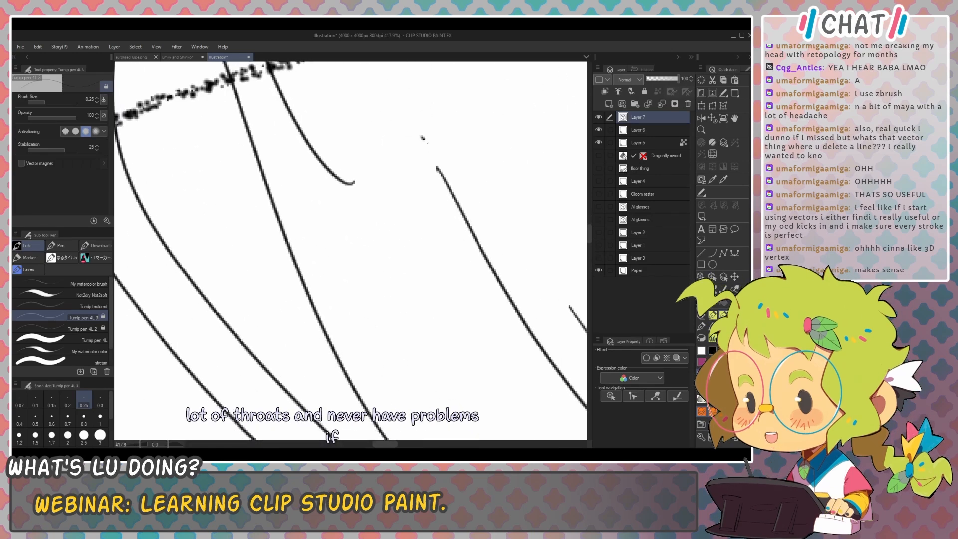
pyautogui.scroll(-6, 567, 307)
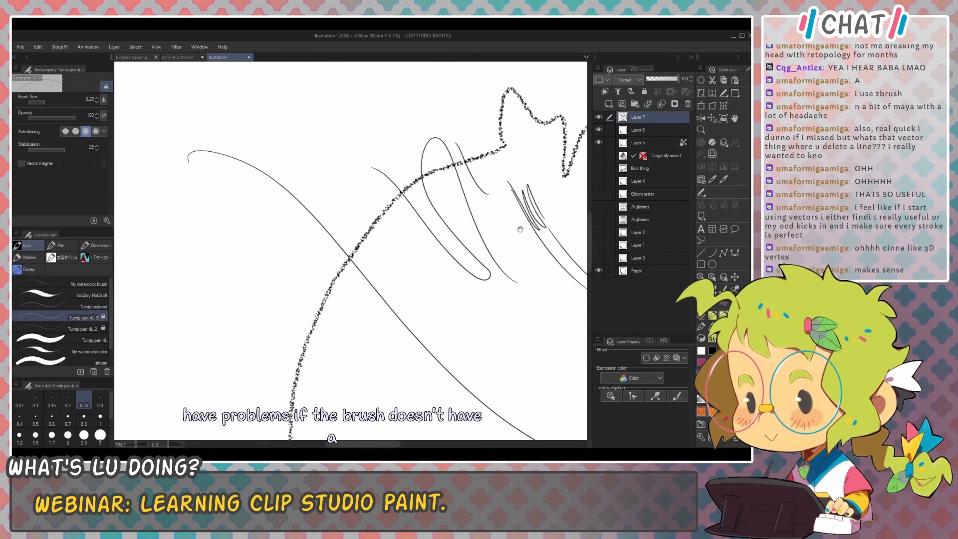
pyautogui.moveTo(492, 280); pyautogui.dragTo(503, 254)
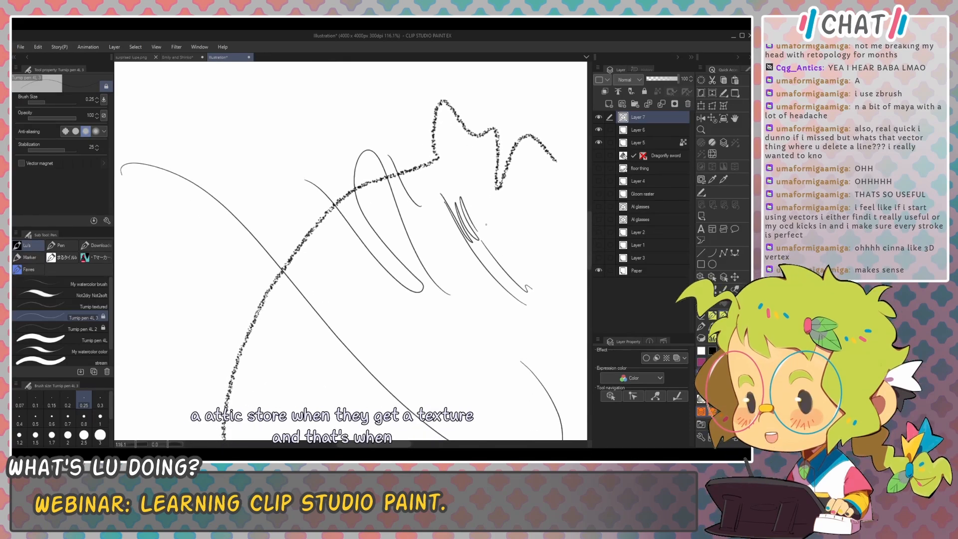
pyautogui.moveTo(524, 252); pyautogui.dragTo(520, 240)
# Step: Undo all the thin test strokes drawn around the upper part of the spray curve
pyautogui.hotkey('ctrl', 'z')
pyautogui.hotkey('ctrl', 'z')
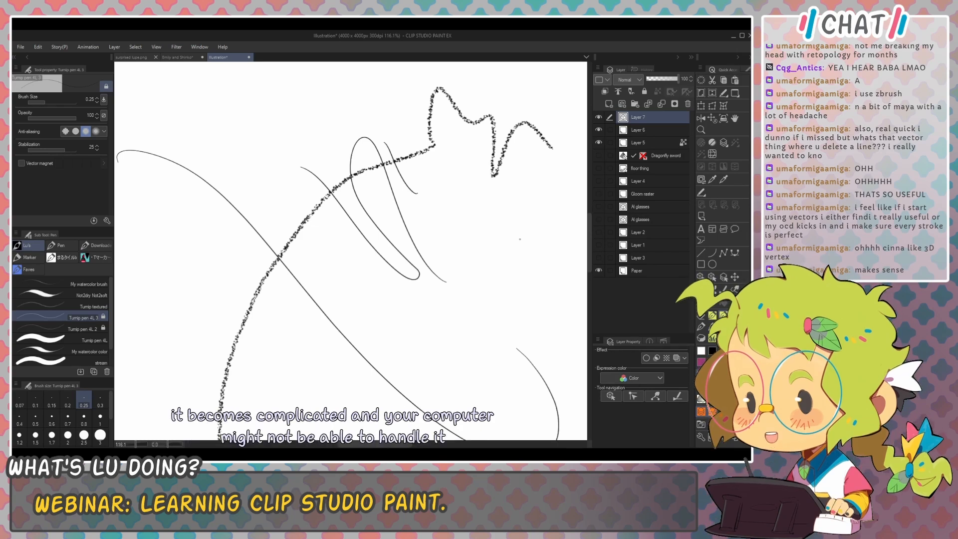
pyautogui.hotkey('ctrl', 'z')
pyautogui.hotkey('ctrl', 'z')
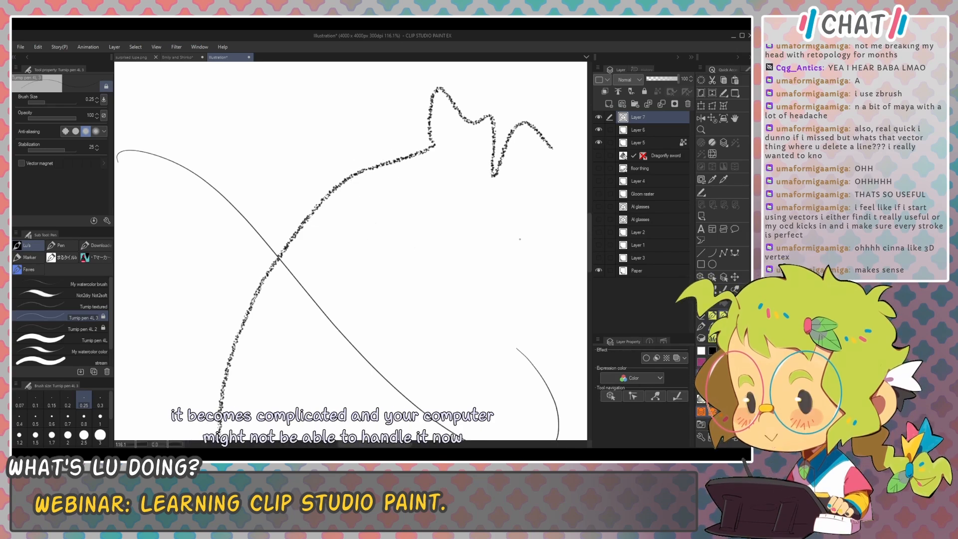
# Step: Switch to the Control point tool for the vector layer with the spray curve in view
pyautogui.moveTo(507, 232); pyautogui.dragTo(502, 235)
pyautogui.moveTo(502, 235); pyautogui.dragTo(454, 264)
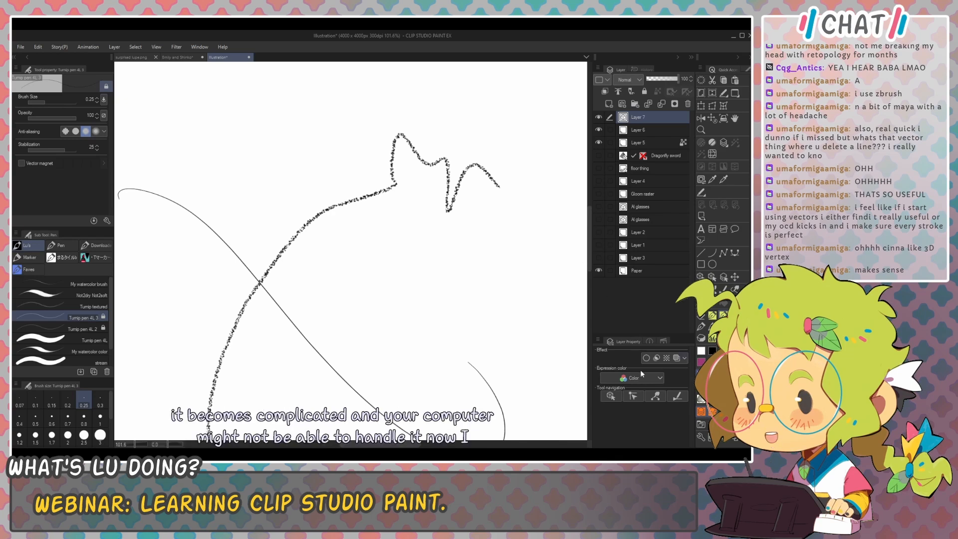
pyautogui.click(633, 396)
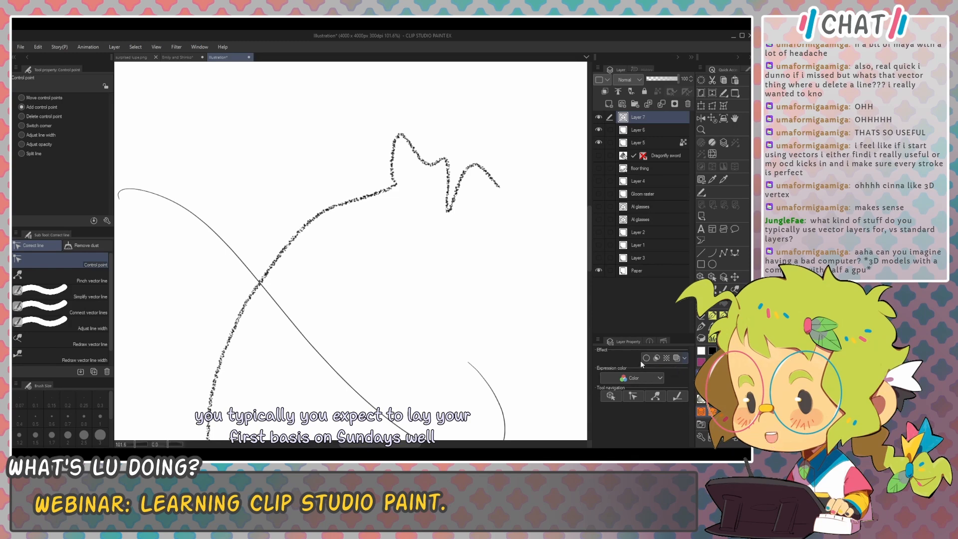
# Step: Place the glasses line-art material from the Webtoon materials folder onto the canvas as a new vector layer
pyautogui.scroll(-3, 535, 252)
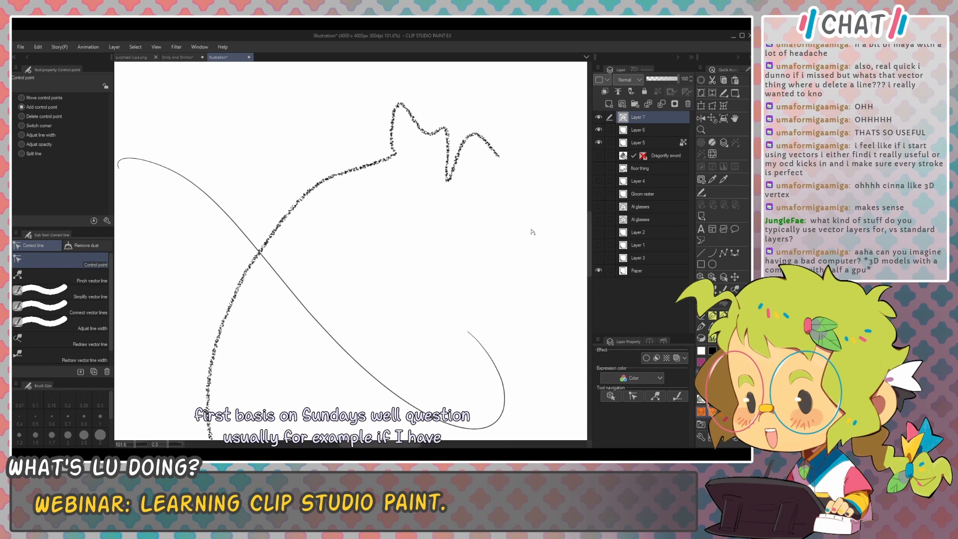
pyautogui.click(701, 424)
pyautogui.moveTo(435, 280); pyautogui.dragTo(413, 239)
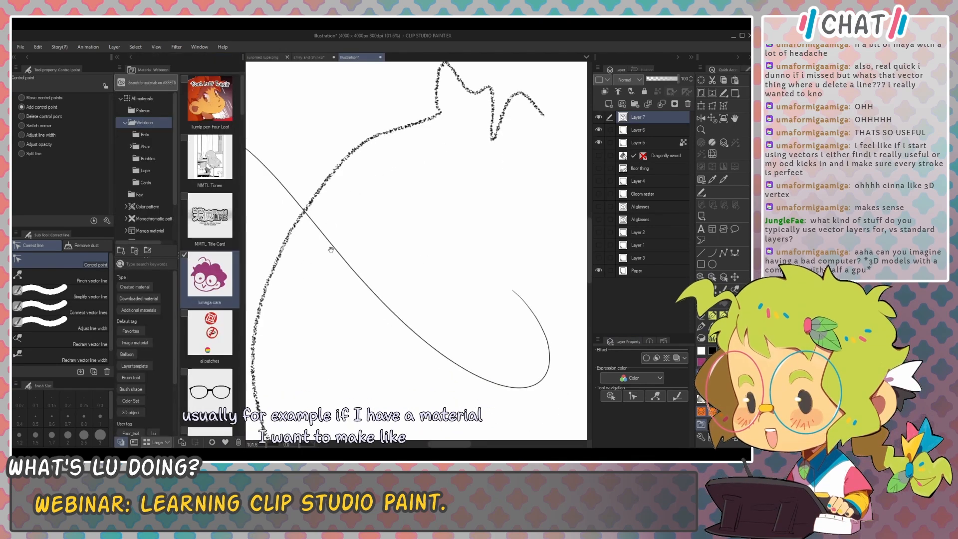
pyautogui.moveTo(217, 396); pyautogui.dragTo(448, 245)
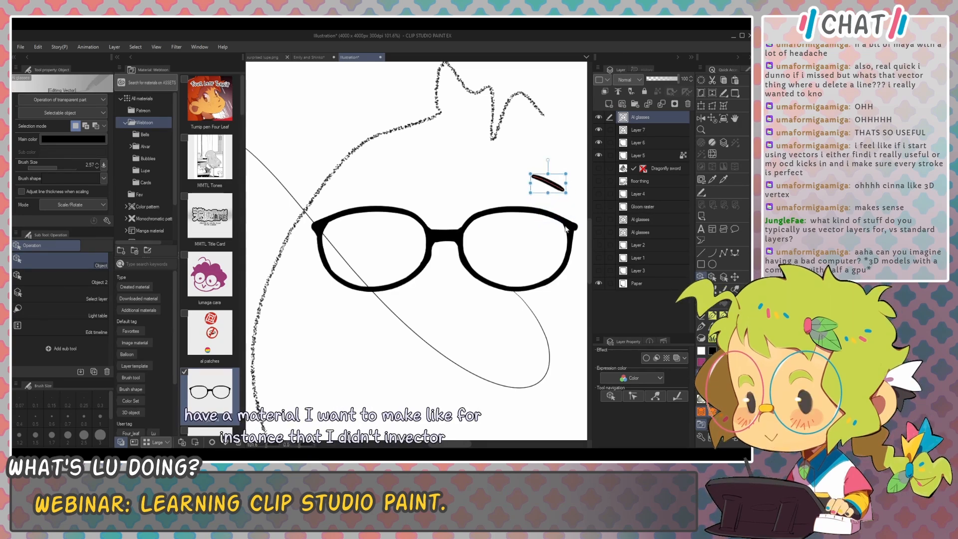
# Step: Pull individual strokes off the upper rim of one lens with the Object tool, and undo the moves
pyautogui.moveTo(539, 182); pyautogui.dragTo(539, 182)
pyautogui.click(467, 216)
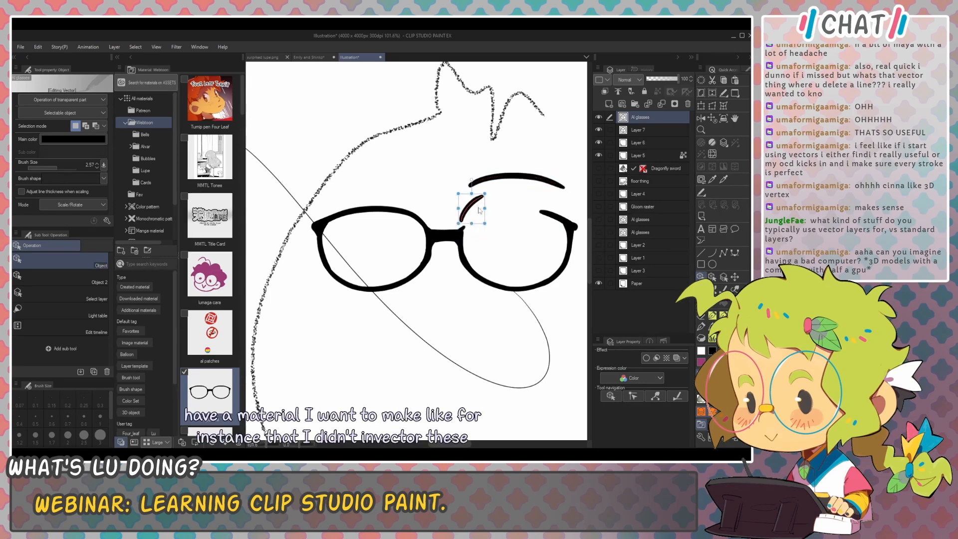
pyautogui.hotkey('ctrl', 'z')
pyautogui.hotkey('ctrl', 'z')
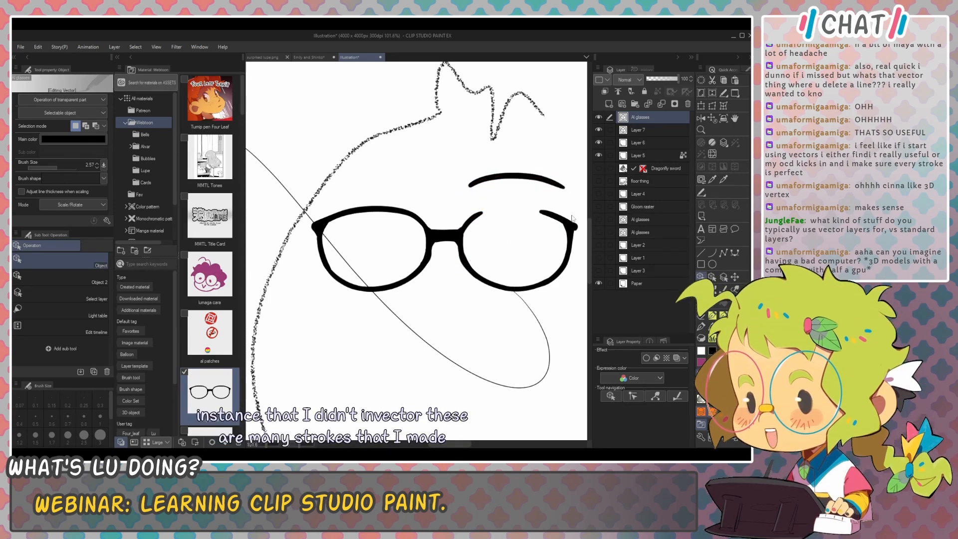
# Step: Select all the strokes of the glasses with the Object tool and squeeze them slightly narrower
pyautogui.moveTo(281, 161)
pyautogui.mouseDown()
pyautogui.moveTo(343, 203)
pyautogui.moveTo(588, 318)
pyautogui.moveTo(579, 320)
pyautogui.mouseUp()
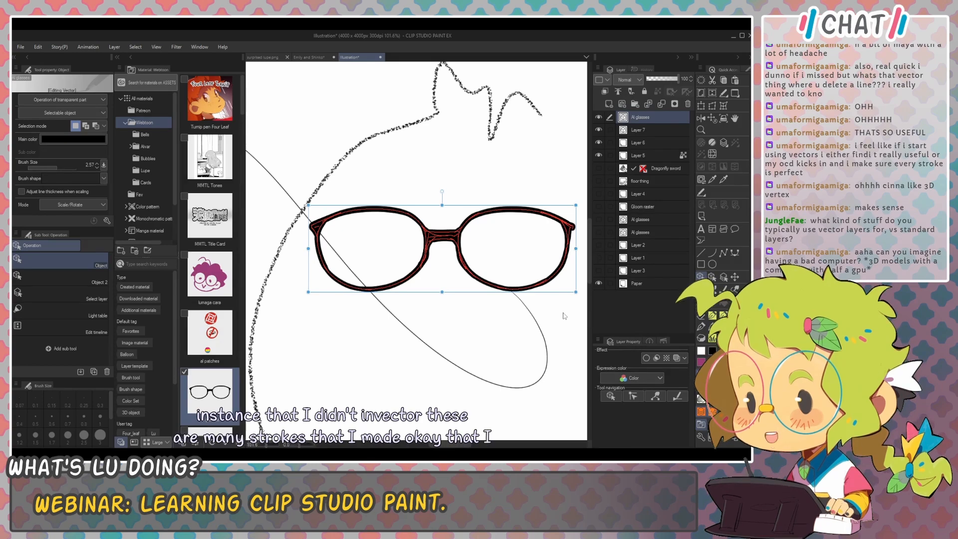
pyautogui.moveTo(576, 248); pyautogui.dragTo(555, 248)
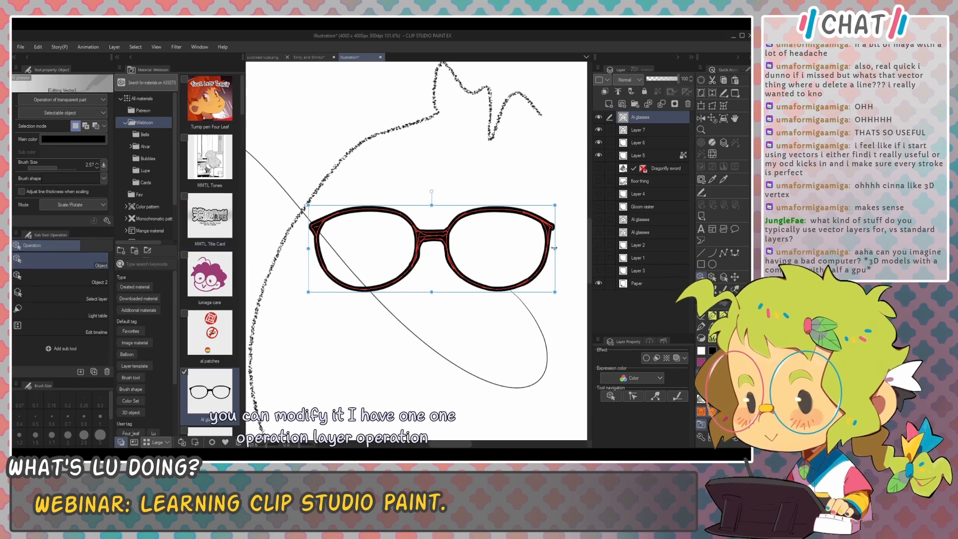
pyautogui.moveTo(555, 248)
pyautogui.mouseDown()
pyautogui.moveTo(513, 245)
pyautogui.moveTo(556, 245)
pyautogui.mouseUp()
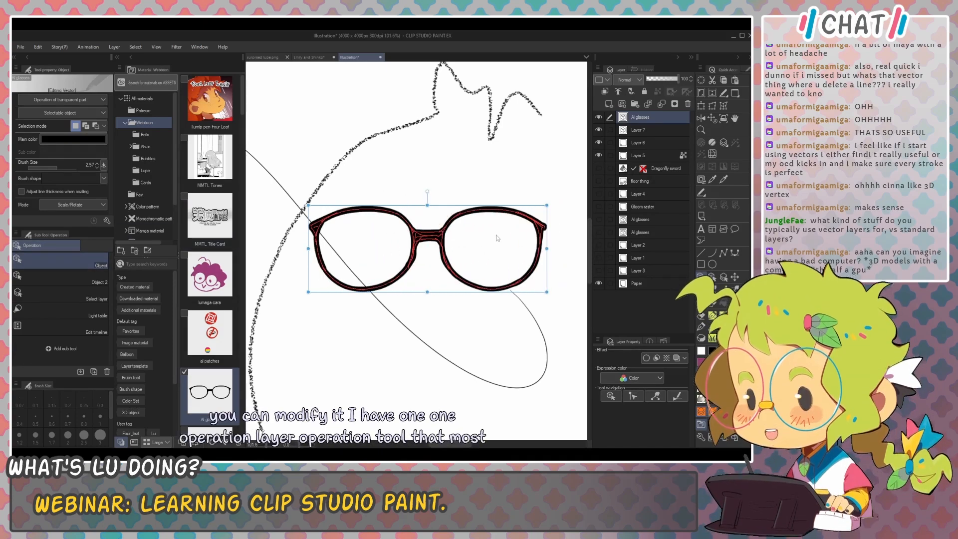
# Step: Skew the glasses upward with Object 2 in Free Transform mode, pull them back almost level, and deselect them
pyautogui.click(58, 276)
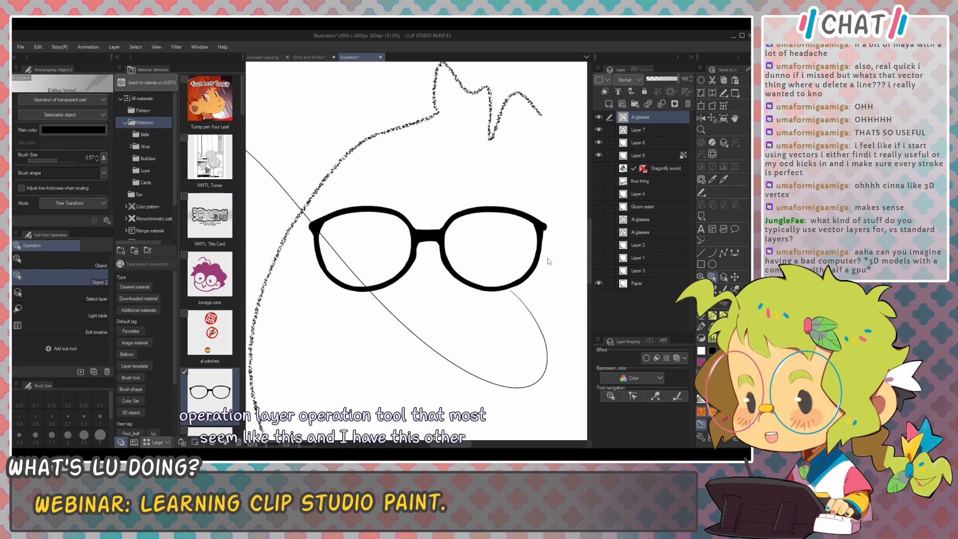
pyautogui.moveTo(572, 325); pyautogui.dragTo(572, 325)
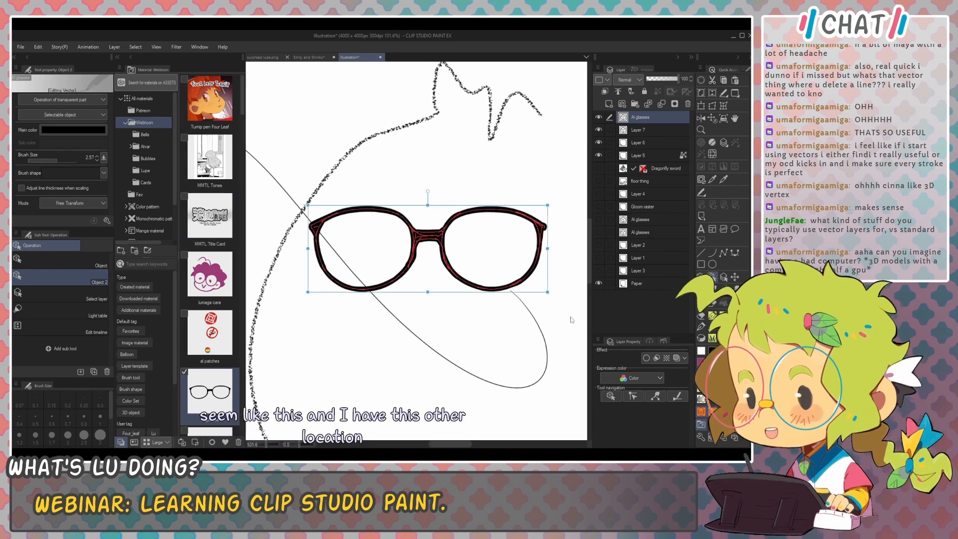
pyautogui.moveTo(548, 245); pyautogui.dragTo(507, 188)
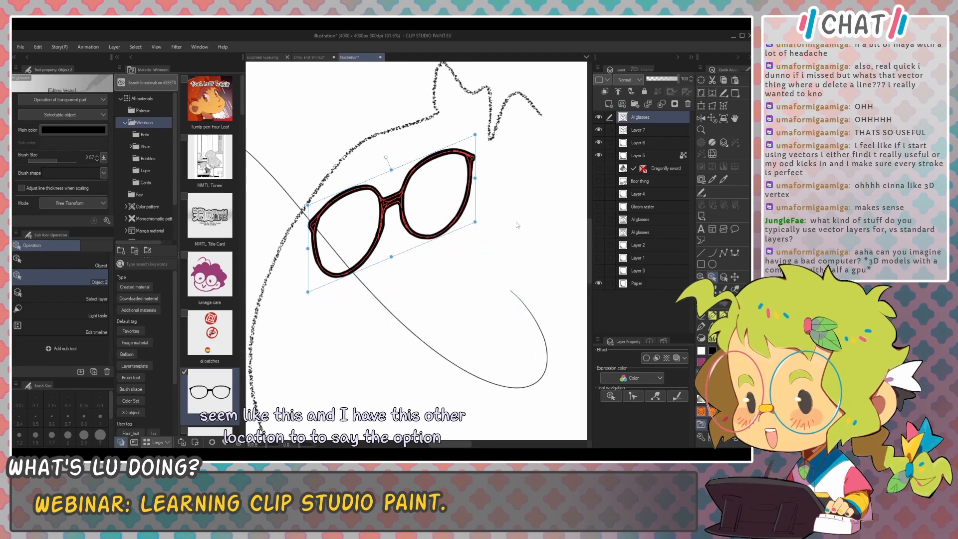
pyautogui.moveTo(477, 180); pyautogui.dragTo(521, 237)
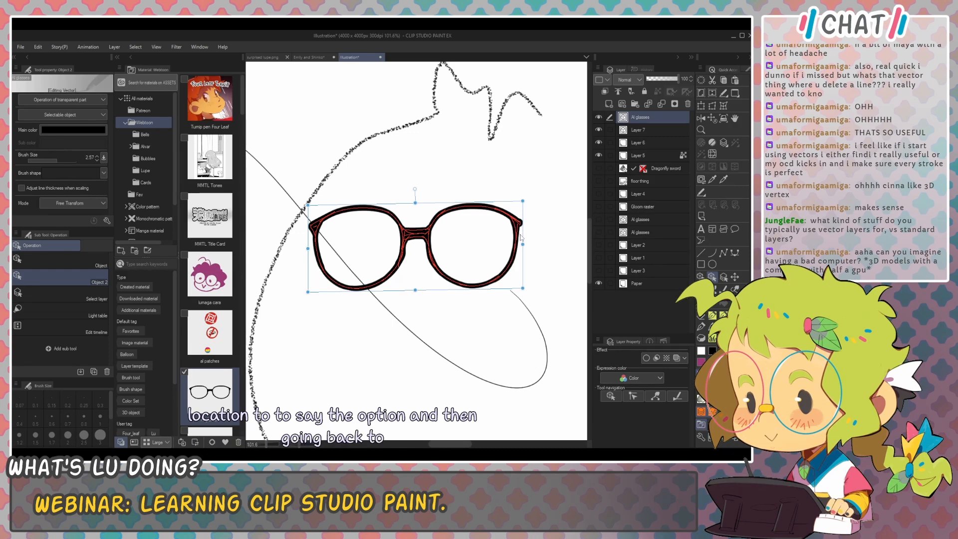
pyautogui.moveTo(523, 244); pyautogui.dragTo(542, 245)
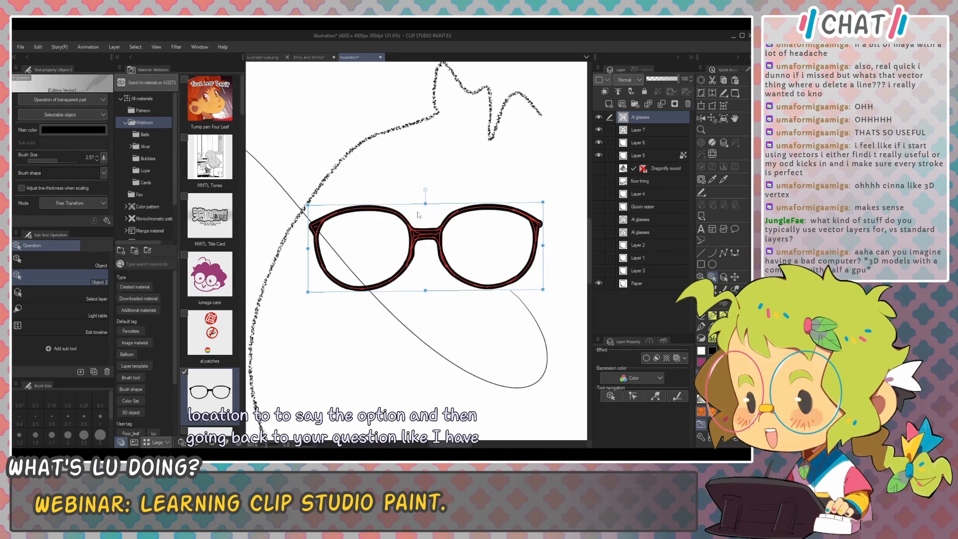
pyautogui.hotkey('ctrl', 'd')
# Step: Scale the glasses down to less than half size with Change vector width off, and inspect the line quality
pyautogui.moveTo(449, 238); pyautogui.dragTo(456, 225)
pyautogui.scroll(-4, 467, 192)
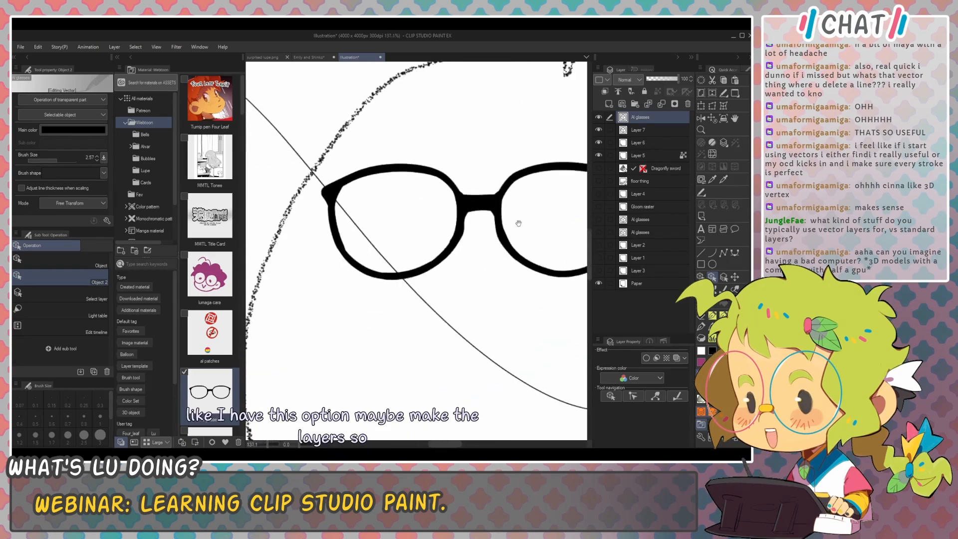
pyautogui.hotkey('ctrl', 't')
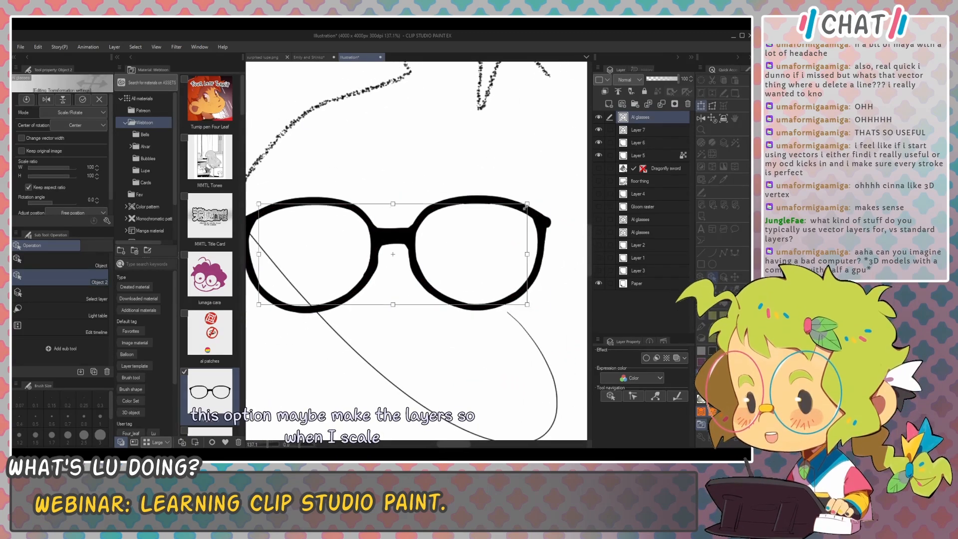
pyautogui.moveTo(525, 207); pyautogui.dragTo(449, 231)
pyautogui.press('Return')
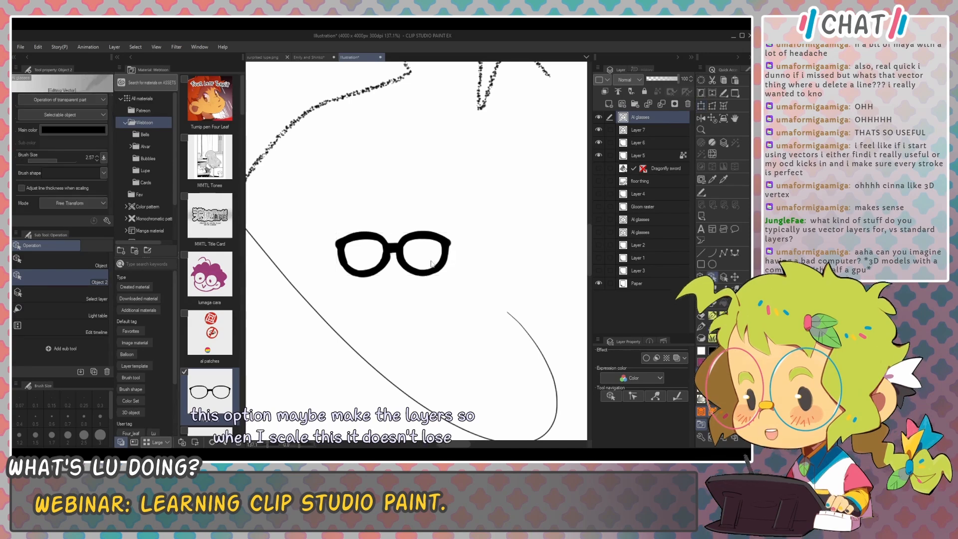
pyautogui.scroll(4, 434, 257)
pyautogui.scroll(-4, 398, 246)
pyautogui.scroll(-1, 399, 245)
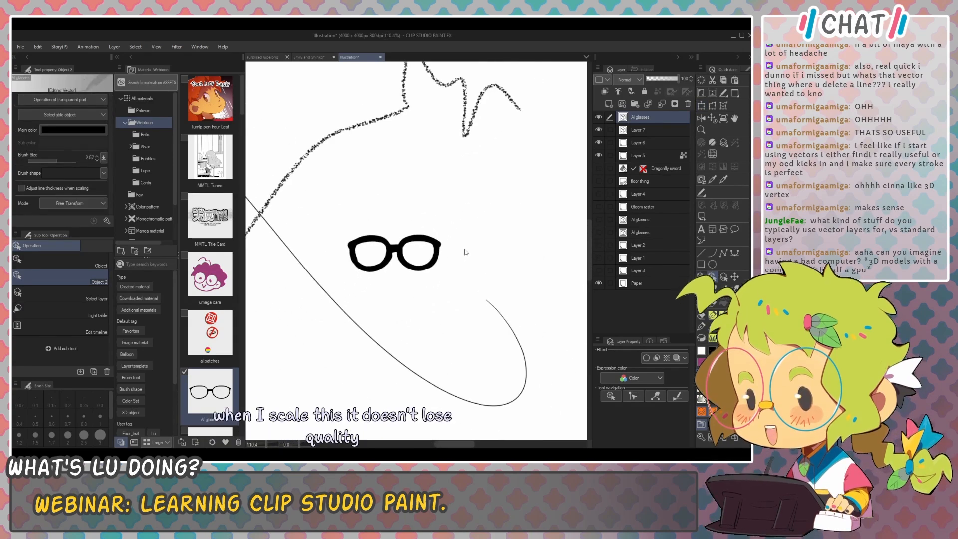
# Step: Enlarge the glasses with Scale/Rotate, inspect the line quality, and move them slightly down and to the right
pyautogui.hotkey('ctrl', 't')
pyautogui.moveTo(440, 233); pyautogui.dragTo(563, 185)
pyautogui.press('Return')
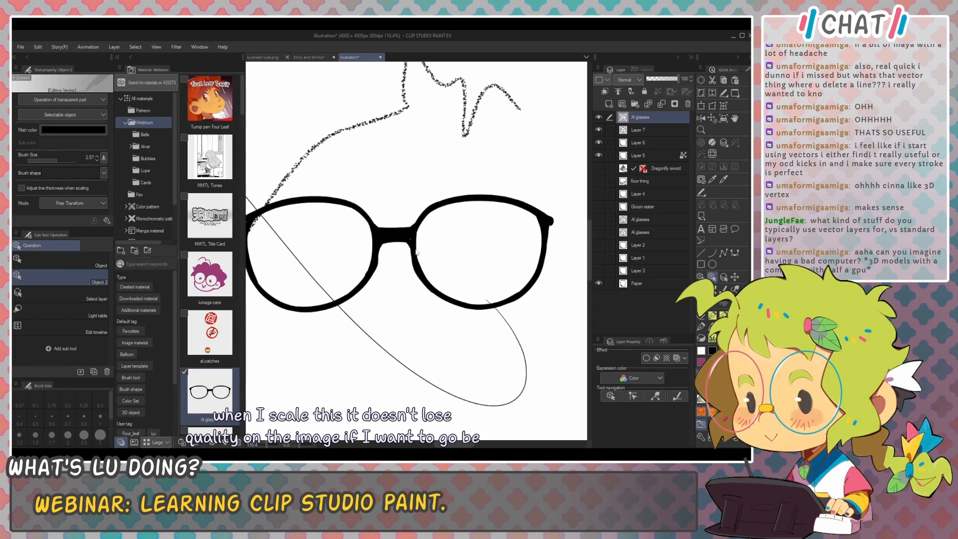
pyautogui.scroll(3, 417, 252)
pyautogui.scroll(-5, 422, 234)
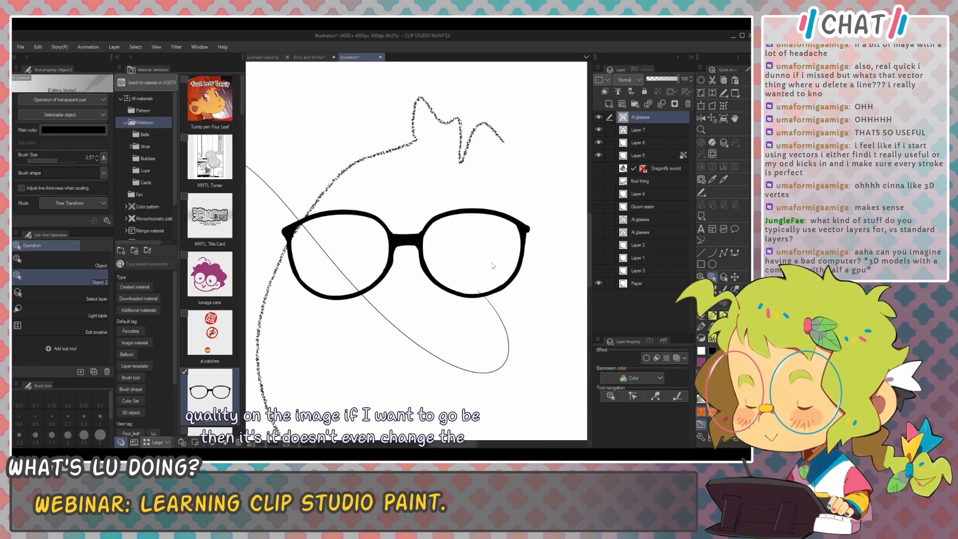
pyautogui.press('k')
pyautogui.moveTo(485, 256); pyautogui.dragTo(513, 273)
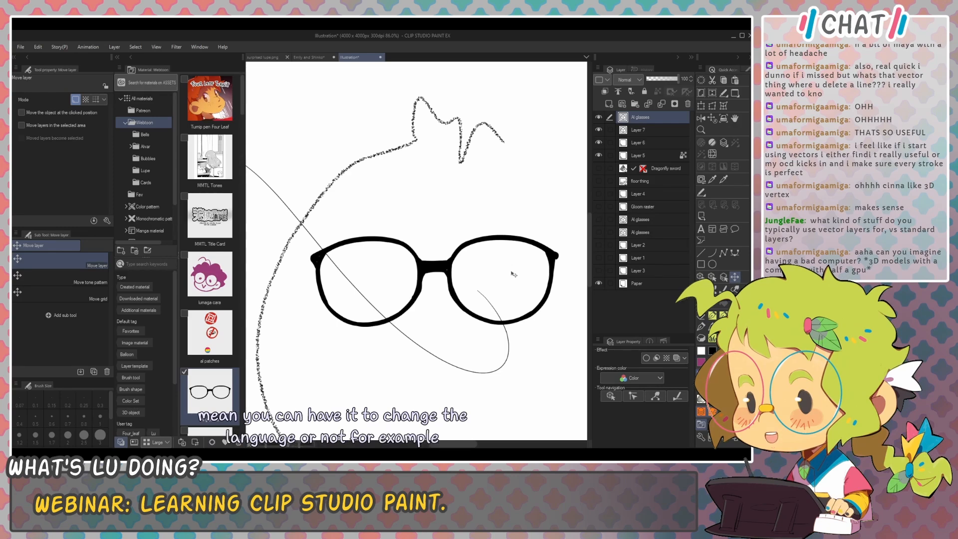
# Step: Shrink the glasses to a small size with Change vector width enabled, and undo the scaling
pyautogui.hotkey('ctrl', 't')
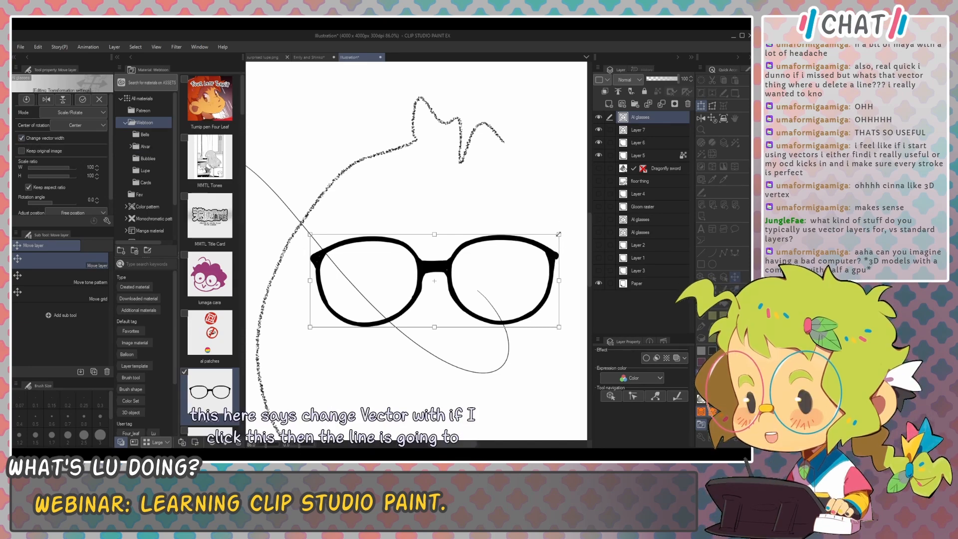
pyautogui.moveTo(559, 234); pyautogui.dragTo(464, 270)
pyautogui.press('Return')
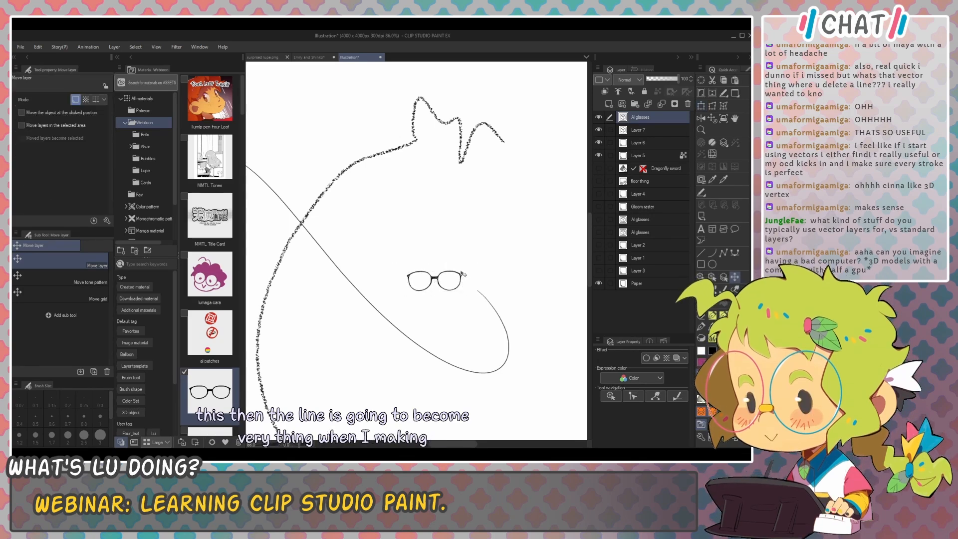
pyautogui.hotkey('ctrl', 'z')
# Step: Shrink the glasses again with Change vector width disabled, inspect their line thickness, and undo the scaling
pyautogui.hotkey('ctrl', 't')
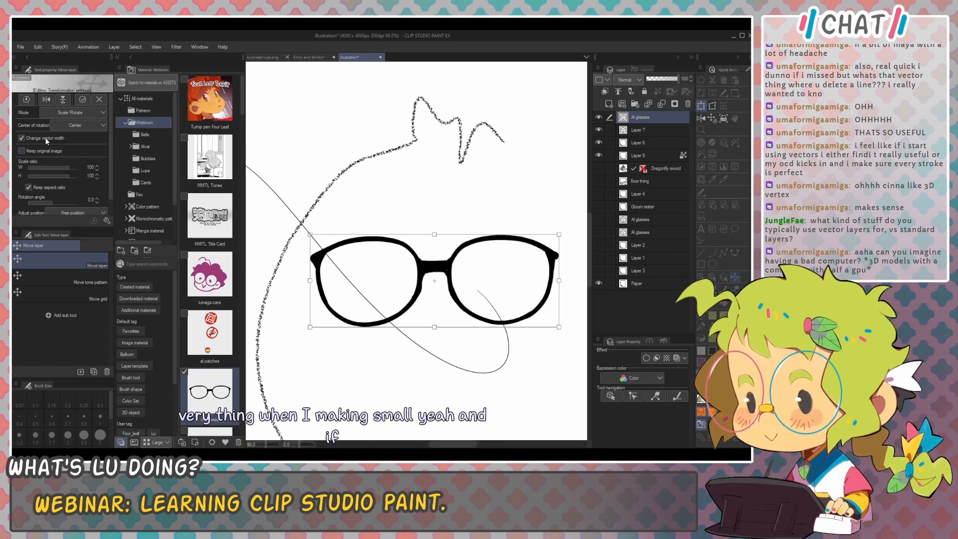
pyautogui.click(46, 139)
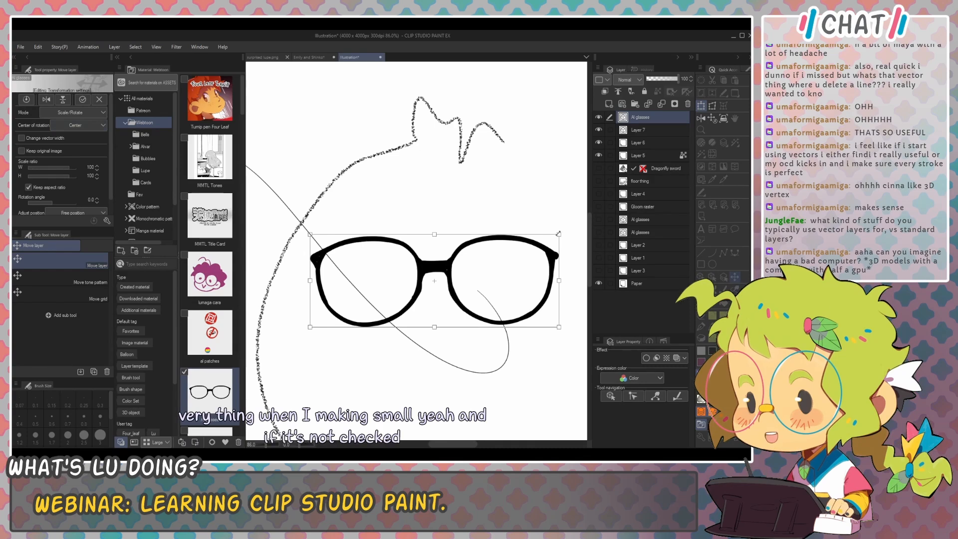
pyautogui.moveTo(559, 234); pyautogui.dragTo(462, 272)
pyautogui.press('Return')
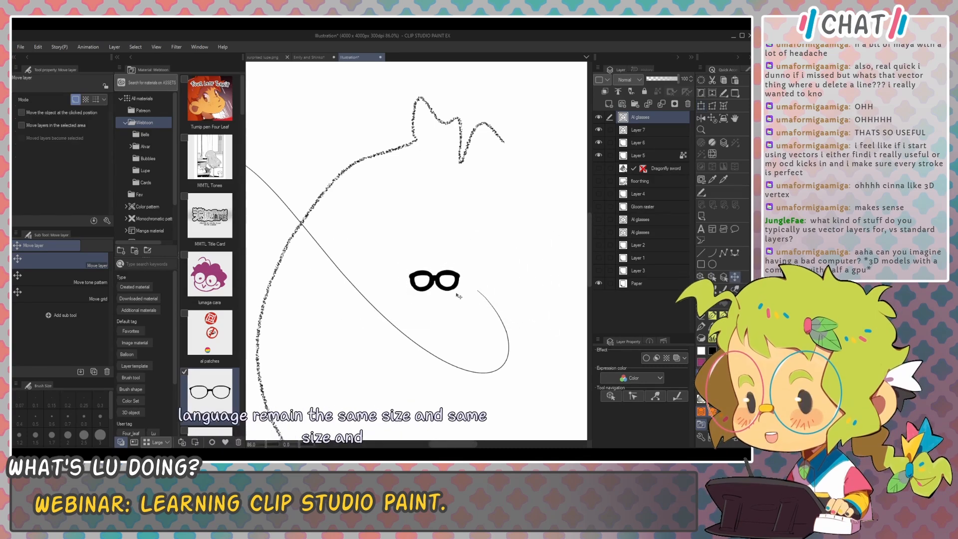
pyautogui.scroll(5, 451, 284)
pyautogui.scroll(-4, 452, 284)
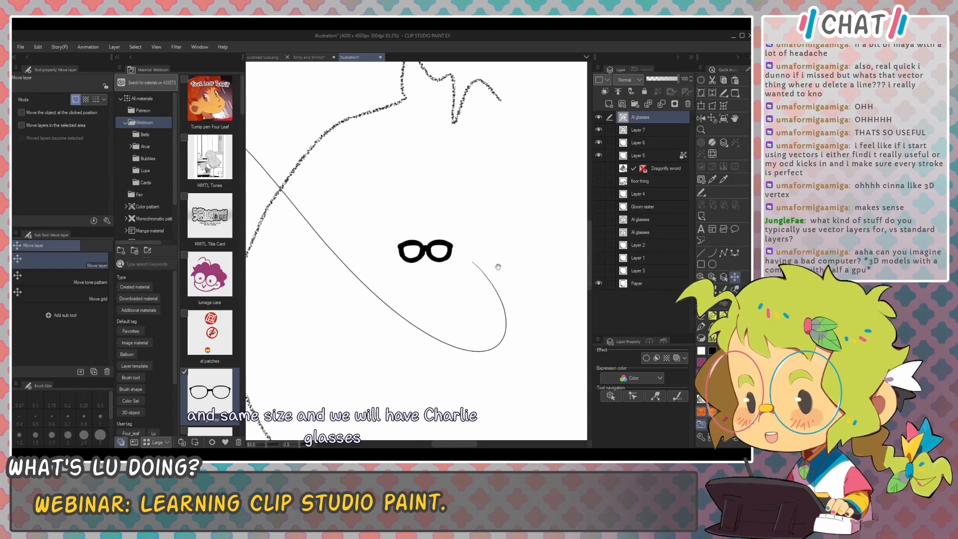
pyautogui.scroll(-3, 514, 267)
pyautogui.hotkey('ctrl', 'z')
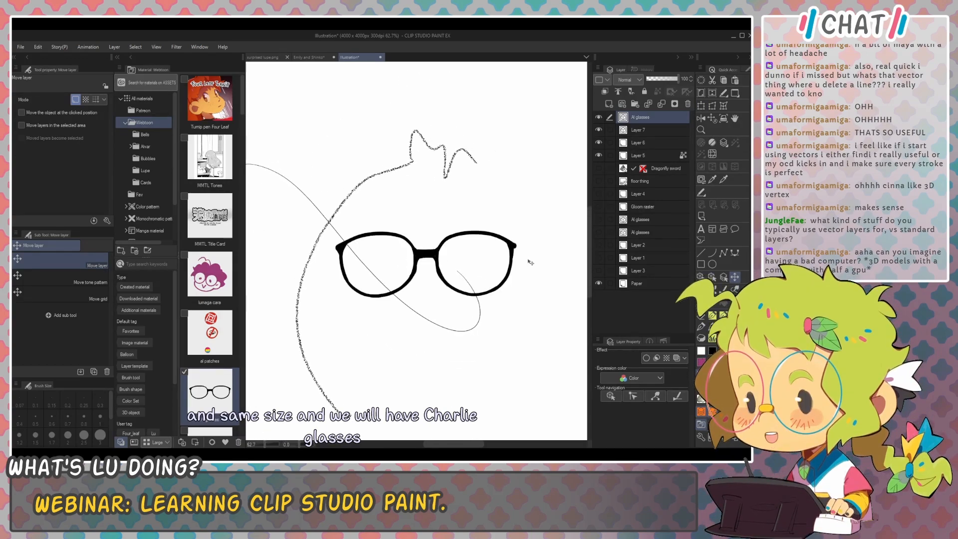
# Step: Sketch a small round face beside the glasses on a new vector layer with the Turnip pen 4L 3 at size 0.25
pyautogui.scroll(-3, 536, 183)
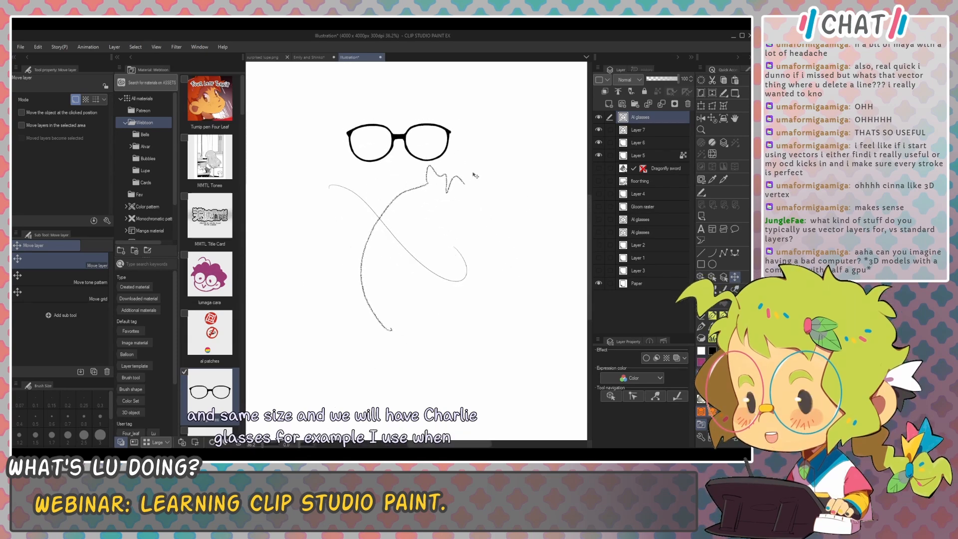
pyautogui.click(623, 106)
pyautogui.press('p')
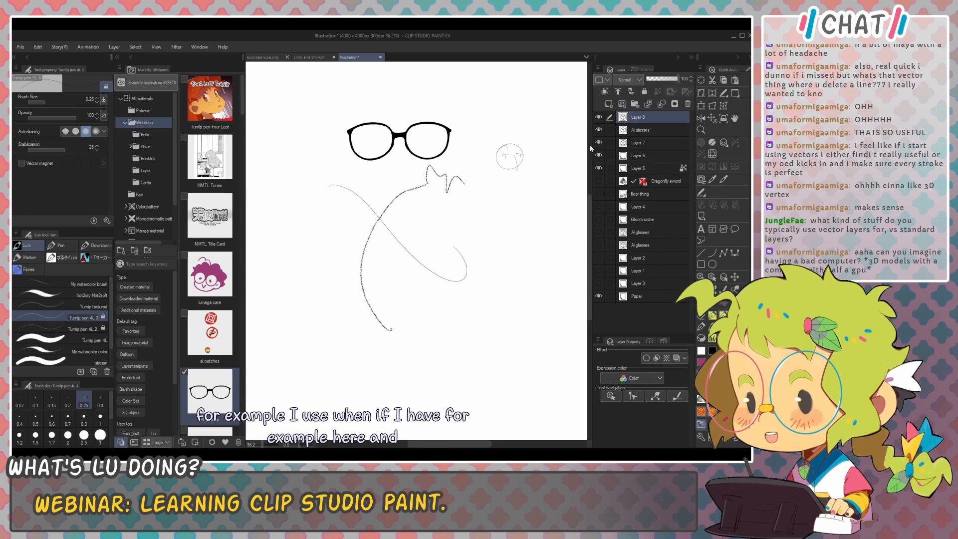
# Step: Move the glasses layer over the sketched face and scale the glasses down to fit across its eyes
pyautogui.click(655, 130)
pyautogui.press('k')
pyautogui.moveTo(399, 145); pyautogui.dragTo(490, 145)
pyautogui.scroll(5, 500, 190)
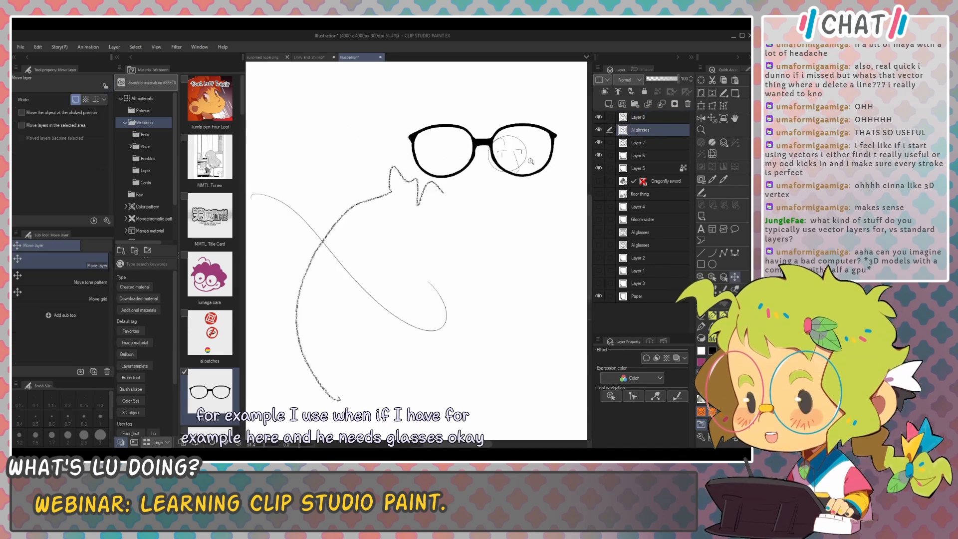
pyautogui.scroll(3, 499, 190)
pyautogui.hotkey('ctrl', 't')
pyautogui.moveTo(559, 160)
pyautogui.mouseDown()
pyautogui.moveTo(449, 162)
pyautogui.moveTo(527, 176)
pyautogui.moveTo(453, 195)
pyautogui.mouseUp()
pyautogui.moveTo(471, 176); pyautogui.dragTo(479, 188)
pyautogui.press('Return')
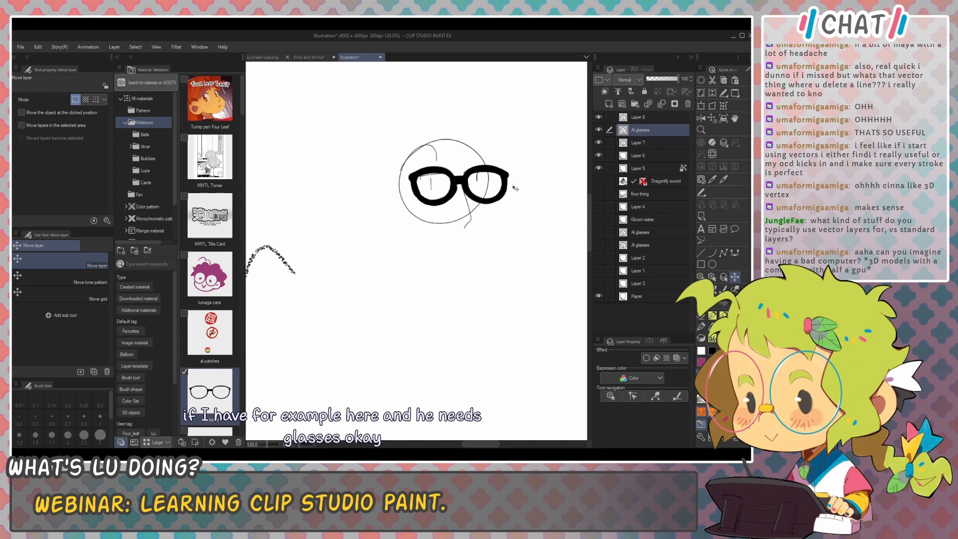
# Step: Thin the lines of the glasses with Adjust line width in Narrow mode, first at 0.04 and again at 0.11
pyautogui.click(678, 398)
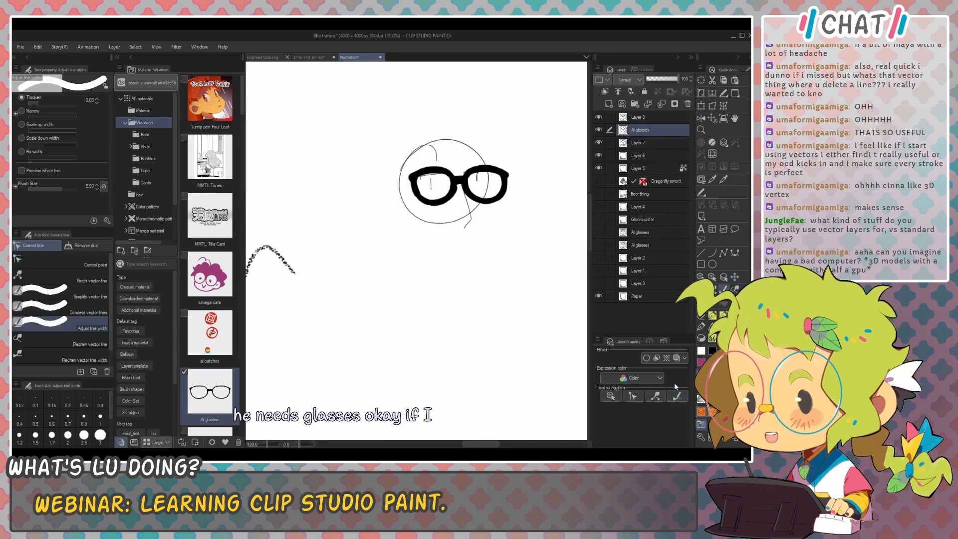
pyautogui.click(36, 112)
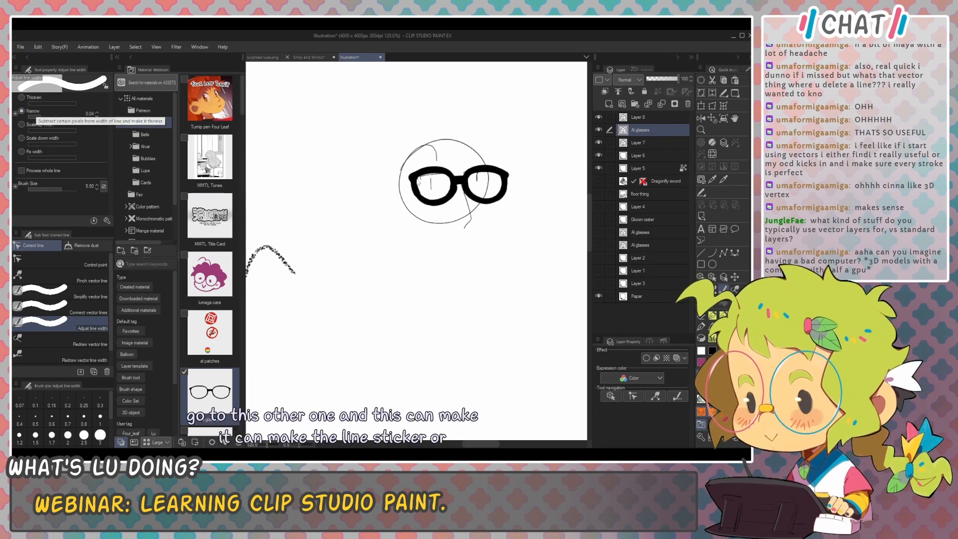
pyautogui.moveTo(420, 184); pyautogui.dragTo(539, 186)
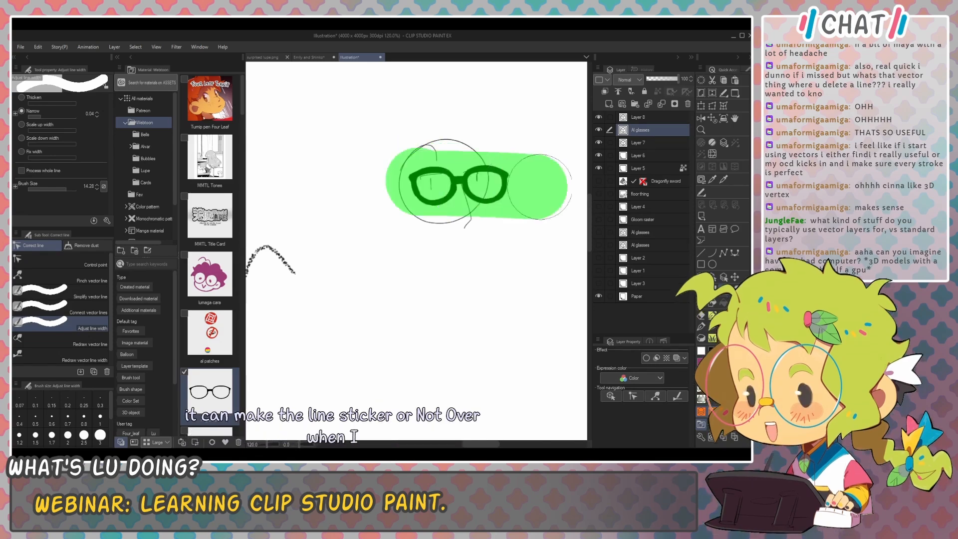
pyautogui.click(42, 116)
pyautogui.moveTo(372, 186); pyautogui.dragTo(533, 186)
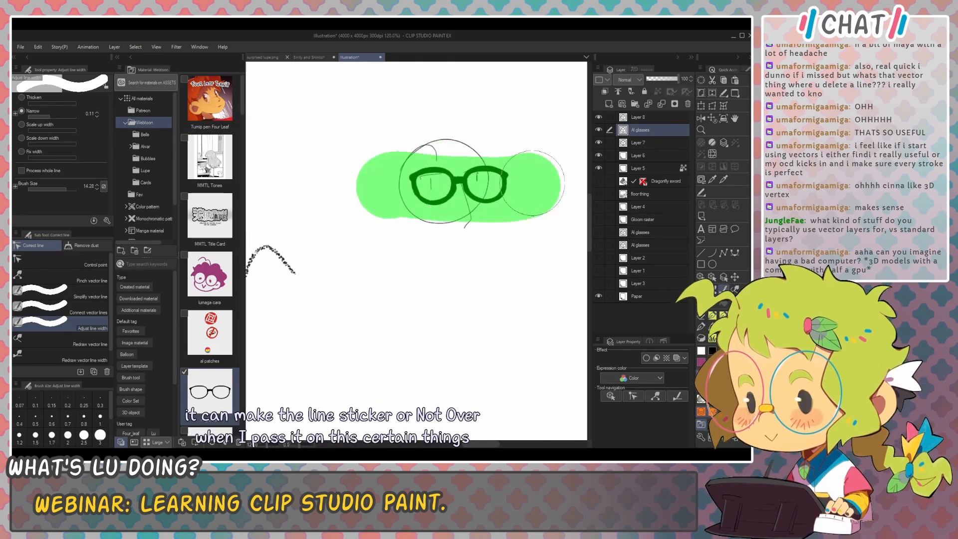
# Step: Brush over the full width of the glasses once more in Narrow mode at 0.11 and check their thinned lines
pyautogui.moveTo(375, 186); pyautogui.dragTo(539, 187)
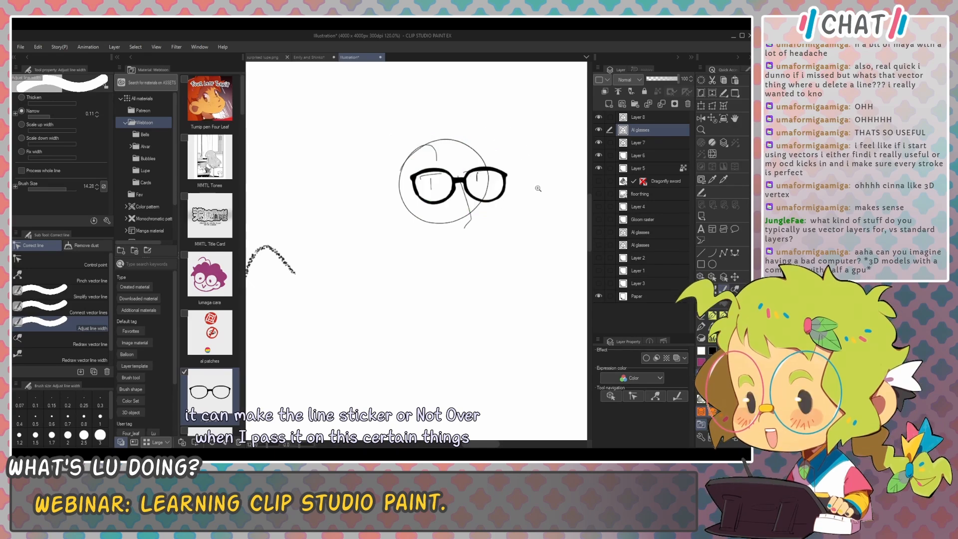
pyautogui.scroll(-5, 538, 188)
pyautogui.scroll(4, 542, 188)
pyautogui.scroll(4, 547, 189)
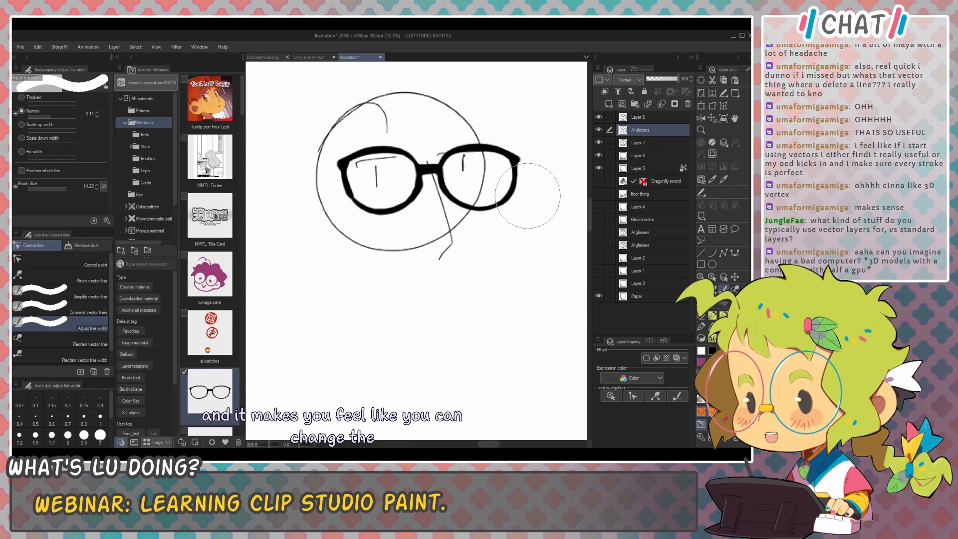
pyautogui.scroll(-4, 500, 240)
pyautogui.scroll(3, 509, 237)
# Step: Select the small face's circle on its vector layer and nudge it slightly behind the glasses
pyautogui.press('o')
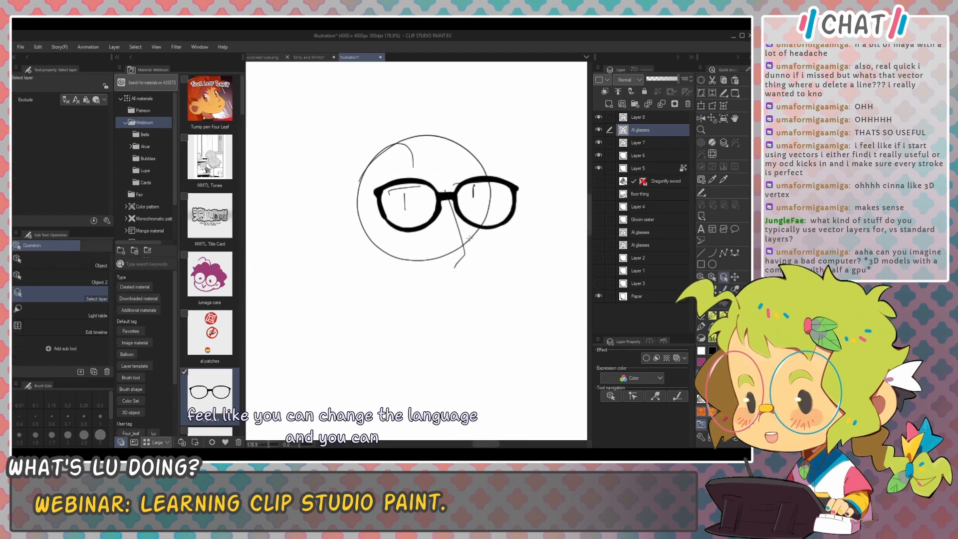
pyautogui.click(474, 240)
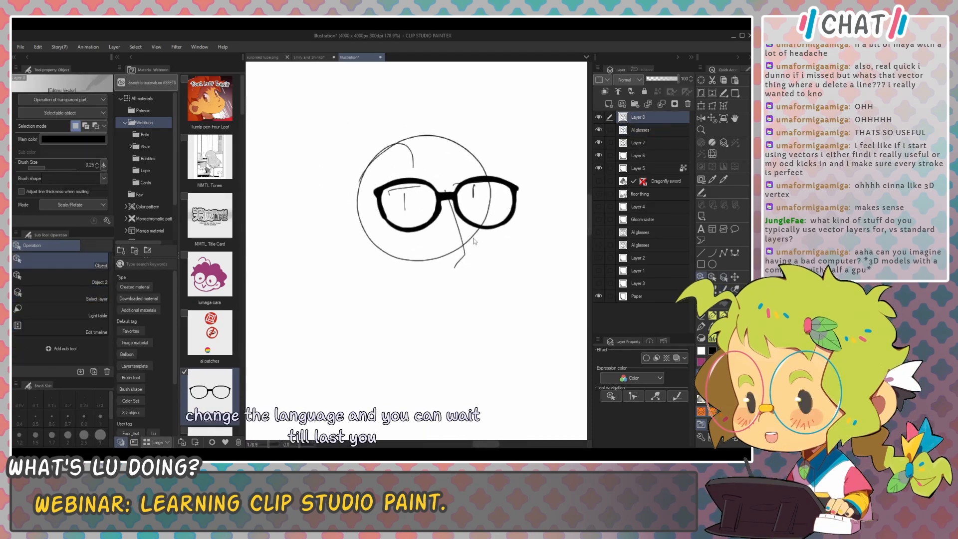
pyautogui.moveTo(474, 241)
pyautogui.mouseDown()
pyautogui.moveTo(489, 241)
pyautogui.moveTo(458, 233)
pyautogui.moveTo(463, 245)
pyautogui.mouseUp()
pyautogui.click(461, 255)
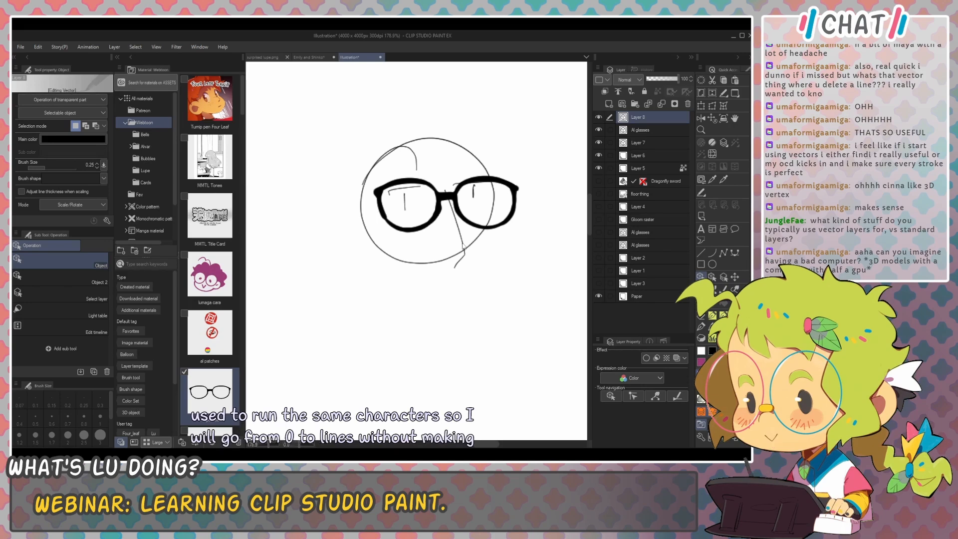
# Step: Sketch a larger head below the small face with Turnip pen 4L 3 at 0.25, drawing cheek, chin, nose and eyes around a guide circle
pyautogui.press('p')
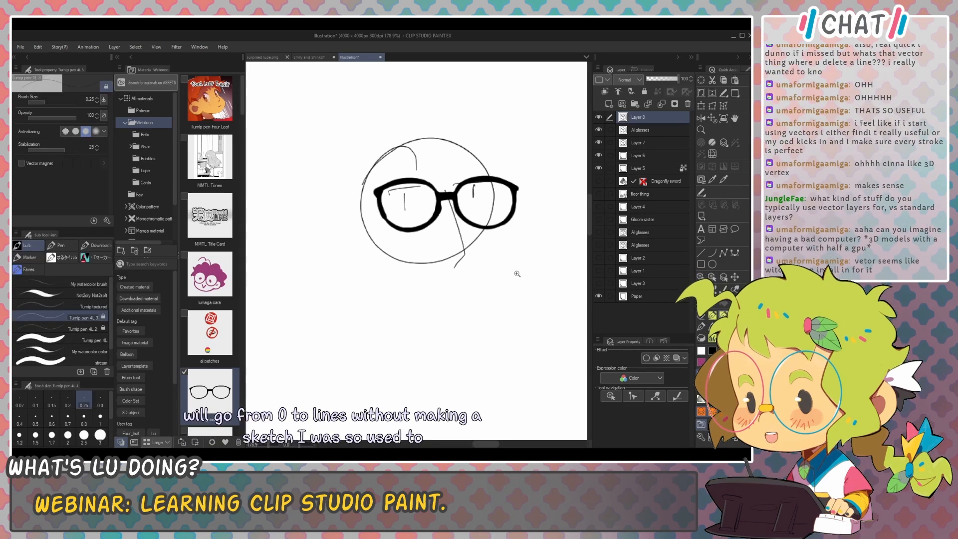
pyautogui.scroll(-5, 514, 272)
pyautogui.scroll(-1, 522, 219)
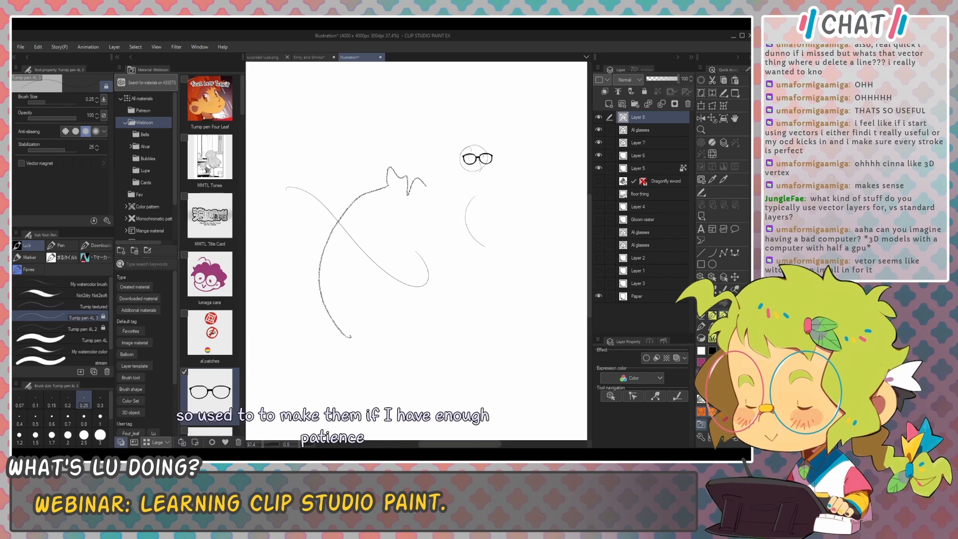
pyautogui.moveTo(475, 195)
pyautogui.mouseDown()
pyautogui.moveTo(497, 250)
pyautogui.moveTo(481, 259)
pyautogui.mouseUp()
pyautogui.moveTo(494, 259); pyautogui.dragTo(520, 254)
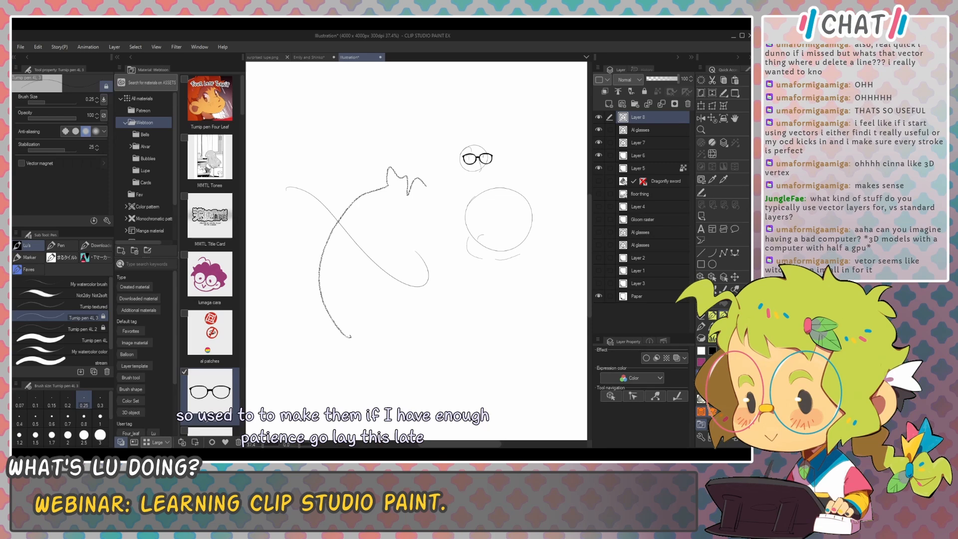
pyautogui.scroll(5, 491, 241)
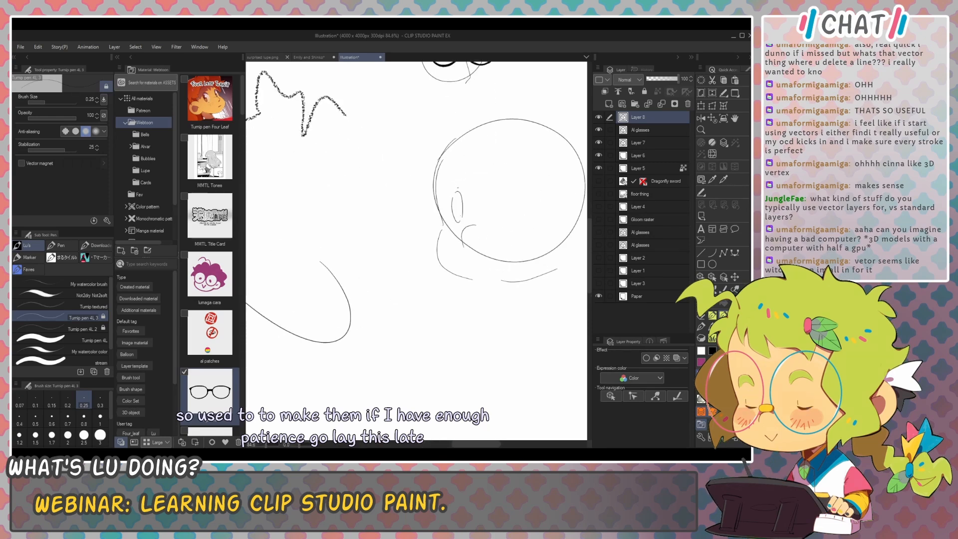
pyautogui.moveTo(443, 220)
pyautogui.mouseDown()
pyautogui.moveTo(458, 186)
pyautogui.moveTo(519, 226)
pyautogui.mouseUp()
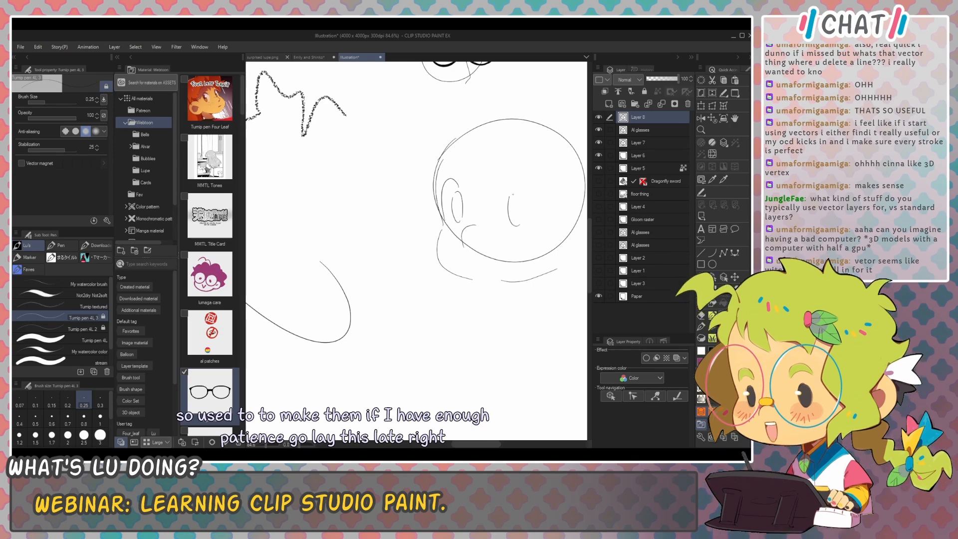
pyautogui.moveTo(514, 189); pyautogui.dragTo(521, 224)
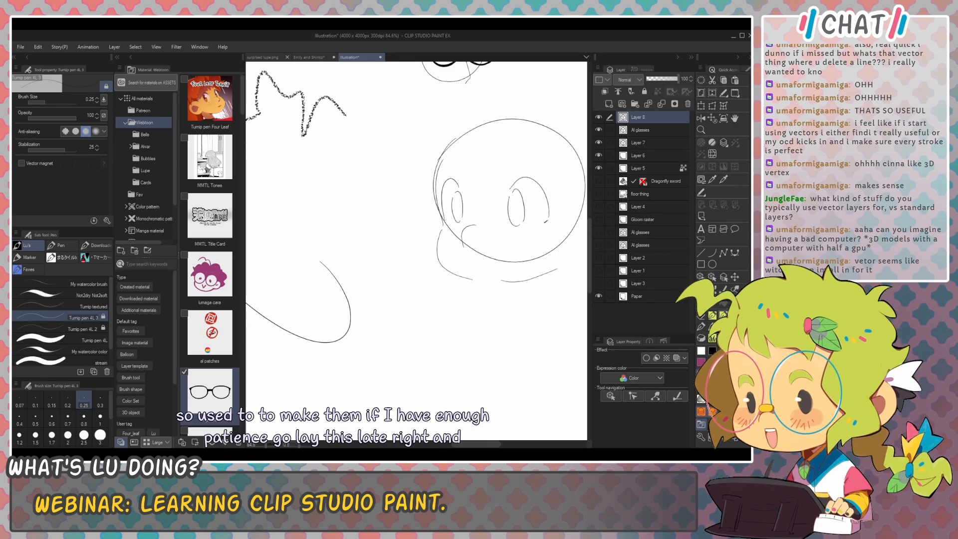
# Step: Delete the large guide circle as a vector object, keeping the facial features drawn around it
pyautogui.press('o')
pyautogui.click(576, 223)
pyautogui.press('Delete')
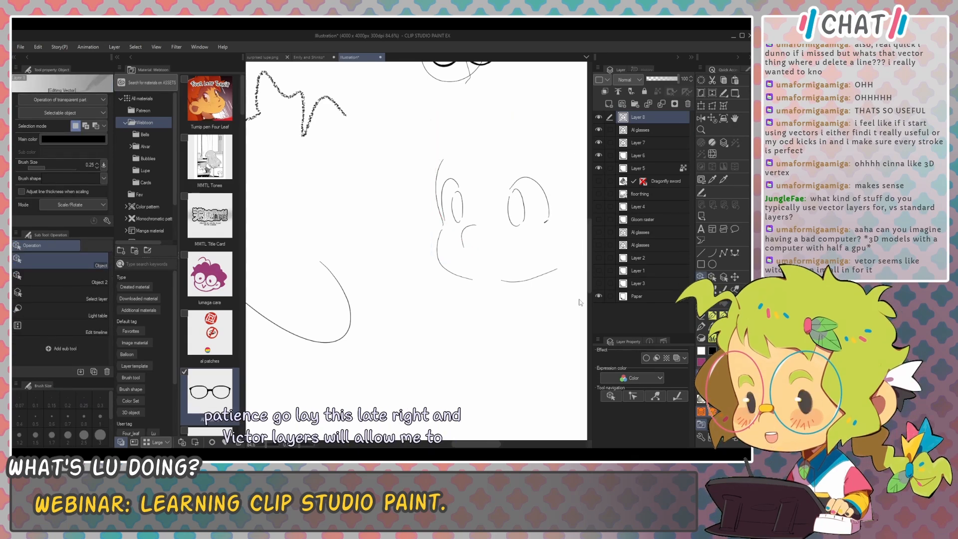
# Step: Draw a small wavy mouth, extend the jaw line upward, and add a rounded ear at the side of the head
pyautogui.press('p')
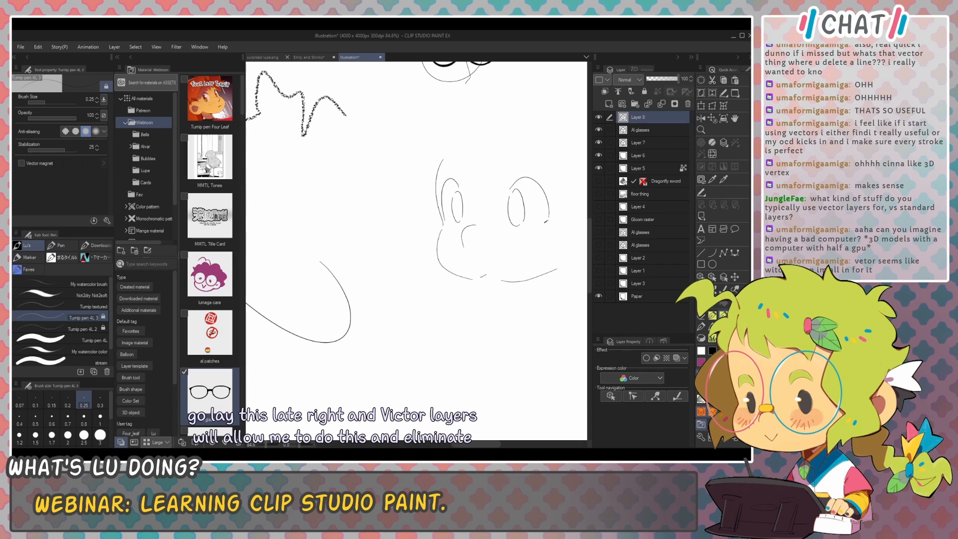
pyautogui.moveTo(416, 249); pyautogui.dragTo(365, 260)
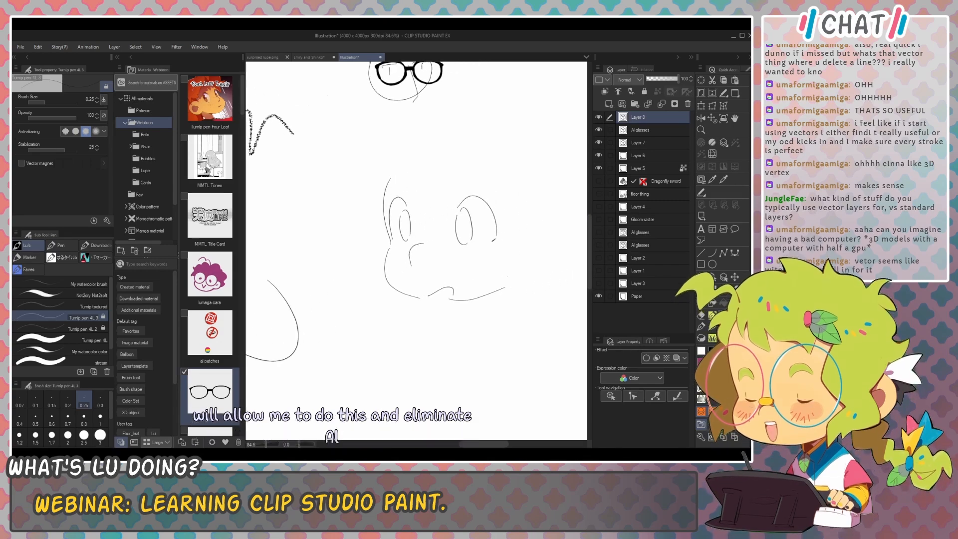
pyautogui.press('e')
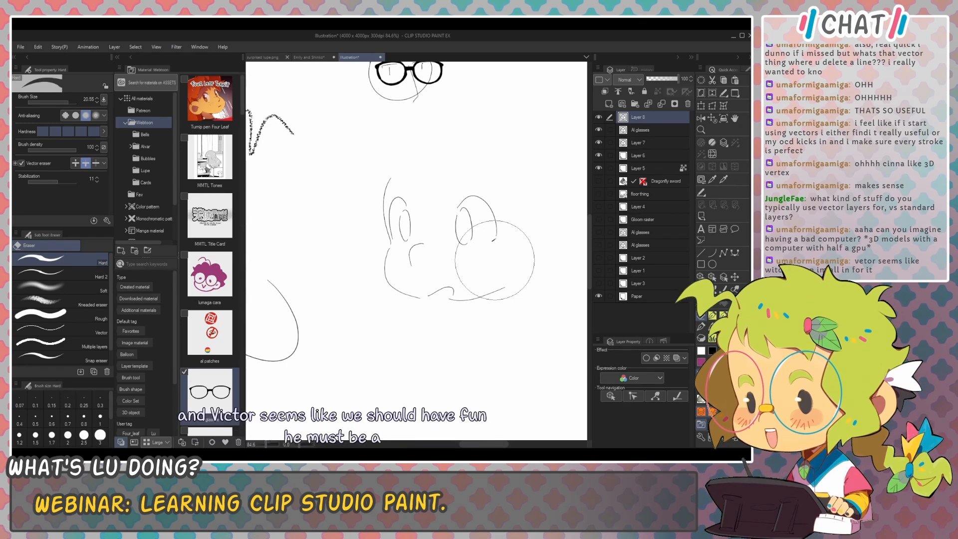
pyautogui.click(523, 229)
pyautogui.moveTo(527, 221); pyautogui.dragTo(512, 227)
pyautogui.press('p')
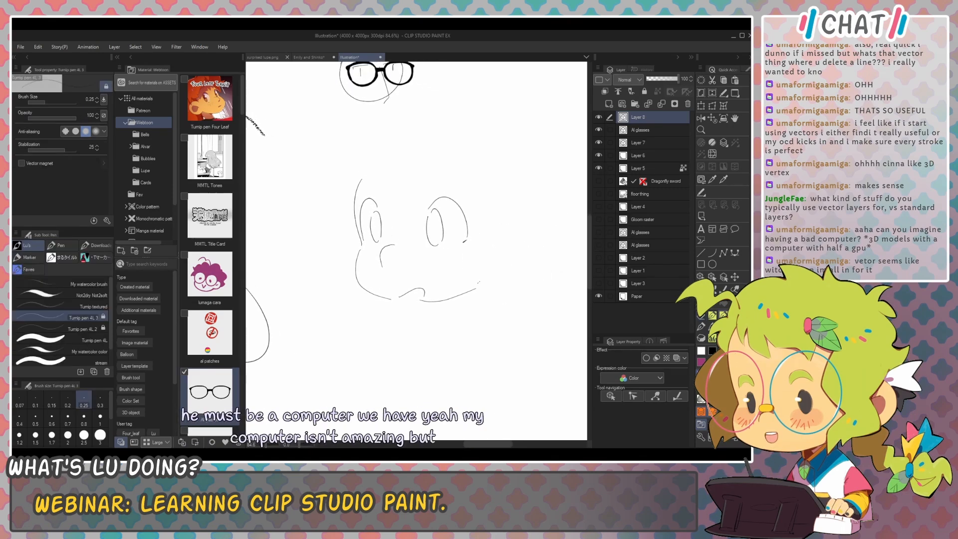
pyautogui.moveTo(479, 285)
pyautogui.mouseDown()
pyautogui.moveTo(506, 265)
pyautogui.moveTo(481, 283)
pyautogui.moveTo(499, 257)
pyautogui.moveTo(532, 254)
pyautogui.moveTo(505, 210)
pyautogui.moveTo(495, 219)
pyautogui.moveTo(535, 223)
pyautogui.mouseUp()
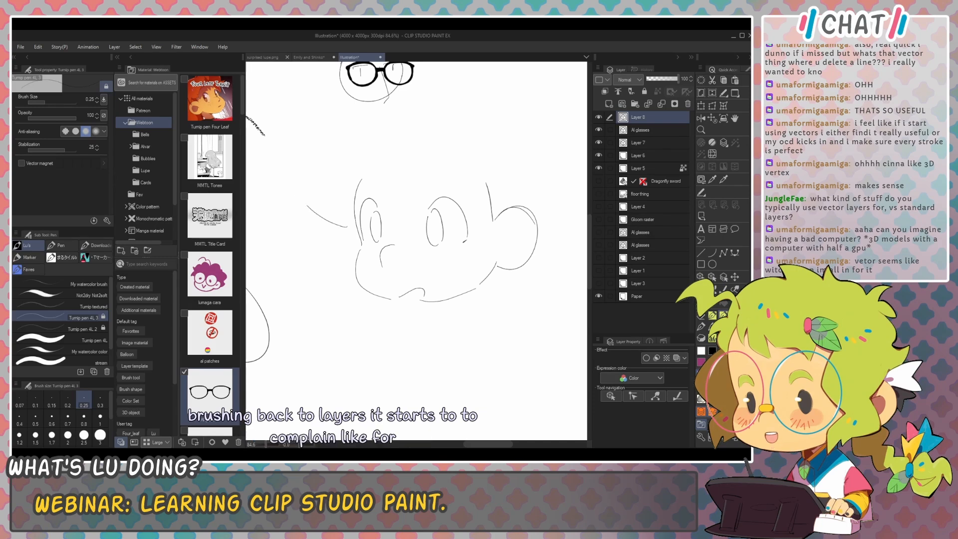
# Step: Draw jagged bangs and the upper hair outline along a looping guide curve over the forehead, and delete the guide curve
pyautogui.moveTo(347, 227)
pyautogui.mouseDown()
pyautogui.moveTo(409, 209)
pyautogui.moveTo(444, 218)
pyautogui.mouseUp()
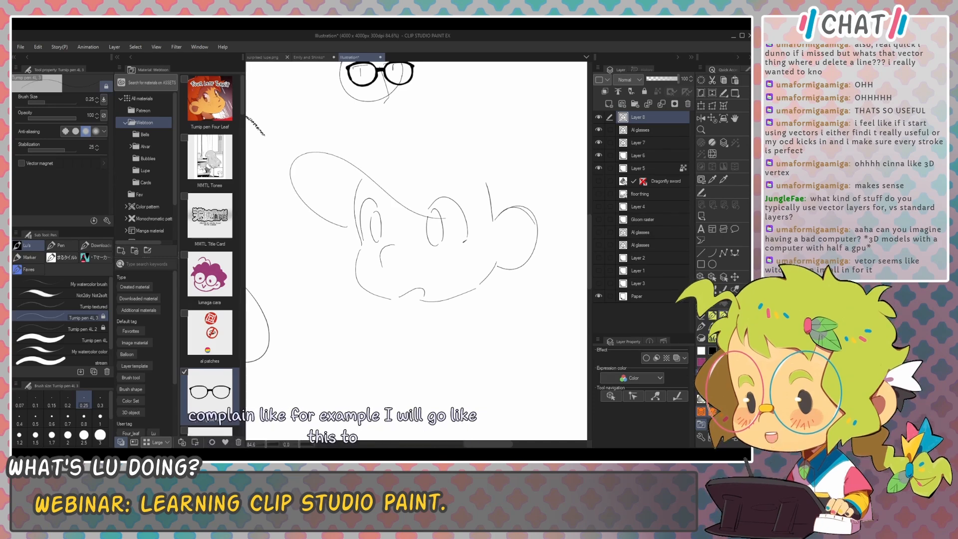
pyautogui.moveTo(342, 165)
pyautogui.mouseDown()
pyautogui.moveTo(364, 186)
pyautogui.moveTo(372, 167)
pyautogui.moveTo(427, 218)
pyautogui.mouseUp()
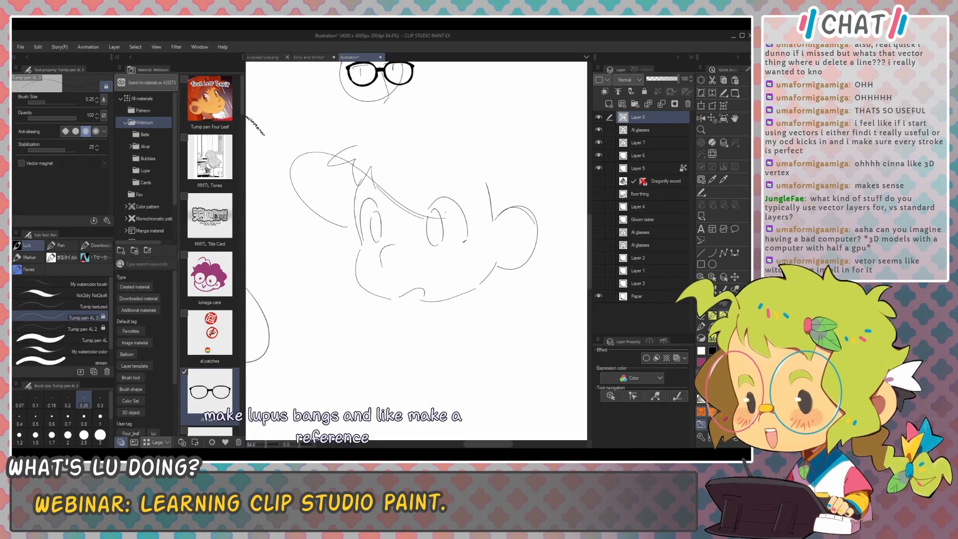
pyautogui.moveTo(445, 218)
pyautogui.mouseDown()
pyautogui.moveTo(458, 195)
pyautogui.moveTo(477, 220)
pyautogui.mouseUp()
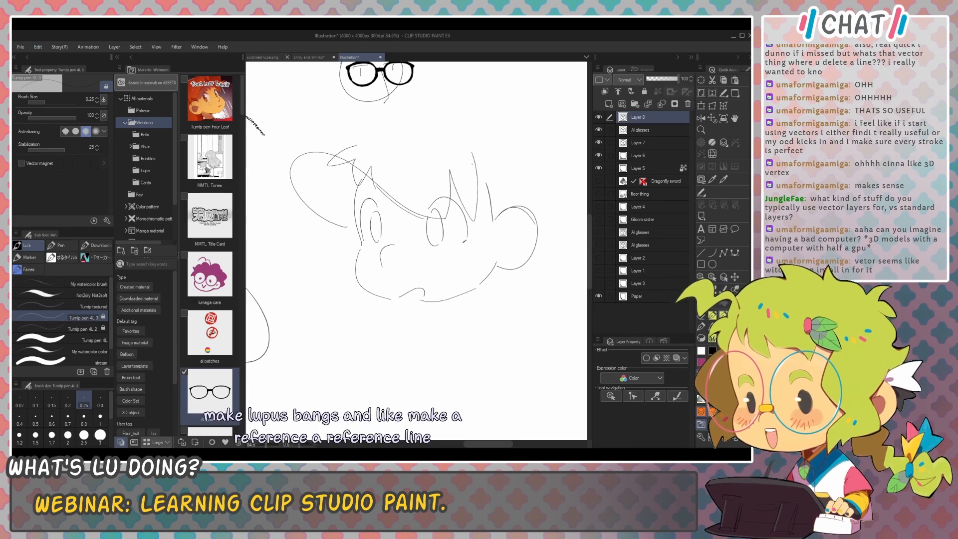
pyautogui.moveTo(315, 207); pyautogui.dragTo(335, 220)
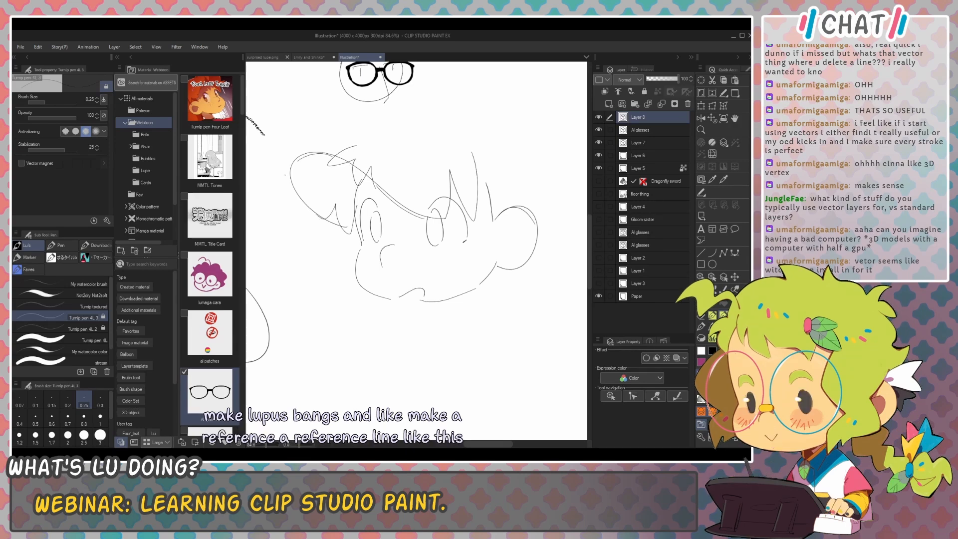
pyautogui.moveTo(285, 175)
pyautogui.mouseDown()
pyautogui.moveTo(298, 148)
pyautogui.moveTo(387, 135)
pyautogui.mouseUp()
pyautogui.press('o')
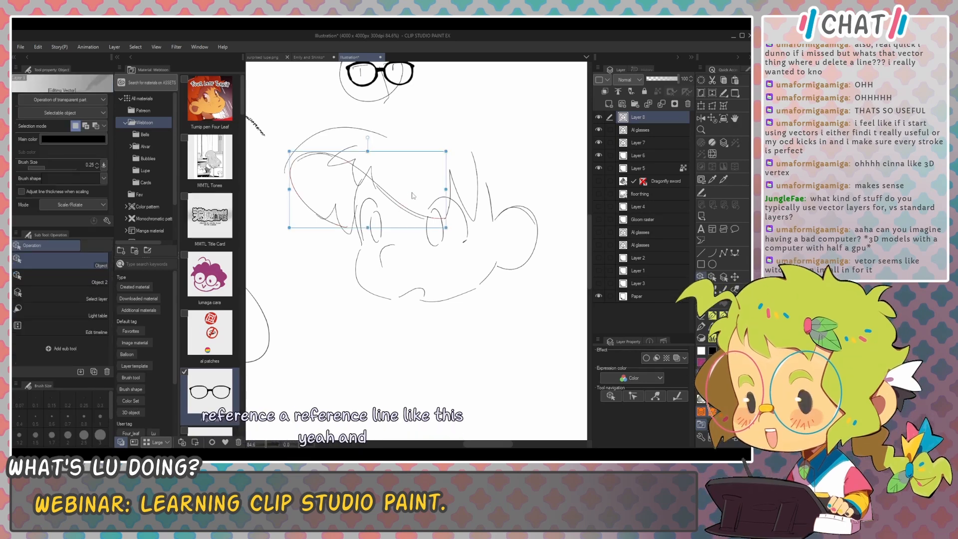
pyautogui.press('Delete')
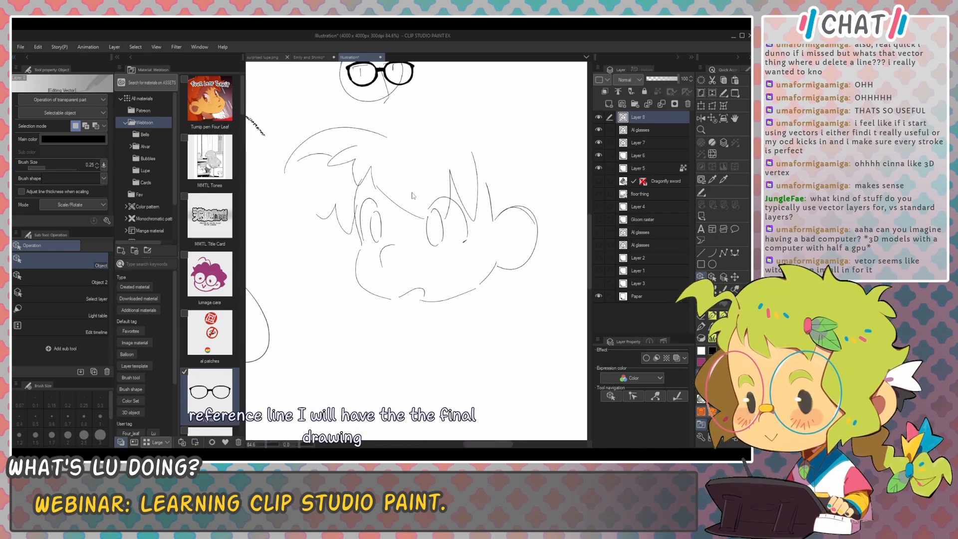
# Step: Draw raised eyebrows above the eyes, delete them as vector lines, and replace them with slanted angry eyebrows
pyautogui.press('p')
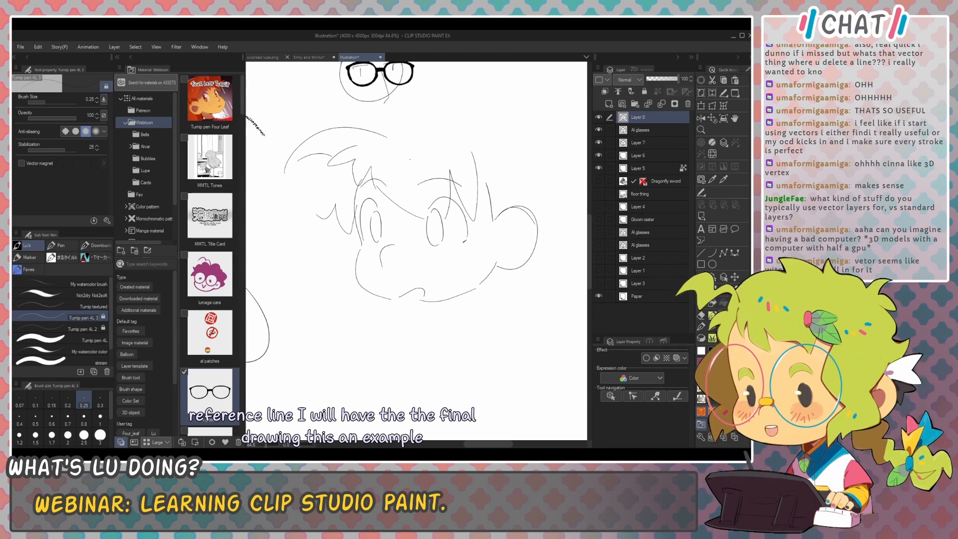
pyautogui.press('o')
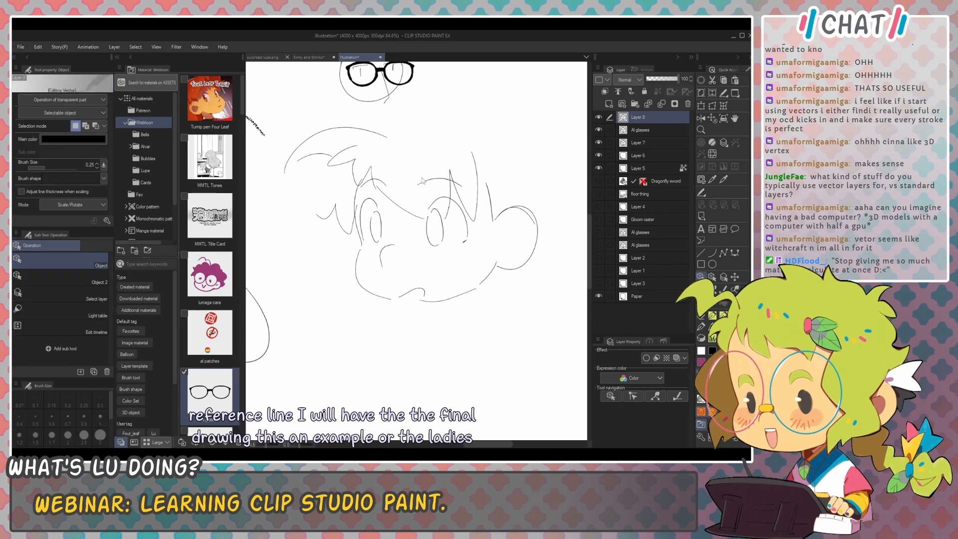
pyautogui.click(423, 182)
pyautogui.press('Delete')
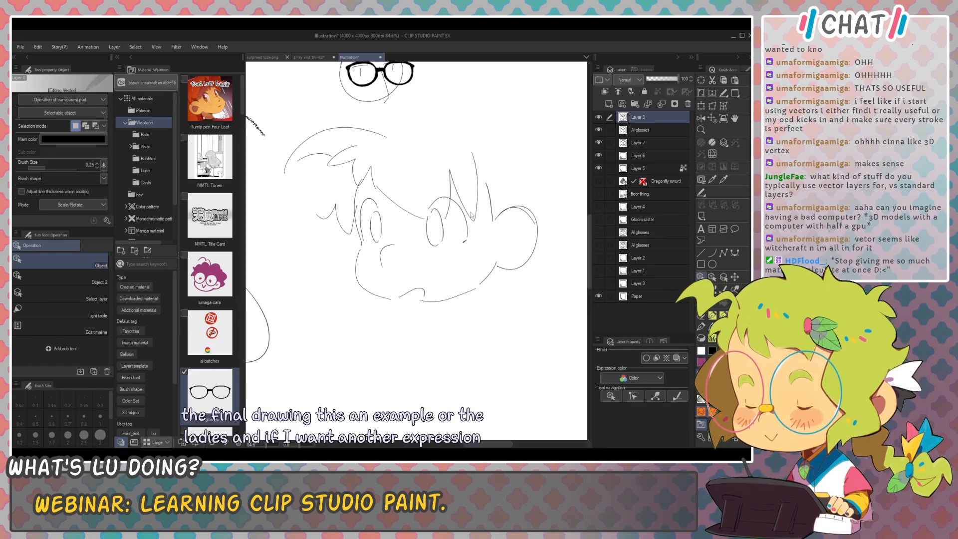
pyautogui.press('p')
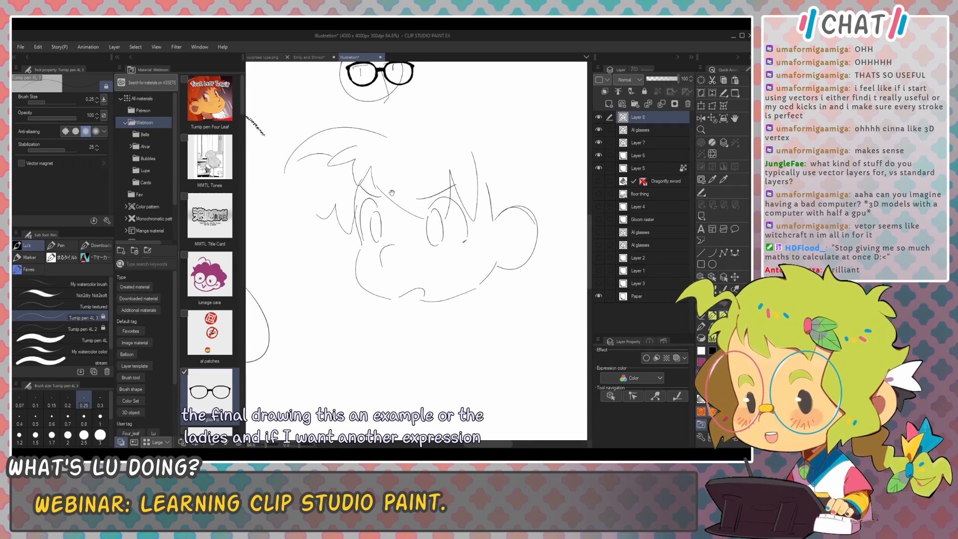
# Step: Draw a curved hair strand rising from the top of the character's hair outline
pyautogui.moveTo(533, 180); pyautogui.dragTo(511, 202)
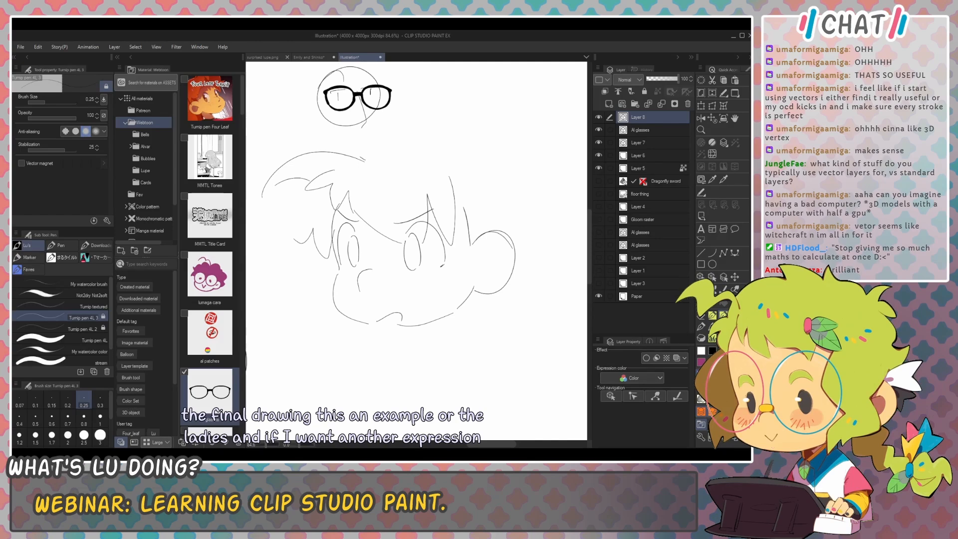
pyautogui.moveTo(340, 121); pyautogui.dragTo(365, 160)
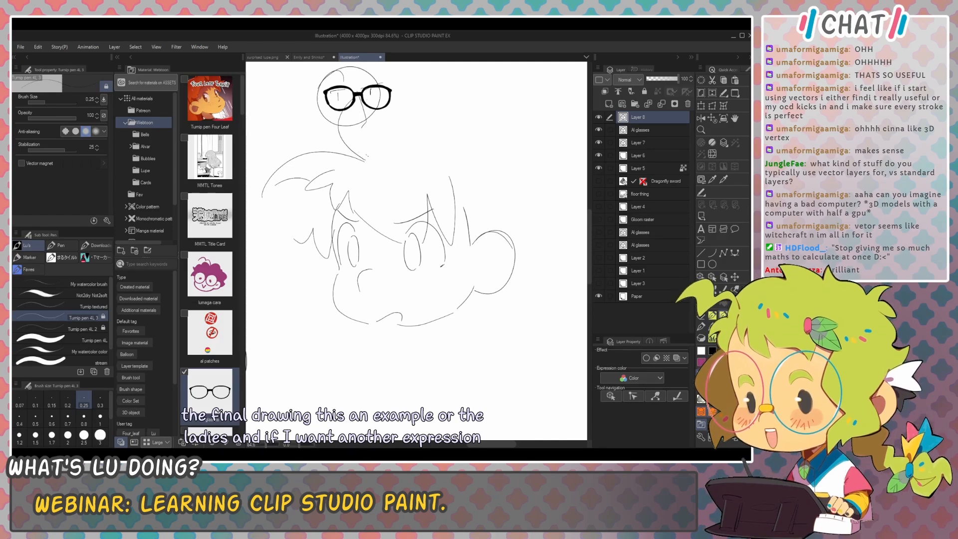
pyautogui.moveTo(524, 285); pyautogui.dragTo(555, 231)
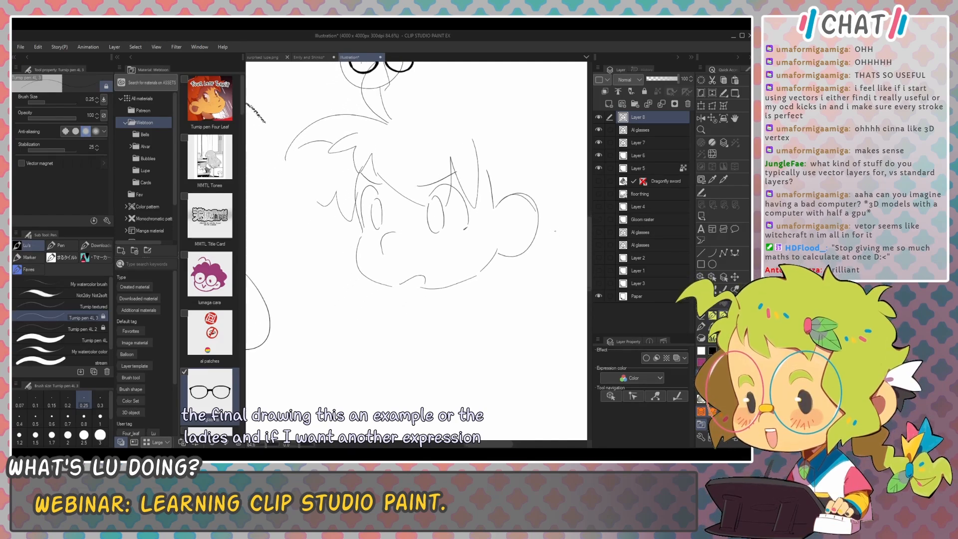
pyautogui.scroll(5, 521, 258)
pyautogui.scroll(-3, 521, 250)
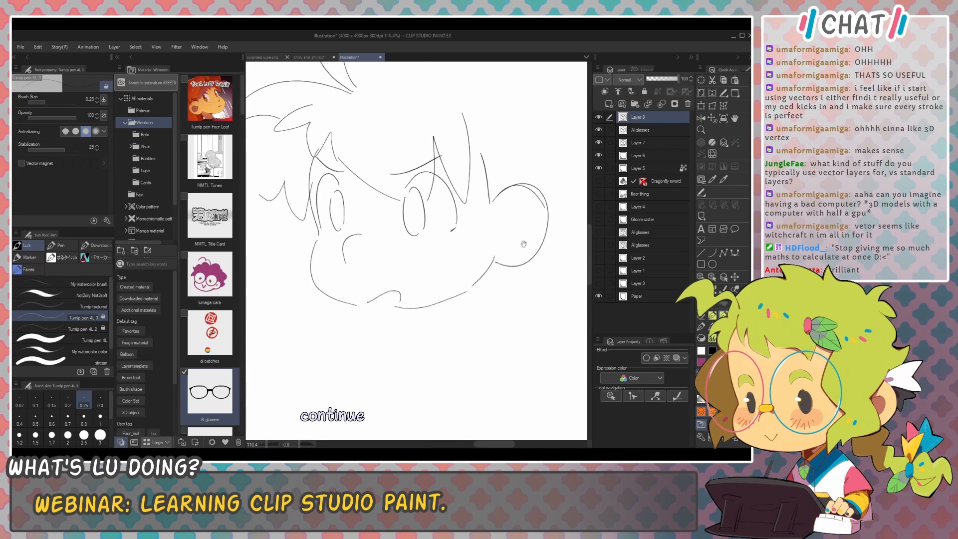
pyautogui.moveTo(523, 244); pyautogui.dragTo(533, 274)
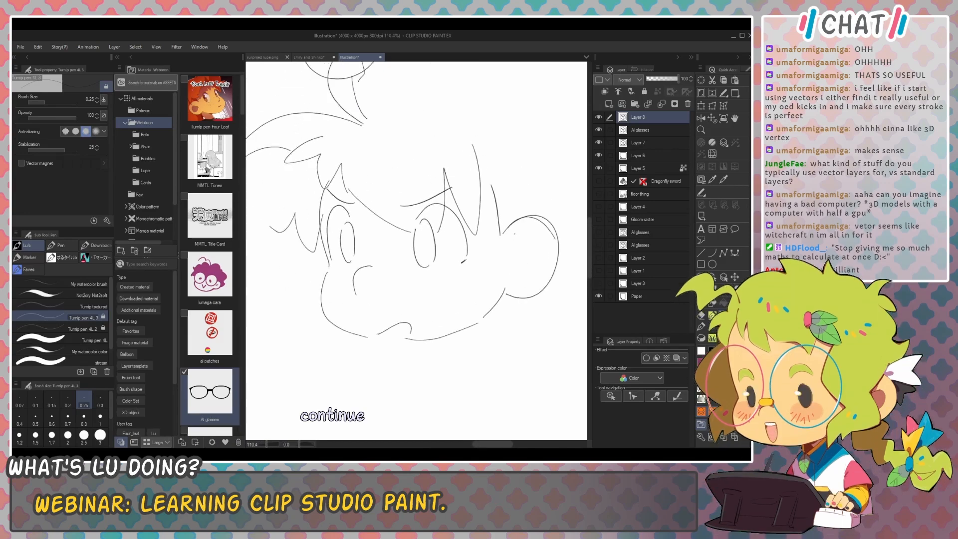
# Step: Set the Adjust line width tool to Thicken with a strength of 0.07 for correcting the vector lines
pyautogui.click(675, 397)
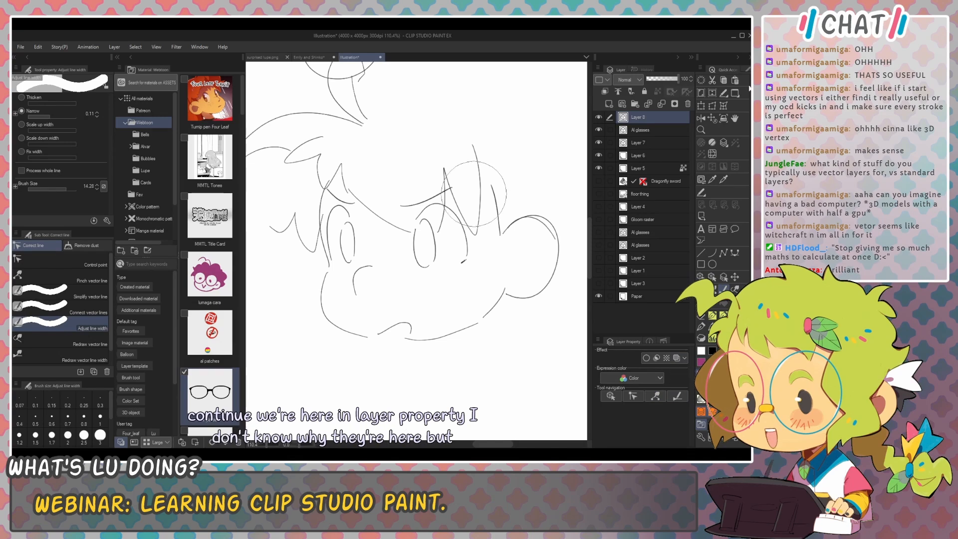
pyautogui.click(747, 69)
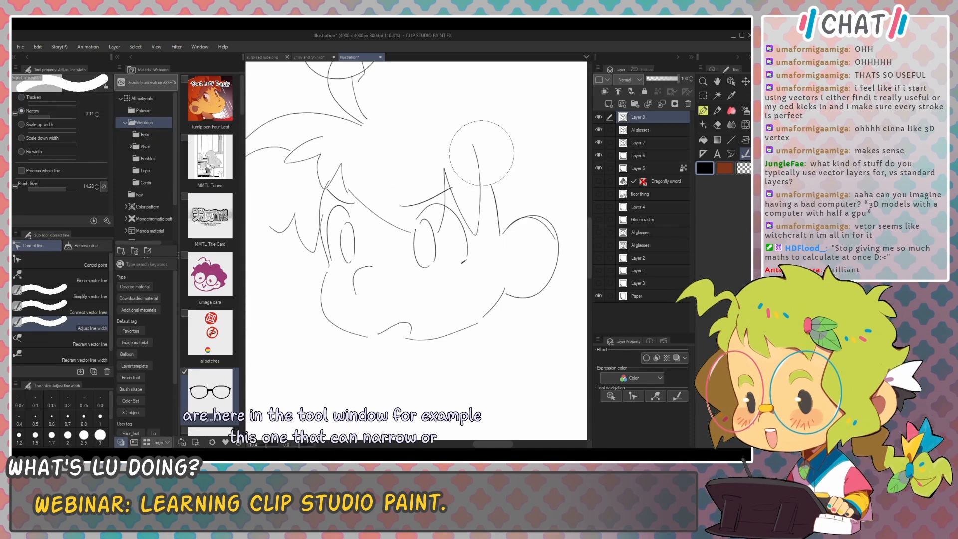
pyautogui.click(45, 103)
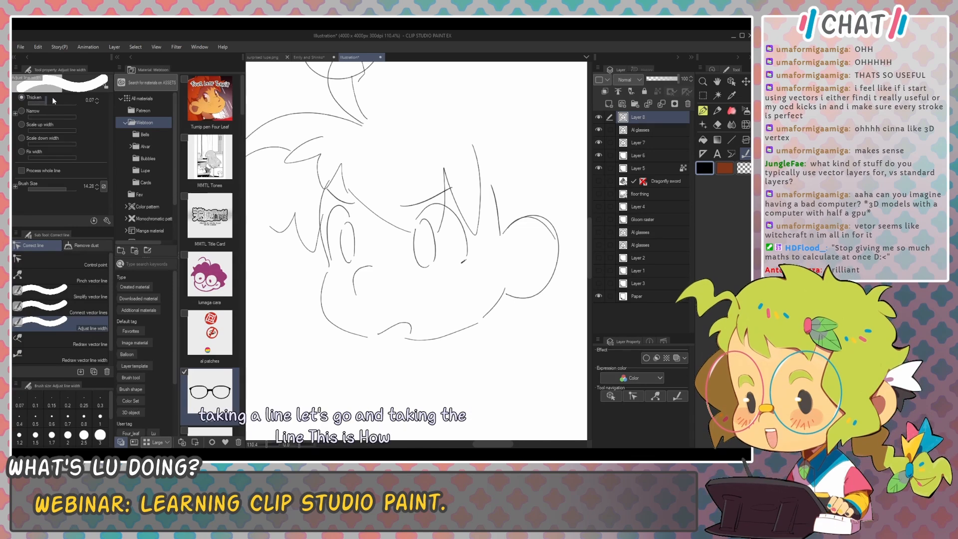
pyautogui.press('p')
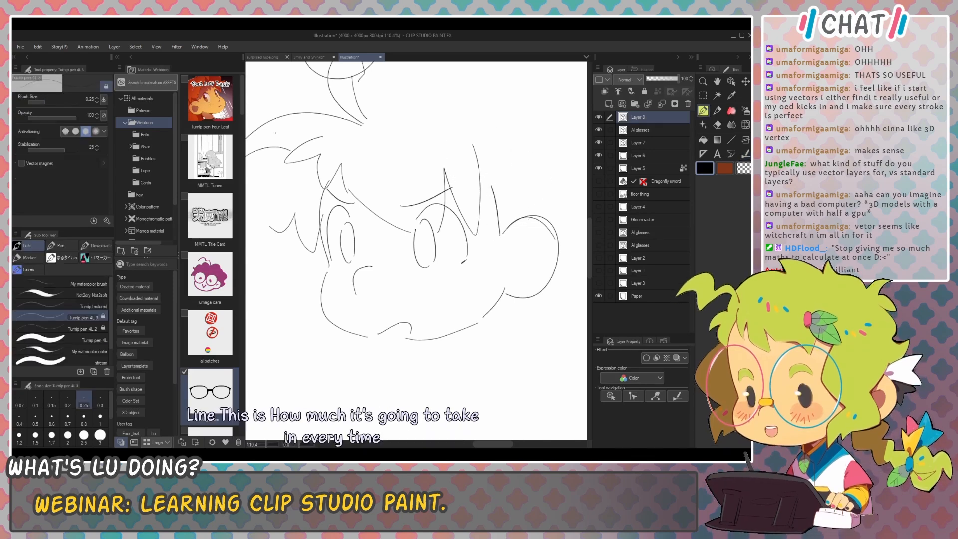
pyautogui.click(677, 397)
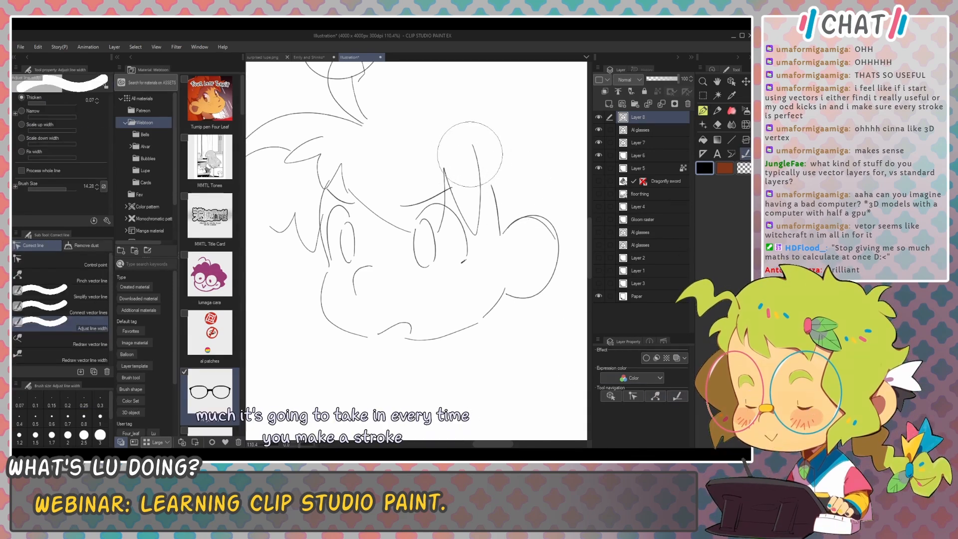
# Step: Reduce the correction brush to 7.06 and thicken the two vertical hair strands in front of the ear
pyautogui.press('[')
pyautogui.press('[')
pyautogui.moveTo(471, 148); pyautogui.dragTo(480, 188)
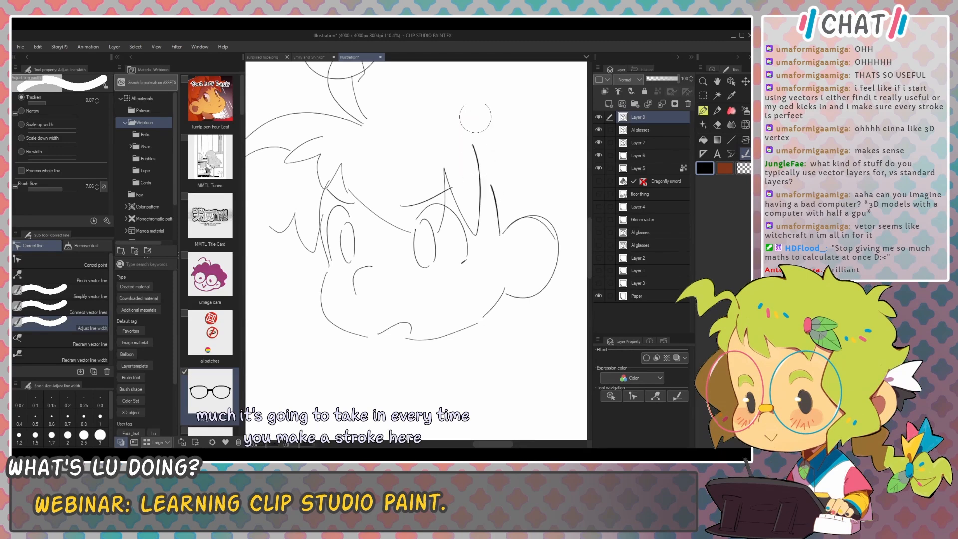
pyautogui.moveTo(475, 117); pyautogui.dragTo(482, 222)
pyautogui.scroll(3, 504, 214)
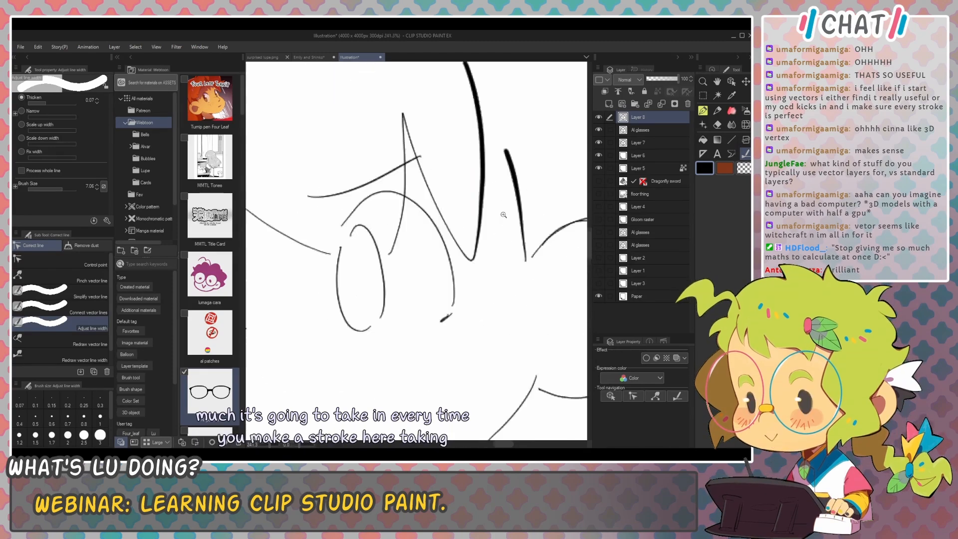
pyautogui.scroll(-1, 504, 215)
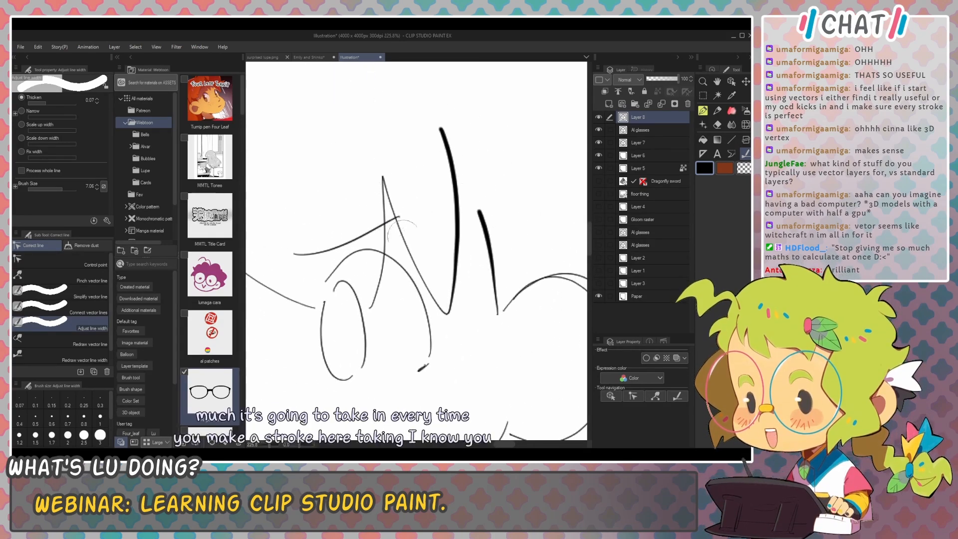
# Step: Thicken the bang lines, eyebrow and upper eye line near the ear, as well as the ear's outer contour
pyautogui.moveTo(387, 155); pyautogui.dragTo(402, 304)
pyautogui.moveTo(504, 280)
pyautogui.mouseDown()
pyautogui.moveTo(468, 264)
pyautogui.moveTo(438, 174)
pyautogui.moveTo(406, 179)
pyautogui.moveTo(491, 258)
pyautogui.moveTo(468, 219)
pyautogui.moveTo(537, 259)
pyautogui.moveTo(537, 298)
pyautogui.moveTo(532, 227)
pyautogui.mouseUp()
pyautogui.scroll(2, 468, 264)
pyautogui.scroll(-4, 417, 140)
pyautogui.moveTo(485, 304); pyautogui.dragTo(469, 288)
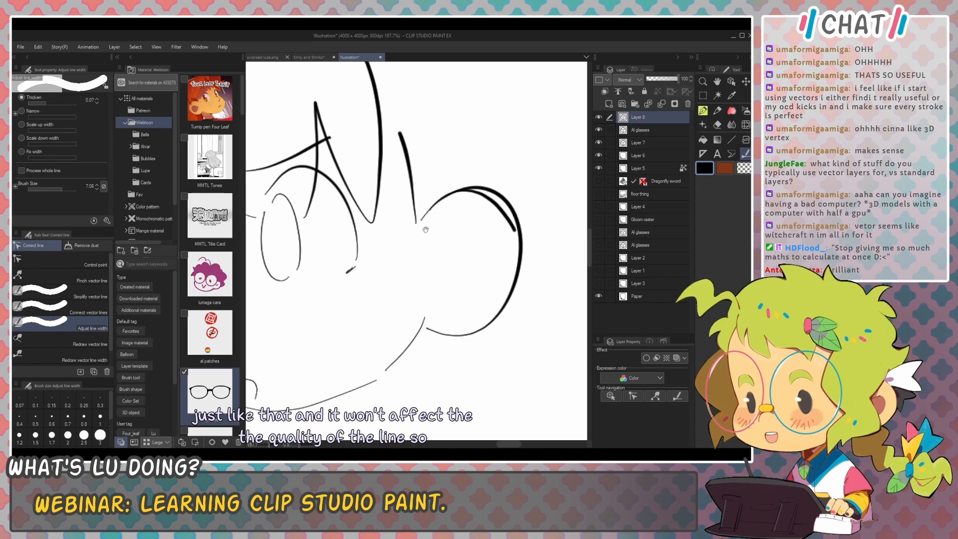
pyautogui.scroll(-5, 506, 238)
pyautogui.scroll(-3, 506, 237)
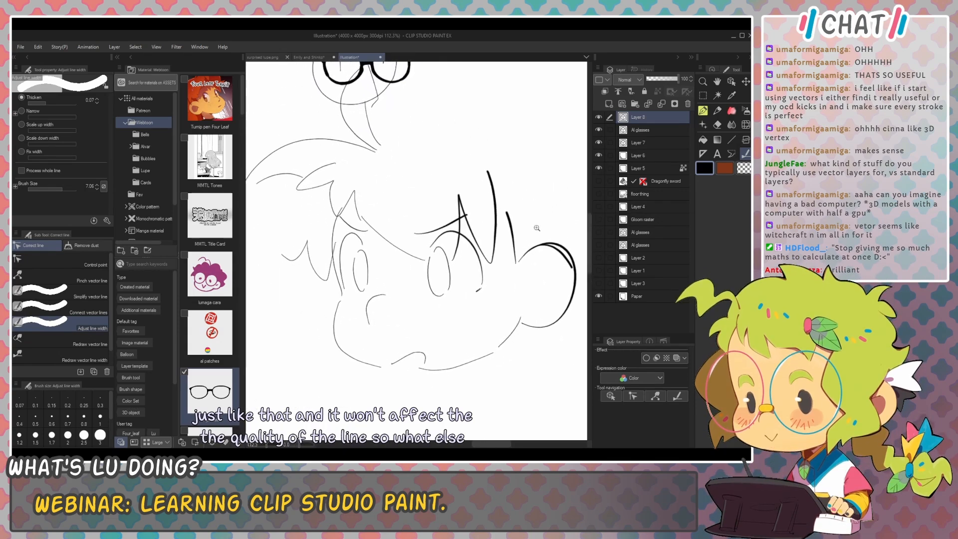
# Step: Draw the rounded back-of-head outline from the base of the top strand down to the ear, redoing the stroke until it fits
pyautogui.click(83, 281)
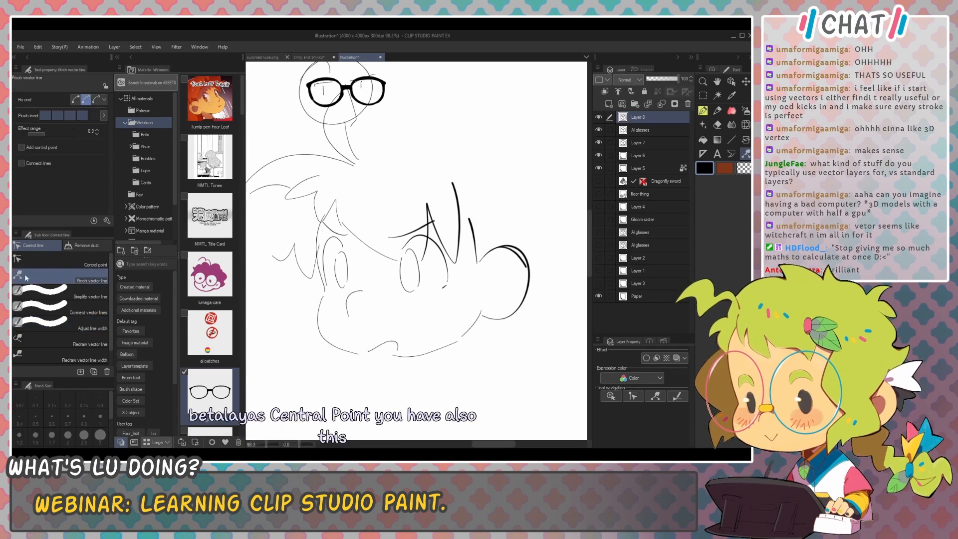
pyautogui.moveTo(500, 194)
pyautogui.mouseDown()
pyautogui.moveTo(496, 207)
pyautogui.moveTo(480, 206)
pyautogui.mouseUp()
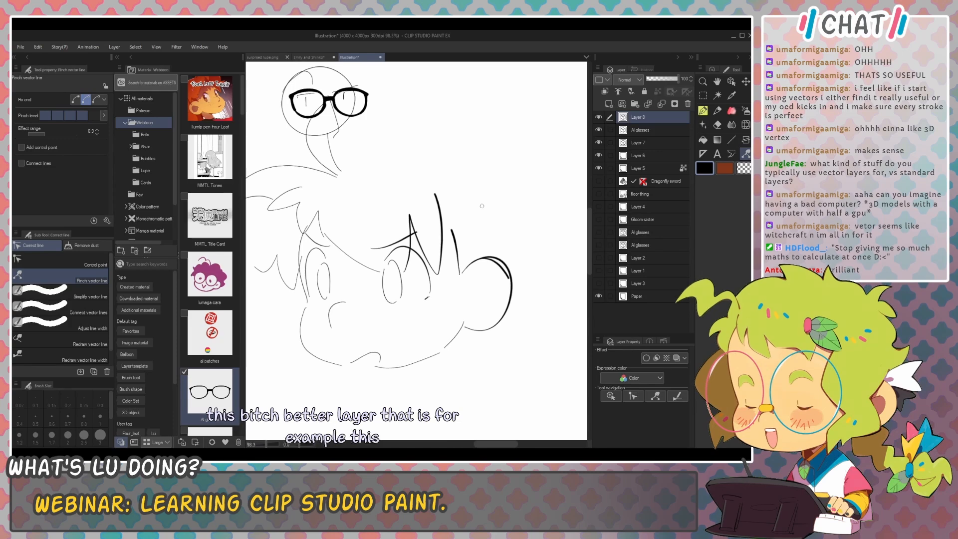
pyautogui.press('p')
pyautogui.moveTo(345, 170); pyautogui.dragTo(514, 259)
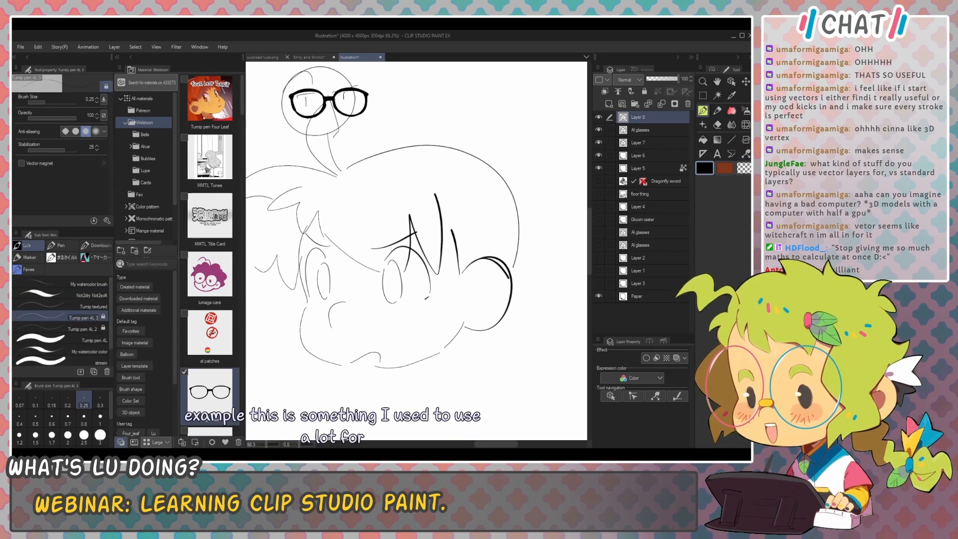
pyautogui.hotkey('ctrl', 'z')
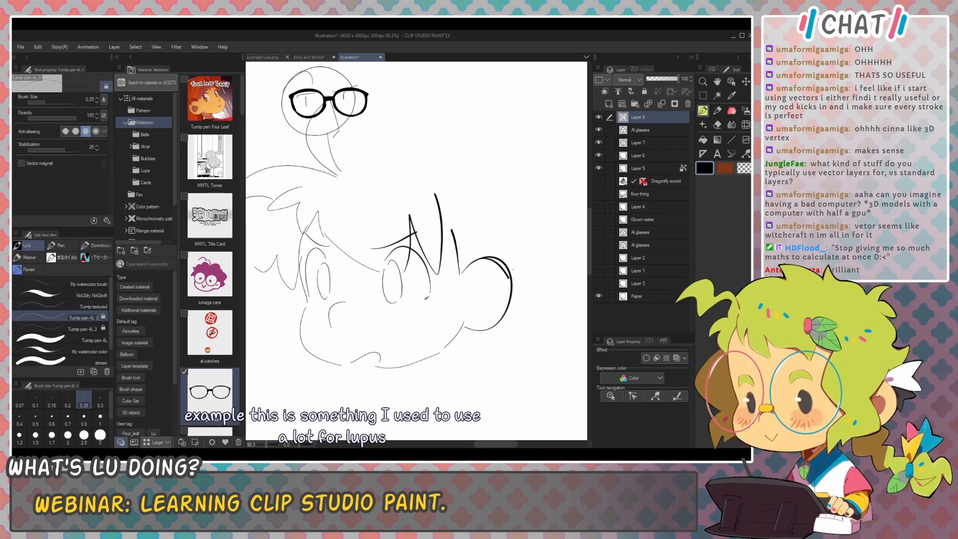
pyautogui.moveTo(487, 175); pyautogui.dragTo(516, 257)
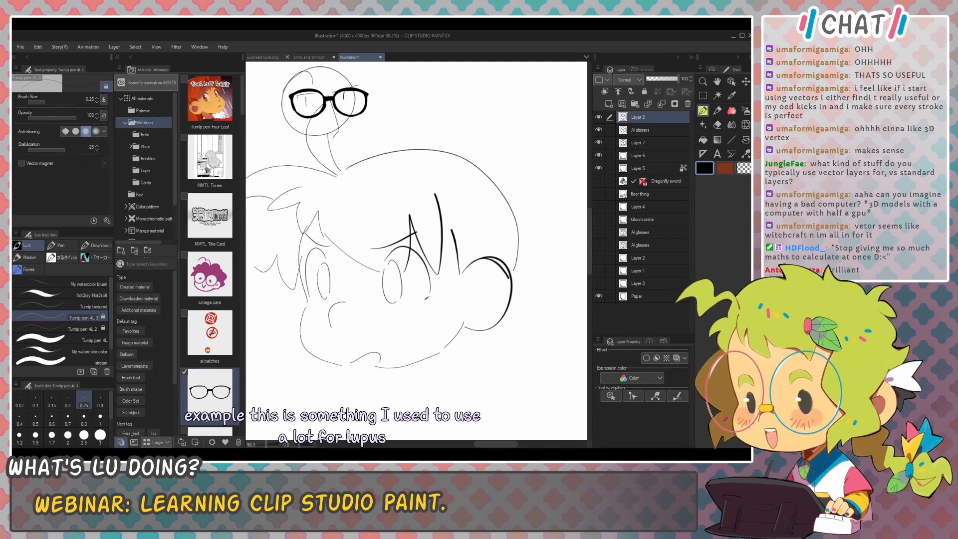
pyautogui.hotkey('ctrl', 'z')
pyautogui.moveTo(441, 147); pyautogui.dragTo(519, 269)
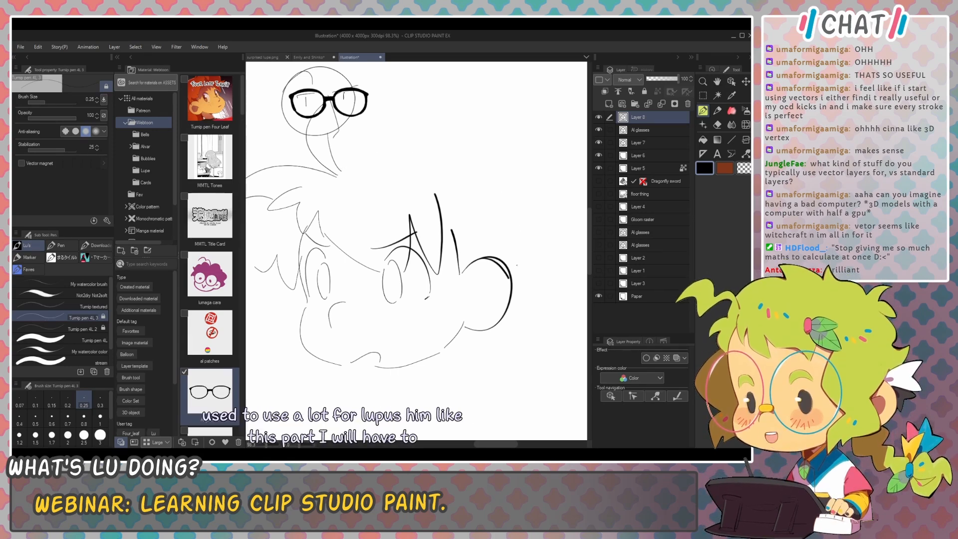
pyautogui.moveTo(465, 150); pyautogui.dragTo(517, 254)
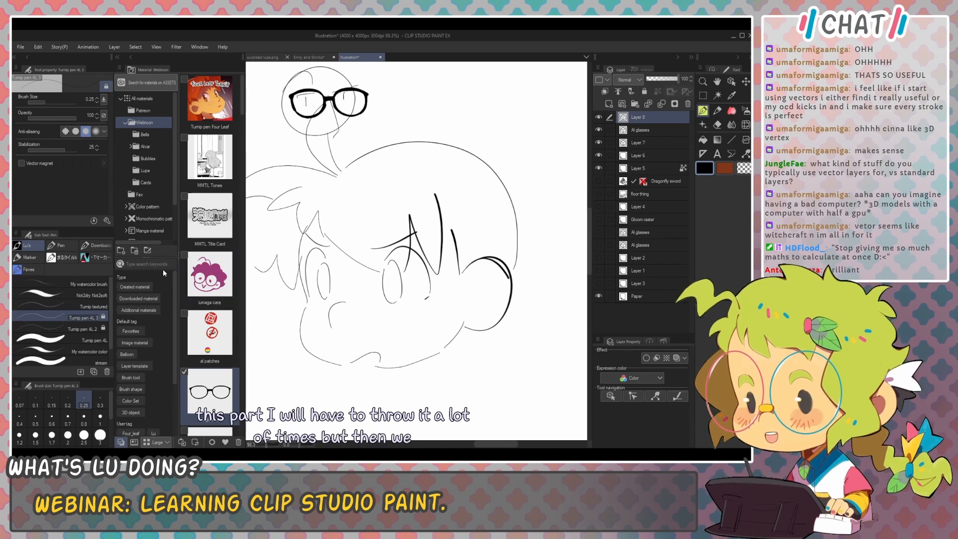
# Step: Set up the Pinch vector line tool with both ends fixed, a larger effect range and the lowest pinch level
pyautogui.click(657, 397)
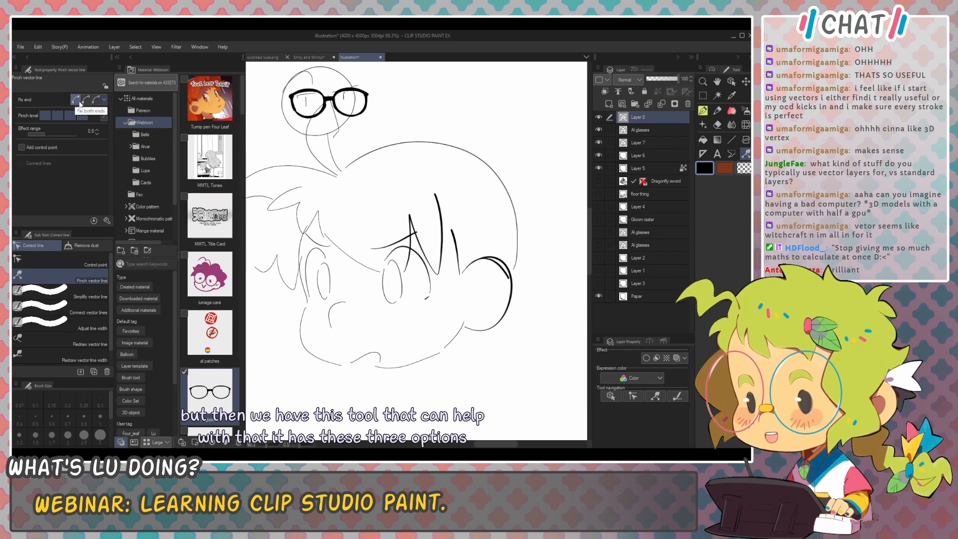
pyautogui.click(96, 100)
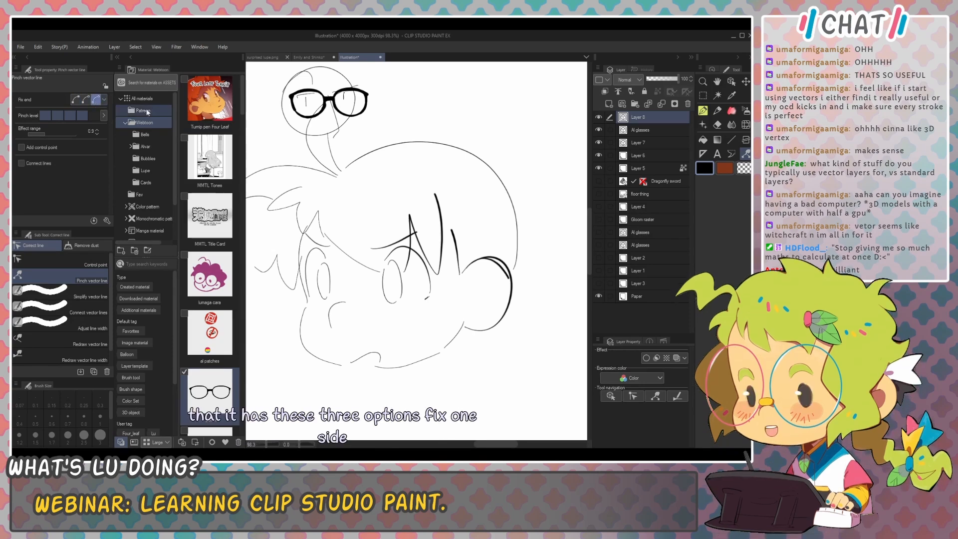
pyautogui.click(76, 101)
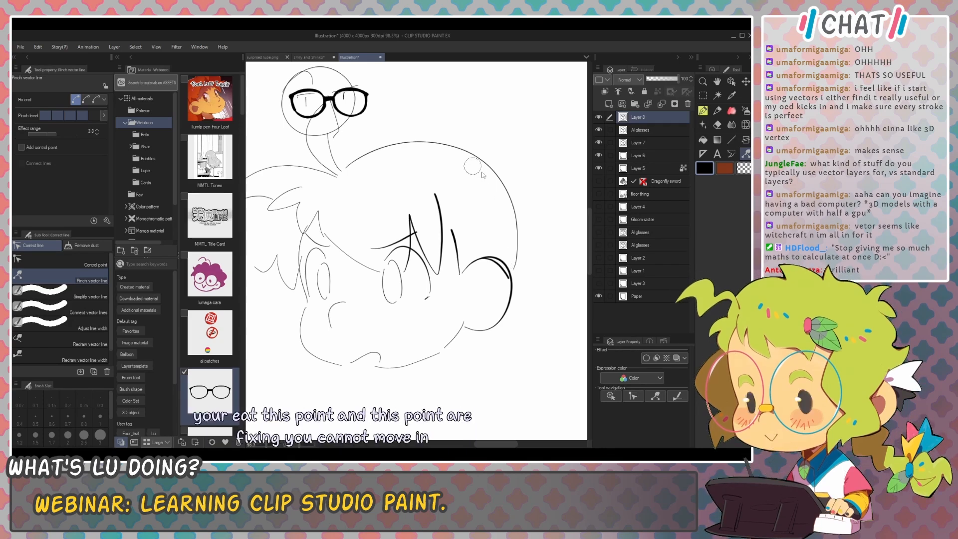
pyautogui.moveTo(472, 166); pyautogui.dragTo(499, 184)
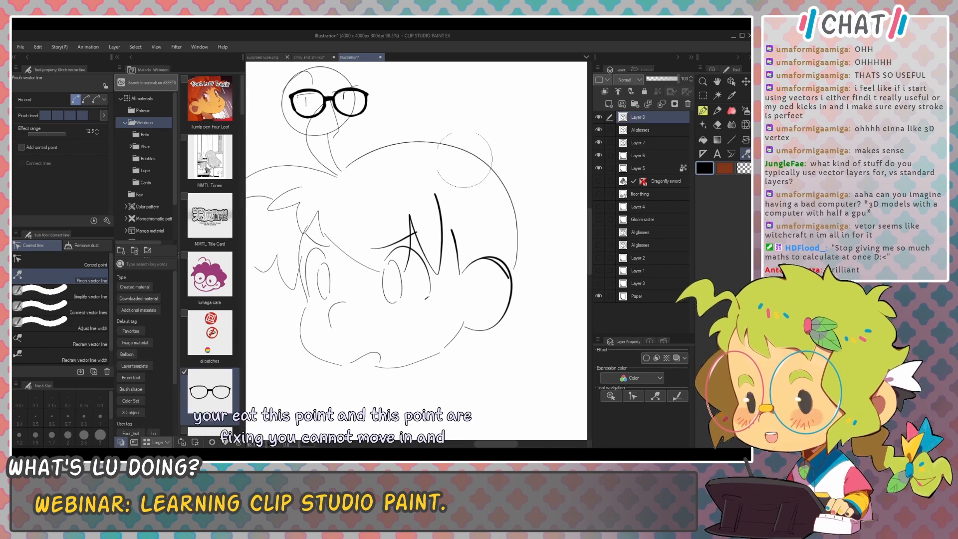
pyautogui.moveTo(471, 152)
pyautogui.mouseDown()
pyautogui.moveTo(452, 172)
pyautogui.moveTo(439, 167)
pyautogui.moveTo(440, 148)
pyautogui.moveTo(470, 160)
pyautogui.mouseUp()
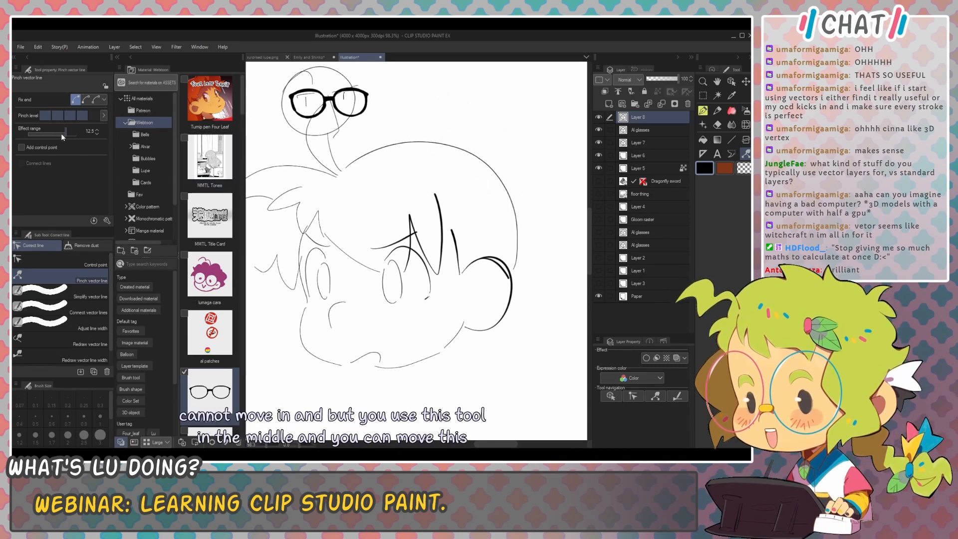
pyautogui.moveTo(65, 131); pyautogui.dragTo(70, 130)
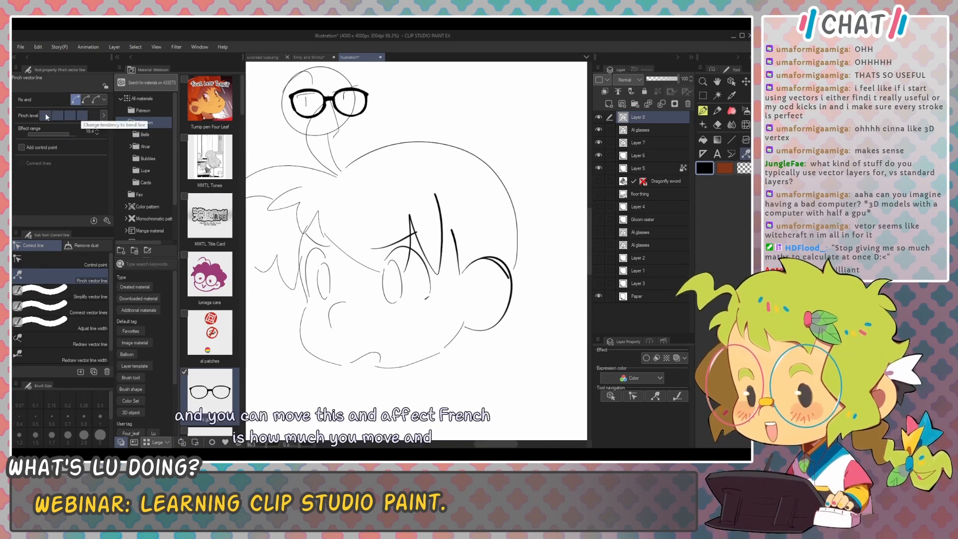
pyautogui.click(45, 116)
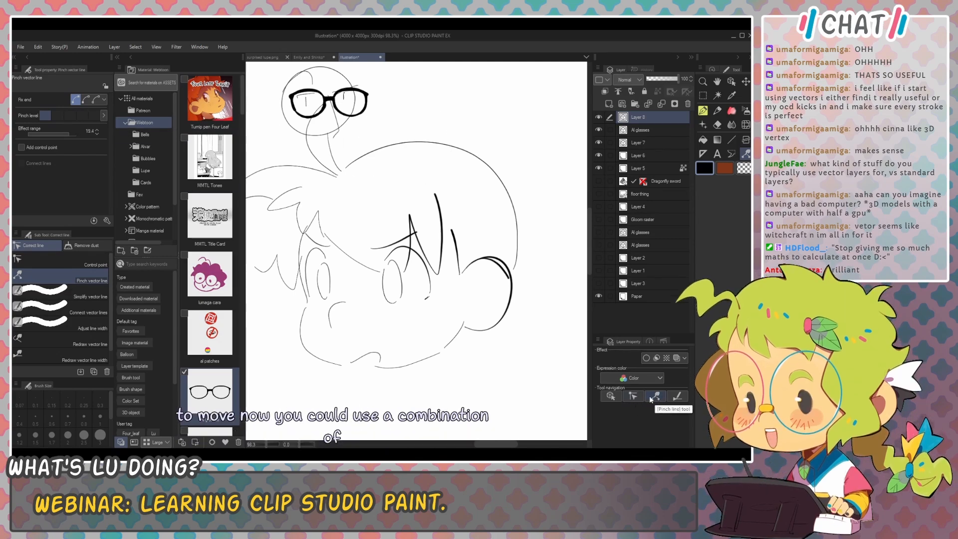
# Step: Simplify the back-of-head vector line and pinch it into shape near the ear and along its curve with both ends fixed
pyautogui.click(632, 397)
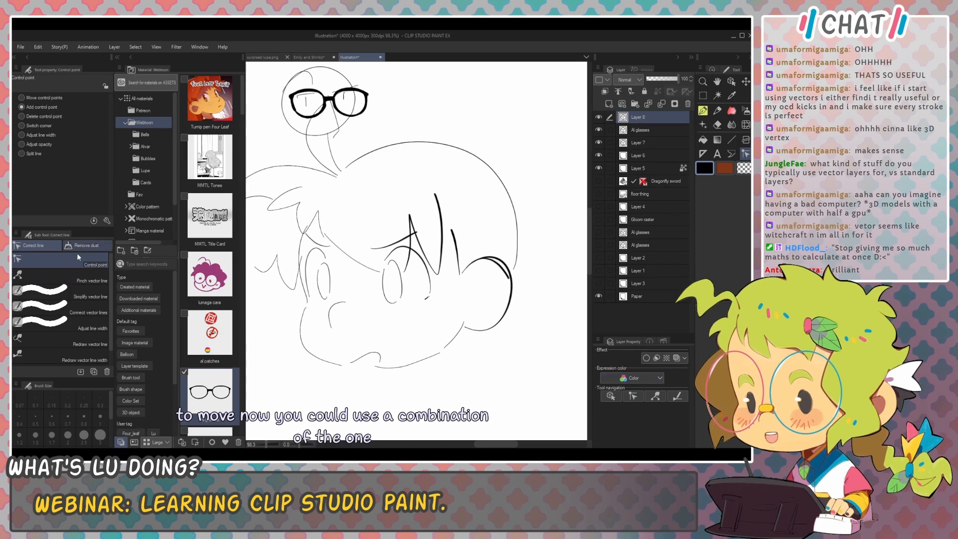
pyautogui.click(68, 293)
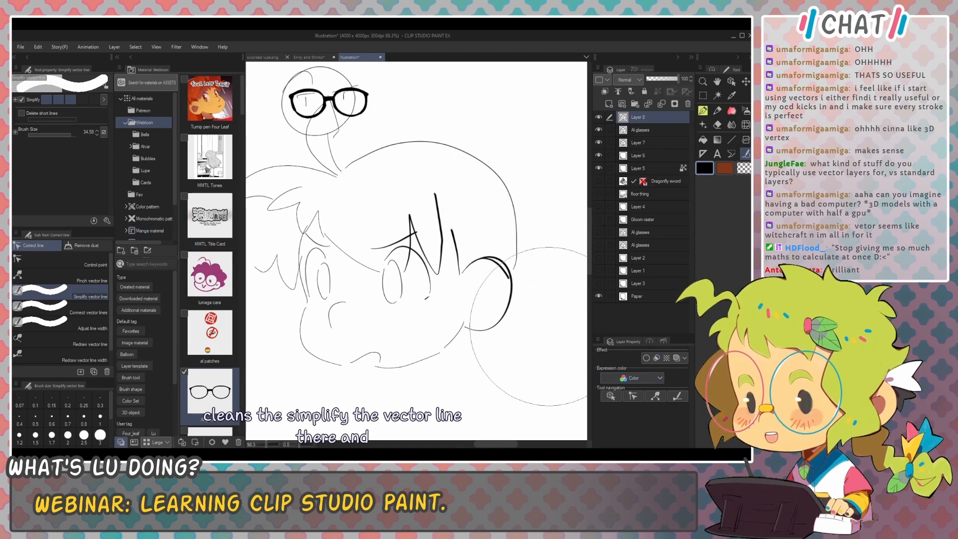
pyautogui.click(74, 275)
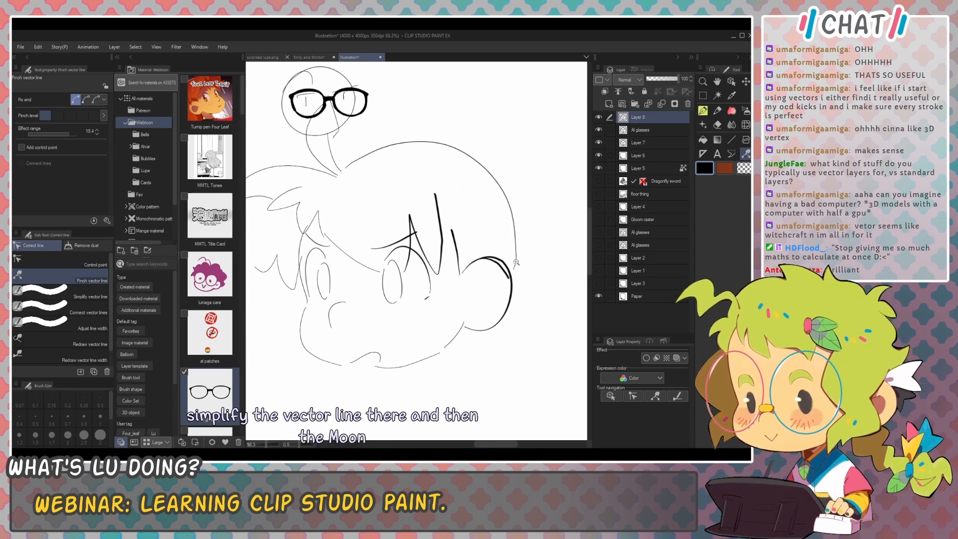
pyautogui.scroll(3, 516, 261)
pyautogui.moveTo(519, 260); pyautogui.dragTo(527, 265)
pyautogui.moveTo(526, 264); pyautogui.dragTo(519, 259)
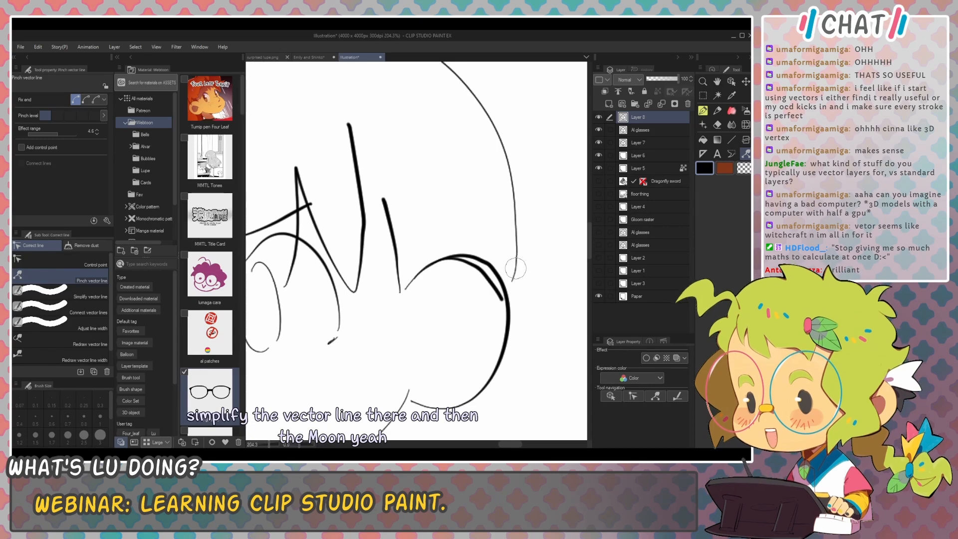
pyautogui.scroll(-3, 514, 259)
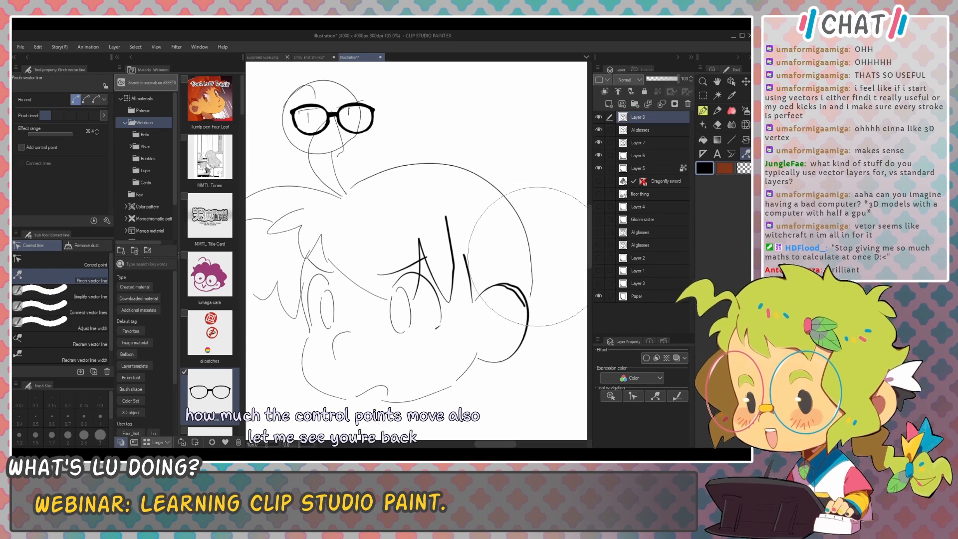
pyautogui.moveTo(519, 199); pyautogui.dragTo(504, 168)
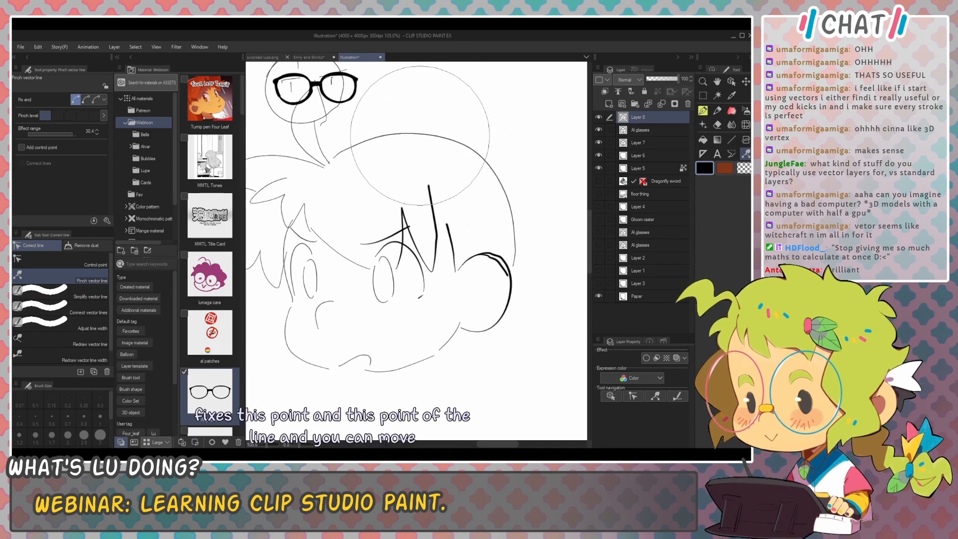
# Step: Try pinching the hair and ear lines with one end fixed and with no ends fixed, and undo the distortions
pyautogui.click(86, 100)
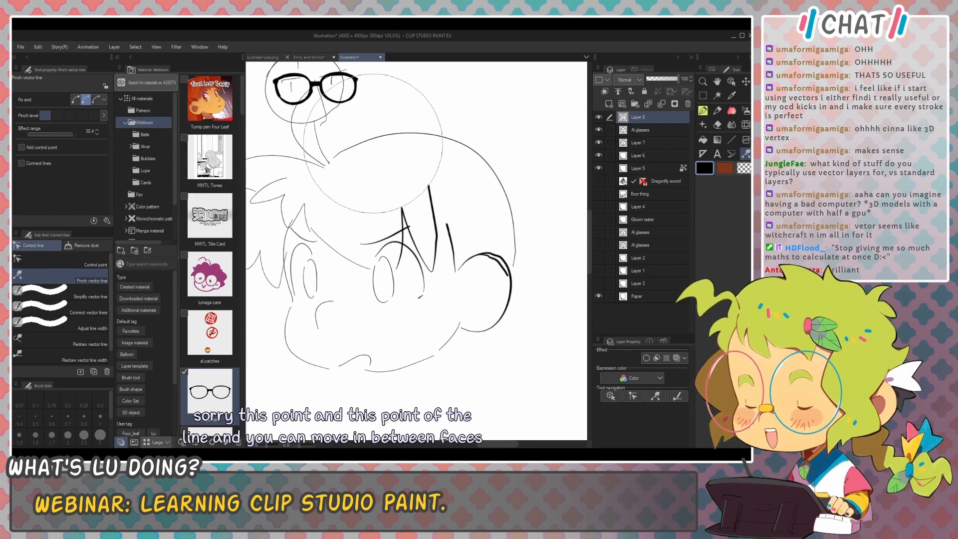
pyautogui.moveTo(374, 144); pyautogui.dragTo(342, 147)
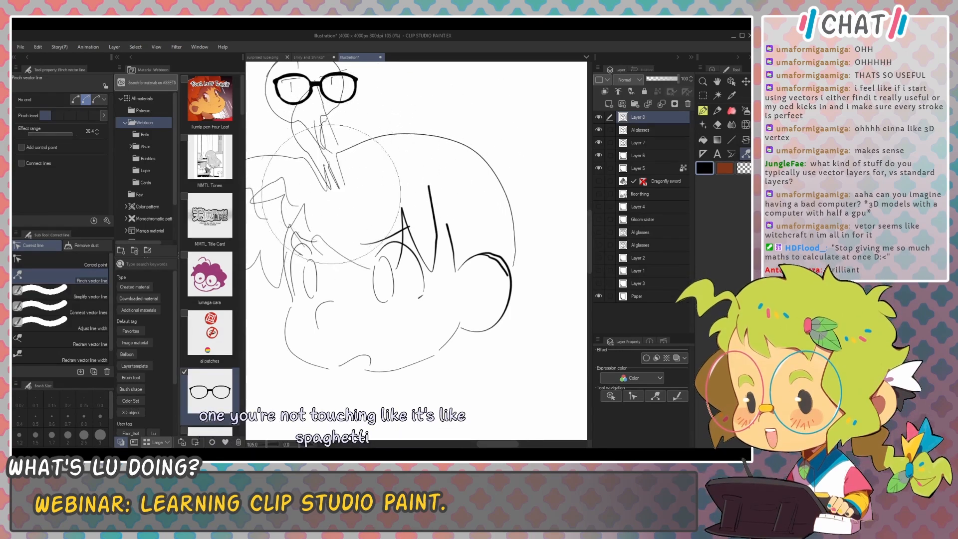
pyautogui.click(96, 99)
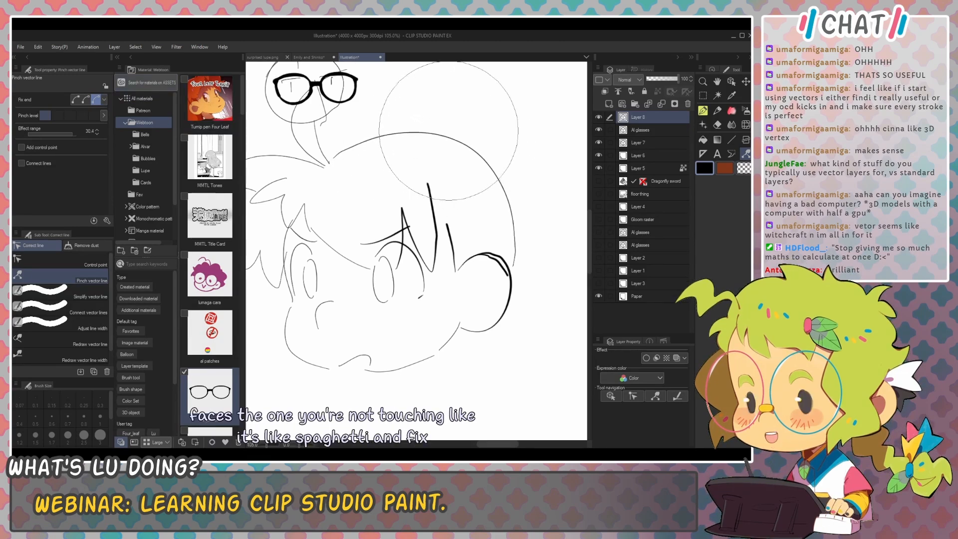
pyautogui.moveTo(452, 139); pyautogui.dragTo(441, 126)
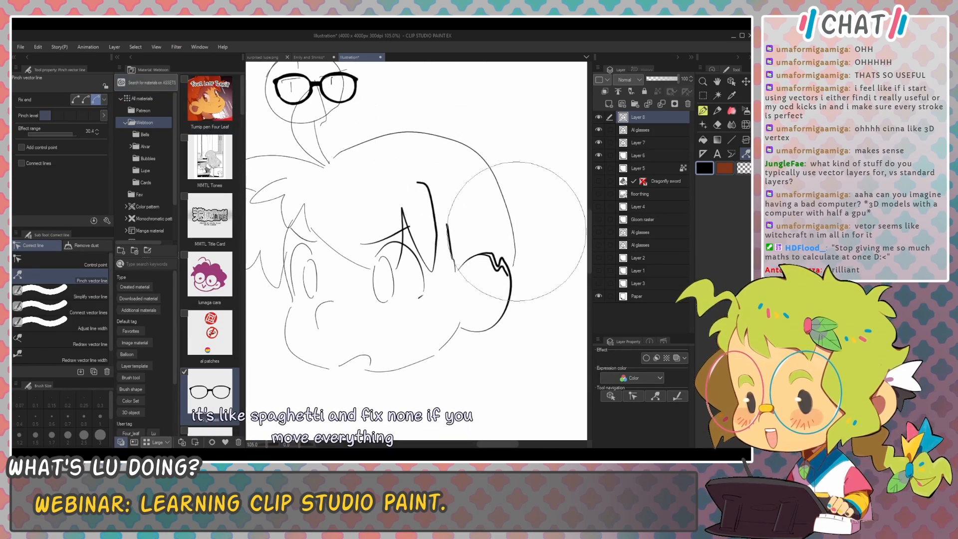
pyautogui.moveTo(499, 258); pyautogui.dragTo(498, 247)
pyautogui.hotkey('ctrl', 'z')
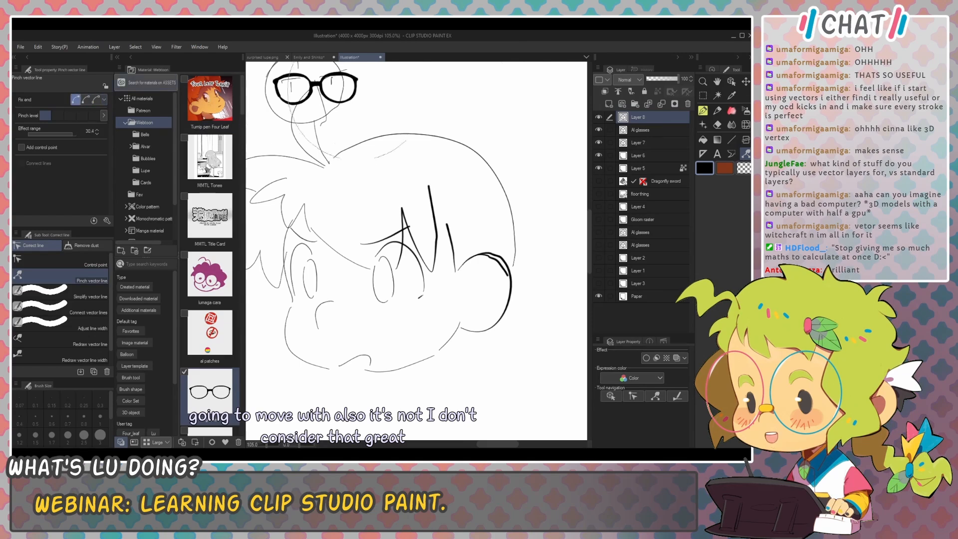
pyautogui.moveTo(499, 120); pyautogui.dragTo(464, 142)
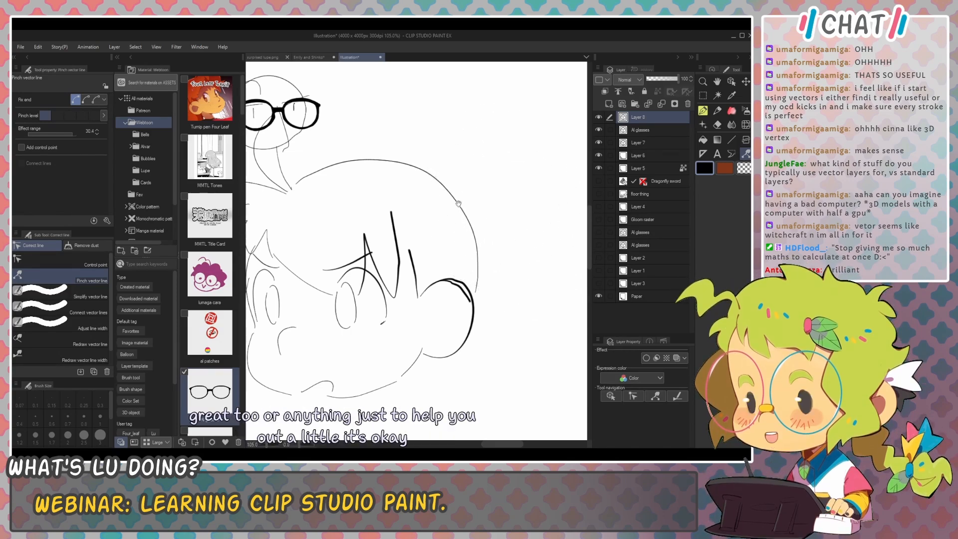
pyautogui.moveTo(458, 204); pyautogui.dragTo(522, 213)
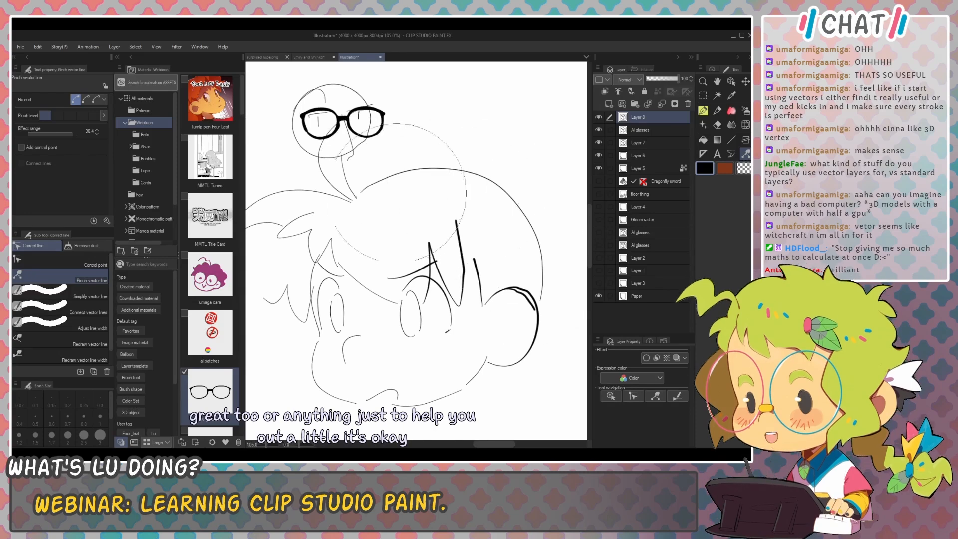
pyautogui.scroll(-3, 521, 199)
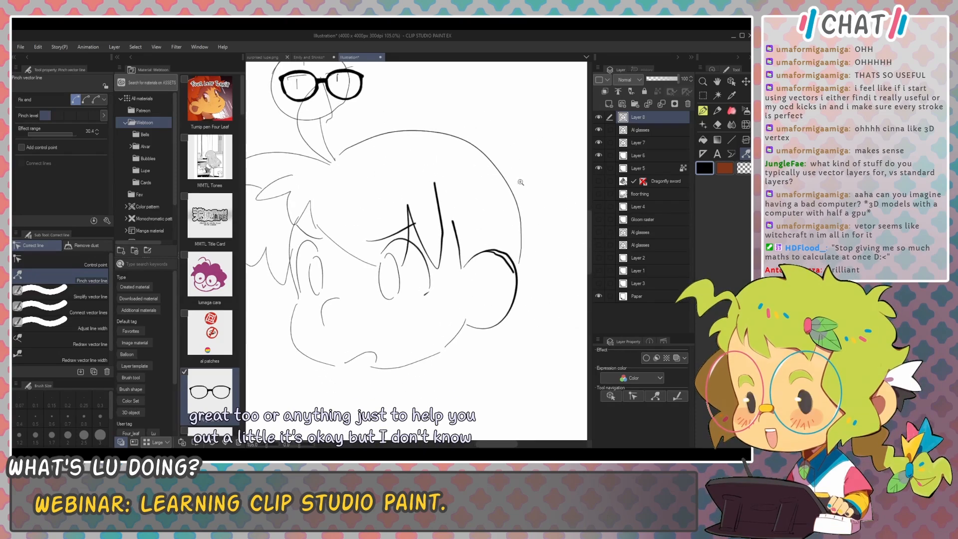
pyautogui.moveTo(521, 199); pyautogui.dragTo(504, 213)
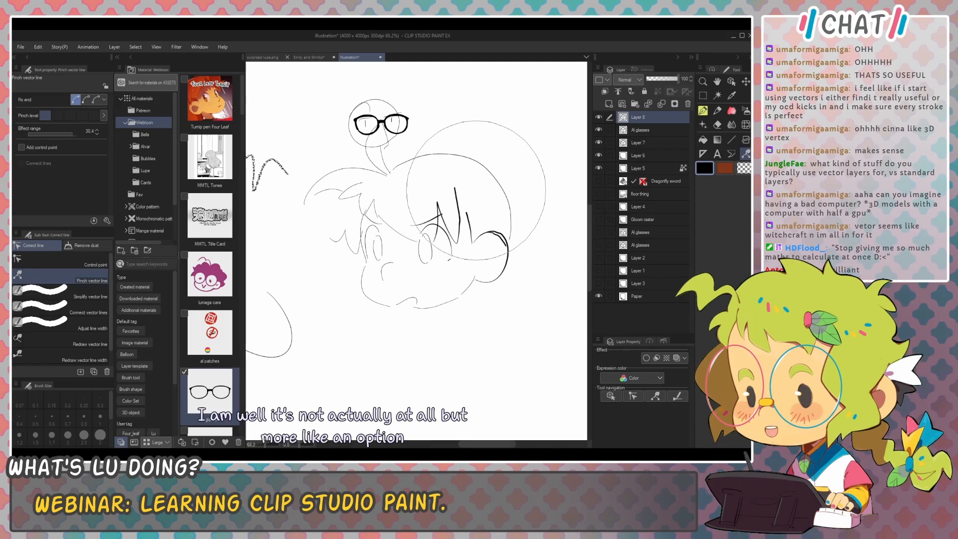
pyautogui.moveTo(546, 184); pyautogui.dragTo(611, 166)
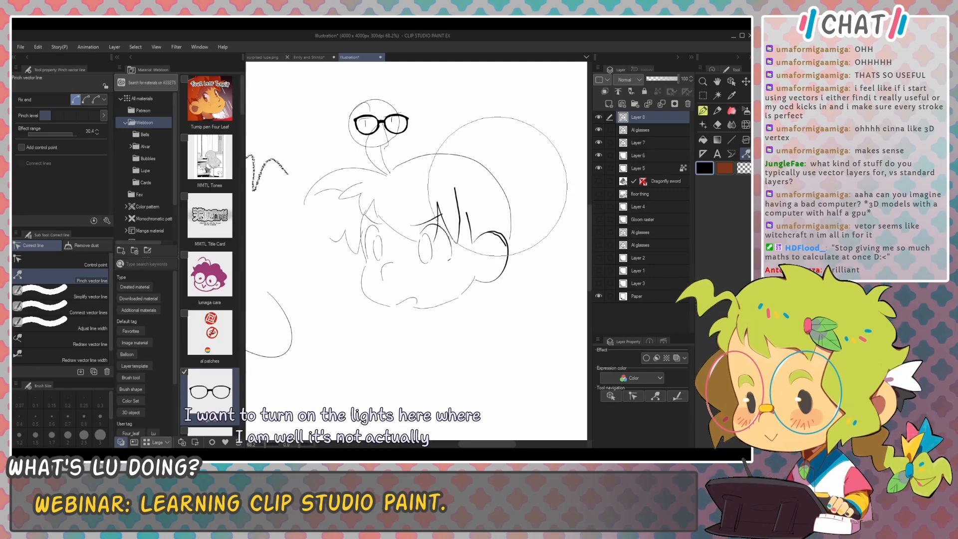
pyautogui.hotkey('ctrl', 'z')
pyautogui.scroll(3, 483, 174)
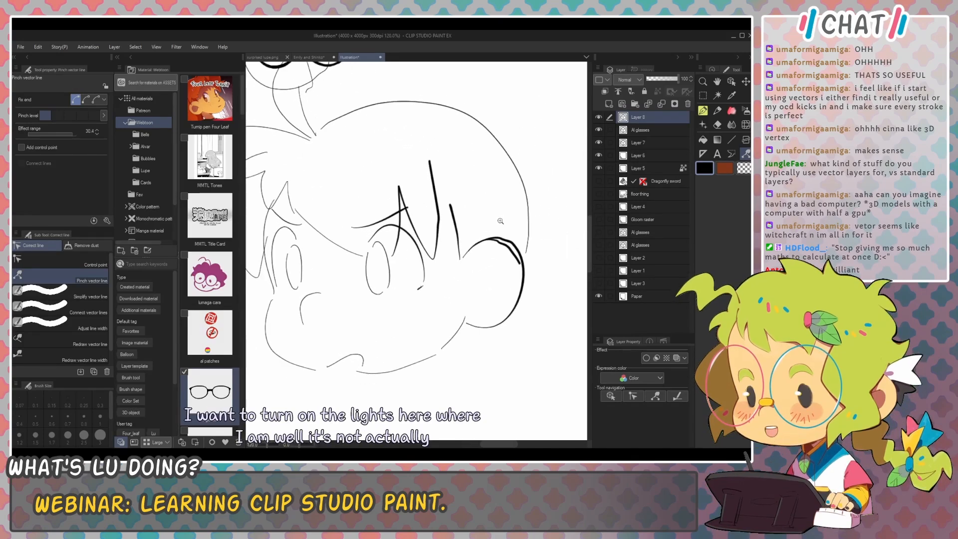
# Step: Draw a thick, slightly curved diagonal sample line in the empty area below the face with the Turnip pen at brush size 2.14
pyautogui.moveTo(461, 221)
pyautogui.mouseDown()
pyautogui.moveTo(483, 174)
pyautogui.moveTo(575, 135)
pyautogui.mouseUp()
pyautogui.press('p')
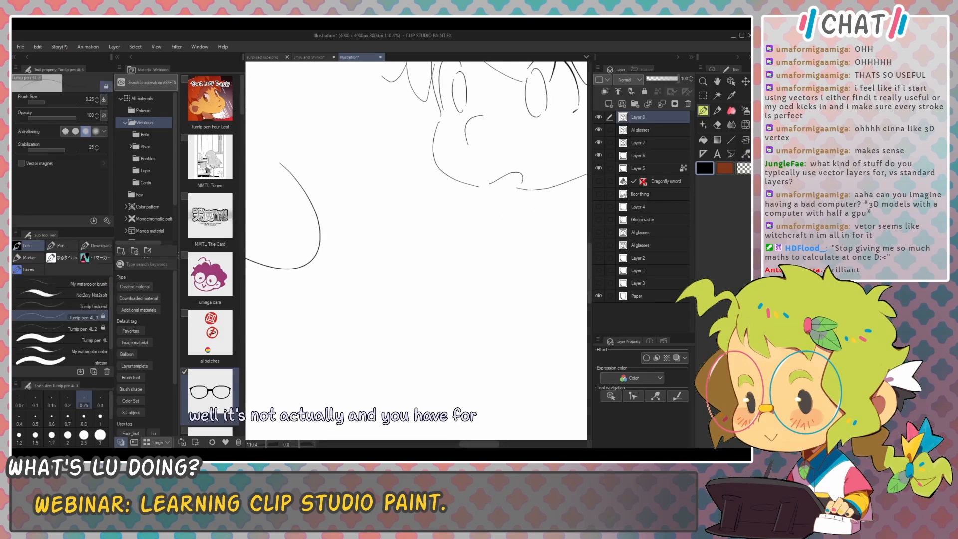
pyautogui.moveTo(385, 179); pyautogui.dragTo(444, 336)
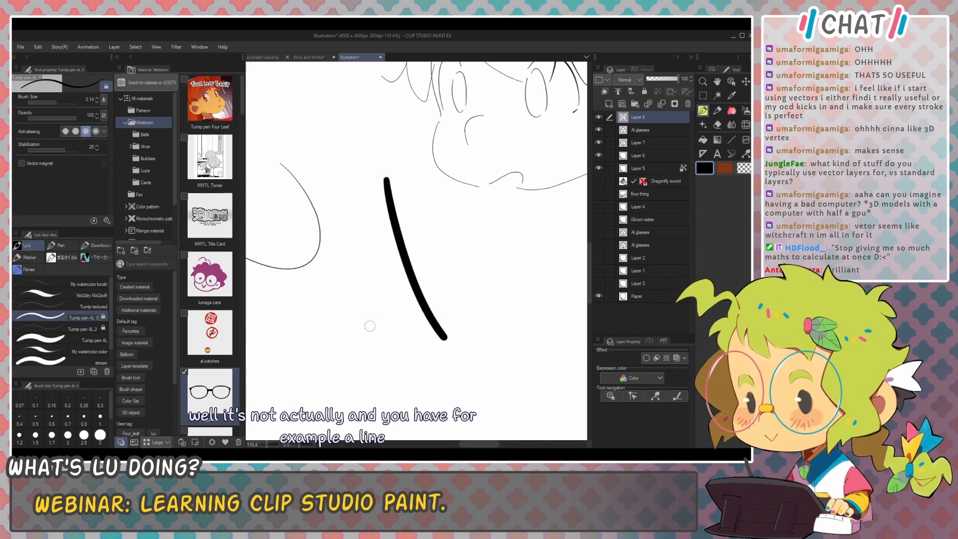
# Step: Draw a second thick black stroke across the first to form an X, and switch to the Hard eraser
pyautogui.moveTo(362, 327); pyautogui.dragTo(481, 217)
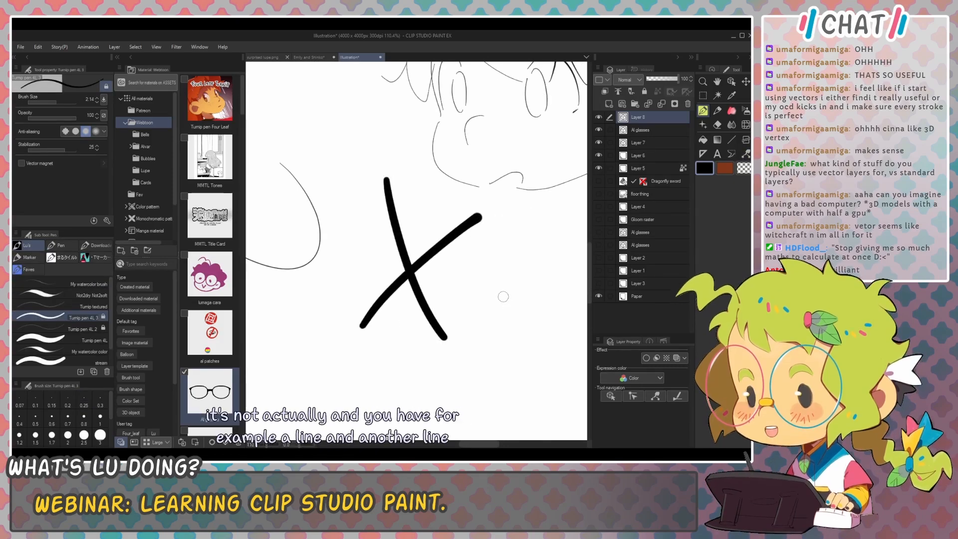
pyautogui.press('e')
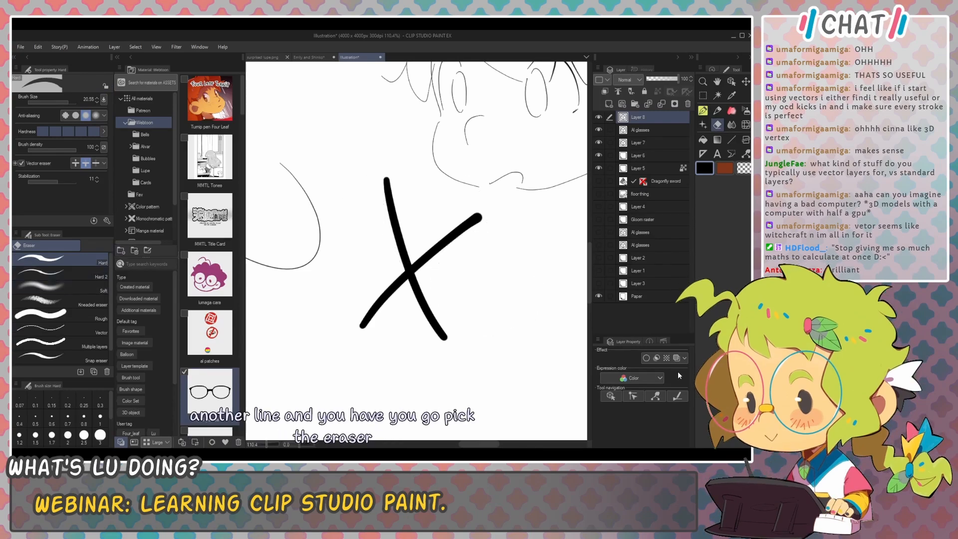
pyautogui.click(713, 69)
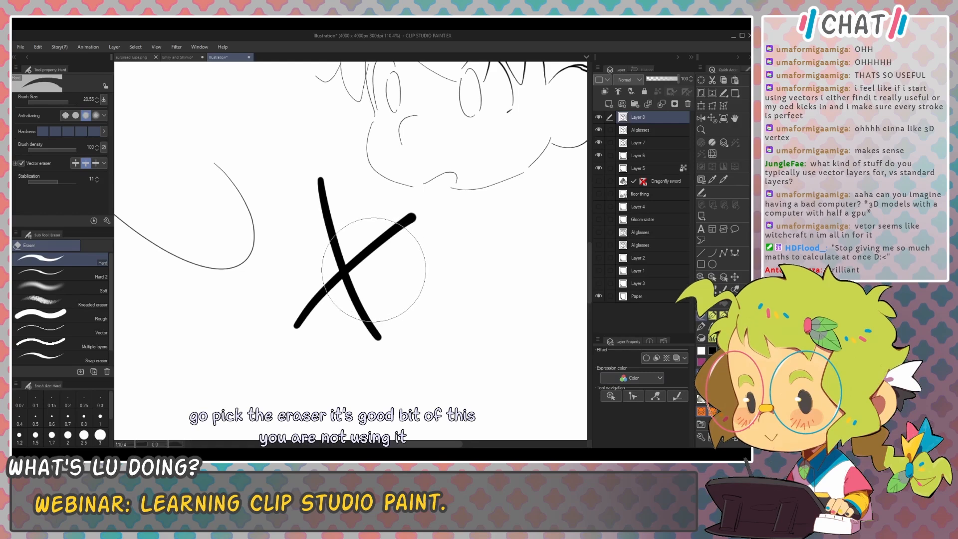
pyautogui.moveTo(354, 249); pyautogui.dragTo(373, 249)
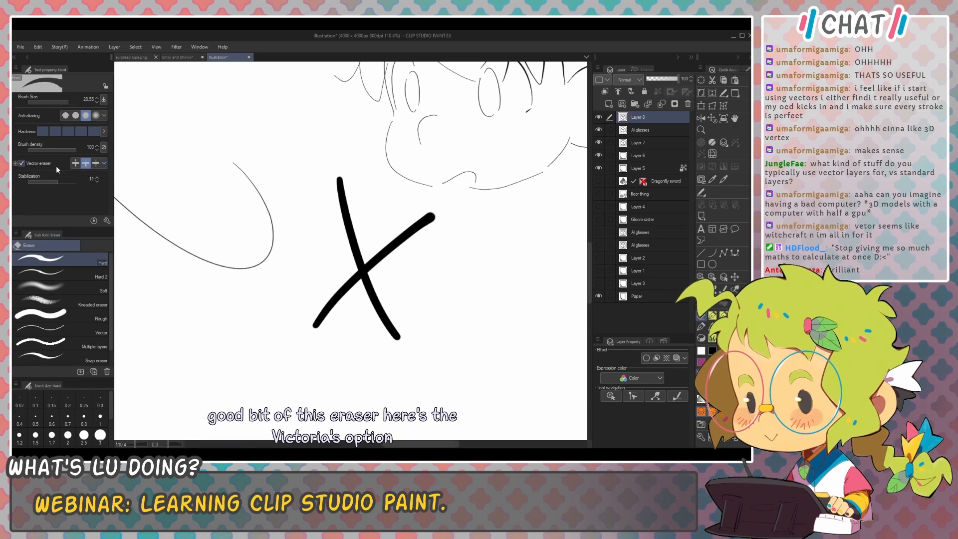
# Step: Open the Hard eraser's detailed sub tool settings and enlarge the settings window
pyautogui.click(106, 220)
pyautogui.moveTo(515, 174); pyautogui.dragTo(394, 151)
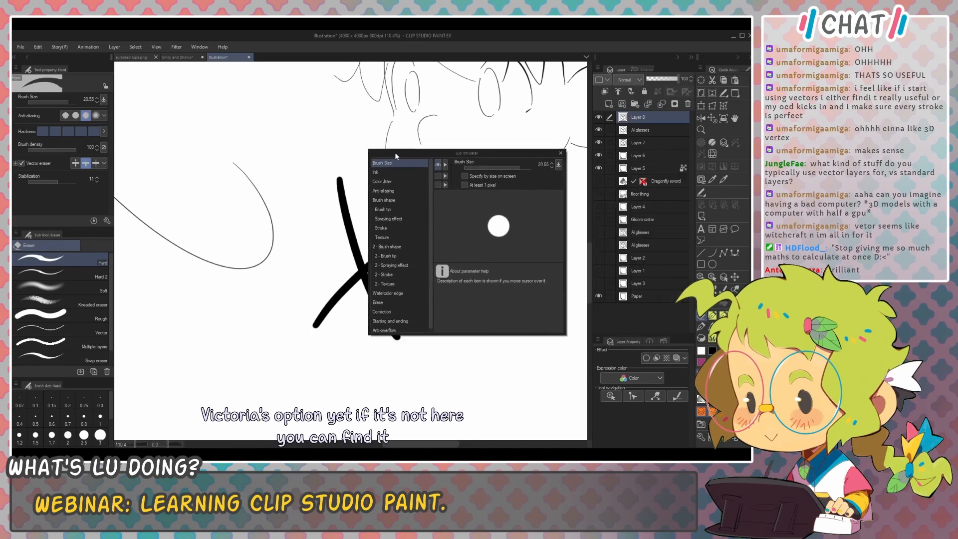
pyautogui.click(394, 171)
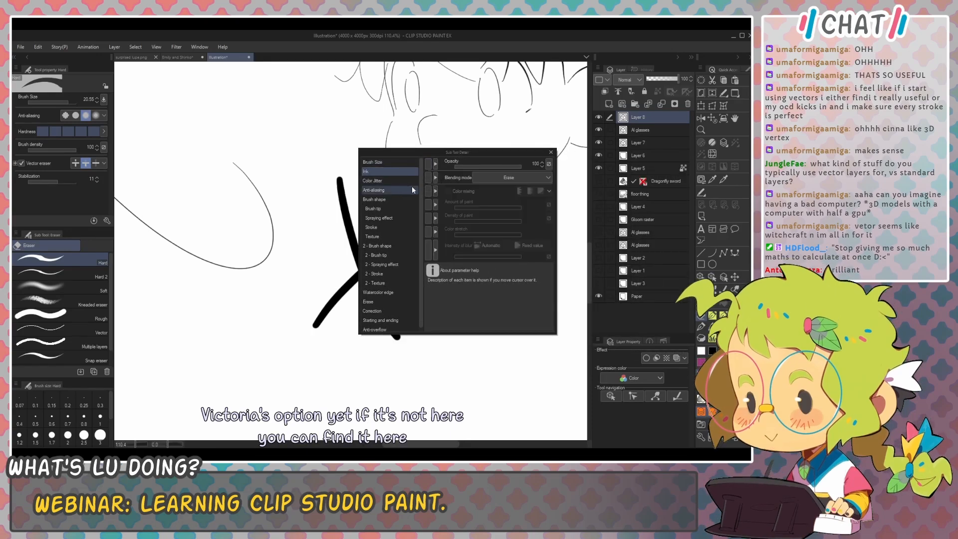
pyautogui.moveTo(527, 332); pyautogui.dragTo(526, 409)
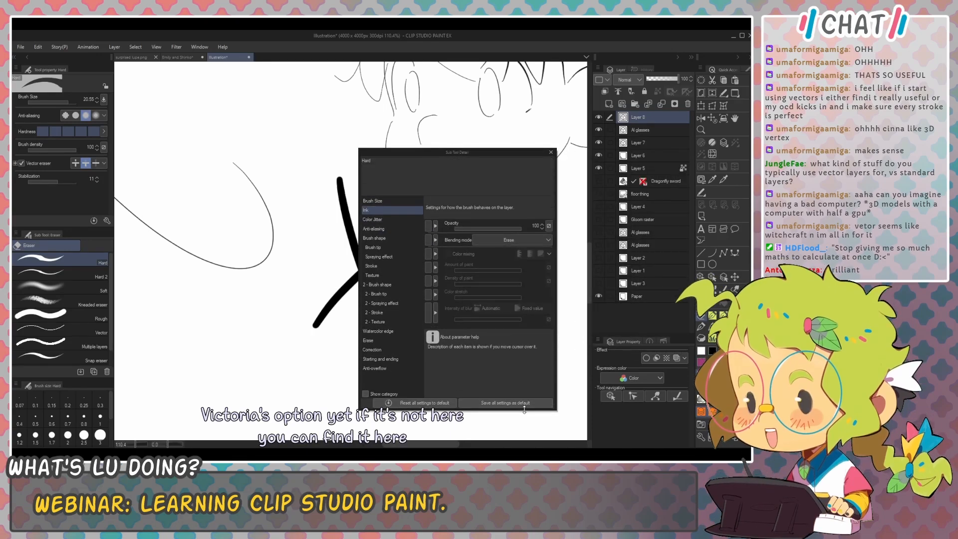
# Step: Look through the eraser's setting categories for the Vector eraser options under Erase and read their description
pyautogui.click(388, 226)
pyautogui.click(392, 221)
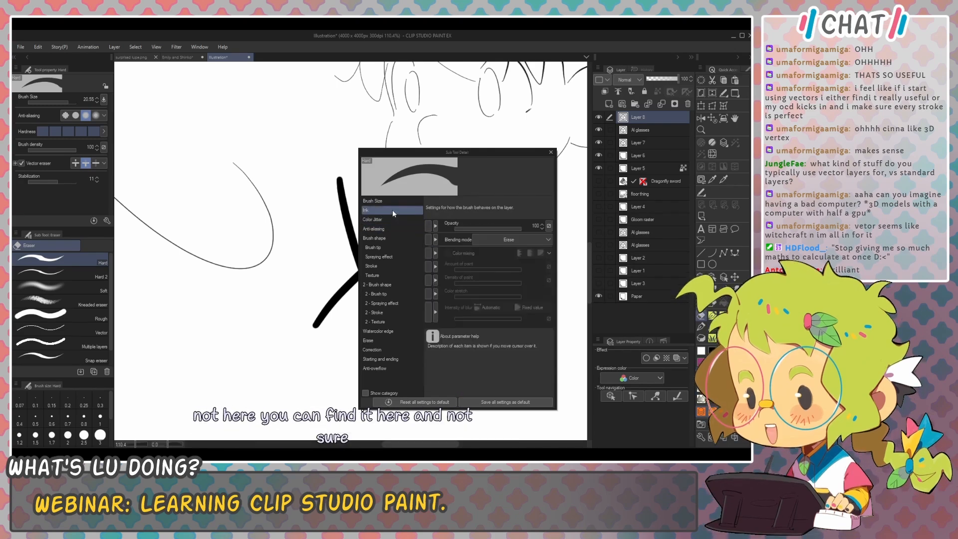
pyautogui.click(394, 201)
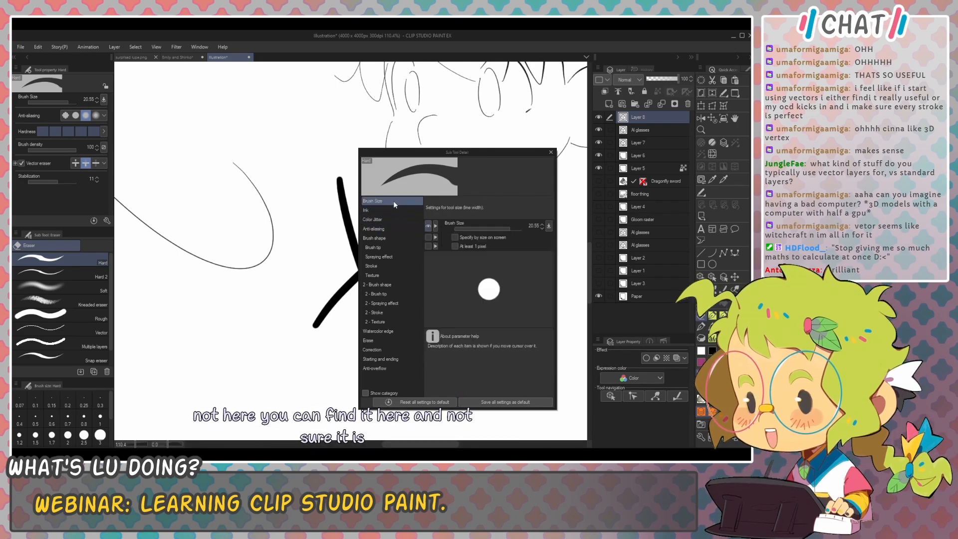
pyautogui.click(394, 238)
pyautogui.click(398, 247)
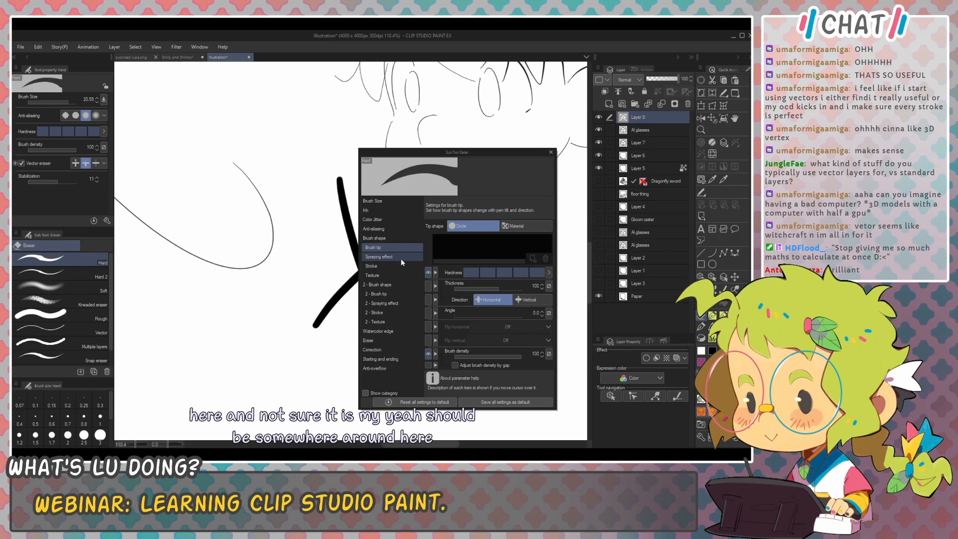
pyautogui.click(401, 265)
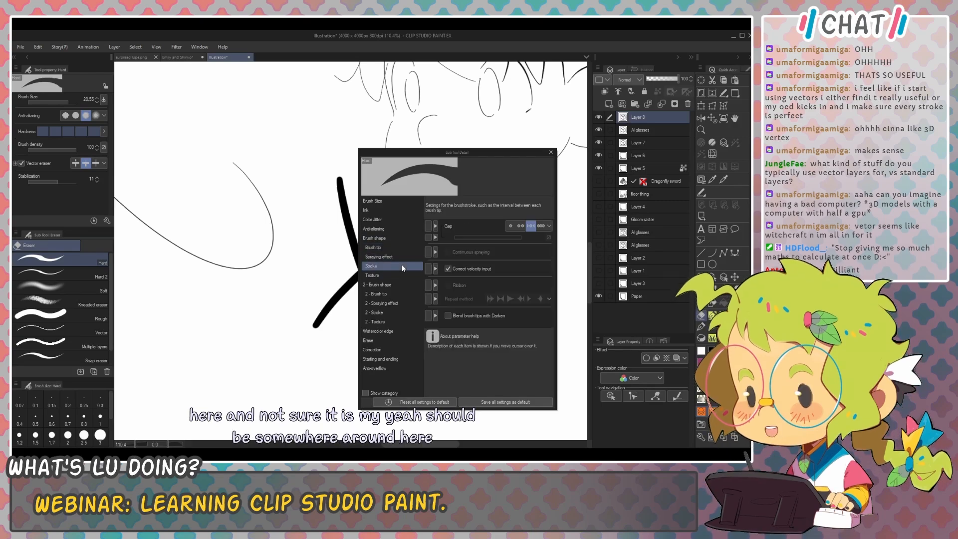
pyautogui.click(397, 275)
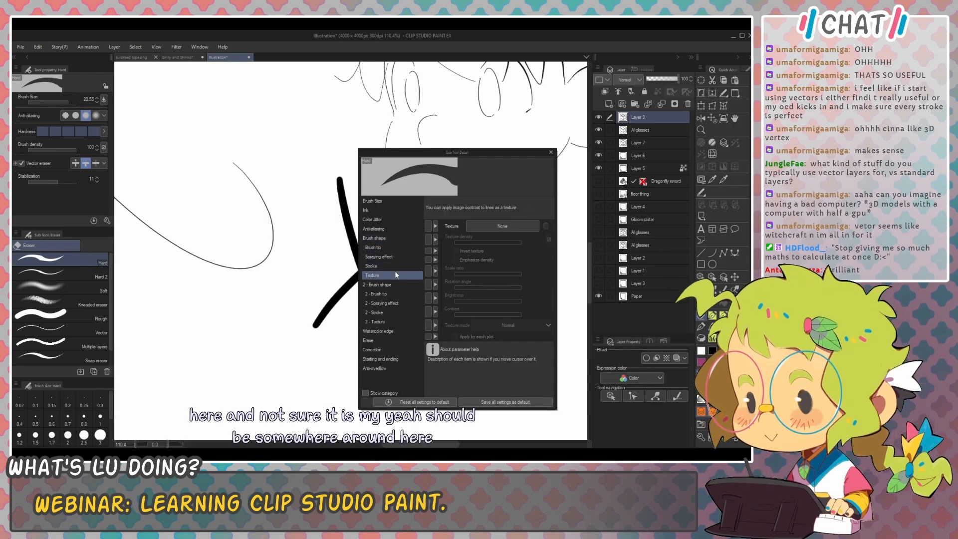
pyautogui.click(394, 332)
pyautogui.click(395, 341)
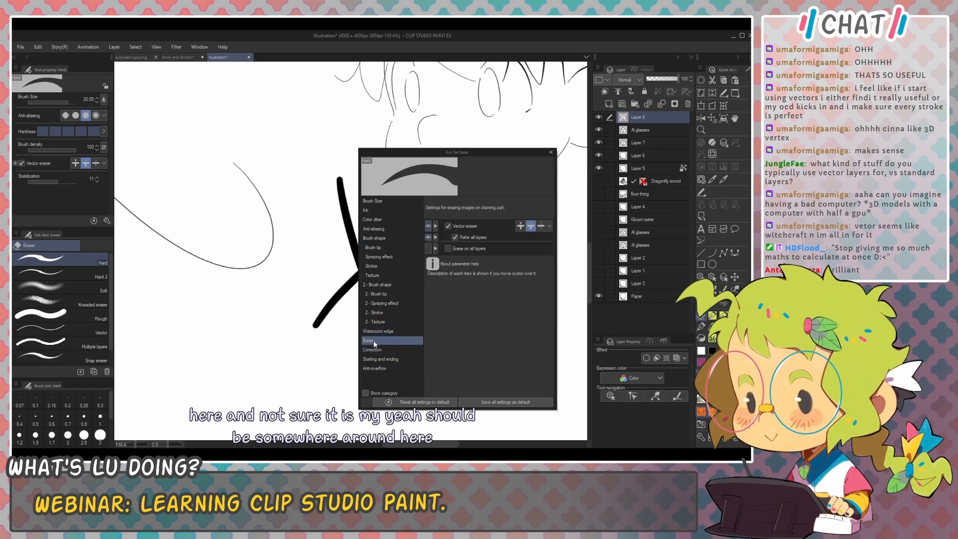
pyautogui.moveTo(465, 227)
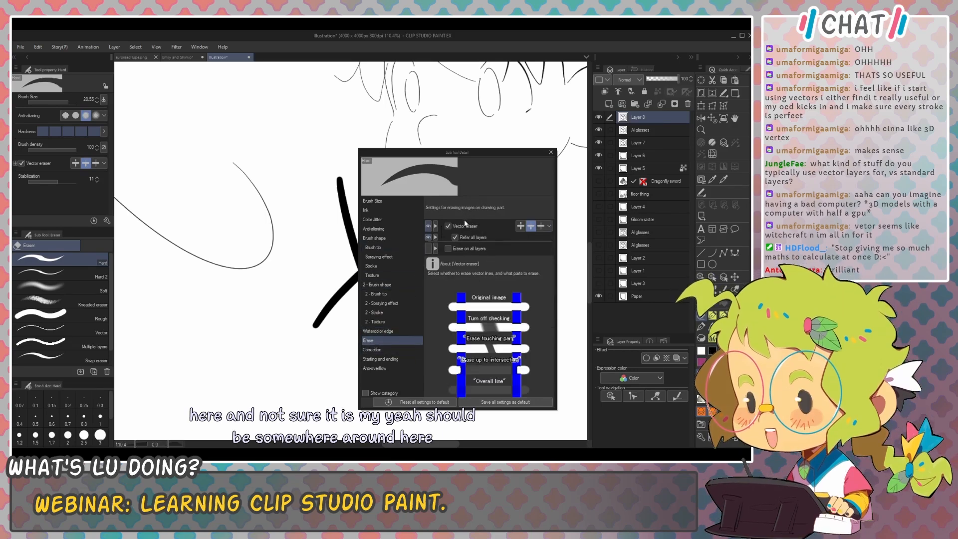
# Step: Hide the Vector eraser options from the tool properties, show Vector eraser and Refer all layers there again, and close the detailed settings
pyautogui.click(429, 227)
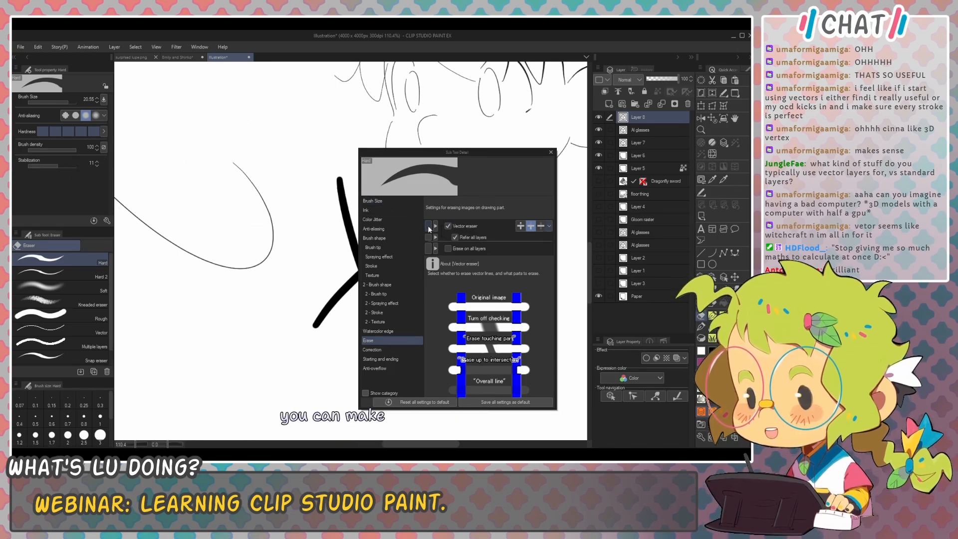
pyautogui.click(429, 227)
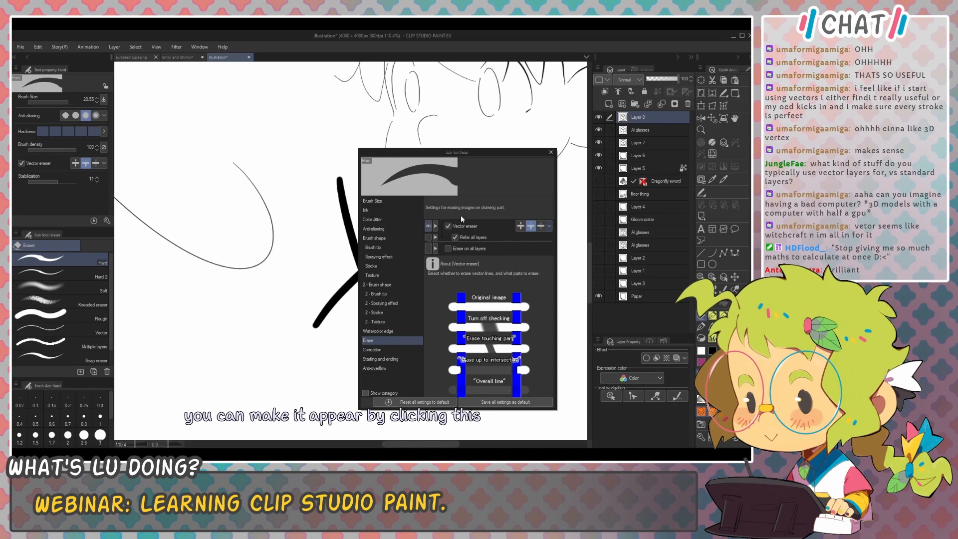
pyautogui.click(428, 237)
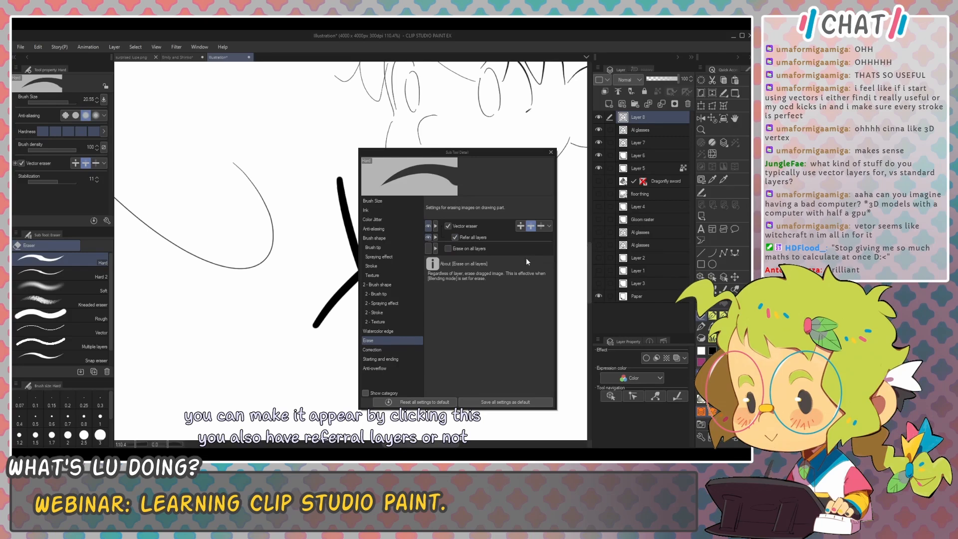
pyautogui.click(551, 152)
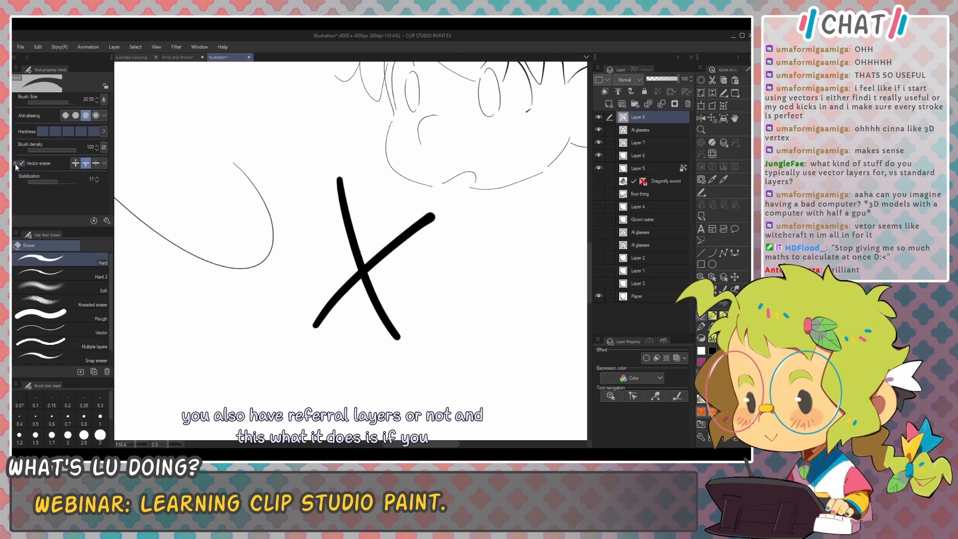
# Step: With Refer all layers off and the vector eraser set to touched areas, erase a gap in the rising stroke at size 4.11
pyautogui.click(41, 173)
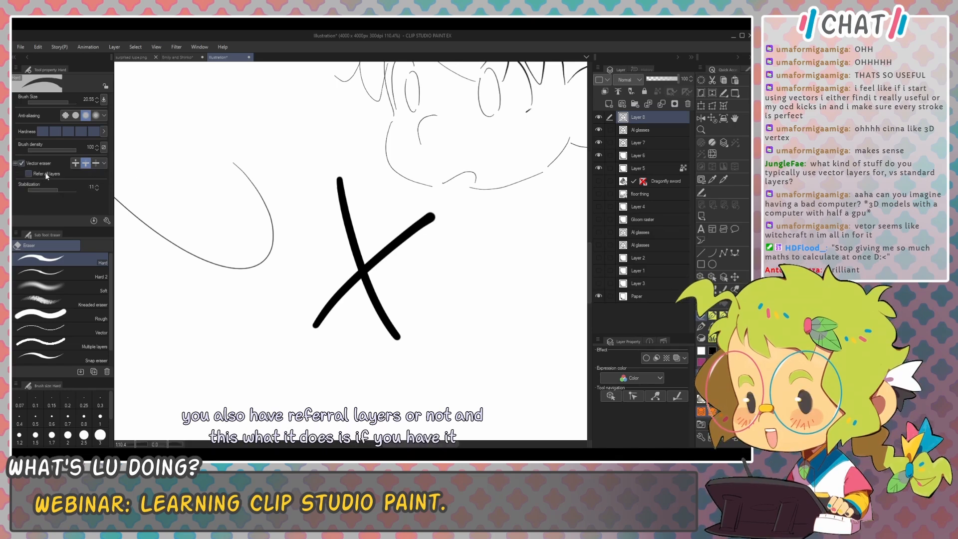
pyautogui.click(76, 165)
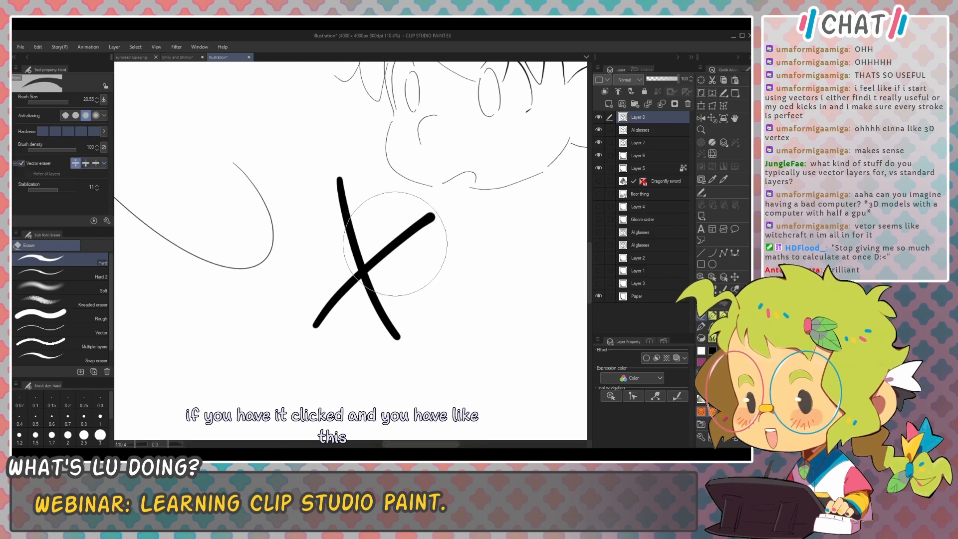
pyautogui.press('[')
pyautogui.moveTo(388, 234); pyautogui.dragTo(401, 252)
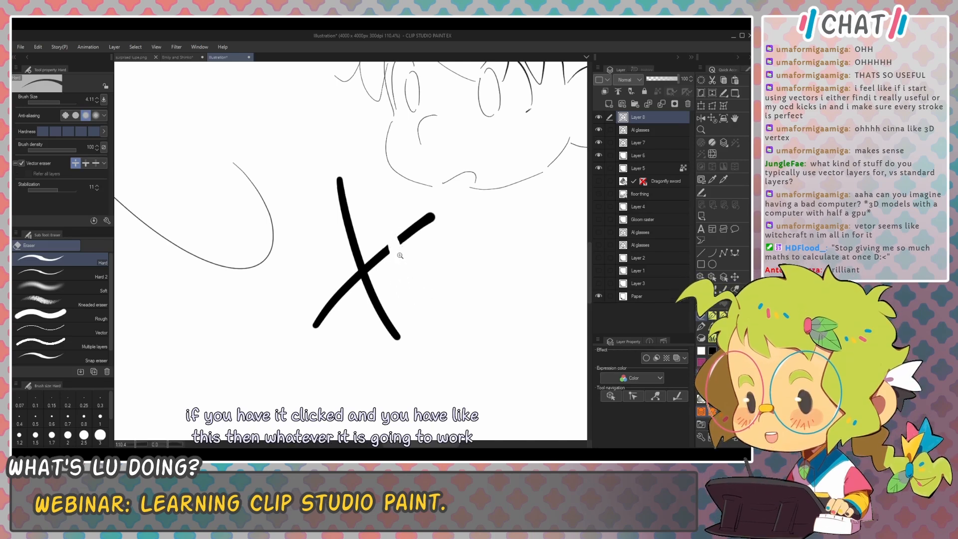
# Step: Select the two pieces of the cut stroke alternately with the Object tool to examine how the vector was split
pyautogui.scroll(3, 398, 238)
pyautogui.press('o')
pyautogui.click(410, 237)
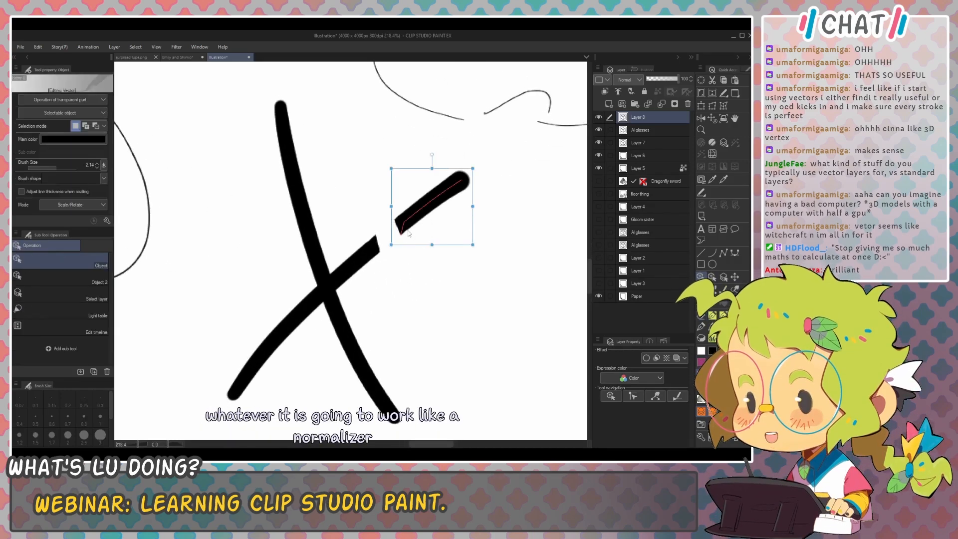
pyautogui.click(370, 253)
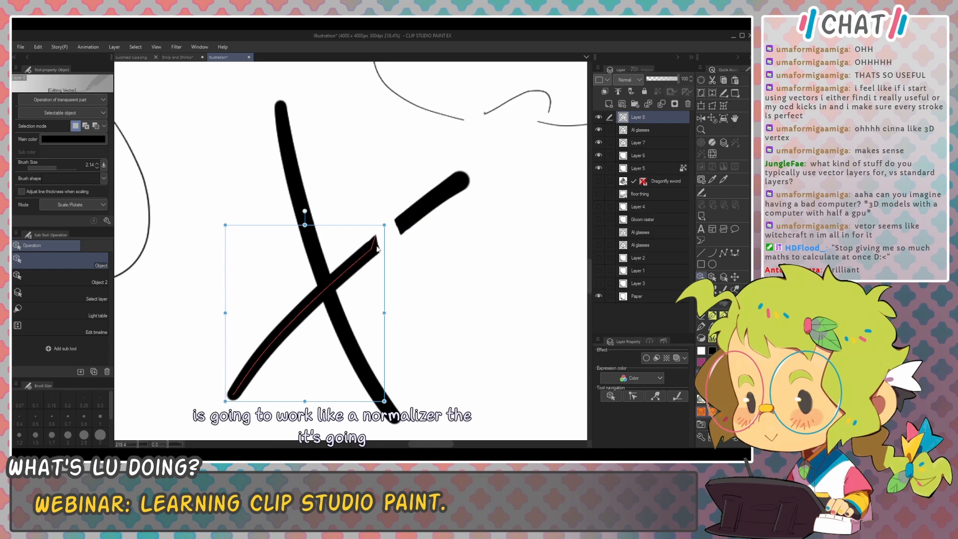
pyautogui.click(411, 224)
pyautogui.click(375, 250)
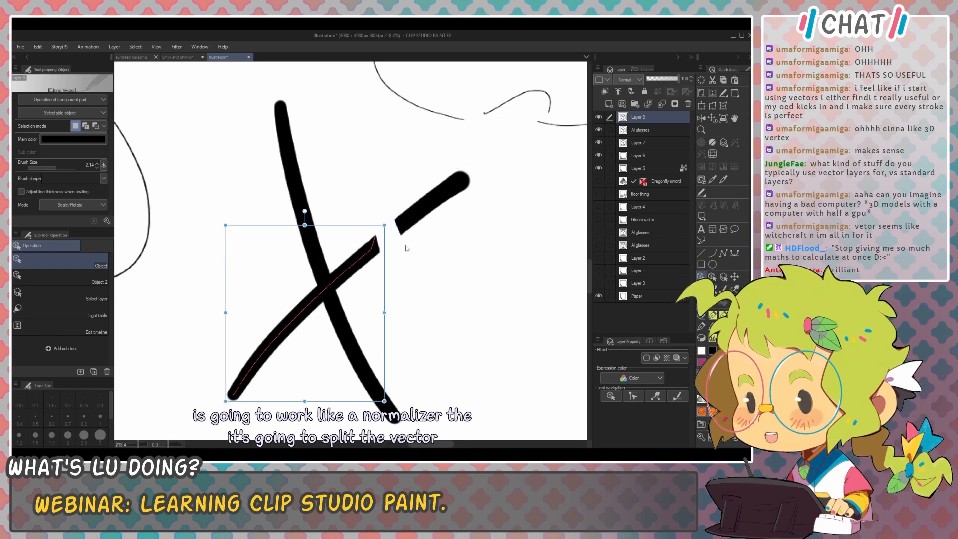
pyautogui.click(430, 212)
pyautogui.click(379, 257)
pyautogui.click(419, 220)
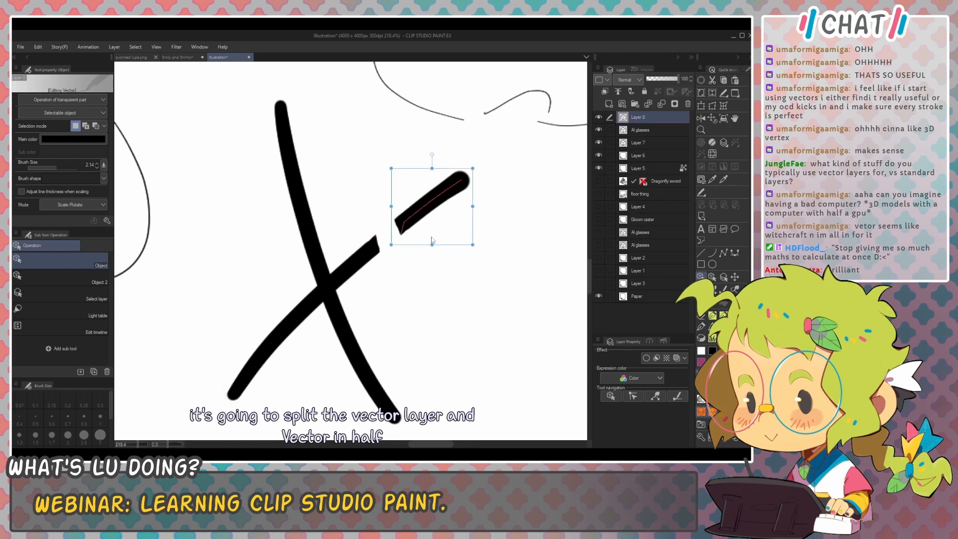
# Step: Try erasing a second gap in the cut stroke's upper piece, compare it with and without the cut, and undo it
pyautogui.press('p')
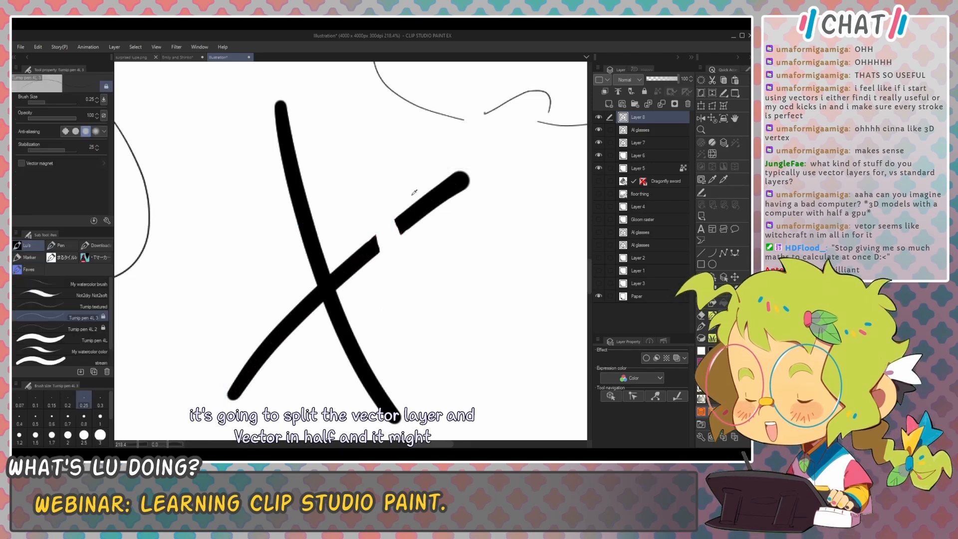
pyautogui.moveTo(409, 186); pyautogui.dragTo(419, 207)
pyautogui.press('e')
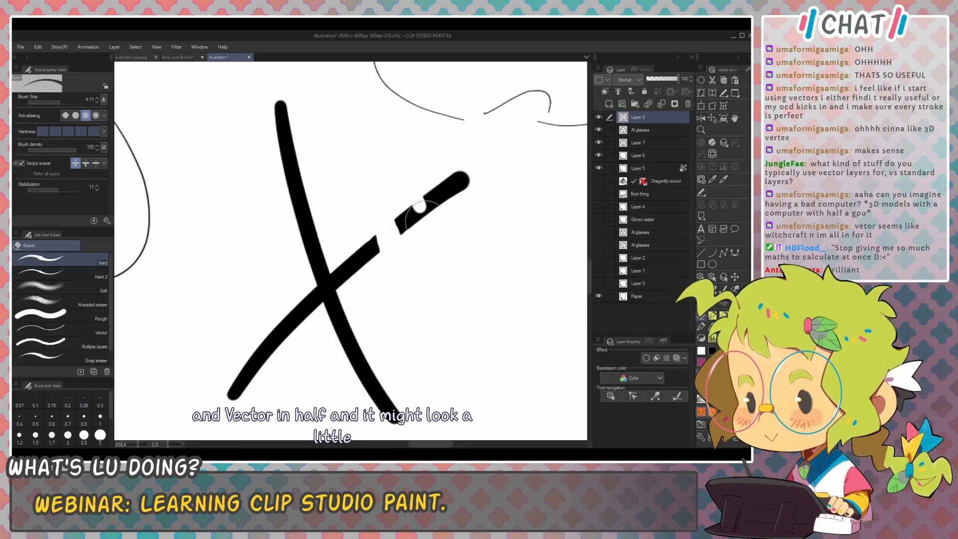
pyautogui.scroll(5, 419, 197)
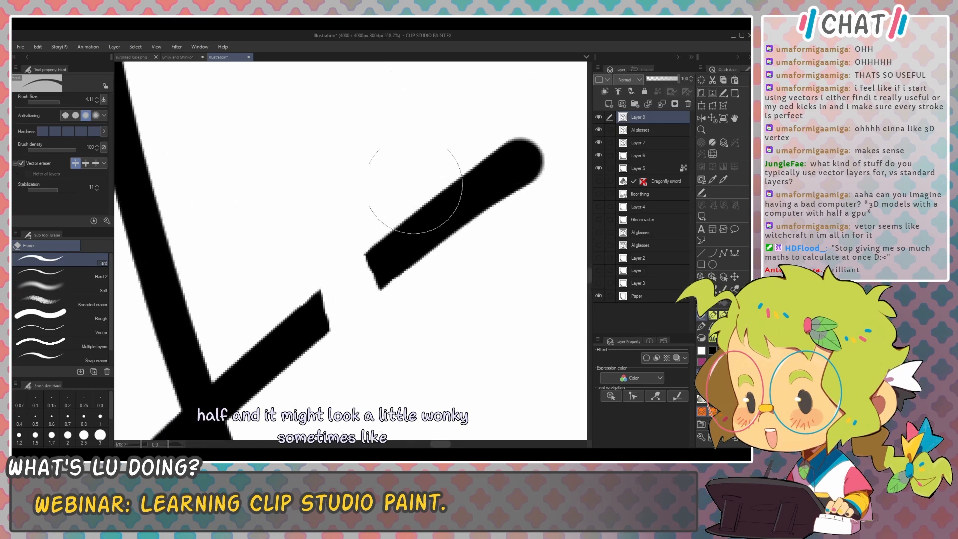
pyautogui.hotkey('ctrl', 'z')
pyautogui.hotkey('ctrl', 'y')
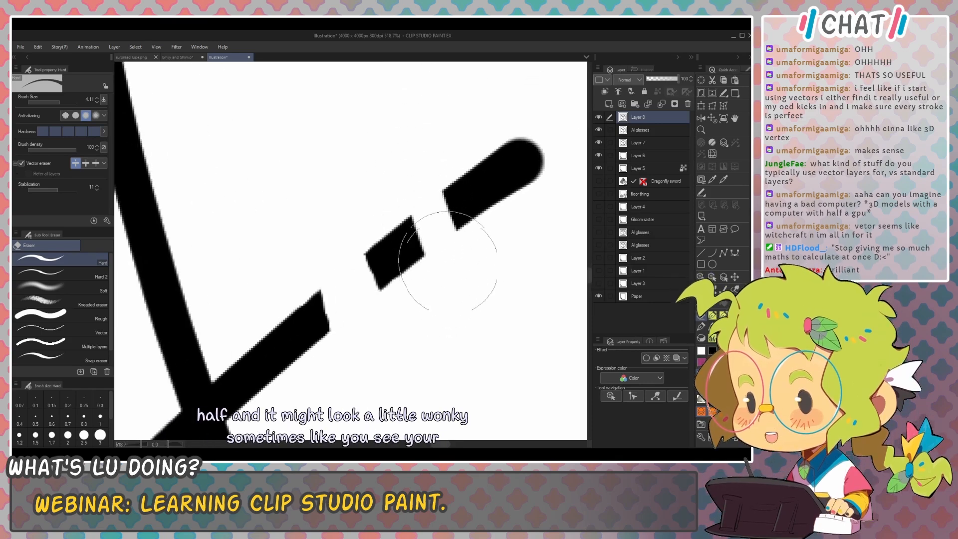
pyautogui.hotkey('ctrl', 'z')
# Step: Set the vector eraser to erase up to intersections and remove all arms of the X except the lower-left one
pyautogui.scroll(-8, 460, 294)
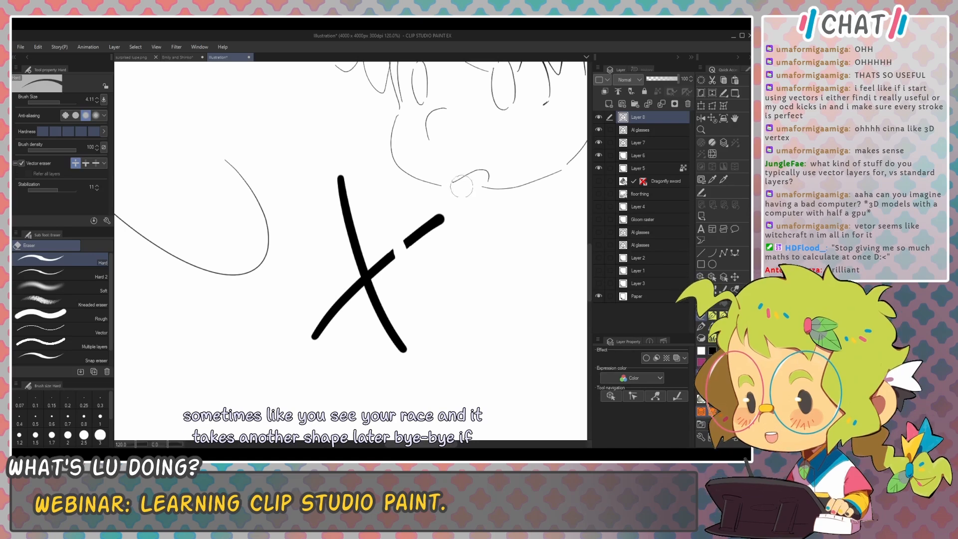
pyautogui.hotkey('ctrl', 'z')
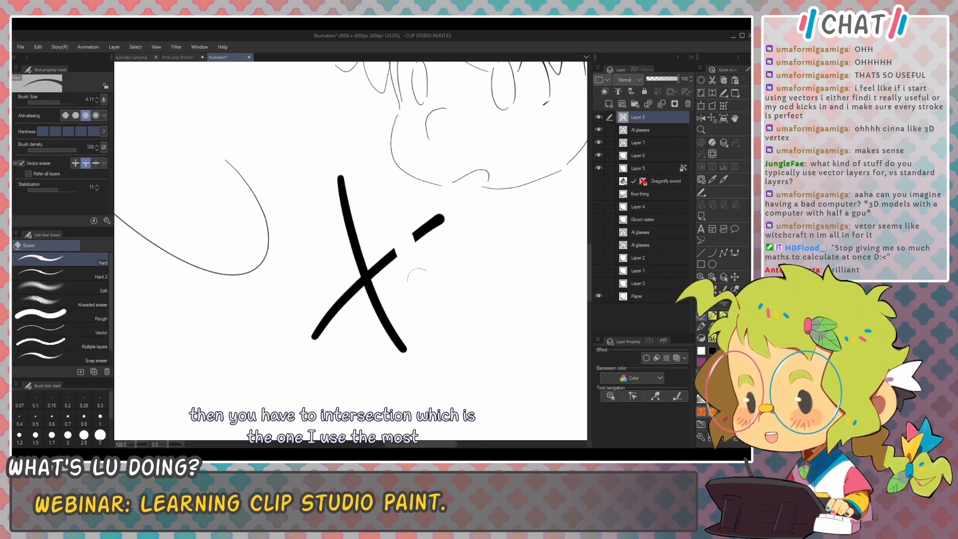
pyautogui.moveTo(430, 227); pyautogui.dragTo(385, 263)
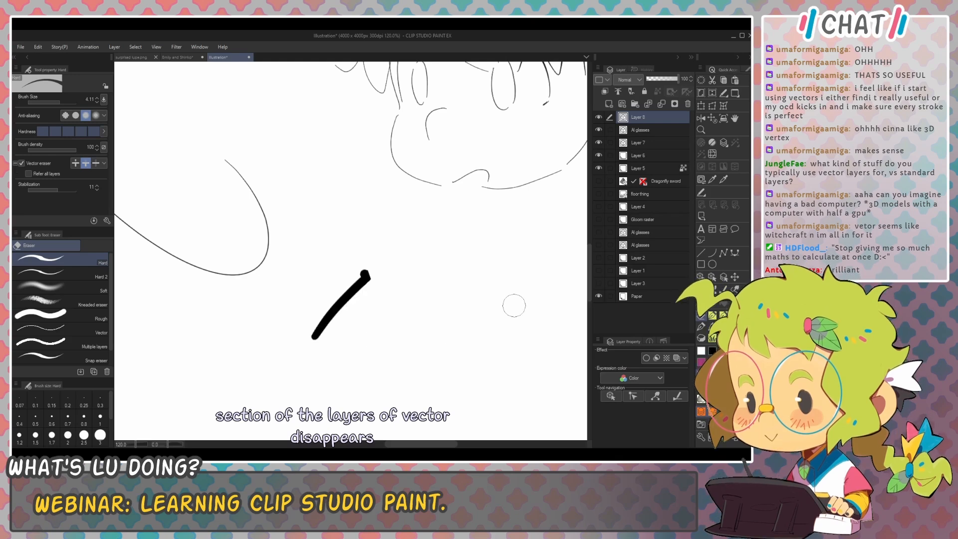
# Step: Undo the erasures back to the full X and restore only the removal of its upper-right arm
pyautogui.hotkey('ctrl', 'z')
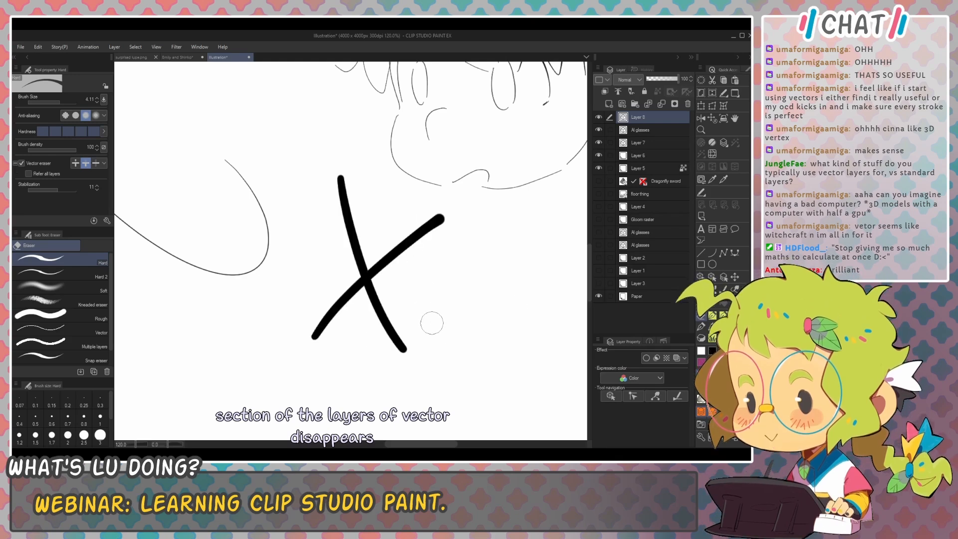
pyautogui.hotkey('ctrl', 'y')
pyautogui.hotkey('ctrl', 'y')
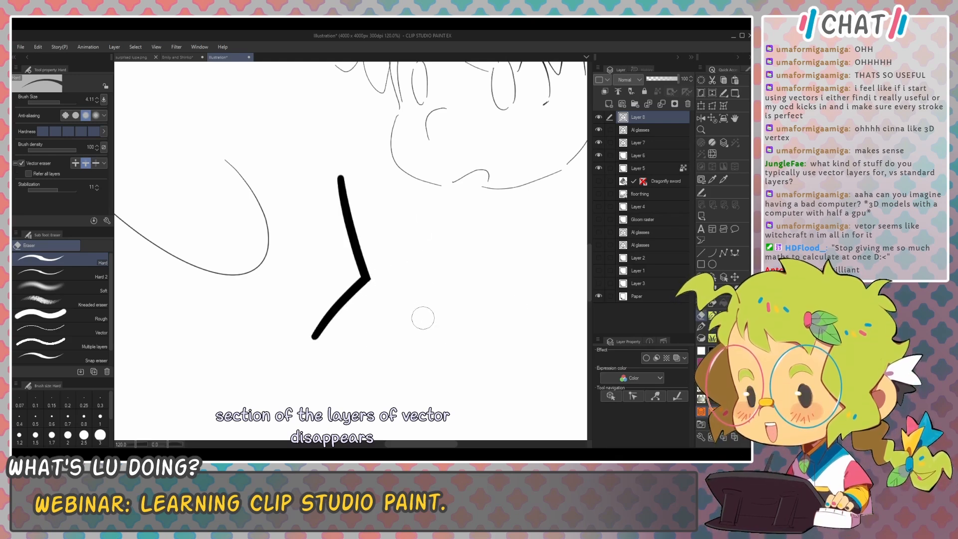
pyautogui.hotkey('ctrl', 'z')
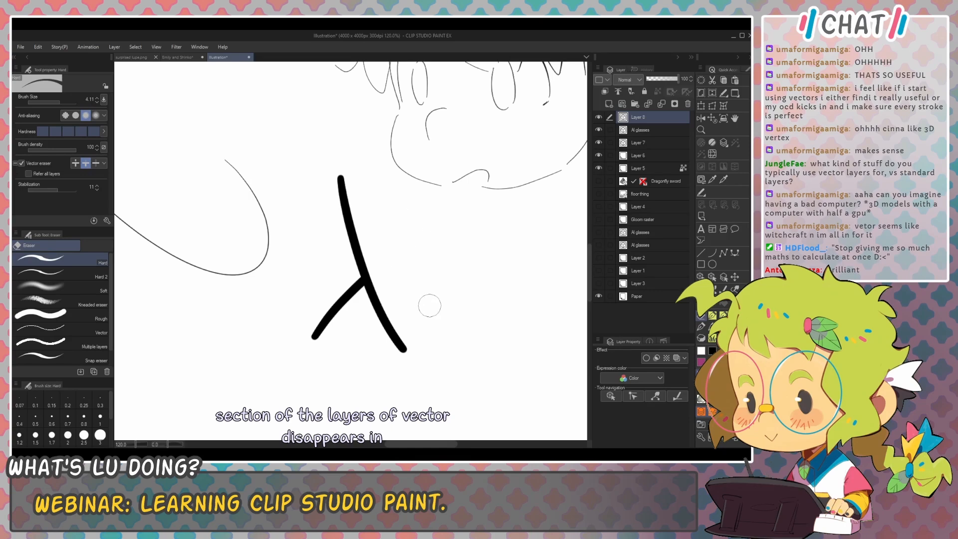
# Step: Reduce the vector eraser's size to 0.45 and erase the overlapping extra line inside the round ear up to its intersections
pyautogui.moveTo(428, 278)
pyautogui.mouseDown()
pyautogui.moveTo(356, 431)
pyautogui.moveTo(349, 421)
pyautogui.mouseUp()
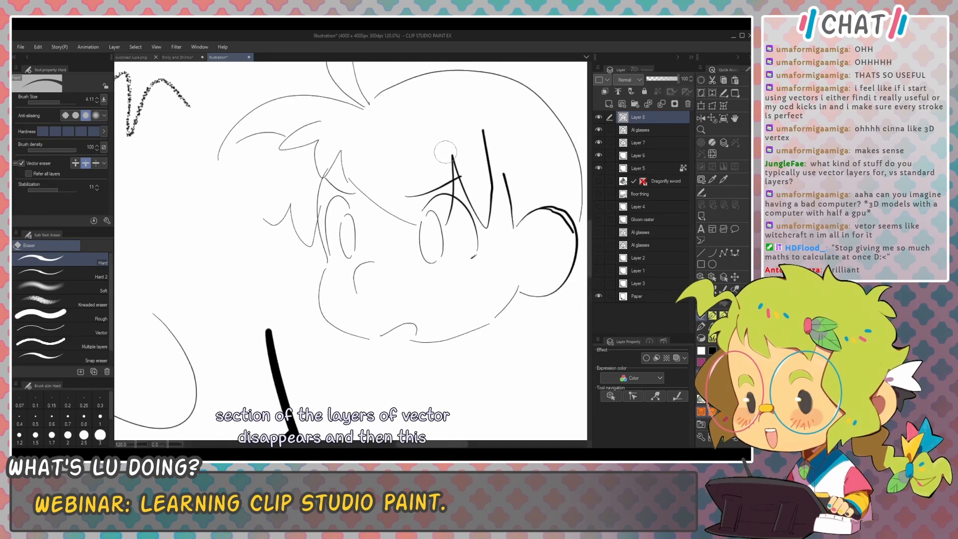
pyautogui.moveTo(446, 152); pyautogui.dragTo(469, 144)
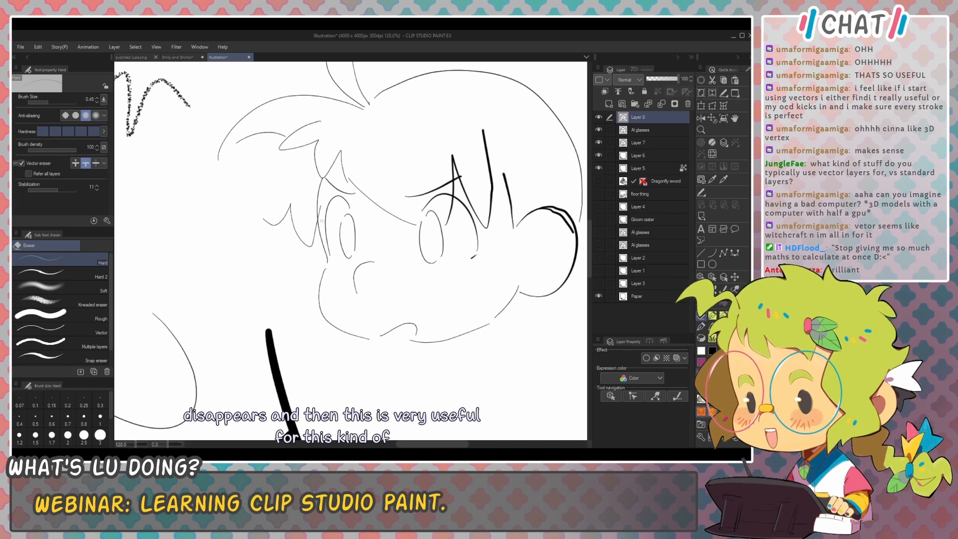
pyautogui.moveTo(554, 208); pyautogui.dragTo(534, 192)
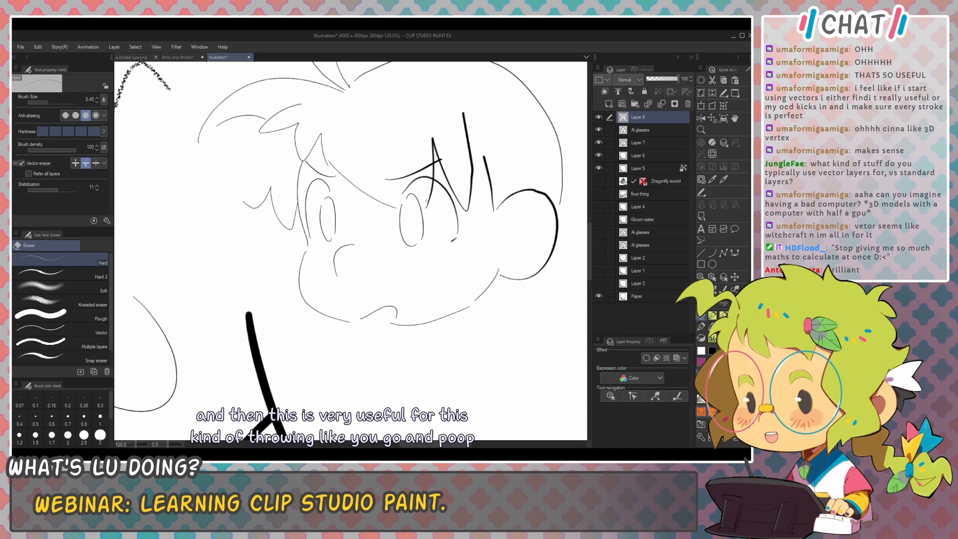
pyautogui.scroll(5, 428, 183)
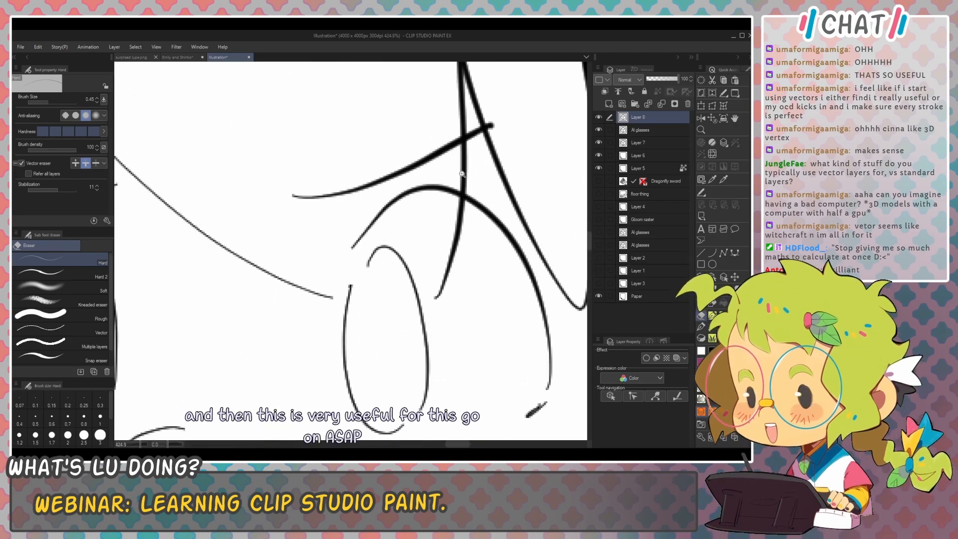
pyautogui.scroll(-5, 421, 189)
pyautogui.scroll(-3, 422, 189)
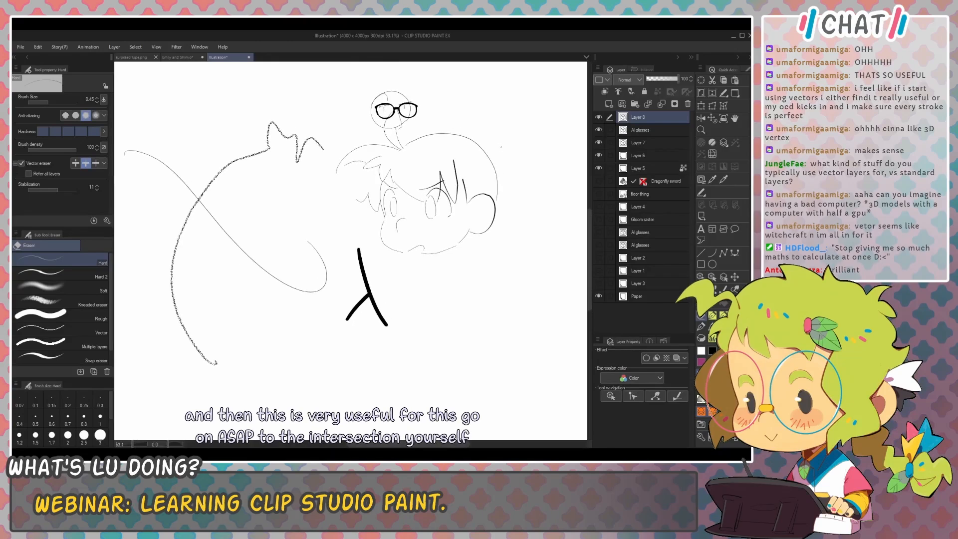
# Step: Draw a large pointed ear with small hair tufts beside the head and trim the head outline where the lines cross
pyautogui.moveTo(422, 189); pyautogui.dragTo(413, 172)
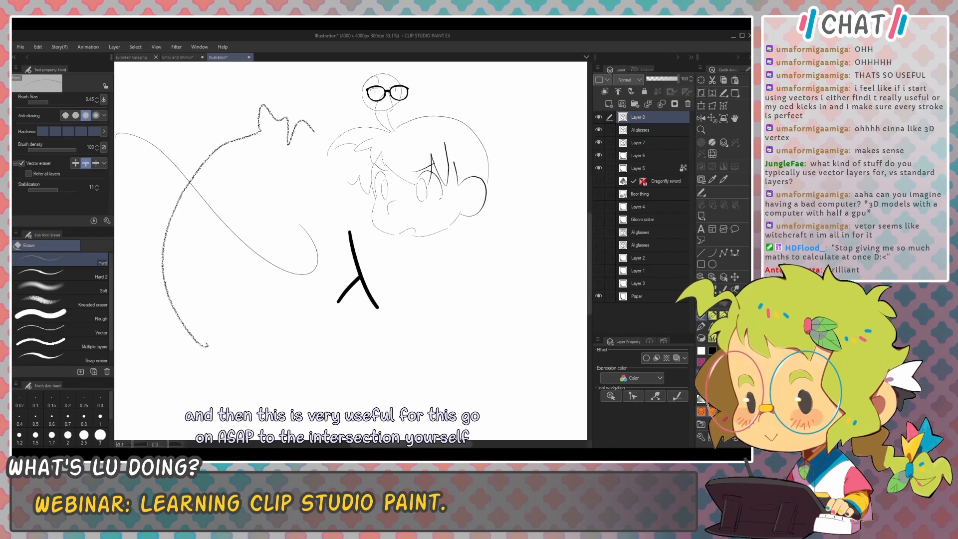
pyautogui.scroll(3, 474, 179)
pyautogui.press('p')
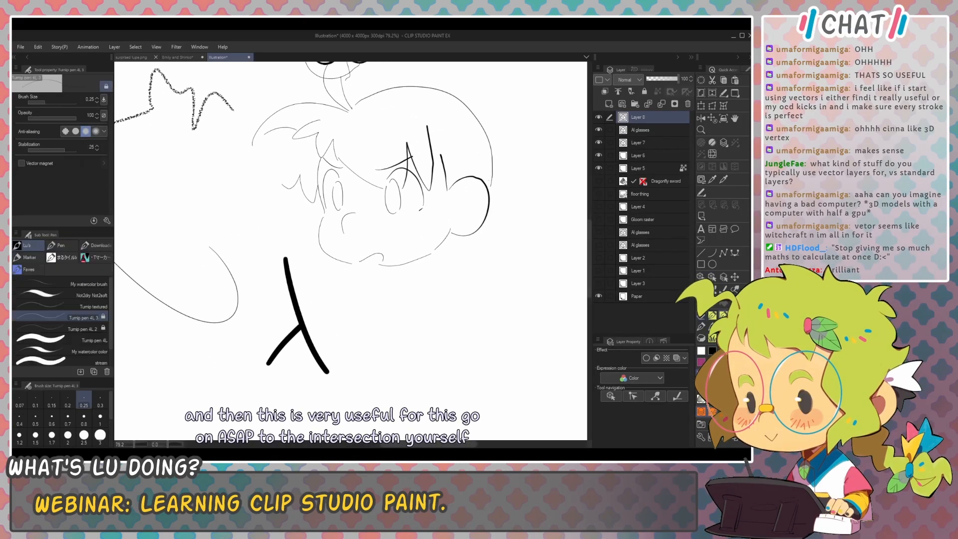
pyautogui.moveTo(519, 140)
pyautogui.mouseDown()
pyautogui.moveTo(560, 151)
pyautogui.moveTo(564, 170)
pyautogui.moveTo(500, 219)
pyautogui.moveTo(522, 230)
pyautogui.moveTo(514, 229)
pyautogui.moveTo(513, 243)
pyautogui.moveTo(498, 234)
pyautogui.moveTo(519, 219)
pyautogui.moveTo(489, 233)
pyautogui.mouseUp()
pyautogui.scroll(3, 519, 219)
pyautogui.press('e')
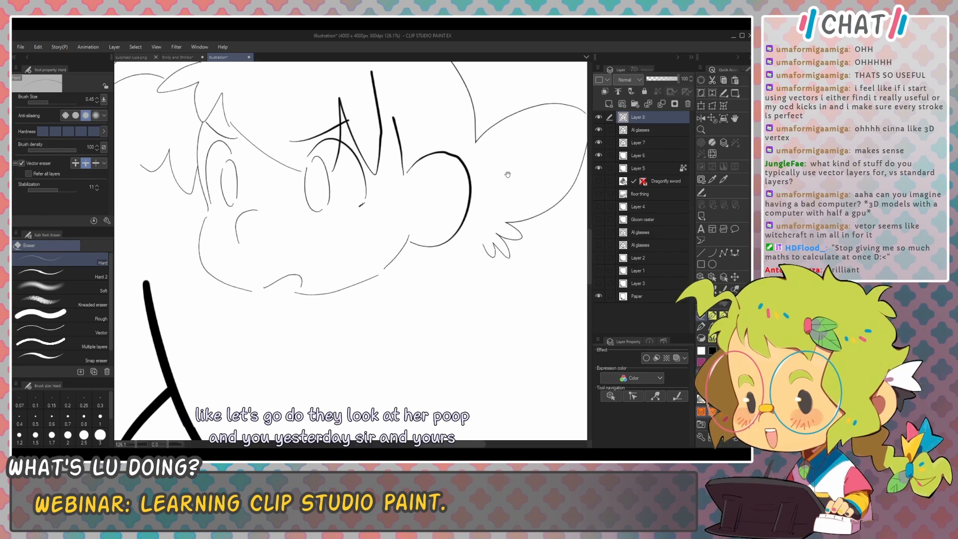
pyautogui.scroll(-3, 546, 184)
pyautogui.scroll(6, 546, 185)
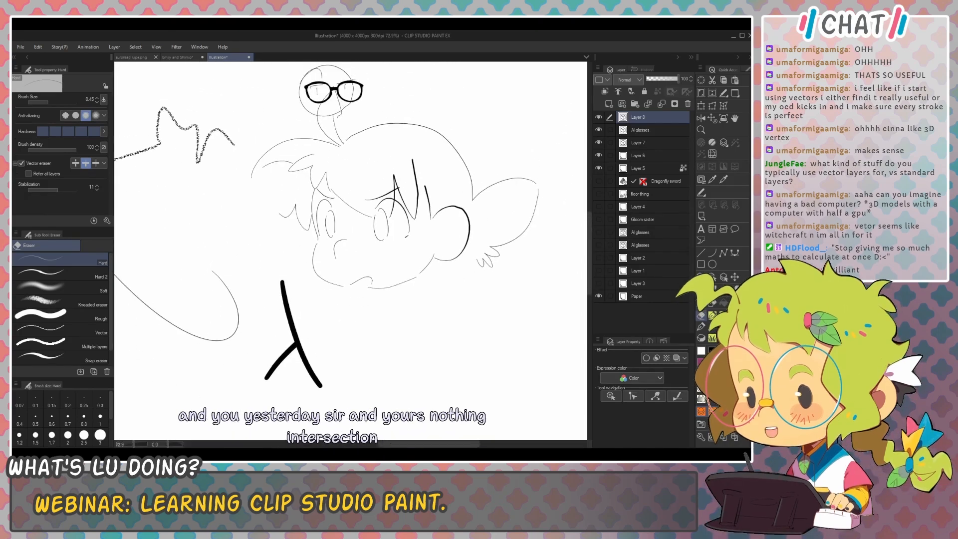
pyautogui.scroll(-7, 448, 168)
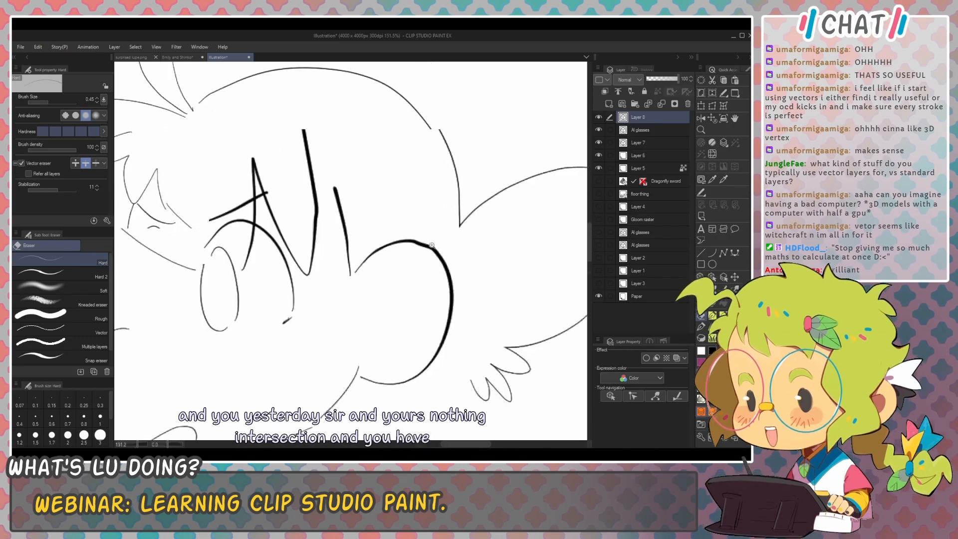
pyautogui.scroll(1, 509, 225)
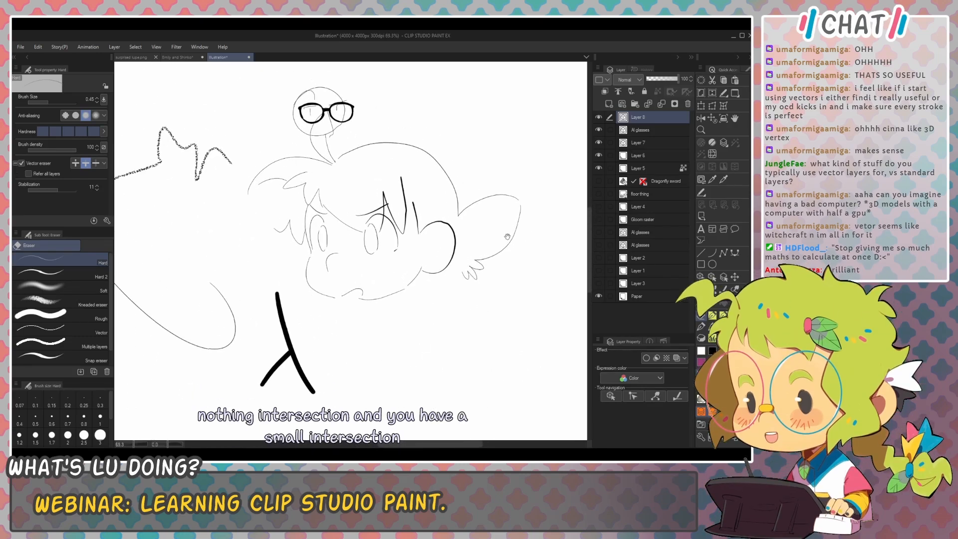
pyautogui.scroll(4, 383, 246)
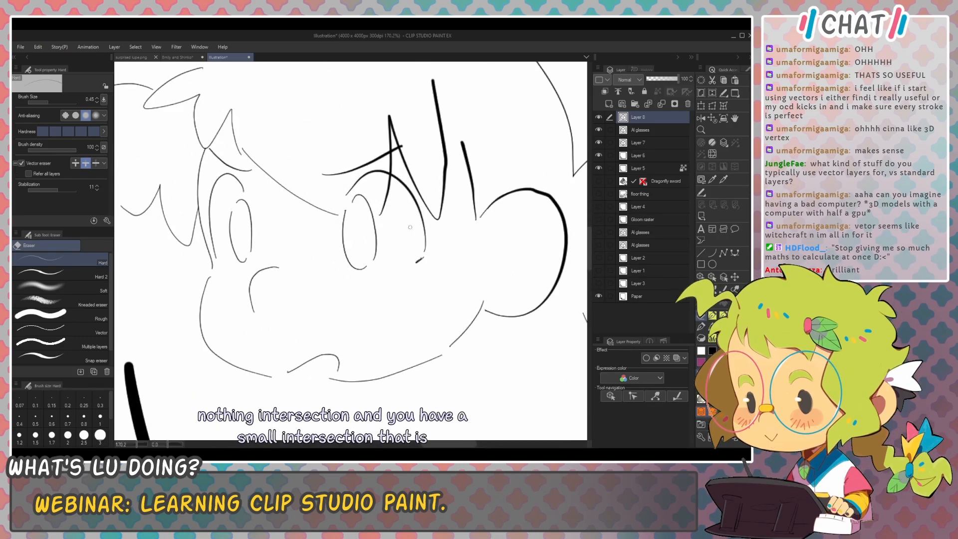
# Step: Draw a thicker lash line over the face's nearer eye with the pen at size 0.50
pyautogui.press('p')
pyautogui.moveTo(425, 249)
pyautogui.mouseDown()
pyautogui.moveTo(405, 187)
pyautogui.moveTo(369, 173)
pyautogui.moveTo(349, 187)
pyautogui.moveTo(343, 202)
pyautogui.moveTo(352, 193)
pyautogui.moveTo(345, 196)
pyautogui.moveTo(443, 246)
pyautogui.moveTo(418, 264)
pyautogui.mouseUp()
pyautogui.hotkey('ctrl', 'z')
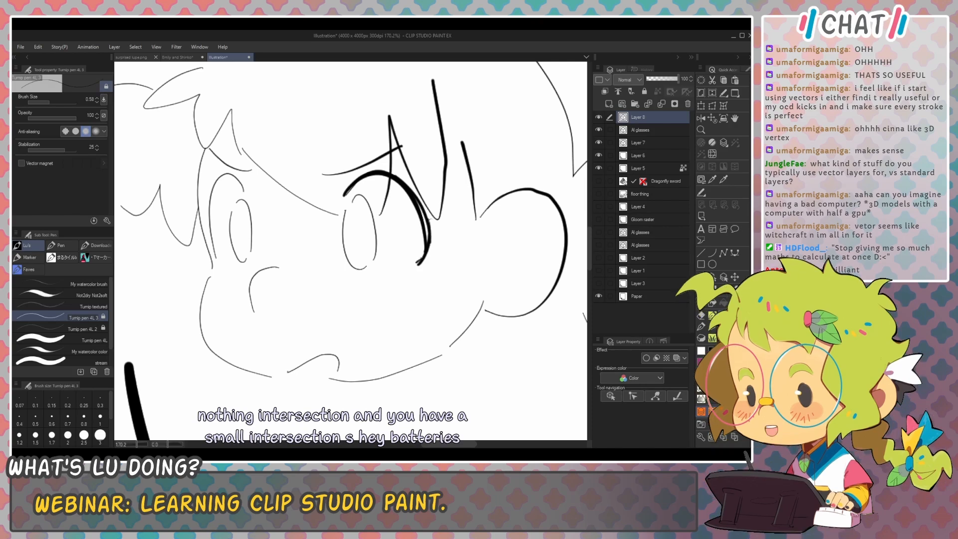
pyautogui.scroll(-7, 495, 251)
pyautogui.moveTo(540, 245); pyautogui.dragTo(494, 233)
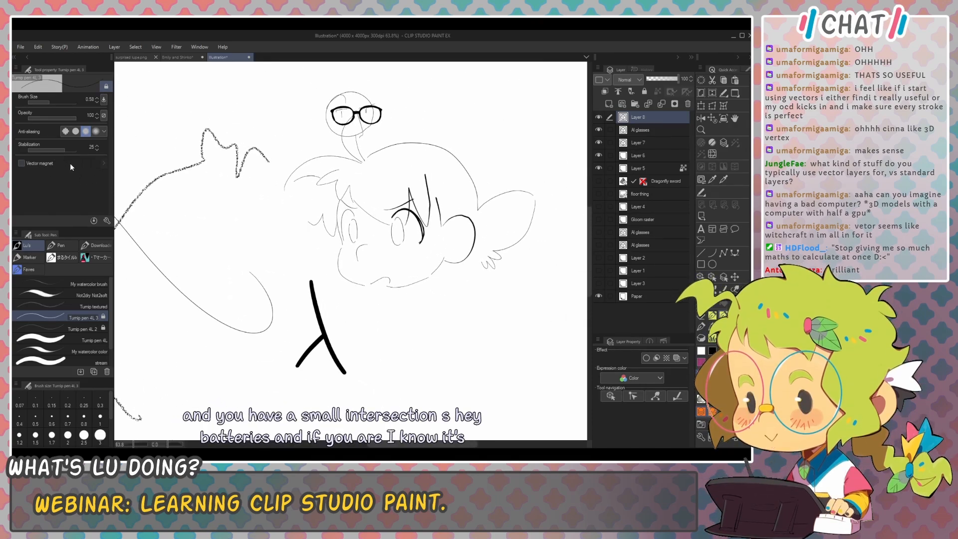
# Step: Add a new raster layer and draw a thick diagonal pen stroke below the pointed ear
pyautogui.press('e')
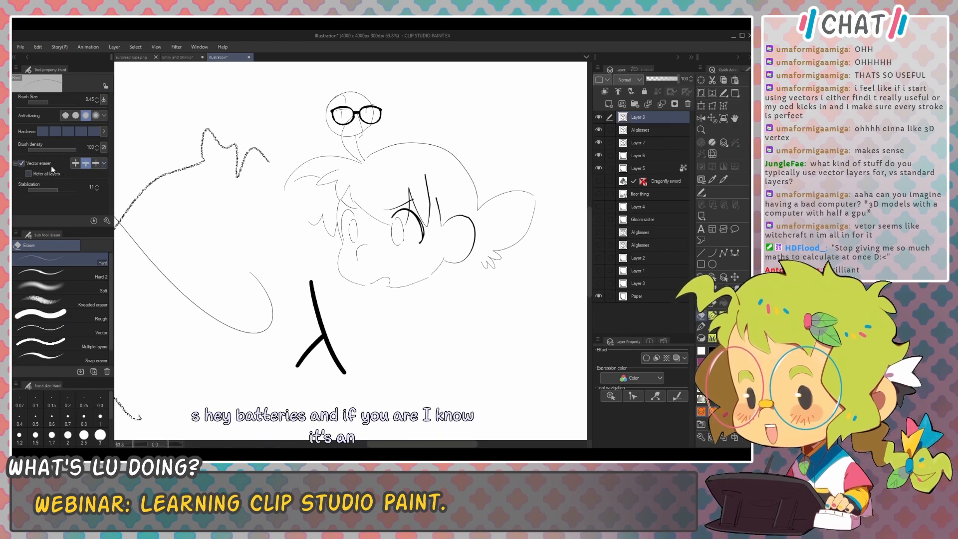
pyautogui.click(608, 103)
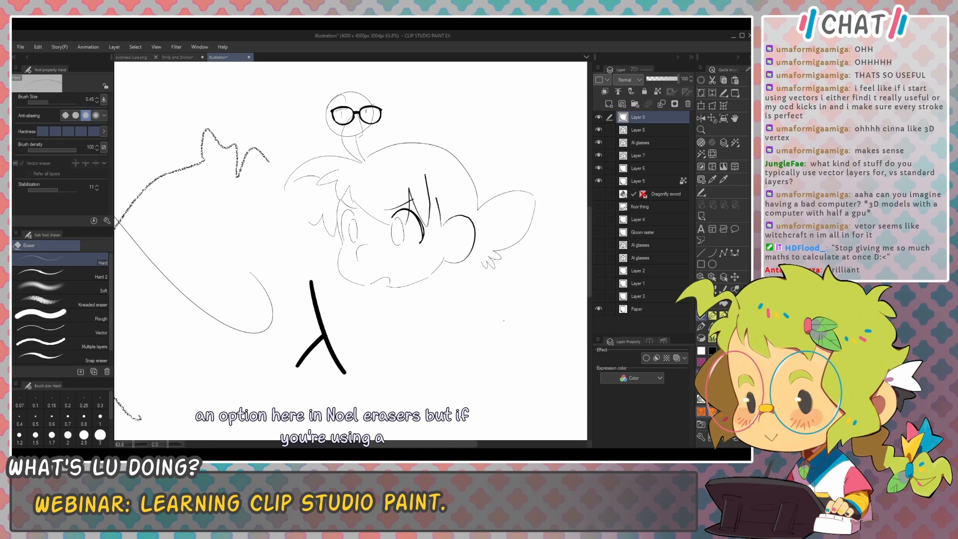
pyautogui.press('p')
pyautogui.moveTo(496, 356); pyautogui.dragTo(498, 357)
# Step: Erase a zigzag of thin gaps across the middle of the raster stroke with the Hard eraser
pyautogui.press('e')
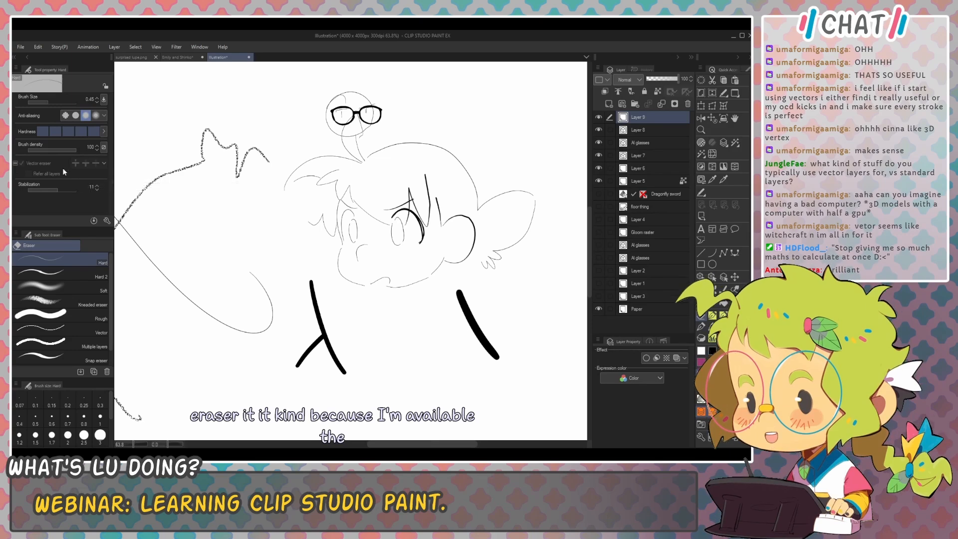
pyautogui.scroll(-3, 350, 250)
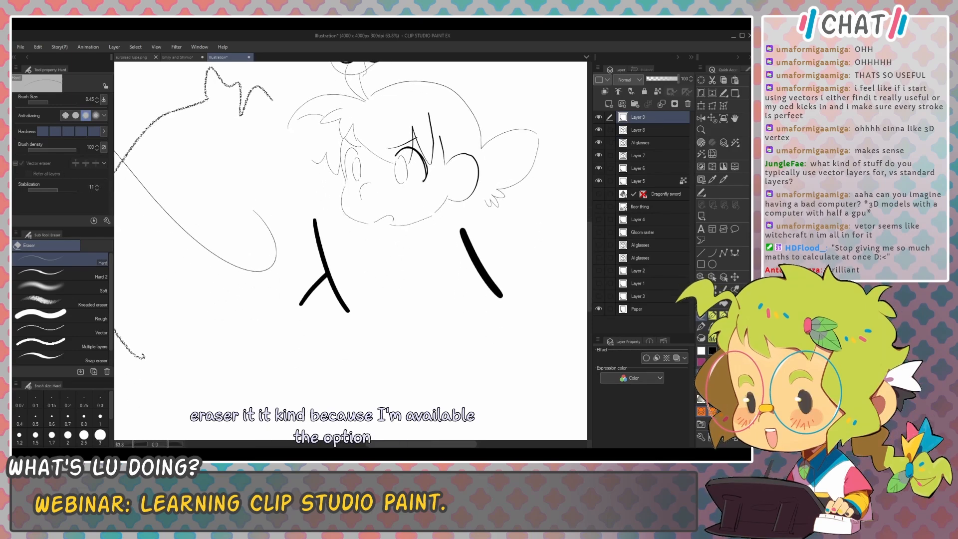
pyautogui.scroll(3, 476, 257)
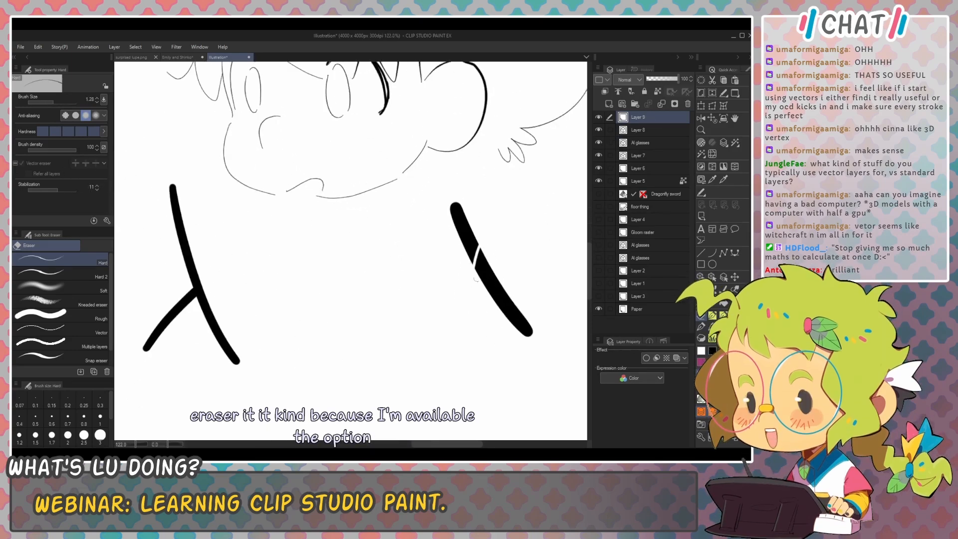
pyautogui.scroll(4, 497, 264)
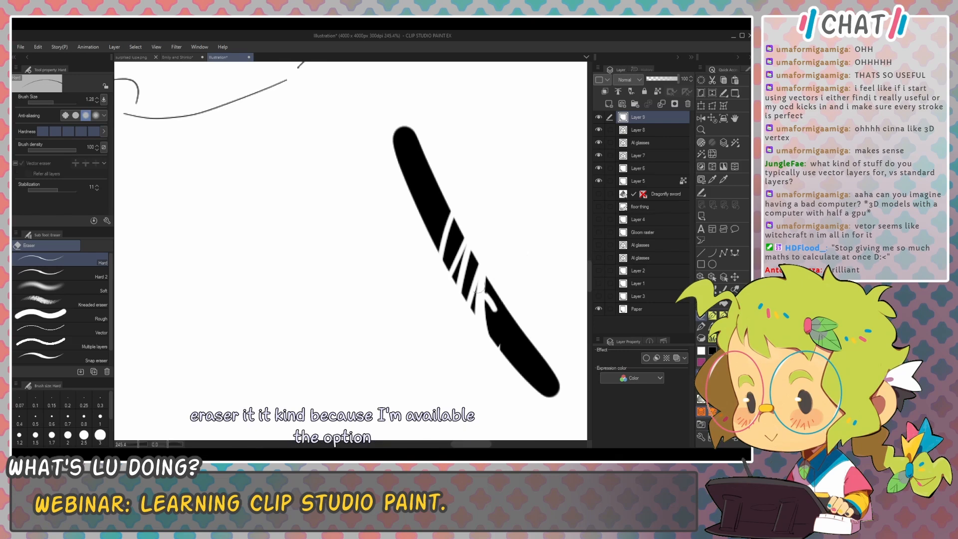
pyautogui.scroll(-5, 464, 309)
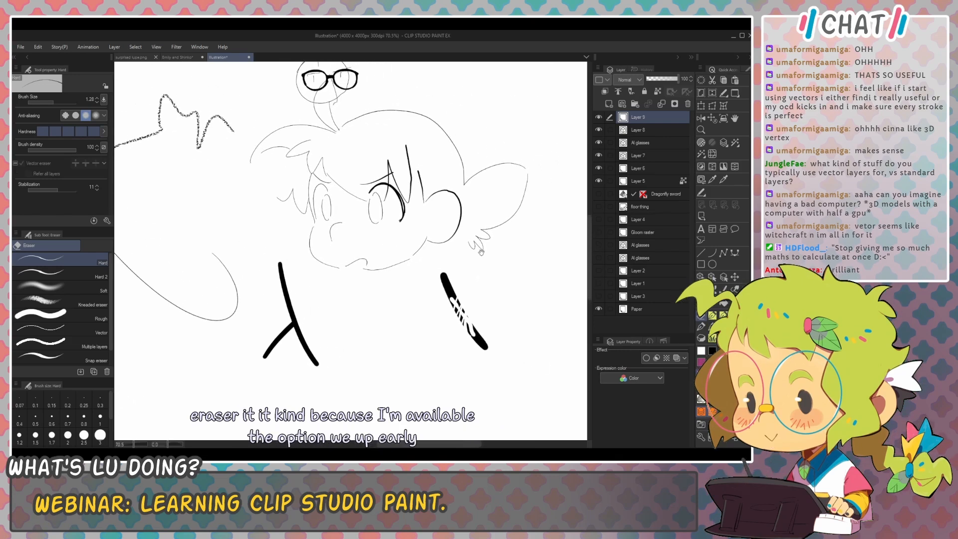
# Step: Choose the Soft eraser and fade out the upper part of the raster stroke
pyautogui.click(101, 275)
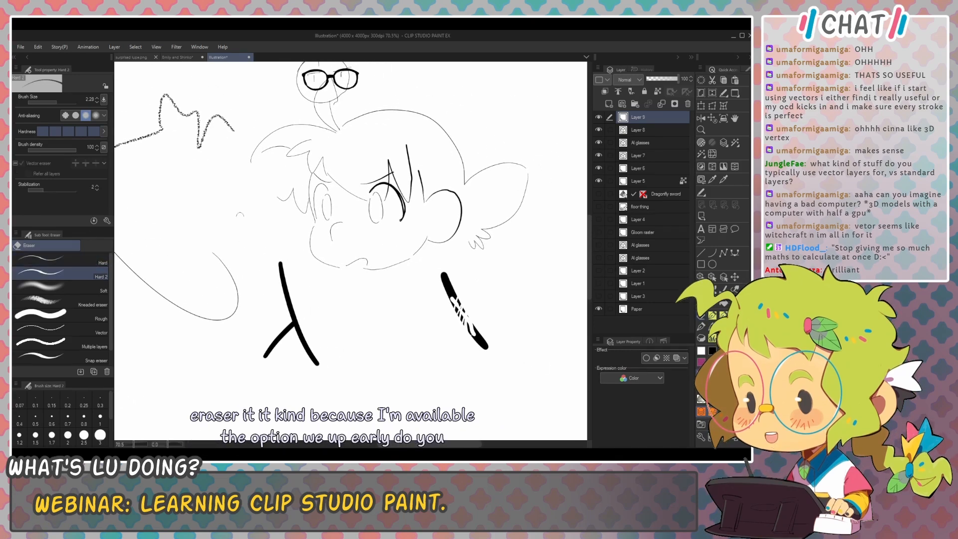
pyautogui.click(88, 290)
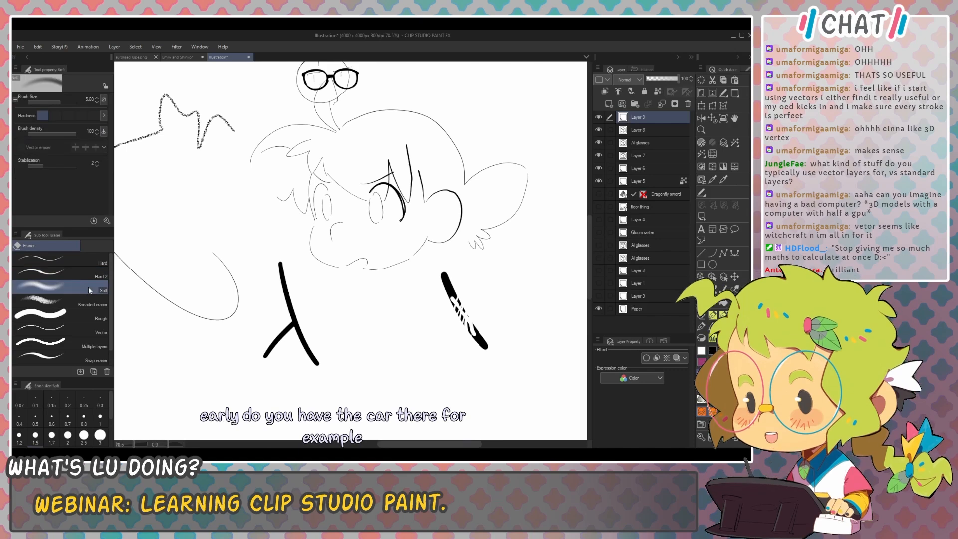
pyautogui.moveTo(454, 305); pyautogui.dragTo(498, 303)
pyautogui.moveTo(445, 270)
pyautogui.mouseDown()
pyautogui.moveTo(453, 283)
pyautogui.moveTo(460, 265)
pyautogui.moveTo(433, 271)
pyautogui.mouseUp()
pyautogui.moveTo(508, 259)
pyautogui.mouseDown()
pyautogui.moveTo(489, 272)
pyautogui.moveTo(511, 252)
pyautogui.mouseUp()
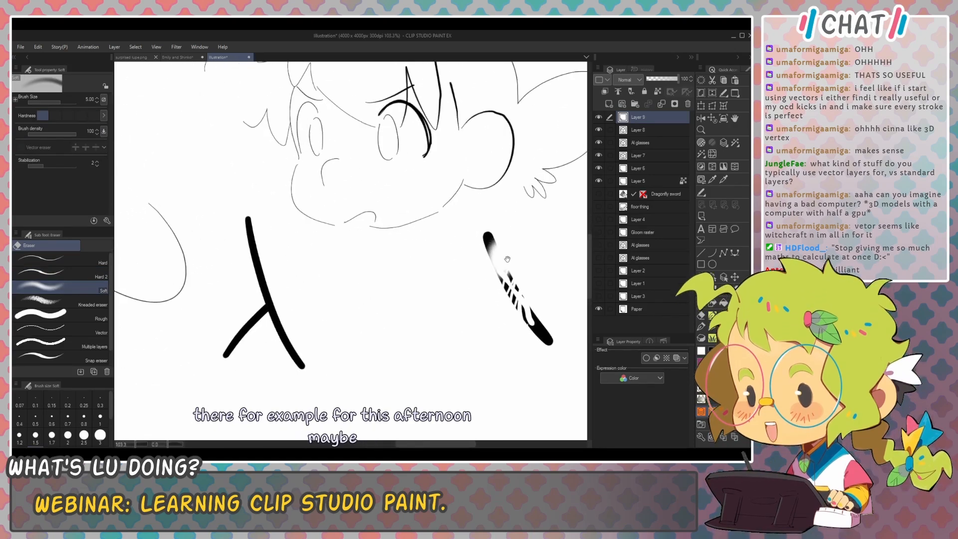
# Step: On Layer 8, test the Soft eraser on the branched stroke's lower-left arm, set its vector mode to intersections, and undo the fading
pyautogui.click(638, 130)
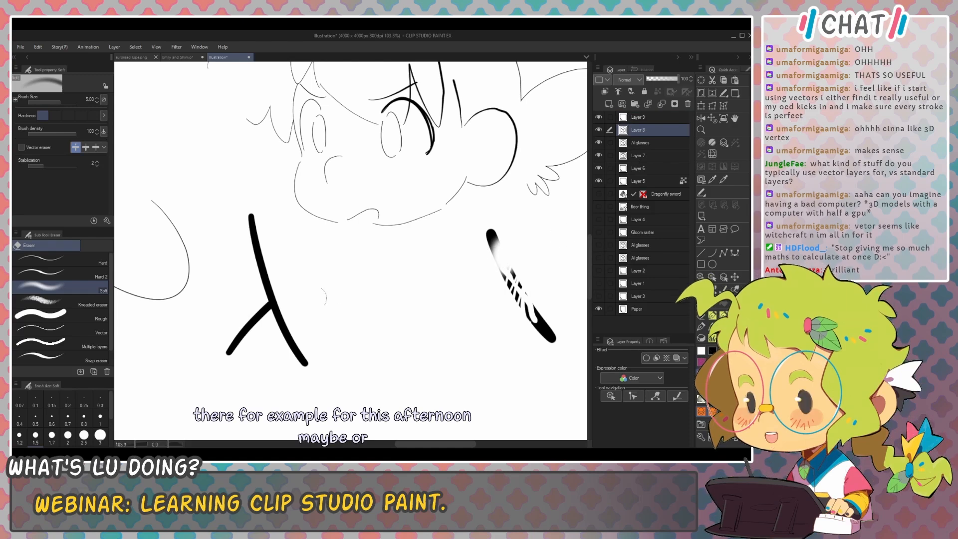
pyautogui.moveTo(263, 313); pyautogui.dragTo(242, 334)
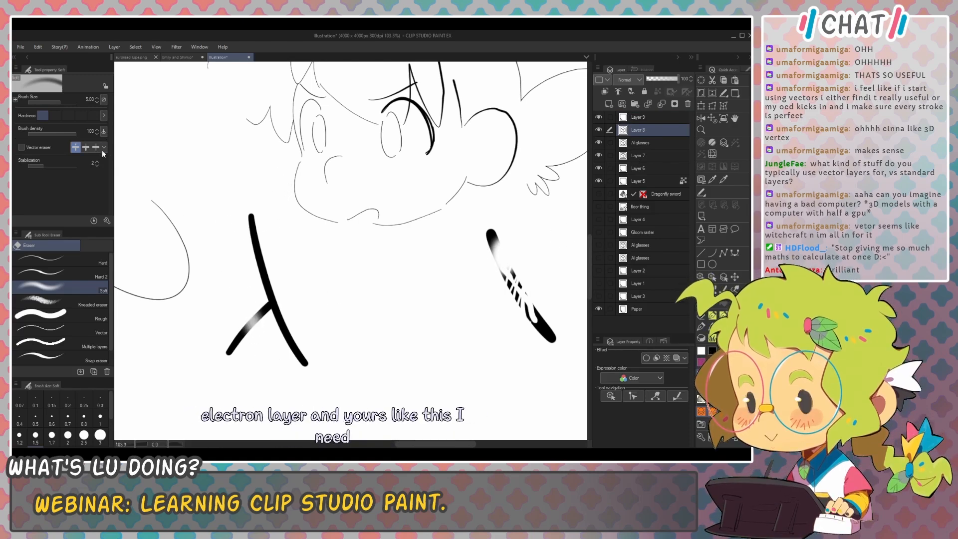
pyautogui.hotkey('ctrl', 'z')
pyautogui.hotkey('ctrl', 'z')
pyautogui.hotkey('ctrl', 'z')
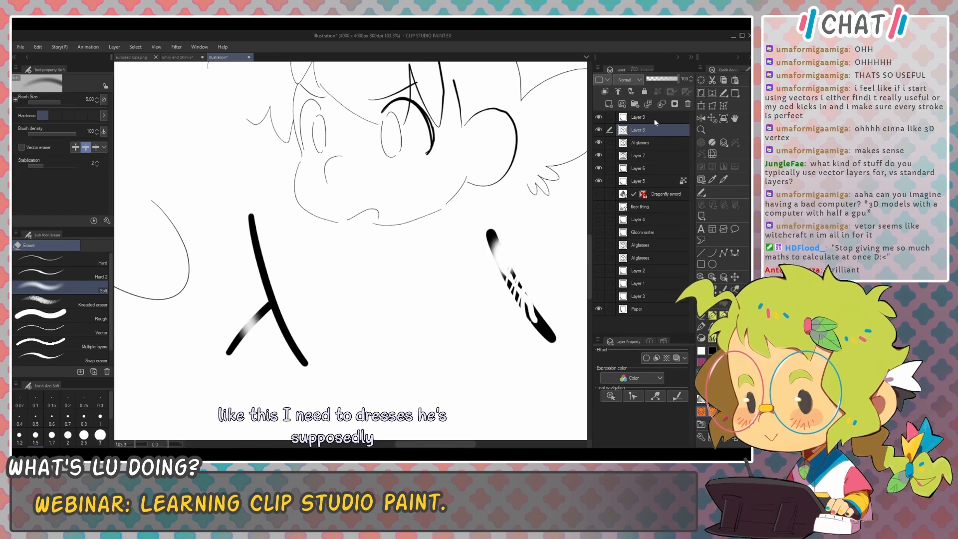
pyautogui.hotkey('ctrl', 'z')
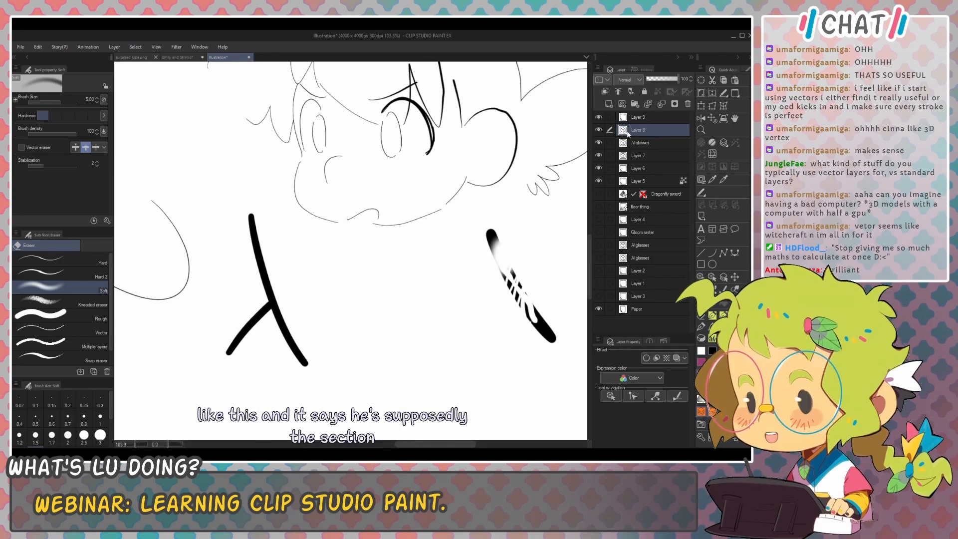
# Step: Turn on vector erasing for the Soft eraser and remove the lower-left arm, then the remaining long stroke
pyautogui.moveTo(242, 322); pyautogui.dragTo(247, 330)
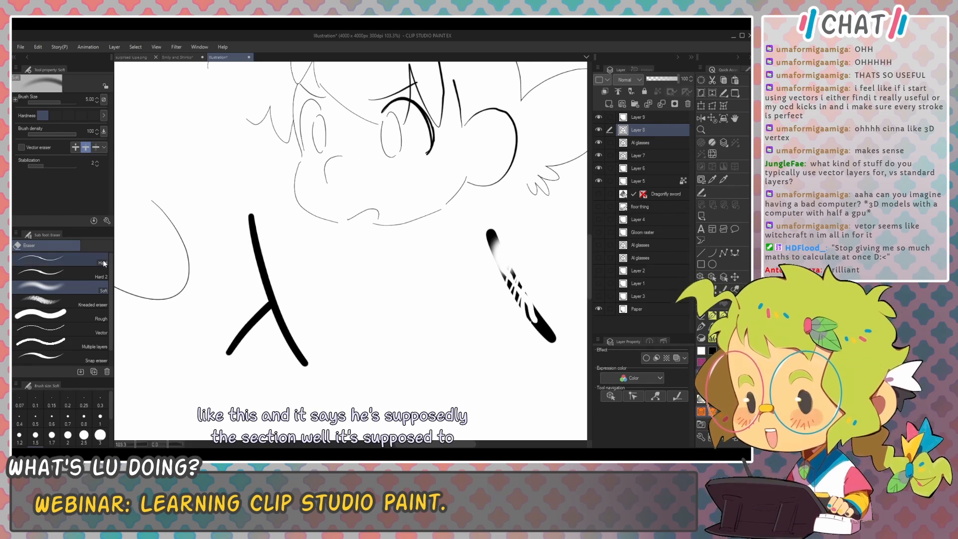
pyautogui.click(38, 147)
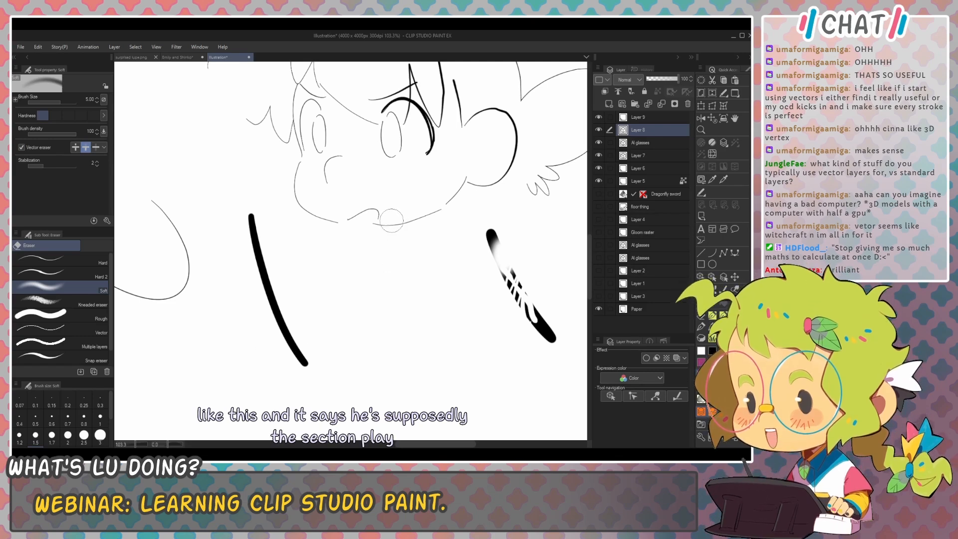
pyautogui.click(270, 317)
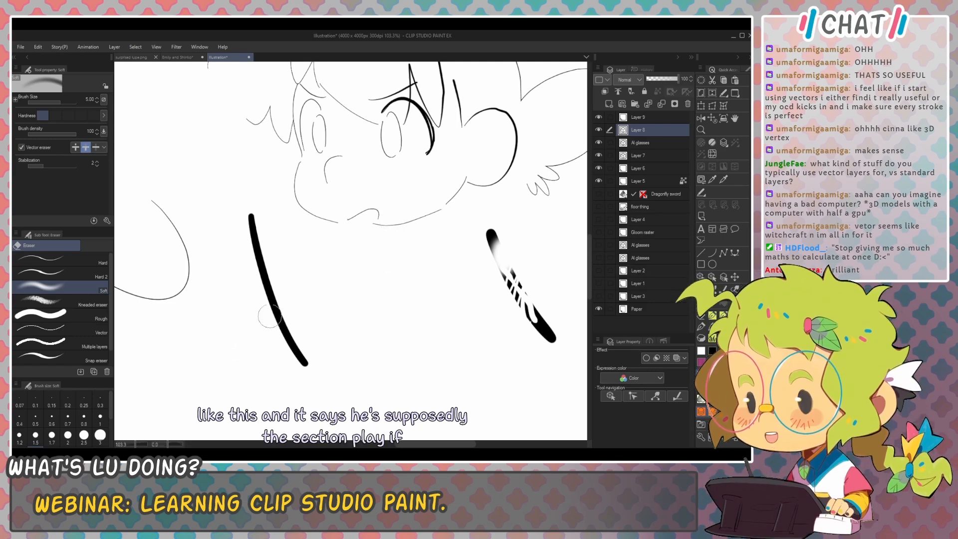
pyautogui.click(280, 270)
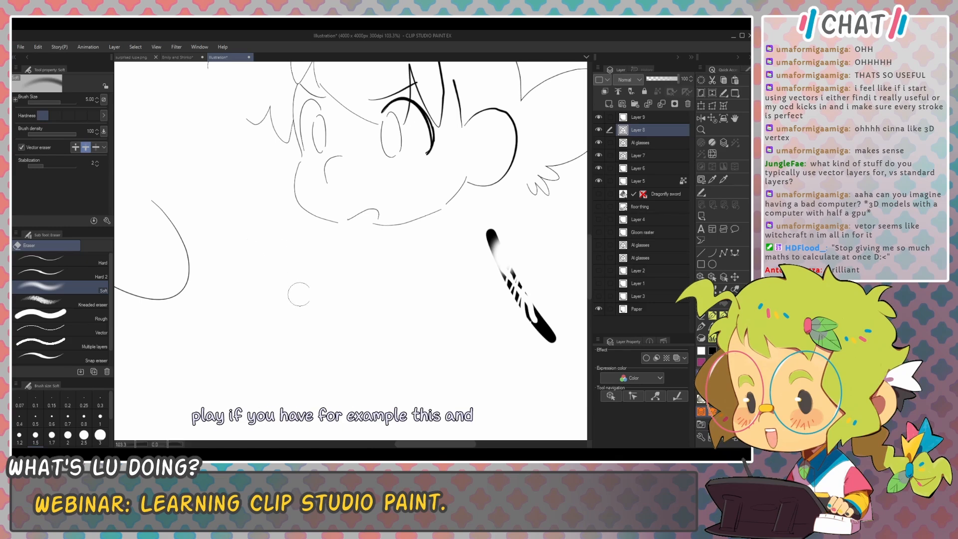
# Step: Undo the erasures to restore the branched stroke and erase its upper arm up to the intersection
pyautogui.hotkey('ctrl', 'z')
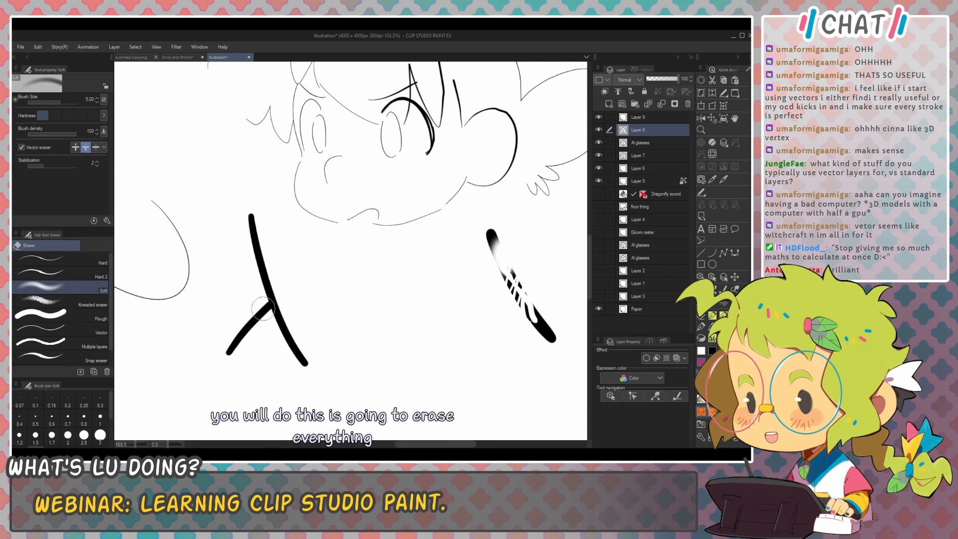
pyautogui.hotkey('ctrl', 'z')
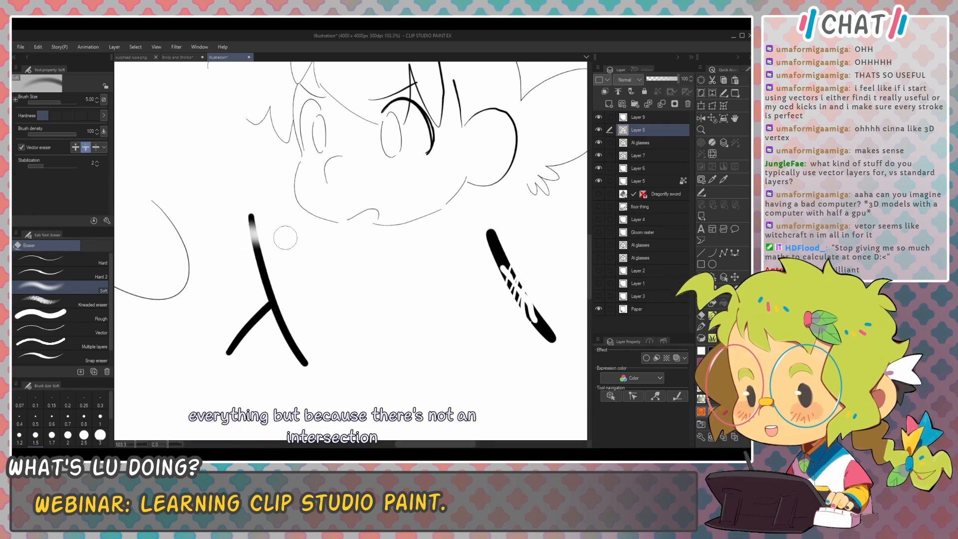
pyautogui.click(252, 226)
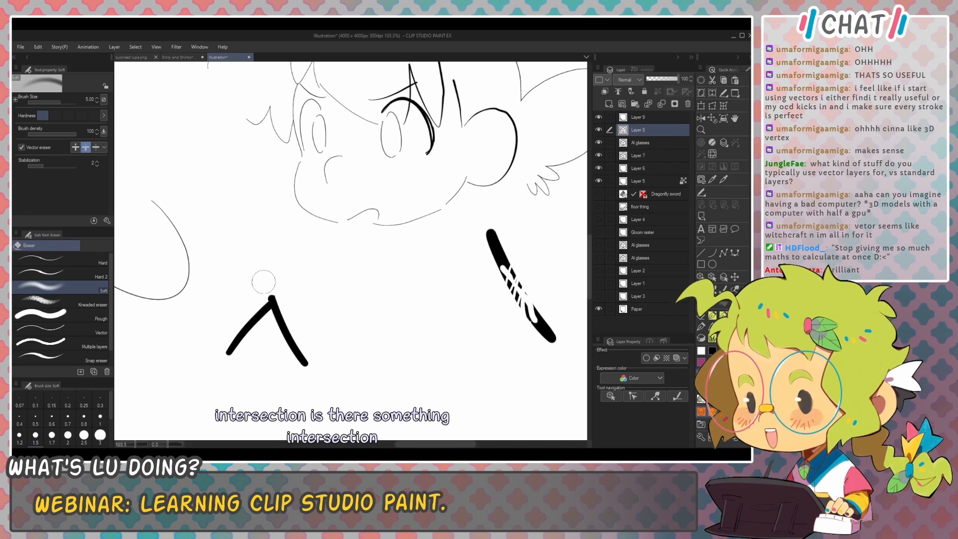
# Step: Erase the eyebrow line's short segment beside the vertical hair strand with the Hard eraser in vector intersection mode
pyautogui.moveTo(316, 281)
pyautogui.mouseDown()
pyautogui.moveTo(296, 294)
pyautogui.moveTo(297, 358)
pyautogui.mouseUp()
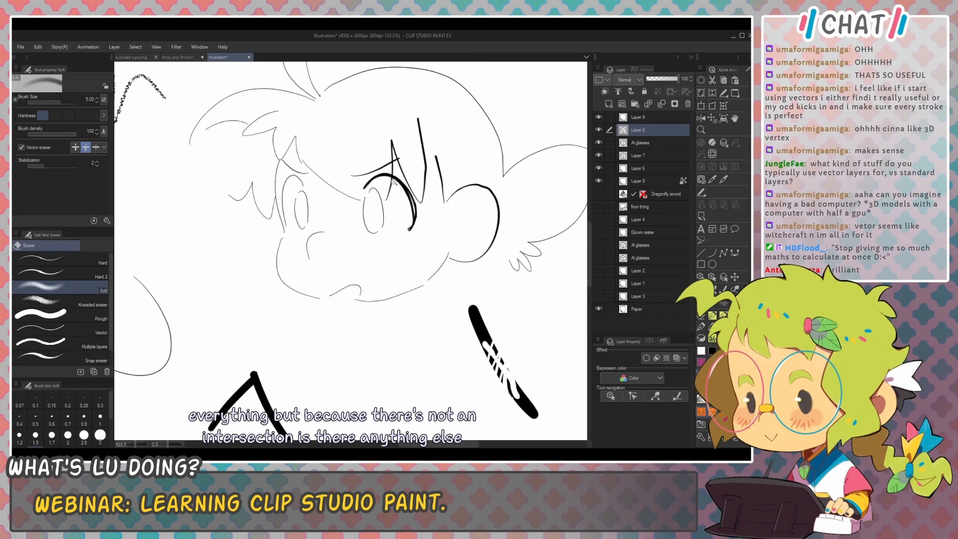
pyautogui.scroll(5, 394, 182)
pyautogui.press('p')
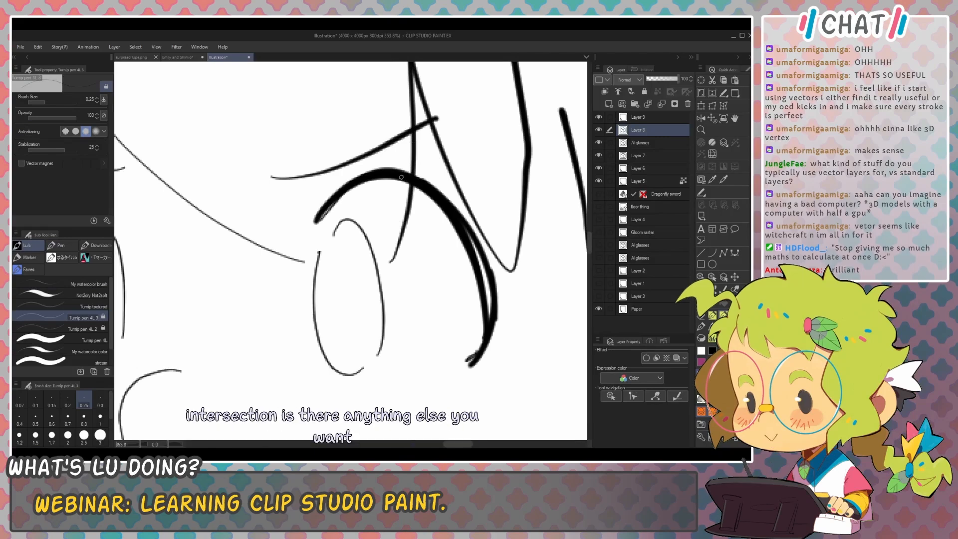
pyautogui.press('e')
pyautogui.press('p')
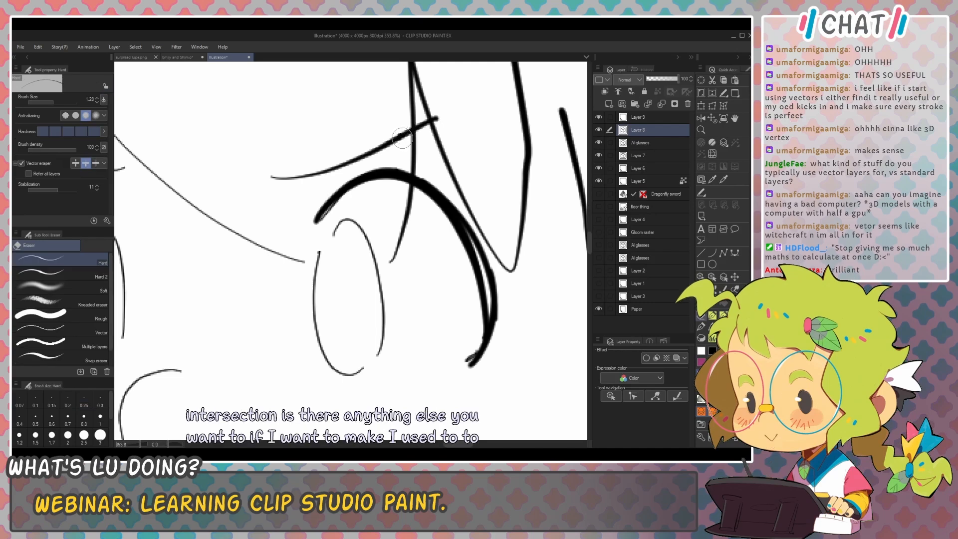
pyautogui.moveTo(400, 121); pyautogui.dragTo(400, 134)
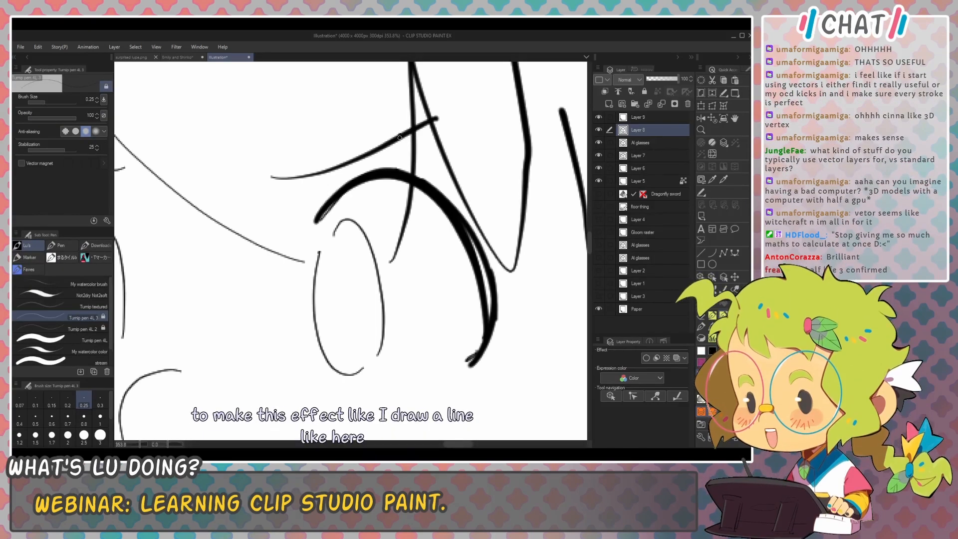
pyautogui.press('e')
pyautogui.click(407, 131)
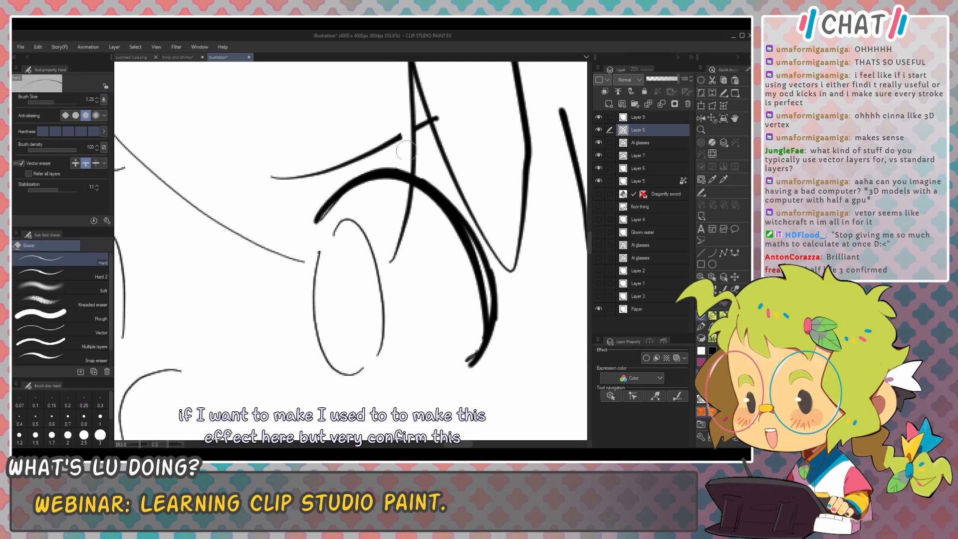
# Step: Reduce the Hard eraser's size to 0.35 and cut a small gap in the upper eyelid line beside the hair strand
pyautogui.press('[')
pyautogui.click(406, 173)
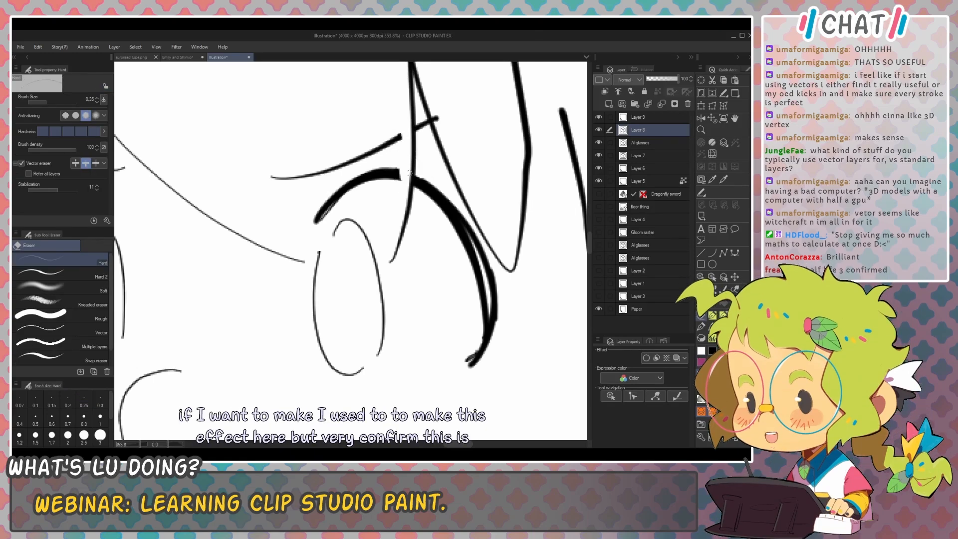
pyautogui.scroll(-5, 429, 166)
pyautogui.moveTo(447, 162); pyautogui.dragTo(423, 194)
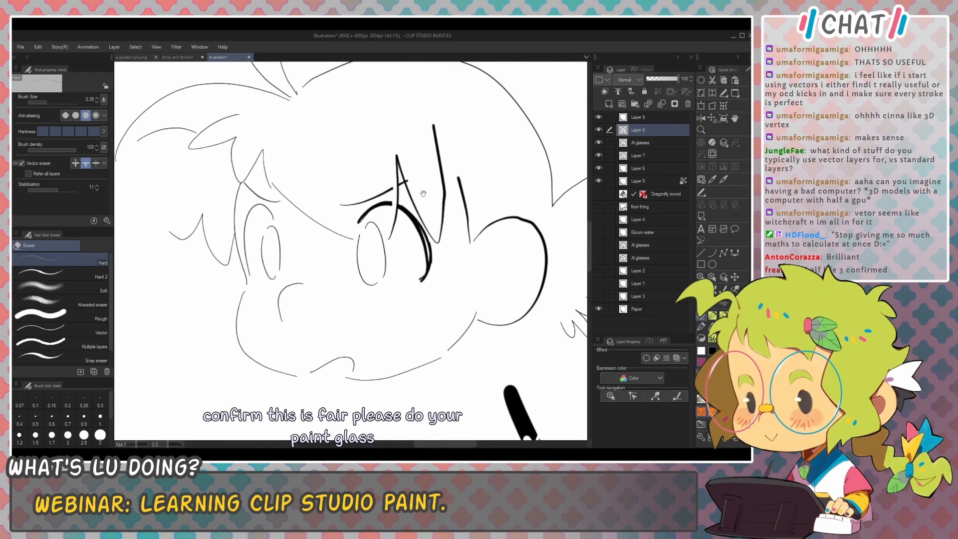
pyautogui.scroll(-4, 424, 194)
pyautogui.press('p')
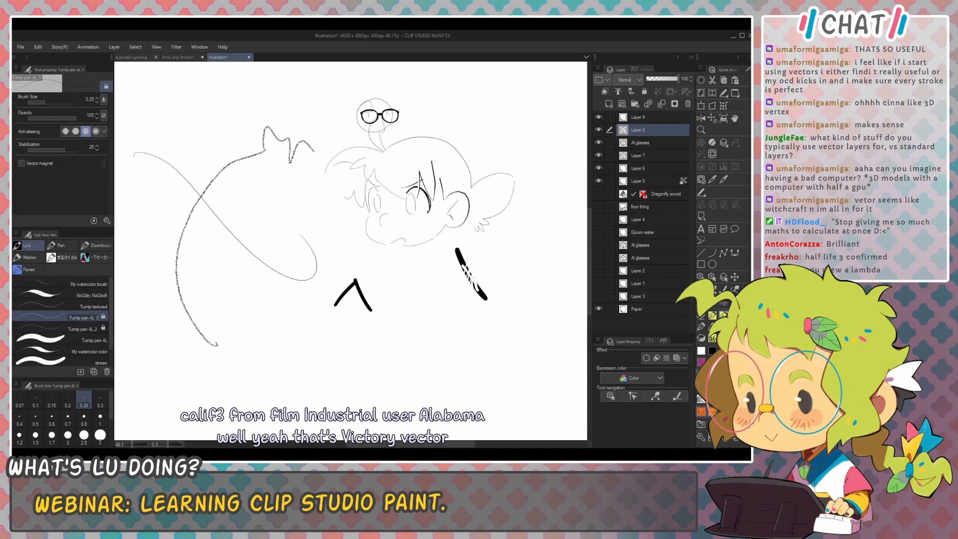
pyautogui.hotkey('ctrl', 's')
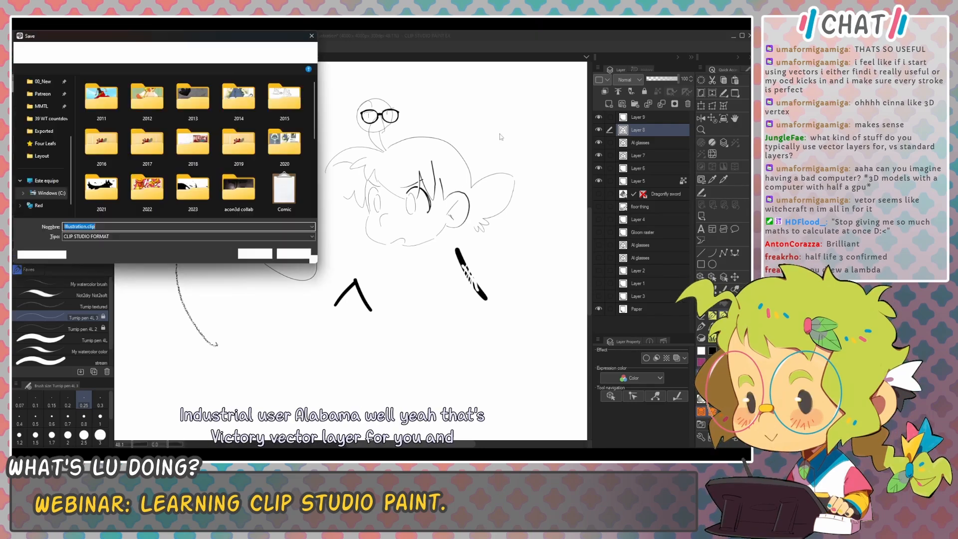
pyautogui.press('Return')
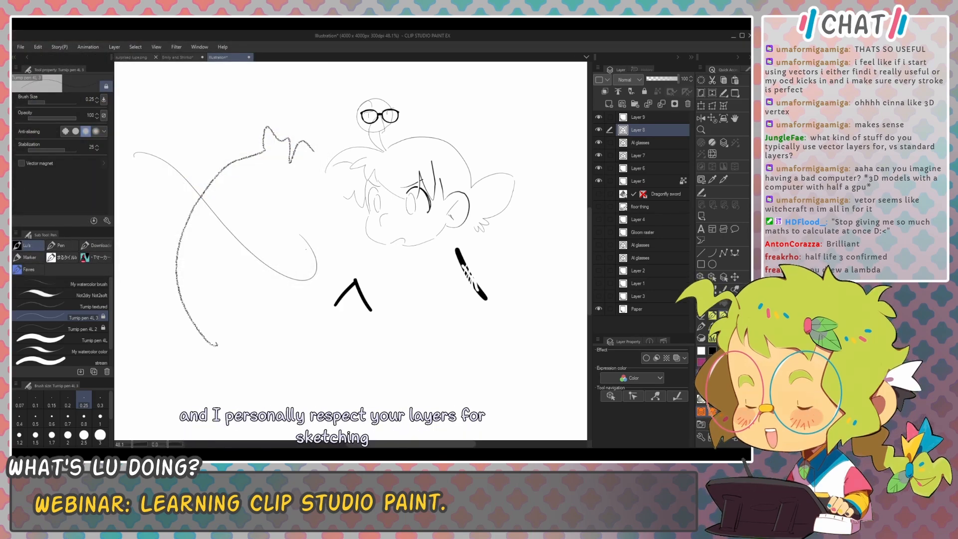
# Step: Try rotating the pointed ear and its tuft strokes with the Object tool, undo it, and select the ear stroke alone
pyautogui.press('o')
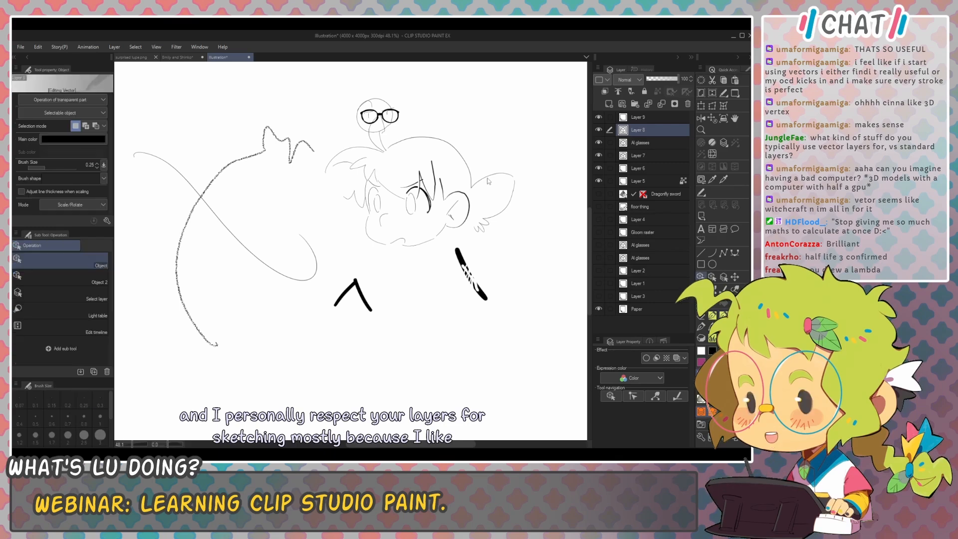
pyautogui.click(500, 174)
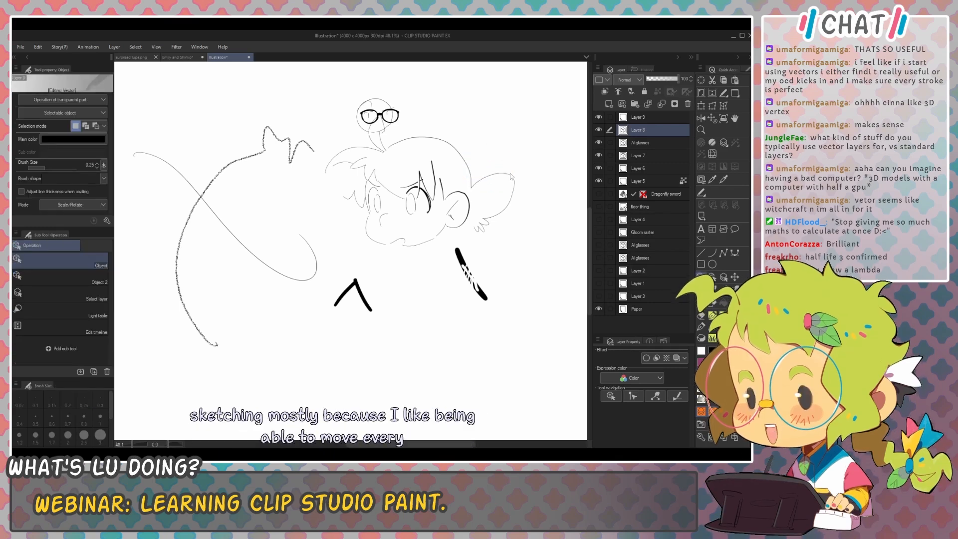
pyautogui.moveTo(502, 158); pyautogui.dragTo(483, 224)
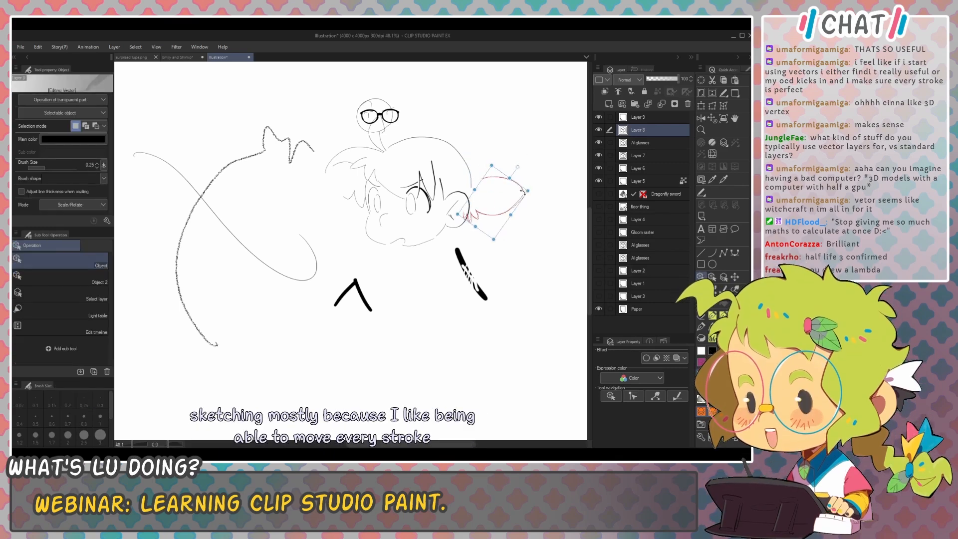
pyautogui.moveTo(523, 187); pyautogui.dragTo(518, 180)
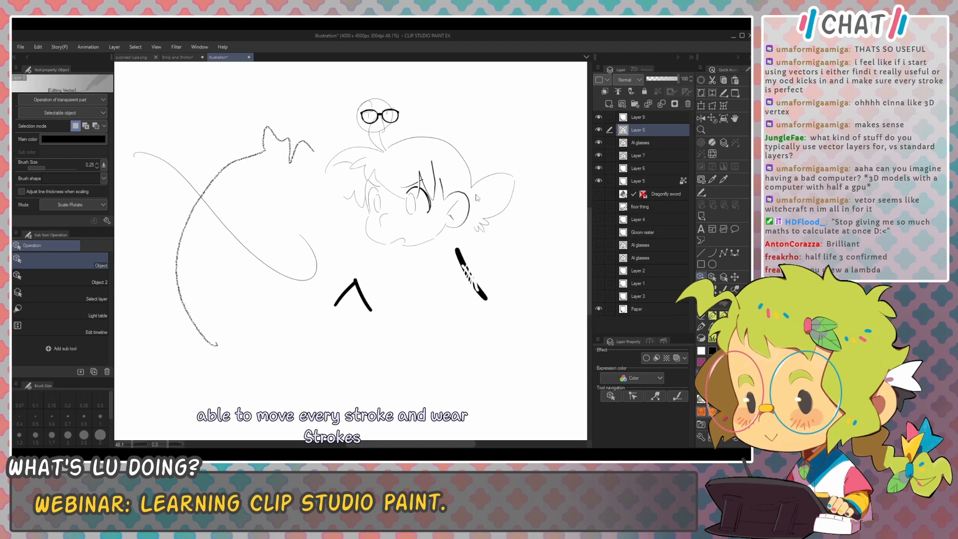
pyautogui.click(505, 213)
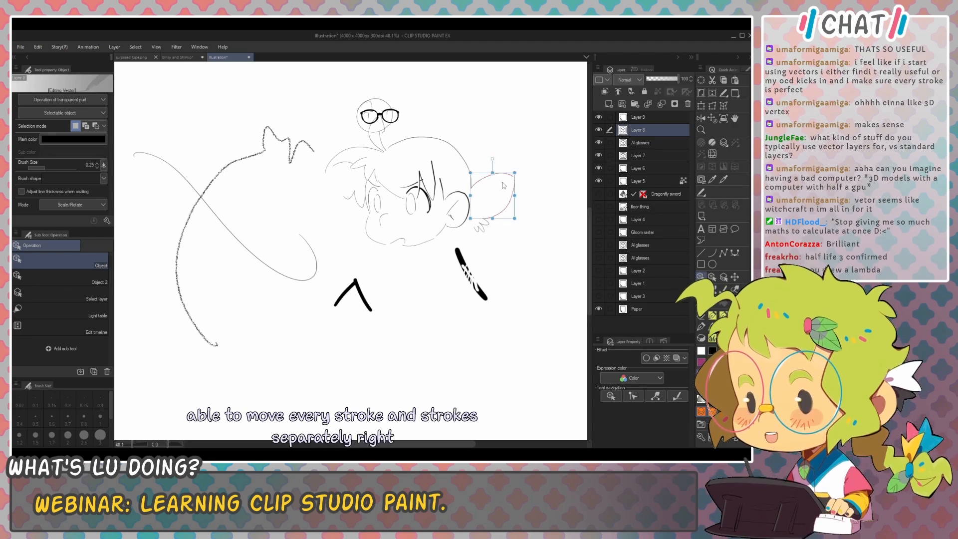
# Step: Outline the pointed ear area with the Lasso selection and clear the selection
pyautogui.press('m')
pyautogui.moveTo(499, 151)
pyautogui.mouseDown()
pyautogui.moveTo(469, 203)
pyautogui.moveTo(484, 246)
pyautogui.moveTo(534, 193)
pyautogui.moveTo(522, 151)
pyautogui.mouseUp()
pyautogui.click(533, 189)
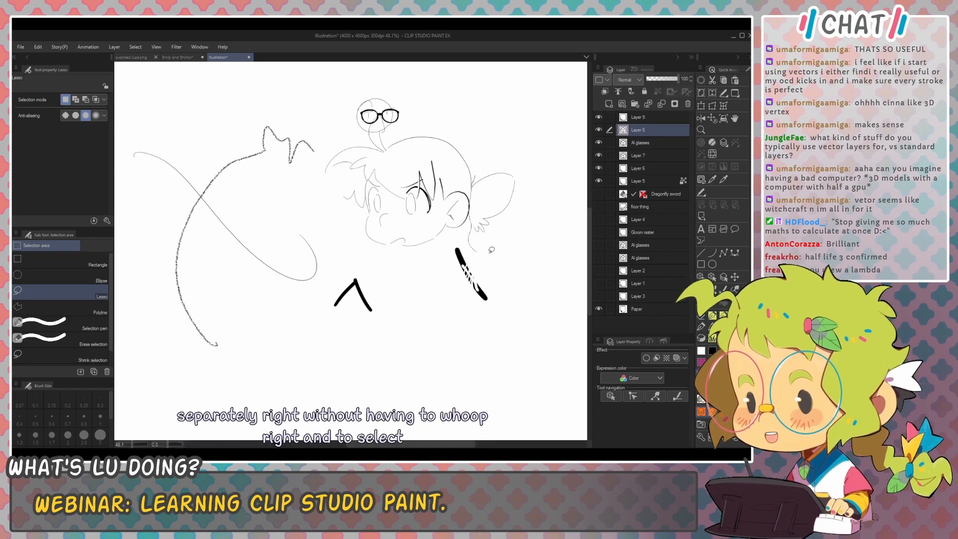
pyautogui.moveTo(491, 250); pyautogui.dragTo(502, 163)
pyautogui.hotkey('ctrl', 'd')
# Step: Select the eyebrow and eye strokes together with the Object tool and release the selection
pyautogui.press('o')
pyautogui.moveTo(407, 221); pyautogui.dragTo(434, 209)
pyautogui.scroll(5, 430, 186)
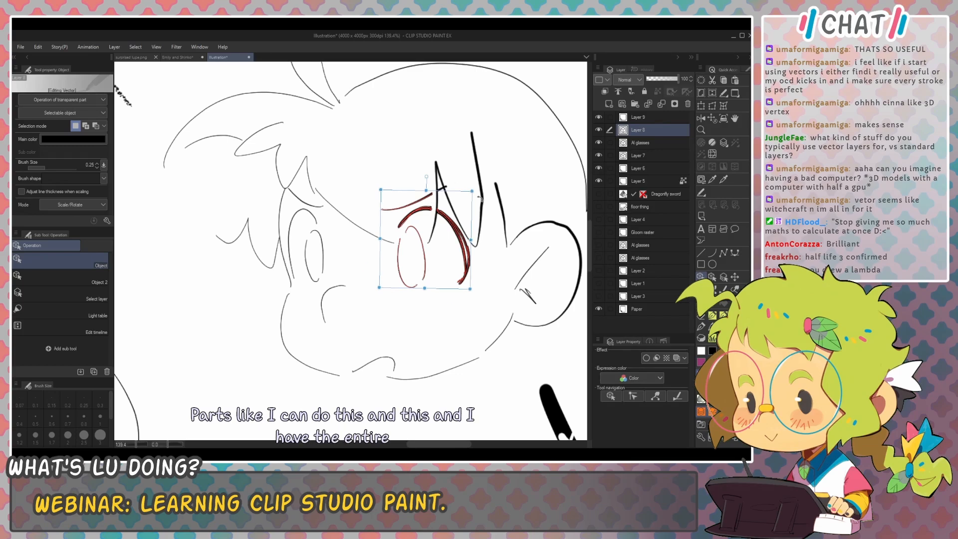
pyautogui.click(484, 230)
pyautogui.scroll(-5, 483, 169)
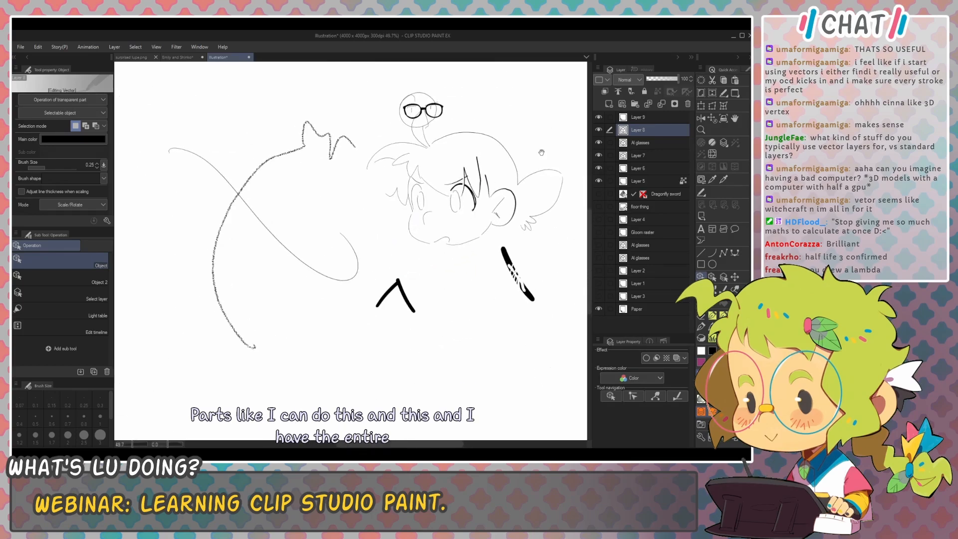
pyautogui.moveTo(541, 152)
pyautogui.mouseDown()
pyautogui.moveTo(493, 178)
pyautogui.moveTo(475, 200)
pyautogui.mouseUp()
pyautogui.scroll(3, 492, 178)
pyautogui.scroll(-3, 493, 178)
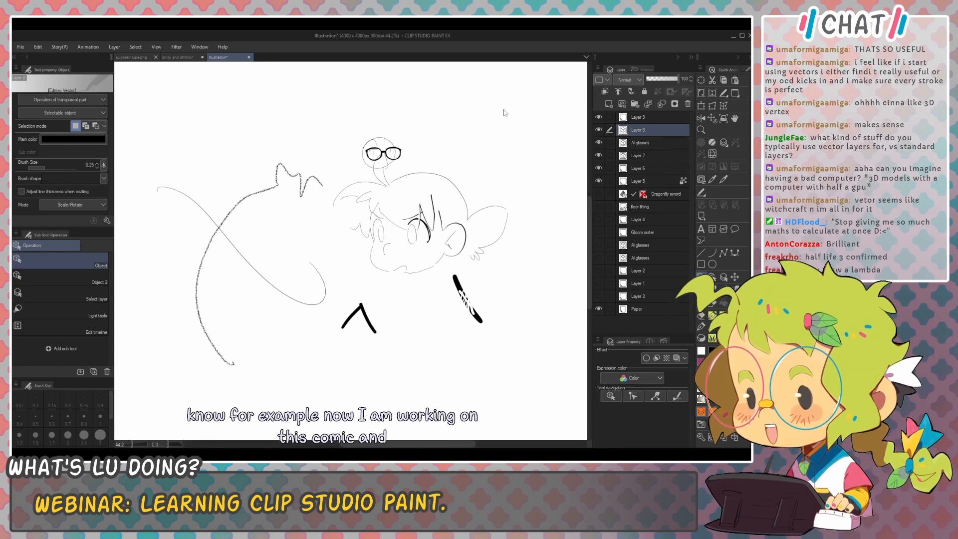
# Step: Draw a thick tapered stroke with the Not2dry Not2soft pen on a new raster layer and set the brush size to 1.82
pyautogui.press('p')
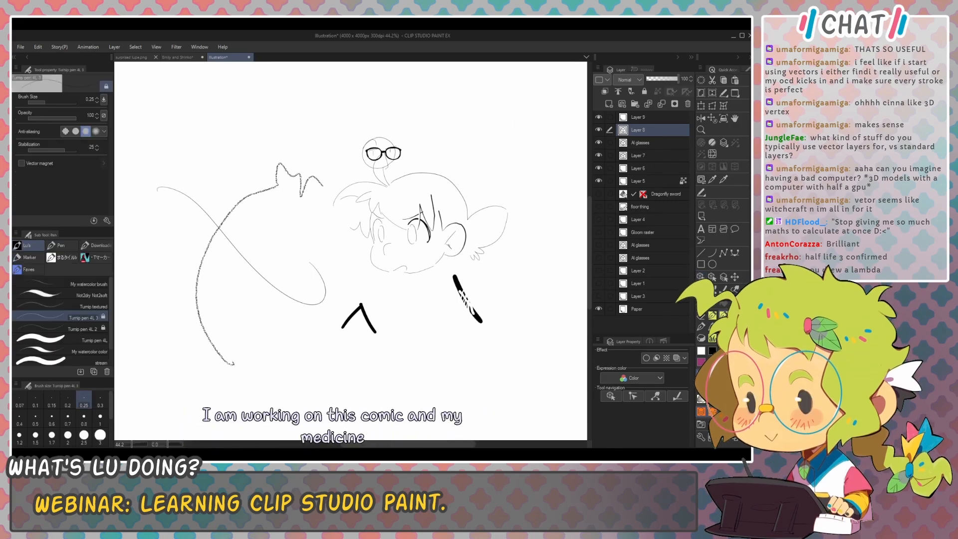
pyautogui.click(94, 295)
pyautogui.moveTo(521, 155)
pyautogui.mouseDown()
pyautogui.moveTo(540, 170)
pyautogui.moveTo(478, 227)
pyautogui.moveTo(452, 206)
pyautogui.mouseUp()
pyautogui.hotkey('ctrl', 'shift', 'n')
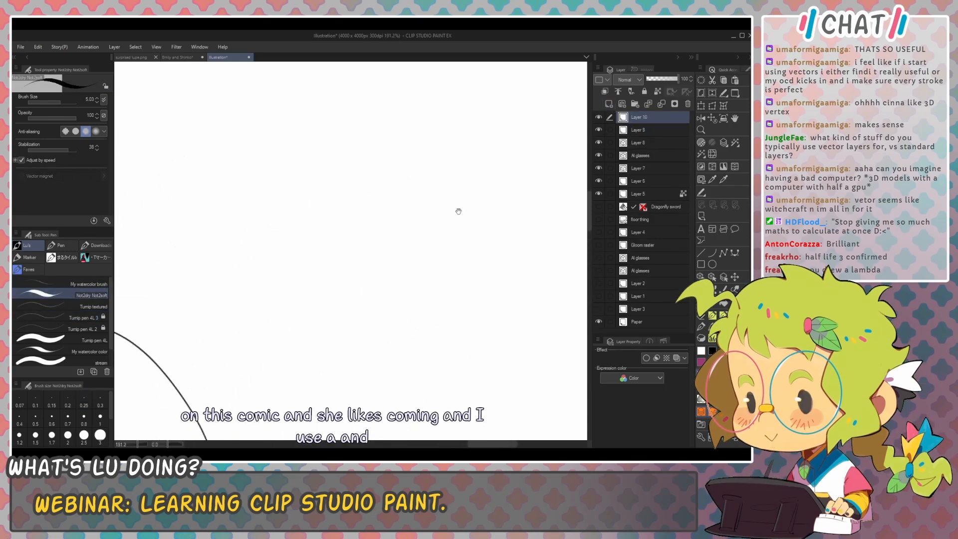
pyautogui.moveTo(375, 150); pyautogui.dragTo(493, 313)
pyautogui.press('[')
pyautogui.press('[')
pyautogui.press('[')
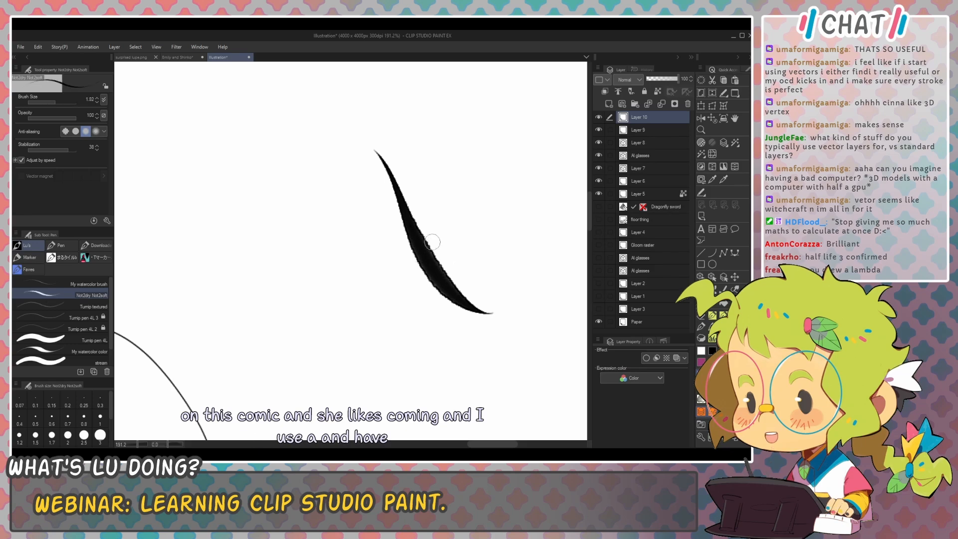
# Step: Add a new vector layer and draw a similar tapered stroke beside the raster one with the same pen
pyautogui.hotkey('ctrl', 'shift', 'n')
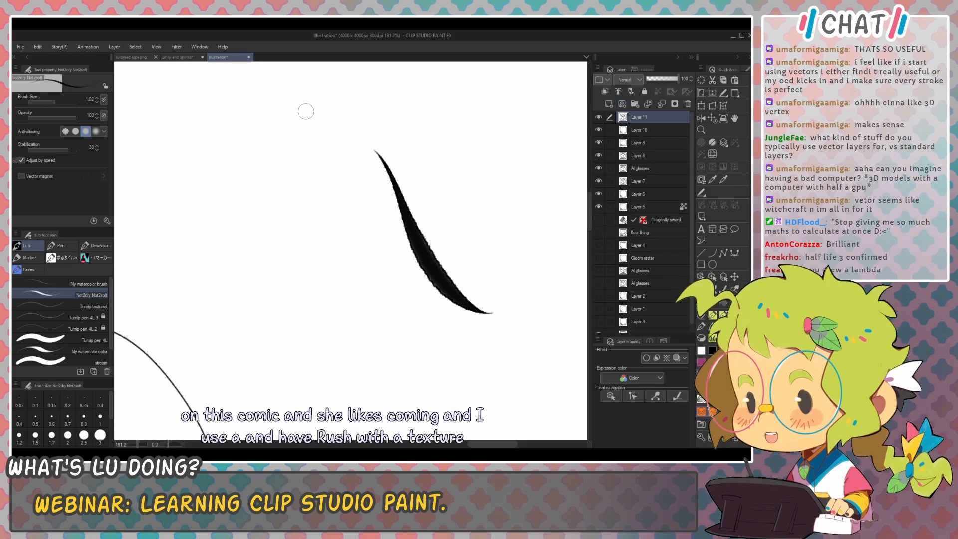
pyautogui.moveTo(309, 116); pyautogui.dragTo(428, 302)
pyautogui.hotkey('ctrl', 'z')
pyautogui.moveTo(331, 120); pyautogui.dragTo(446, 339)
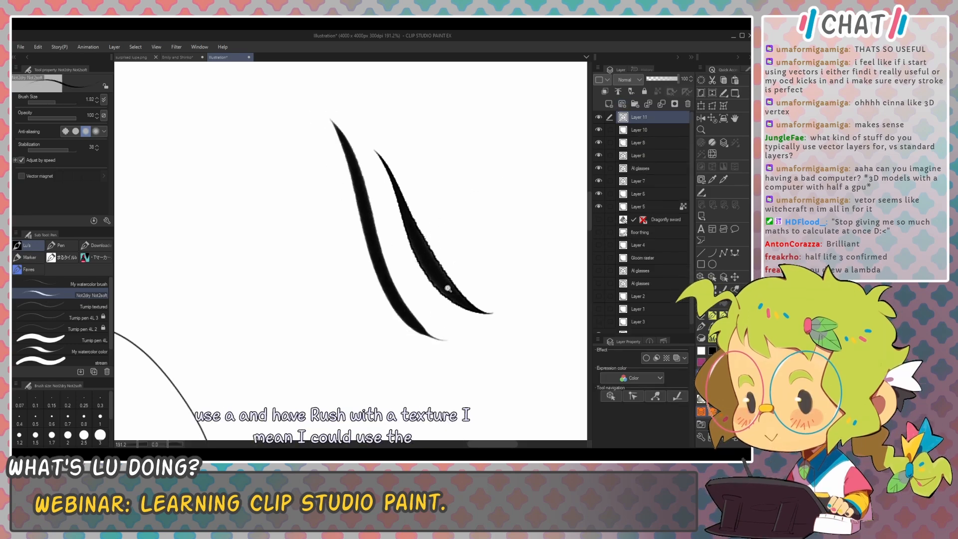
pyautogui.moveTo(448, 289); pyautogui.dragTo(454, 279)
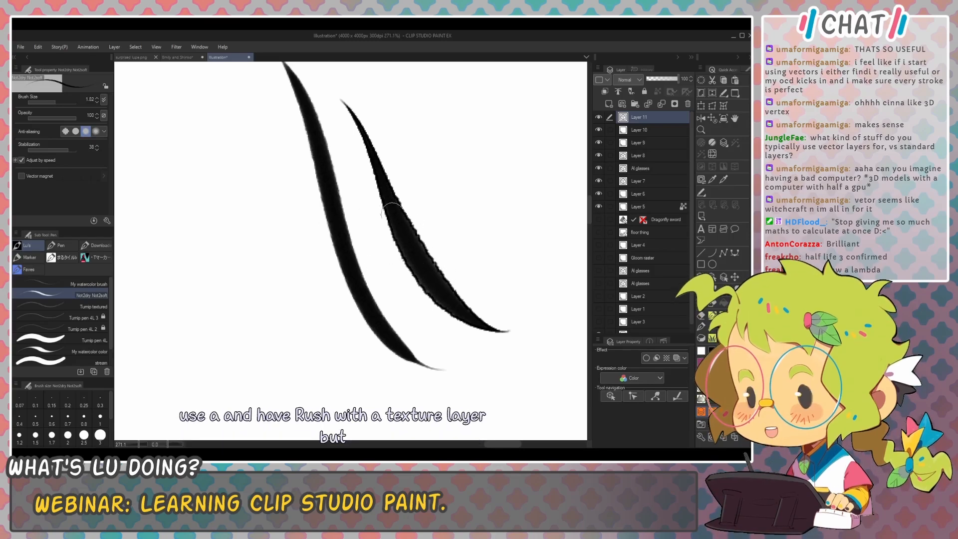
pyautogui.moveTo(401, 235); pyautogui.dragTo(398, 214)
# Step: Toggle the visibility of Layer 10 and Layer 11 in turn to compare the raster and vector stroke textures
pyautogui.click(632, 130)
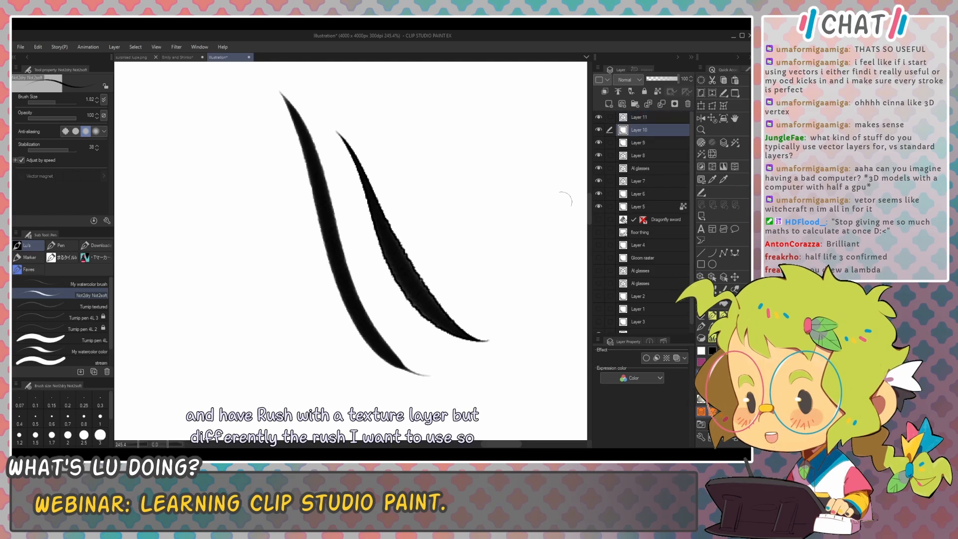
pyautogui.click(598, 130)
pyautogui.click(599, 130)
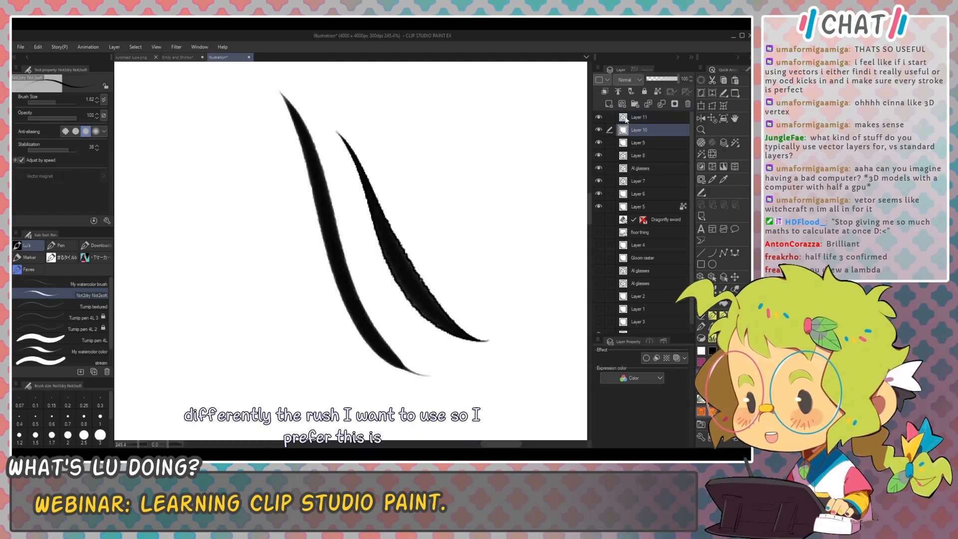
pyautogui.click(631, 117)
pyautogui.click(599, 118)
pyautogui.click(599, 117)
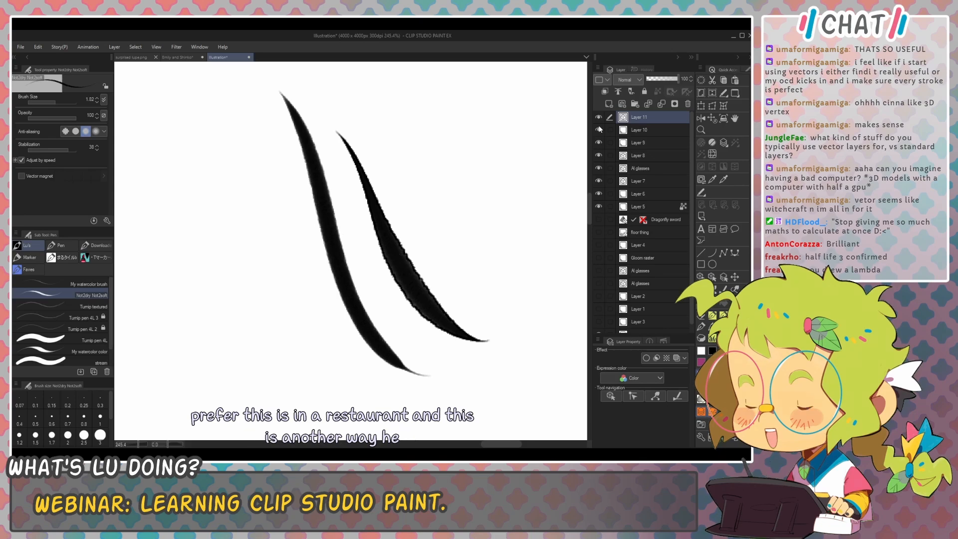
# Step: On raster Layer 10, draw a cluster of quick diagonal hatching strokes beside the thick raster stroke
pyautogui.click(633, 131)
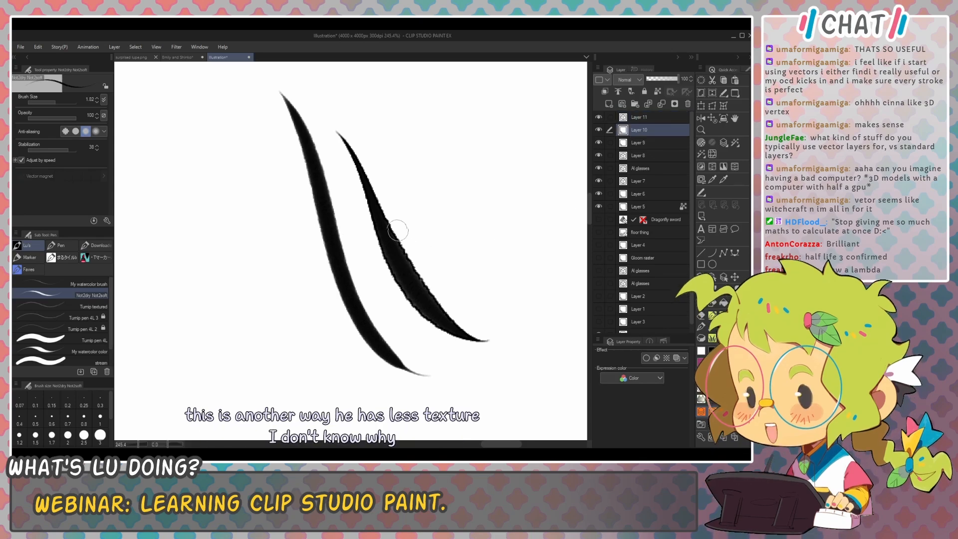
pyautogui.moveTo(406, 212); pyautogui.dragTo(462, 305)
pyautogui.moveTo(410, 191); pyautogui.dragTo(437, 262)
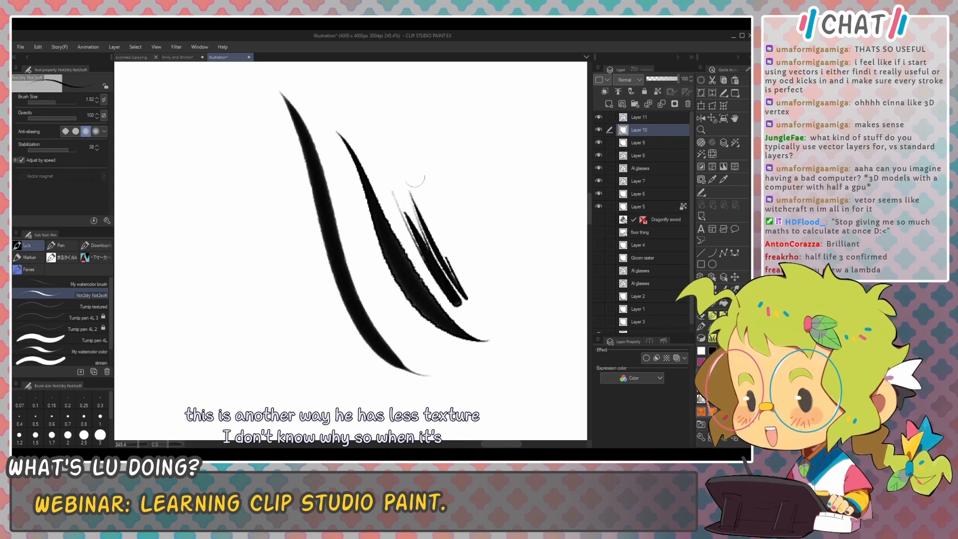
pyautogui.moveTo(431, 219); pyautogui.dragTo(498, 322)
pyautogui.moveTo(433, 187); pyautogui.dragTo(483, 283)
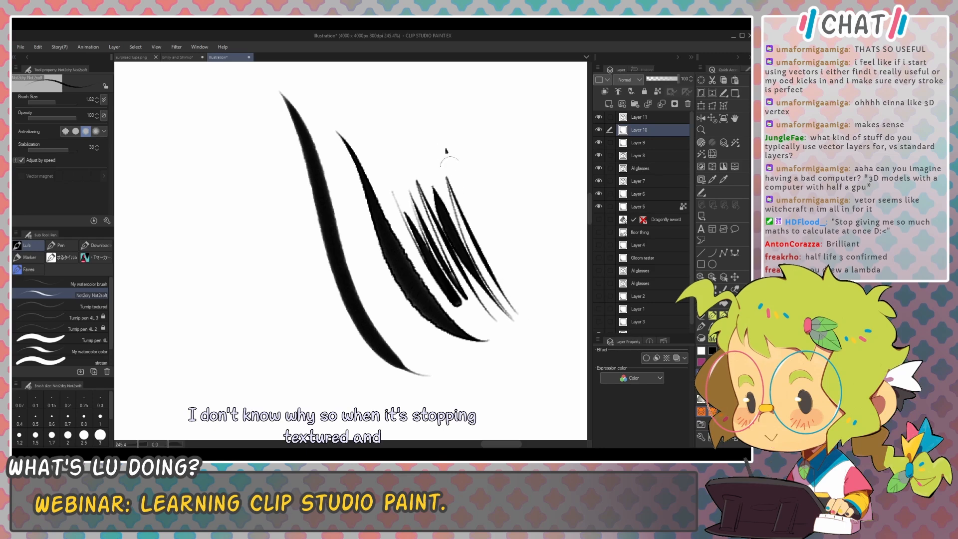
# Step: Cross the hatching with opposing diagonal strokes and draw looping circular strokes above it on Layer 10
pyautogui.scroll(3, 482, 289)
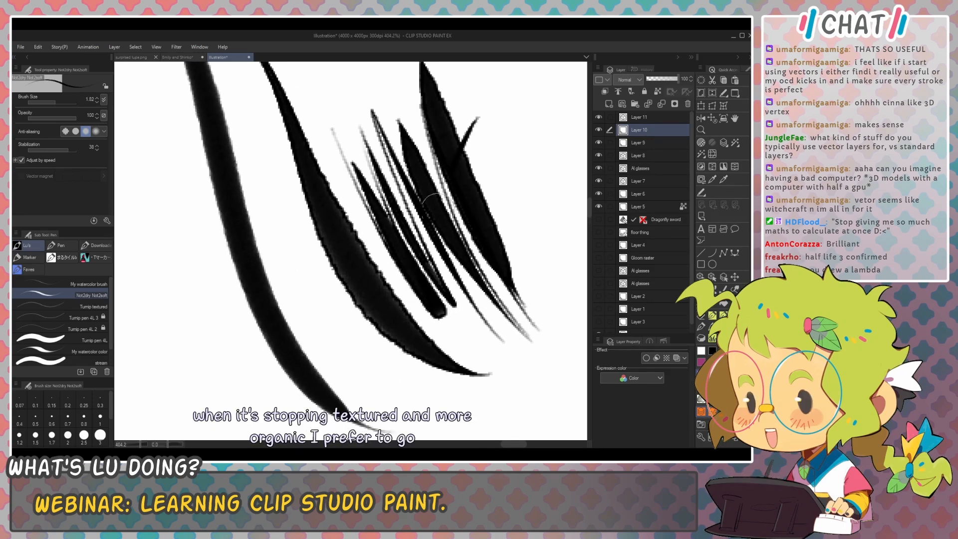
pyautogui.moveTo(478, 119); pyautogui.dragTo(441, 214)
pyautogui.moveTo(515, 110); pyautogui.dragTo(477, 234)
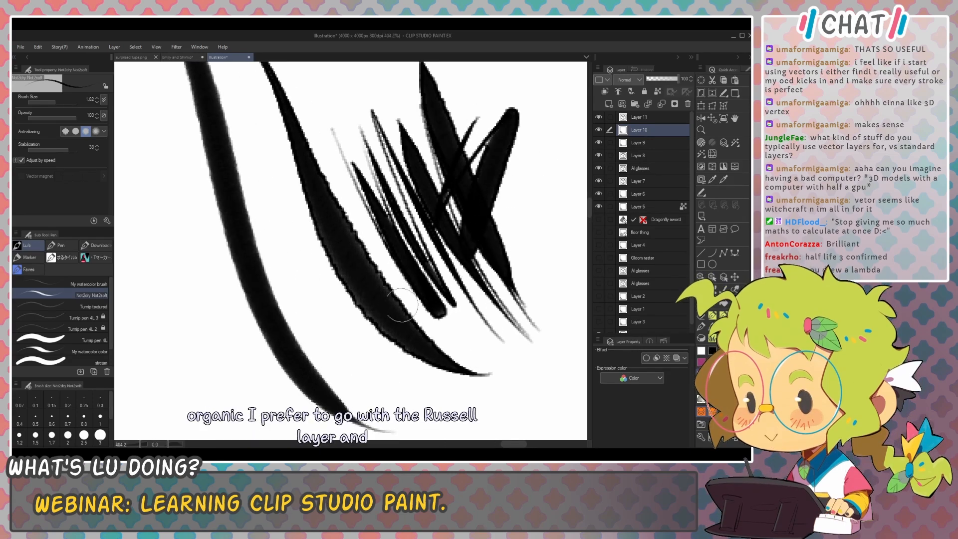
pyautogui.moveTo(397, 323); pyautogui.dragTo(318, 178)
pyautogui.scroll(-2, 337, 252)
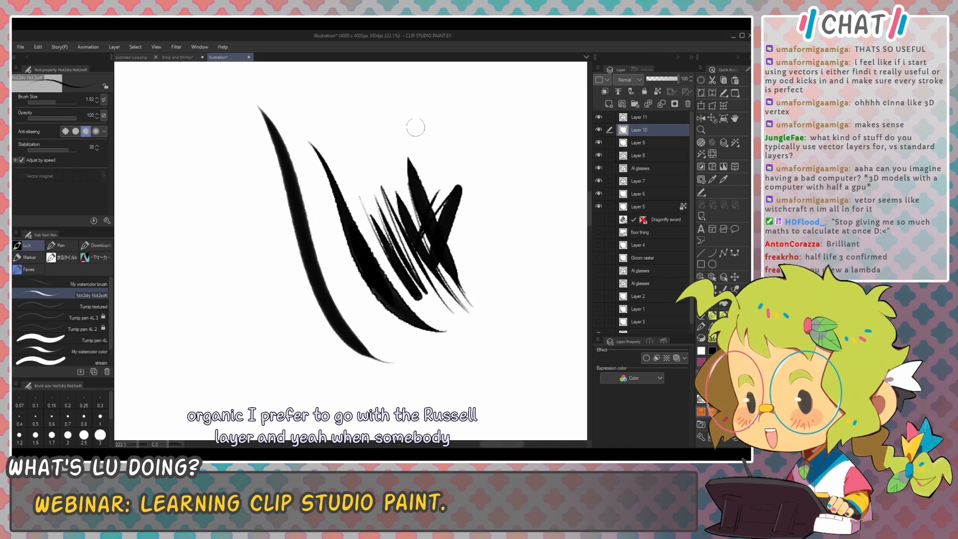
pyautogui.moveTo(412, 124); pyautogui.dragTo(450, 175)
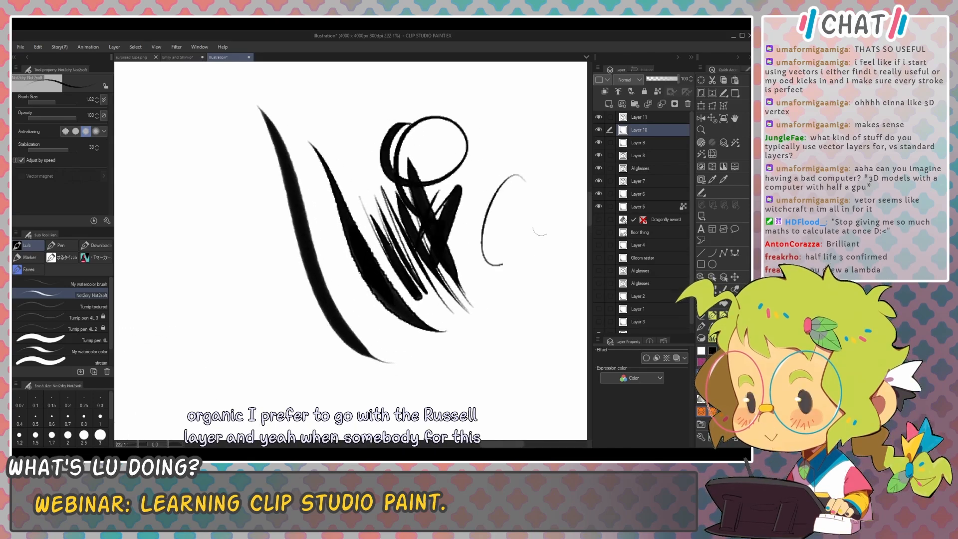
# Step: Draw a dense group of looping and near-vertical overlapping pen strokes to the right of the crossed hatching on Layer 10
pyautogui.moveTo(528, 166)
pyautogui.mouseDown()
pyautogui.moveTo(497, 289)
pyautogui.moveTo(505, 294)
pyautogui.mouseUp()
pyautogui.moveTo(515, 237); pyautogui.dragTo(526, 306)
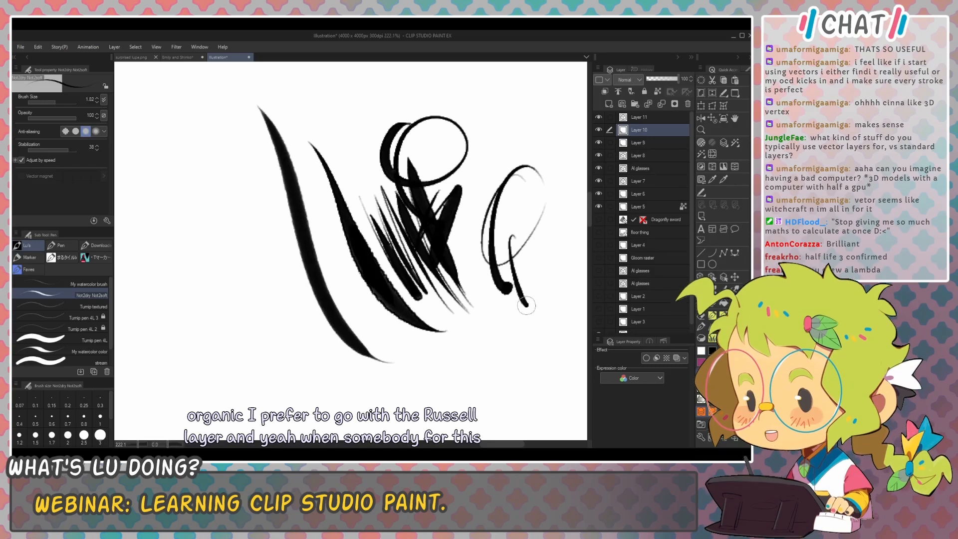
pyautogui.moveTo(492, 223); pyautogui.dragTo(515, 320)
pyautogui.moveTo(513, 206); pyautogui.dragTo(522, 274)
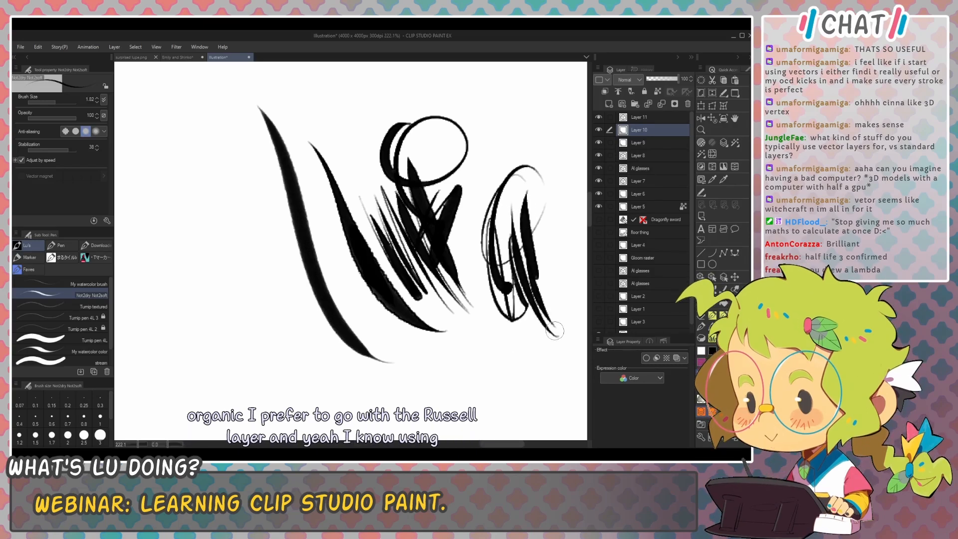
pyautogui.moveTo(531, 225); pyautogui.dragTo(565, 327)
pyautogui.moveTo(514, 145); pyautogui.dragTo(501, 260)
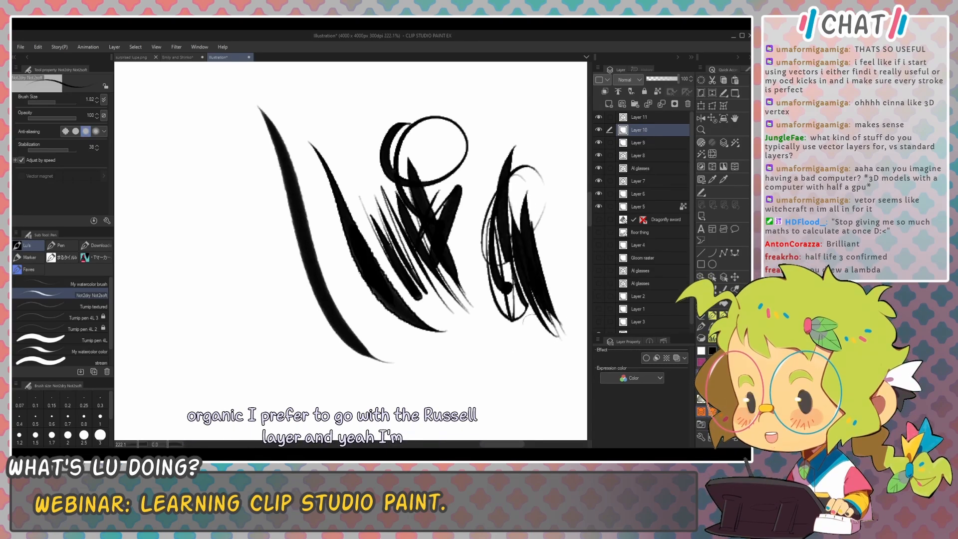
pyautogui.moveTo(533, 341)
pyautogui.mouseDown()
pyautogui.moveTo(483, 225)
pyautogui.moveTo(485, 148)
pyautogui.mouseUp()
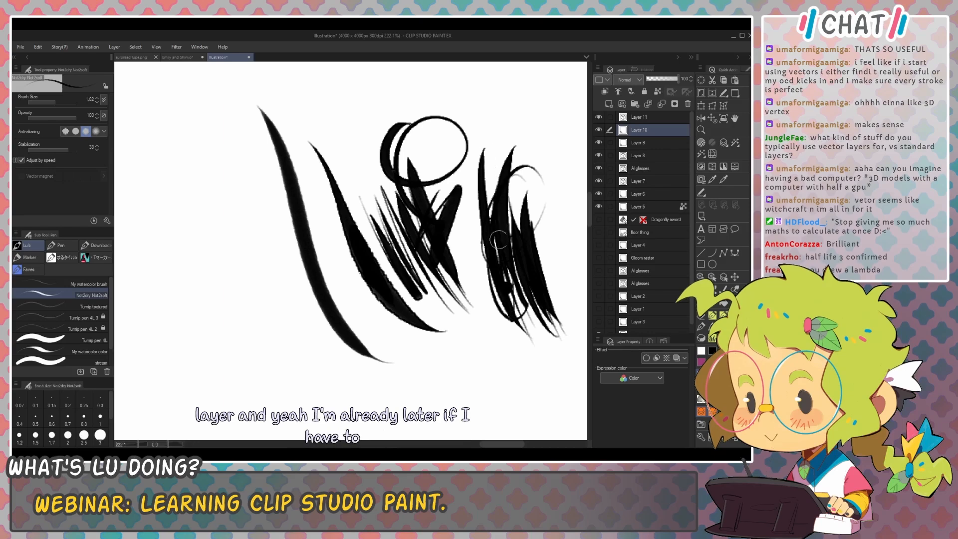
# Step: Add a small dot below the stroke group and several diagonal strokes along the underside of the thick raster stroke
pyautogui.click(503, 358)
pyautogui.moveTo(484, 332); pyautogui.dragTo(500, 308)
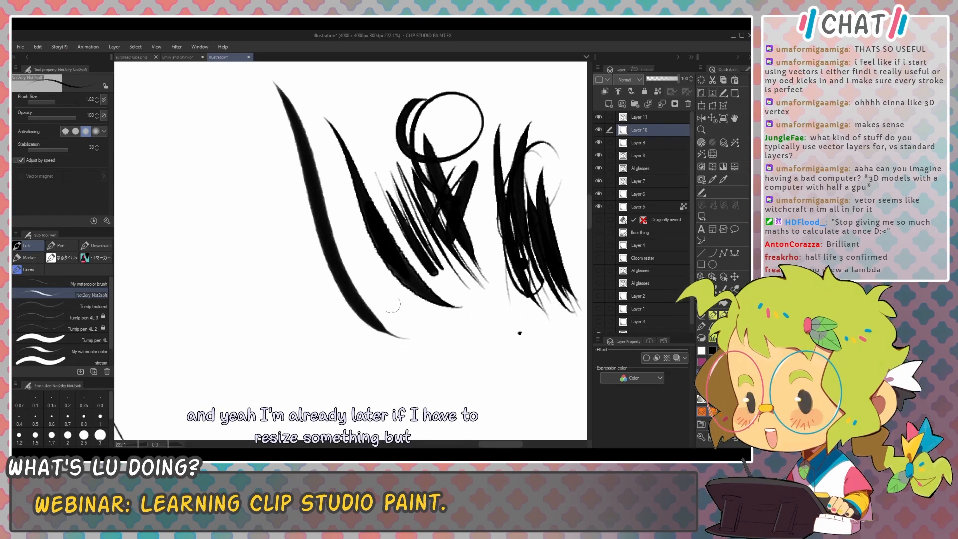
pyautogui.moveTo(405, 303); pyautogui.dragTo(457, 359)
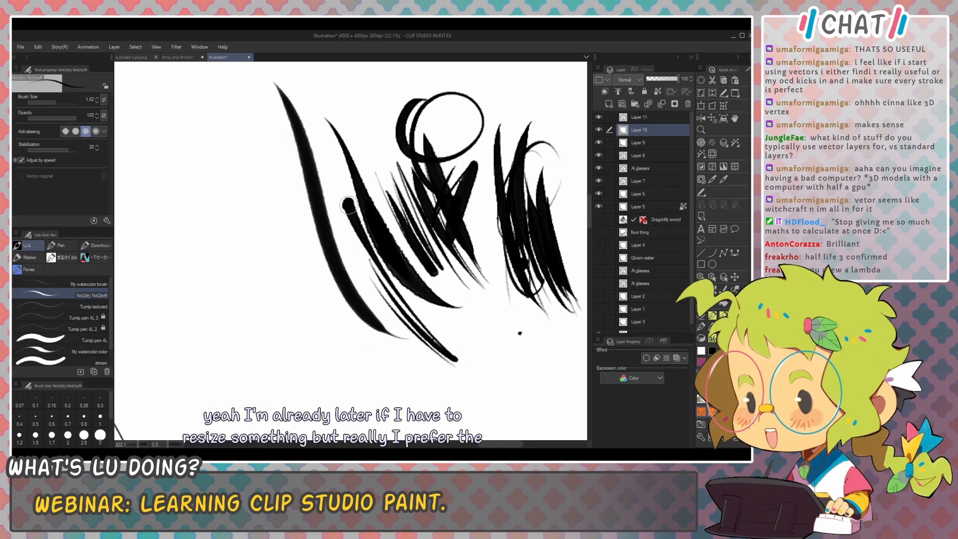
pyautogui.scroll(4, 348, 204)
pyautogui.scroll(-6, 350, 261)
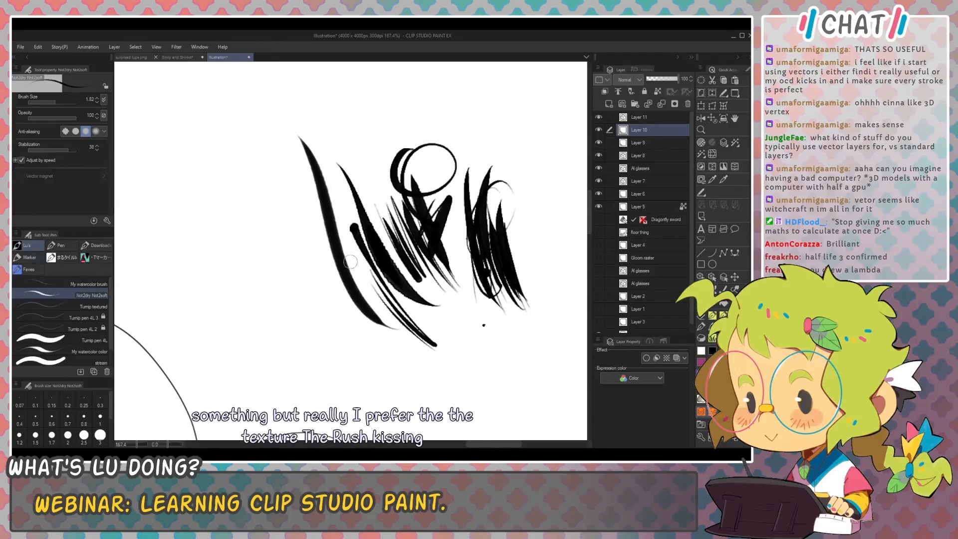
# Step: Select the long tapered vector stroke on Layer 11 with the Object tool and move it slightly down and left
pyautogui.scroll(2, 350, 261)
pyautogui.press('o')
pyautogui.click(333, 251)
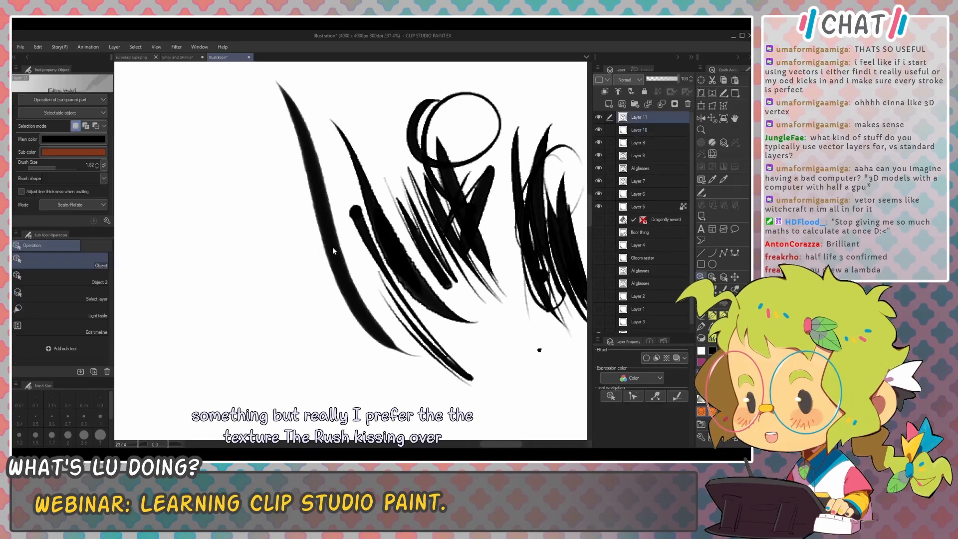
pyautogui.click(334, 251)
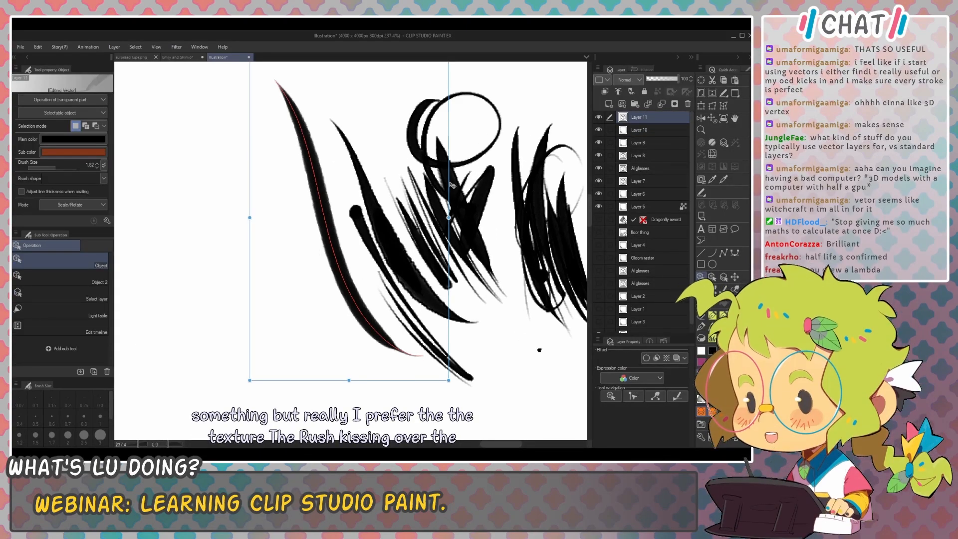
pyautogui.moveTo(452, 185); pyautogui.dragTo(436, 223)
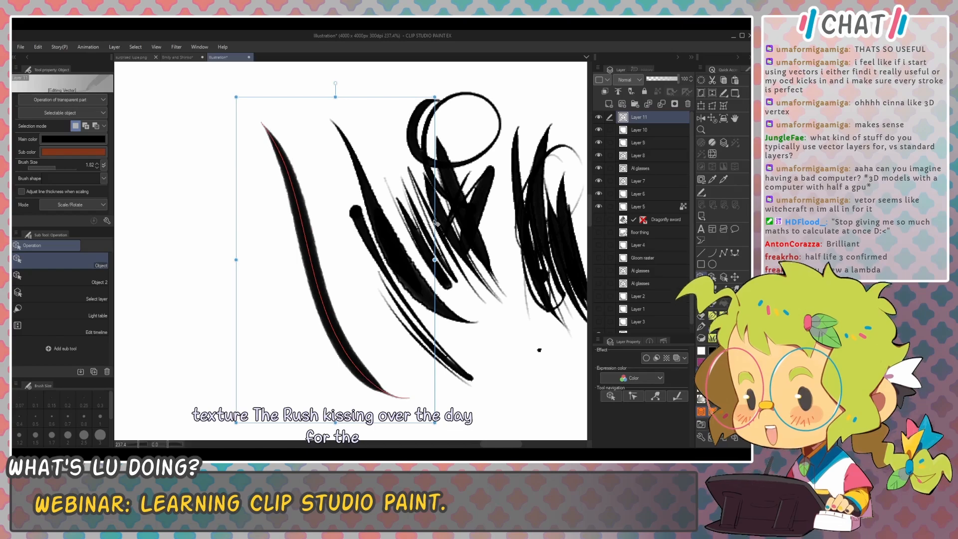
pyautogui.moveTo(439, 149); pyautogui.dragTo(450, 148)
pyautogui.scroll(-8, 450, 148)
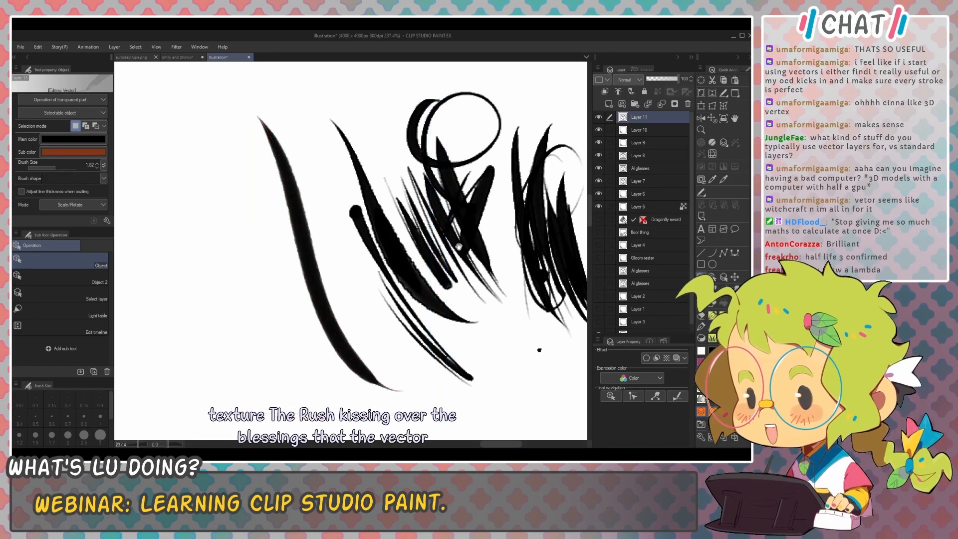
pyautogui.scroll(6, 460, 228)
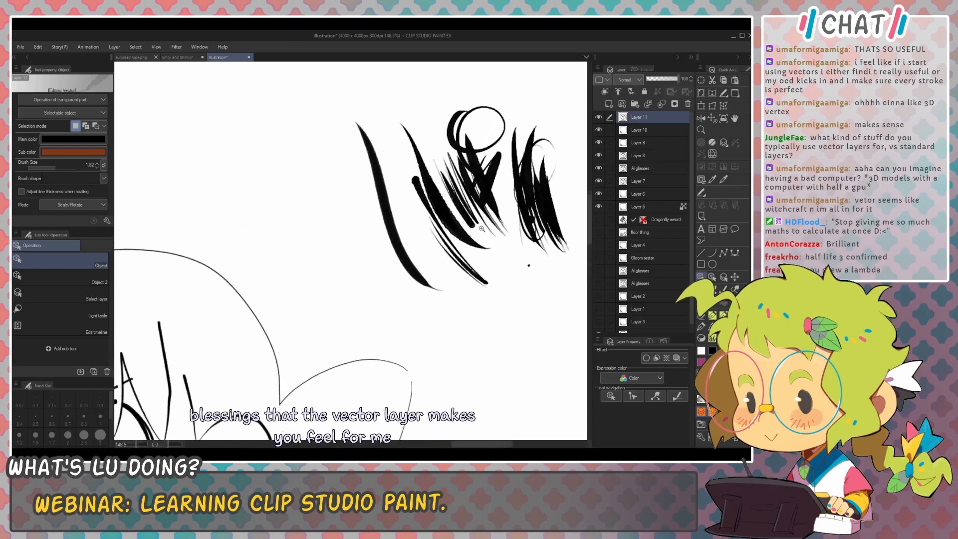
pyautogui.moveTo(465, 169); pyautogui.dragTo(462, 176)
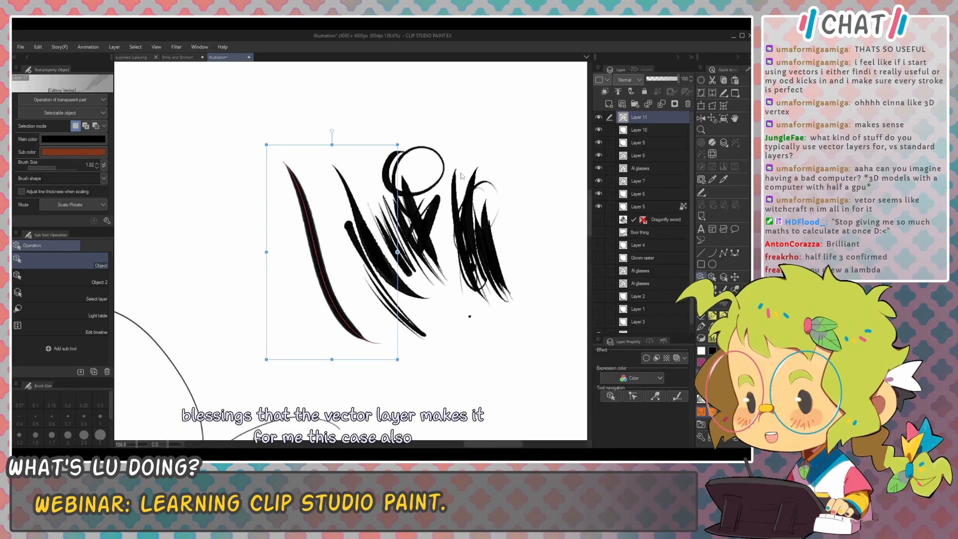
# Step: With the pen on raster Layer 10, draw a cluster of near-vertical hatching strokes above and right of the existing stroke groups
pyautogui.press('p')
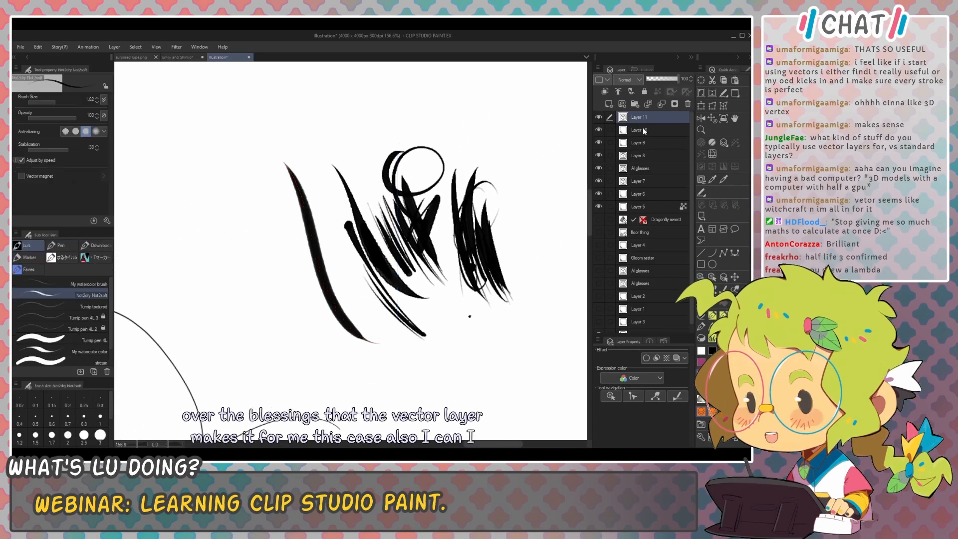
pyautogui.hotkey('alt', '[')
pyautogui.moveTo(493, 150); pyautogui.dragTo(498, 183)
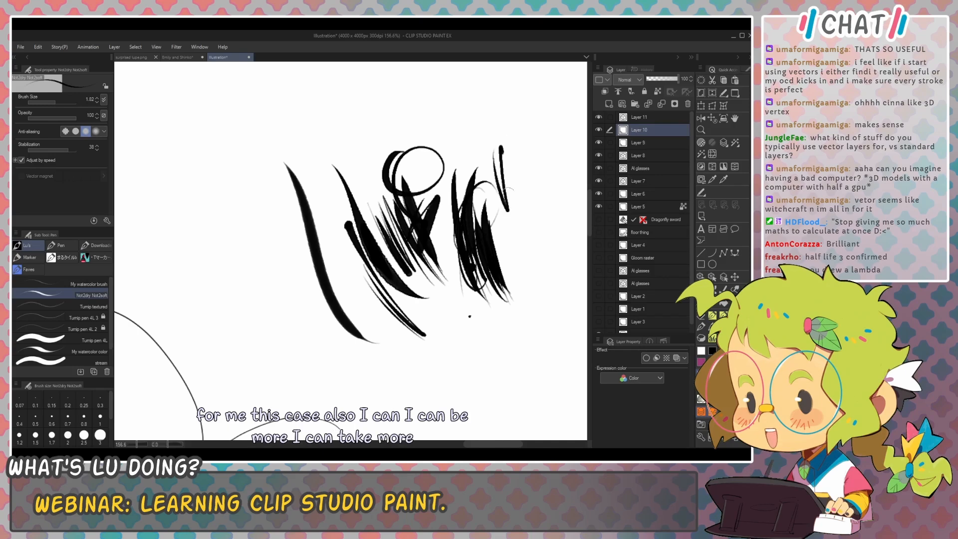
pyautogui.moveTo(507, 124); pyautogui.dragTo(530, 235)
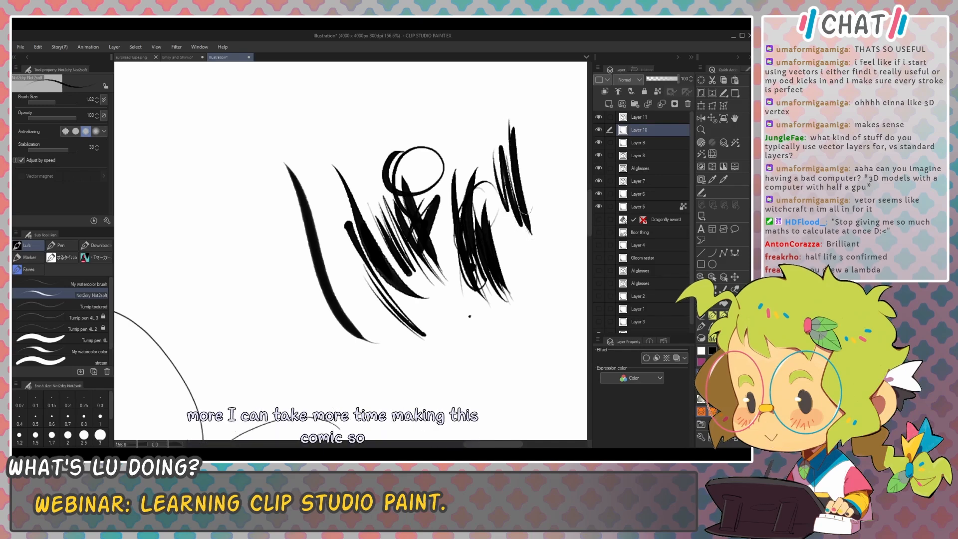
pyautogui.moveTo(519, 133); pyautogui.dragTo(535, 216)
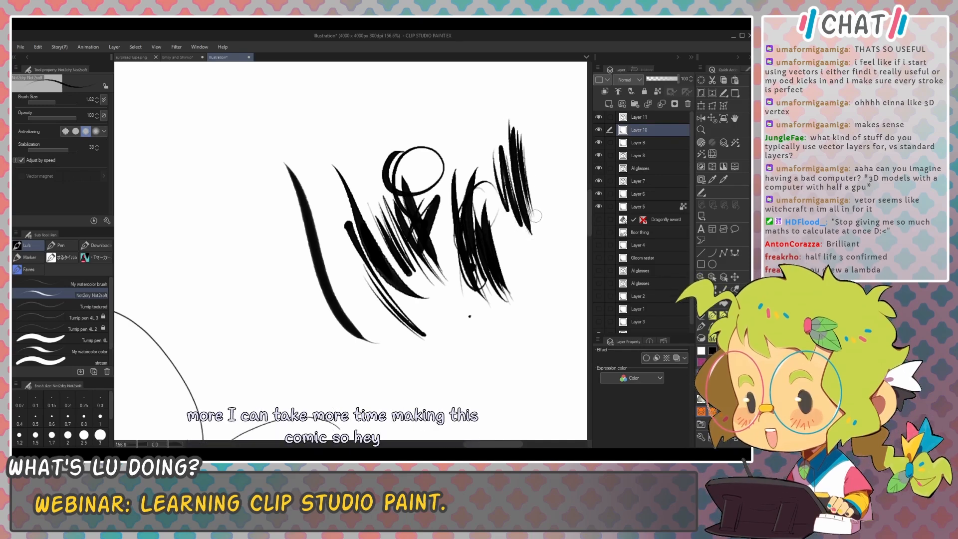
pyautogui.moveTo(532, 159); pyautogui.dragTo(545, 231)
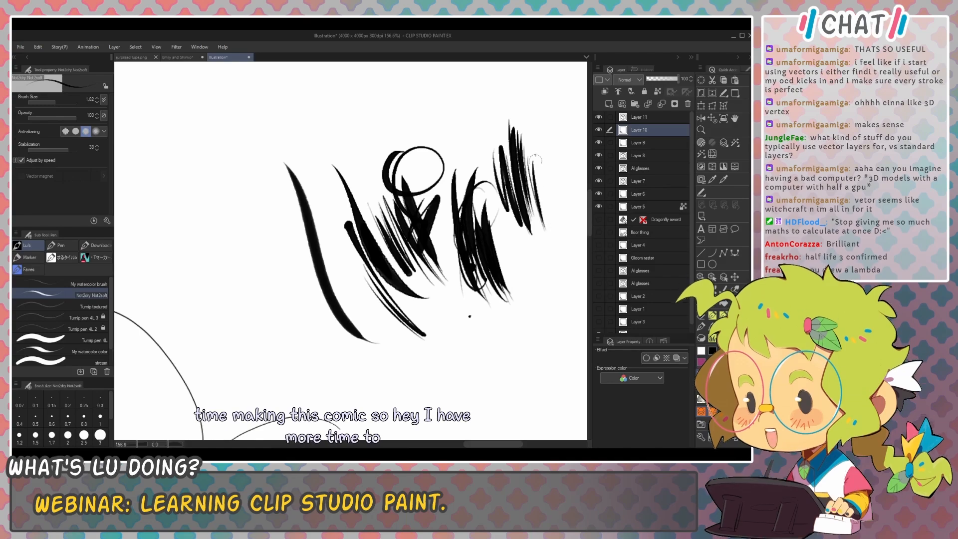
pyautogui.moveTo(538, 128); pyautogui.dragTo(552, 235)
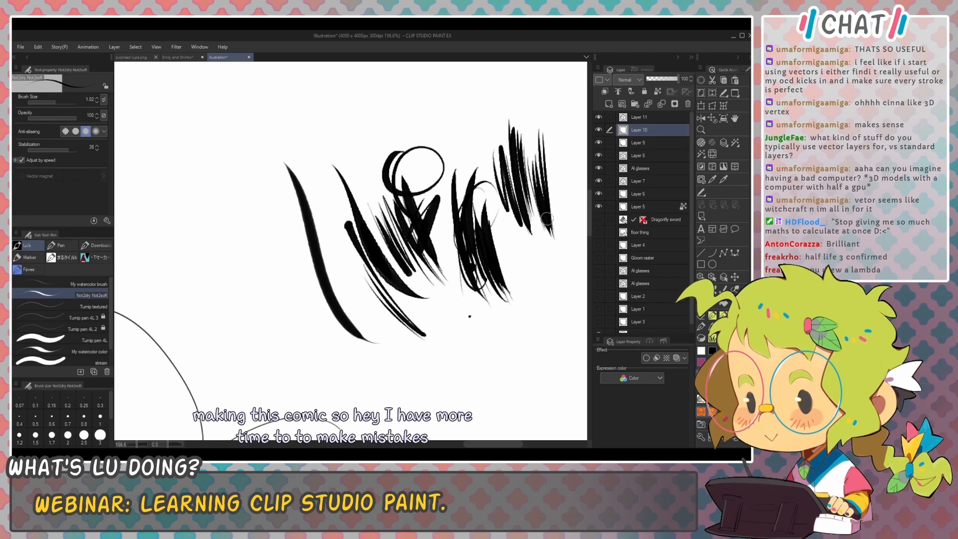
pyautogui.scroll(3, 539, 171)
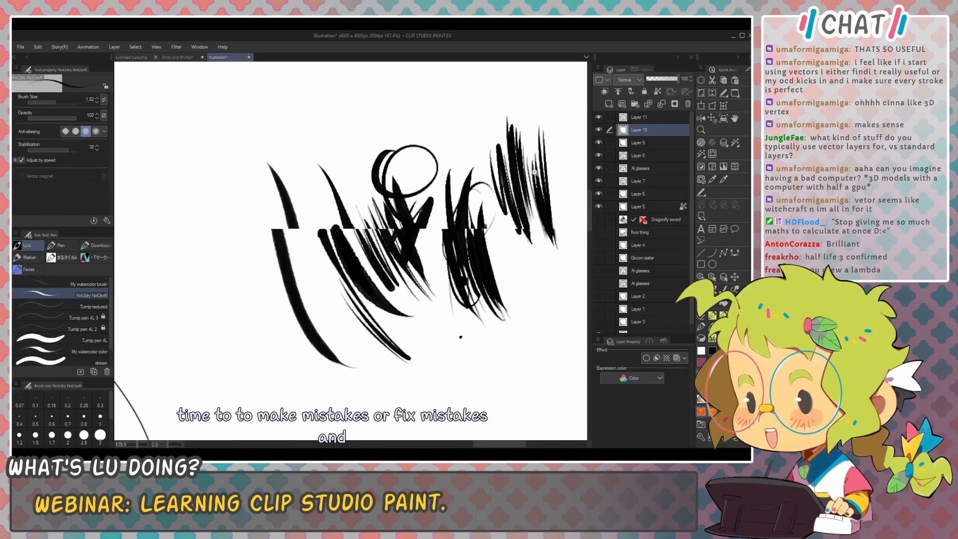
pyautogui.scroll(1, 539, 171)
pyautogui.scroll(-5, 535, 175)
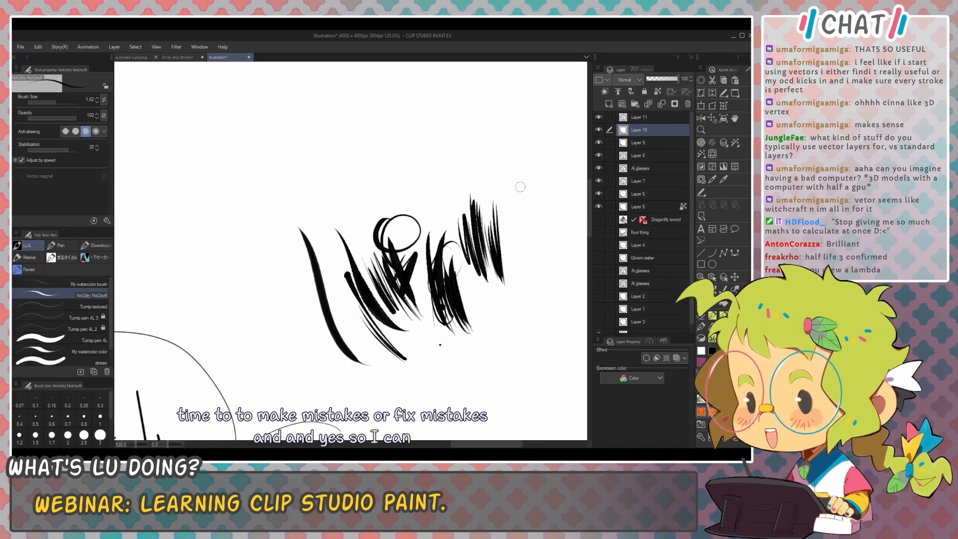
# Step: Select vector Layer 11 and rasterize it
pyautogui.click(639, 118)
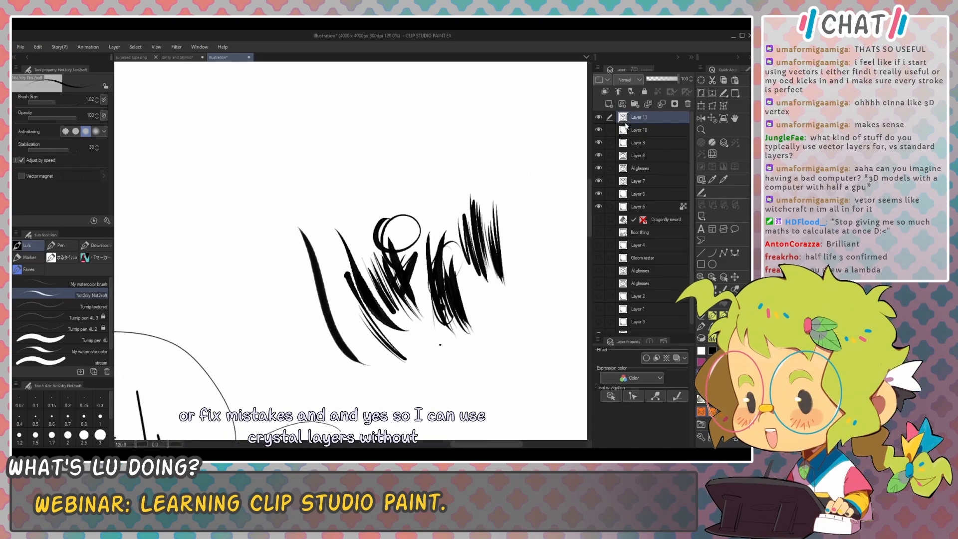
pyautogui.scroll(4, 324, 369)
pyautogui.hotkey('ctrl', 'shift')
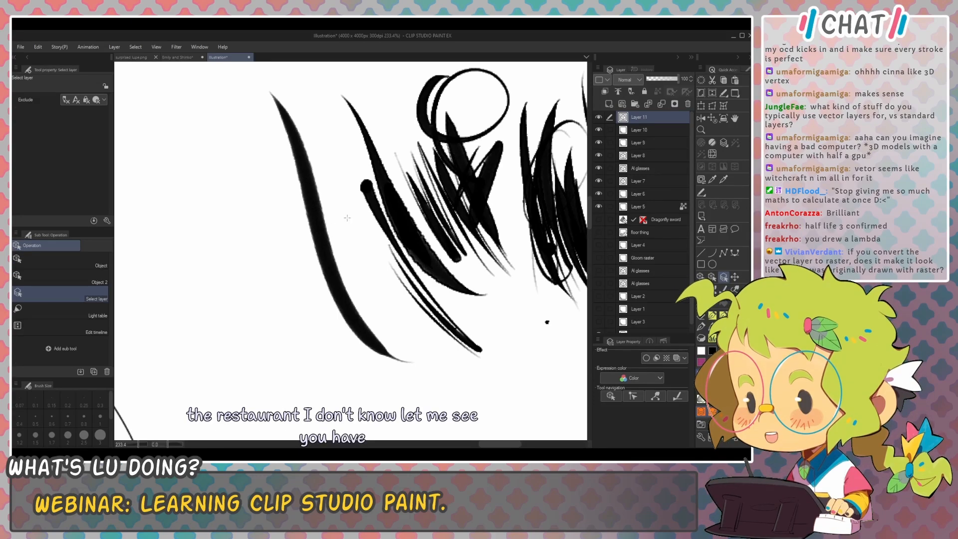
pyautogui.rightClick(652, 116)
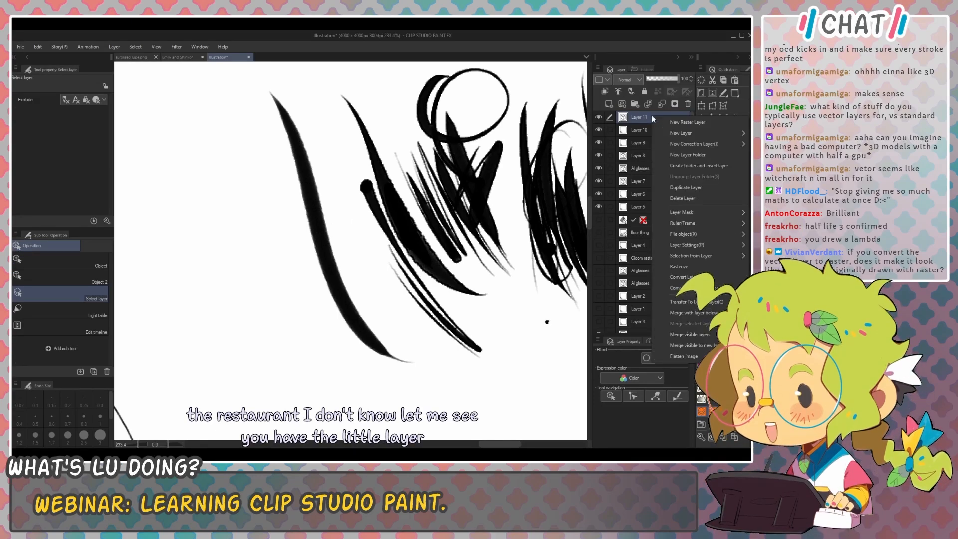
pyautogui.click(684, 265)
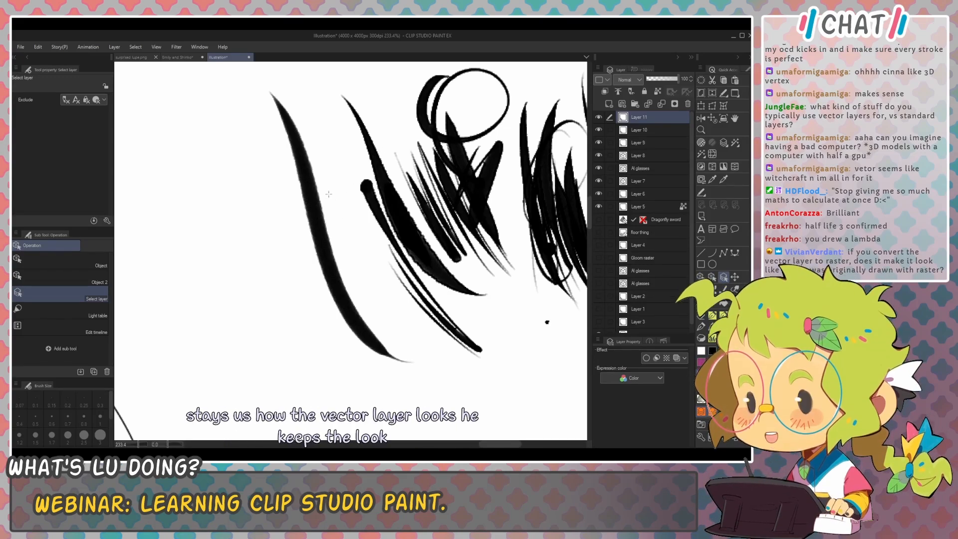
# Step: Try moving the rasterized stroke left and drawing a thin pen stroke beside it, and undo both changes
pyautogui.press('k')
pyautogui.moveTo(321, 205)
pyautogui.mouseDown()
pyautogui.moveTo(292, 207)
pyautogui.moveTo(280, 233)
pyautogui.mouseUp()
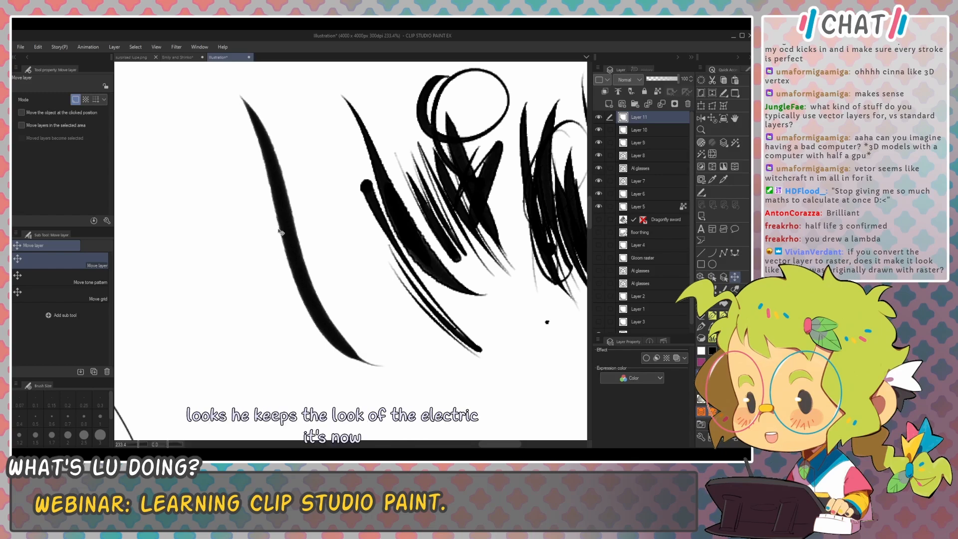
pyautogui.press('p')
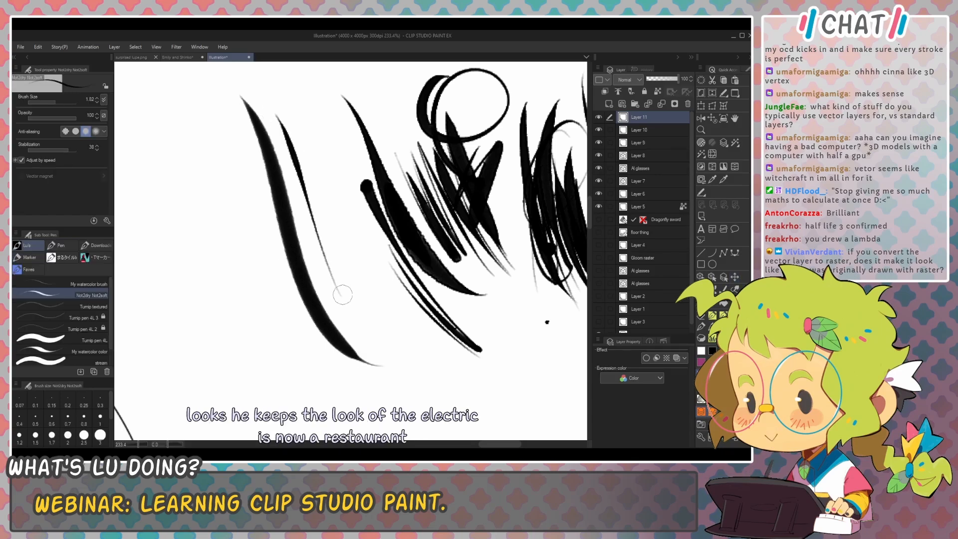
pyautogui.hotkey('ctrl', 'z')
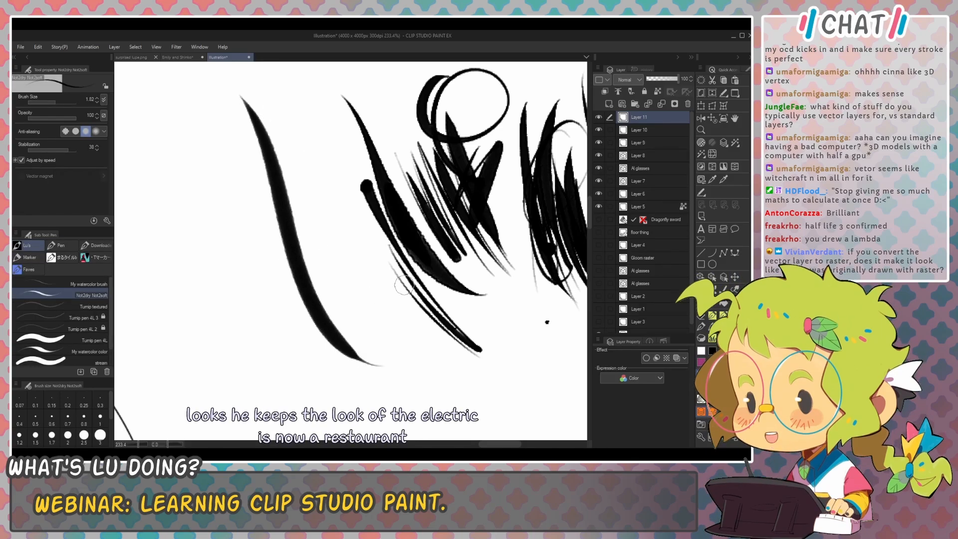
pyautogui.hotkey('ctrl', 'z')
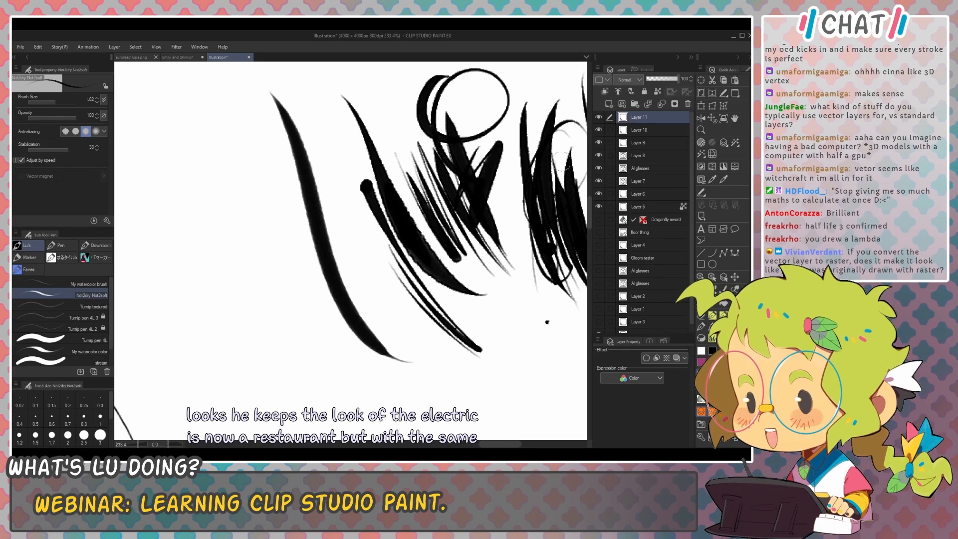
# Step: Convert rasterized Layer 11 to a vector layer with the blending mode set to Normal
pyautogui.rightClick(652, 118)
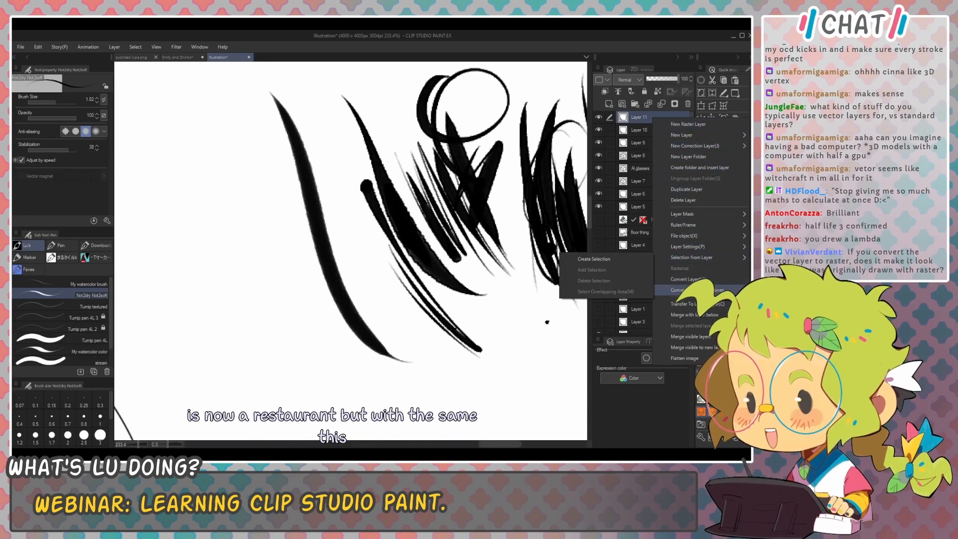
pyautogui.click(690, 280)
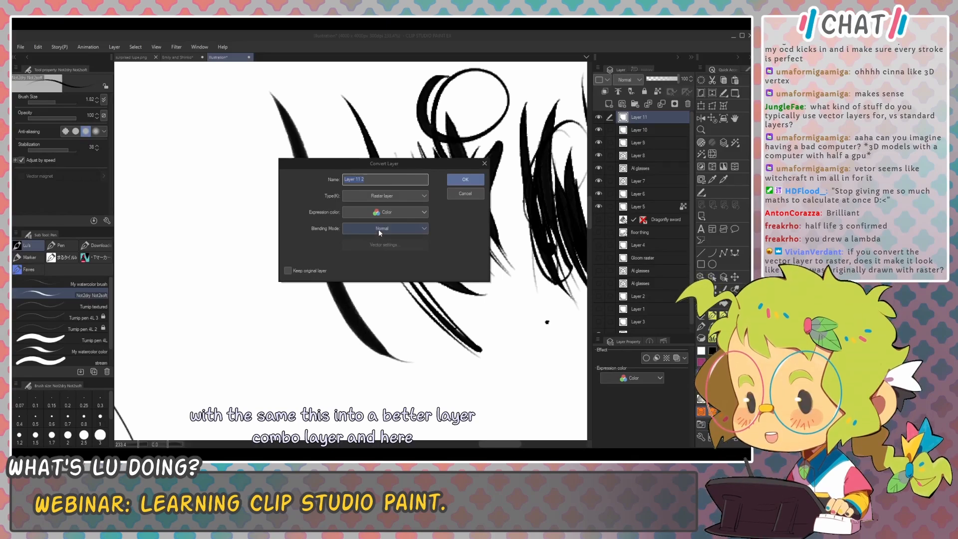
pyautogui.click(379, 229)
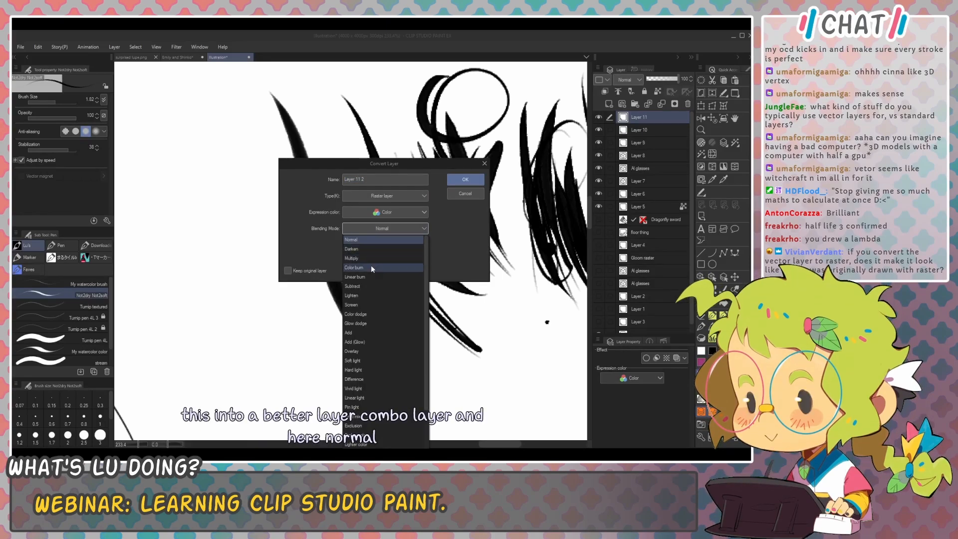
pyautogui.click(372, 239)
pyautogui.click(377, 196)
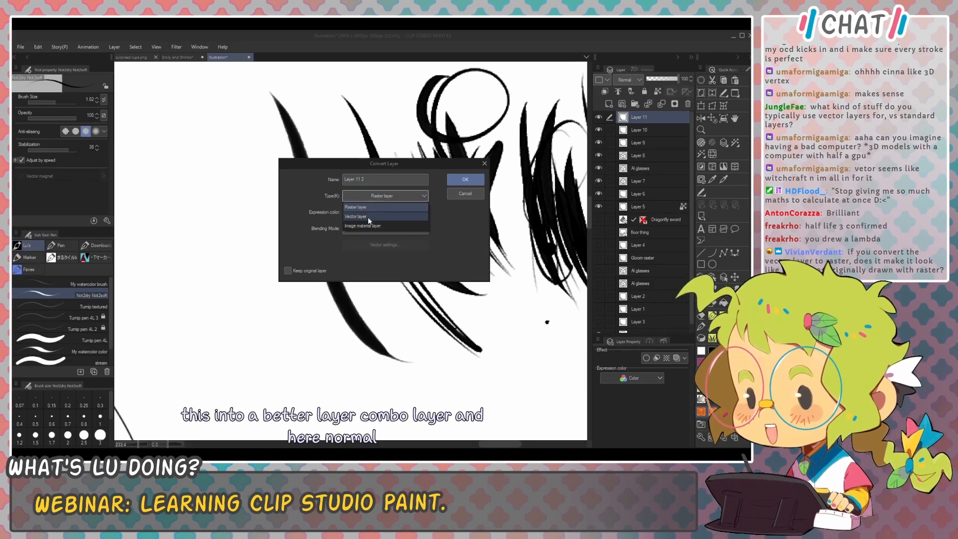
pyautogui.click(367, 217)
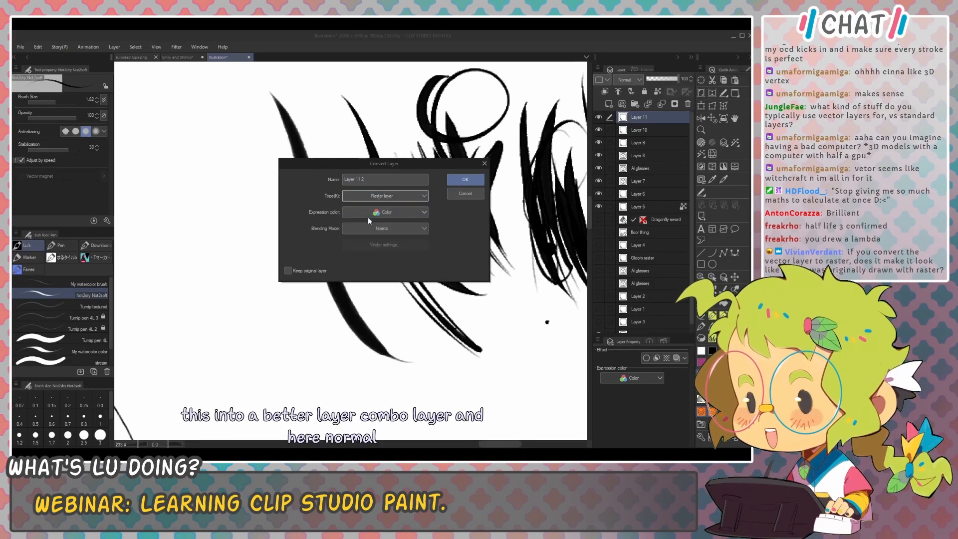
pyautogui.click(453, 181)
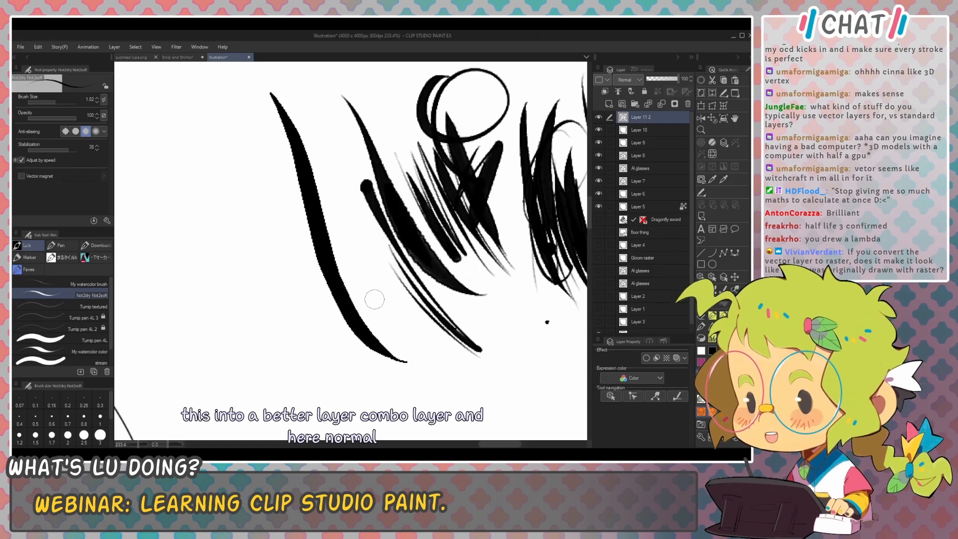
# Step: Select the converted thick stroke on vector Layer 11 2 as an object and shift it slightly left and down
pyautogui.hotkey('alt', '[')
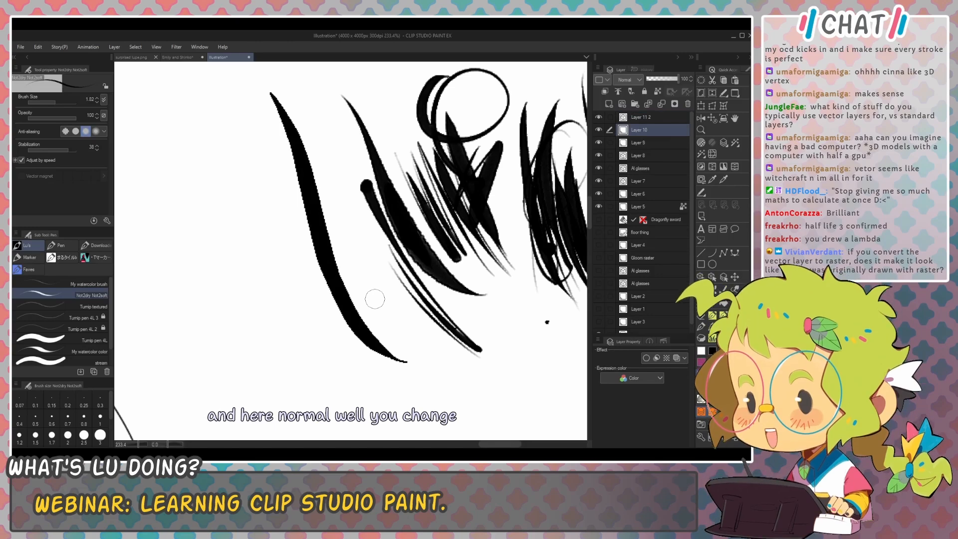
pyautogui.press('o')
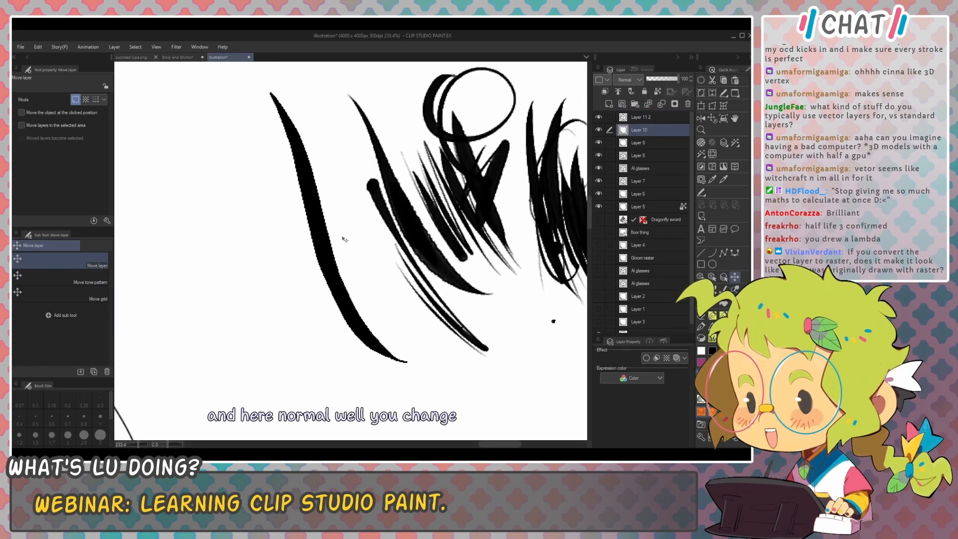
pyautogui.press('o')
pyautogui.click(323, 240)
pyautogui.moveTo(321, 218); pyautogui.dragTo(297, 231)
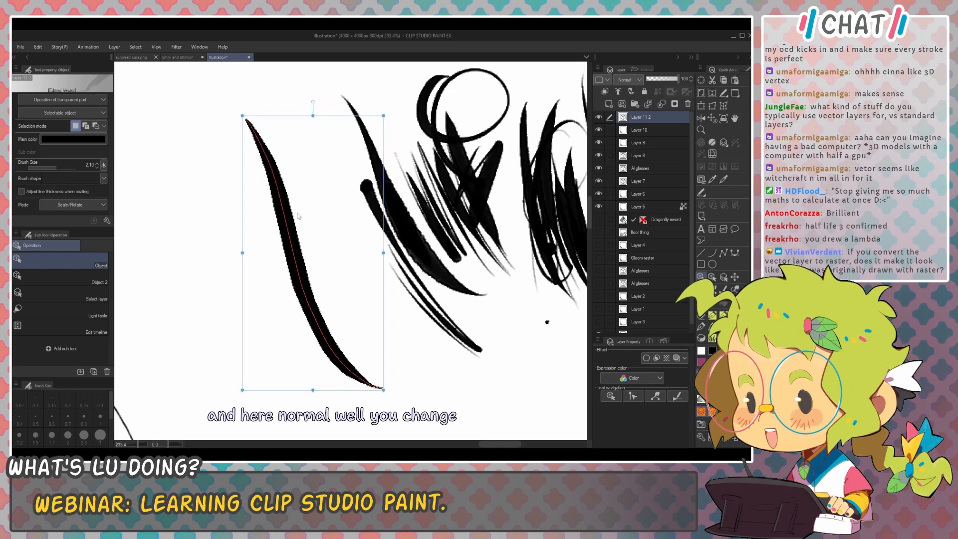
# Step: Draw a tapered diagonal stroke with the Not2dry Not2soft pen across the thick stroke on the vector layer
pyautogui.press('p')
pyautogui.moveTo(278, 336)
pyautogui.mouseDown()
pyautogui.moveTo(299, 280)
pyautogui.moveTo(314, 149)
pyautogui.moveTo(302, 164)
pyautogui.mouseUp()
pyautogui.hotkey('ctrl', 'z')
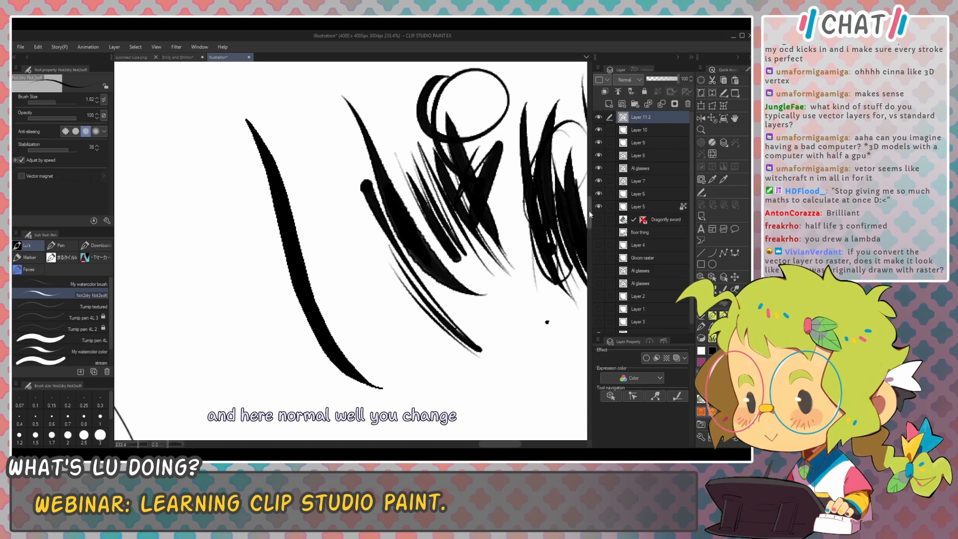
pyautogui.moveTo(246, 324); pyautogui.dragTo(332, 184)
# Step: Try erasing the thick stroke's upper part up to its crossing with the diagonal stroke, using the vector eraser
pyautogui.press('e')
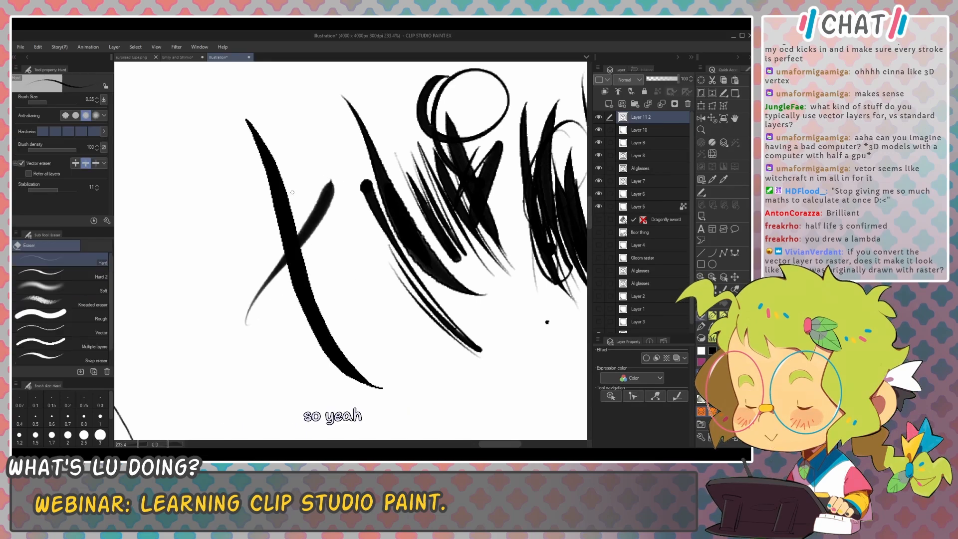
pyautogui.scroll(4, 328, 187)
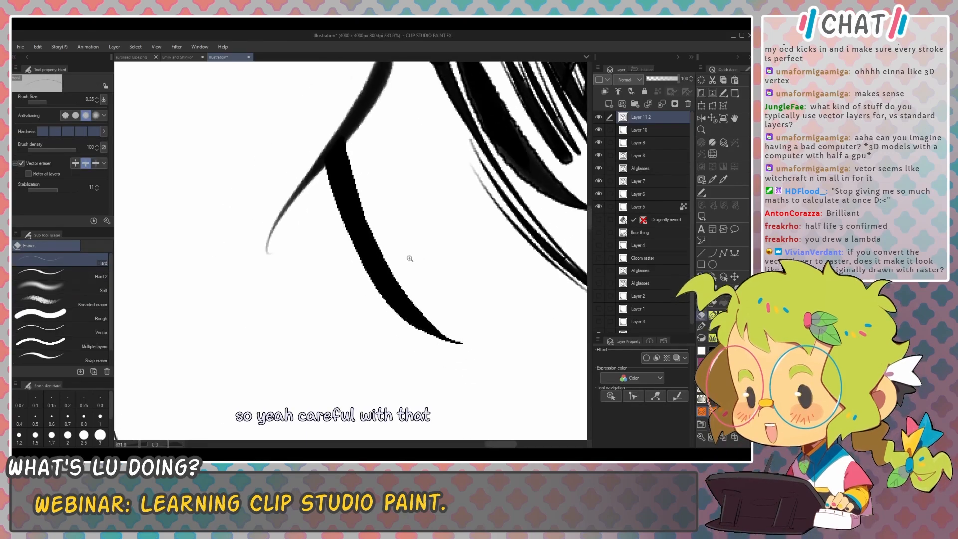
pyautogui.scroll(-3, 434, 268)
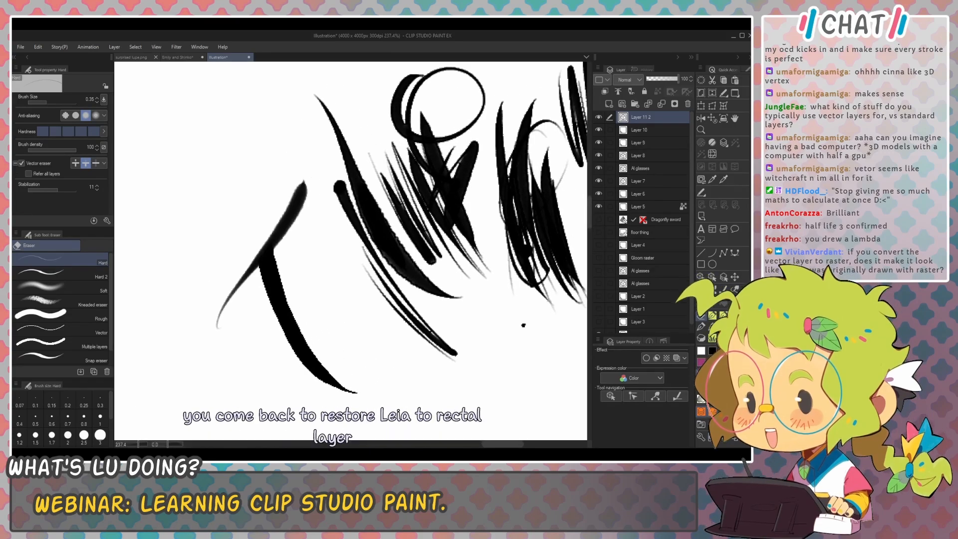
# Step: Select the hatching strokes' raster Layer 10 and convert it to a vector layer
pyautogui.keyDown('ctrl'); pyautogui.keyDown('shift'); pyautogui.click(386, 235); pyautogui.keyUp('shift'); pyautogui.keyUp('ctrl')
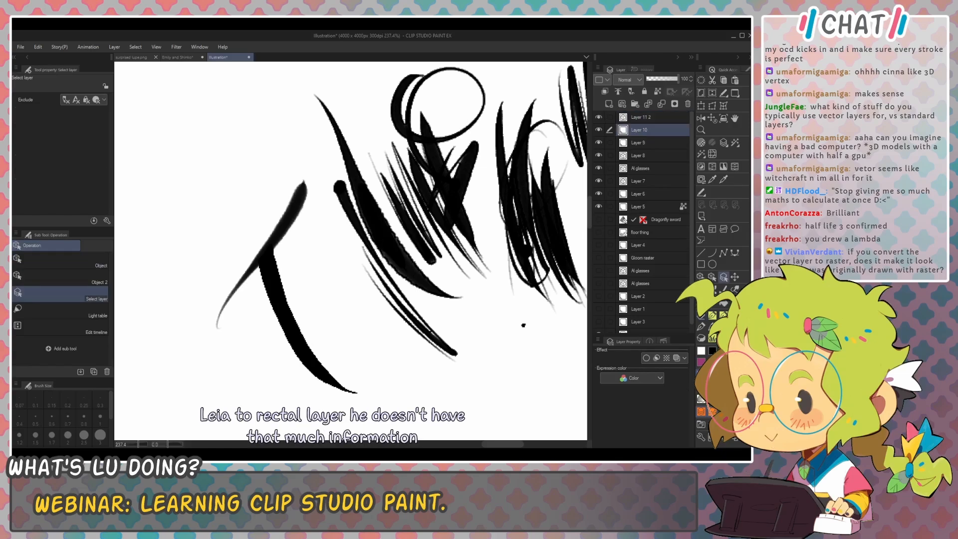
pyautogui.rightClick(652, 129)
pyautogui.click(668, 297)
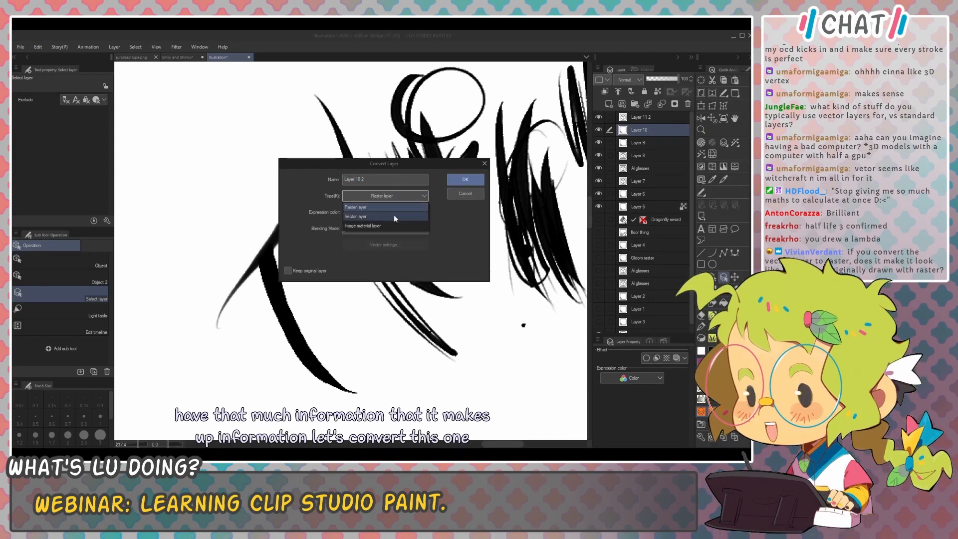
pyautogui.click(394, 209)
pyautogui.click(465, 179)
# Step: Try moving individual pieces of the converted hatching strokes away from their cluster with the Object tool
pyautogui.moveTo(483, 154); pyautogui.dragTo(428, 174)
pyautogui.click(65, 260)
pyautogui.click(536, 244)
pyautogui.moveTo(537, 243); pyautogui.dragTo(539, 249)
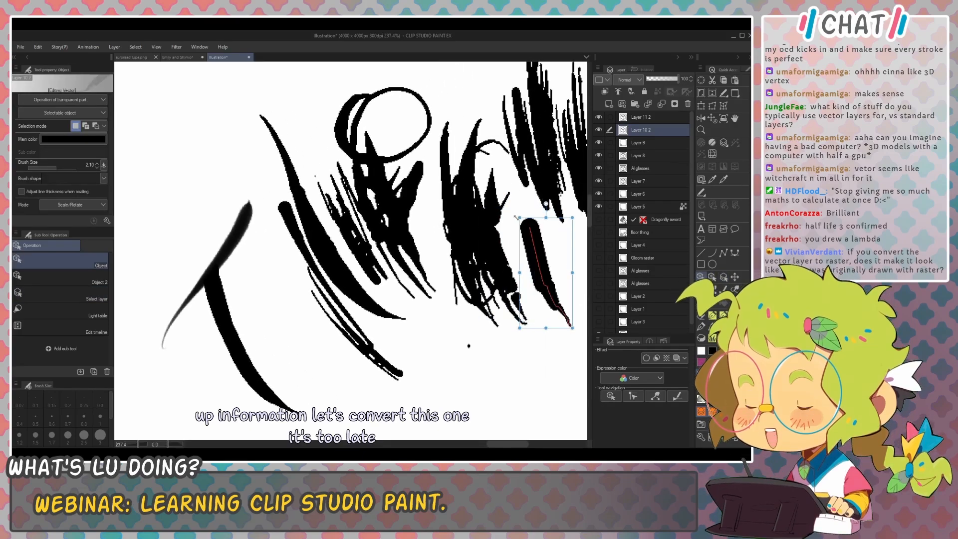
pyautogui.moveTo(511, 180)
pyautogui.mouseDown()
pyautogui.moveTo(487, 165)
pyautogui.moveTo(469, 197)
pyautogui.mouseUp()
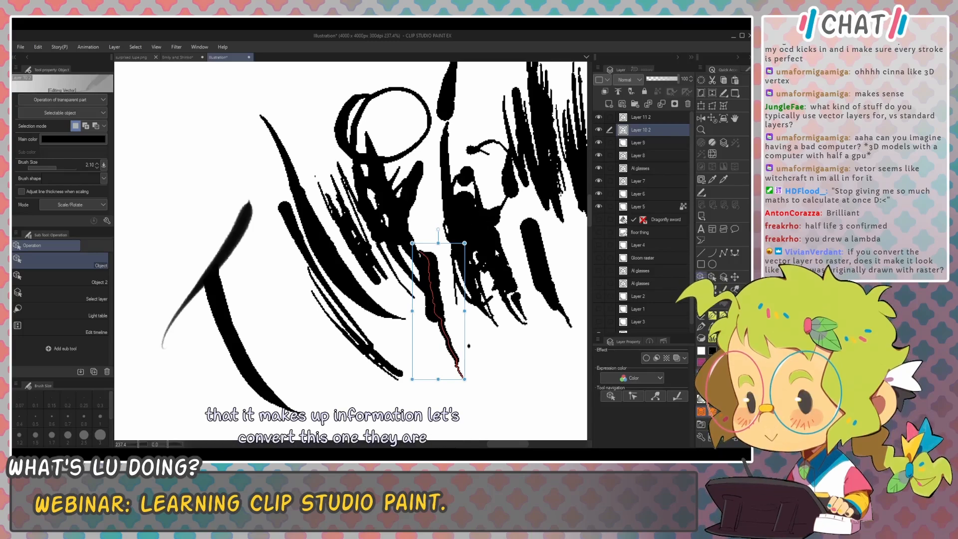
# Step: Undo the stroke moves and Layer 10's vector conversion, back through the erasing of the thick stroke
pyautogui.hotkey('ctrl', 'z')
pyautogui.hotkey('ctrl', 'z')
pyautogui.hotkey('ctrl', 'z')
pyautogui.hotkey('ctrl', 'z')
pyautogui.hotkey('ctrl', 'z')
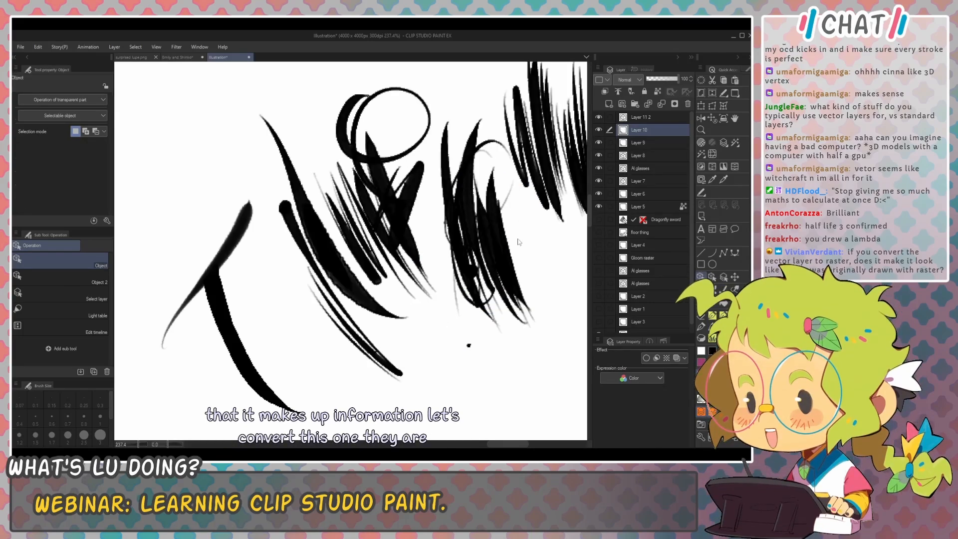
pyautogui.scroll(-5, 526, 175)
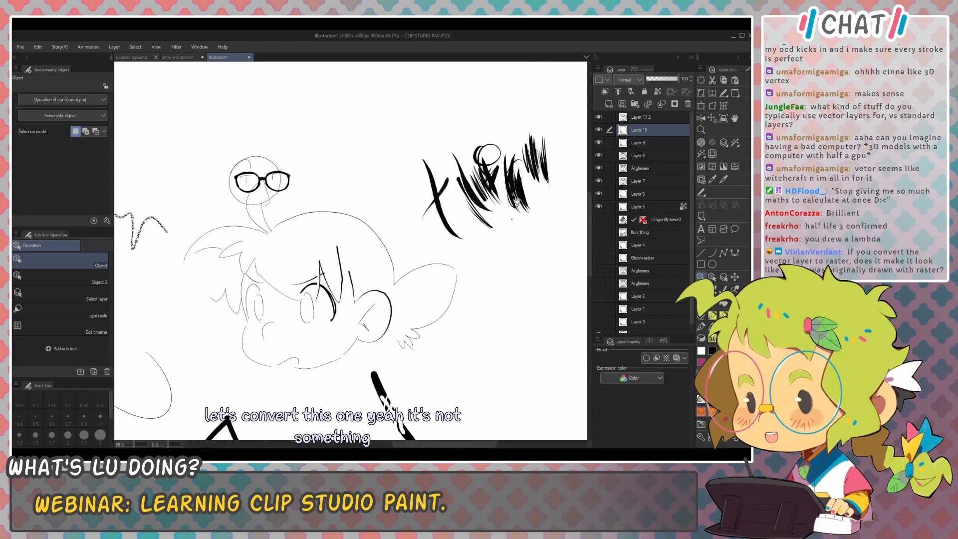
# Step: Add a new raster layer and draw a thin looping stroke below the hatching with Turnip pen 4L 3 at size 0.25
pyautogui.press('p')
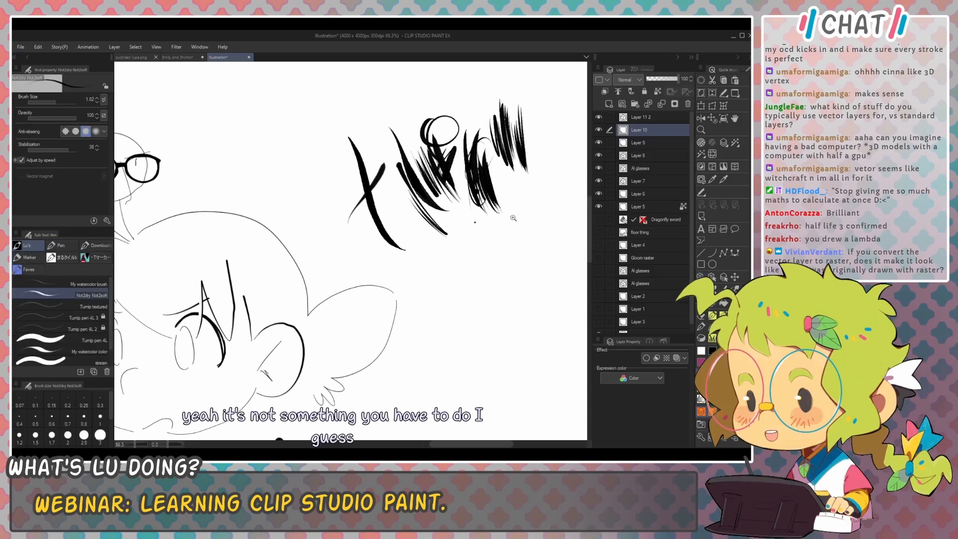
pyautogui.scroll(3, 521, 213)
pyautogui.click(609, 104)
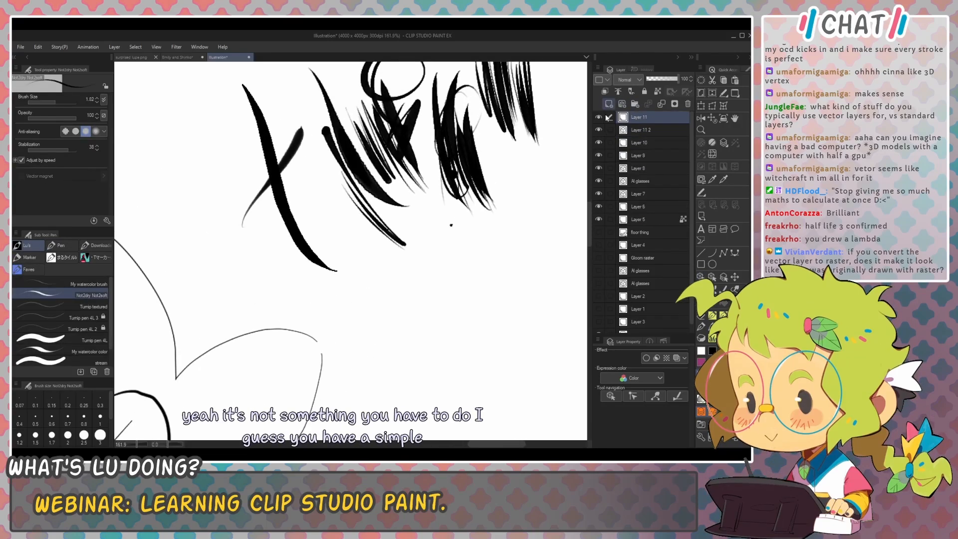
pyautogui.scroll(2, 449, 233)
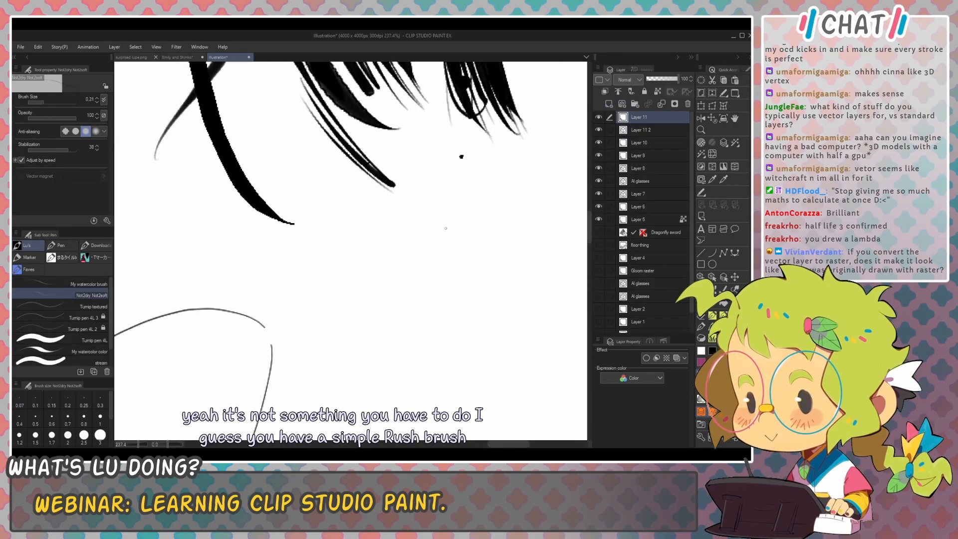
pyautogui.moveTo(449, 214); pyautogui.dragTo(467, 305)
pyautogui.moveTo(499, 222); pyautogui.dragTo(509, 310)
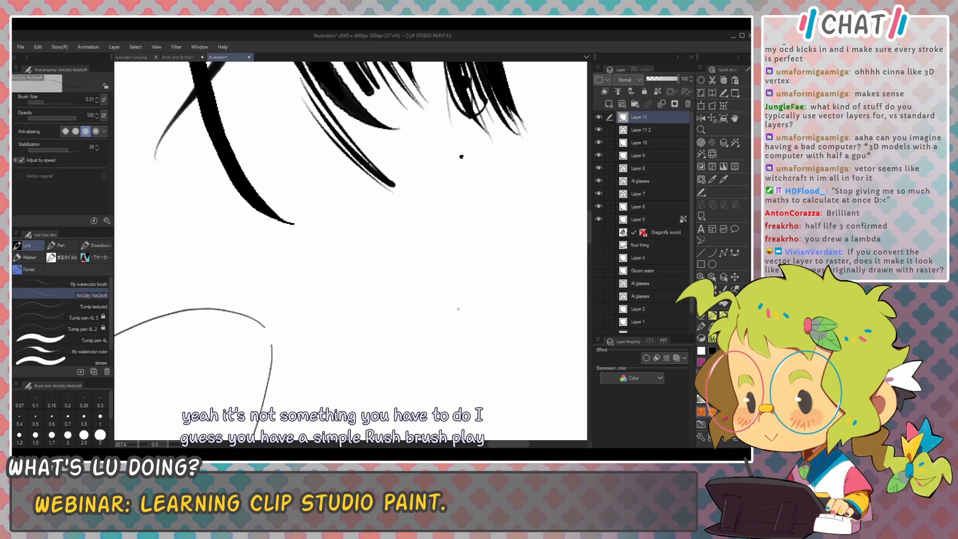
pyautogui.click(83, 317)
pyautogui.moveTo(457, 241); pyautogui.dragTo(480, 341)
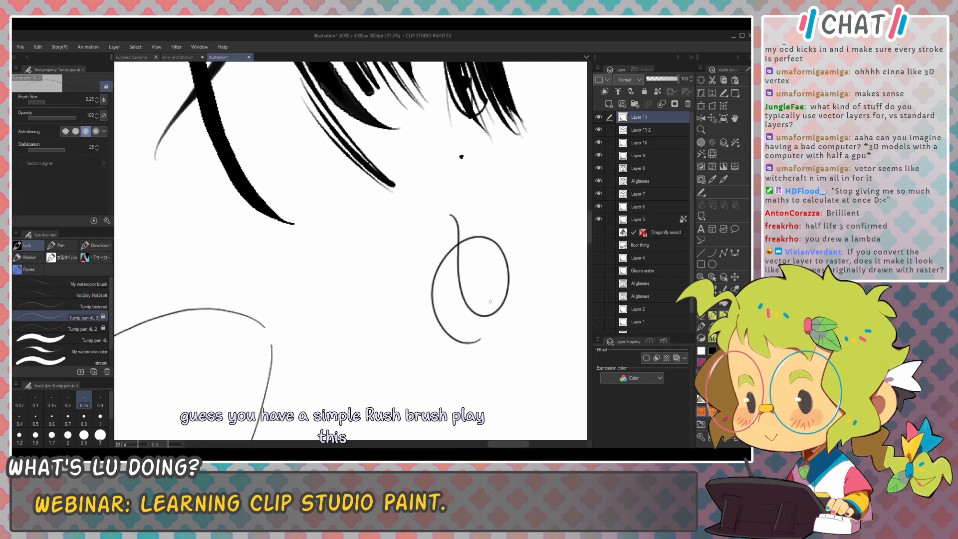
# Step: Convert raster Layer 11 with the looping stroke to a vector layer
pyautogui.rightClick(650, 116)
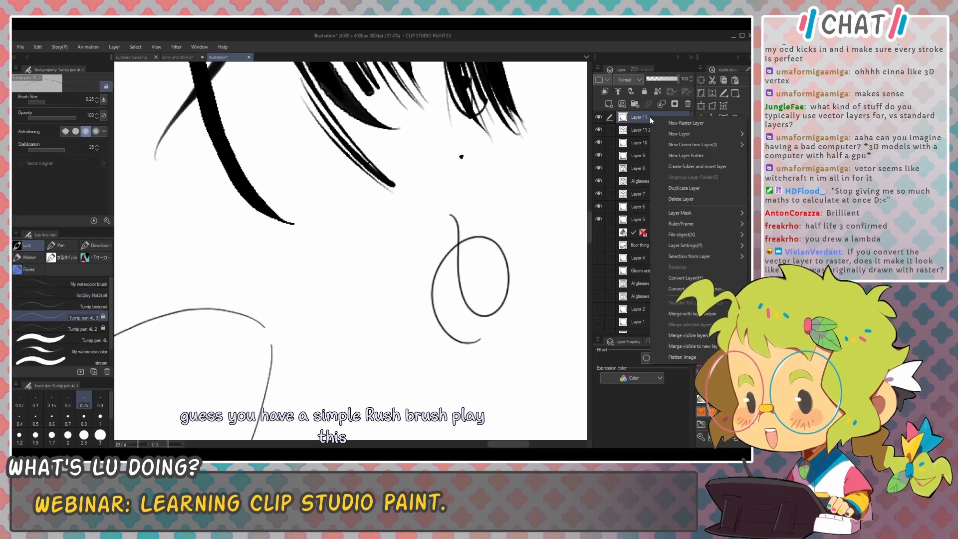
pyautogui.click(683, 278)
pyautogui.click(394, 197)
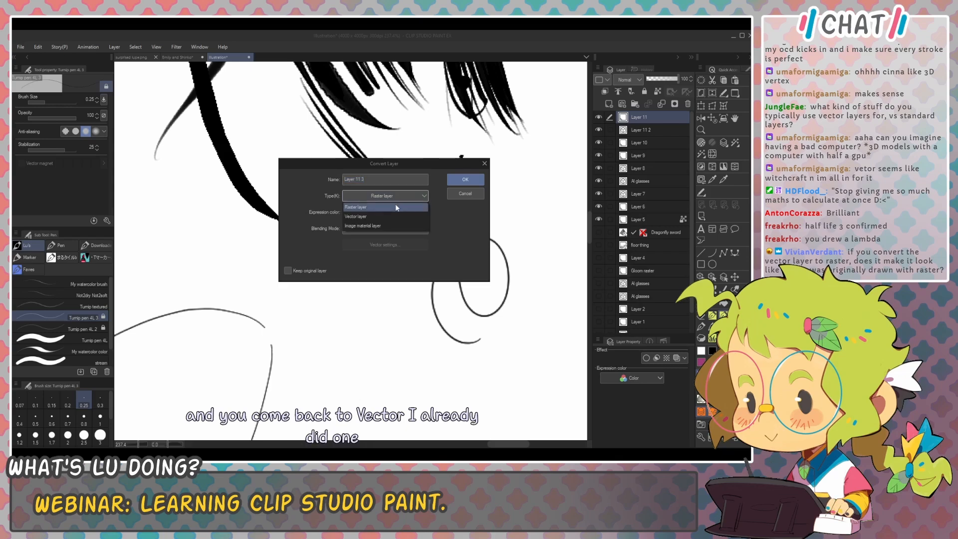
pyautogui.click(395, 204)
pyautogui.click(465, 180)
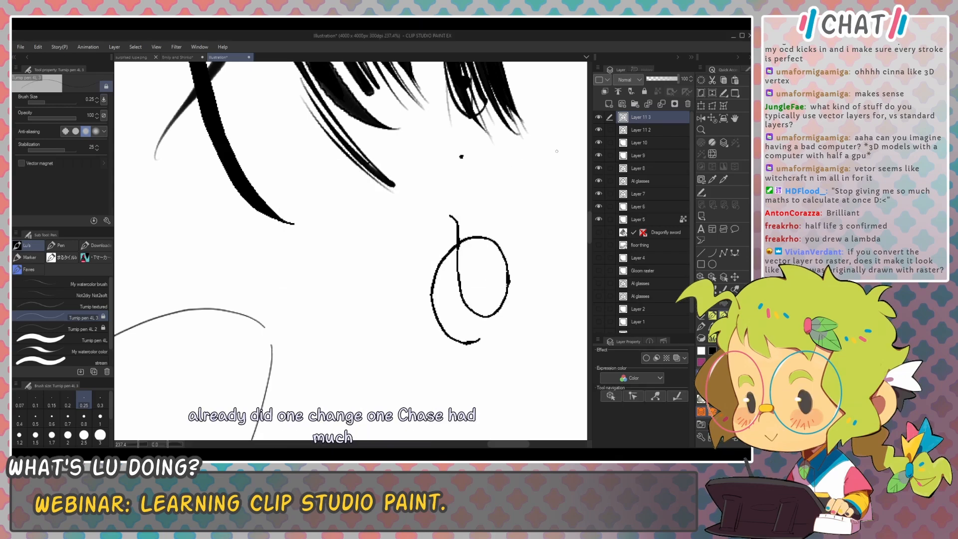
# Step: Inspect the converted loop's edges up close, and select it as an object and move it slightly down
pyautogui.scroll(5, 517, 278)
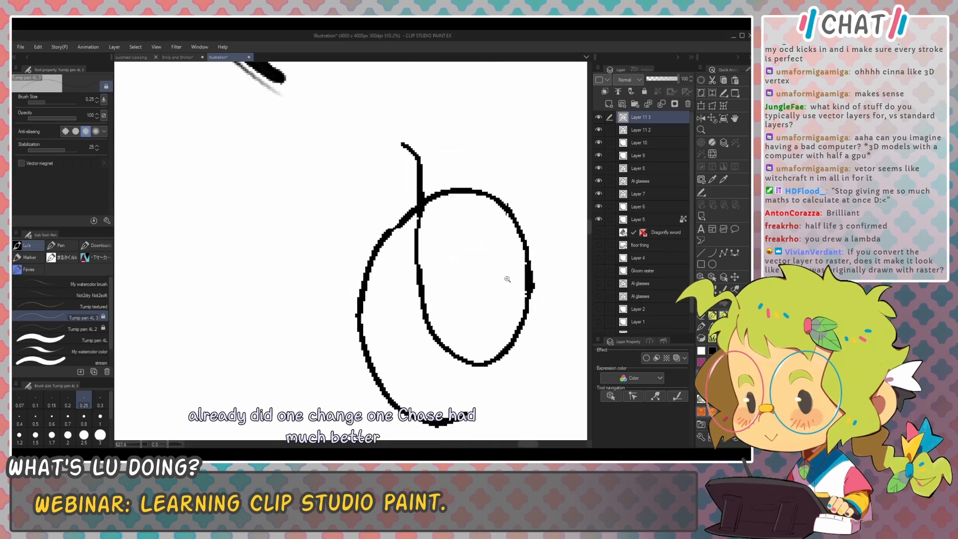
pyautogui.scroll(-5, 507, 279)
pyautogui.press('o')
pyautogui.click(509, 272)
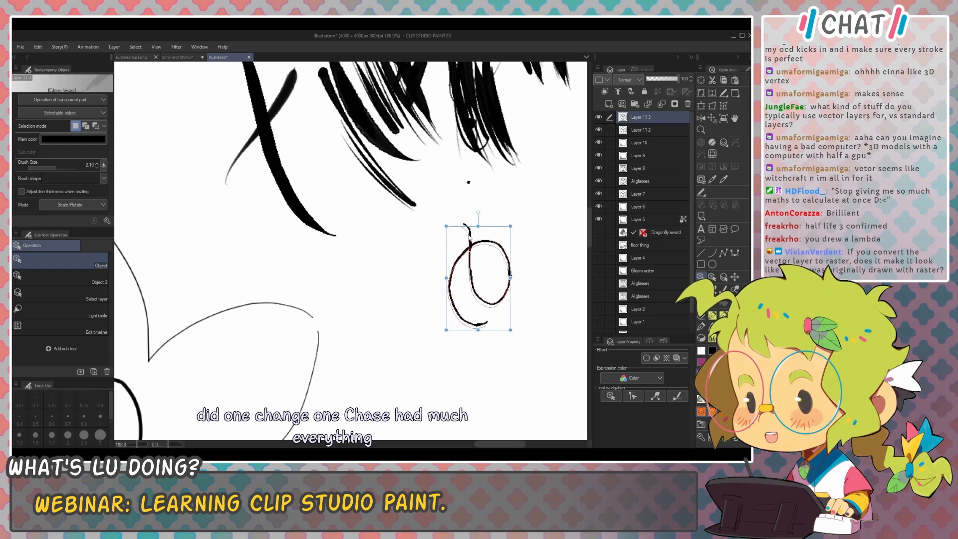
pyautogui.moveTo(473, 237); pyautogui.dragTo(472, 240)
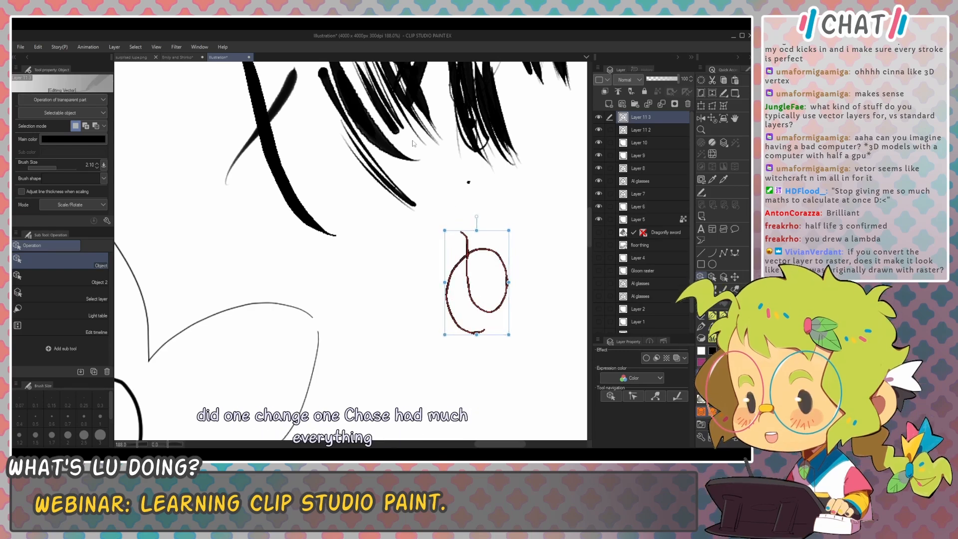
# Step: Set the selected loop's brush shape to Pencil
pyautogui.click(104, 179)
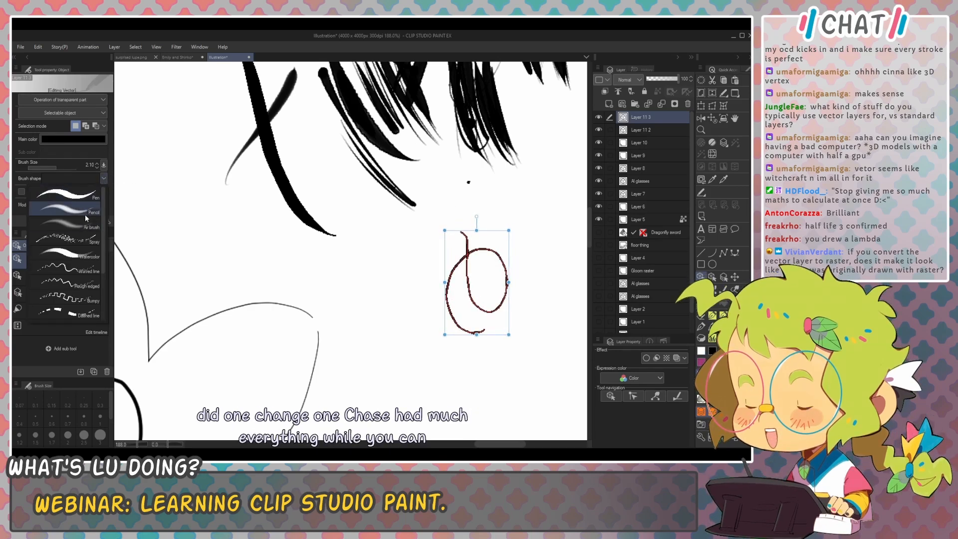
pyautogui.click(104, 178)
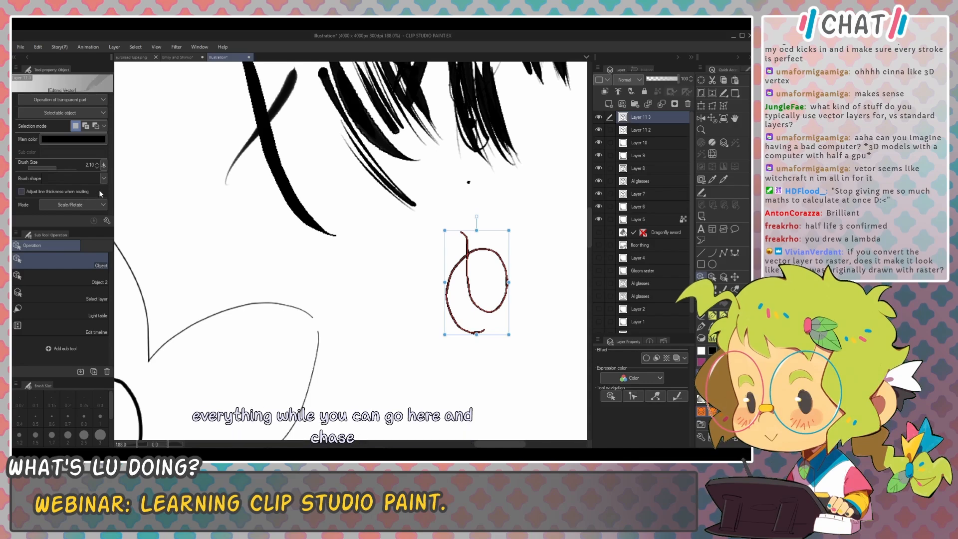
pyautogui.click(105, 179)
pyautogui.click(92, 210)
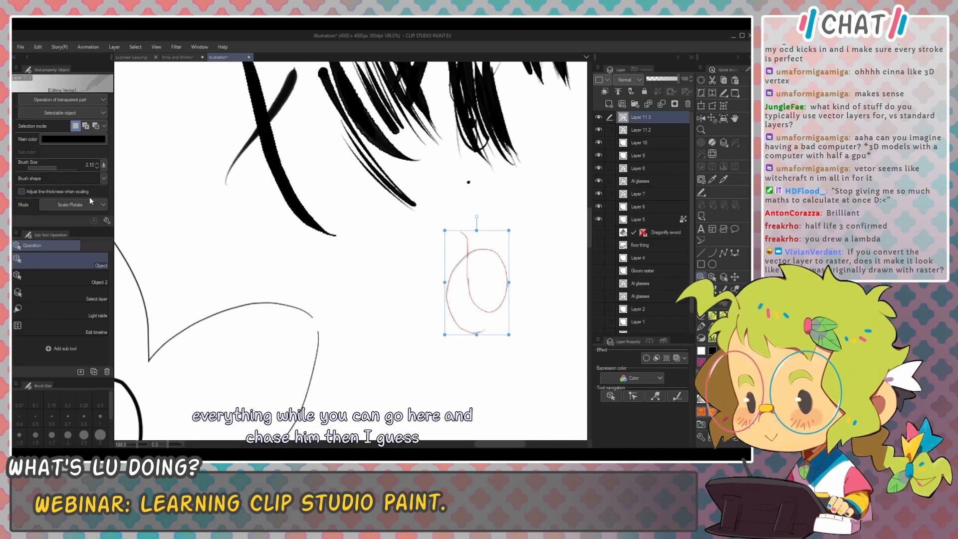
pyautogui.moveTo(476, 276)
pyautogui.mouseDown()
pyautogui.moveTo(508, 280)
pyautogui.moveTo(450, 279)
pyautogui.mouseUp()
pyautogui.moveTo(484, 235); pyautogui.dragTo(534, 263)
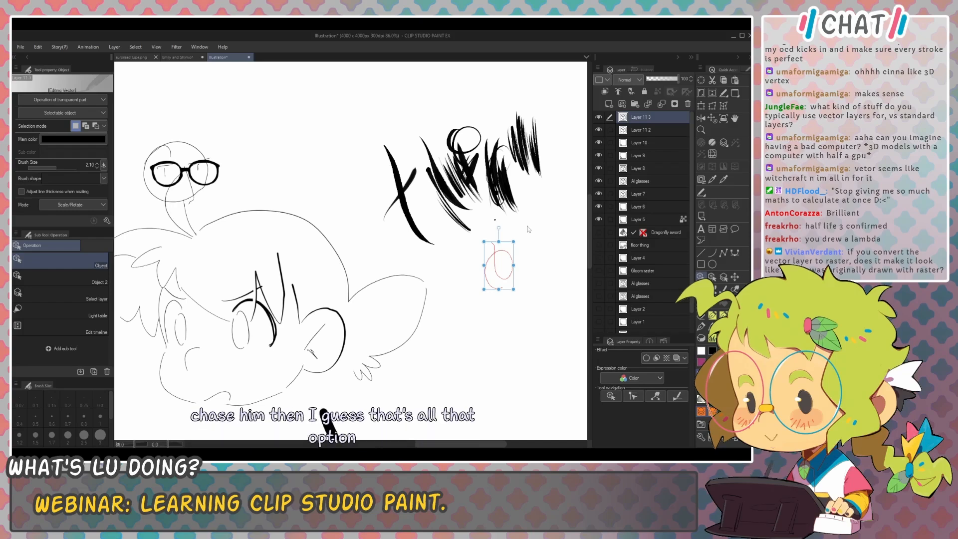
pyautogui.moveTo(541, 263); pyautogui.dragTo(553, 239)
pyautogui.scroll(-1, 553, 239)
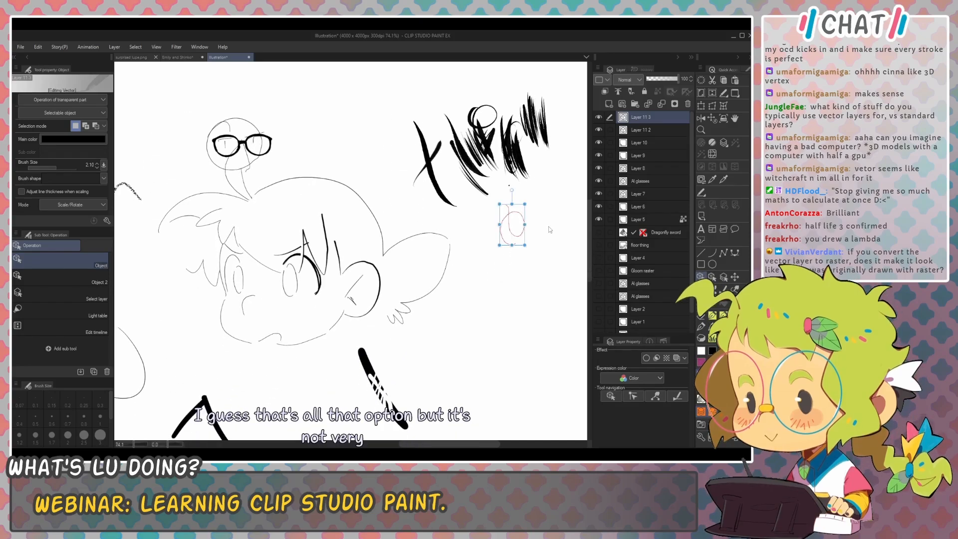
pyautogui.press('k')
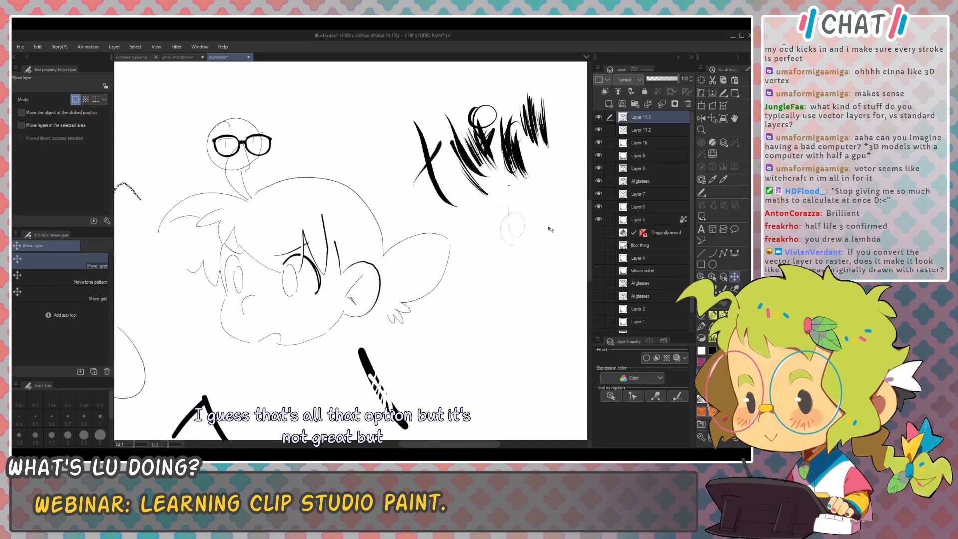
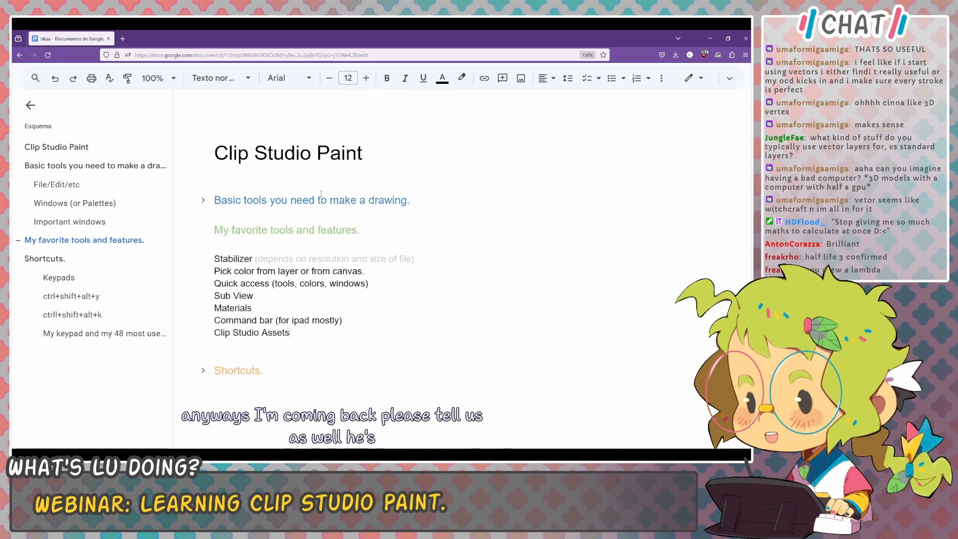
# Step: Switch to the browser, open the Clip Studio Assets site in a new tab and look through its new and top free materials
pyautogui.click(123, 38)
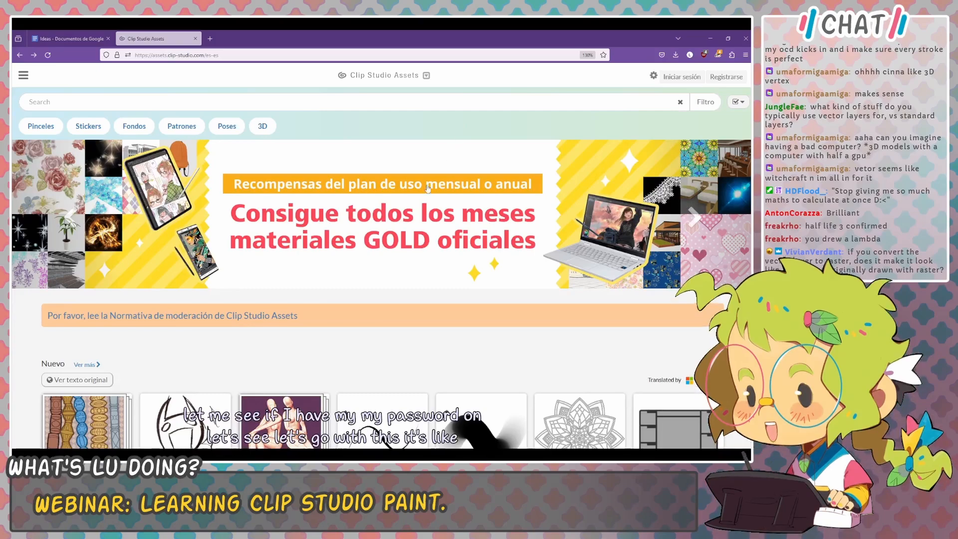
pyautogui.scroll(-8, 430, 185)
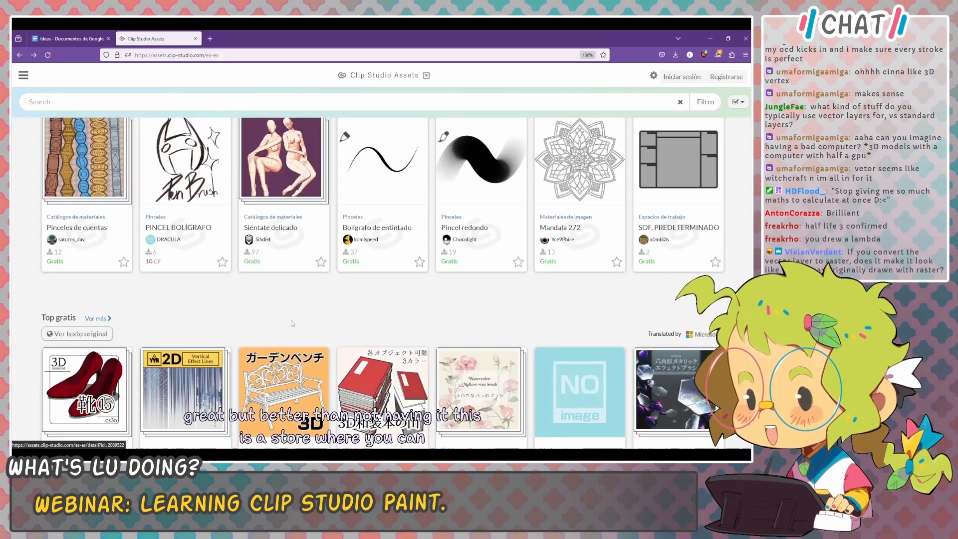
pyautogui.scroll(2, 292, 316)
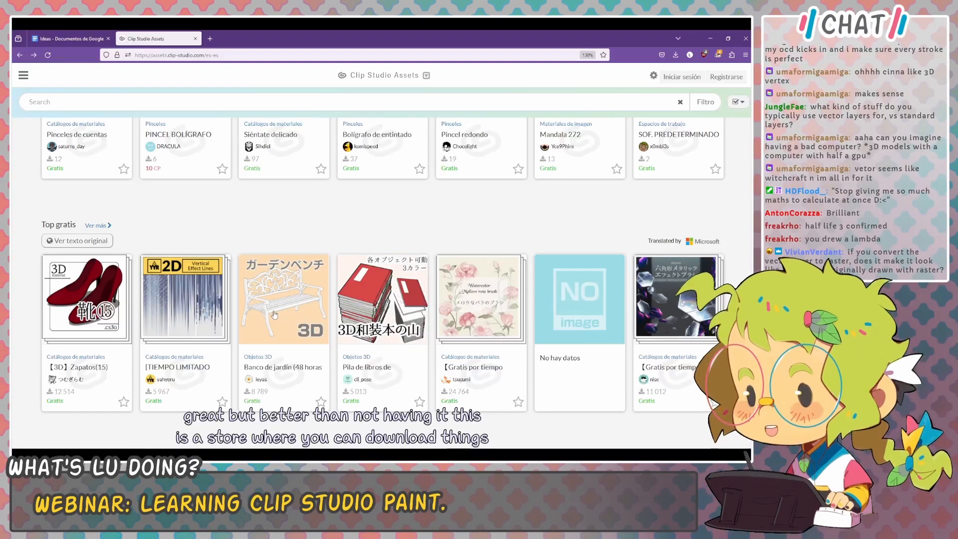
pyautogui.scroll(2, 275, 313)
pyautogui.scroll(2, 170, 270)
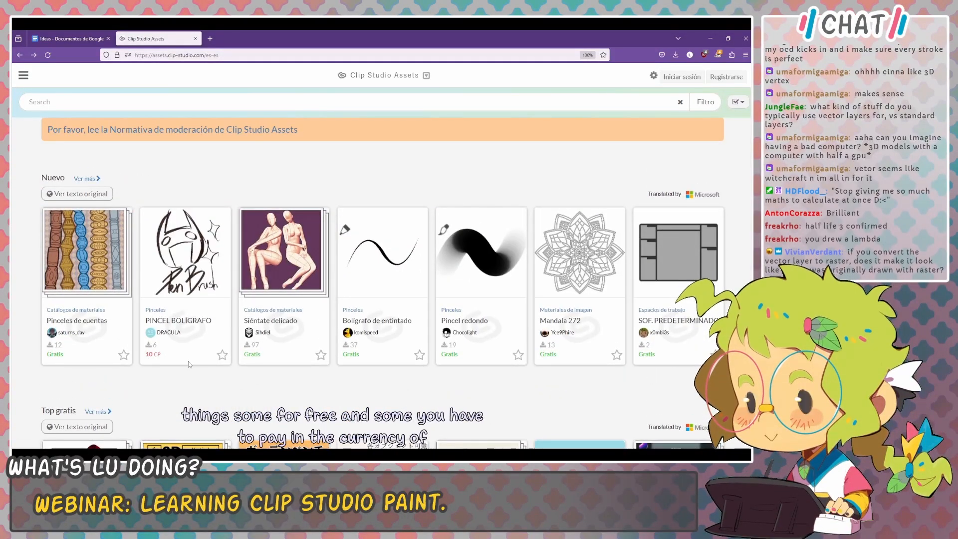
# Step: Open the free 3D material "Banco de jardín (48 horas gratis)" from the top free list and download it
pyautogui.scroll(-7, 189, 364)
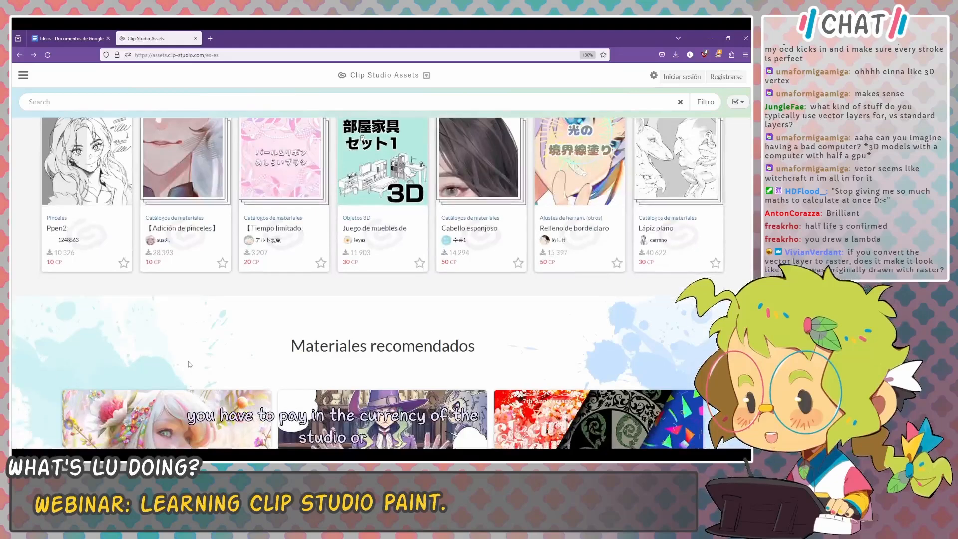
pyautogui.scroll(7, 189, 365)
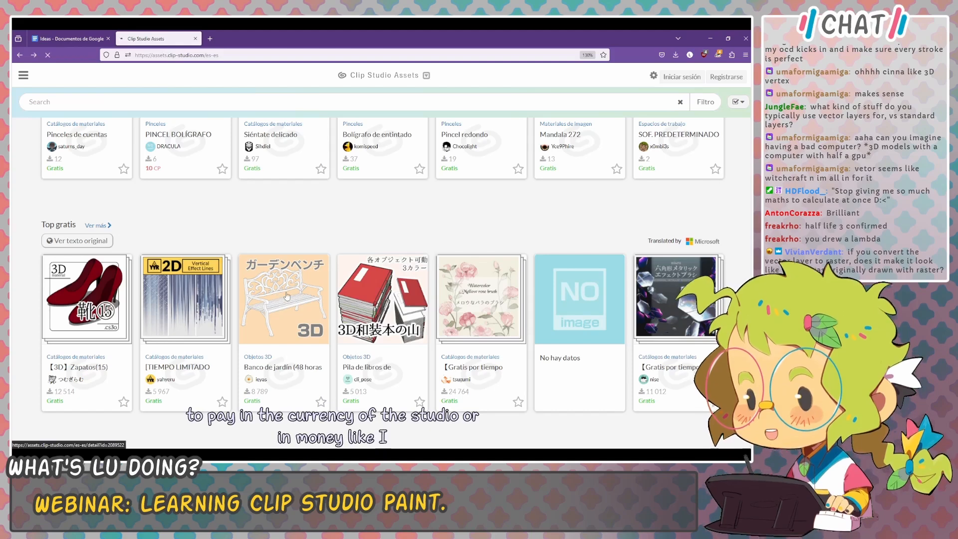
pyautogui.click(287, 295)
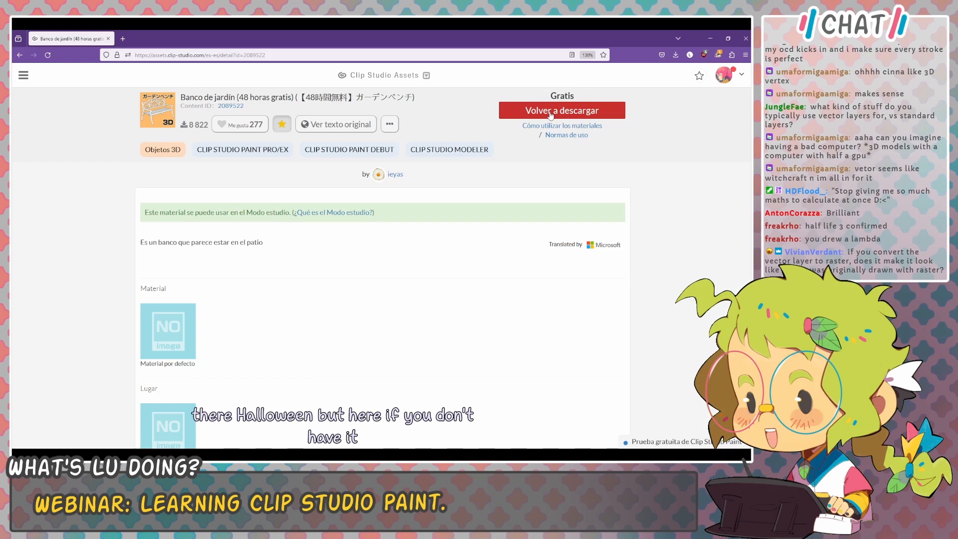
pyautogui.click(550, 115)
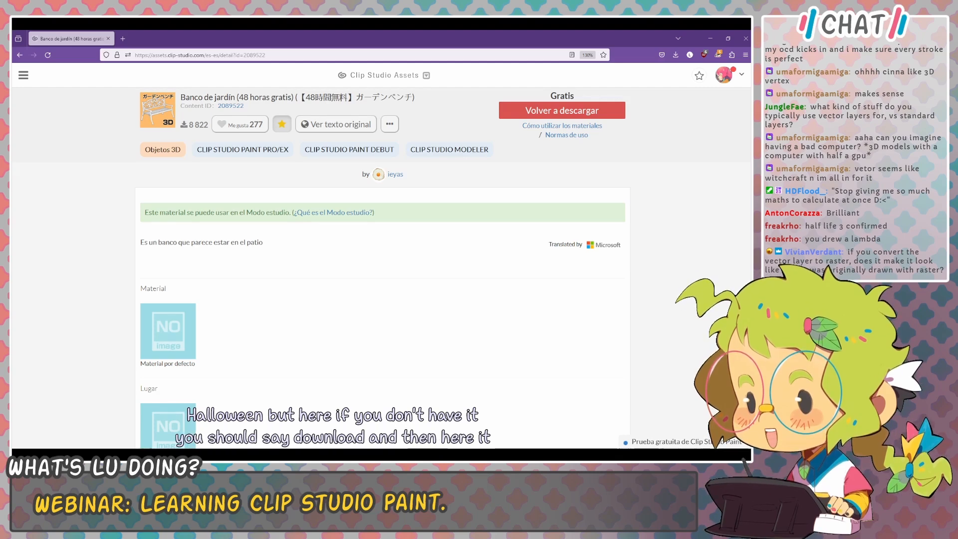
pyautogui.moveTo(334, 74); pyautogui.dragTo(386, 111)
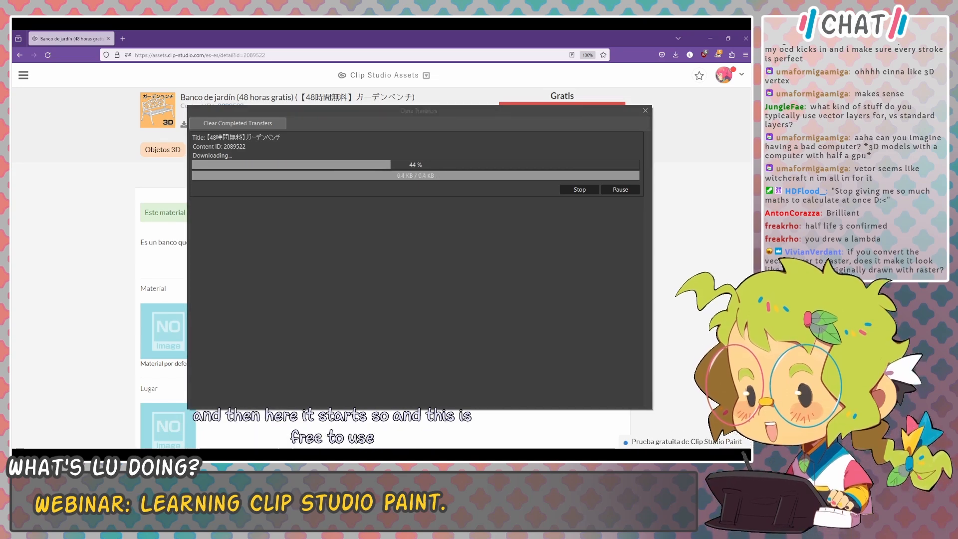
pyautogui.click(450, 112)
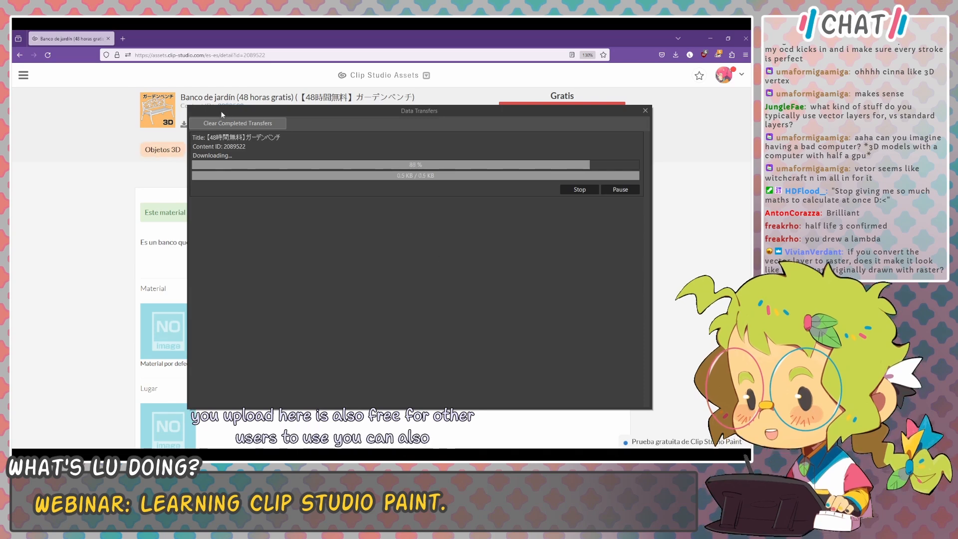
# Step: Clear the completed transfer from the Data Transfers window and close the window
pyautogui.moveTo(228, 108); pyautogui.dragTo(270, 118)
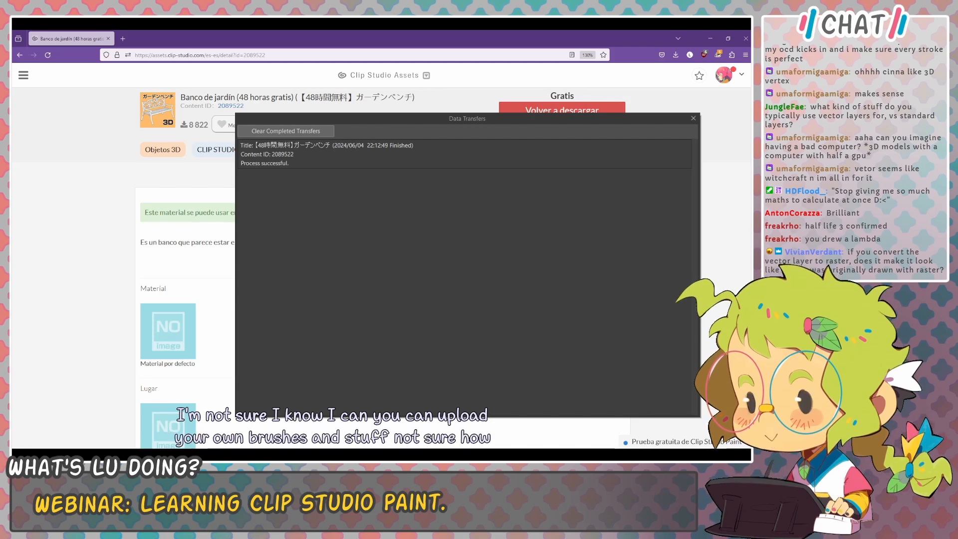
pyautogui.click(376, 170)
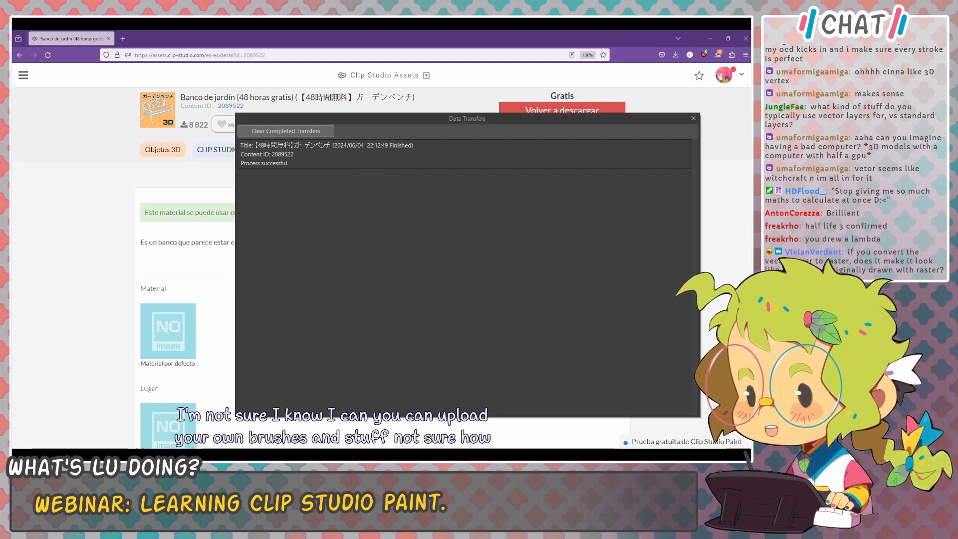
pyautogui.click(293, 133)
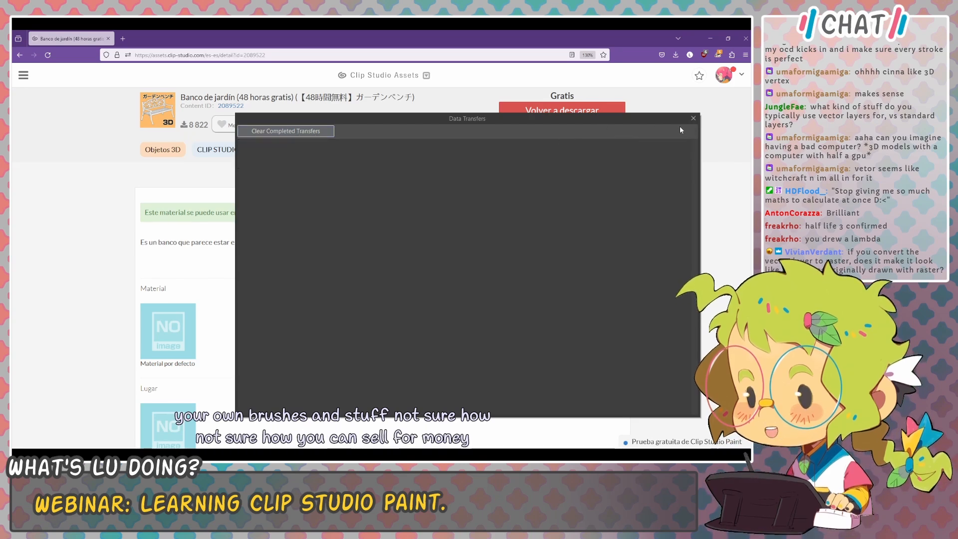
pyautogui.click(693, 119)
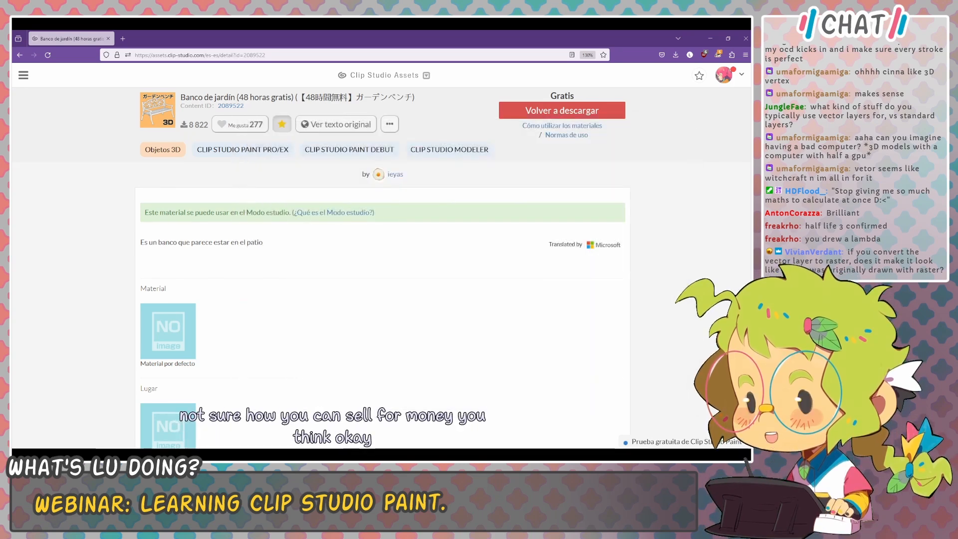
# Step: Switch back to Clip Studio Paint and show the Download folder of the materials
pyautogui.hotkey('alt', 'Tab')
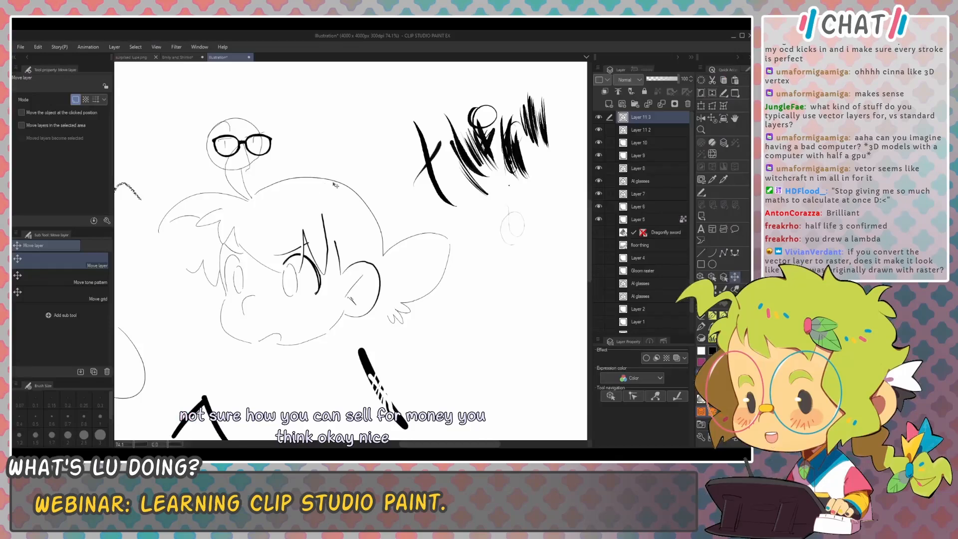
pyautogui.scroll(-5, 286, 170)
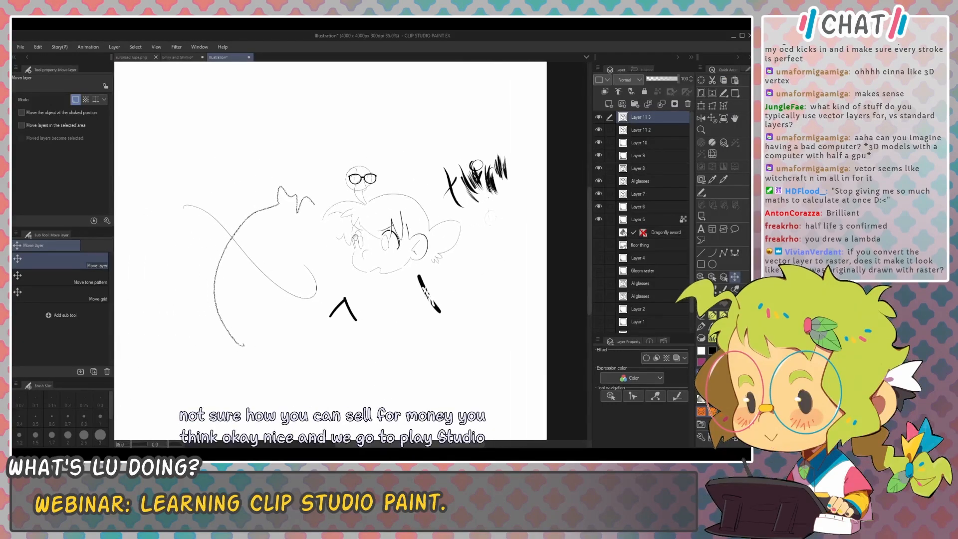
pyautogui.click(701, 426)
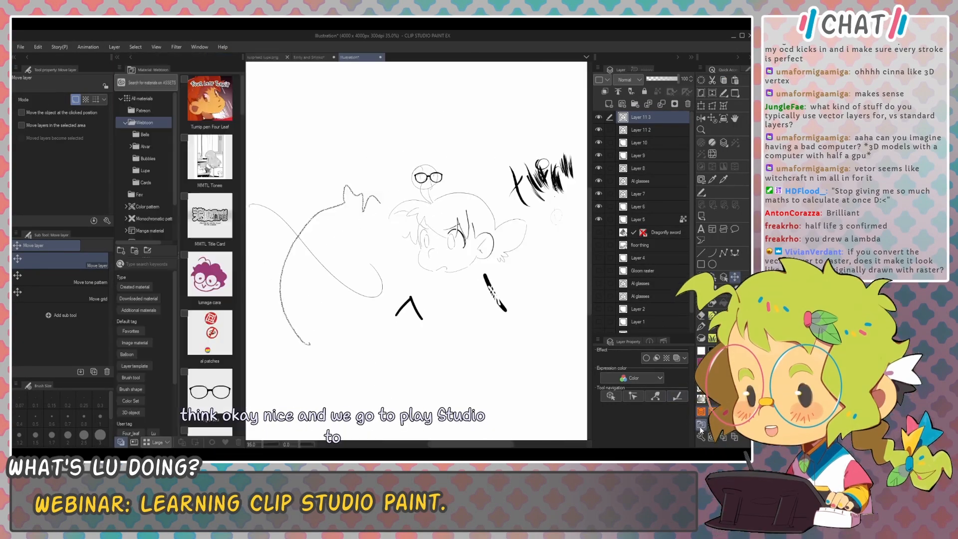
pyautogui.scroll(-3, 146, 186)
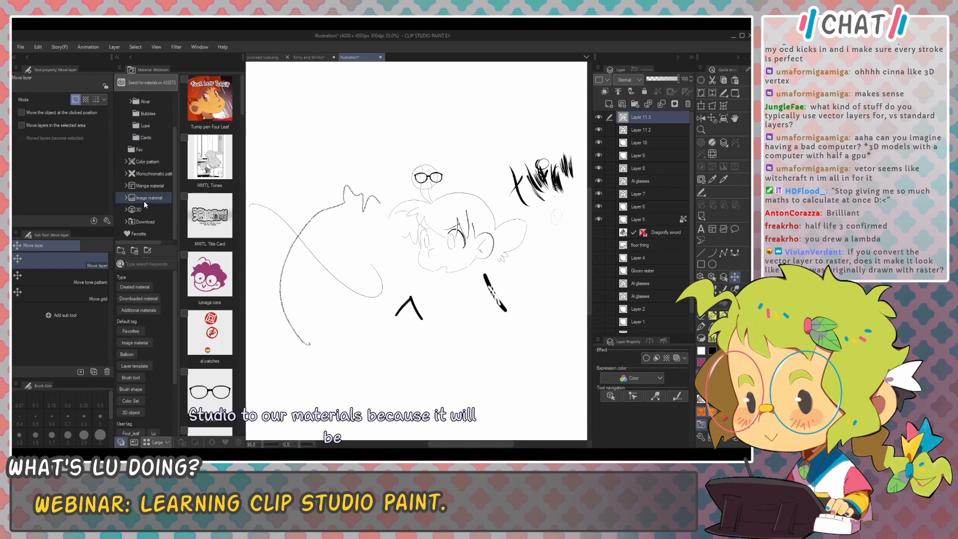
pyautogui.click(138, 220)
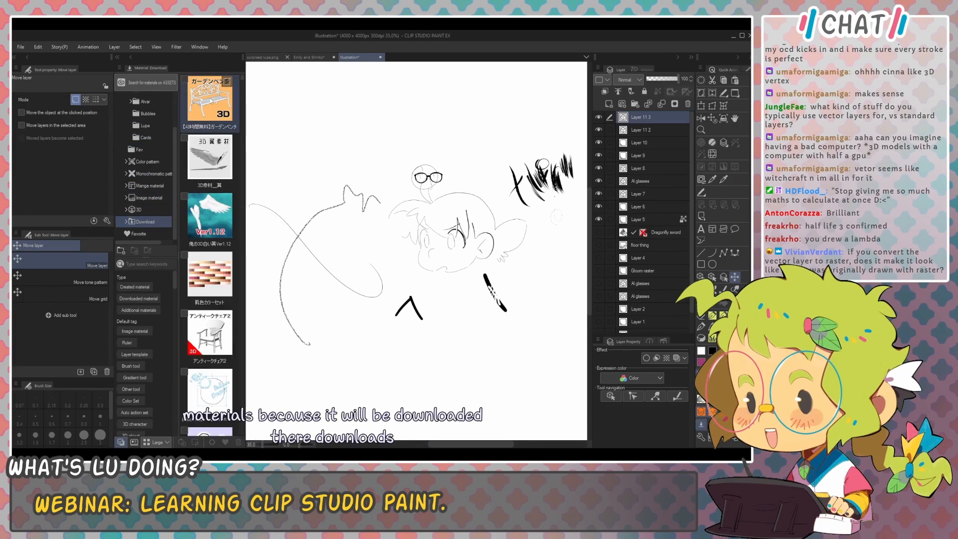
# Step: Place the downloaded 3D garden bench on the canvas and orbit it to an angled view
pyautogui.moveTo(210, 99); pyautogui.dragTo(251, 162)
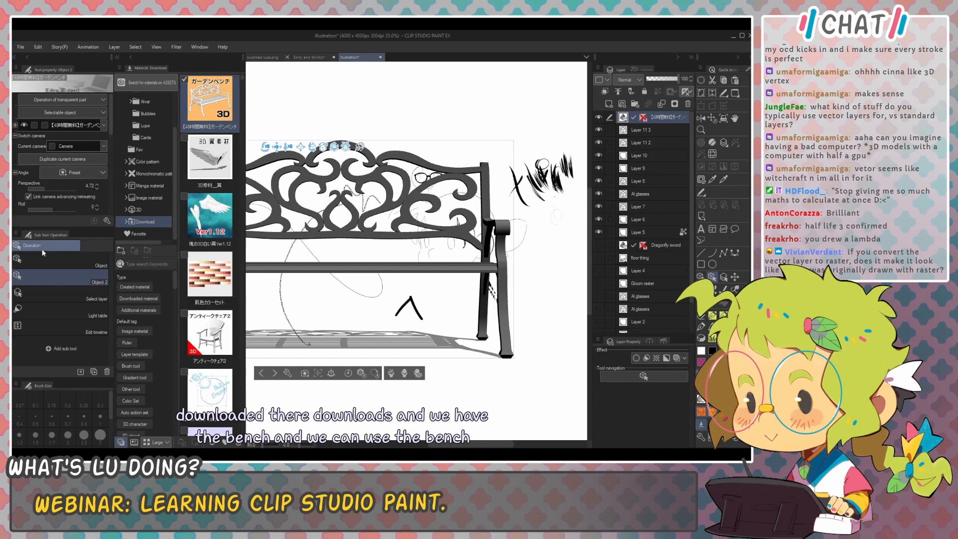
pyautogui.moveTo(300, 118)
pyautogui.mouseDown()
pyautogui.moveTo(348, 124)
pyautogui.moveTo(389, 201)
pyautogui.moveTo(436, 236)
pyautogui.moveTo(456, 226)
pyautogui.mouseUp()
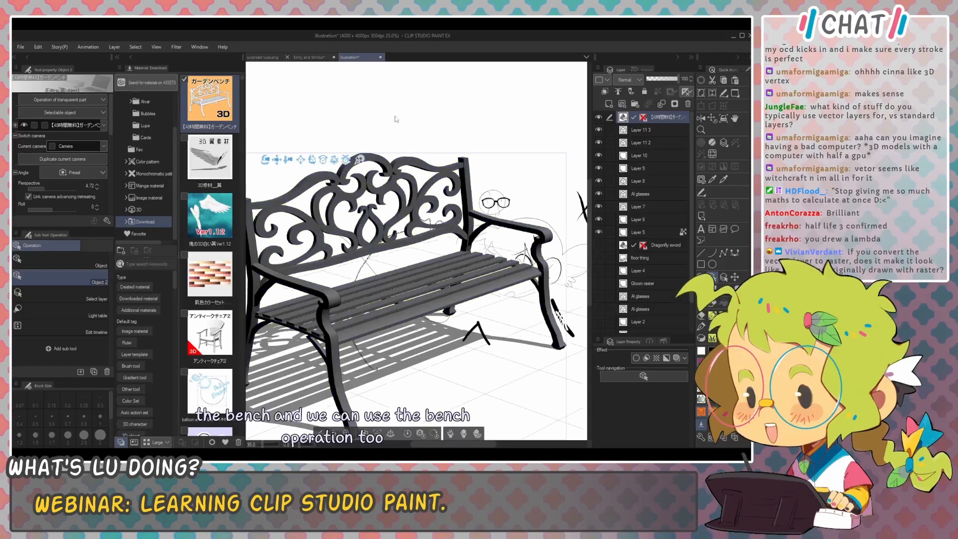
pyautogui.moveTo(395, 119); pyautogui.dragTo(455, 225)
# Step: Lower the bench layer's opacity to 54% and move the bench higher on the canvas
pyautogui.press('k')
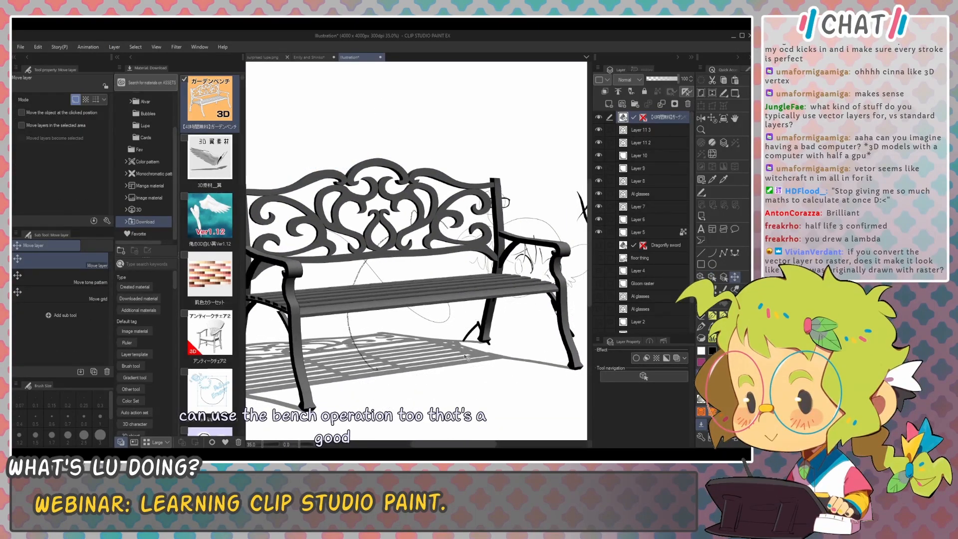
pyautogui.click(664, 78)
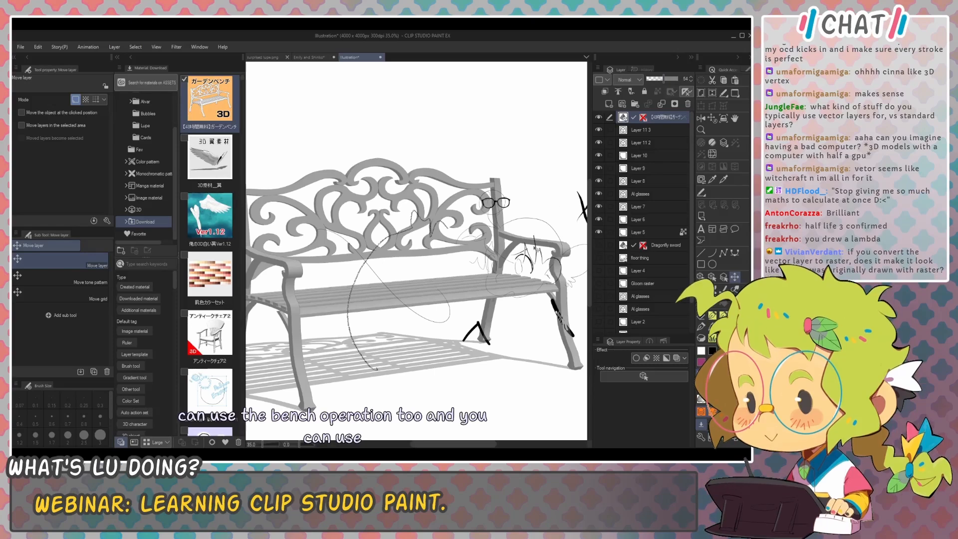
pyautogui.moveTo(541, 306); pyautogui.dragTo(543, 218)
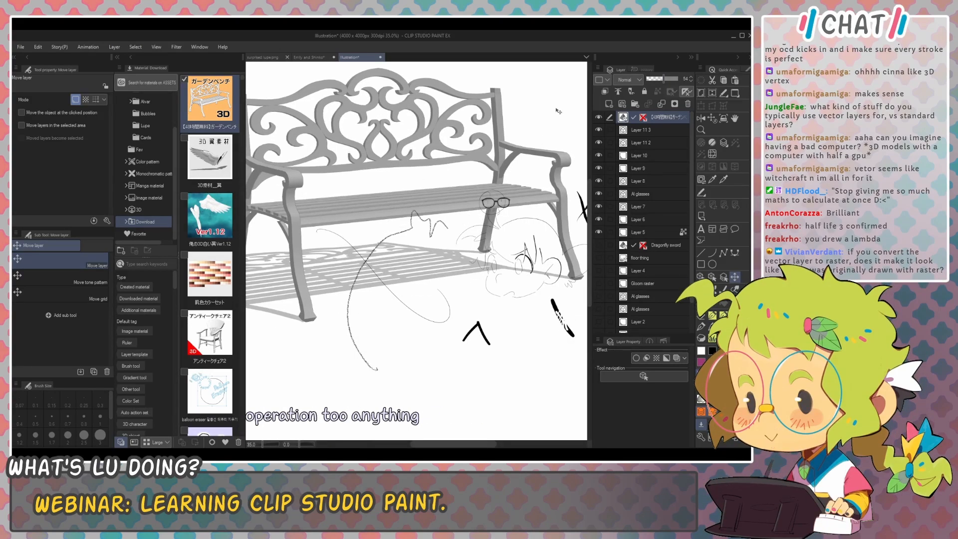
pyautogui.moveTo(558, 110); pyautogui.dragTo(545, 131)
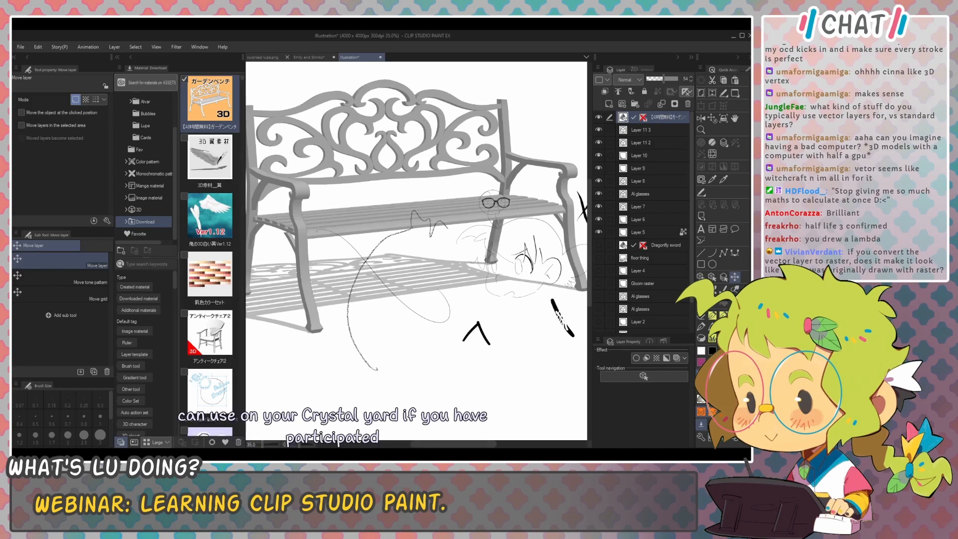
# Step: Delete the 3D garden bench layer
pyautogui.press('Delete')
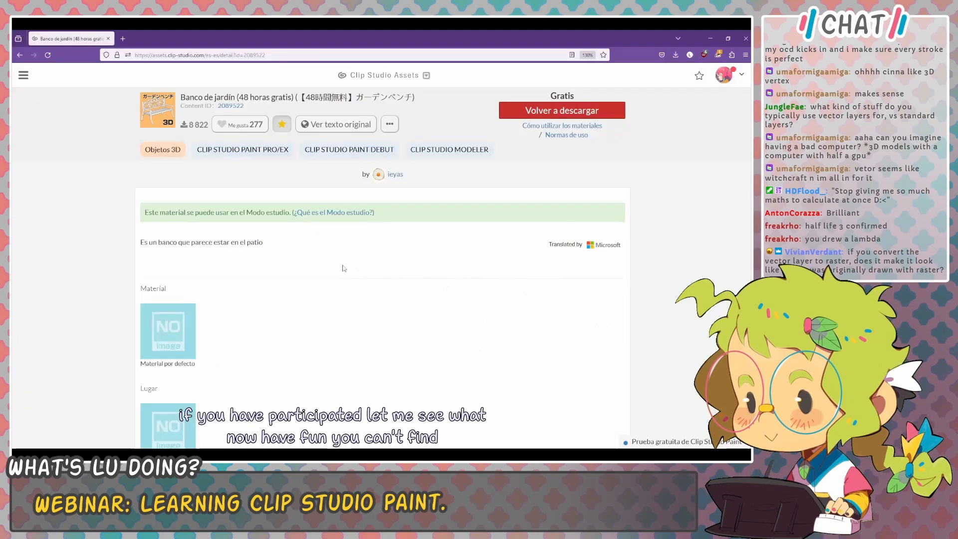
# Step: Switch to the browser, look through the popular 3D objects and new materials below the bench's details, and close its page
pyautogui.scroll(-5, 335, 257)
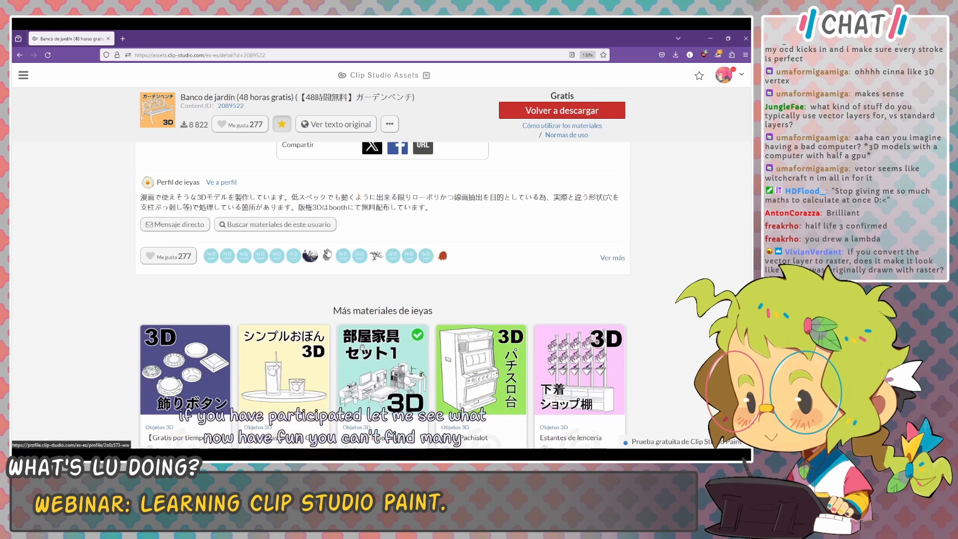
pyautogui.scroll(-5, 328, 252)
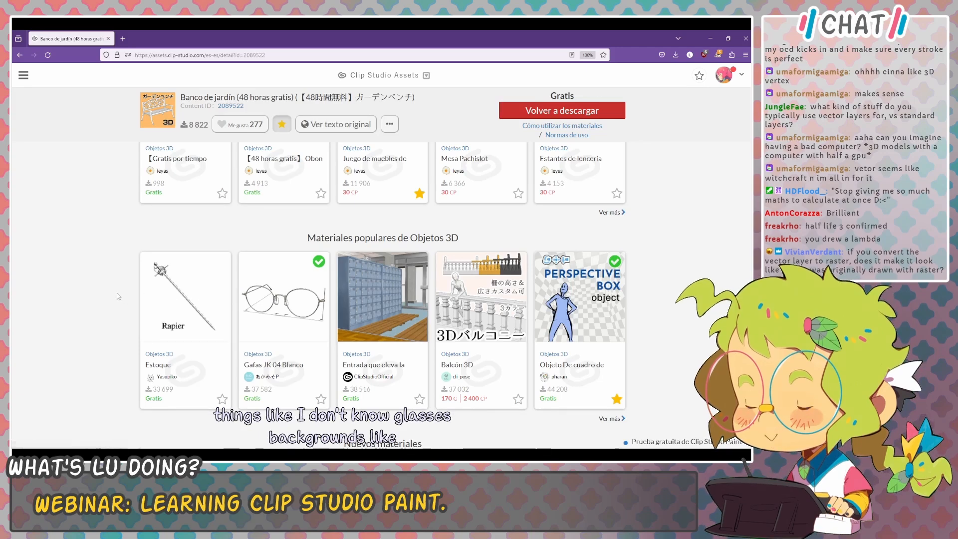
pyautogui.scroll(-2, 117, 293)
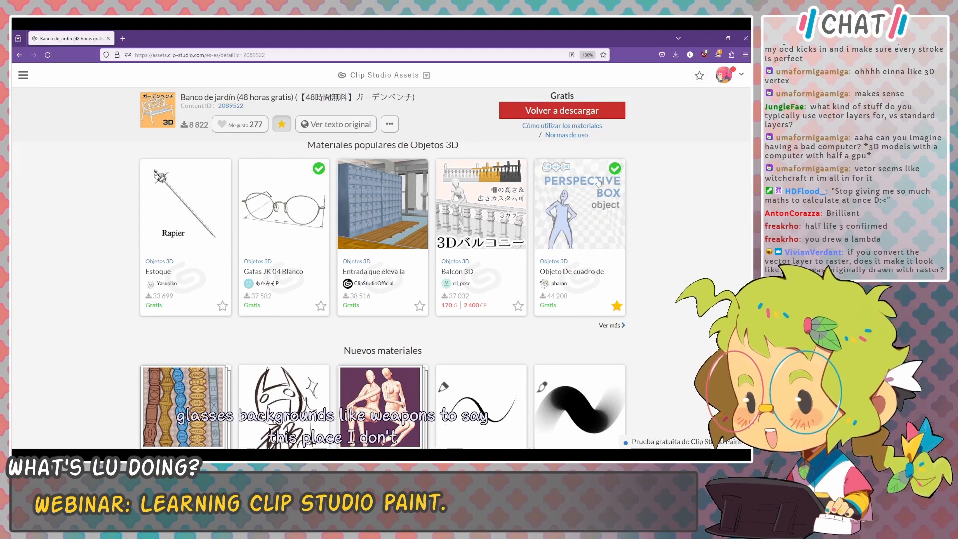
pyautogui.scroll(-1, 549, 214)
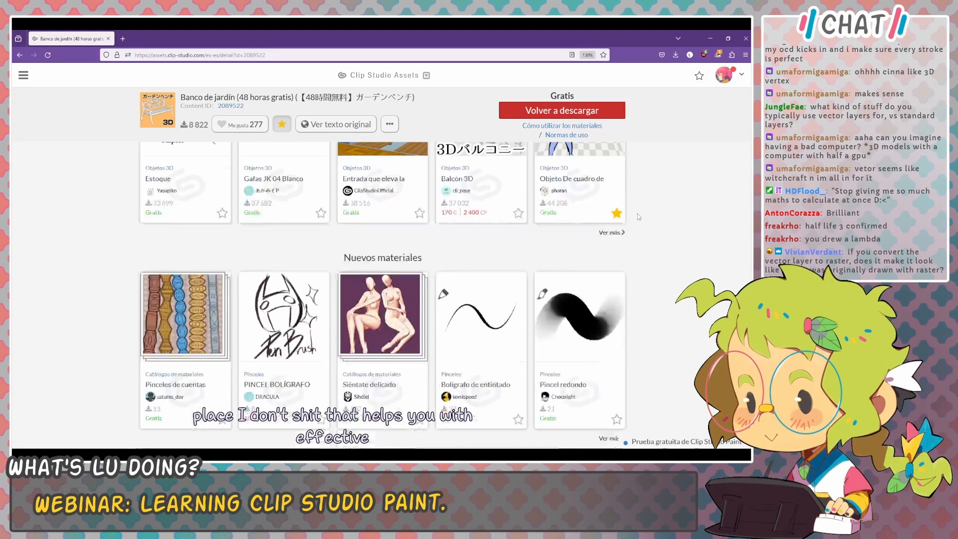
pyautogui.scroll(1, 478, 226)
pyautogui.scroll(-5, 474, 228)
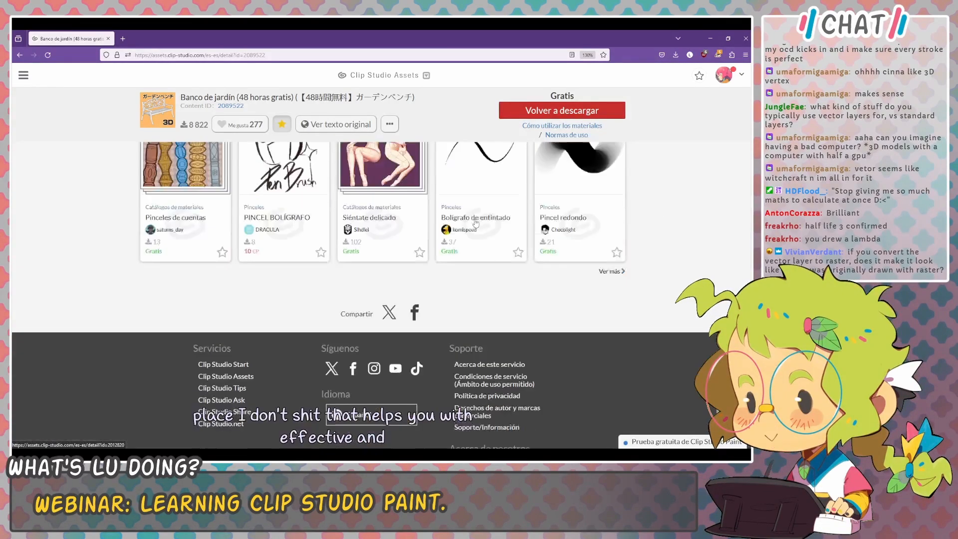
pyautogui.scroll(4, 476, 223)
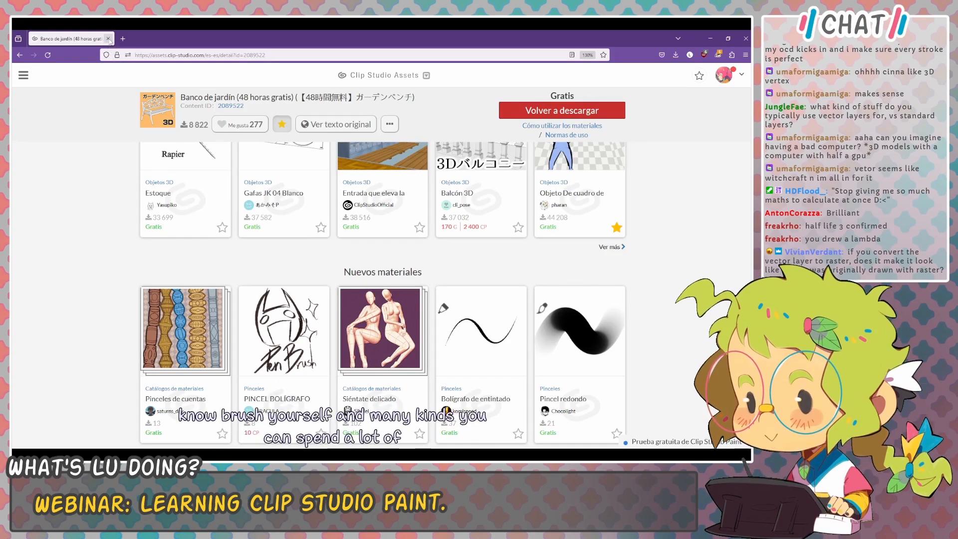
pyautogui.click(108, 39)
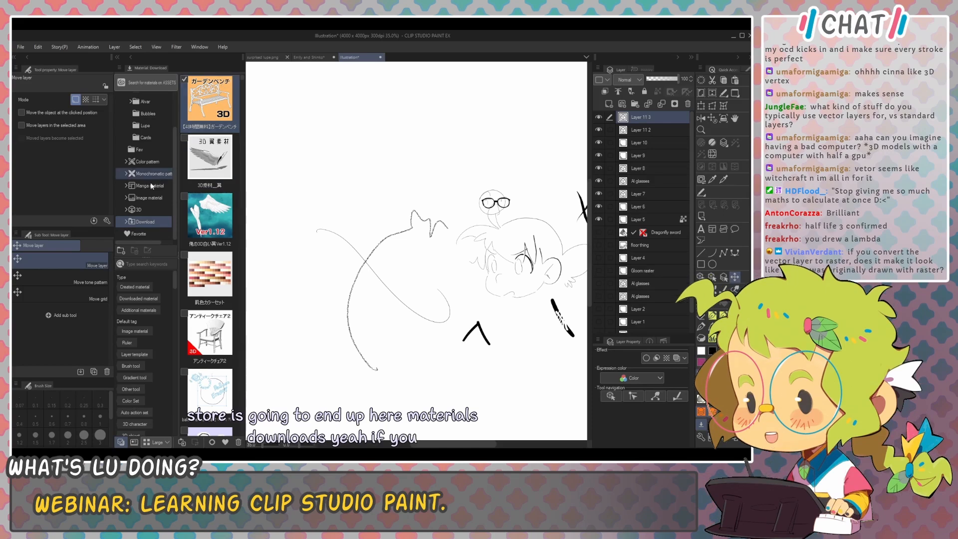
# Step: Move the downloaded 3D garden bench material from the Download folder into the 3D material folder
pyautogui.click(127, 211)
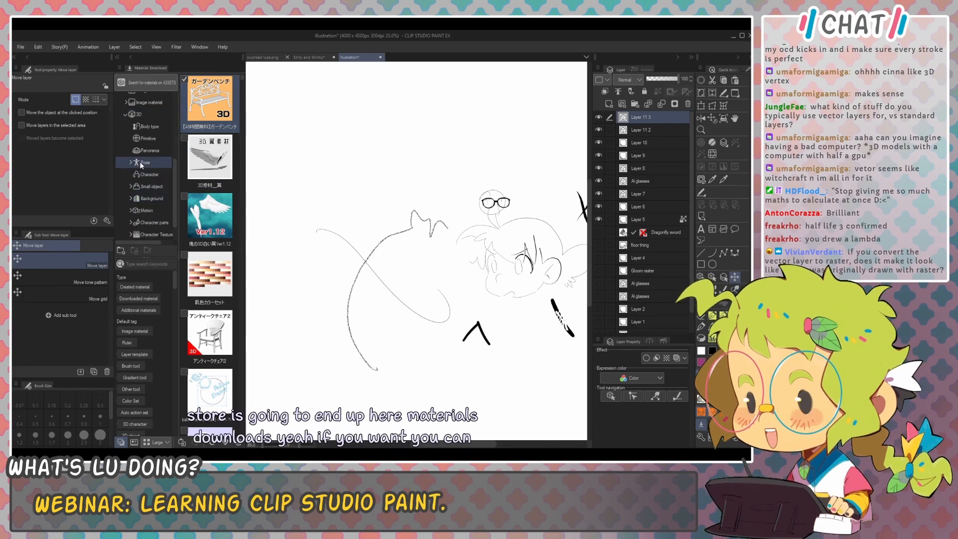
pyautogui.scroll(-1, 131, 204)
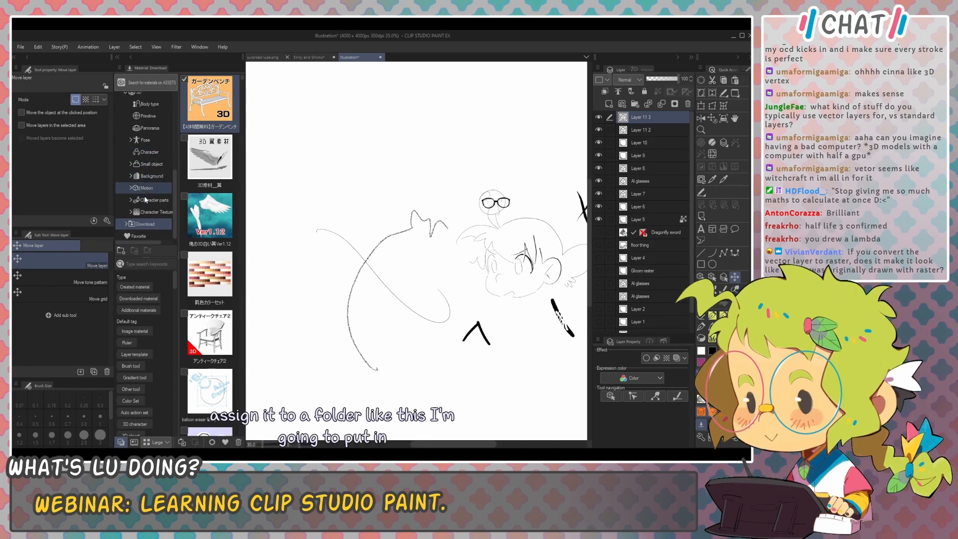
pyautogui.scroll(1, 150, 195)
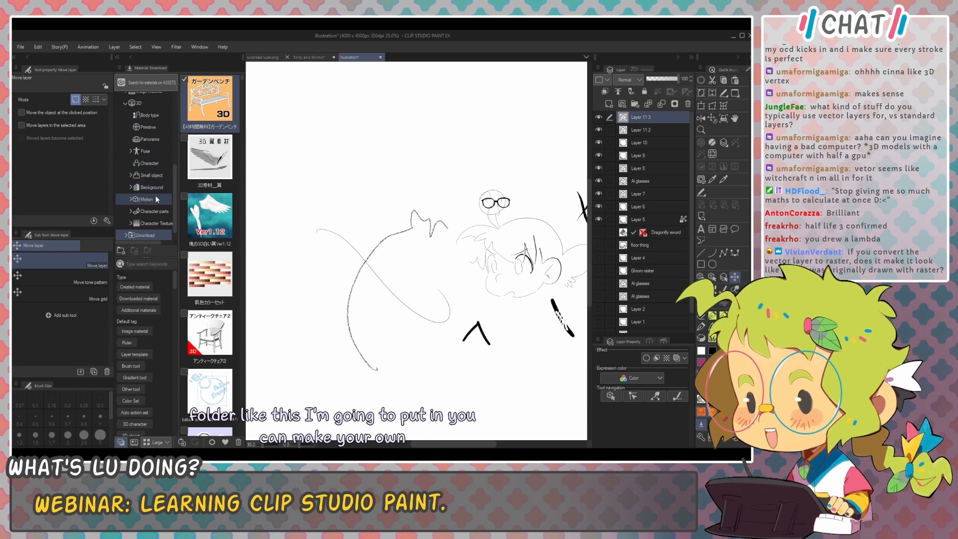
pyautogui.click(130, 186)
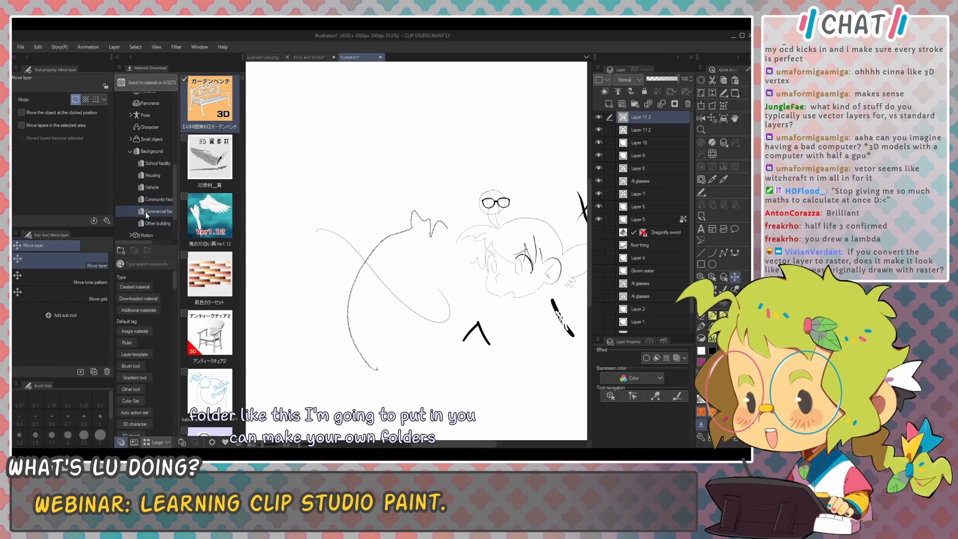
pyautogui.click(129, 151)
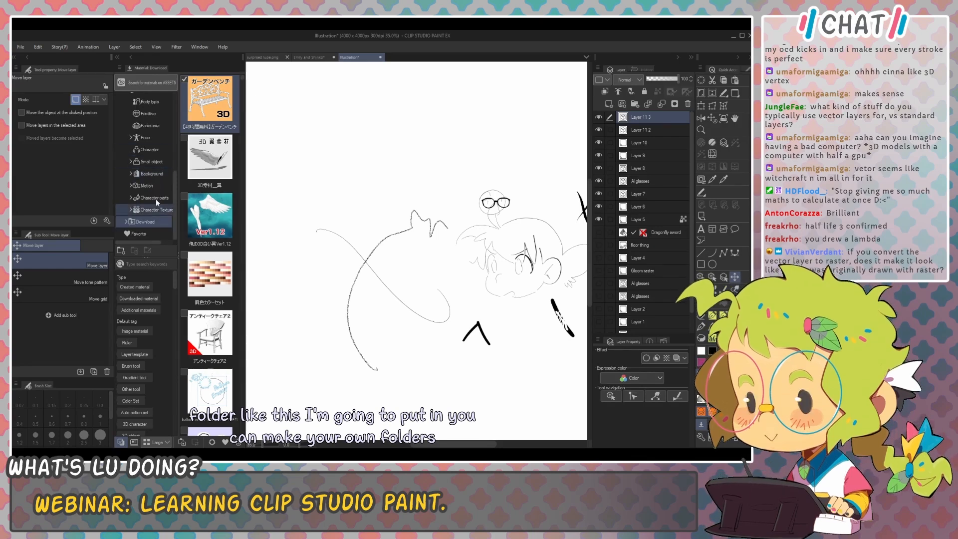
pyautogui.scroll(1, 143, 134)
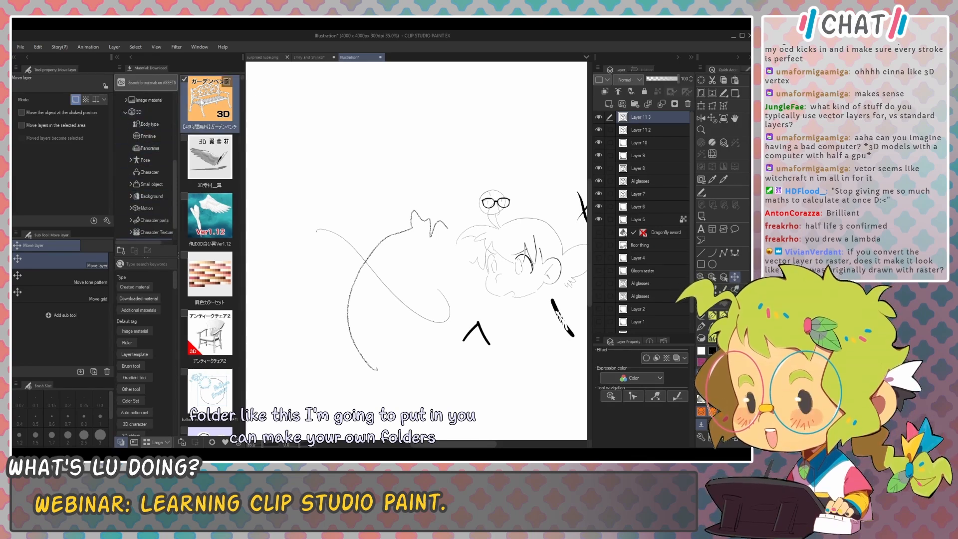
pyautogui.moveTo(176, 105); pyautogui.dragTo(147, 113)
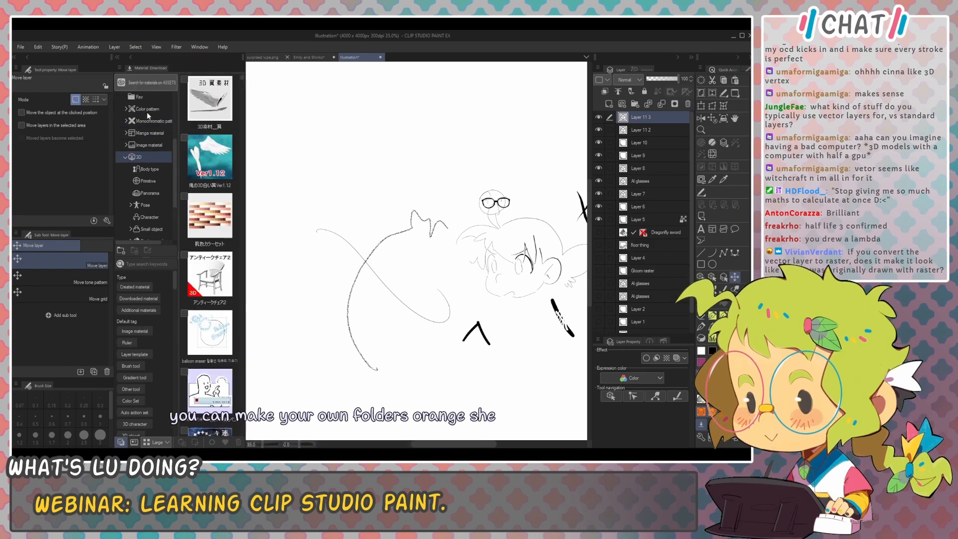
# Step: Check for the garden bench in the 3D folder and in the All materials folder
pyautogui.click(144, 179)
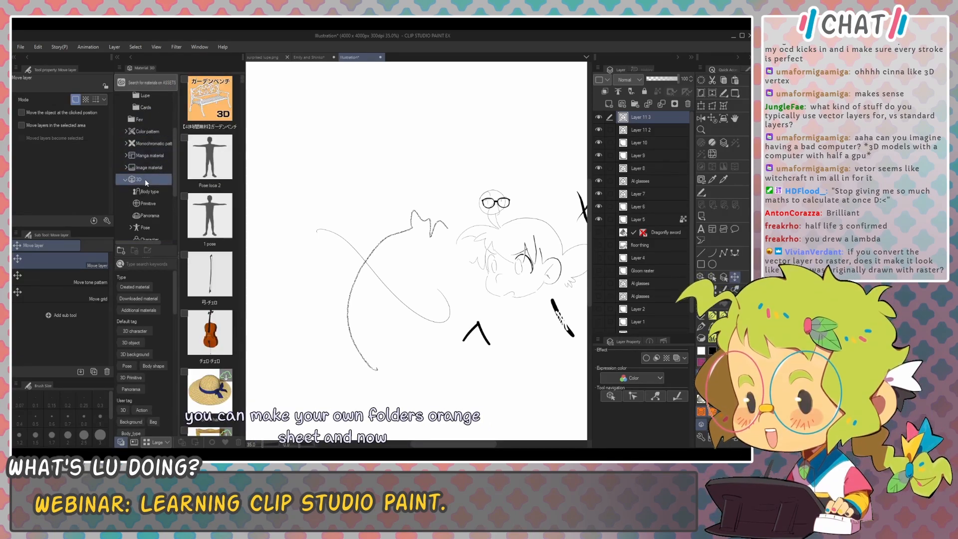
pyautogui.scroll(3, 168, 154)
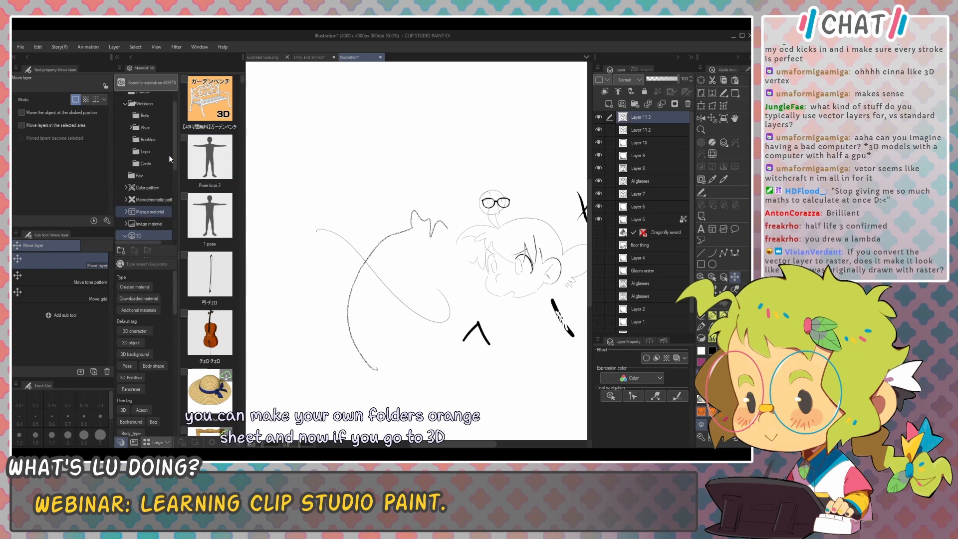
pyautogui.scroll(1, 169, 154)
pyautogui.click(139, 98)
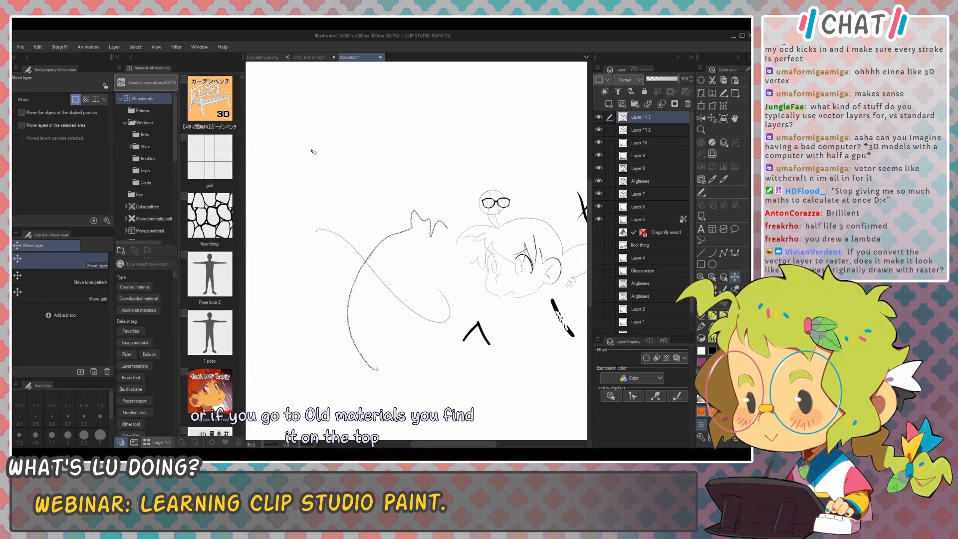
# Step: Switch to the Google Docs notes, collapse "My favorite tools and features." and expand the "Shortcuts." section
pyautogui.hotkey('alt', 'Tab')
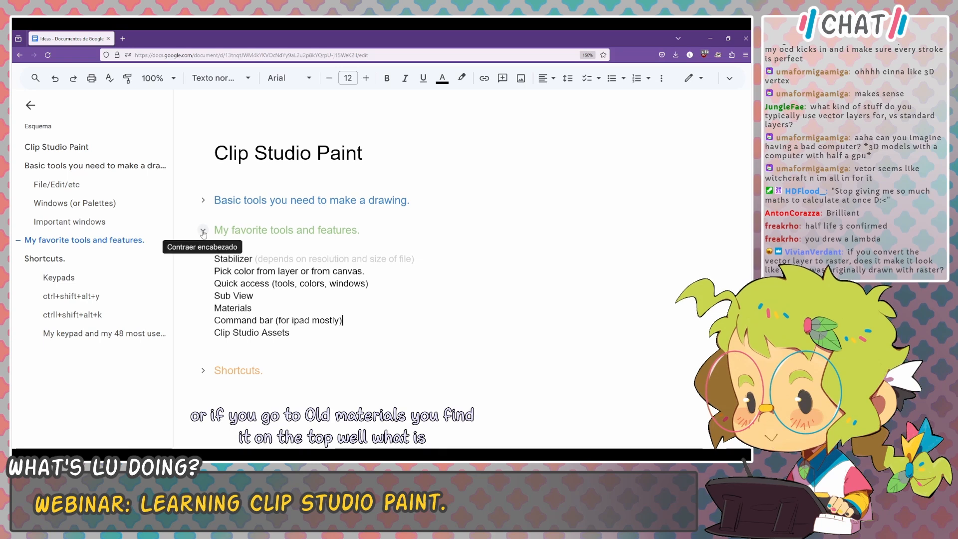
pyautogui.click(204, 231)
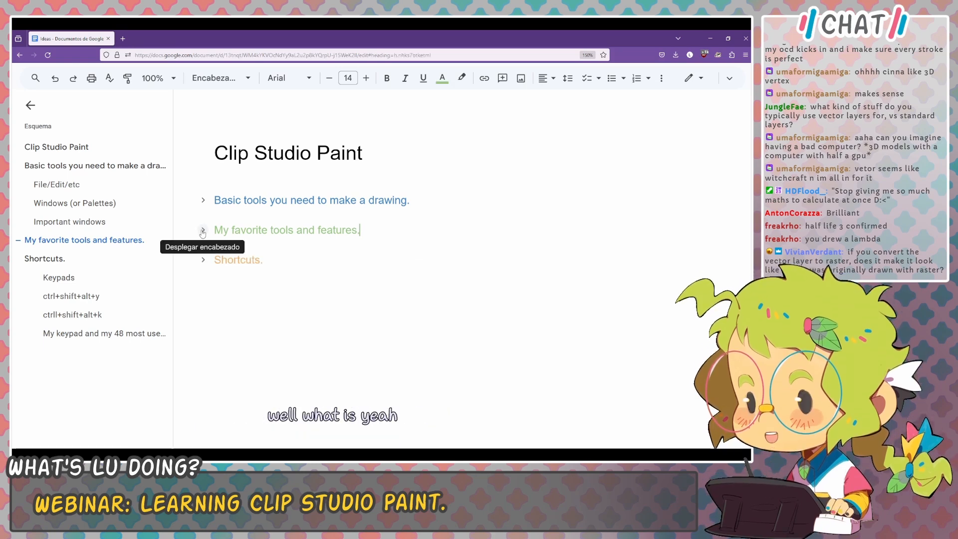
pyautogui.click(203, 261)
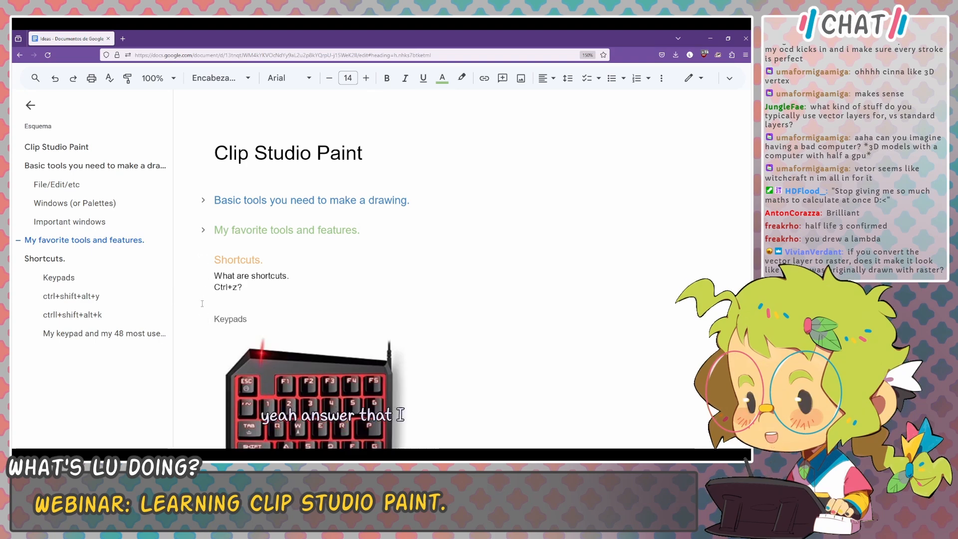
# Step: Skim the keypad pictures under Shortcuts and return to the "What are shortcuts" lines to read them
pyautogui.scroll(-4, 452, 246)
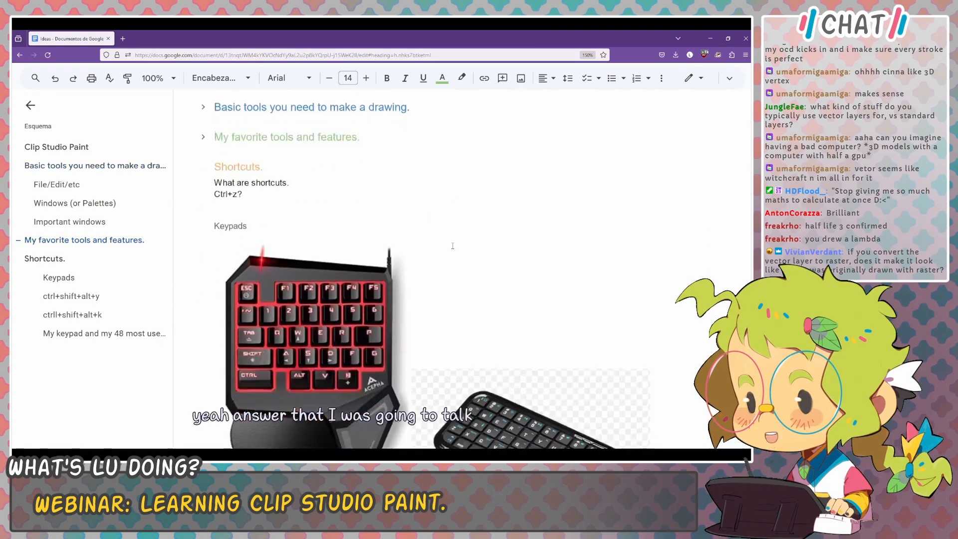
pyautogui.scroll(-4, 316, 325)
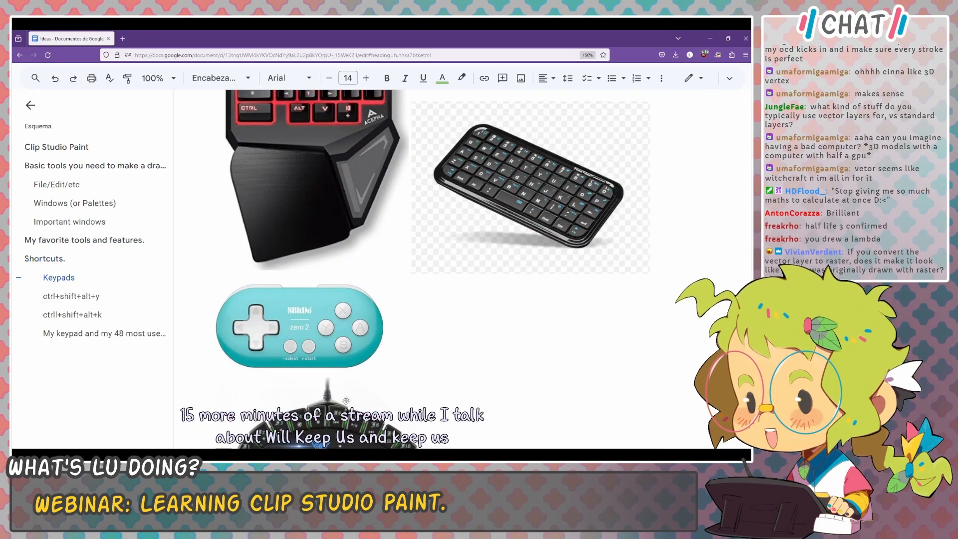
pyautogui.scroll(-8, 301, 331)
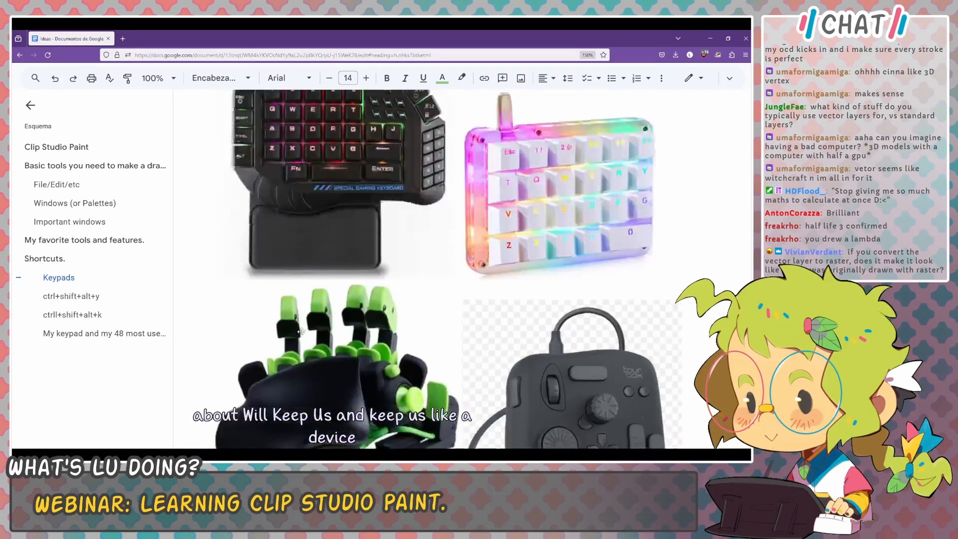
pyautogui.scroll(10, 301, 331)
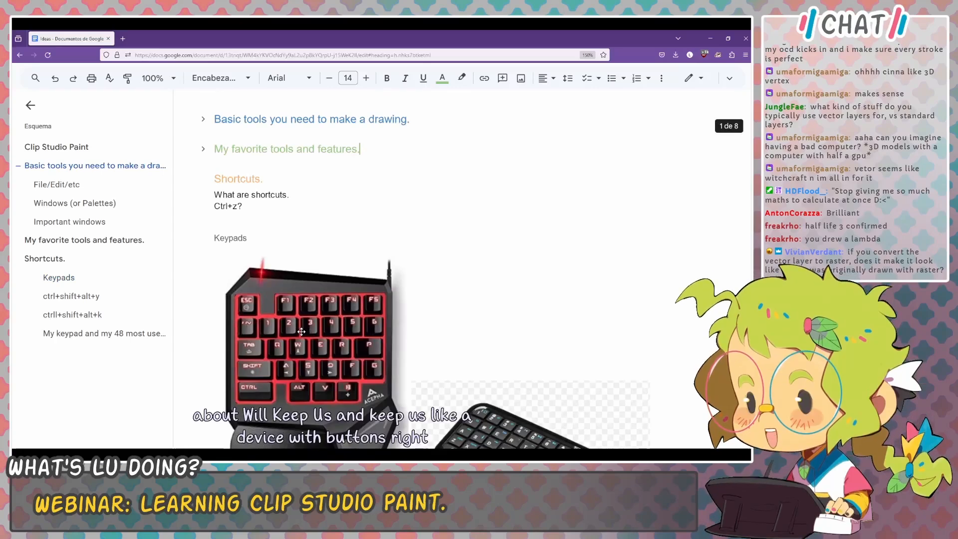
pyautogui.scroll(4, 301, 331)
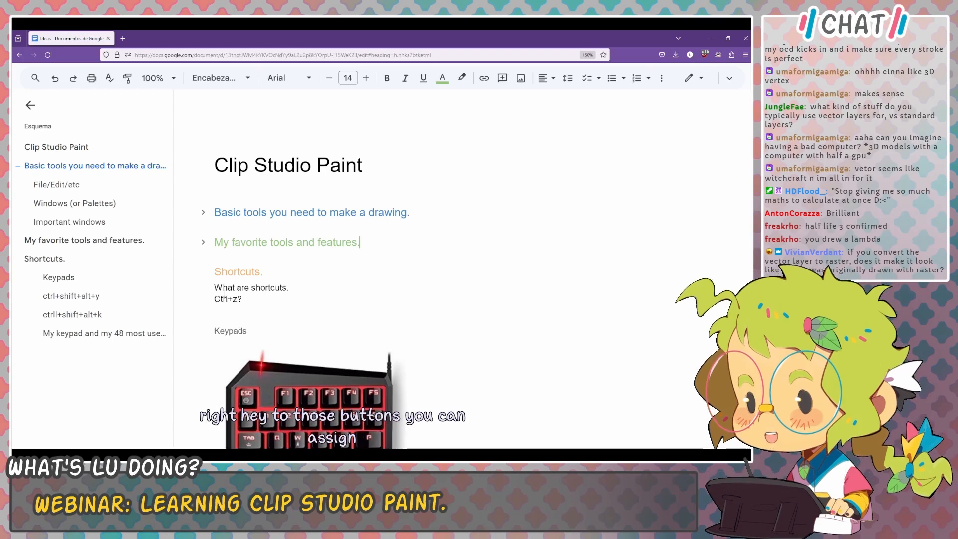
pyautogui.scroll(-1, 225, 295)
pyautogui.scroll(-3, 225, 295)
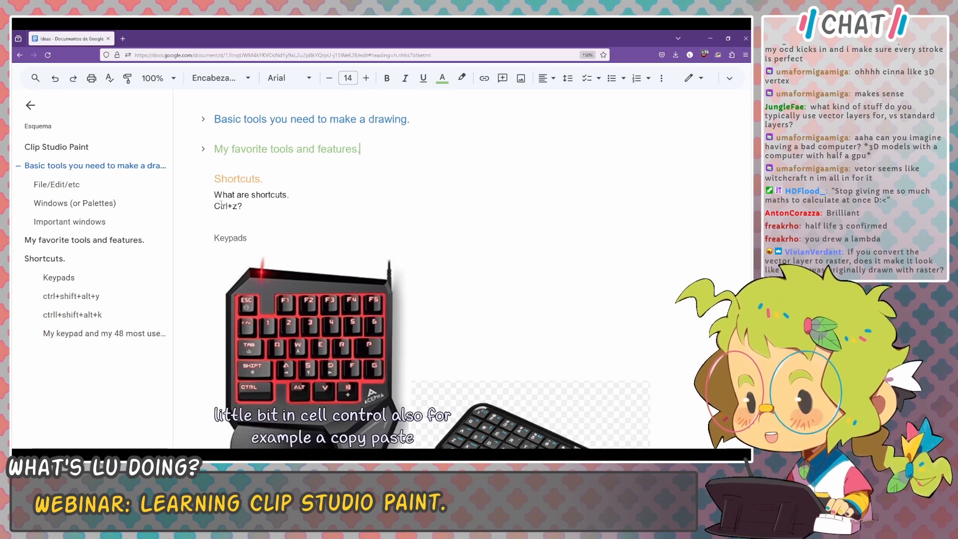
# Step: Examine the pictures of the one-handed keypad, the mini keyboard, the 8BitDo Zero 2 controller and the curved gaming keypad
pyautogui.scroll(-2, 236, 208)
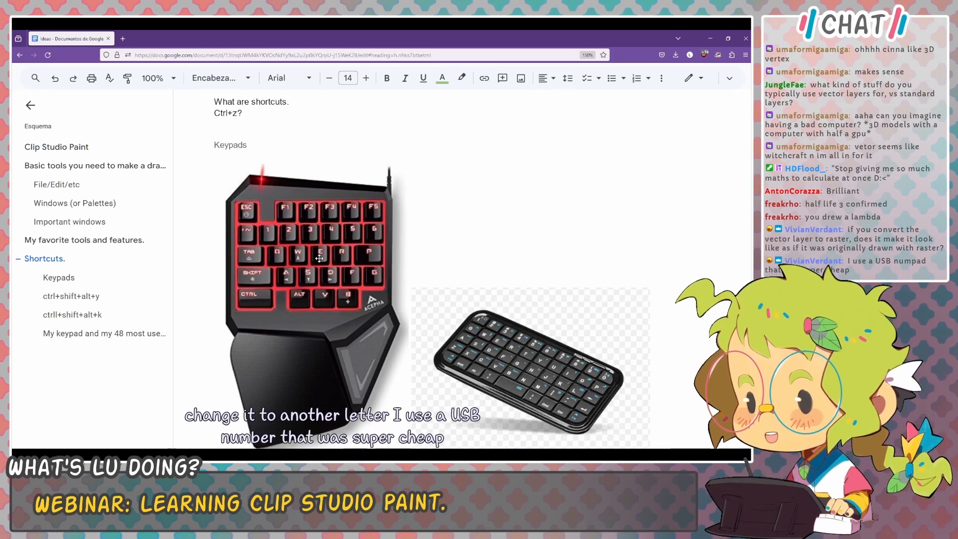
pyautogui.scroll(-3, 319, 258)
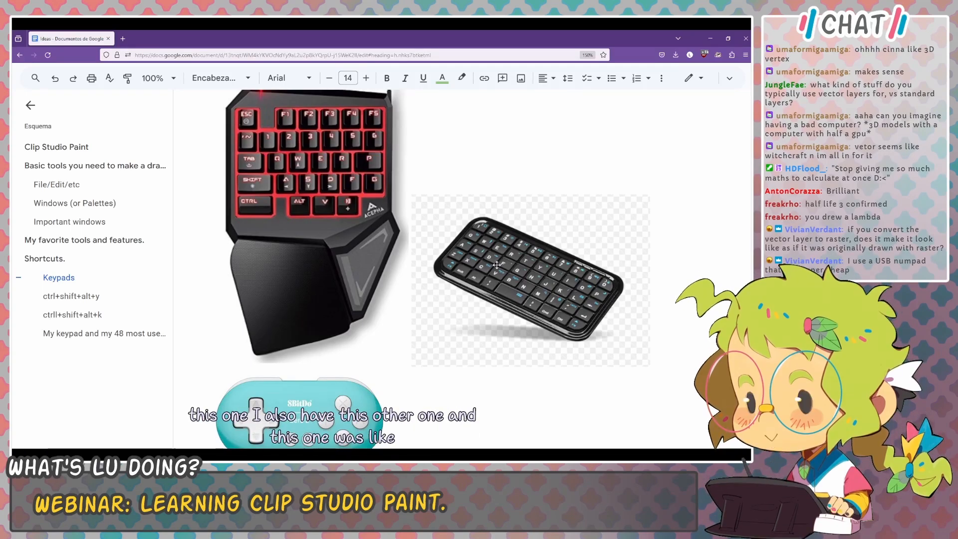
pyautogui.scroll(2, 498, 265)
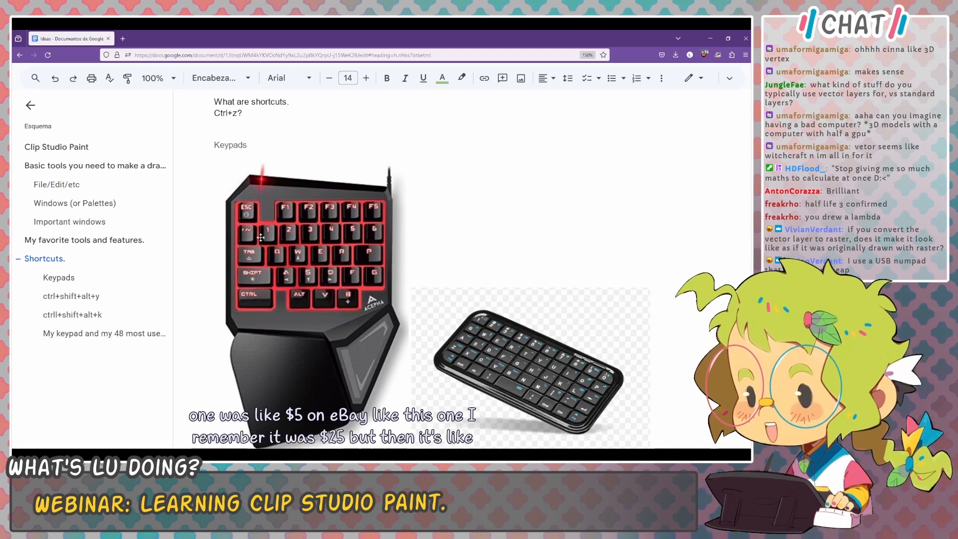
pyautogui.scroll(-3, 310, 310)
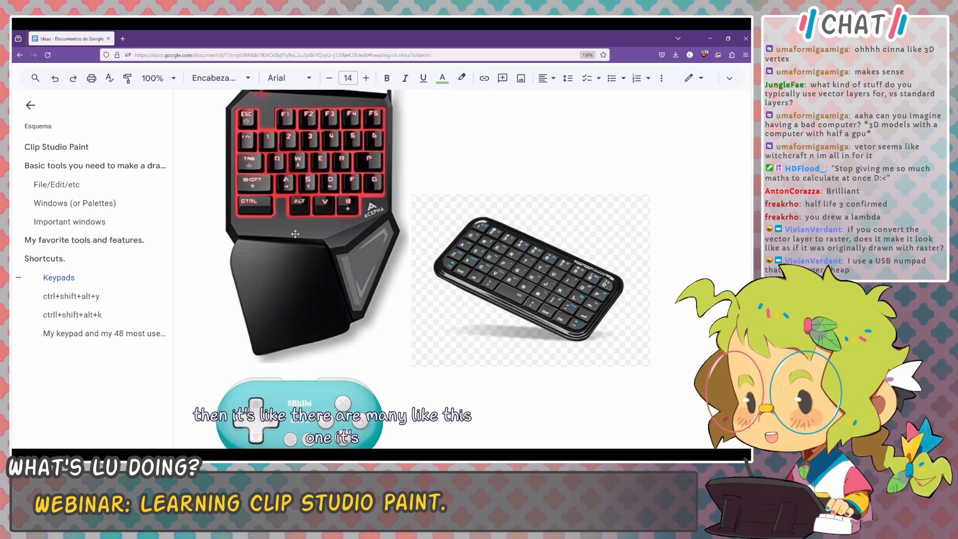
pyautogui.scroll(-6, 295, 234)
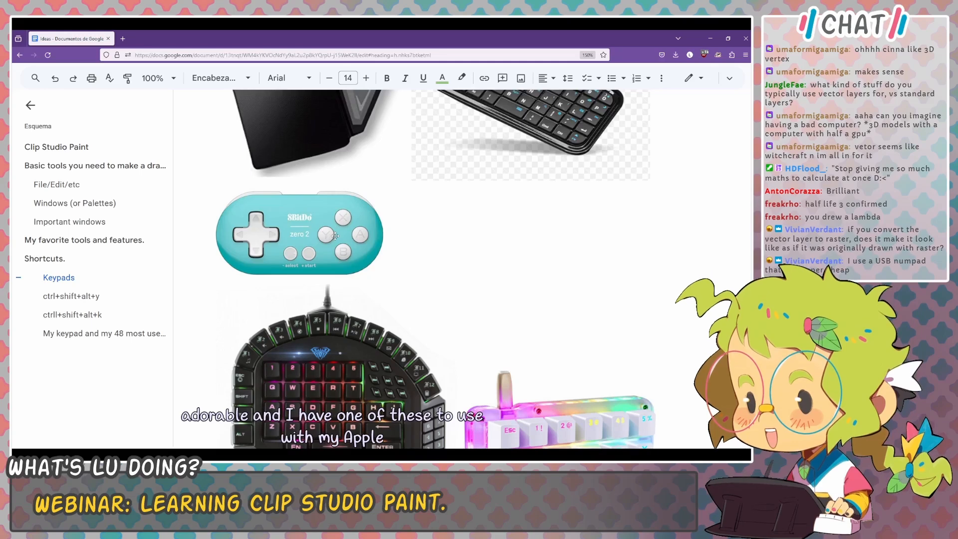
pyautogui.scroll(-2, 336, 230)
pyautogui.scroll(2, 335, 236)
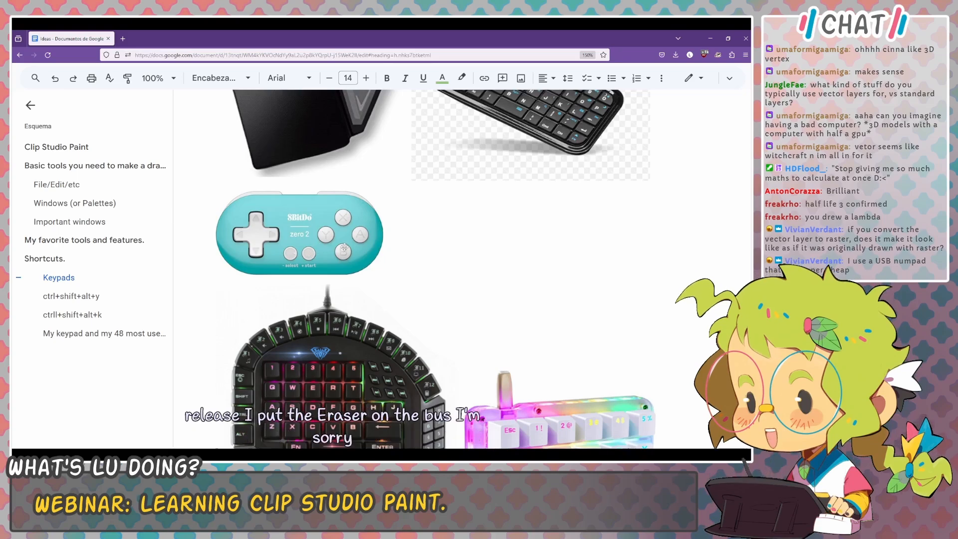
pyautogui.scroll(-3, 344, 248)
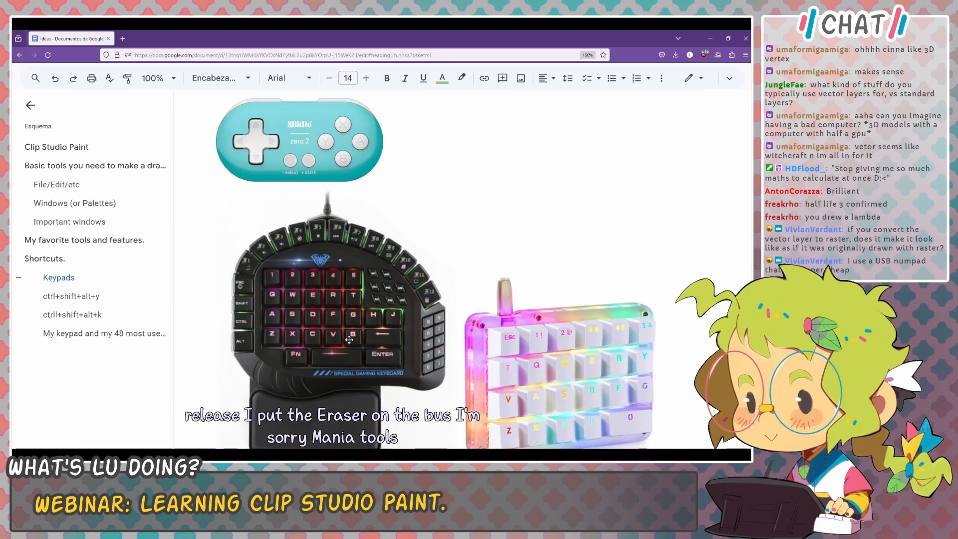
pyautogui.scroll(-3, 349, 340)
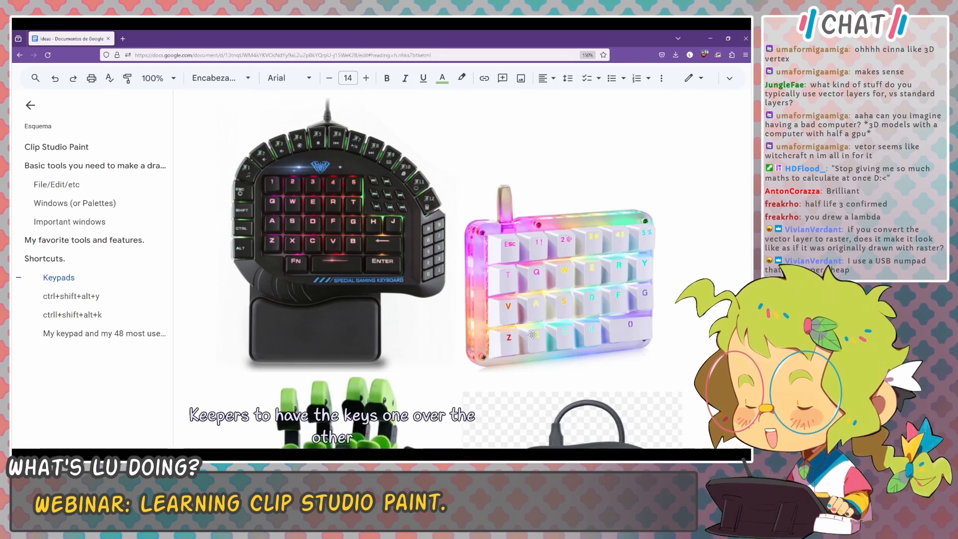
# Step: Compare the key arrangements of the pictured keypads, and look over the Cyborg and TourBox devices below them
pyautogui.scroll(-8, 456, 276)
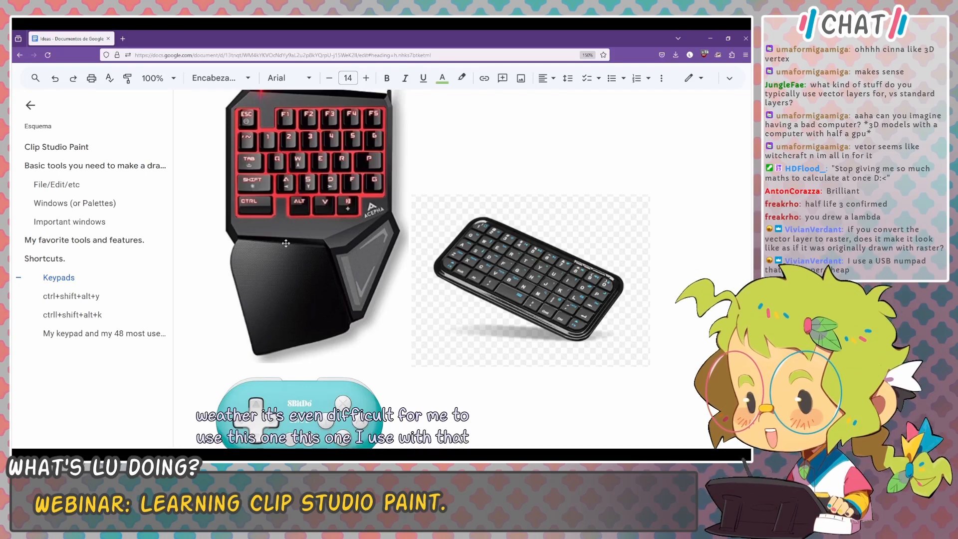
pyautogui.scroll(-3, 301, 208)
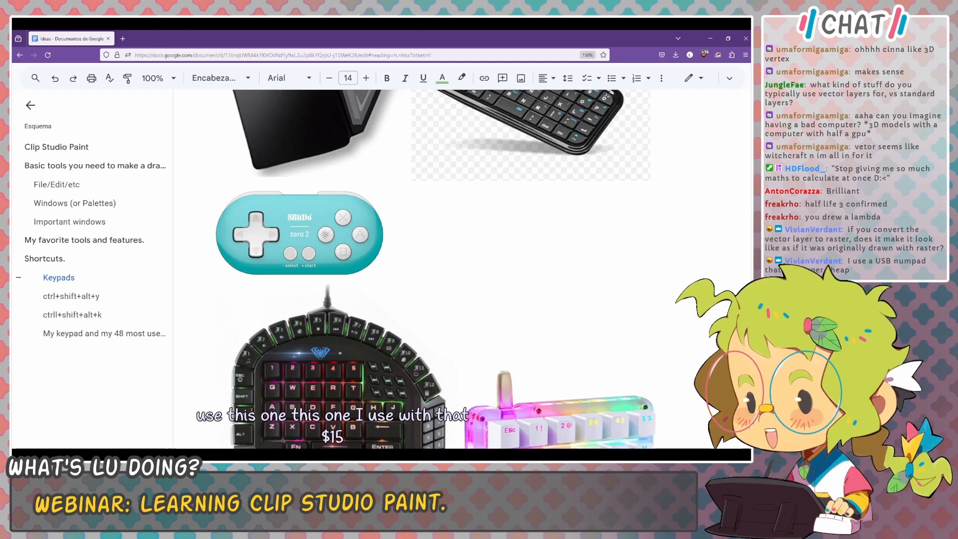
pyautogui.scroll(4, 325, 235)
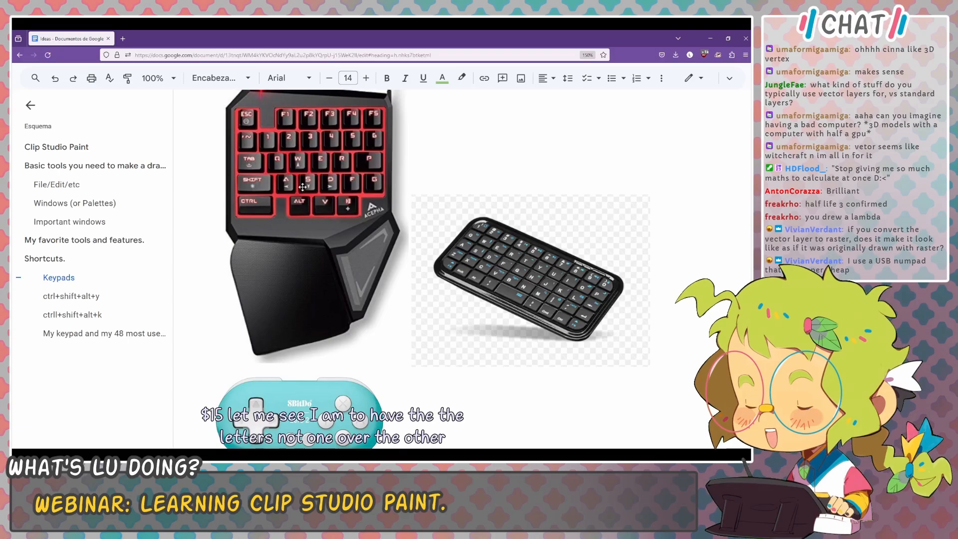
pyautogui.scroll(-10, 303, 187)
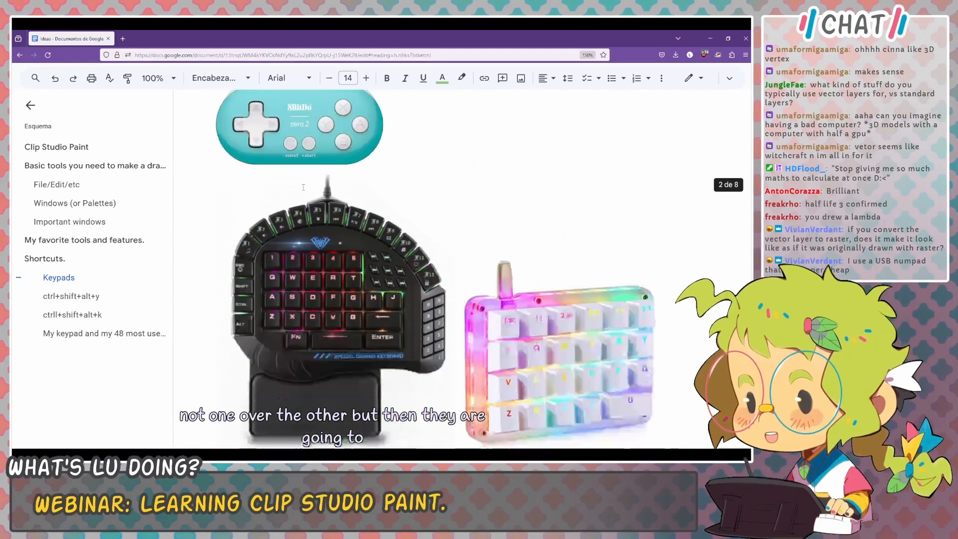
pyautogui.scroll(-3, 303, 187)
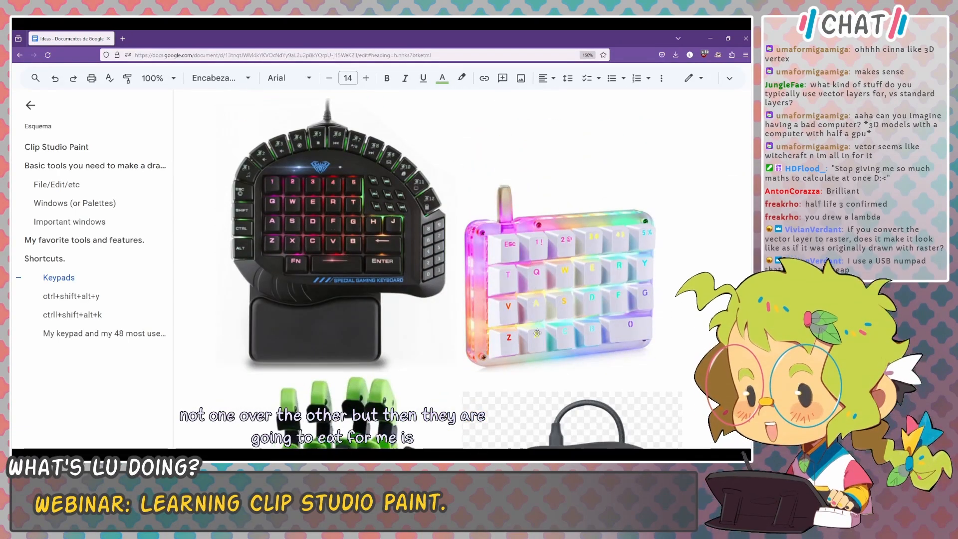
pyautogui.scroll(-3, 533, 306)
pyautogui.scroll(3, 525, 245)
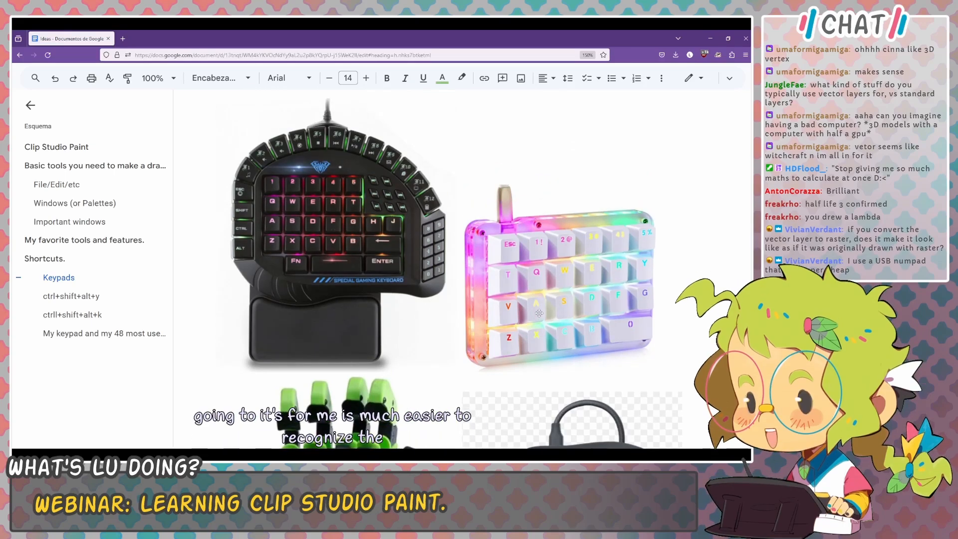
pyautogui.scroll(-3, 539, 313)
pyautogui.scroll(-5, 557, 292)
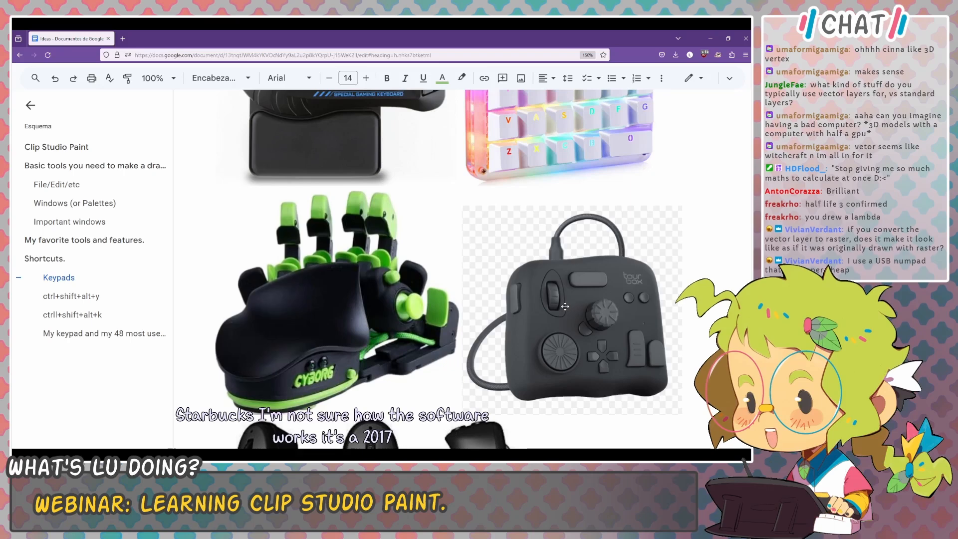
pyautogui.scroll(-2, 559, 349)
pyautogui.scroll(5, 444, 322)
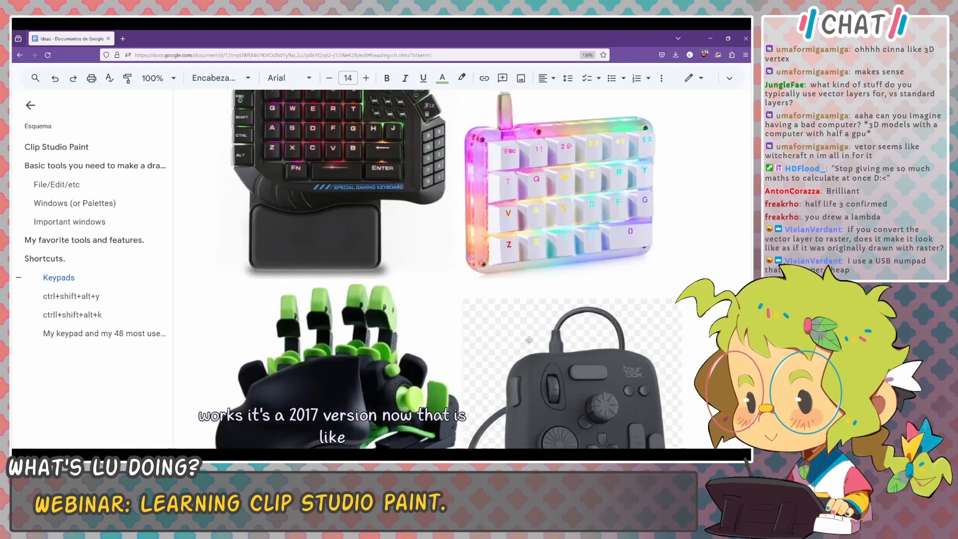
# Step: Examine the pictures of the Cyborg and TourBox devices, the handheld remote controller, and the Huion, XP-Pen and Wacom keypads
pyautogui.scroll(-2, 328, 295)
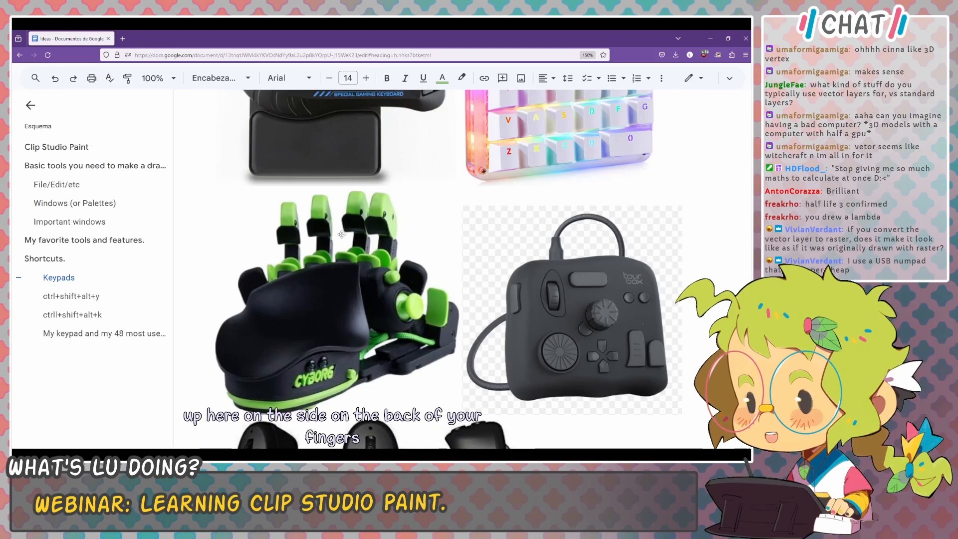
pyautogui.scroll(-2, 405, 245)
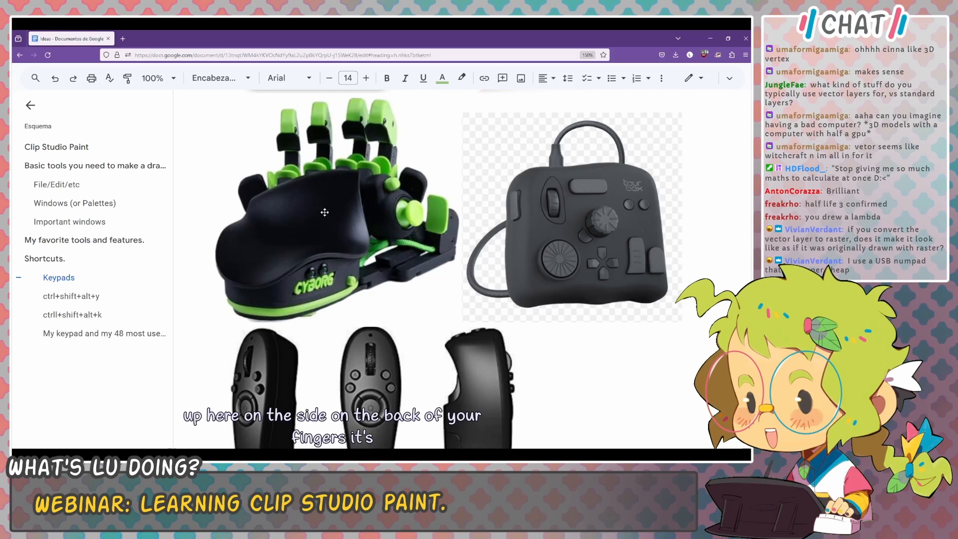
pyautogui.scroll(-1, 345, 211)
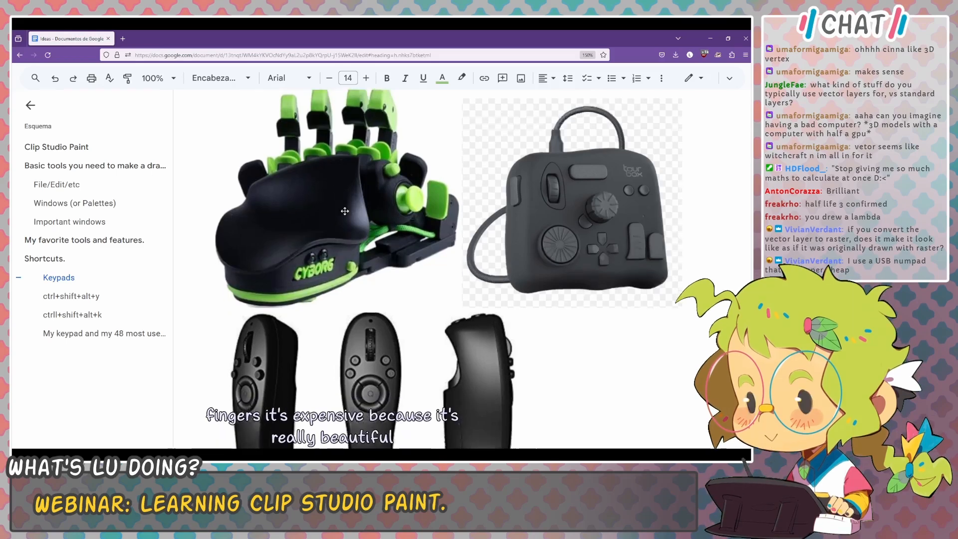
pyautogui.scroll(-4, 345, 212)
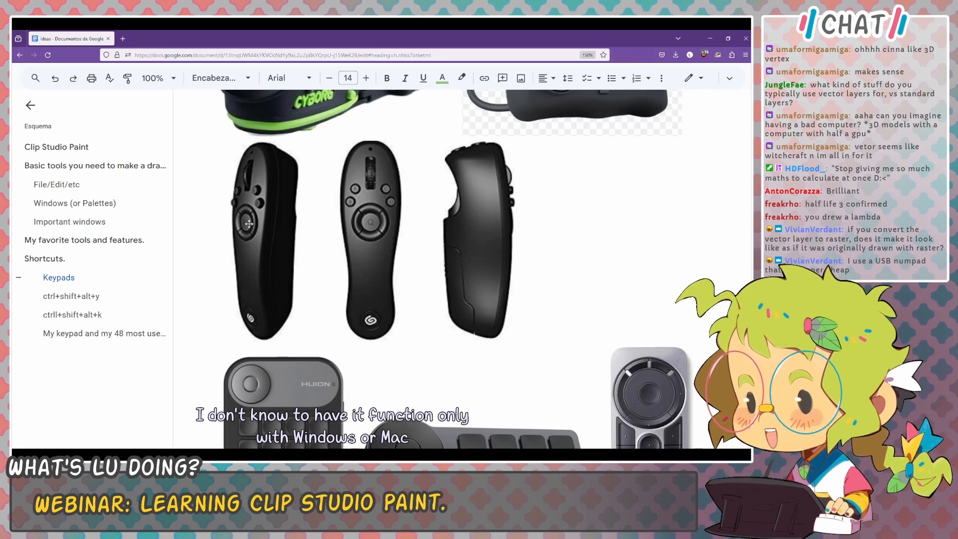
pyautogui.scroll(-2, 249, 222)
pyautogui.scroll(2, 251, 217)
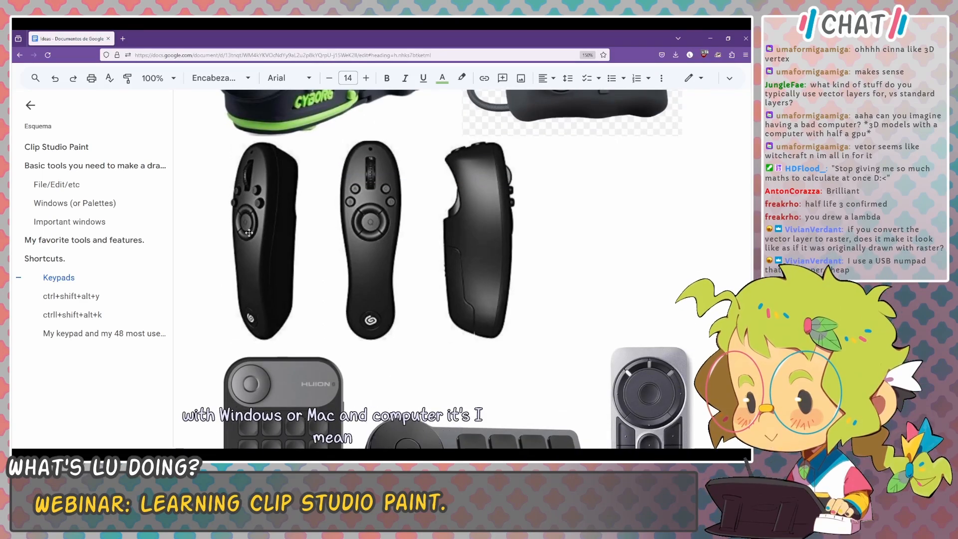
pyautogui.scroll(-4, 392, 226)
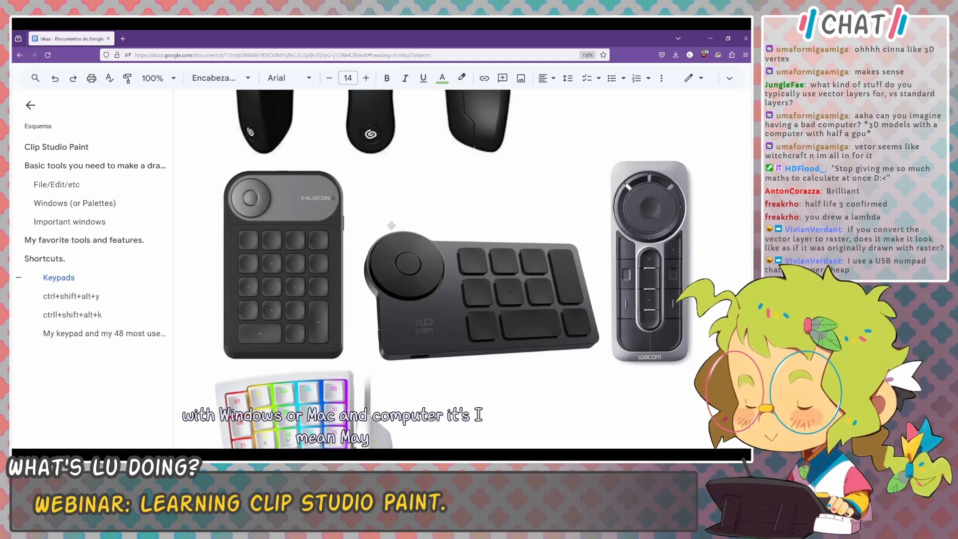
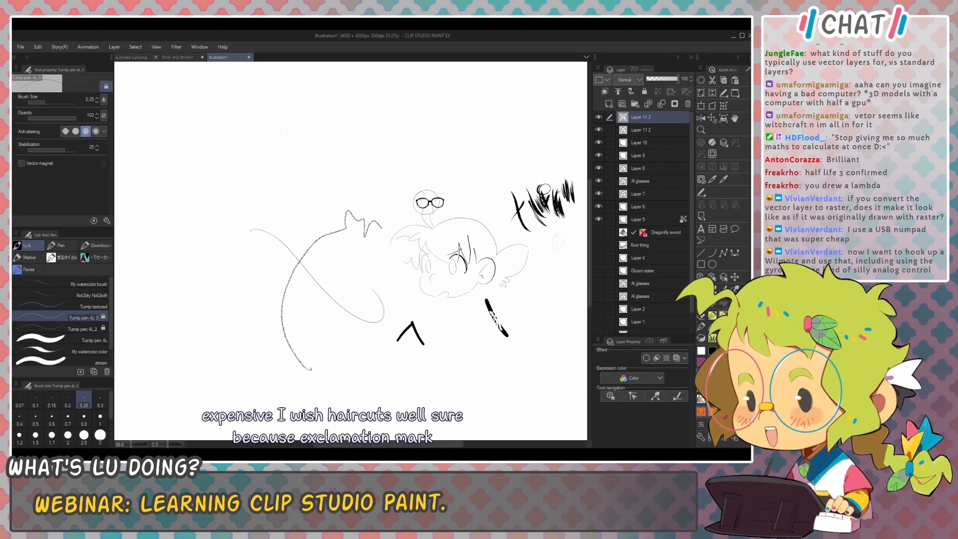
# Step: Draw thick black zigzag strokes above the glasses doodle with the Turnip pen at brush size 3.50
pyautogui.moveTo(288, 131)
pyautogui.mouseDown()
pyautogui.moveTo(371, 129)
pyautogui.moveTo(437, 104)
pyautogui.mouseUp()
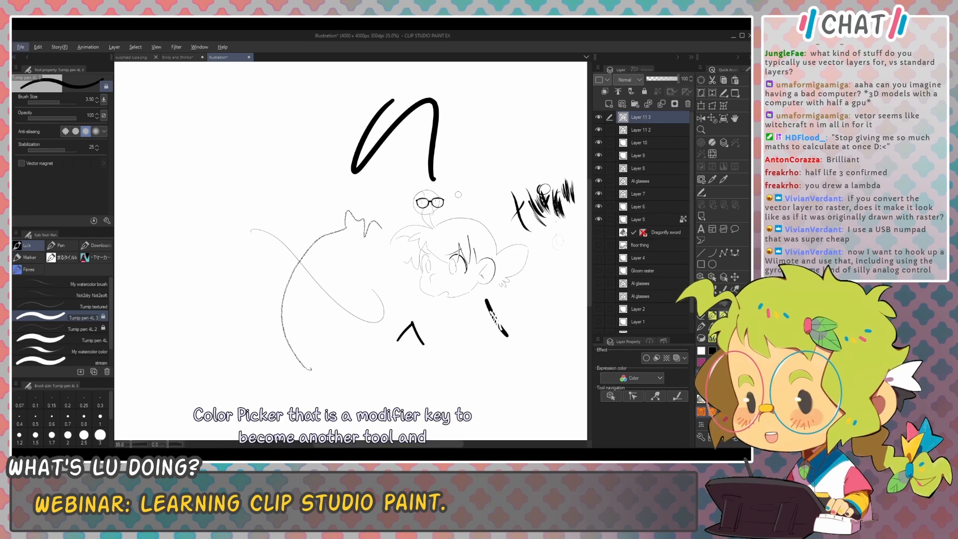
pyautogui.moveTo(405, 150); pyautogui.dragTo(425, 180)
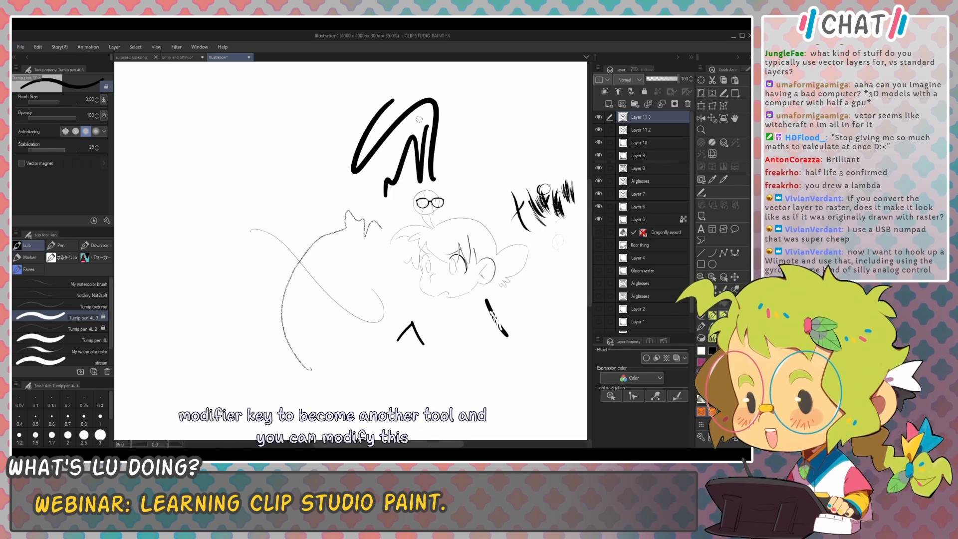
# Step: Inspect the pen's Modifier Key Settings refined to Ctrl, including the tools available for its temporary tool change, and close them without changes
pyautogui.click(23, 47)
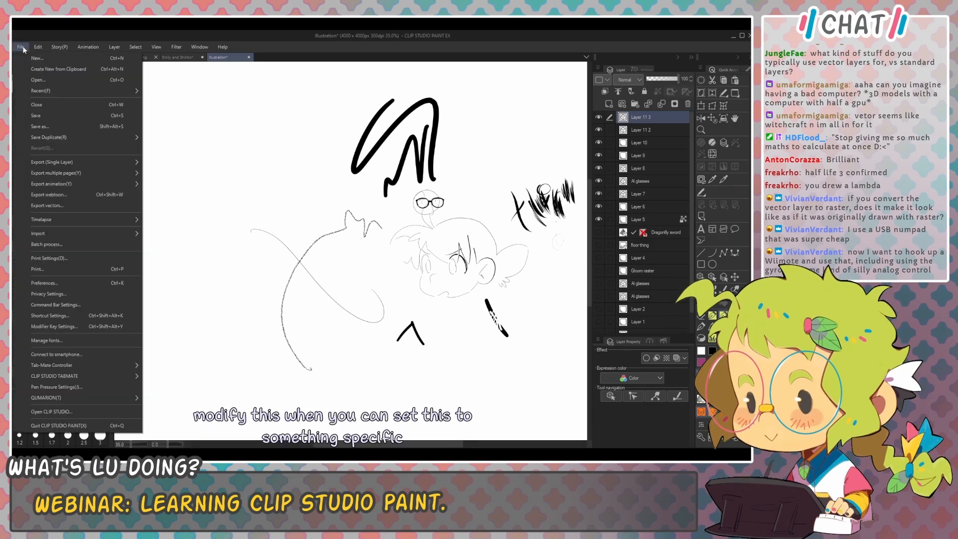
pyautogui.click(56, 328)
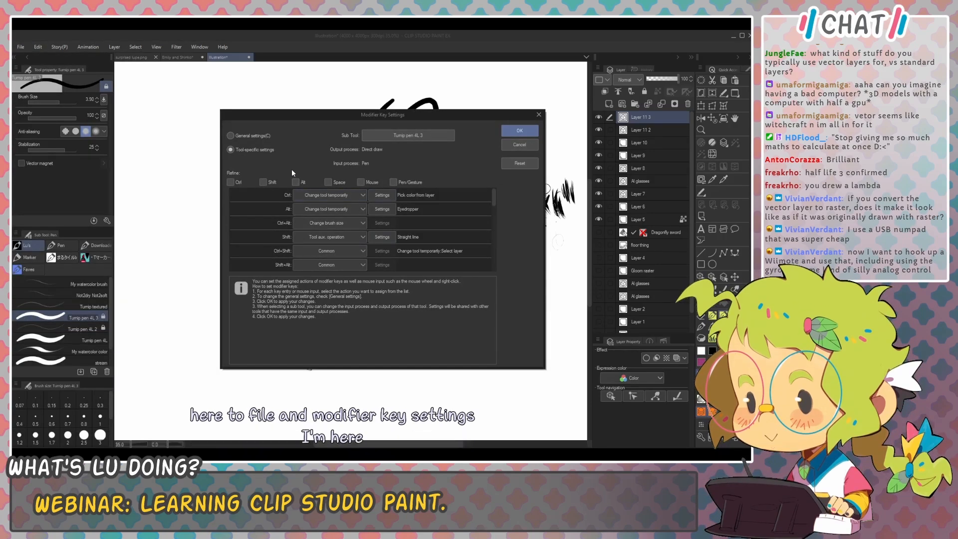
pyautogui.click(230, 182)
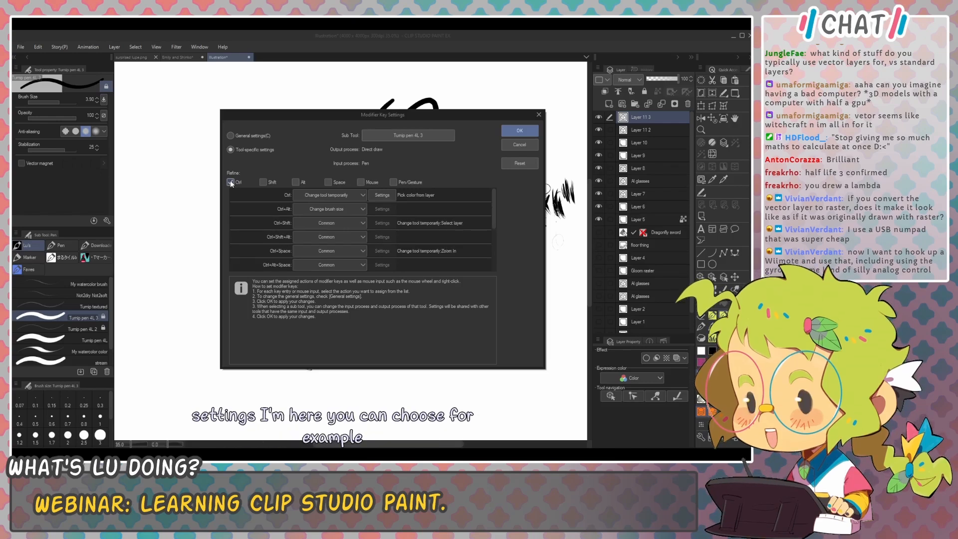
pyautogui.click(362, 196)
pyautogui.click(363, 196)
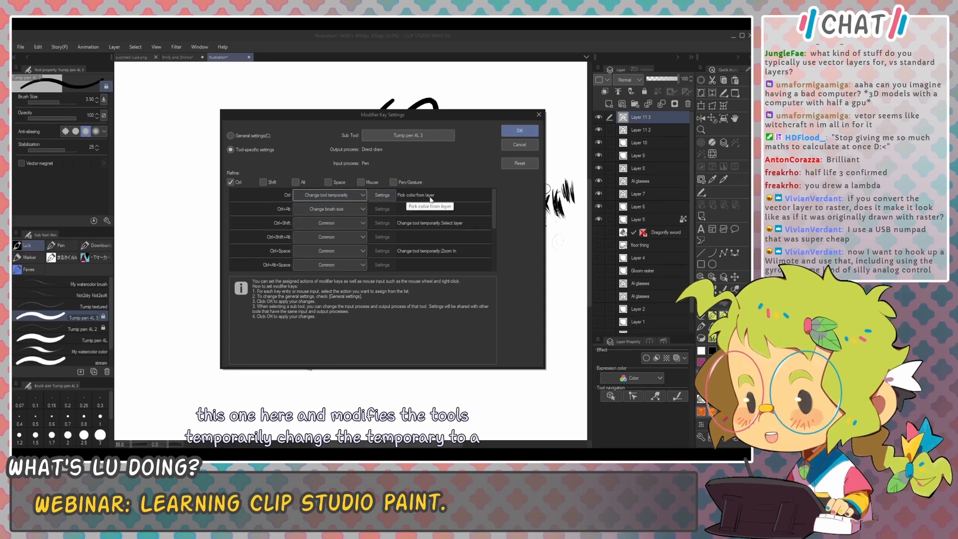
pyautogui.click(382, 195)
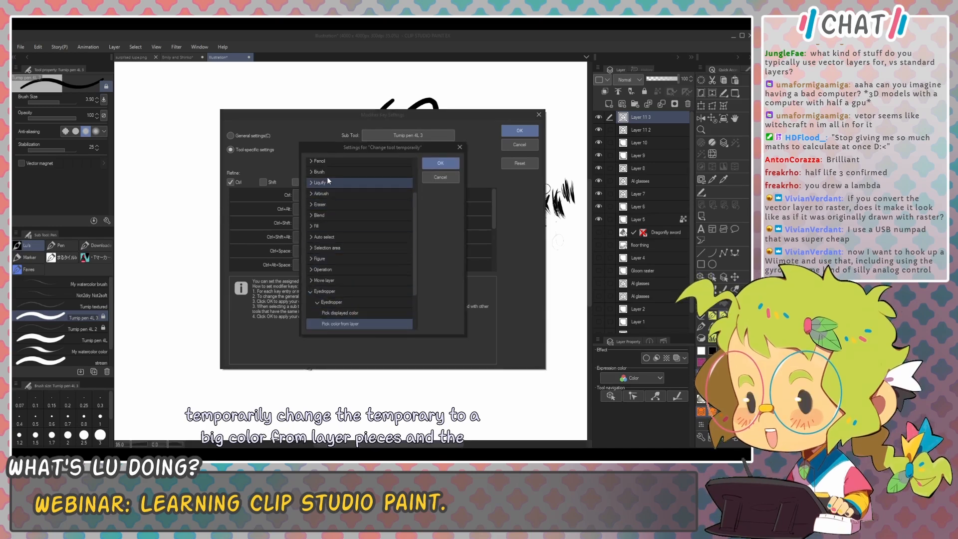
pyautogui.scroll(-1, 328, 174)
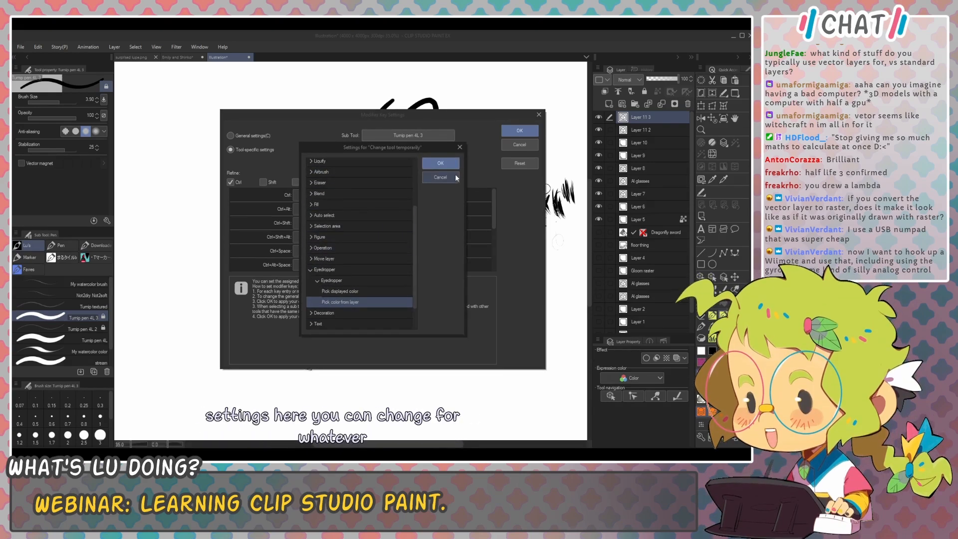
pyautogui.click(440, 177)
pyautogui.click(504, 146)
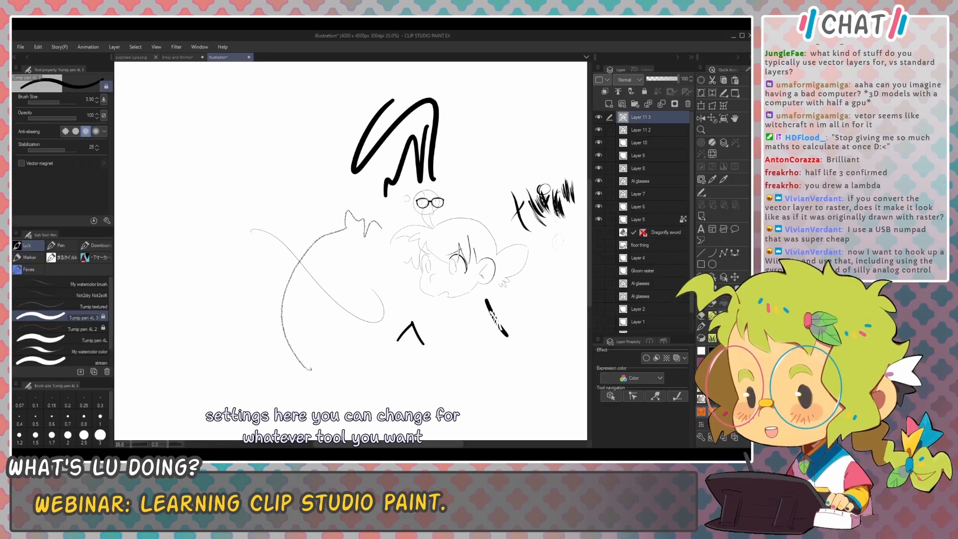
# Step: Select the inner zigzag strokes with a rectangle selection and subtract a smaller rectangle from its upper edge
pyautogui.press('m')
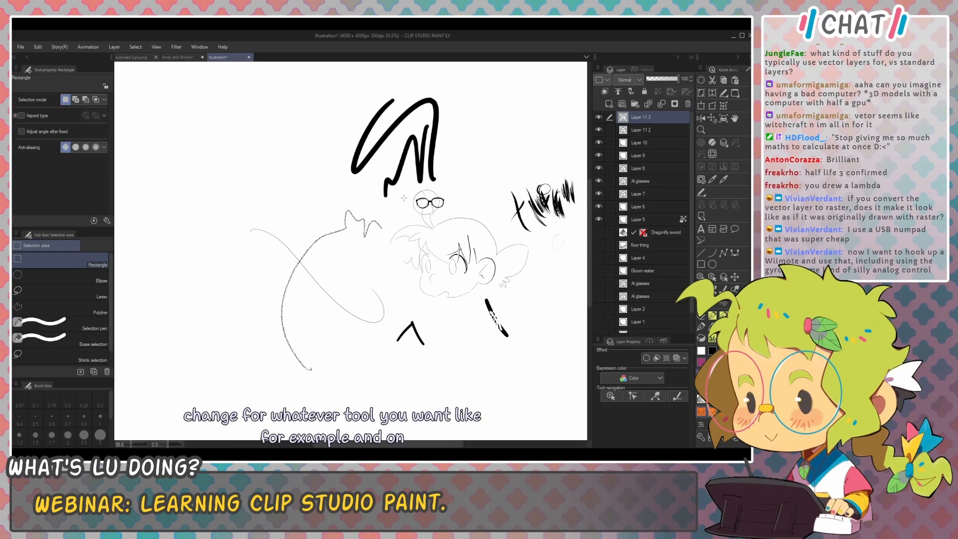
pyautogui.moveTo(412, 122); pyautogui.dragTo(473, 176)
pyautogui.scroll(1, 492, 140)
pyautogui.scroll(1, 492, 139)
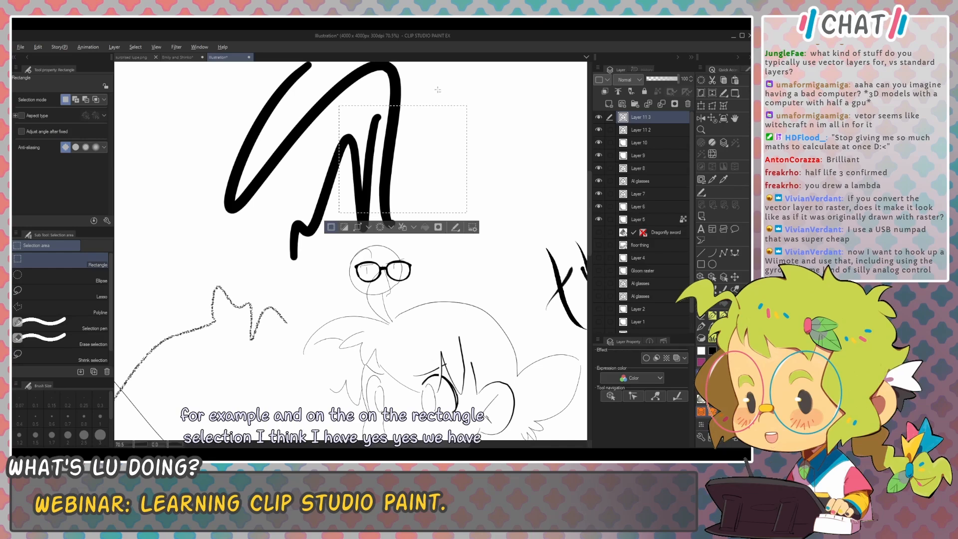
pyautogui.moveTo(375, 78); pyautogui.dragTo(447, 135)
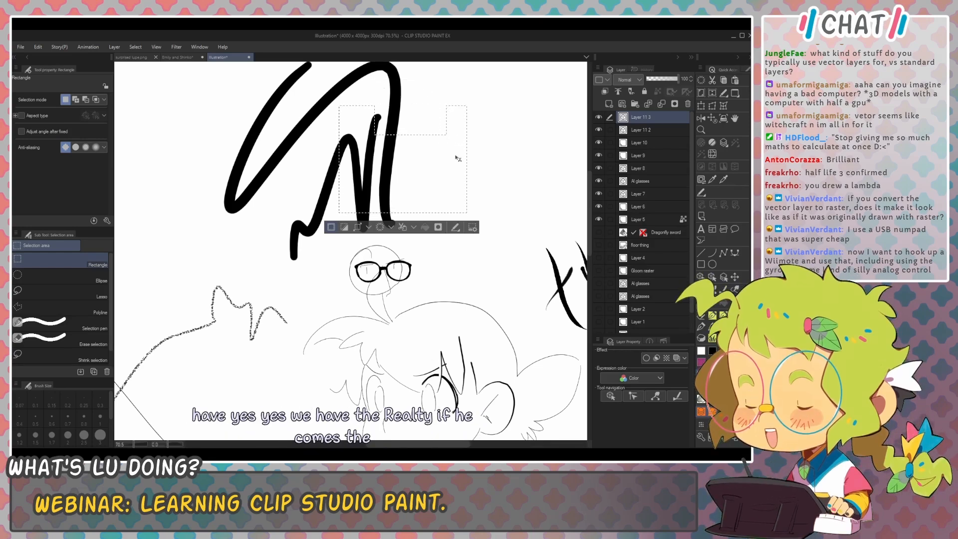
# Step: Move the selected stroke pieces to the right, add another rectangle to the selection's upper area, and deselect
pyautogui.moveTo(458, 159)
pyautogui.mouseDown()
pyautogui.moveTo(429, 148)
pyautogui.moveTo(540, 177)
pyautogui.moveTo(528, 158)
pyautogui.mouseUp()
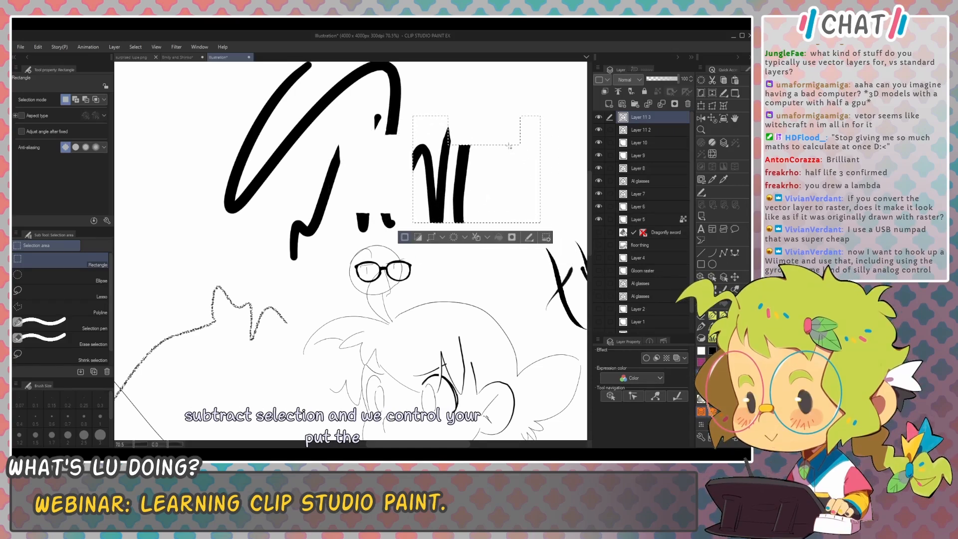
pyautogui.moveTo(416, 96); pyautogui.dragTo(489, 160)
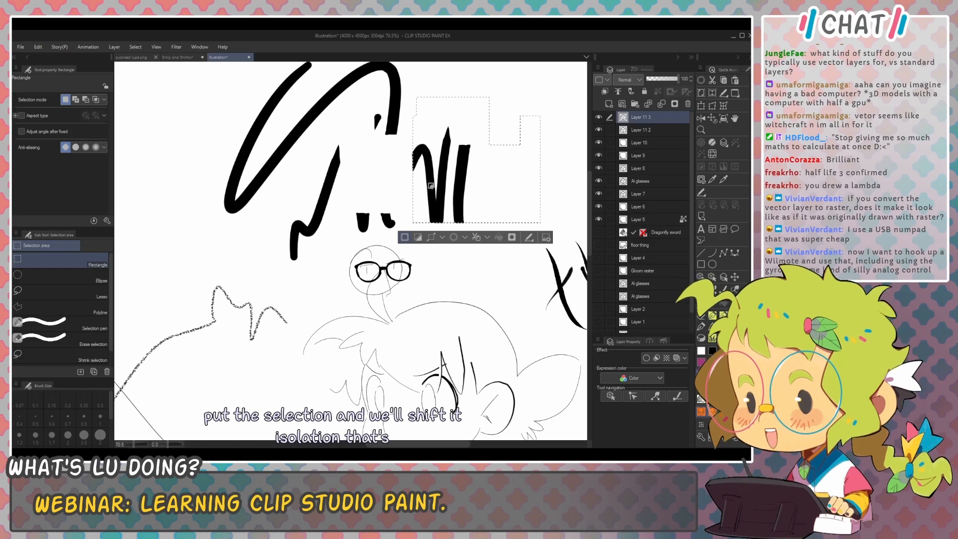
pyautogui.click(371, 184)
# Step: Select the Turnip textured pen and check the actions assigned to it in Modifier Key Settings
pyautogui.press('k')
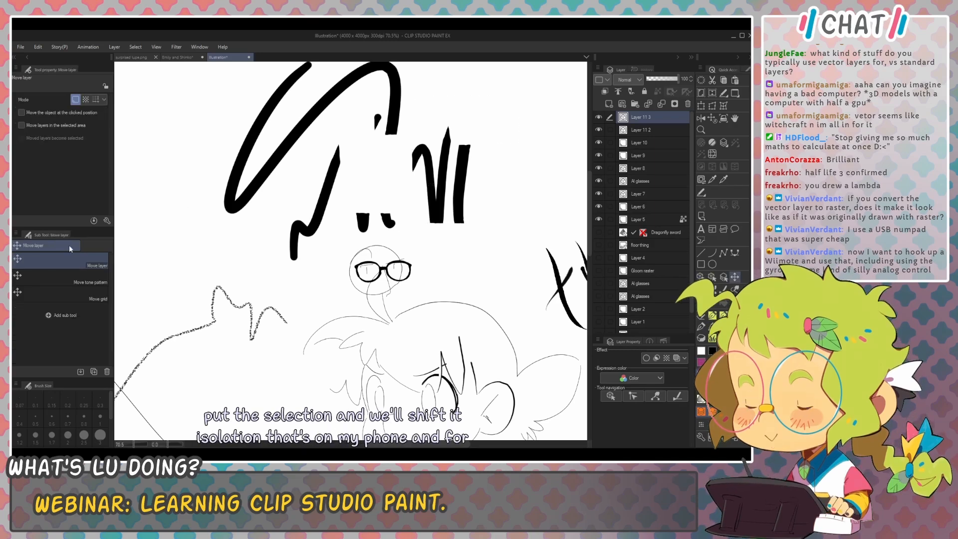
pyautogui.press('p')
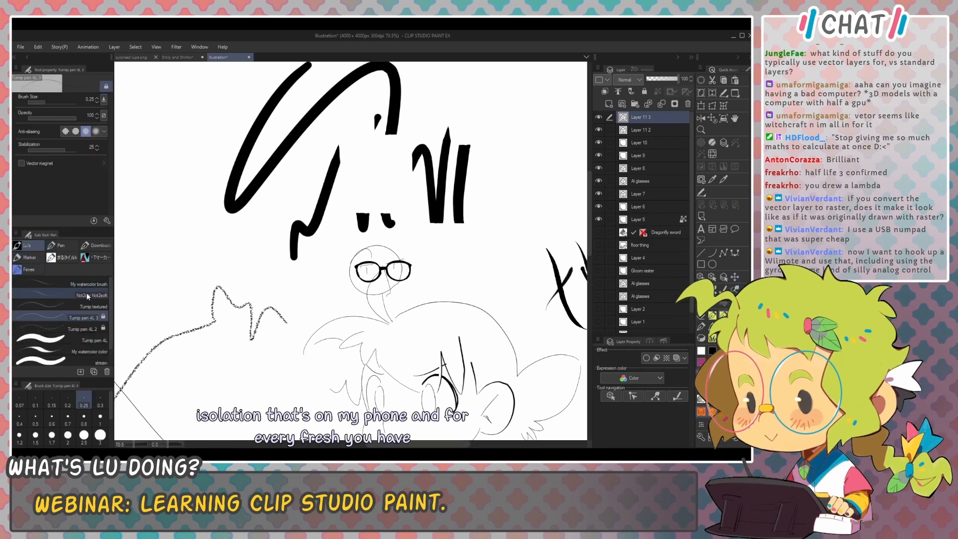
pyautogui.click(73, 306)
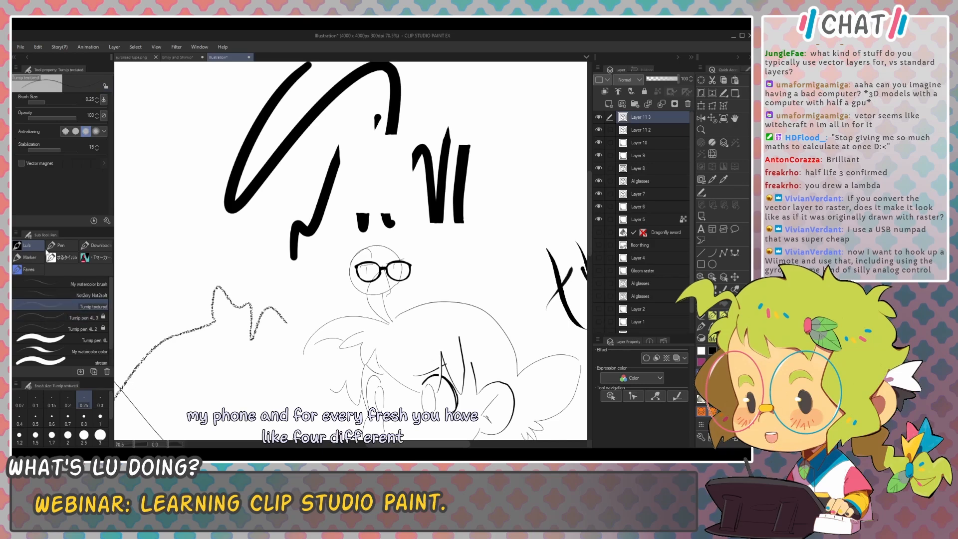
pyautogui.hotkey('ctrl', 'shift', 'alt', 'y')
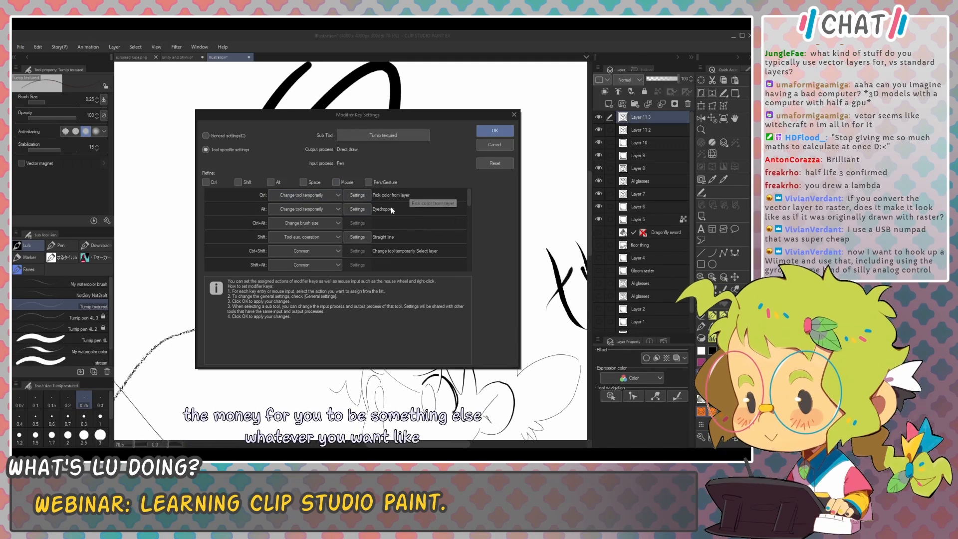
pyautogui.click(509, 145)
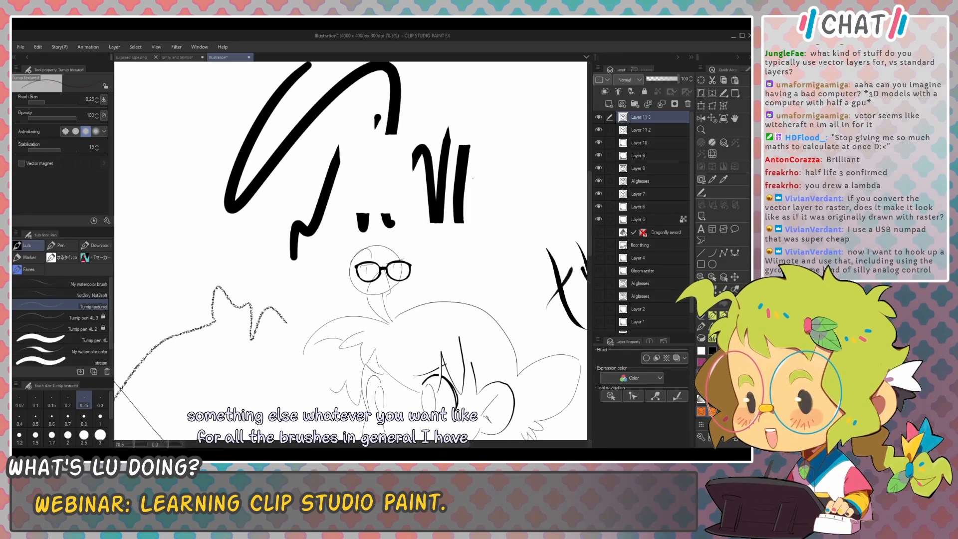
# Step: Sample colours around the moved black strokes with the temporary eyedropper
pyautogui.press('alt')
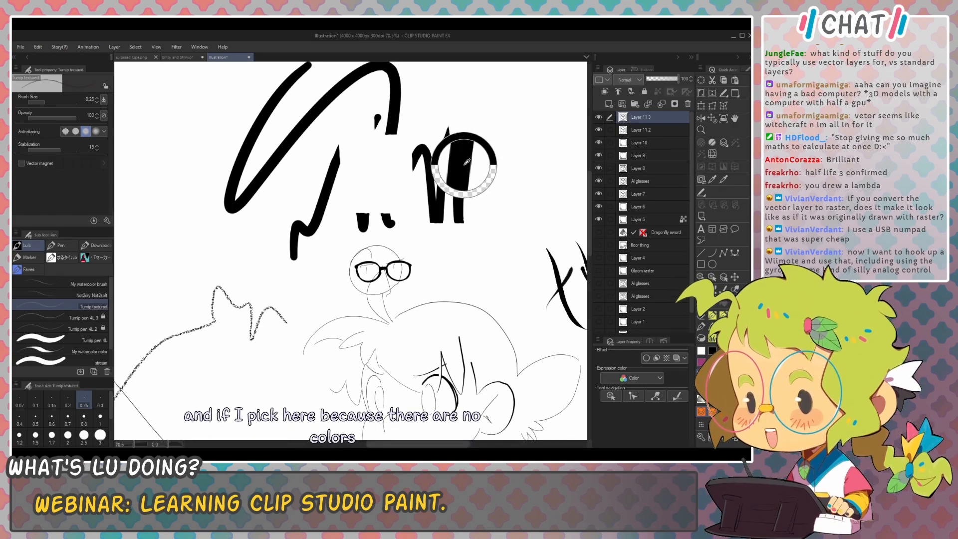
pyautogui.press('alt')
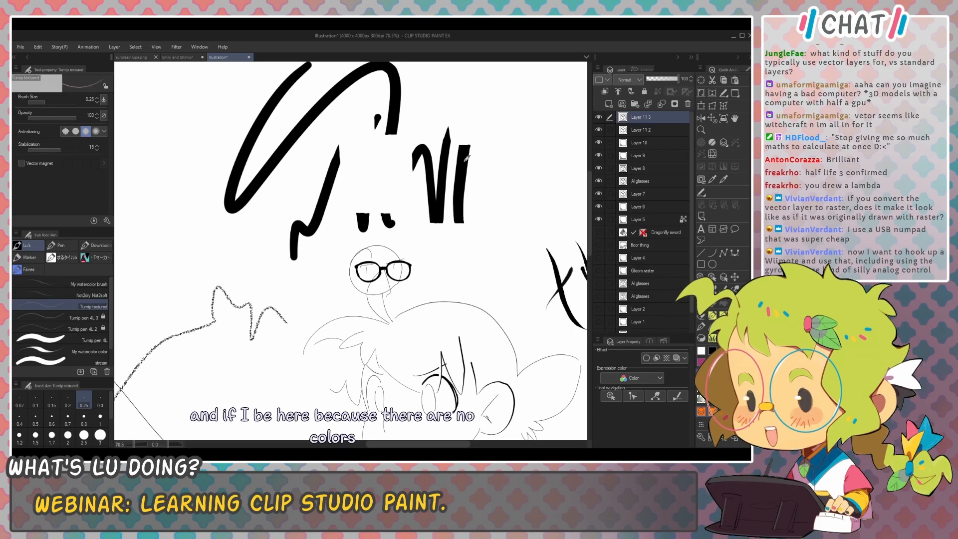
# Step: Switch to the Google Docs notes and read the Modifiers list under "My keypad and my 48 most used shortcuts."
pyautogui.hotkey('alt', 'Tab')
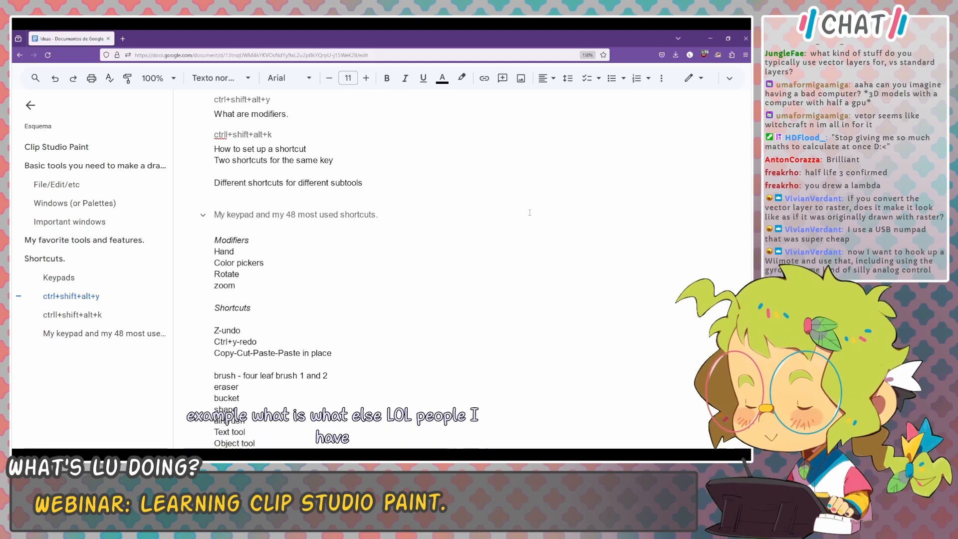
pyautogui.scroll(-3, 357, 230)
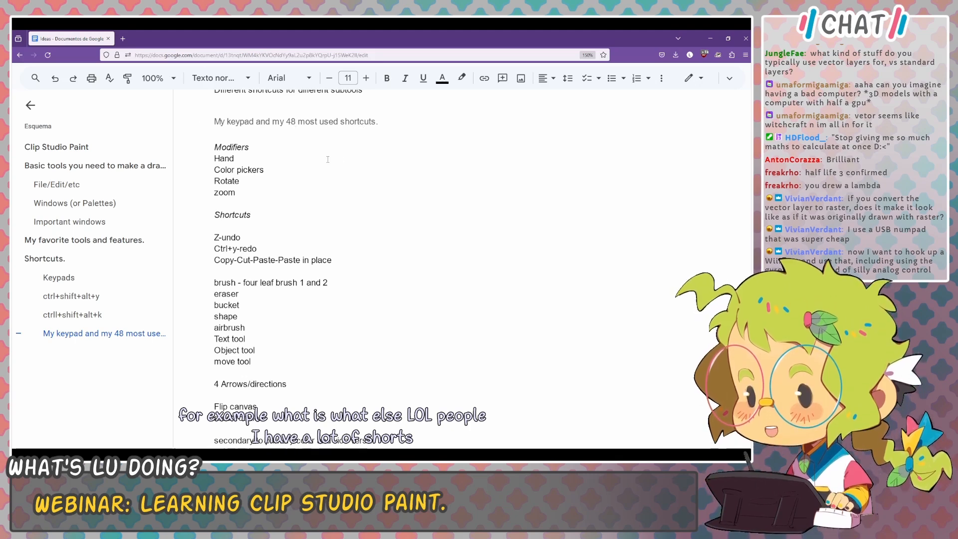
pyautogui.click(228, 147)
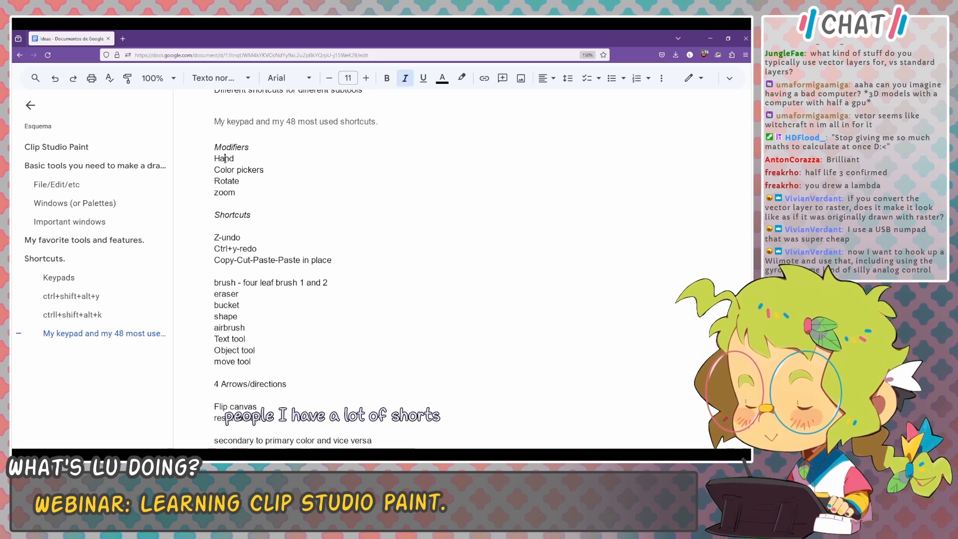
pyautogui.click(226, 157)
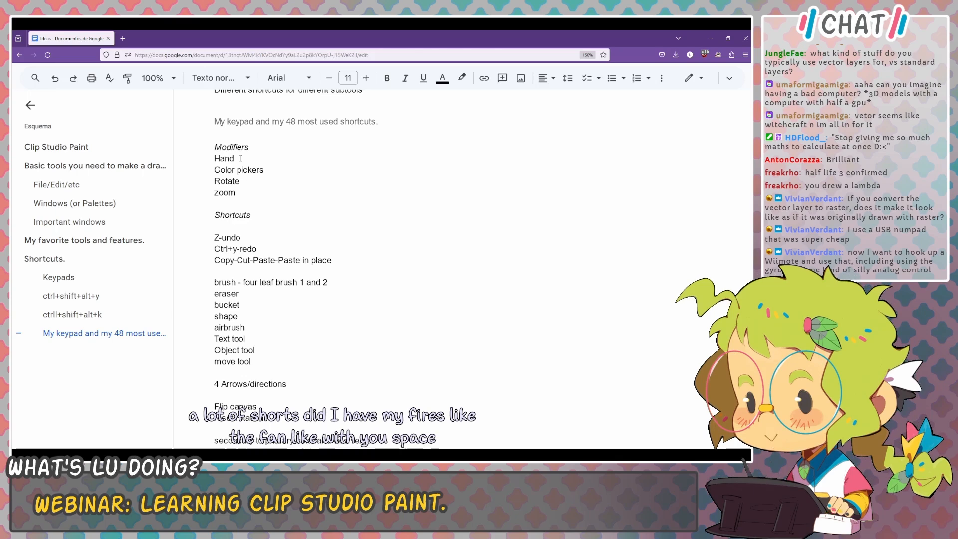
# Step: Switch back to Clip Studio Paint, pan the canvas with the temporary Hand tool and zoom in to 50%
pyautogui.hotkey('alt', 'Tab')
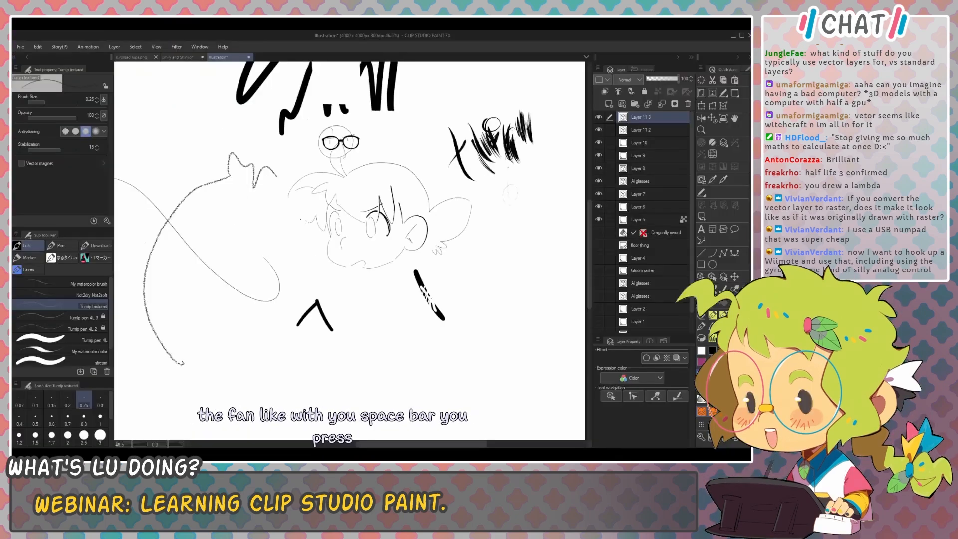
pyautogui.moveTo(309, 234)
pyautogui.mouseDown()
pyautogui.moveTo(345, 217)
pyautogui.moveTo(329, 244)
pyautogui.mouseUp()
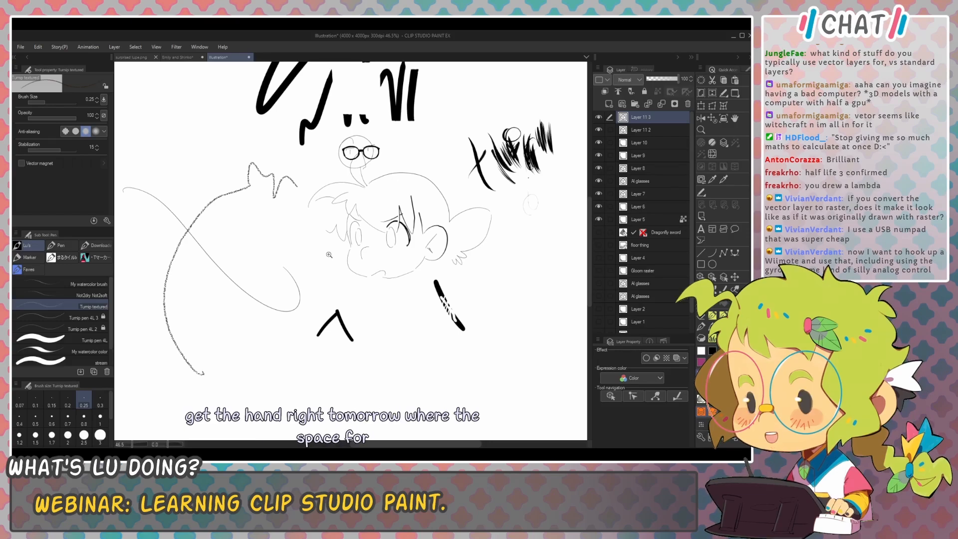
pyautogui.moveTo(328, 254)
pyautogui.mouseDown()
pyautogui.moveTo(355, 241)
pyautogui.moveTo(313, 252)
pyautogui.moveTo(328, 249)
pyautogui.moveTo(317, 250)
pyautogui.moveTo(328, 248)
pyautogui.moveTo(328, 264)
pyautogui.mouseUp()
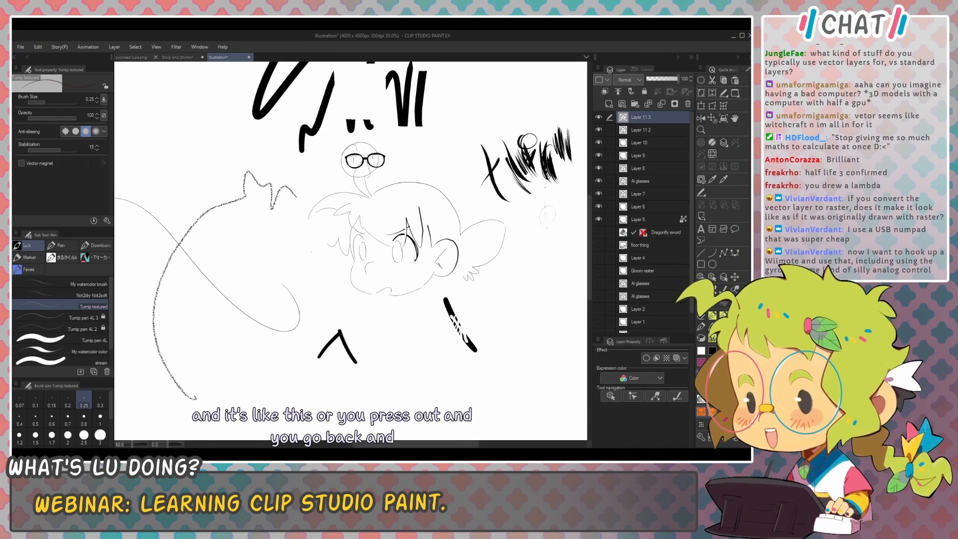
# Step: Try connected straight segments from the end of the thick black stroke with the pen's temporary straight-line function
pyautogui.moveTo(301, 151)
pyautogui.mouseDown()
pyautogui.moveTo(305, 244)
pyautogui.moveTo(316, 281)
pyautogui.mouseUp()
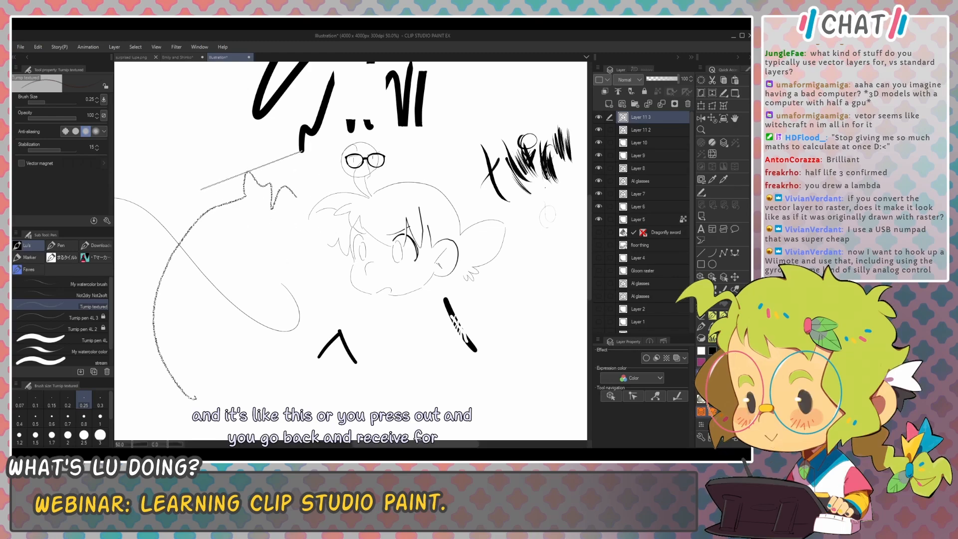
pyautogui.keyDown('shift'); pyautogui.click(199, 148); pyautogui.keyUp('shift')
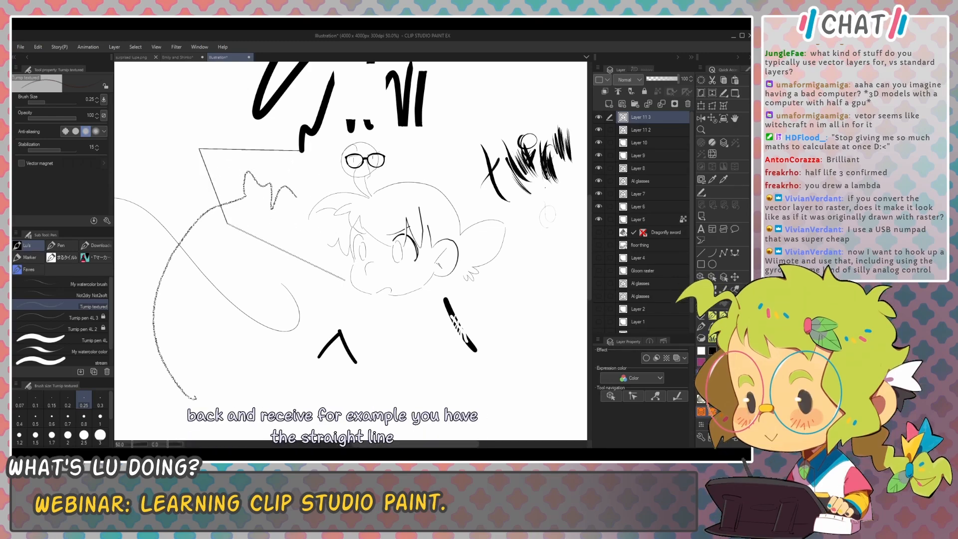
# Step: Rotate the canvas almost upside down with the temporary Rotate tool and reset it to its upright orientation
pyautogui.moveTo(449, 150); pyautogui.dragTo(464, 240)
pyautogui.moveTo(470, 199)
pyautogui.mouseDown()
pyautogui.moveTo(479, 220)
pyautogui.moveTo(469, 239)
pyautogui.moveTo(449, 215)
pyautogui.moveTo(458, 183)
pyautogui.moveTo(483, 246)
pyautogui.mouseUp()
pyautogui.moveTo(464, 234); pyautogui.dragTo(447, 270)
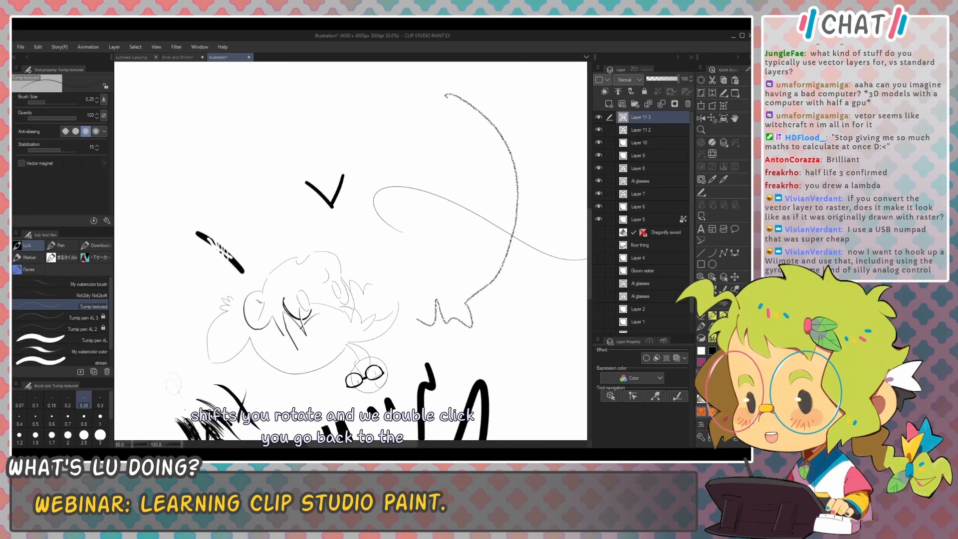
pyautogui.doubleClick(487, 219)
pyautogui.moveTo(486, 219); pyautogui.dragTo(482, 238)
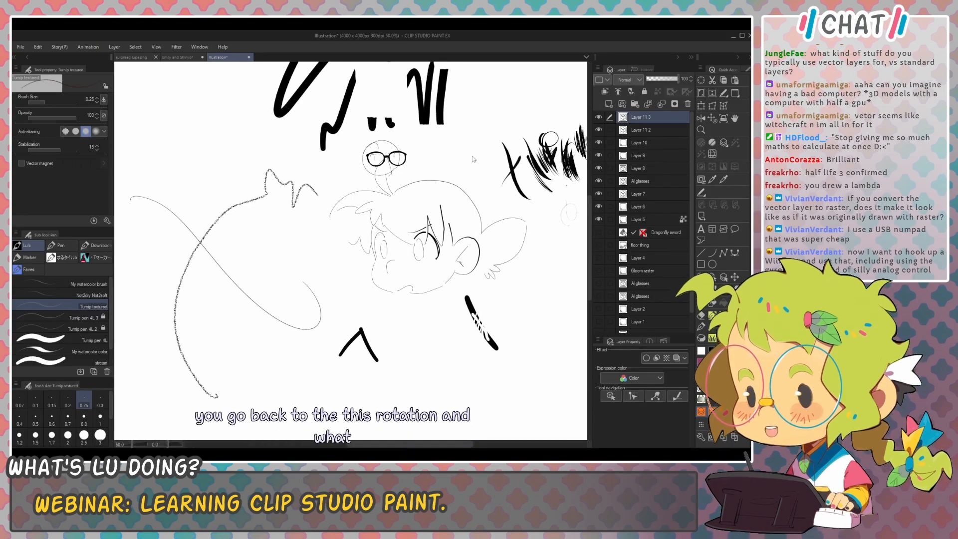
# Step: Resize the Turnip textured pen repeatedly up and down on the canvas, between about 3 and 6
pyautogui.press(']')
pyautogui.press(']')
pyautogui.press(']')
pyautogui.press(']')
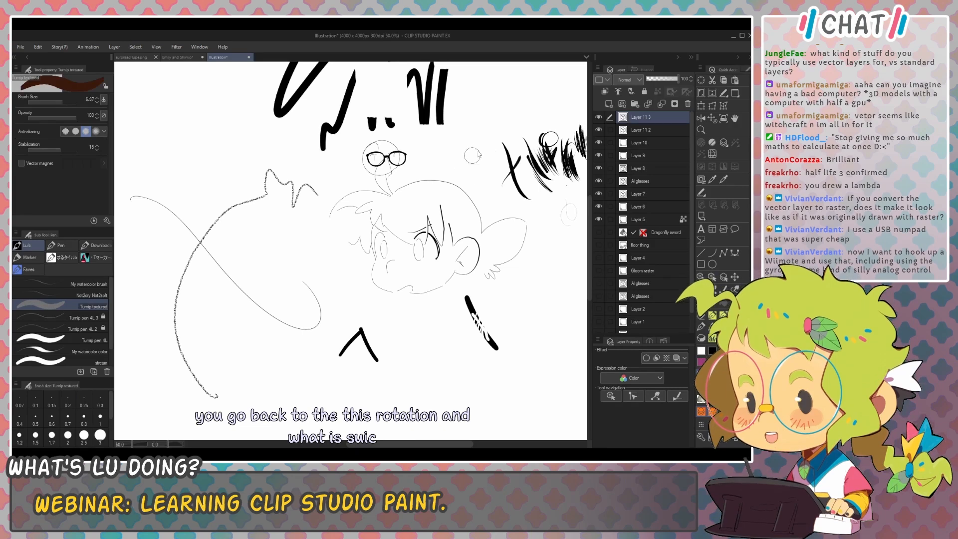
pyautogui.press('[')
pyautogui.press('[')
pyautogui.press('[')
pyautogui.press('[')
pyautogui.press('[')
pyautogui.press('[')
pyautogui.press('[')
pyautogui.press('[')
pyautogui.press('[')
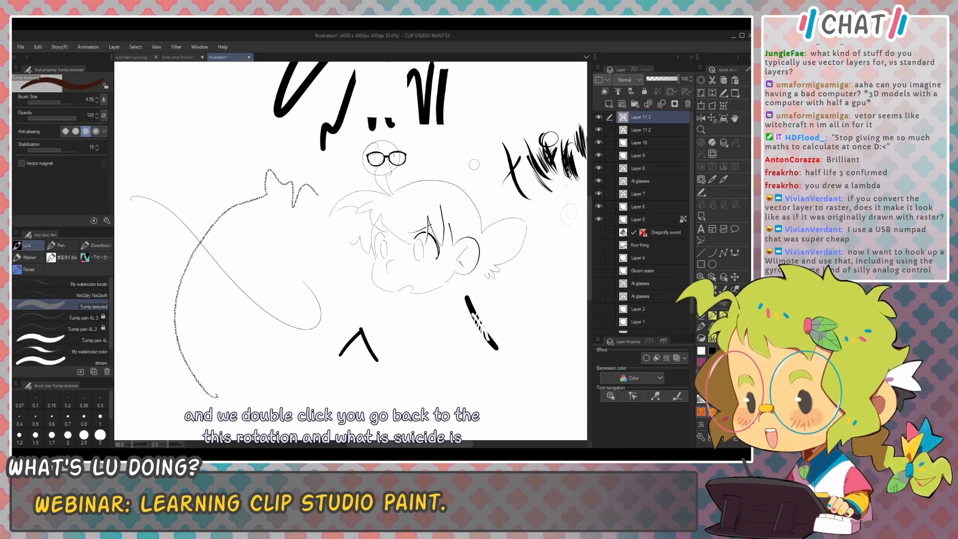
pyautogui.press(']')
pyautogui.press(']')
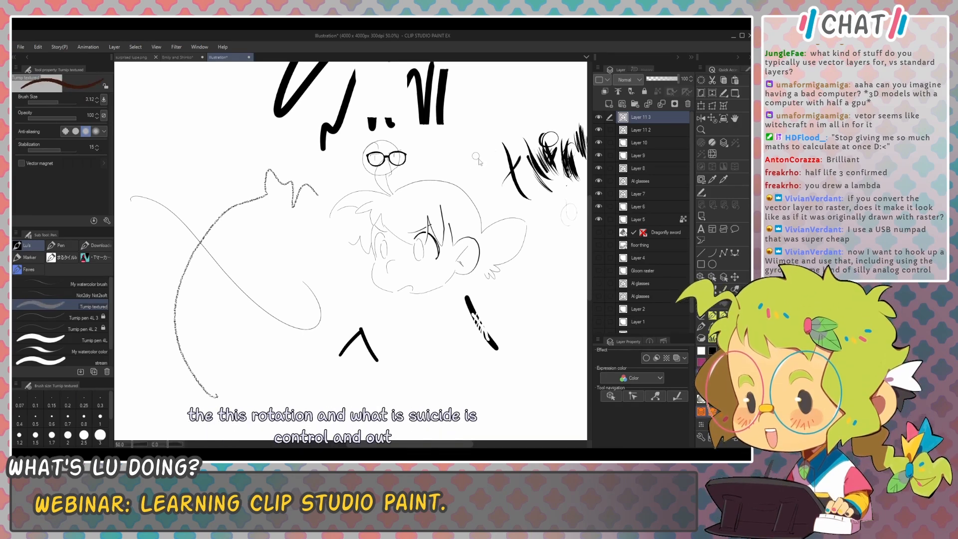
pyautogui.press(']')
pyautogui.press(']')
pyautogui.press(']')
pyautogui.press(']')
pyautogui.press(']')
pyautogui.press(']')
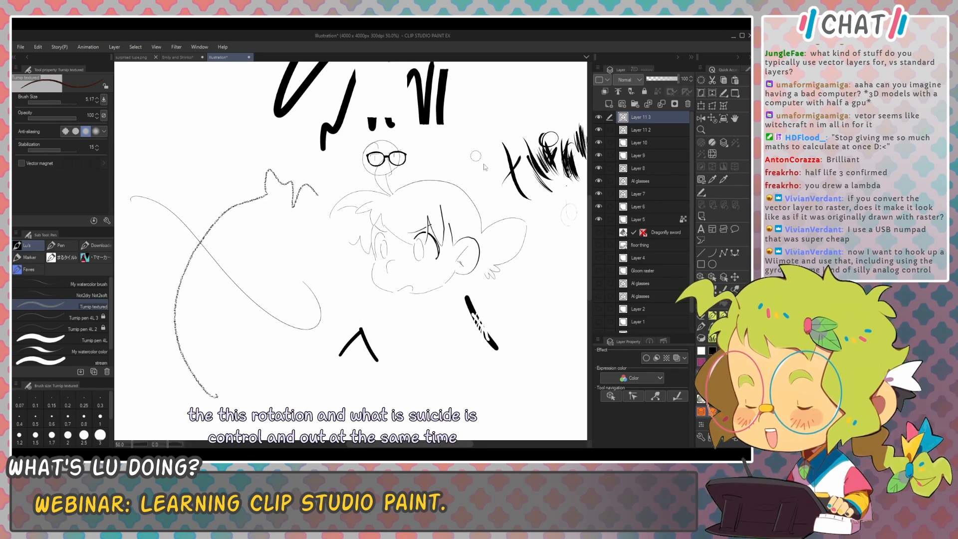
pyautogui.press('[')
pyautogui.press('[')
pyautogui.press('[')
pyautogui.press('[')
pyautogui.press('[')
pyautogui.press('[')
pyautogui.press('[')
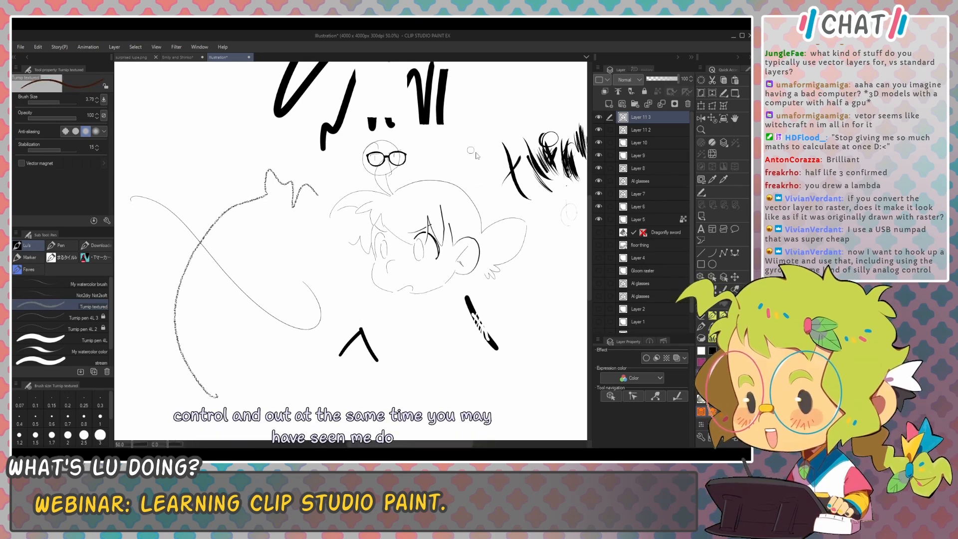
# Step: Enlarge the Turnip textured pen to about 16.31 and paint a solid dark brown patch beside the character's head
pyautogui.press(']')
pyautogui.press(']')
pyautogui.press(']')
pyautogui.press(']')
pyautogui.press(']')
pyautogui.moveTo(477, 130)
pyautogui.mouseDown()
pyautogui.moveTo(474, 175)
pyautogui.moveTo(487, 151)
pyautogui.moveTo(489, 180)
pyautogui.moveTo(514, 166)
pyautogui.moveTo(519, 215)
pyautogui.mouseUp()
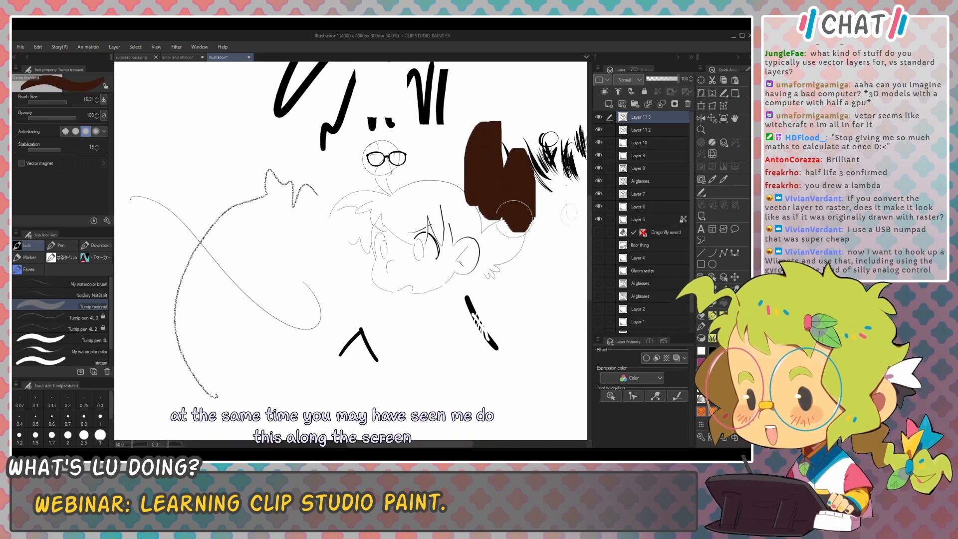
# Step: Shrink the Turnip textured pen to about 1.70 and draw thin brown strokes over the character's hair
pyautogui.press('[')
pyautogui.press('[')
pyautogui.press('[')
pyautogui.press('[')
pyautogui.press('[')
pyautogui.press('[')
pyautogui.press('[')
pyautogui.press('[')
pyautogui.press('[')
pyautogui.press('[')
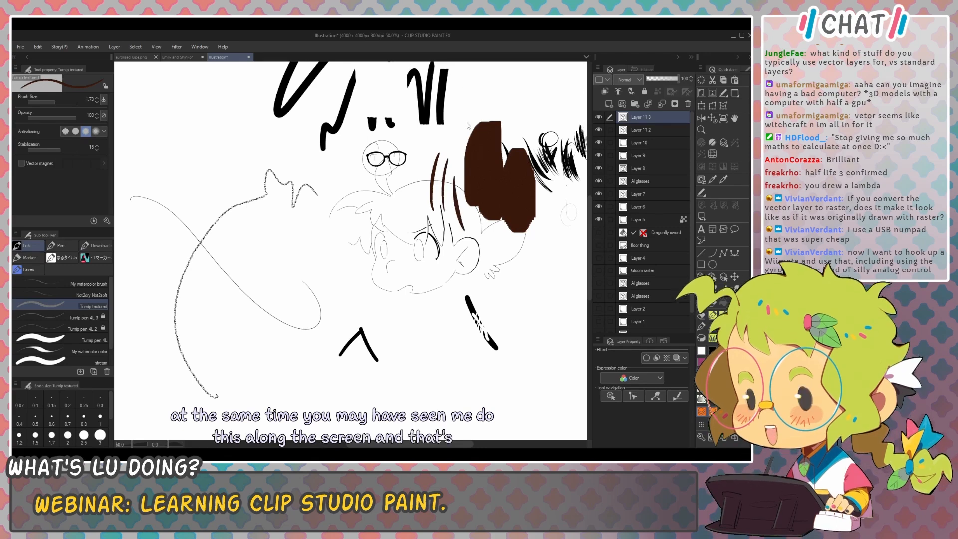
# Step: Enlarge the Turnip textured pen again to a brush size of about 6.23
pyautogui.press(']')
pyautogui.press(']')
pyautogui.press(']')
pyautogui.press(']')
pyautogui.press(']')
pyautogui.press(']')
pyautogui.press('[')
pyautogui.press('[')
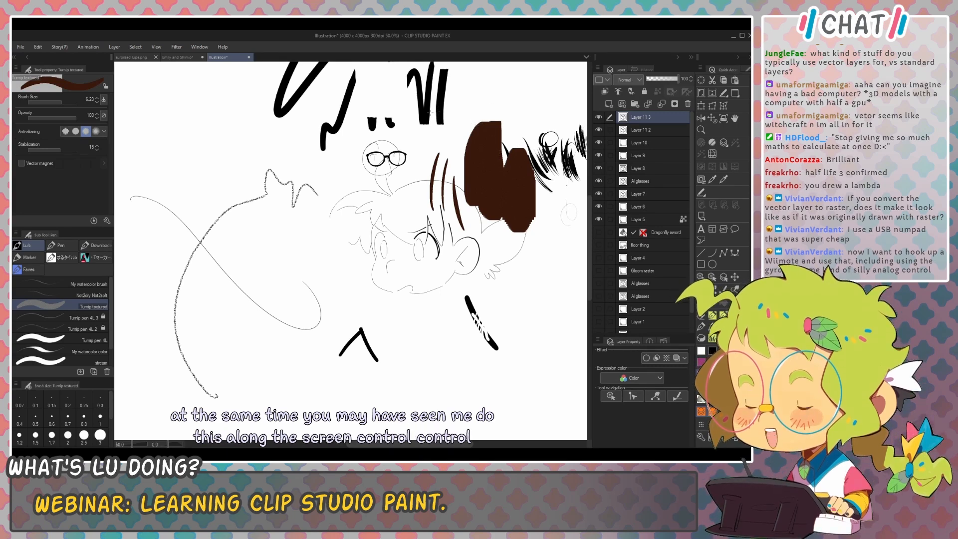
# Step: Alternate between Layer 10 and Layer 11 3 by picking layers from their strokes on the canvas and from the layer list
pyautogui.keyDown('ctrl'); pyautogui.keyDown('shift'); pyautogui.click(573, 169); pyautogui.keyUp('shift'); pyautogui.keyUp('ctrl')
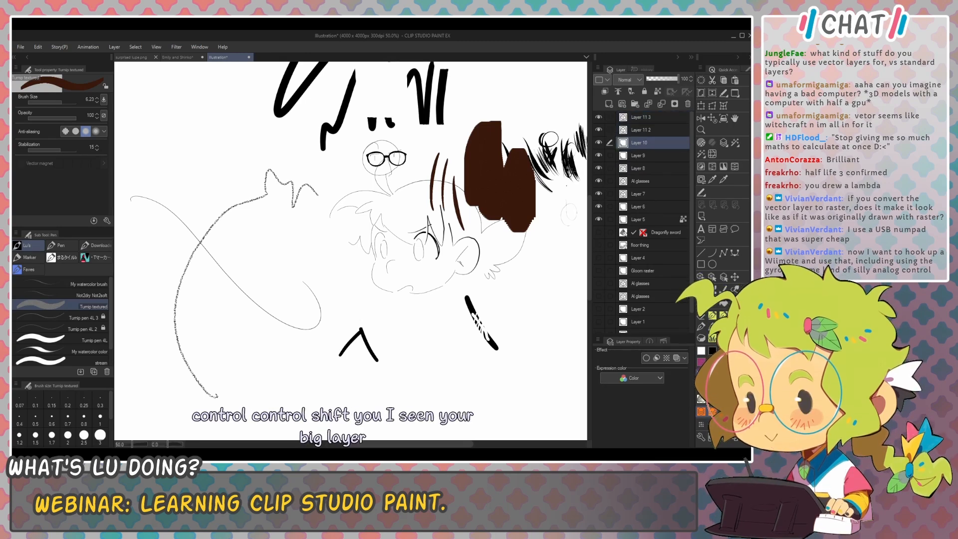
pyautogui.keyDown('ctrl'); pyautogui.keyDown('shift'); pyautogui.click(523, 201); pyautogui.keyUp('shift'); pyautogui.keyUp('ctrl')
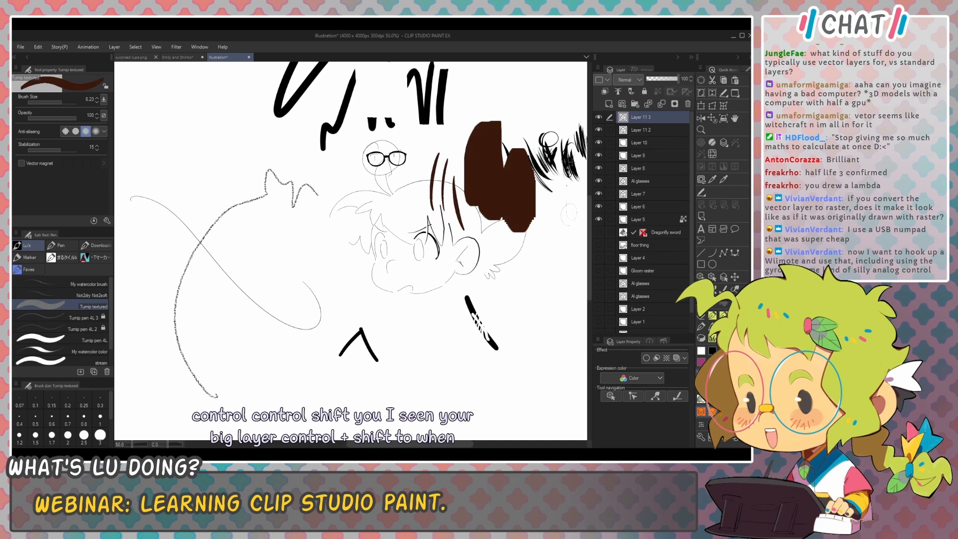
pyautogui.click(639, 143)
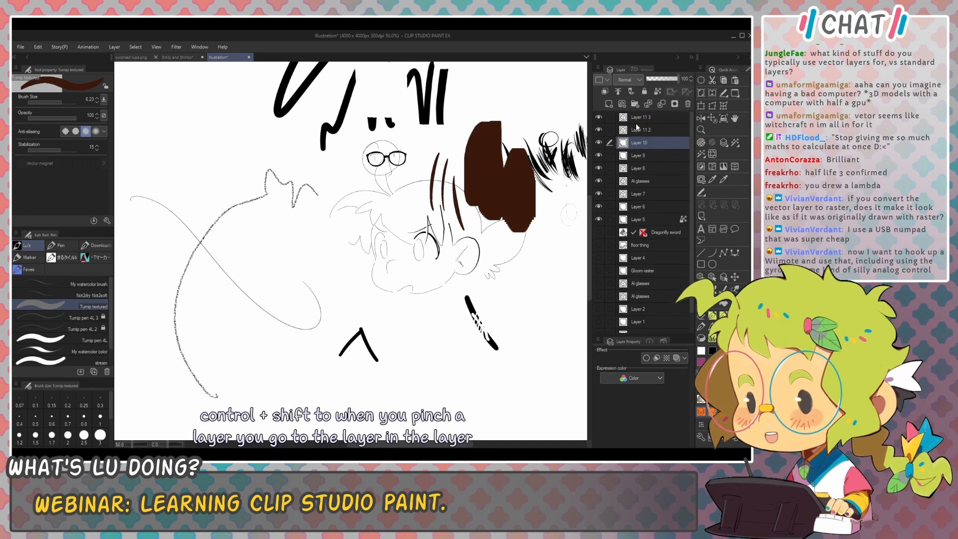
pyautogui.keyDown('ctrl'); pyautogui.keyDown('shift'); pyautogui.click(520, 191); pyautogui.keyUp('shift'); pyautogui.keyUp('ctrl')
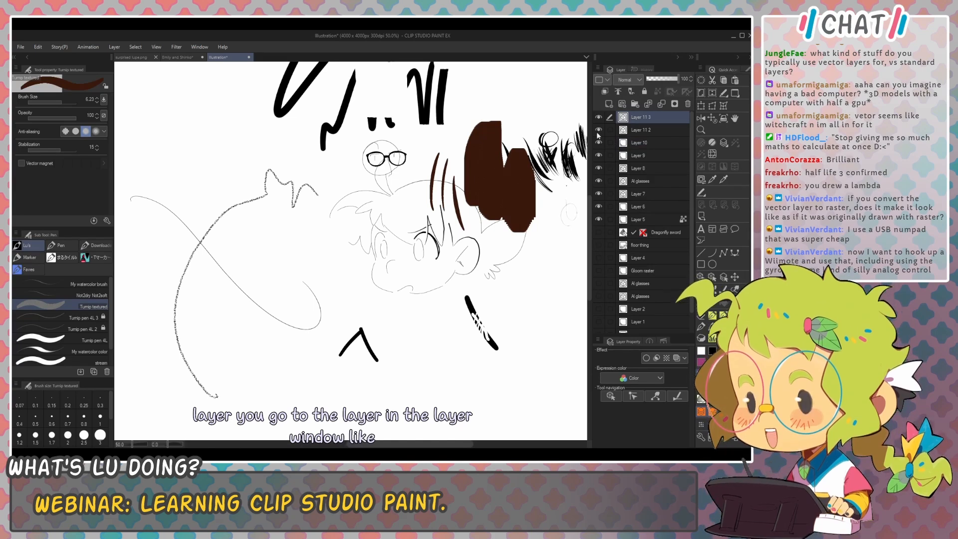
pyautogui.click(633, 144)
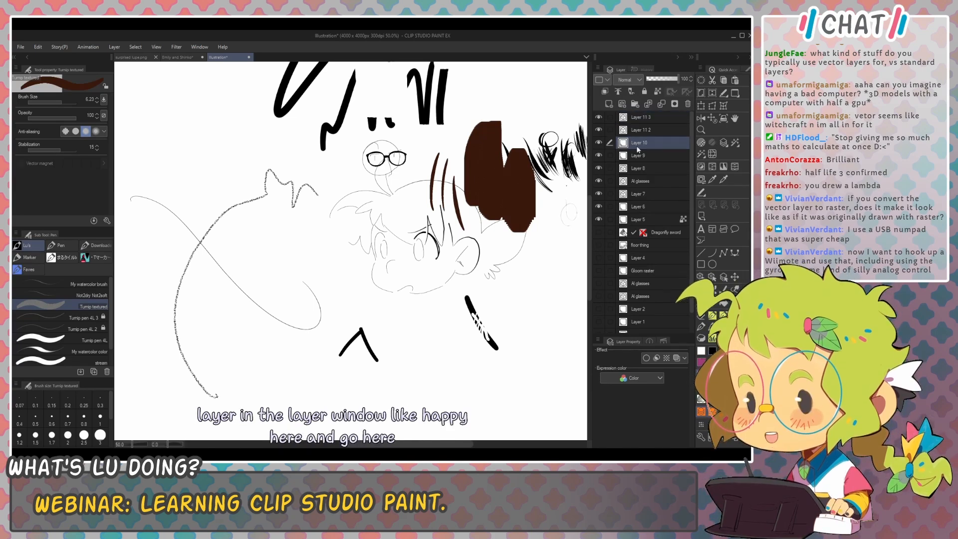
# Step: Move Layer 10 slightly up with the Move layer tool, and shift the brown strokes on Layer 11 3 down and left
pyautogui.moveTo(531, 211); pyautogui.dragTo(526, 194)
pyautogui.keyDown('ctrl'); pyautogui.keyDown('shift'); pyautogui.click(529, 195); pyautogui.keyUp('shift'); pyautogui.keyUp('ctrl')
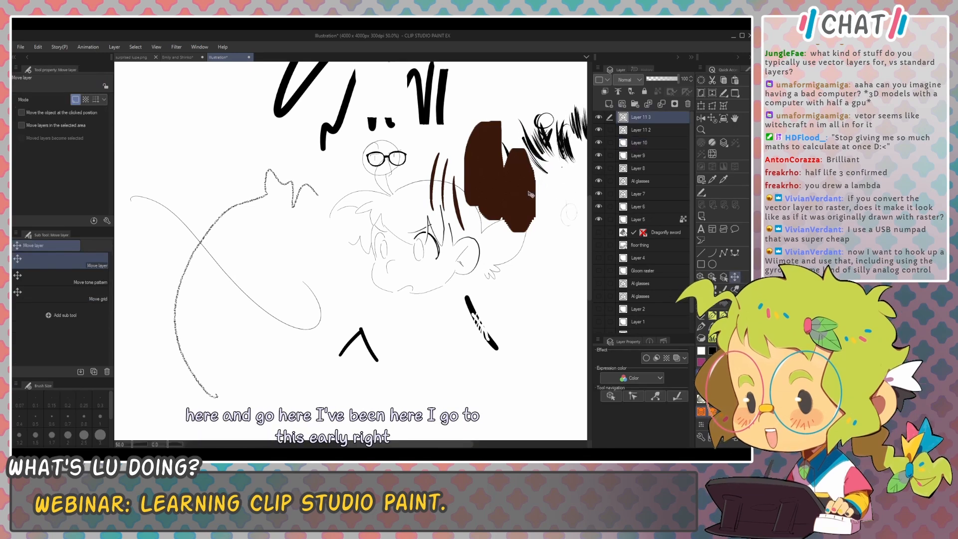
pyautogui.hotkey('ctrl', 'z')
pyautogui.hotkey('ctrl', 'z')
pyautogui.hotkey('ctrl', 'z')
pyautogui.hotkey('ctrl', 'z')
pyautogui.hotkey('ctrl', 'z')
pyautogui.hotkey('ctrl', 'z')
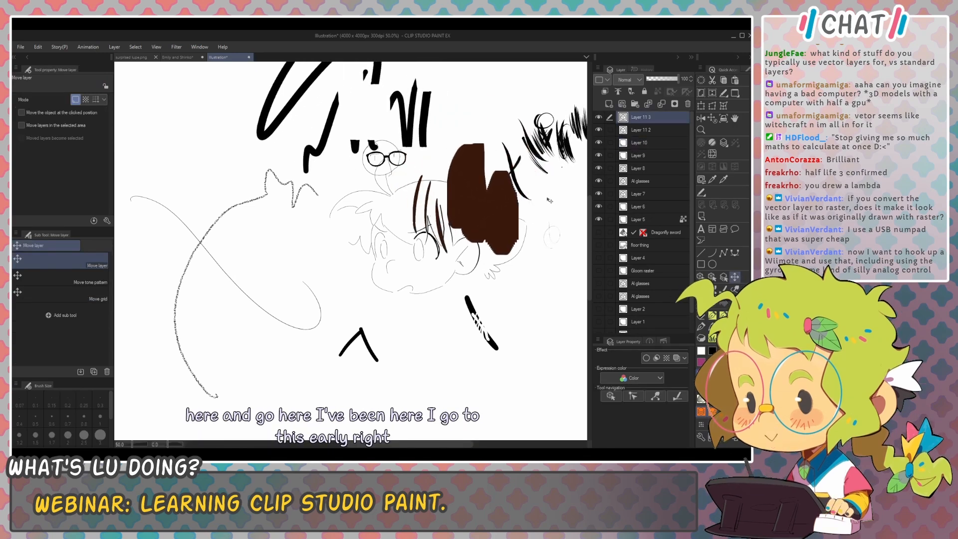
# Step: Switch to the Google Docs notes and read the Shortcuts list, including undo, redo, brushes and selection tools
pyautogui.hotkey('alt', 'Tab')
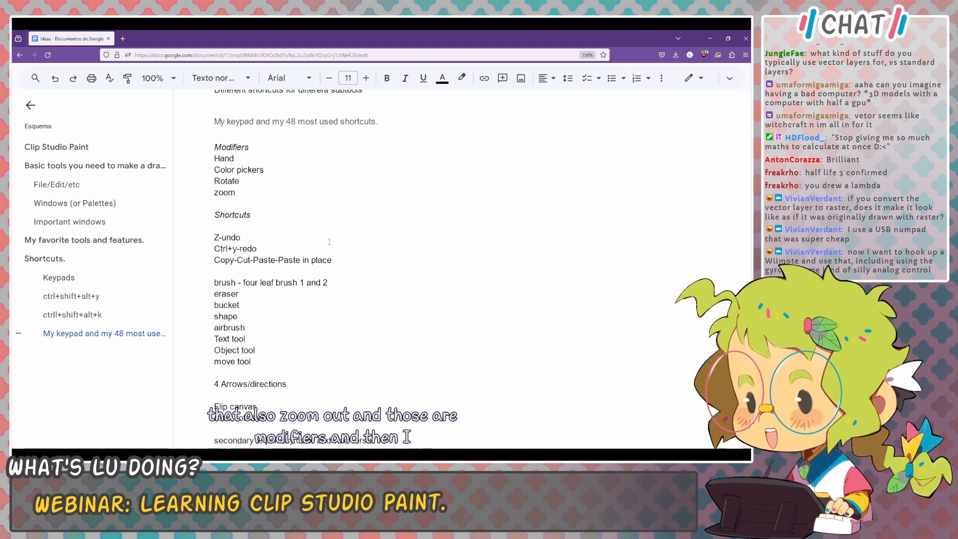
pyautogui.click(257, 216)
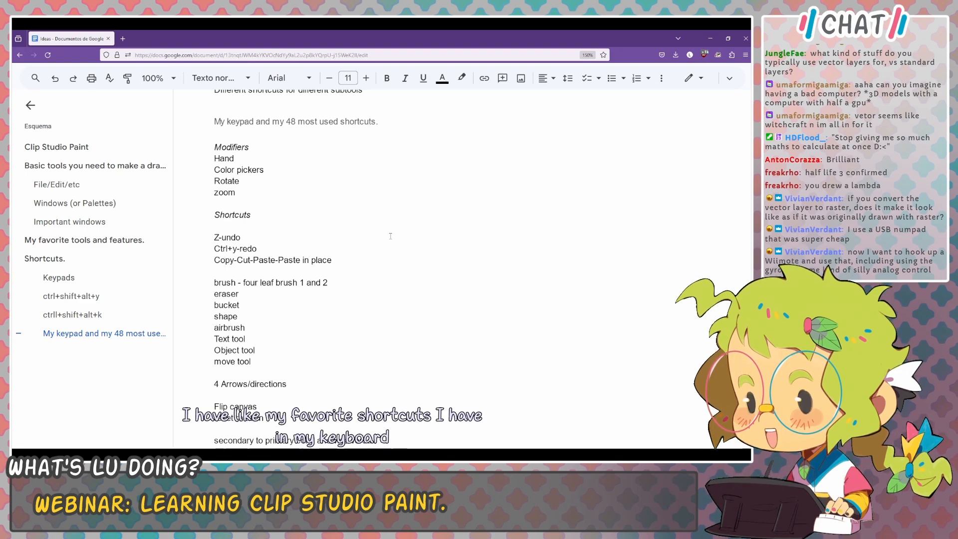
pyautogui.scroll(-2, 391, 237)
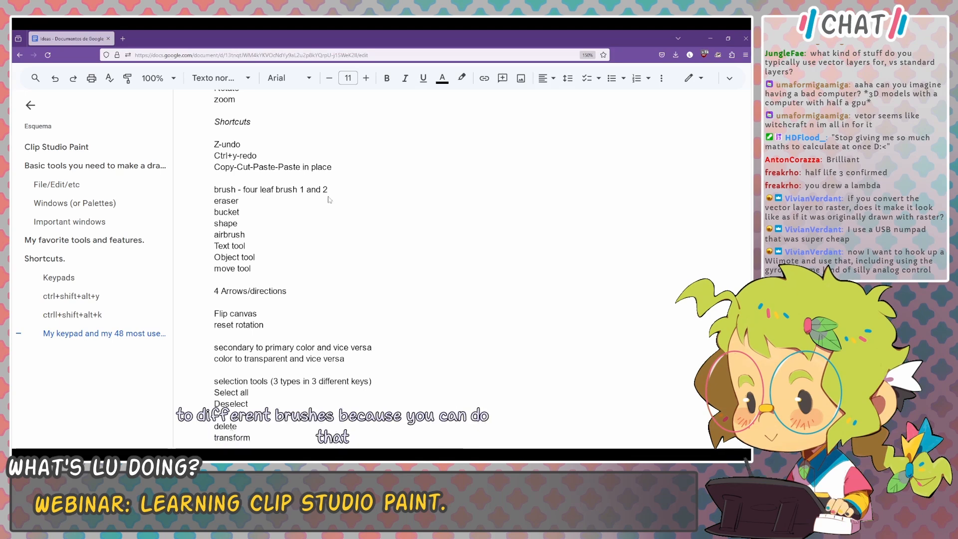
# Step: Switch back to Clip Studio Paint, reselect the Turnip textured pen, and open Shortcut Settings, moving its dialog lower on the canvas
pyautogui.hotkey('alt', 'Tab')
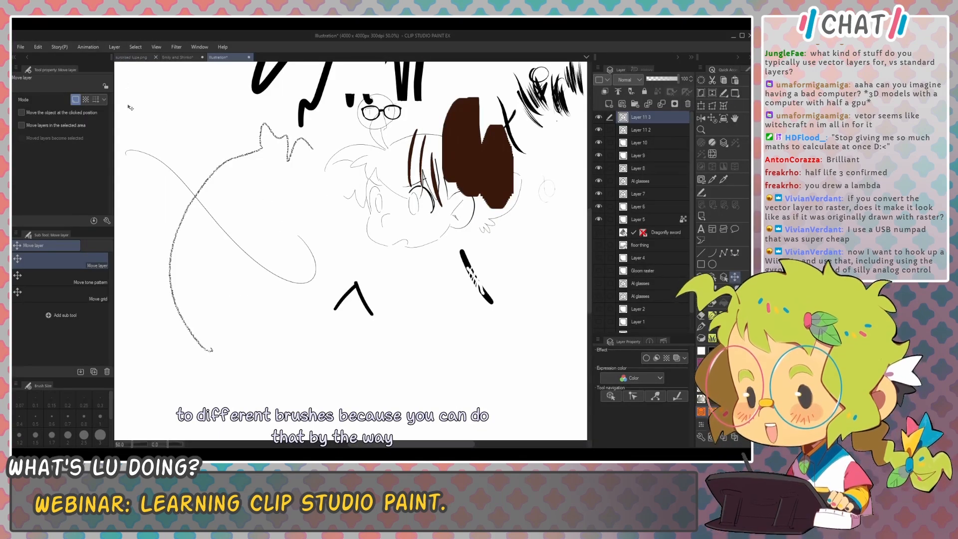
pyautogui.press('p')
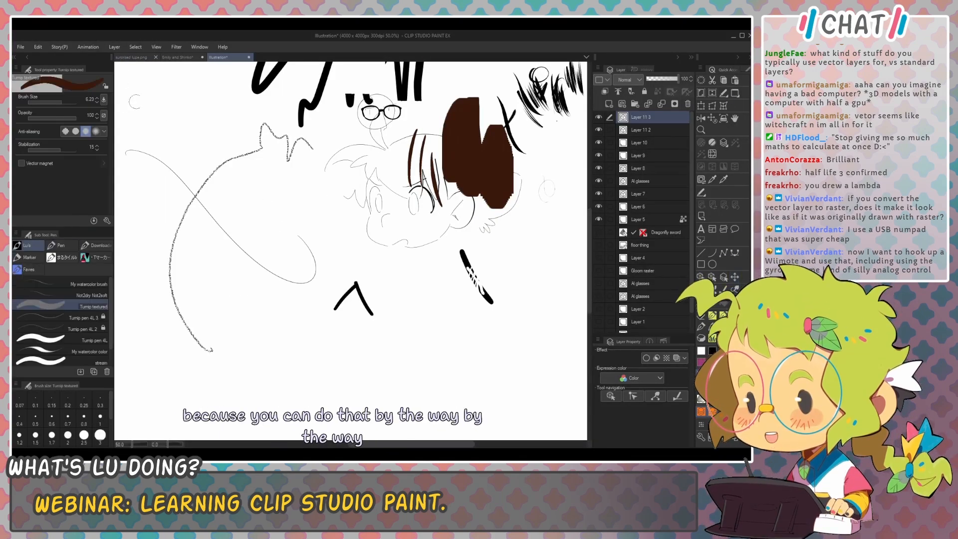
pyautogui.click(22, 48)
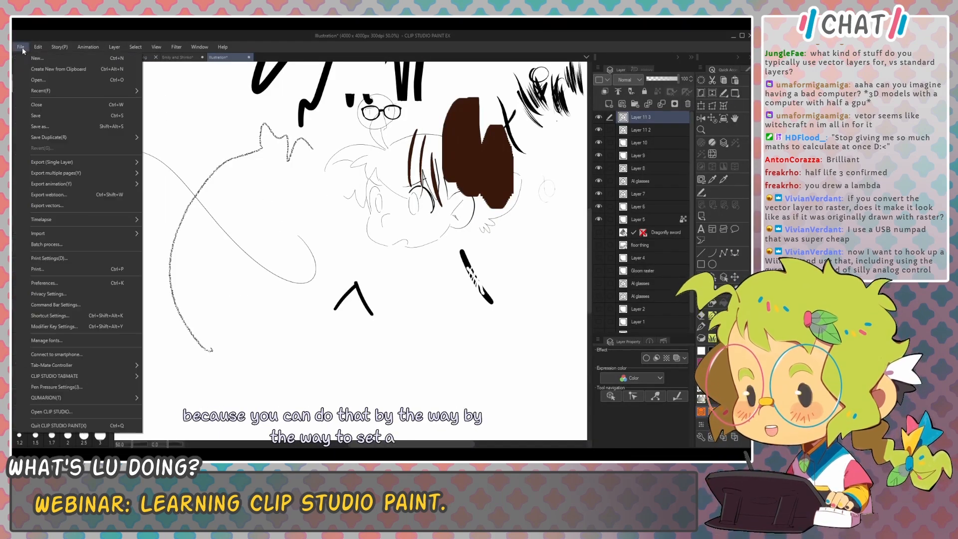
pyautogui.click(67, 318)
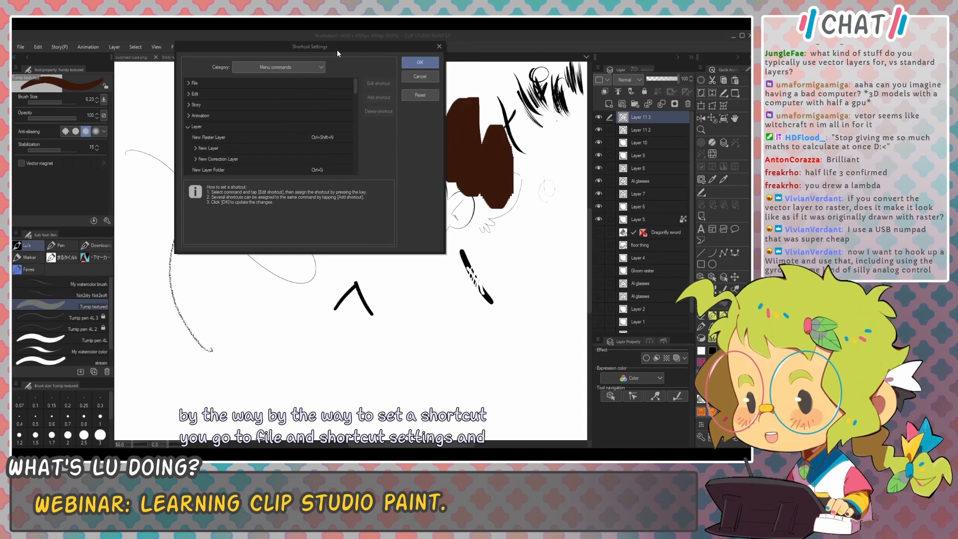
pyautogui.moveTo(337, 50); pyautogui.dragTo(356, 120)
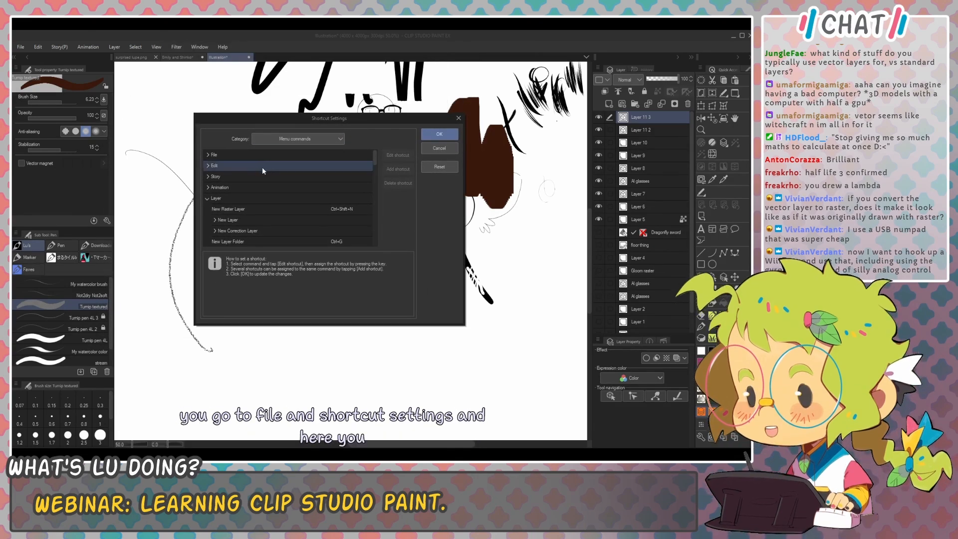
# Step: Check the available shortcut categories, keep Menu commands, and collapse its Layer group to show the top-level menus
pyautogui.click(325, 140)
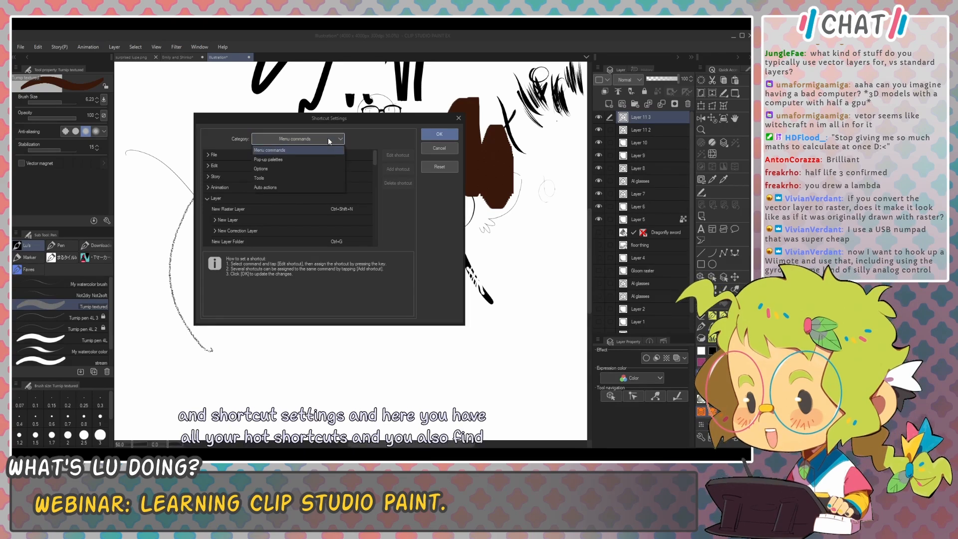
pyautogui.click(312, 140)
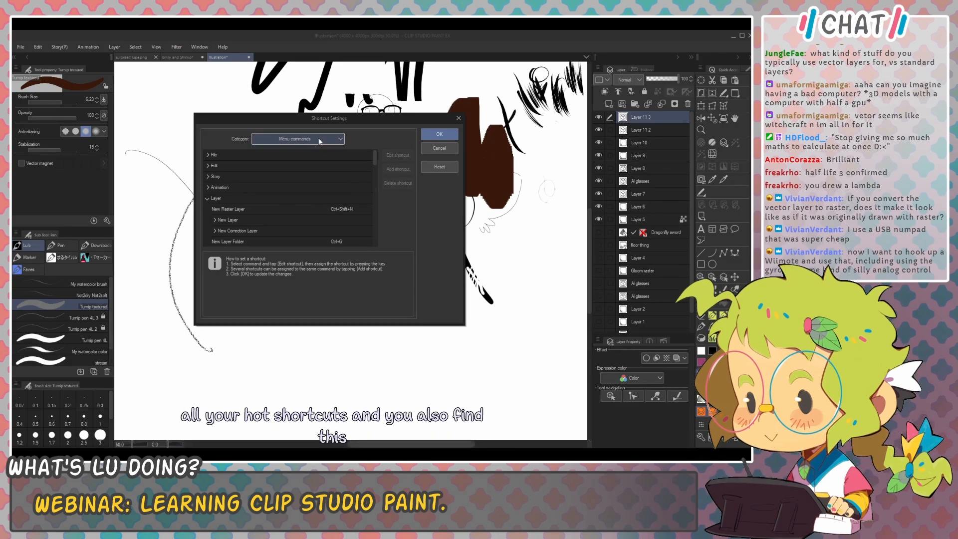
pyautogui.click(215, 155)
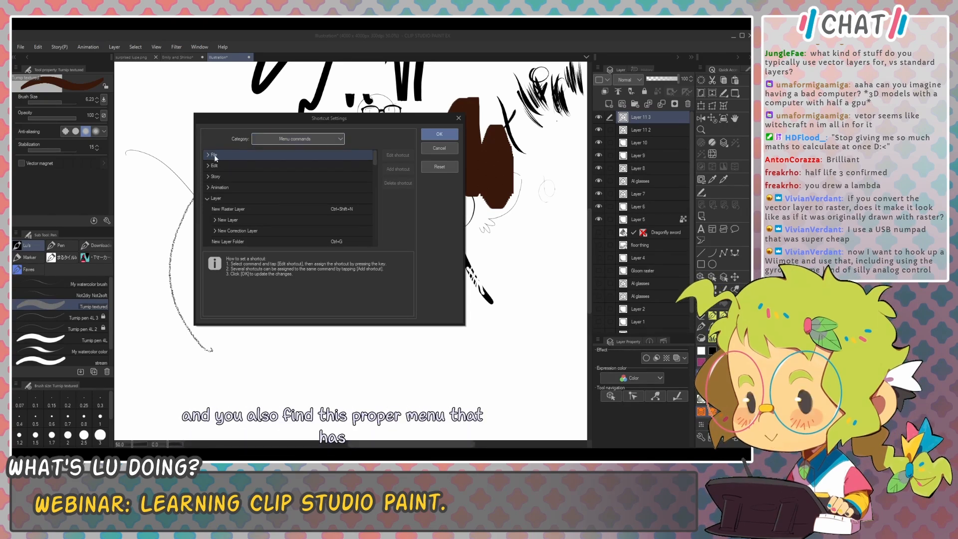
pyautogui.click(207, 199)
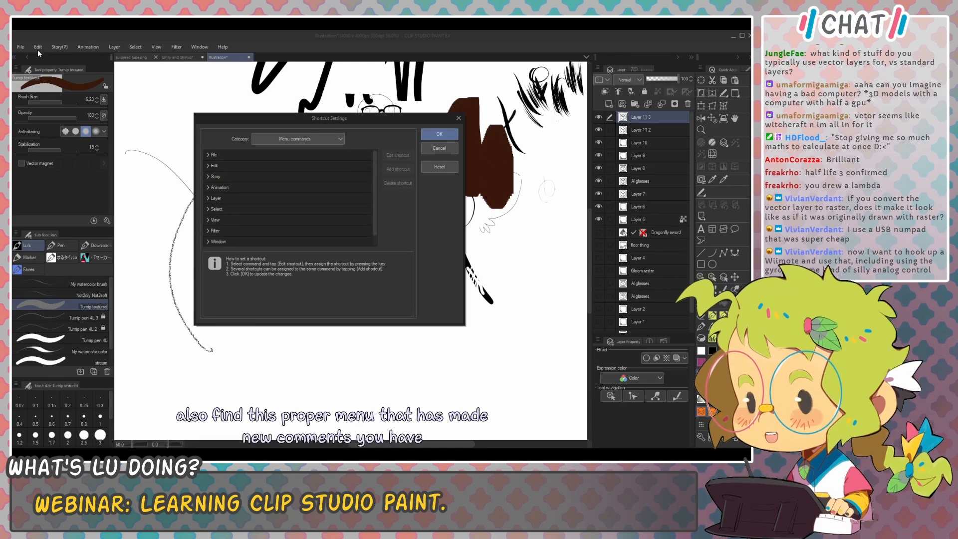
# Step: Change the shortcut category to Pop-up palettes and select Quick Access under Display/hide pop-up
pyautogui.click(280, 139)
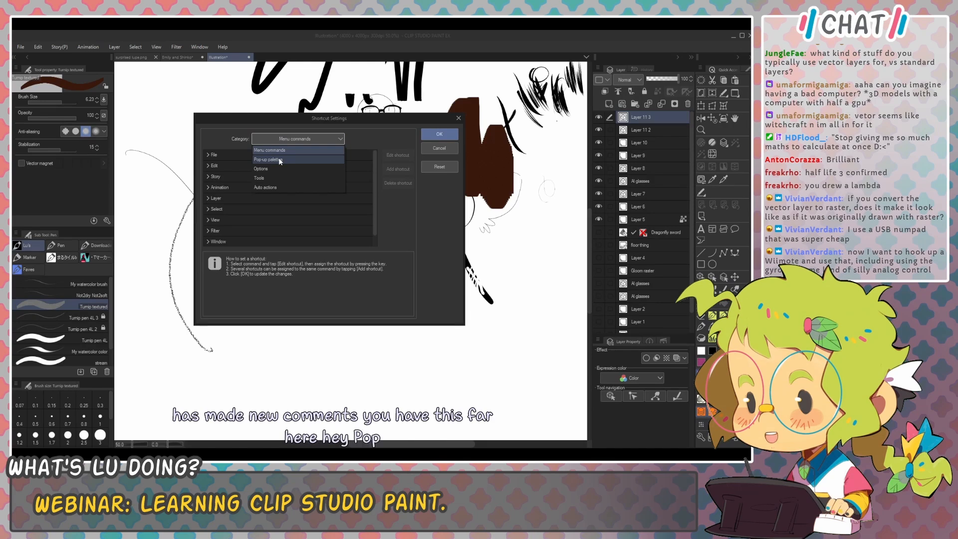
pyautogui.click(280, 160)
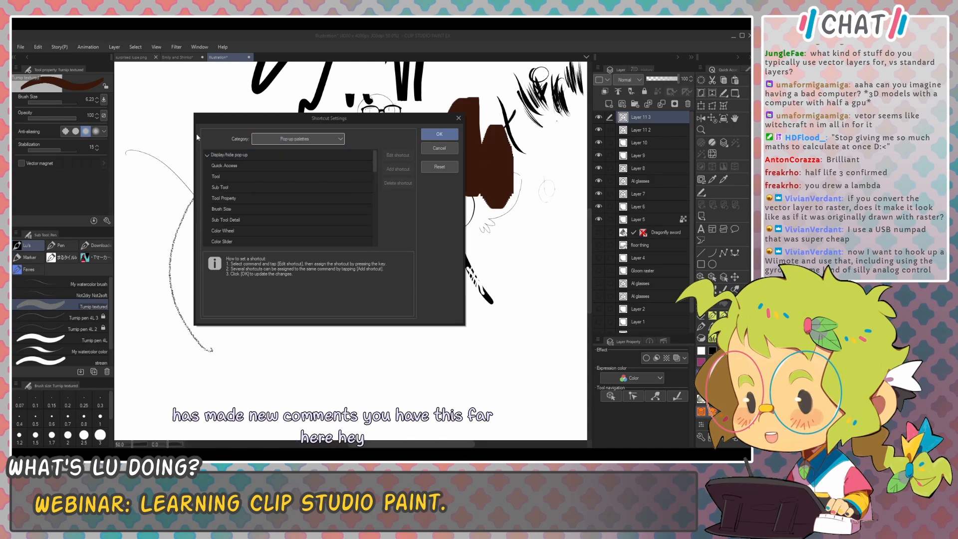
pyautogui.click(313, 139)
pyautogui.click(299, 142)
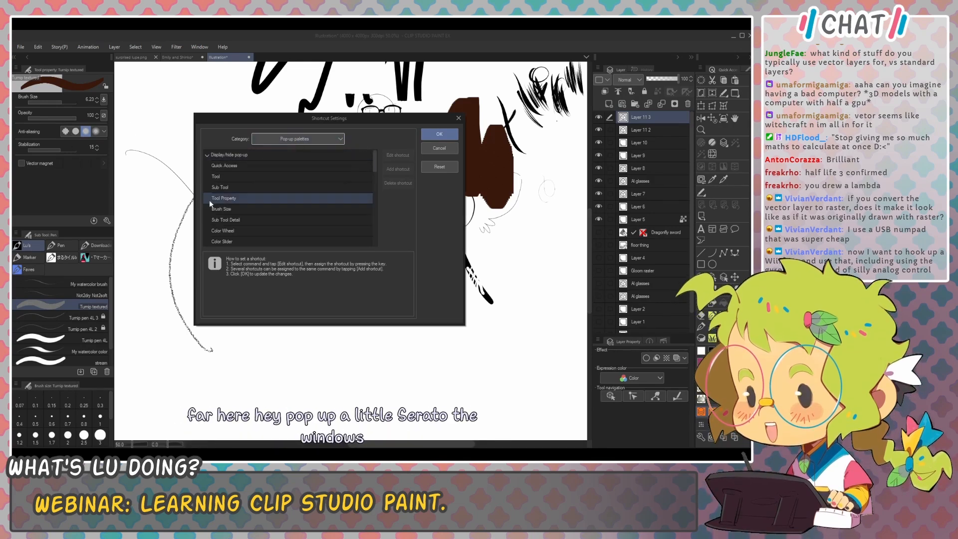
pyautogui.click(273, 168)
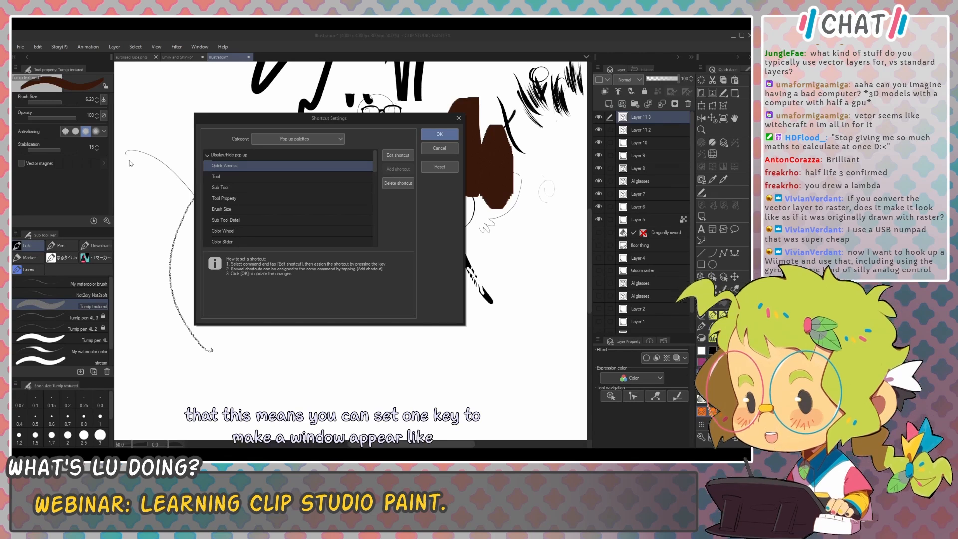
# Step: Change the shortcut category to Options and inspect its Canvas and Tool property palette groups, collapsing both again
pyautogui.click(292, 139)
pyautogui.click(286, 168)
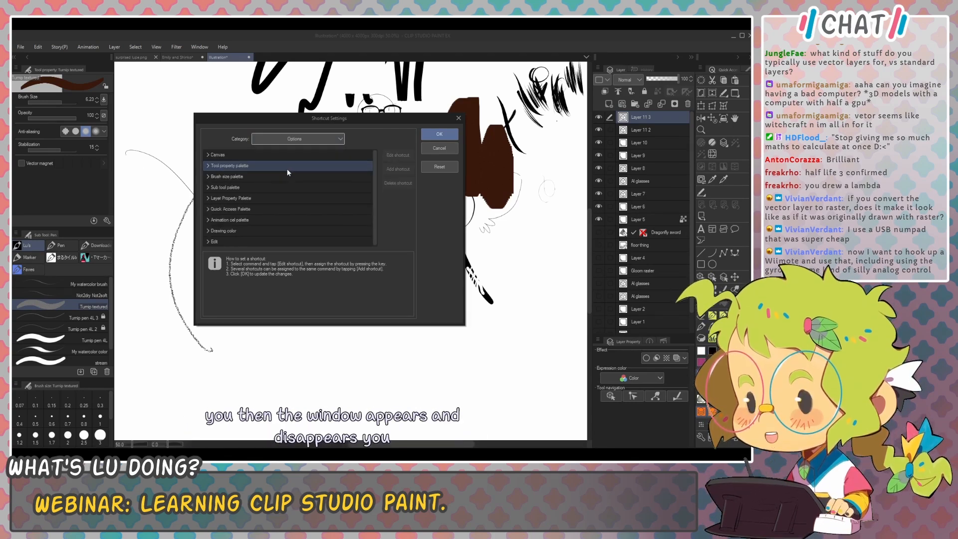
pyautogui.click(207, 155)
pyautogui.click(207, 155)
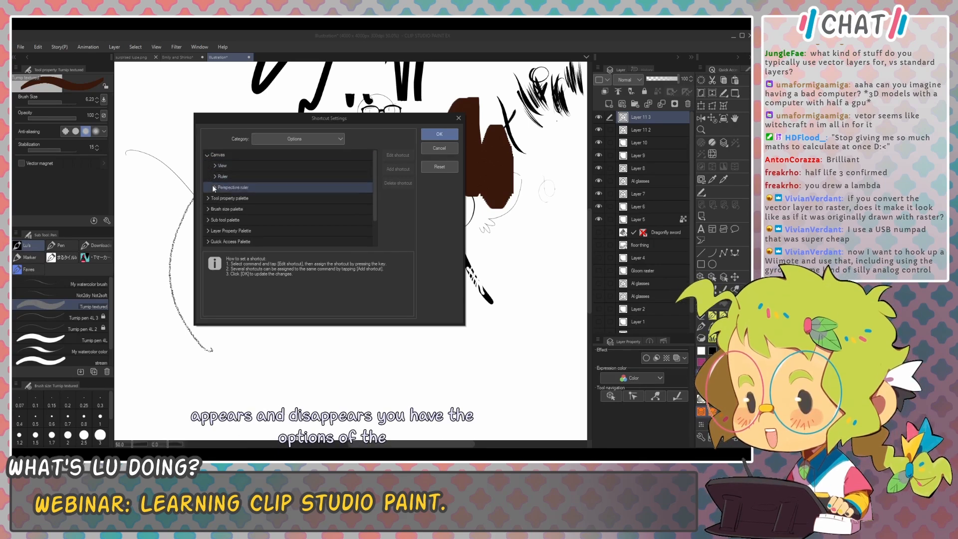
pyautogui.click(215, 166)
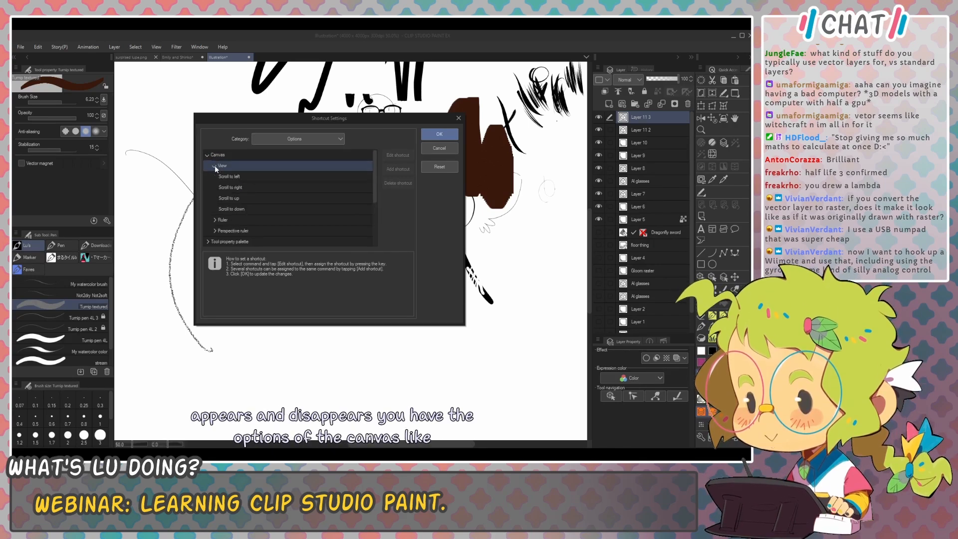
pyautogui.click(215, 166)
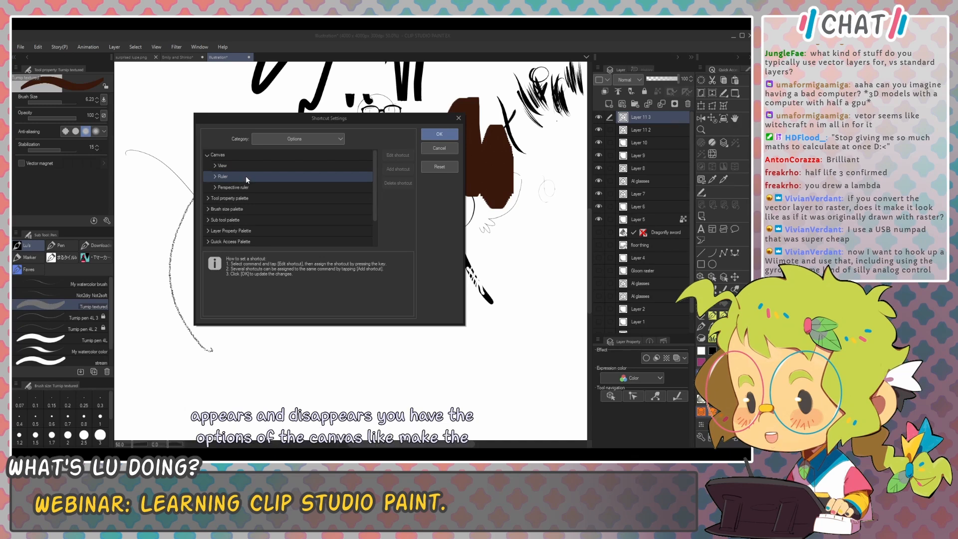
pyautogui.click(217, 188)
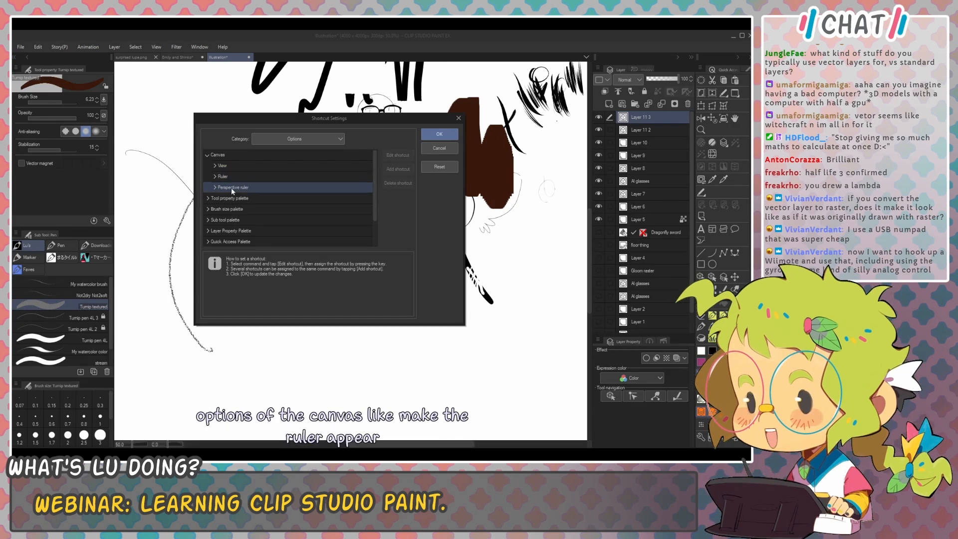
pyautogui.click(207, 199)
pyautogui.click(208, 155)
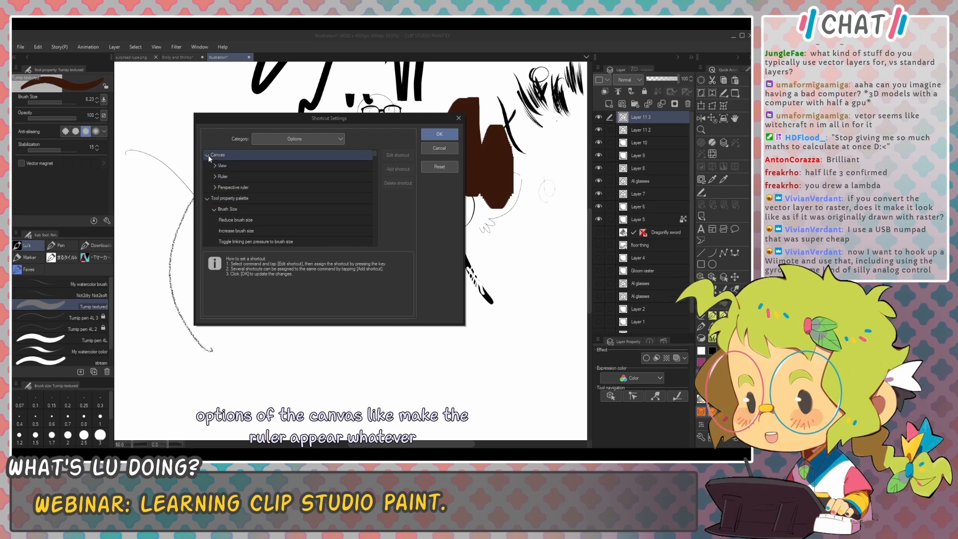
pyautogui.click(206, 167)
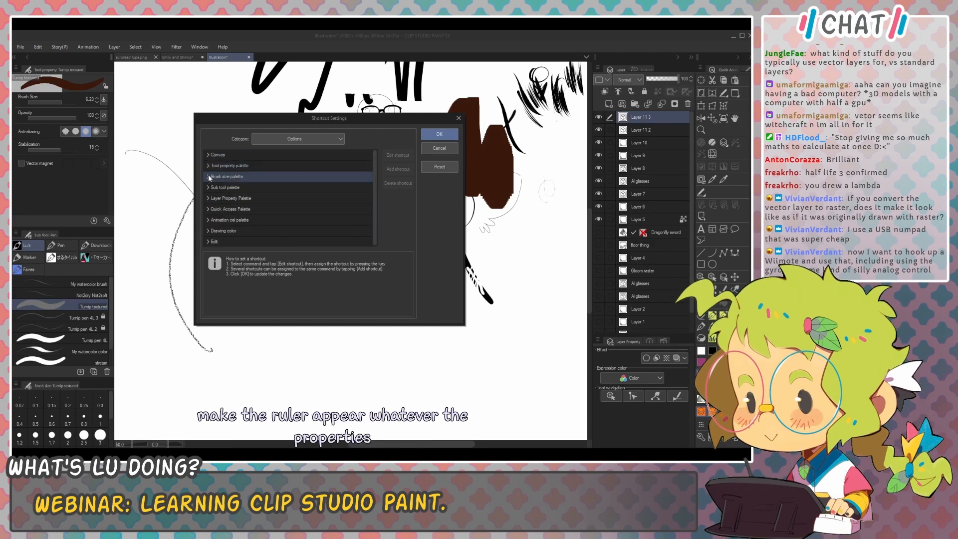
# Step: Change the shortcut category to Tools, check the Turnip pen 4L 3 entry in the Pen group, and close Shortcut Settings with OK
pyautogui.click(290, 139)
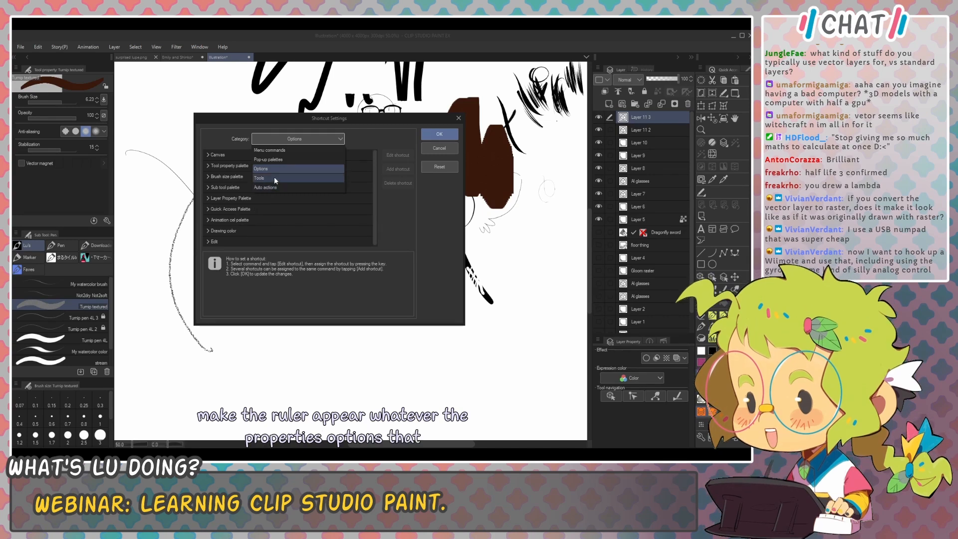
pyautogui.click(274, 177)
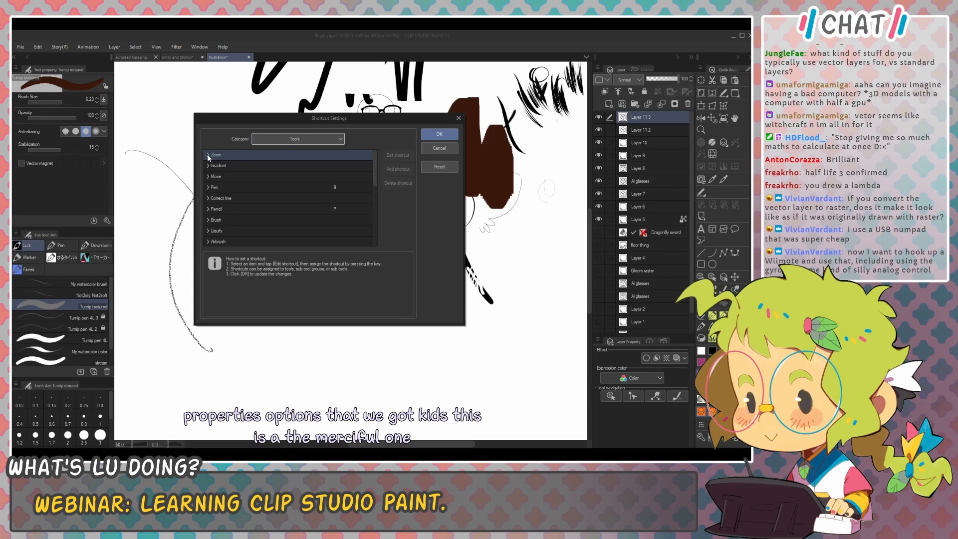
pyautogui.click(207, 188)
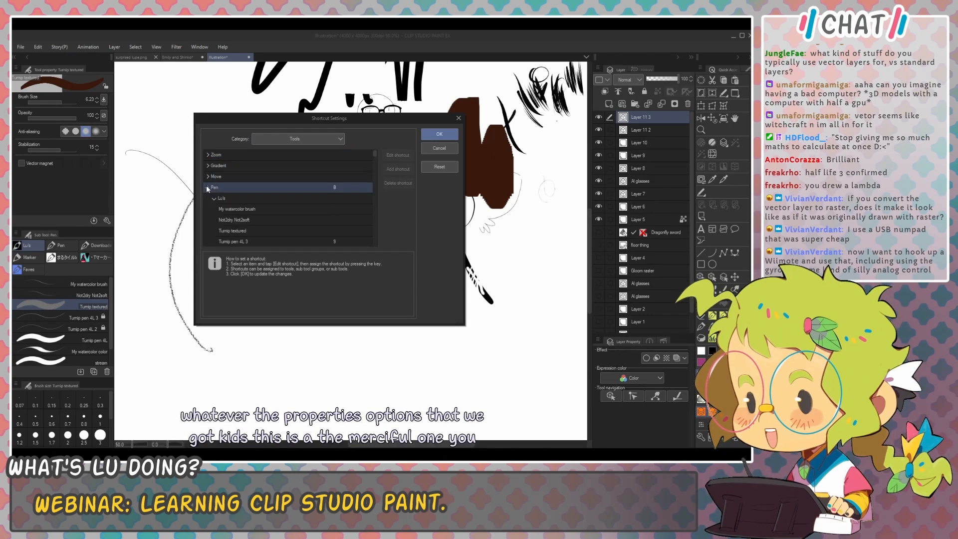
pyautogui.scroll(-1, 231, 193)
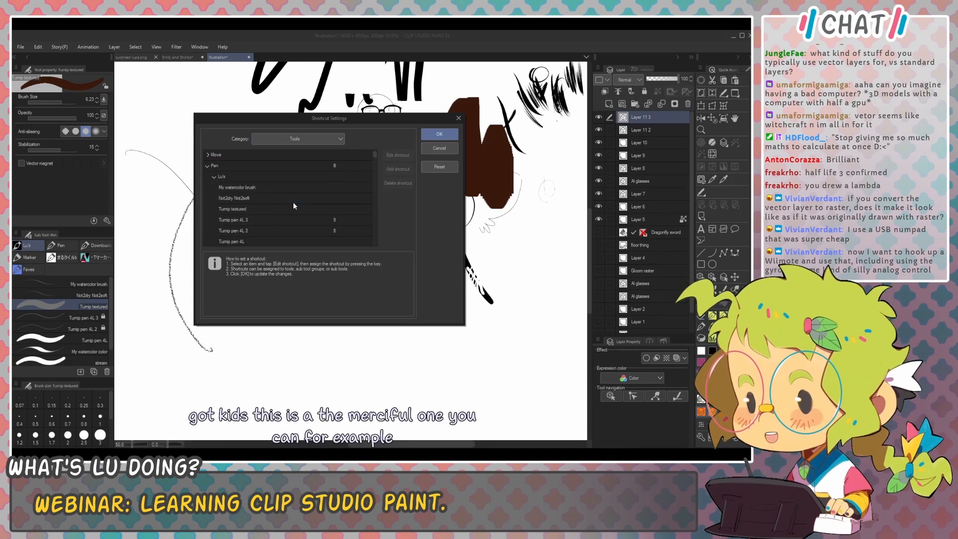
pyautogui.click(304, 220)
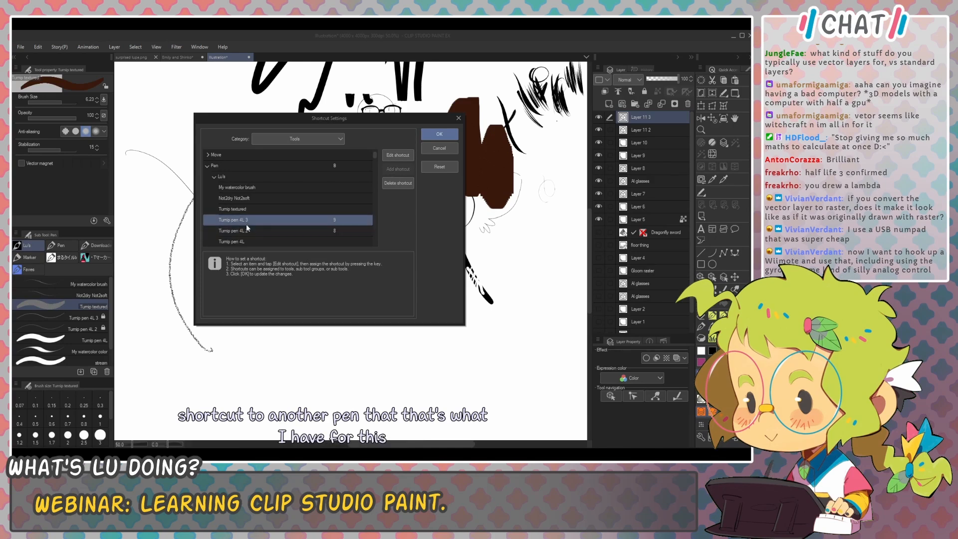
pyautogui.click(436, 139)
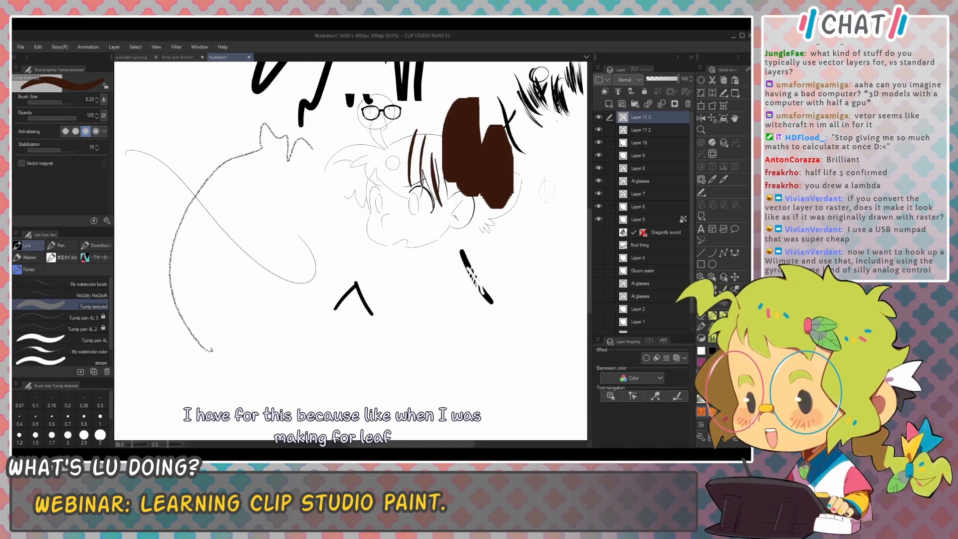
# Step: Draw a round head outline on an empty canvas area with the Turnip pen 4L 3, undoing the first circle and redrawing it
pyautogui.moveTo(340, 212); pyautogui.dragTo(453, 123)
pyautogui.moveTo(401, 248); pyautogui.dragTo(439, 154)
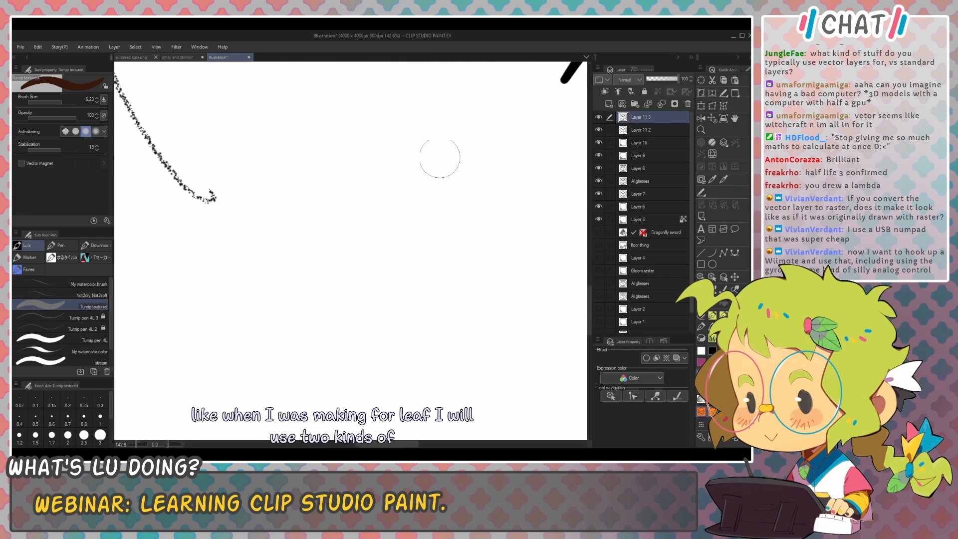
pyautogui.press('2')
pyautogui.moveTo(361, 150); pyautogui.dragTo(360, 183)
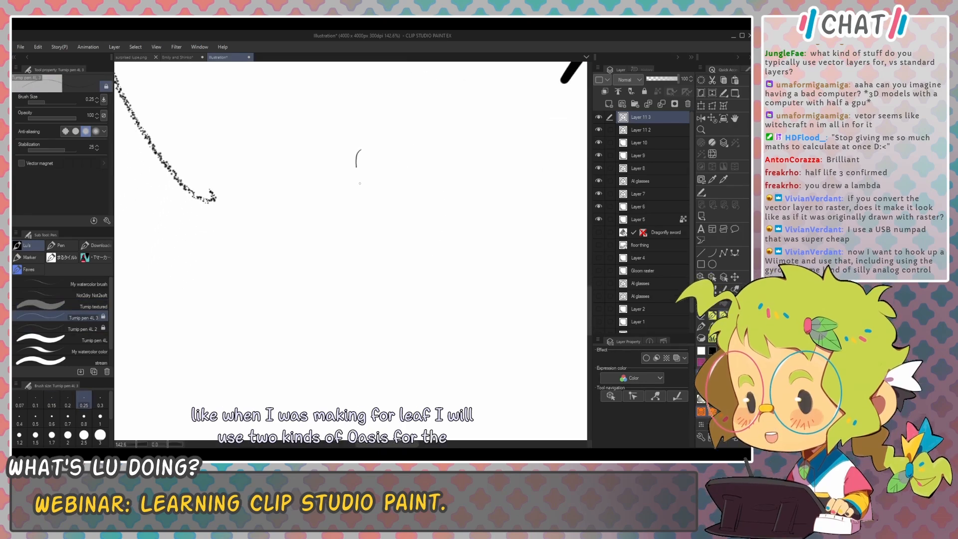
pyautogui.moveTo(441, 131); pyautogui.dragTo(469, 131)
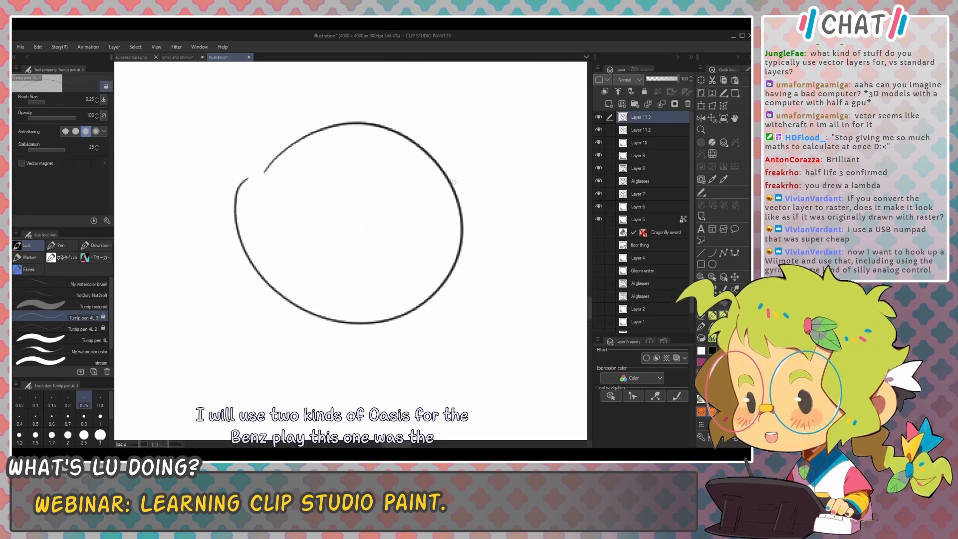
pyautogui.hotkey('ctrl', 'z')
pyautogui.moveTo(329, 120)
pyautogui.mouseDown()
pyautogui.moveTo(357, 110)
pyautogui.moveTo(436, 132)
pyautogui.moveTo(460, 215)
pyautogui.moveTo(397, 98)
pyautogui.moveTo(327, 122)
pyautogui.mouseUp()
# Step: Add short slanted blush lines to both cheeks with the Turnip pen 4L 2 at size 0.15
pyautogui.press(',')
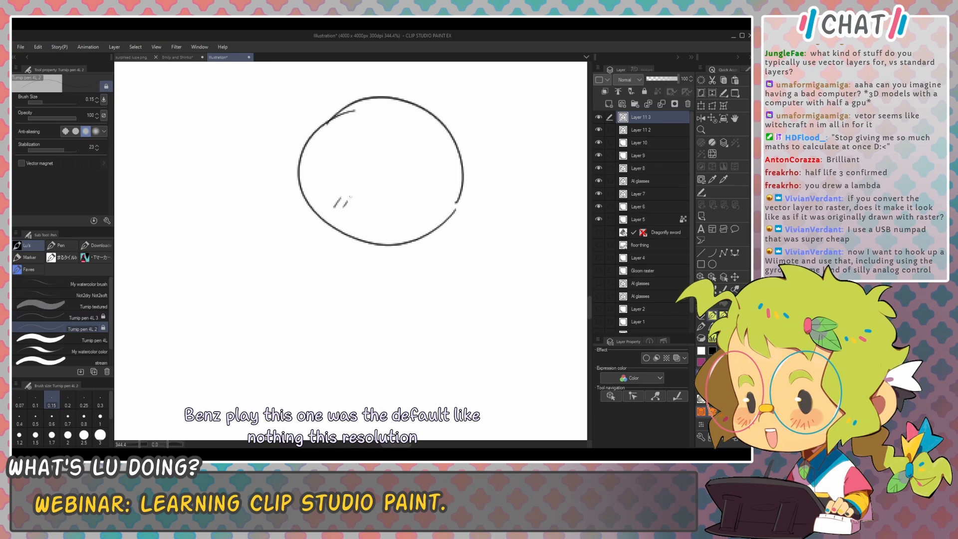
pyautogui.moveTo(360, 199); pyautogui.dragTo(355, 209)
pyautogui.moveTo(418, 187)
pyautogui.mouseDown()
pyautogui.moveTo(414, 199)
pyautogui.moveTo(422, 201)
pyautogui.mouseUp()
pyautogui.moveTo(438, 185); pyautogui.dragTo(431, 198)
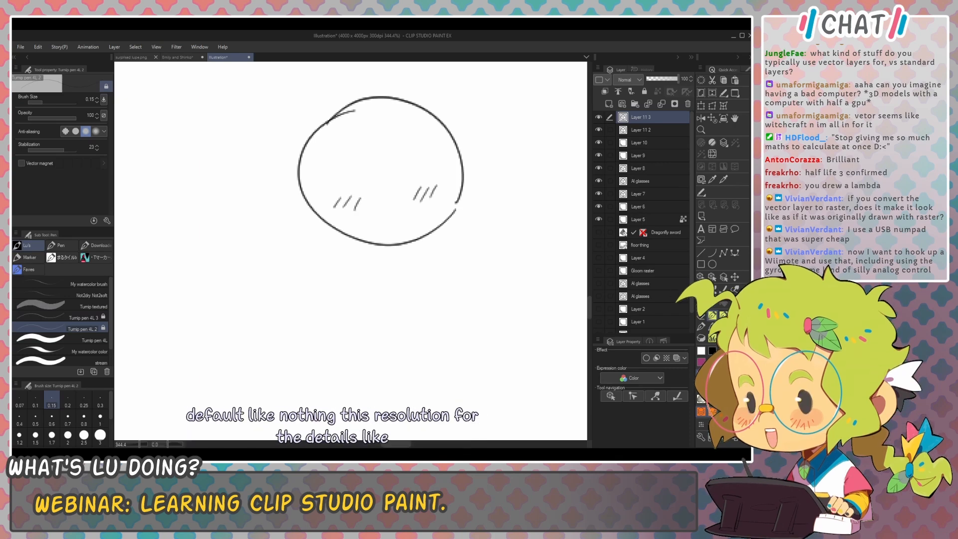
# Step: Draw both eyes, a smile and the neck with the Turnip pen 4L 3 at size 0.25
pyautogui.press('.')
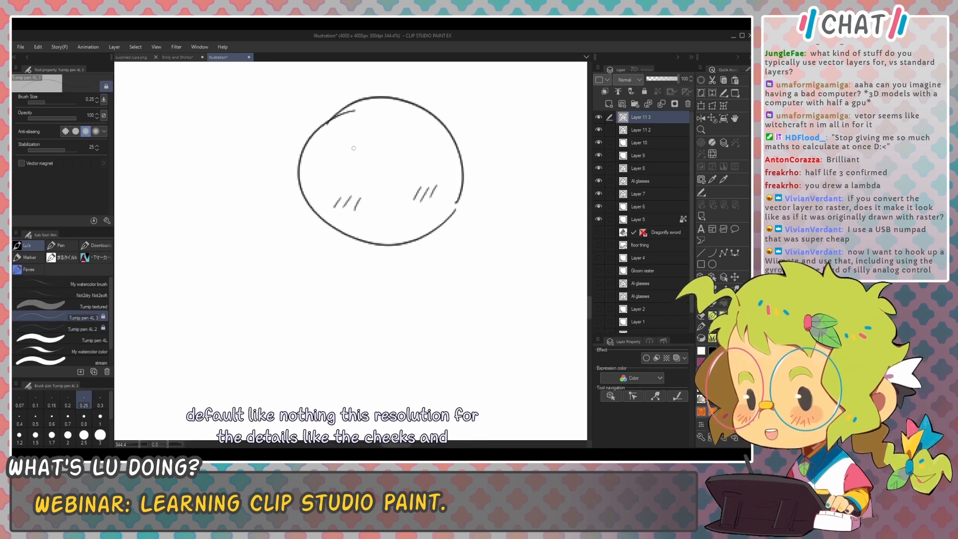
pyautogui.moveTo(353, 148)
pyautogui.mouseDown()
pyautogui.moveTo(348, 142)
pyautogui.moveTo(318, 185)
pyautogui.mouseUp()
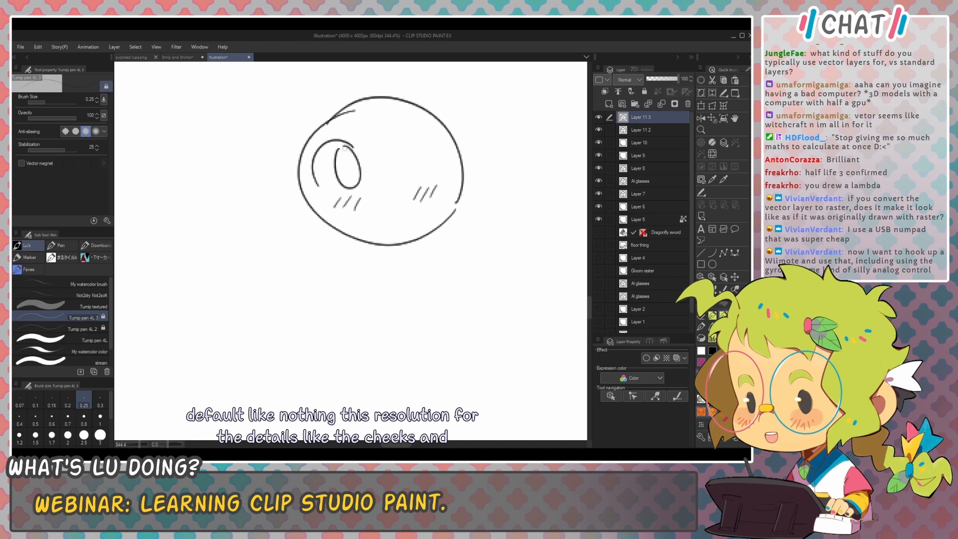
pyautogui.moveTo(406, 142); pyautogui.dragTo(420, 145)
pyautogui.moveTo(436, 233); pyautogui.dragTo(432, 186)
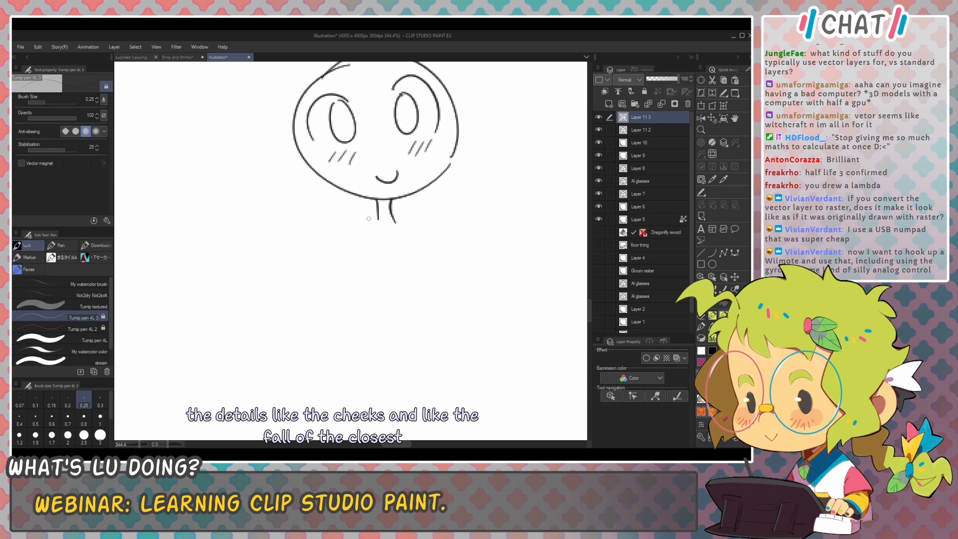
# Step: Draw the collar and shoulders below the neck, and add small fold lines inside the collar with the thinner Turnip pen 4L 2
pyautogui.moveTo(369, 218); pyautogui.dragTo(413, 220)
pyautogui.moveTo(368, 220); pyautogui.dragTo(338, 246)
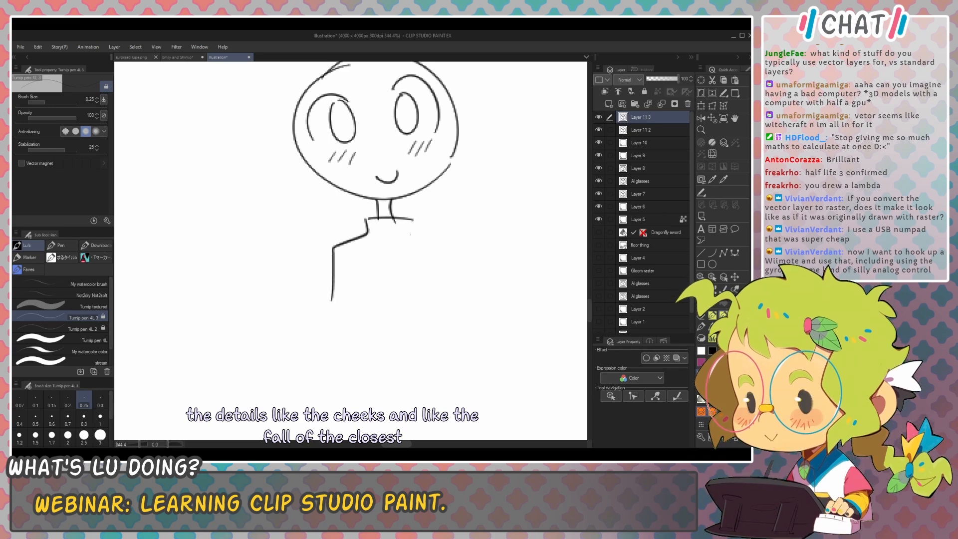
pyautogui.moveTo(413, 228)
pyautogui.mouseDown()
pyautogui.moveTo(439, 239)
pyautogui.moveTo(464, 283)
pyautogui.mouseUp()
pyautogui.press('p')
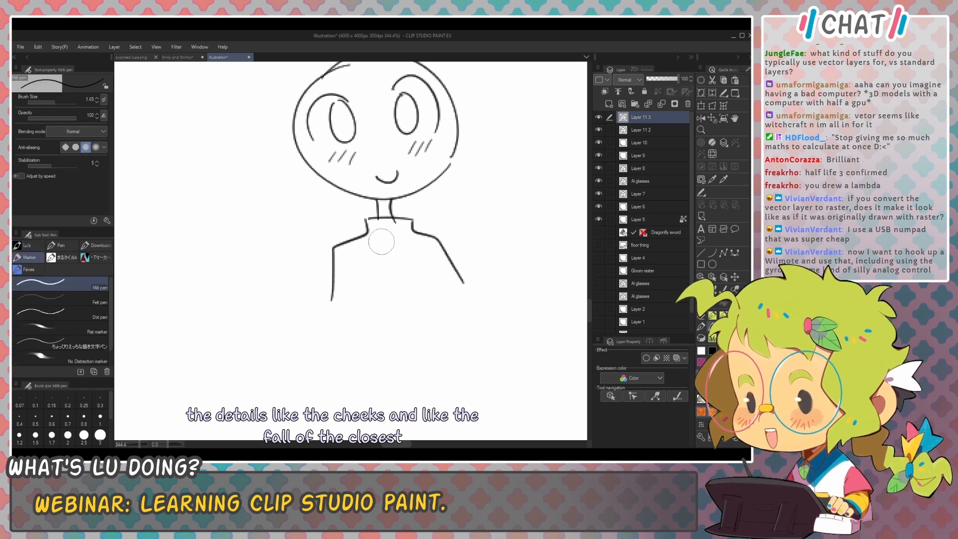
pyautogui.press('p')
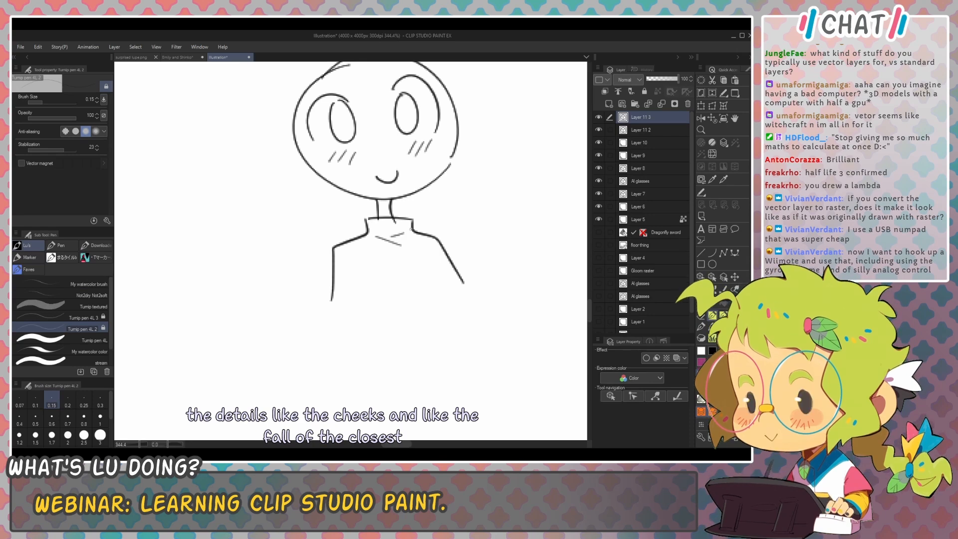
# Step: Switch to the Google Docs notes and read the tool shortcuts from the brushes down to the Object tool
pyautogui.hotkey('alt', 'Tab')
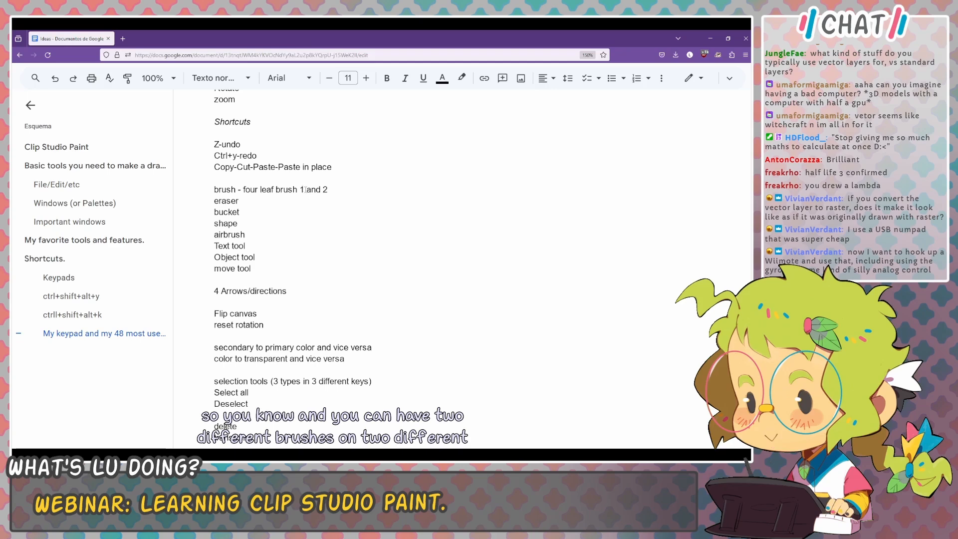
pyautogui.press('Down')
pyautogui.press('Down')
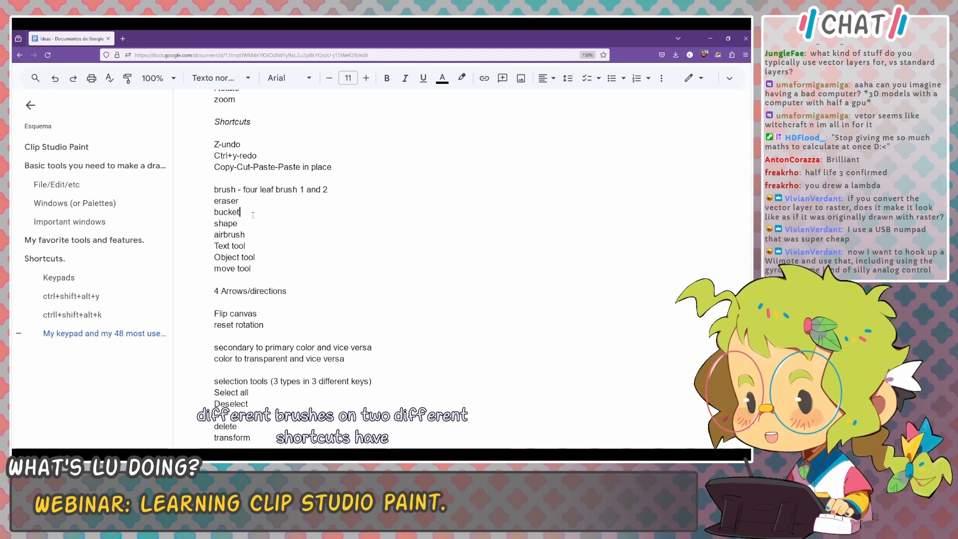
pyautogui.press('Down')
pyautogui.press('Down')
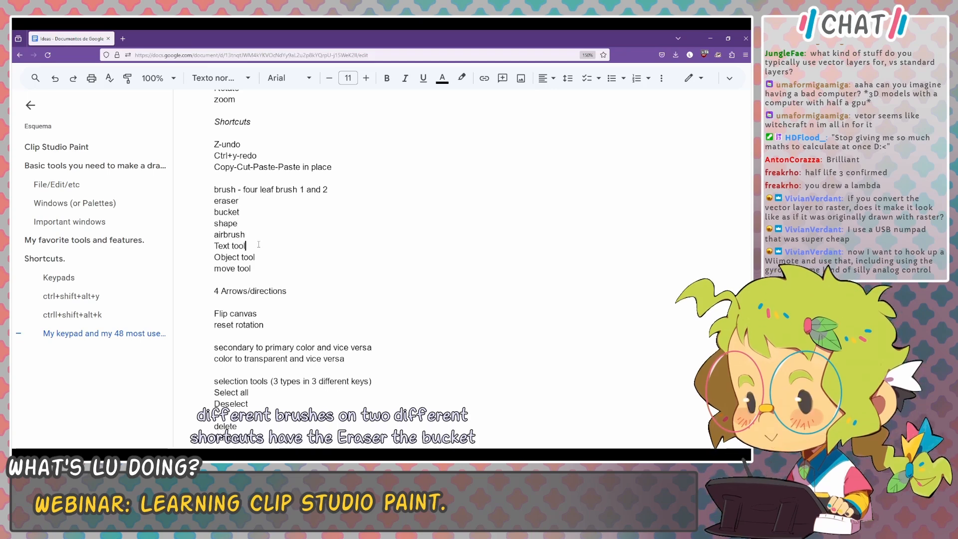
pyautogui.scroll(-2, 260, 209)
pyautogui.click(222, 164)
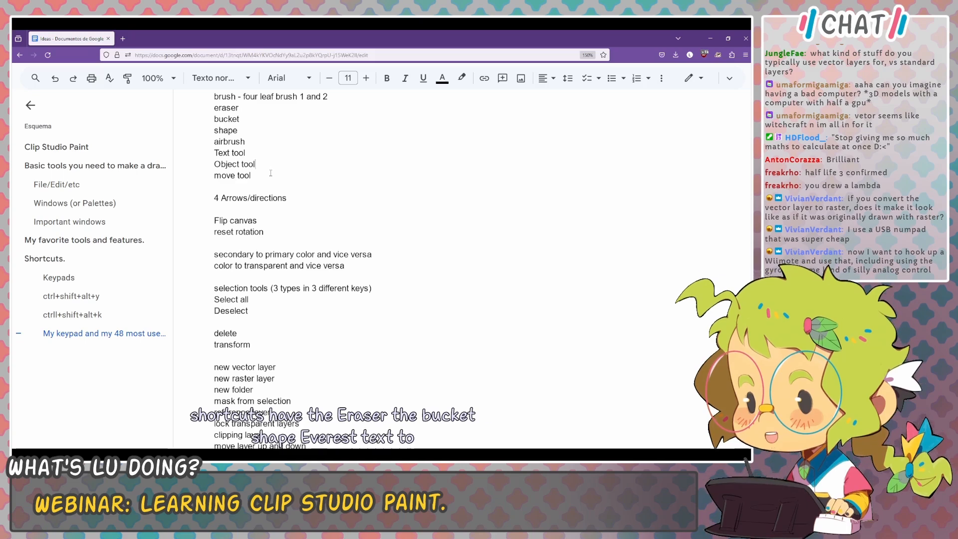
pyautogui.moveTo(228, 164); pyautogui.dragTo(255, 164)
pyautogui.click(250, 164)
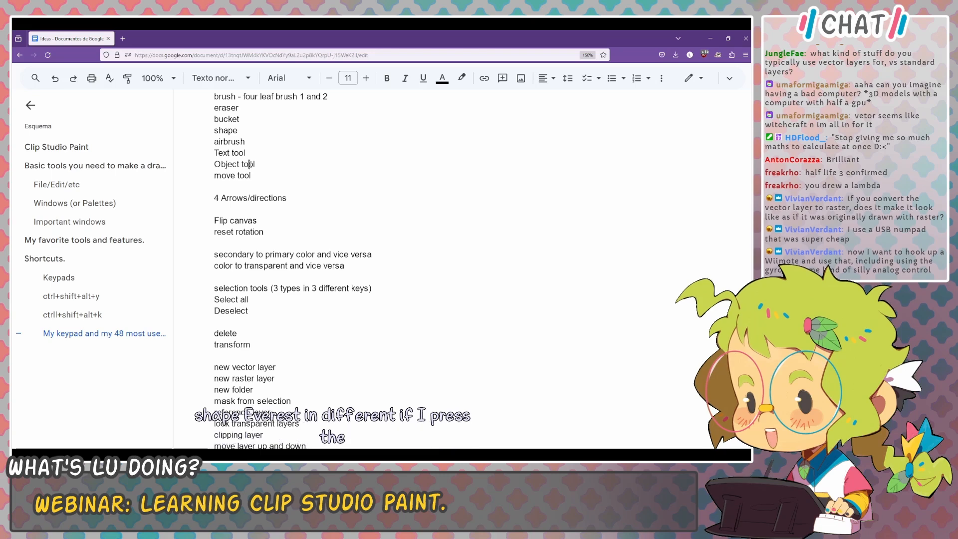
pyautogui.moveTo(220, 164); pyautogui.dragTo(253, 164)
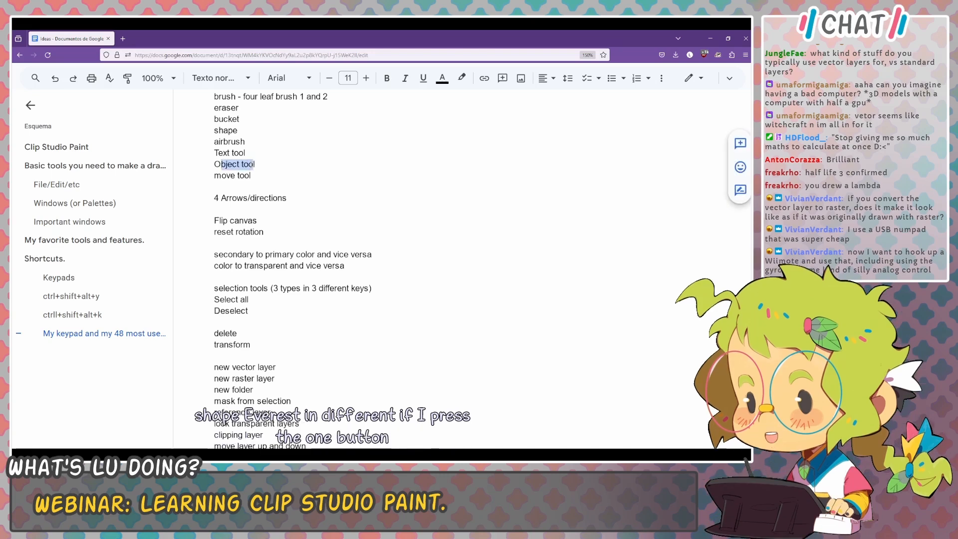
pyautogui.click(252, 164)
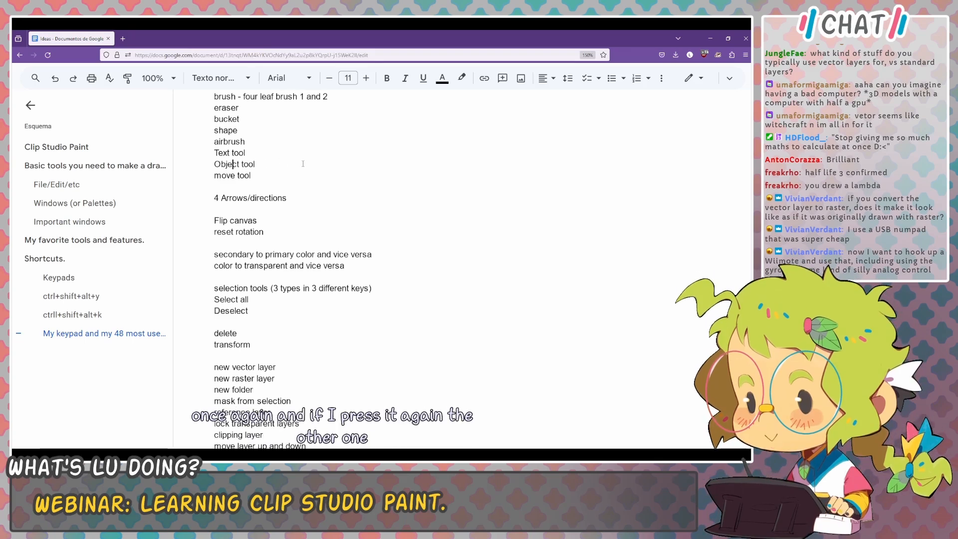
# Step: Switch to Clip Studio Paint, cycle from the Object to the Object 2 sub tool, and return to the Google Docs notes
pyautogui.hotkey('alt', 'Tab')
pyautogui.press('o')
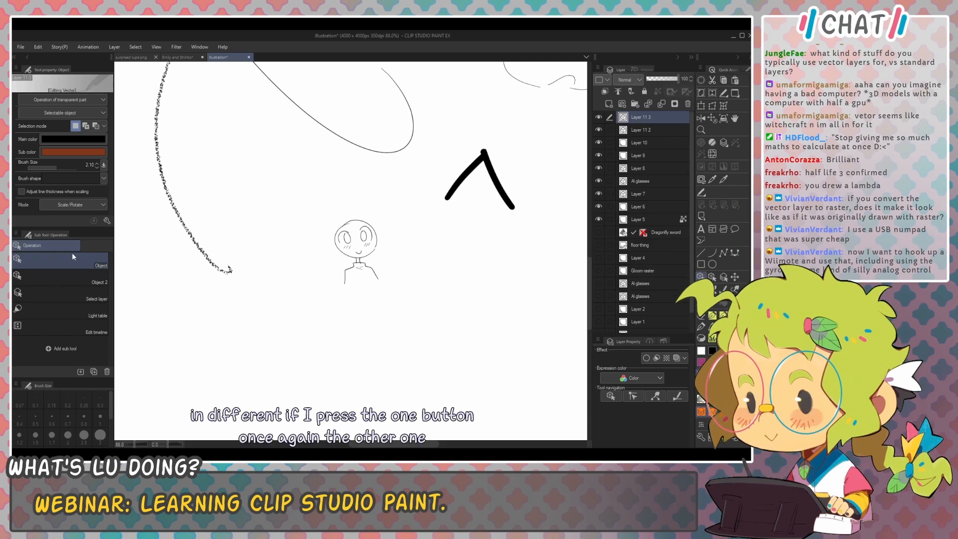
pyautogui.press('o')
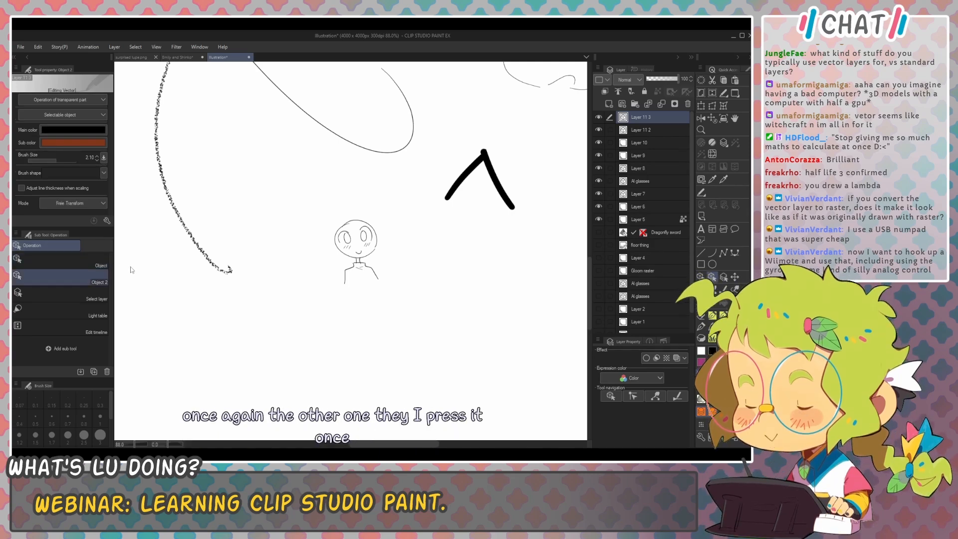
pyautogui.press('o')
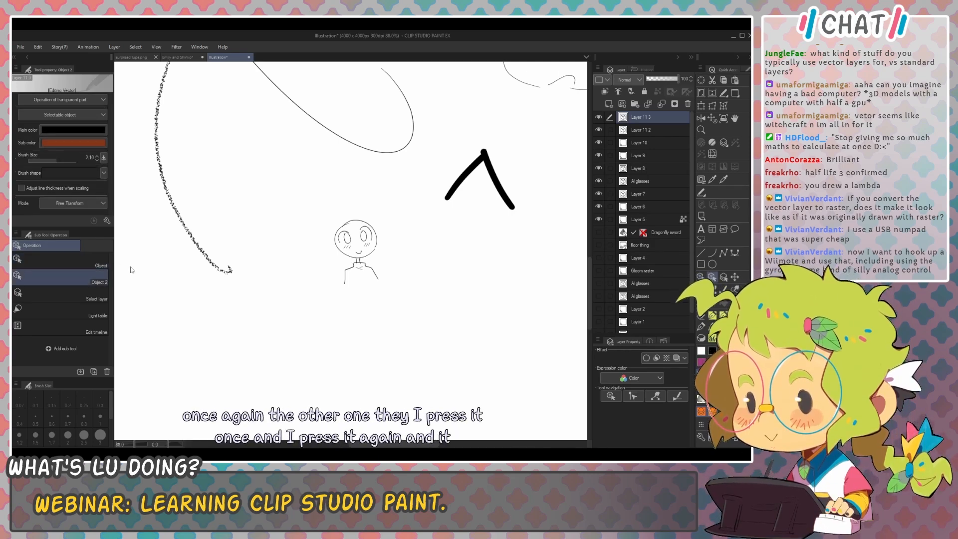
pyautogui.hotkey('alt', 'Tab')
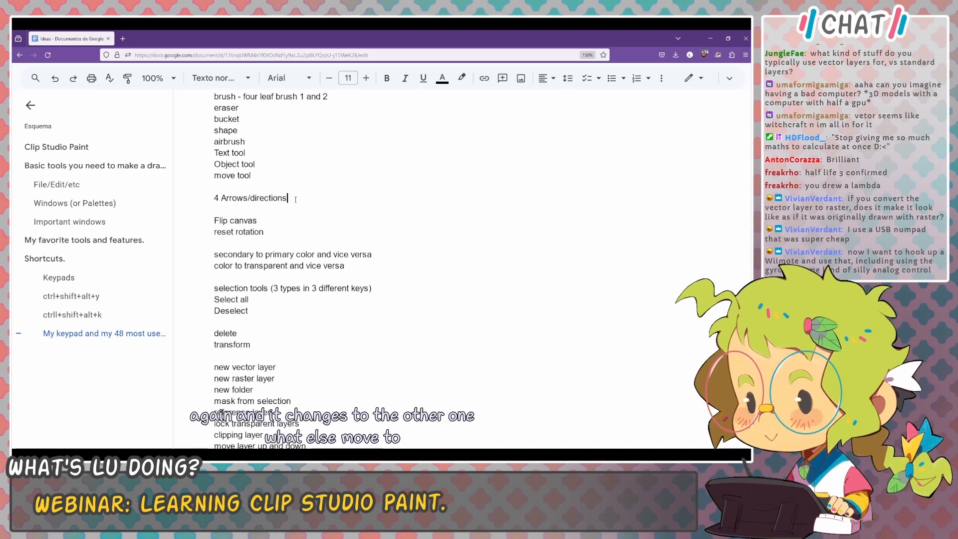
# Step: Read the shortcut notes from the direction arrows through canvas flip, rotation reset and colour switching, comparing them with the earlier modifier and tool entries
pyautogui.scroll(-5, 295, 199)
pyautogui.scroll(5, 296, 199)
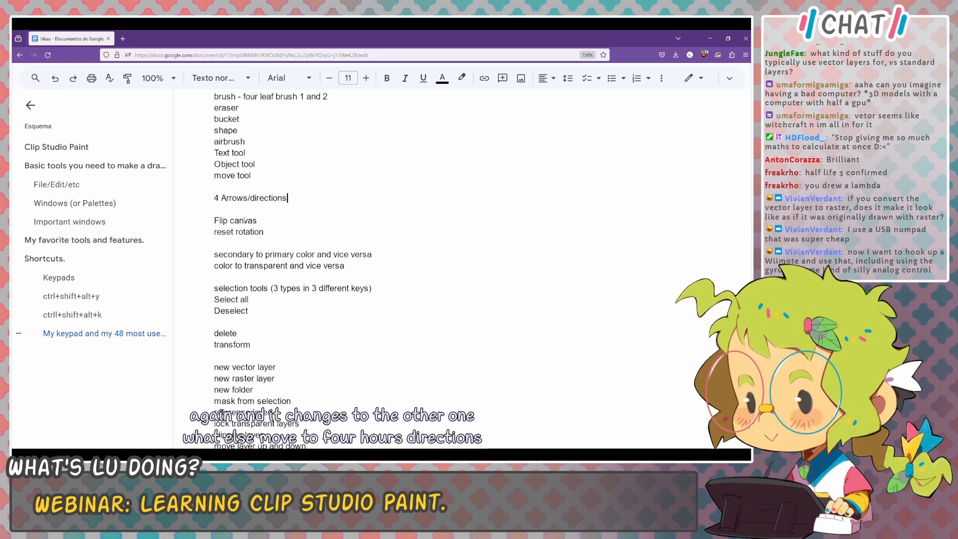
pyautogui.click(266, 232)
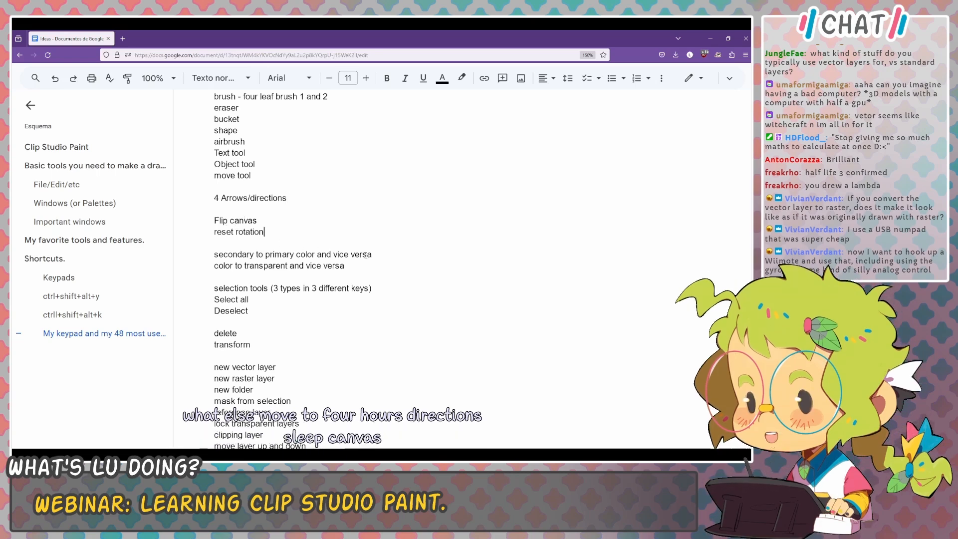
pyautogui.scroll(-3, 368, 254)
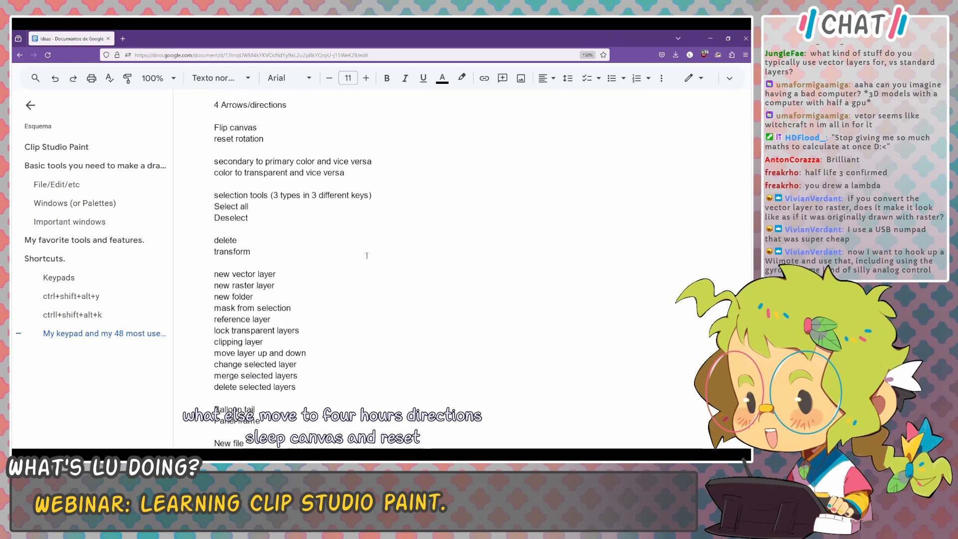
pyautogui.click(359, 170)
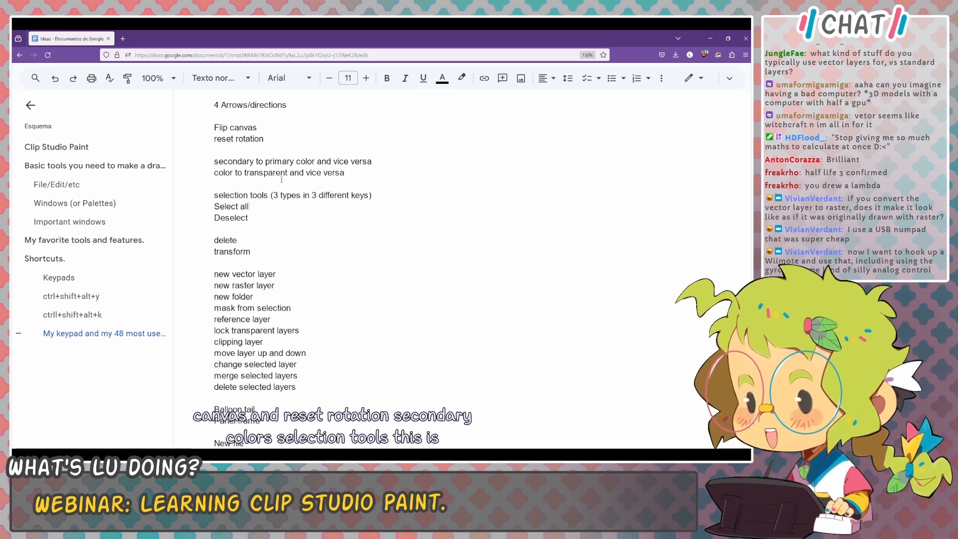
pyautogui.scroll(7, 273, 166)
pyautogui.scroll(-1, 273, 166)
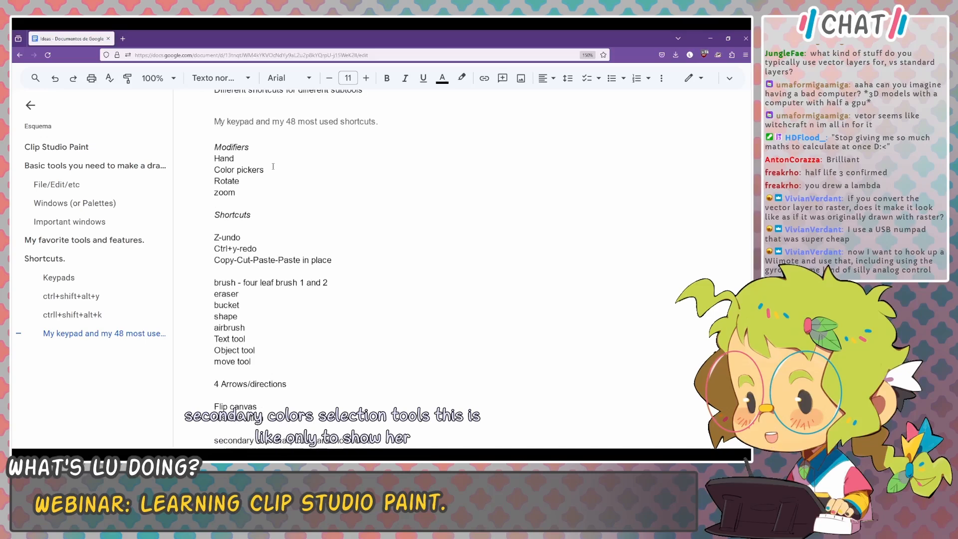
pyautogui.scroll(3, 273, 166)
pyautogui.scroll(-3, 273, 166)
pyautogui.scroll(-5, 273, 166)
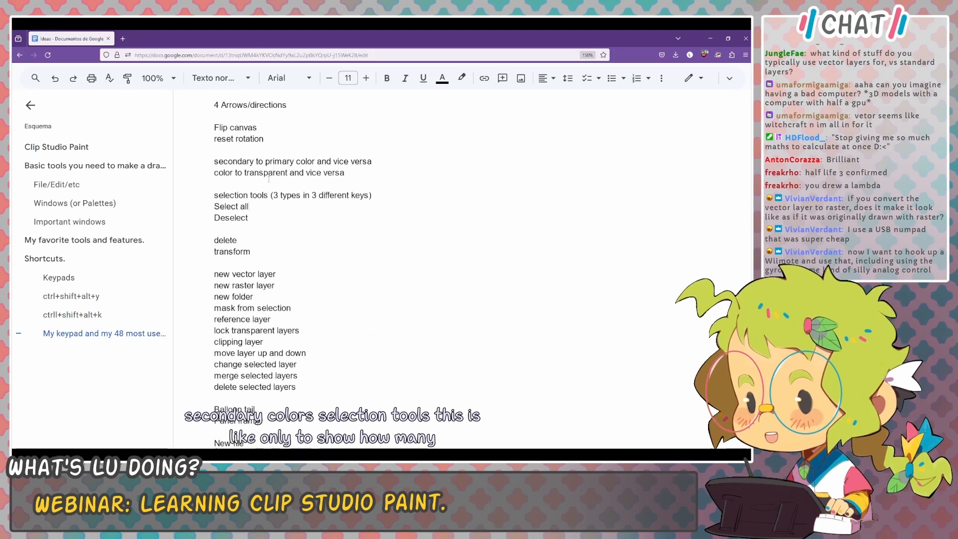
pyautogui.scroll(10, 274, 222)
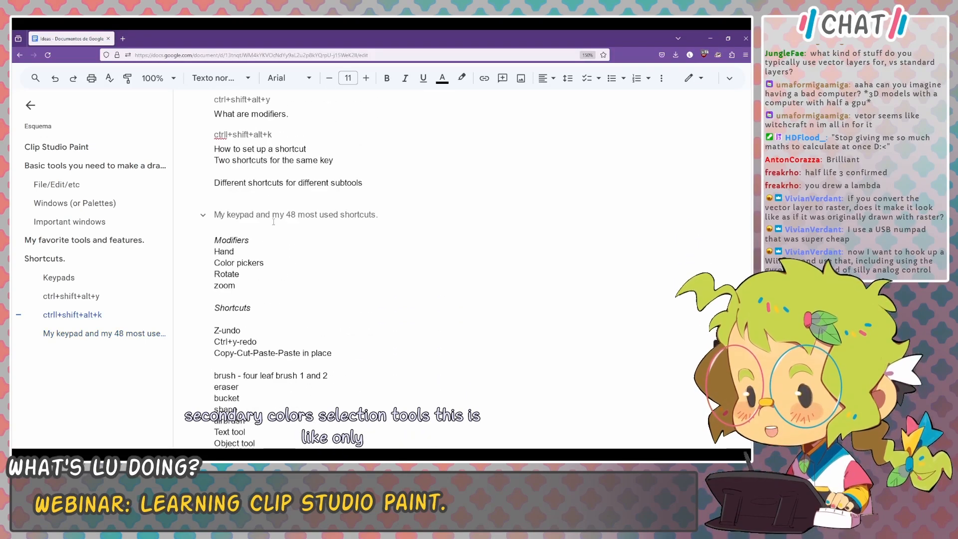
pyautogui.scroll(-10, 322, 208)
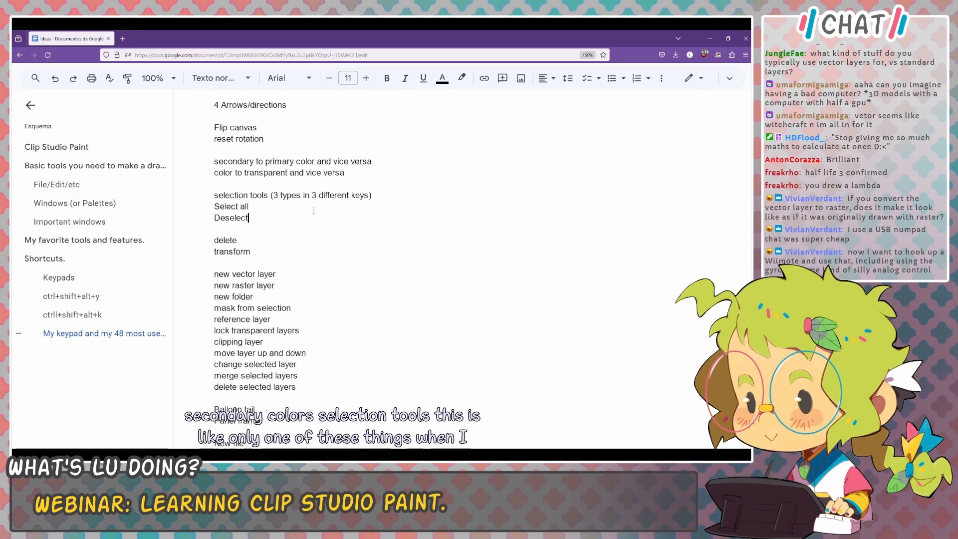
pyautogui.scroll(-2, 307, 212)
pyautogui.scroll(2, 300, 212)
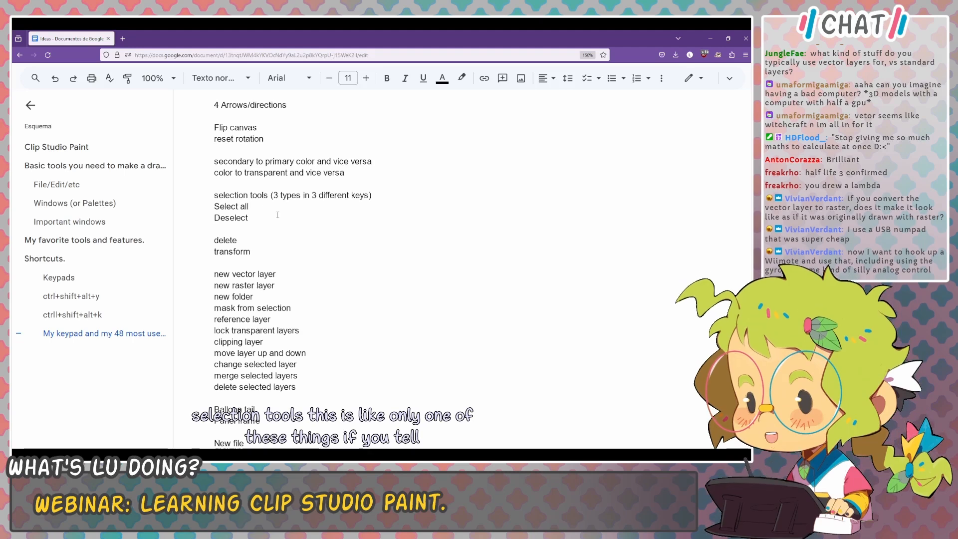
# Step: Highlight the selection tools entry in the notes and read on through Select all, Deselect, delete, transform and the new layer shortcuts
pyautogui.moveTo(237, 196); pyautogui.dragTo(281, 195)
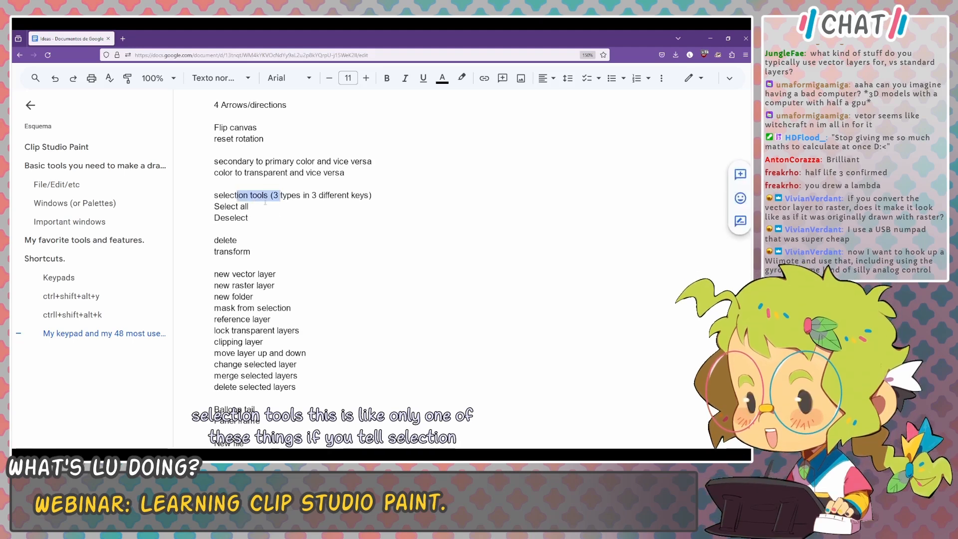
pyautogui.click(291, 202)
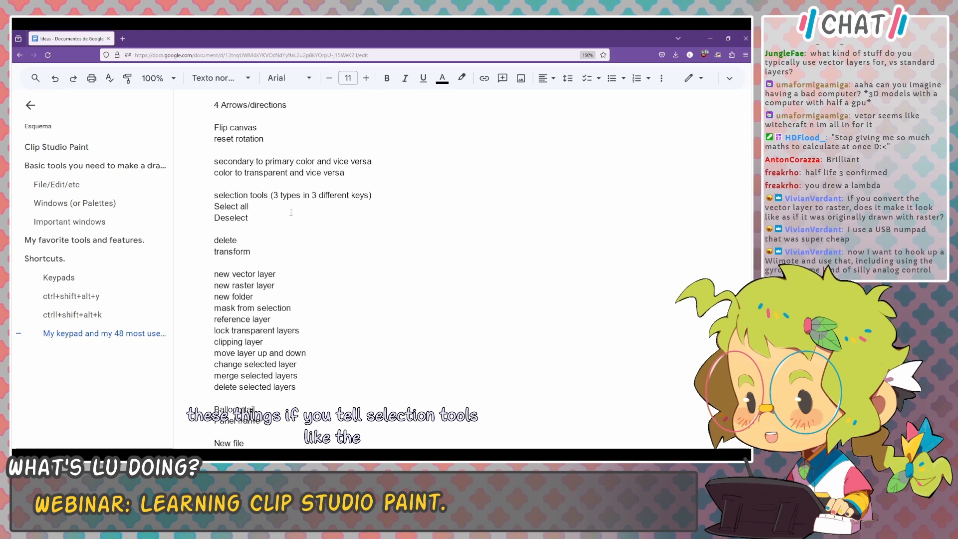
pyautogui.click(262, 216)
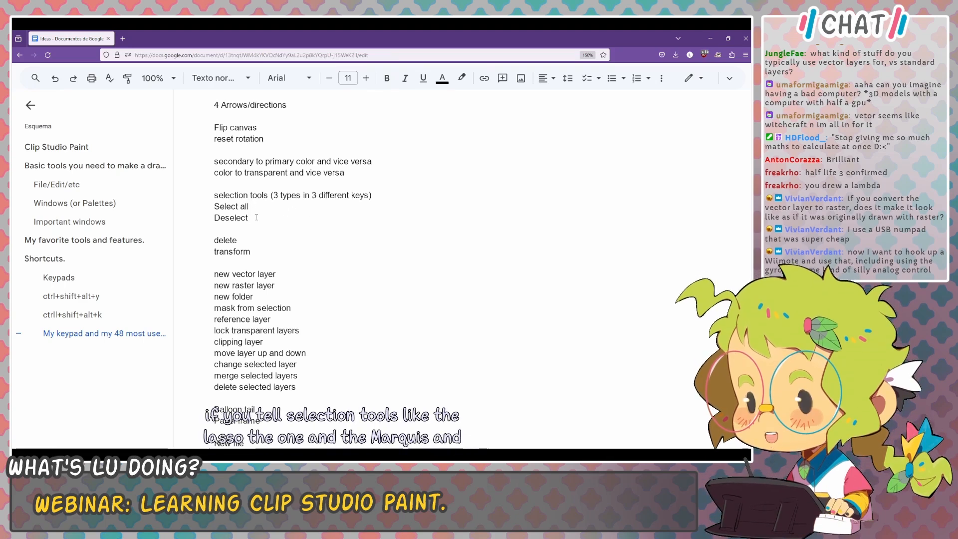
pyautogui.scroll(-2, 270, 247)
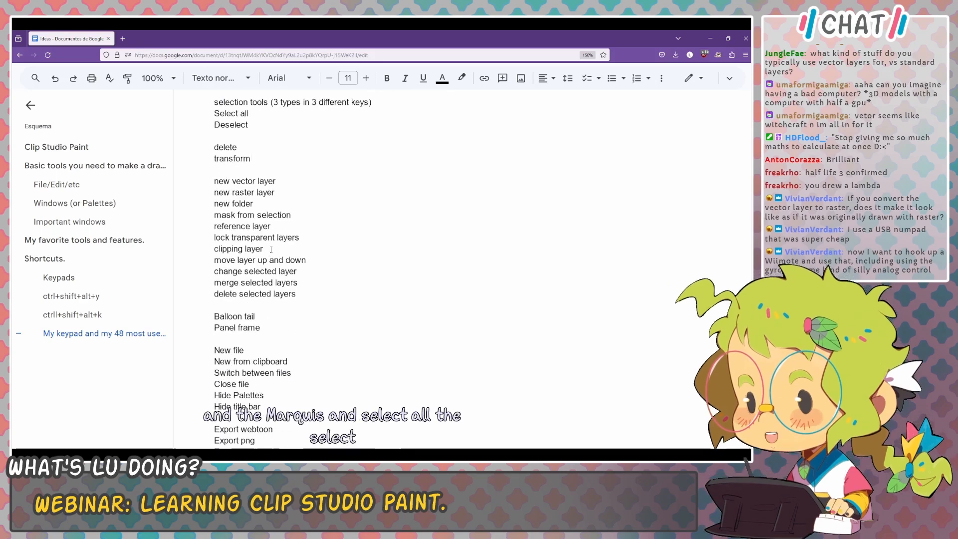
pyautogui.click(294, 186)
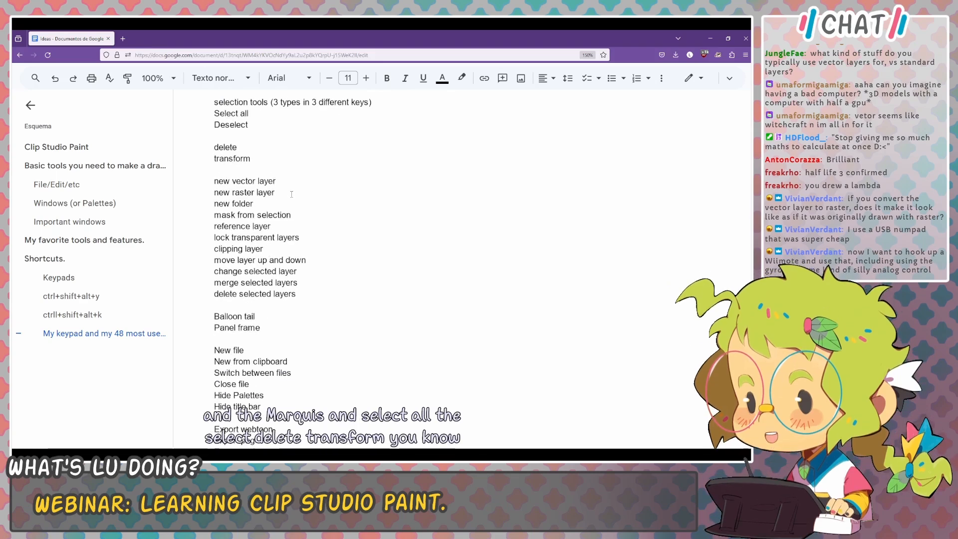
# Step: Switch to Clip Studio Paint and cycle the active layer down and up the stack, finishing on Layer 11 3
pyautogui.hotkey('alt', 'Tab')
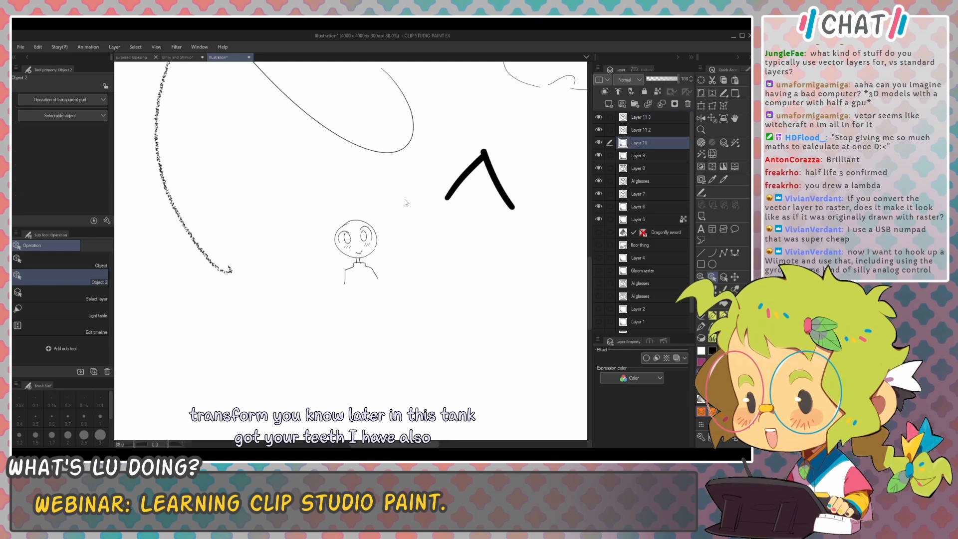
pyautogui.hotkey('alt', '[')
pyautogui.hotkey('alt', '[')
pyautogui.hotkey('alt', '[')
pyautogui.hotkey('alt', '[')
pyautogui.hotkey('alt', '[')
pyautogui.hotkey('alt', '[')
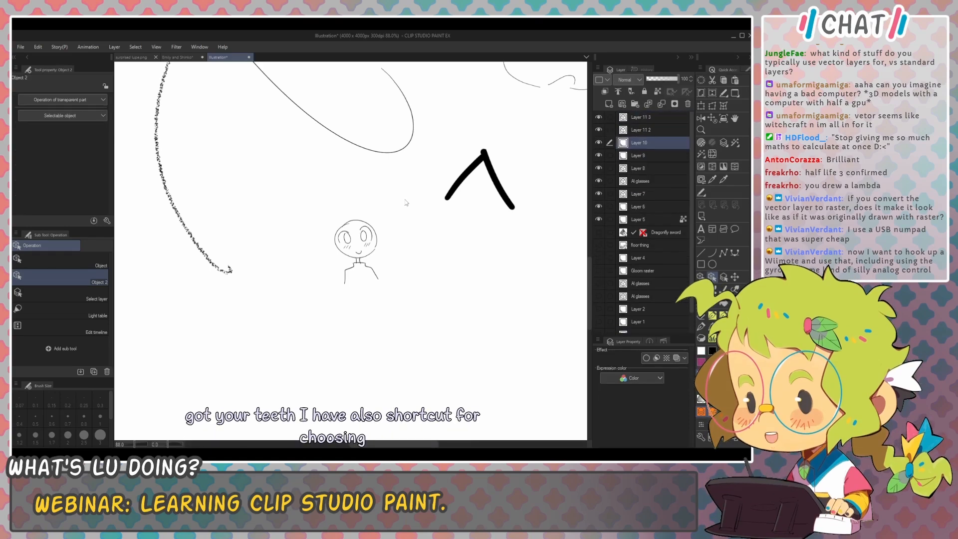
pyautogui.hotkey('alt', ']')
pyautogui.hotkey('alt', ']')
pyautogui.hotkey('alt', ']')
pyautogui.hotkey('alt', ']')
pyautogui.hotkey('alt', ']')
pyautogui.hotkey('alt', ']')
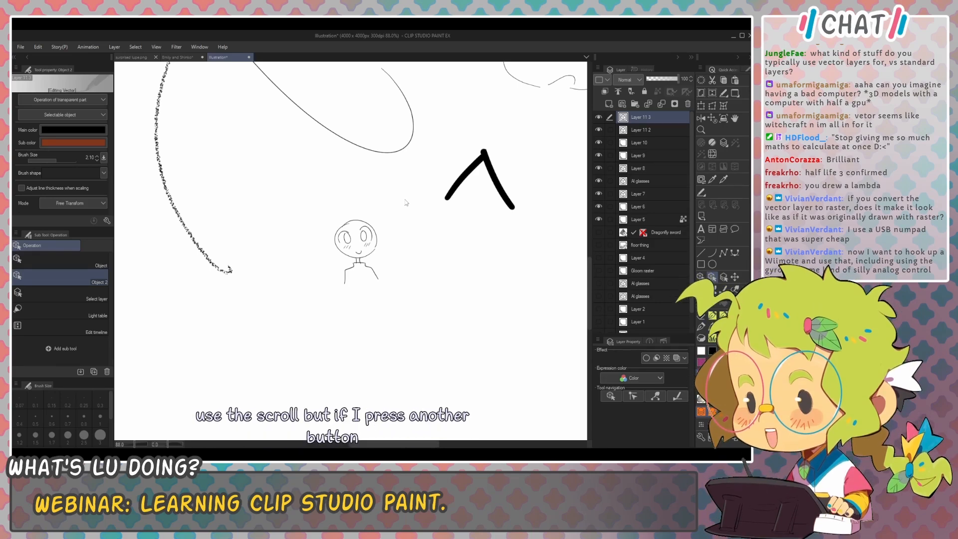
pyautogui.hotkey('alt', '[')
pyautogui.hotkey('alt', ']')
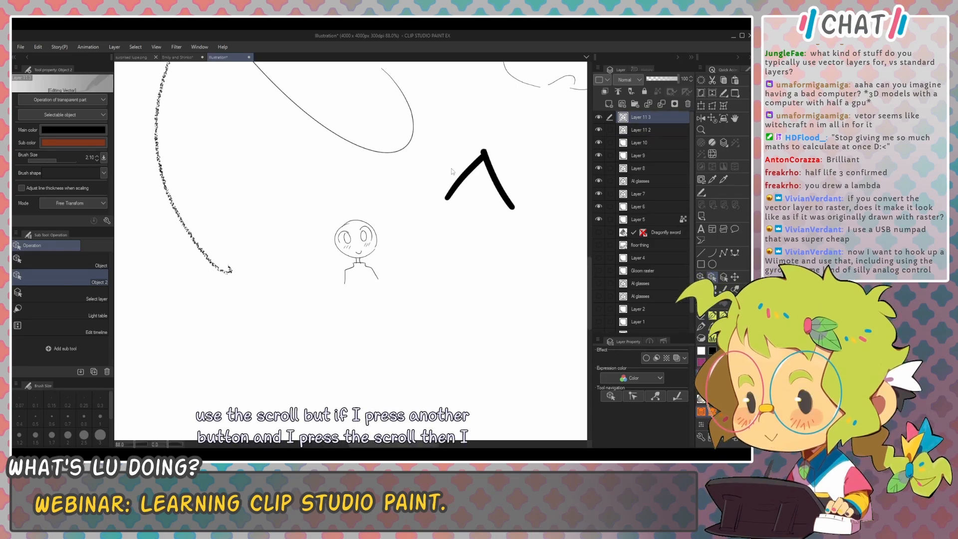
# Step: Mark Layer 11 3 with an orange palette color and move it down the stack to sit directly below Layer 8
pyautogui.click(602, 81)
pyautogui.click(613, 111)
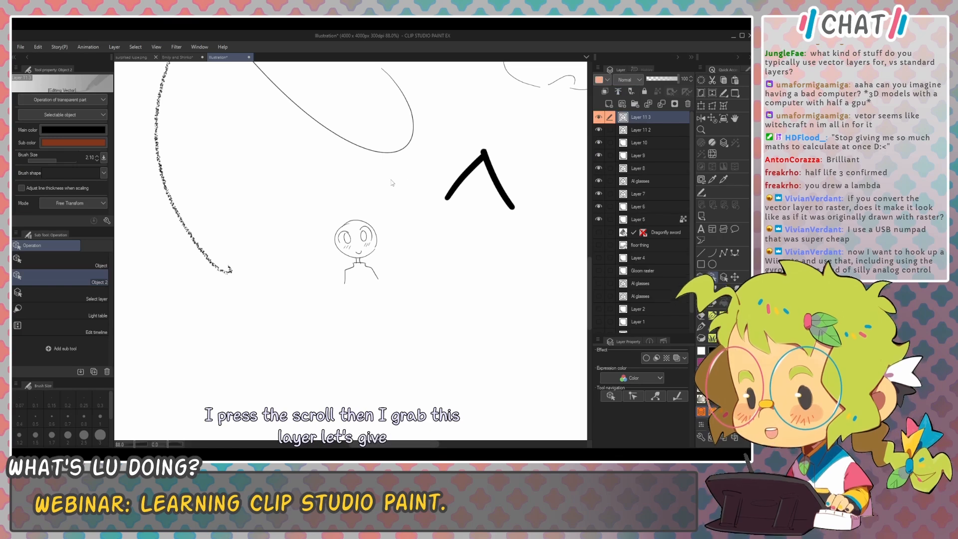
pyautogui.hotkey('ctrl', '[')
pyautogui.hotkey('ctrl', '[')
pyautogui.hotkey('ctrl', '[')
pyautogui.hotkey('ctrl', '[')
pyautogui.hotkey('ctrl', '[')
pyautogui.hotkey('ctrl', '[')
pyautogui.hotkey('ctrl', '[')
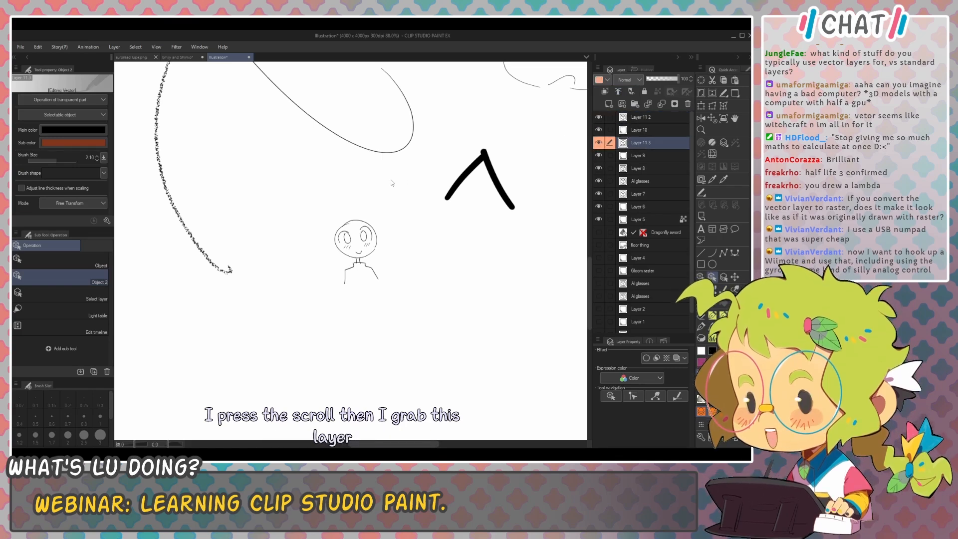
pyautogui.hotkey('ctrl', ']')
pyautogui.hotkey('ctrl', ']')
pyautogui.hotkey('ctrl', ']')
pyautogui.hotkey('ctrl', ']')
pyautogui.hotkey('ctrl', ']')
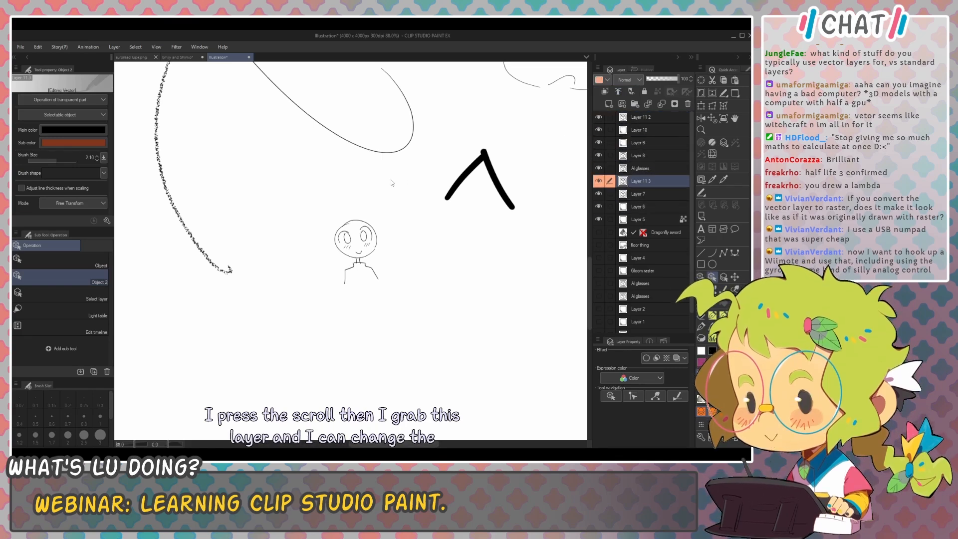
pyautogui.hotkey('ctrl', '[')
pyautogui.hotkey('ctrl', '[')
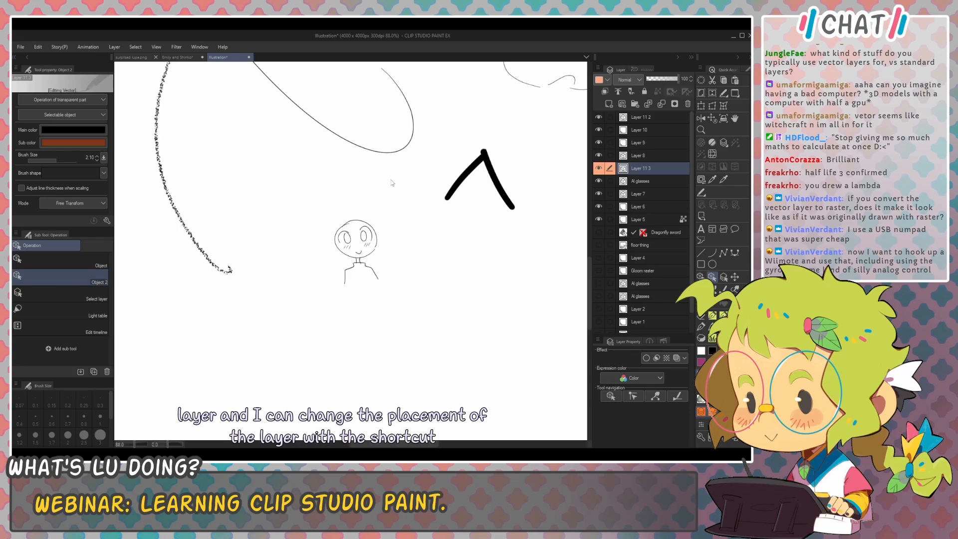
pyautogui.hotkey('alt', ']')
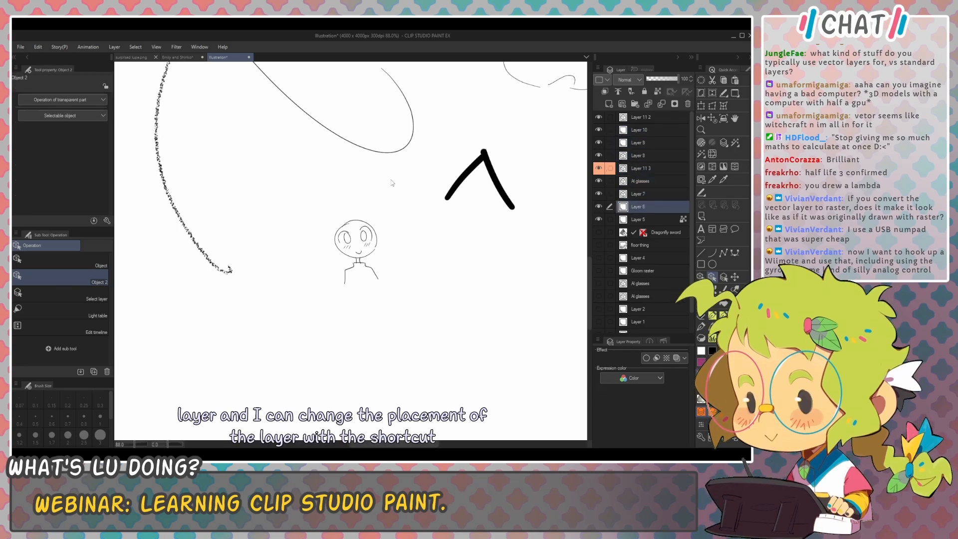
pyautogui.hotkey('alt', '[')
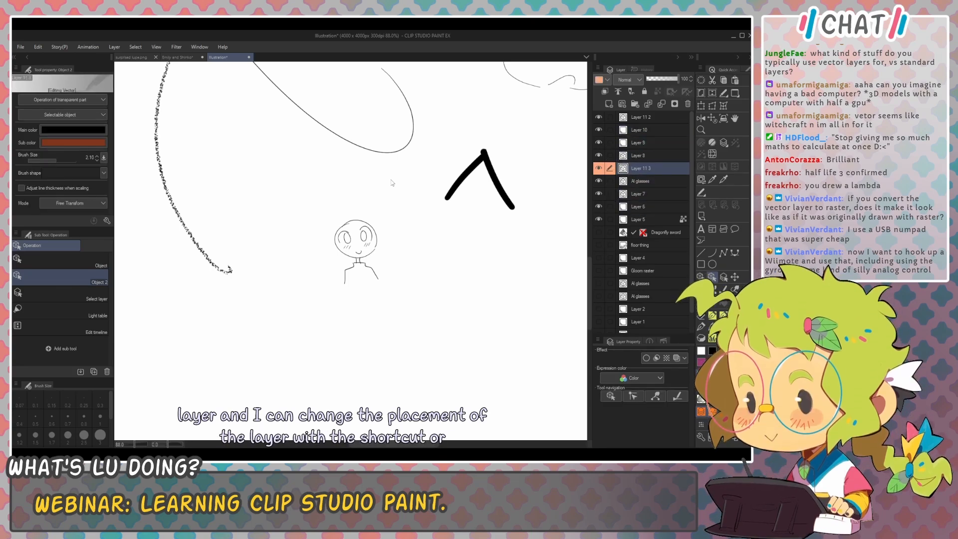
# Step: Return to the Google Docs notes and read the remaining shortcuts, from layer commands through file handling and palette hiding to the exports
pyautogui.hotkey('alt', 'Tab')
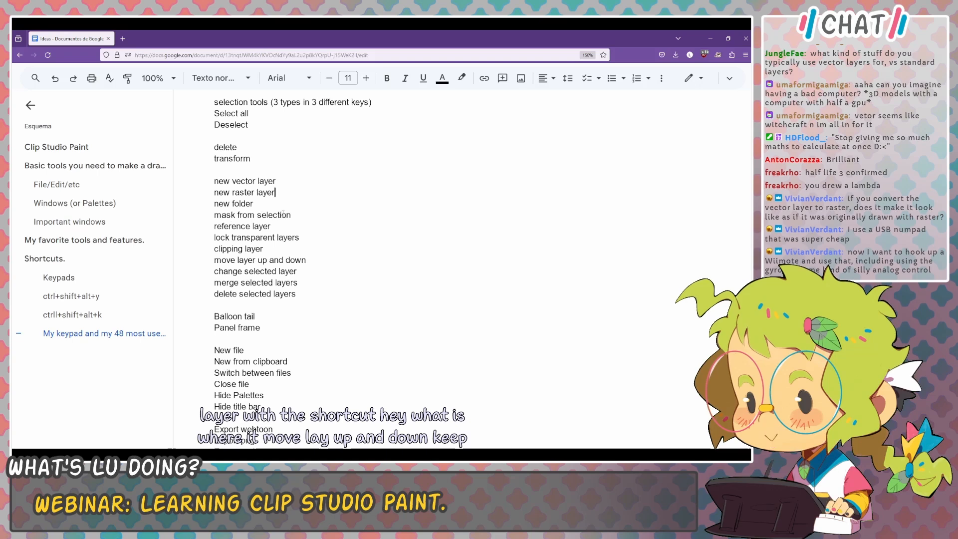
pyautogui.scroll(-3, 248, 270)
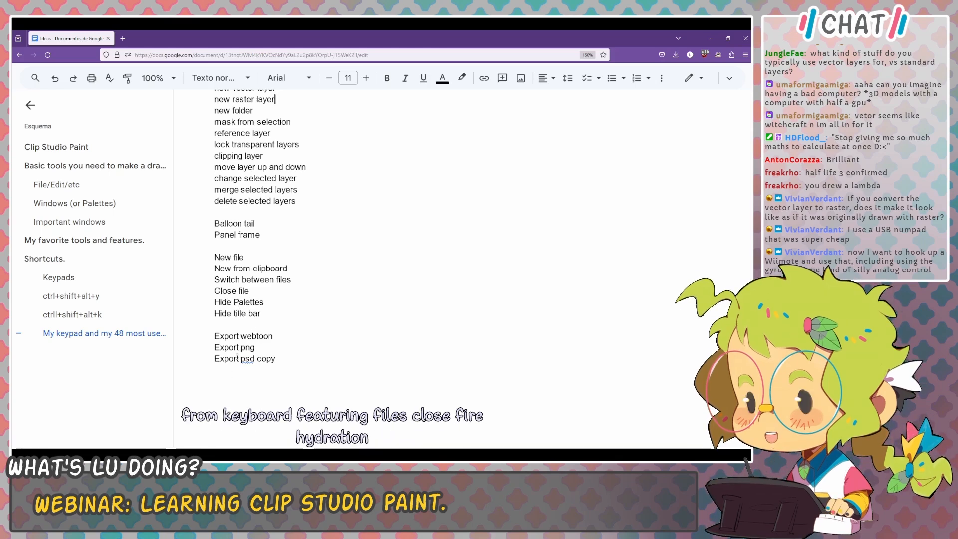
pyautogui.hotkey('alt', 'Tab')
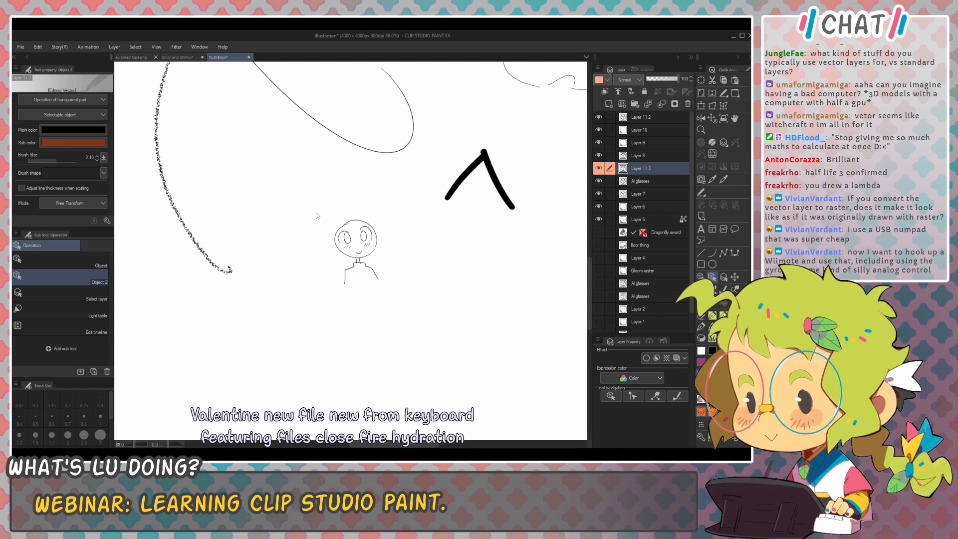
pyautogui.hotkey('alt', 'Tab')
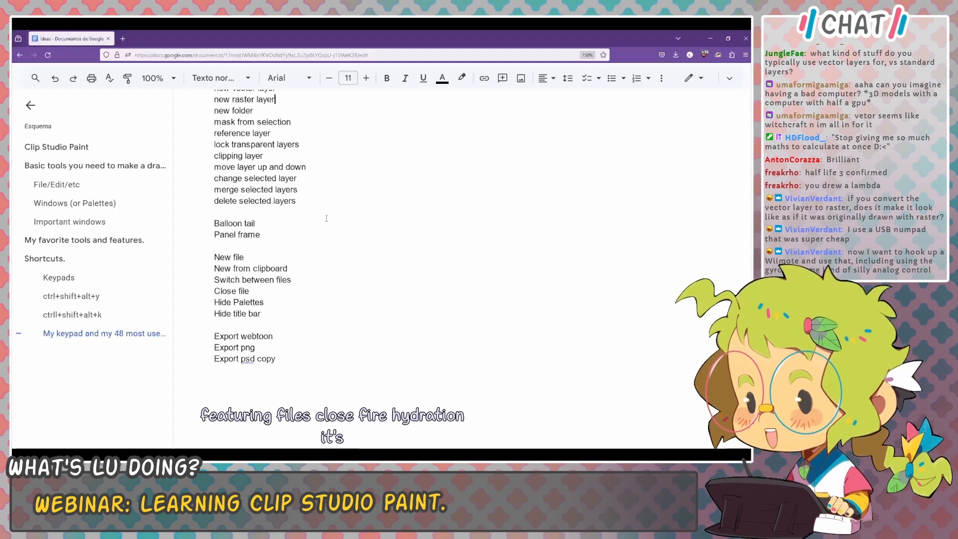
pyautogui.scroll(6, 326, 218)
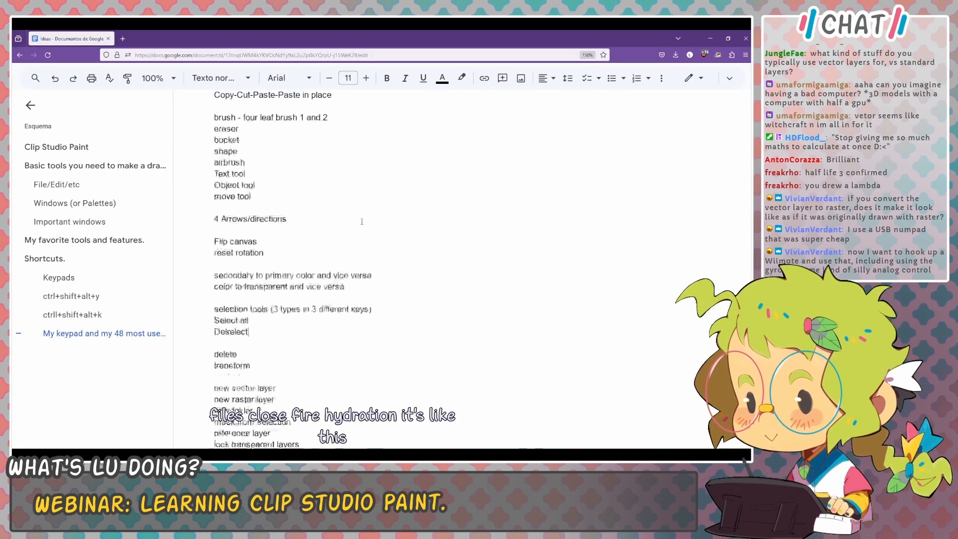
pyautogui.scroll(3, 362, 221)
pyautogui.scroll(-11, 361, 221)
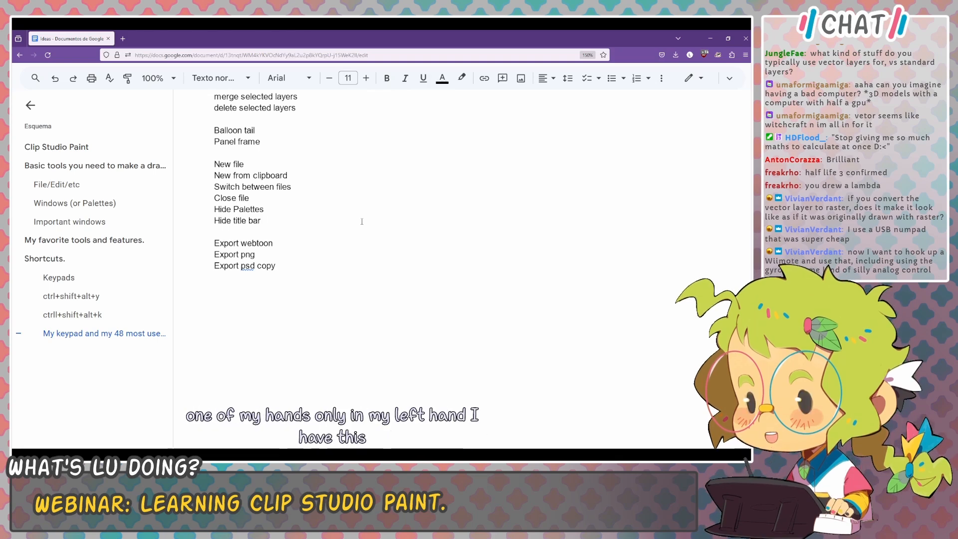
pyautogui.scroll(6, 362, 221)
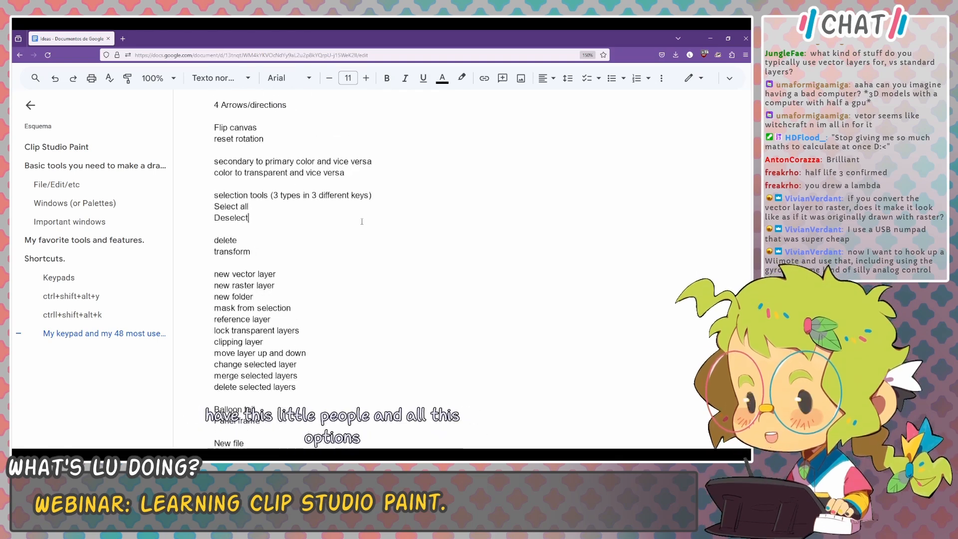
pyautogui.scroll(-2, 362, 221)
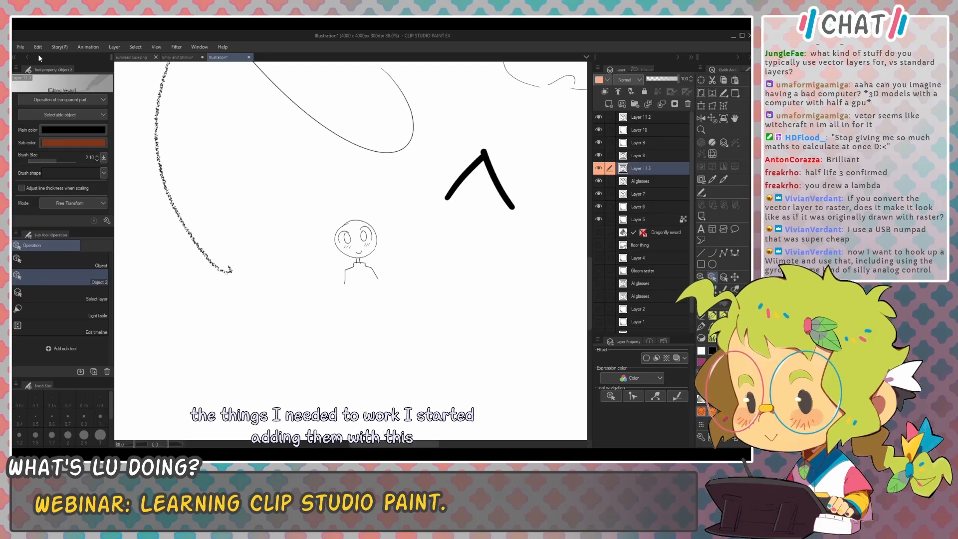
# Step: Switch to Clip Studio Paint, examine the Pen entry among the tool shortcuts in Shortcut Settings, and cancel the dialog
pyautogui.click(20, 47)
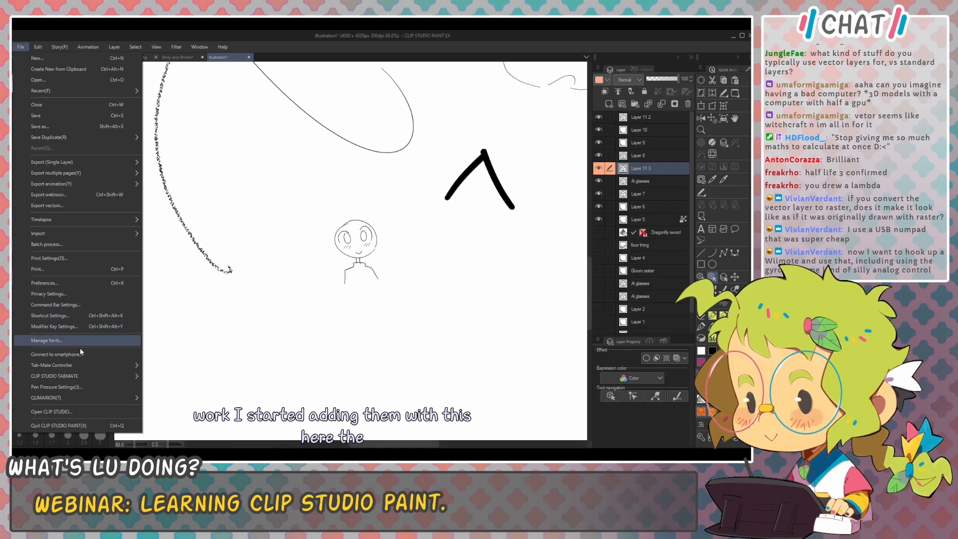
pyautogui.click(70, 316)
pyautogui.click(319, 187)
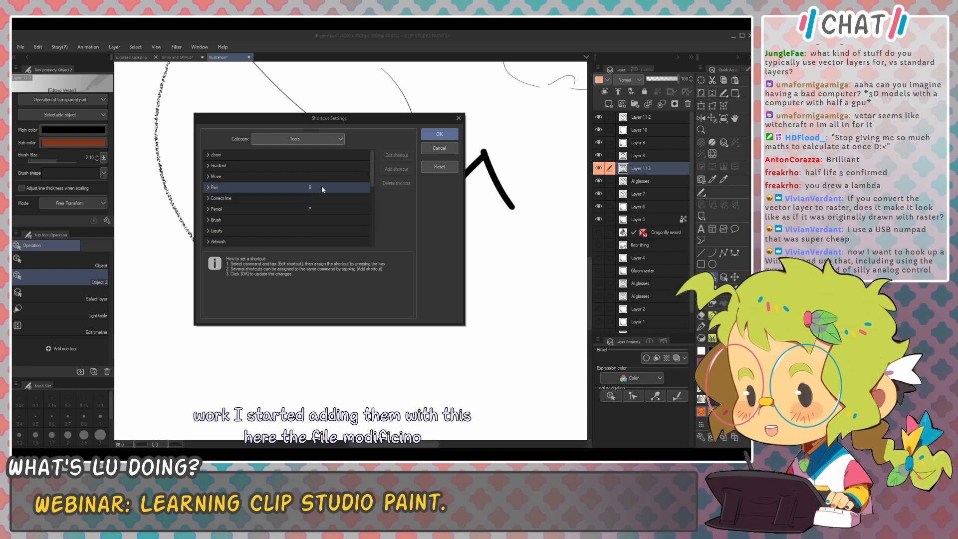
pyautogui.scroll(-1, 330, 187)
pyautogui.scroll(1, 330, 187)
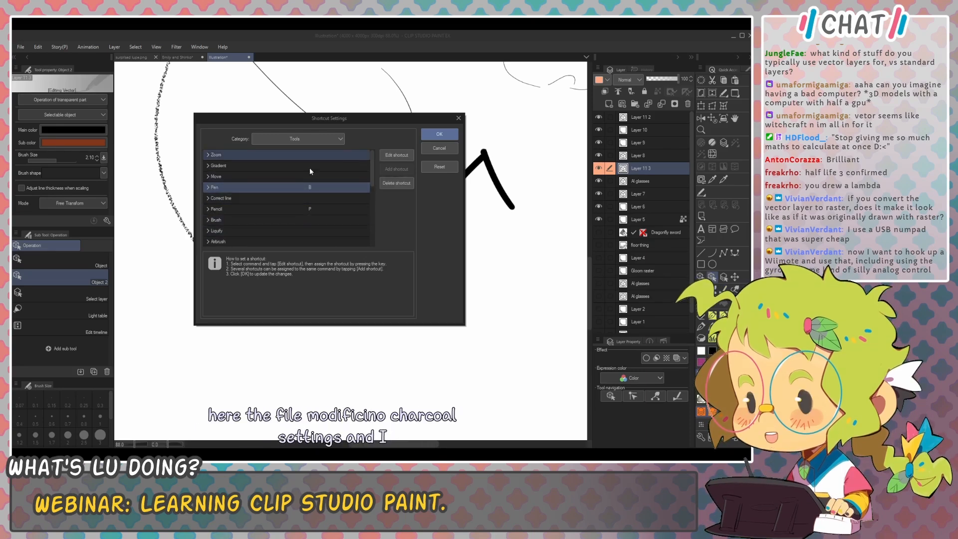
pyautogui.click(441, 145)
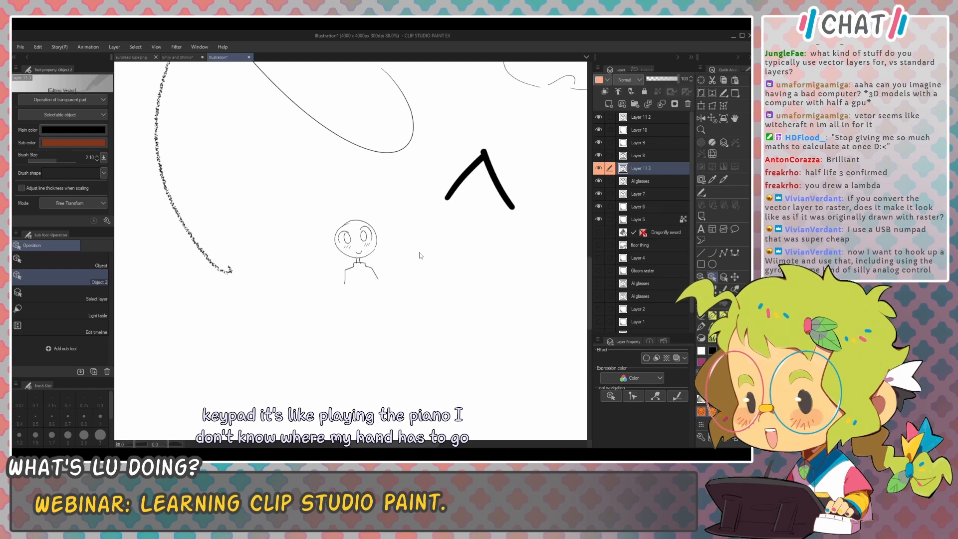
pyautogui.moveTo(420, 252); pyautogui.dragTo(411, 250)
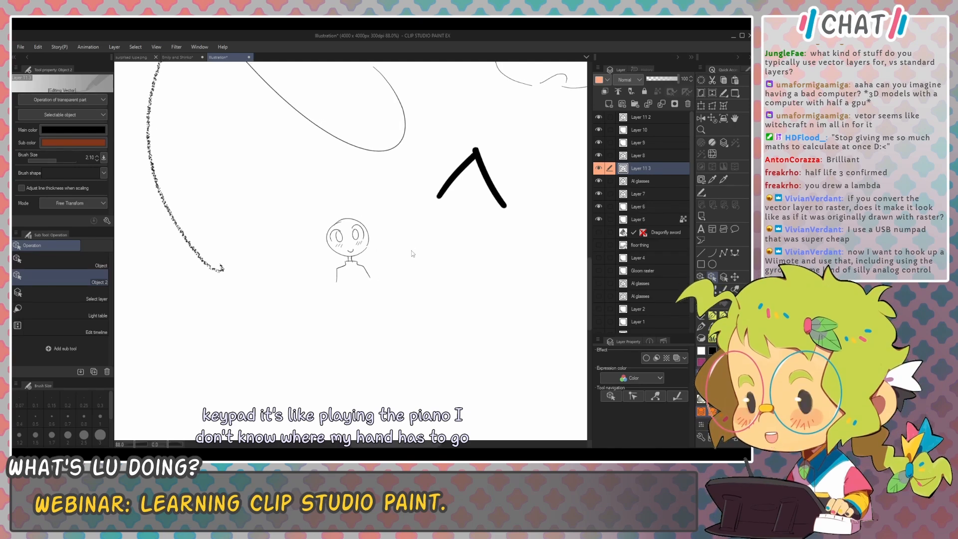